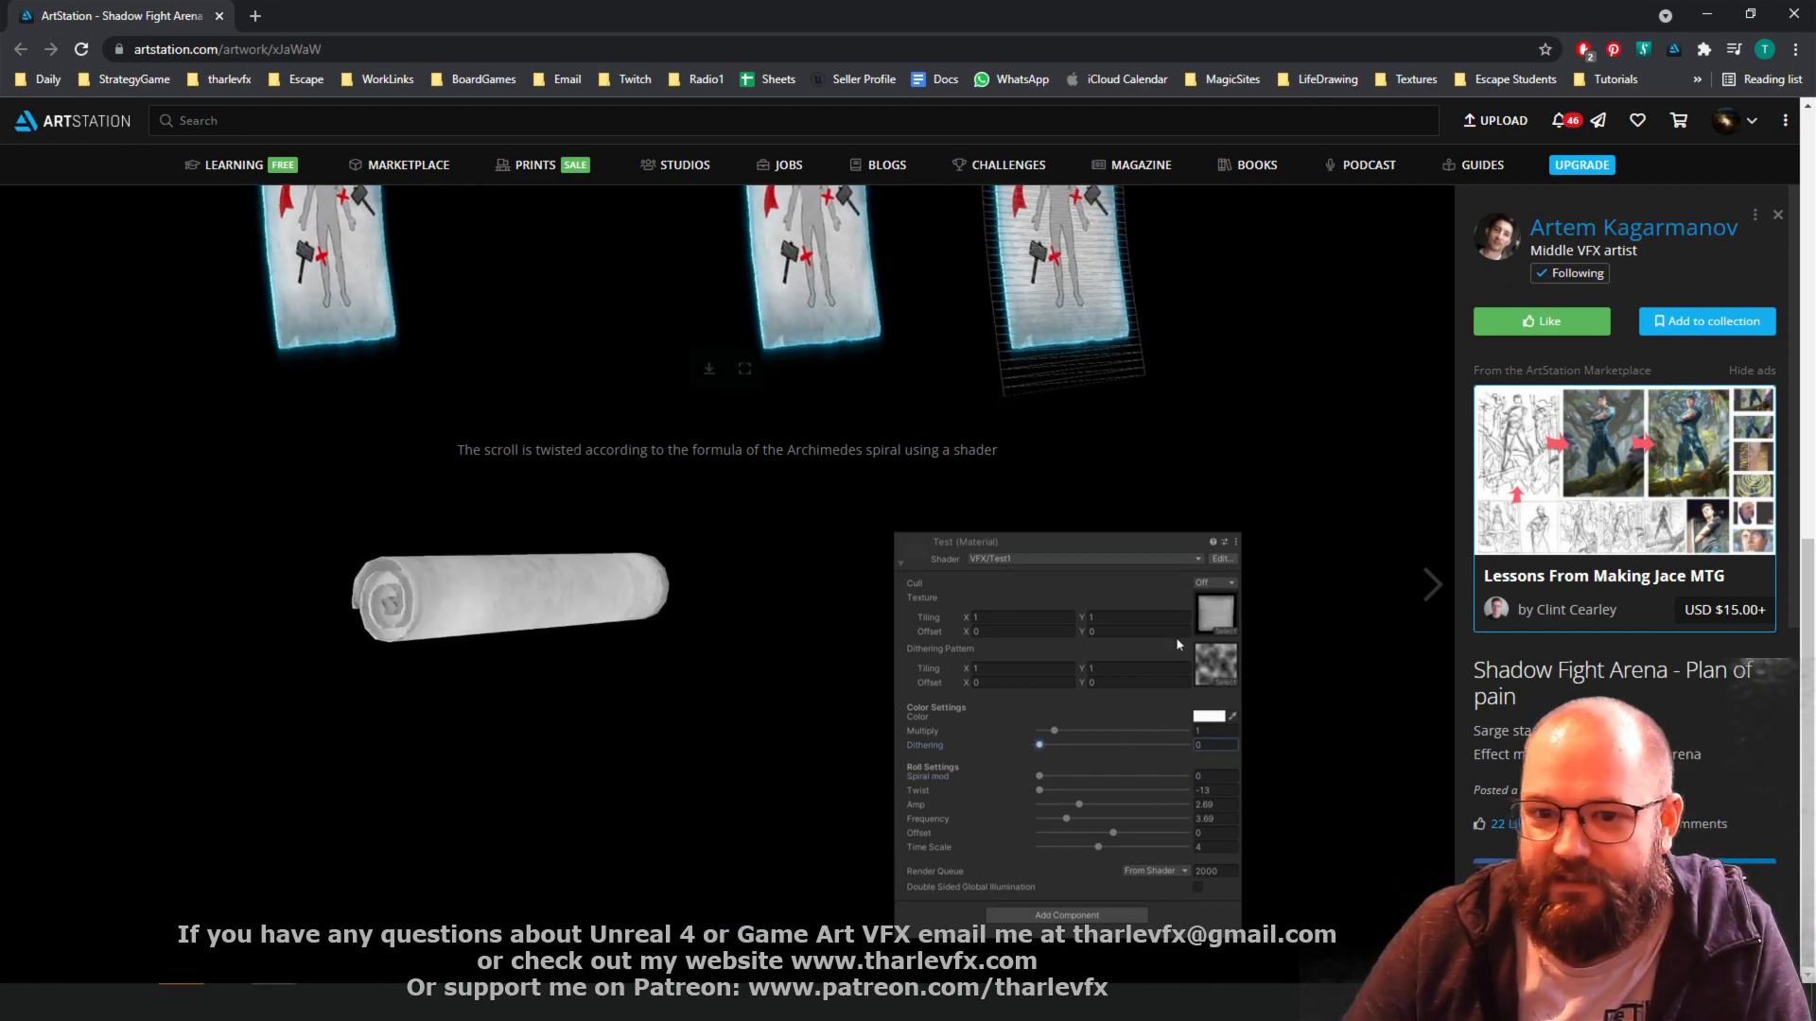
- Review the Archimedes spiral scroll reference on ArtStation, switch to Unreal Editor, and inspect the rolling planes in the level
scroll(582, 460, "up", 6)
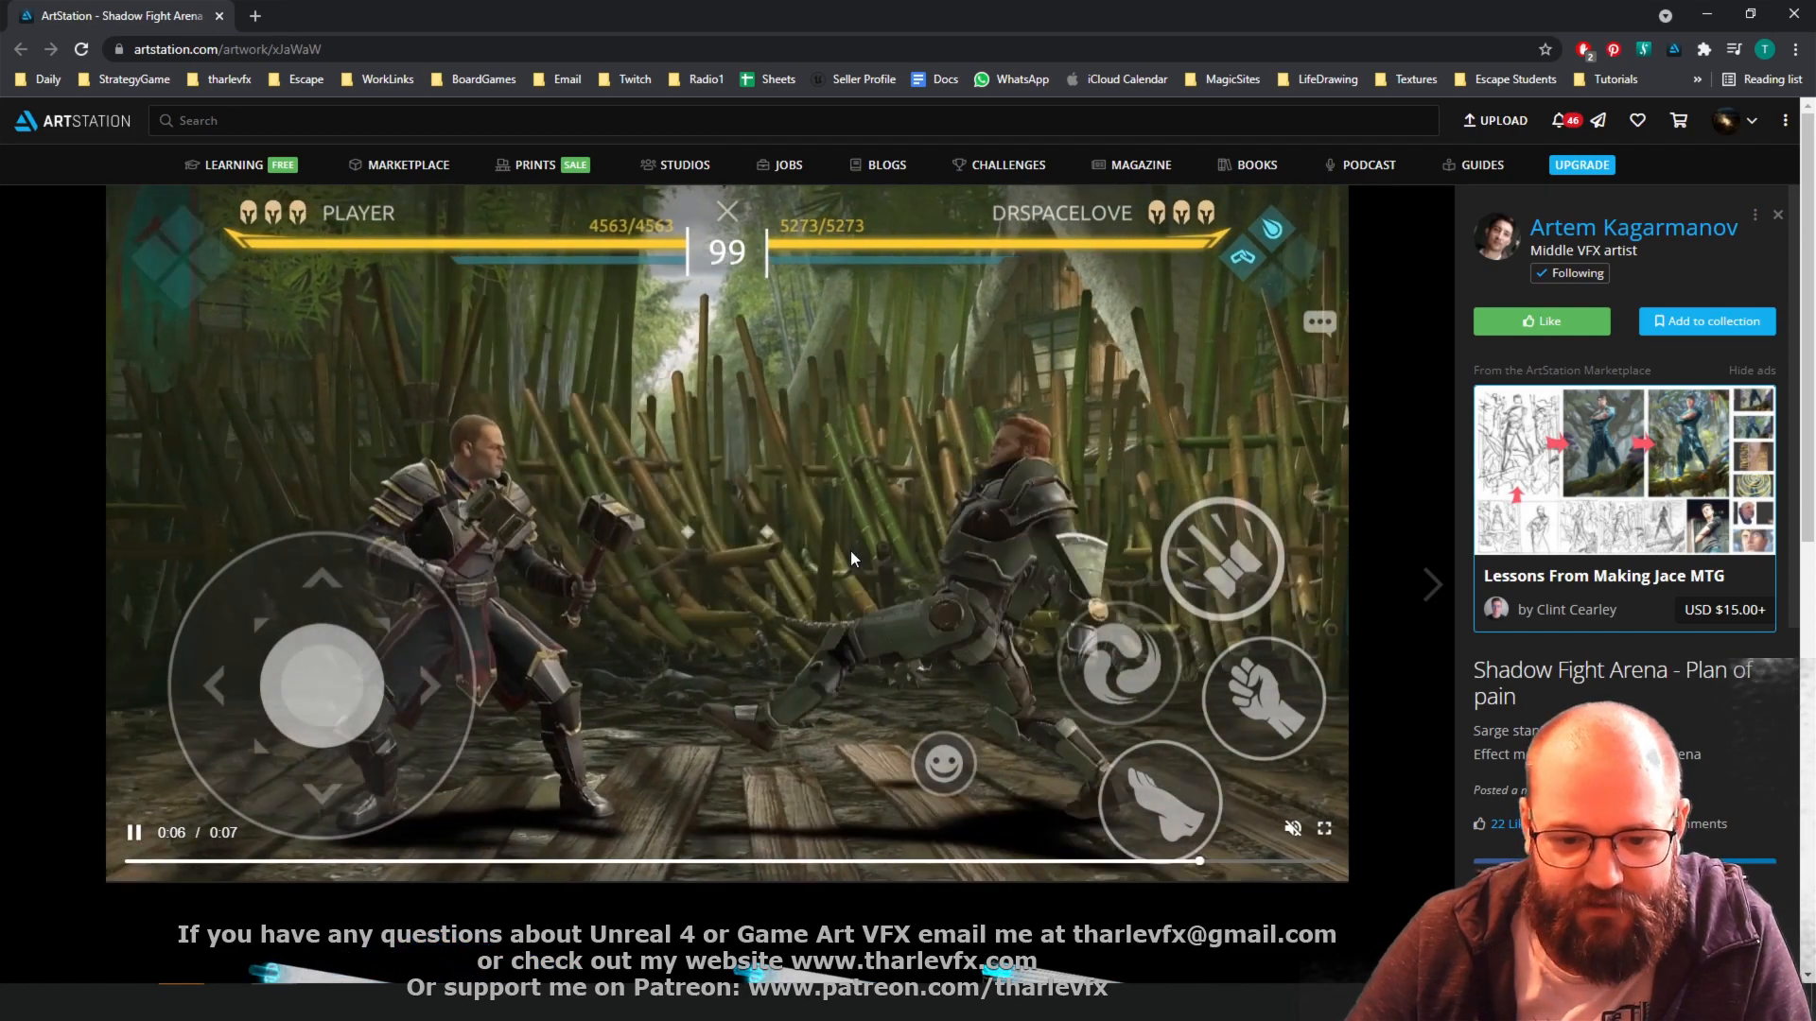
scroll(707, 524, "down", 10)
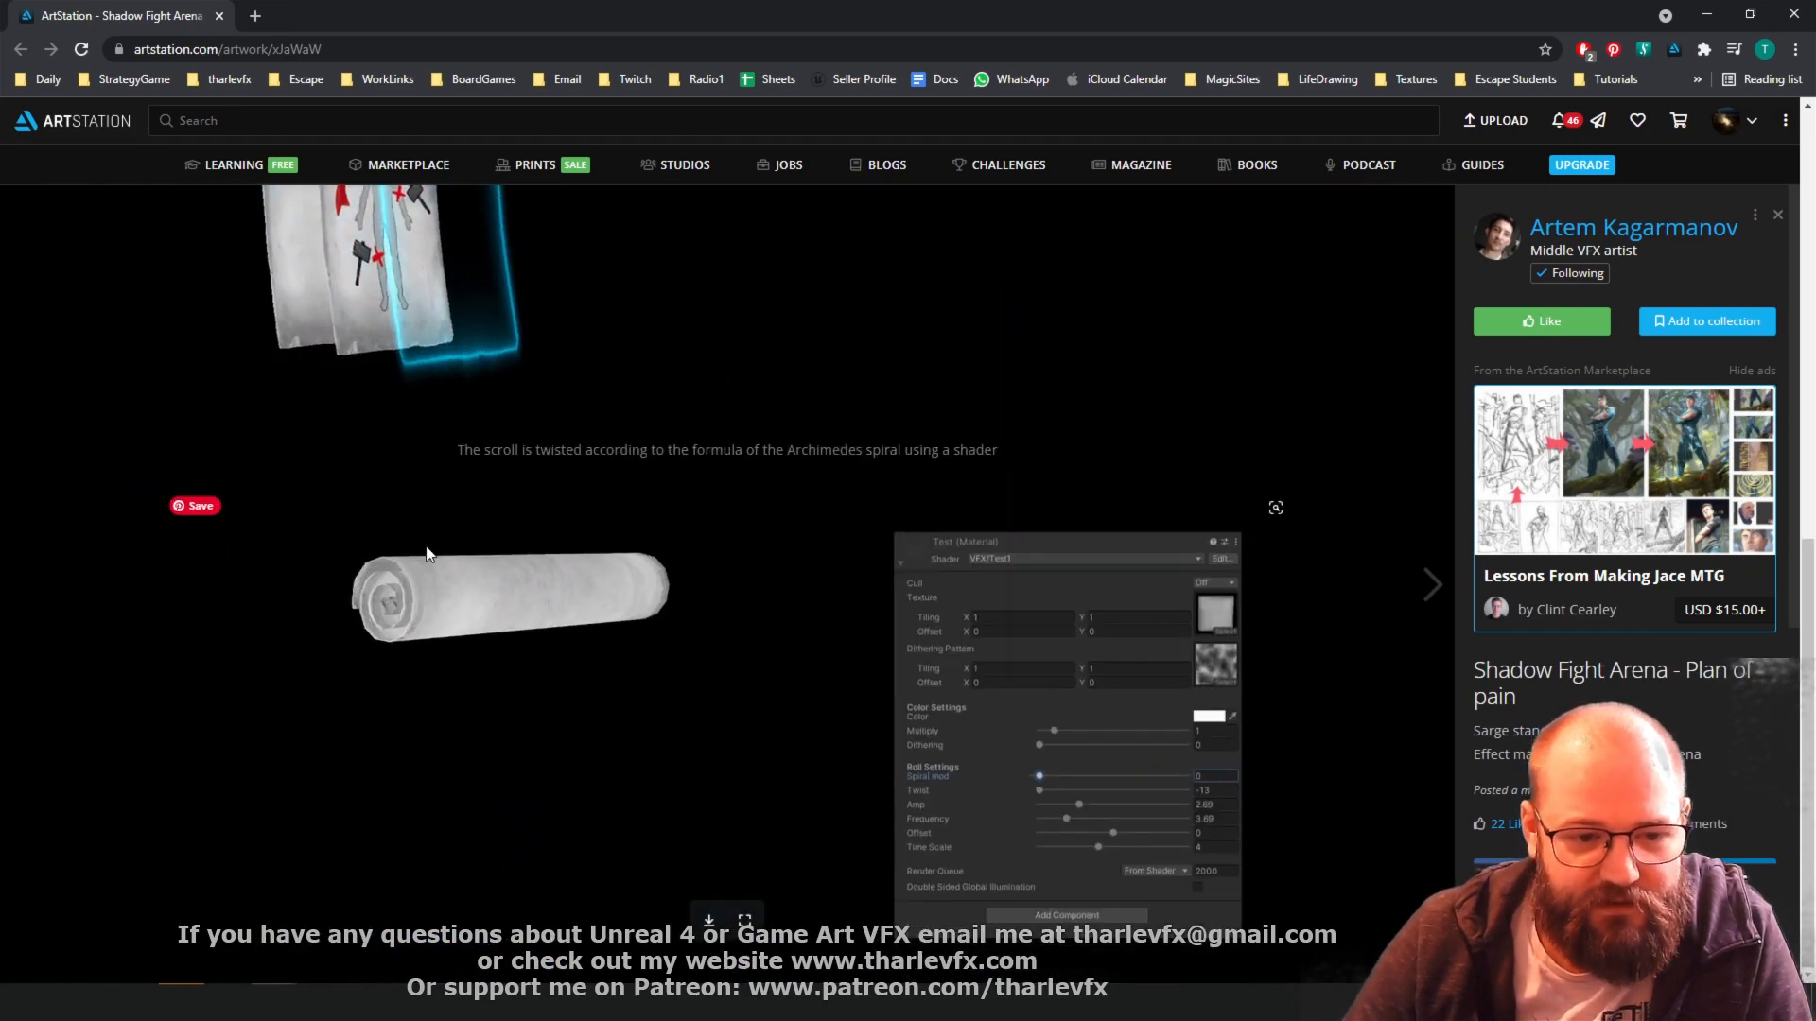
left_click(1708, 21)
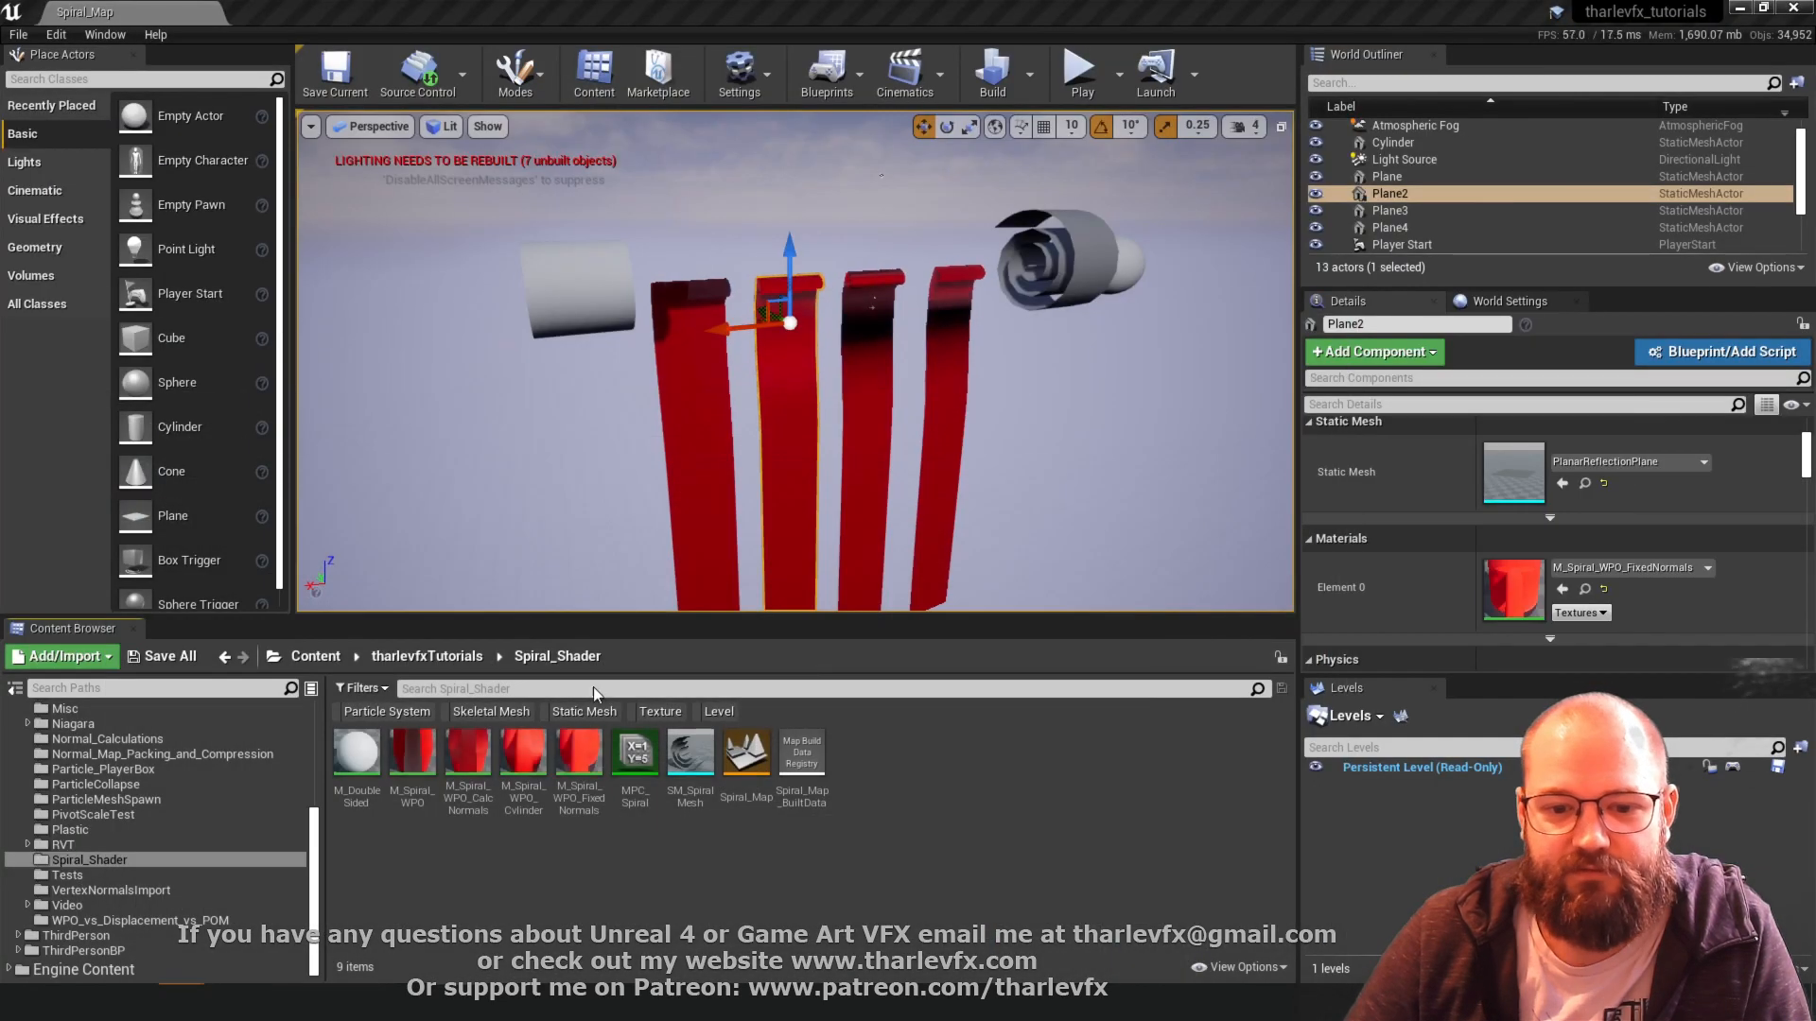
mouse_move(1037, 436)
right_mouse_down()
mouse_move(1074, 448)
mouse_move(1051, 452)
right_mouse_up()
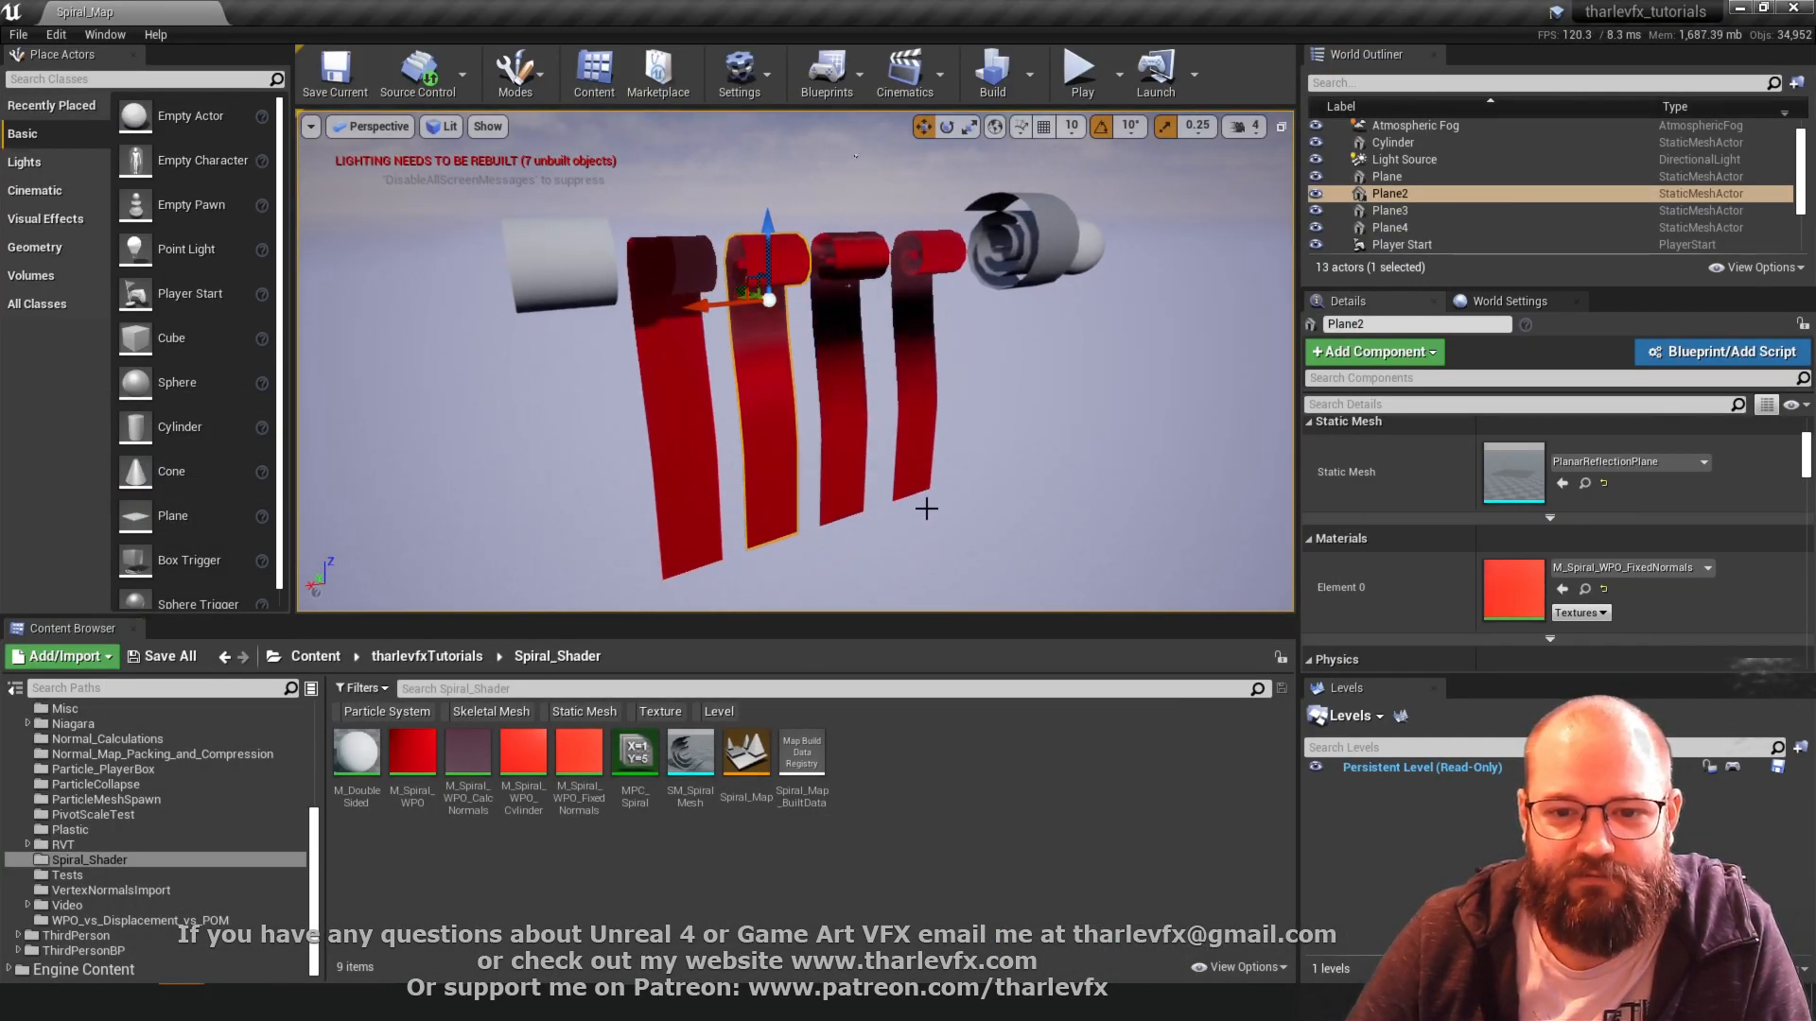
left_click(939, 478)
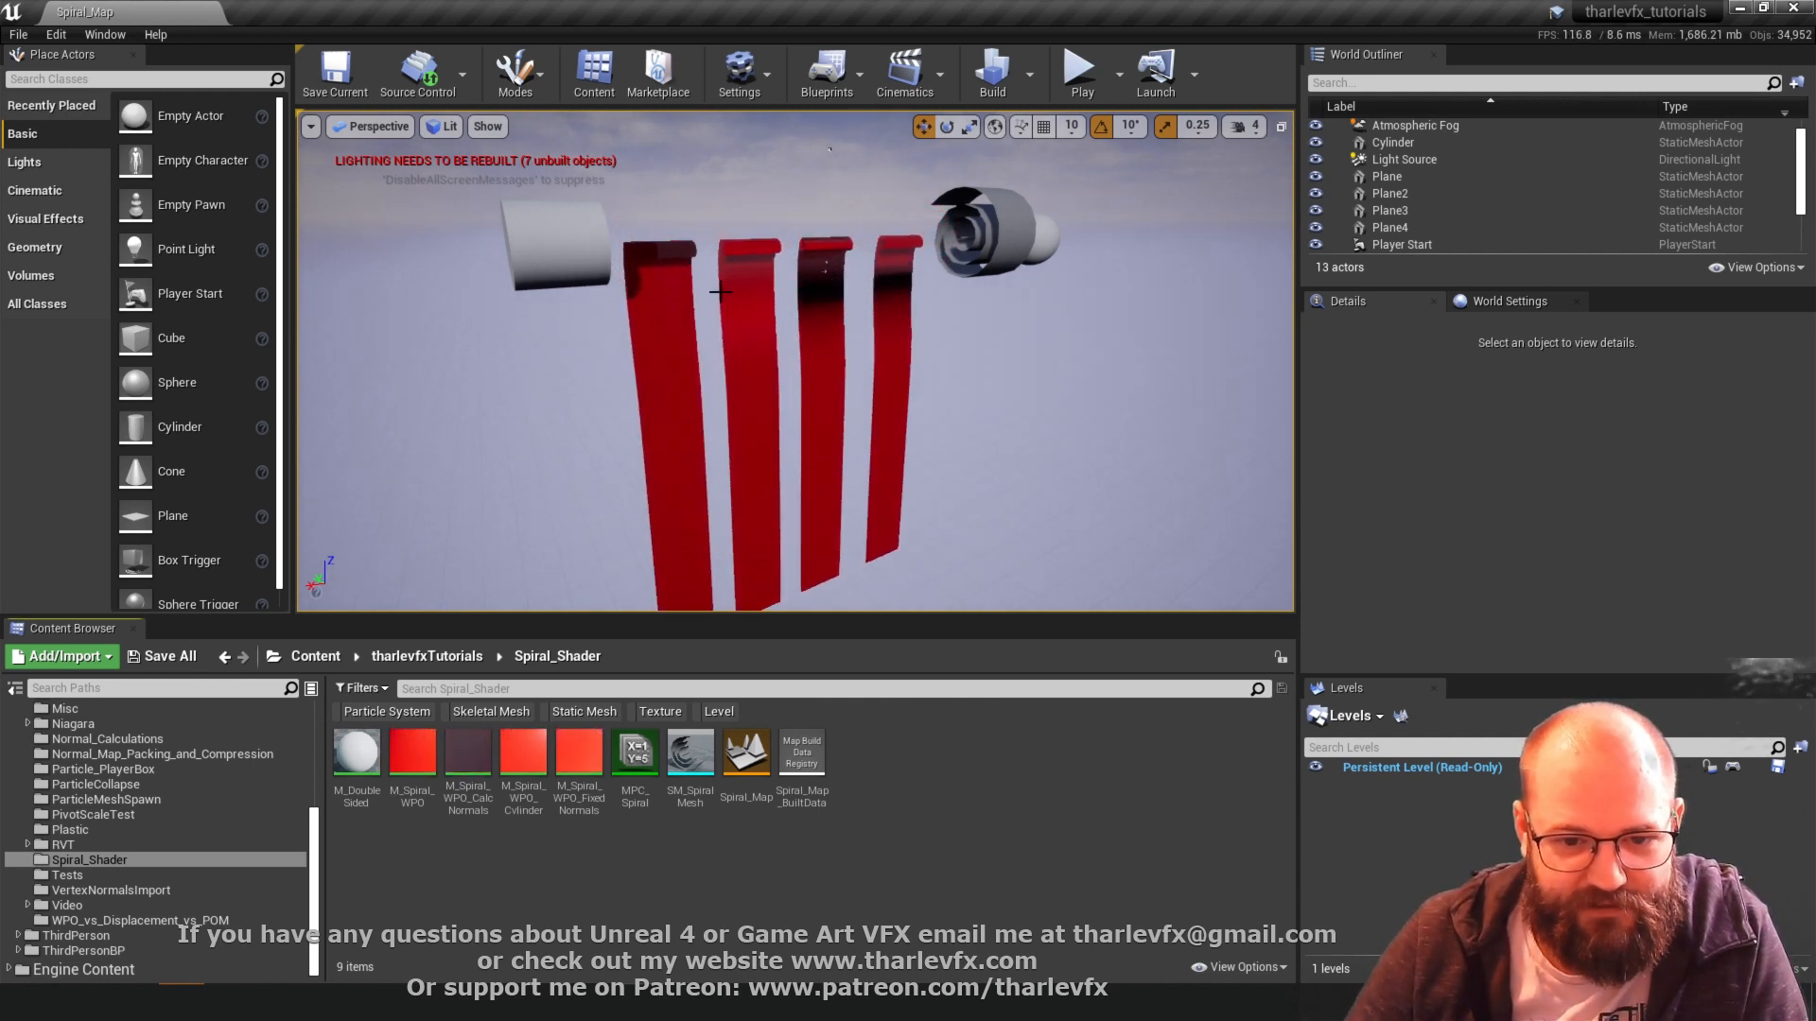
- Create a material named M_Class_Spiral in the Spiral_Shader folder and open it for editing
right_click(891, 776)
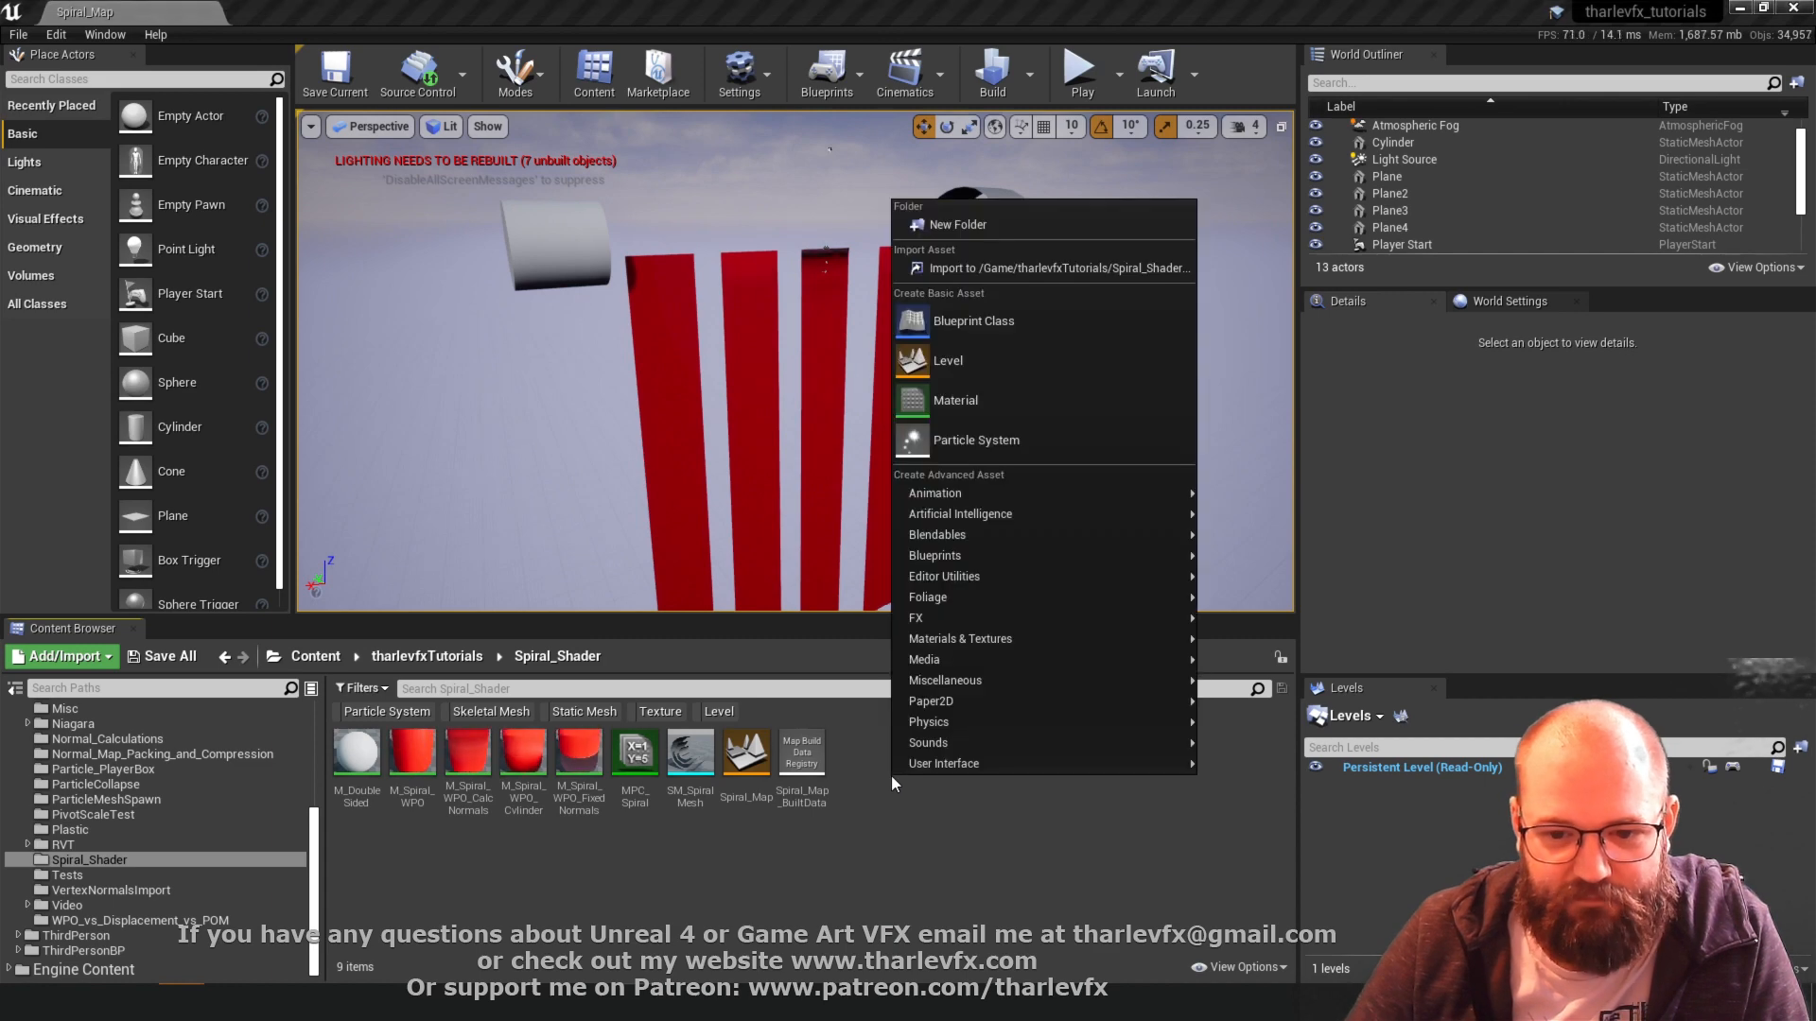
left_click(981, 401)
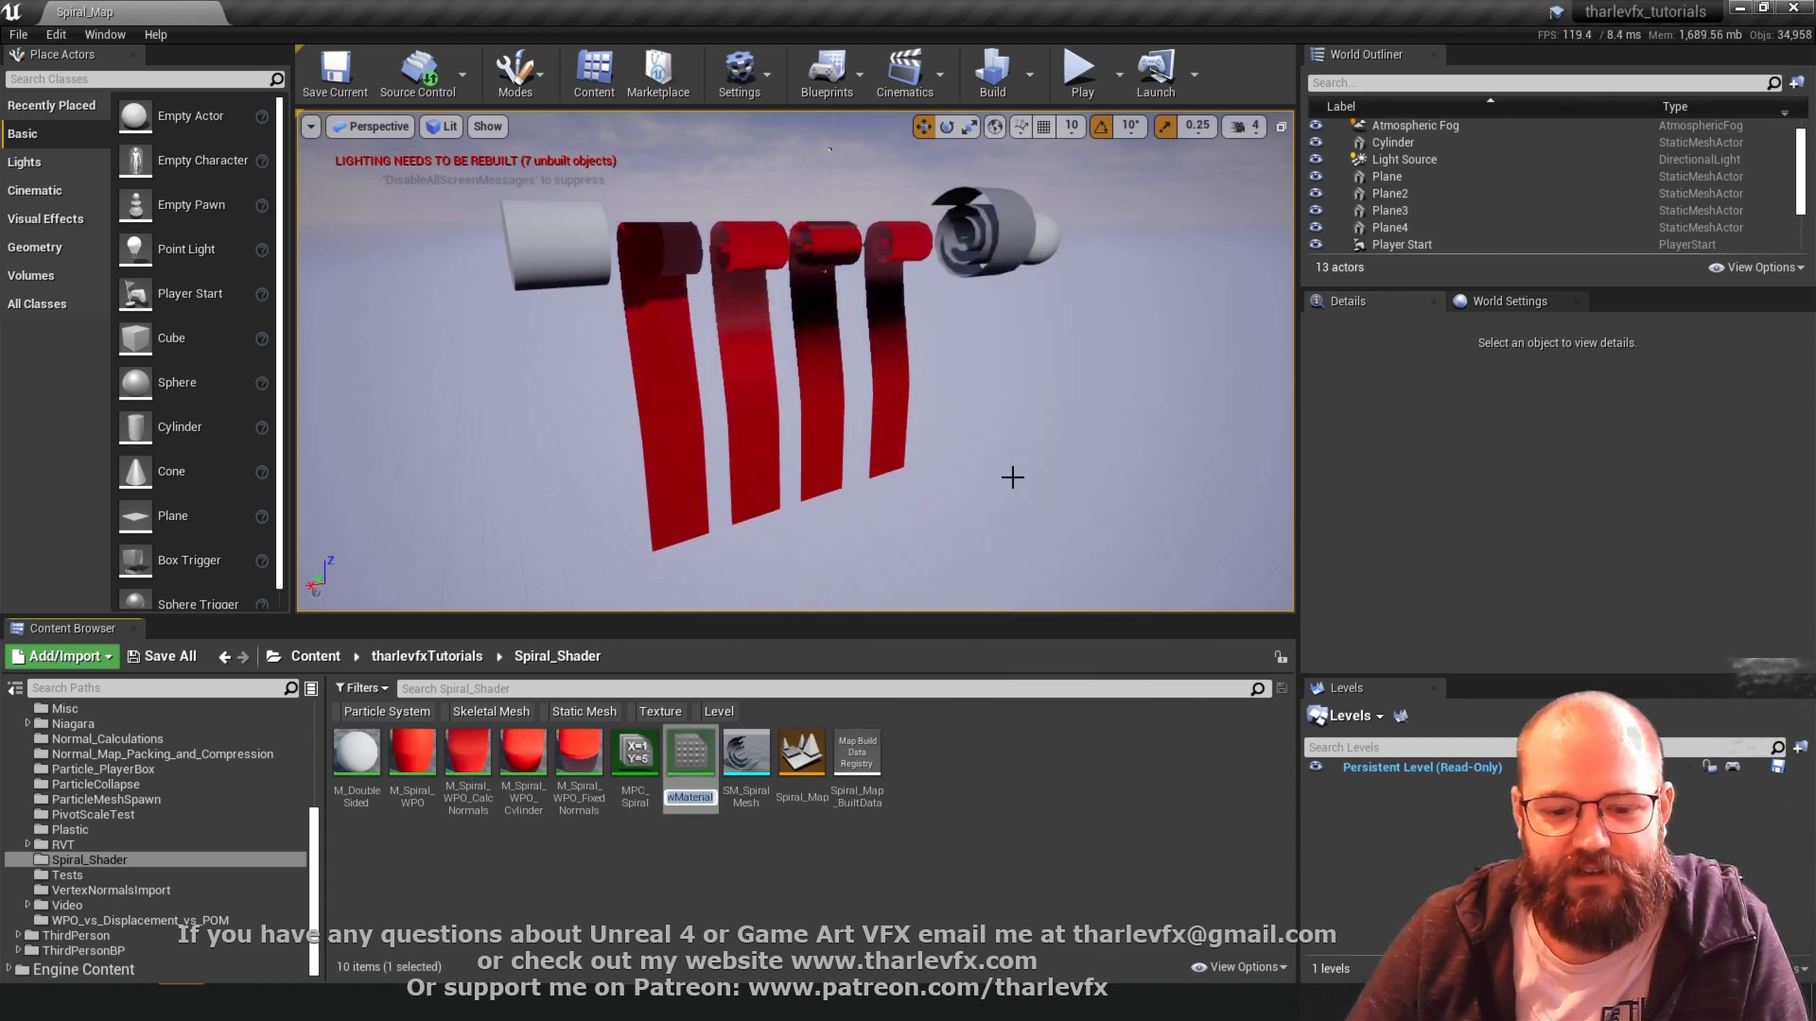
type("M_C")
type("lass_")
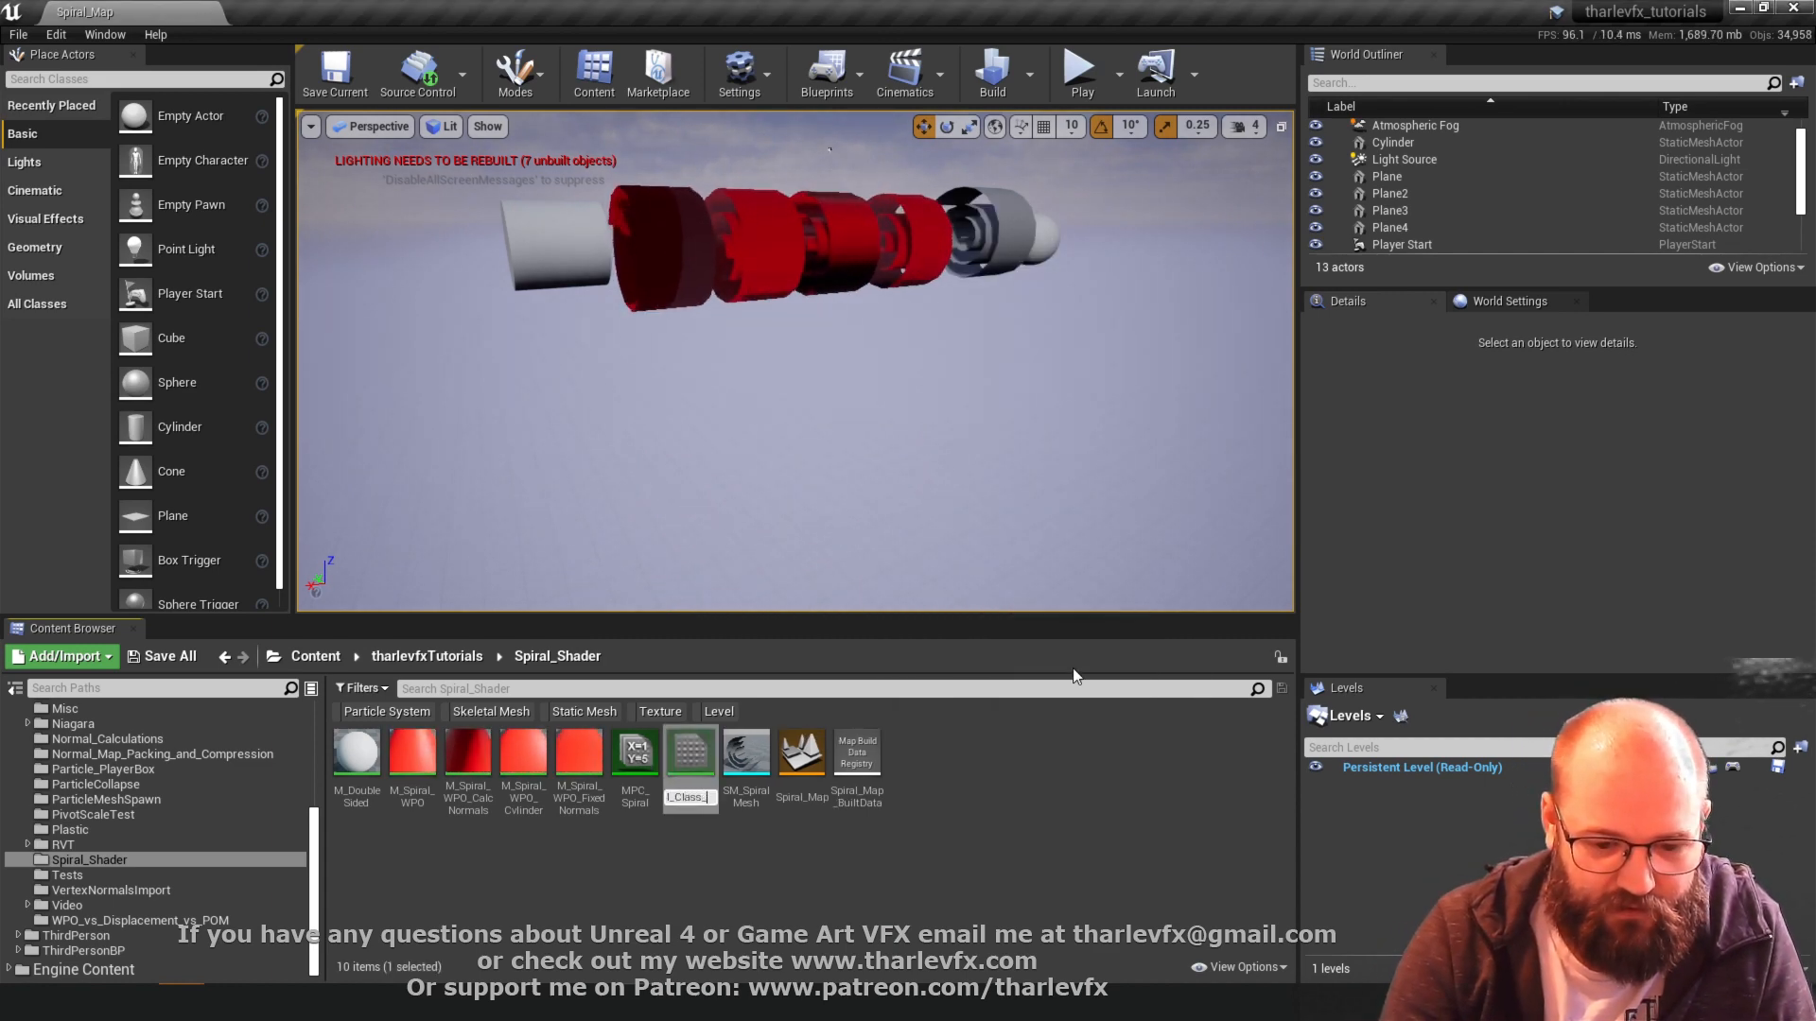
key("Return")
key("Return")
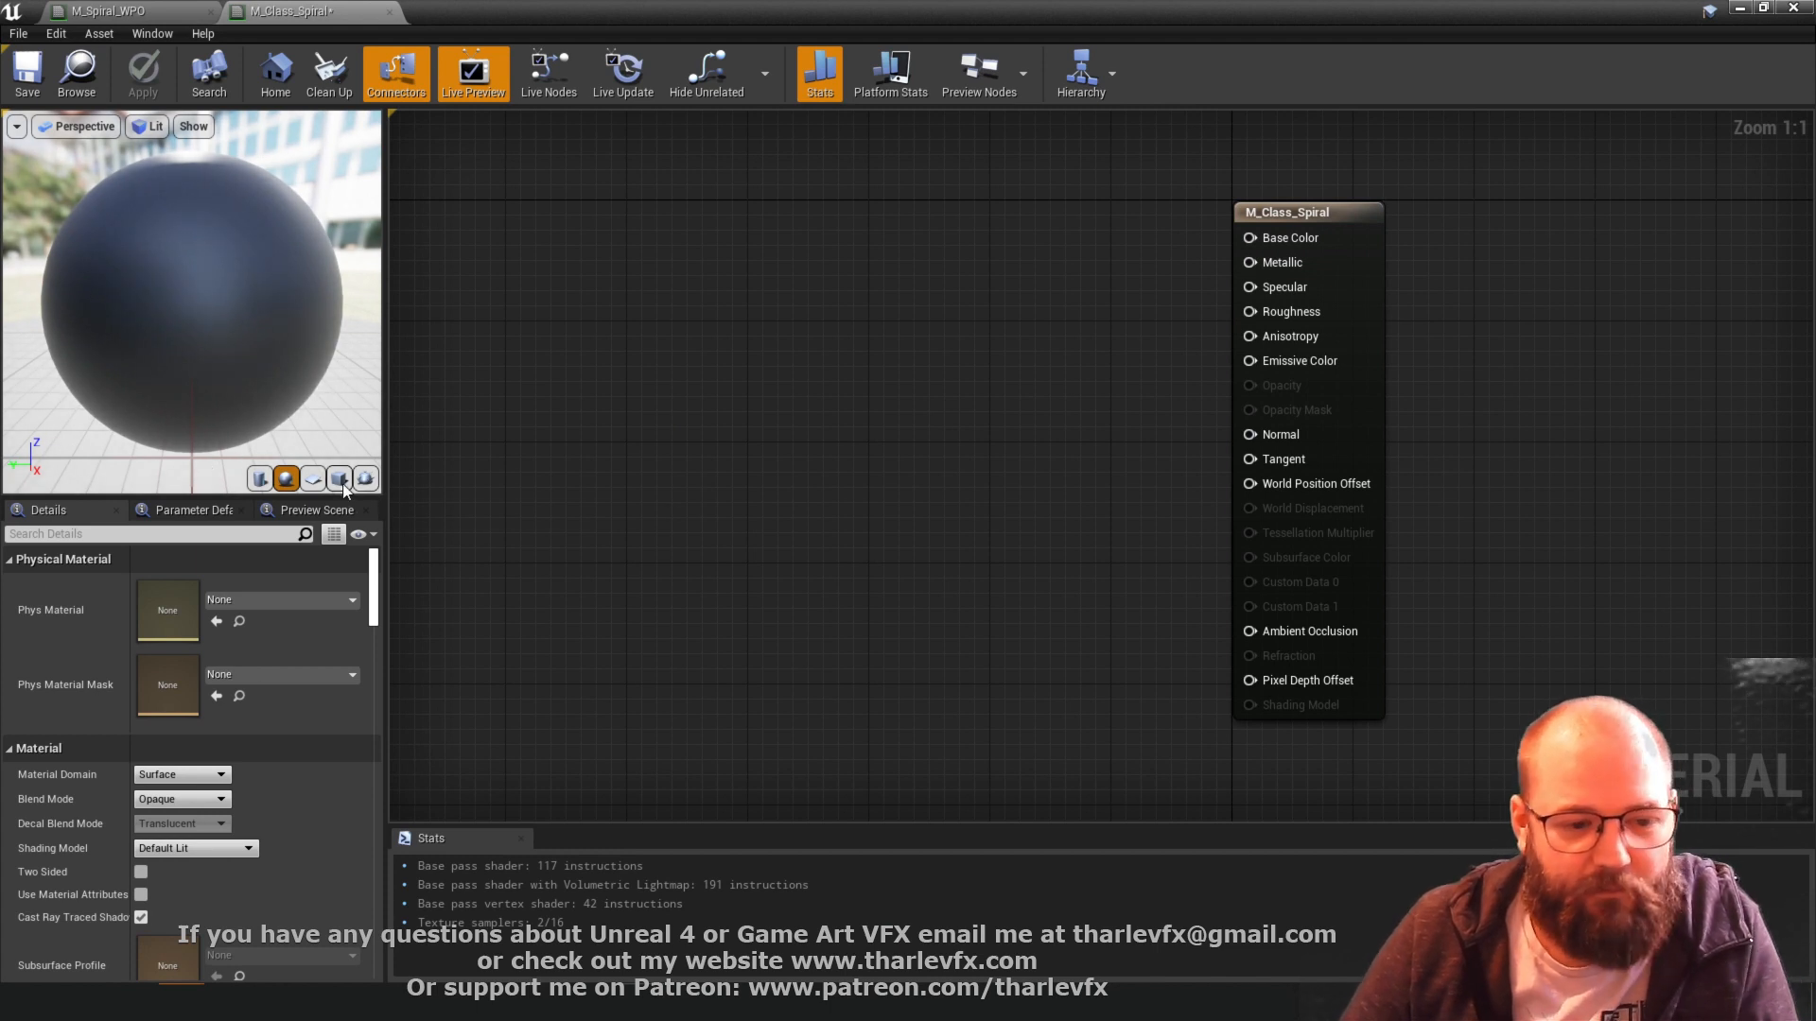
- Preview the material on the plane primitive, inspect its geometry in Brush Wireframe, and return the preview to Lit
left_click(312, 479)
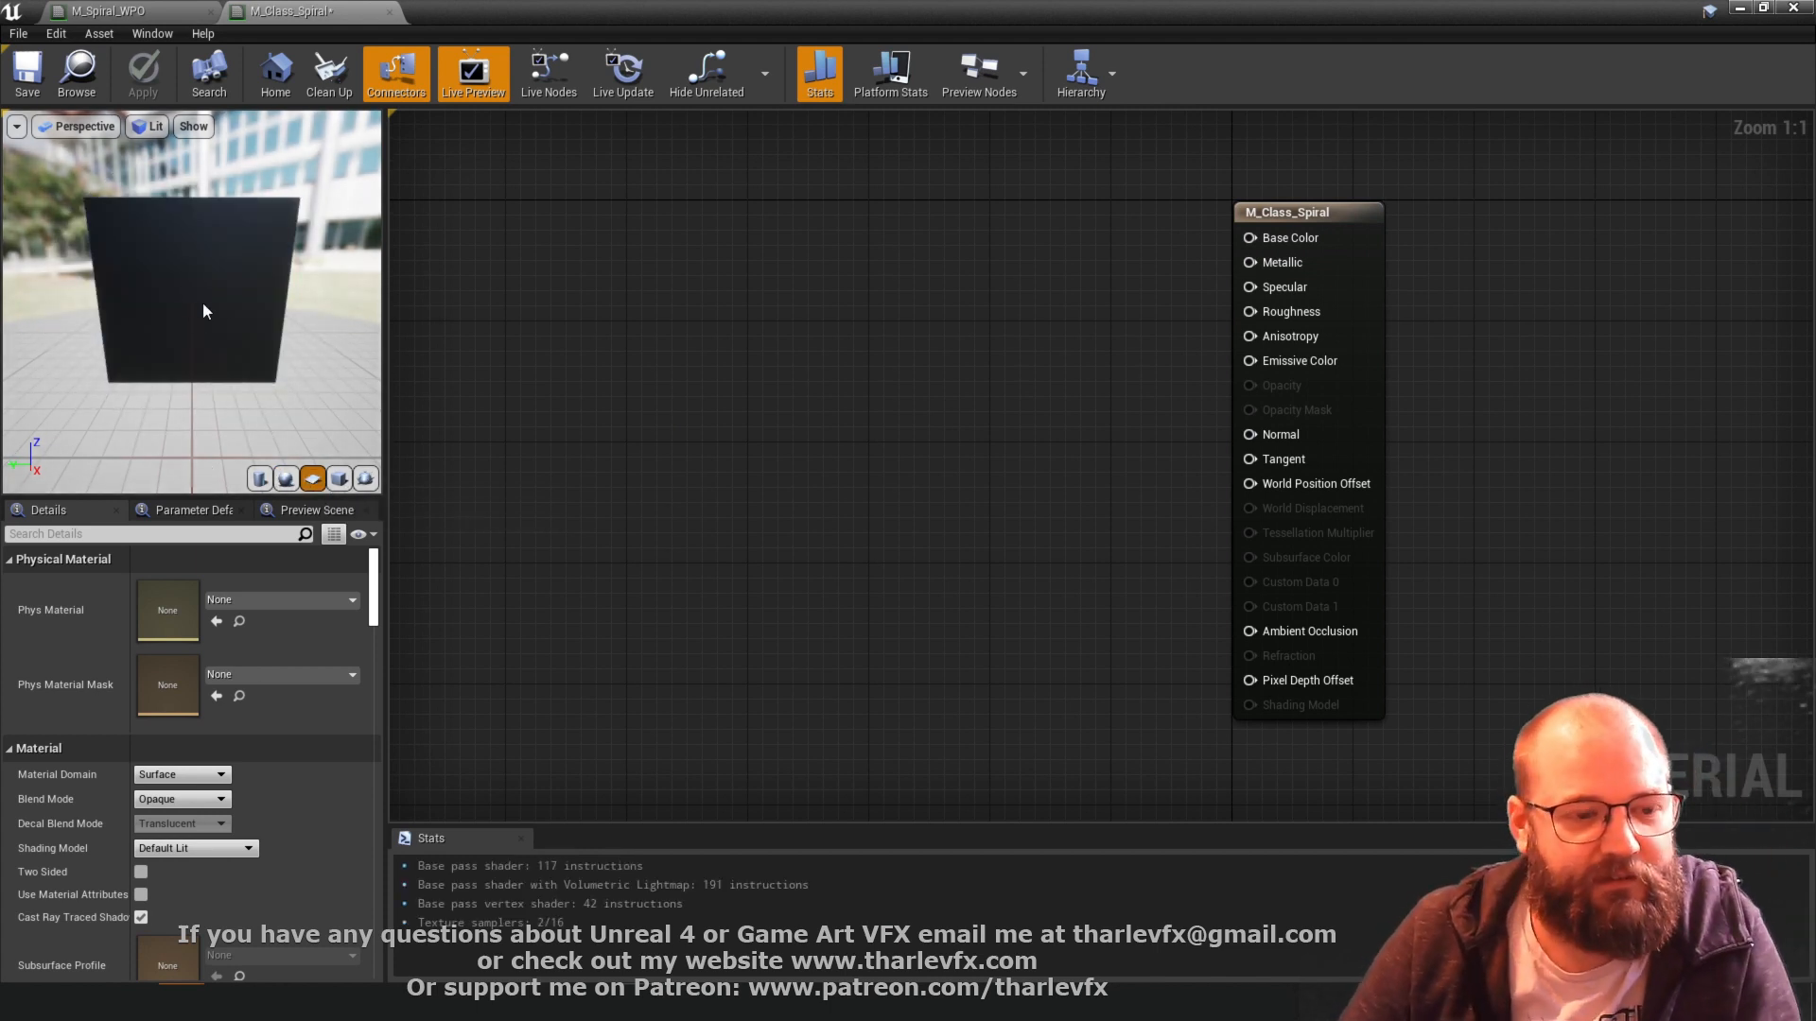
left_click_drag(204, 311, 167, 309)
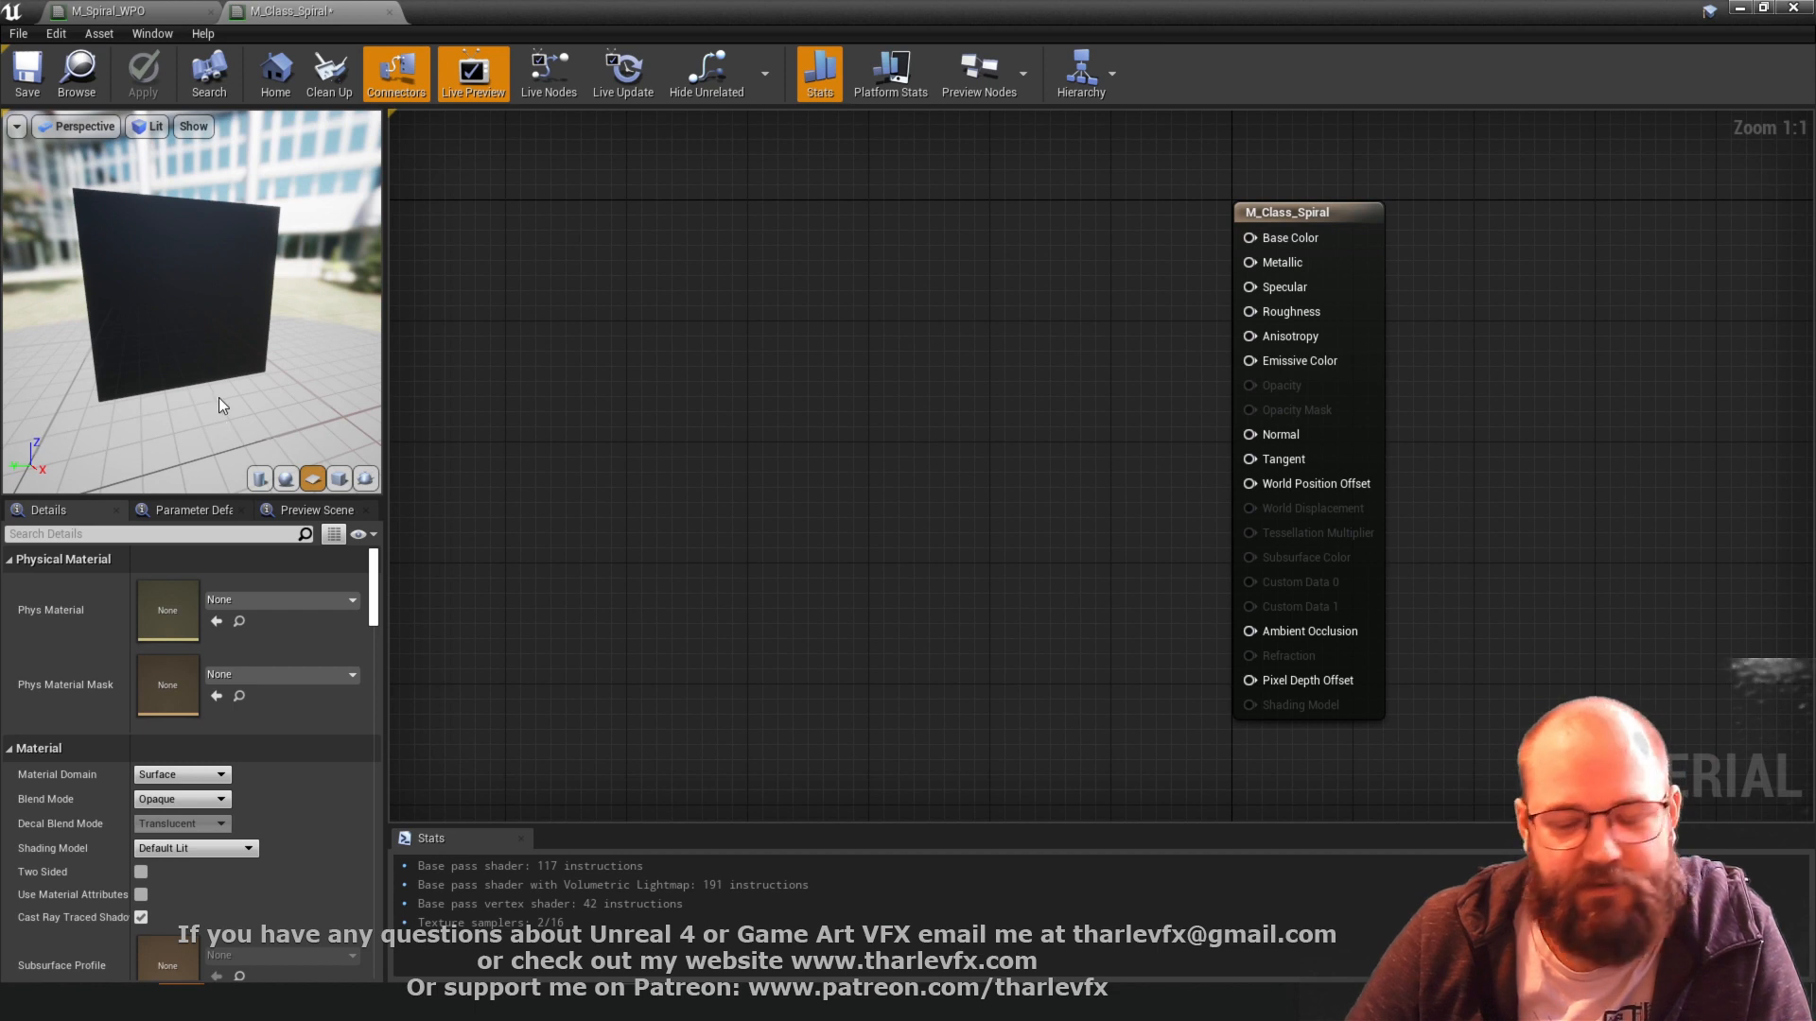
left_click(78, 128)
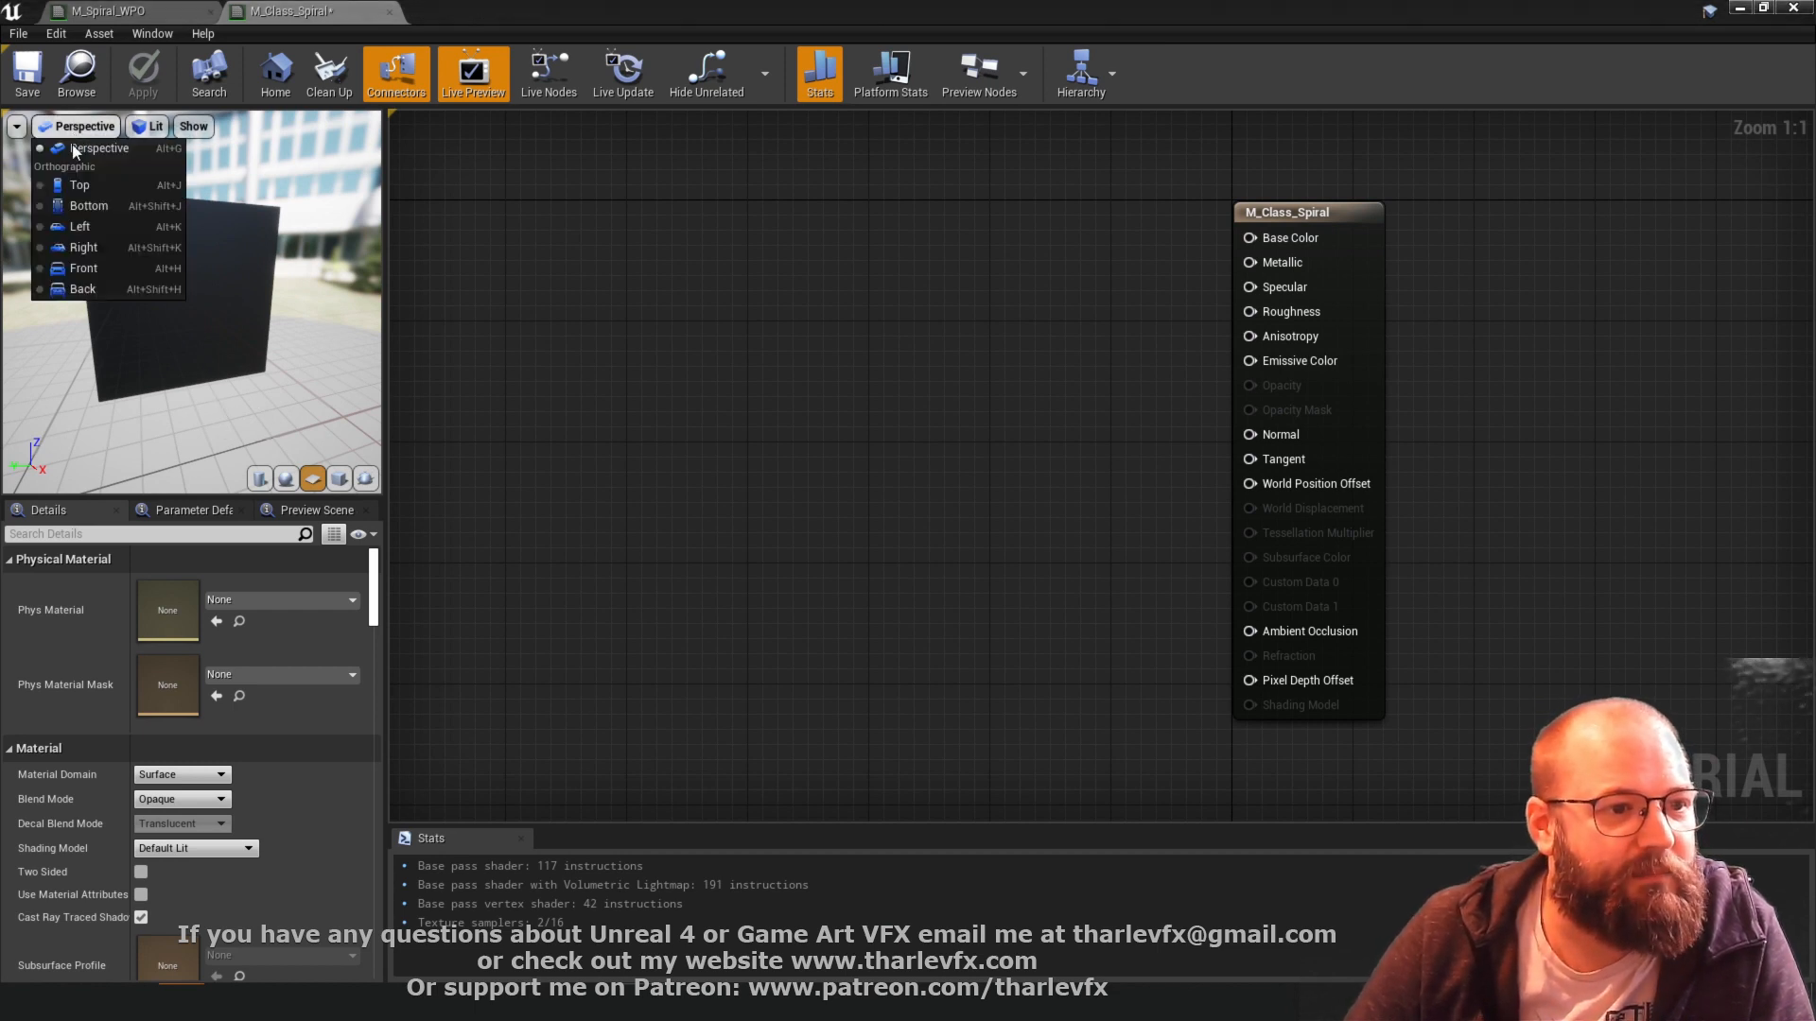
left_click(161, 127)
left_click(185, 205)
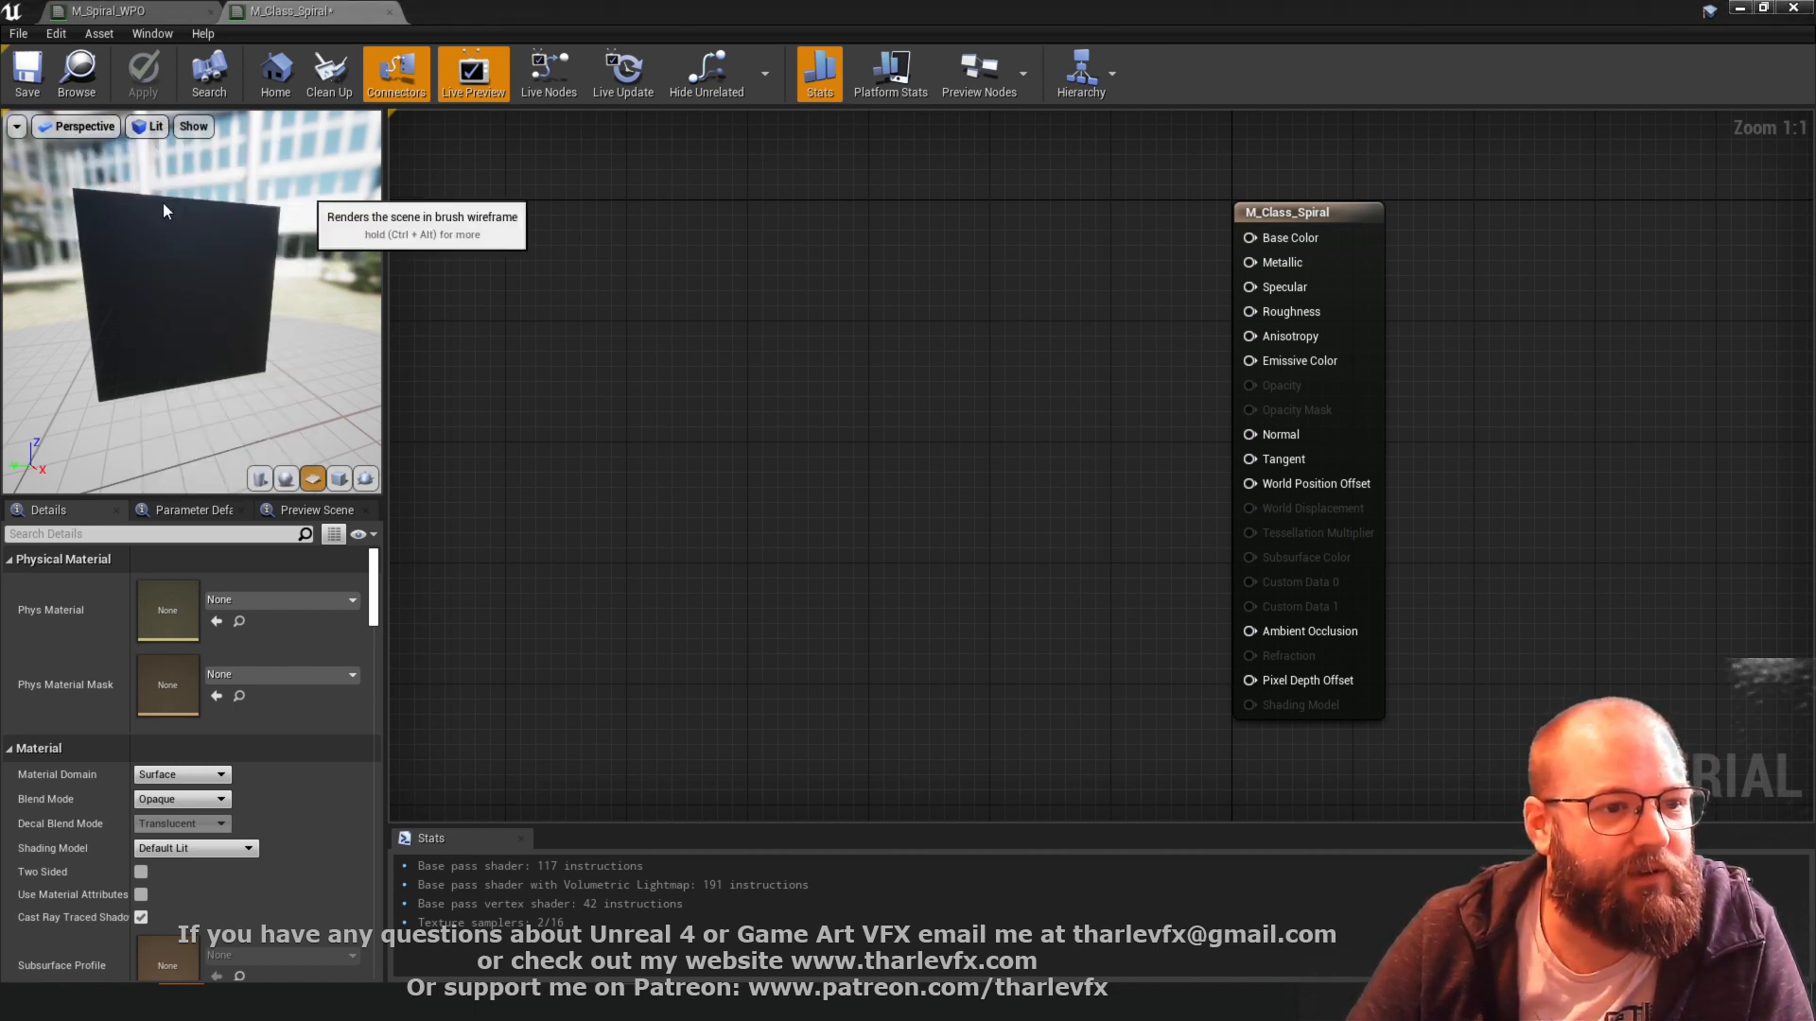
mouse_move(101, 284)
left_mouse_down()
mouse_move(180, 284)
mouse_move(233, 334)
mouse_move(217, 369)
mouse_move(175, 369)
mouse_move(182, 220)
left_mouse_up()
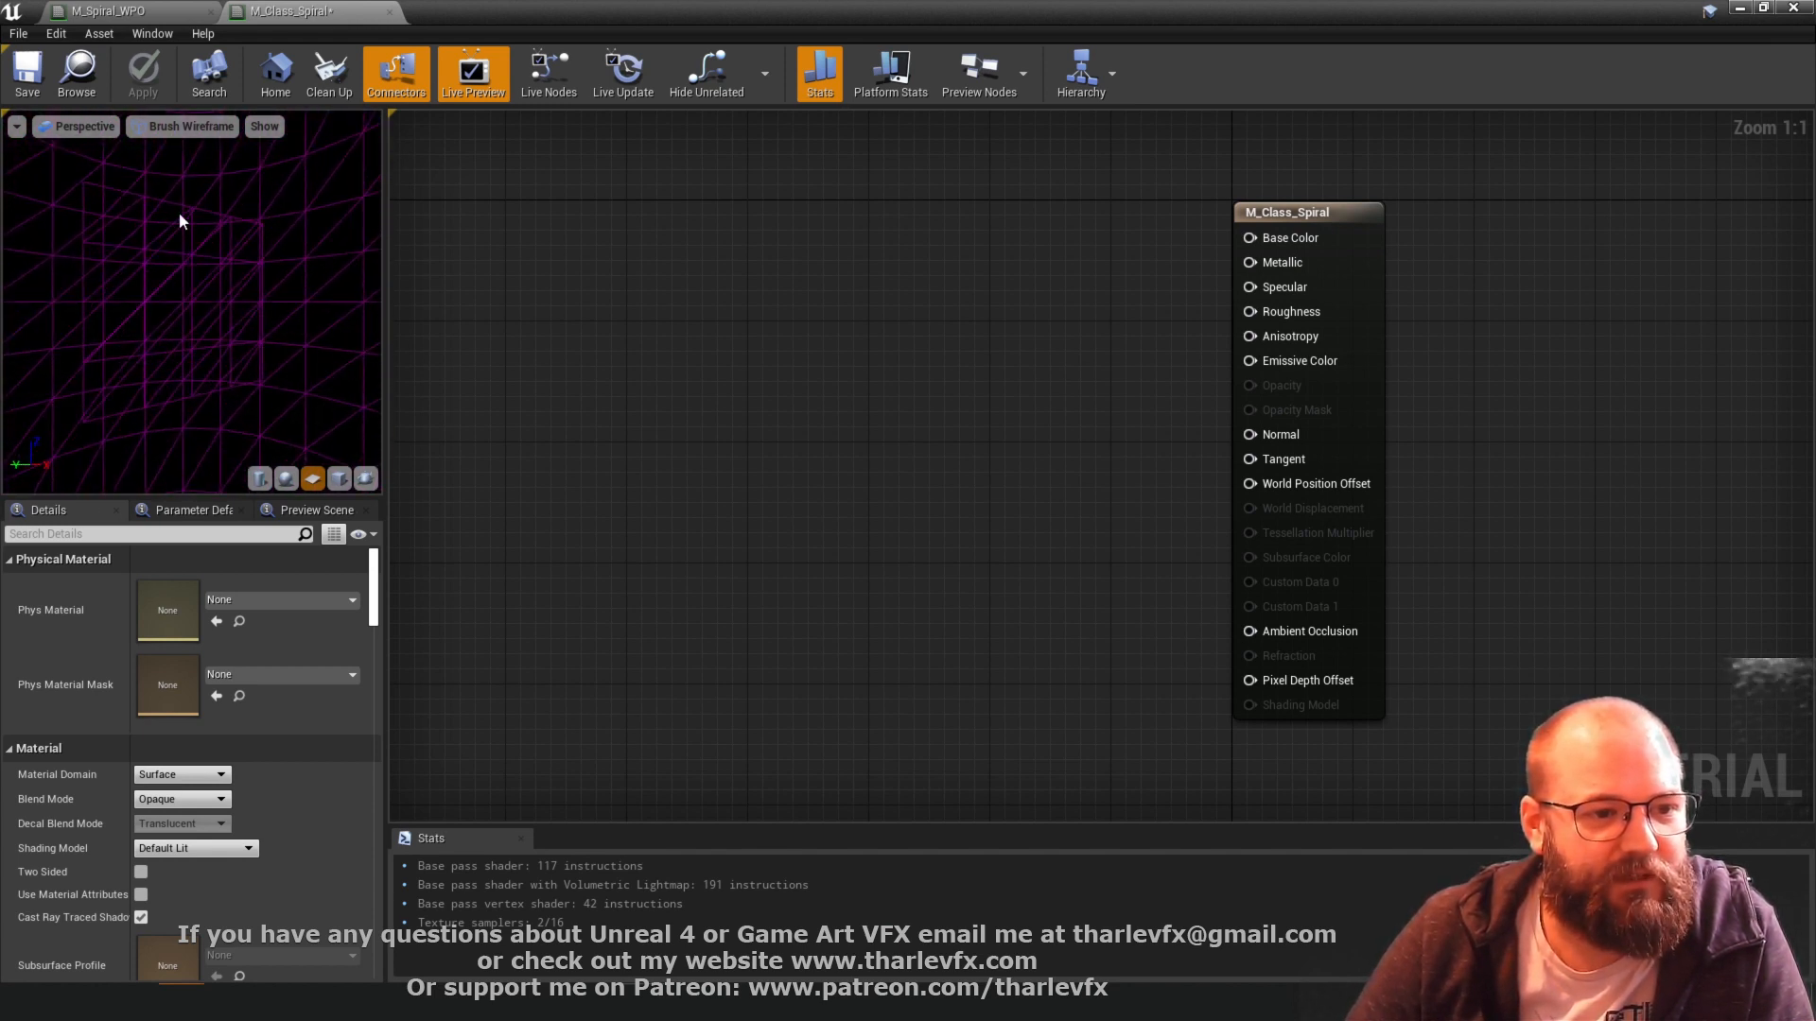
left_click_drag(319, 411, 208, 306)
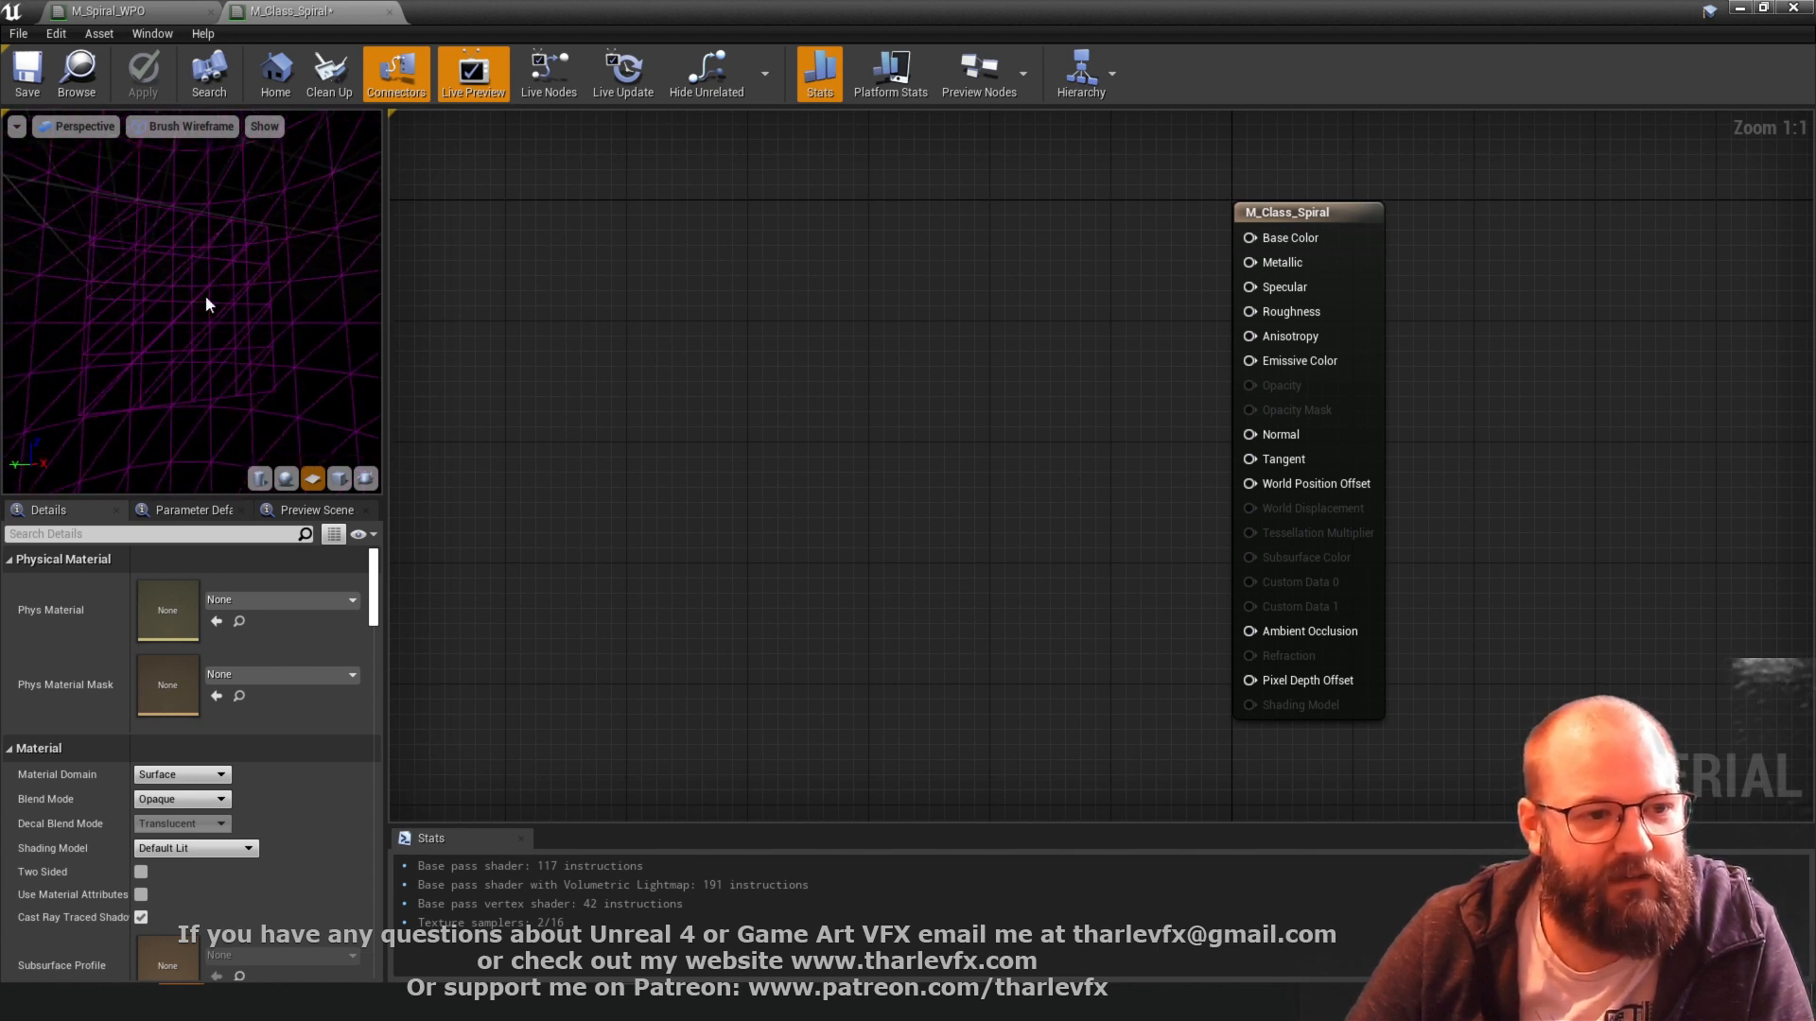
left_click(189, 125)
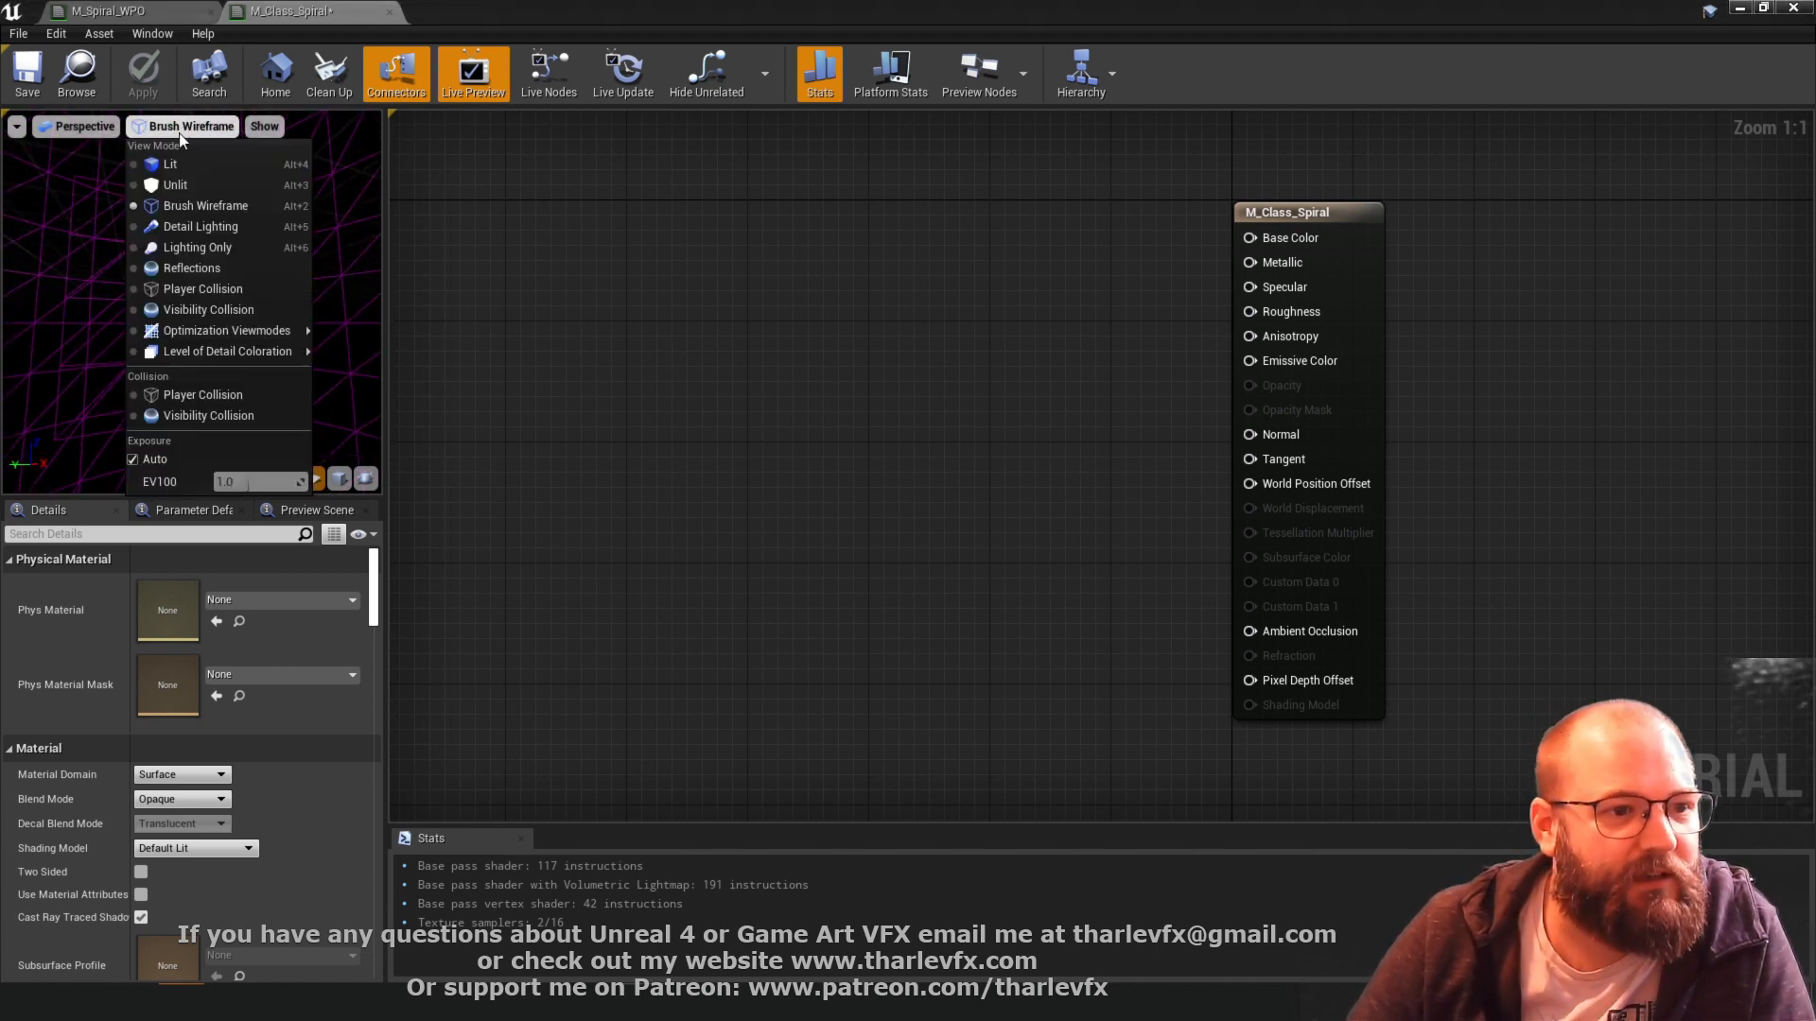
left_click(176, 164)
left_click_drag(254, 347, 181, 290)
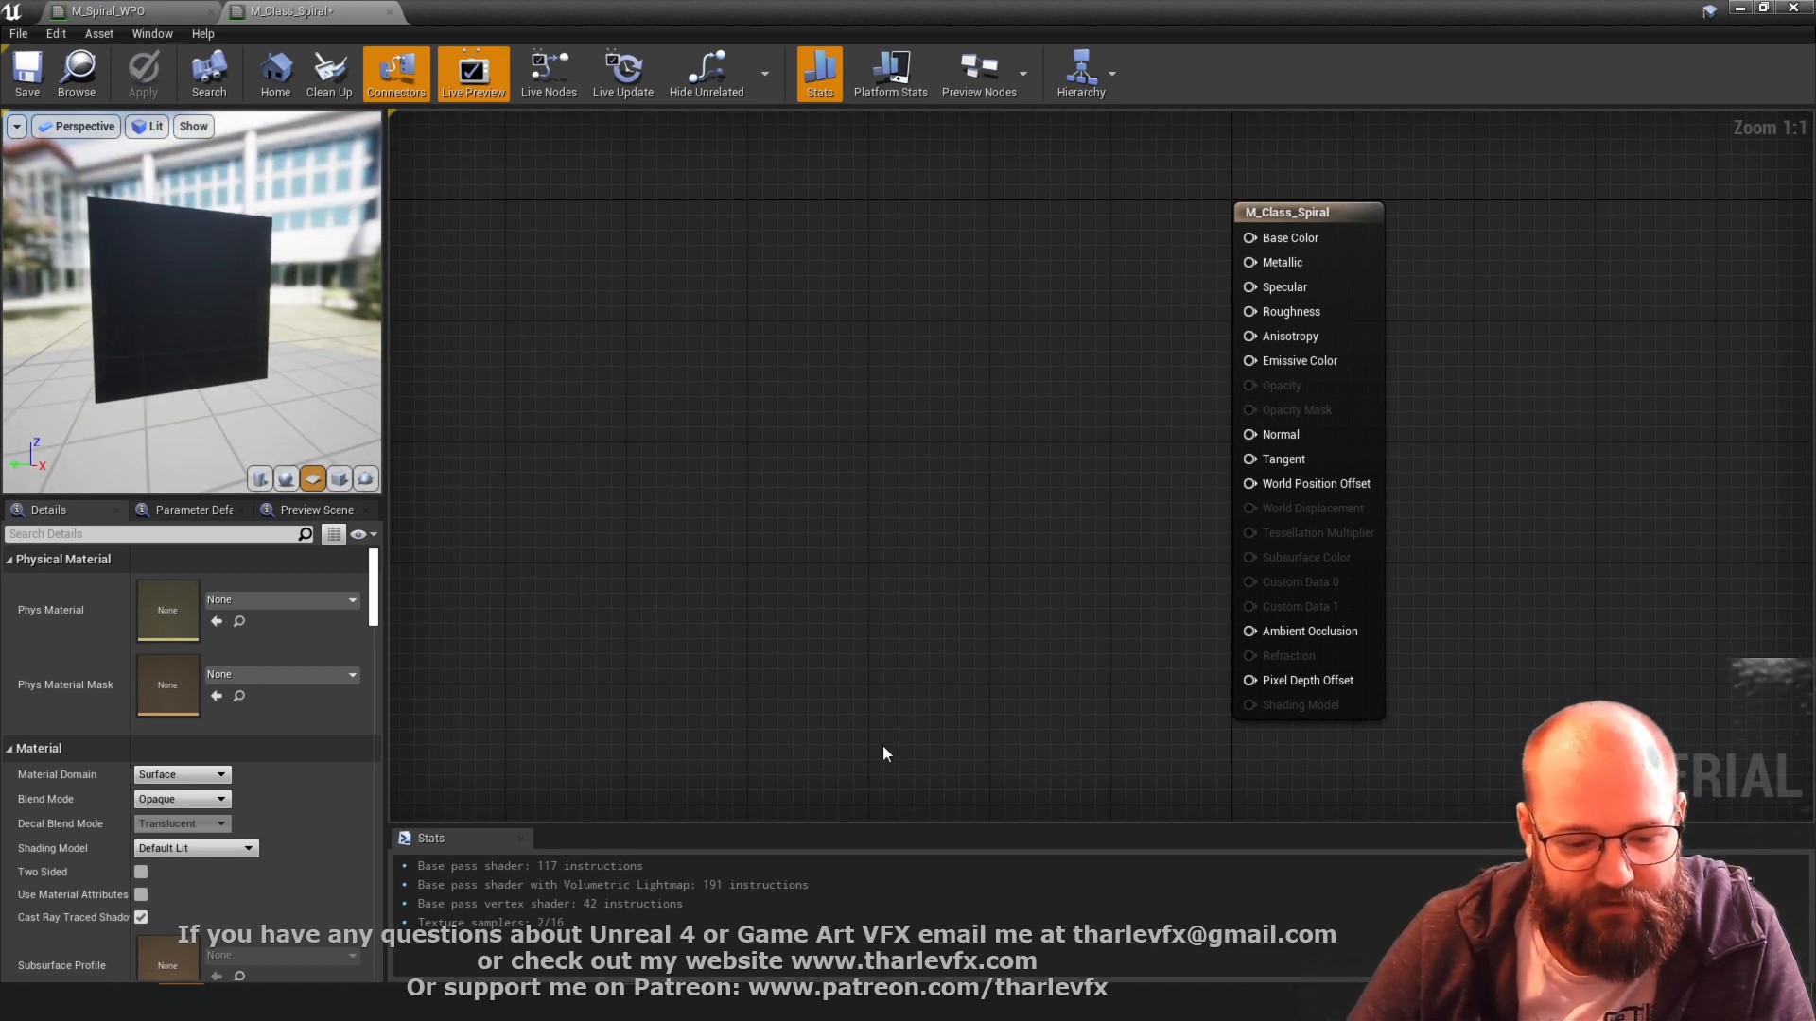
- Switch to the ArtStation page in the browser and review the scroll-rolling reference
left_click(272, 1002)
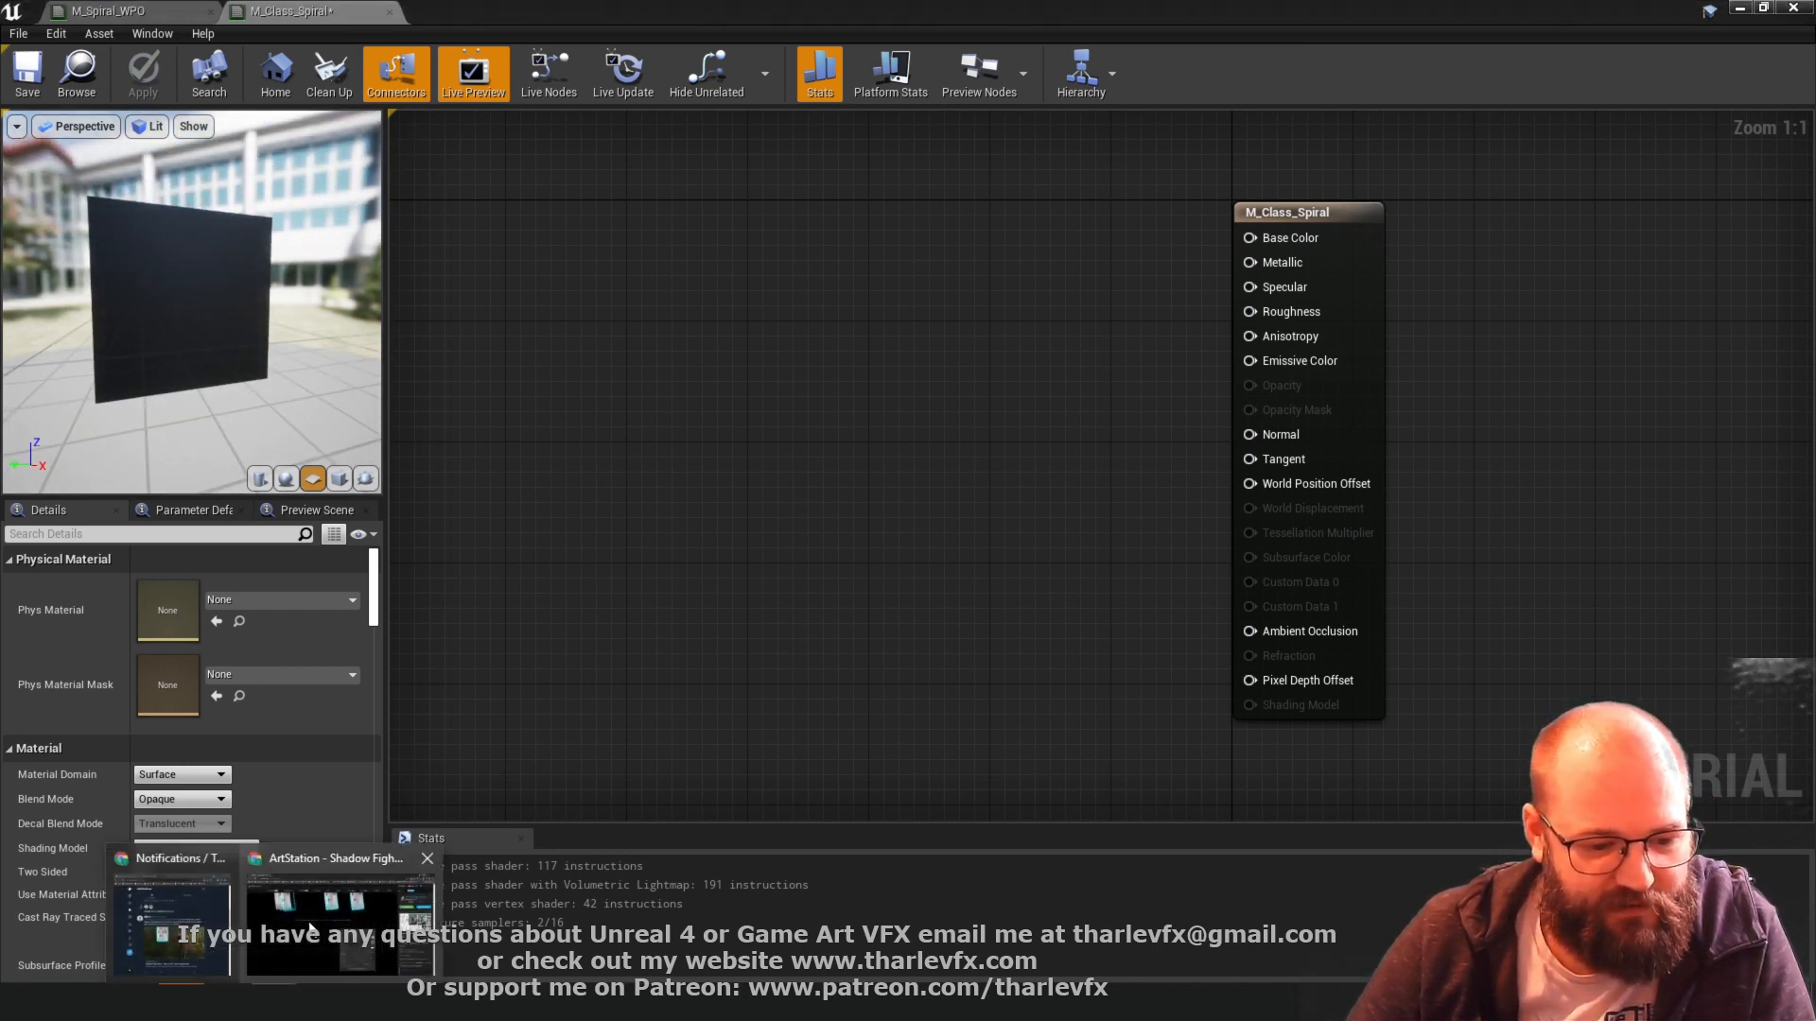
left_click(350, 925)
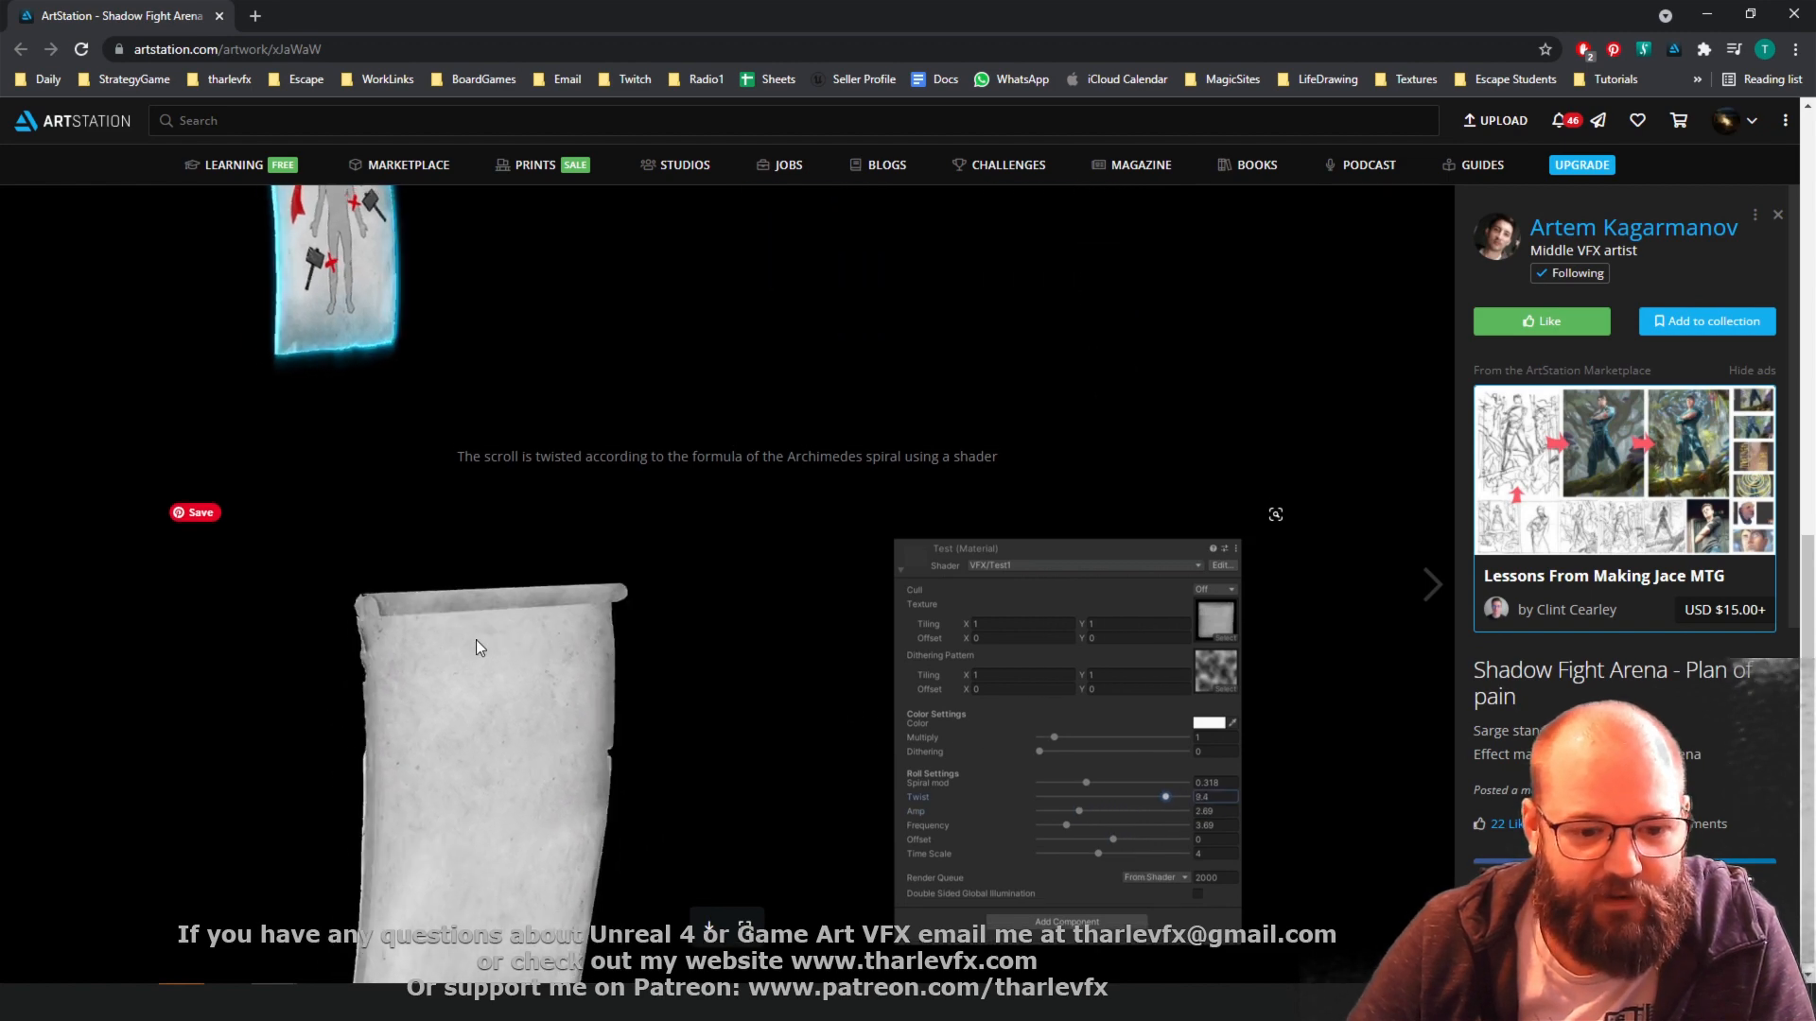
scroll(475, 640, "up", 2)
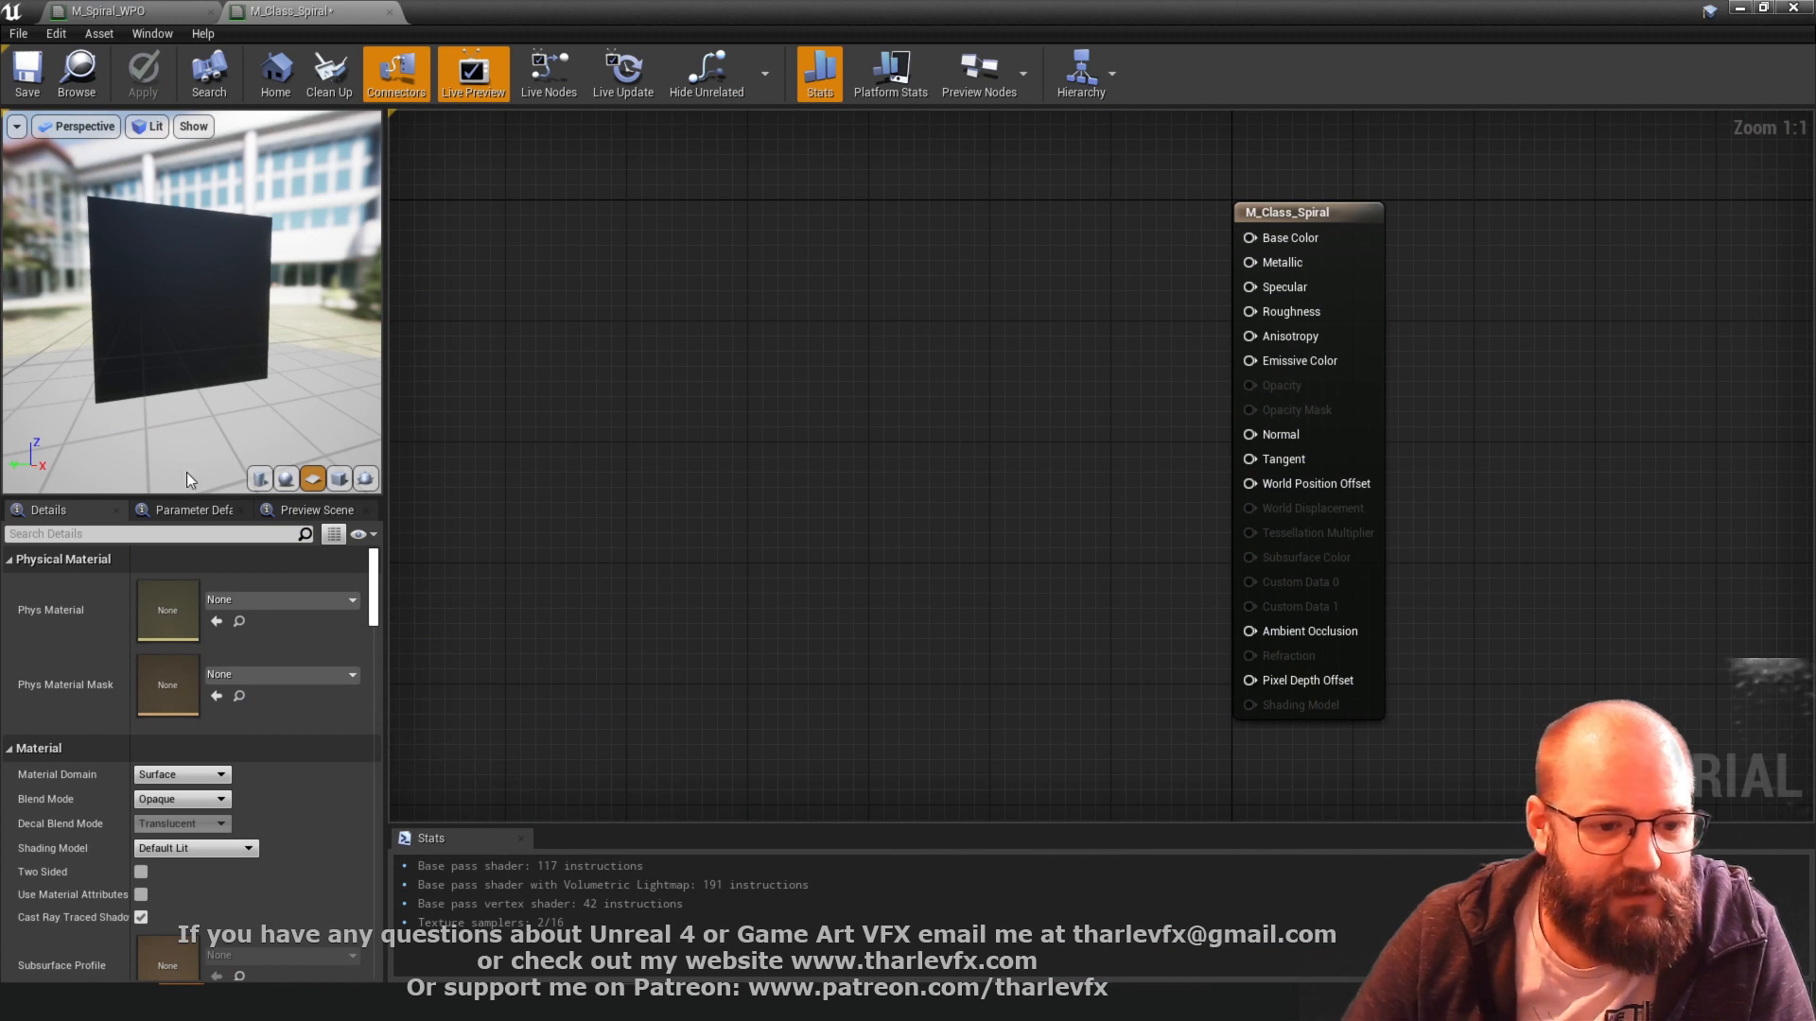
- Set the material's preview mesh to PlanarReflectionPlane
left_click_drag(374, 591, 390, 957)
left_click(243, 861)
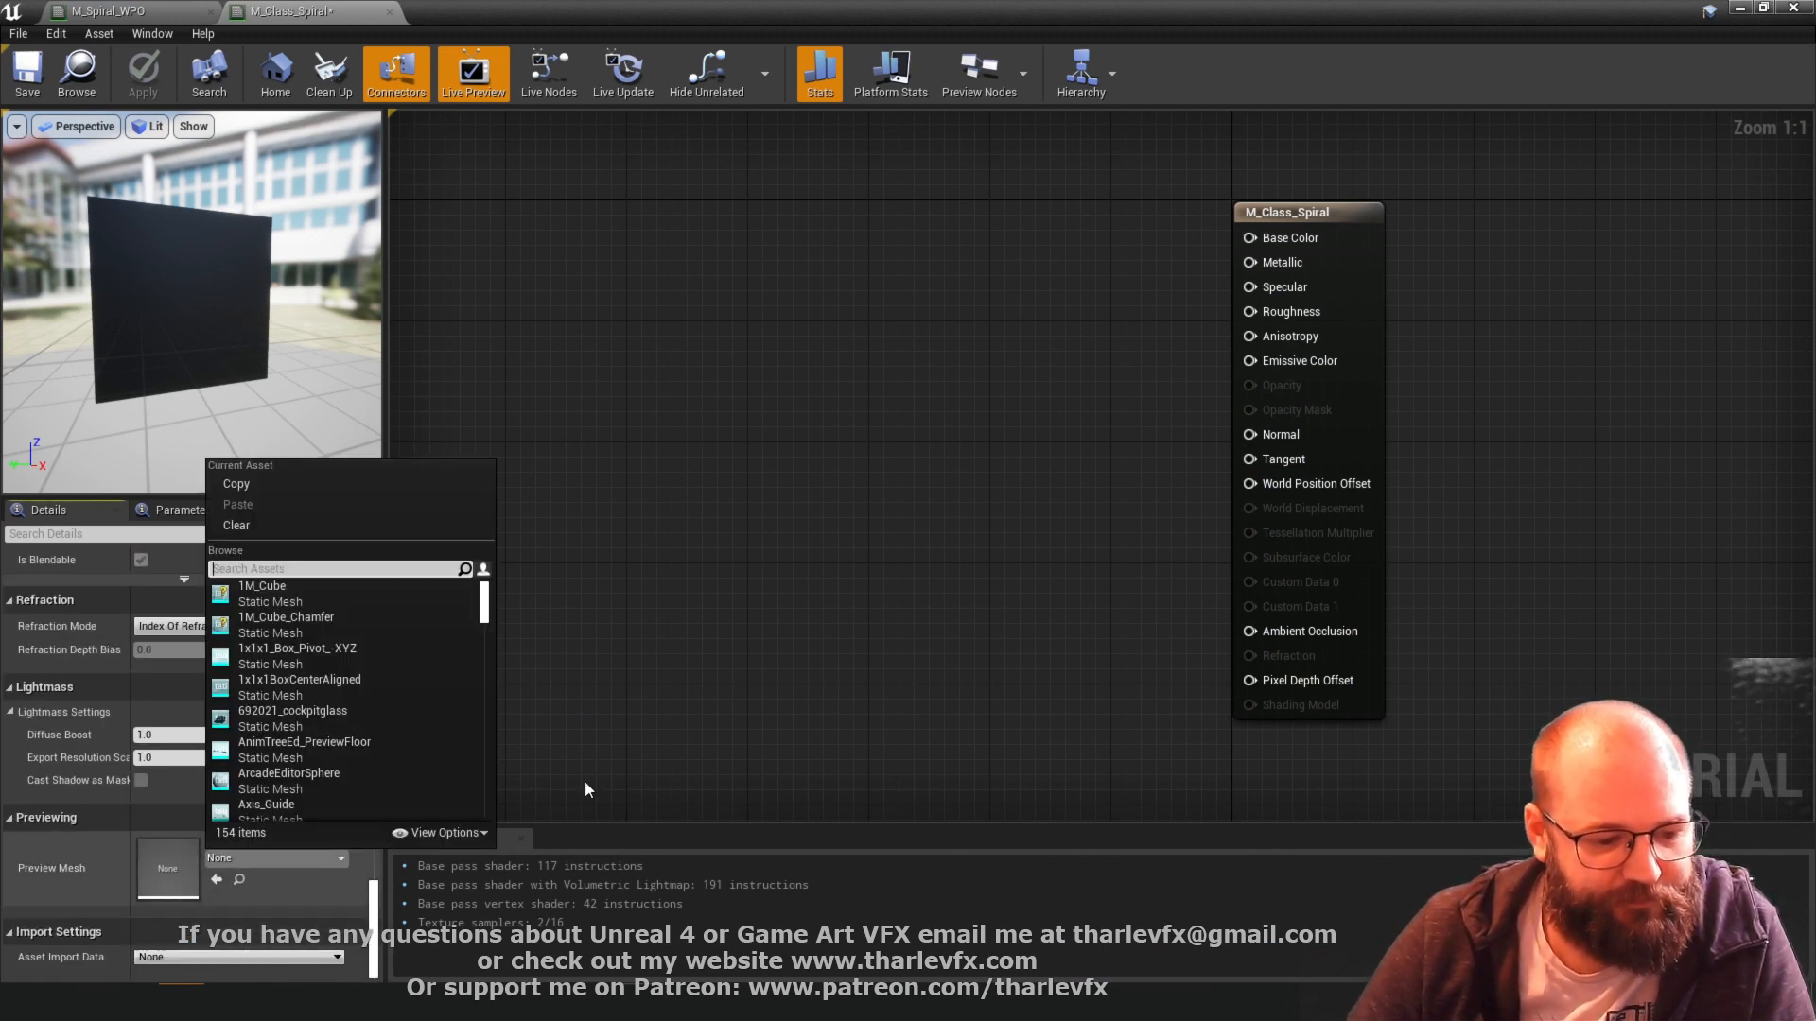
type("planar")
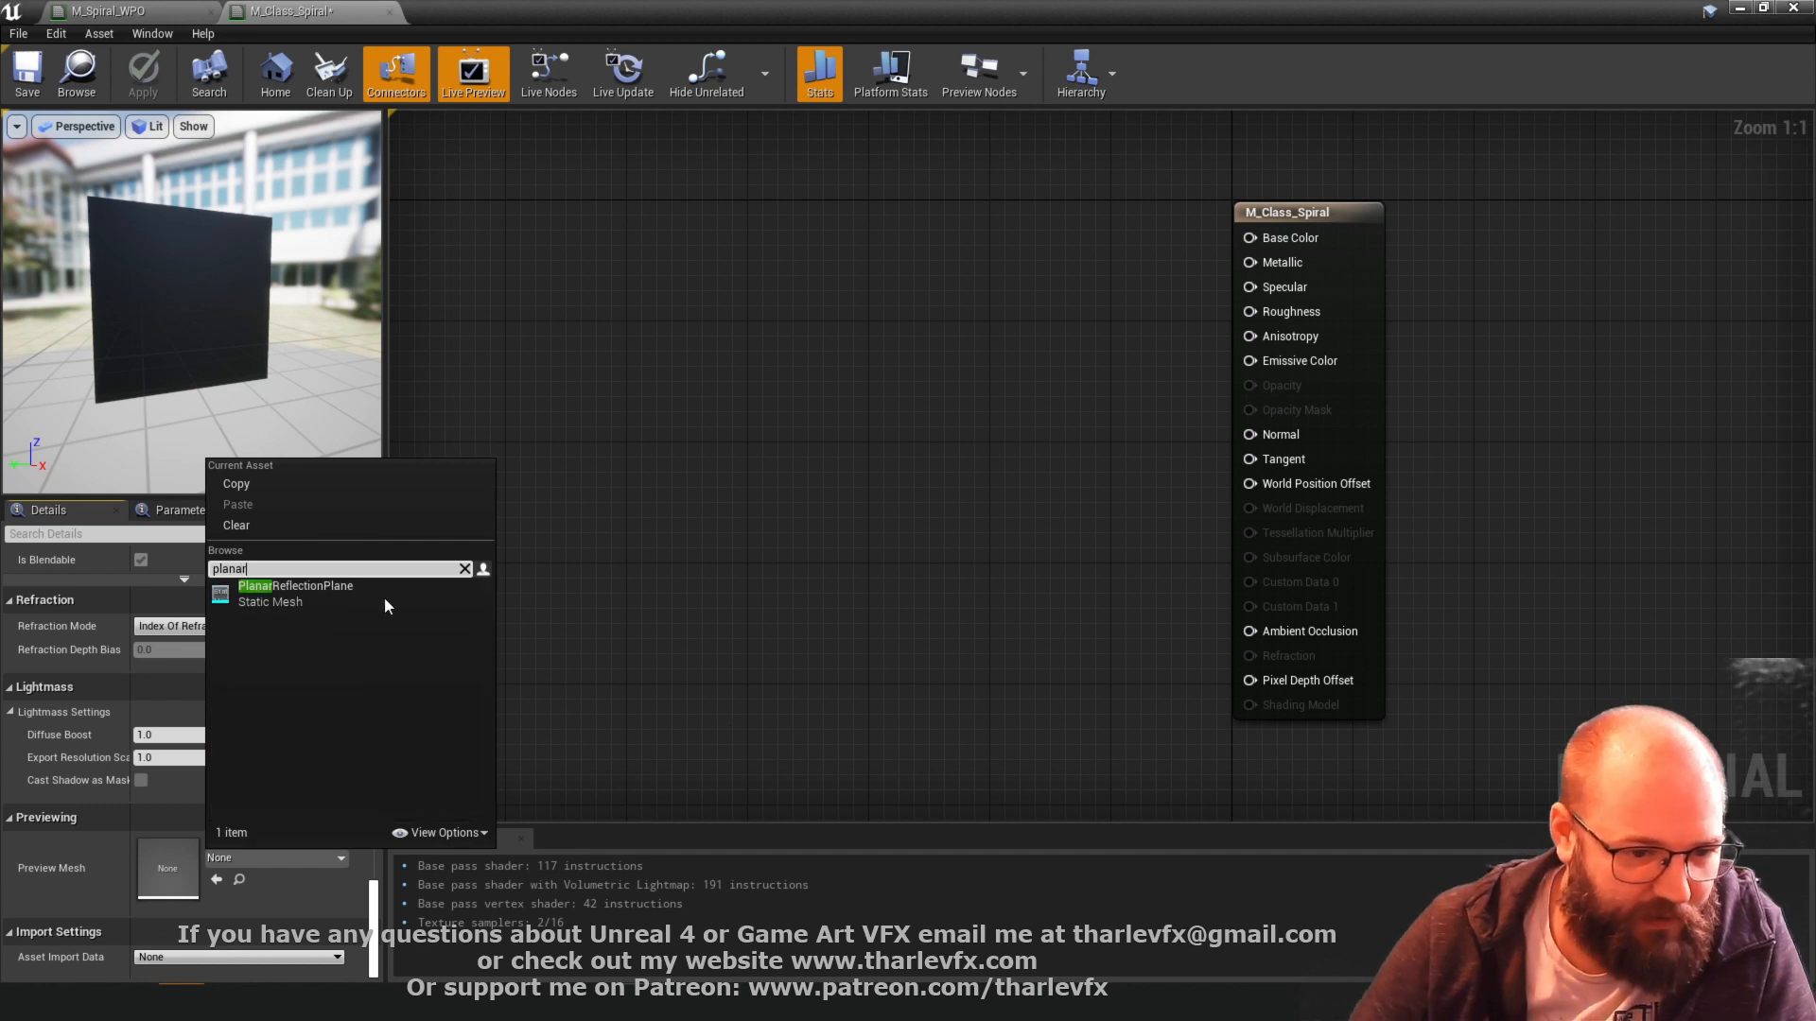
left_click(326, 599)
- Inspect the reflection plane preview's mesh density in Brush Wireframe and return the preview to Lit
left_click_drag(163, 302, 161, 397)
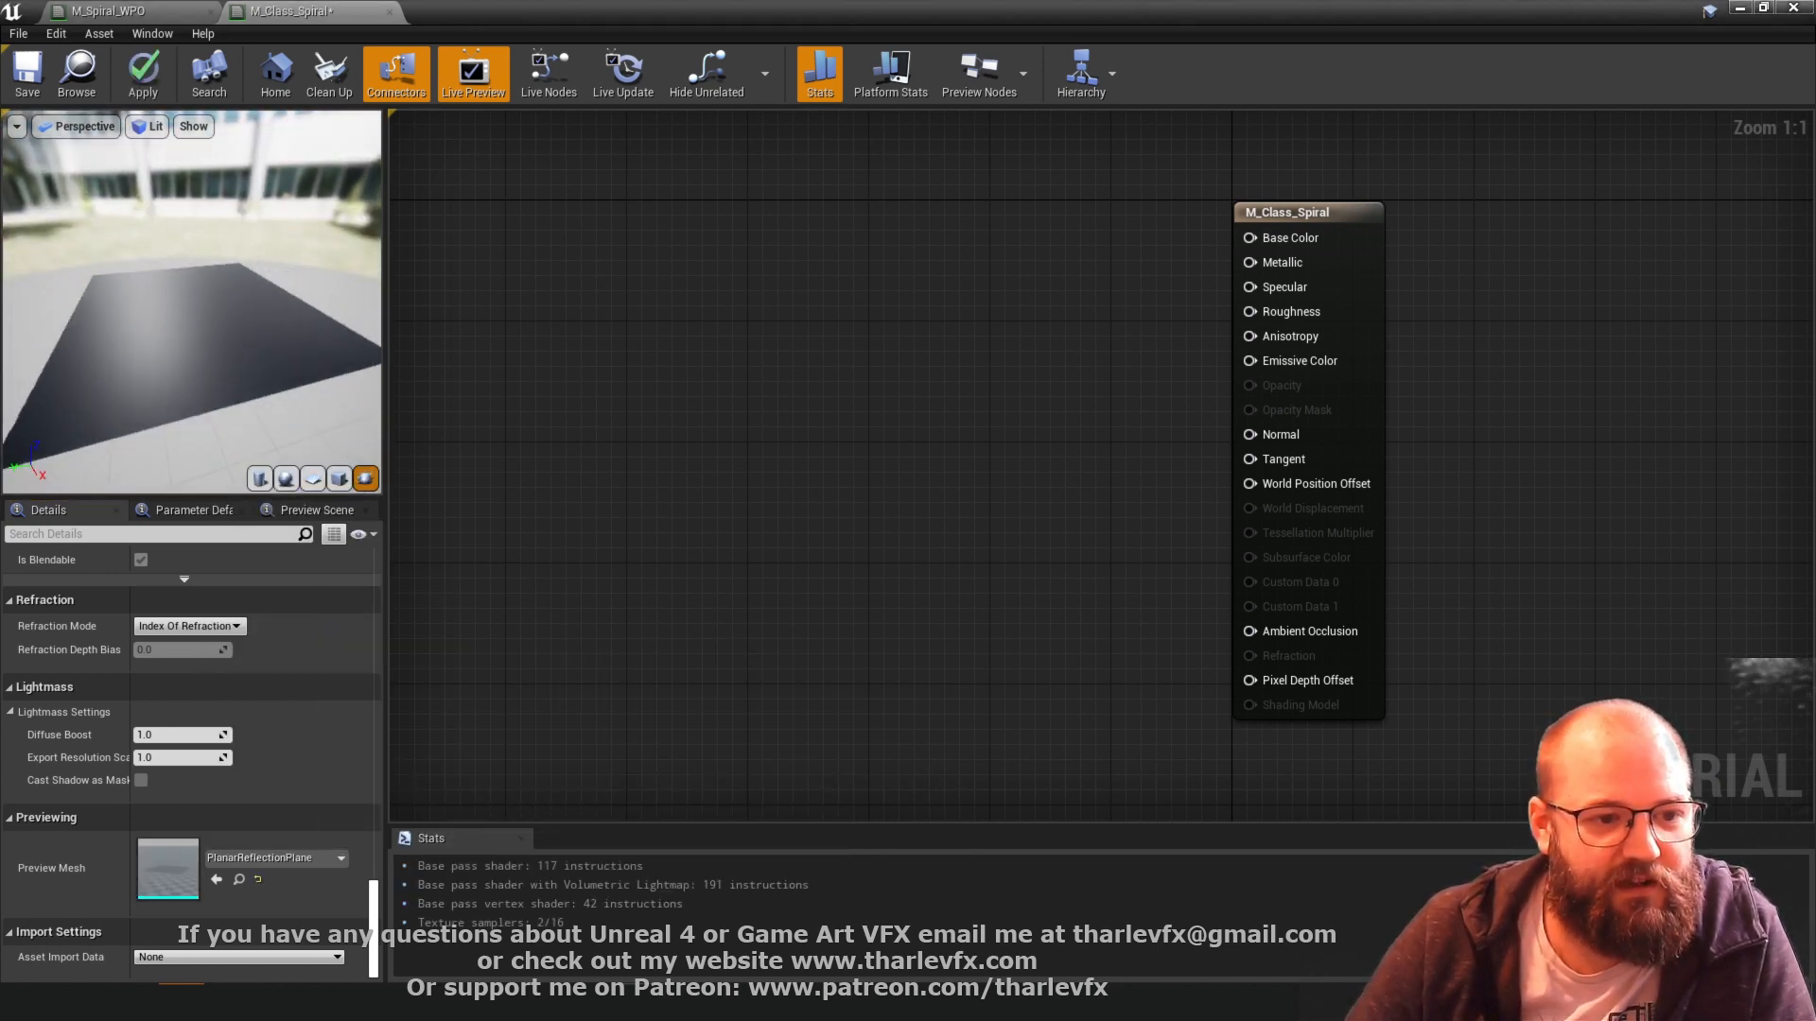
scroll(160, 313, "down", 3)
left_click(149, 127)
left_click(178, 205)
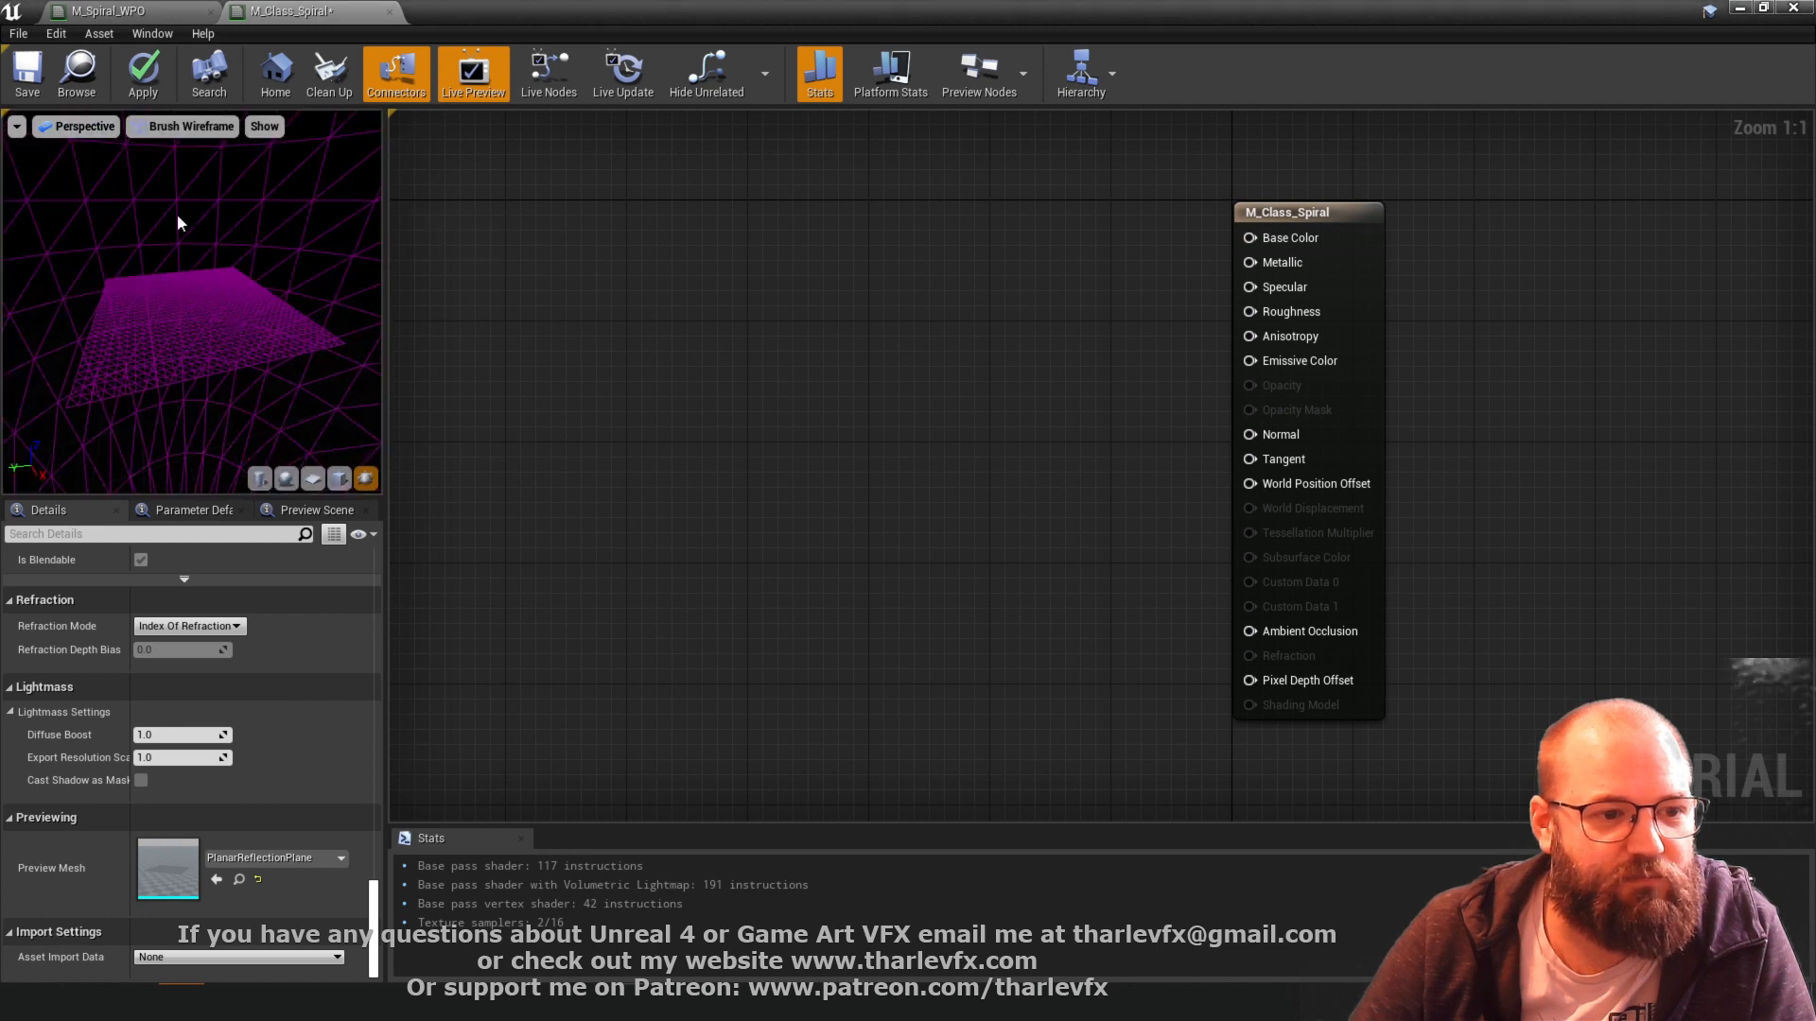
left_click_drag(82, 307, 85, 265)
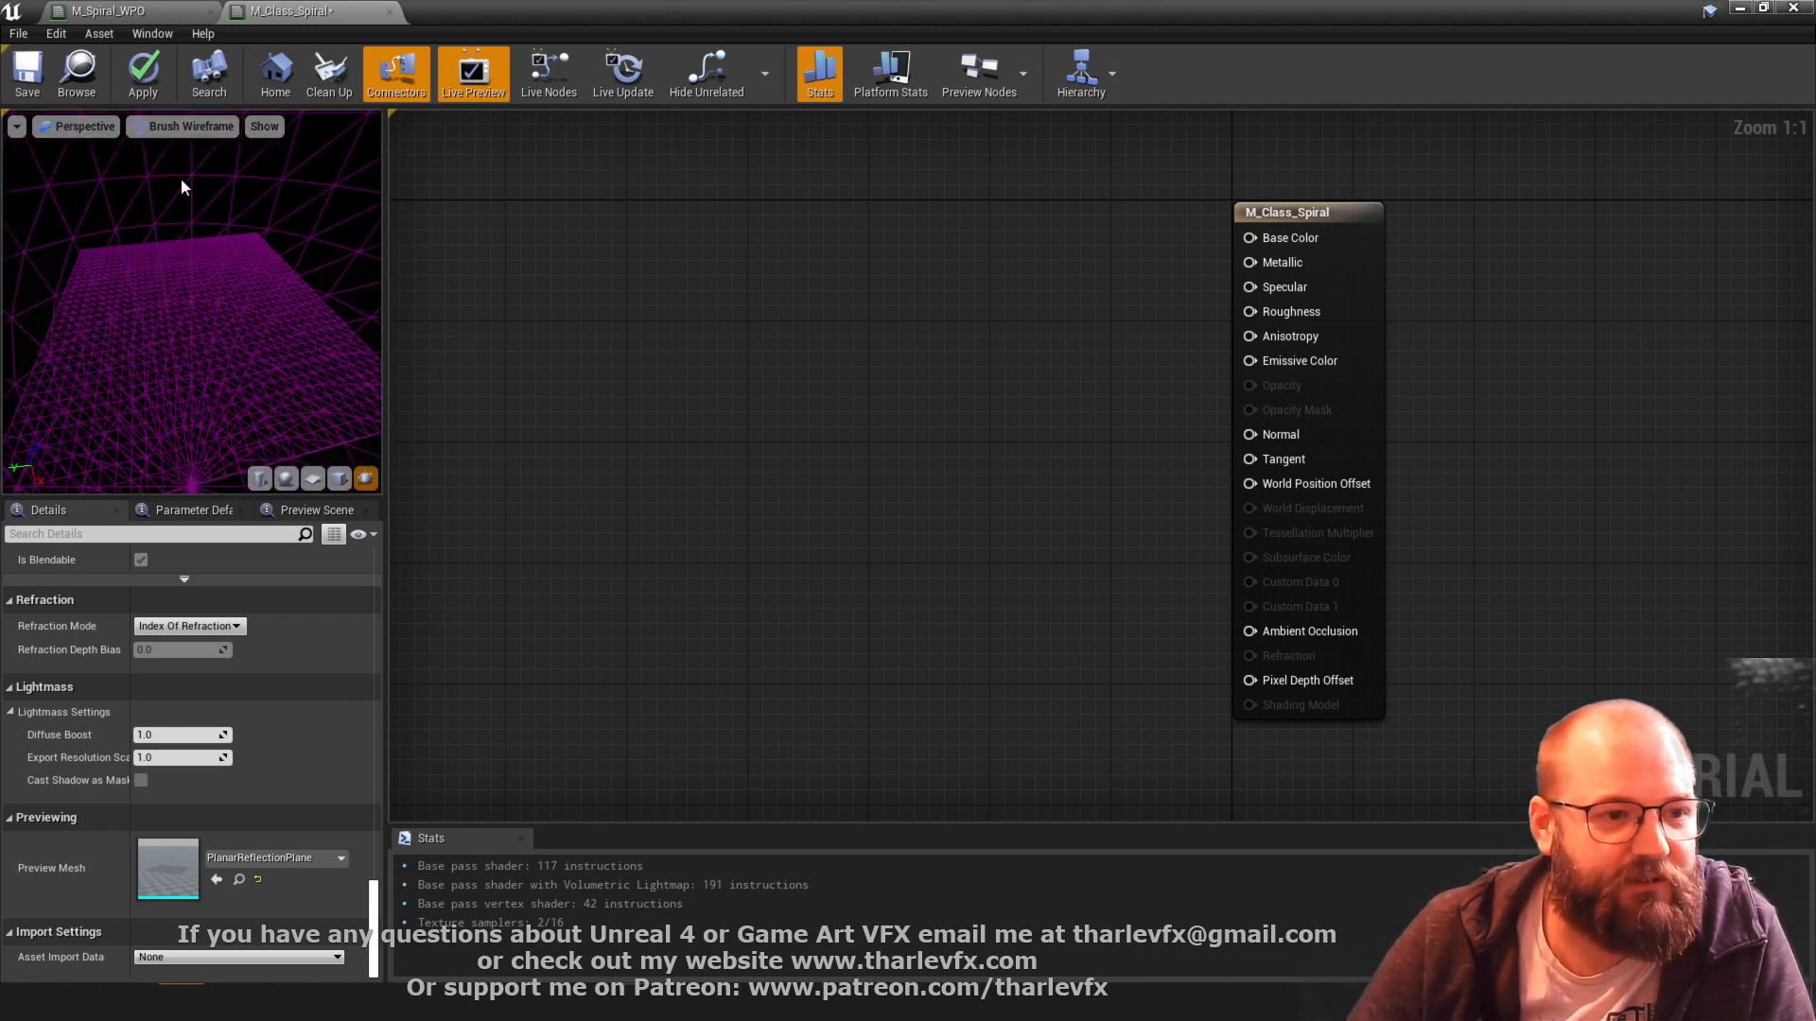
left_click(191, 127)
left_click(270, 168)
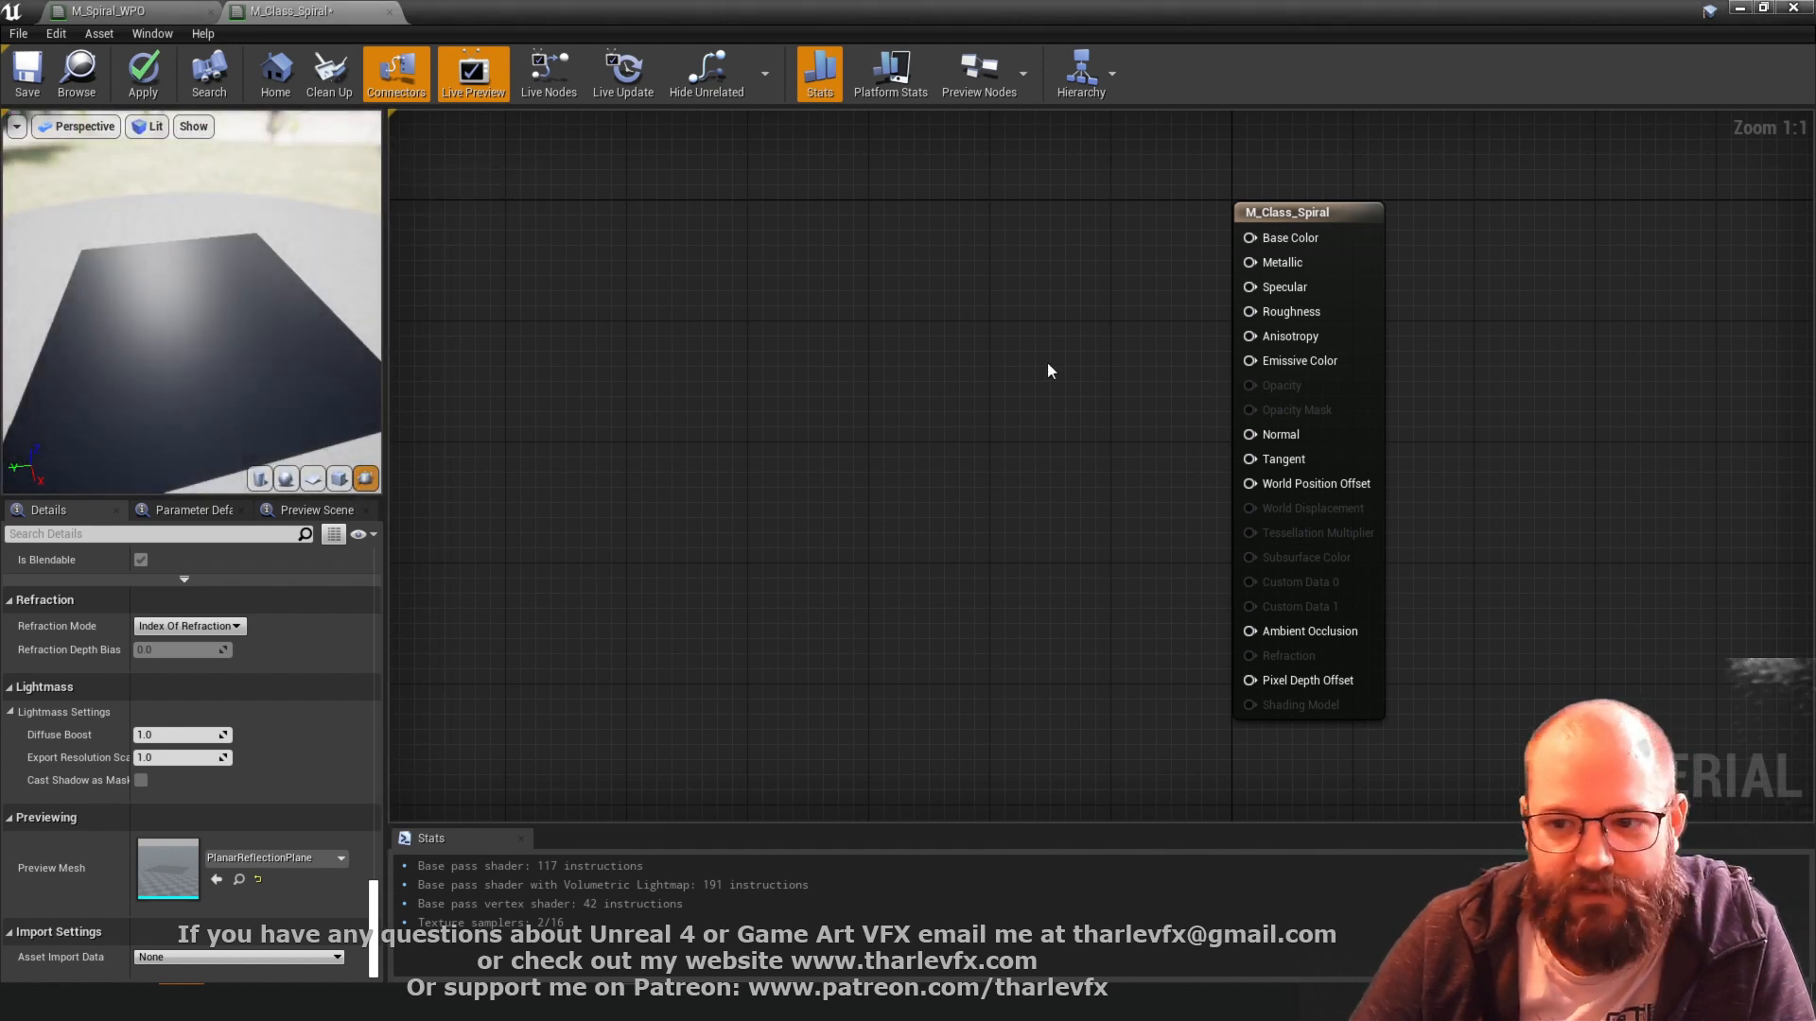
- Add a vector parameter named Colour and connect its RGB output to the material's Base Color
right_click_drag(936, 276, 916, 369)
left_click(847, 298)
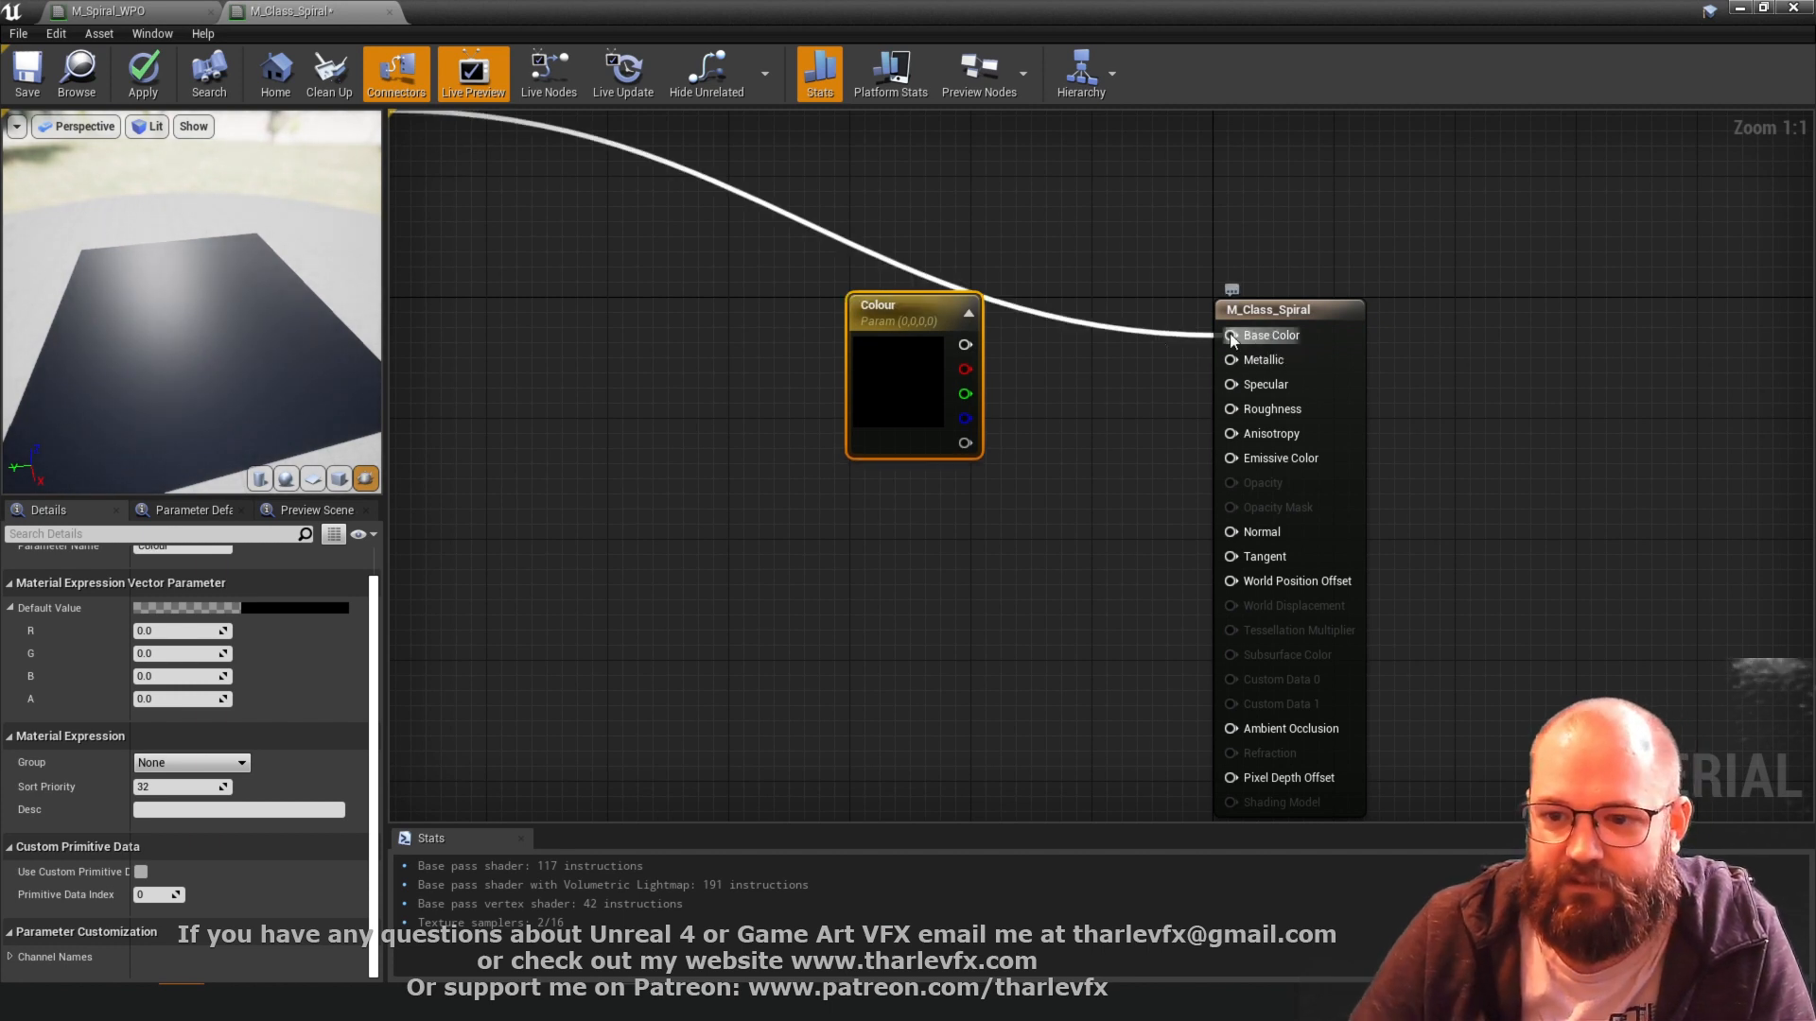
left_click_drag(1231, 336, 965, 344)
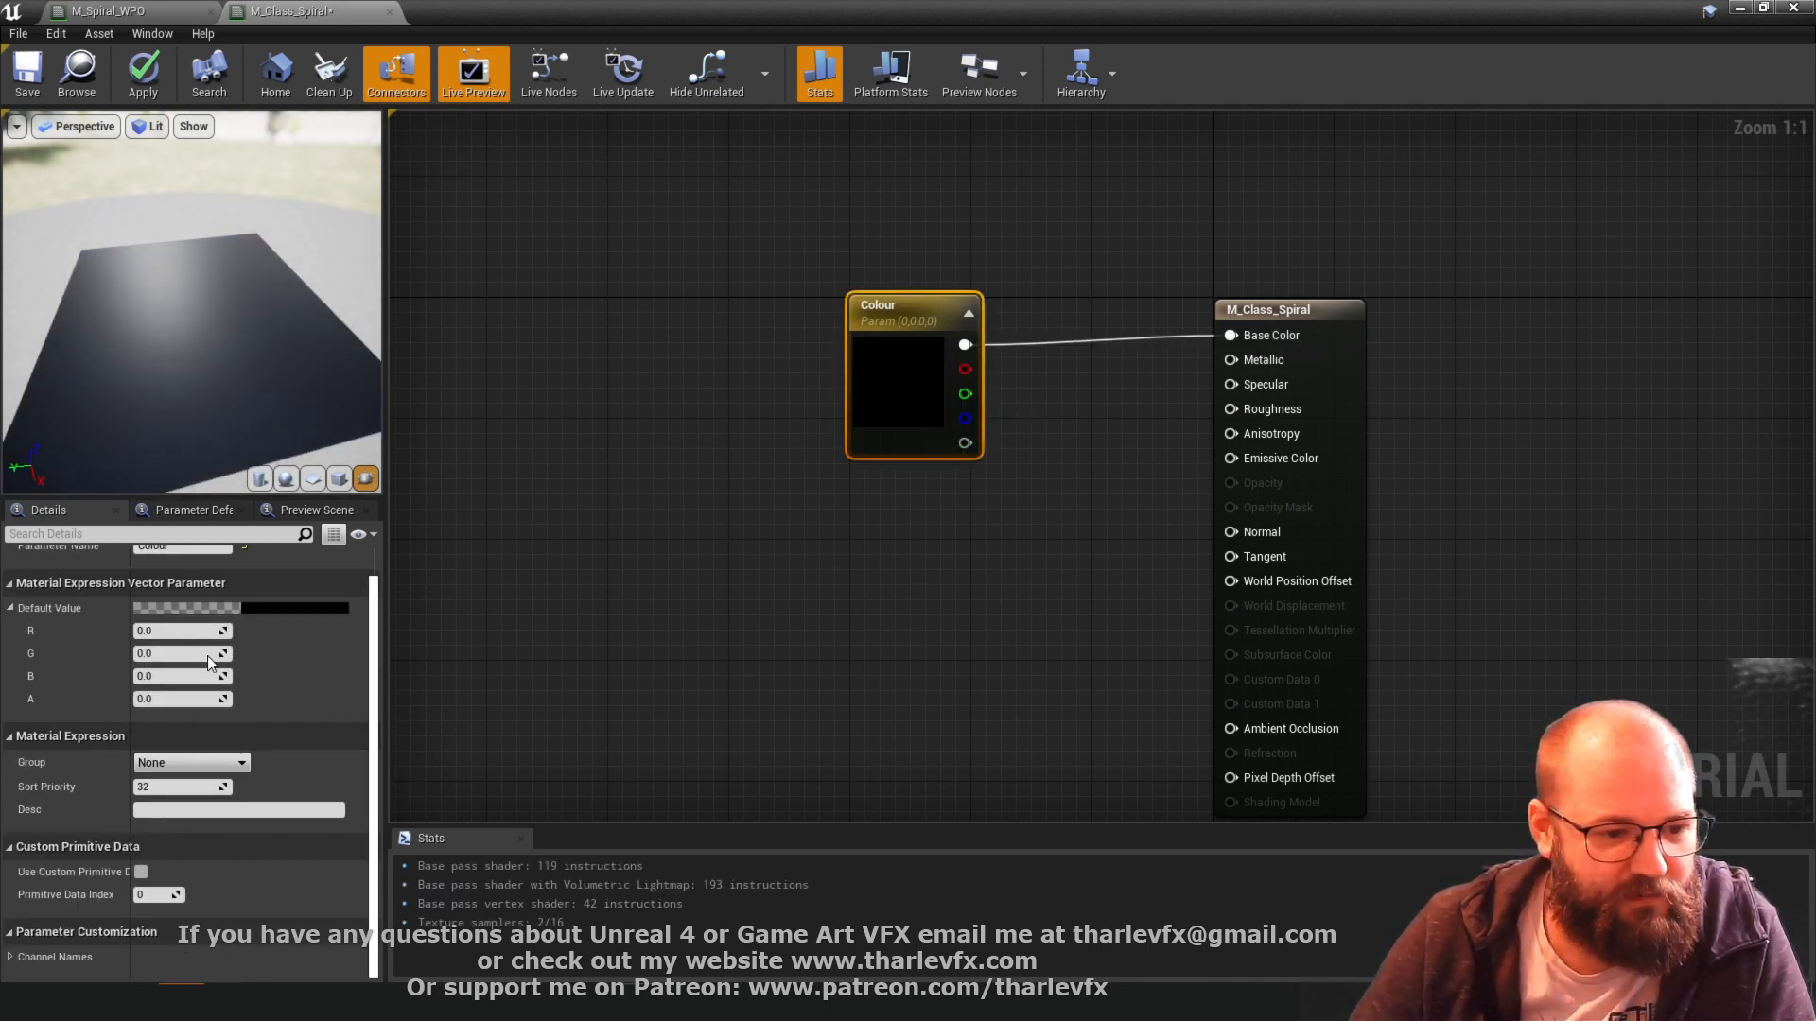
- Set the Colour parameter's default to a grey with a brightness value of 0.25
left_click(284, 608)
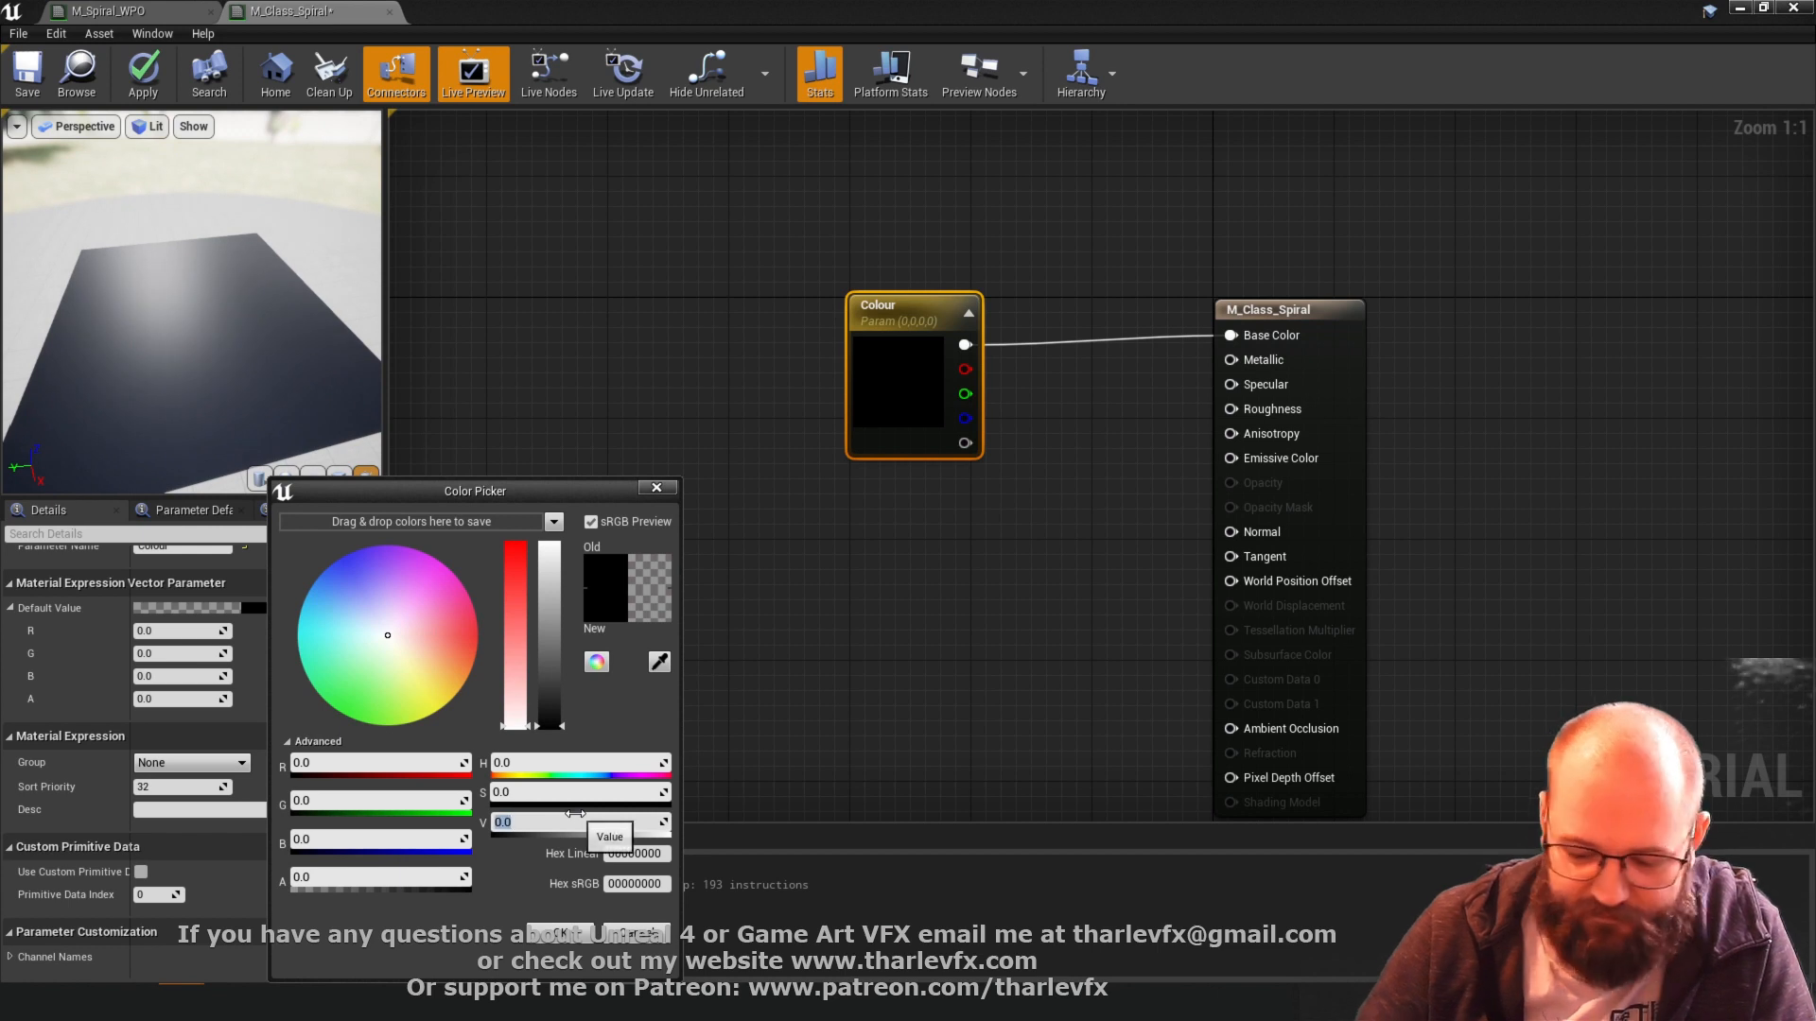
left_click(575, 814)
type(".25")
key("Return")
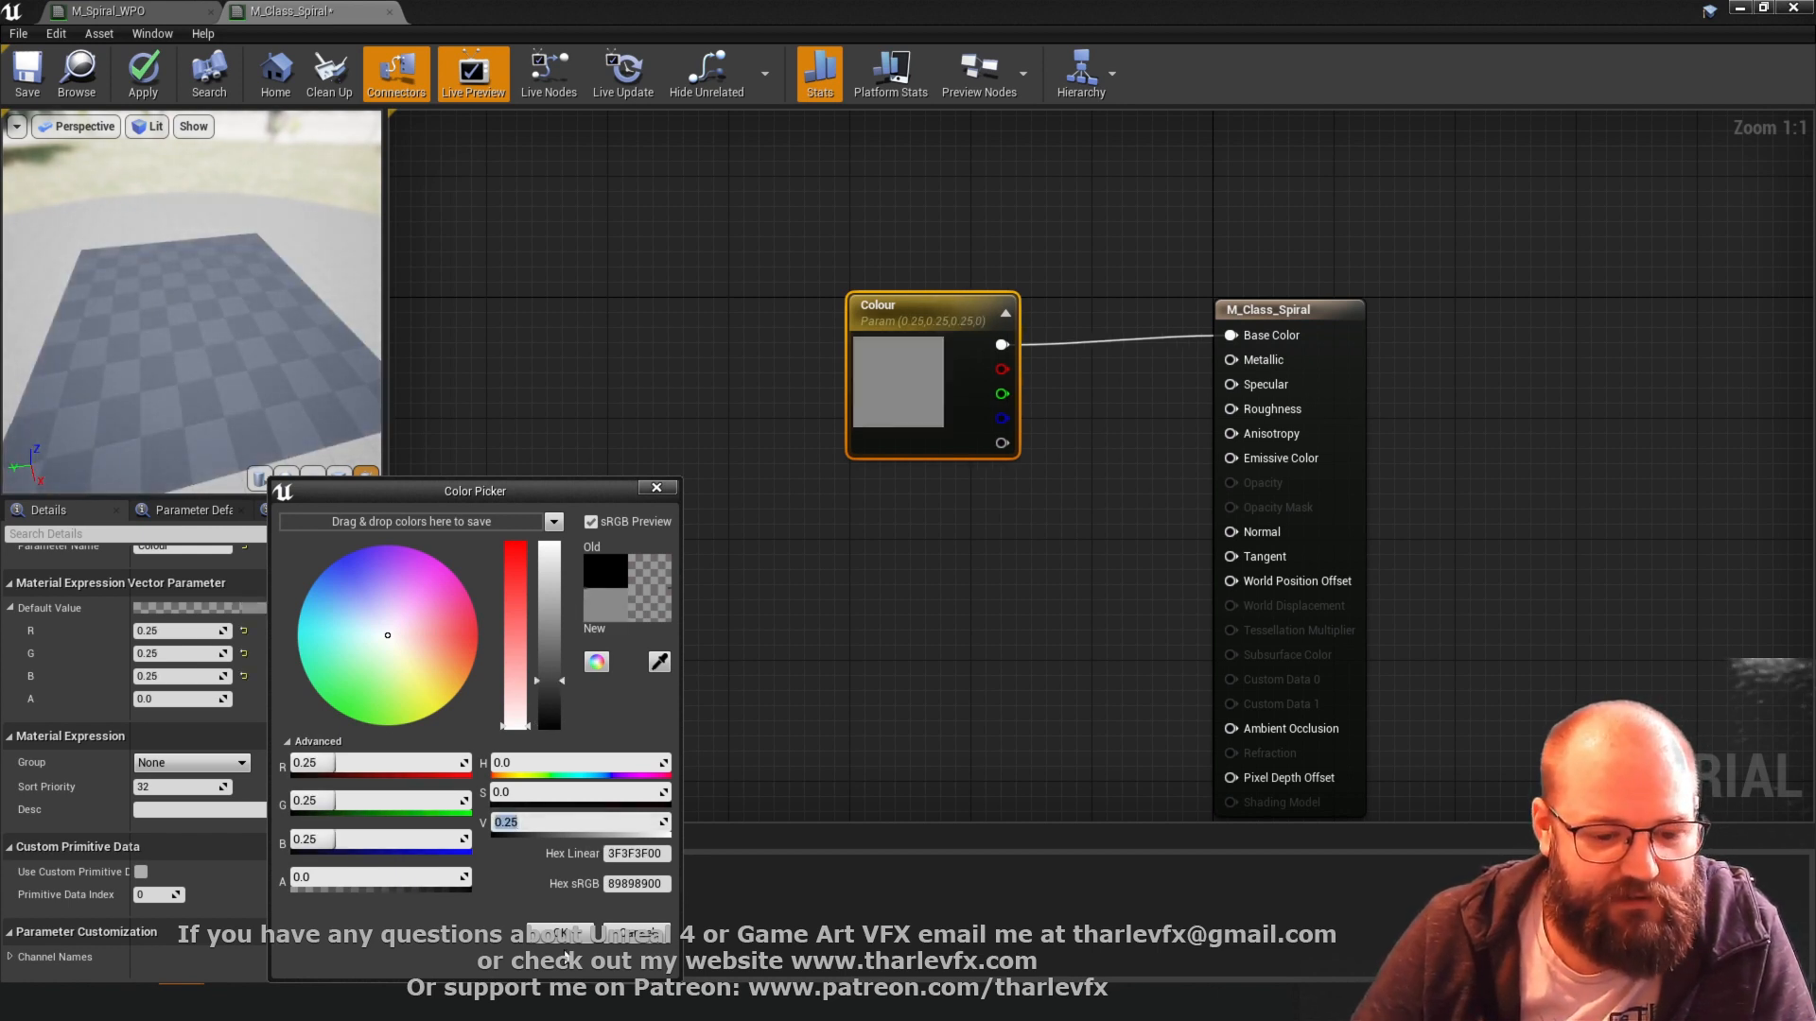
left_click(560, 934)
mouse_move(908, 406)
left_mouse_down()
mouse_move(922, 399)
mouse_move(911, 412)
left_mouse_up()
mouse_move(218, 343)
left_mouse_down()
mouse_move(284, 312)
mouse_move(170, 340)
mouse_move(175, 397)
mouse_move(204, 327)
left_mouse_up()
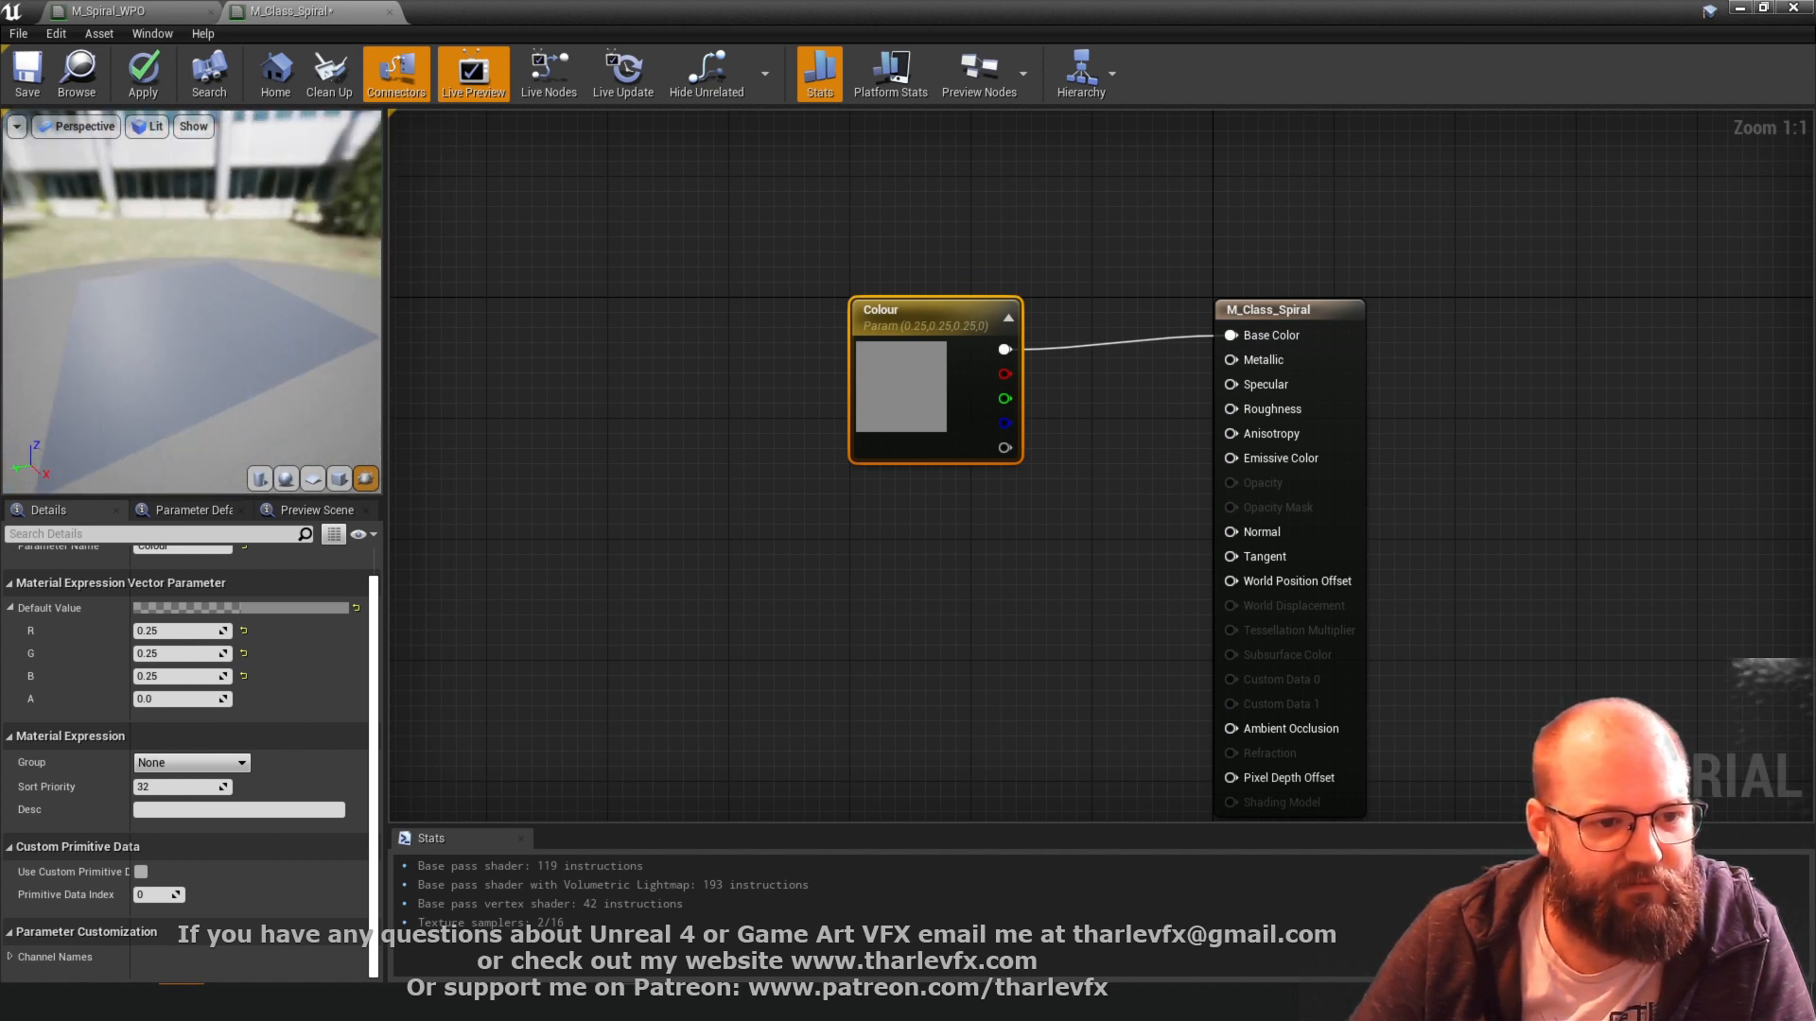
- Add a RotateAboutAxis node to the empty graph area below and before the Colour parameter
left_click(757, 468)
right_click_drag(673, 626, 795, 445)
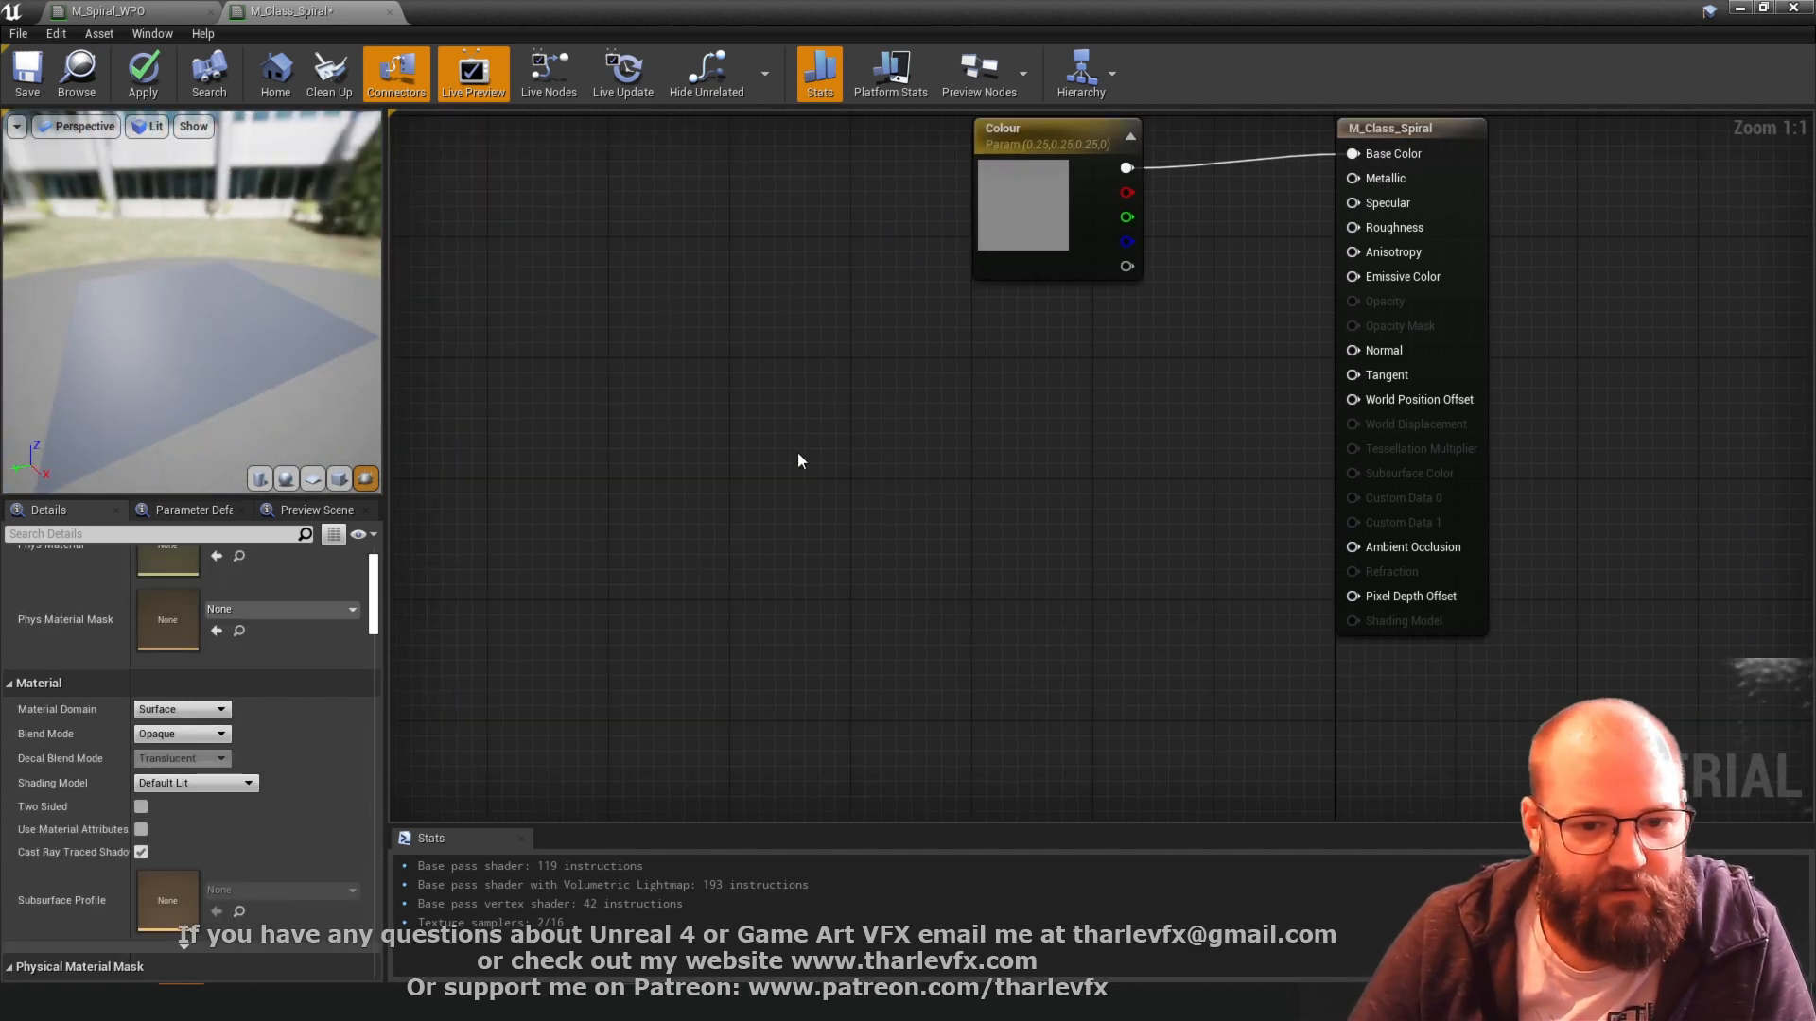
right_click(738, 431)
type("rot")
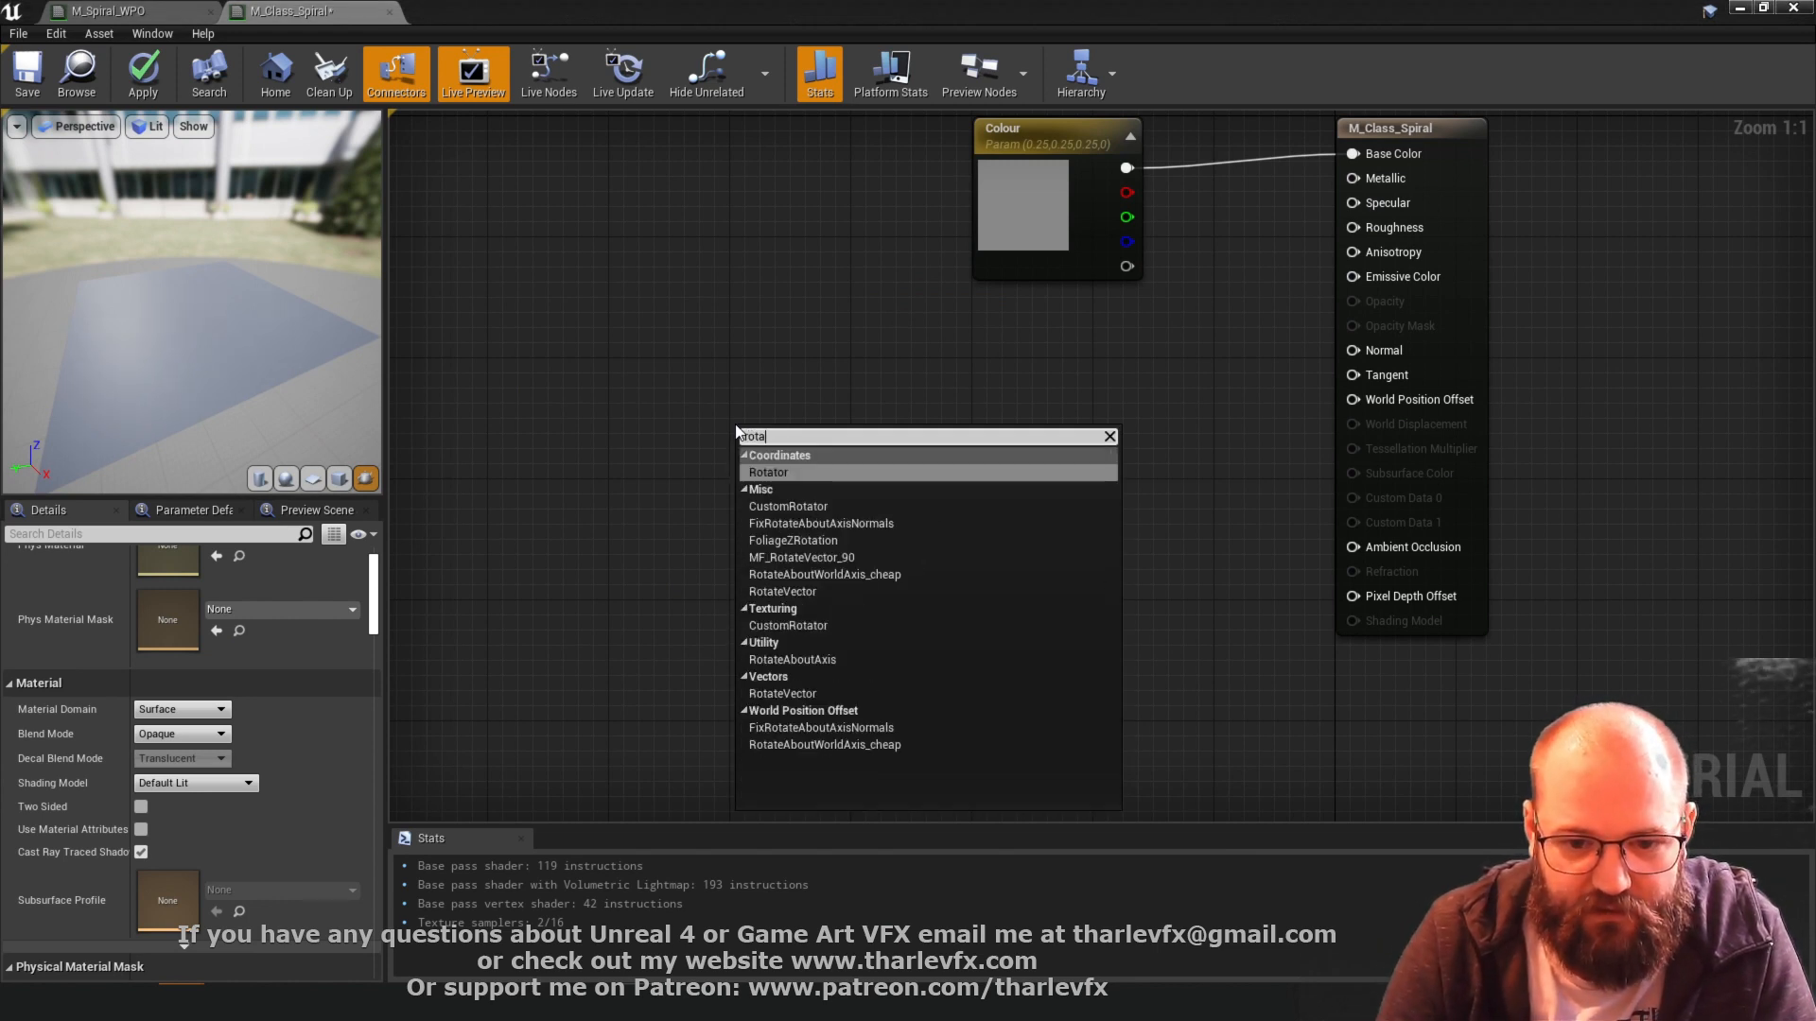
type("at")
left_click(799, 661)
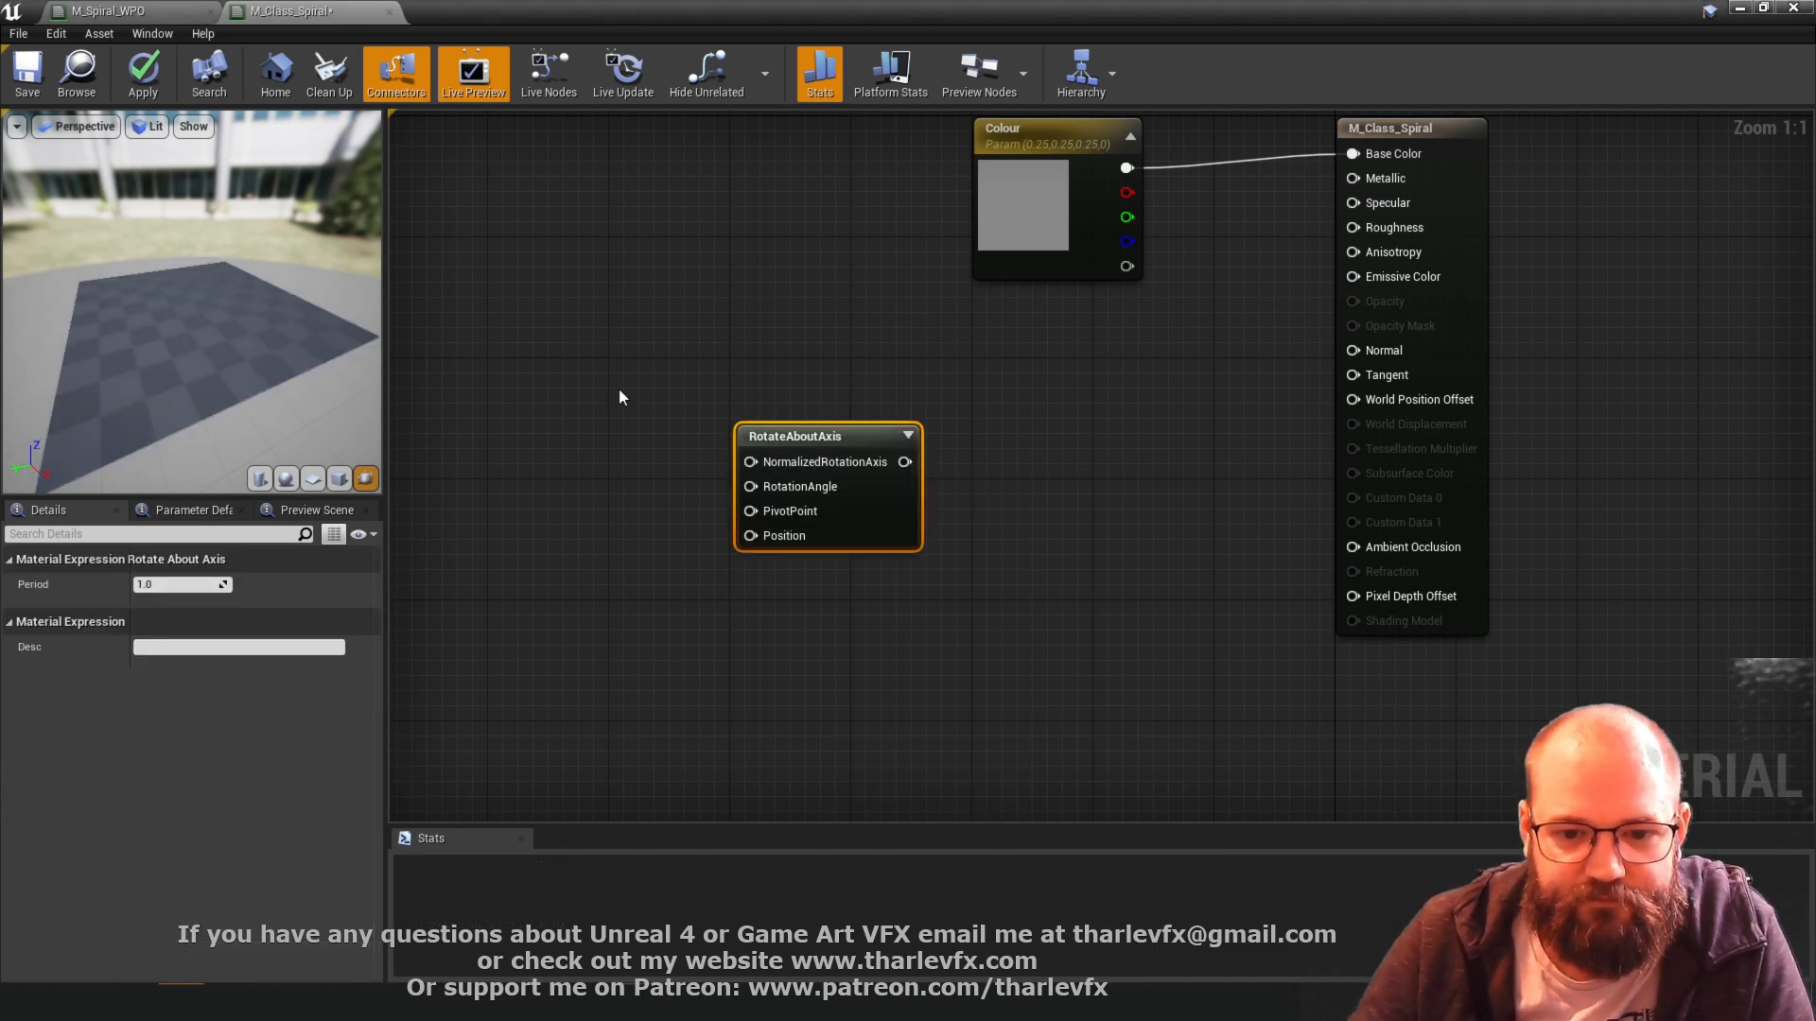
left_click_drag(810, 435, 809, 383)
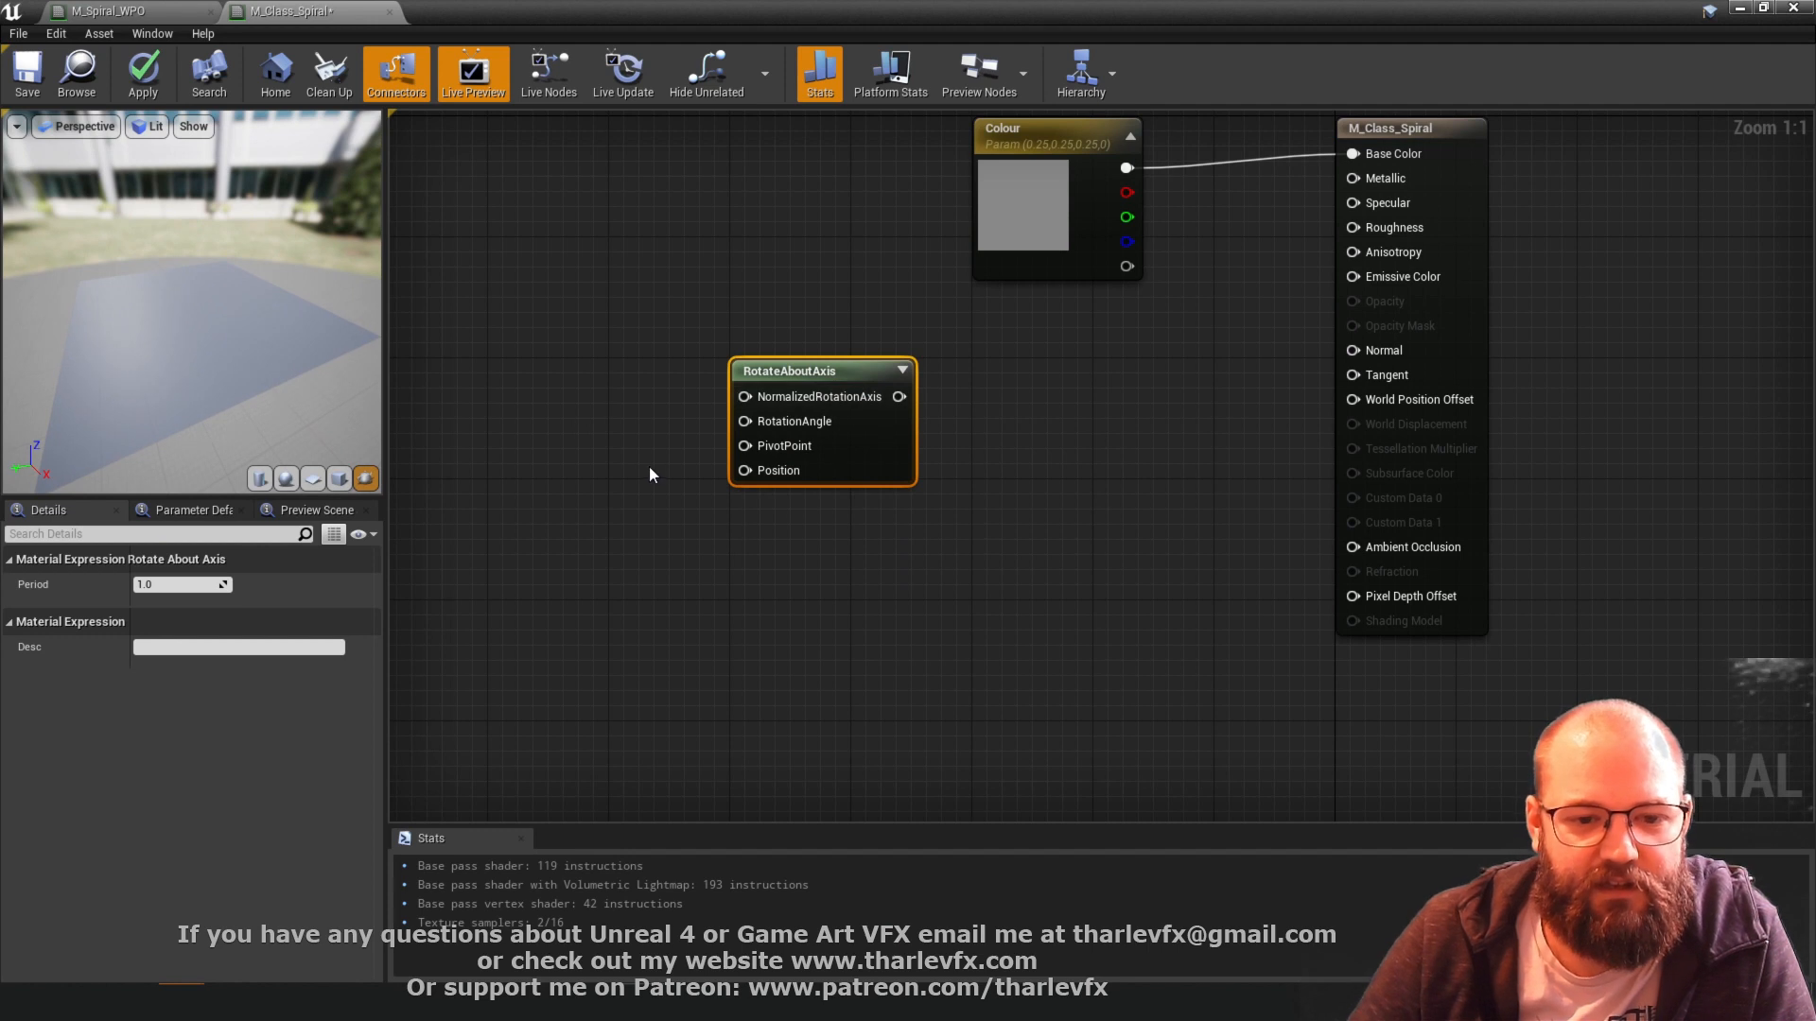
- Connect the RotateAboutAxis node's output to the material's World Position Offset input
right_click_drag(650, 474, 678, 534)
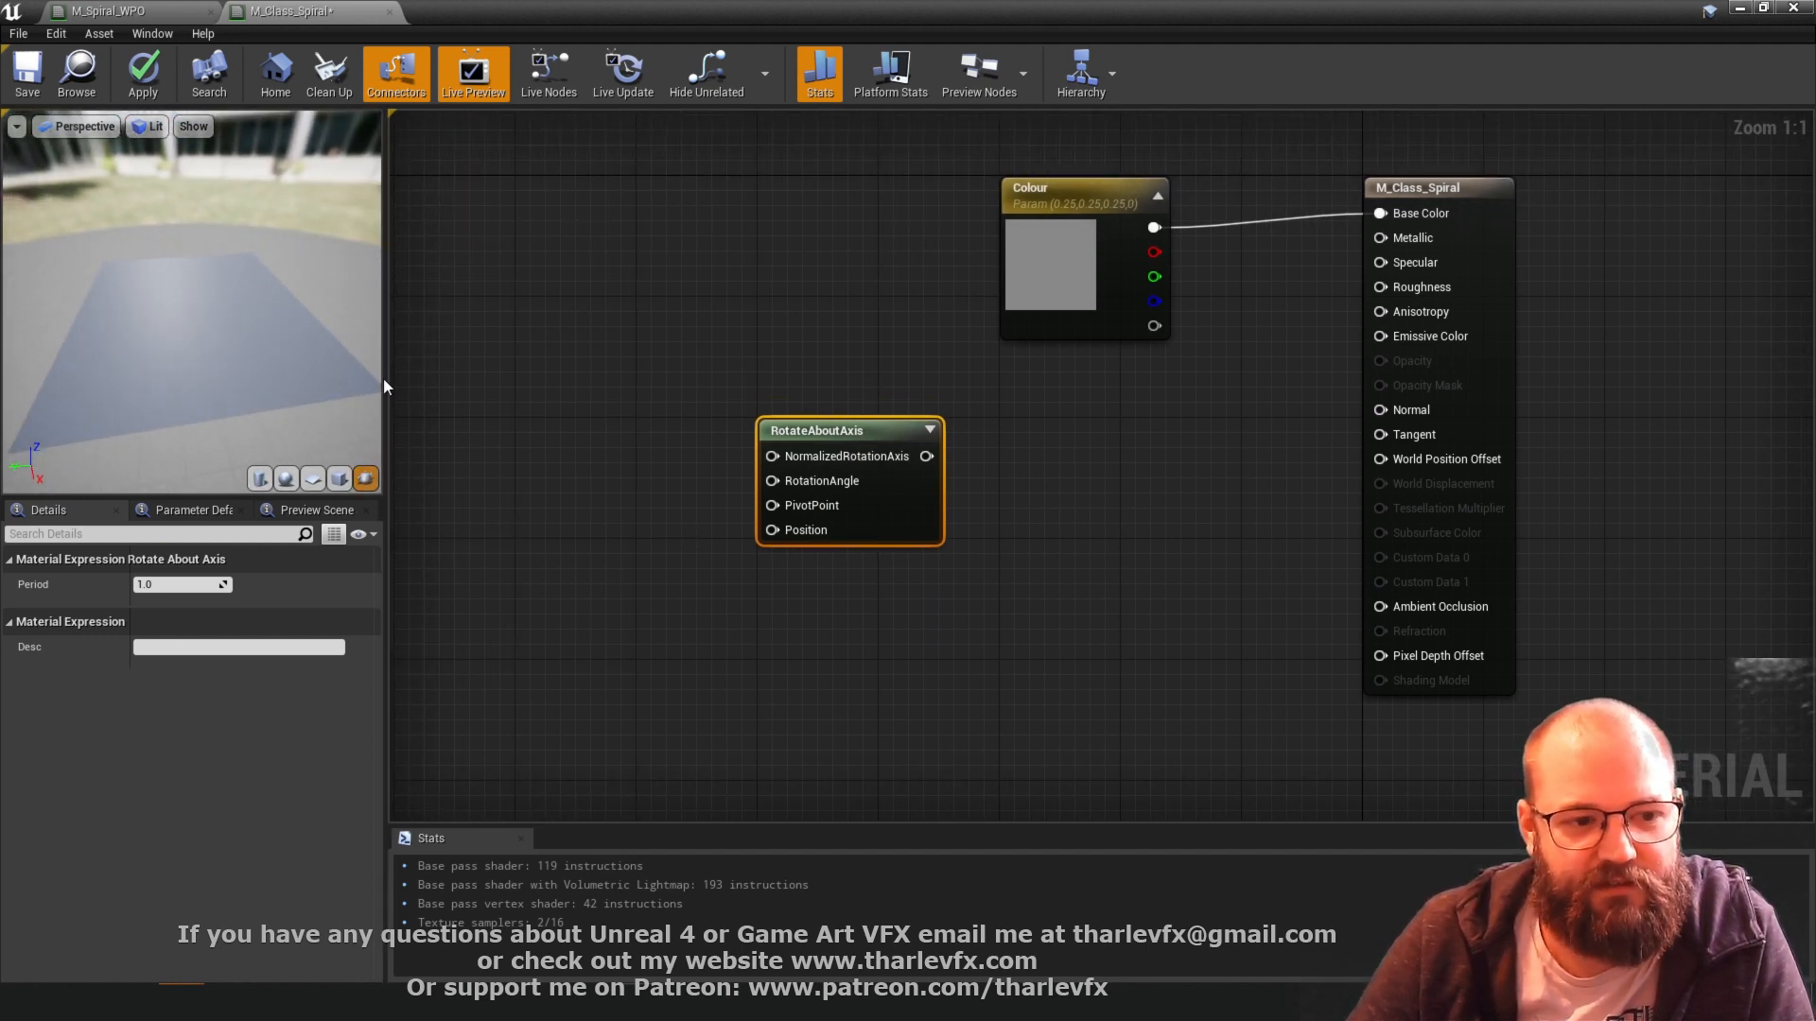
mouse_move(242, 355)
left_mouse_down()
mouse_move(232, 331)
mouse_move(219, 375)
left_mouse_up()
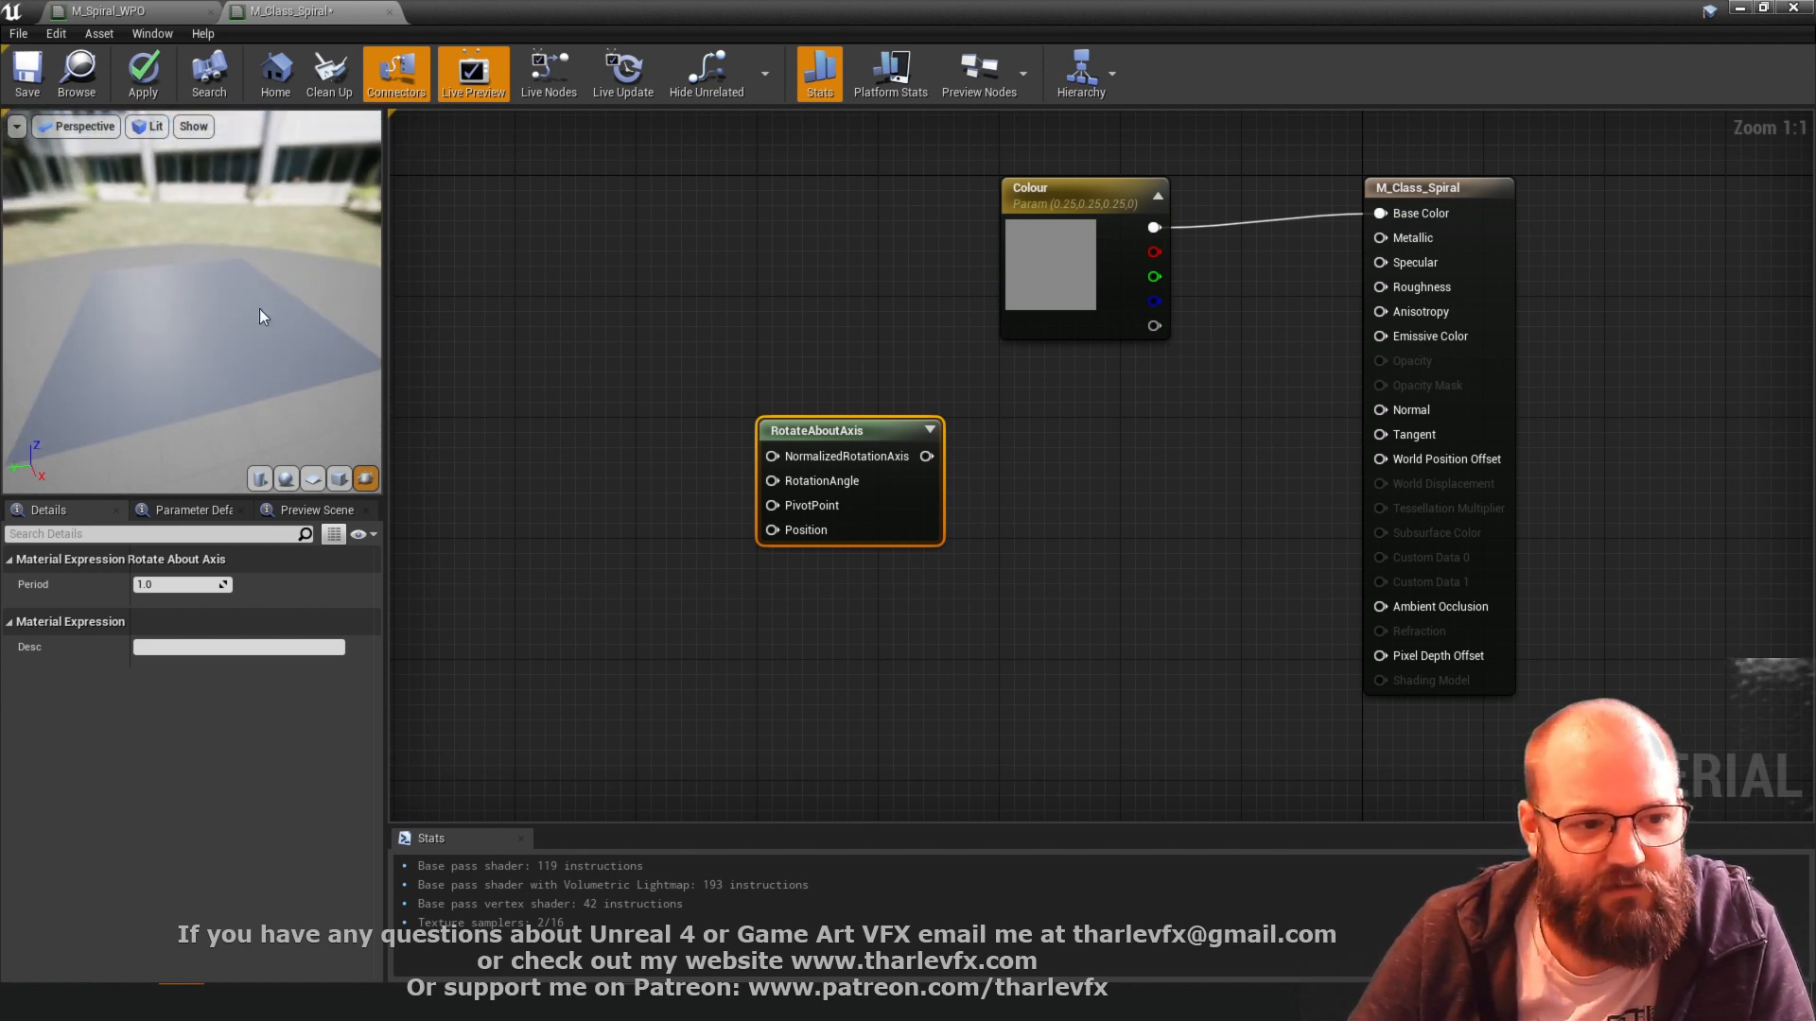
left_click_drag(236, 383, 161, 240)
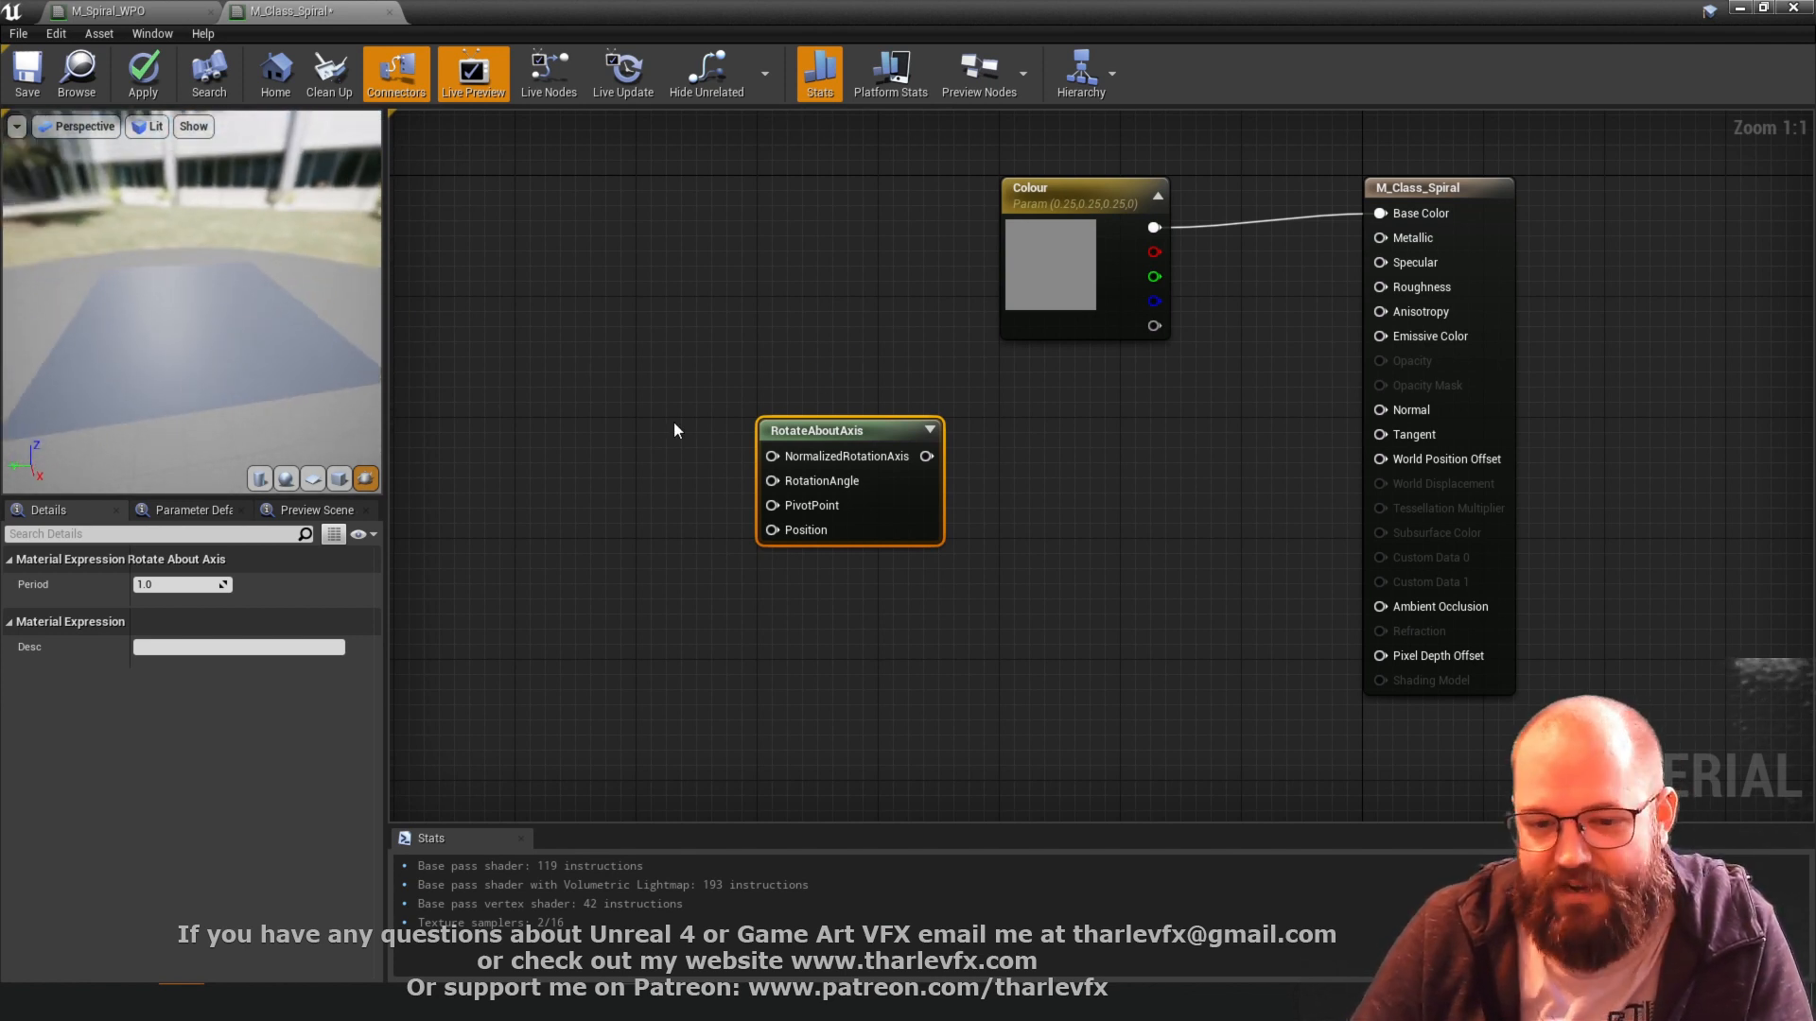
left_click(1095, 387)
left_click(903, 501)
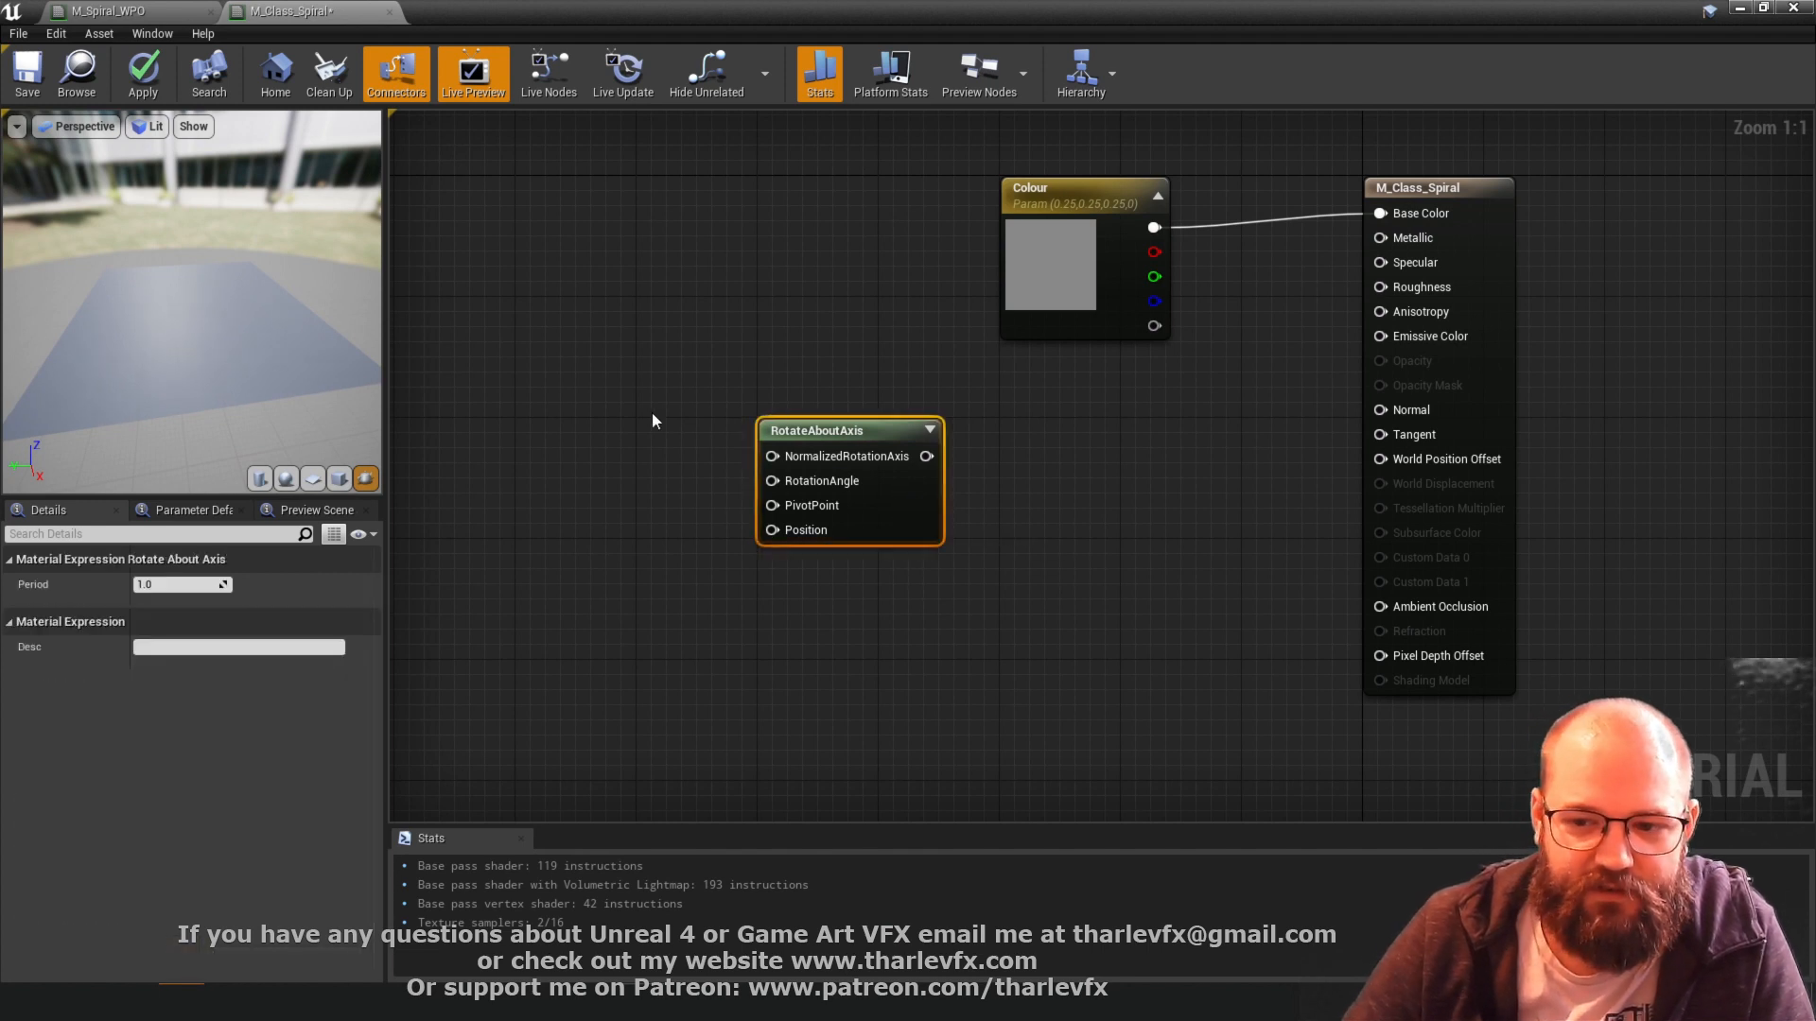
left_click_drag(1435, 463, 882, 443)
left_click(771, 607)
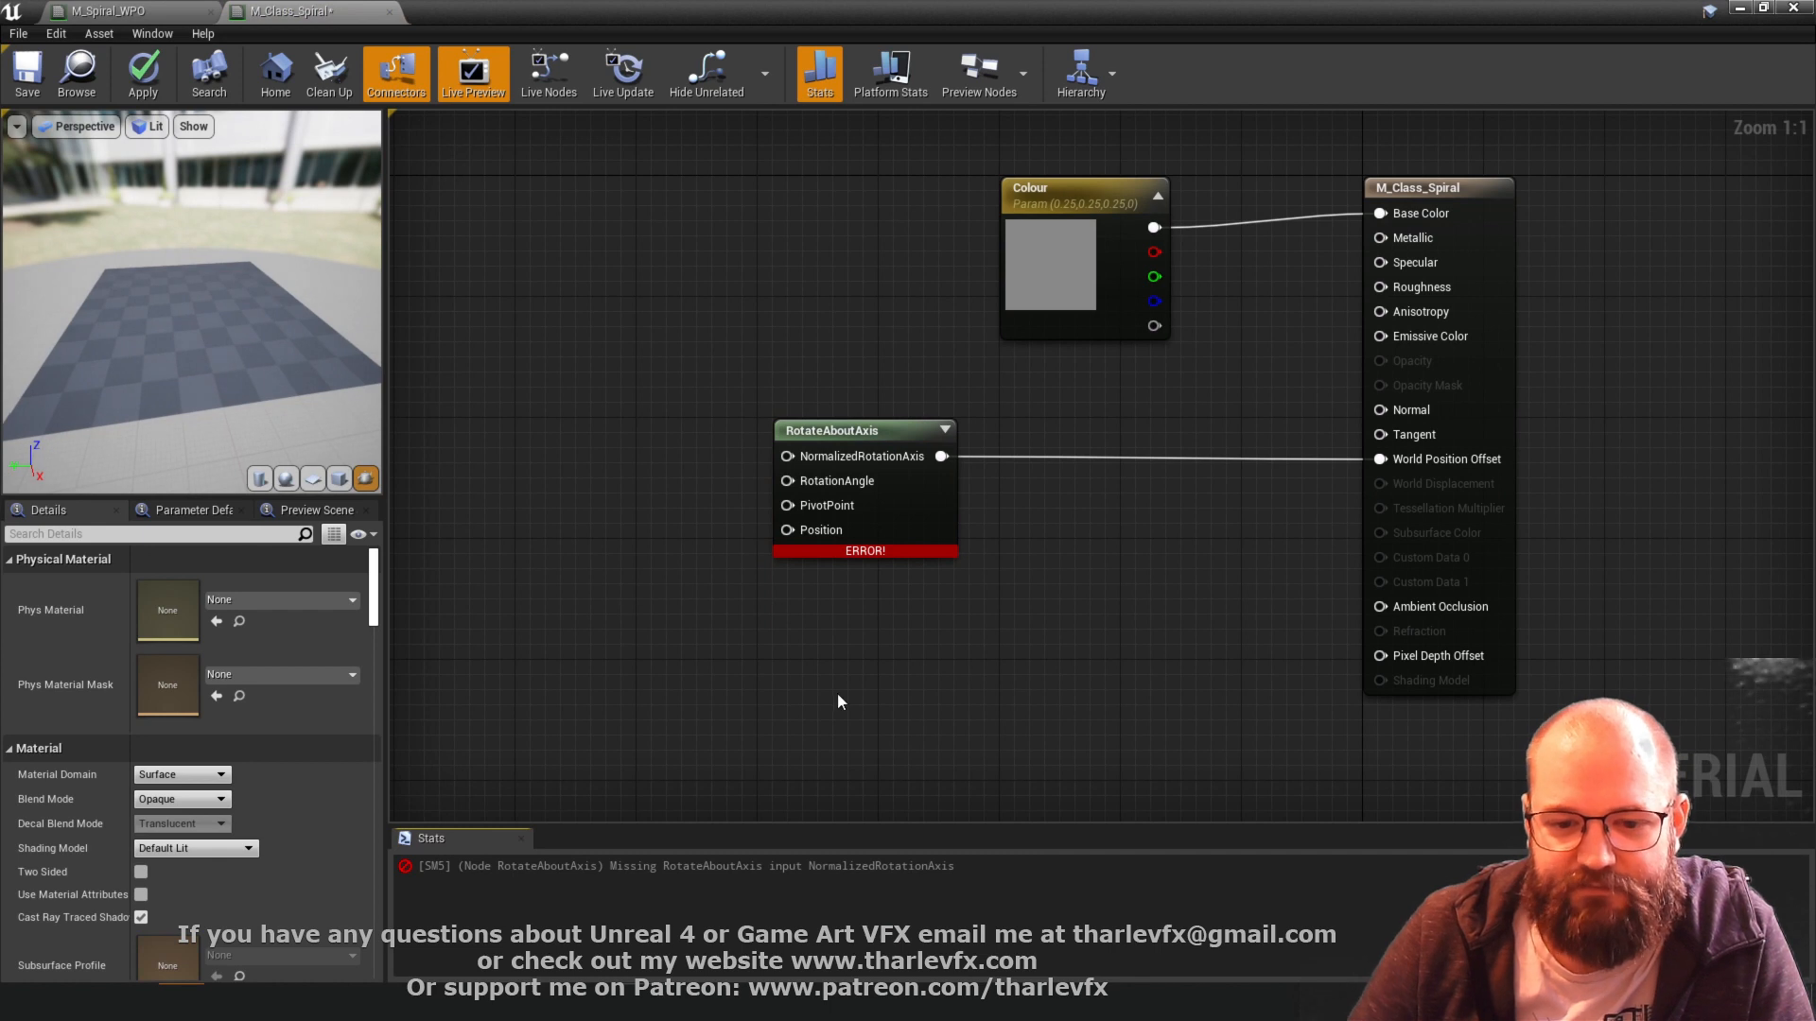
- Add a Constant3Vector with R set to 1 before RotateAboutAxis and connect it to NormalizedRotationAxis
right_click_drag(719, 617, 879, 617)
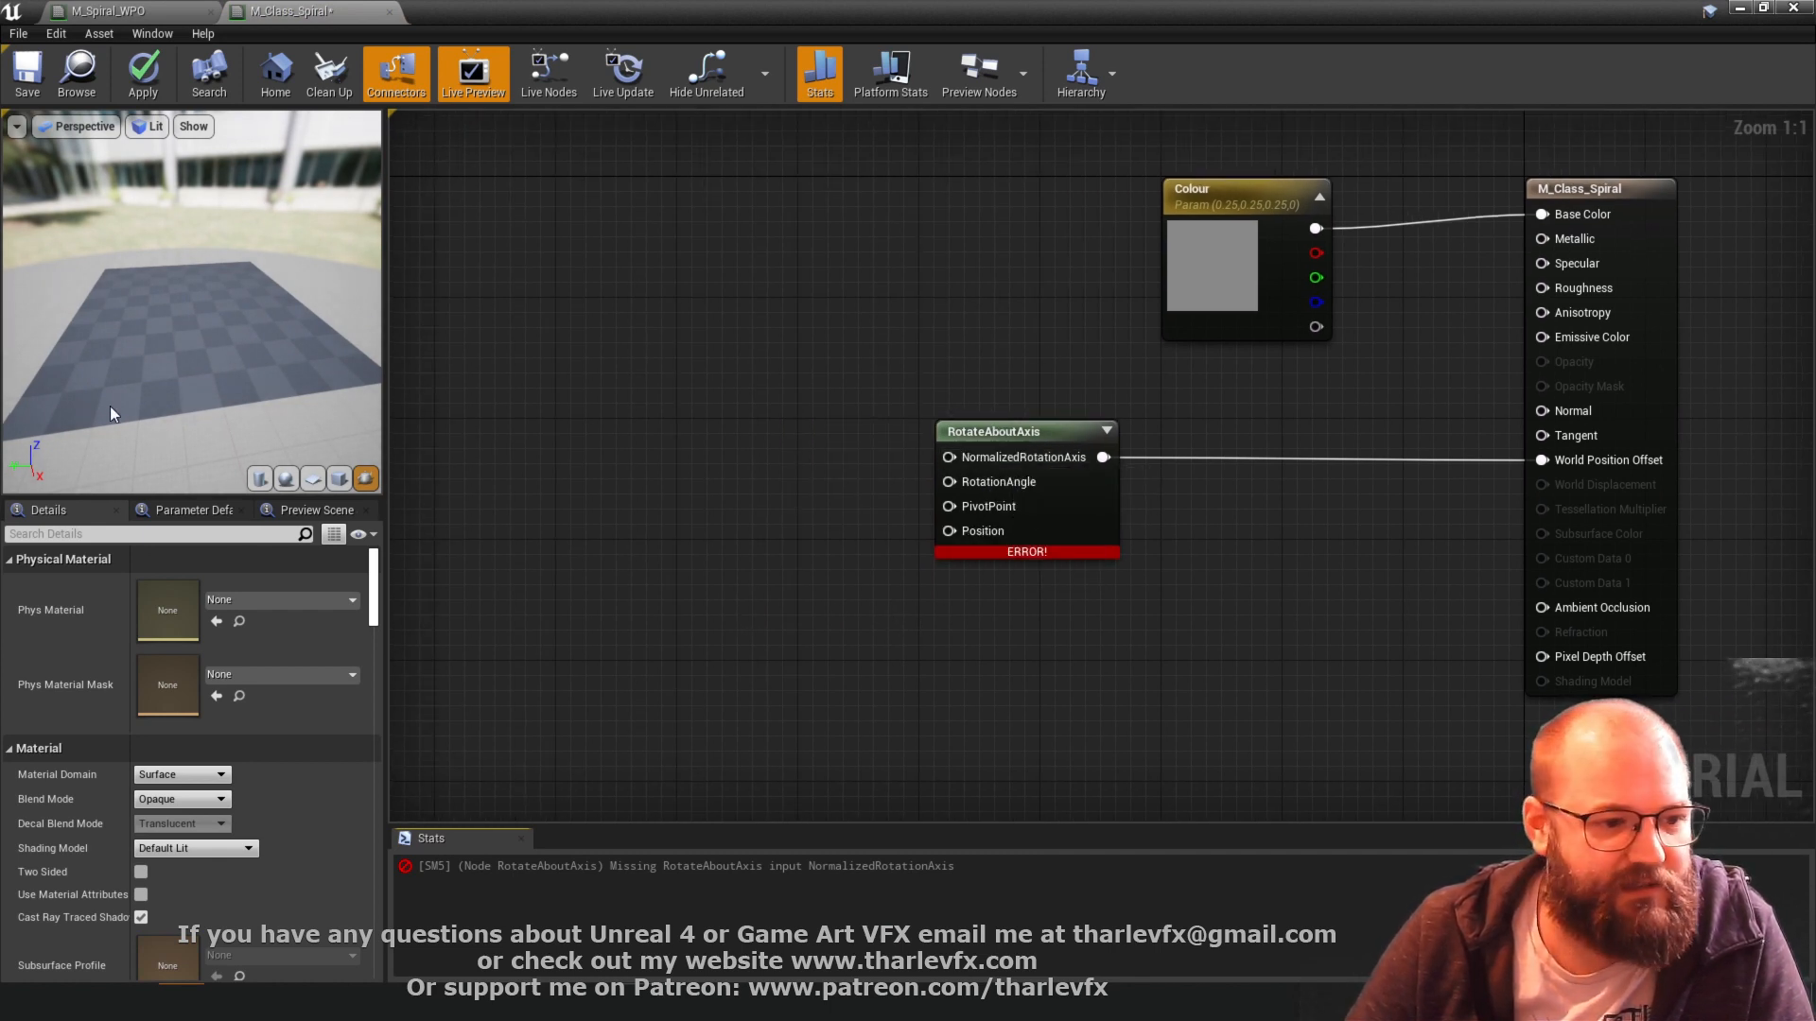
left_click(793, 386)
left_click_drag(803, 383, 634, 350)
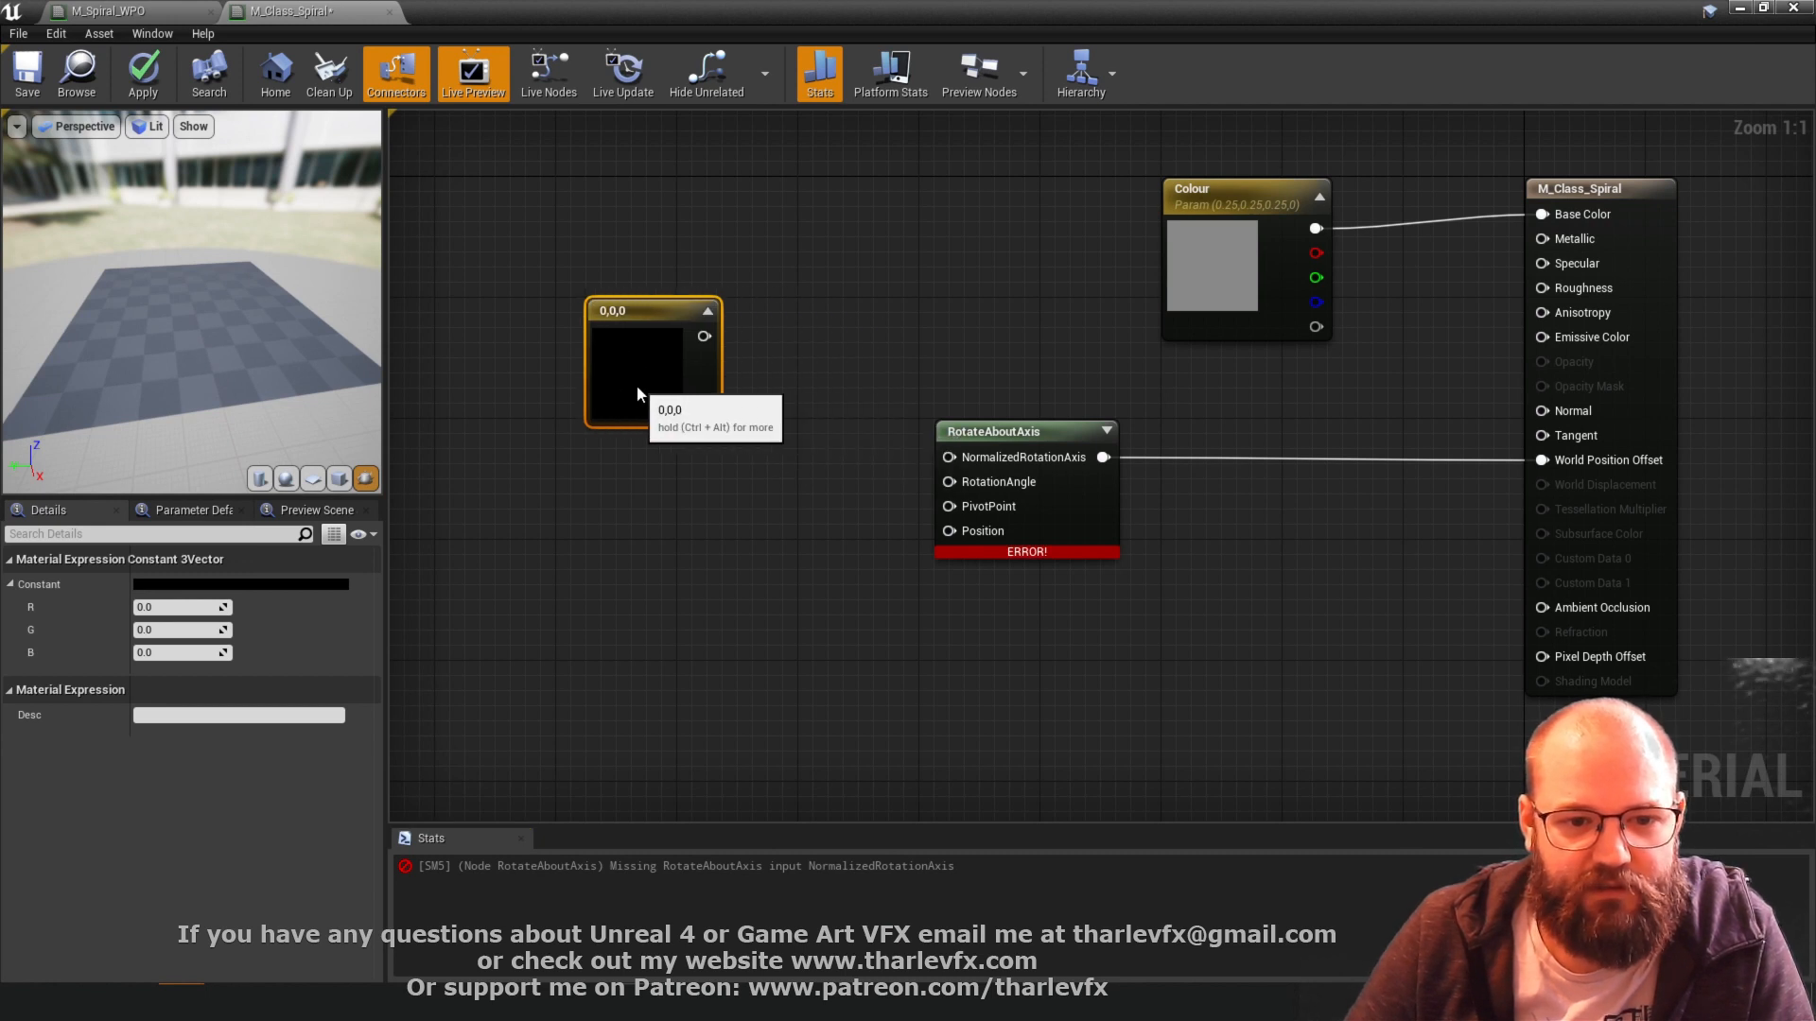
left_click(178, 608)
type("1")
key("Tab")
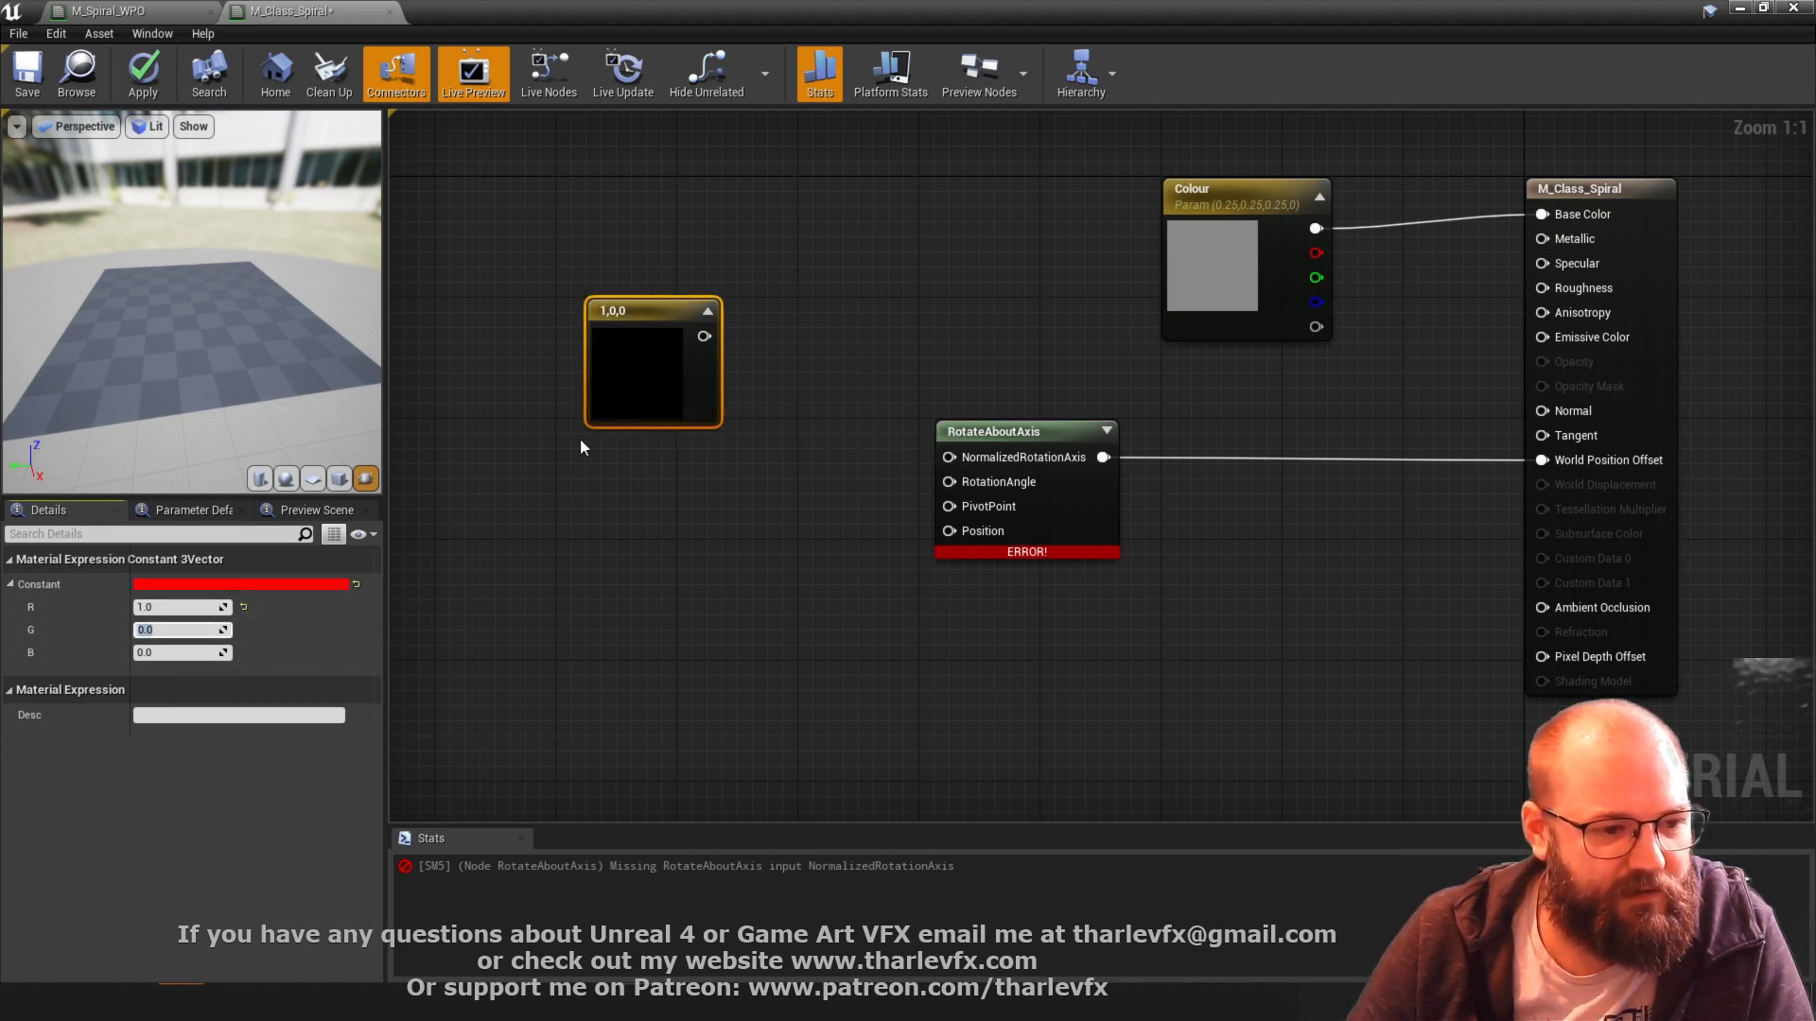
left_click(807, 293)
left_click_drag(949, 456, 615, 382)
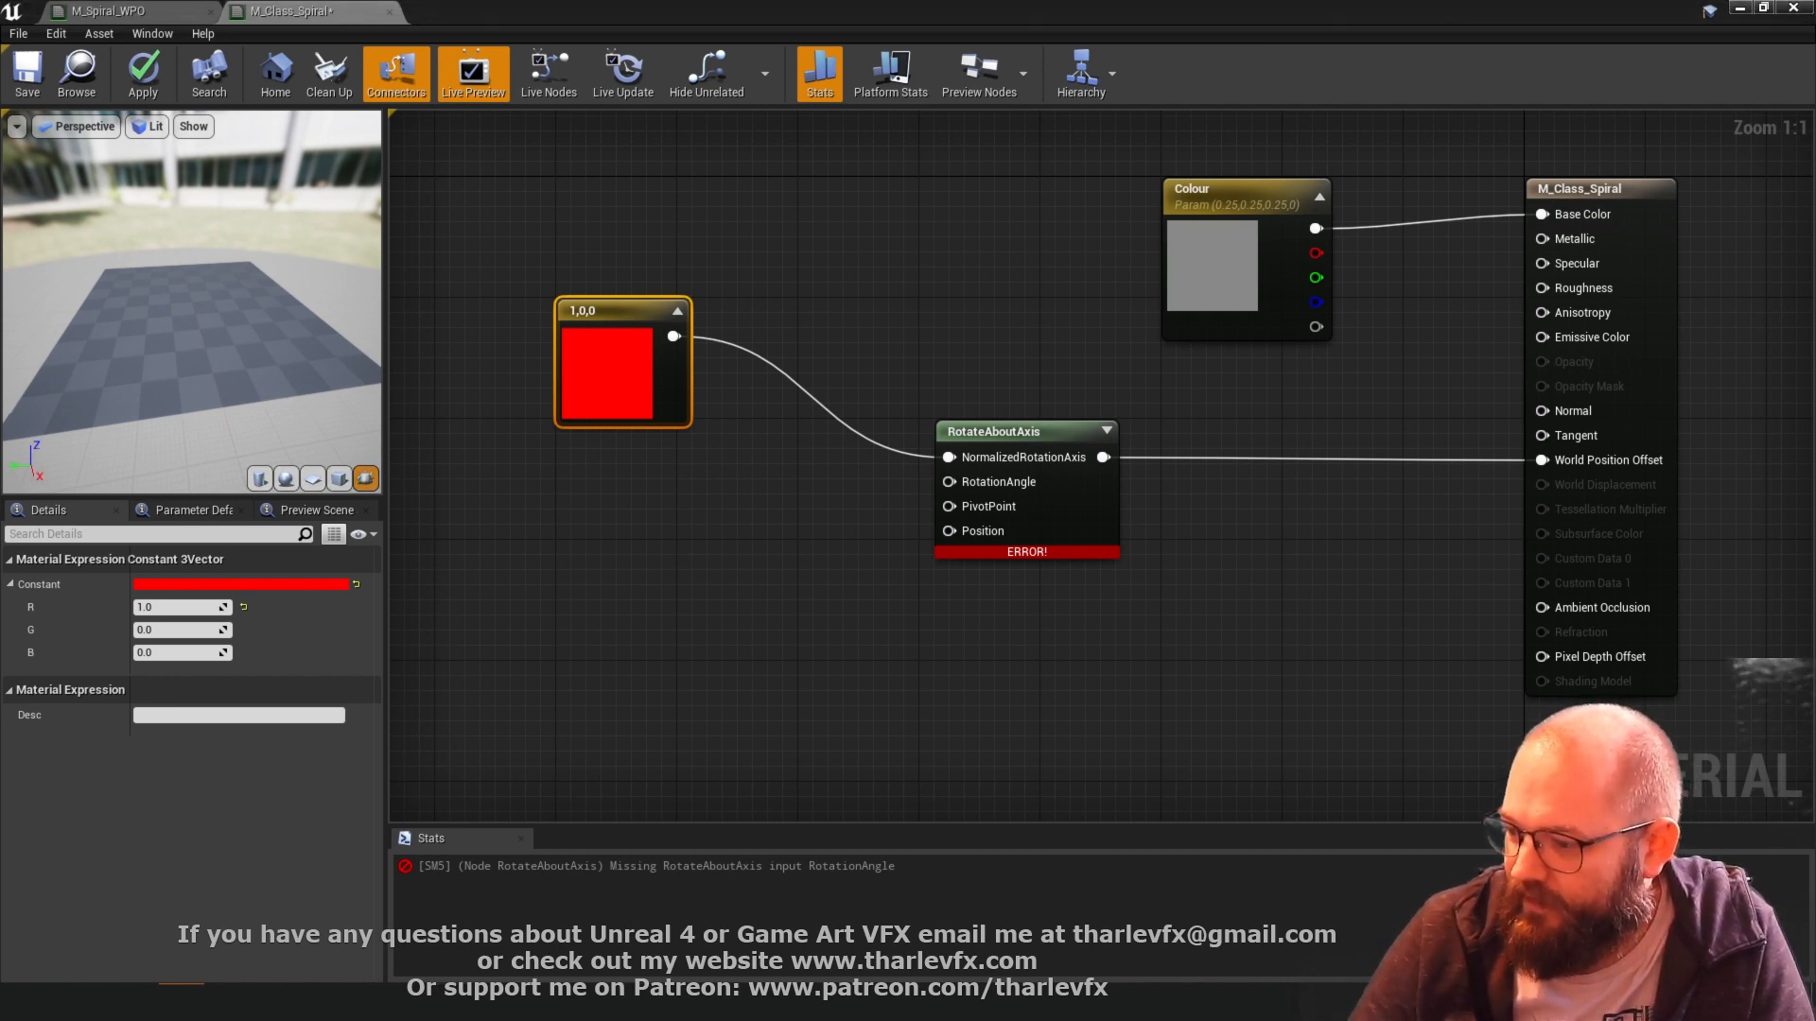
- Add a vector parameter named Pivot below the 1,0,0 constant and connect its RGB output to PivotPoint
left_click(705, 635)
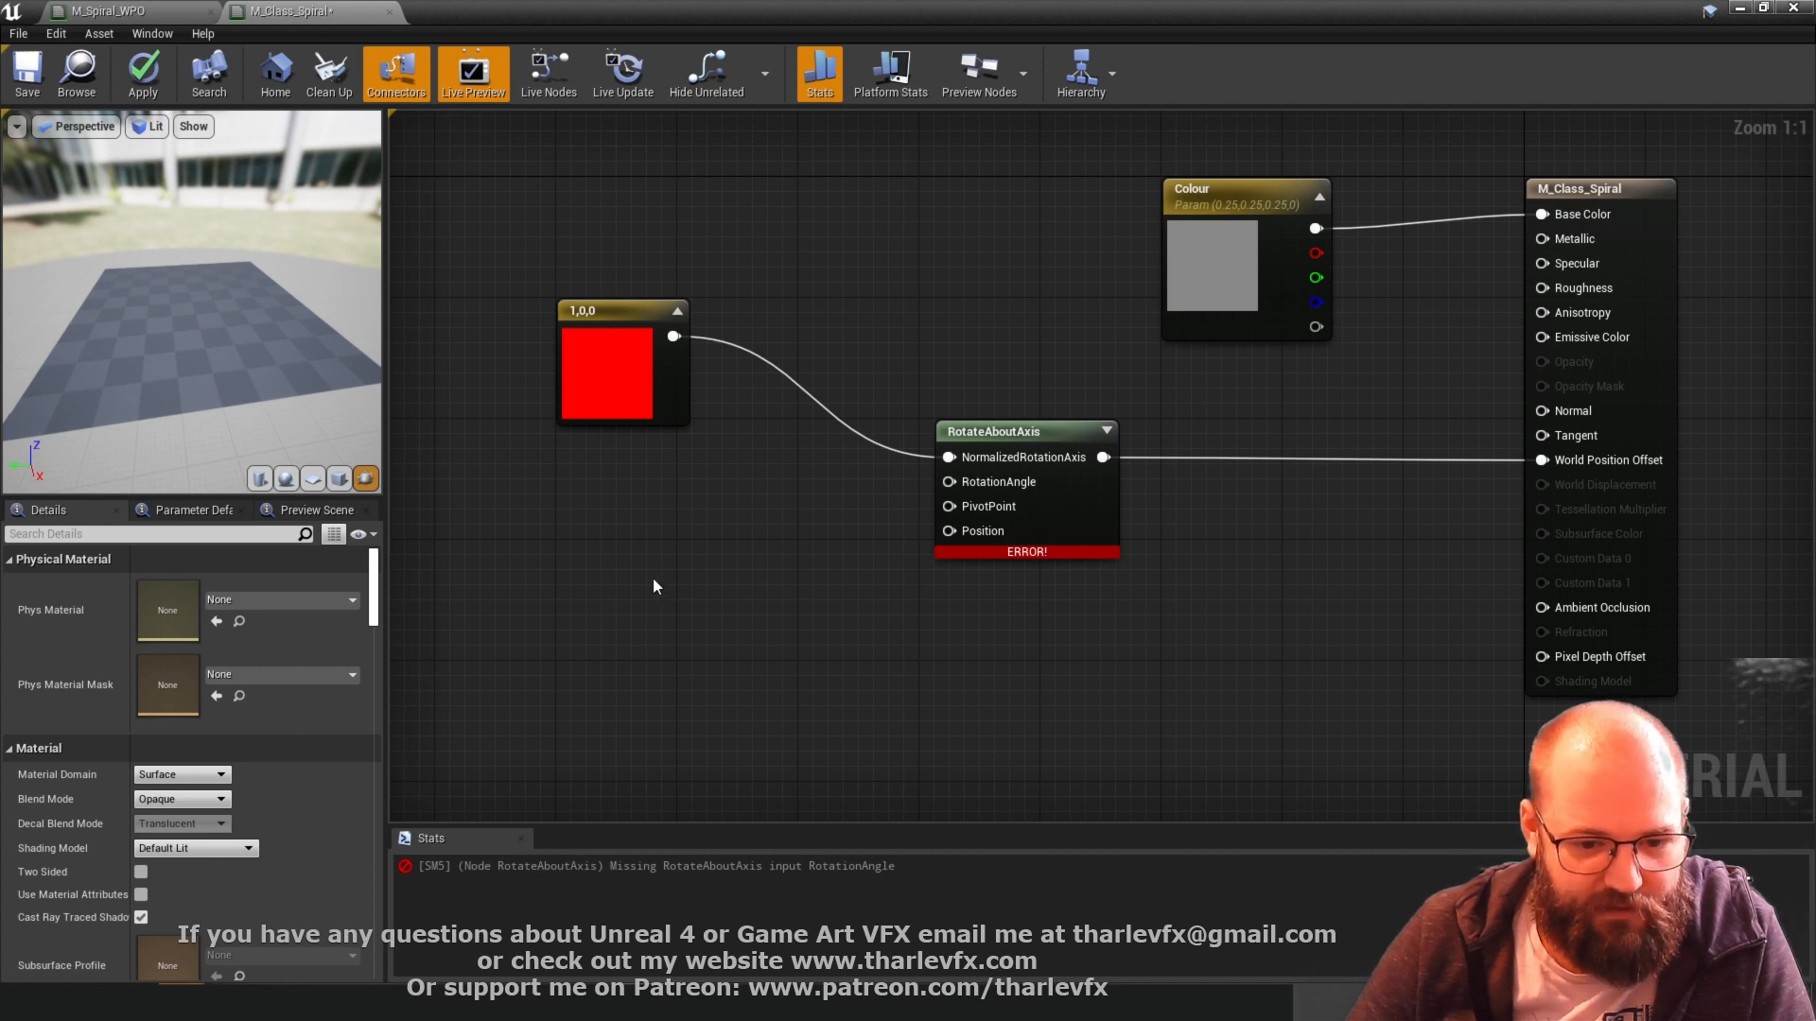
left_click(566, 515)
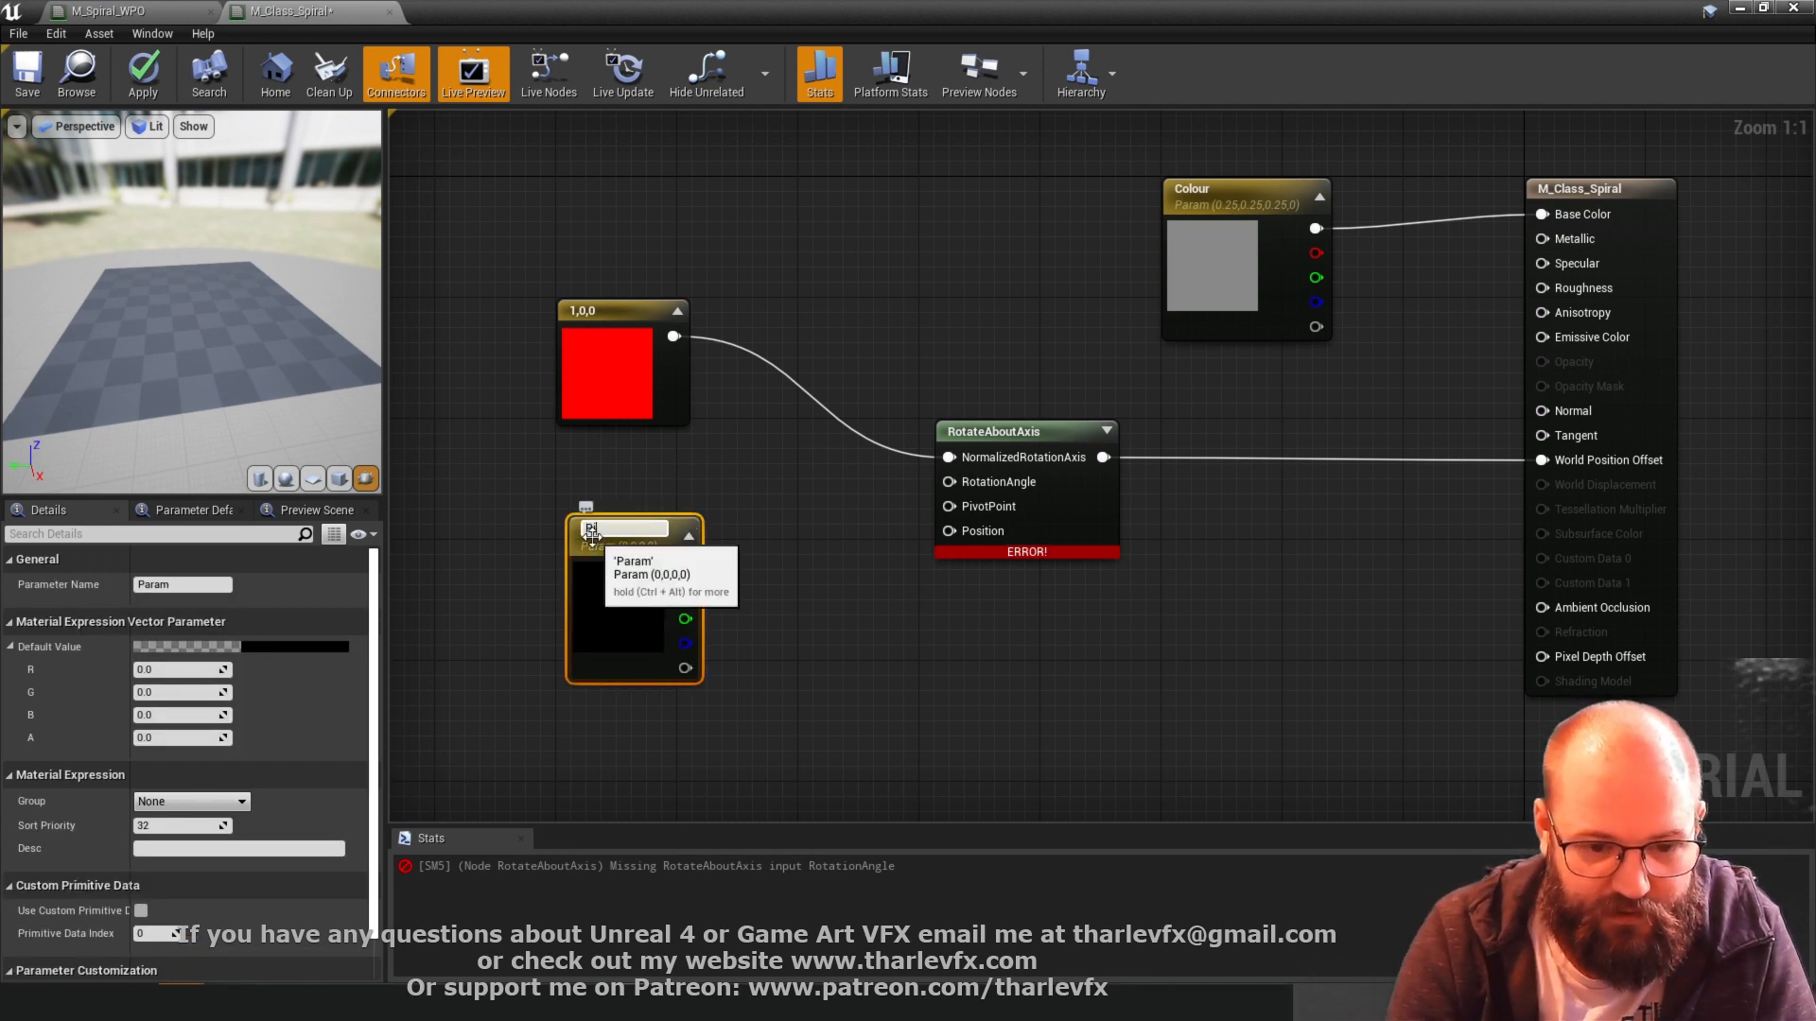
type("Pivot")
key("Return")
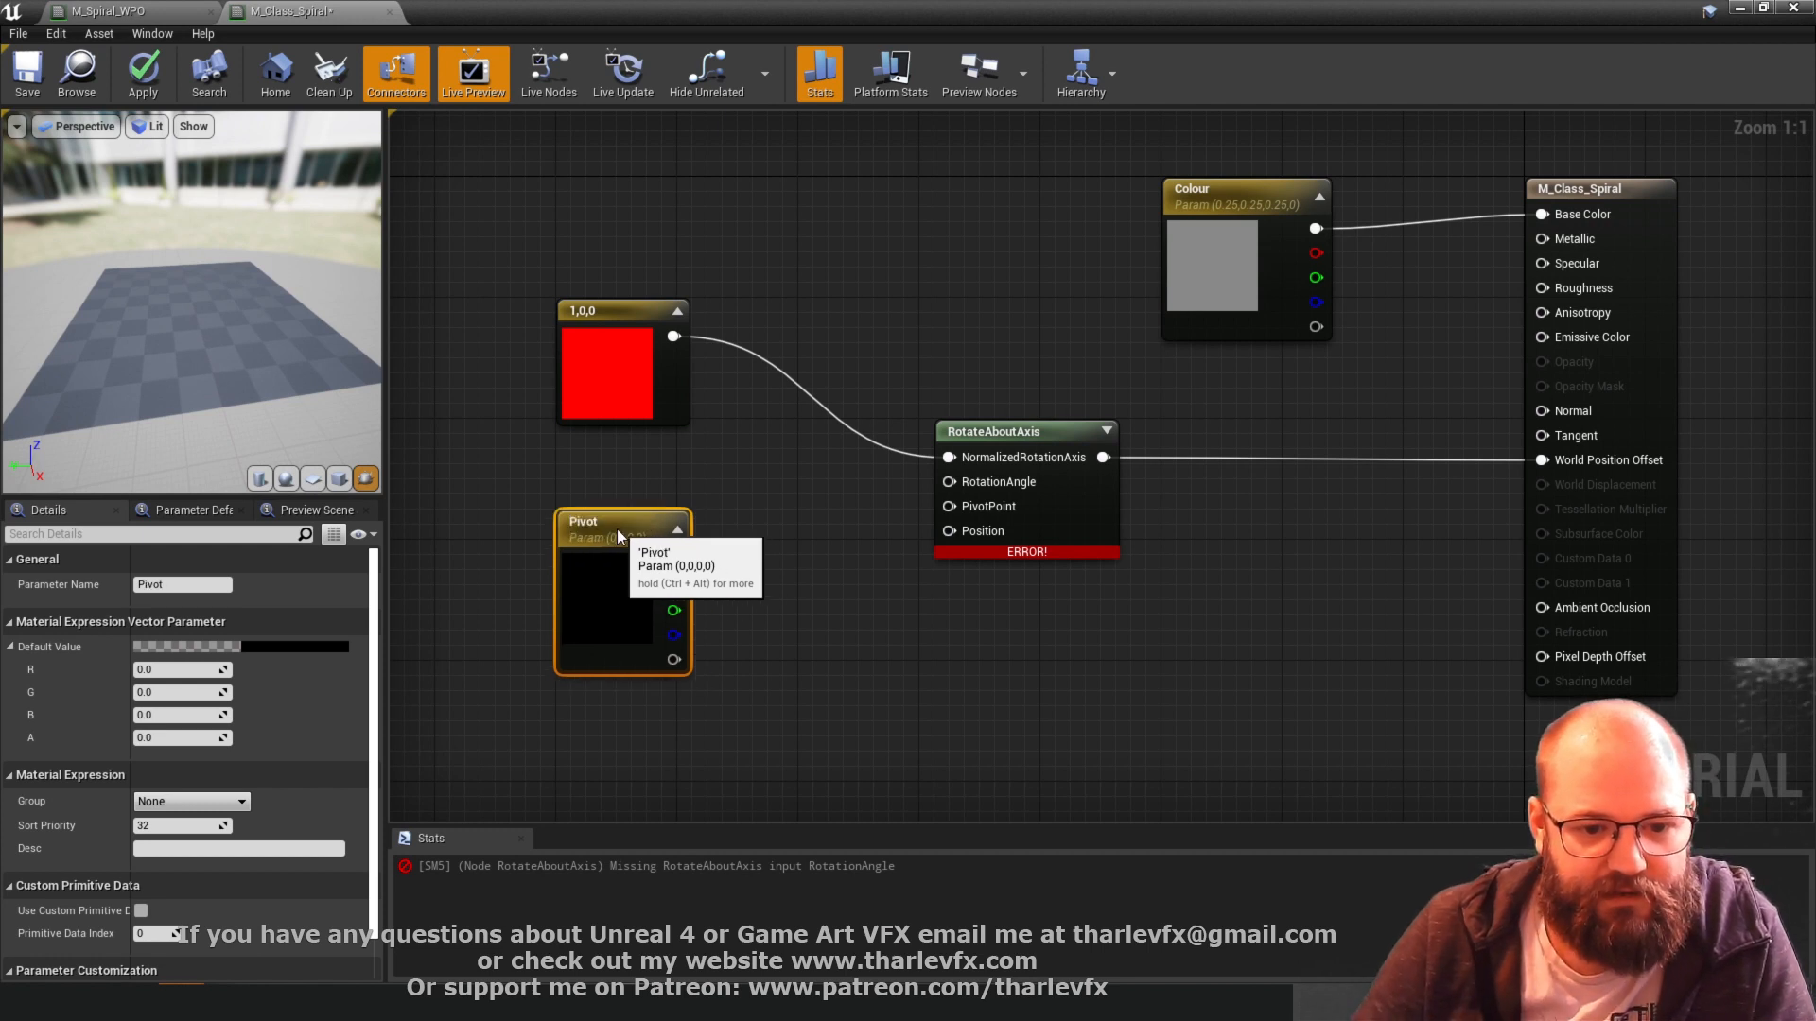
left_click_drag(949, 506, 673, 561)
left_click(38, 297)
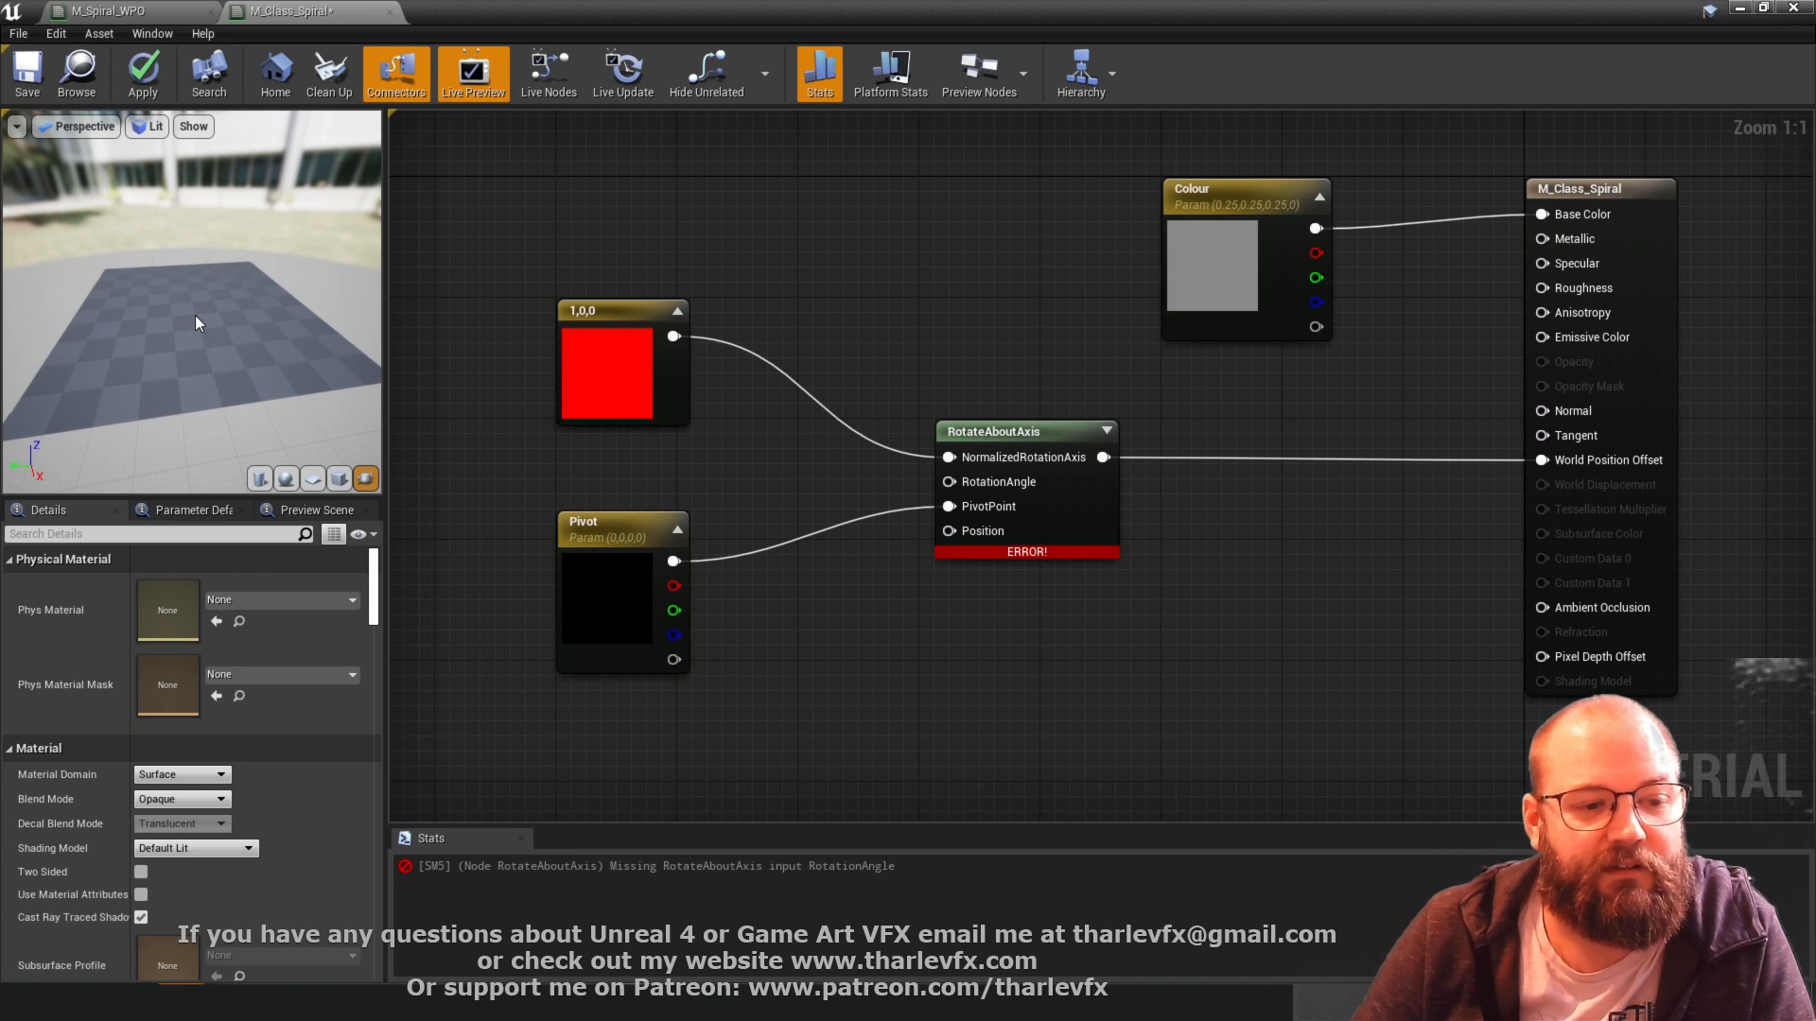
- Try an ObjectLocalBounds node below the Pivot parameter and delete it again
right_click_drag(779, 621, 844, 611)
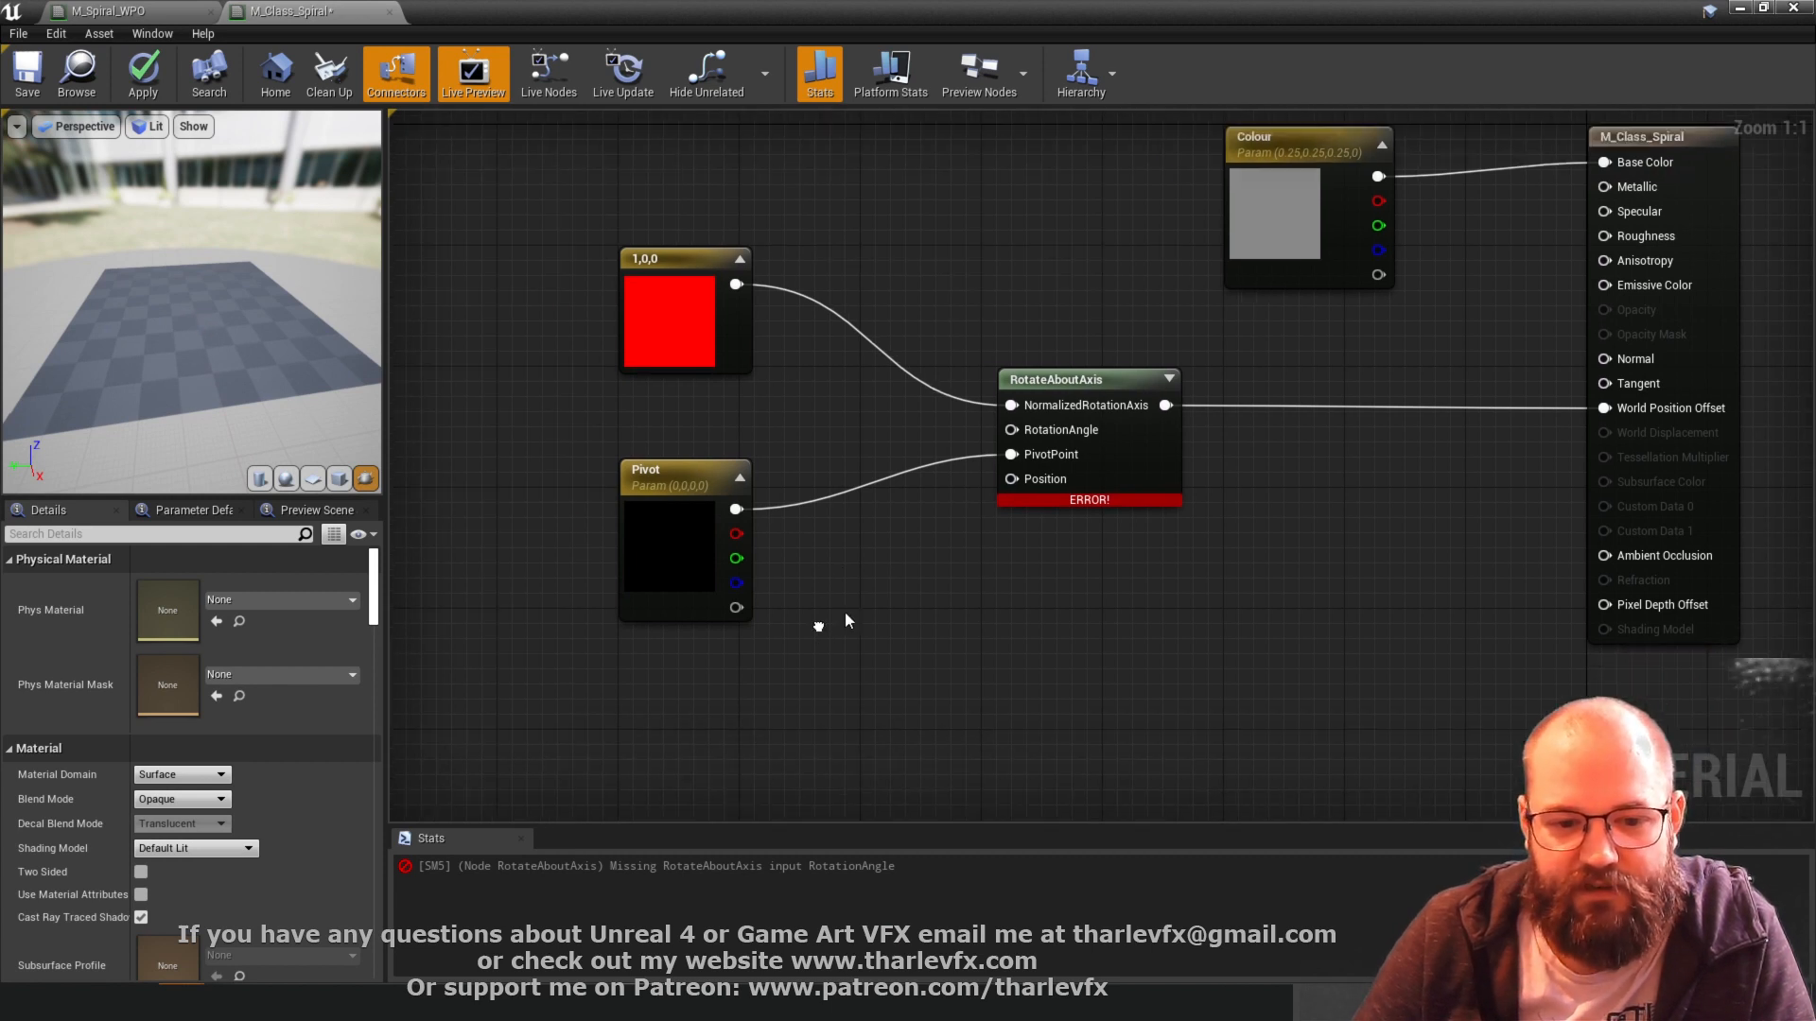
right_click(628, 650)
type("boundin")
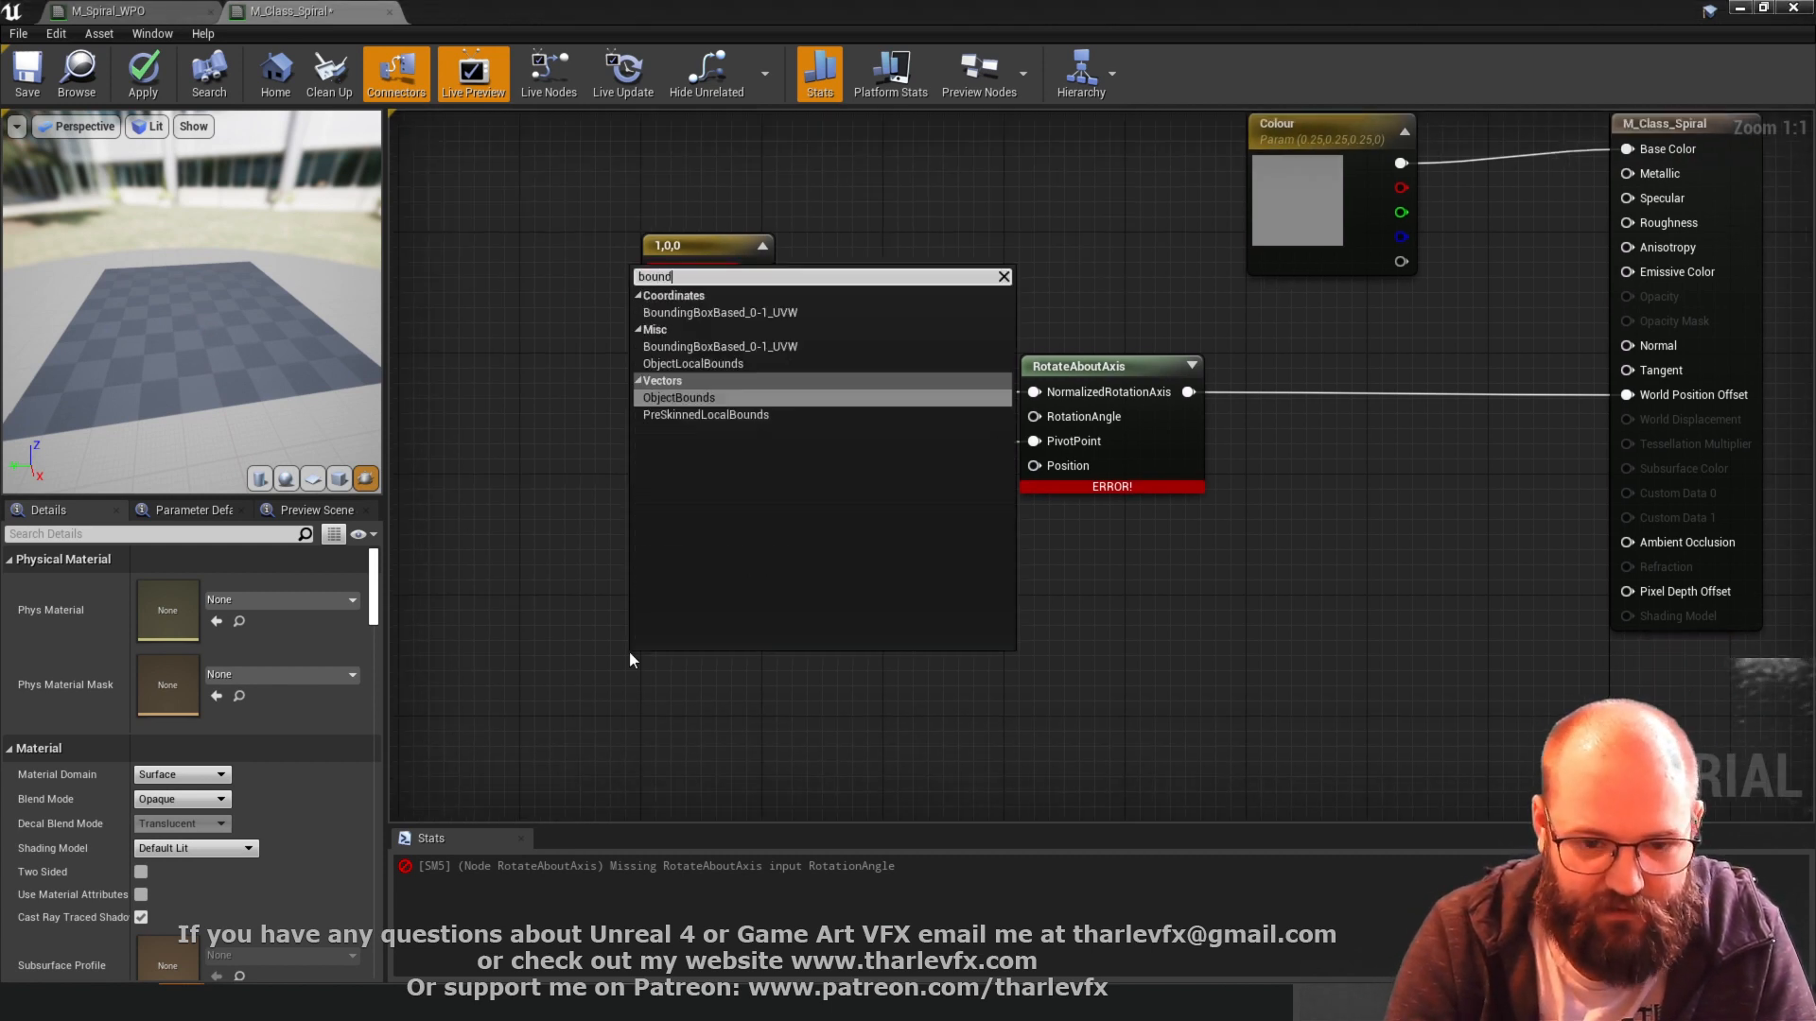
key("BackSpace")
key("BackSpace")
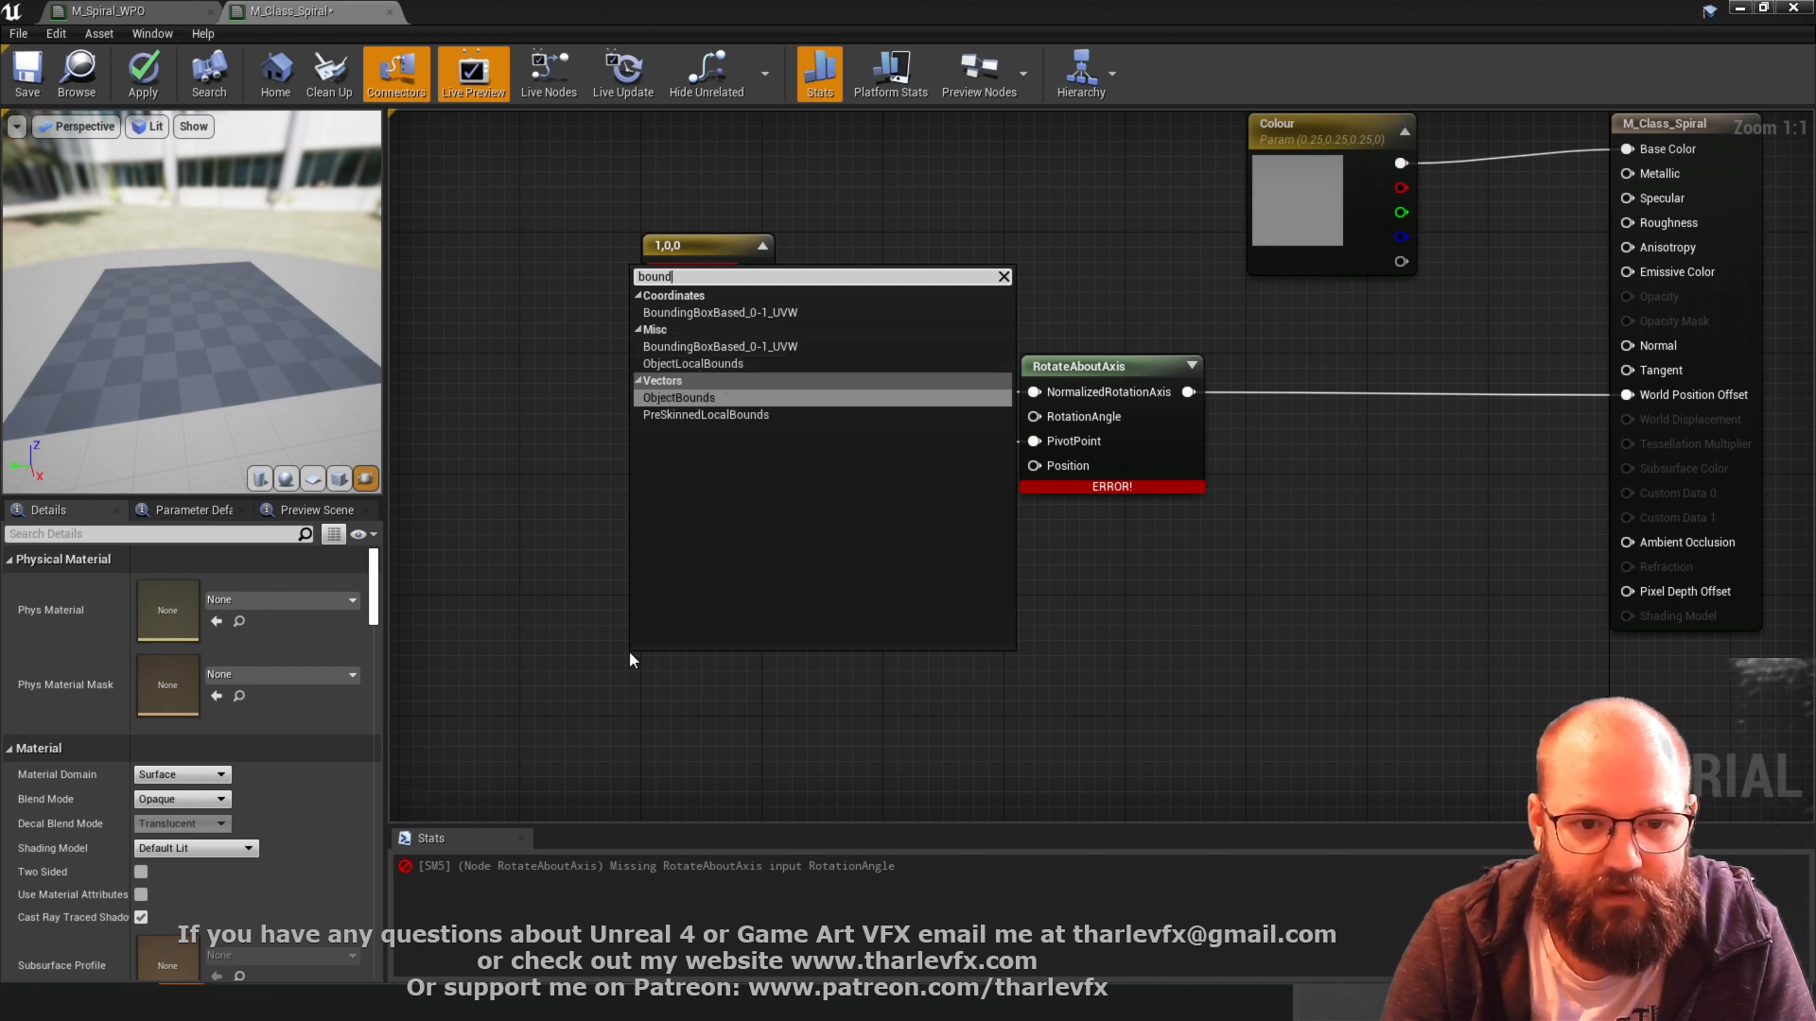
key("Up")
key("Up")
key("Return")
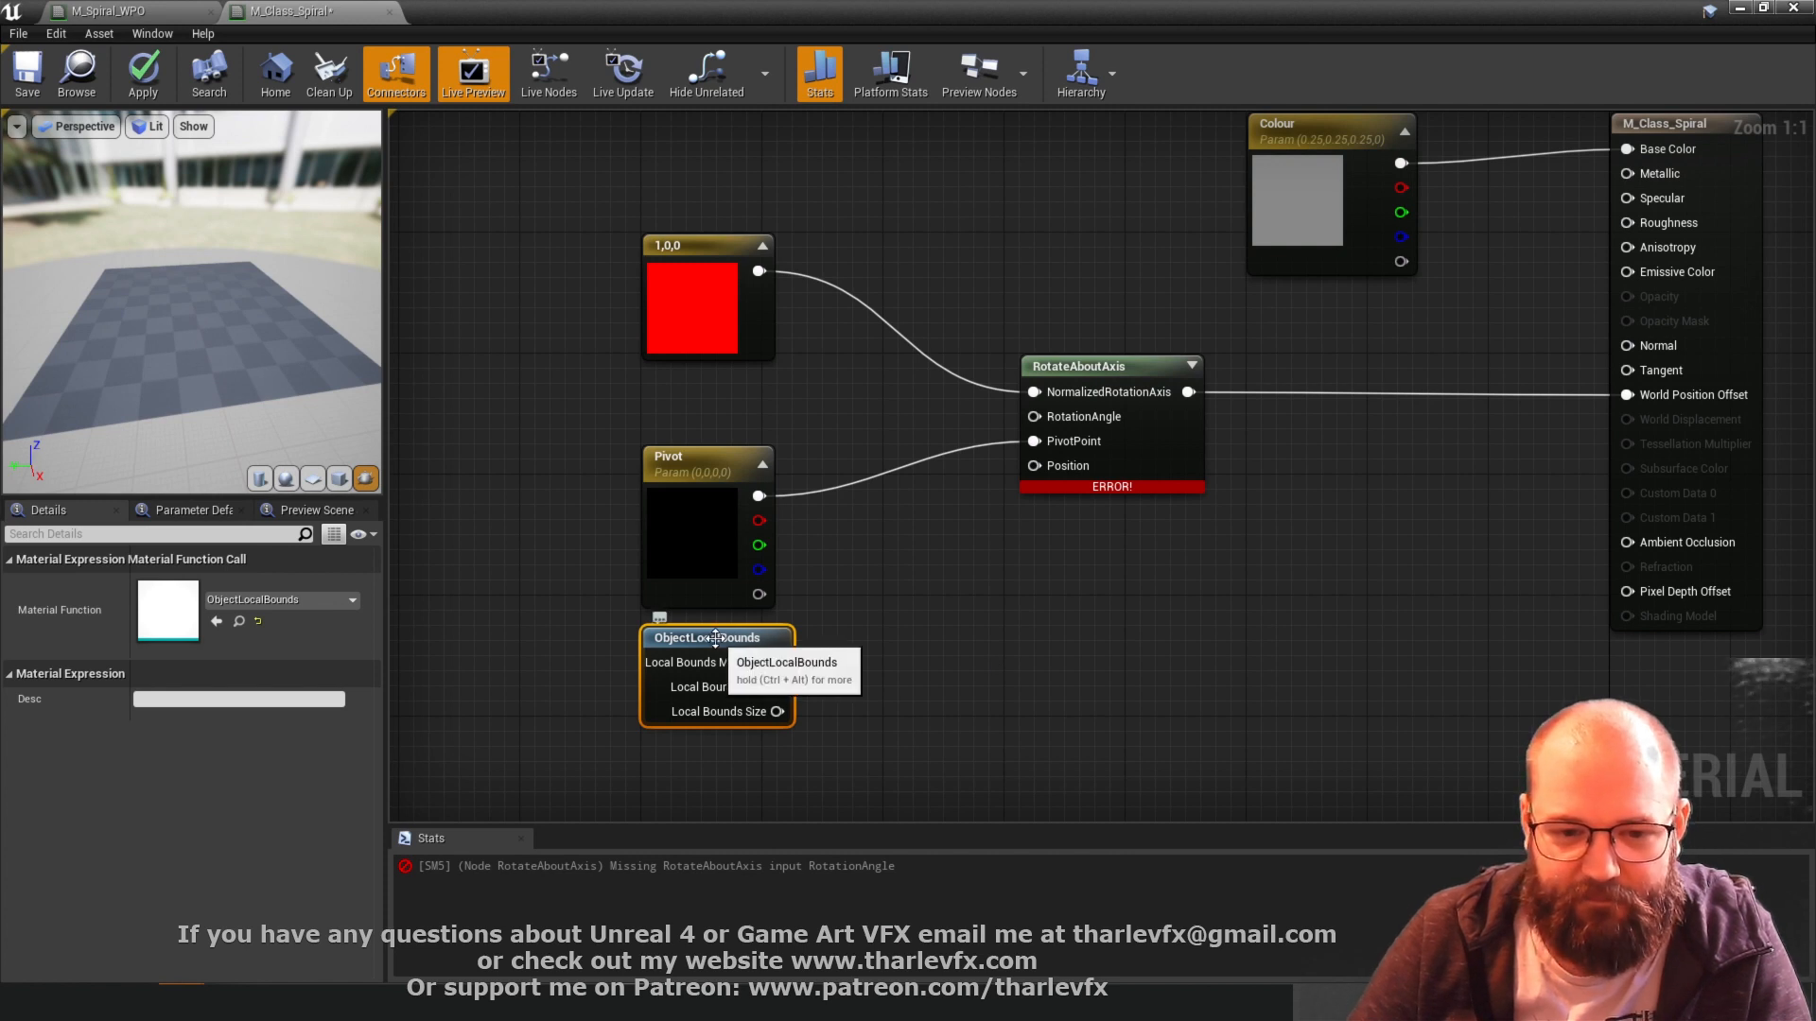
key("Delete")
left_click(687, 569)
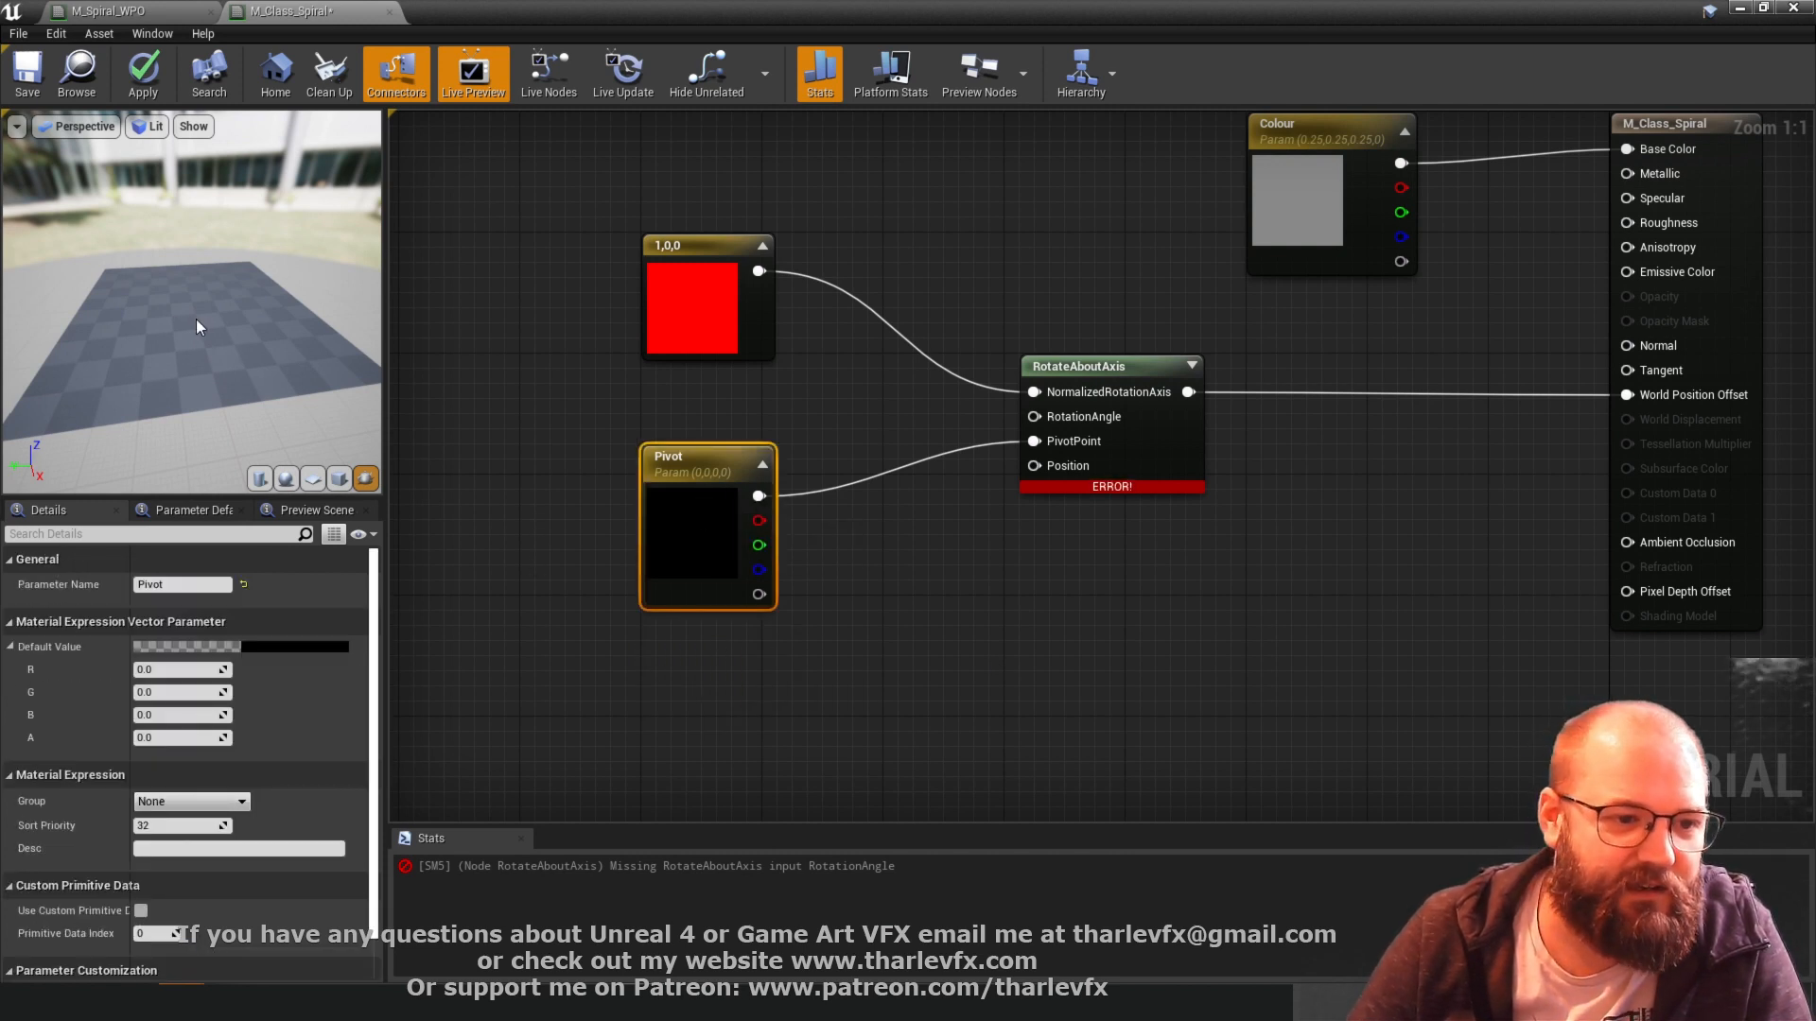
- Create a WorldPosition node from RotateAboutAxis's Position input and place it directly beneath that node
left_click(948, 557)
left_click_drag(1035, 466, 1088, 535)
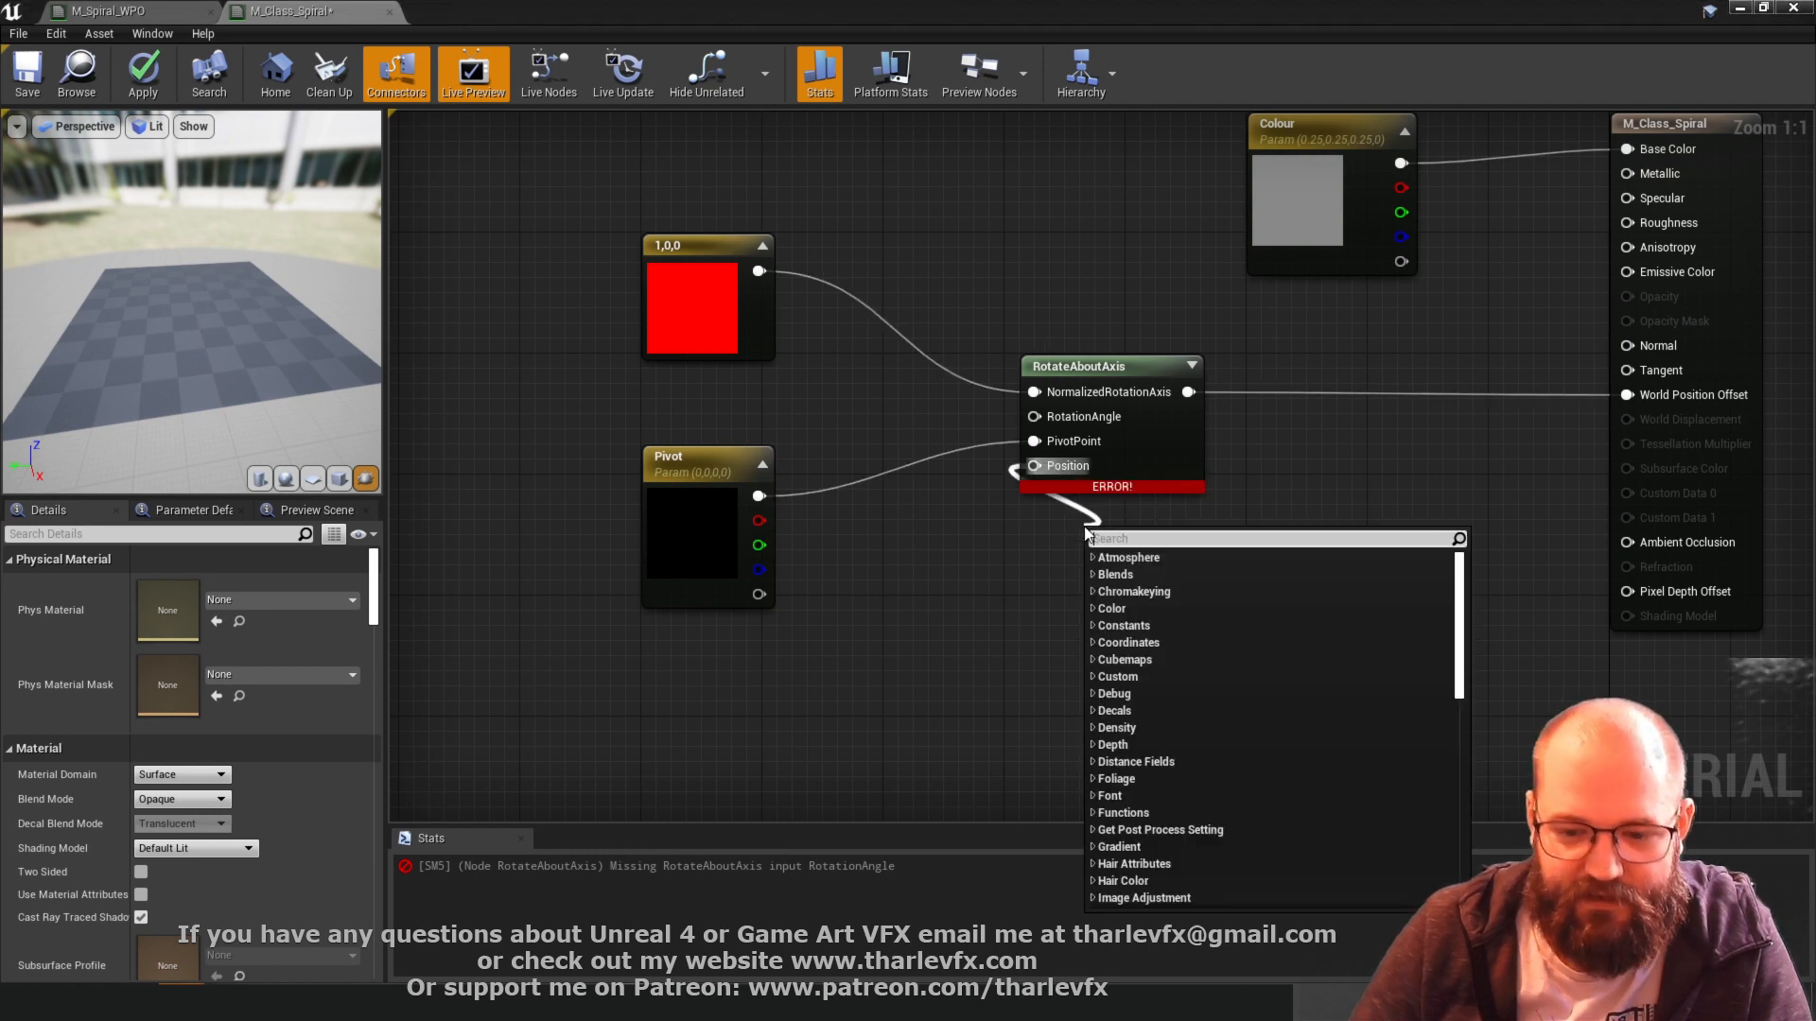
type("world position")
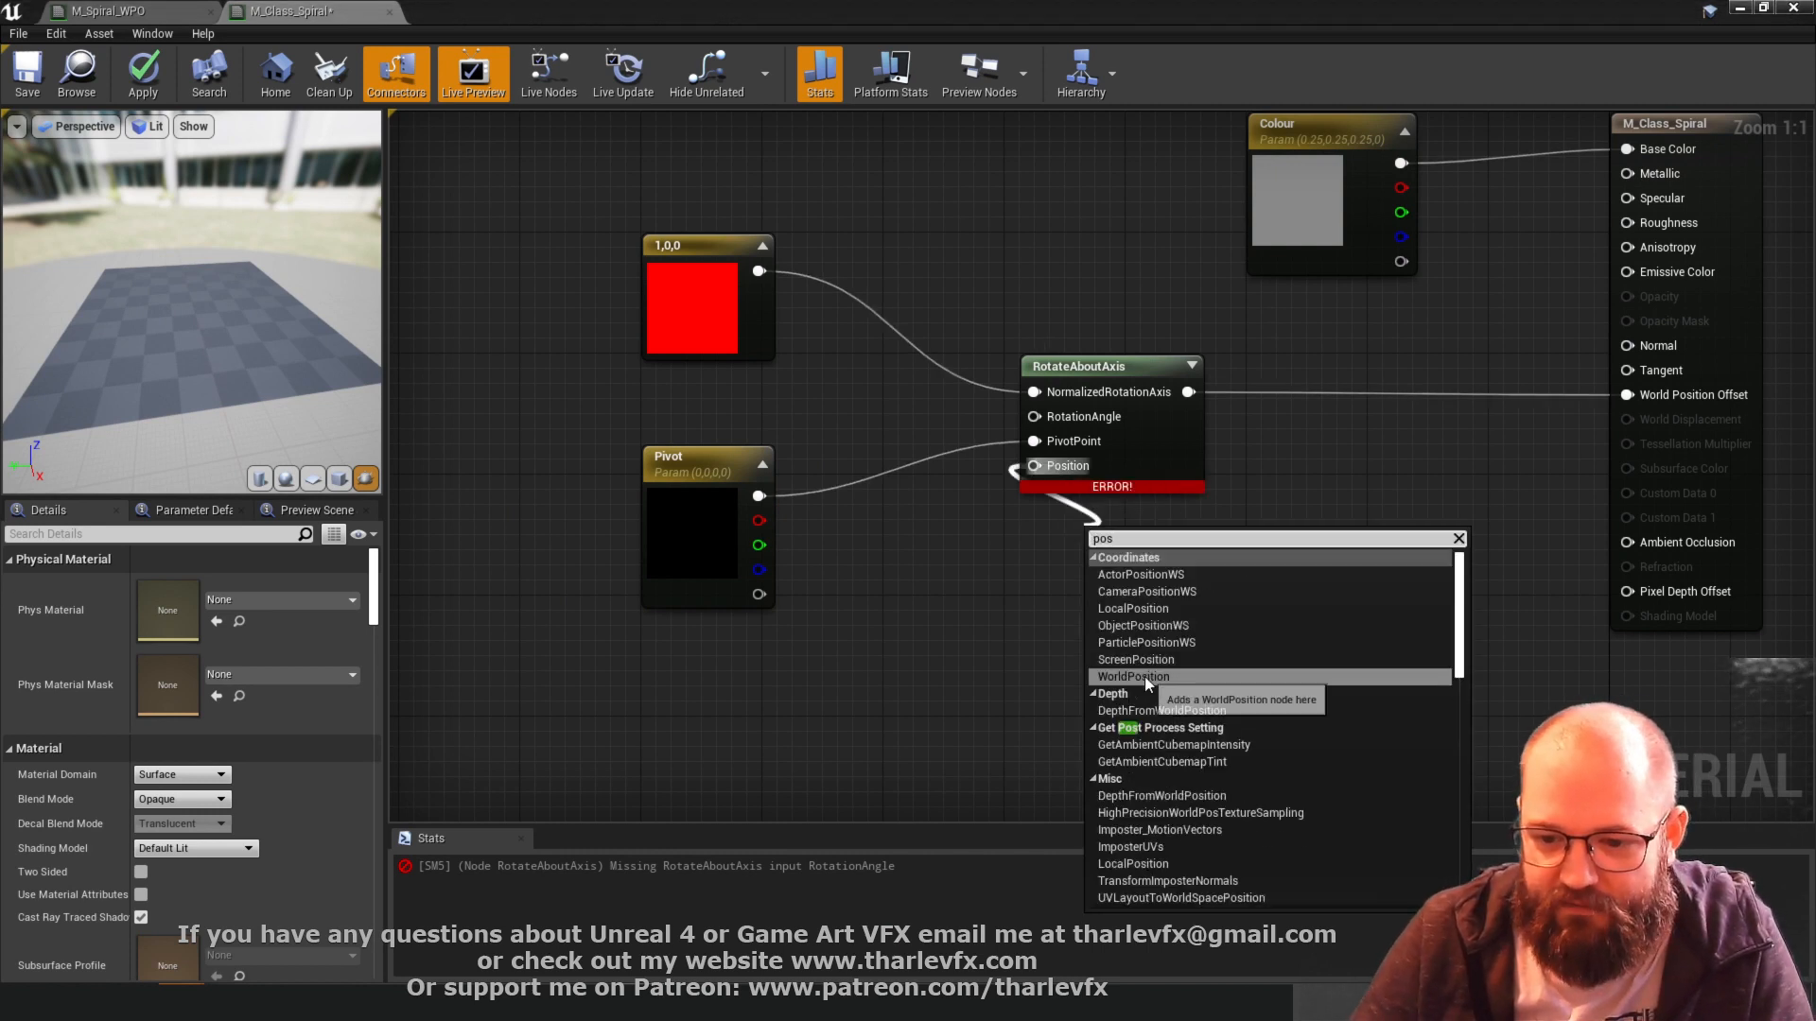
left_click(1144, 677)
left_click_drag(1150, 558, 1085, 538)
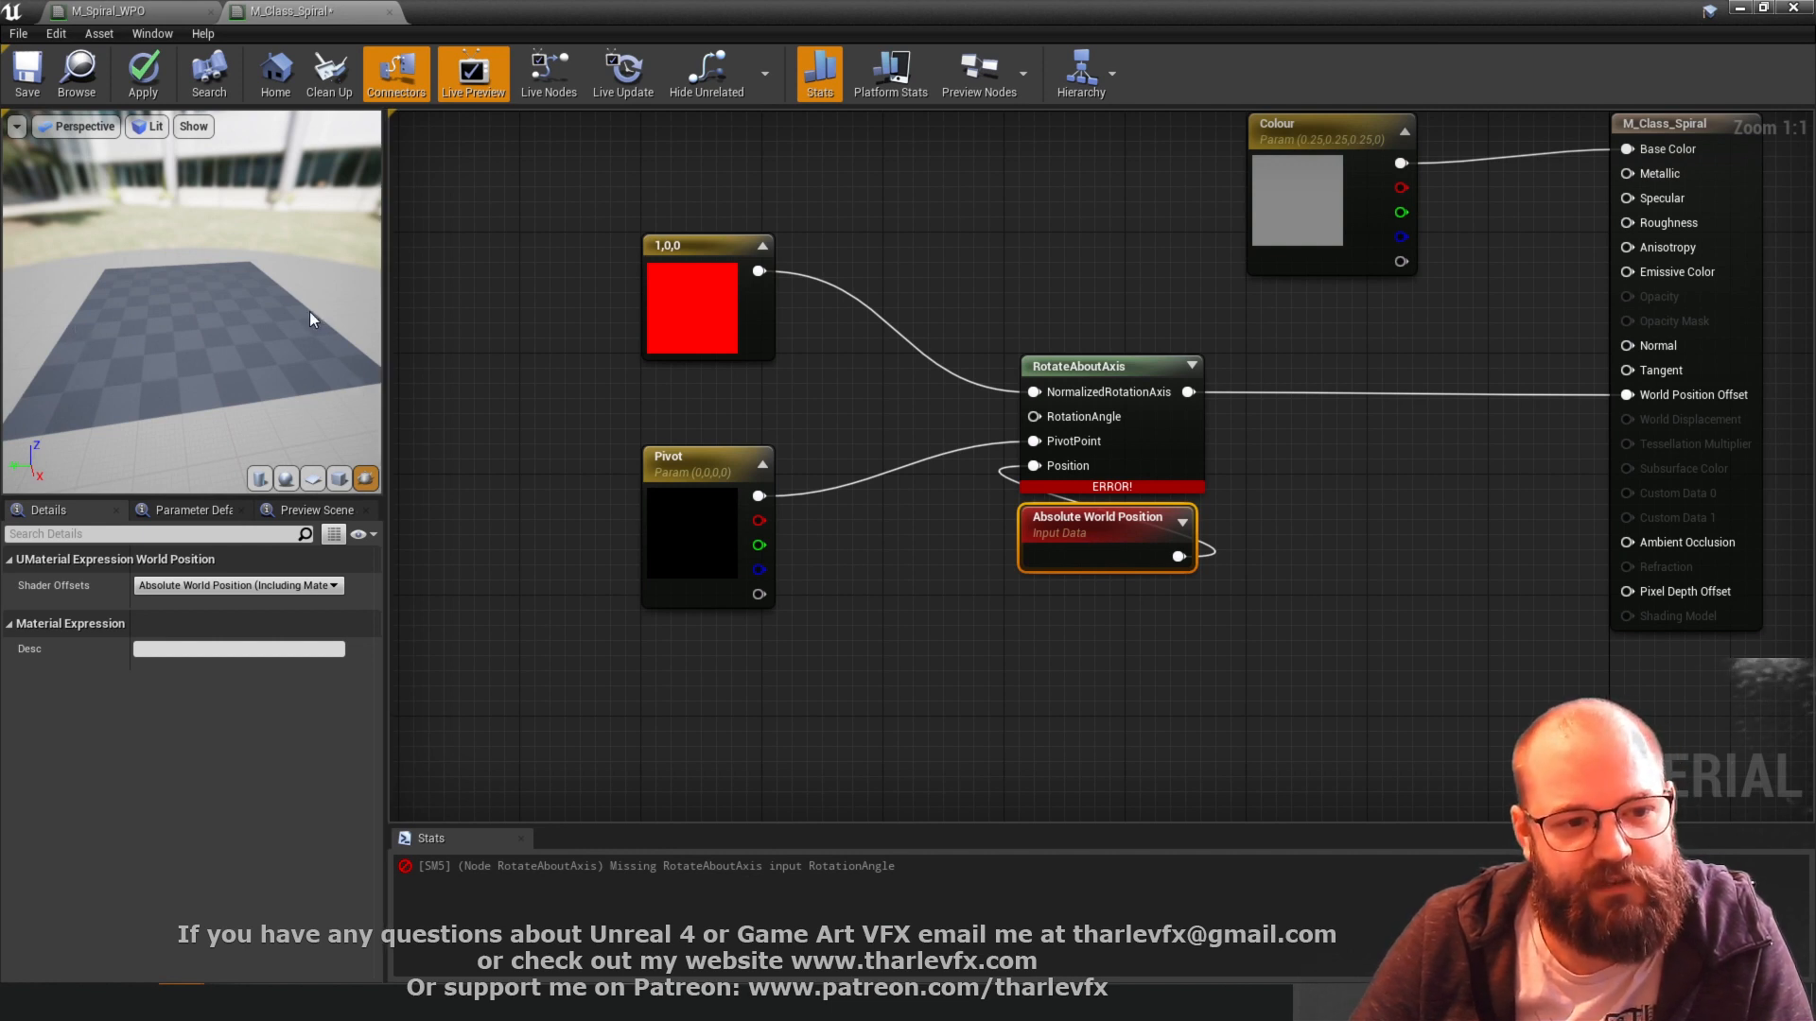
- Make room above the Pivot parameter, add a Time node there and connect it to RotationAngle
left_click_drag(714, 500, 714, 530)
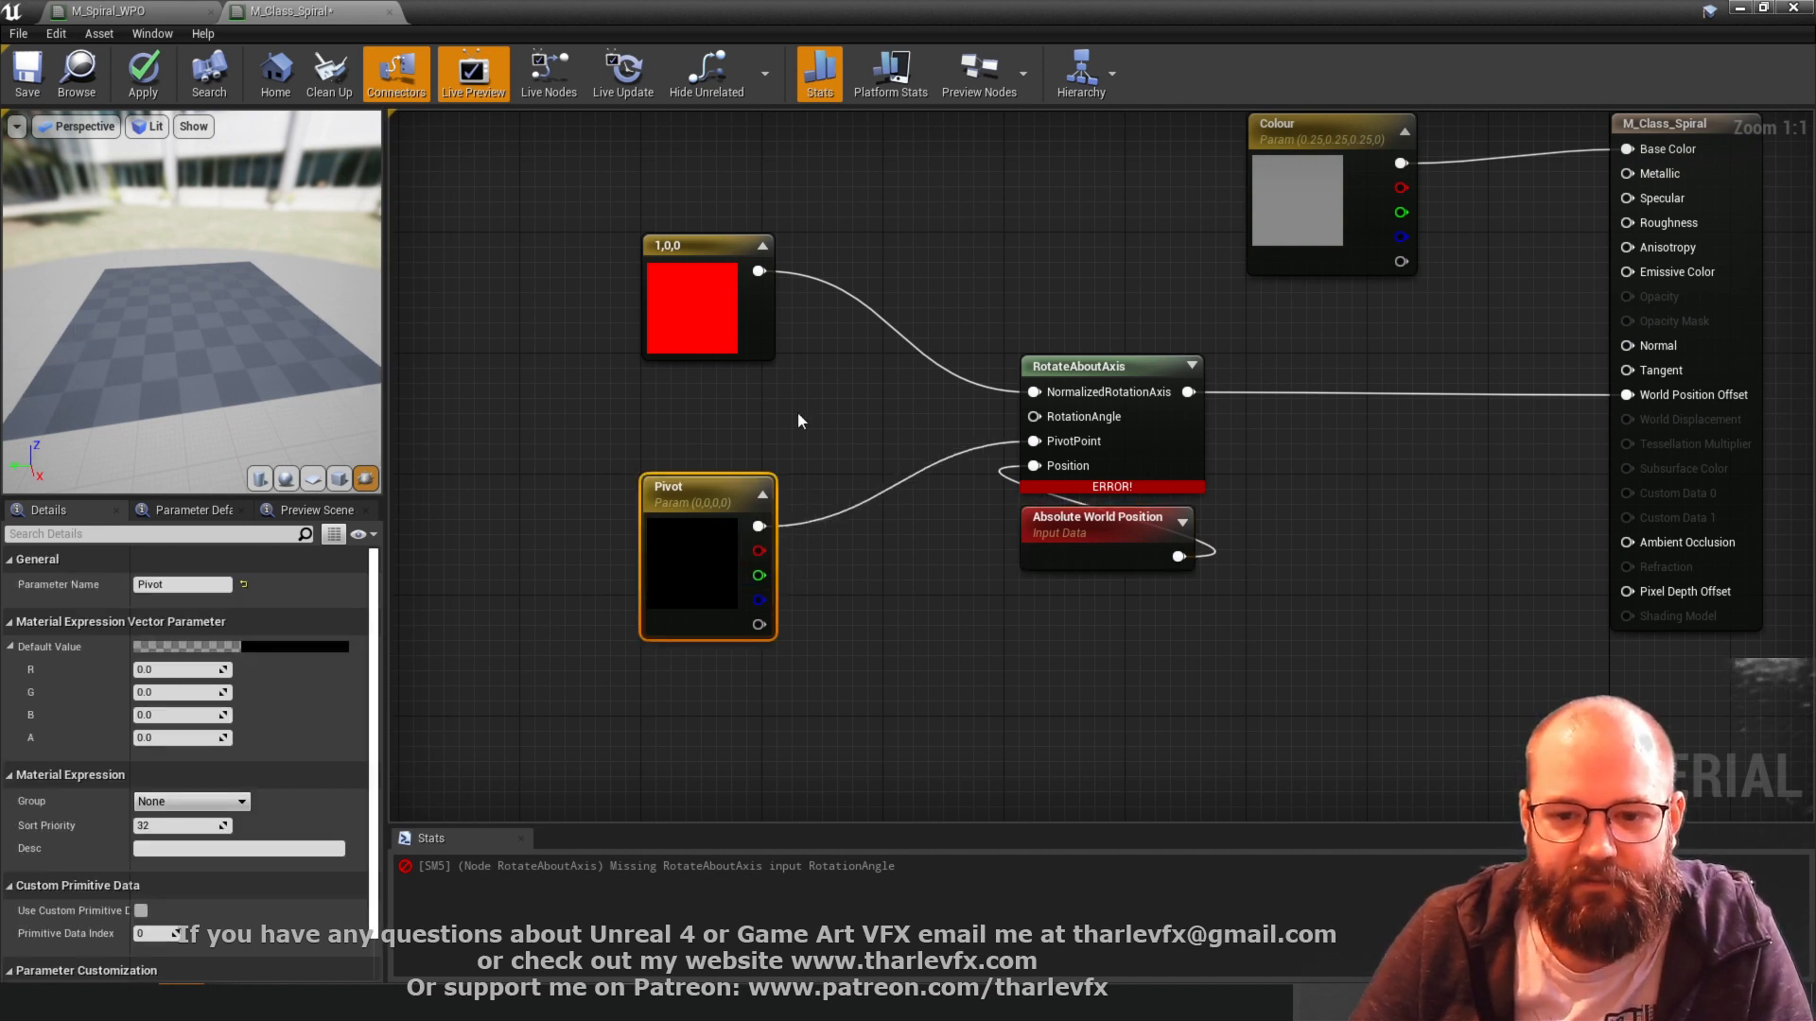
left_click(797, 411)
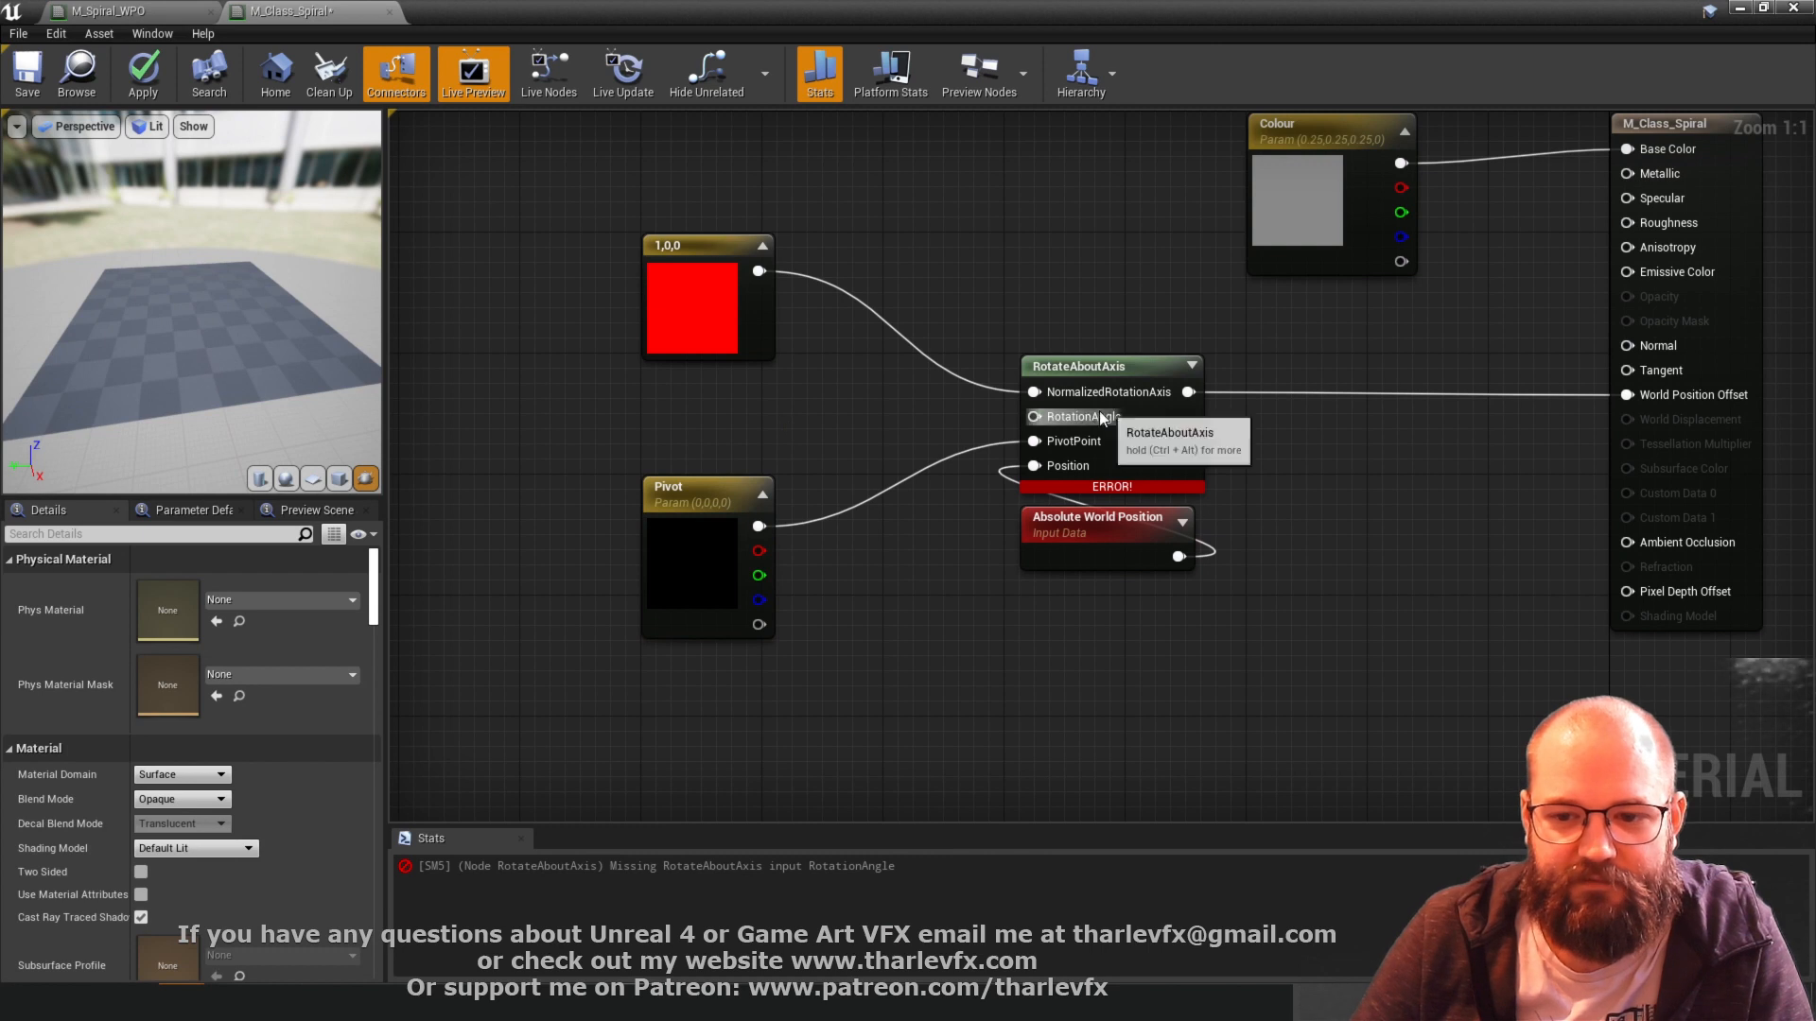
right_click(641, 396)
type("time")
key("Return")
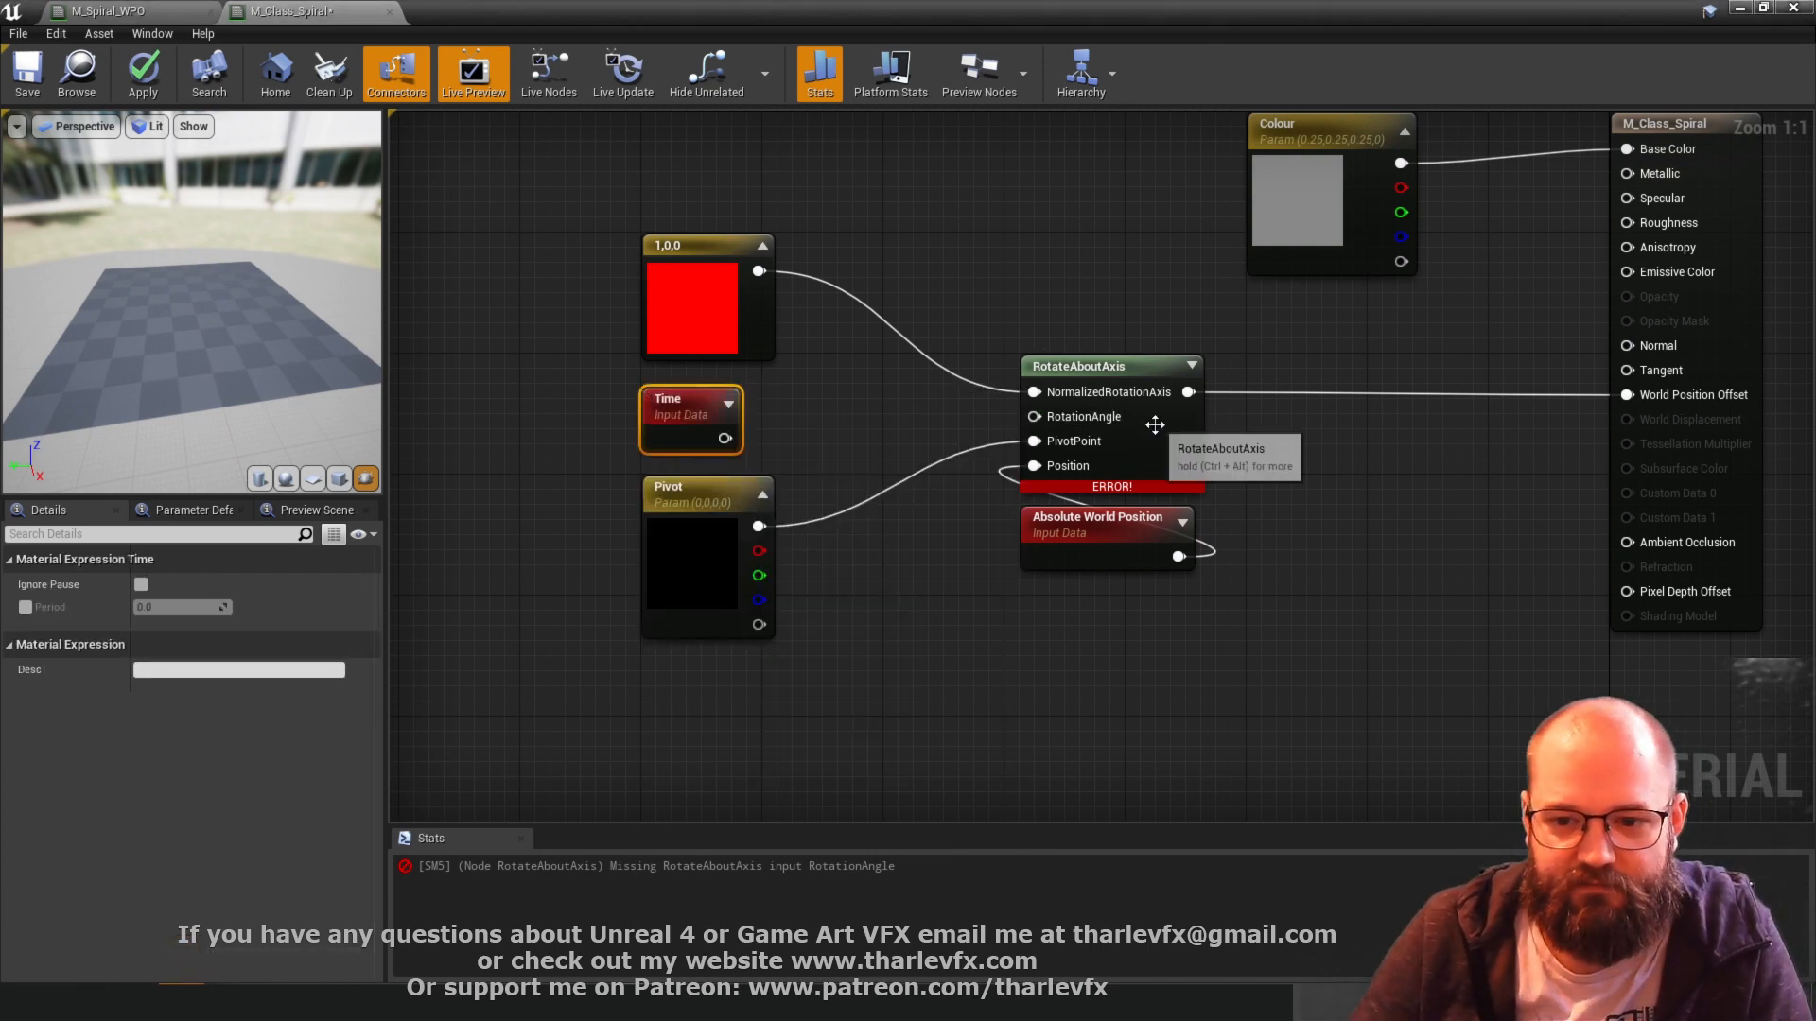
left_click_drag(1034, 416, 724, 438)
left_click(906, 553)
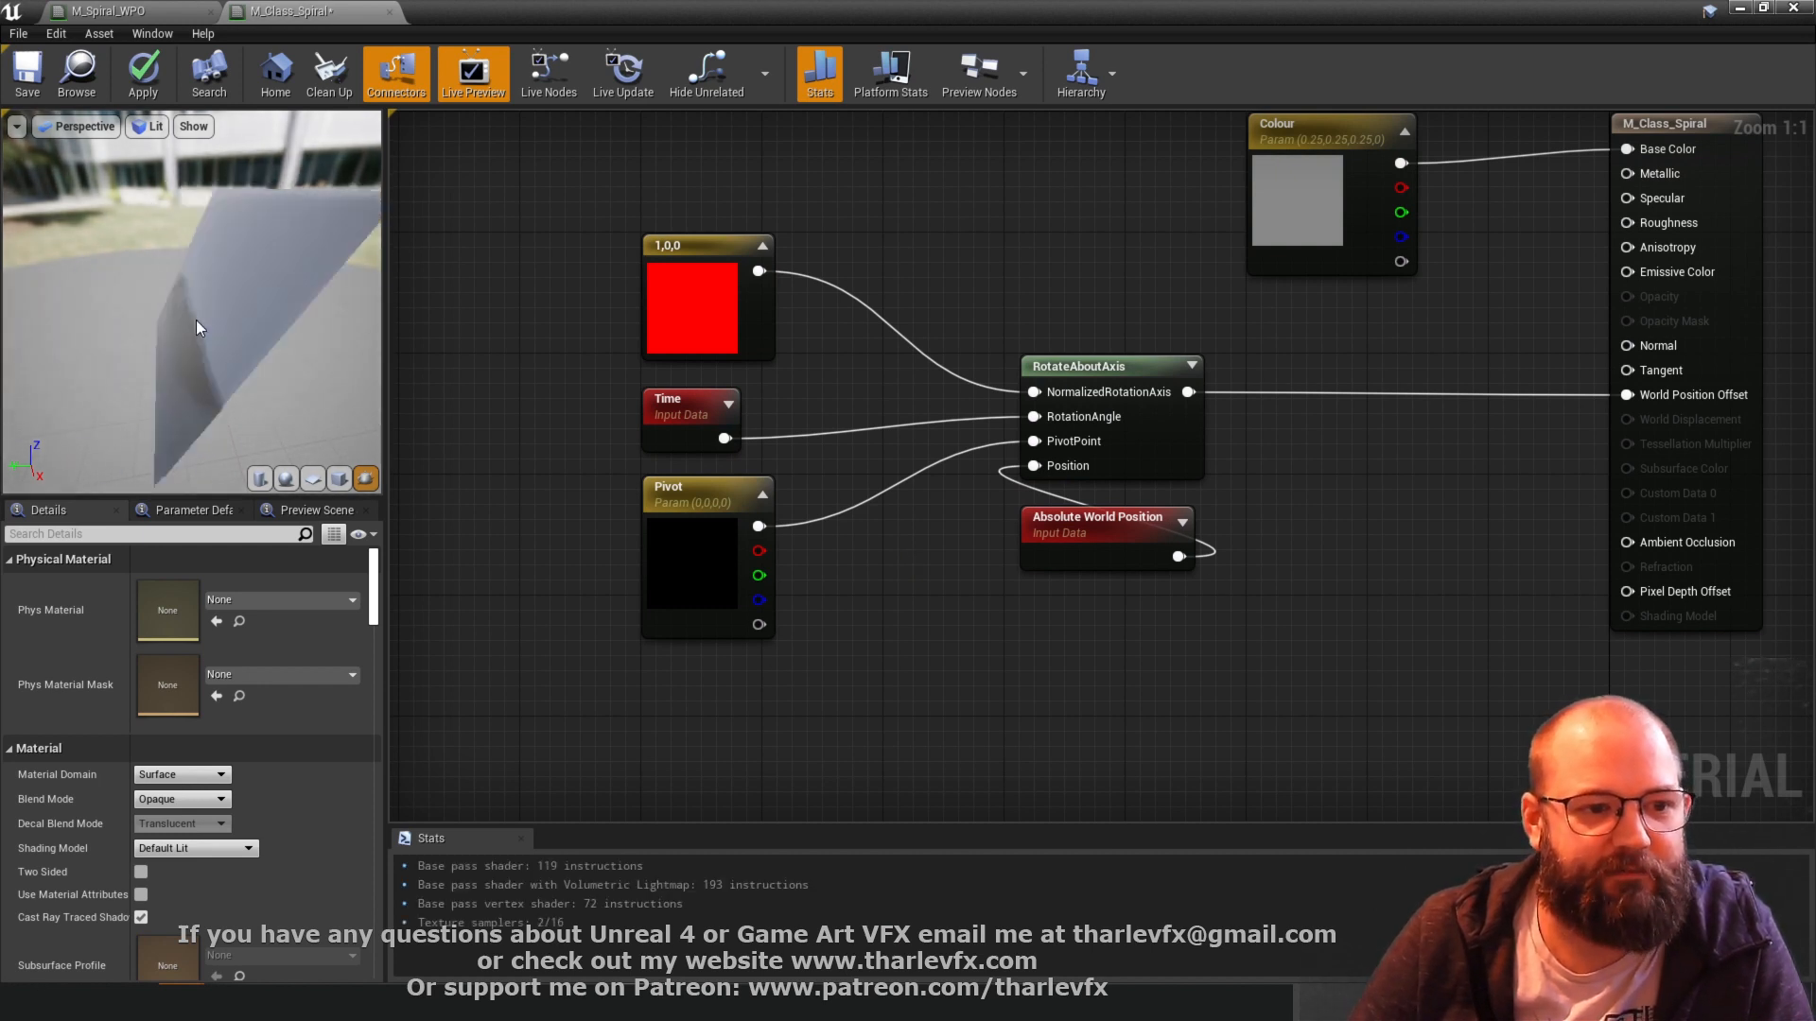
- Enable Two Sided for the material and check the rotating plane in the preview
left_click(141, 872)
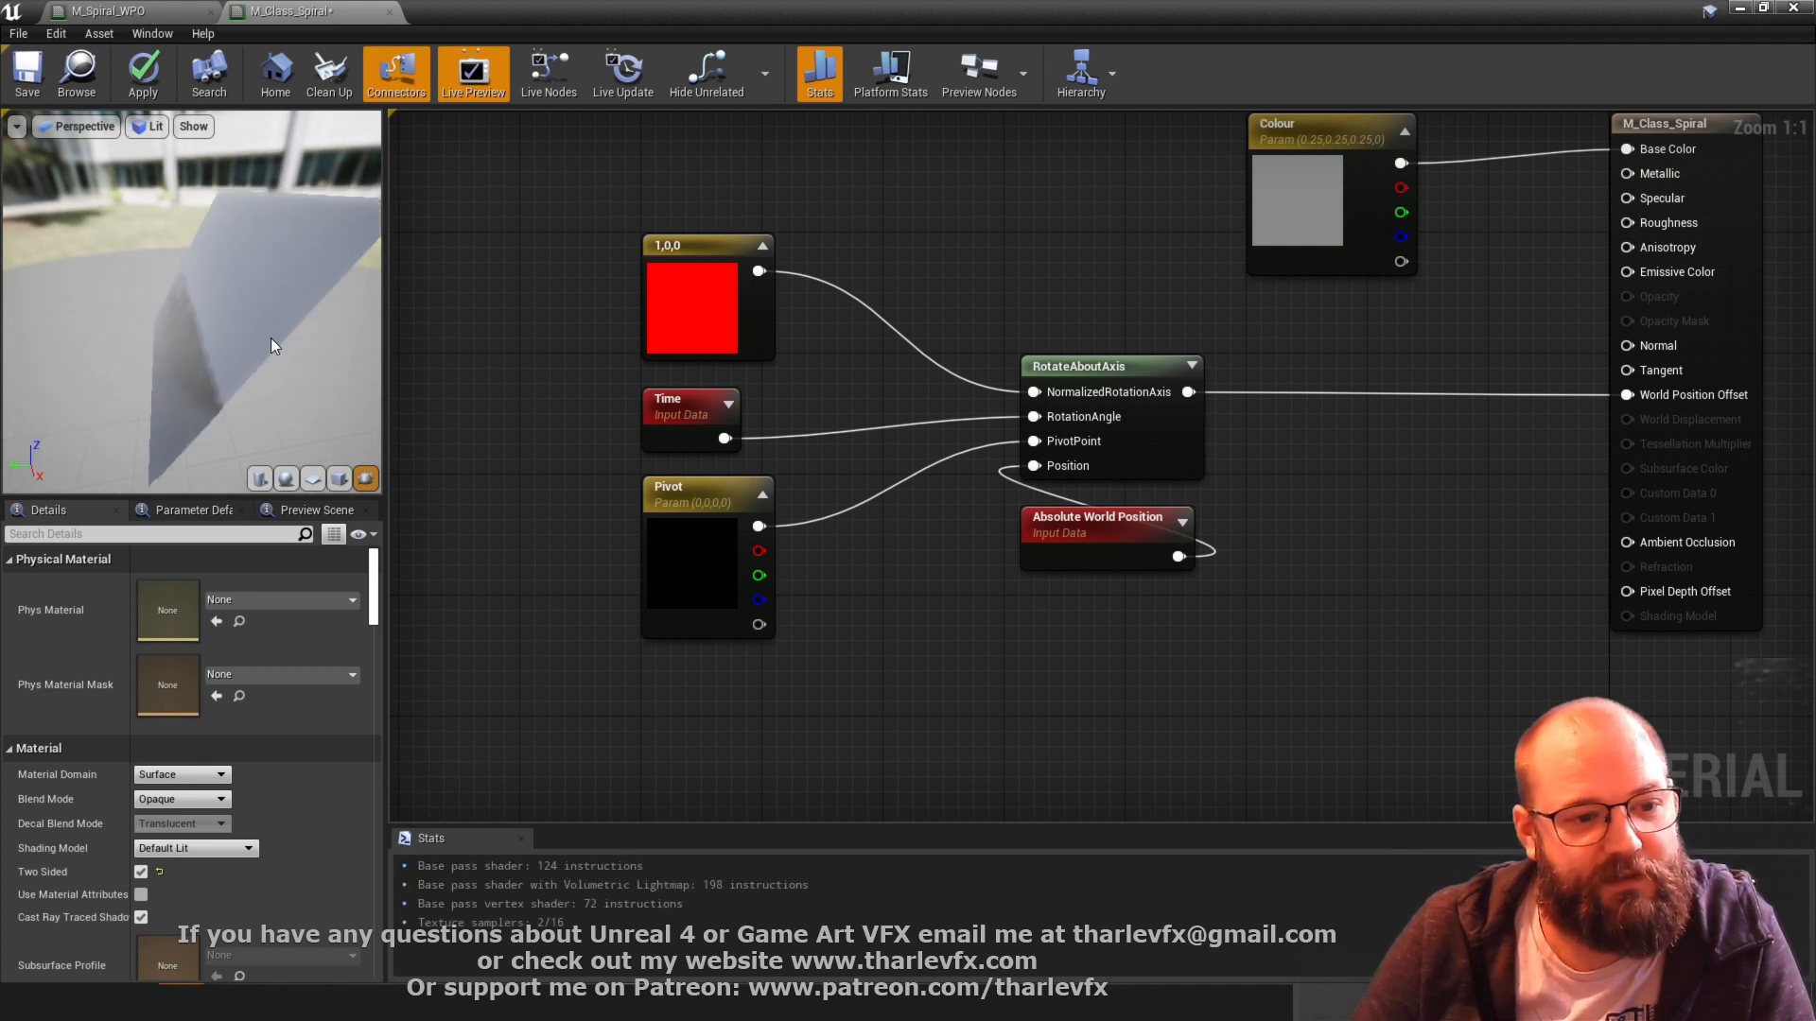
mouse_move(271, 337)
left_mouse_down()
mouse_move(232, 373)
mouse_move(253, 329)
left_mouse_up()
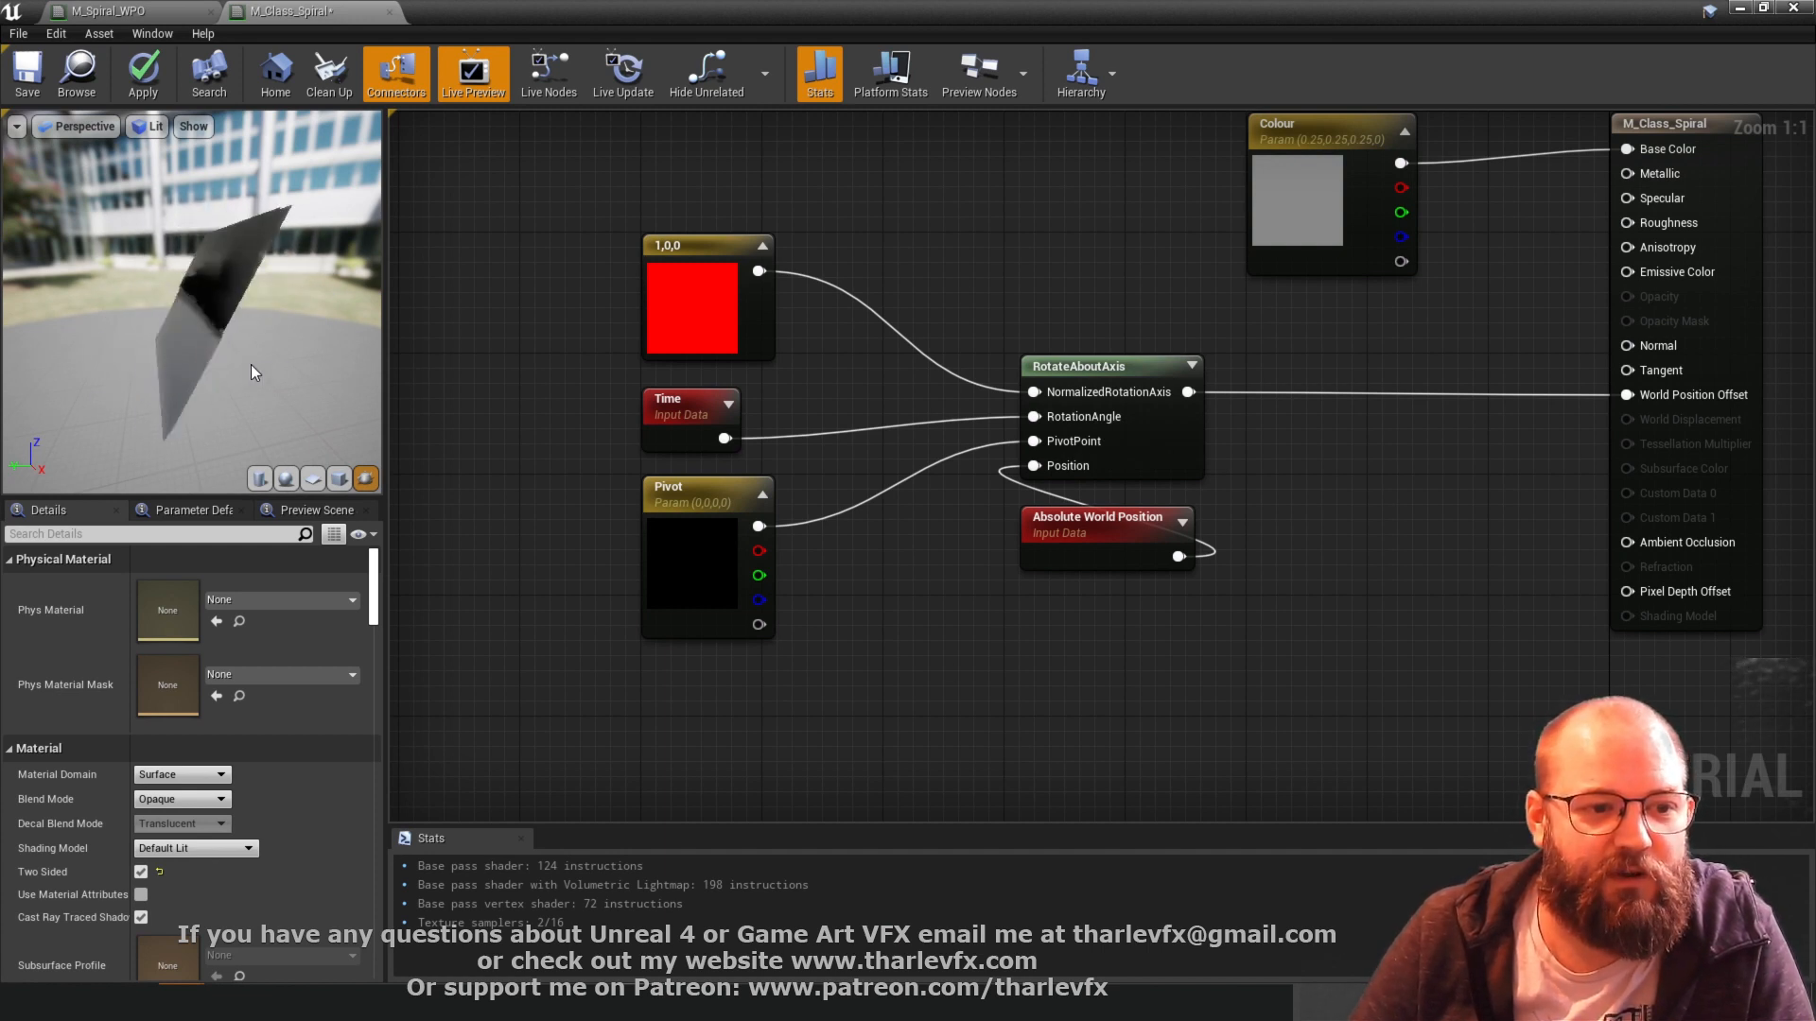
scroll(261, 365, "down", 2)
left_click_drag(261, 365, 279, 365)
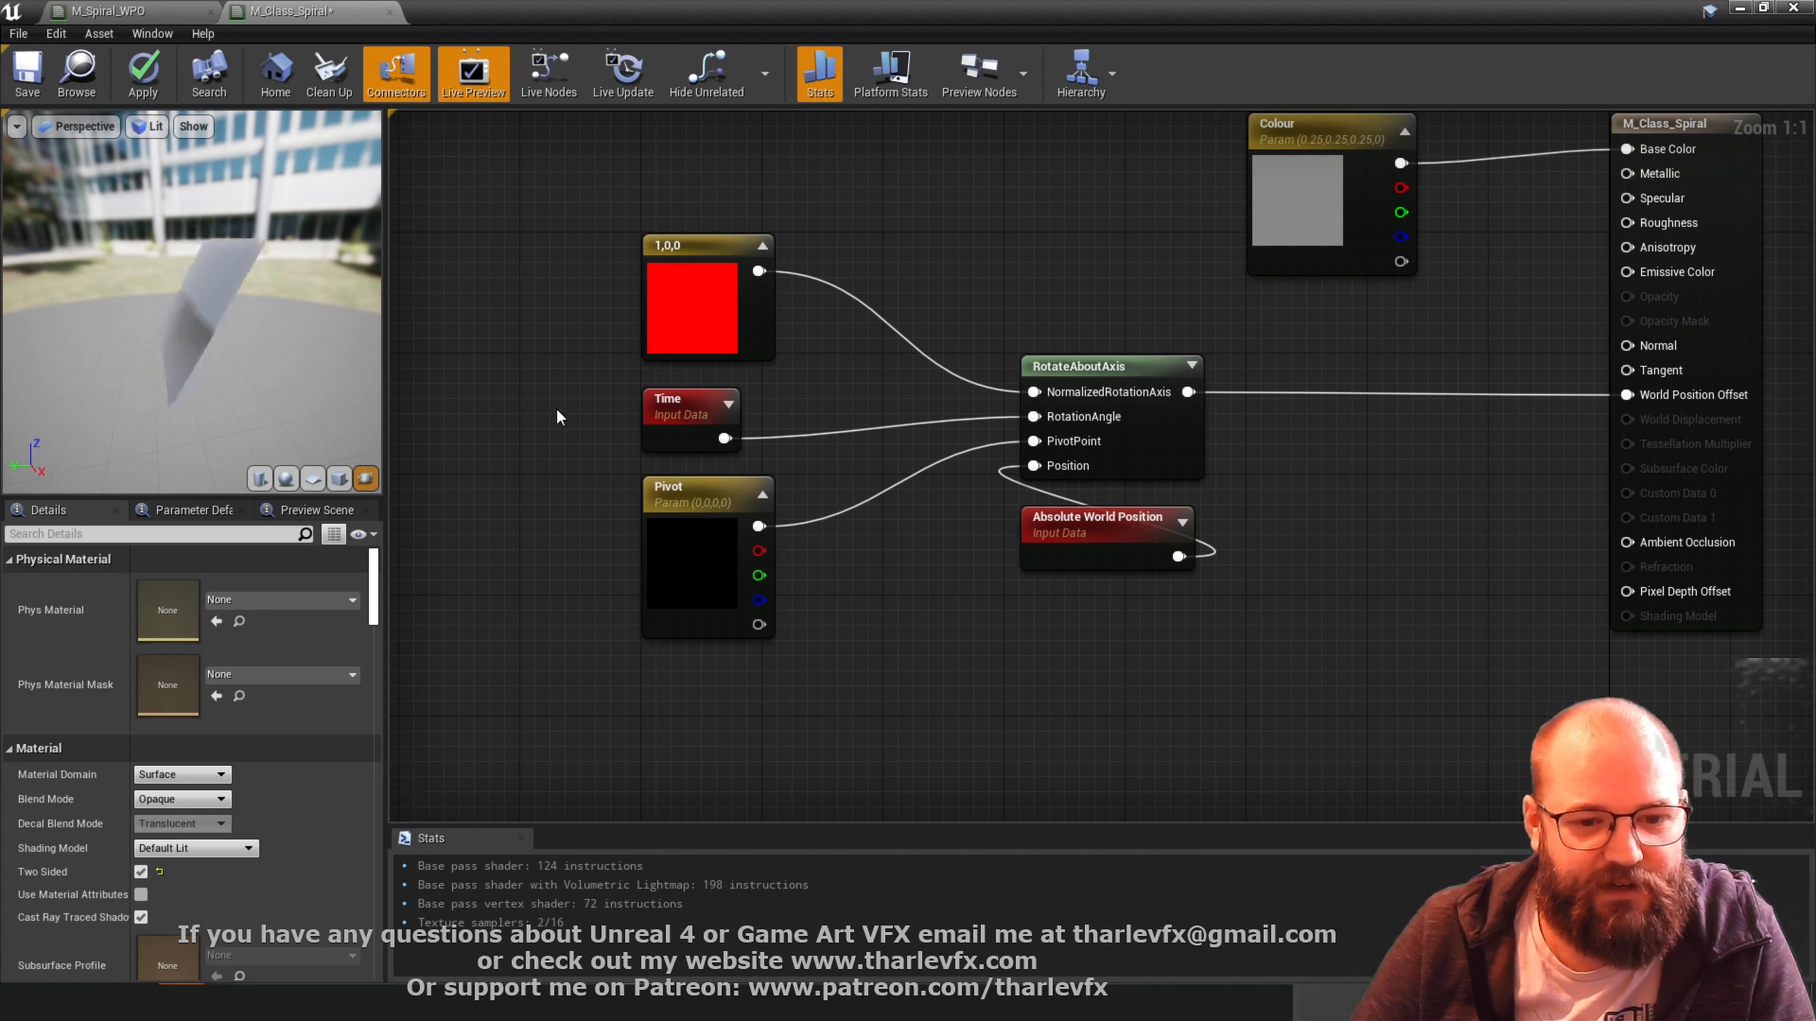
right_click_drag(556, 409, 620, 395)
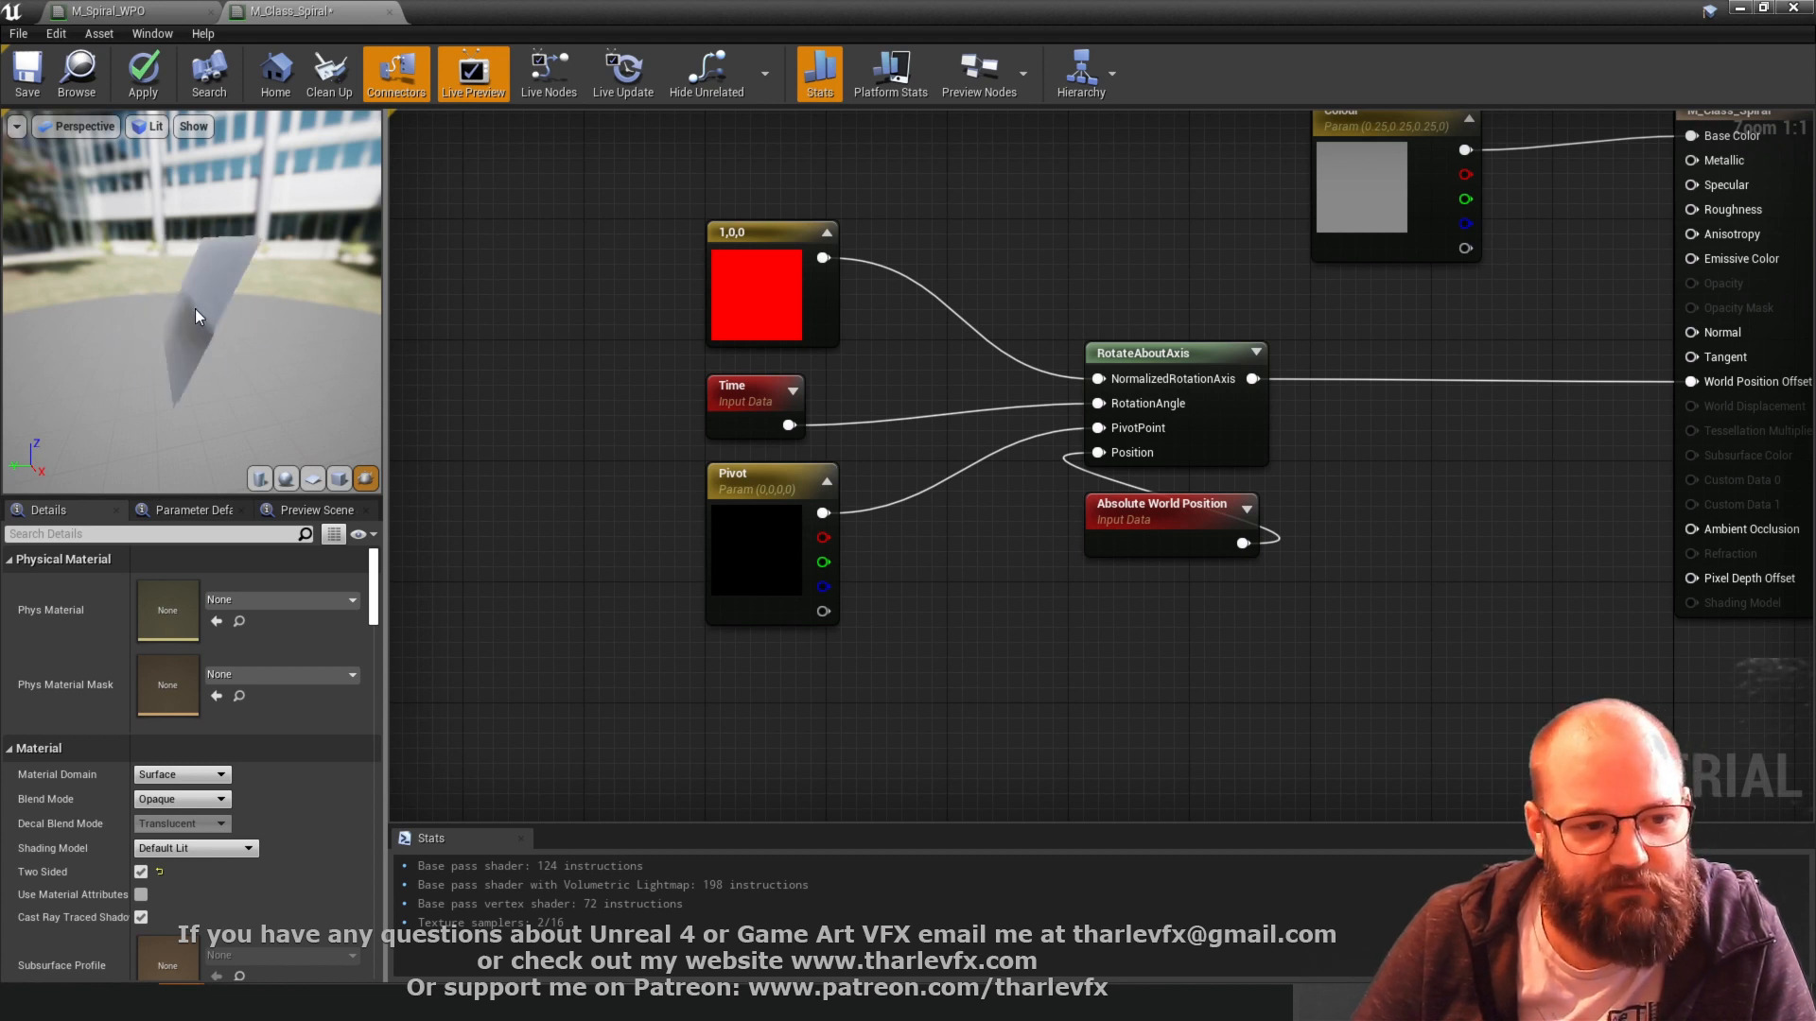
- Set the Pivot parameter's default G value to -500 and check the plane's rotation in the preview
left_click(757, 554)
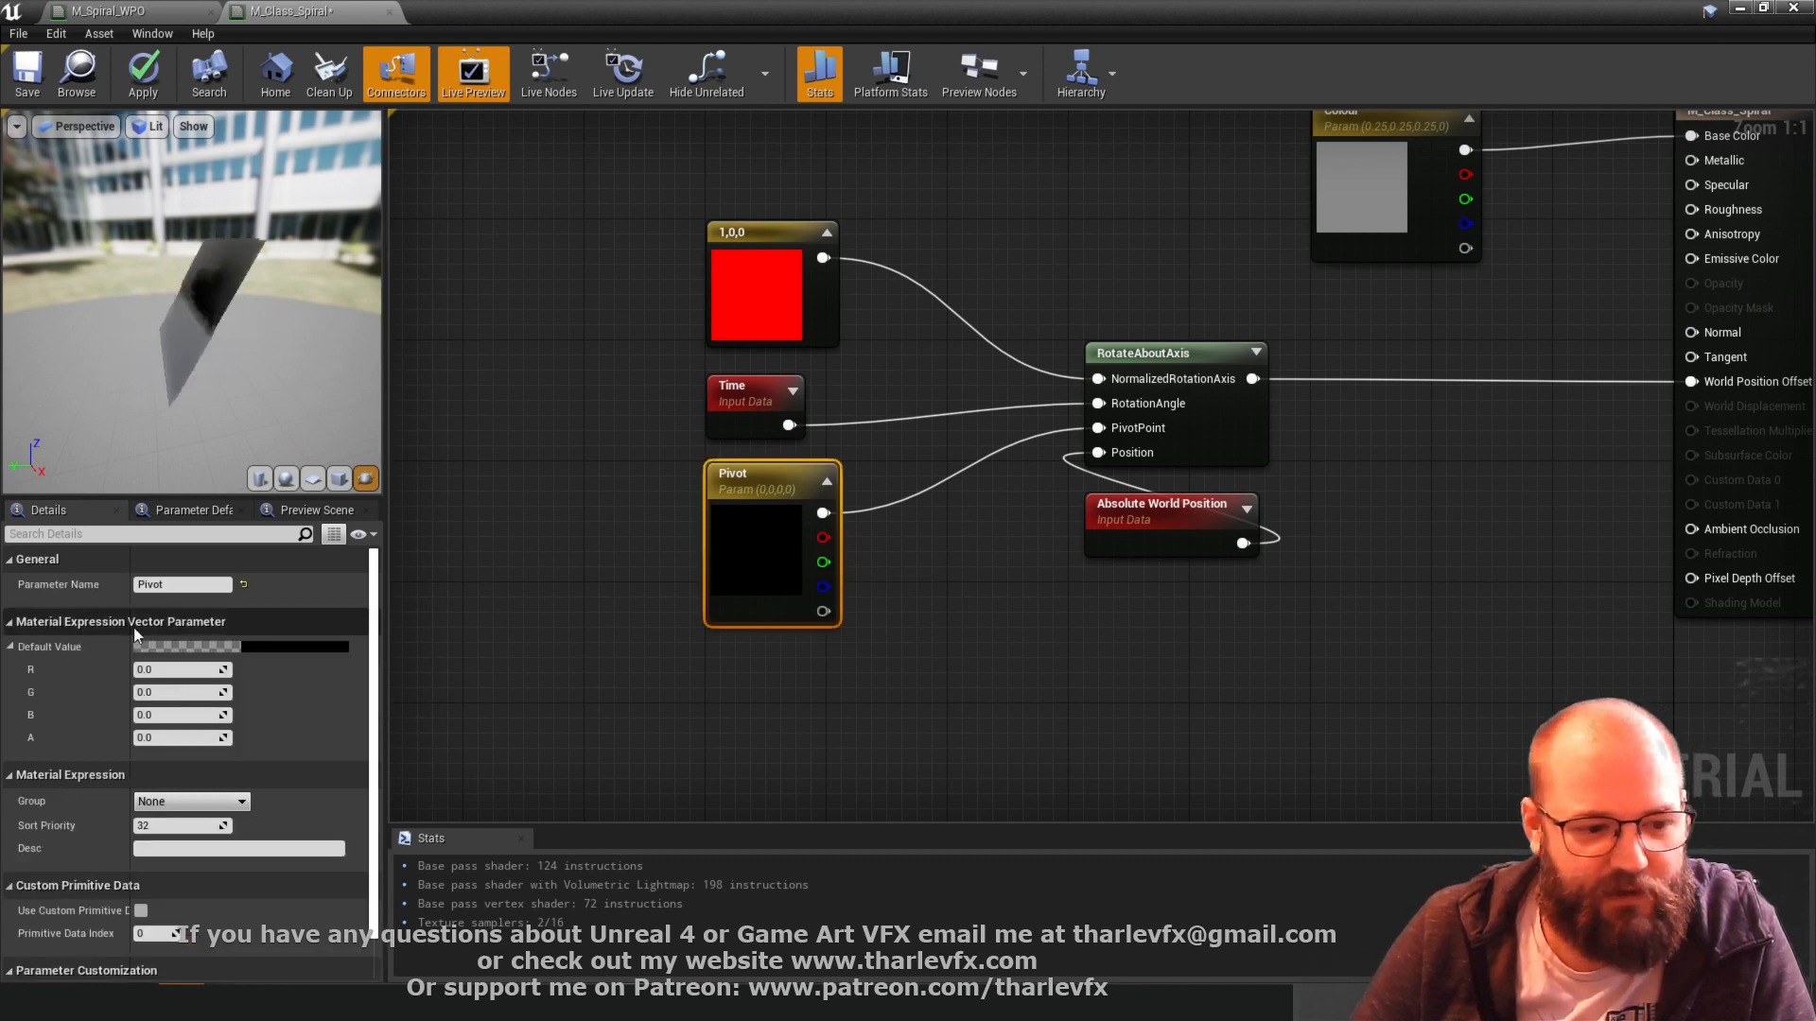
left_click(183, 692)
type("-500")
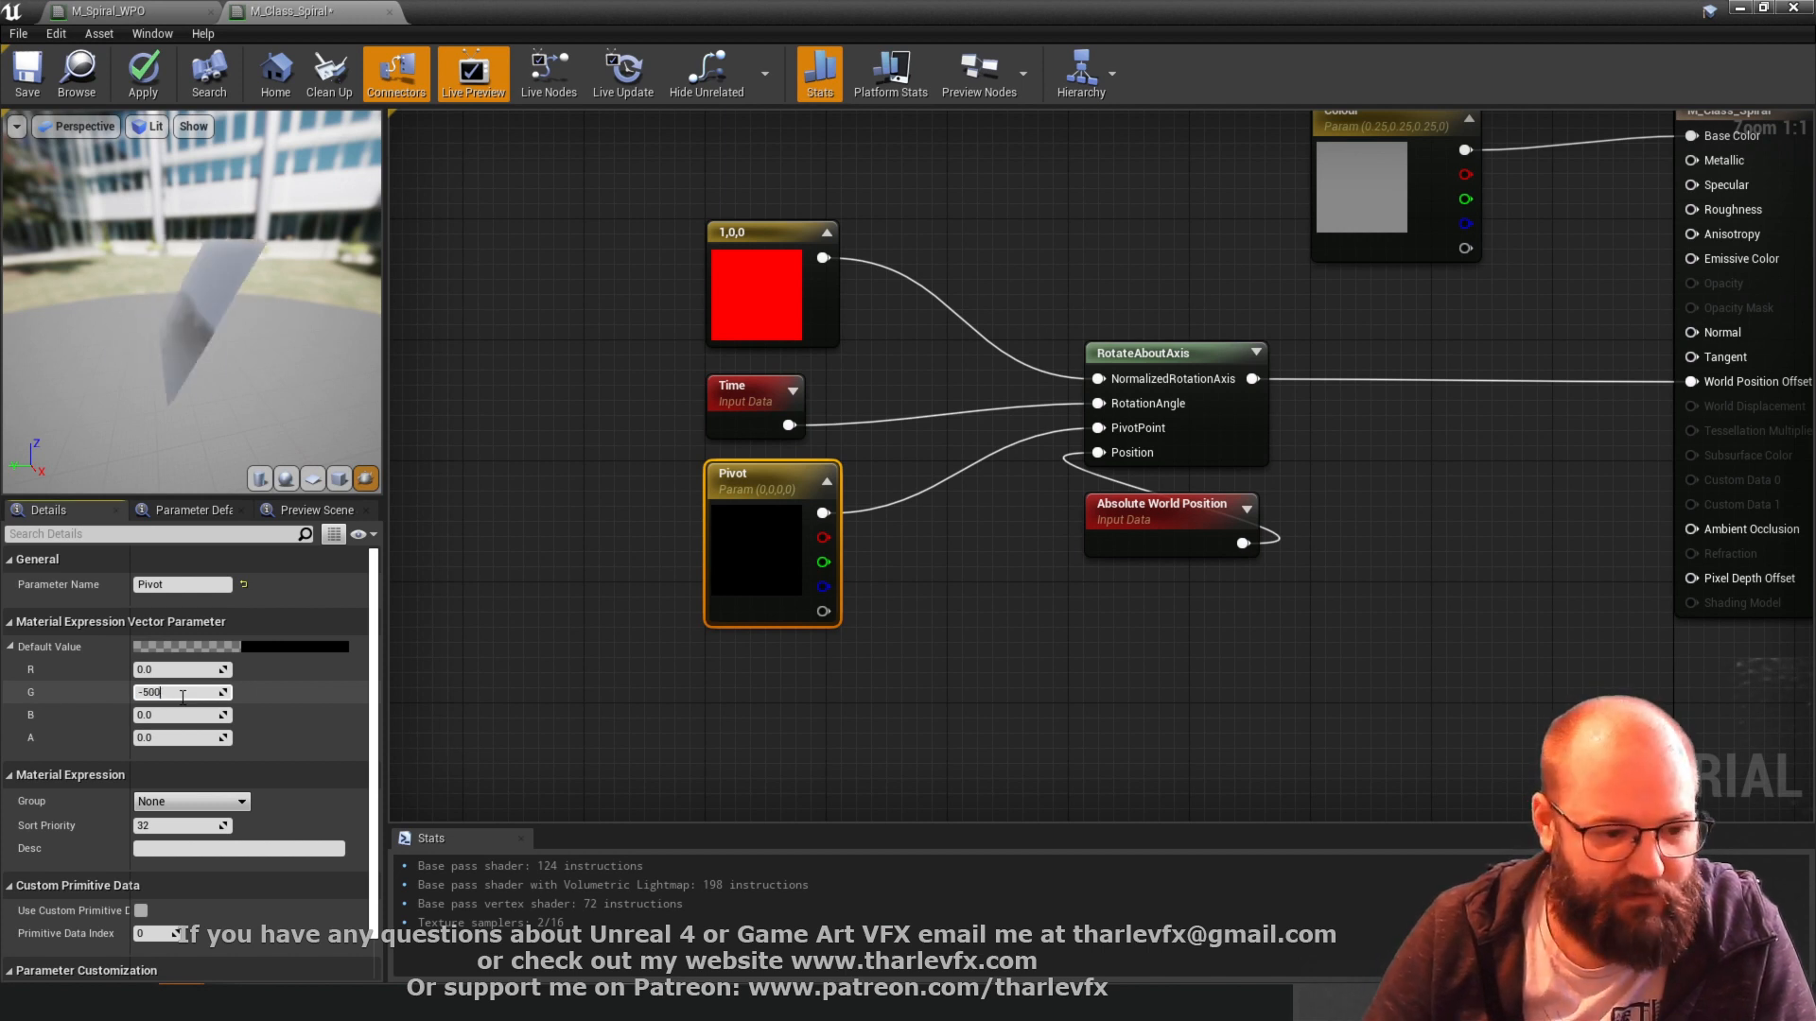
key("Return")
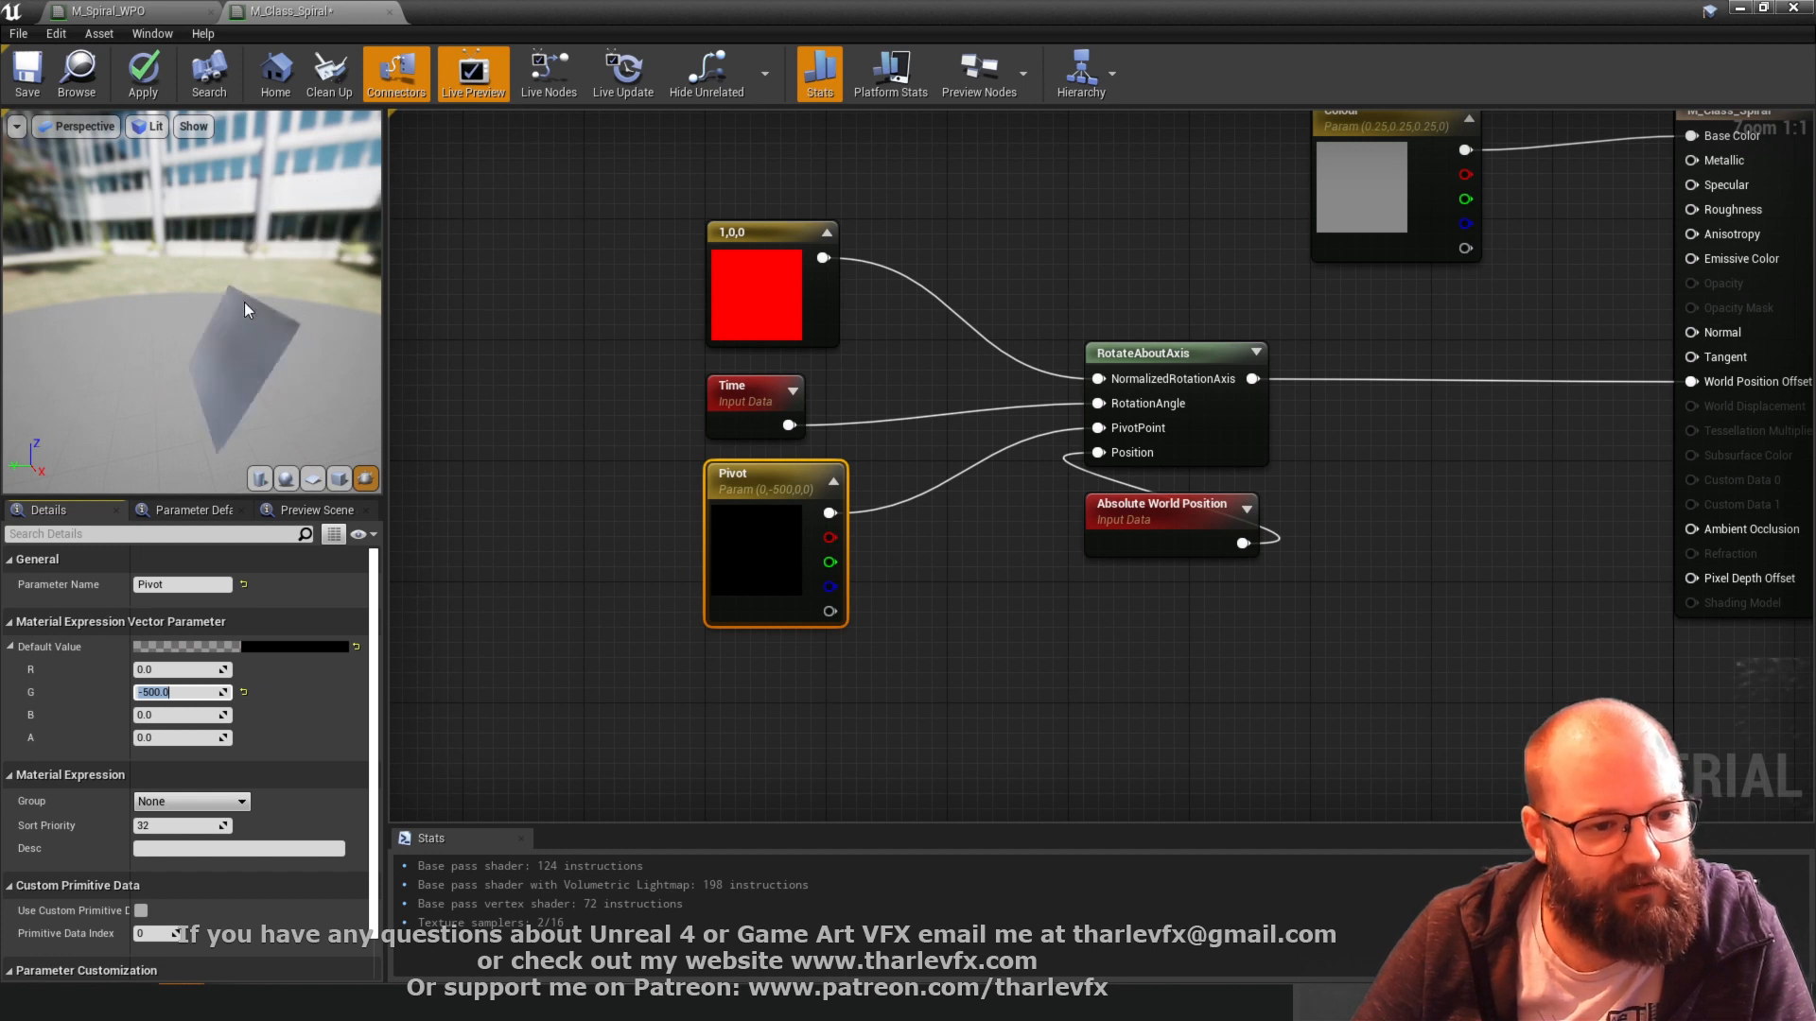
left_click_drag(244, 302, 244, 360)
left_click(569, 422)
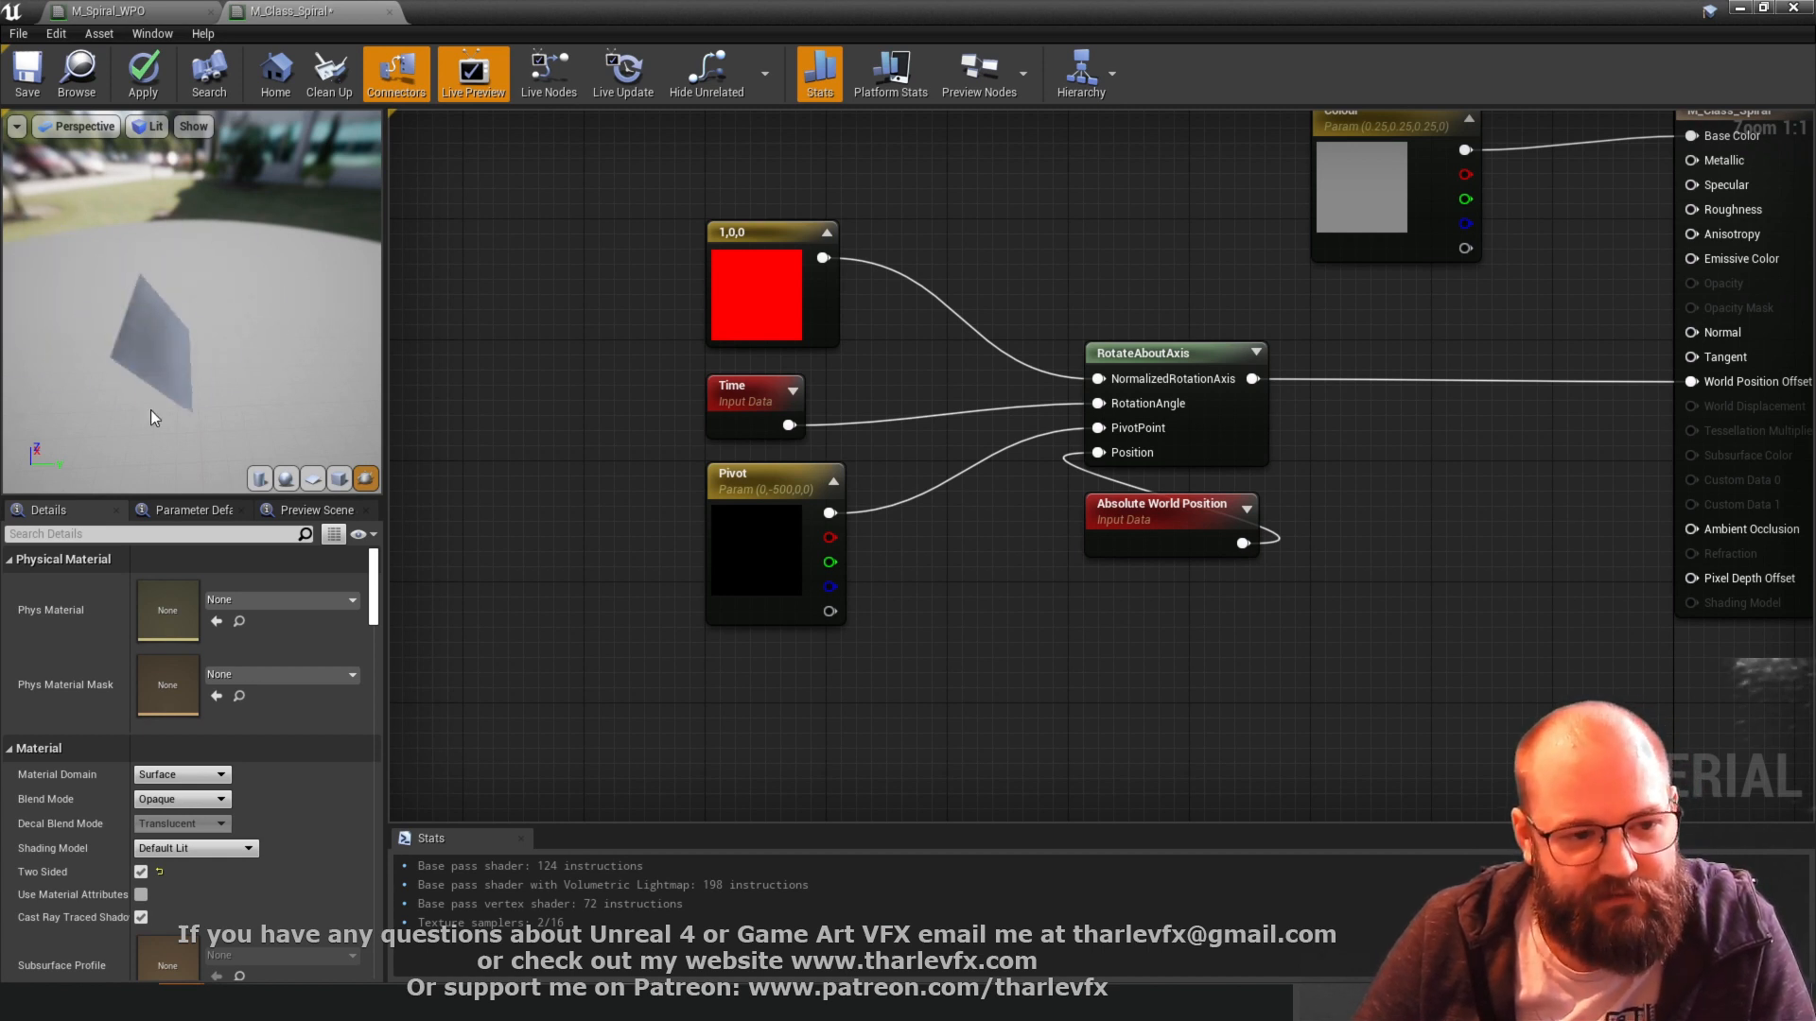
left_click_drag(236, 338, 236, 283)
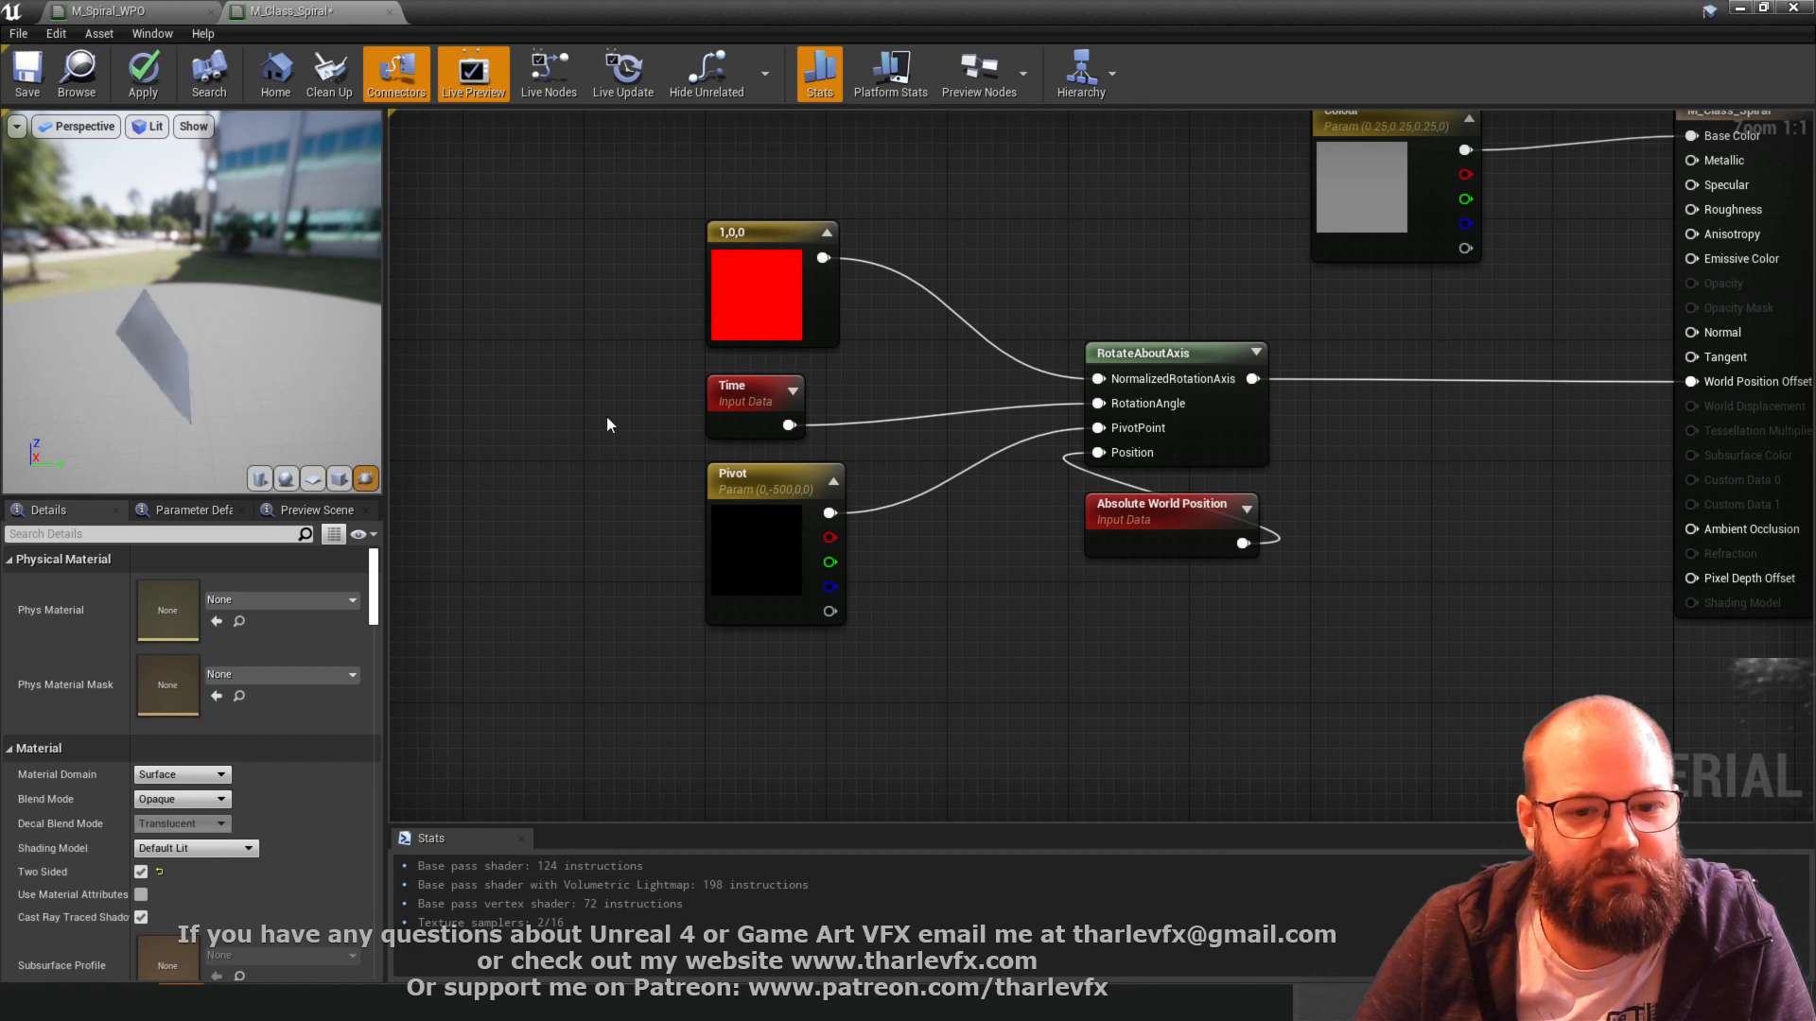
- Move the Pivot parameter lower in the graph and delete the Time node feeding RotationAngle
right_click_drag(596, 531, 666, 536)
left_click_drag(822, 529, 823, 589)
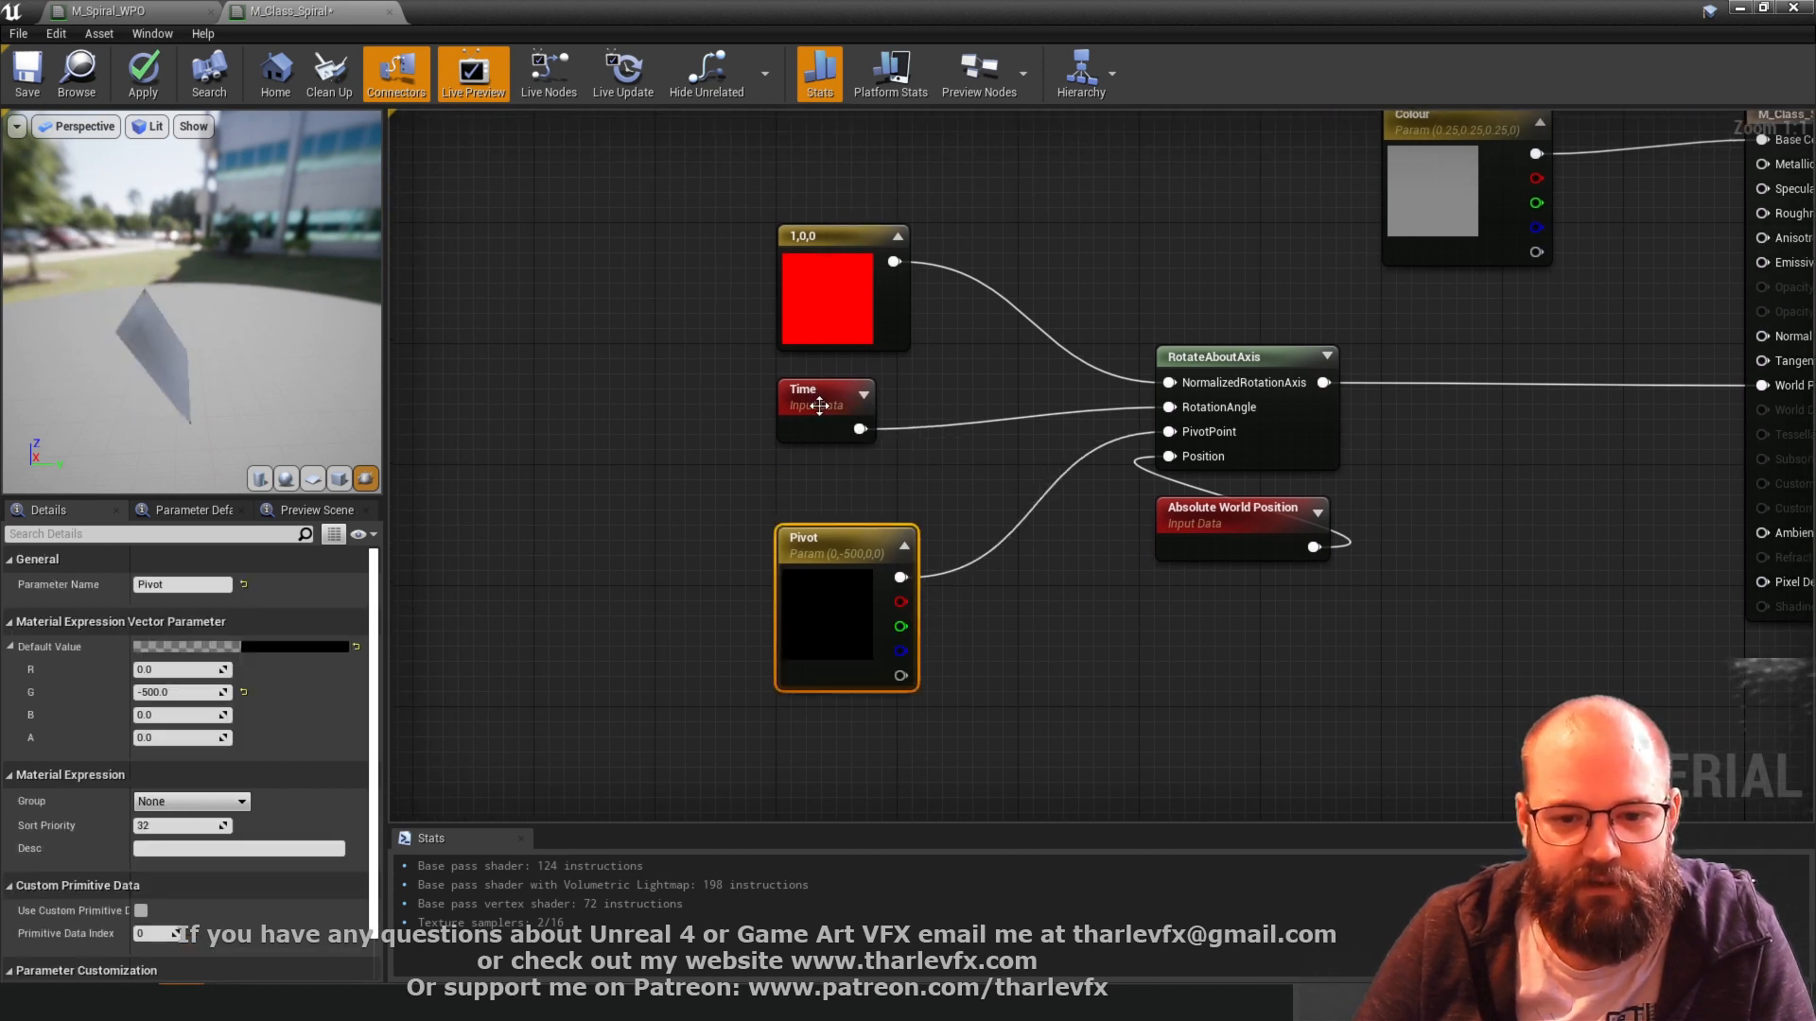
left_click_drag(812, 402, 563, 473)
key("Delete")
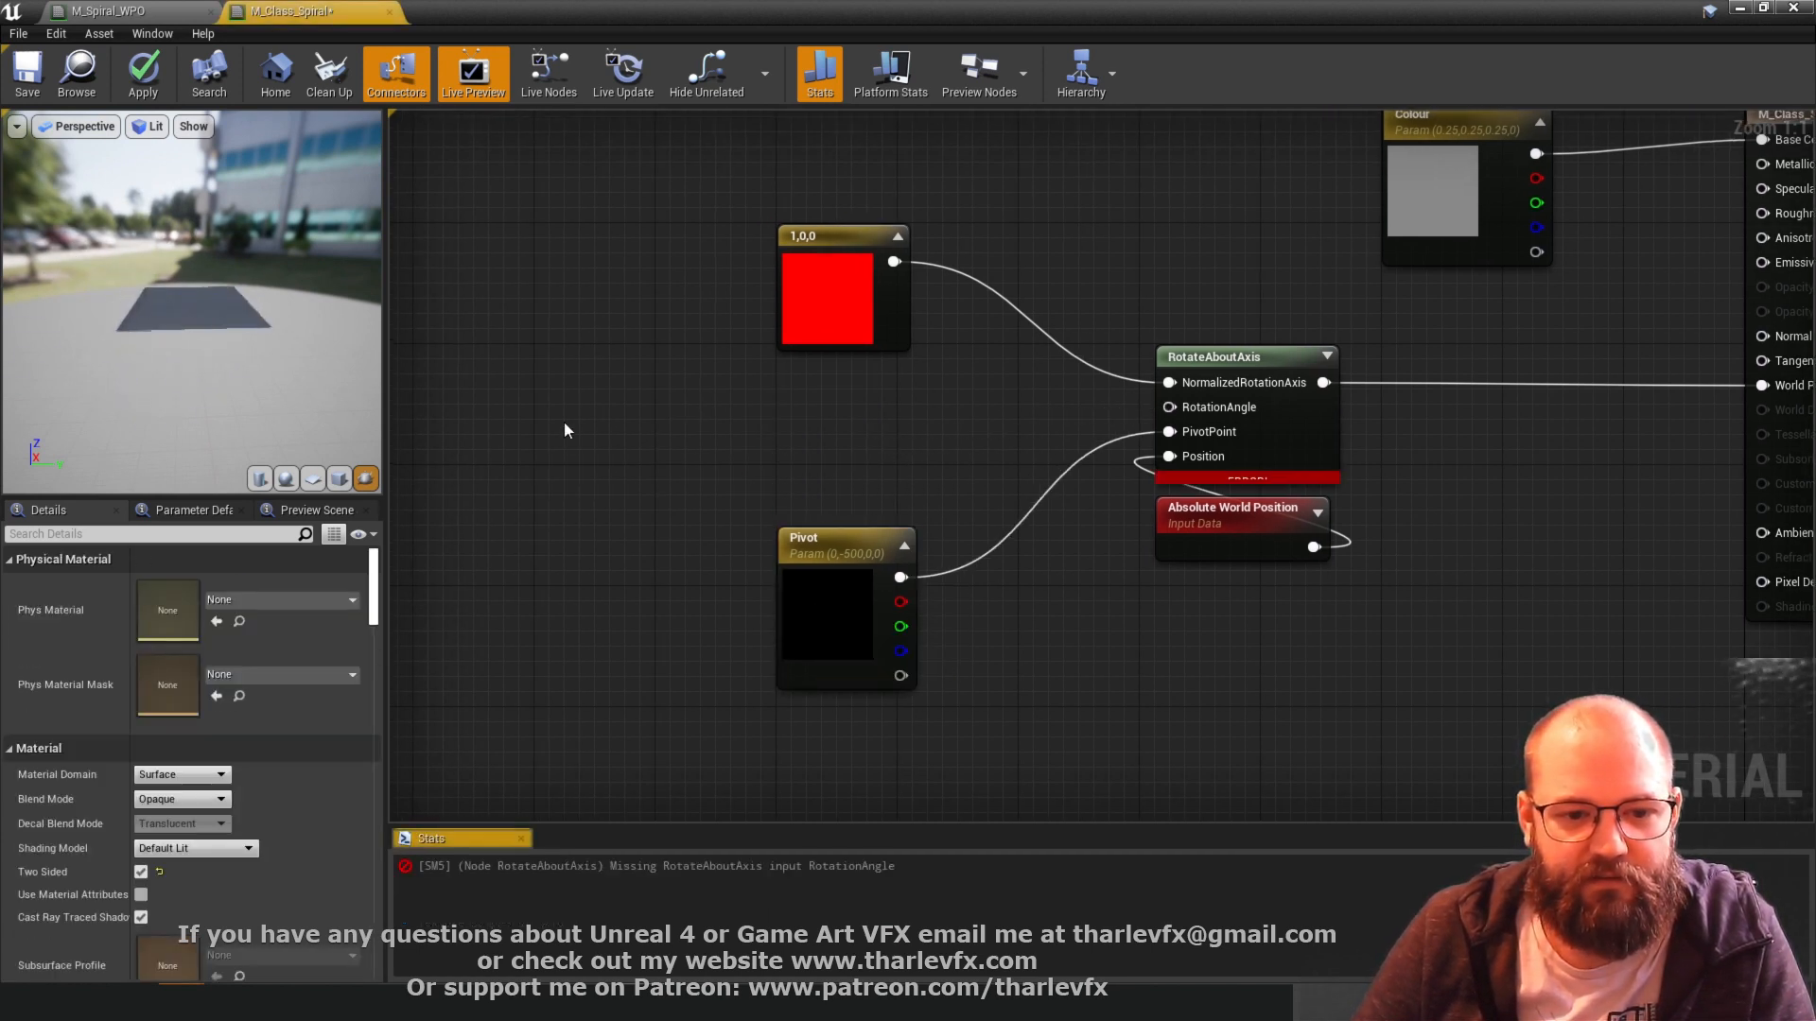
- Add a TexCoord node in place of Time and connect a component mask that passes only its G channel
right_click(490, 398)
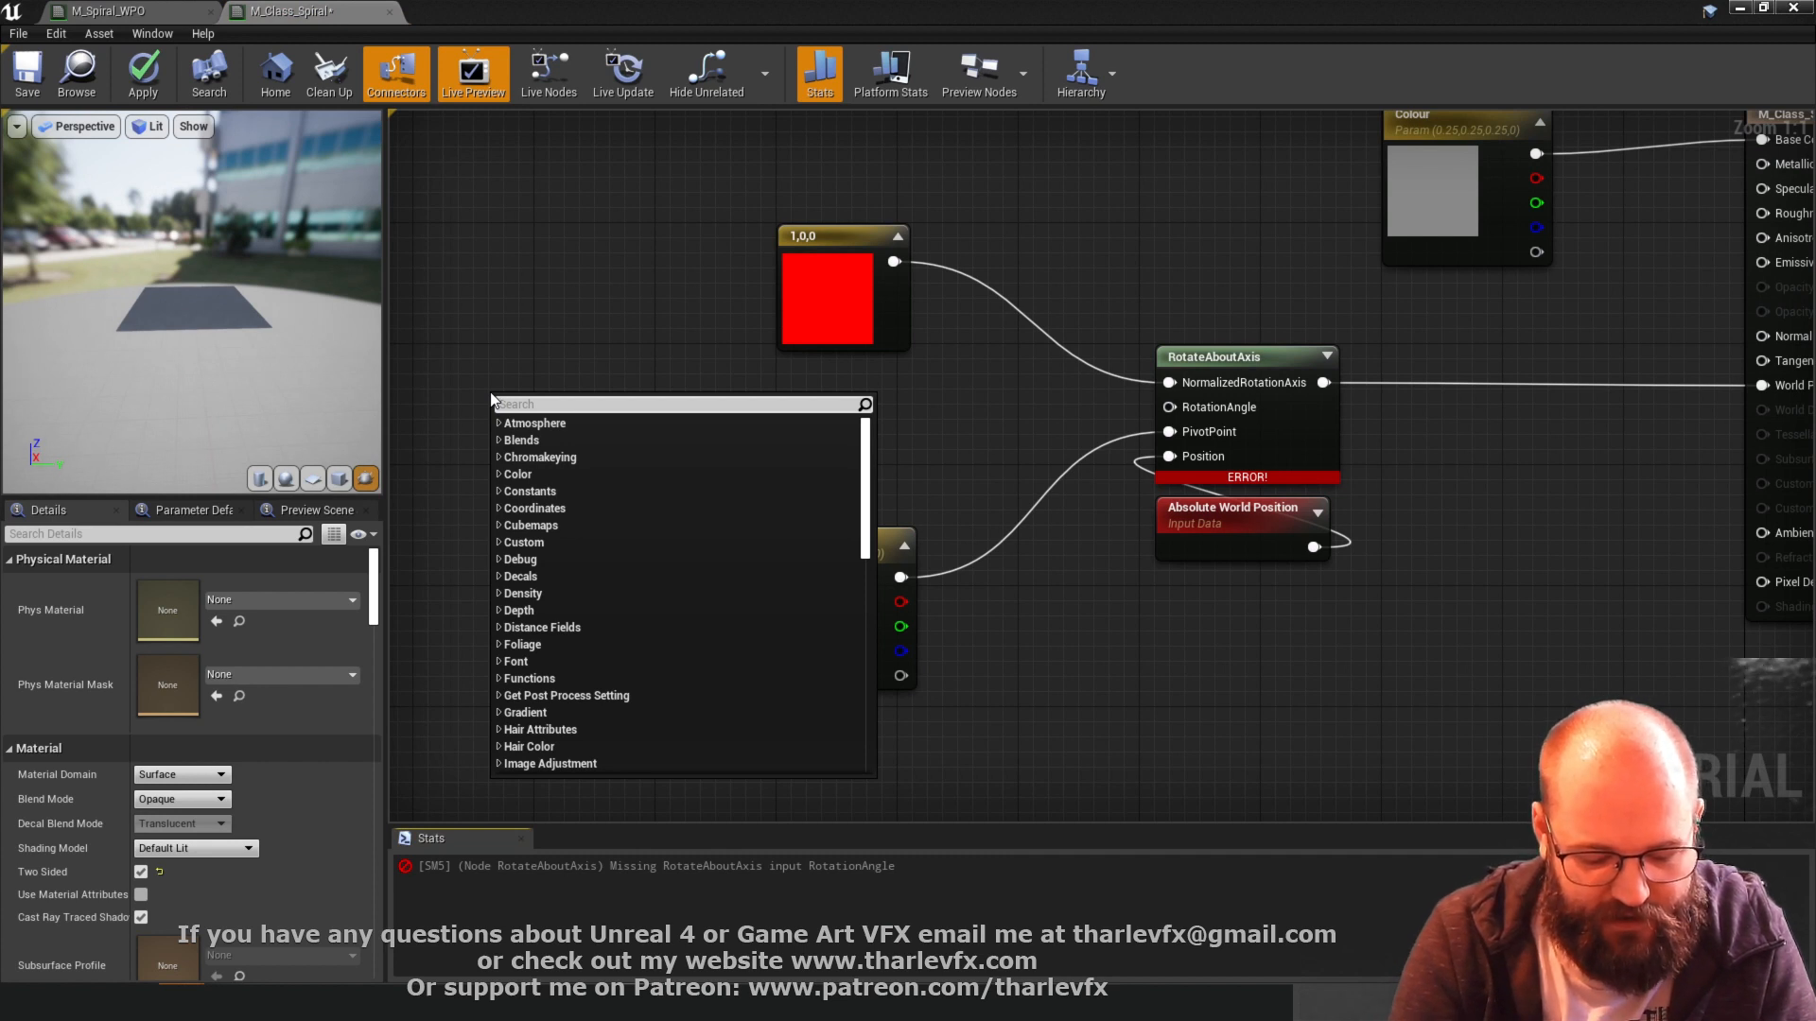
left_click(458, 382)
key("u")
left_click(459, 371)
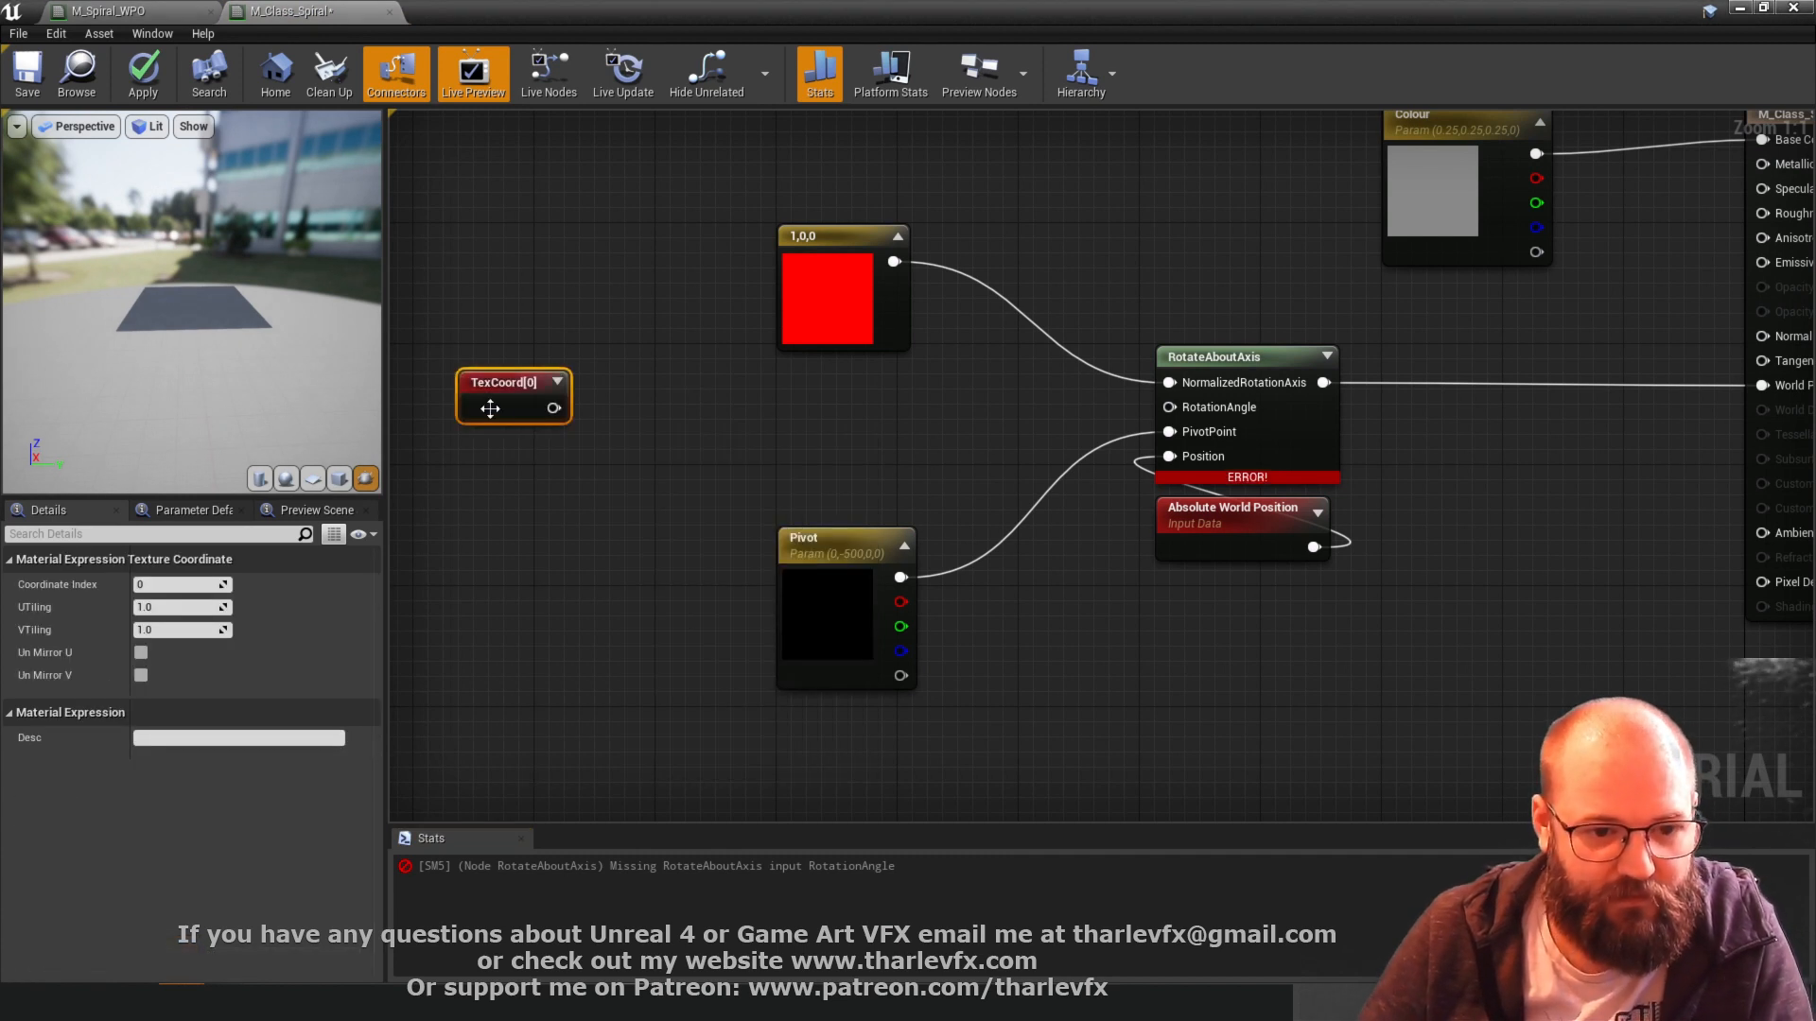
left_click_drag(491, 409, 592, 406)
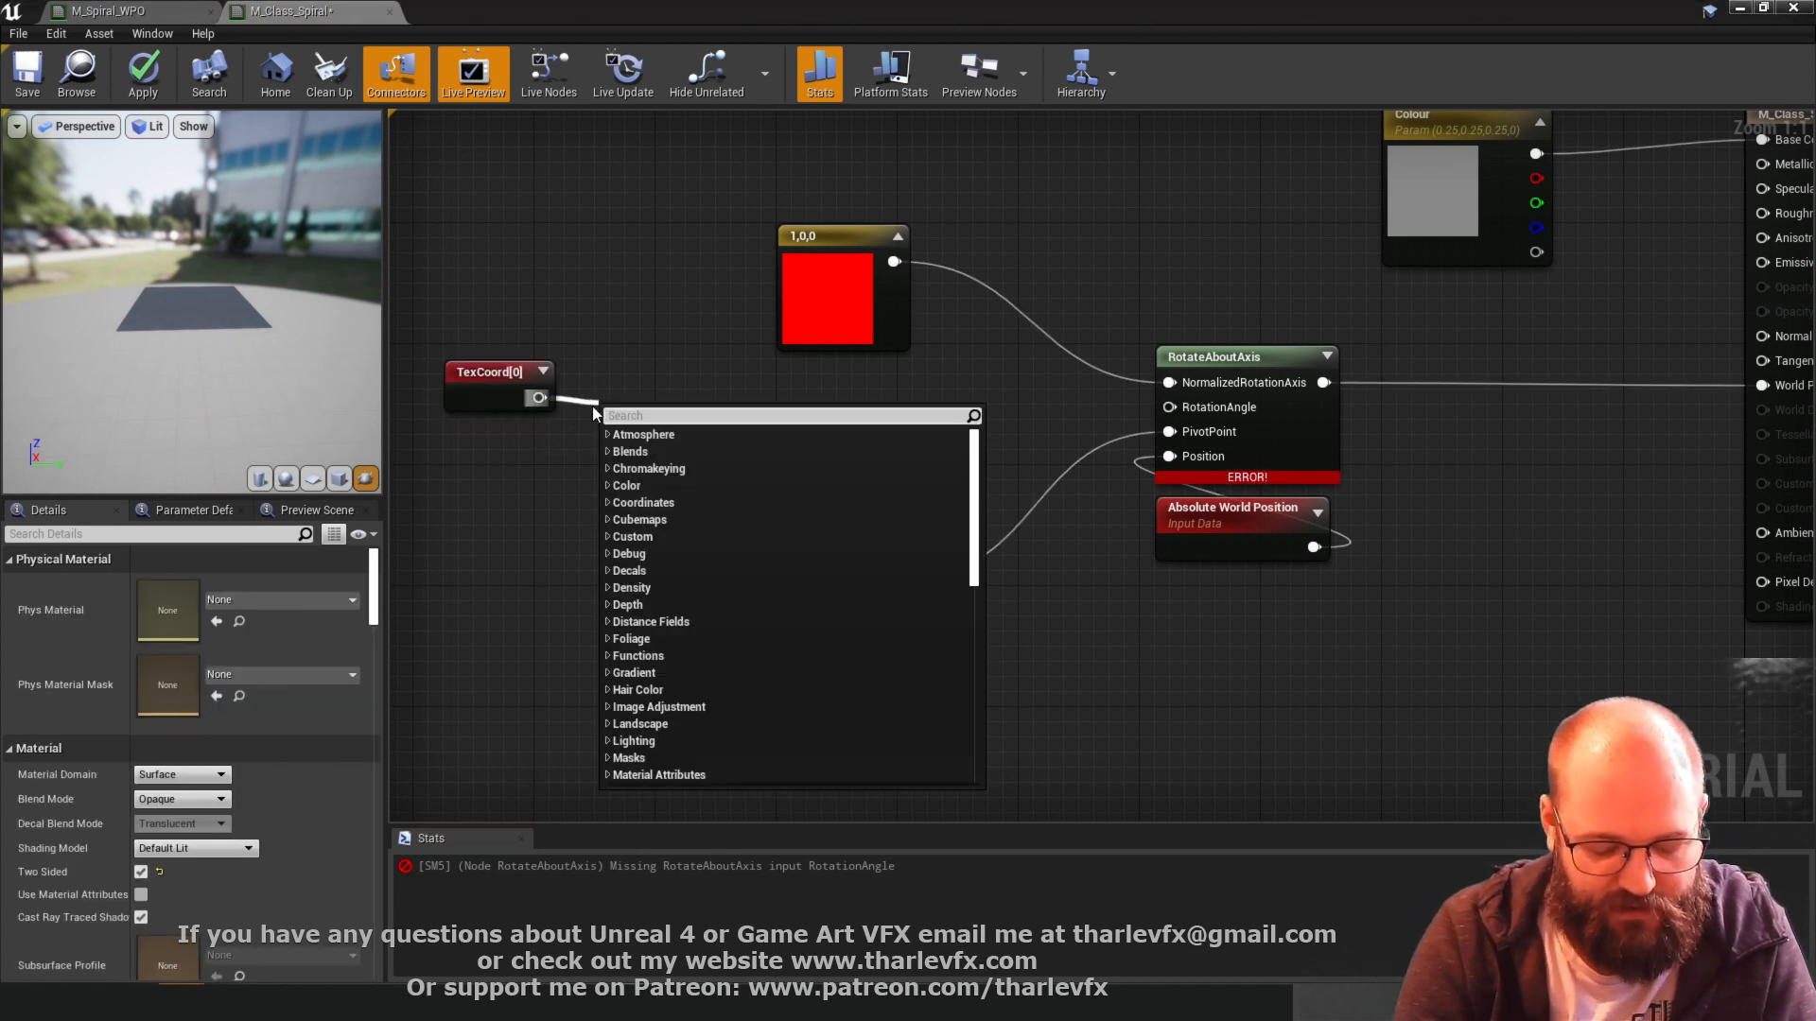
type("mask")
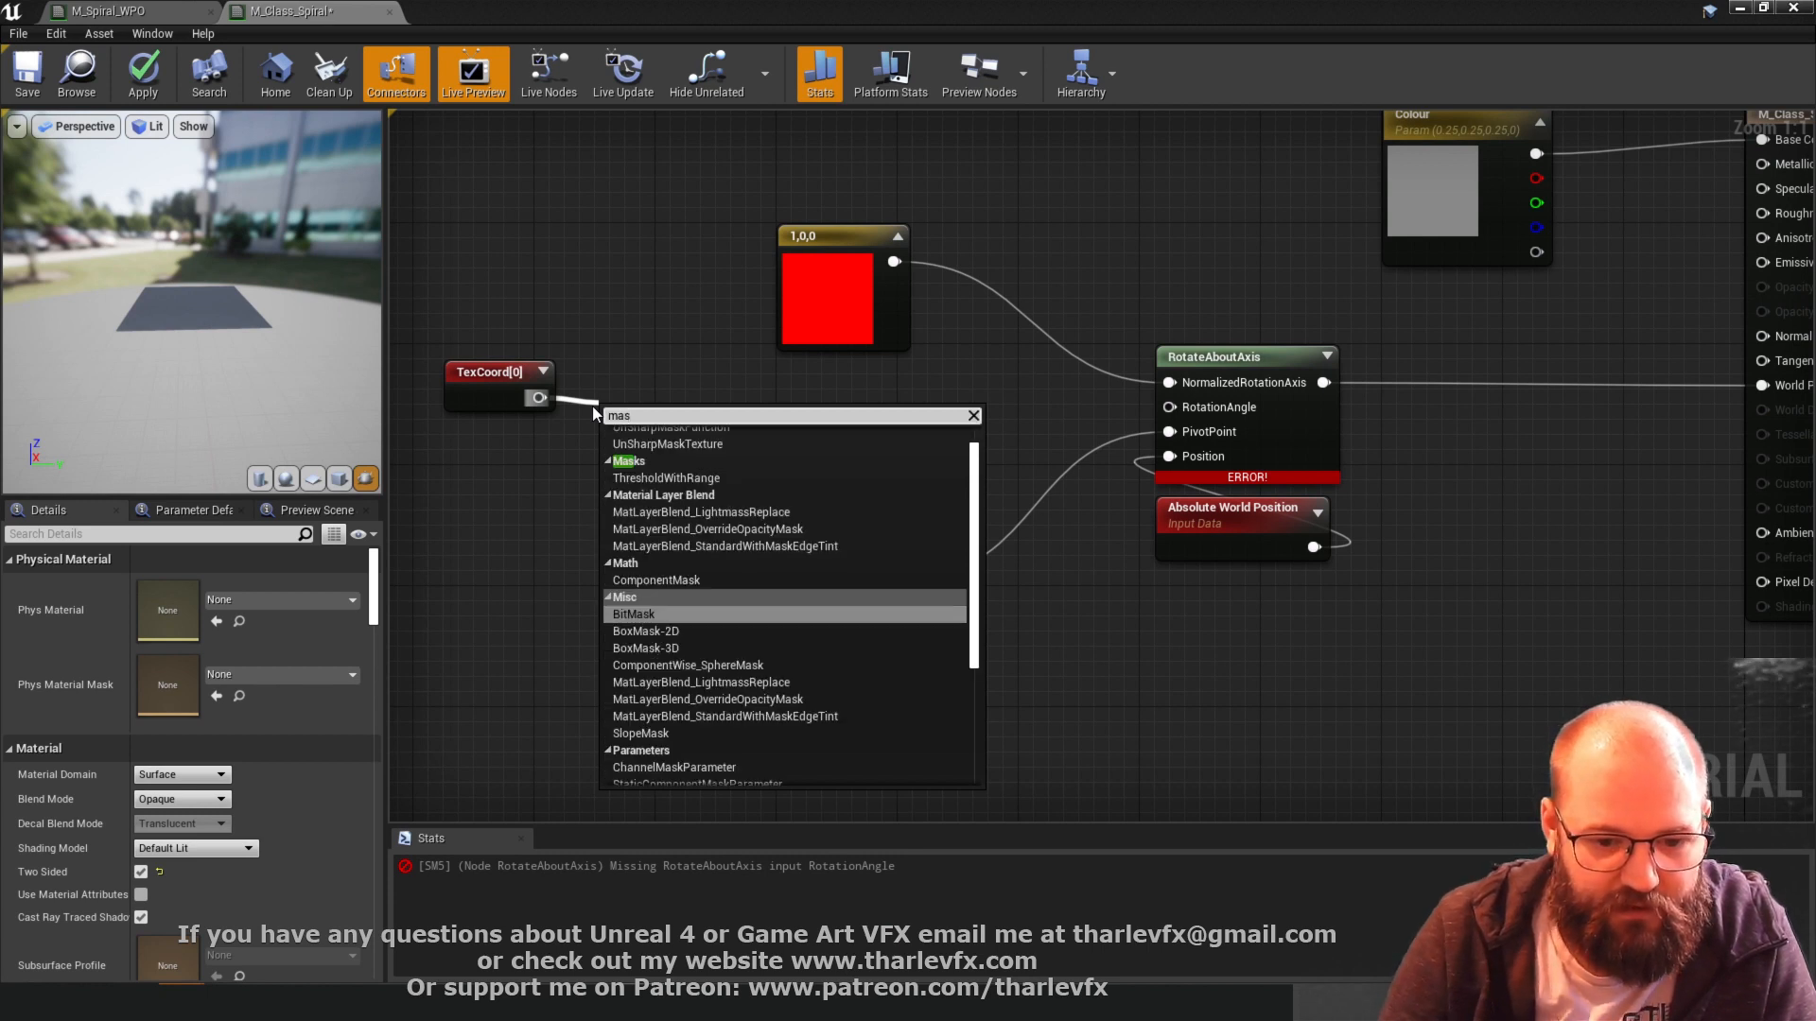
key("Return")
left_click(140, 585)
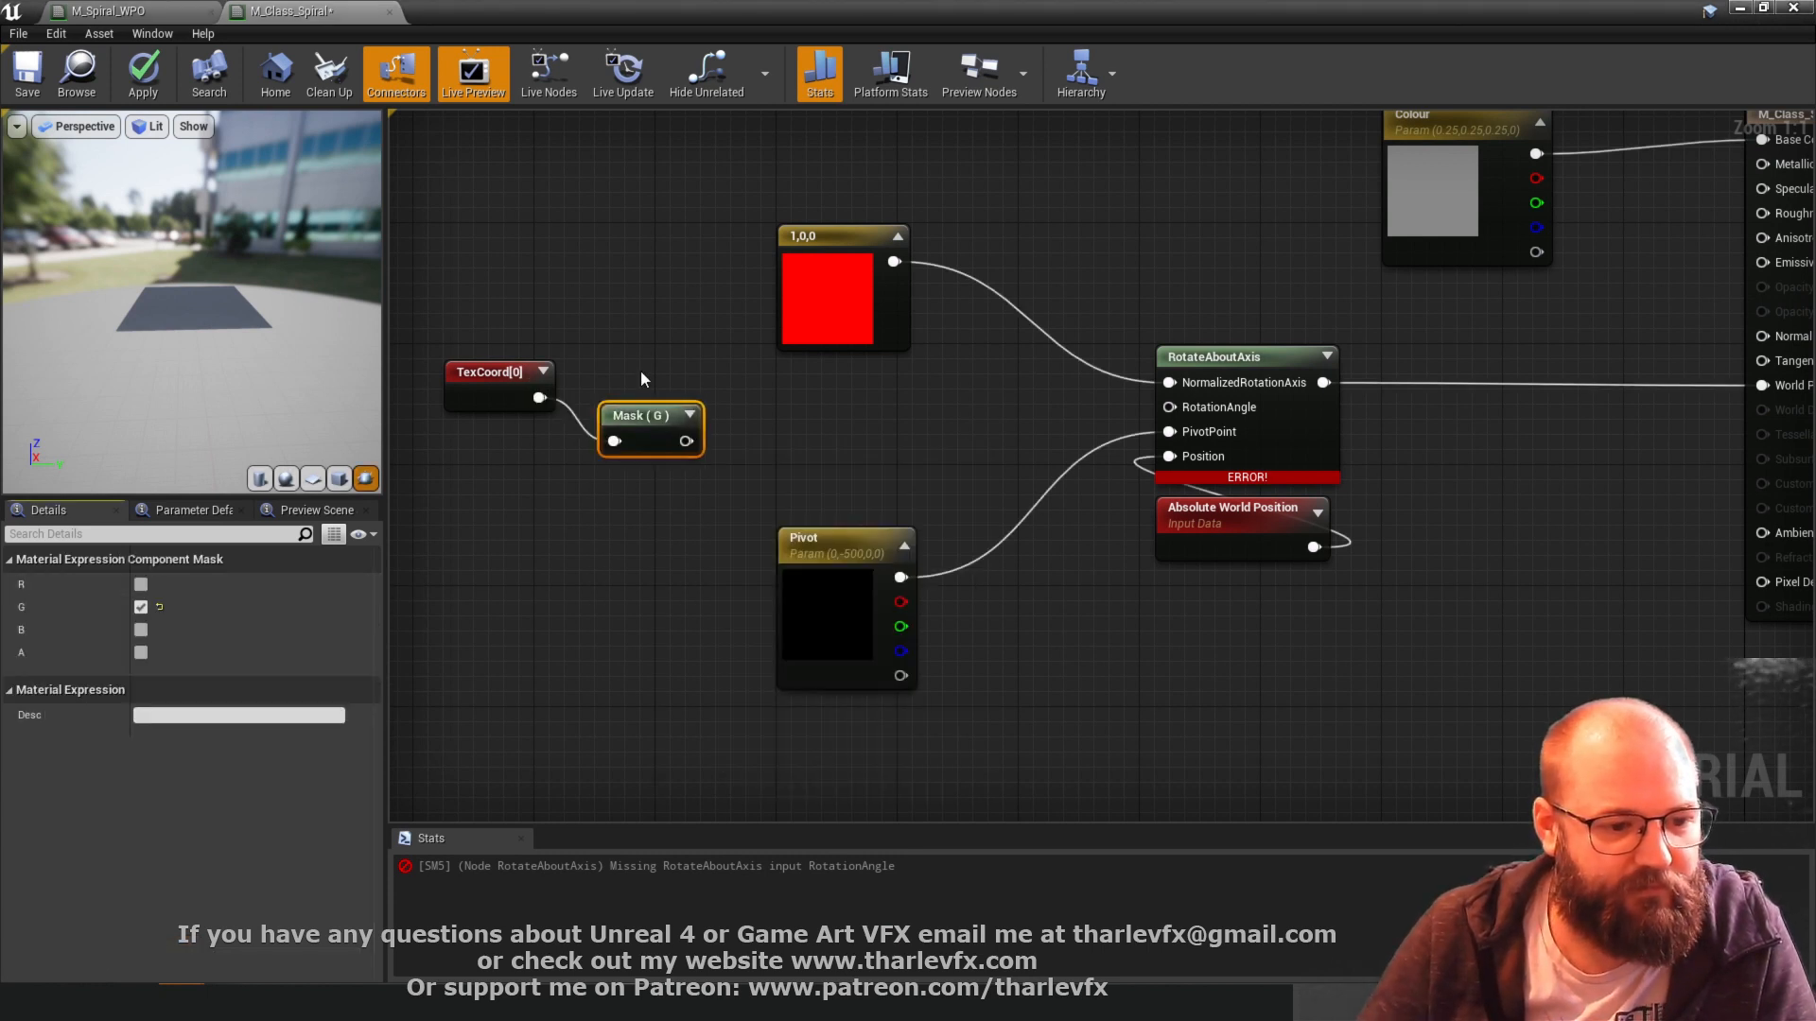
- Line up the TexCoord and Mask nodes, connect the mask to RotationAngle and check the curled plane in the preview
left_click_drag(636, 420, 502, 426)
left_click(497, 396, "ctrl")
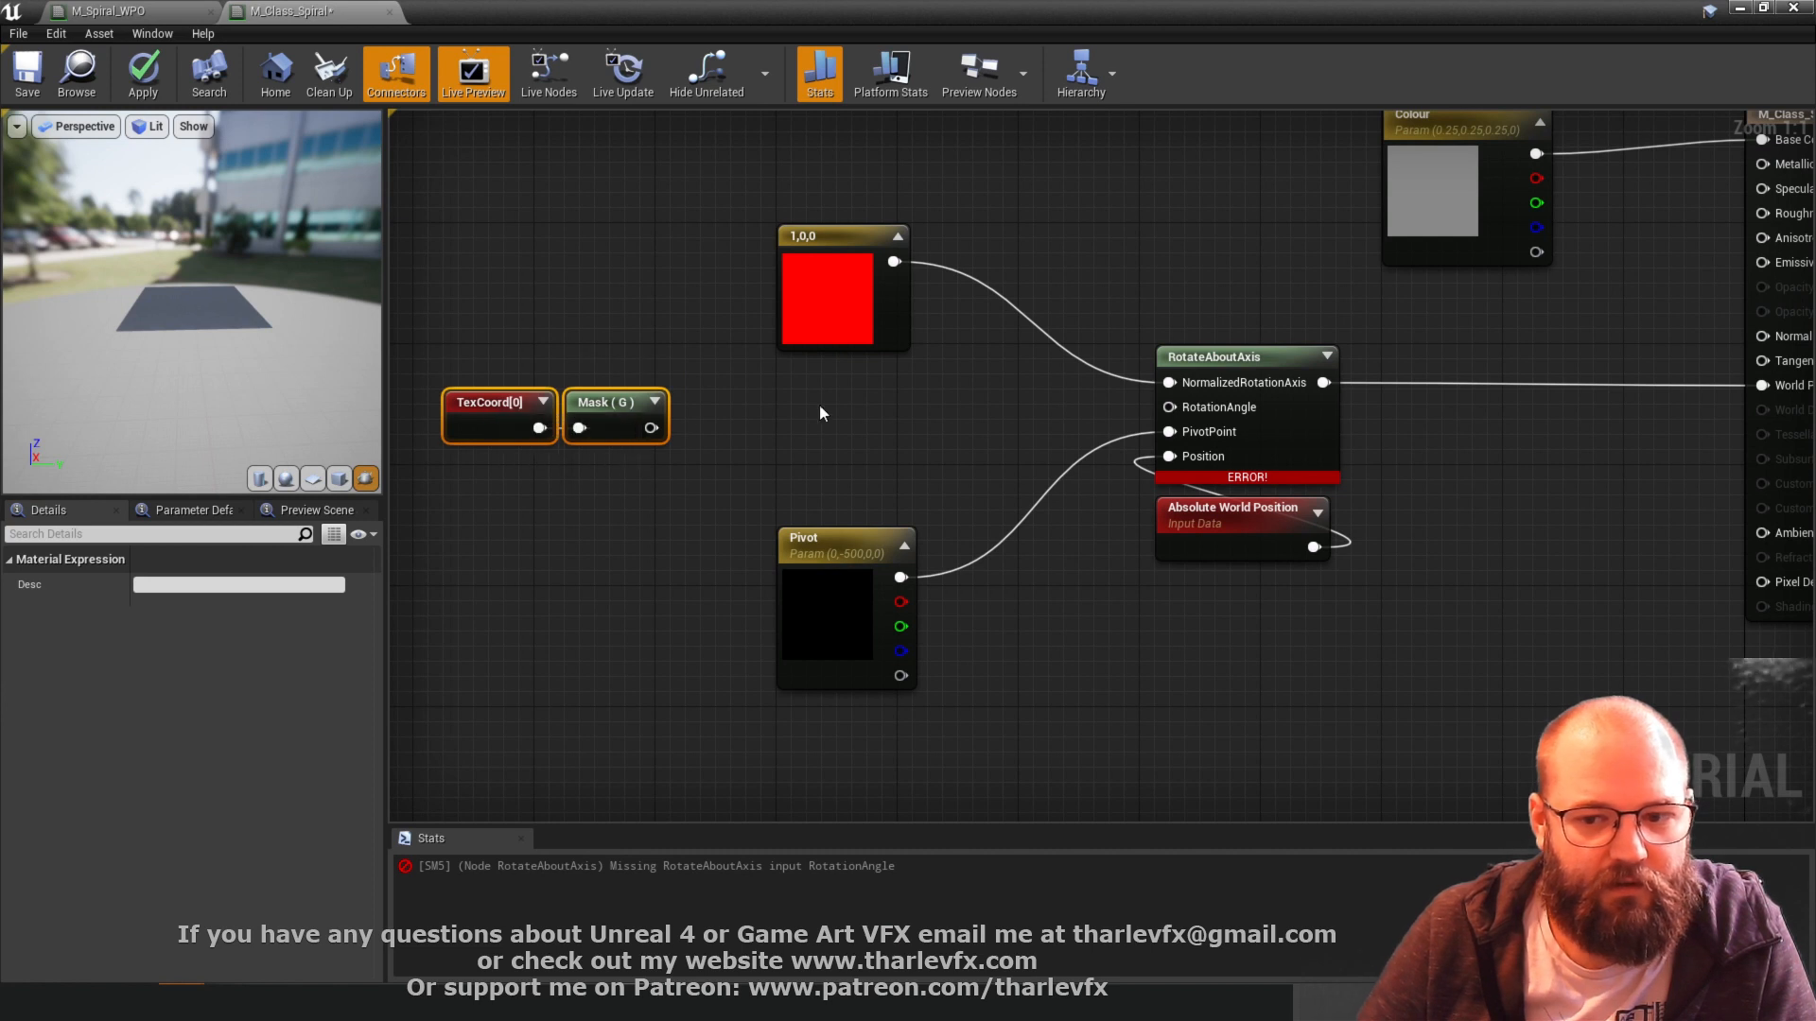
left_click(819, 405)
left_click_drag(649, 428, 1172, 408)
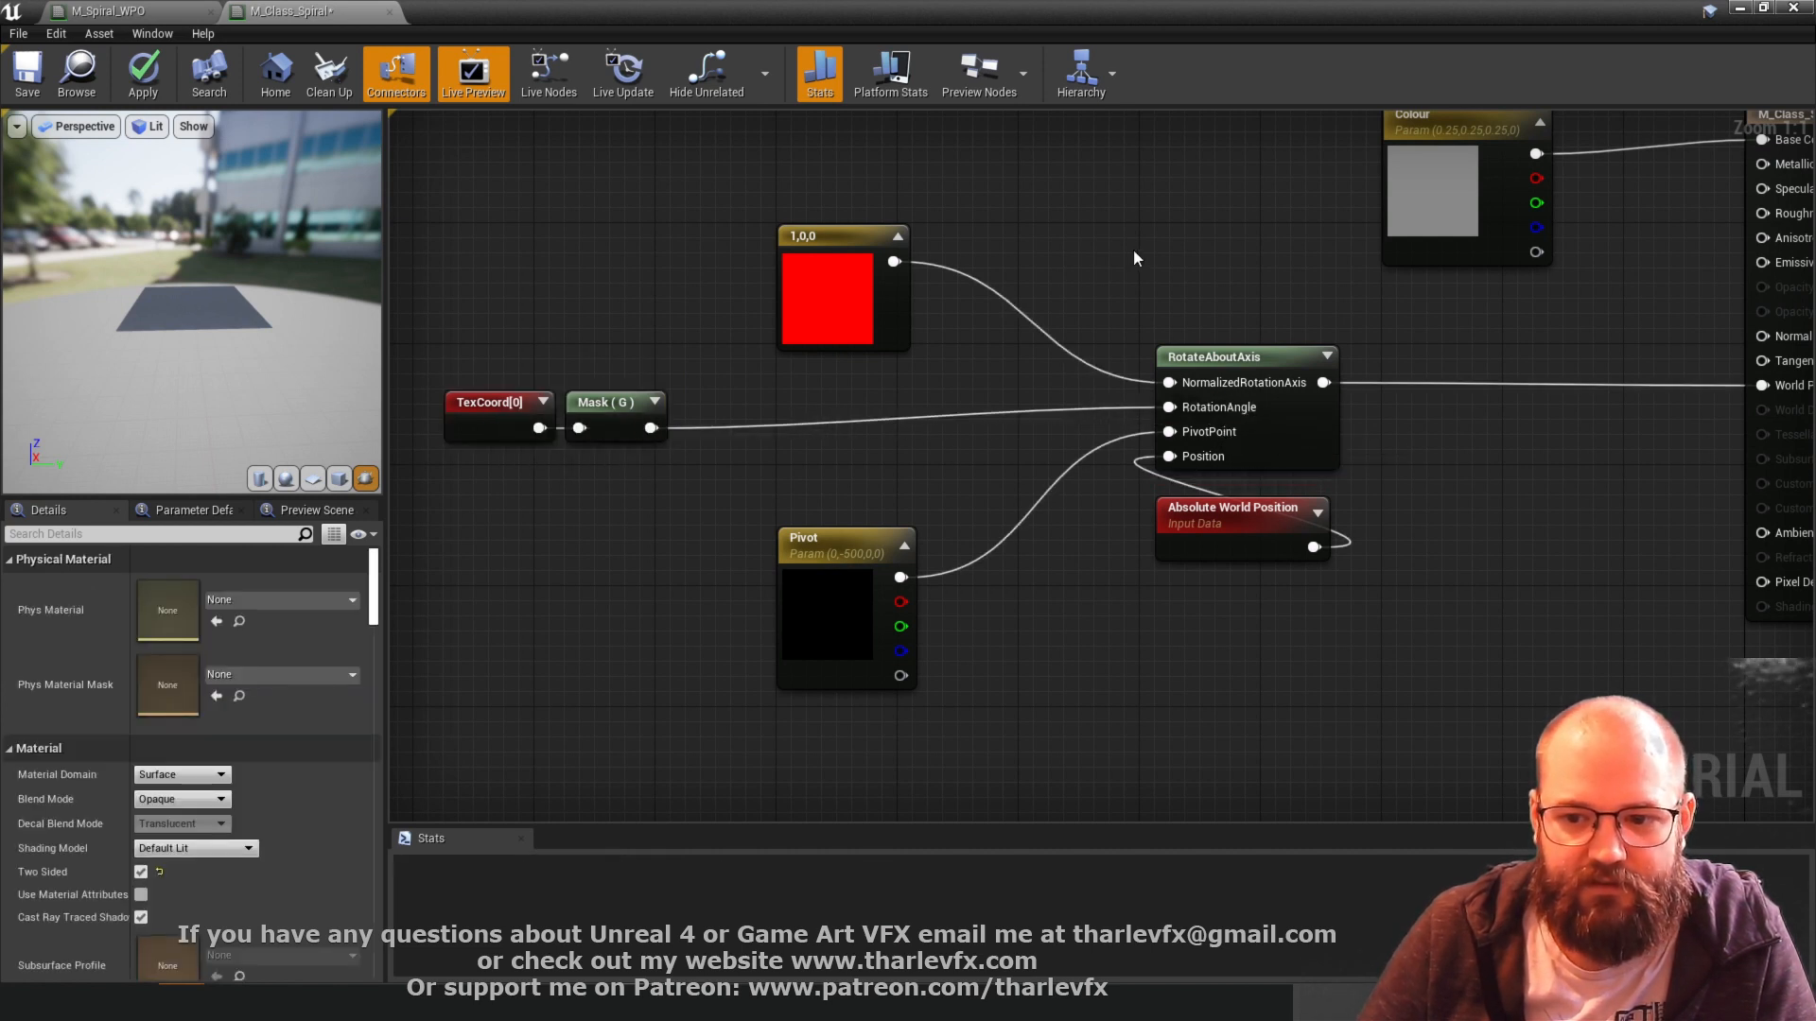
left_click_drag(637, 500, 487, 405)
left_click(576, 292)
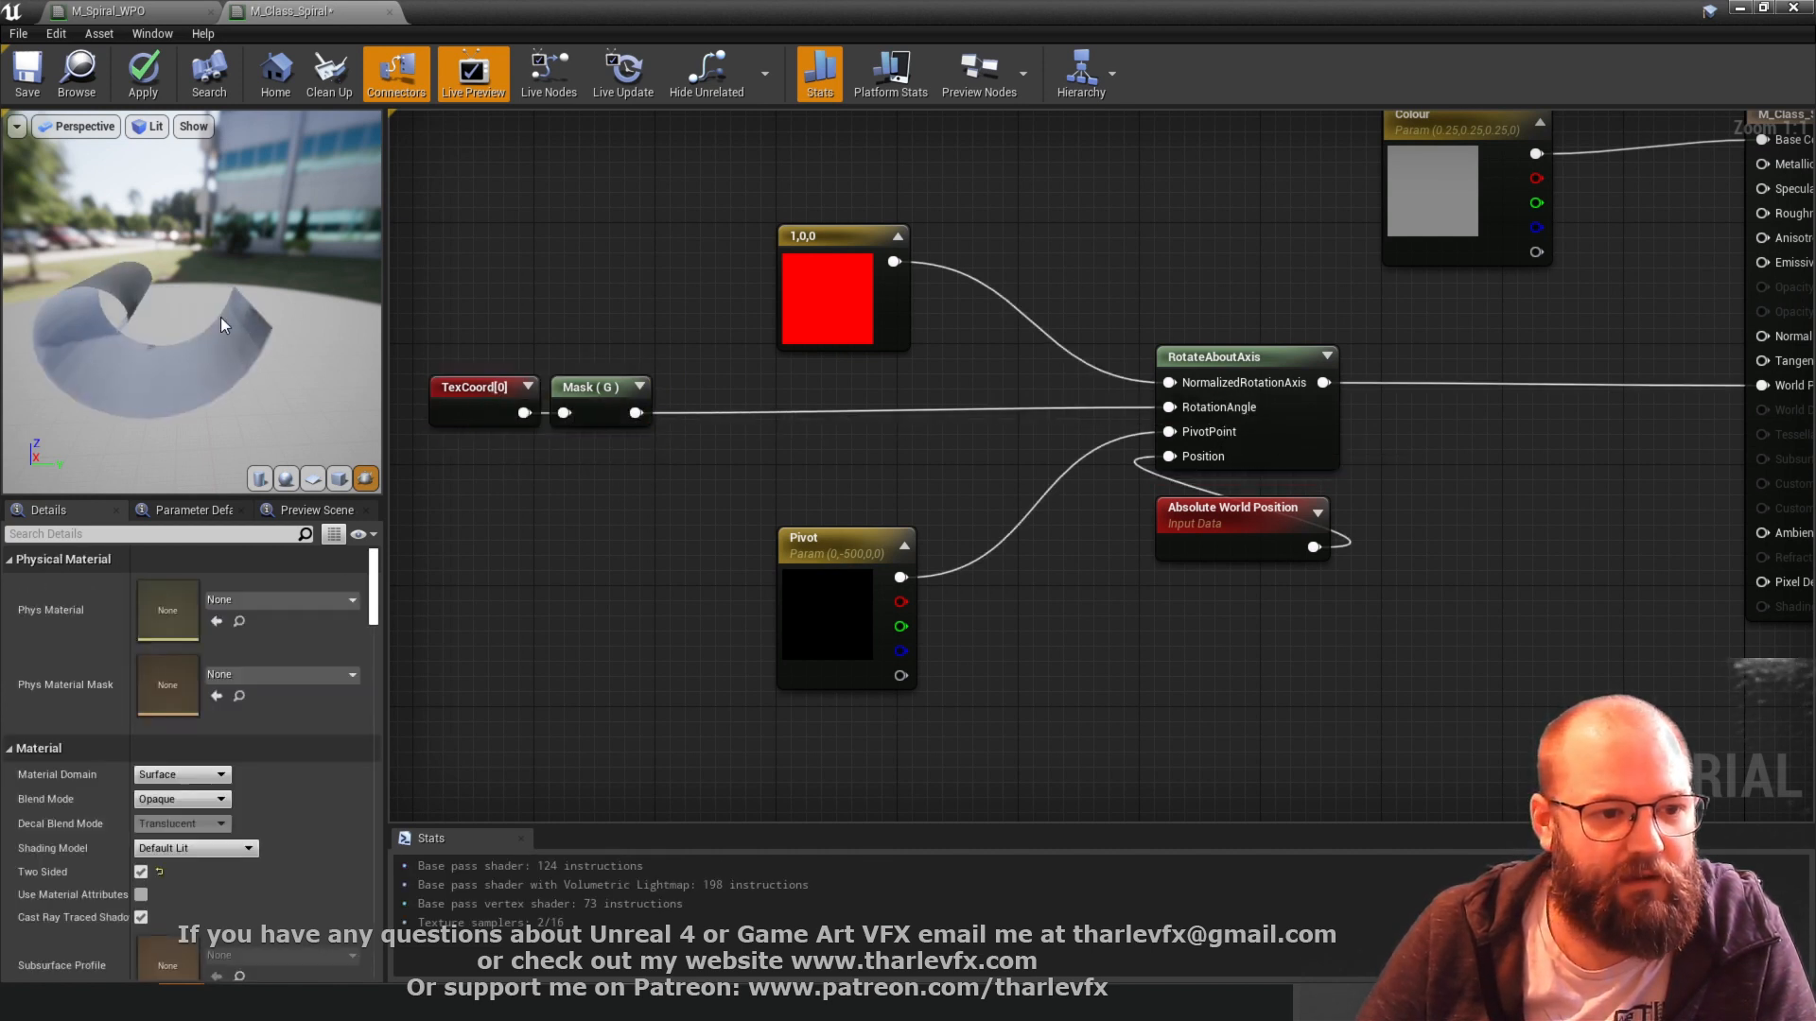
left_click_drag(220, 316, 128, 314)
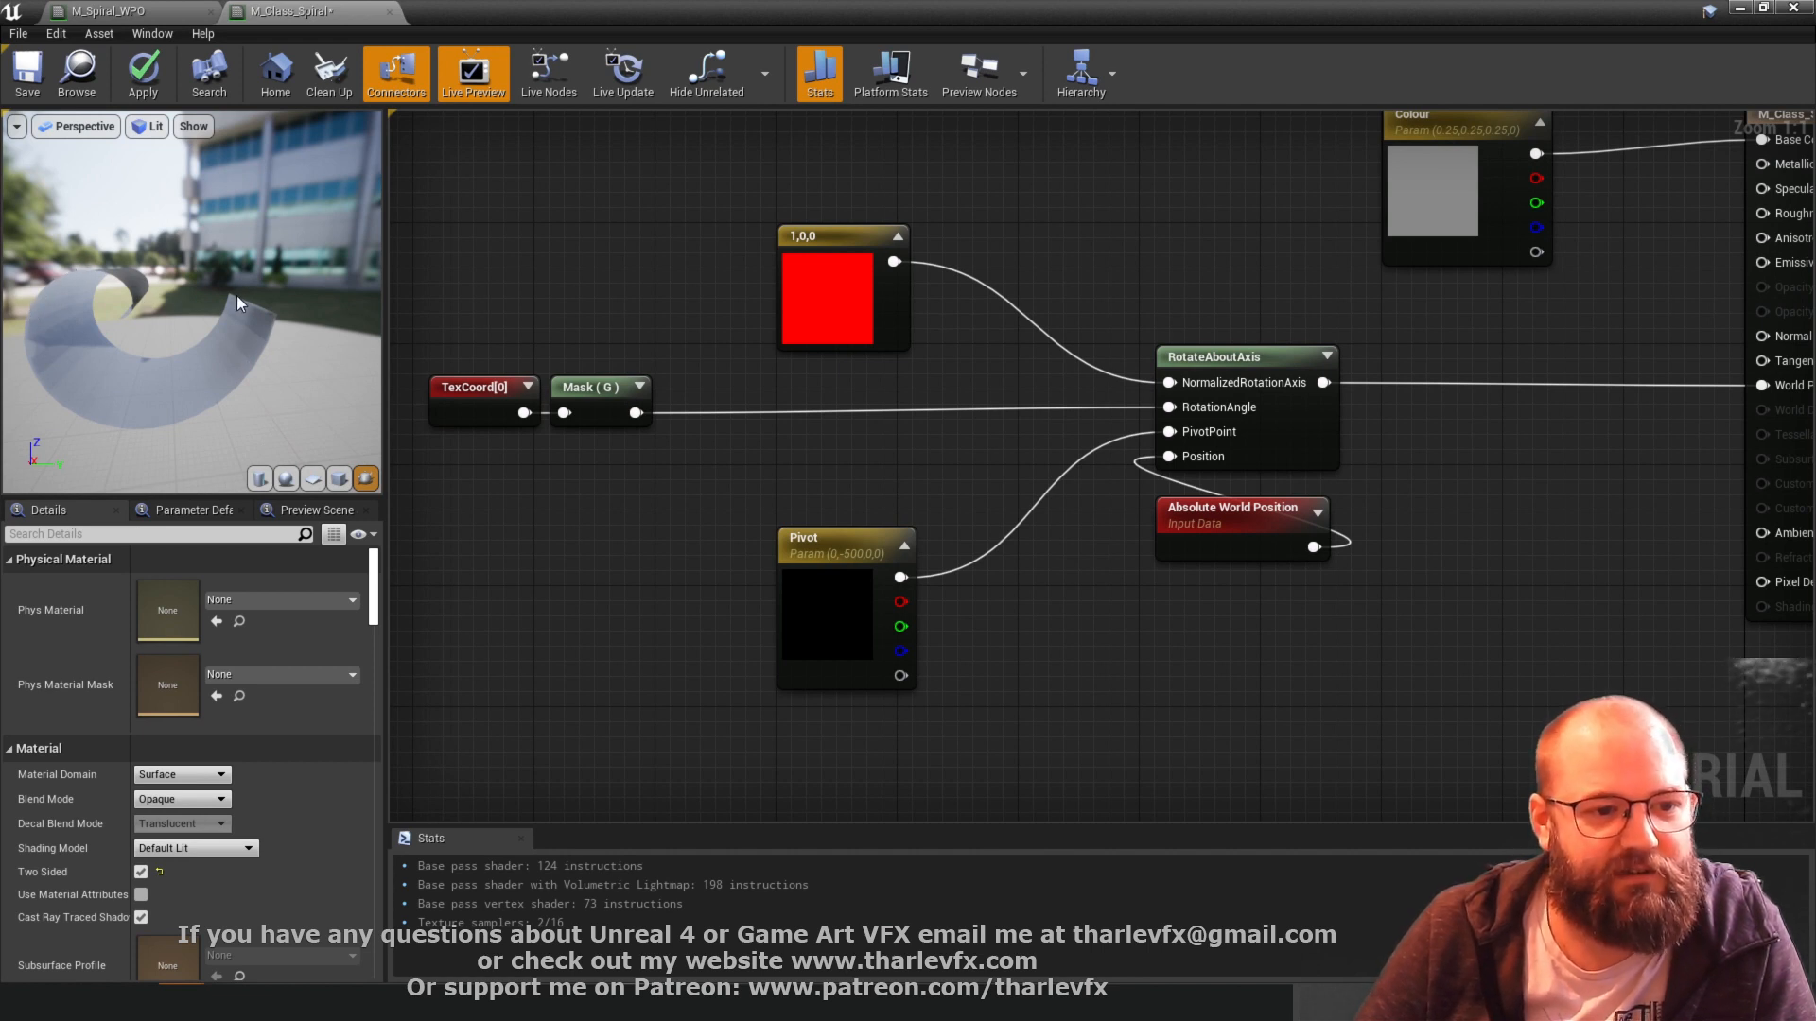
mouse_move(236, 295)
left_mouse_down()
mouse_move(114, 301)
mouse_move(227, 270)
mouse_move(199, 307)
mouse_move(212, 319)
left_mouse_up()
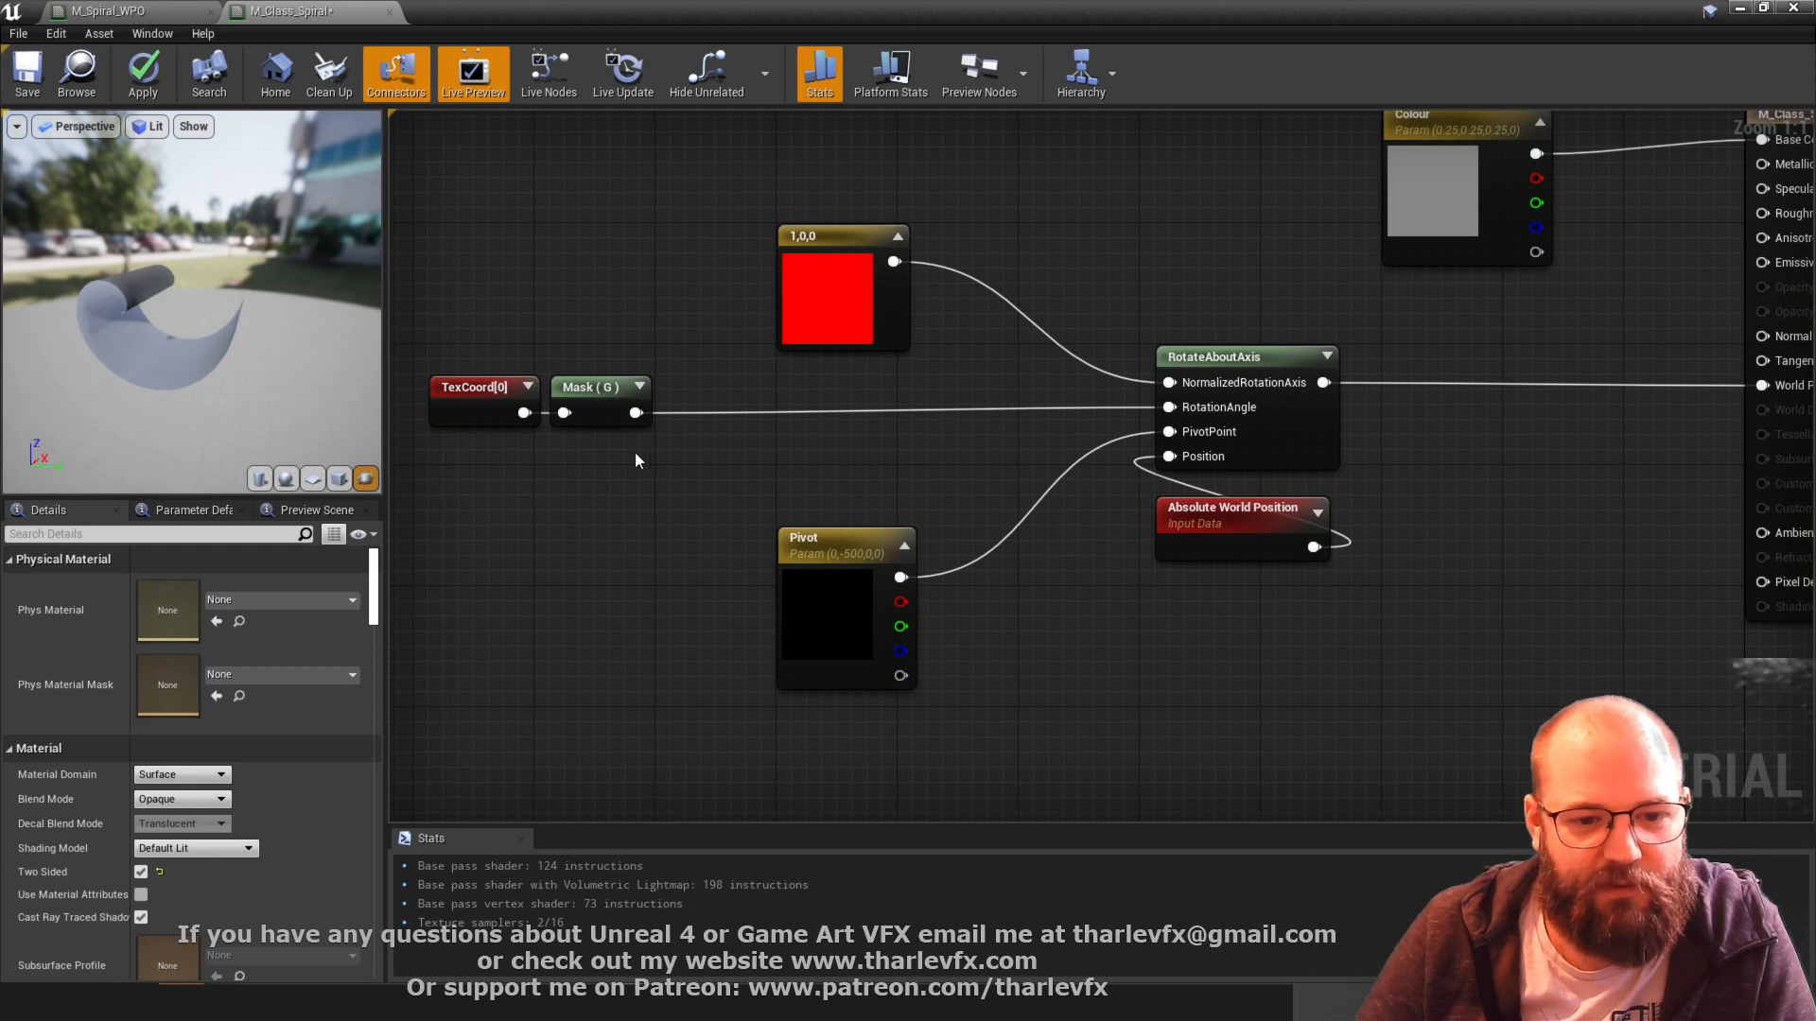
- Insert a Multiply node between the G mask and RotateAboutAxis's RotationAngle input, with the mask feeding A
left_click(605, 402)
left_click(514, 298)
right_click_drag(603, 475, 642, 441)
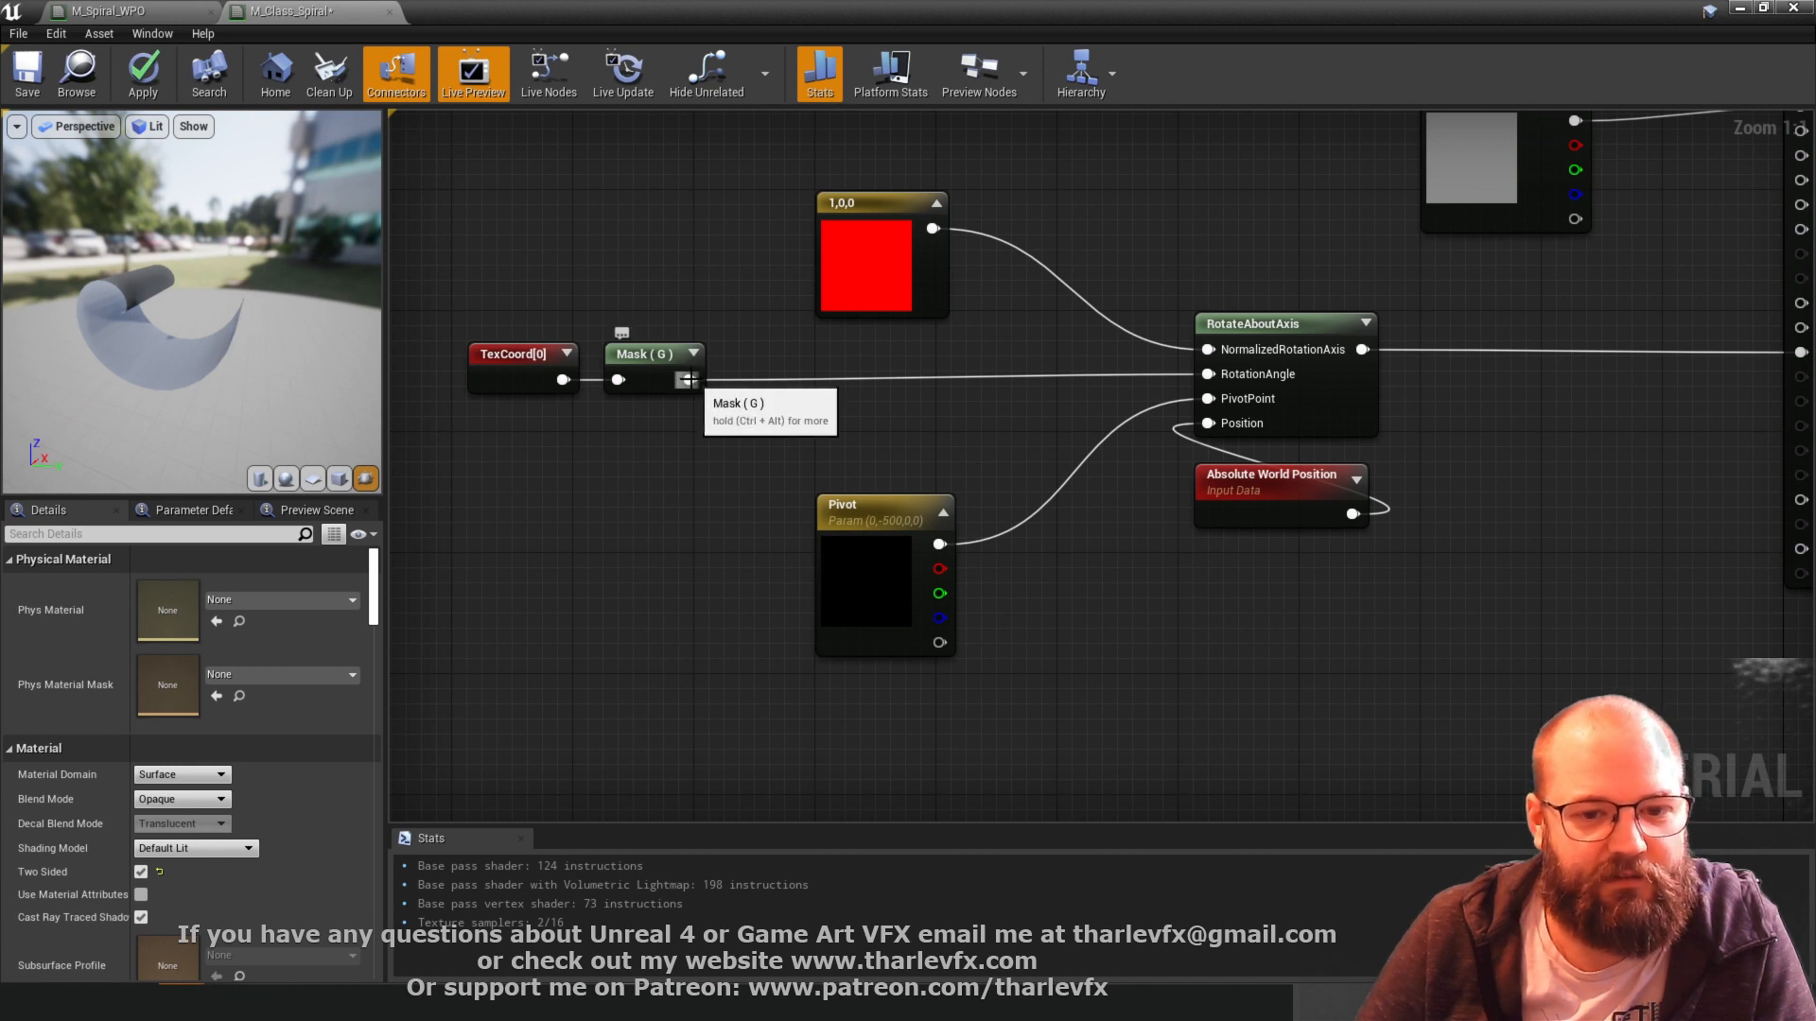
left_click_drag(690, 379, 762, 402)
type("mult")
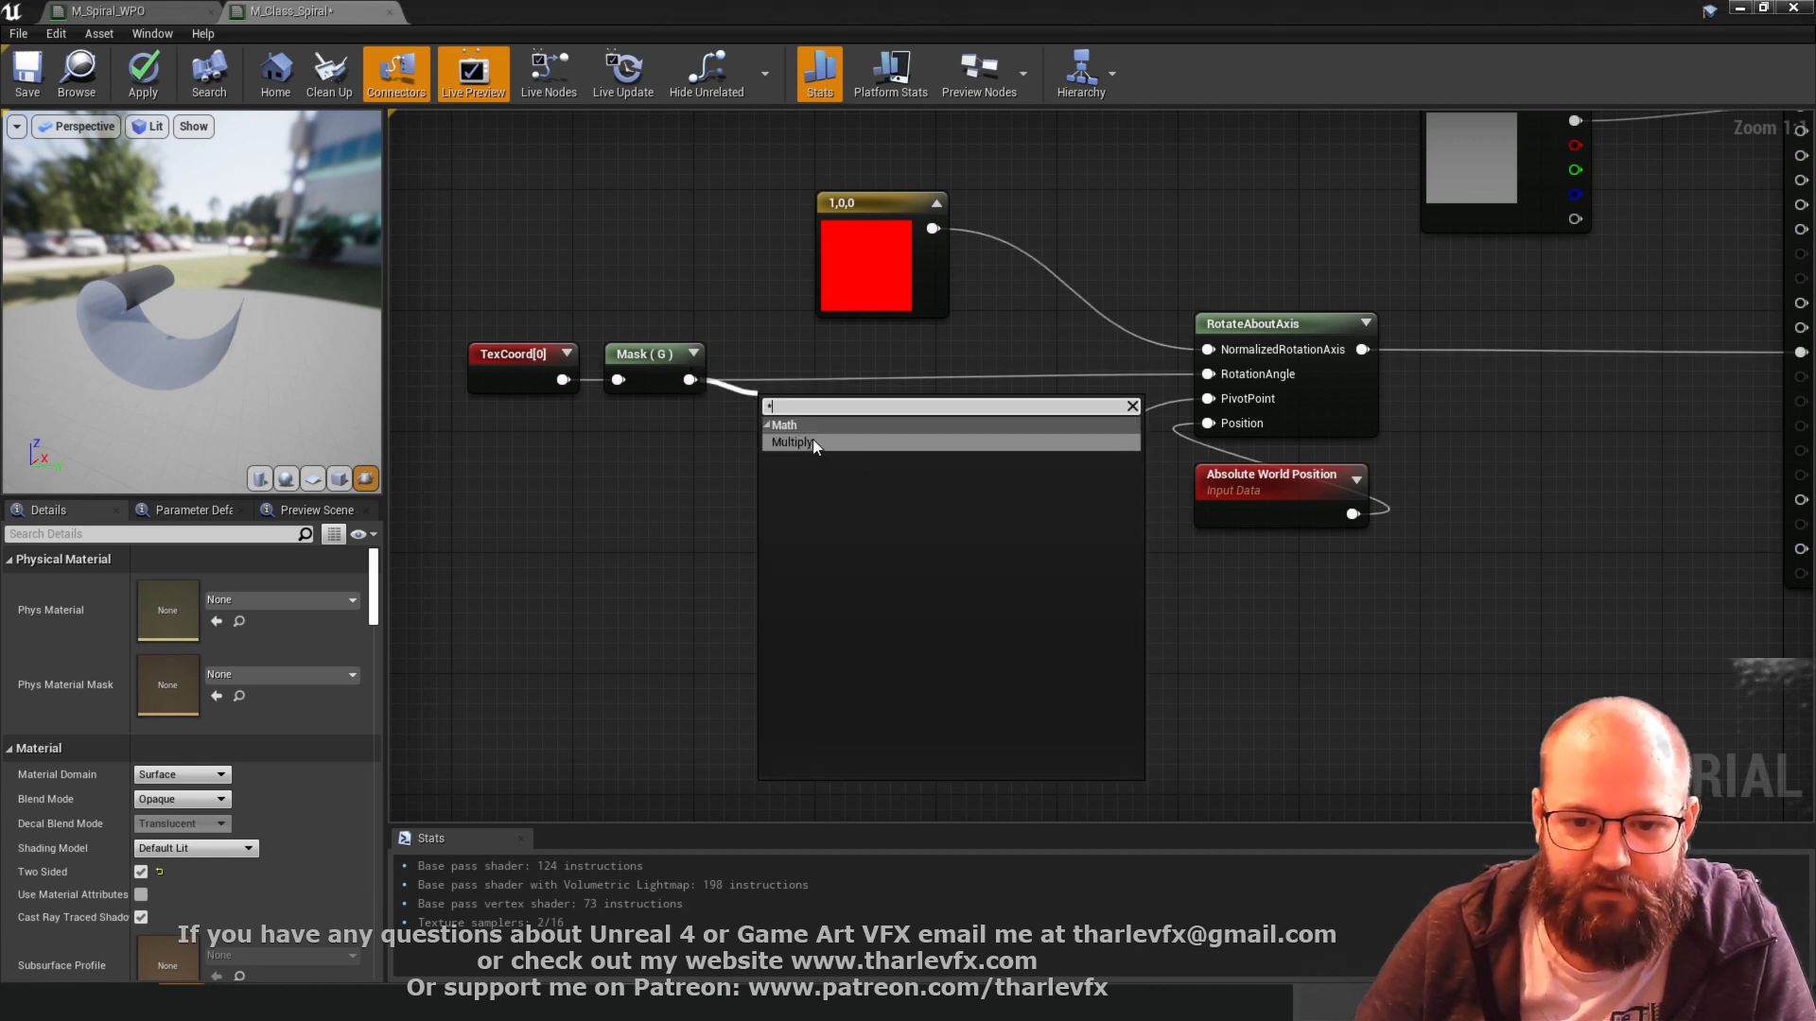
left_click(793, 442)
left_click_drag(850, 431, 1208, 374)
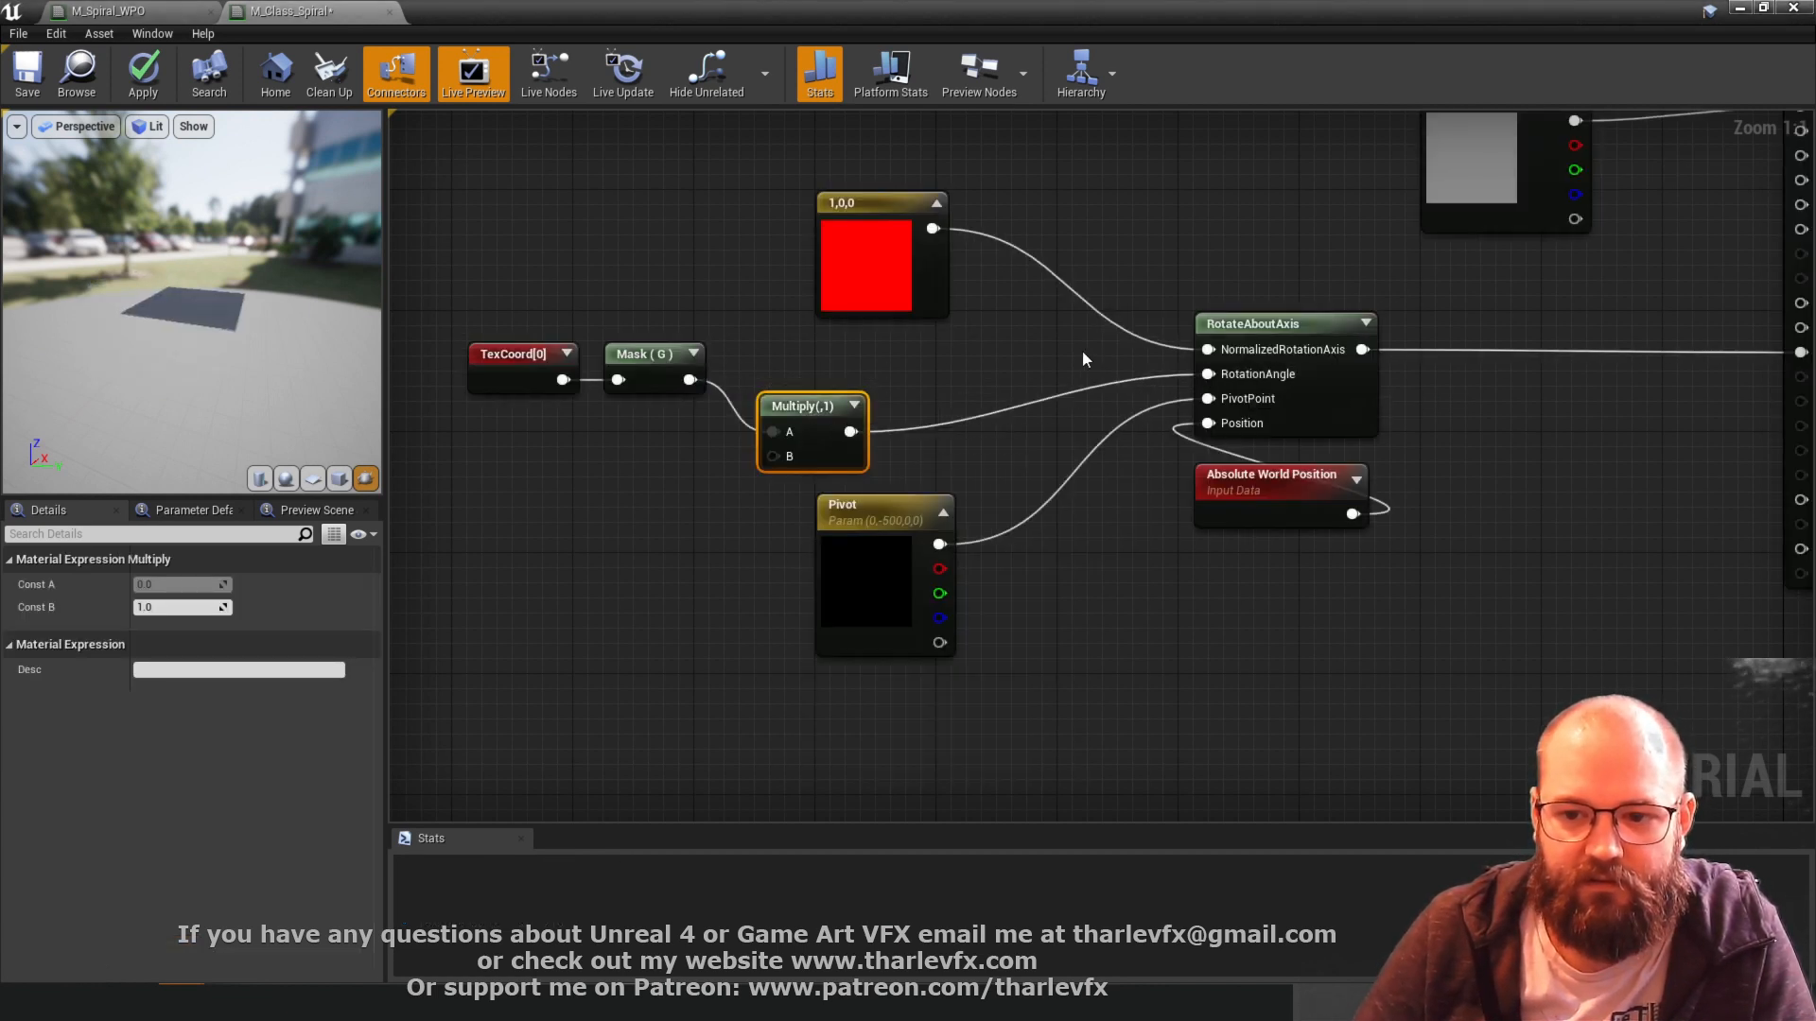
left_click(1085, 359)
left_click_drag(811, 410, 804, 376)
left_click(610, 444)
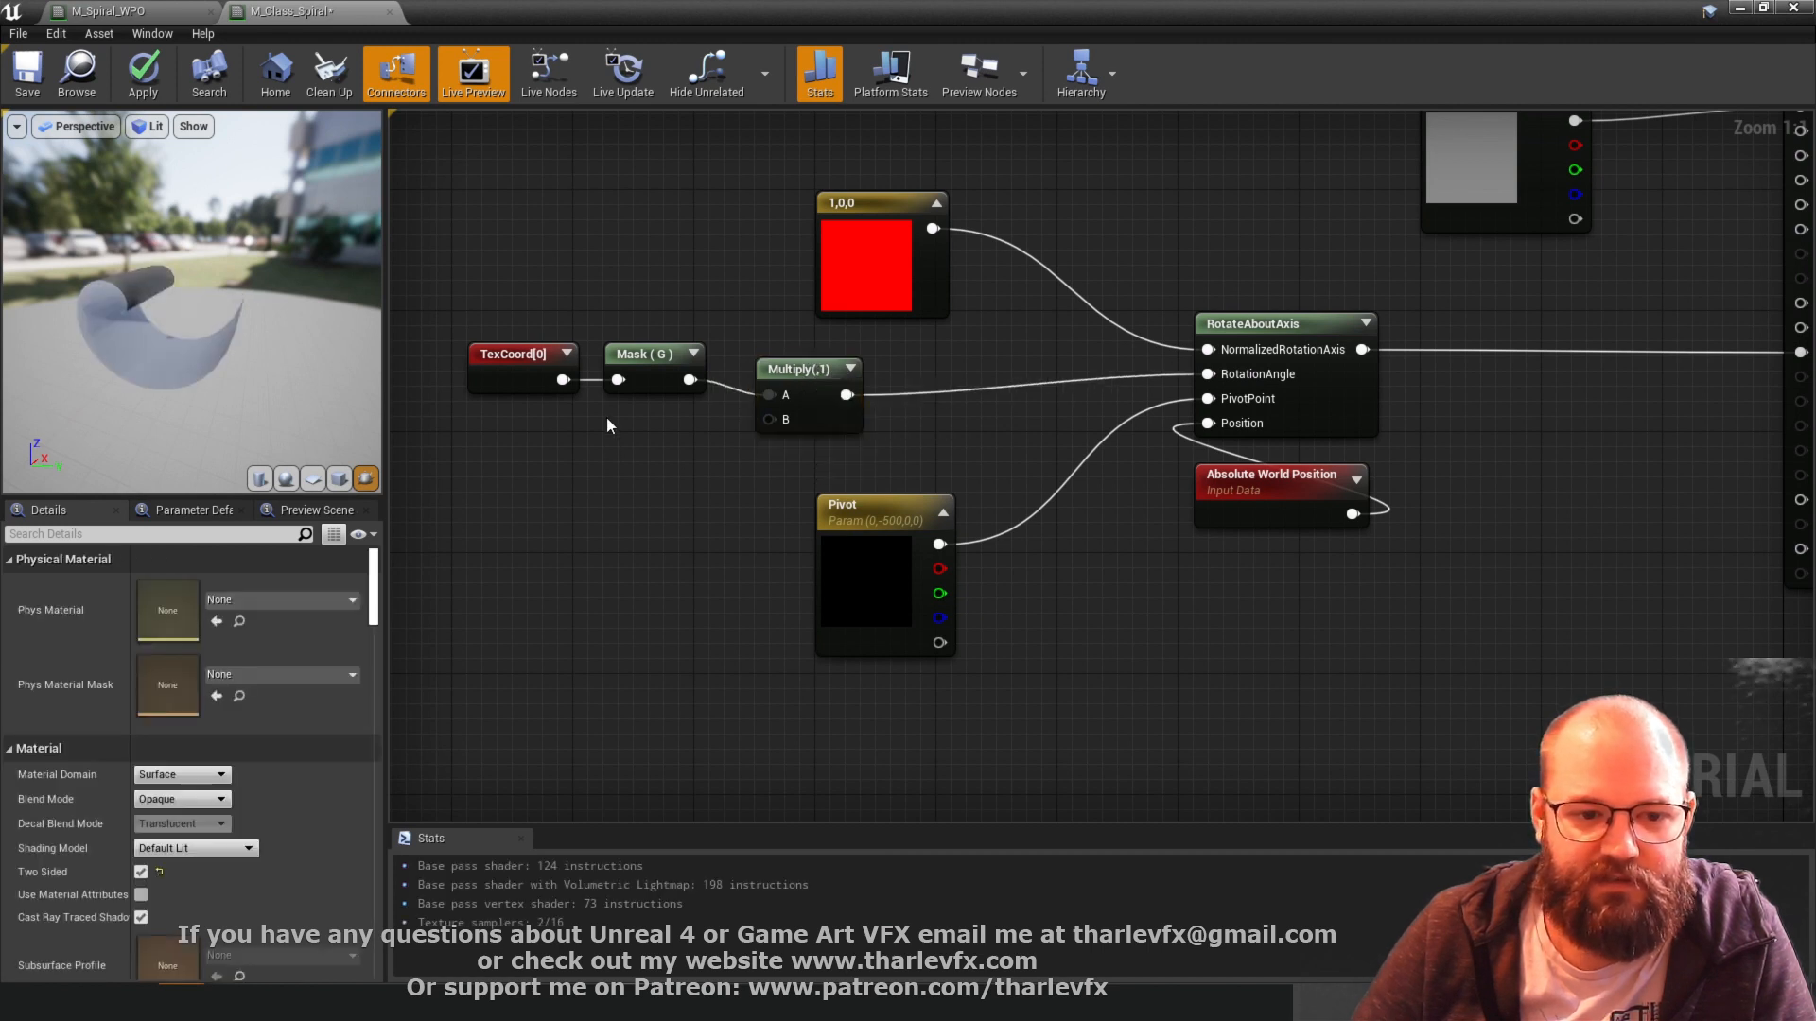
- Create a scalar parameter named Spirals beneath the Mask node and connect it to Multiply's B input
left_click(607, 419)
type("Spirals")
key("Return")
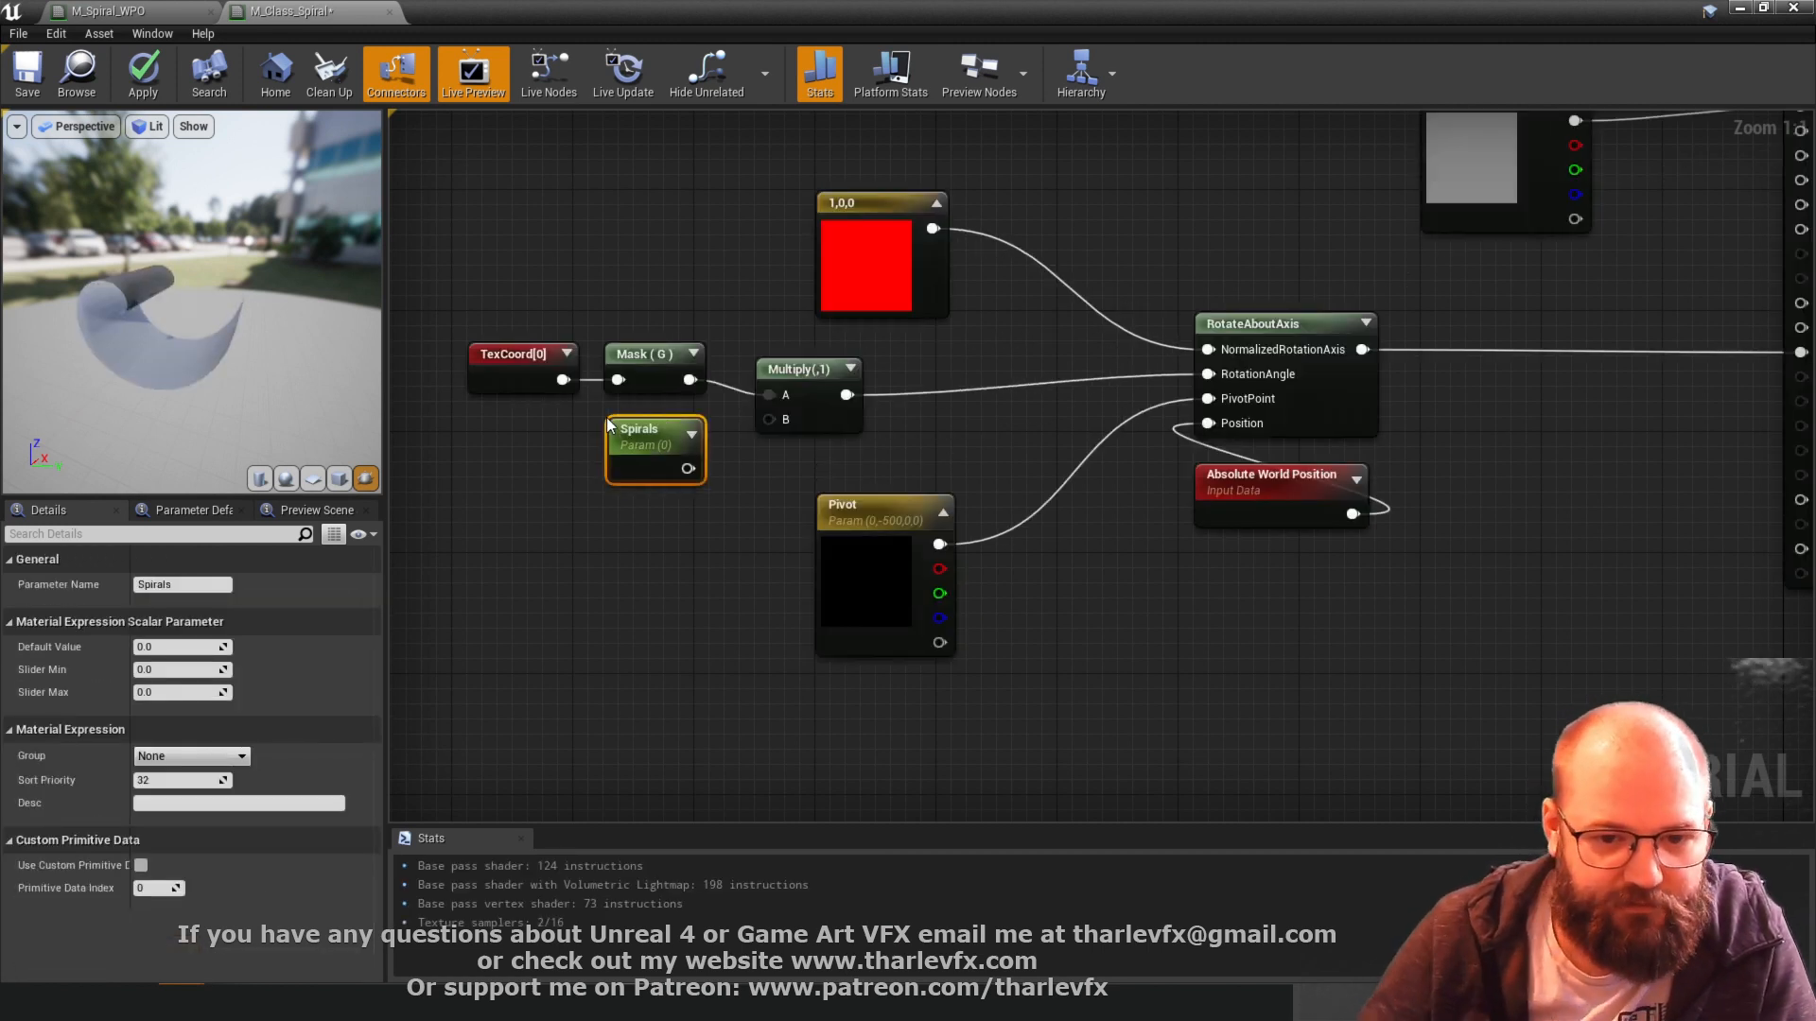
left_click_drag(683, 471, 685, 471)
left_click(640, 500)
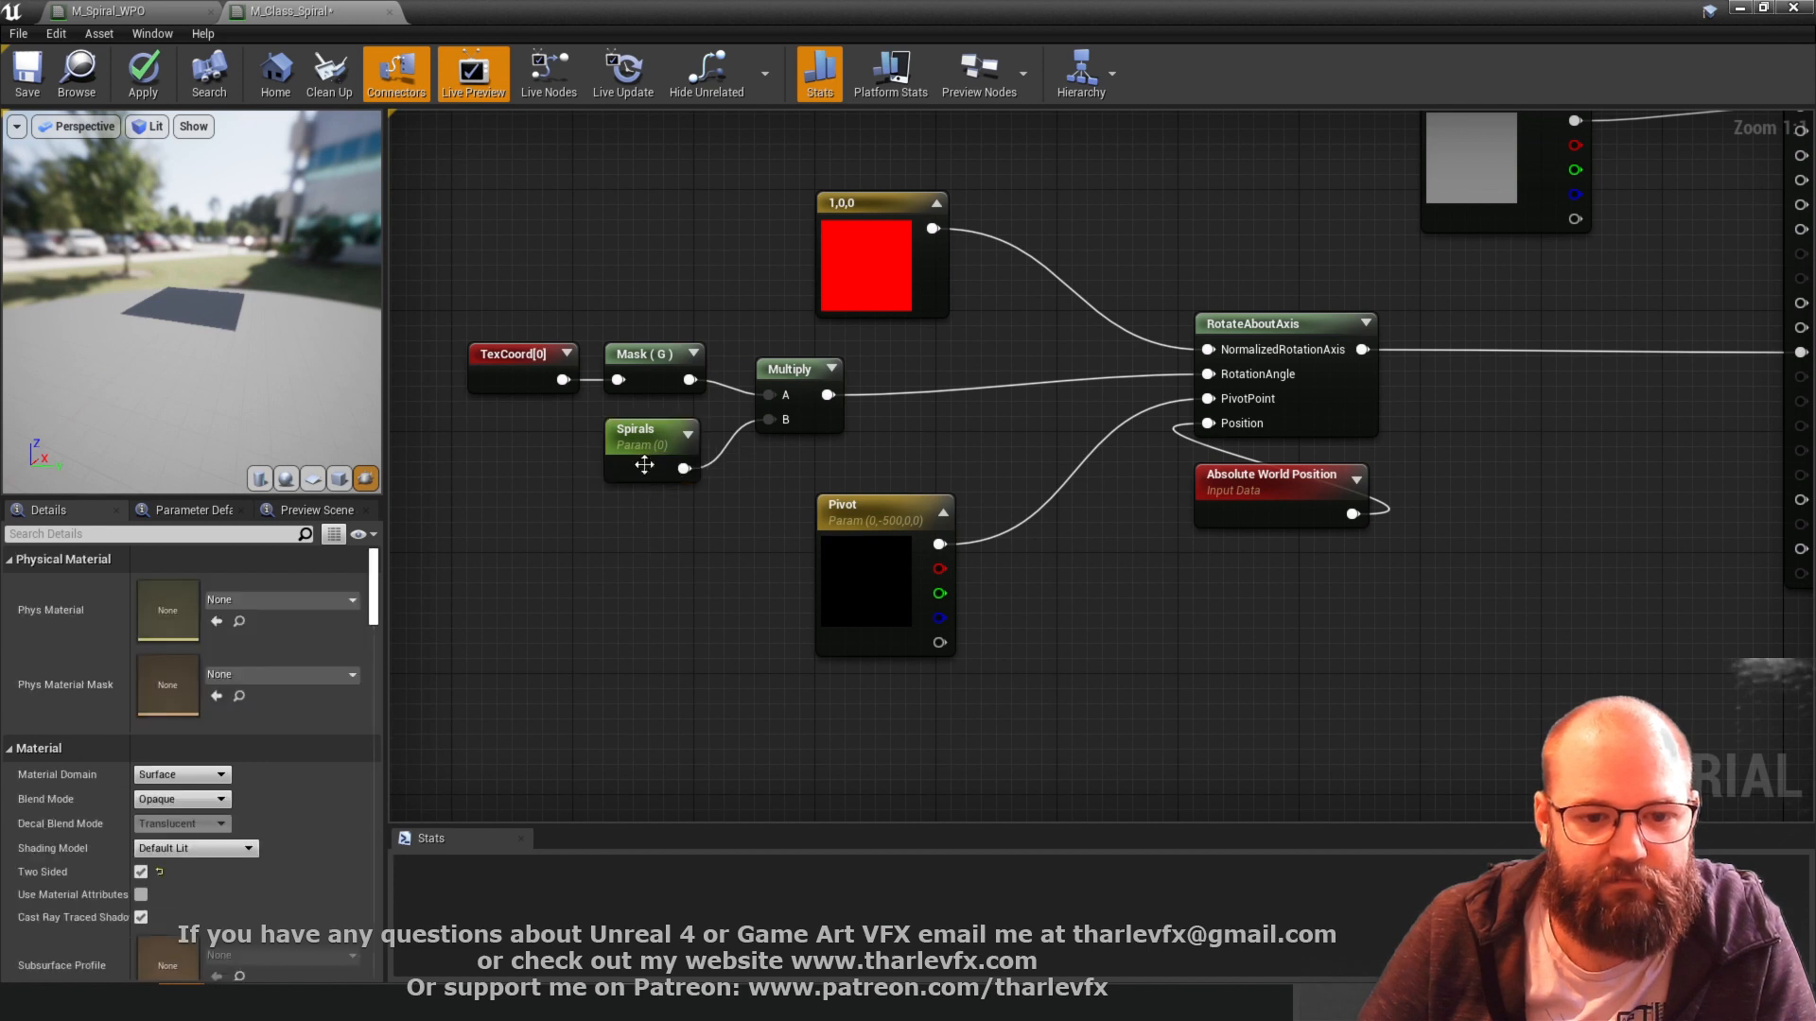
- Set the Spirals parameter's default value to 3
left_click(641, 454)
left_click(177, 647)
type("3")
key("Return")
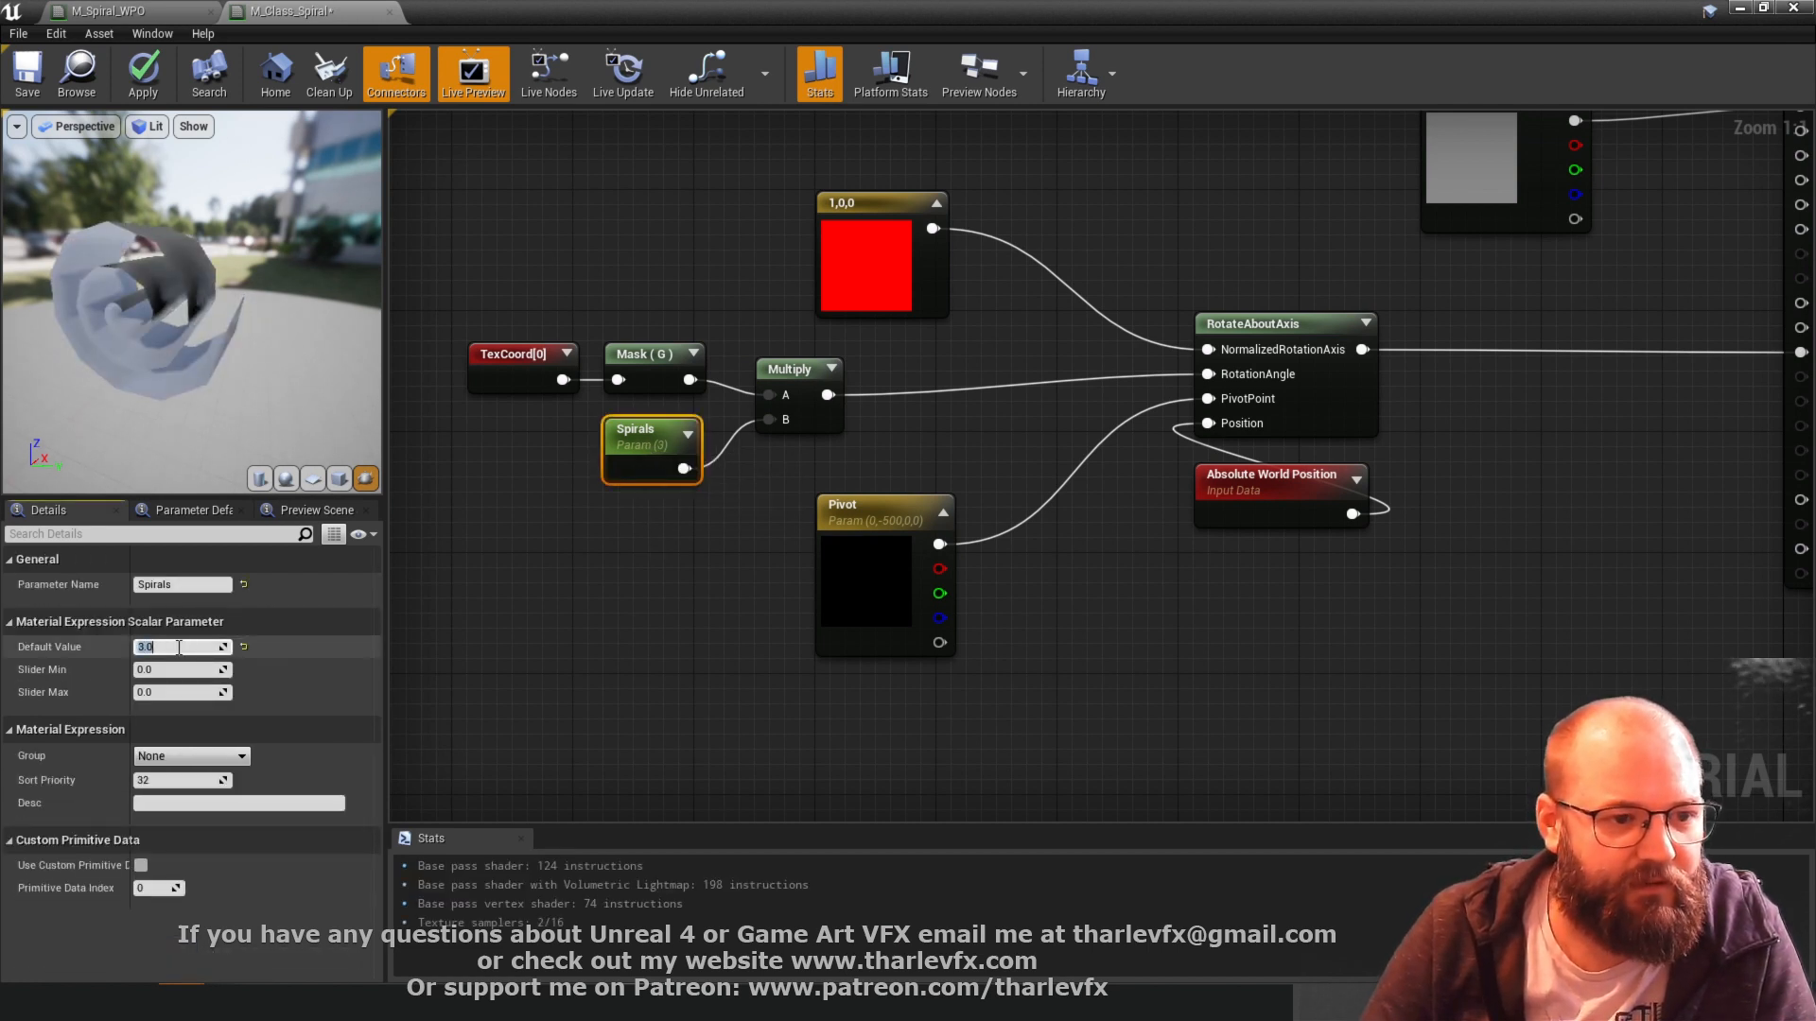
- Try a Spirals default value of 5 and inspect the rolled plane from several angles in the preview
type("5")
key("Return")
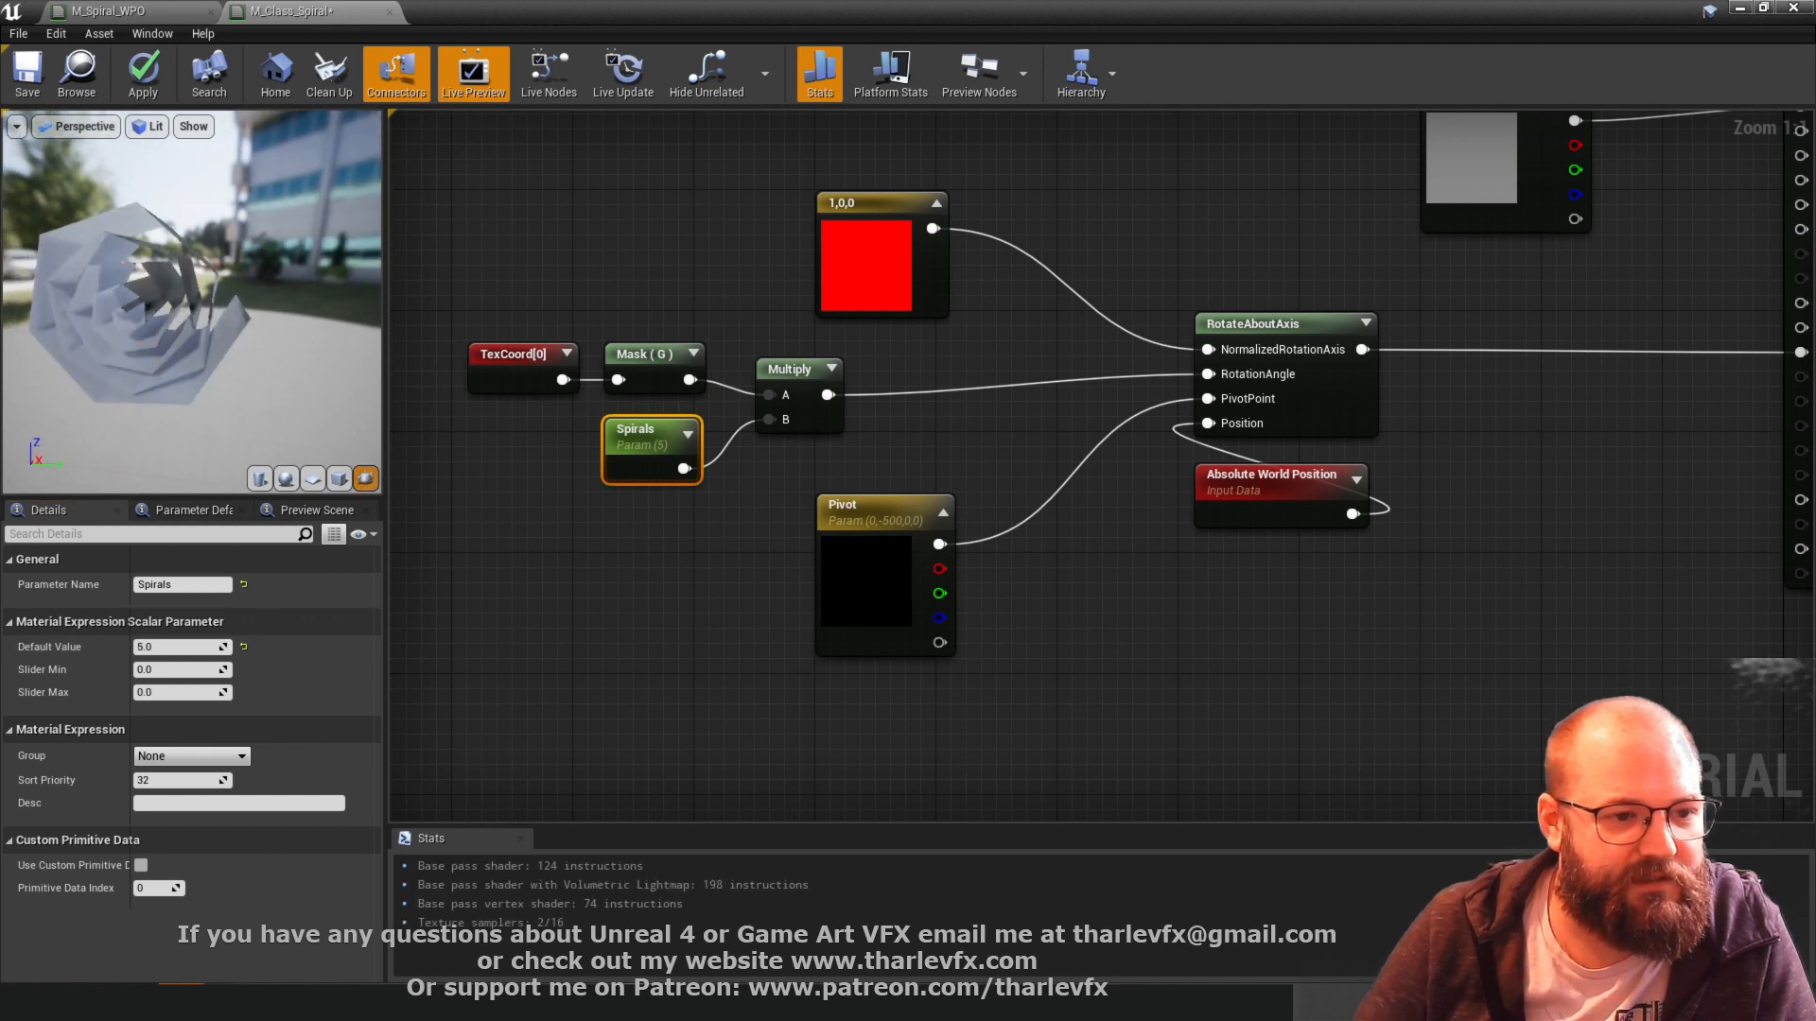
left_click_drag(65, 286, 157, 295)
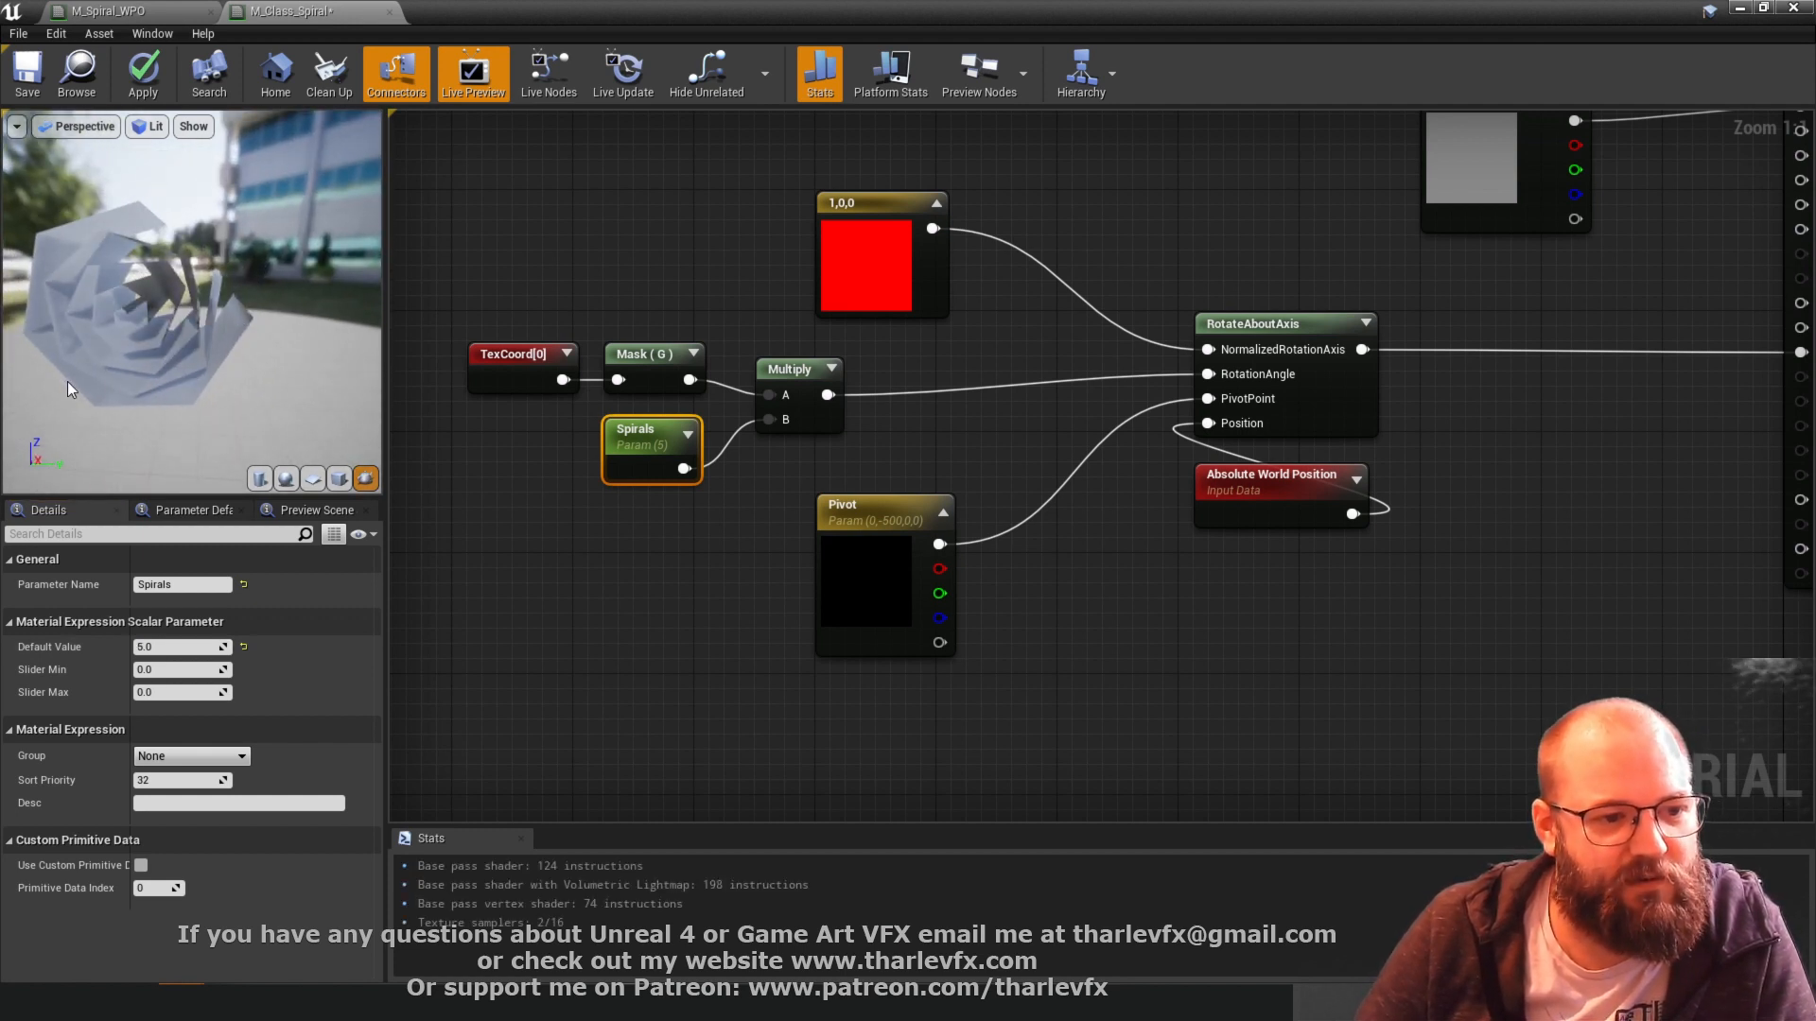
left_click_drag(148, 224, 170, 194)
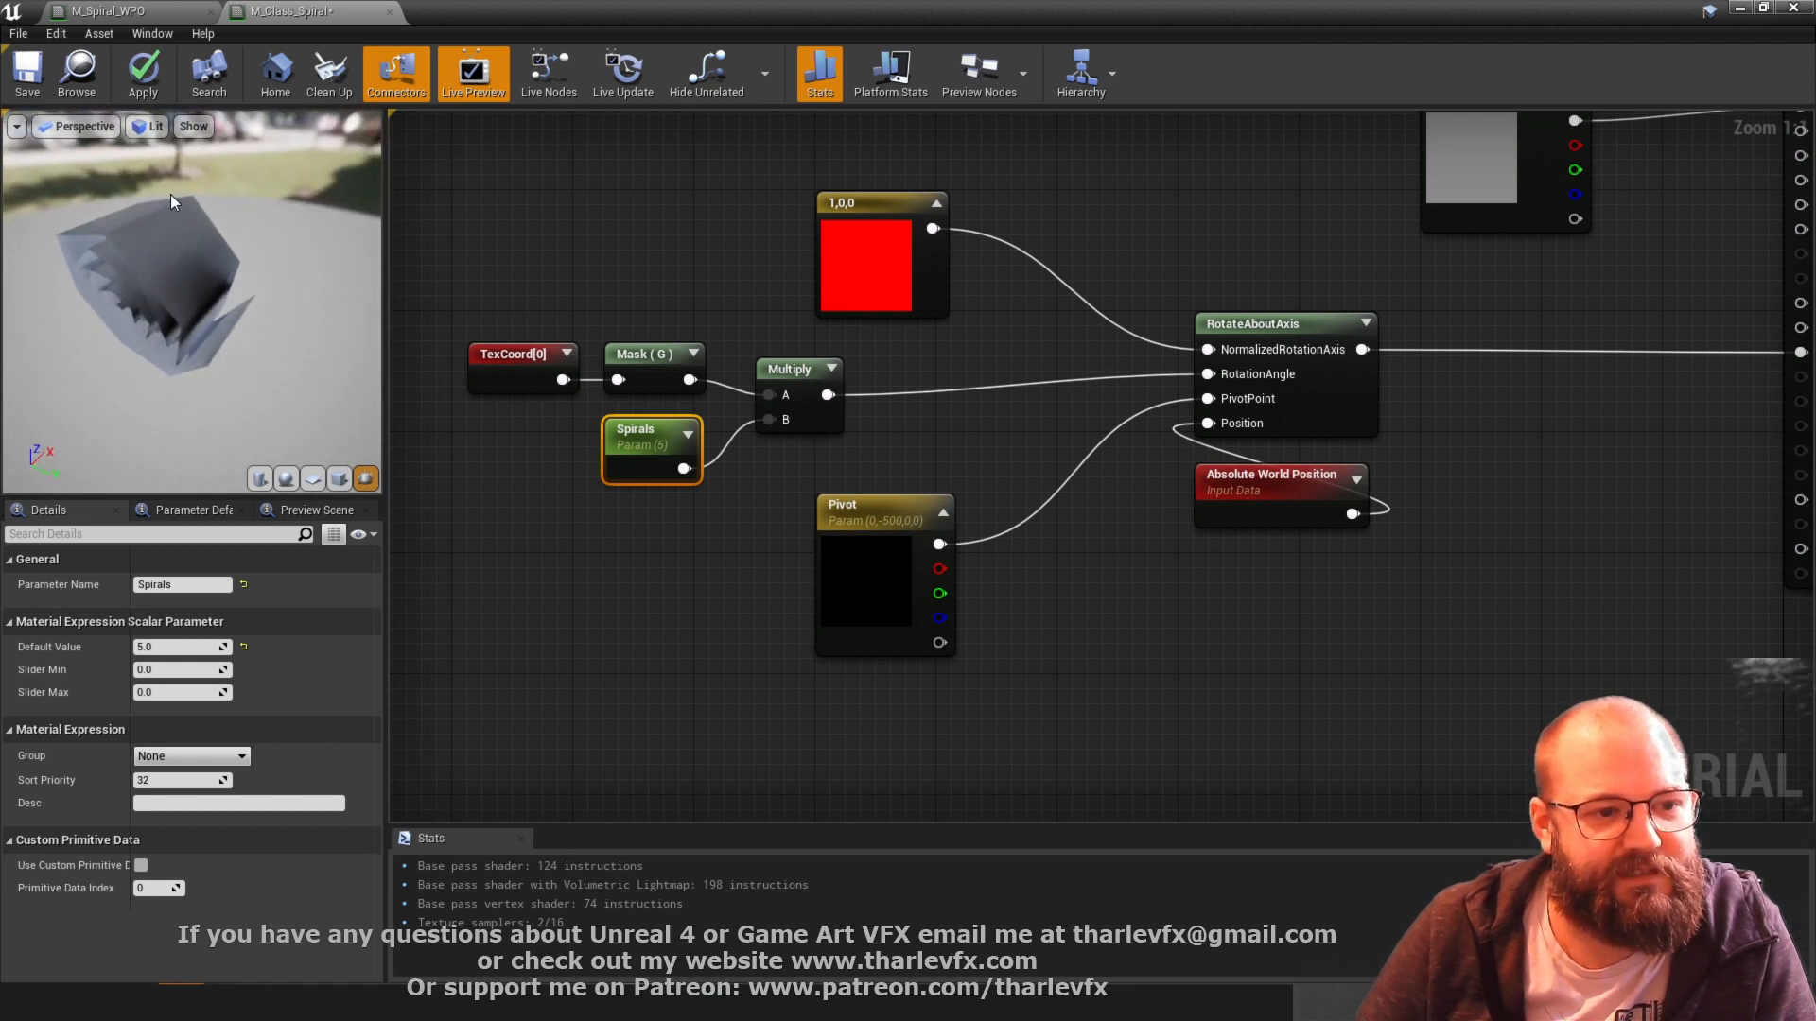
left_click_drag(211, 266, 147, 305)
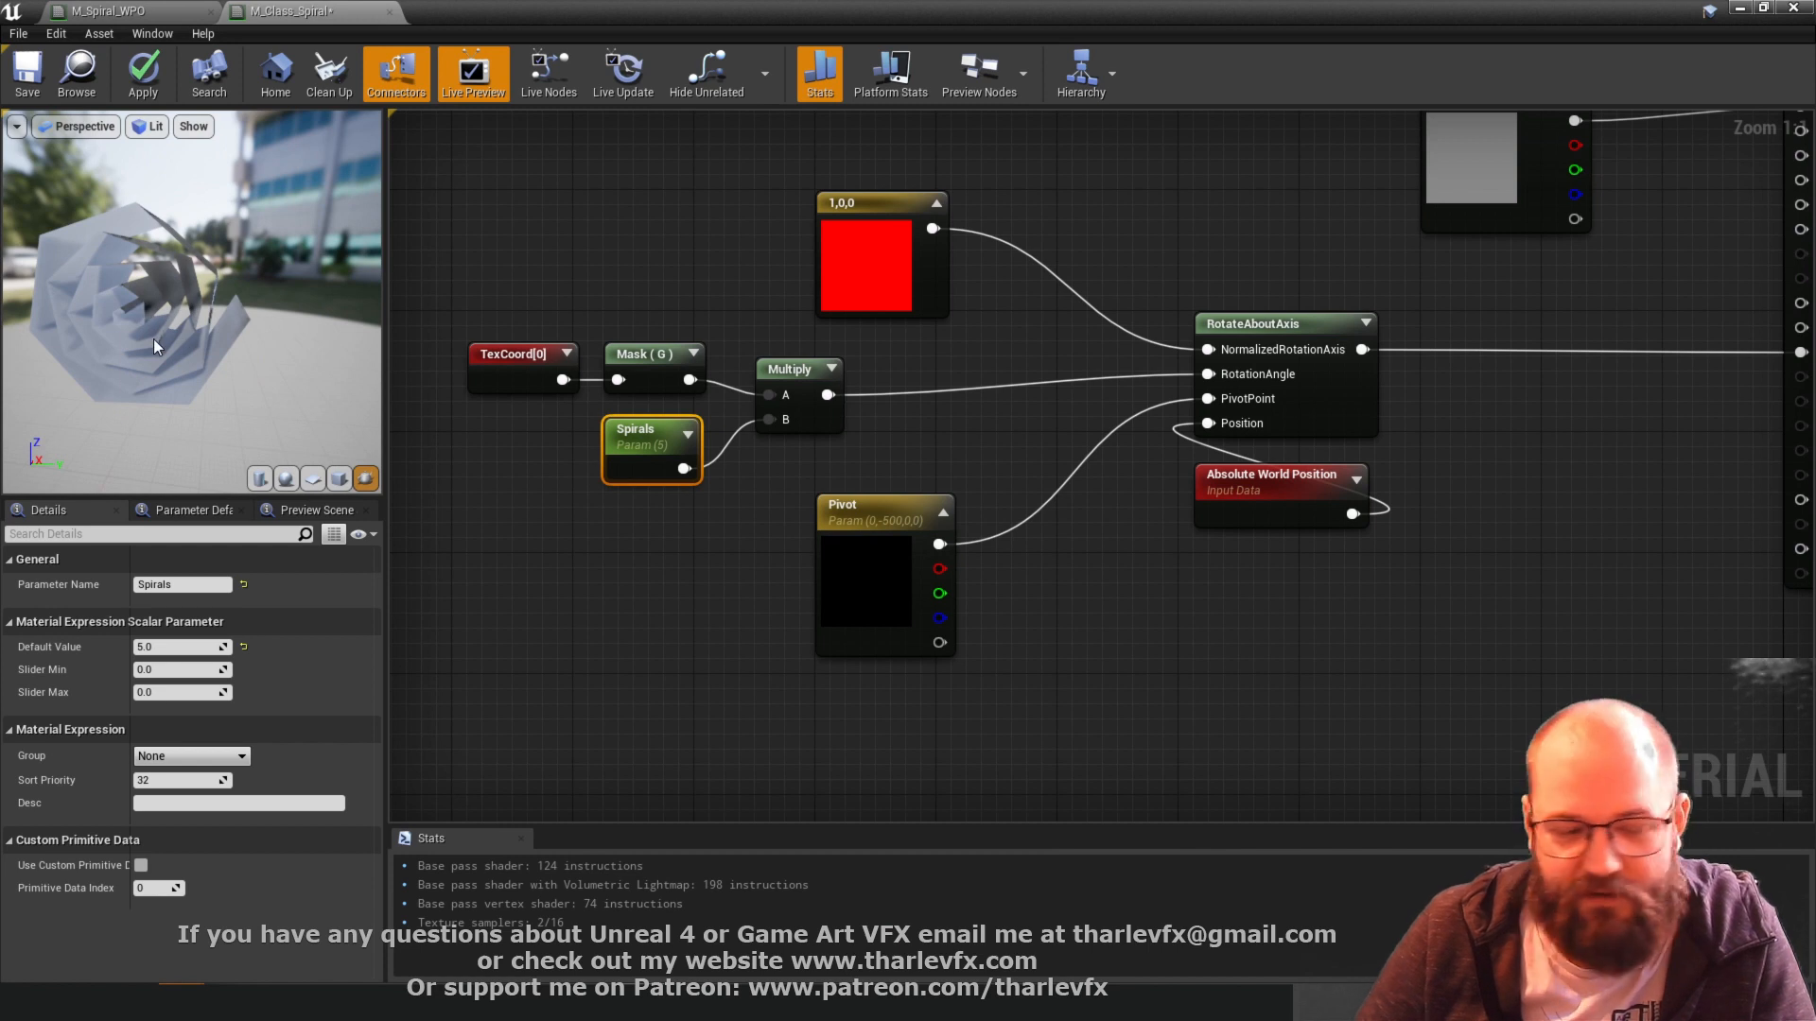
mouse_move(255, 298)
left_mouse_down()
mouse_move(199, 305)
mouse_move(241, 307)
left_mouse_up()
- Set the Spirals default value back to 3 and check the spiral in the preview
left_click(180, 647)
type("3")
key("Tab")
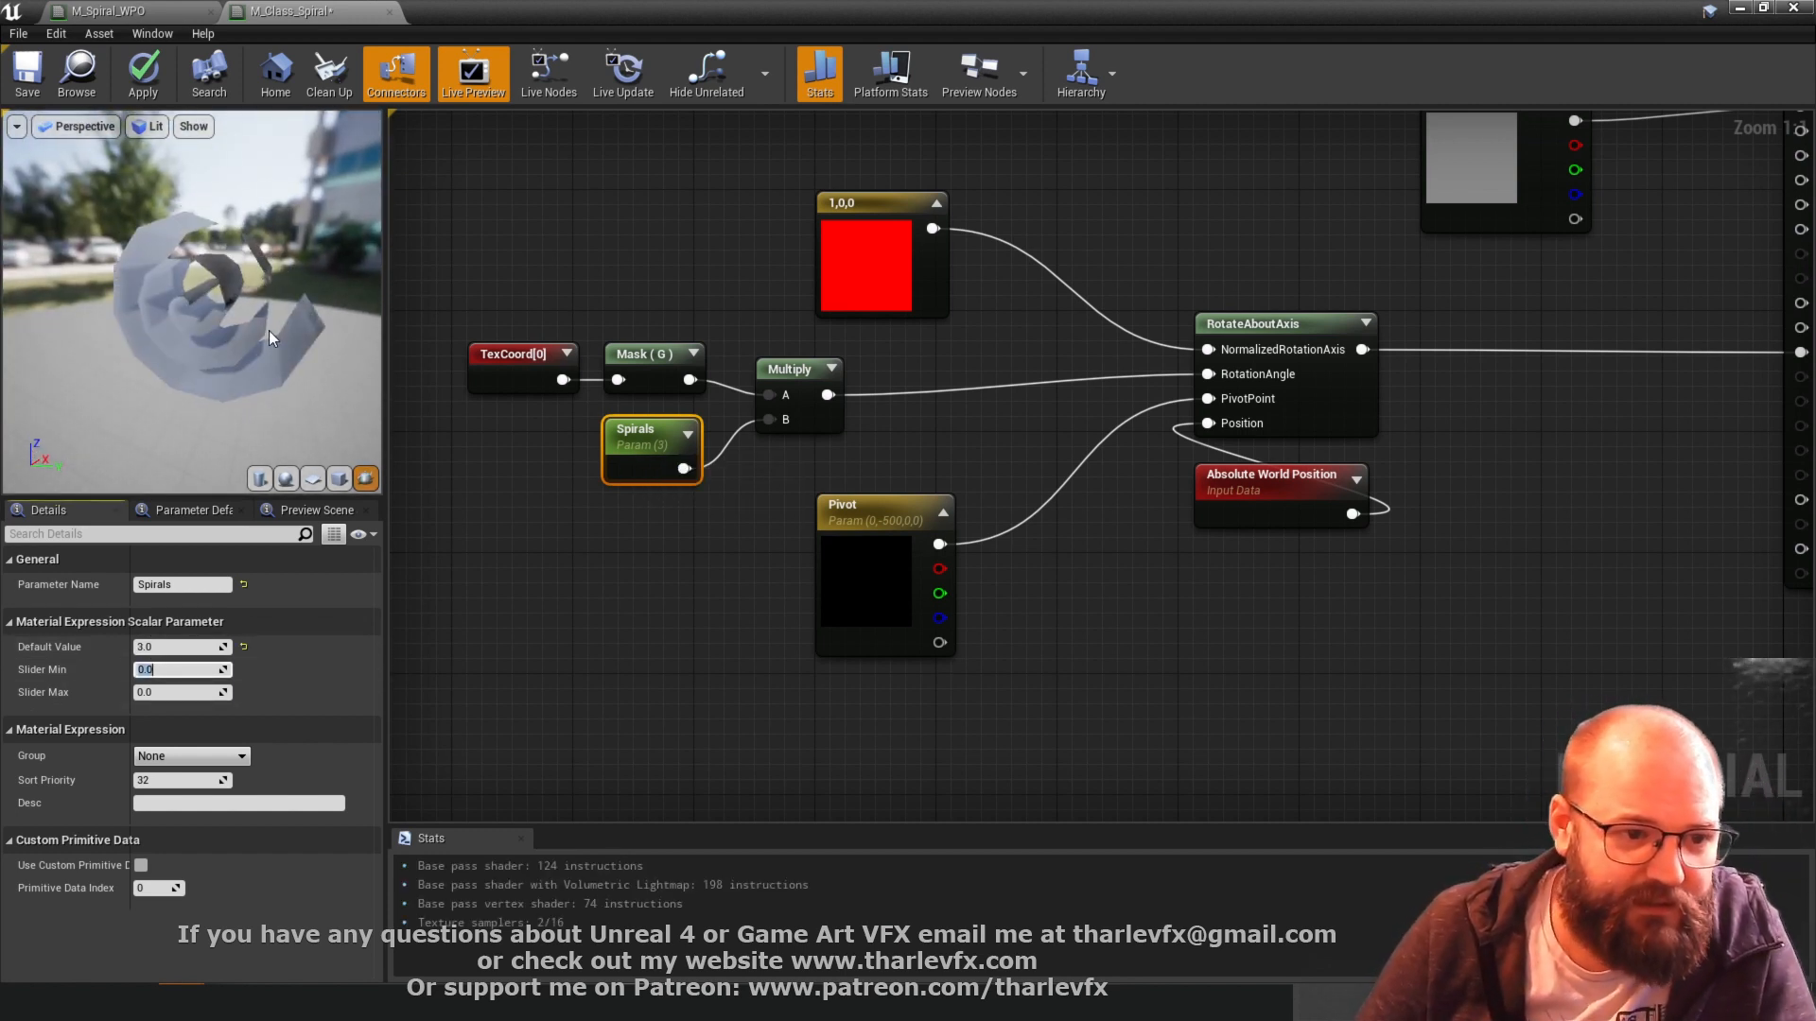
left_click_drag(269, 331, 42, 343)
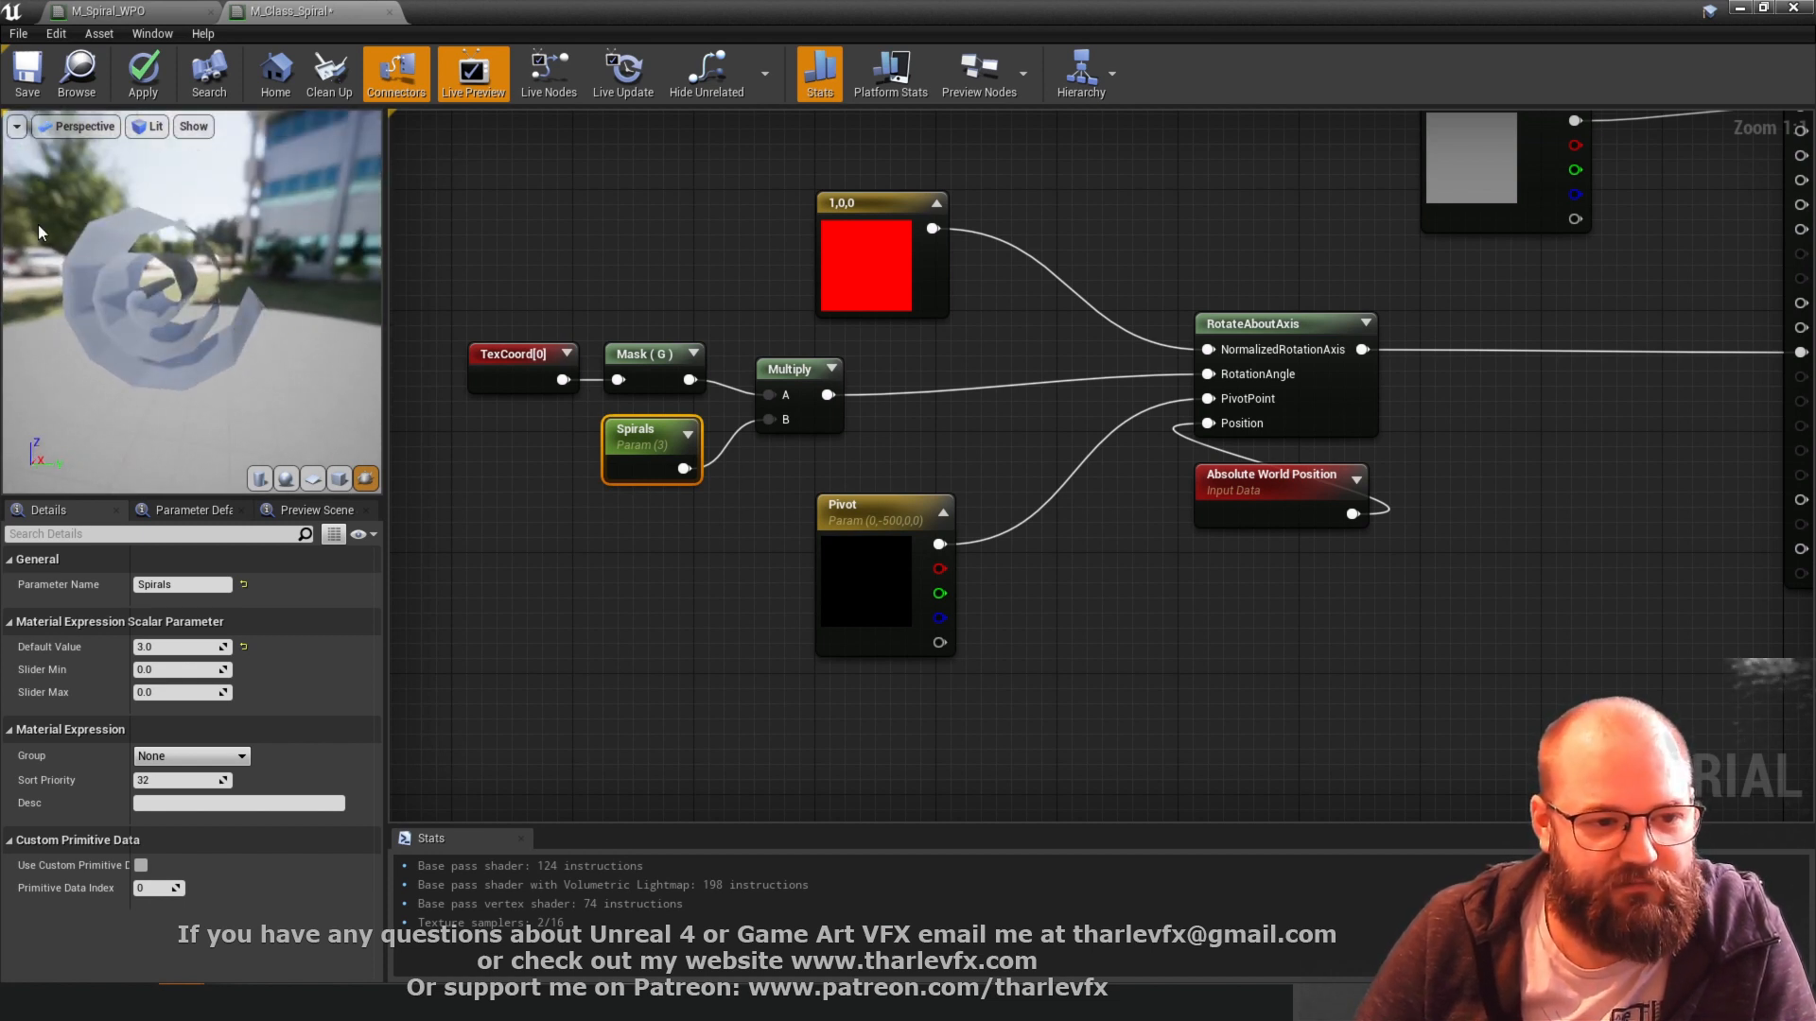
- Shift RotateAboutAxis and all its input nodes away from the material output to make room between them
left_click(731, 577)
scroll(726, 565, "down", 10)
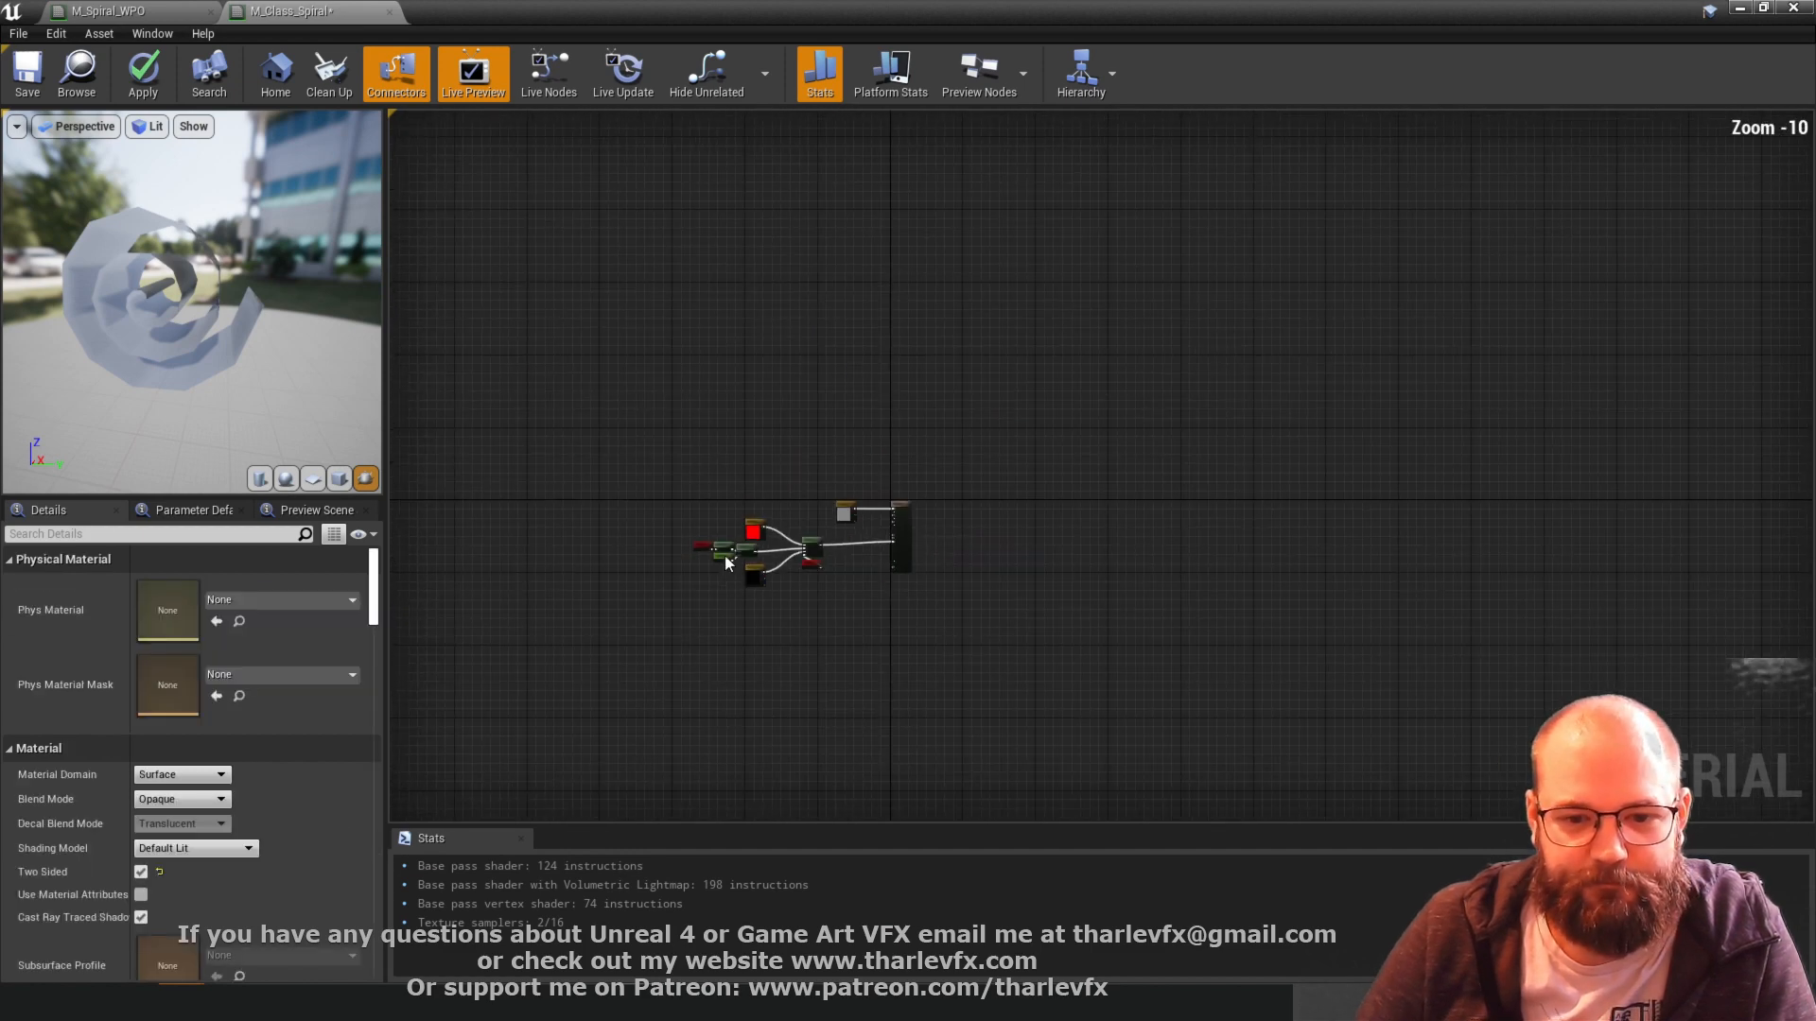
scroll(705, 615, "up", 7)
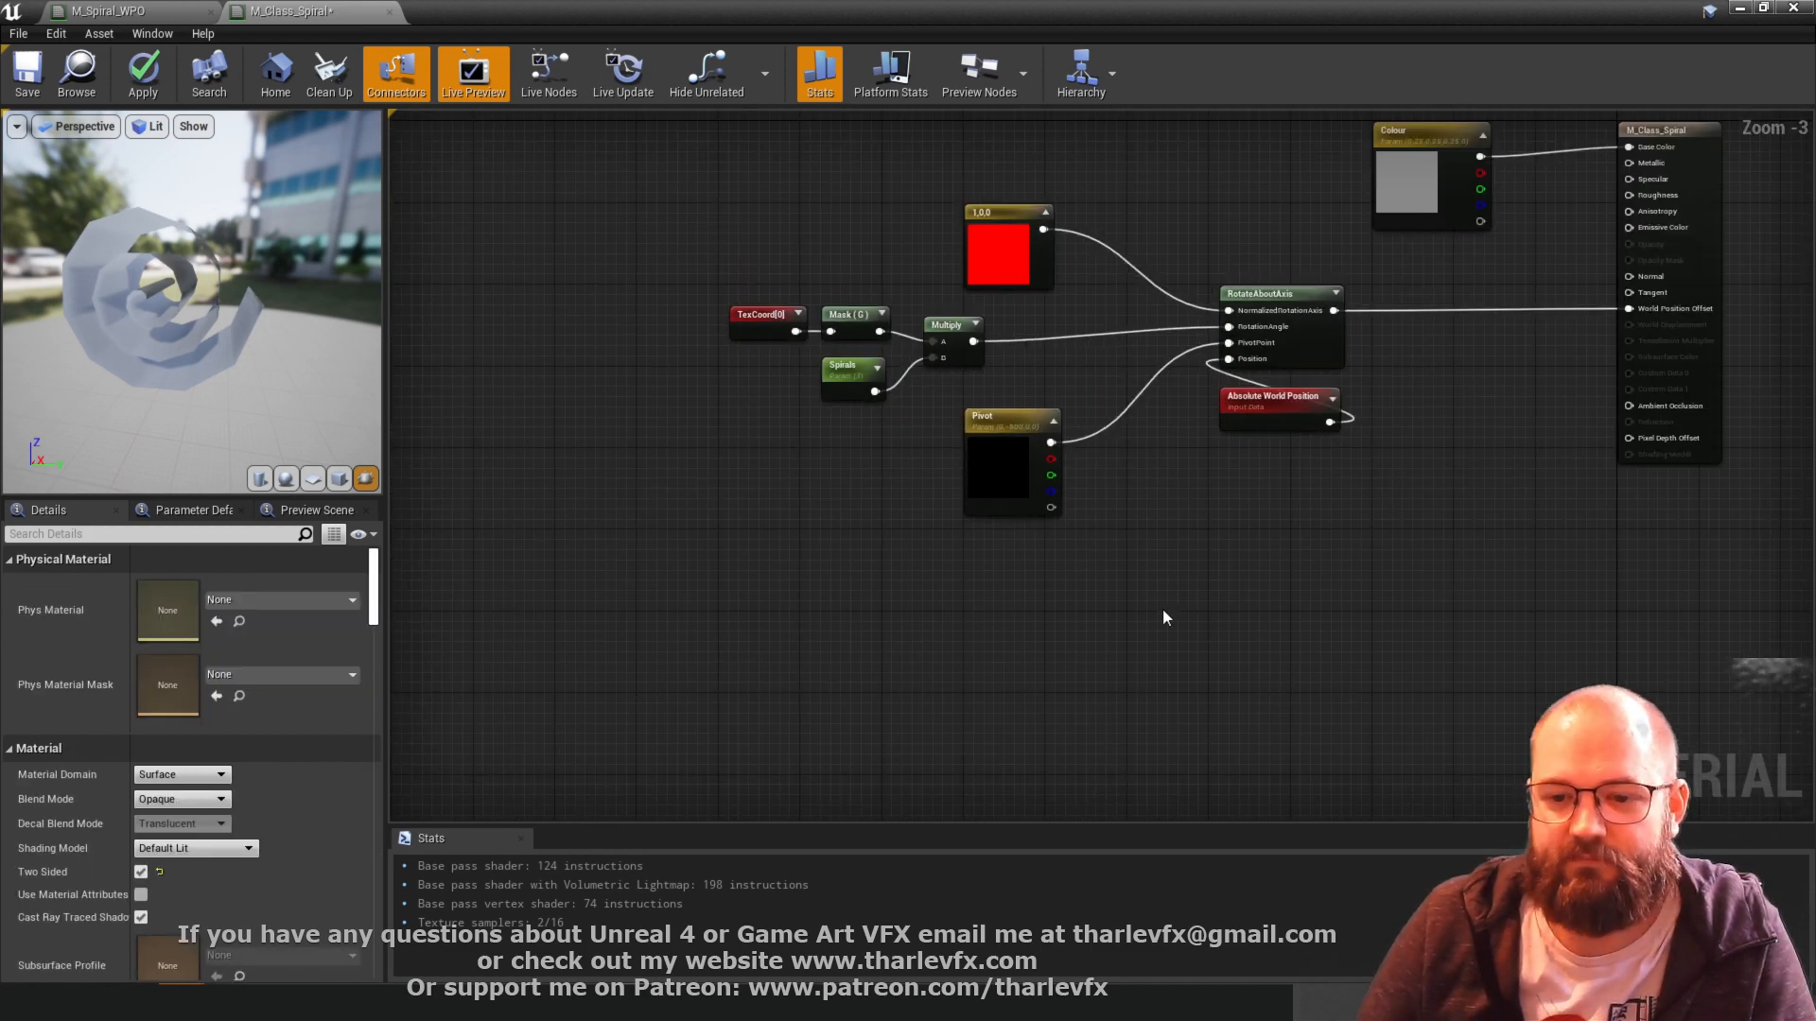
right_click_drag(1164, 618, 1010, 685)
right_click_drag(870, 681, 905, 672)
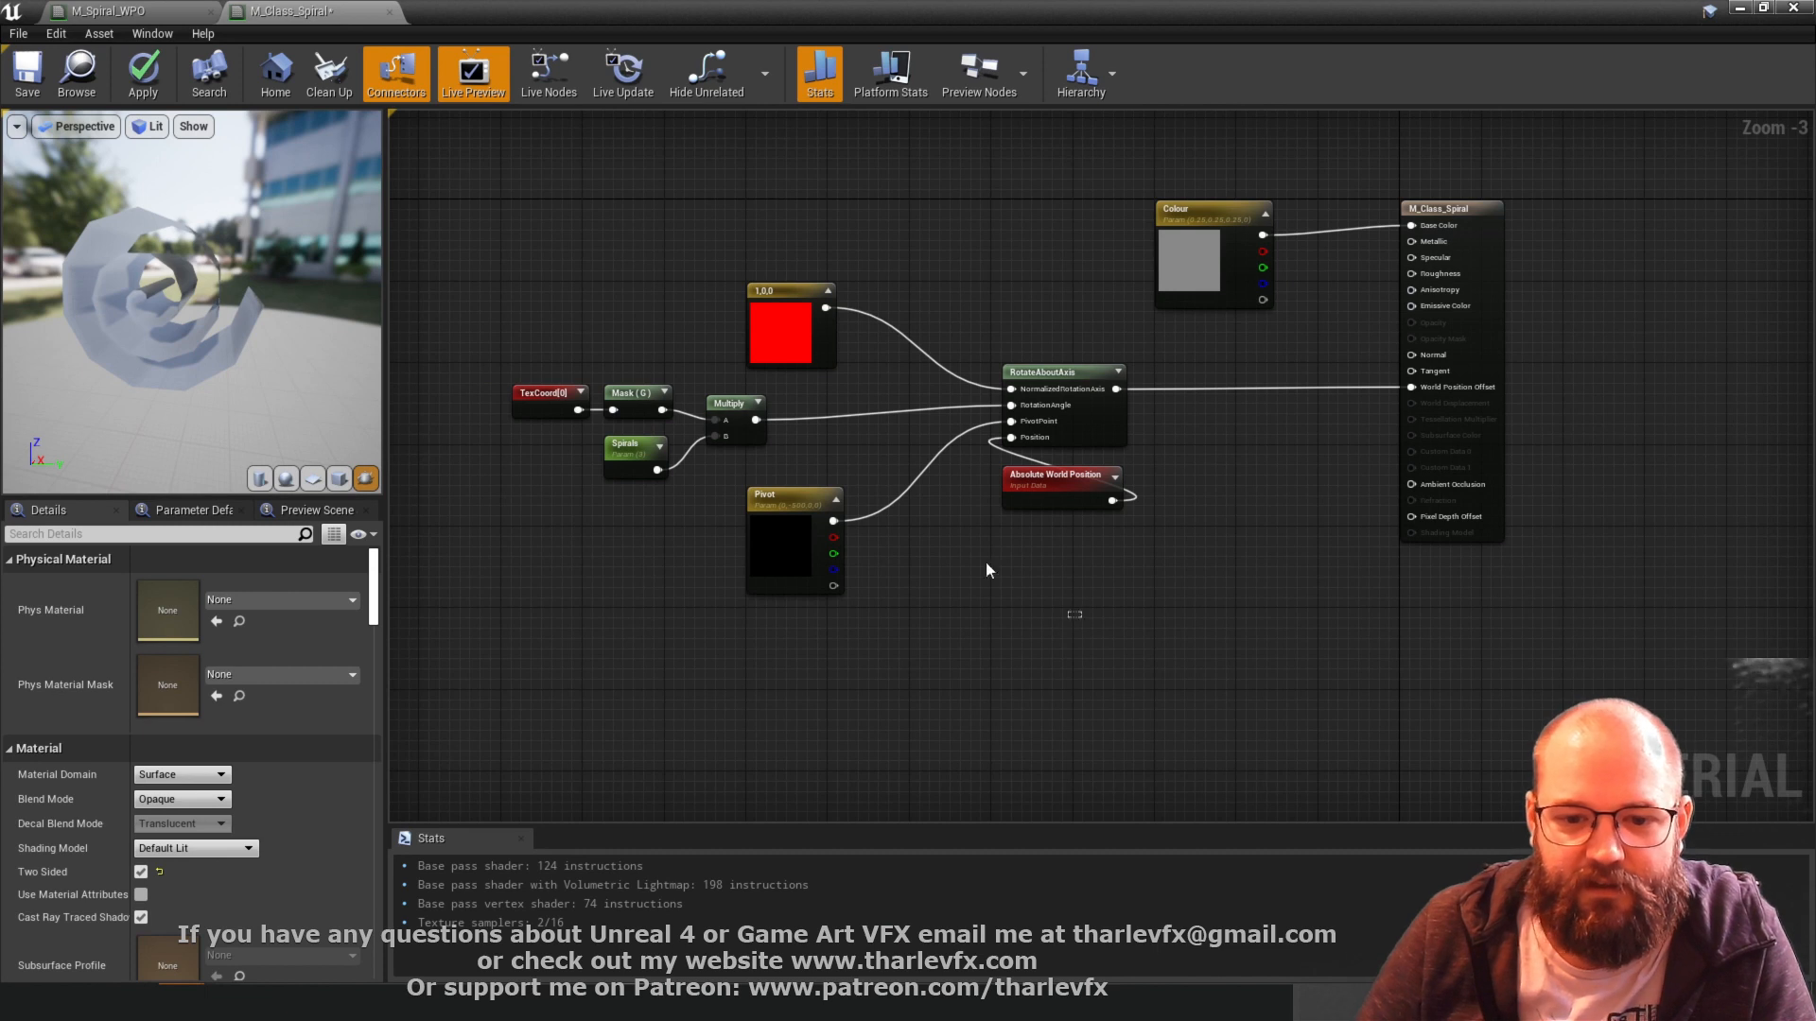
left_click_drag(986, 563, 575, 310)
left_click_drag(781, 346, 690, 350)
left_click(1190, 462)
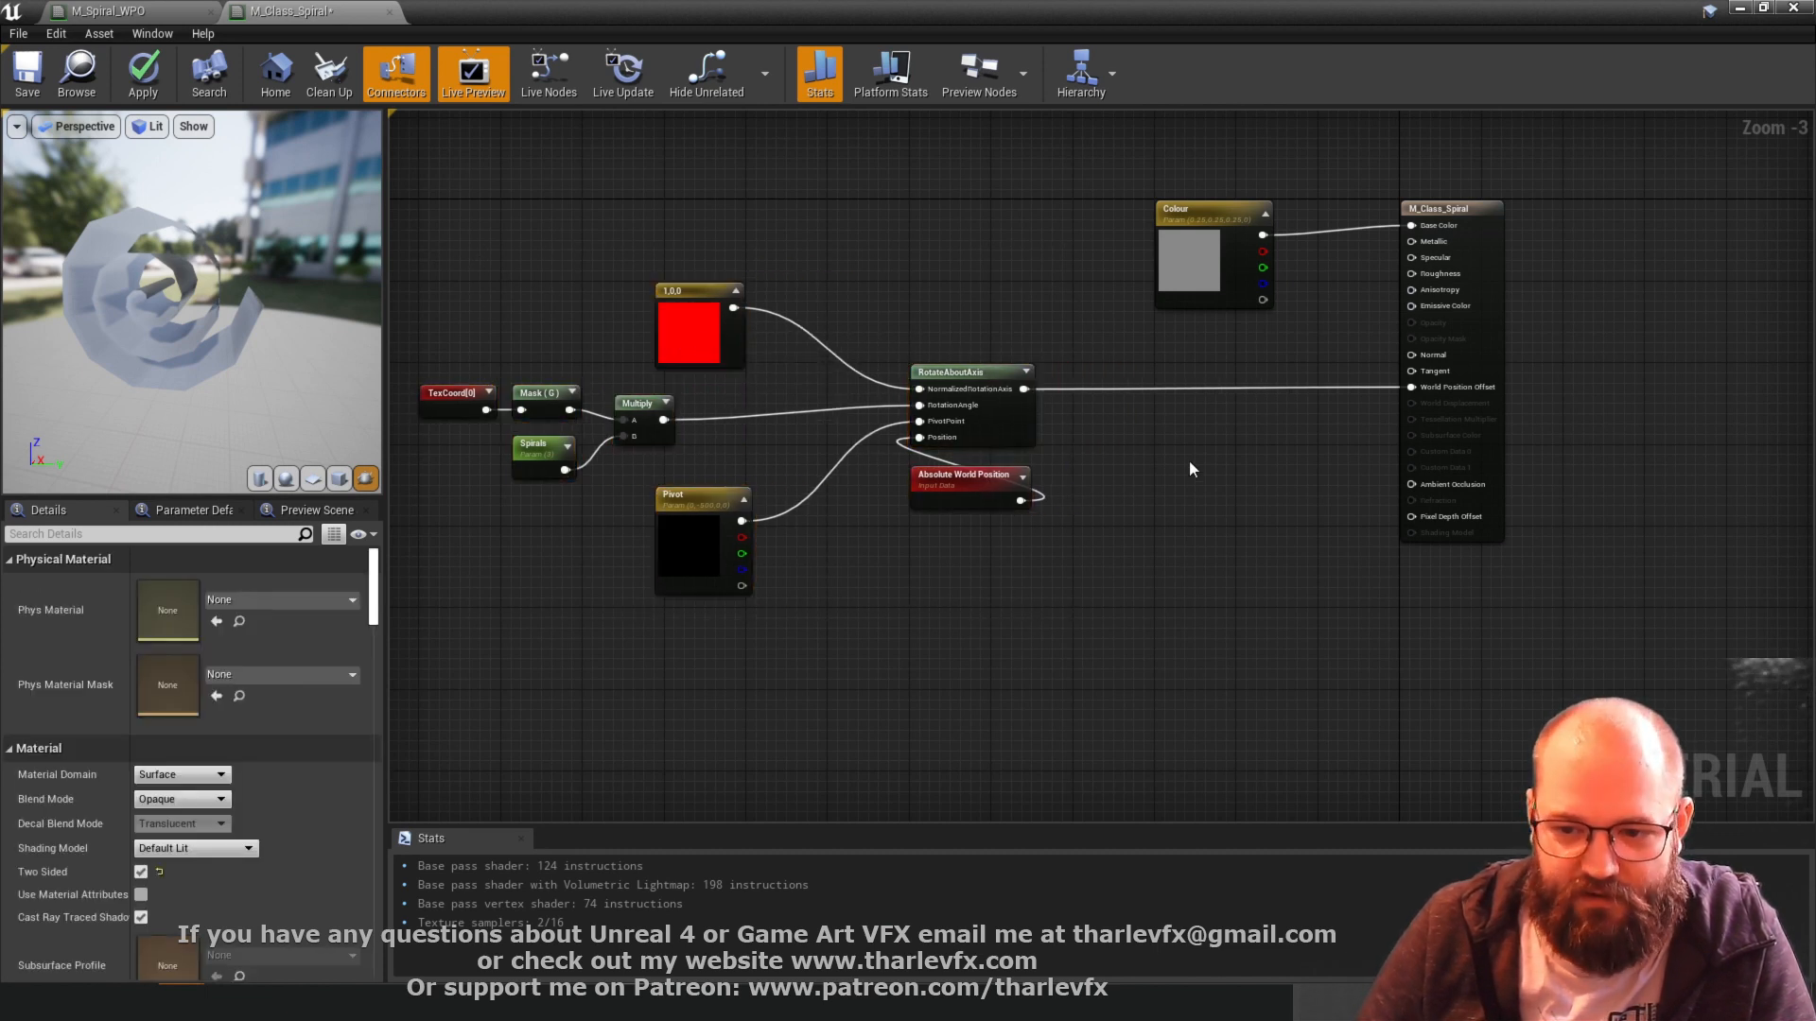
- Add a Lerp node with RotateAboutAxis feeding its B input and its output driving World Position Offset
left_click(1165, 448)
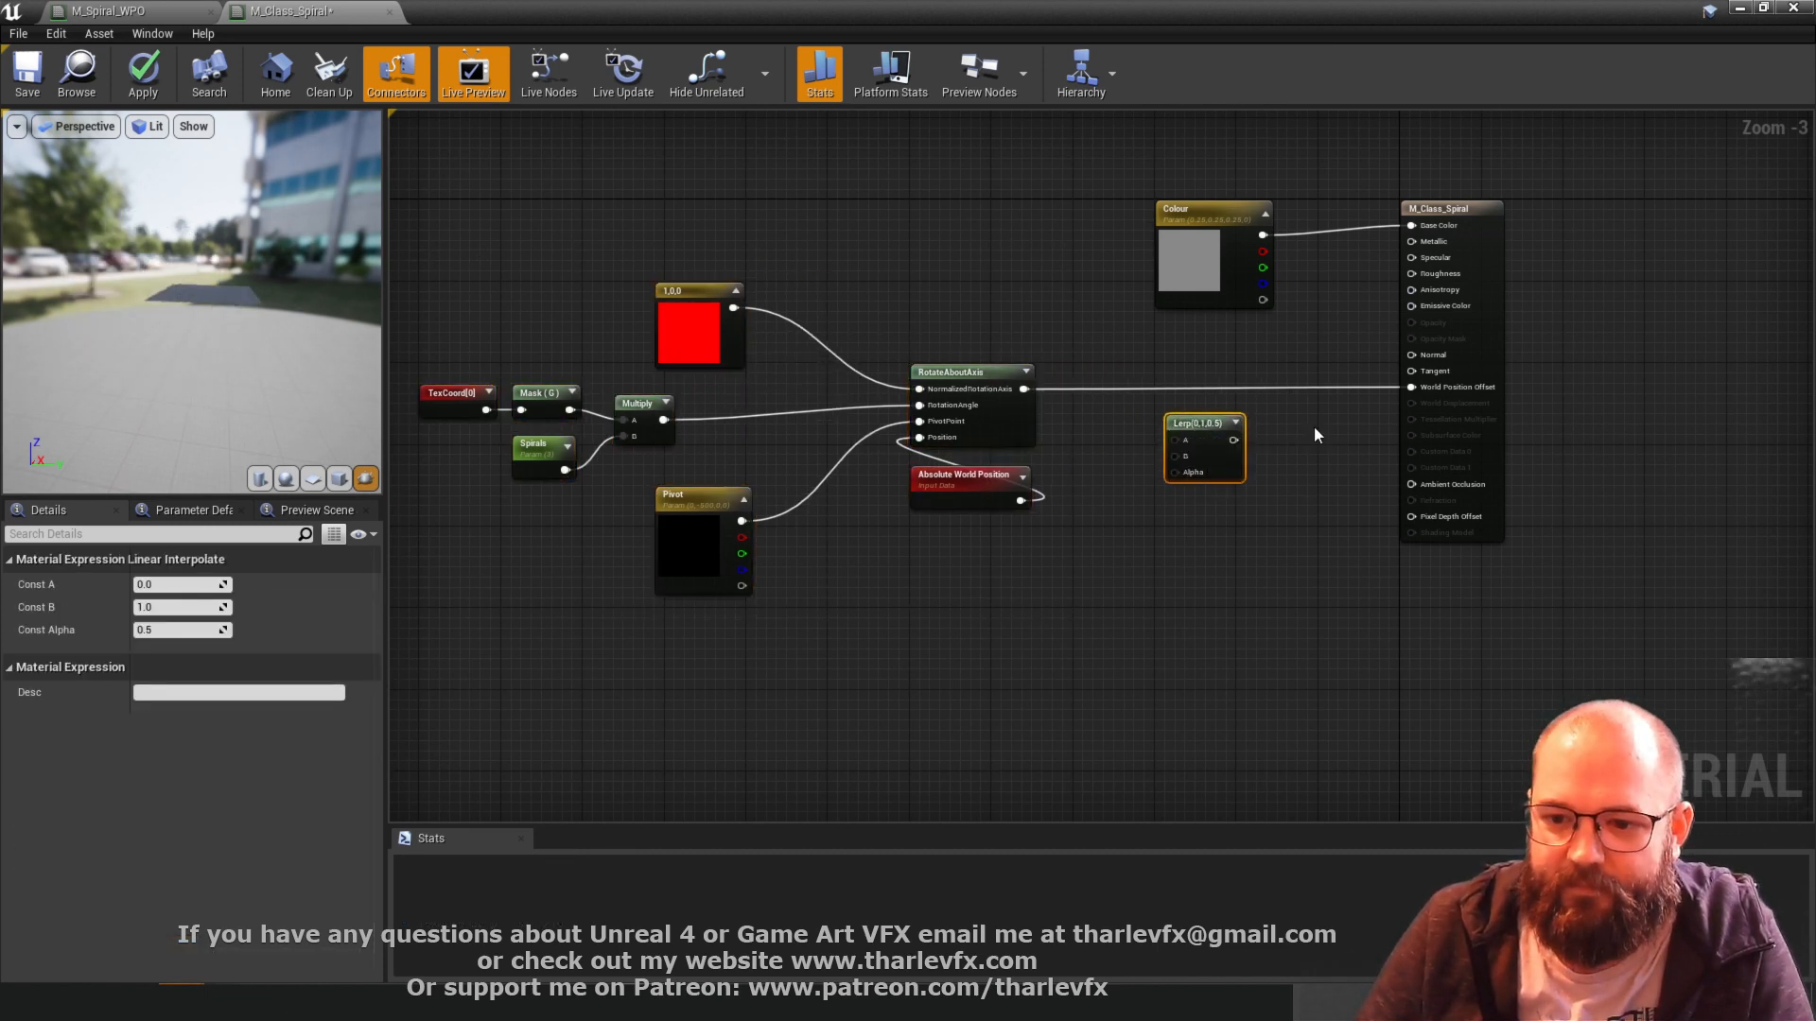
left_click(1229, 485)
left_click_drag(1230, 482, 1025, 389)
left_click(914, 547)
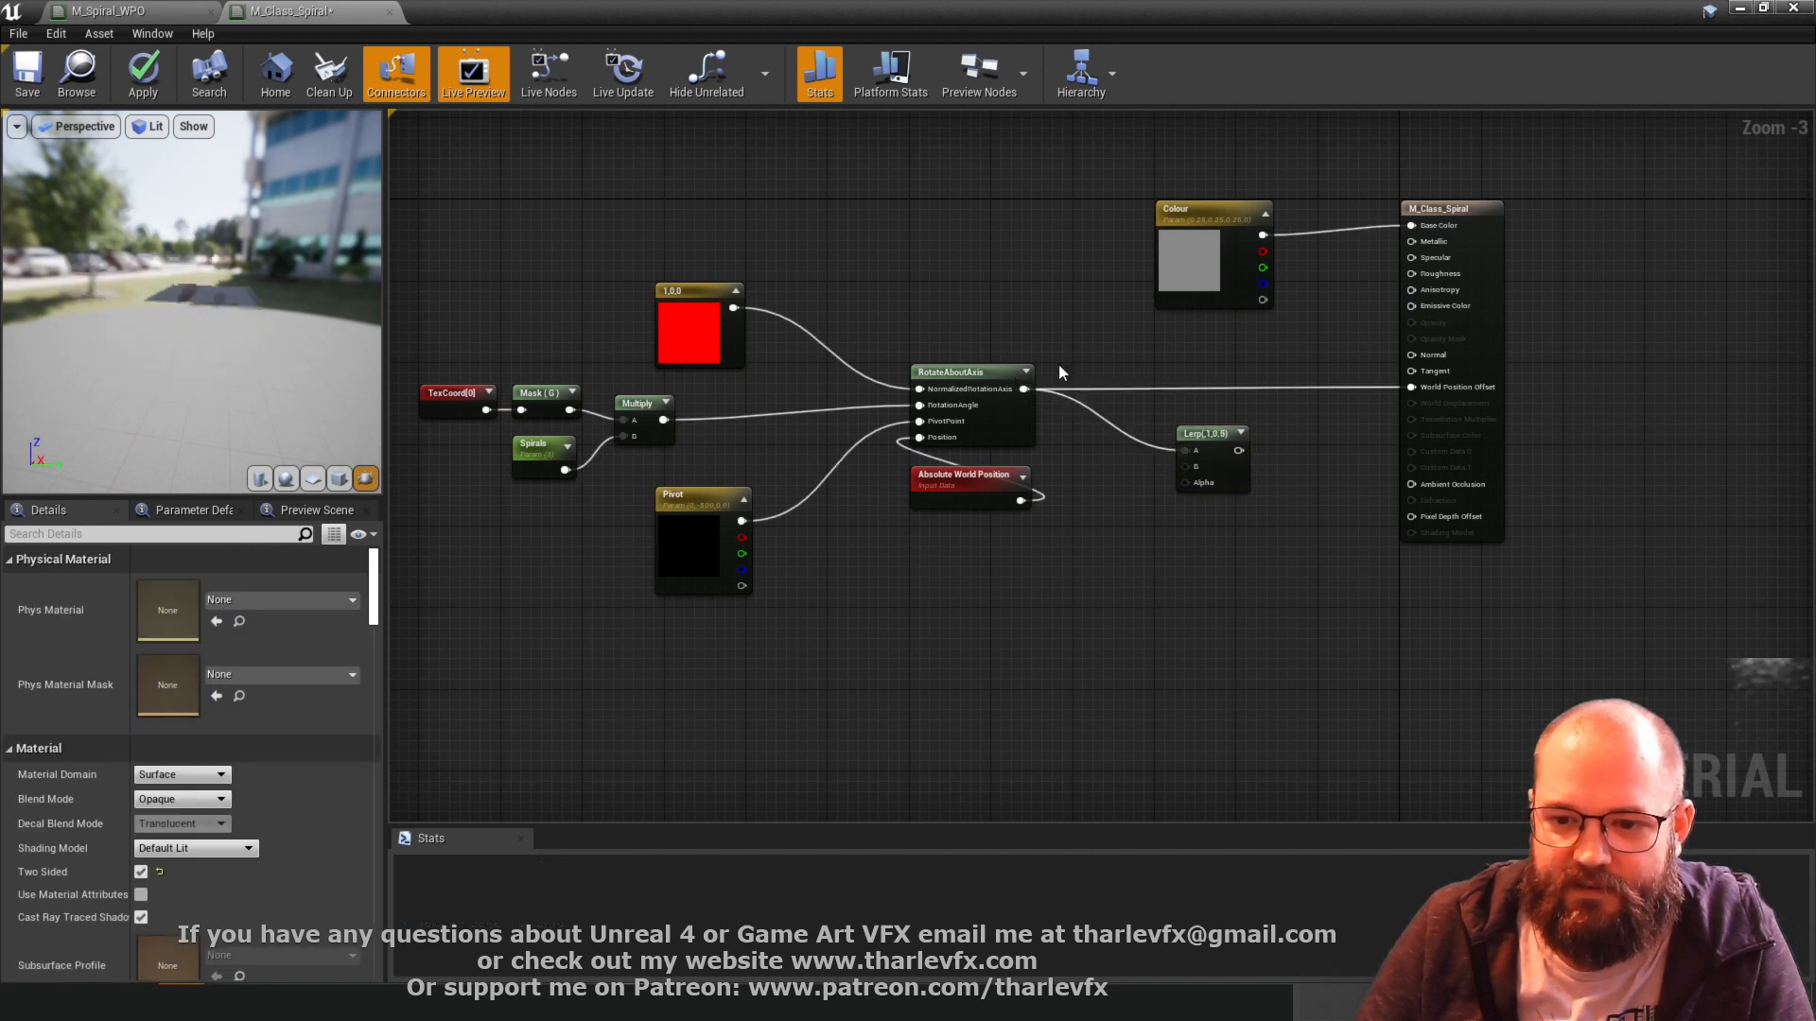
left_click_drag(1186, 451, 1426, 390, "ctrl")
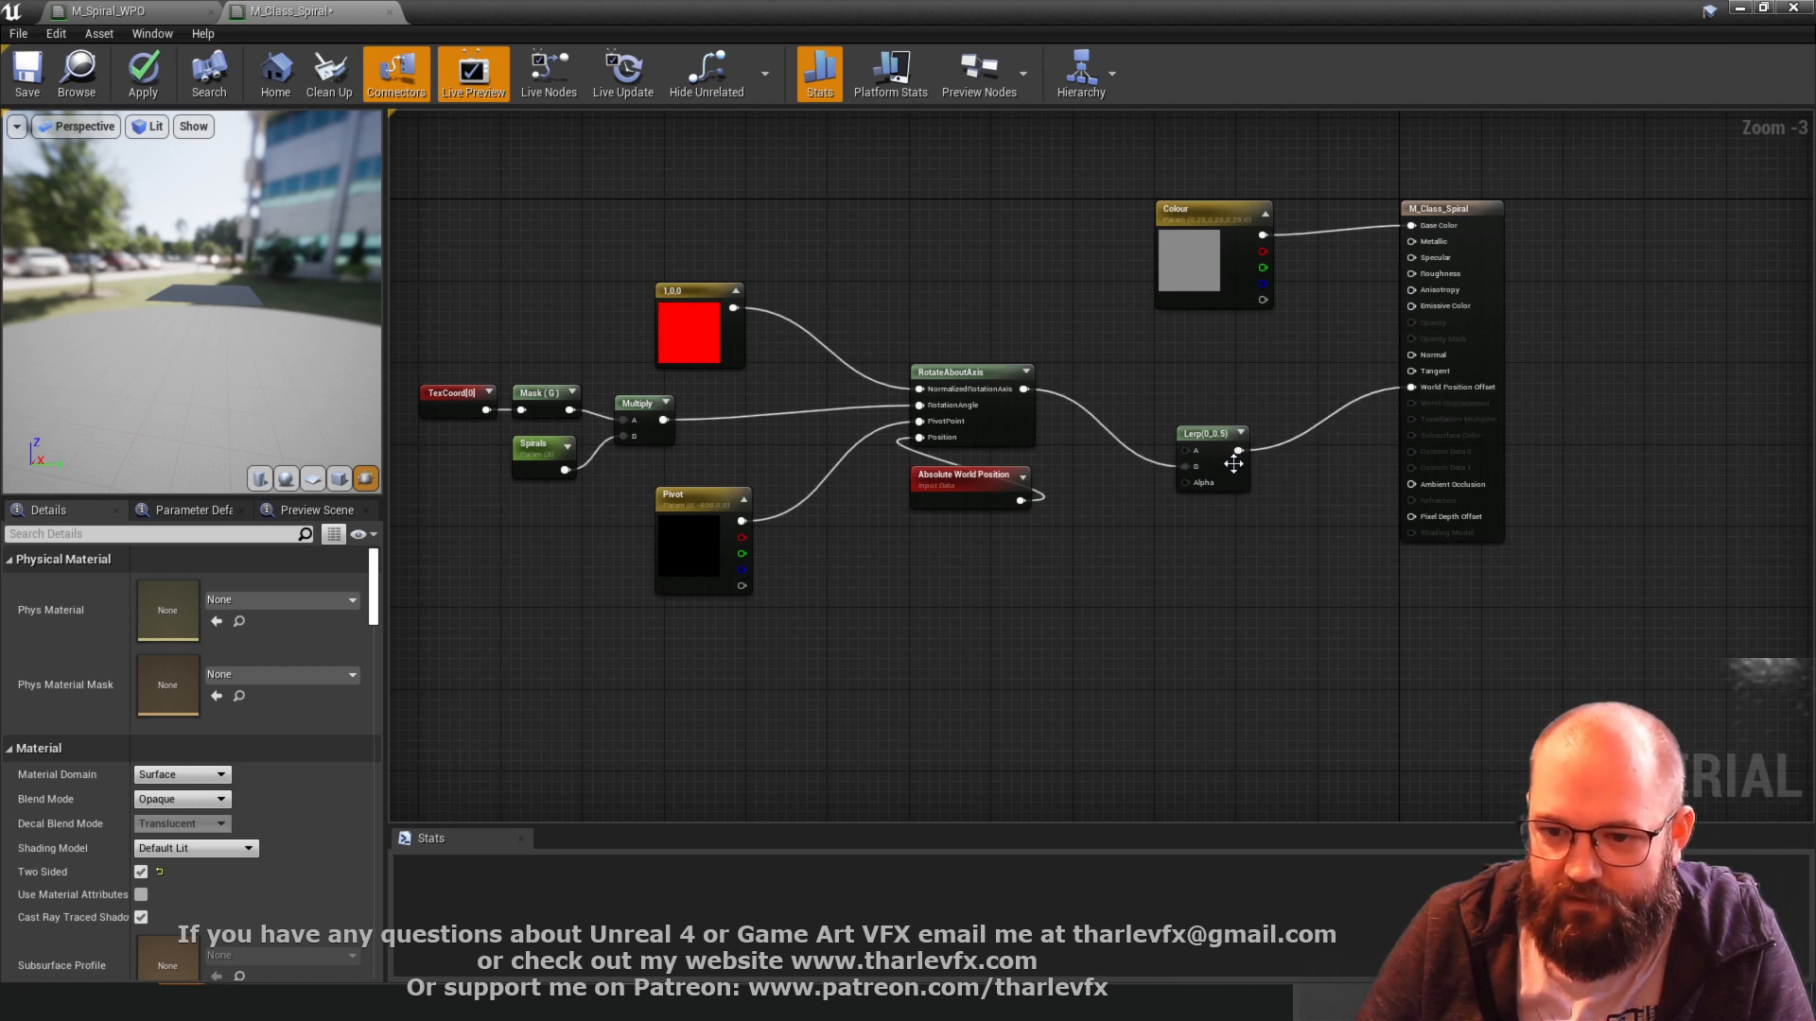
- Add a scalar parameter named Spiral beneath the Lerp node and delete it again
left_click(1183, 512)
type("S")
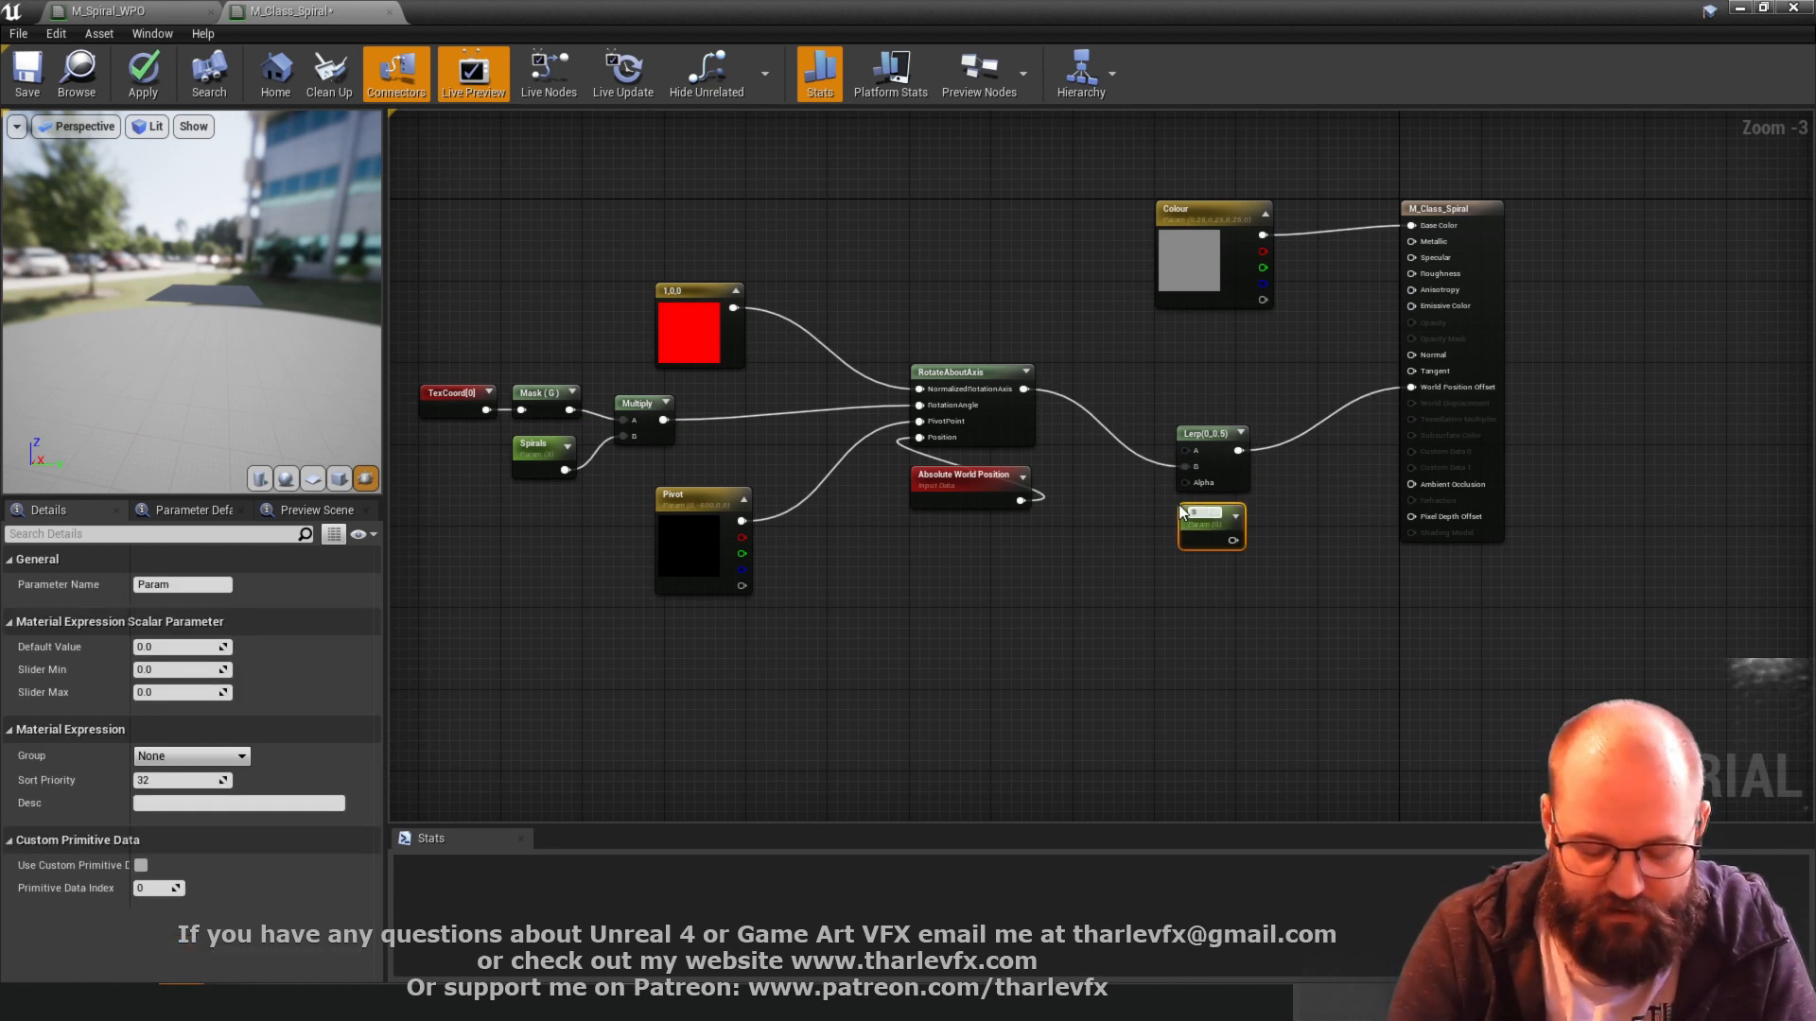
type("piral")
left_click(1128, 563)
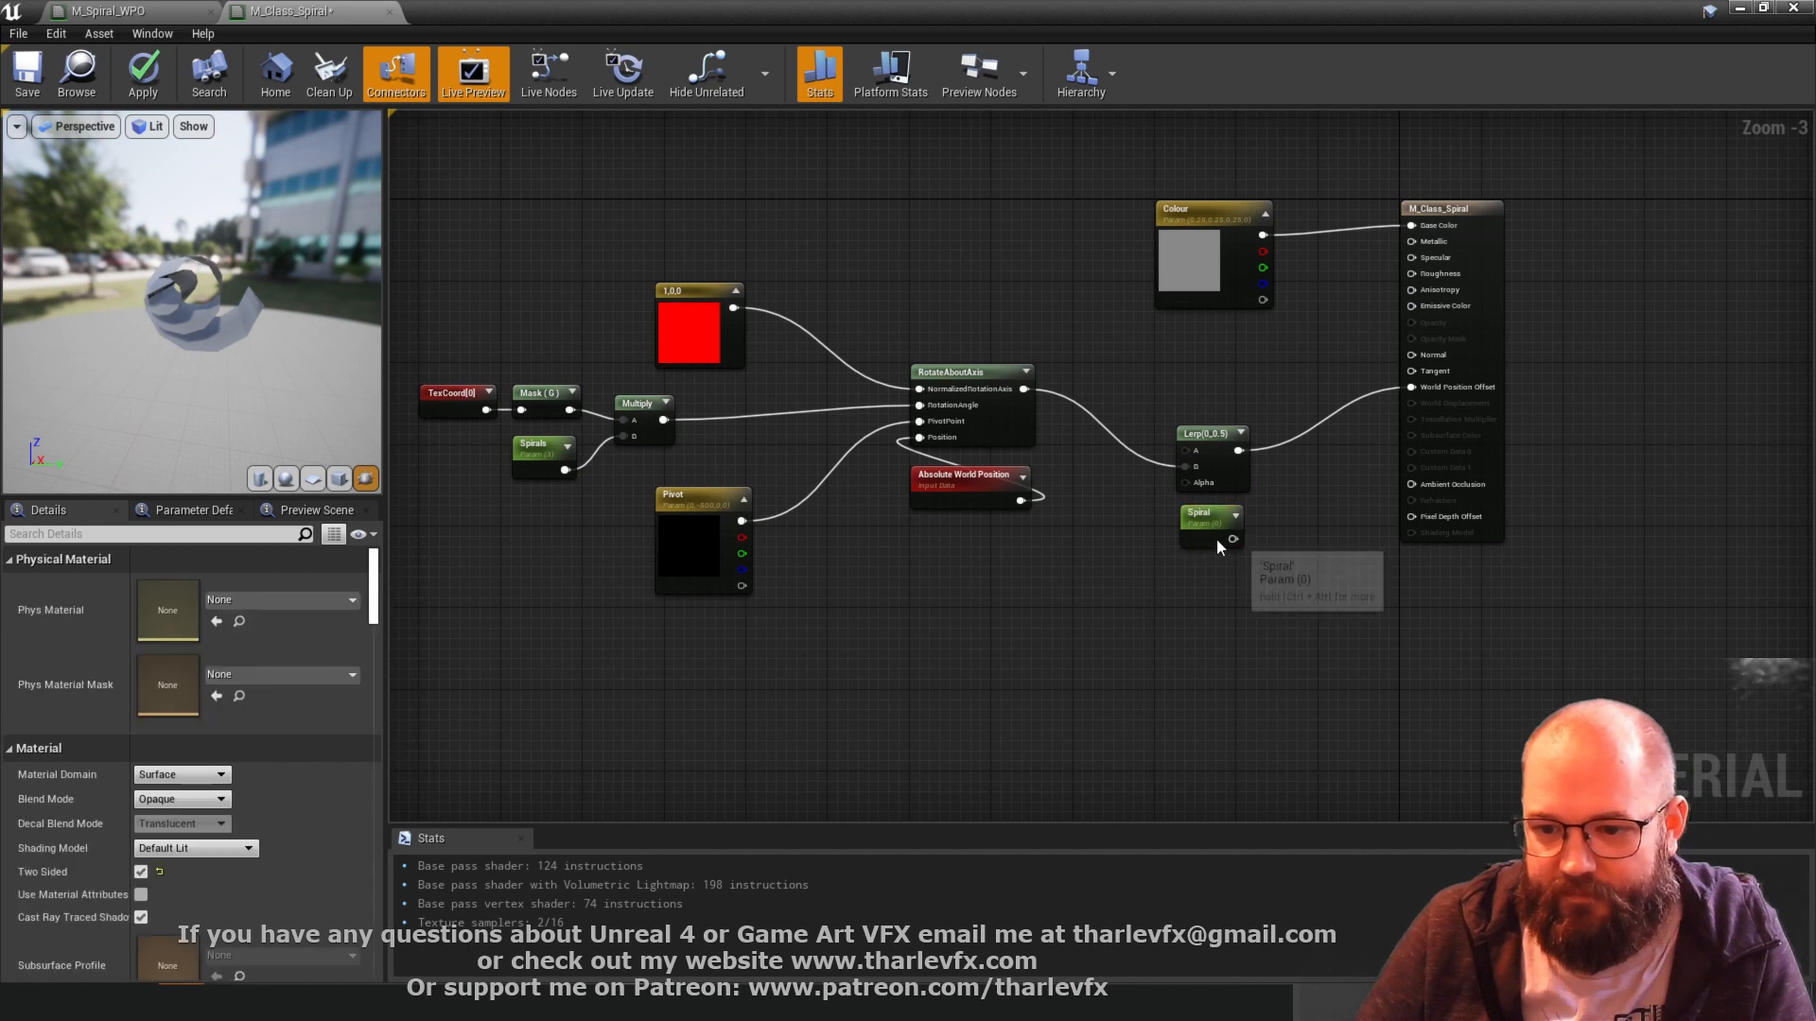
left_click(1211, 536)
key("Delete")
- Add a DebugTimeSine node below Absolute World Position and connect its result to the Lerp's Alpha input
right_click(1151, 537)
type("debug time")
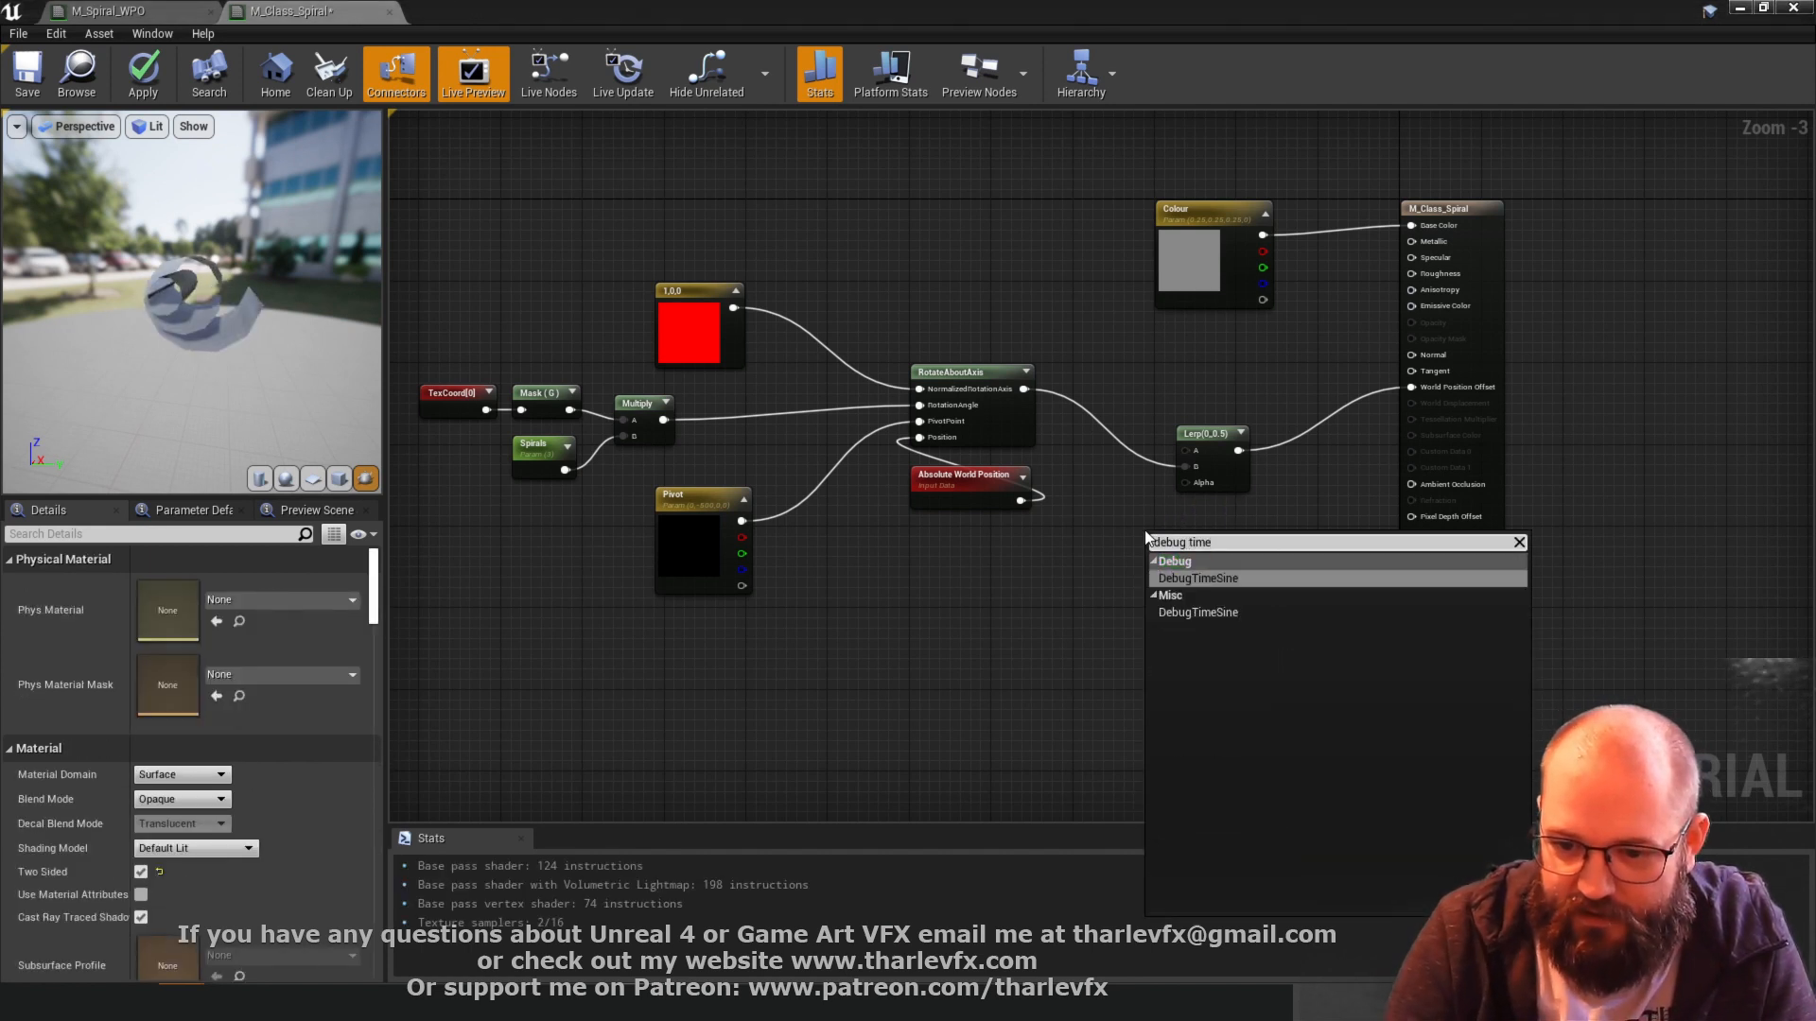
key("Return")
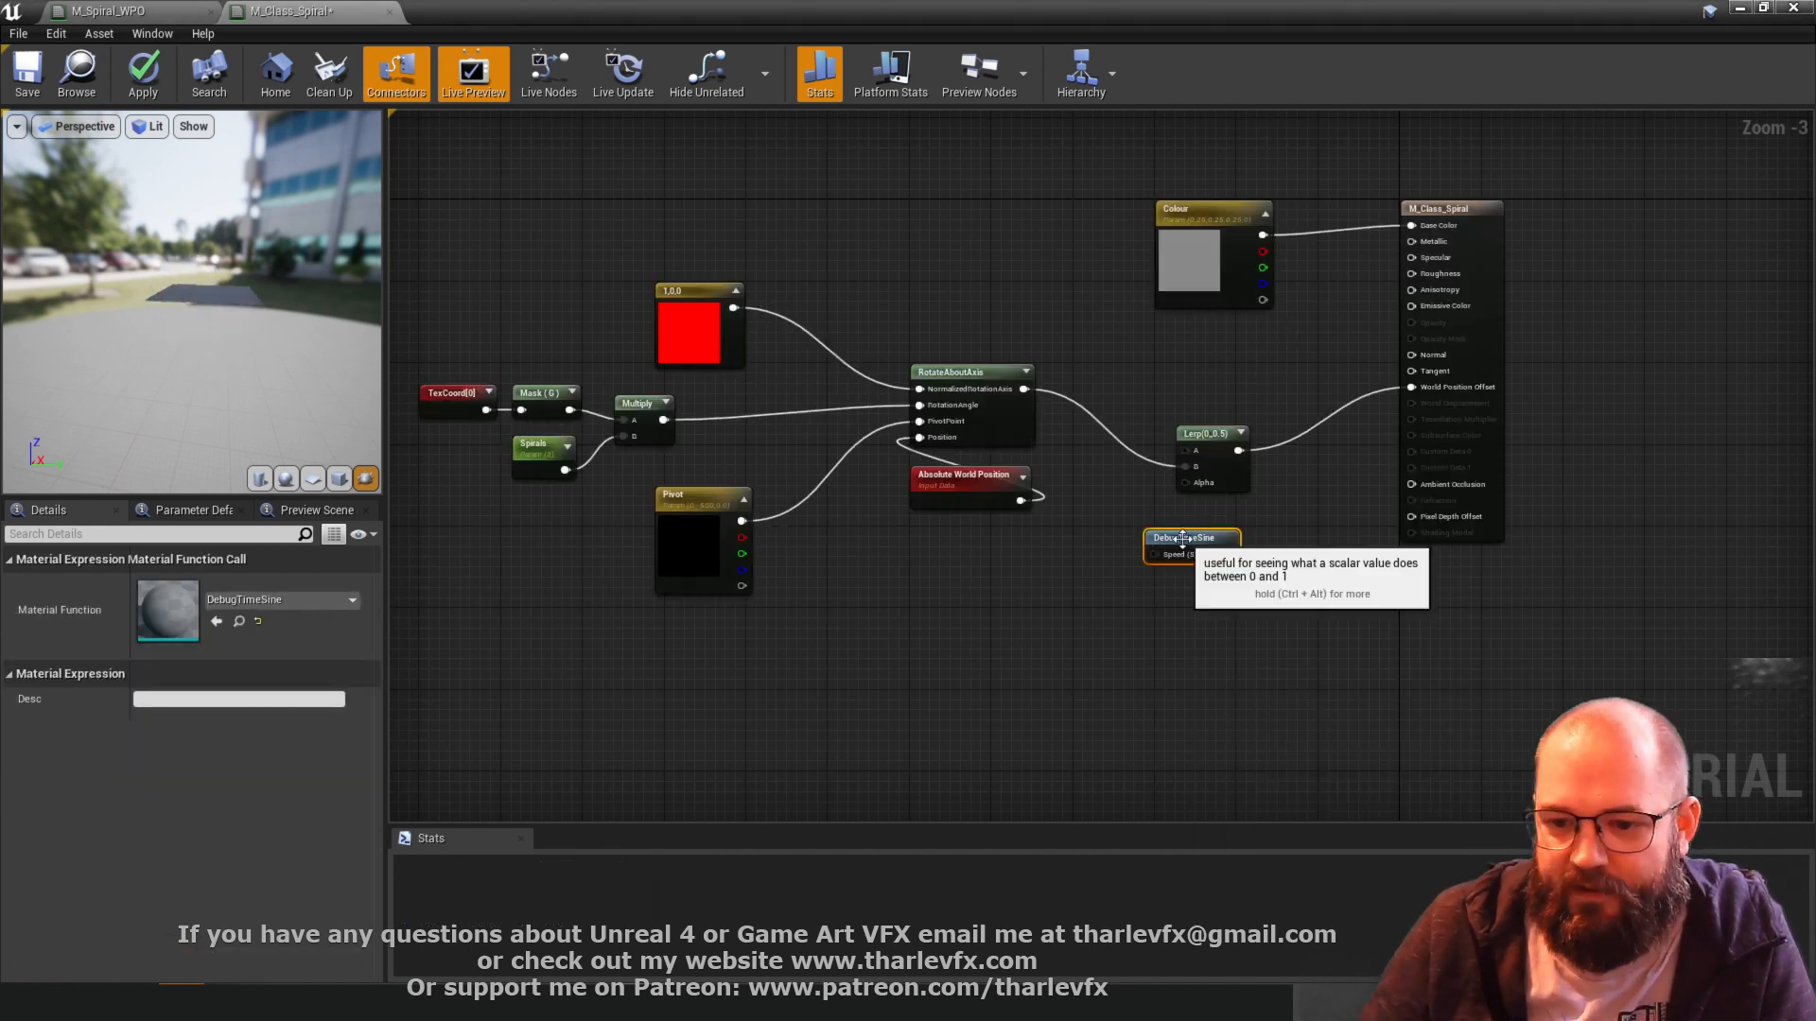
left_click_drag(1187, 547, 953, 608)
left_click(860, 571)
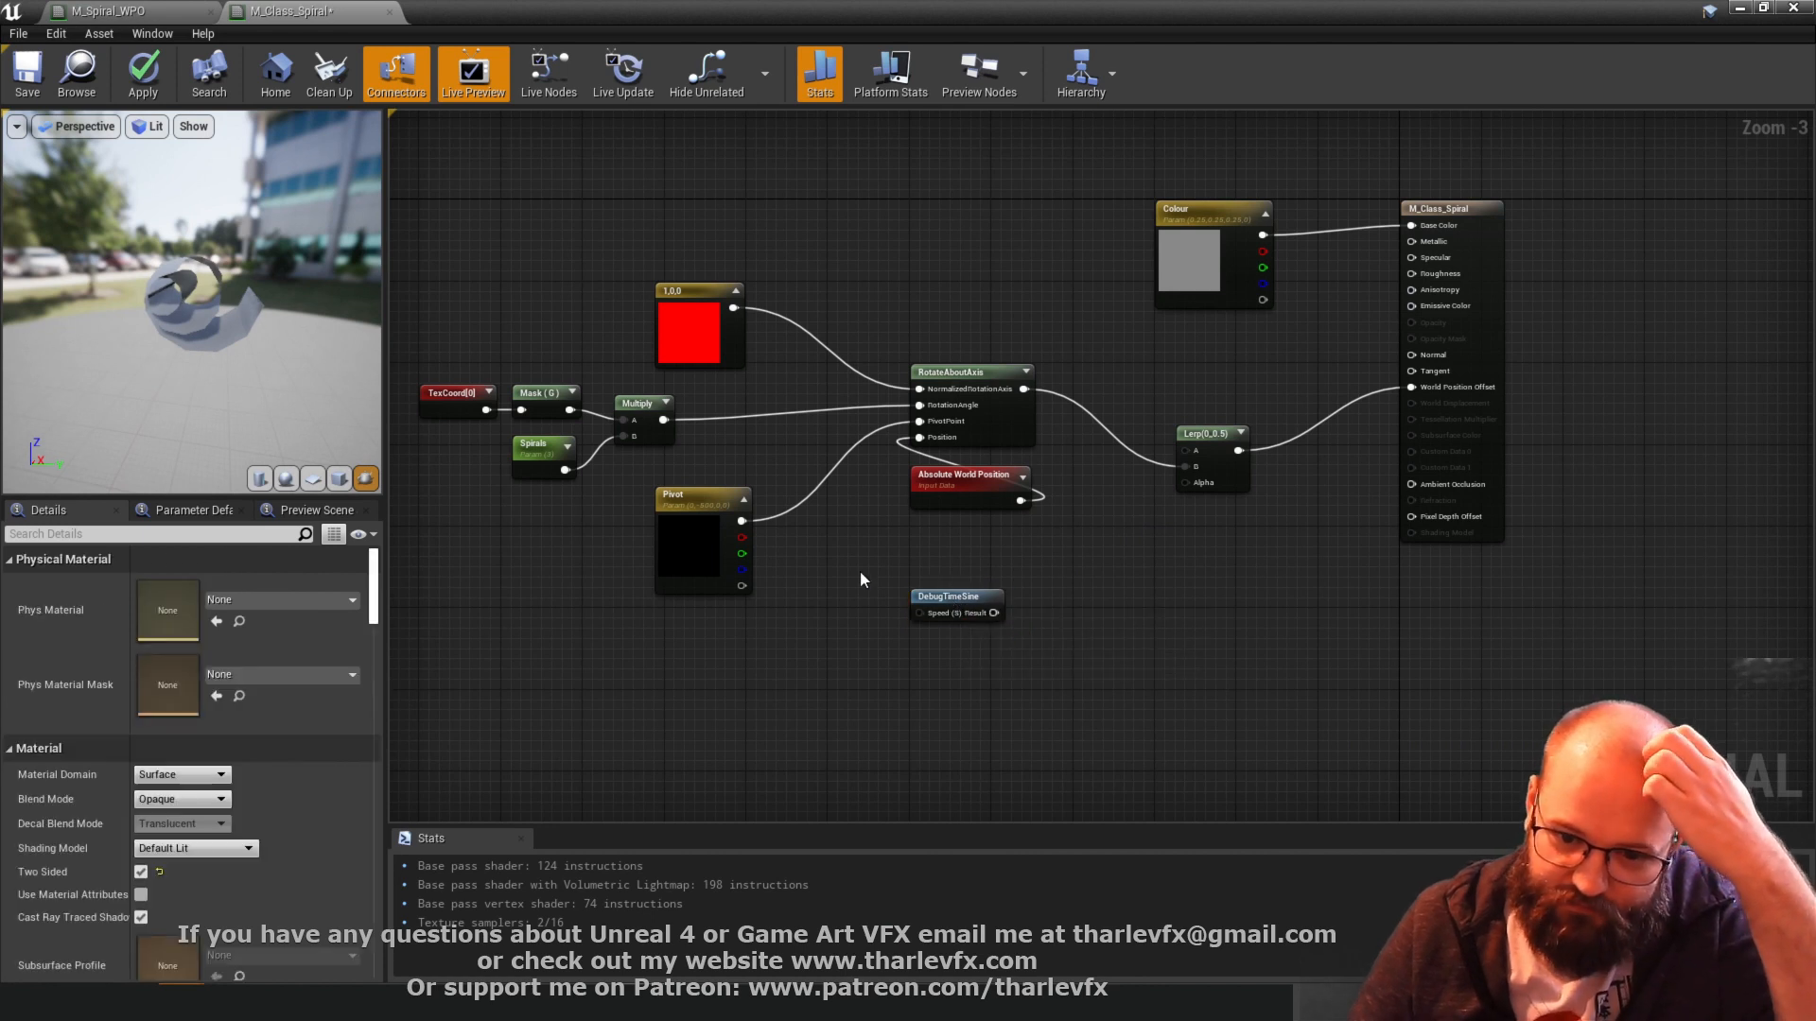
left_click(958, 598)
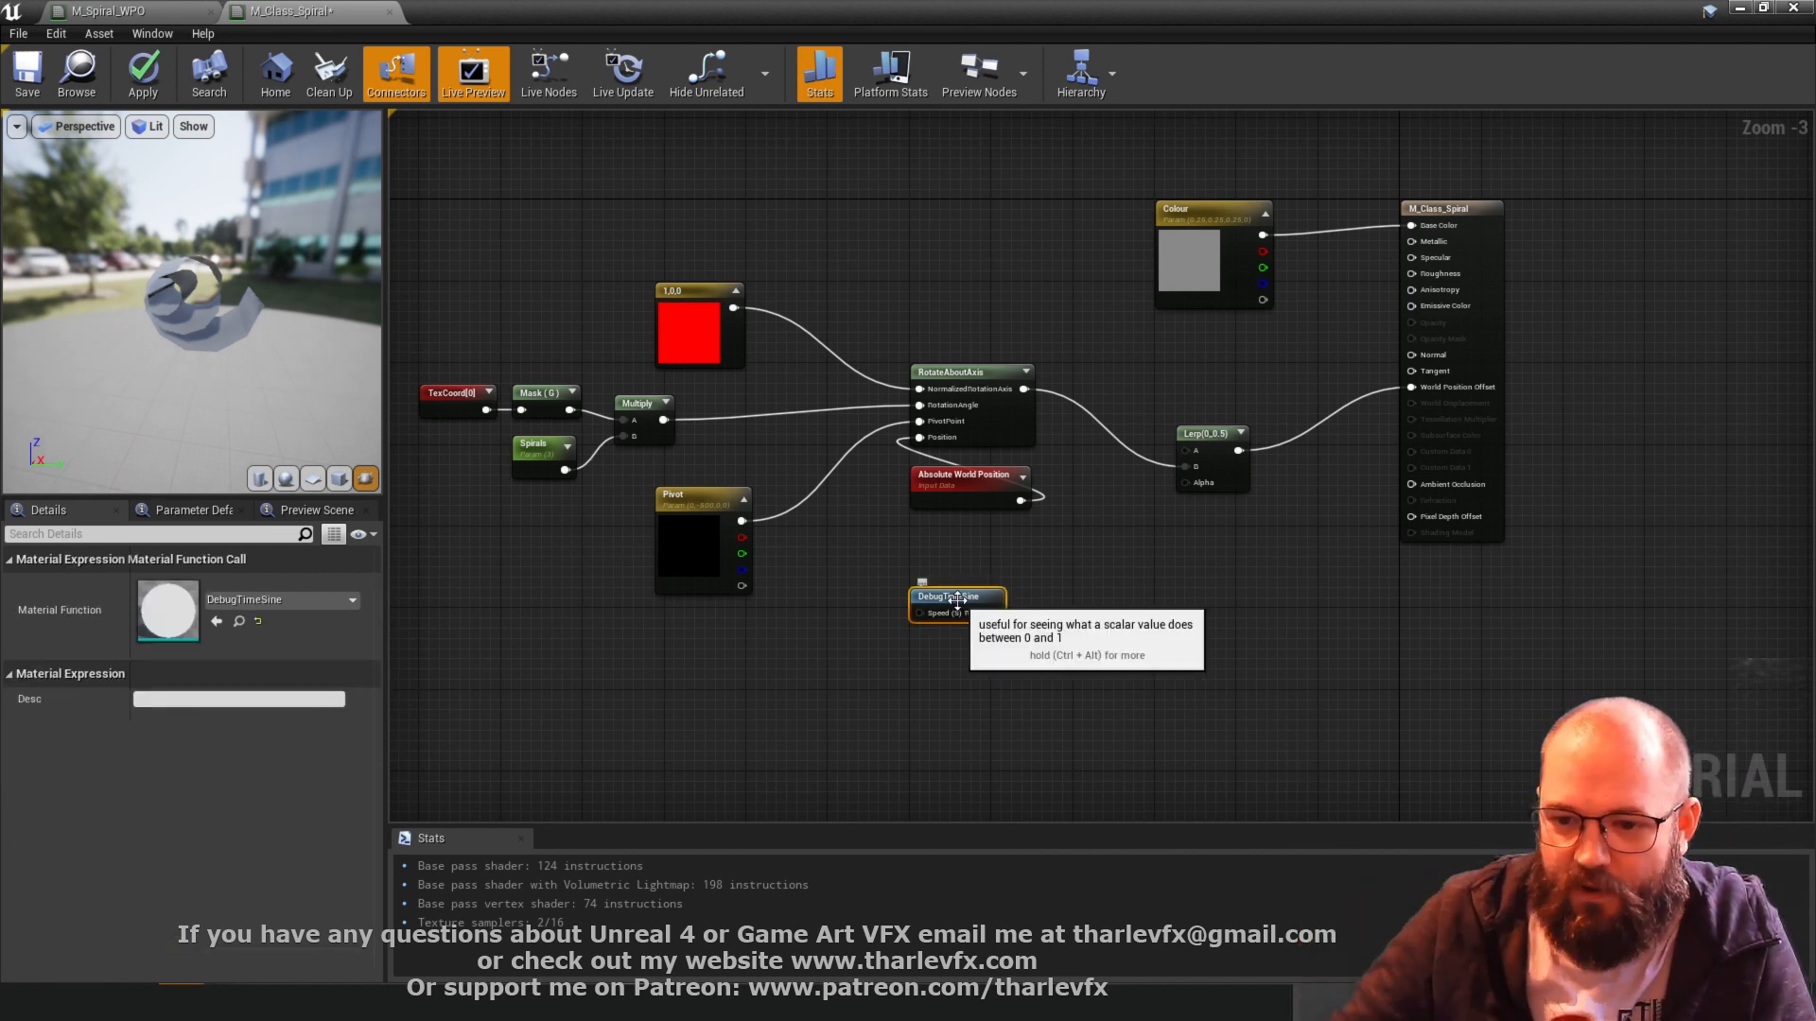
left_click(1191, 517)
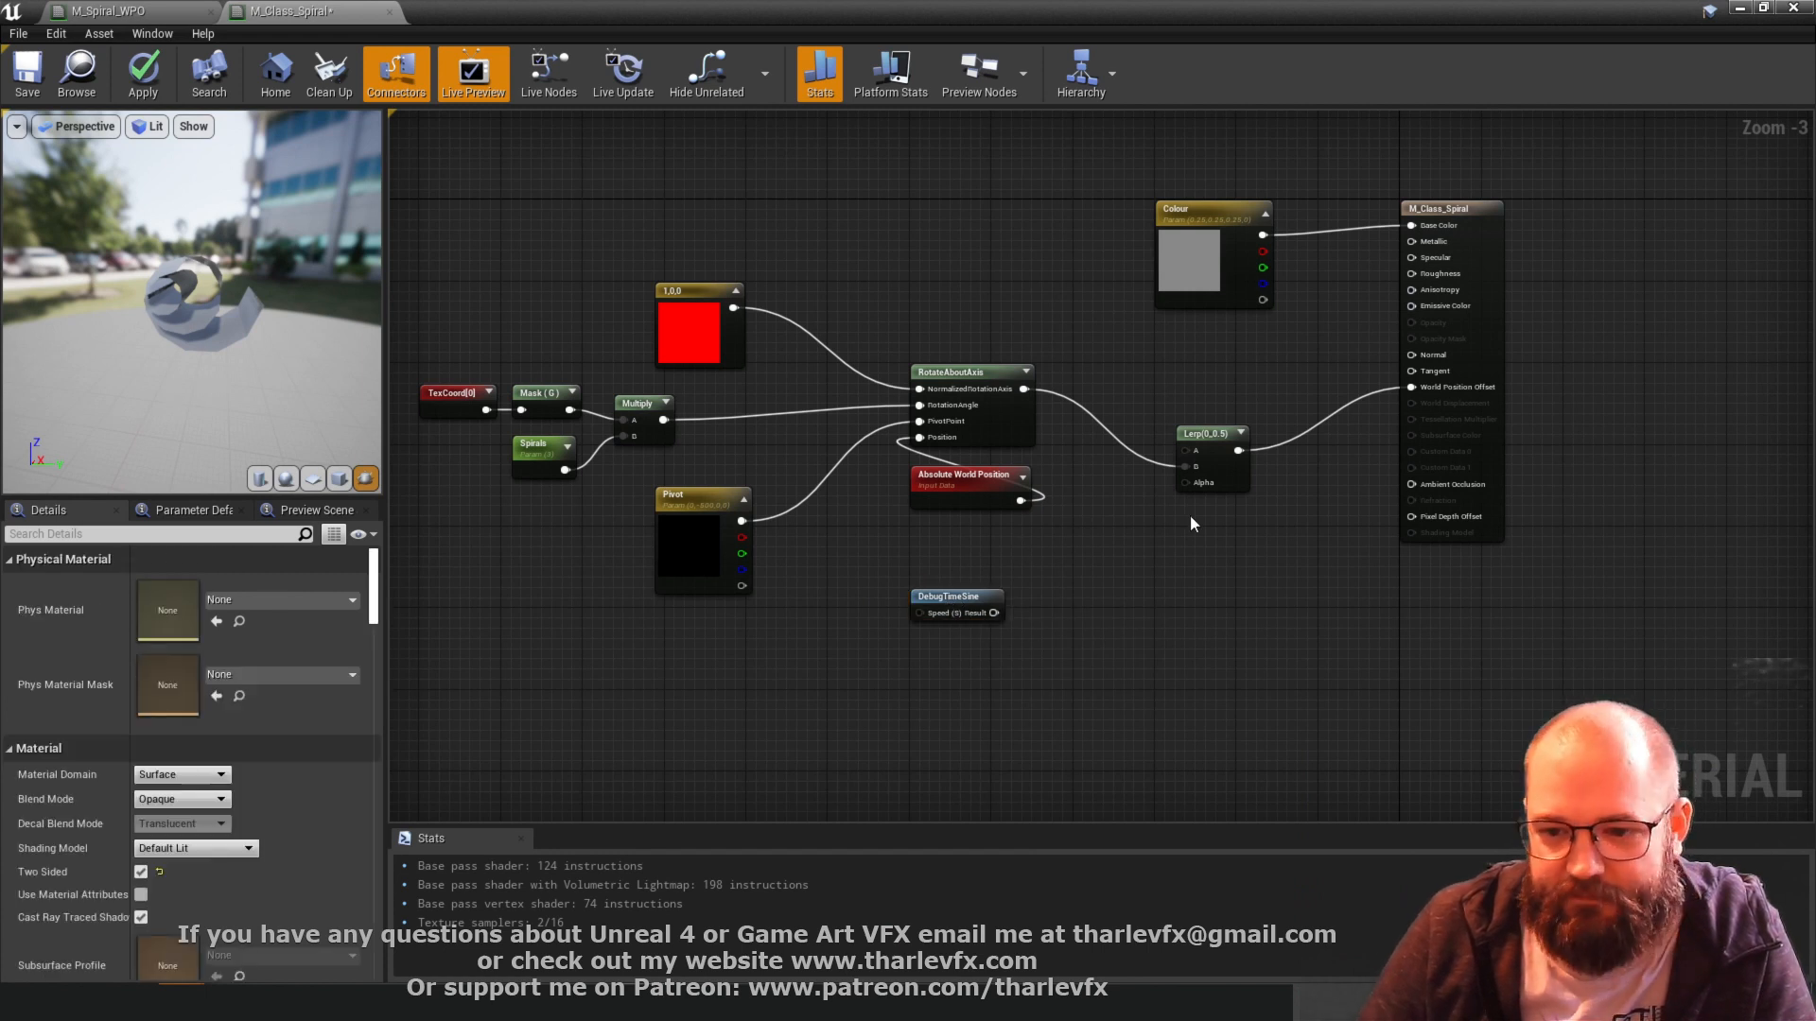
left_click_drag(1197, 484, 994, 613)
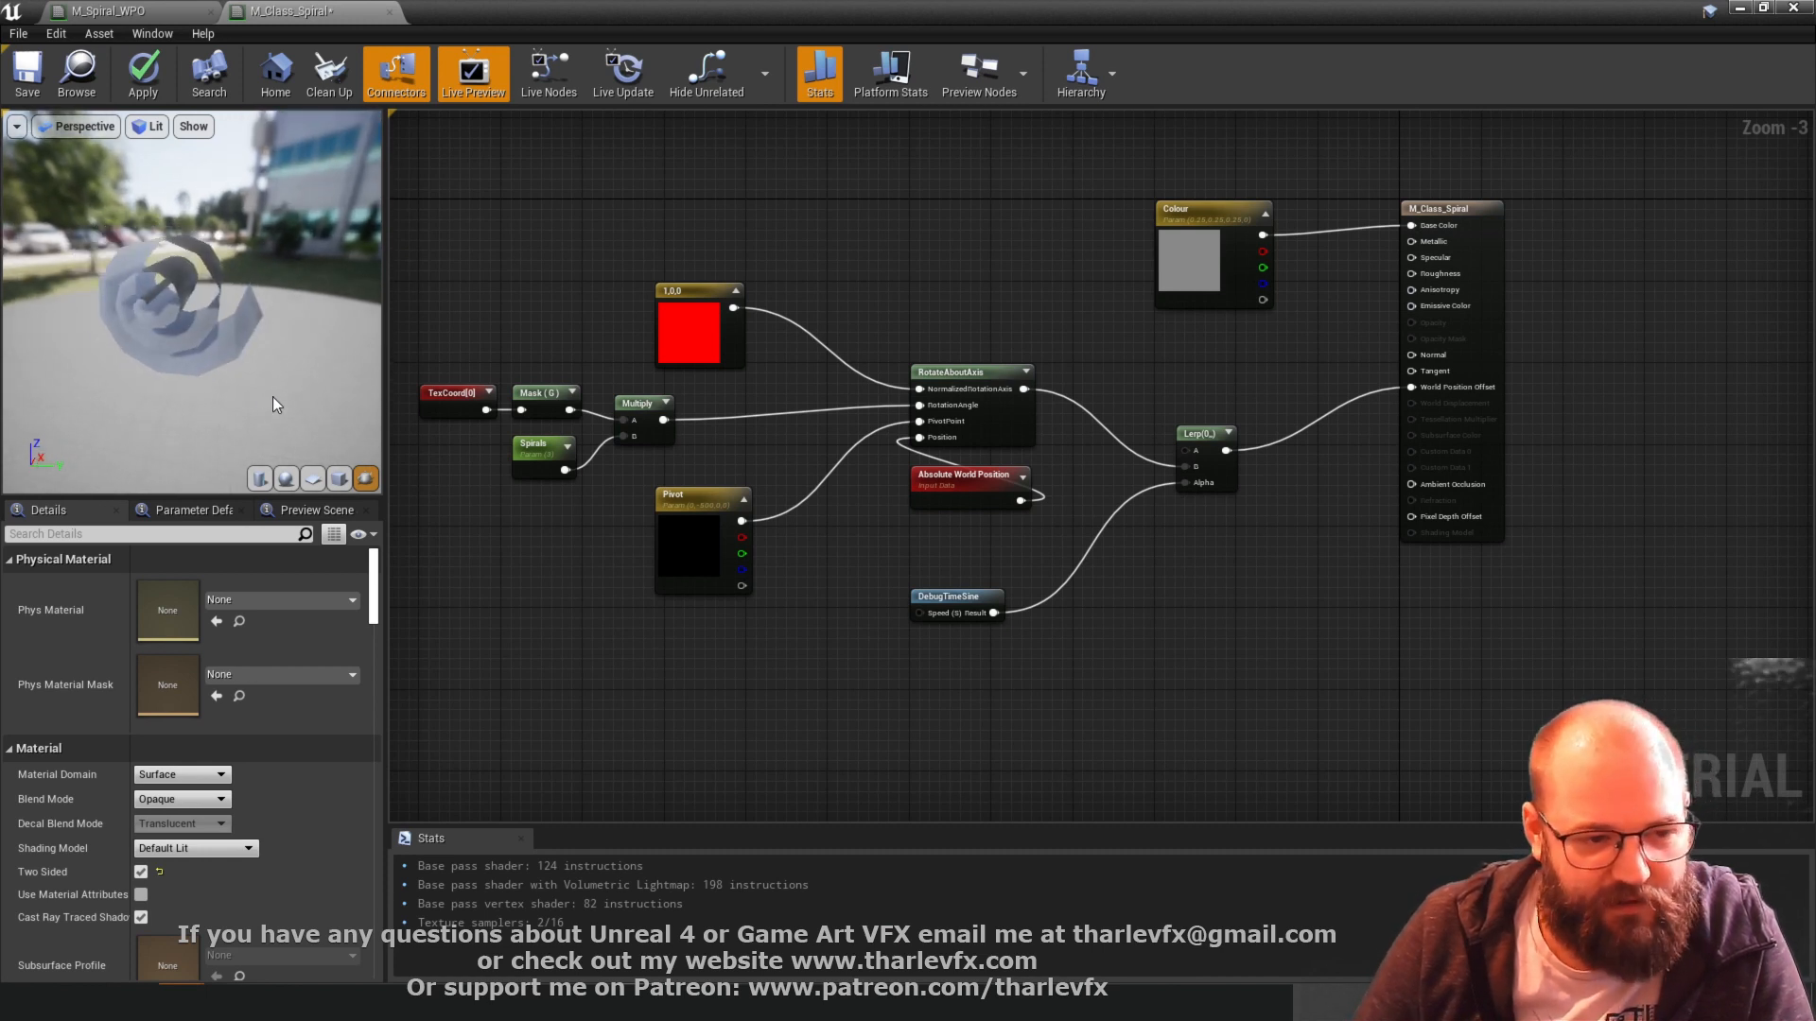
- Move DebugTimeSine closer to the Lerp and drive its Speed input with a new constant of 0.5
left_click_drag(955, 597, 1036, 617)
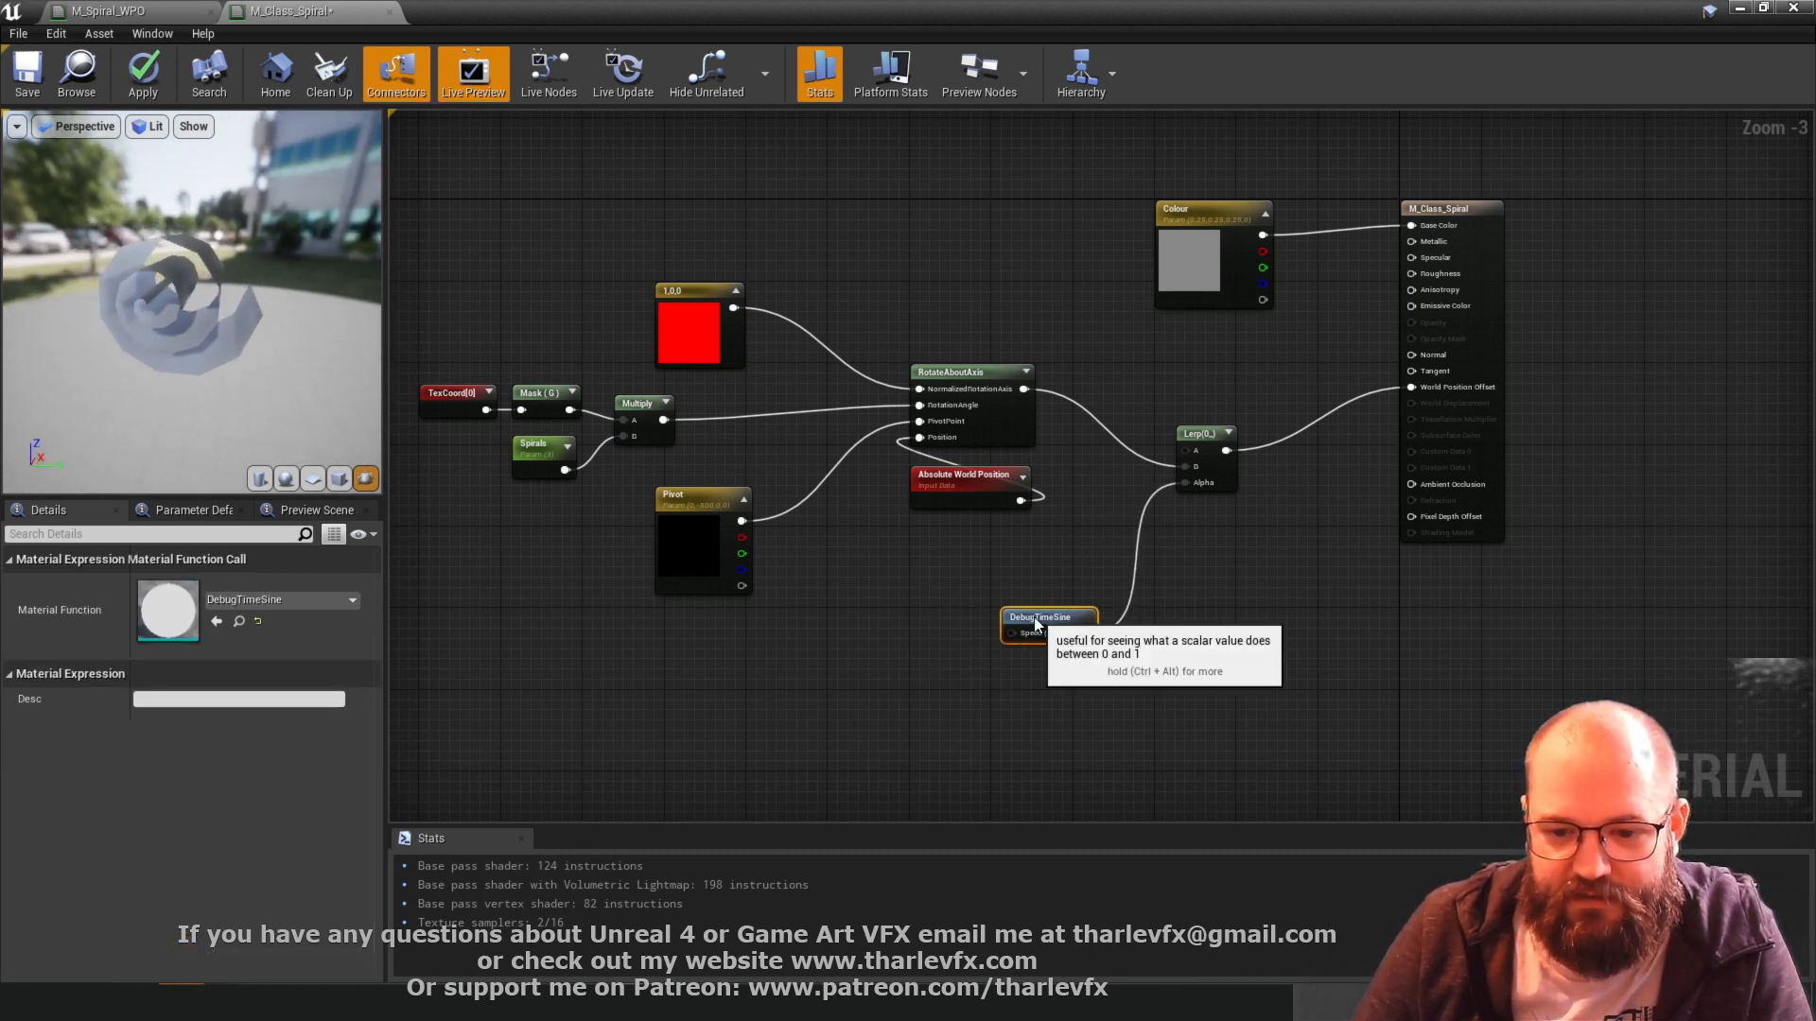
left_click(948, 642)
scroll(941, 630, "up", 3)
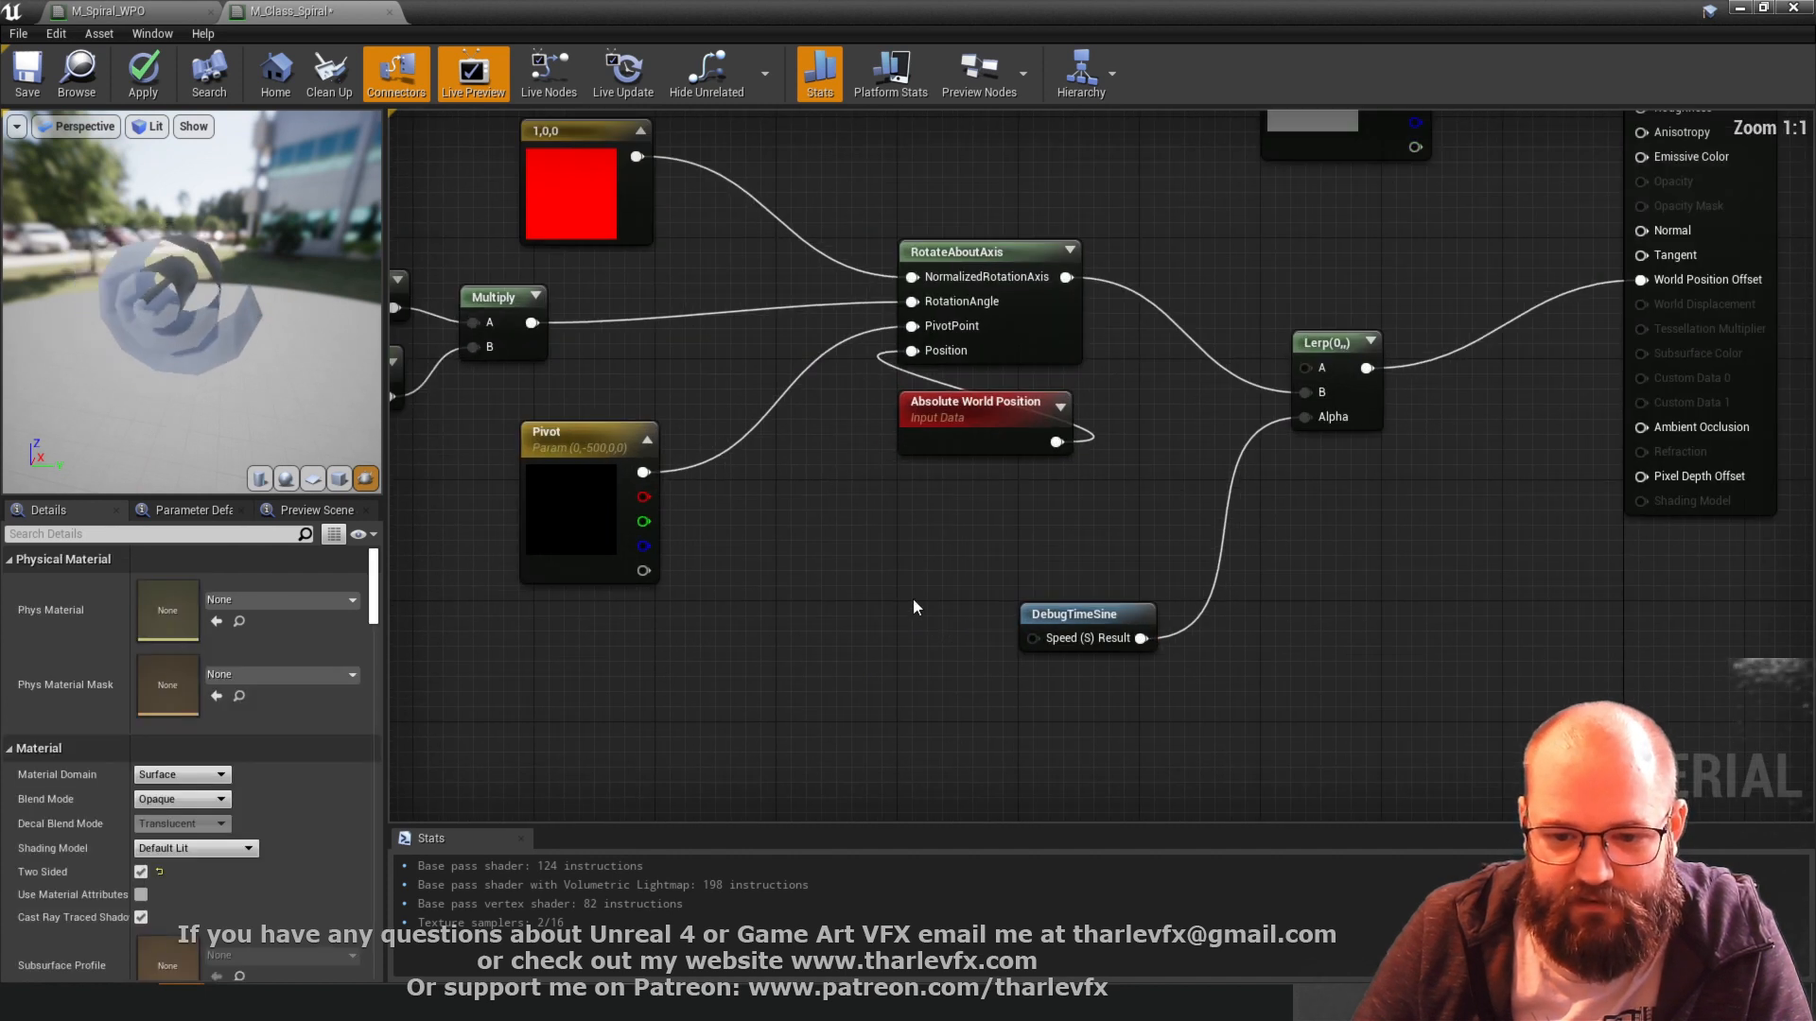
left_click(925, 622)
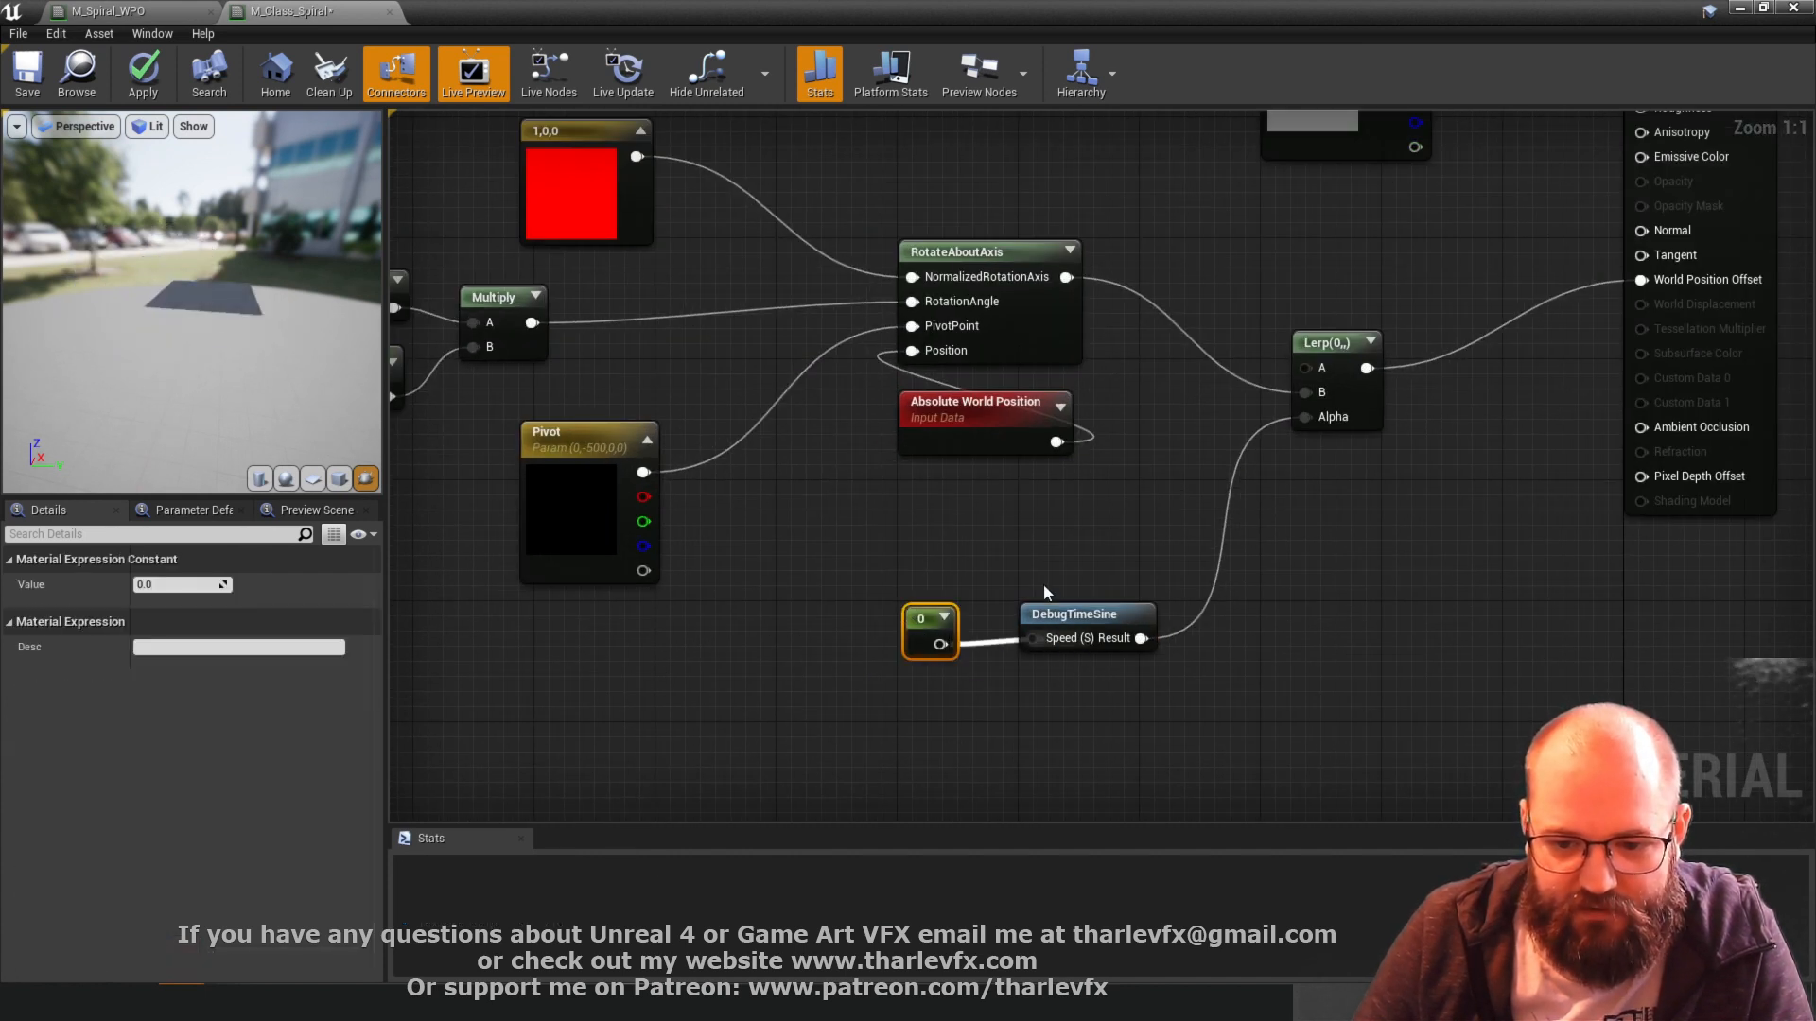
left_click(195, 585)
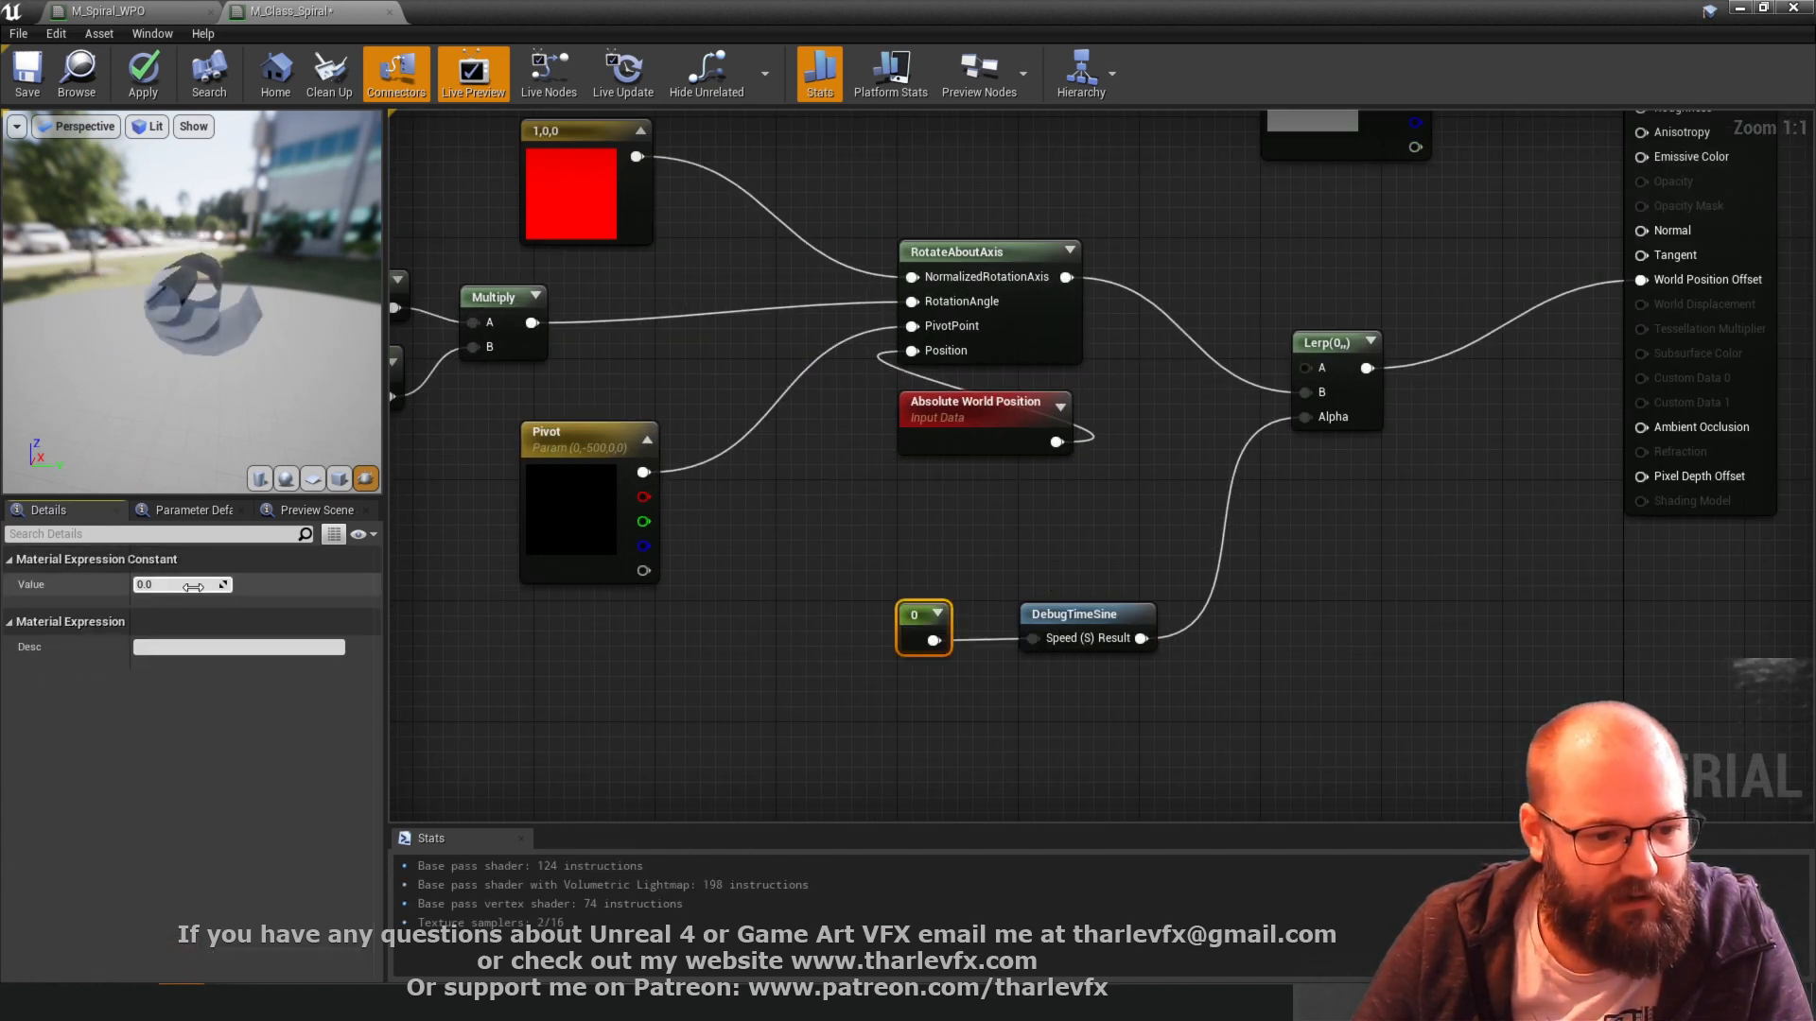
type("0.5")
key("Return")
left_click(1034, 527)
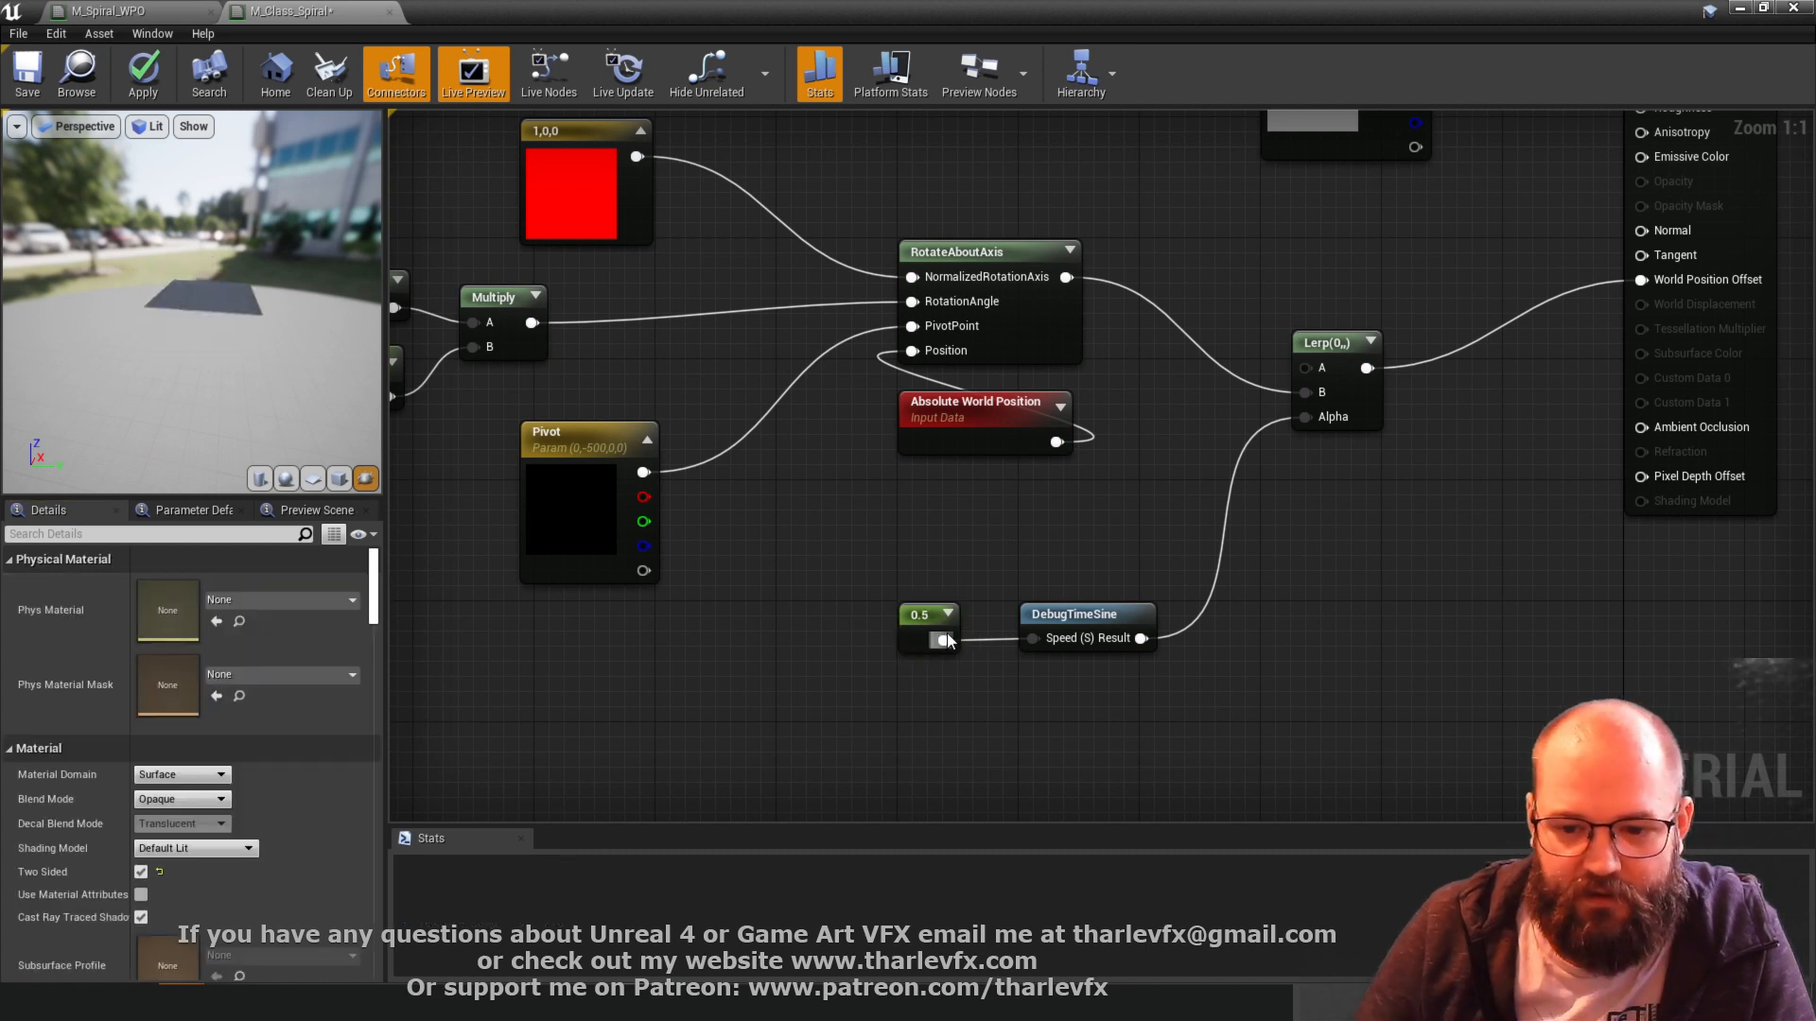
left_click_drag(941, 639, 972, 639)
left_click(955, 704)
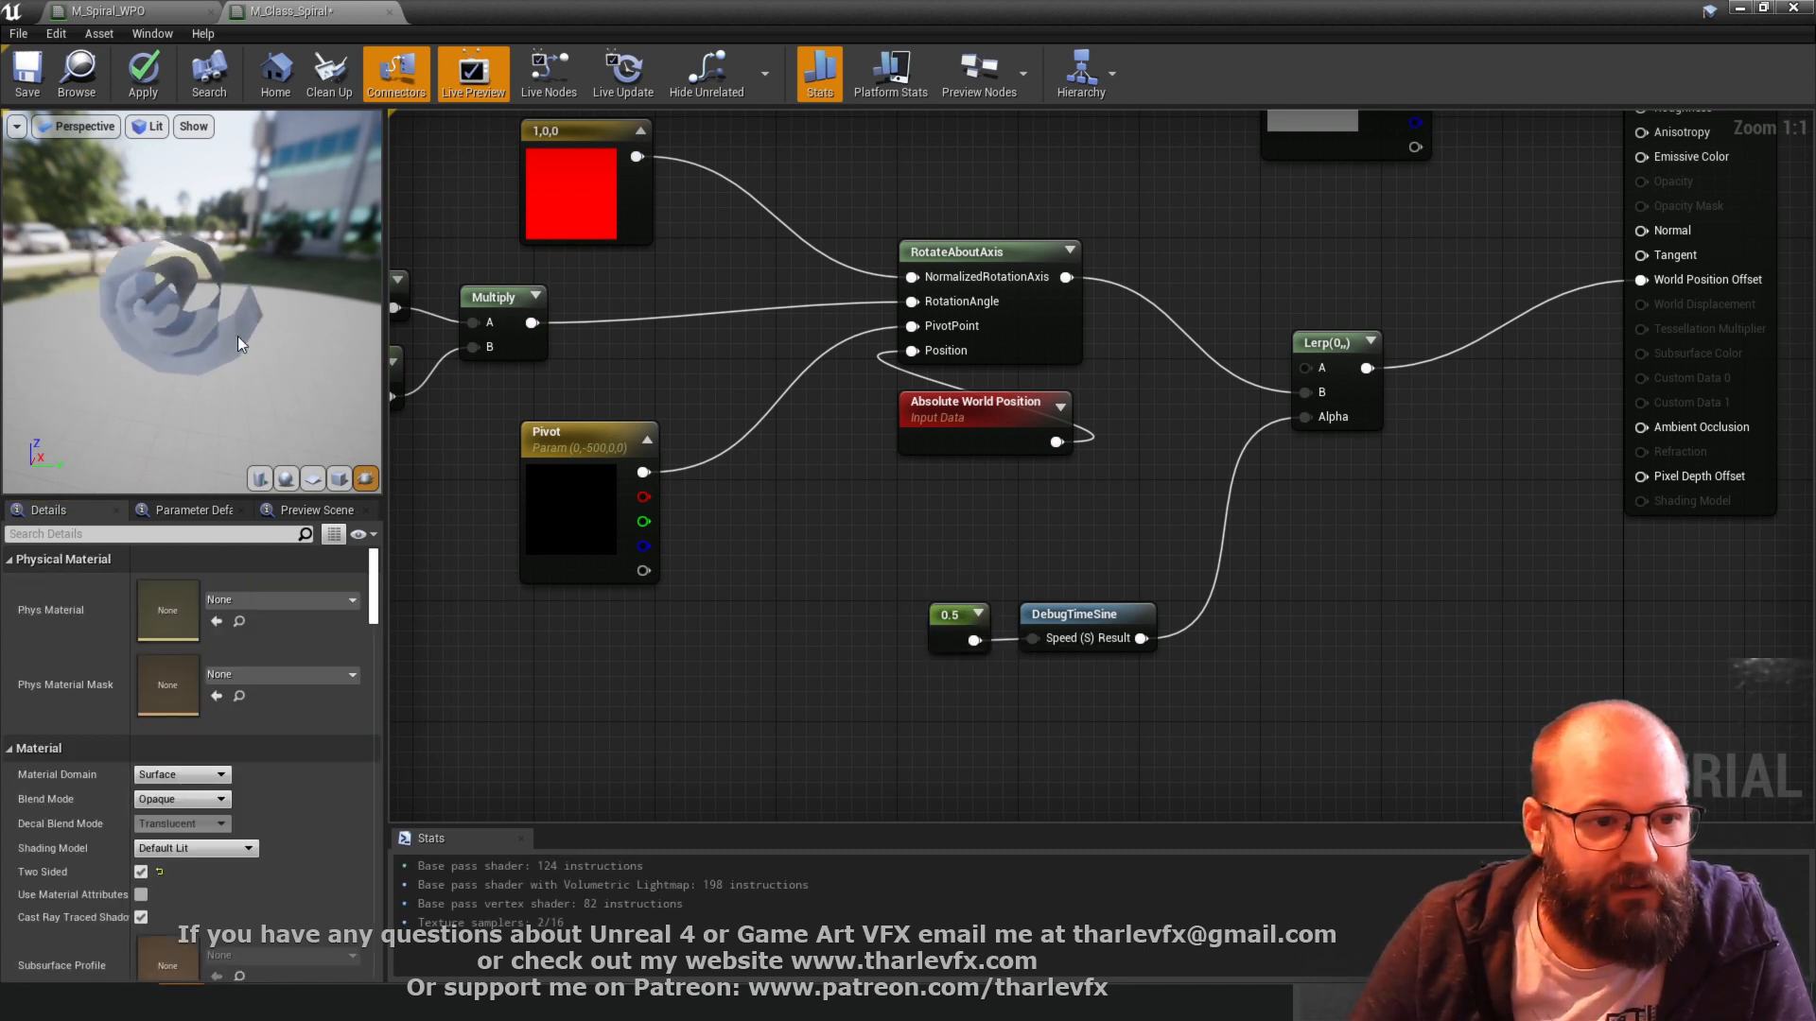
- Check the animated spiral in the preview and move the 0.5 constant and DebugTimeSine together to the start of the graph, beneath Spirals
left_click_drag(258, 308, 258, 362)
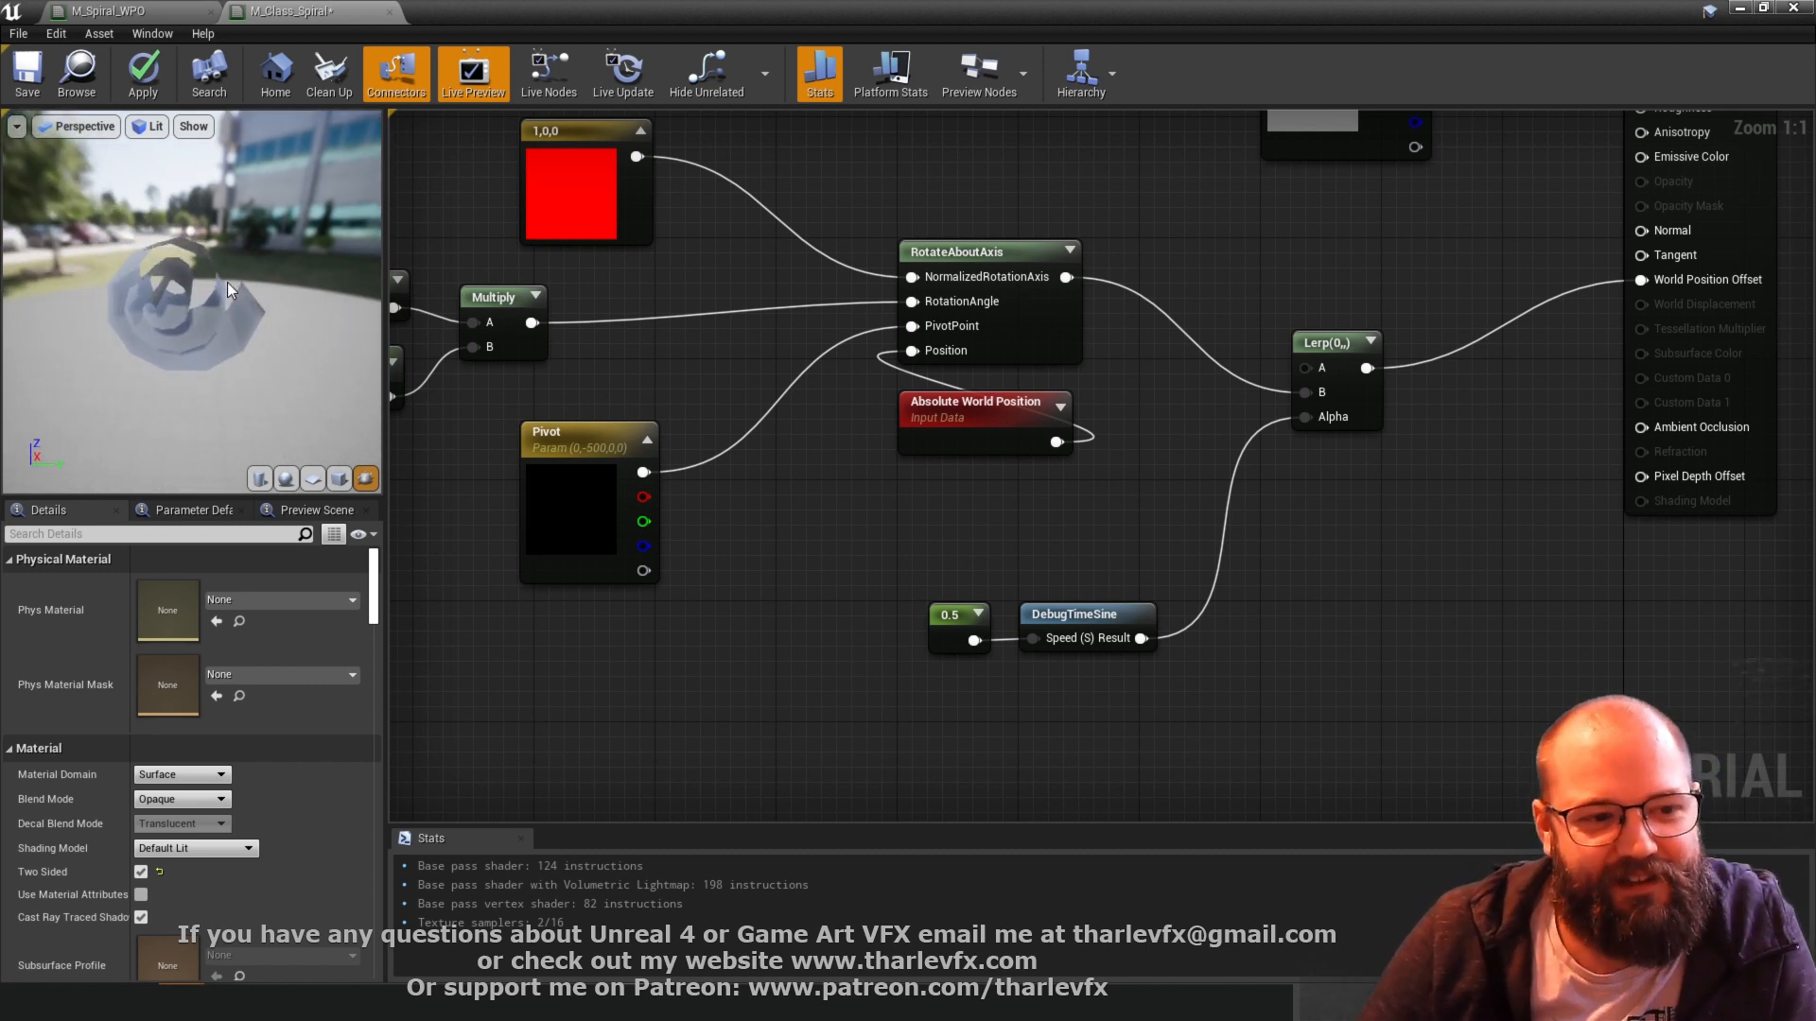
left_click(1362, 396)
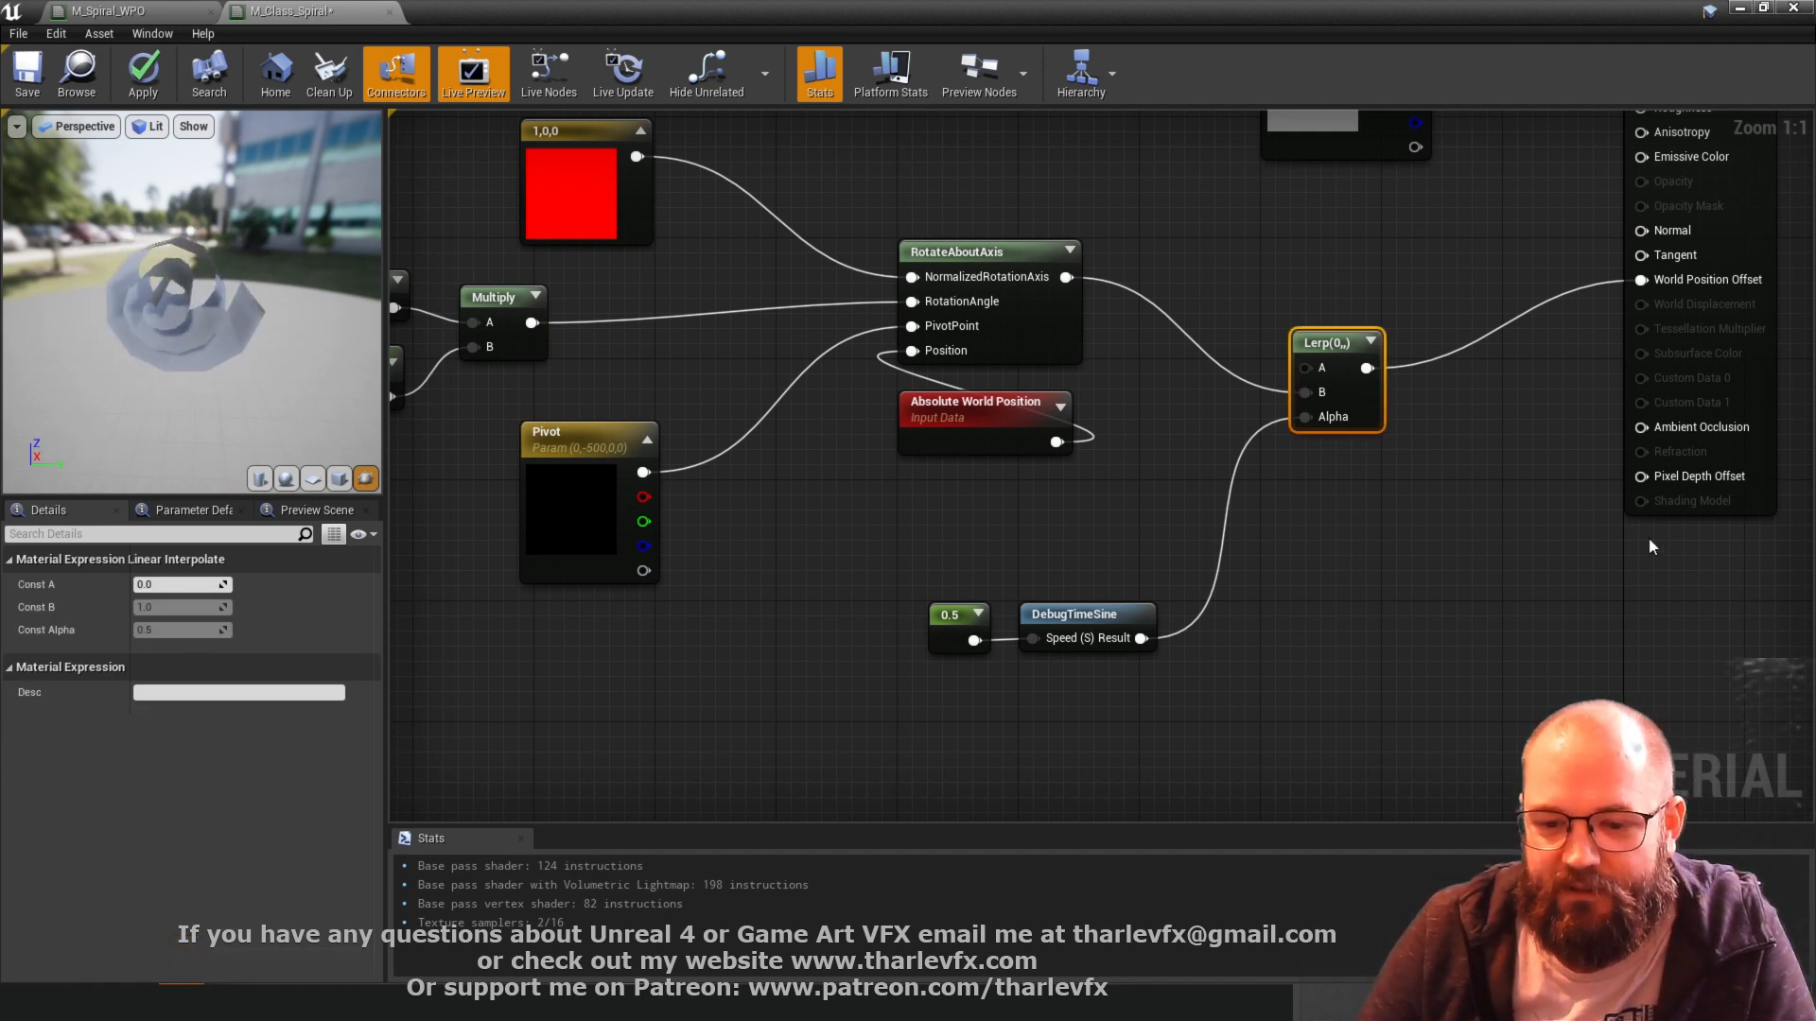
left_click_drag(913, 594, 1042, 639)
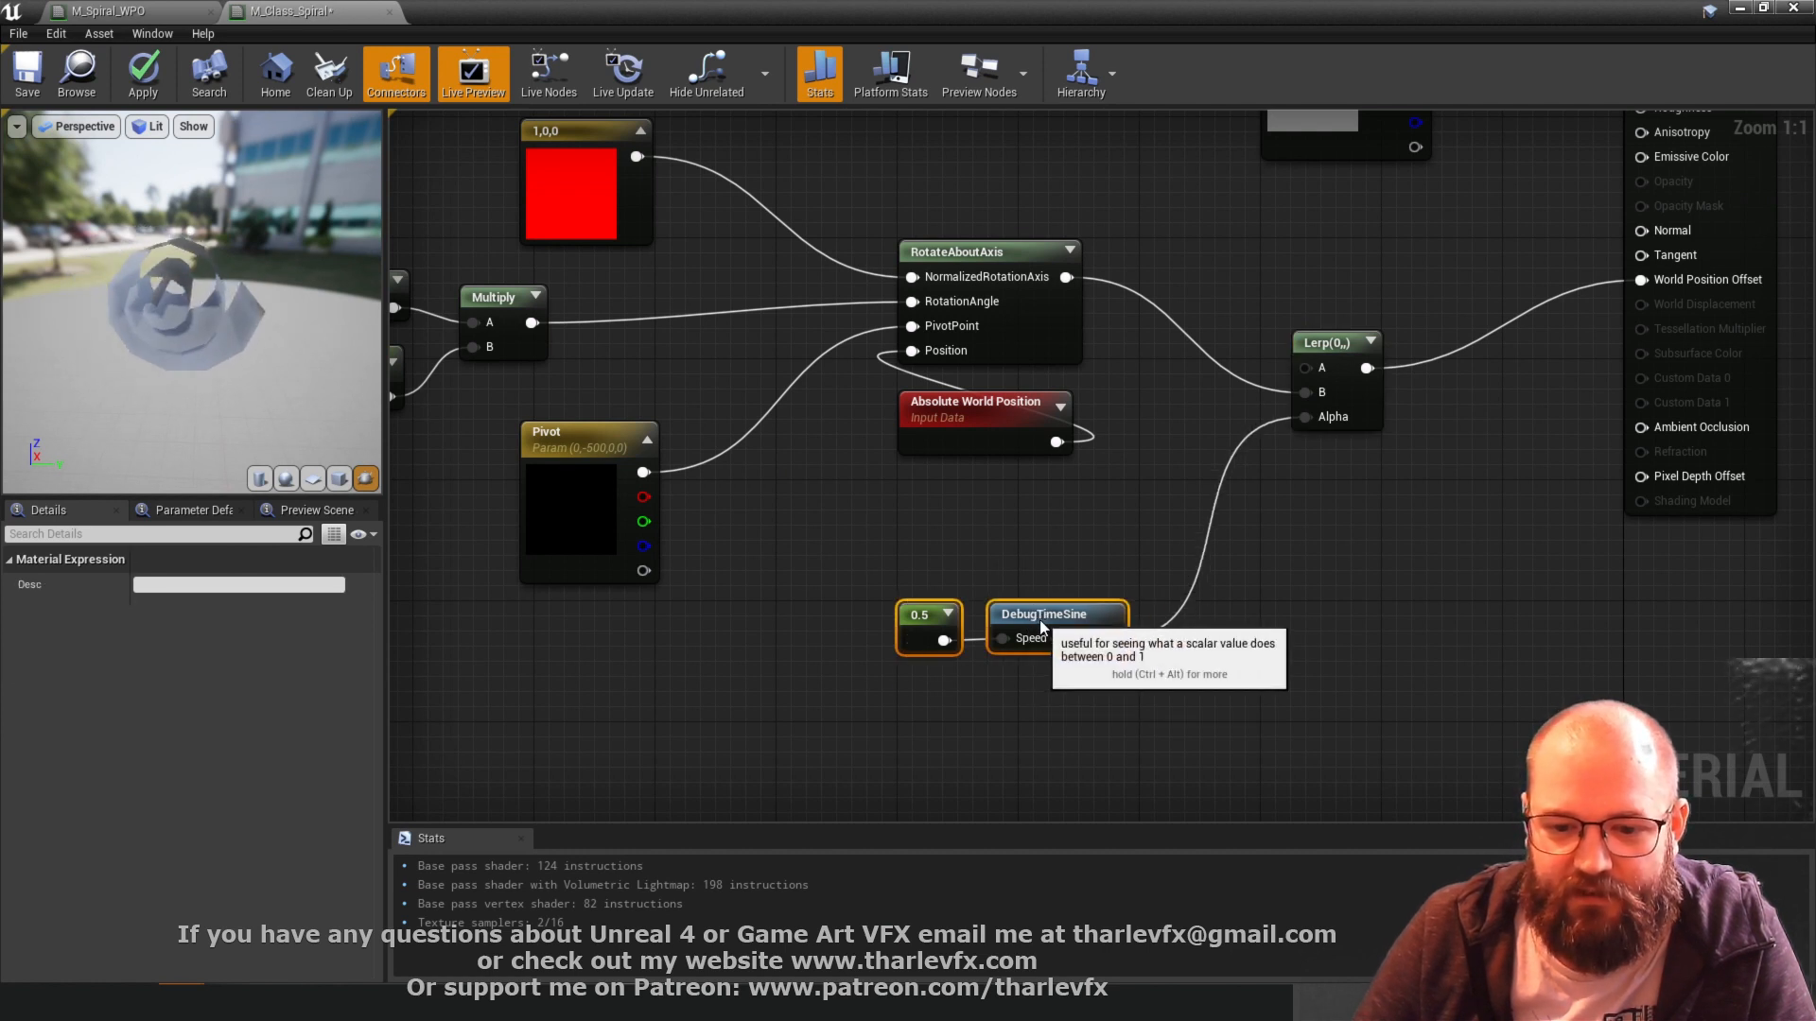
left_click(719, 567)
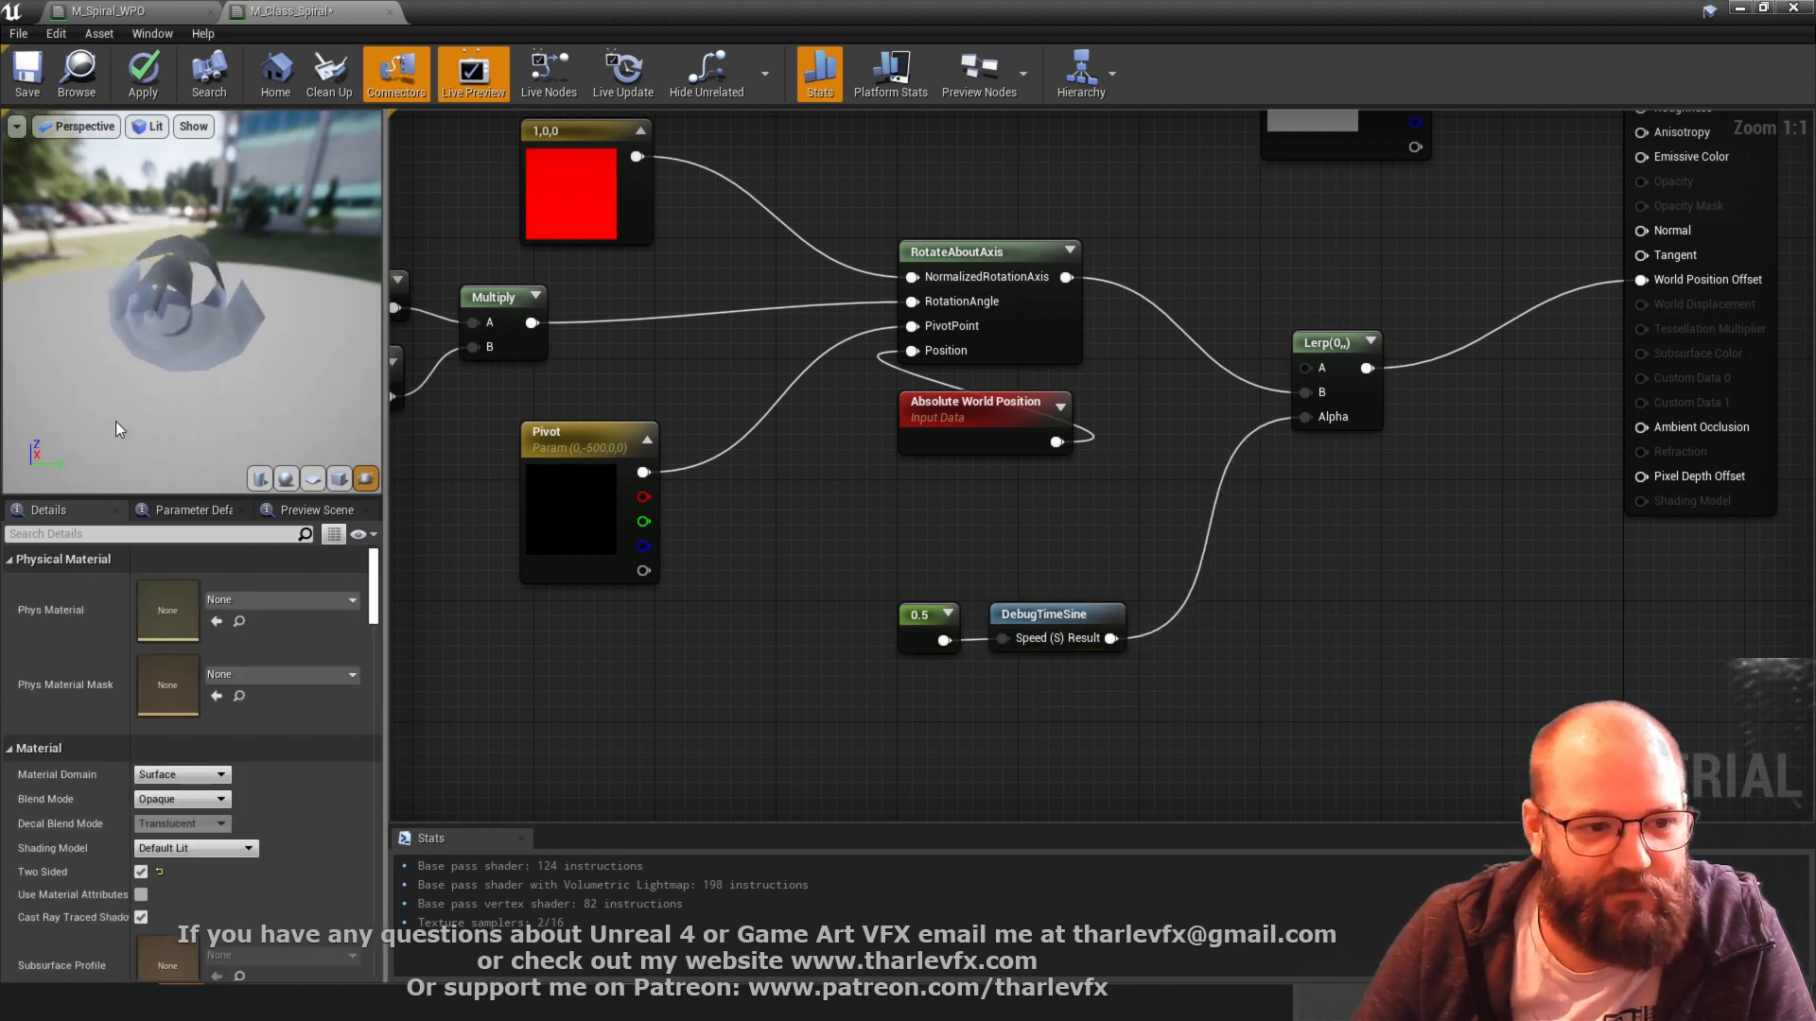
right_click_drag(850, 558, 1061, 531)
left_click_drag(1256, 543, 1120, 632)
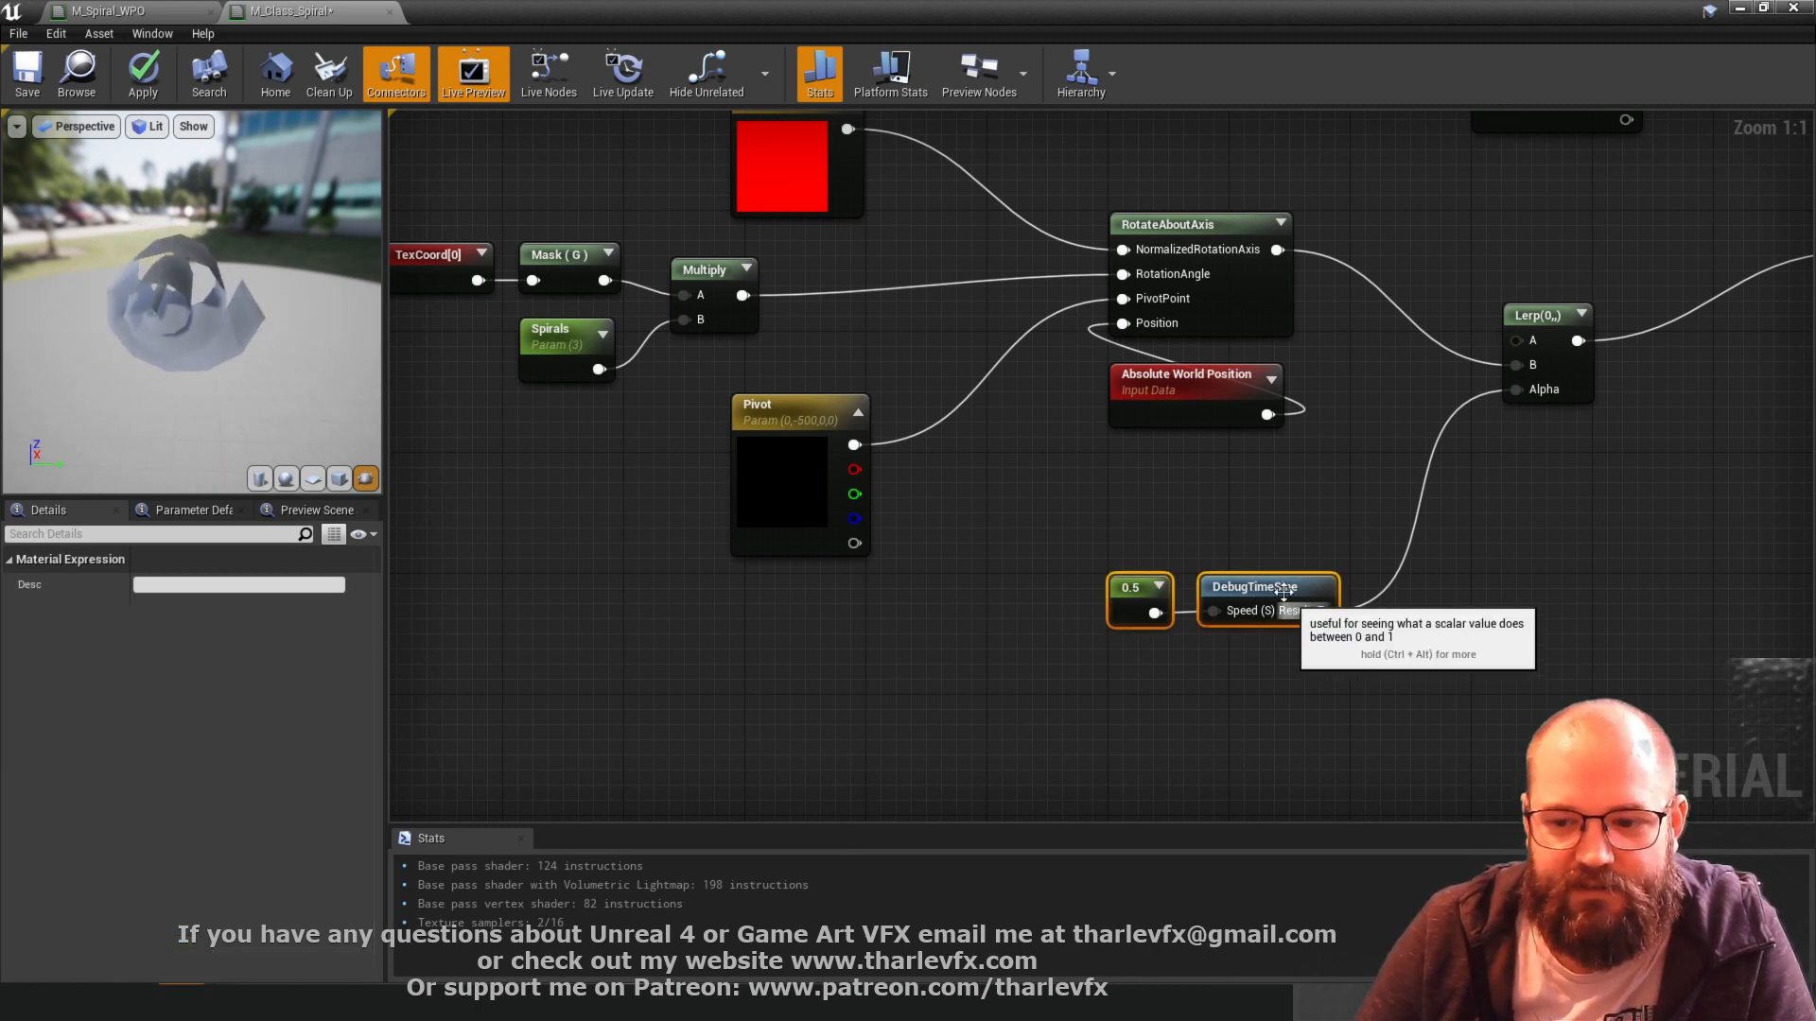
left_click_drag(1272, 586, 562, 637)
right_click_drag(553, 413, 946, 423)
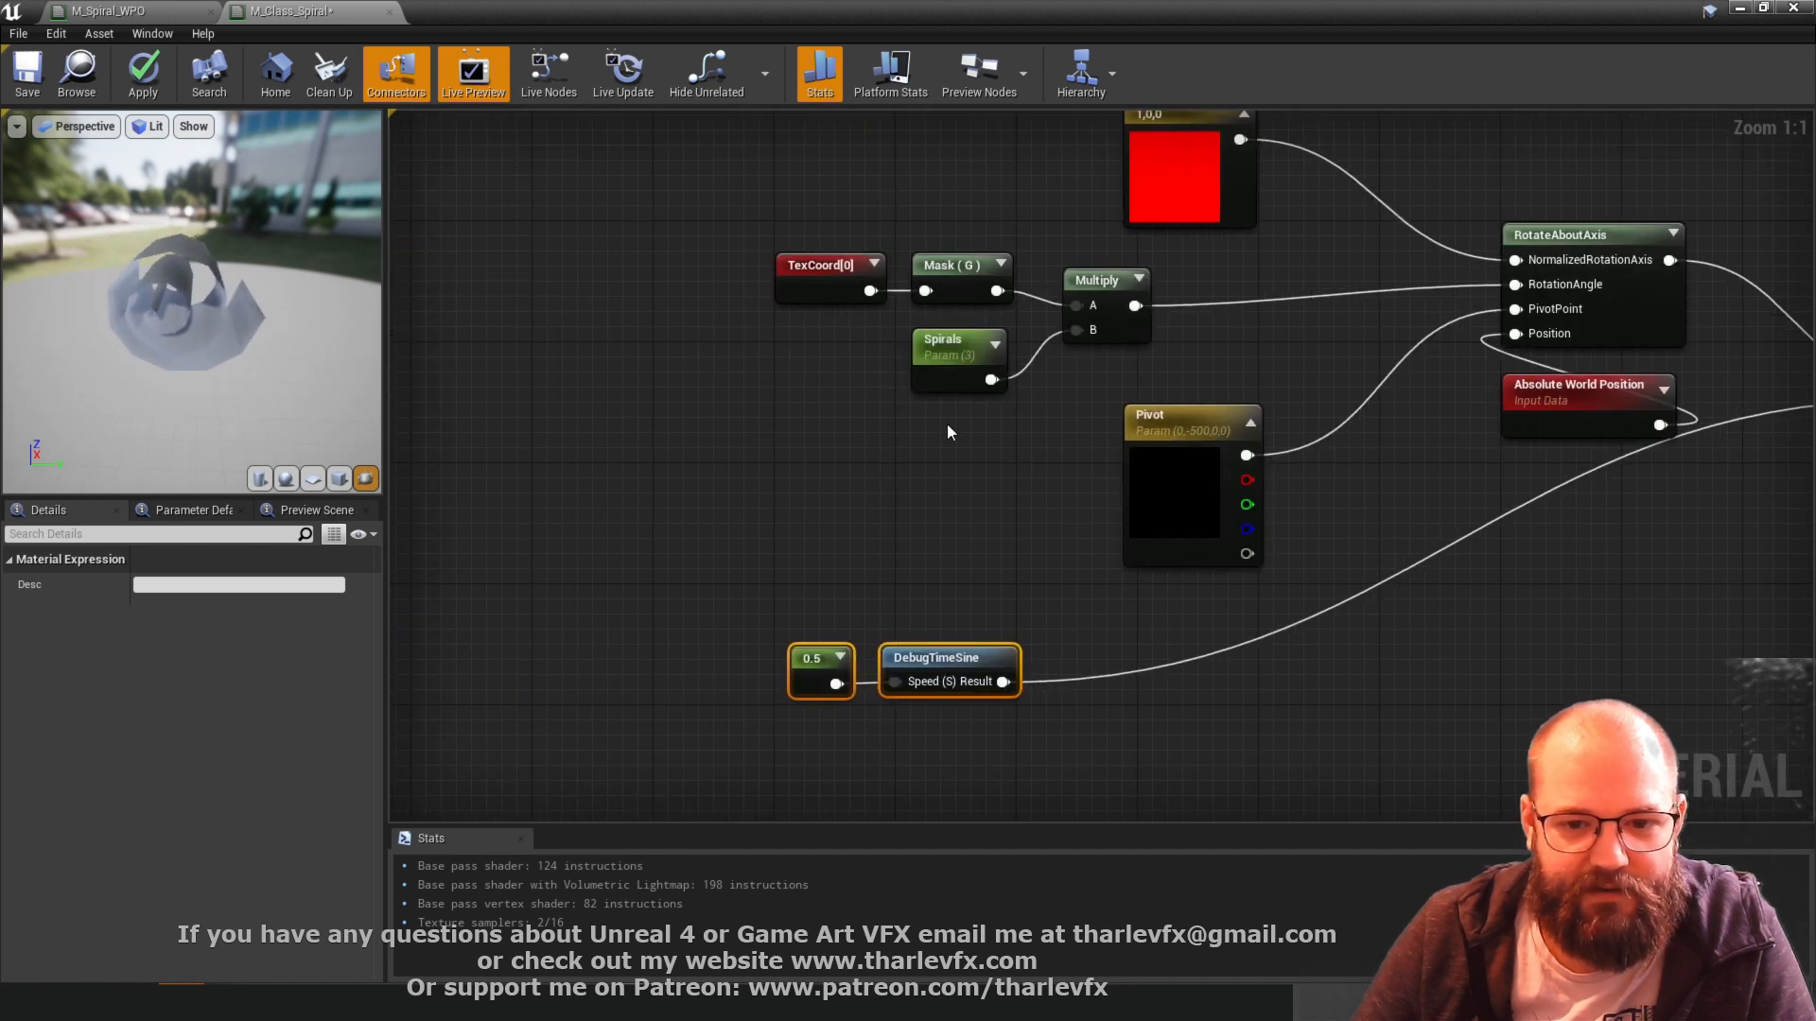
left_click_drag(928, 675, 748, 698)
left_click(884, 496)
- Multiply the Spirals parameter by the DebugTimeSine result and feed the product into the B input of the Multiply driving RotationAngle
left_click_drag(948, 373, 796, 428)
left_click(962, 440)
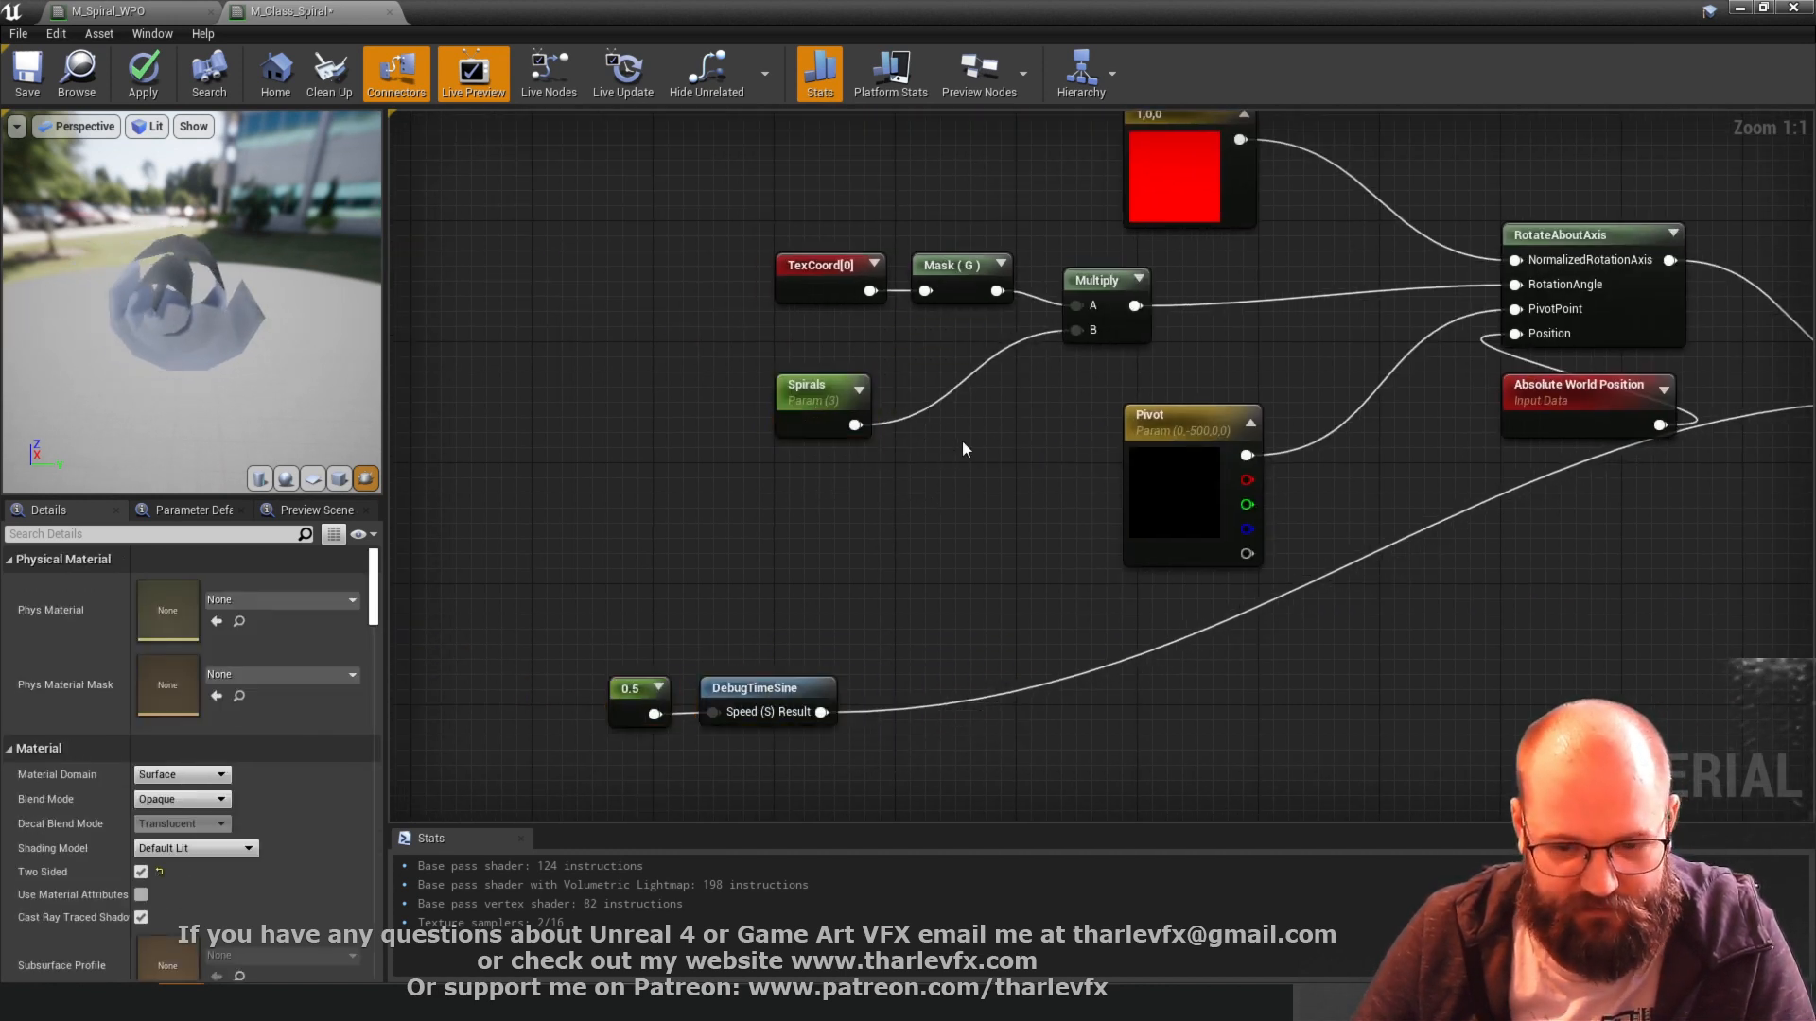
left_click(962, 440)
left_click_drag(974, 444, 1079, 329)
left_click(1044, 615)
scroll(1052, 633, "down", 1)
right_click_drag(1393, 601, 1176, 556)
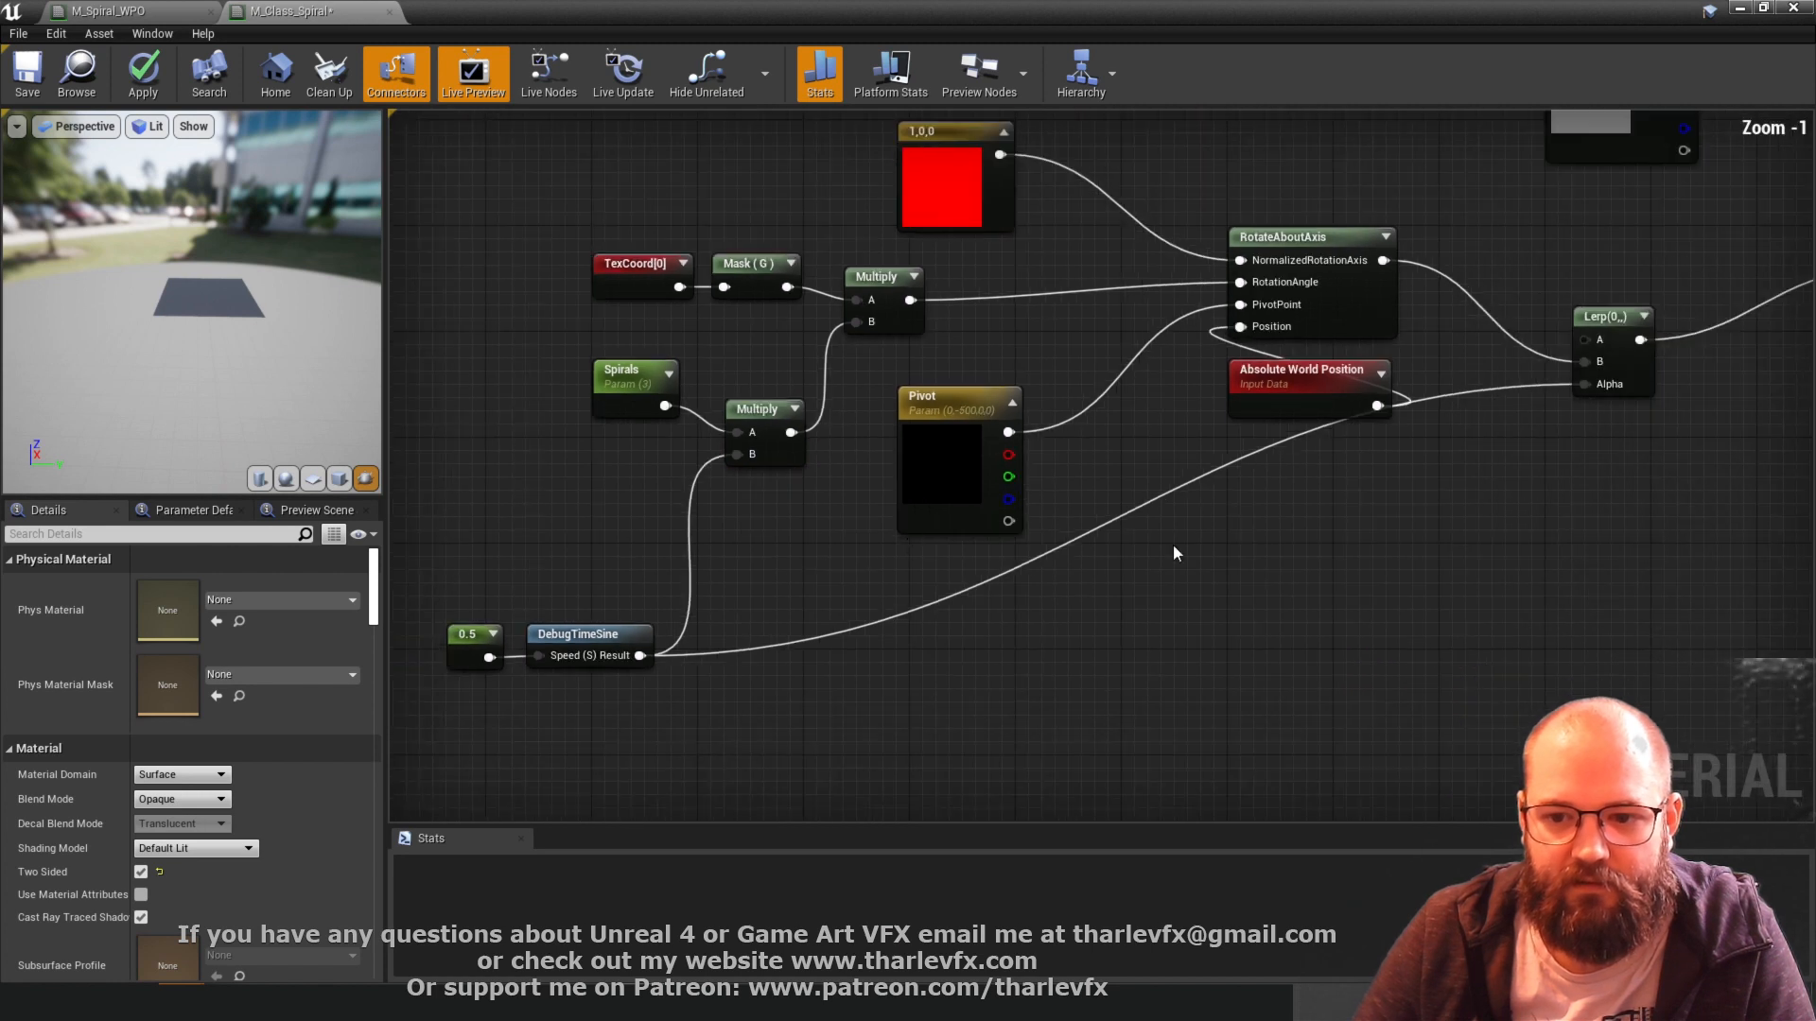
left_click_drag(1641, 372, 1641, 385)
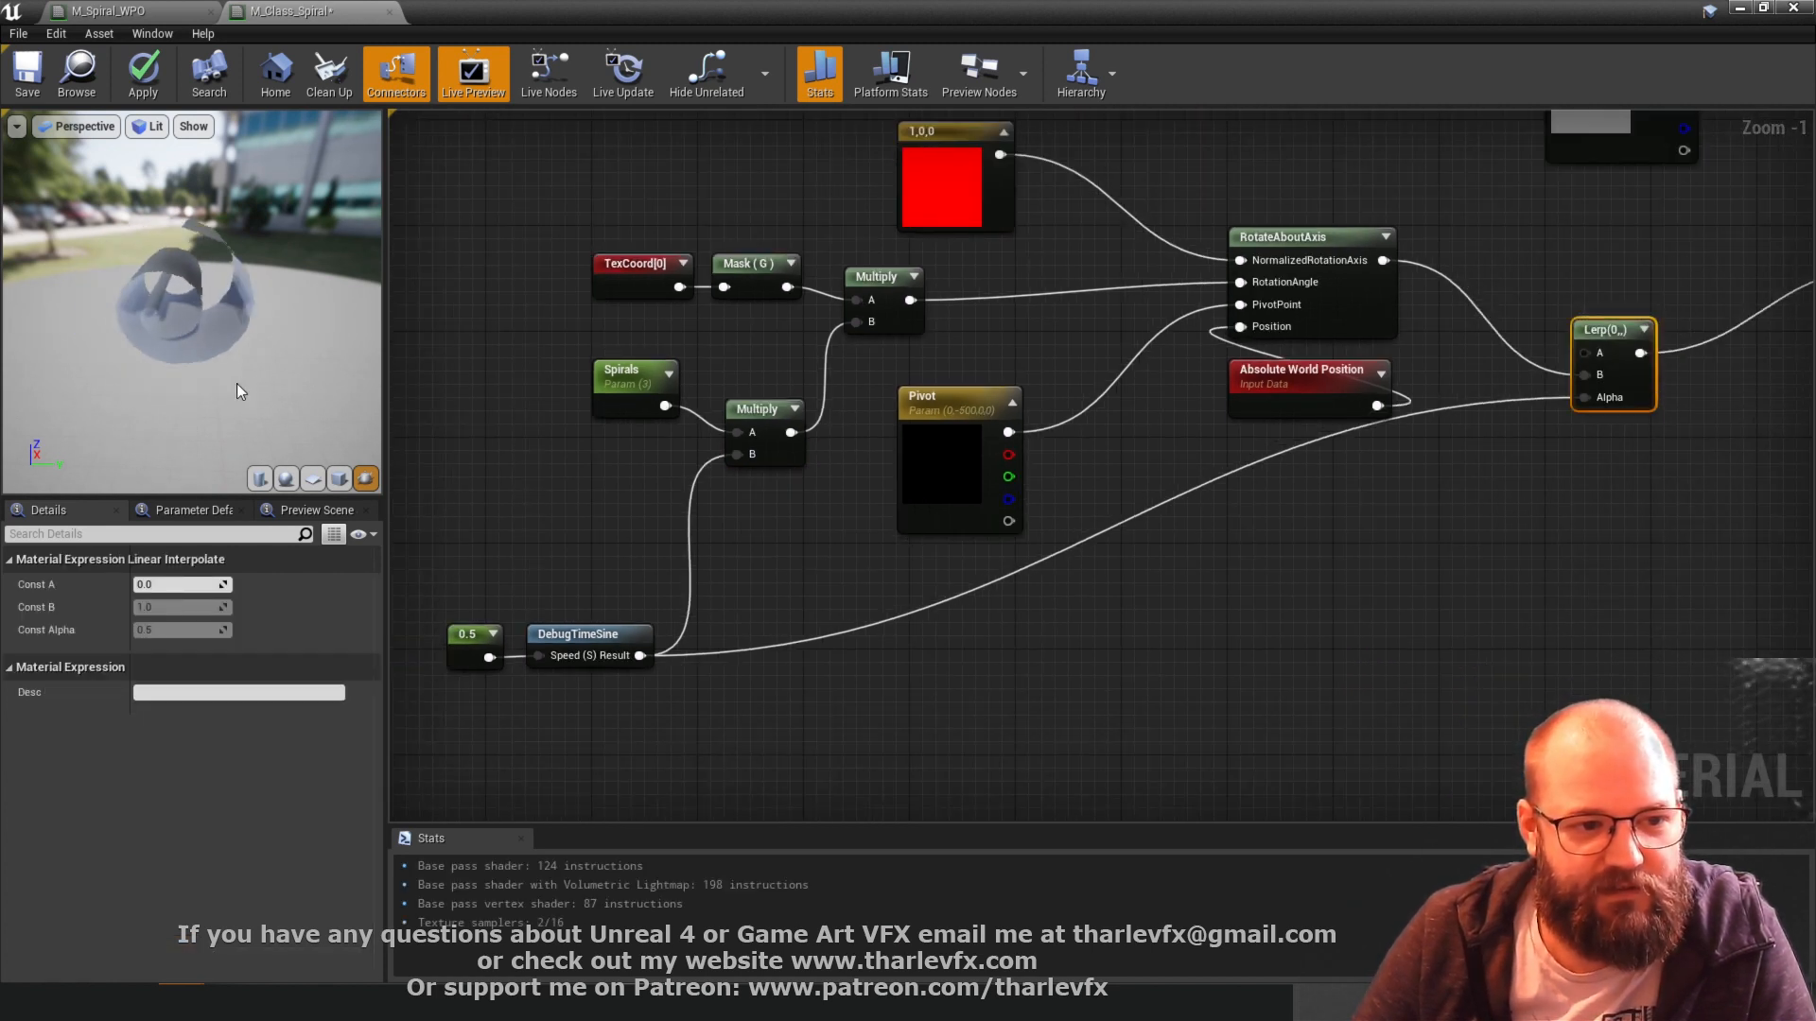
left_click_drag(236, 383, 230, 371)
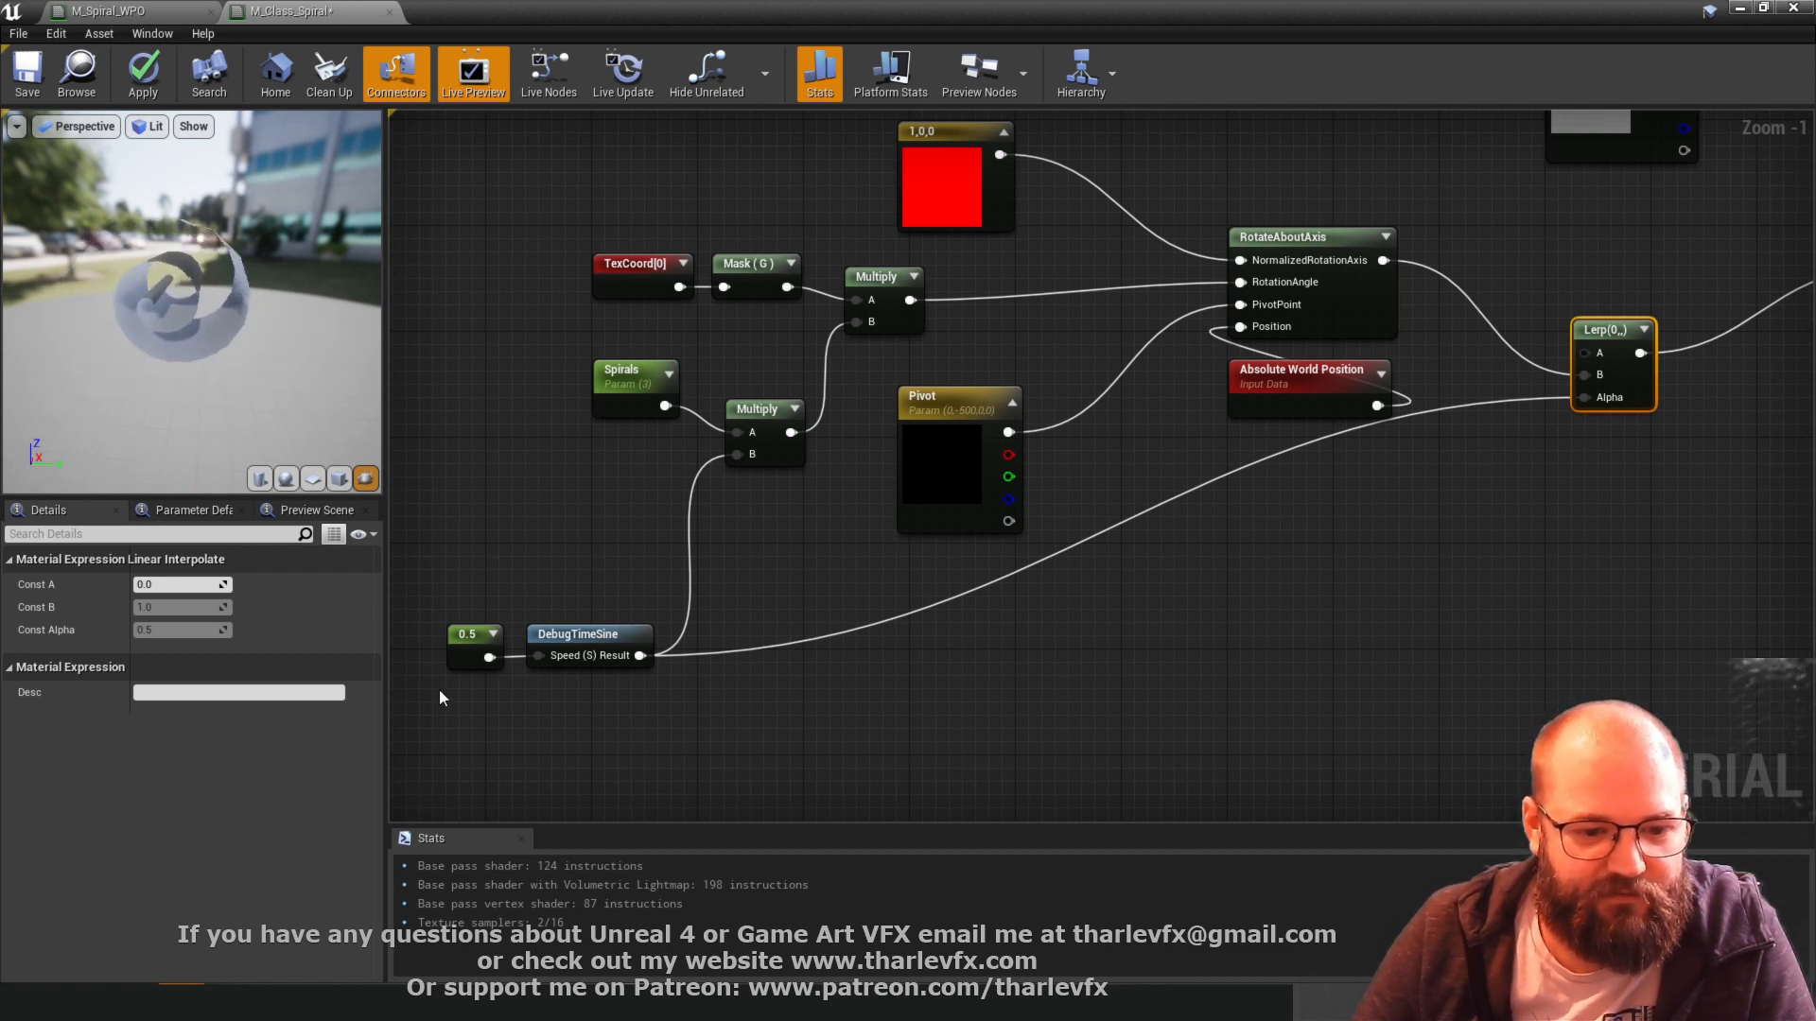
- Set the constant feeding DebugTimeSine's Speed to 0.1 and check the slower animation in the preview
left_click(473, 653)
left_click(178, 584)
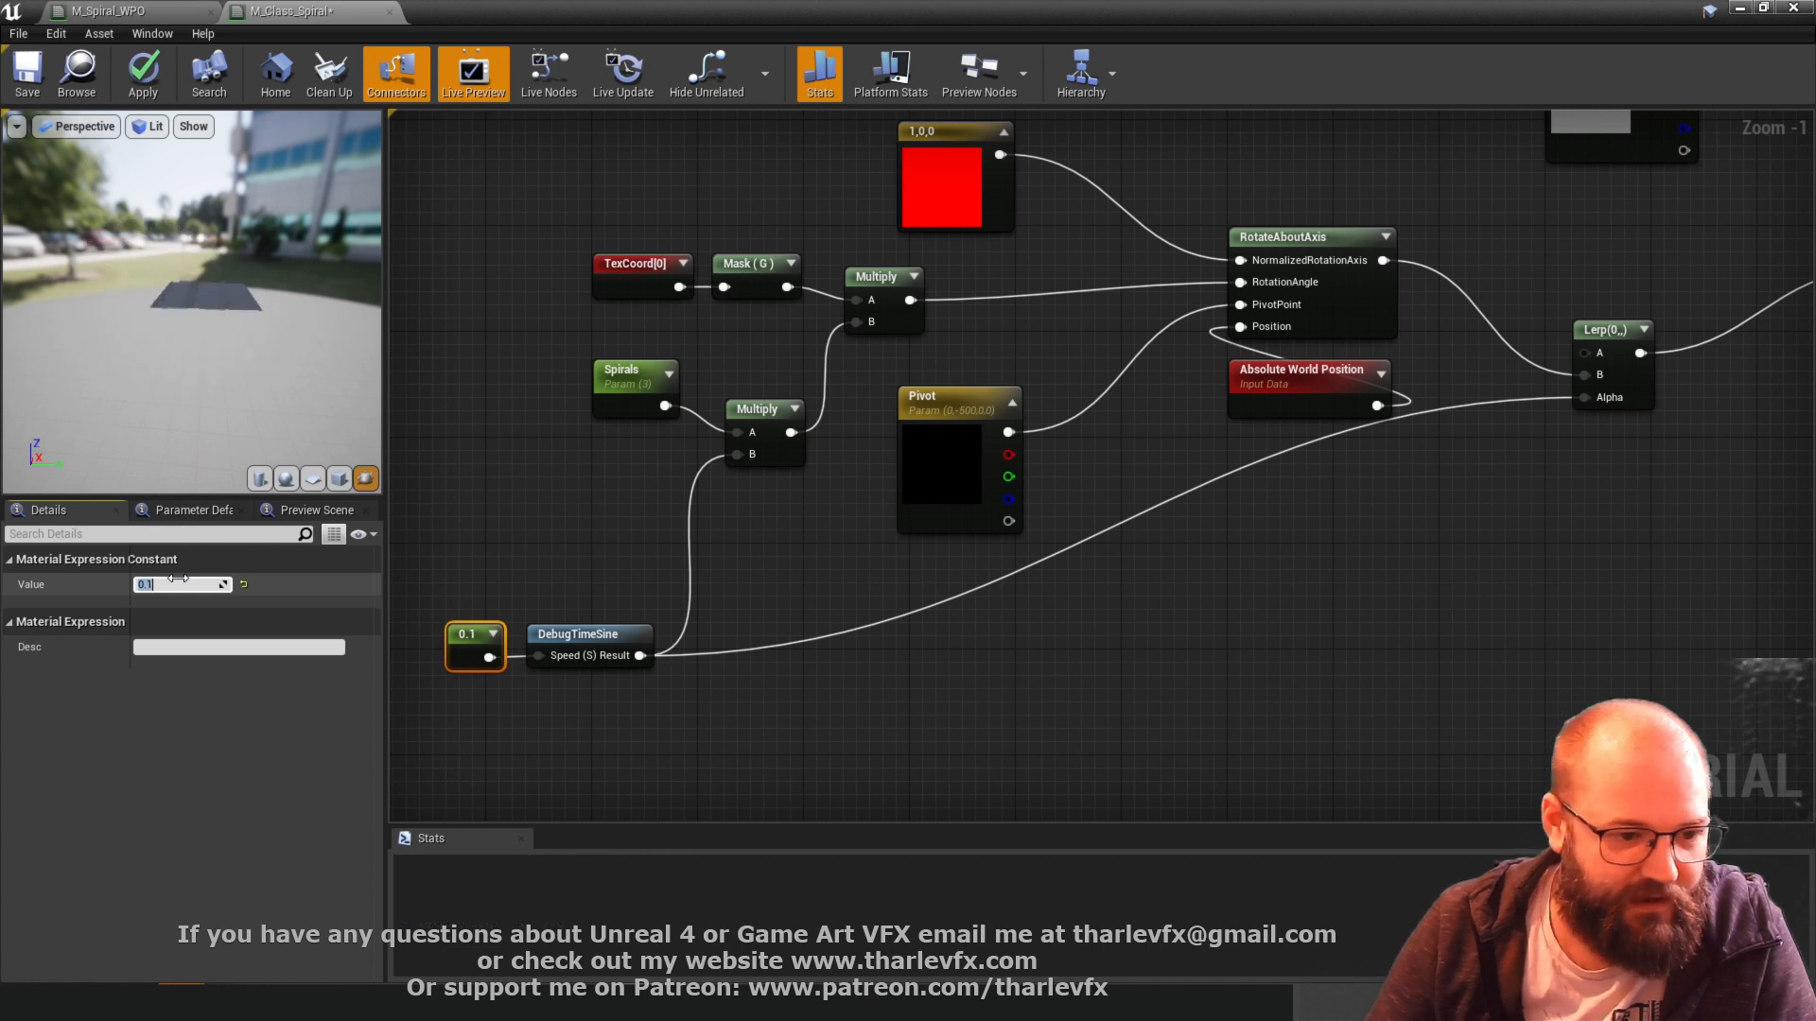
type("0.1")
key("Return")
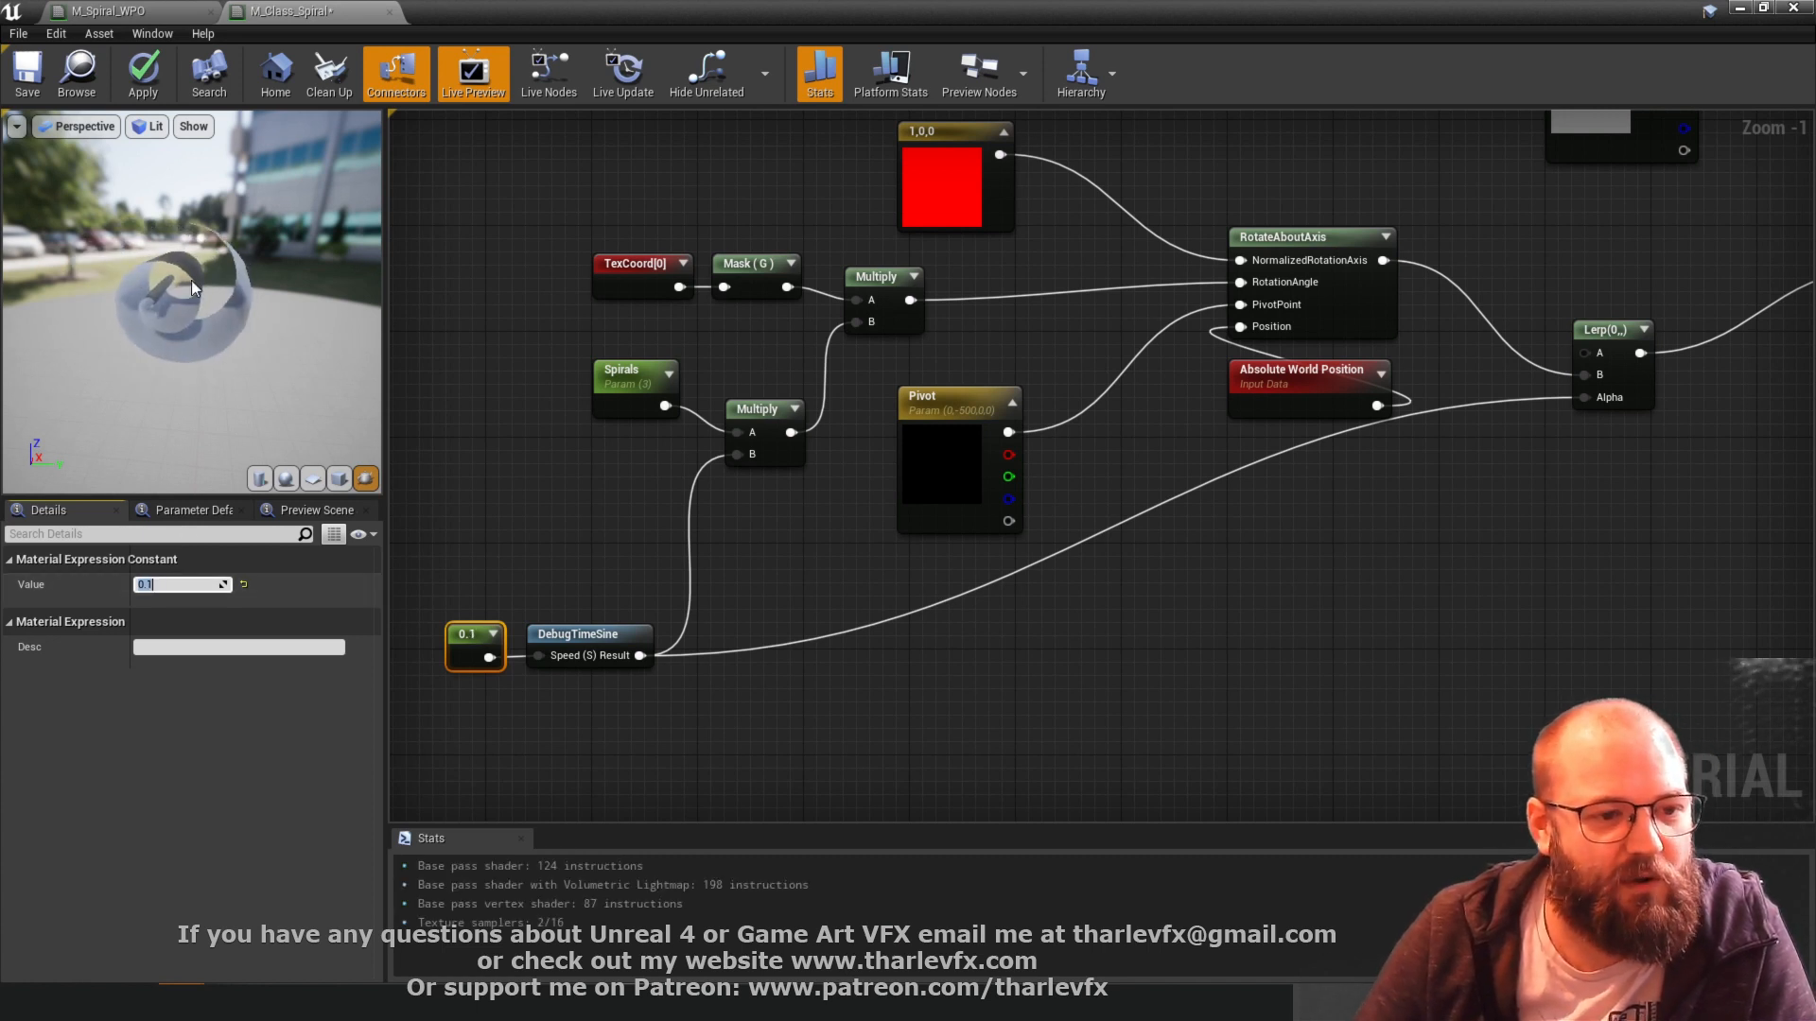
left_click_drag(261, 335, 250, 328)
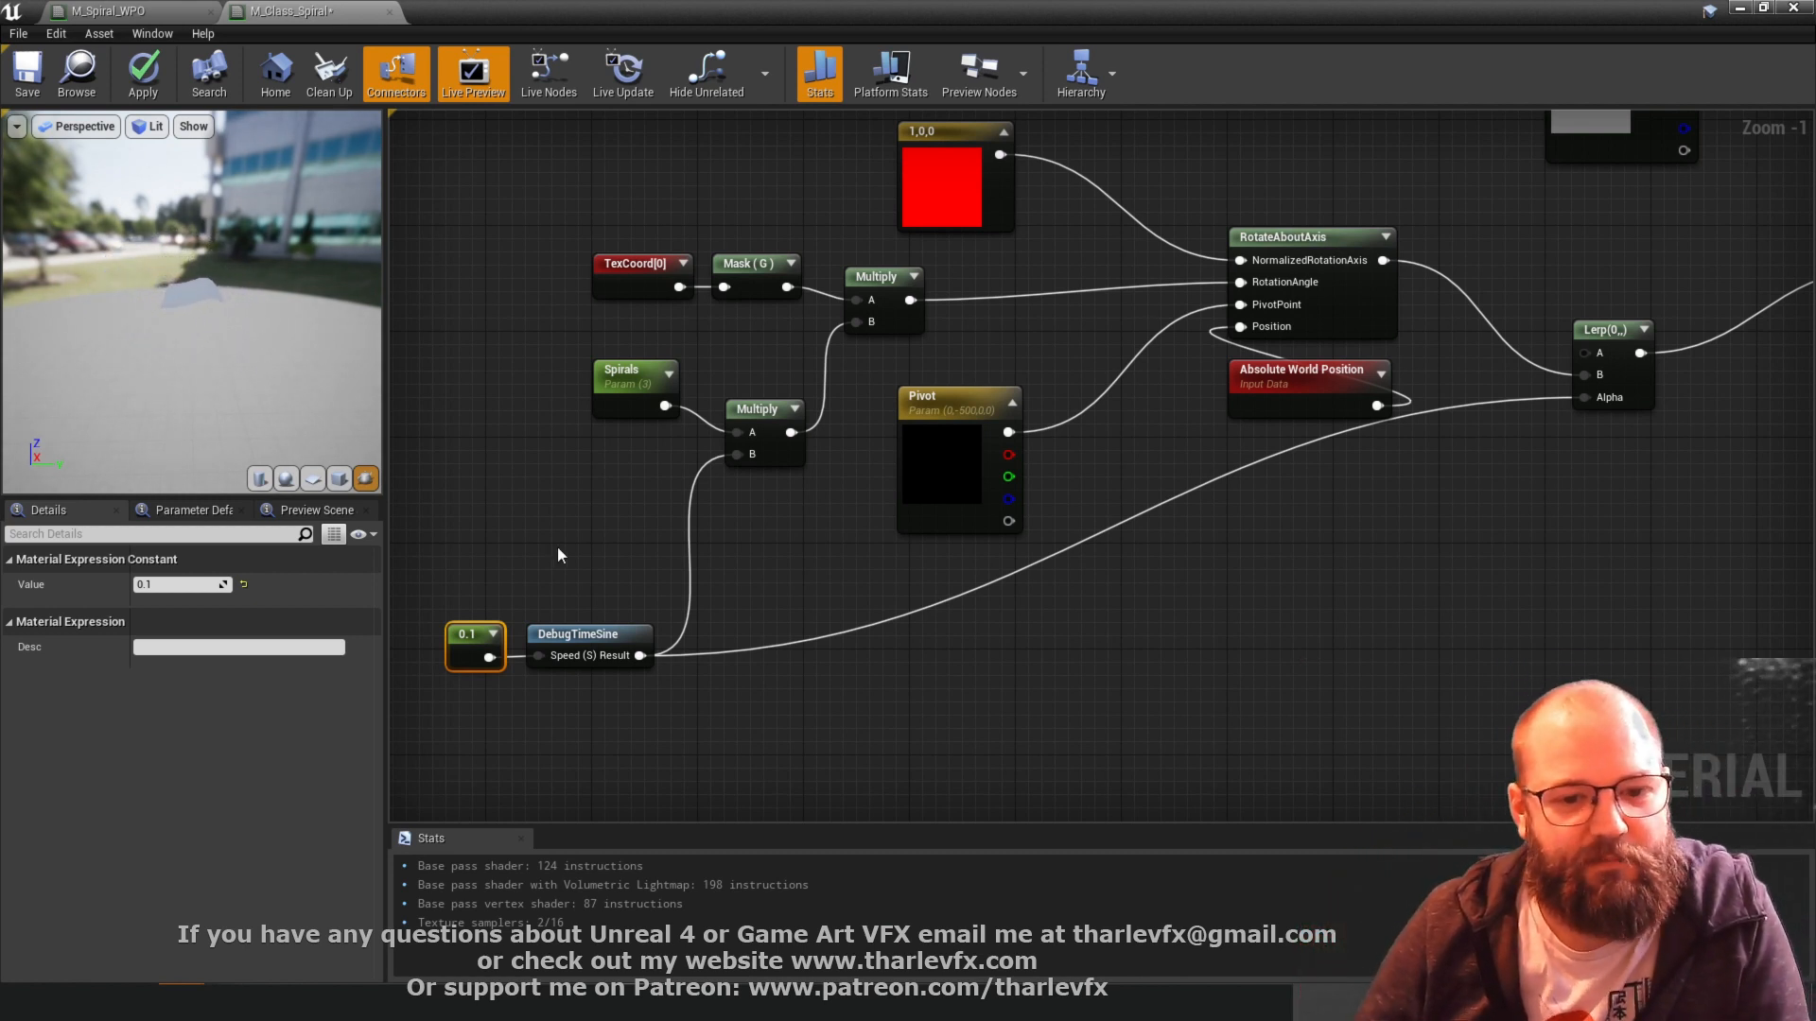
- Shift the 0.1 constant and DebugTimeSine together nearer to the Spirals Multiply and view the preview plane from another angle
left_click(575, 638, "ctrl")
left_click_drag(575, 639, 642, 665)
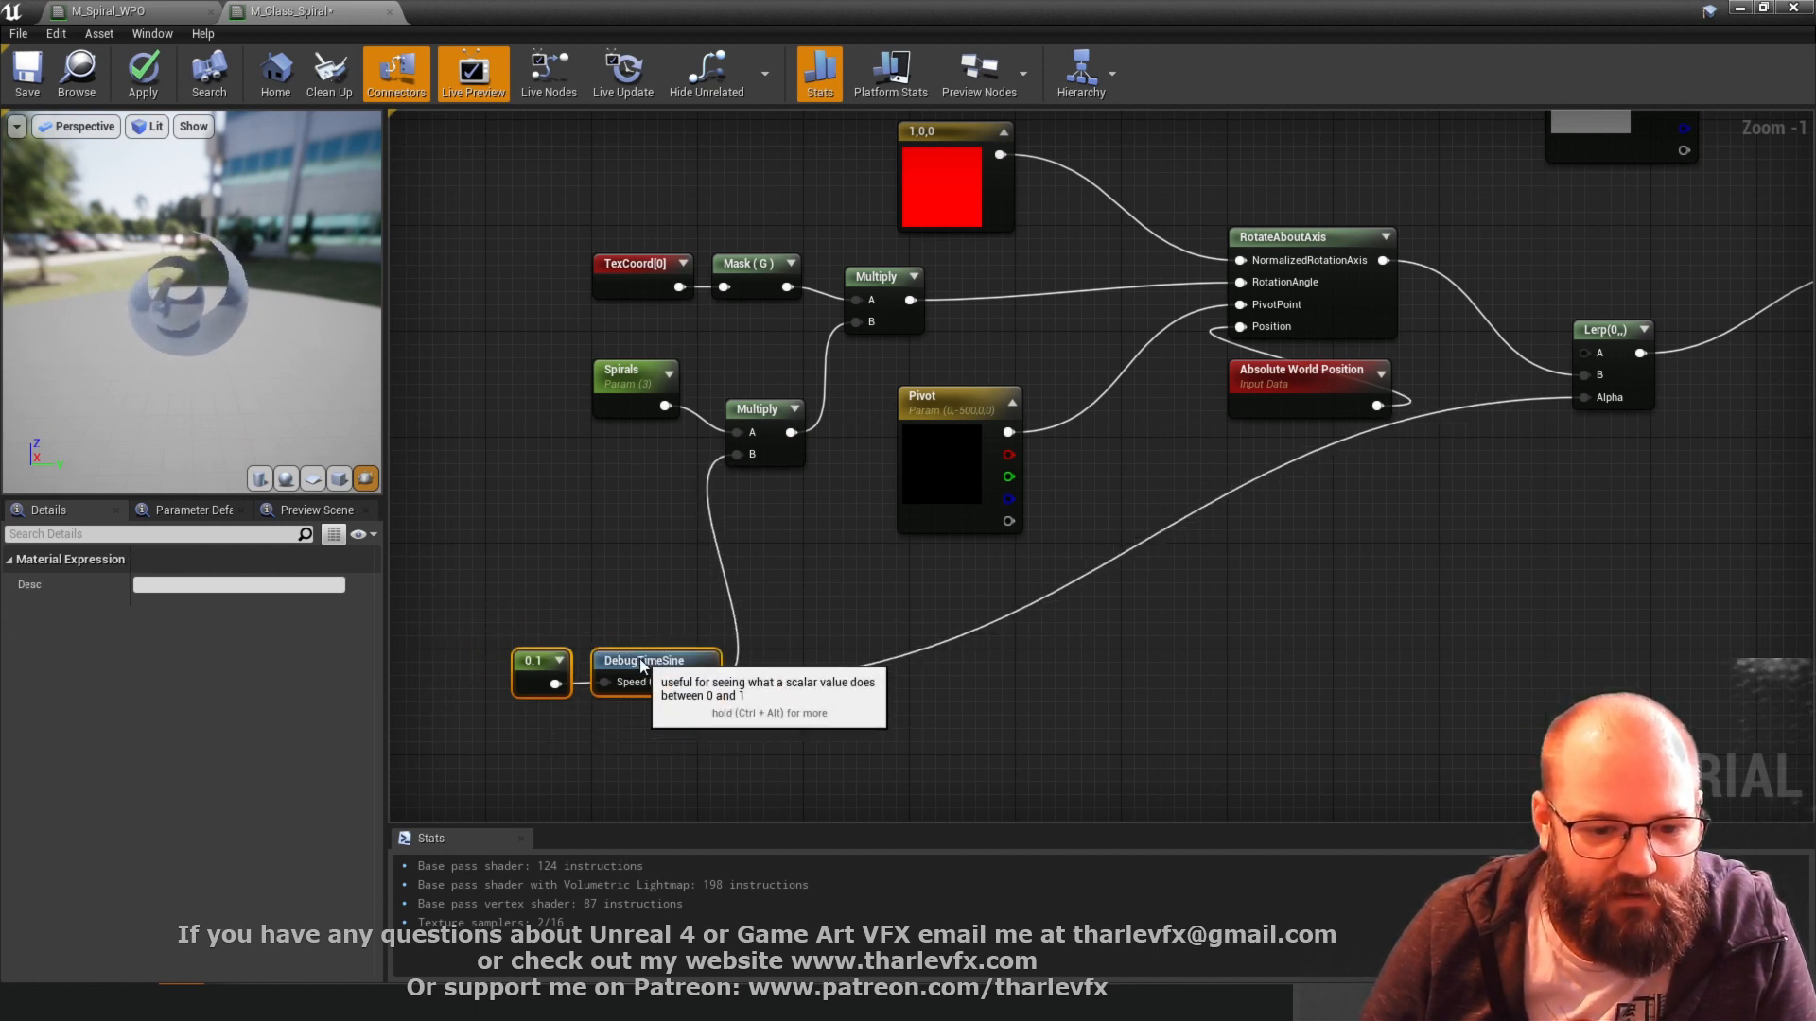
left_click(526, 573)
left_click_drag(145, 291, 156, 331)
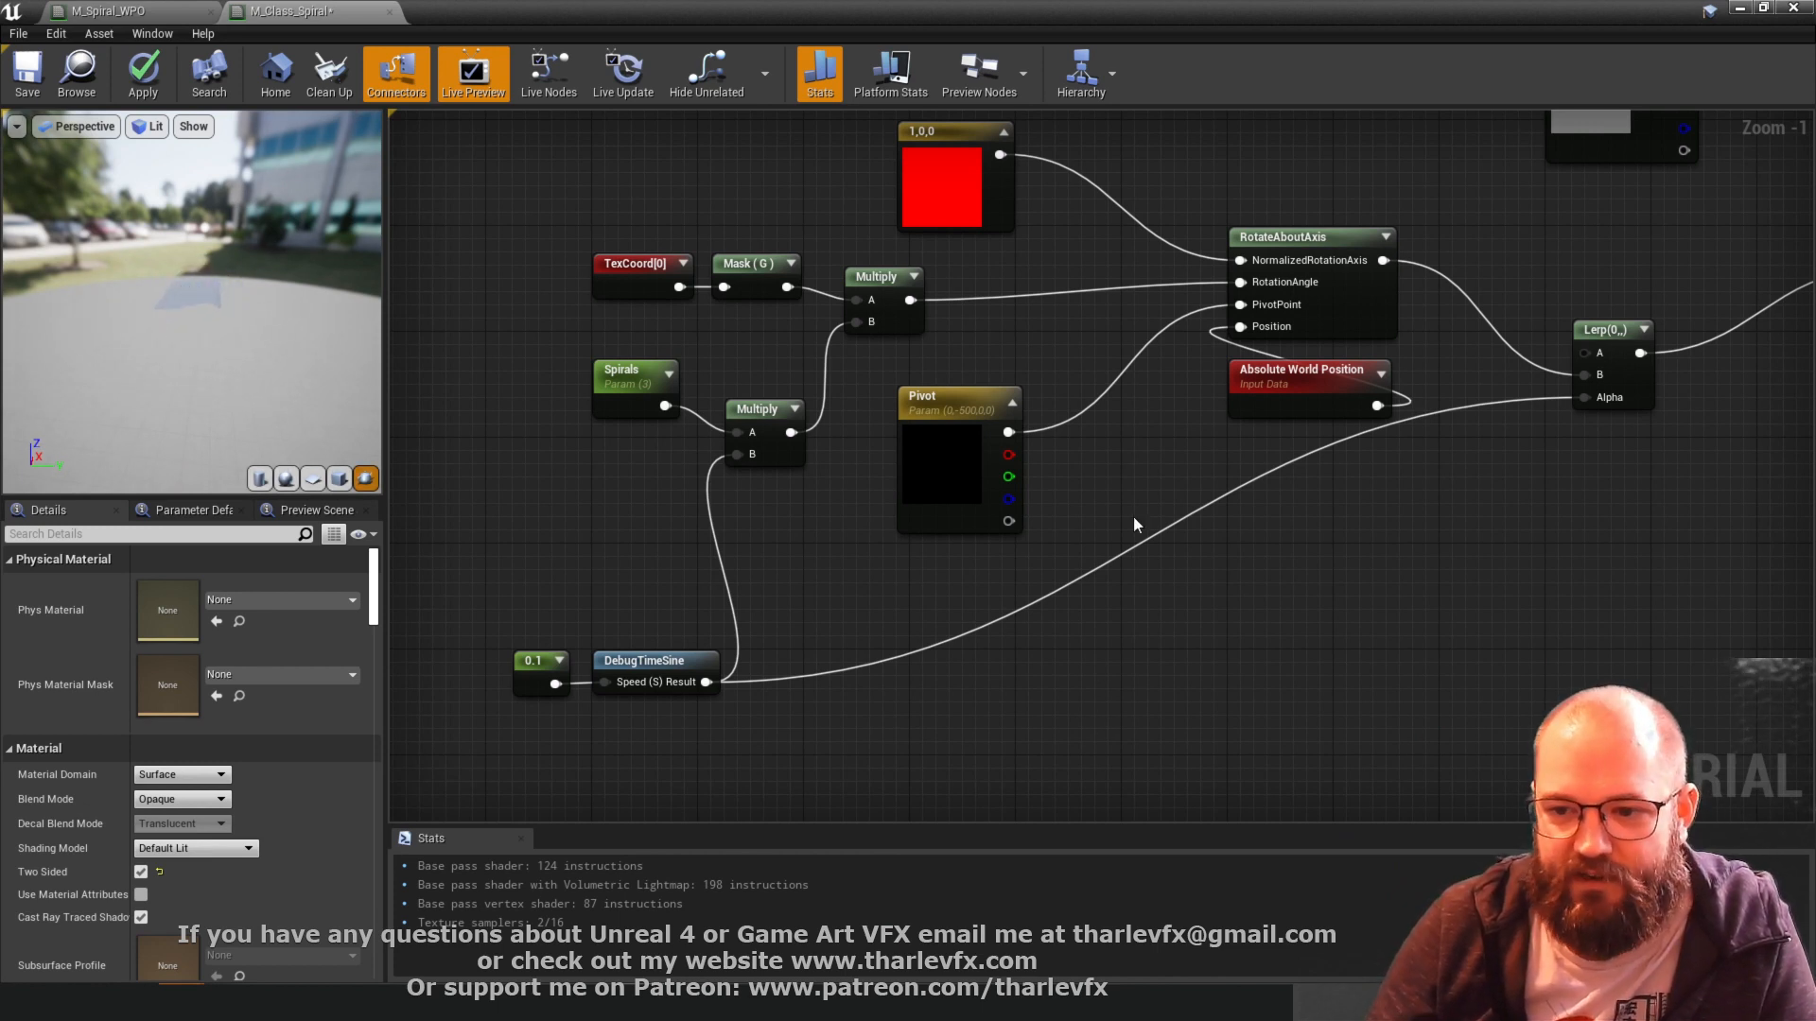
- Duplicate the TexCoord and Mask (G) nodes and place the copies just after DebugTimeSine
scroll(1134, 516, "down", 2)
right_click_drag(1205, 549, 1083, 593)
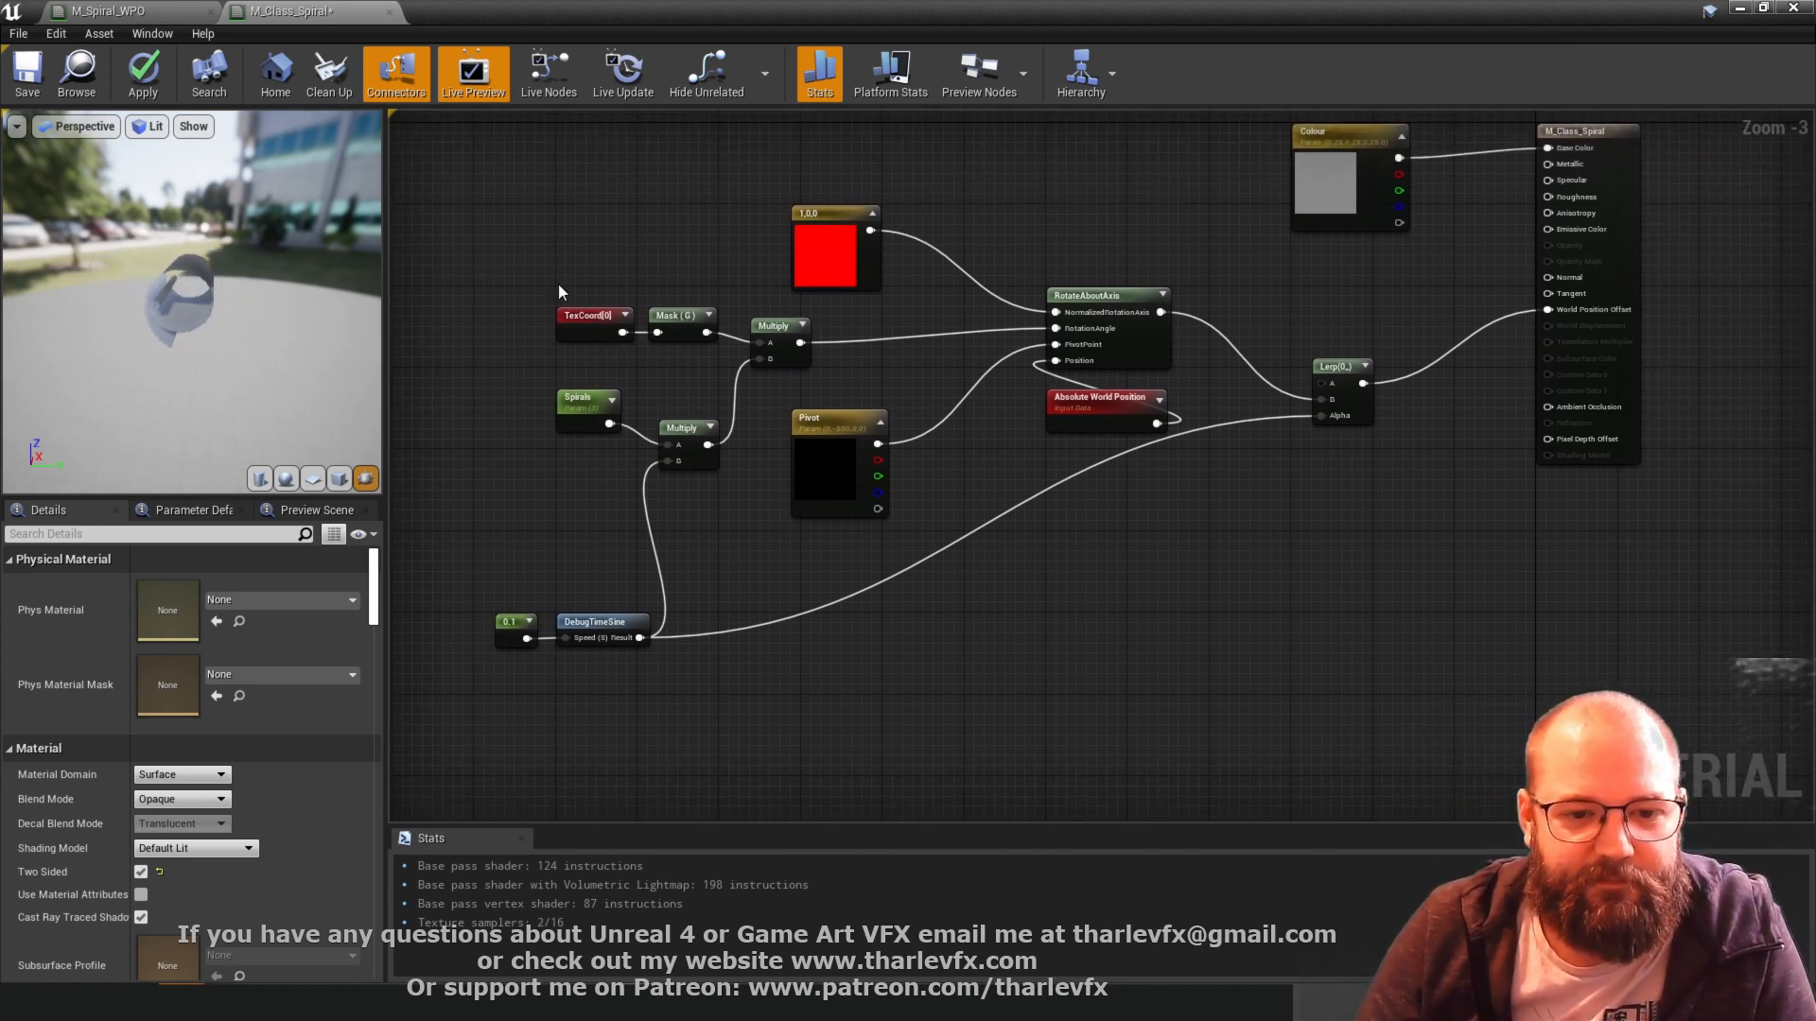
left_click_drag(559, 284, 671, 349)
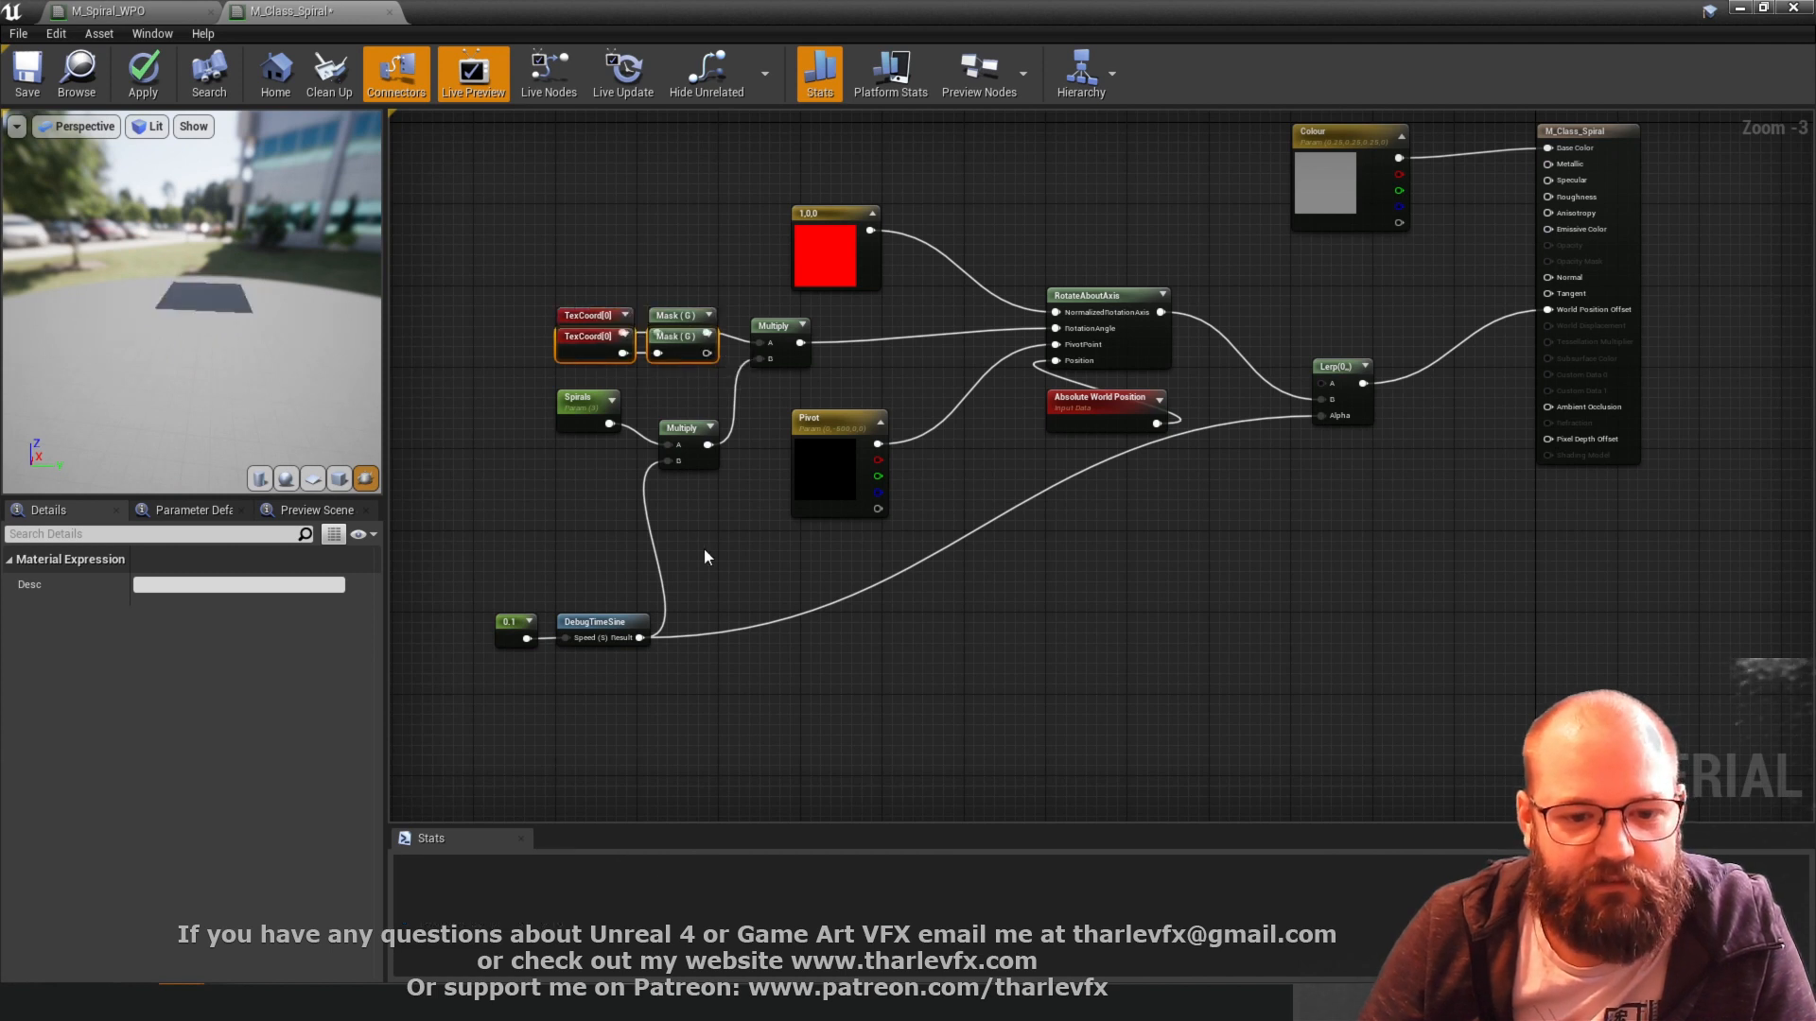
key("ctrl+c")
key("ctrl+v")
left_click_drag(618, 686, 752, 638)
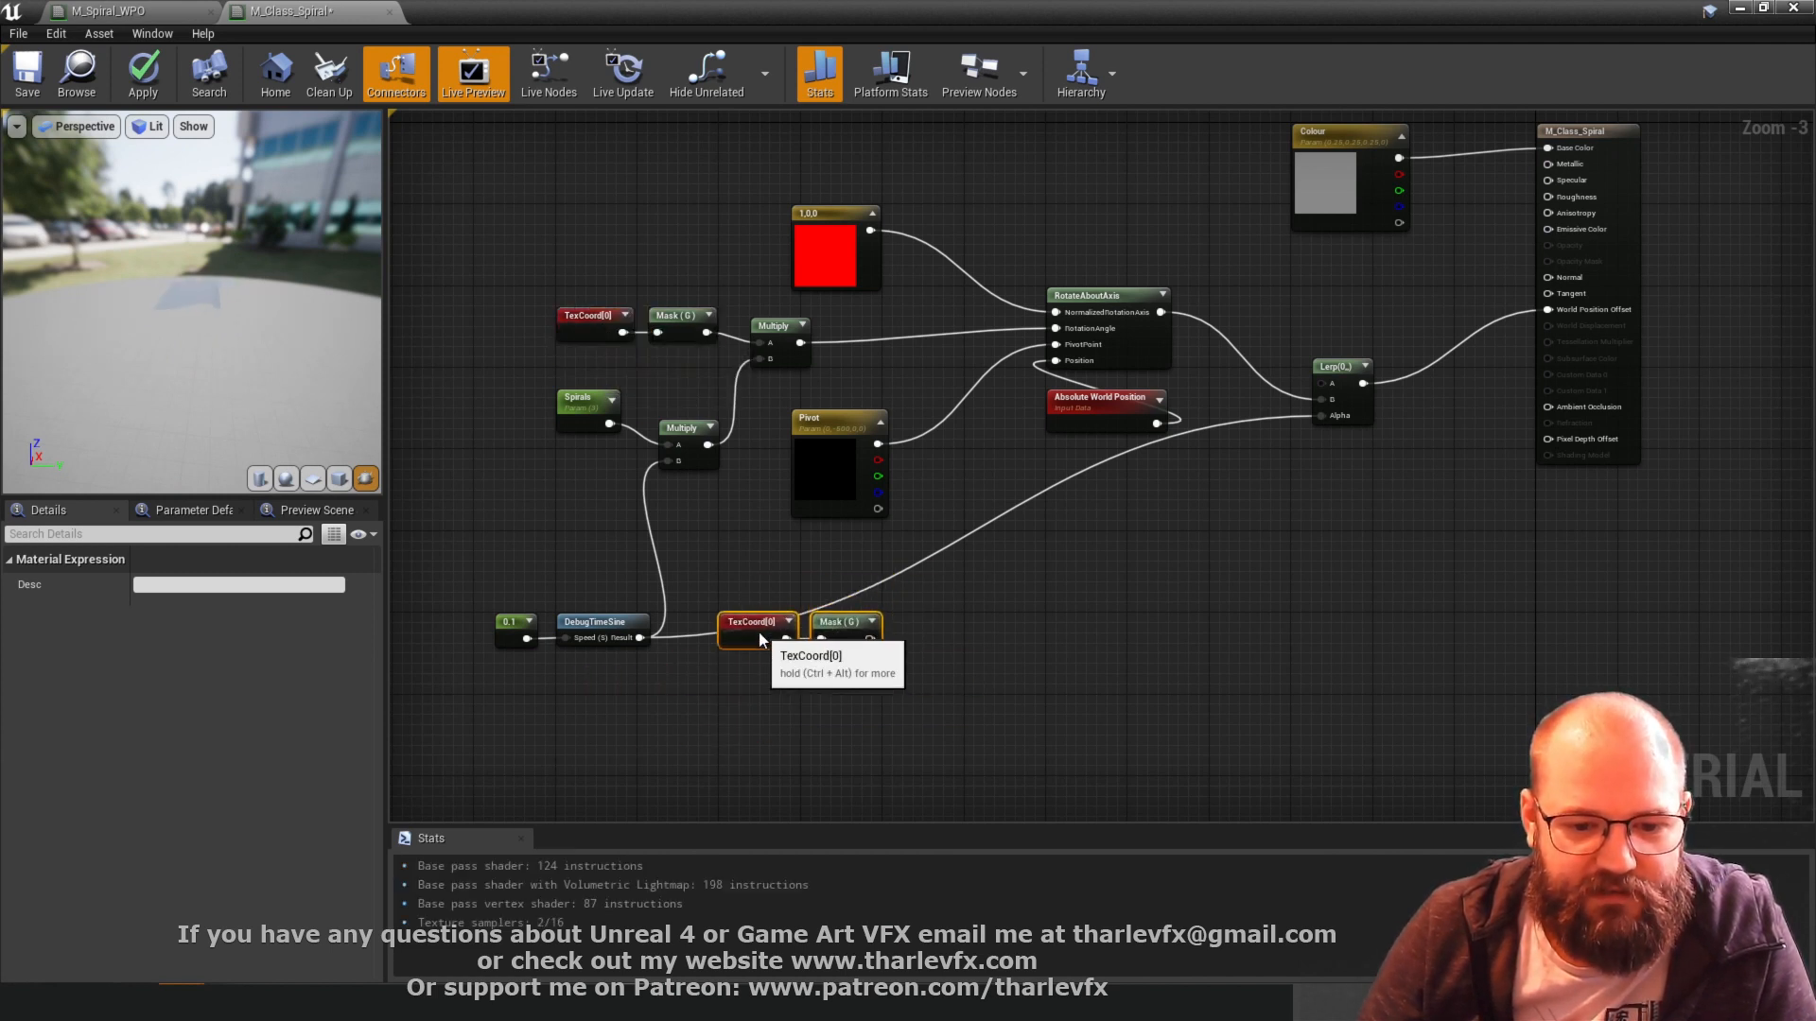
left_click(606, 653)
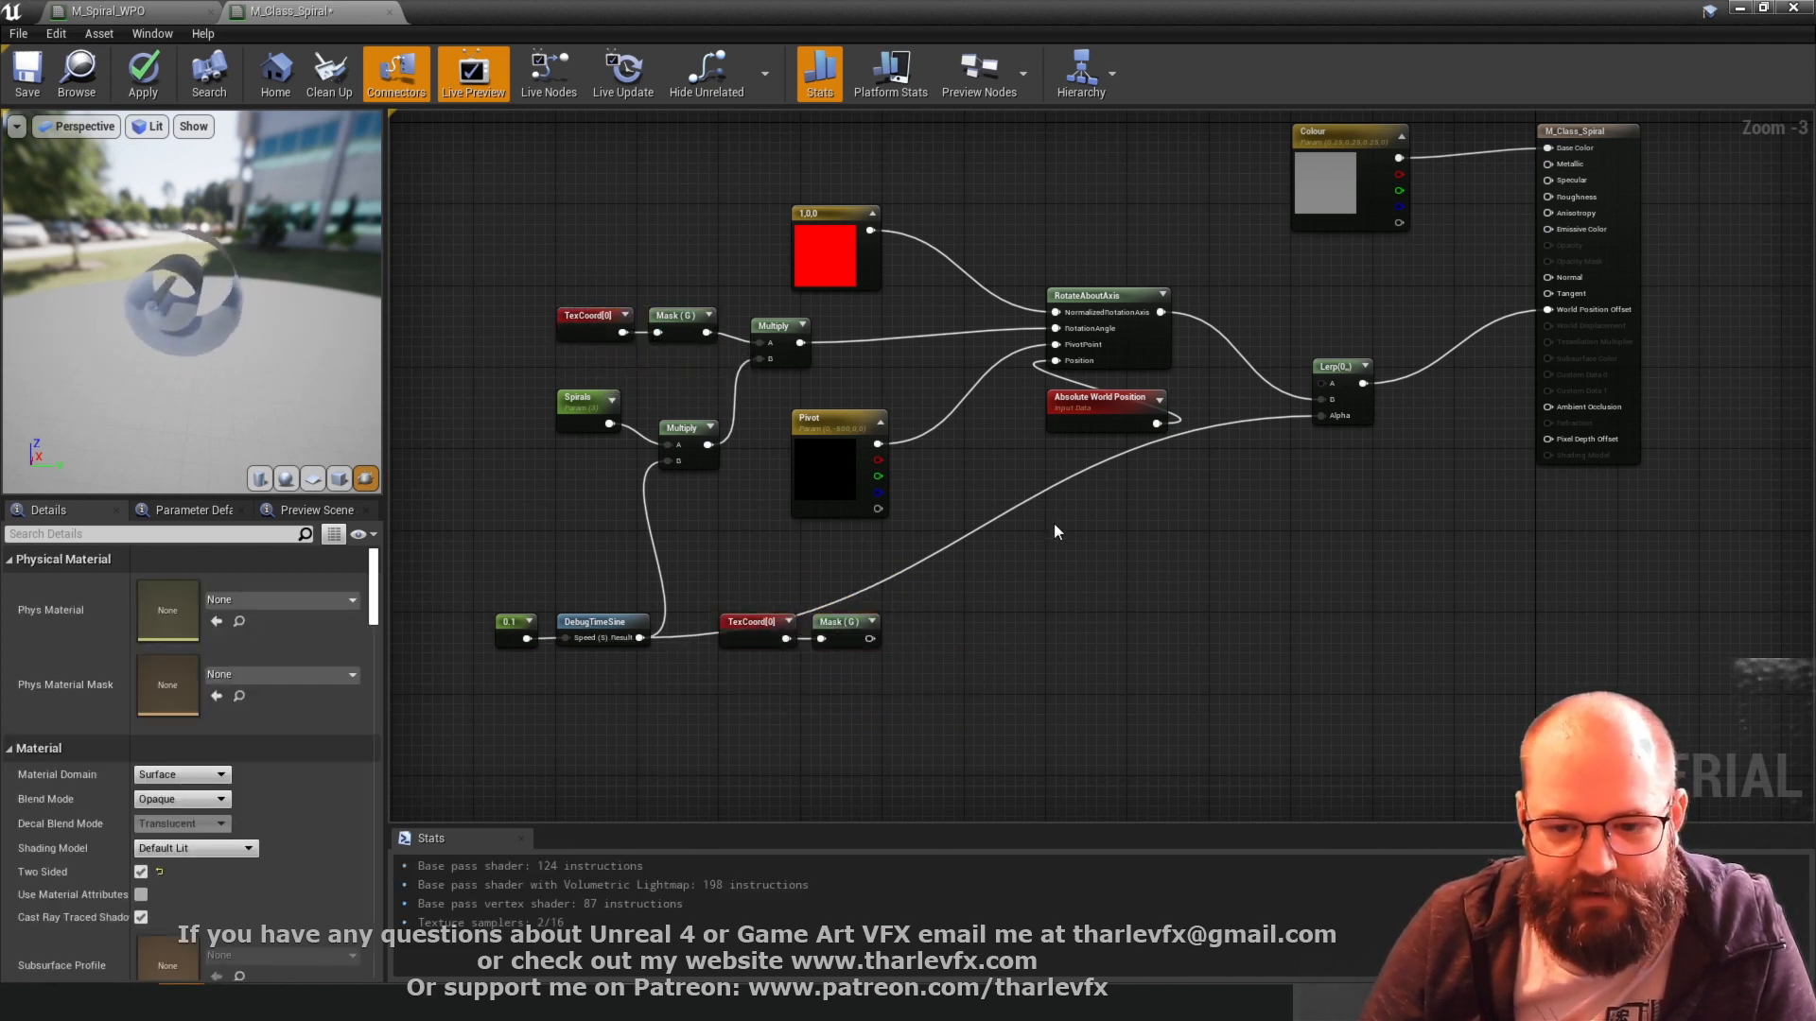
- Subtract the DebugTimeSine result from the copied Mask (G) output with a Subtract node and connect the difference to the Lerp's Alpha
left_click_drag(871, 639, 921, 643)
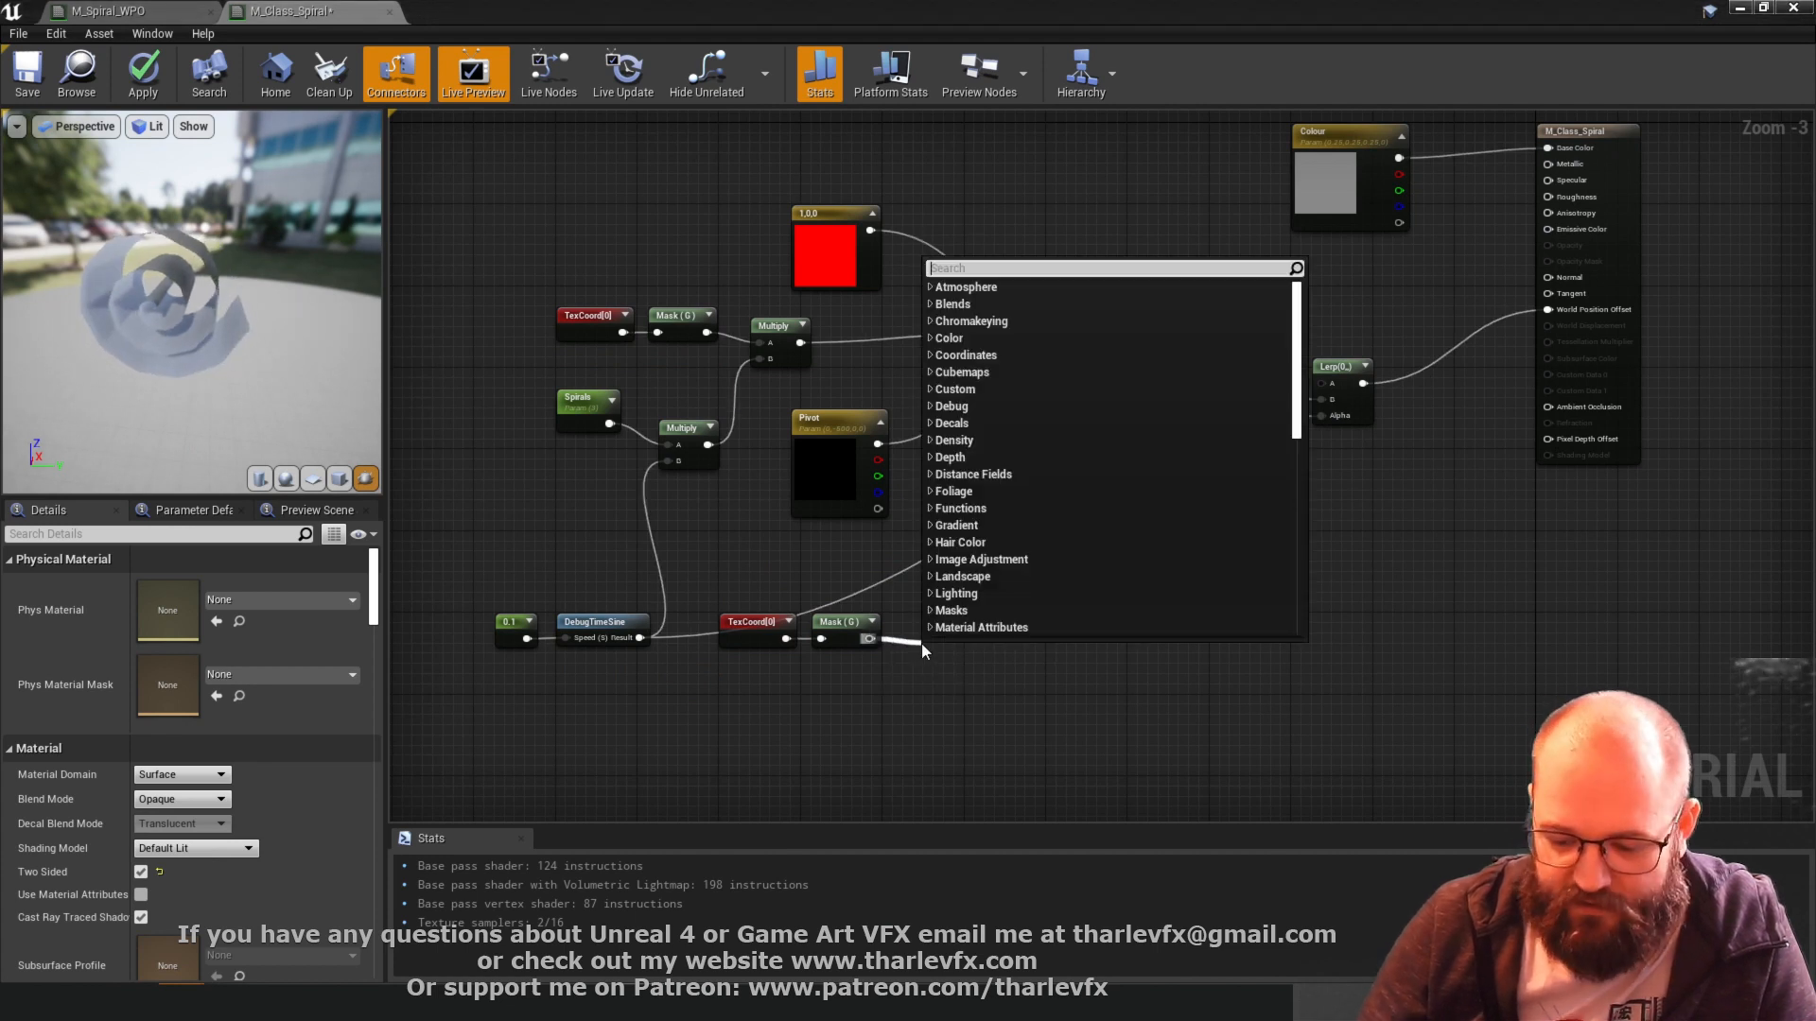
type("sub")
left_click(982, 441)
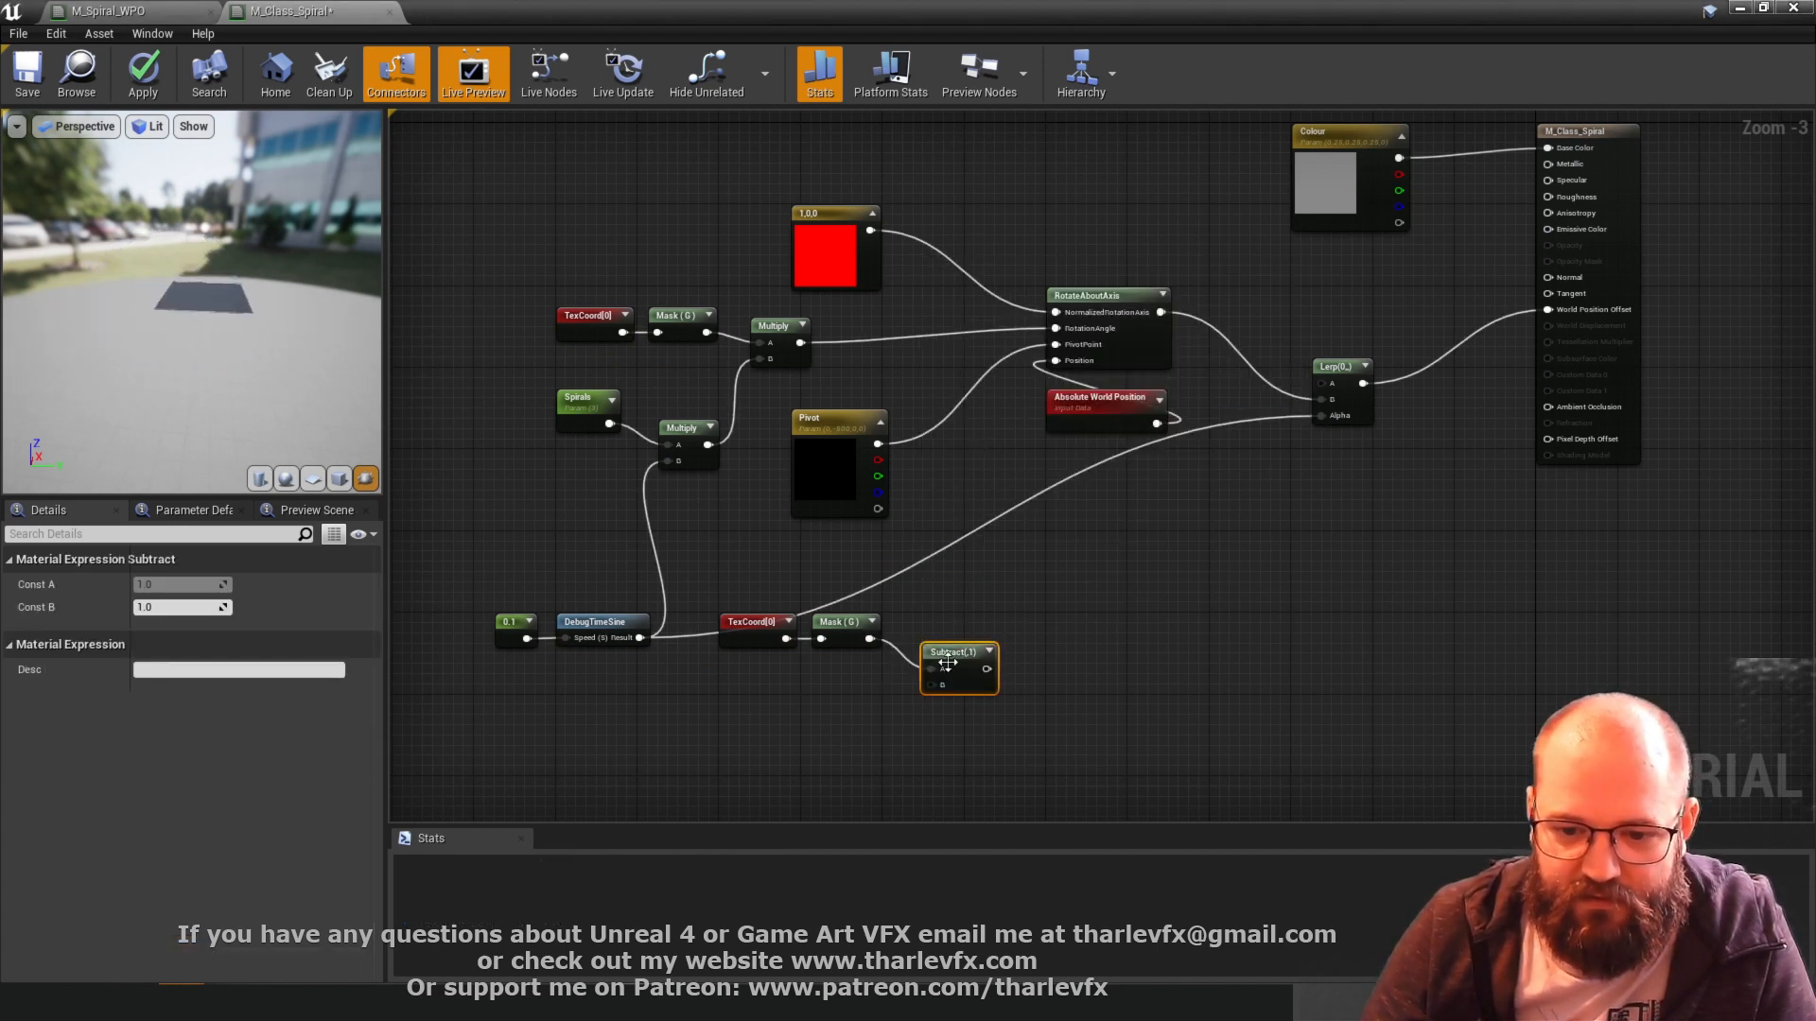
left_click_drag(955, 653, 947, 633)
left_click_drag(640, 637, 923, 665)
left_click(617, 651)
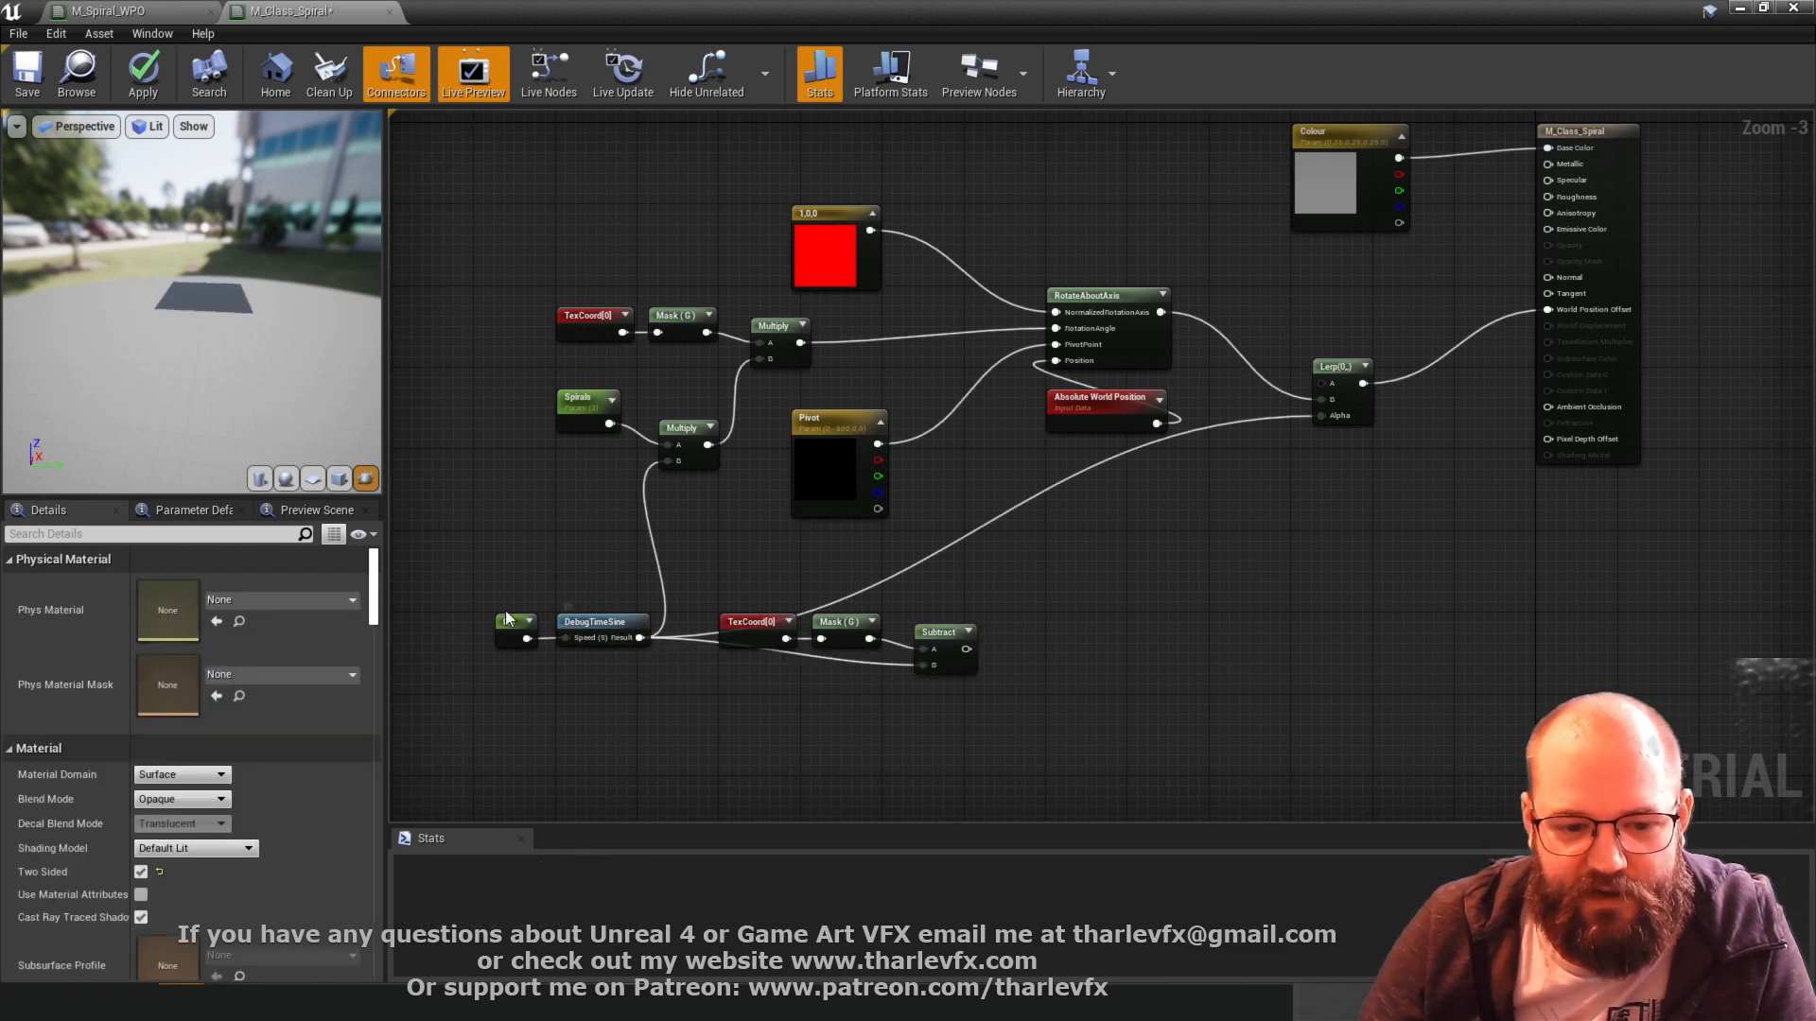
left_click_drag(966, 649, 1332, 414)
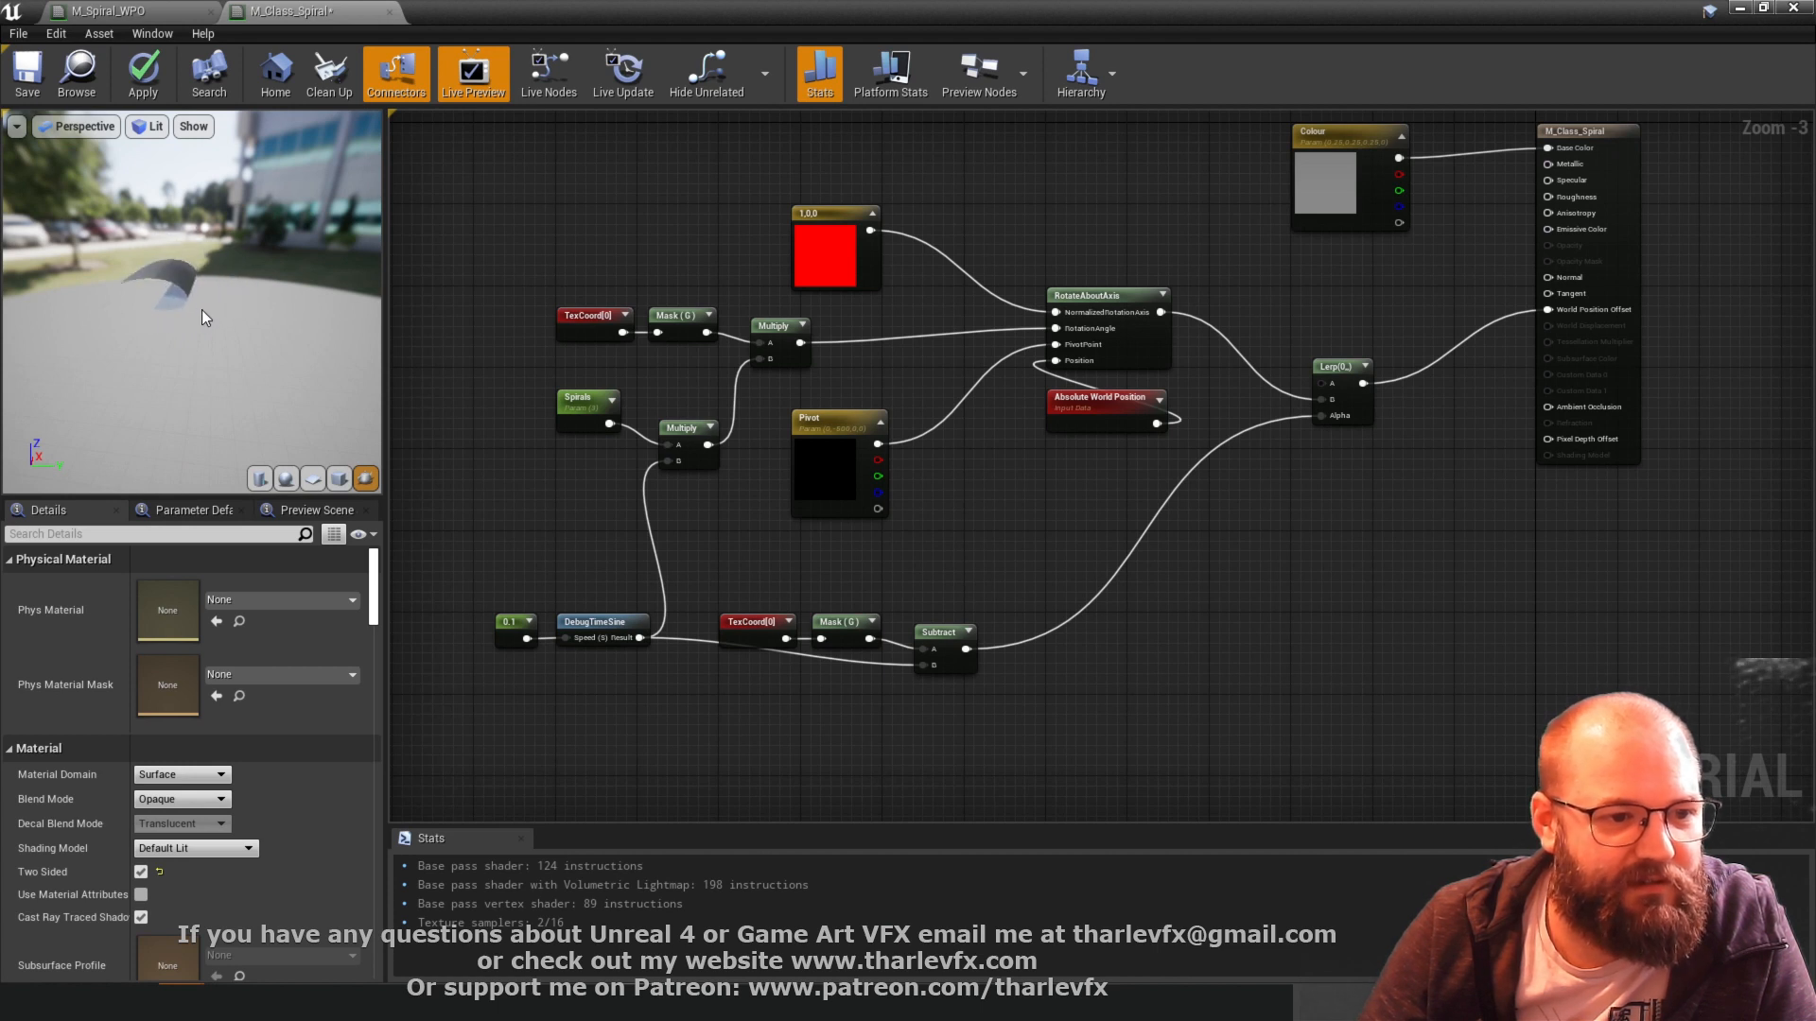
- Insert a OneMinus node between the Subtract and the Lerp's Alpha, align it with Subtract, and view the spiral in the preview
left_click_drag(966, 648, 1341, 415)
type("onemi")
key("Return")
left_click(1167, 455)
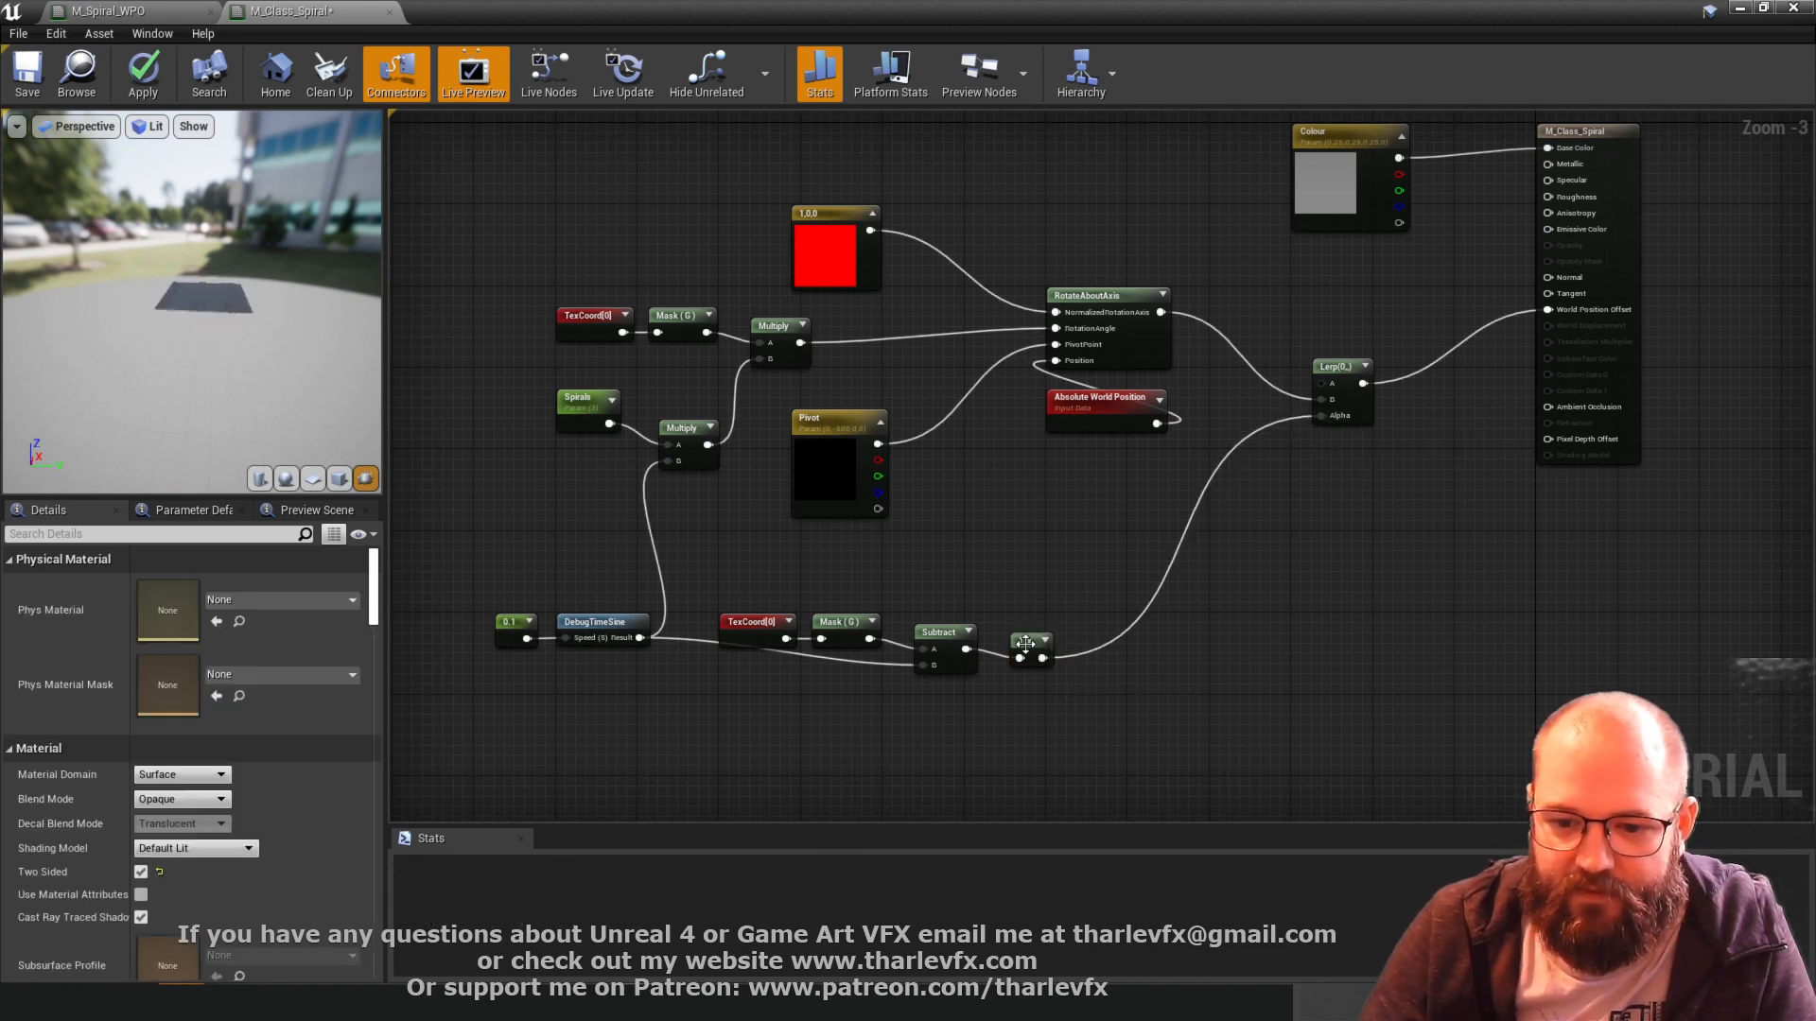
left_click_drag(1025, 643, 1031, 635)
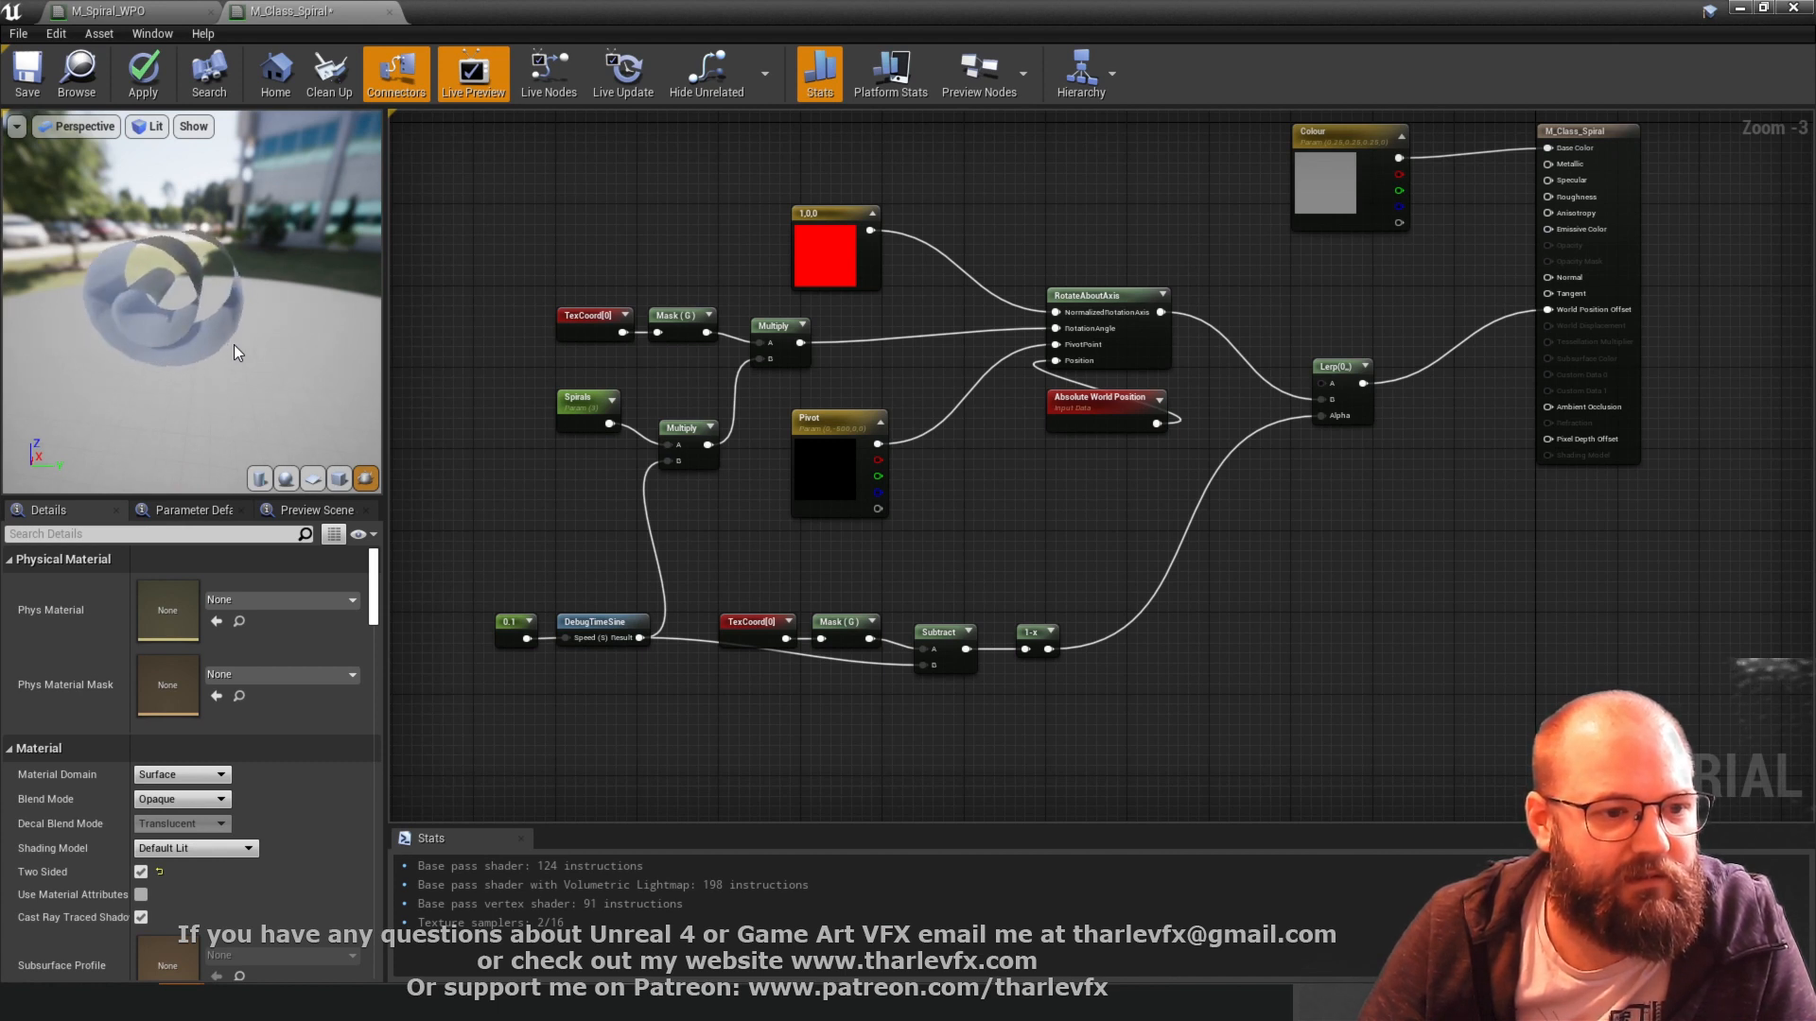
left_click_drag(287, 310, 317, 272)
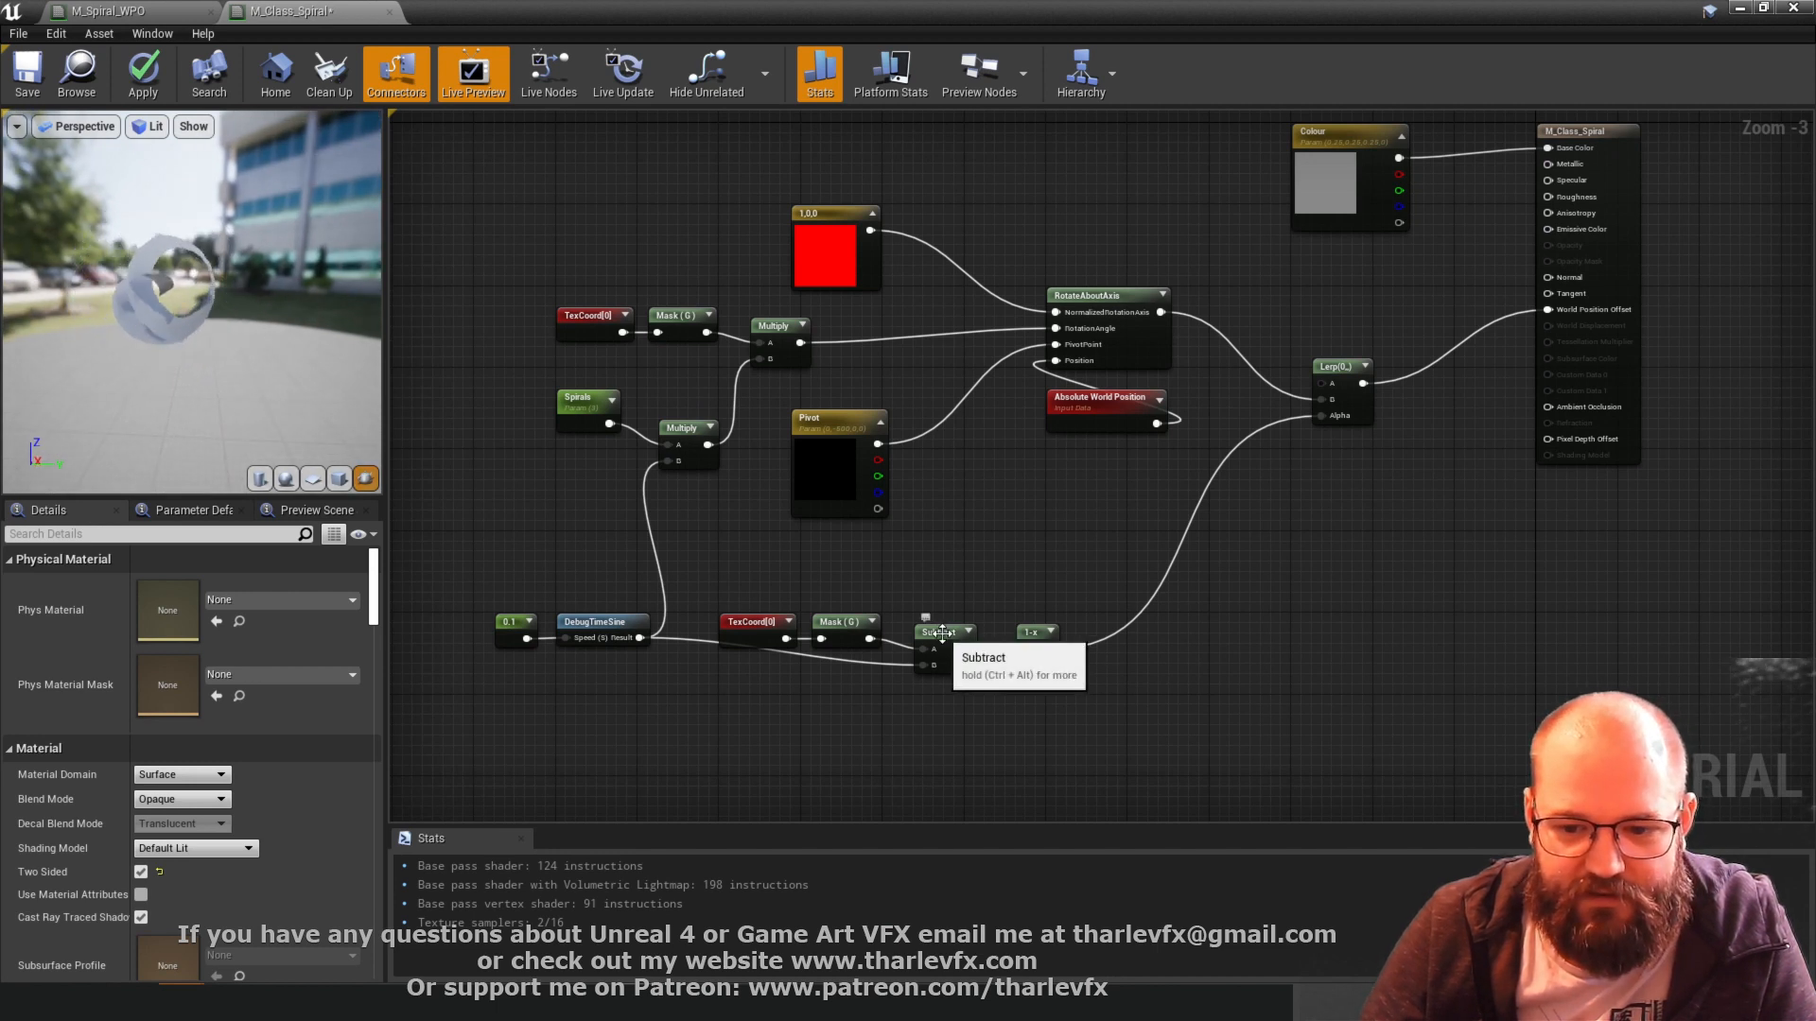
- Preview the 1-x node's output on the plane and examine how the gradient moves across it
right_click(1047, 649)
left_click(1103, 363)
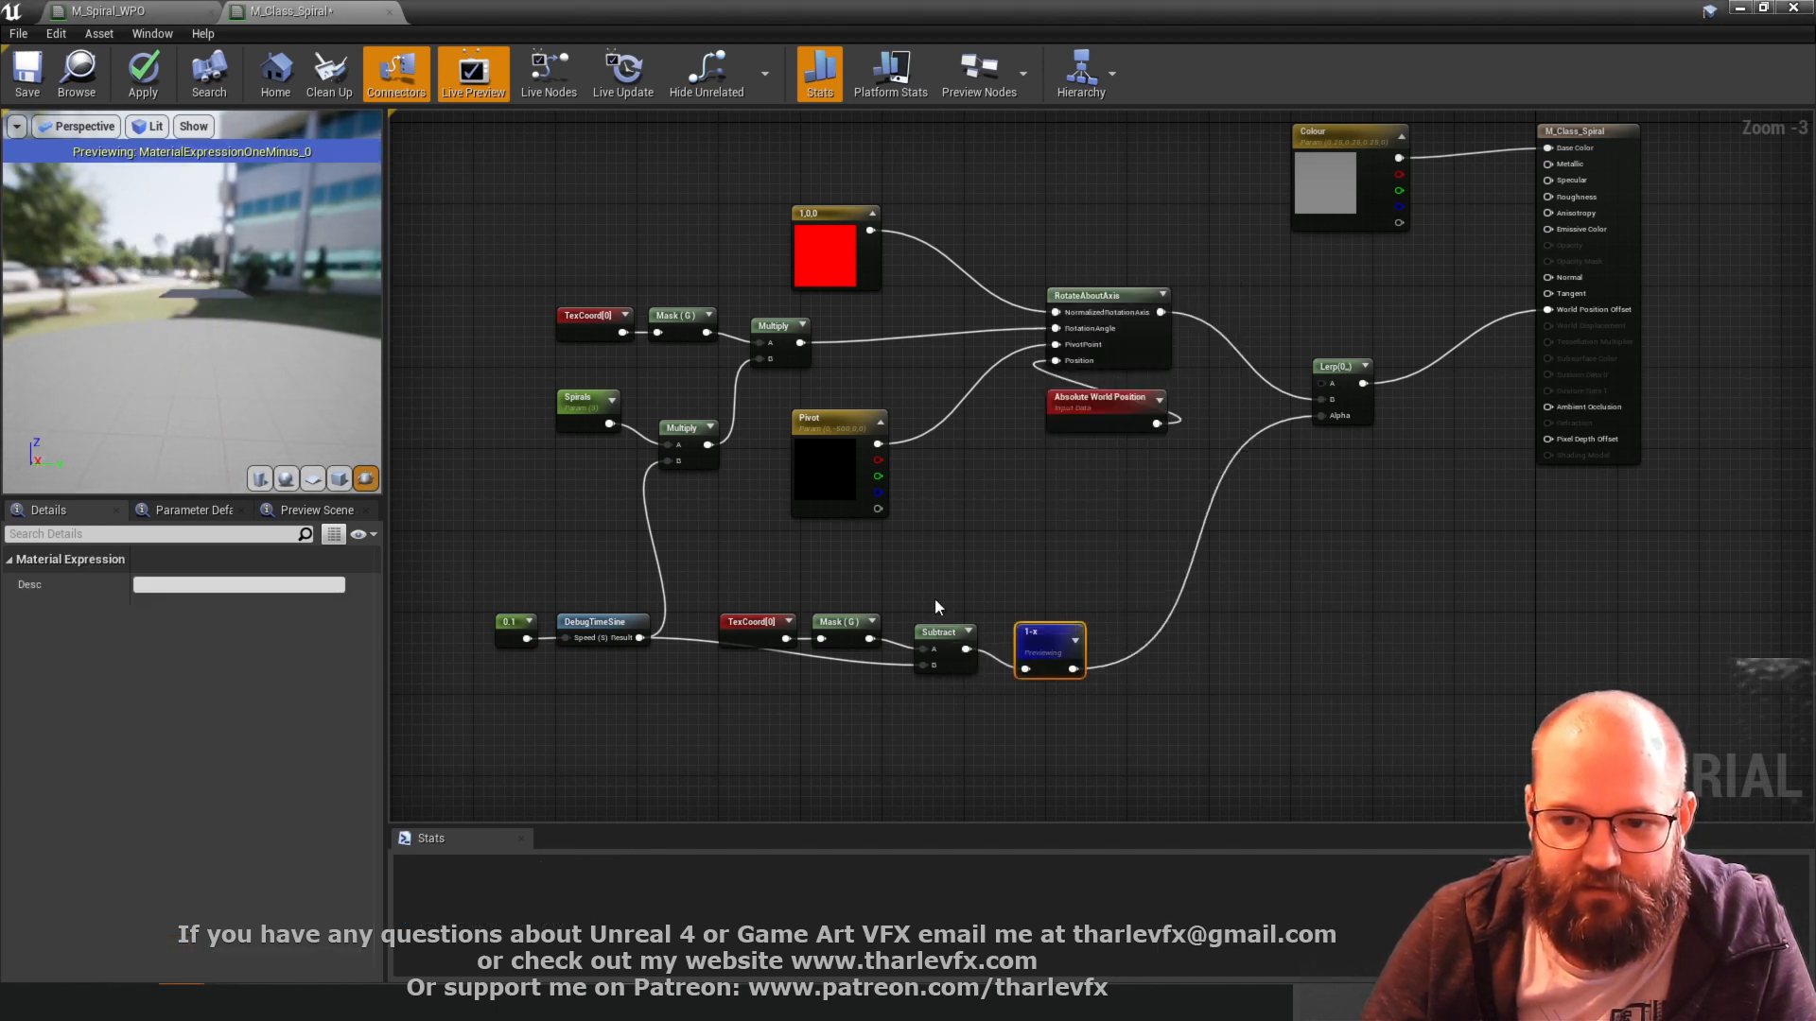
left_click(587, 463)
left_click_drag(230, 248, 236, 292)
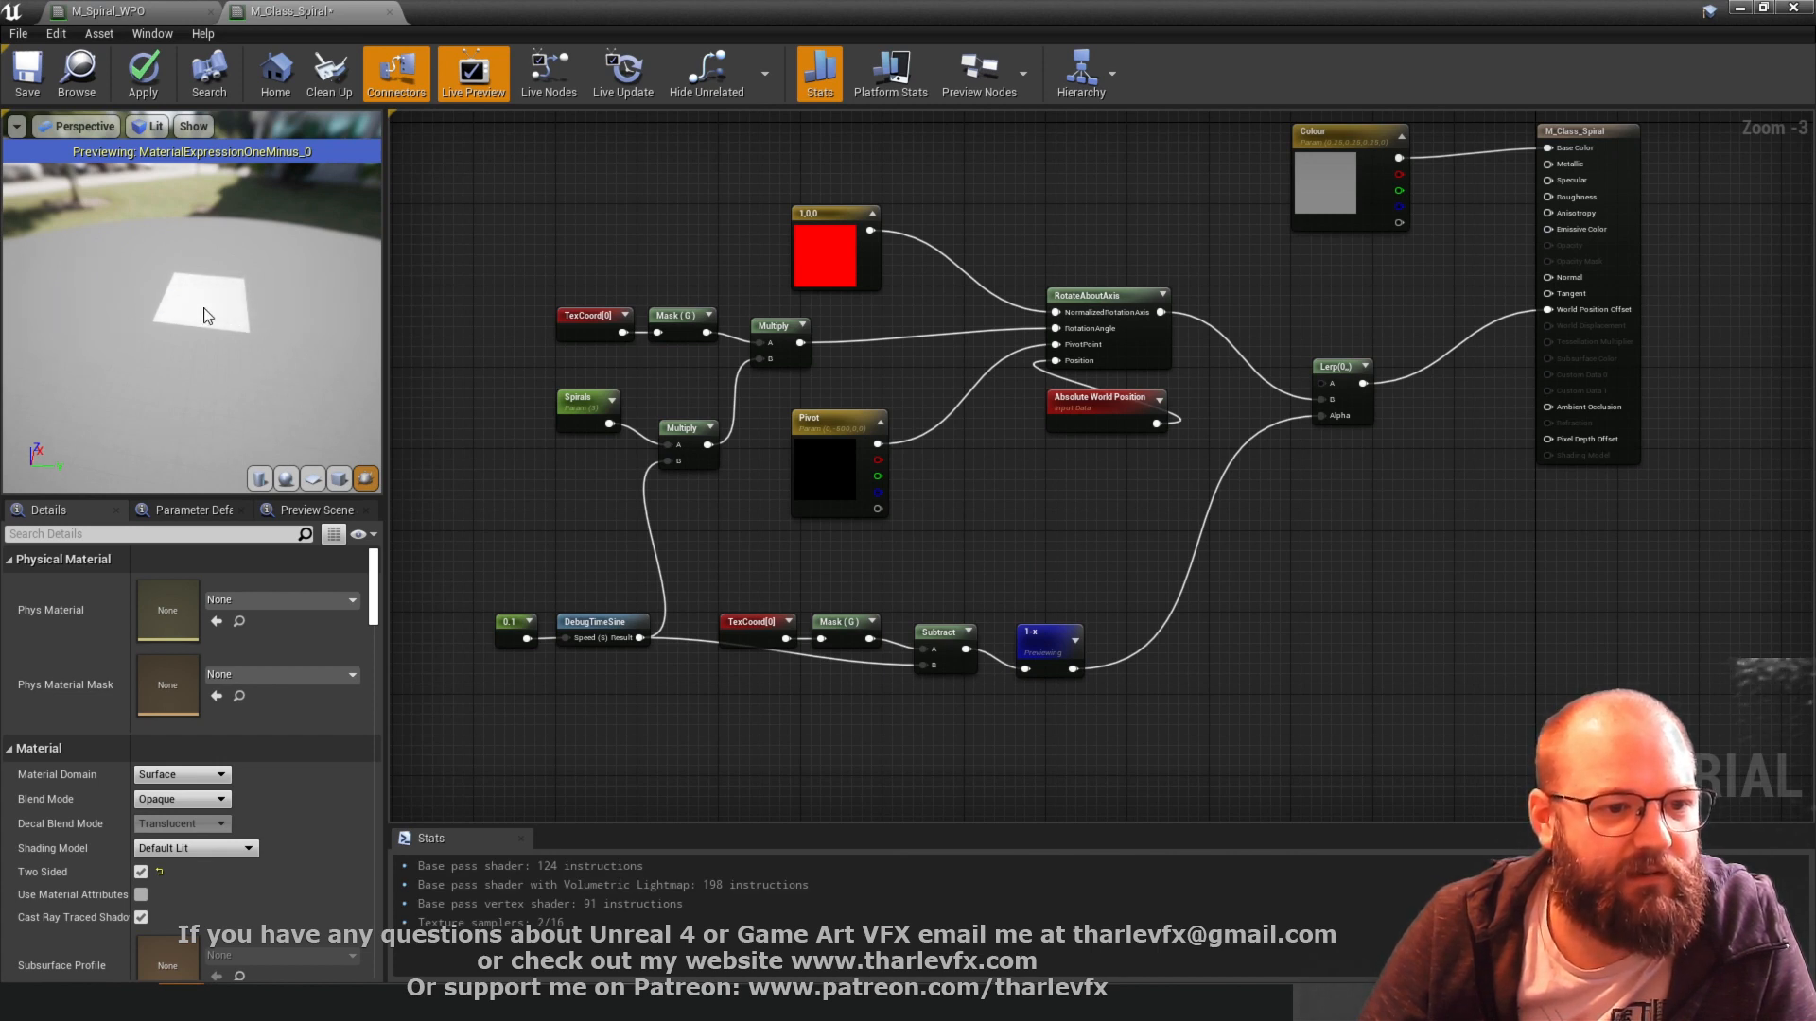
left_click_drag(207, 316, 178, 348)
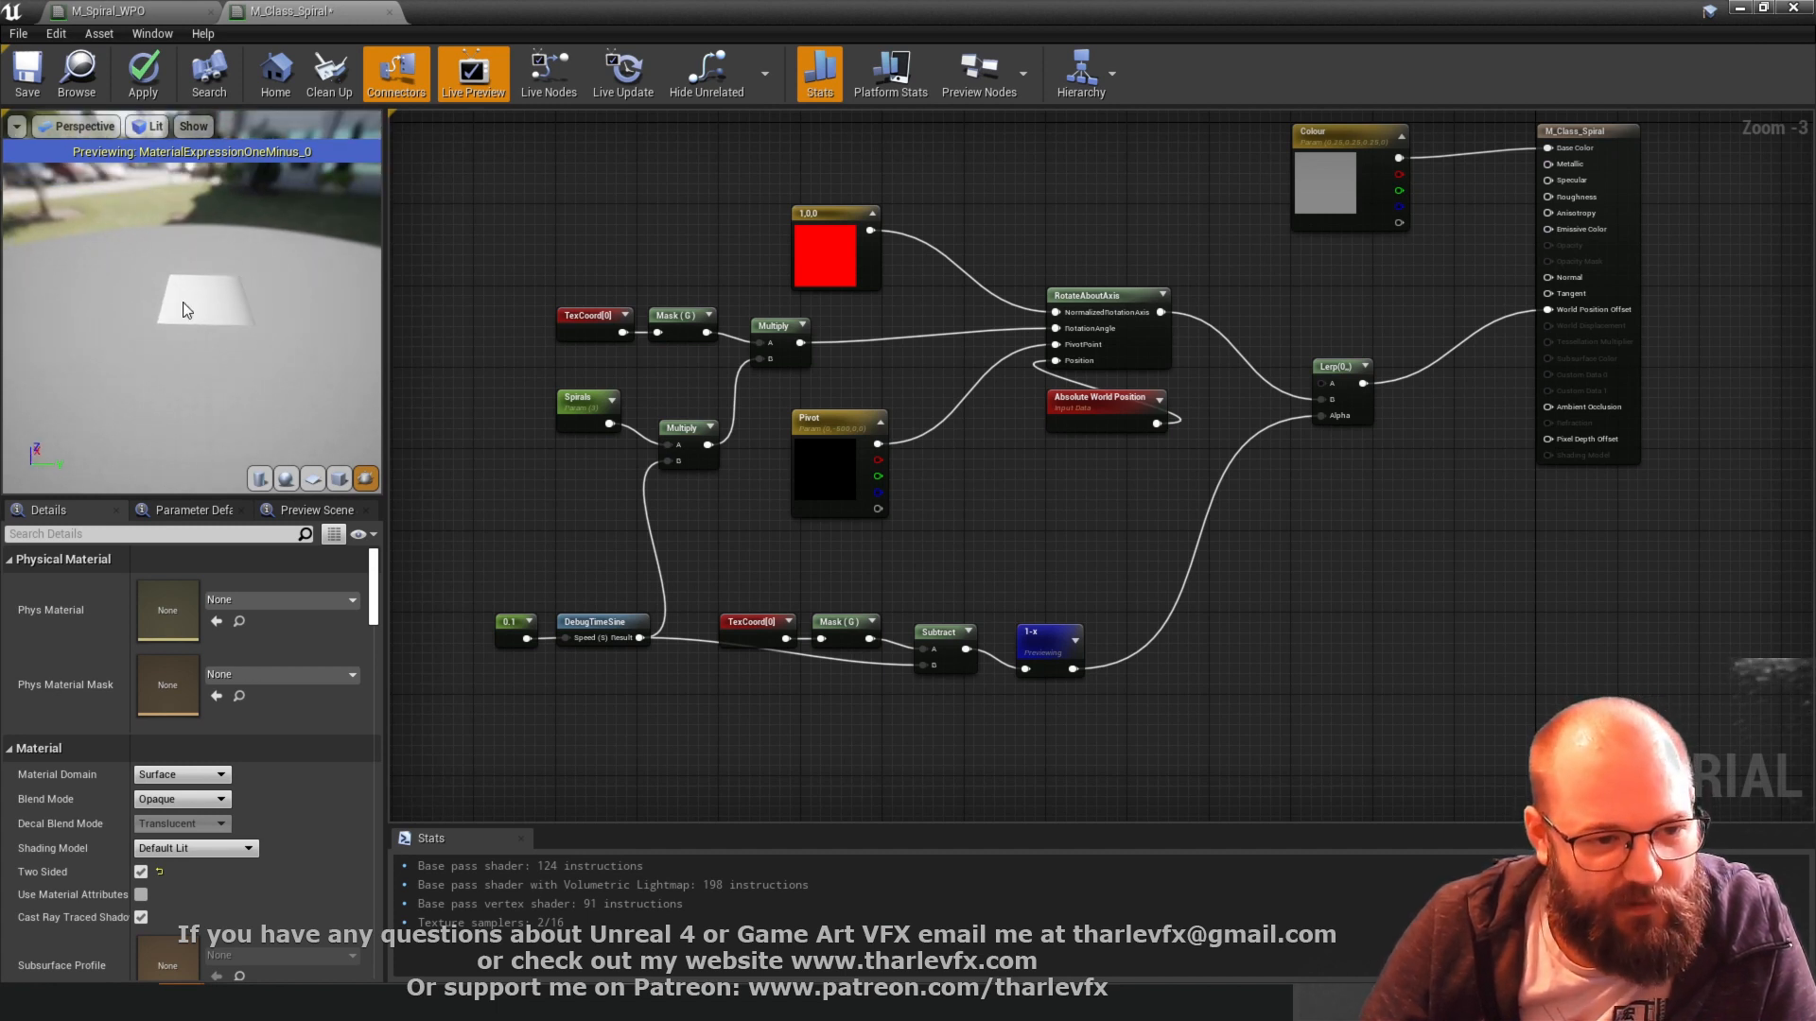
right_click_drag(626, 691, 675, 440)
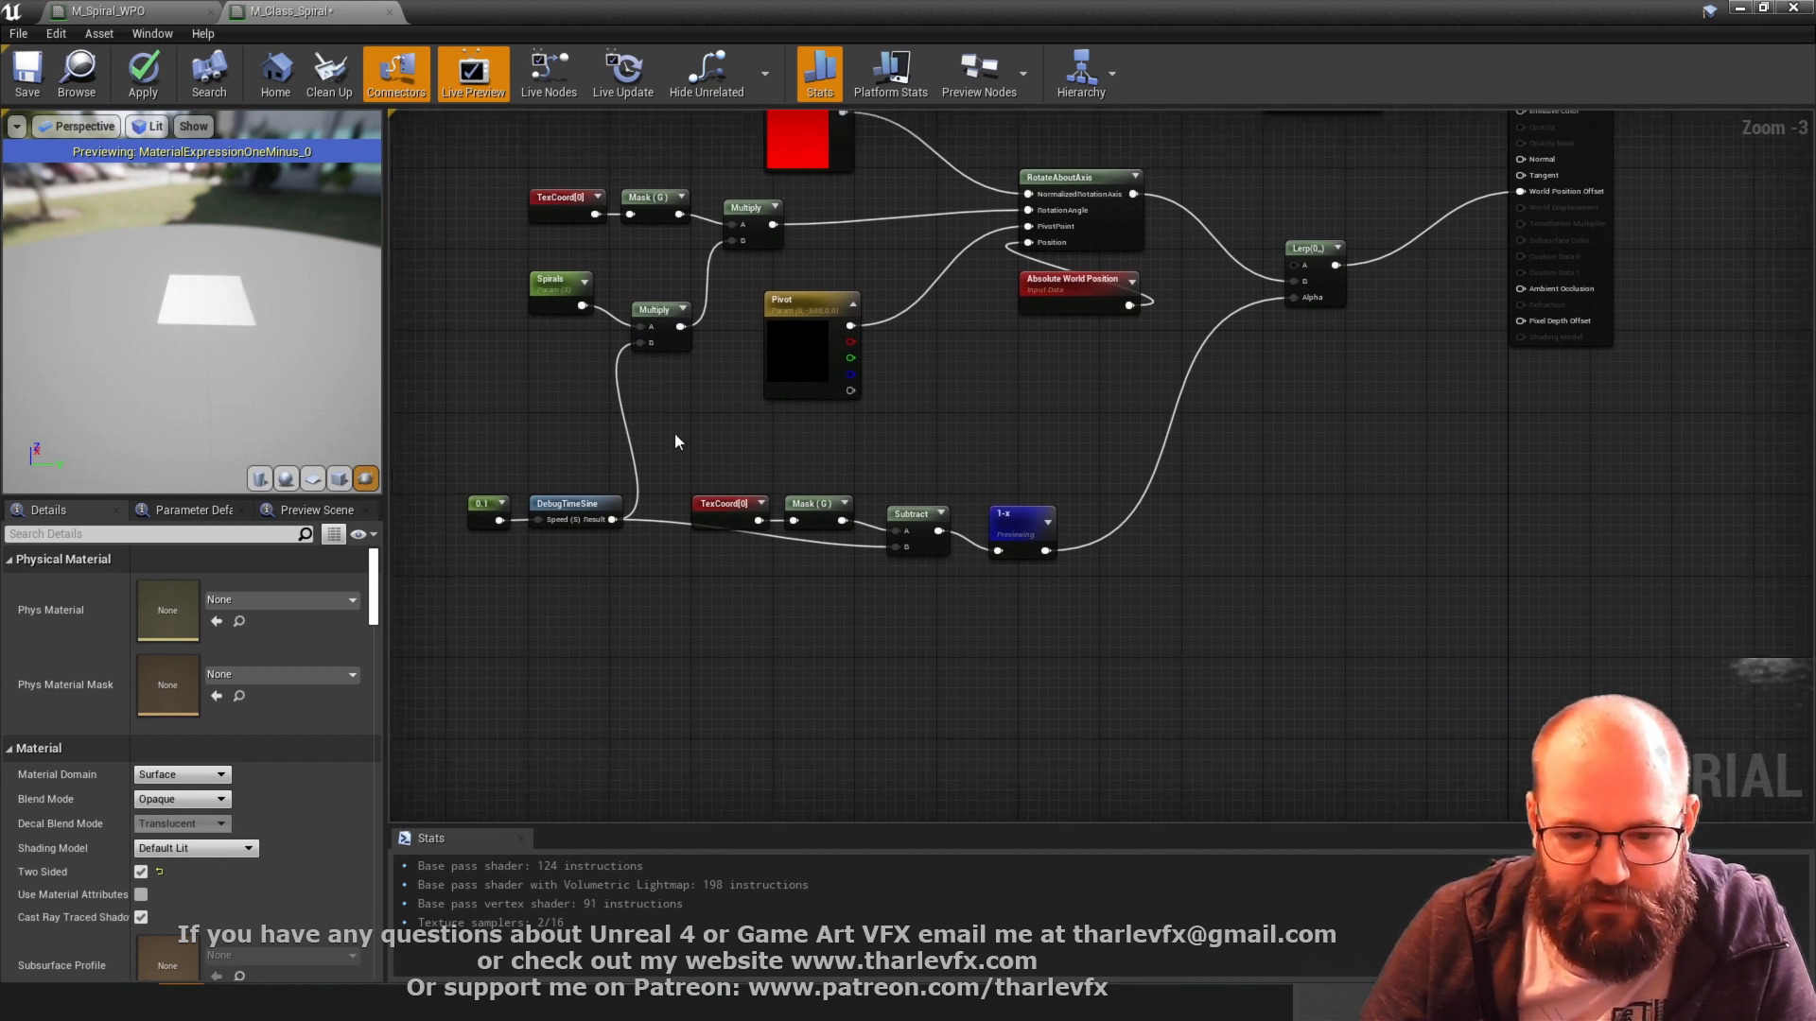
left_click_drag(613, 519, 752, 580)
type("mu")
left_click(722, 610)
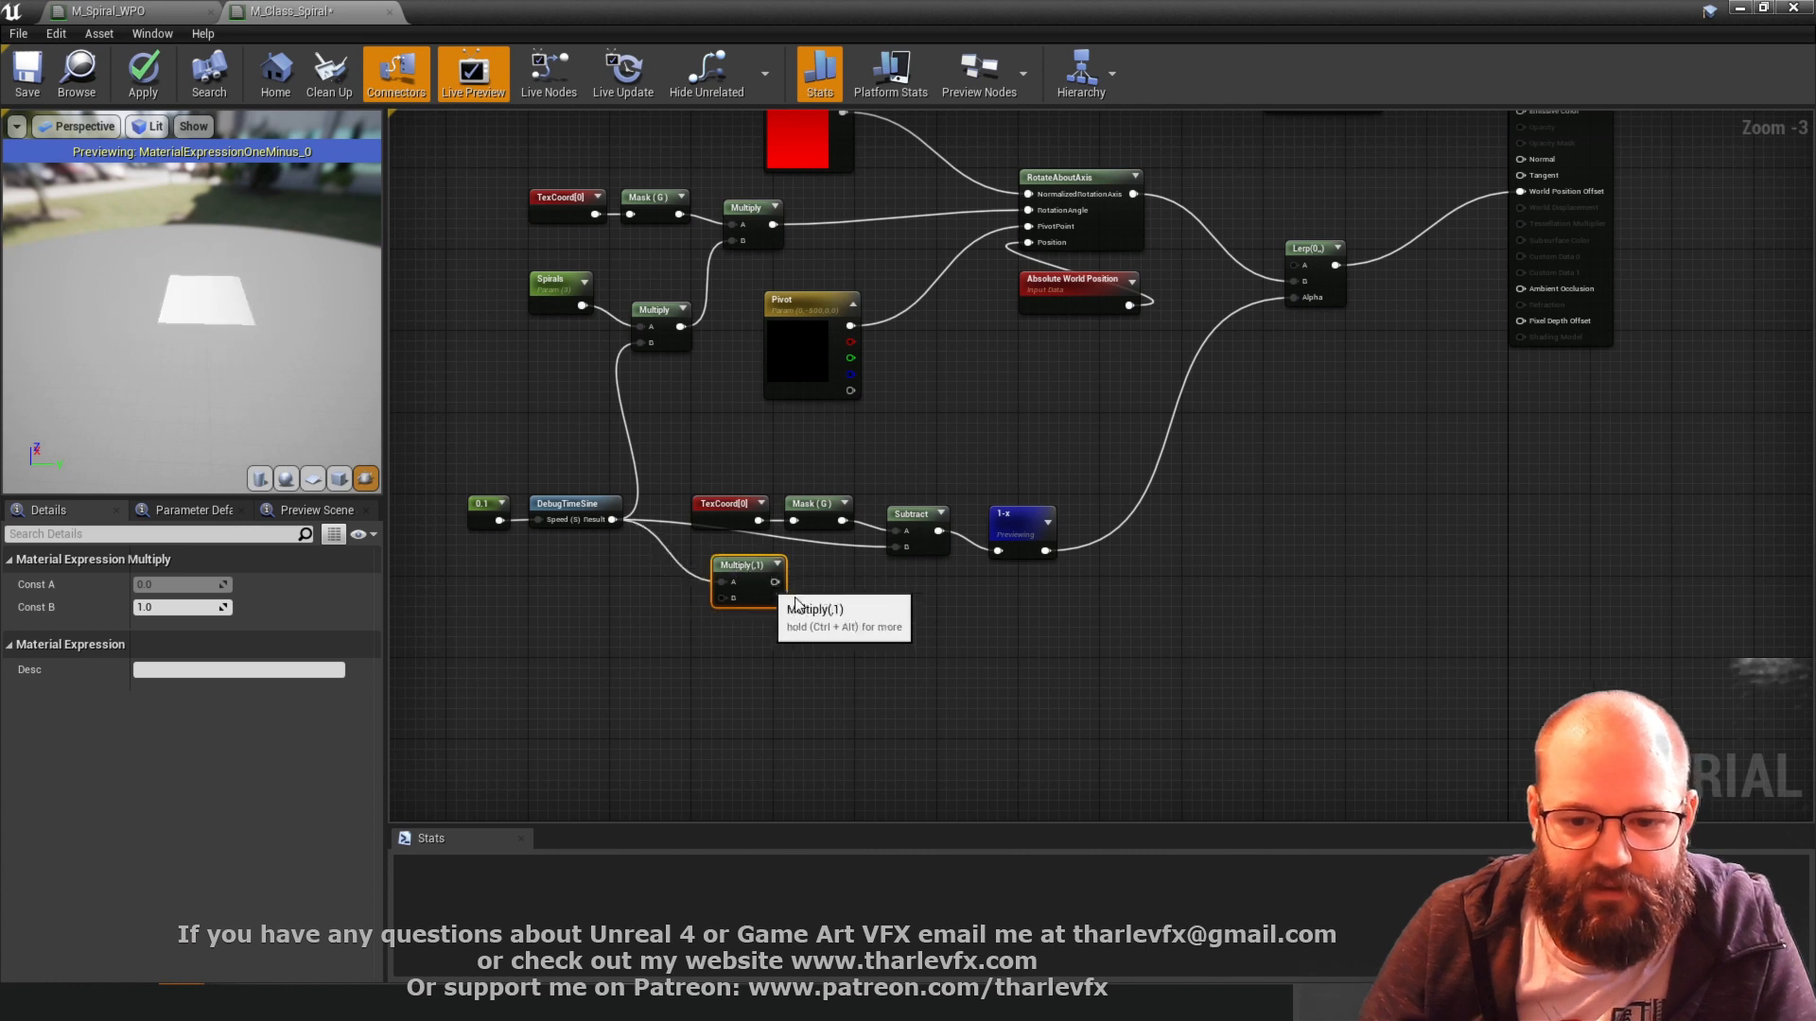
key("Delete")
- Replace the direct DebugTimeSine link into Subtract B with a new Lerp node that takes the DebugTimeSine result as its Alpha
left_click(900, 548, "alt")
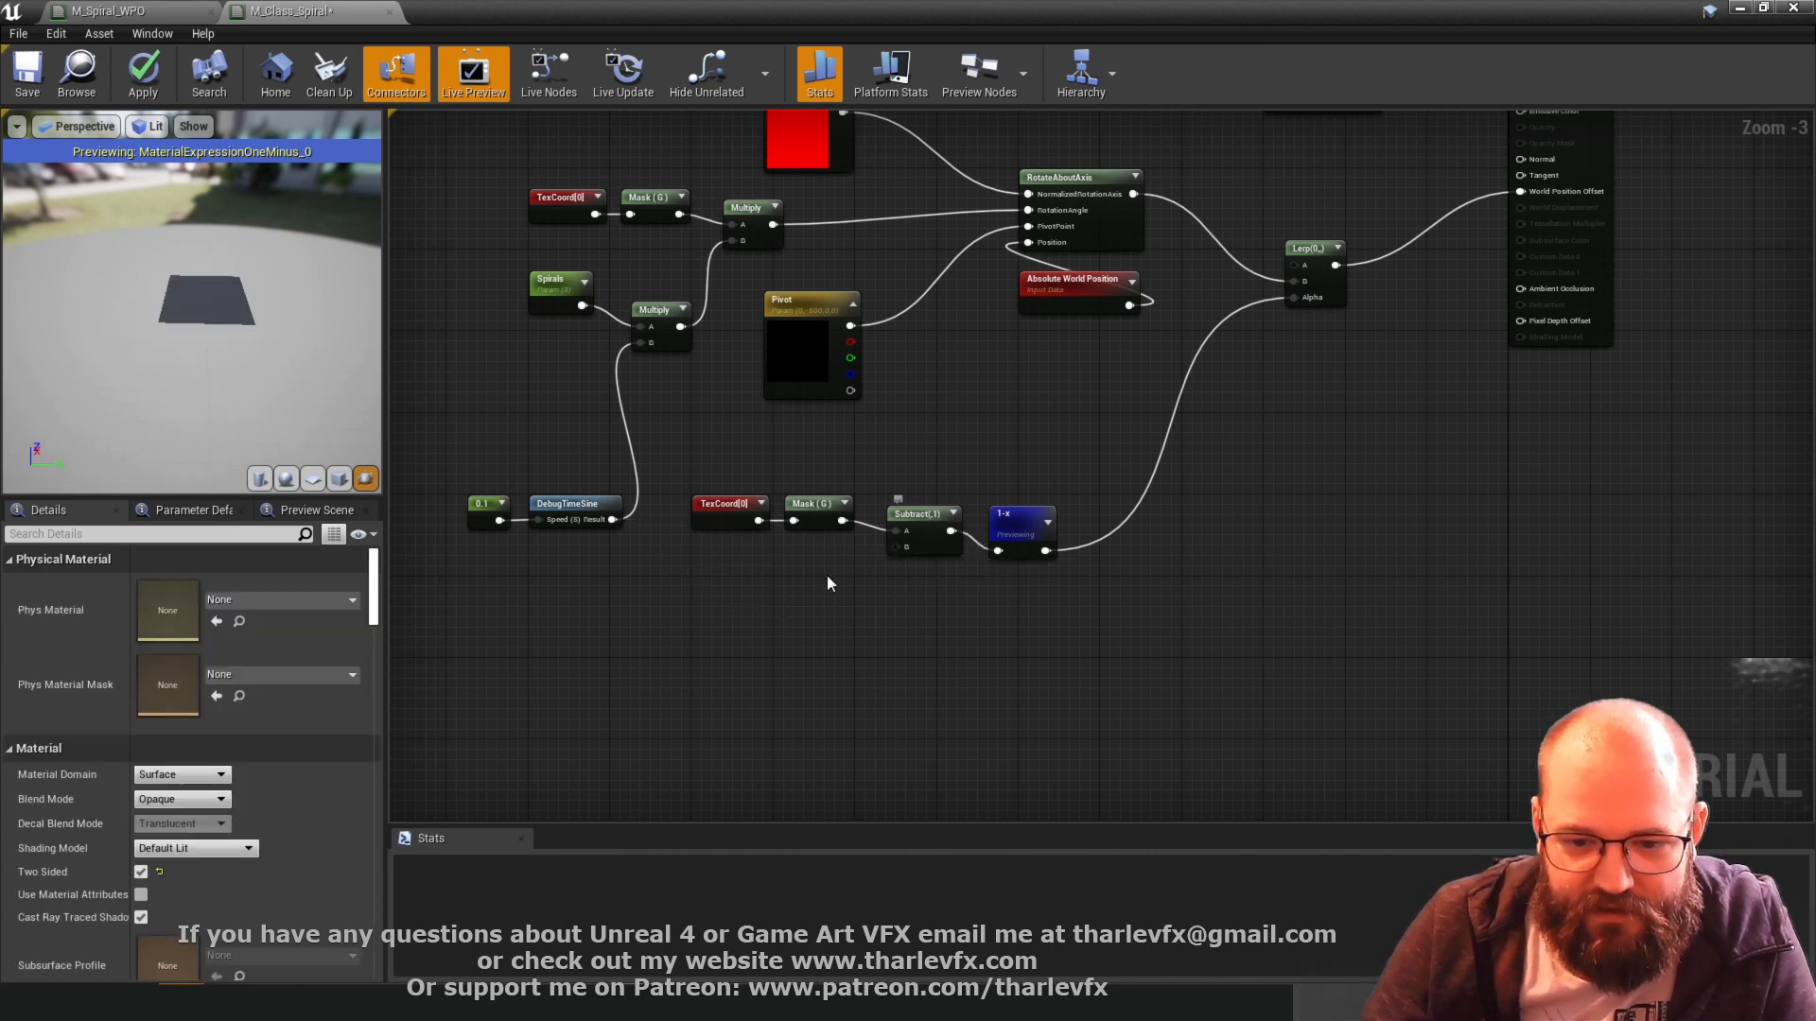
left_click(770, 549)
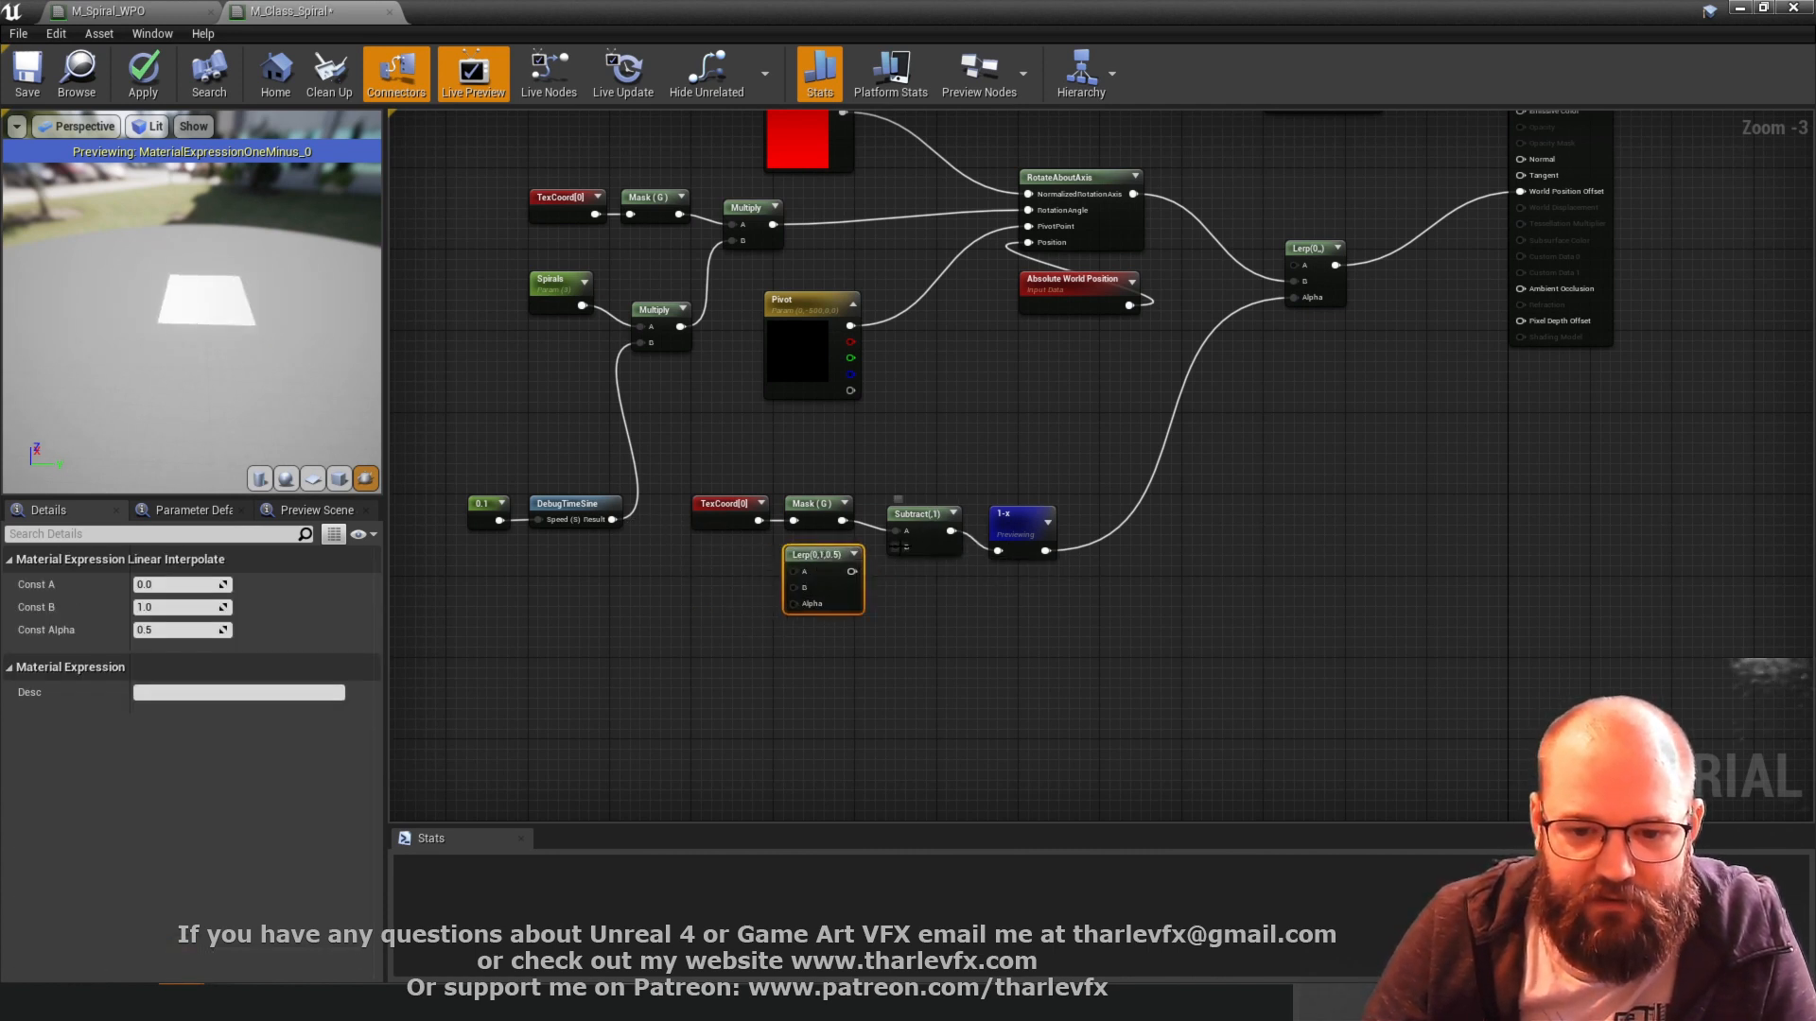
left_click_drag(853, 572, 895, 547)
left_click(775, 576)
scroll(774, 576, "up", 3)
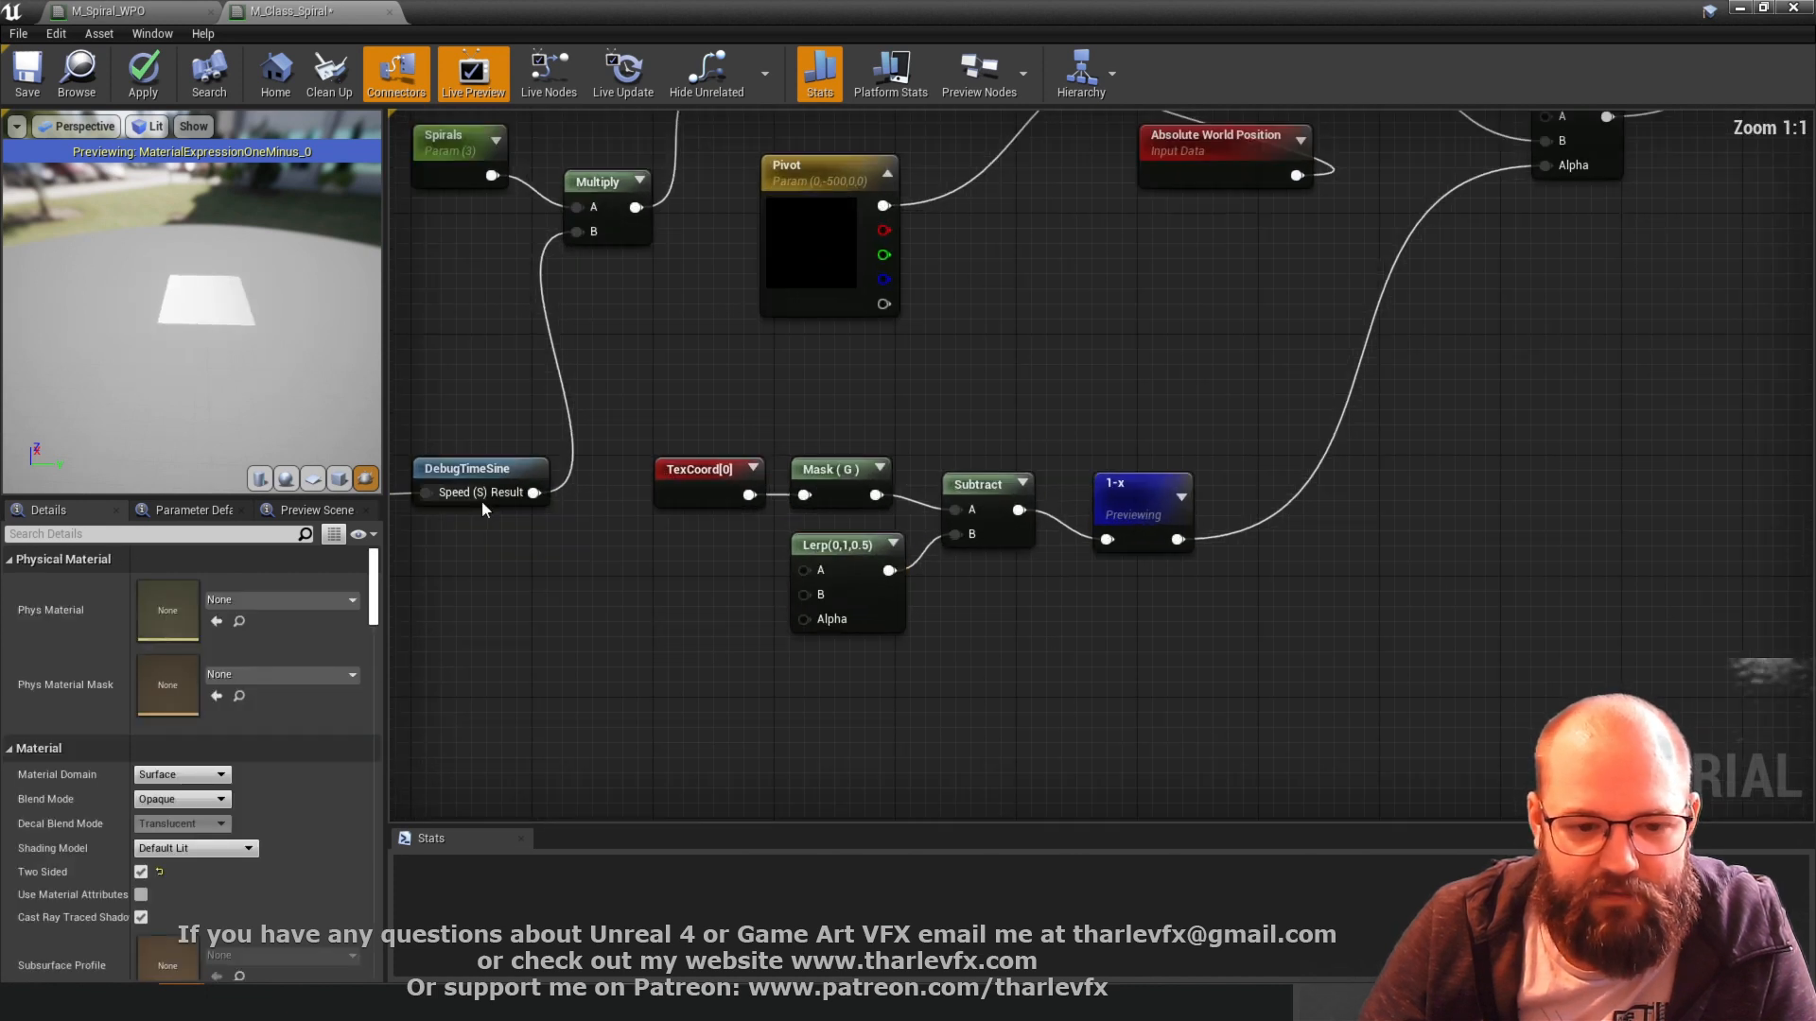
left_click_drag(534, 492, 834, 628)
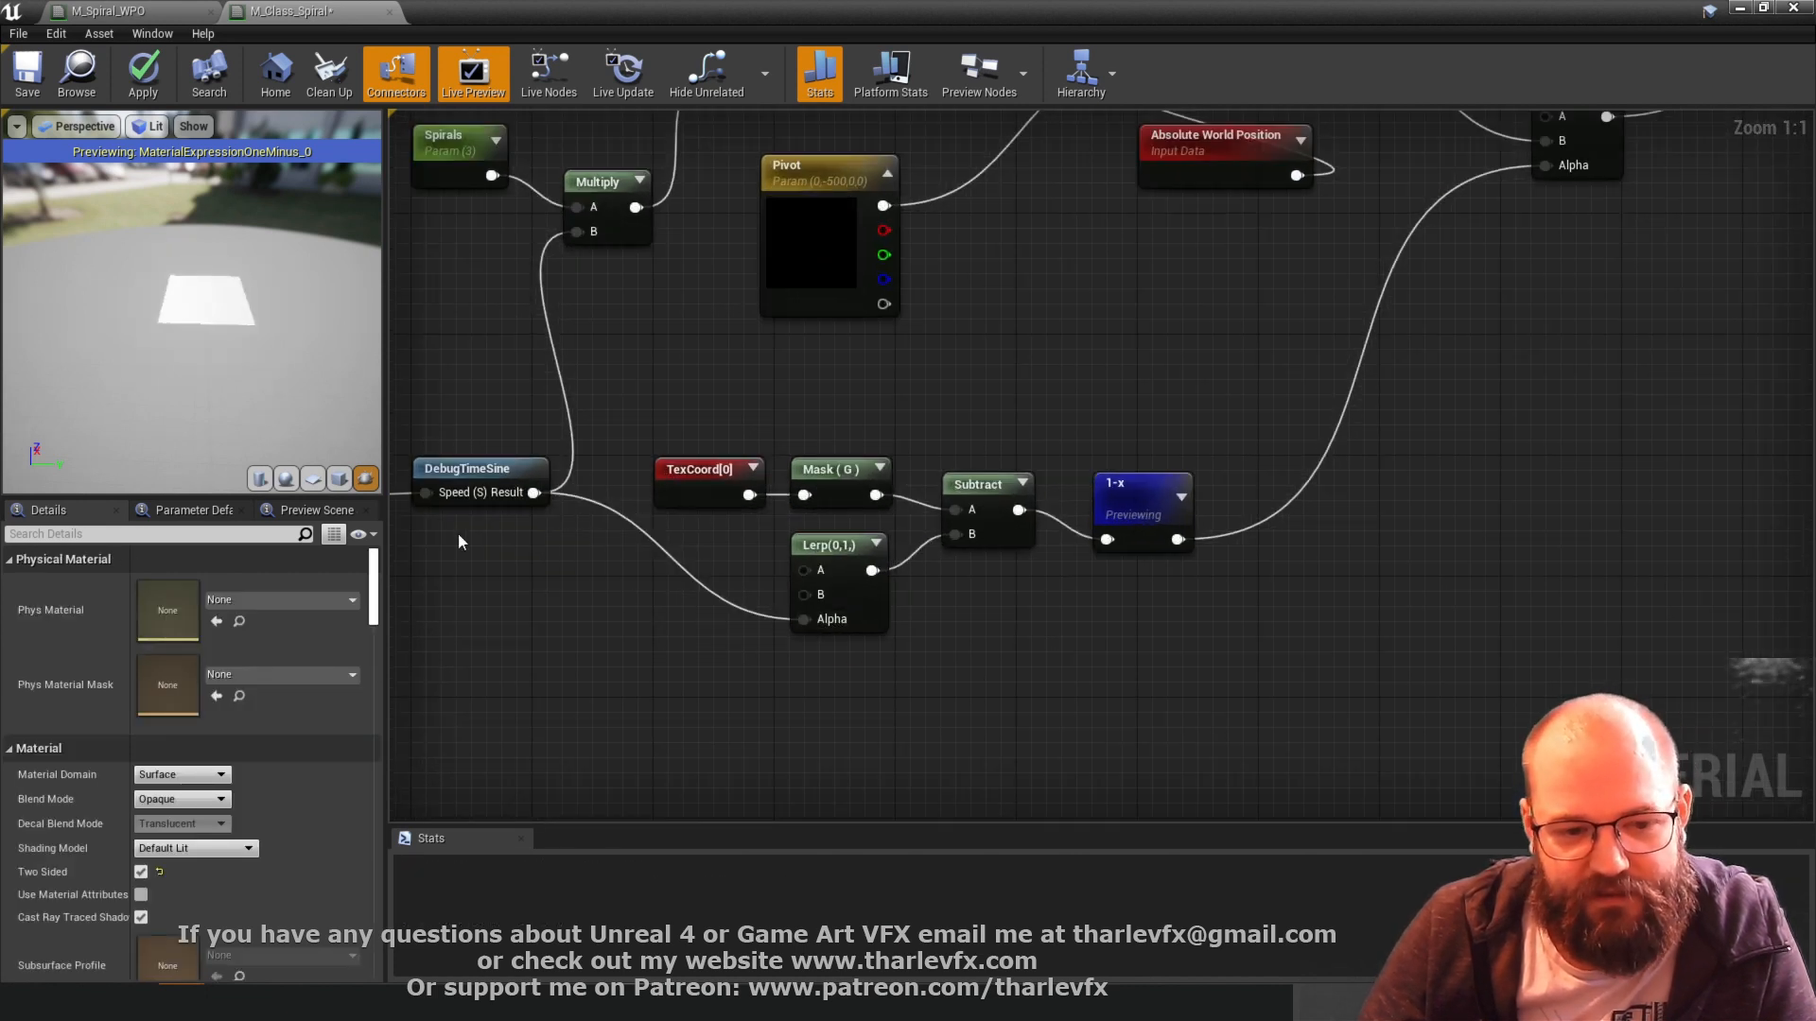
right_click_drag(458, 533, 572, 561)
left_click_drag(600, 468, 473, 551)
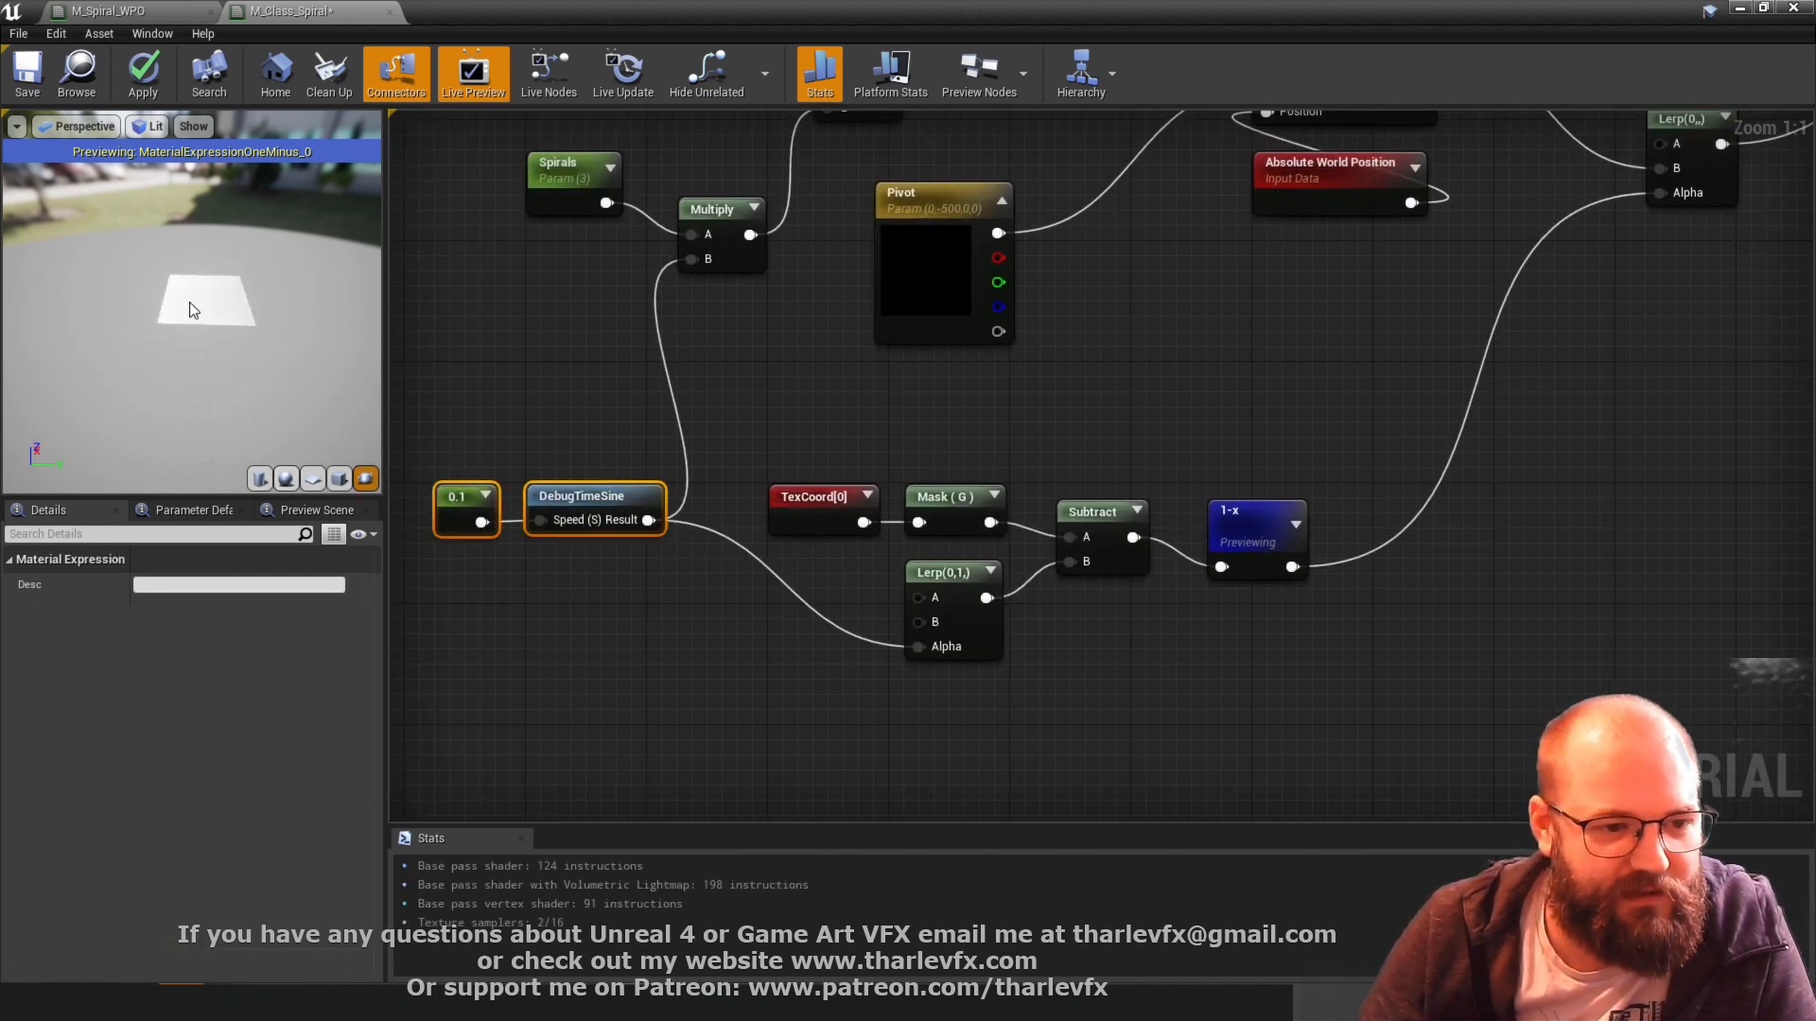
left_click(707, 653)
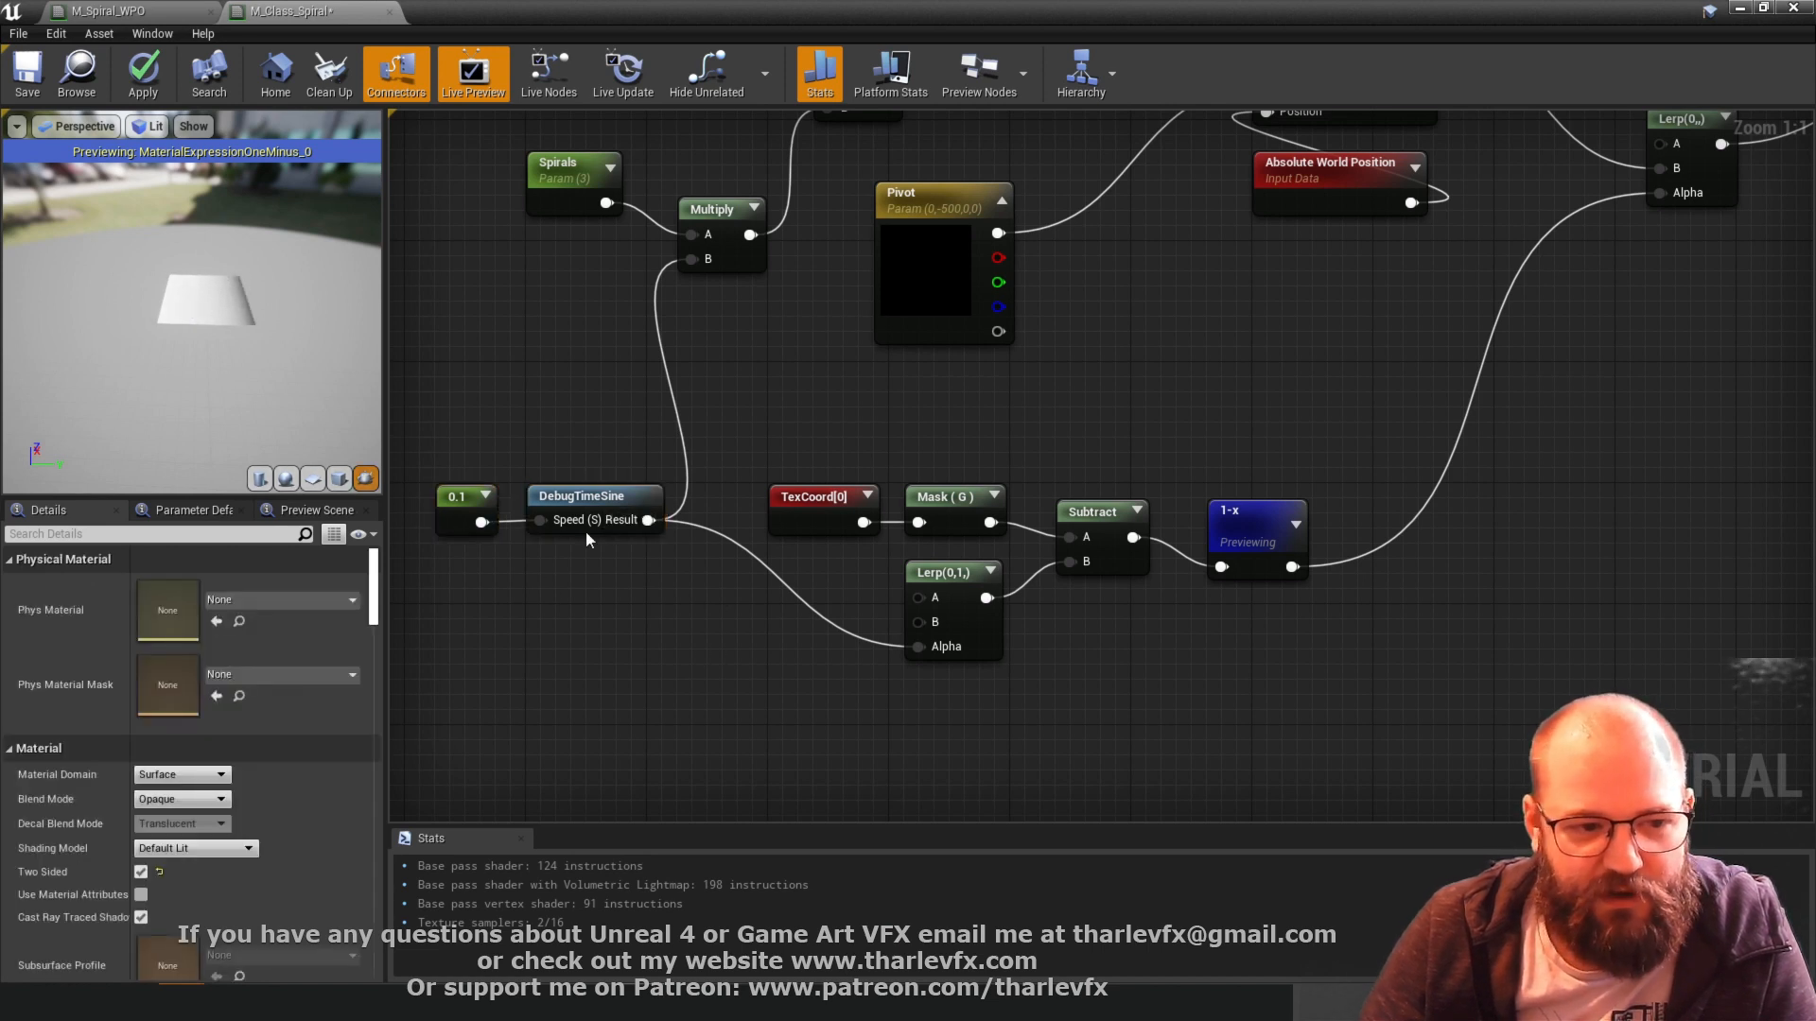
- Set the new Lerp's Const A to -0.5 and Const B to 0.5, and check the gradient in the preview
left_click(955, 660)
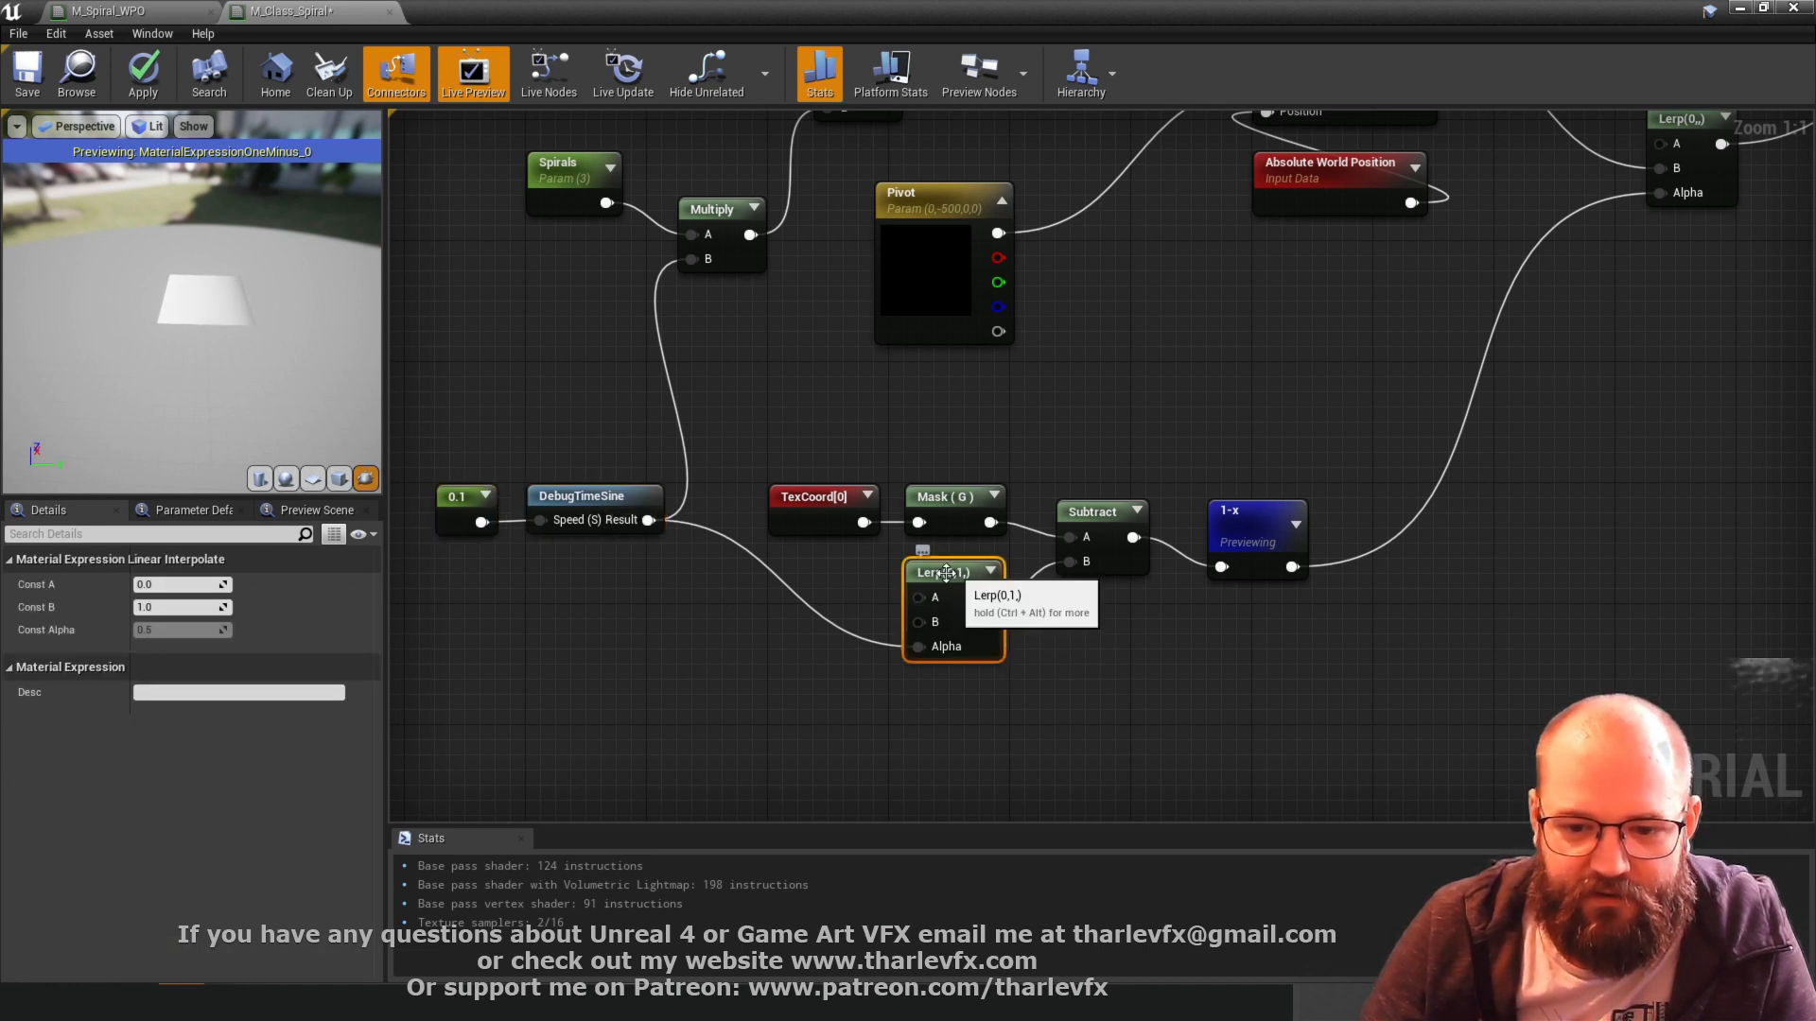
left_click(151, 583)
type("-0.5")
key("Tab")
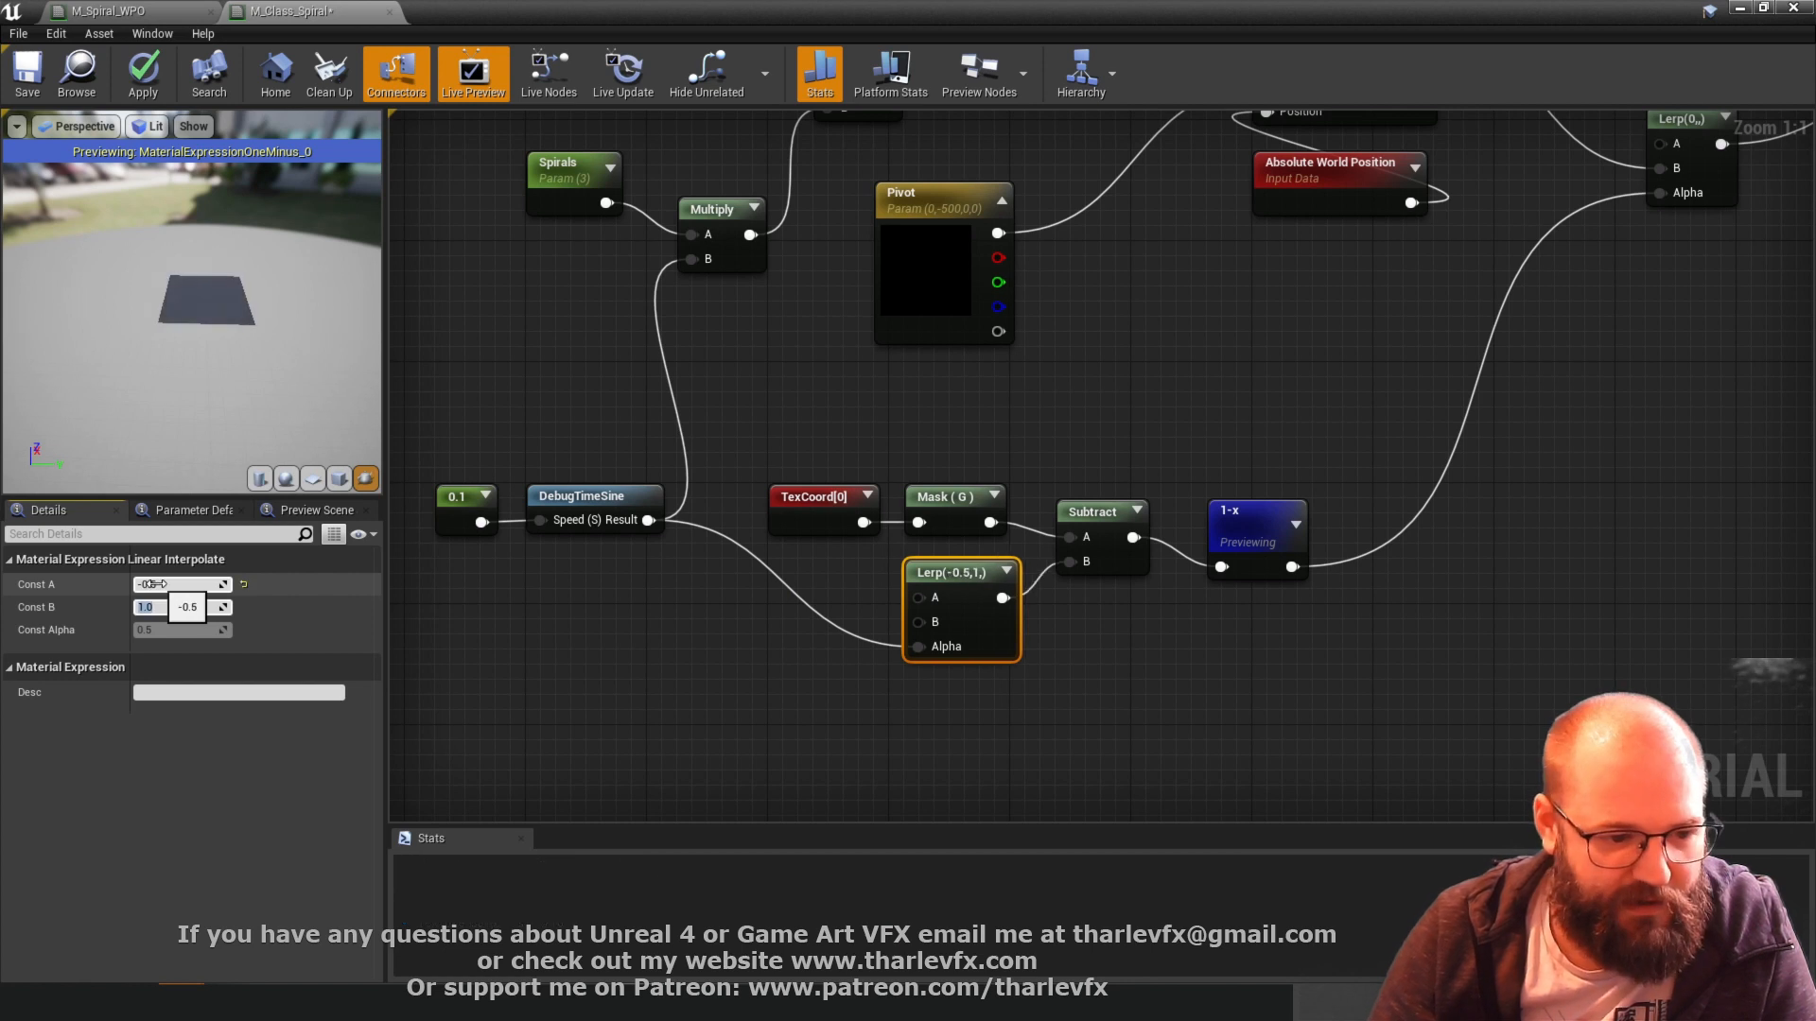
type(".5")
key("Return")
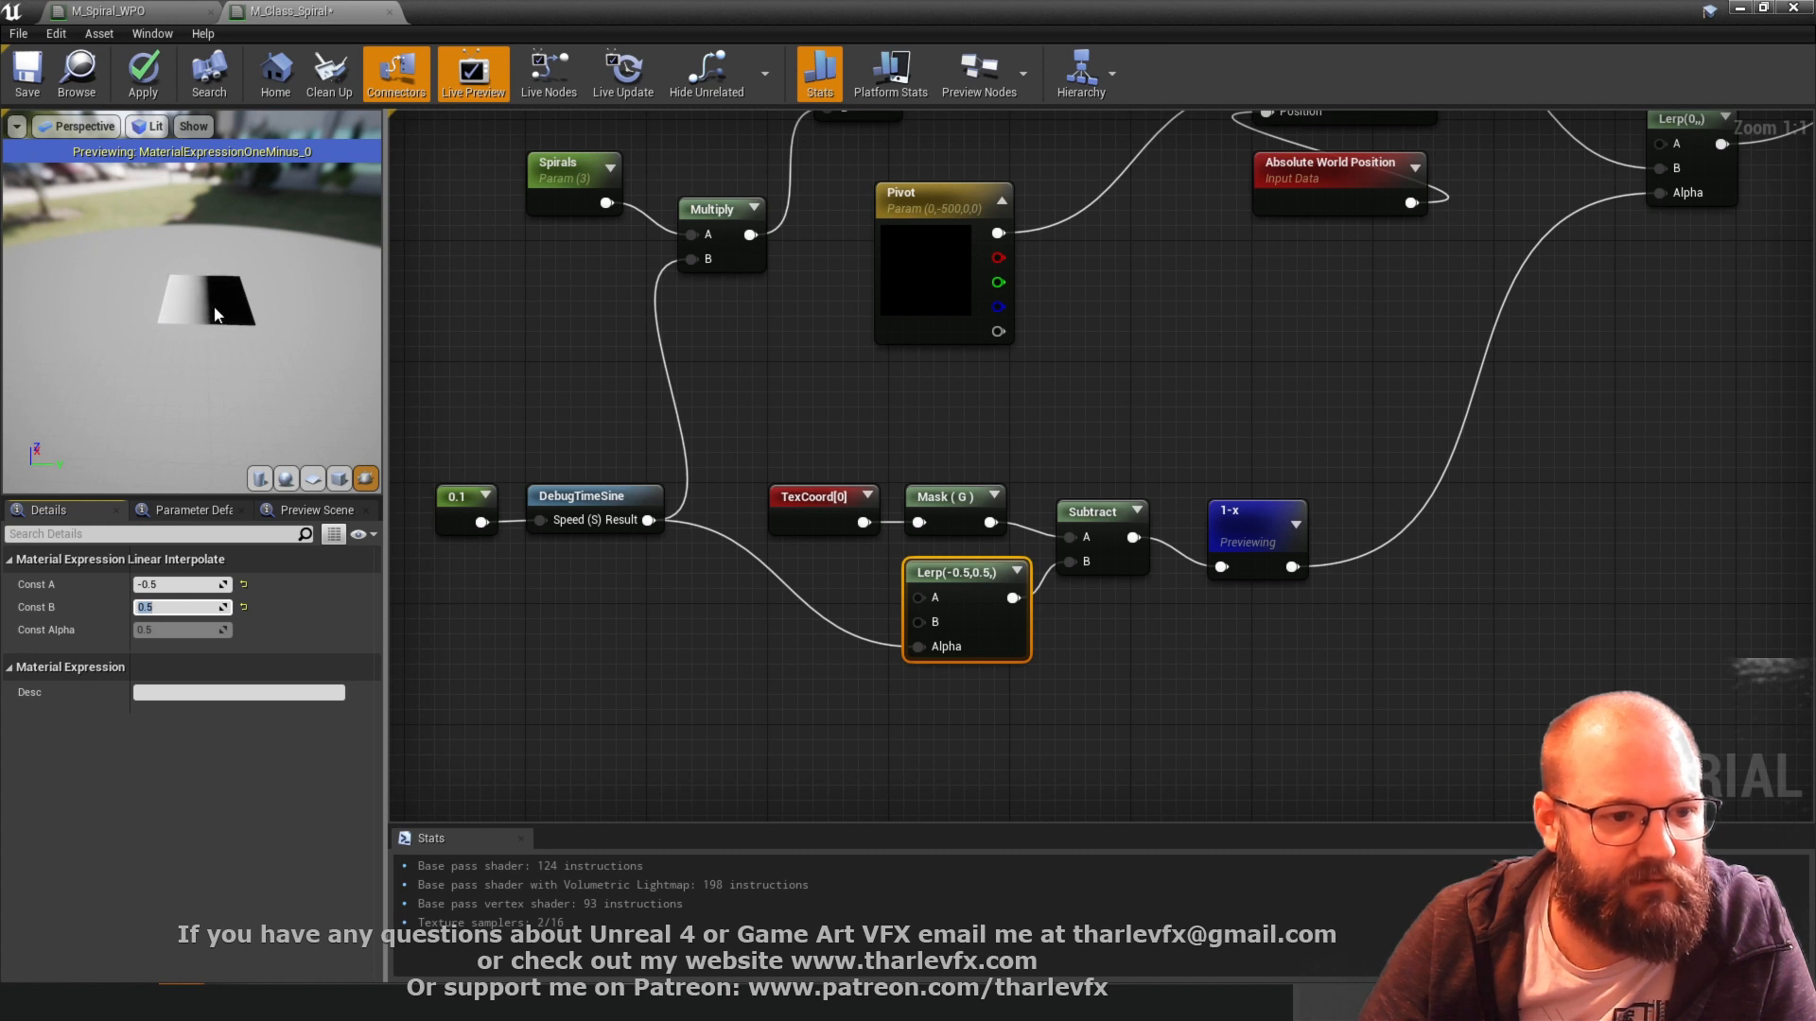
- Set the Const A of the Lerp feeding Subtract to -1 and its Const B to 1
left_click(192, 585)
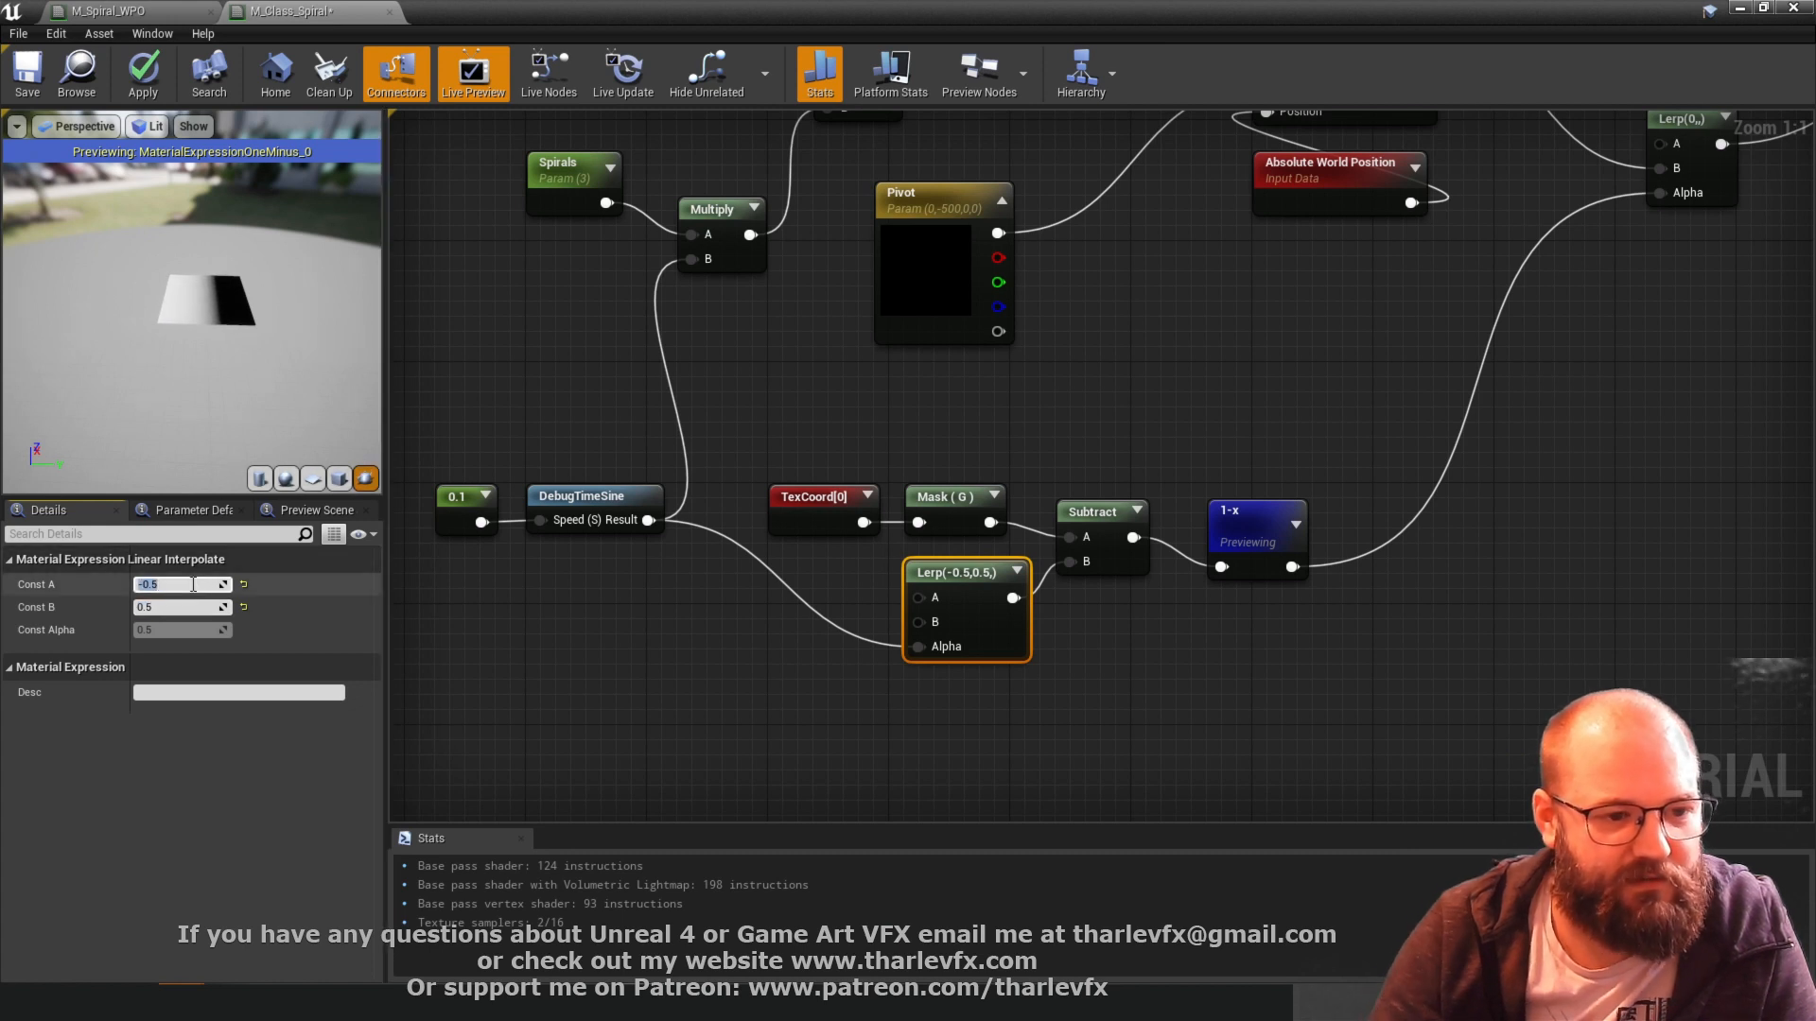
type("-1")
key("Tab")
type("1")
key("Return")
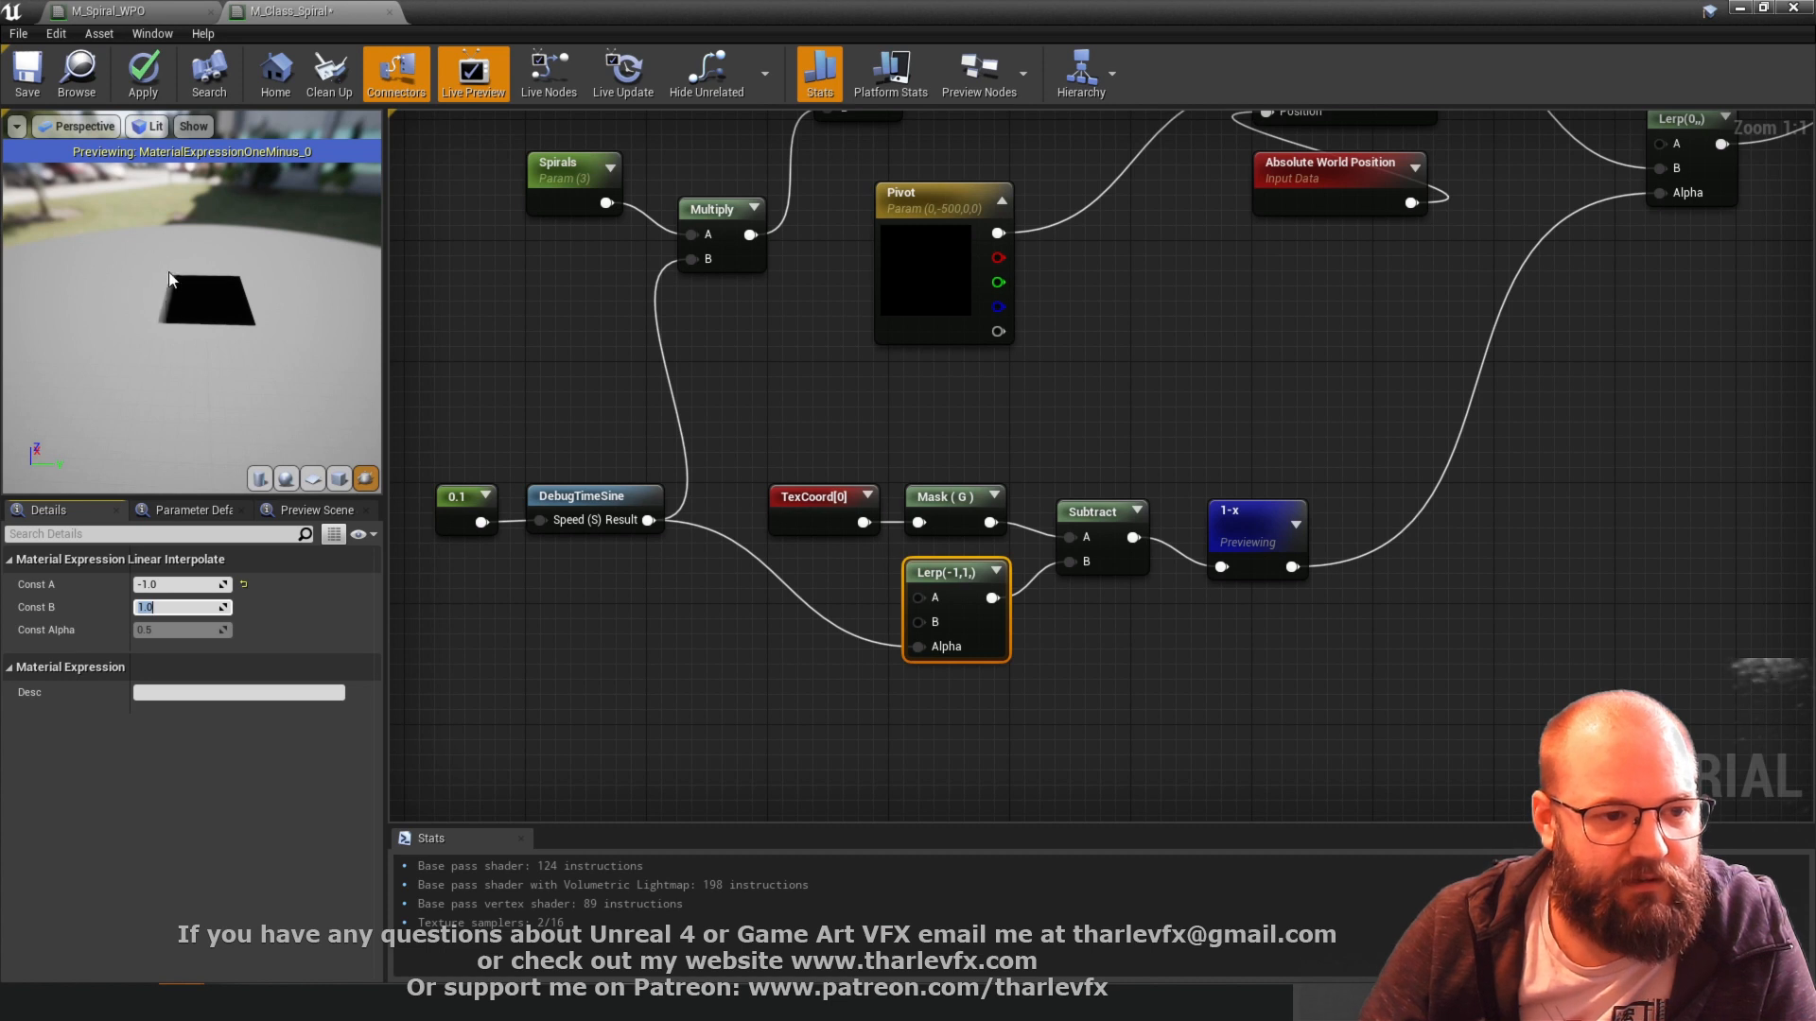
left_click(1238, 473)
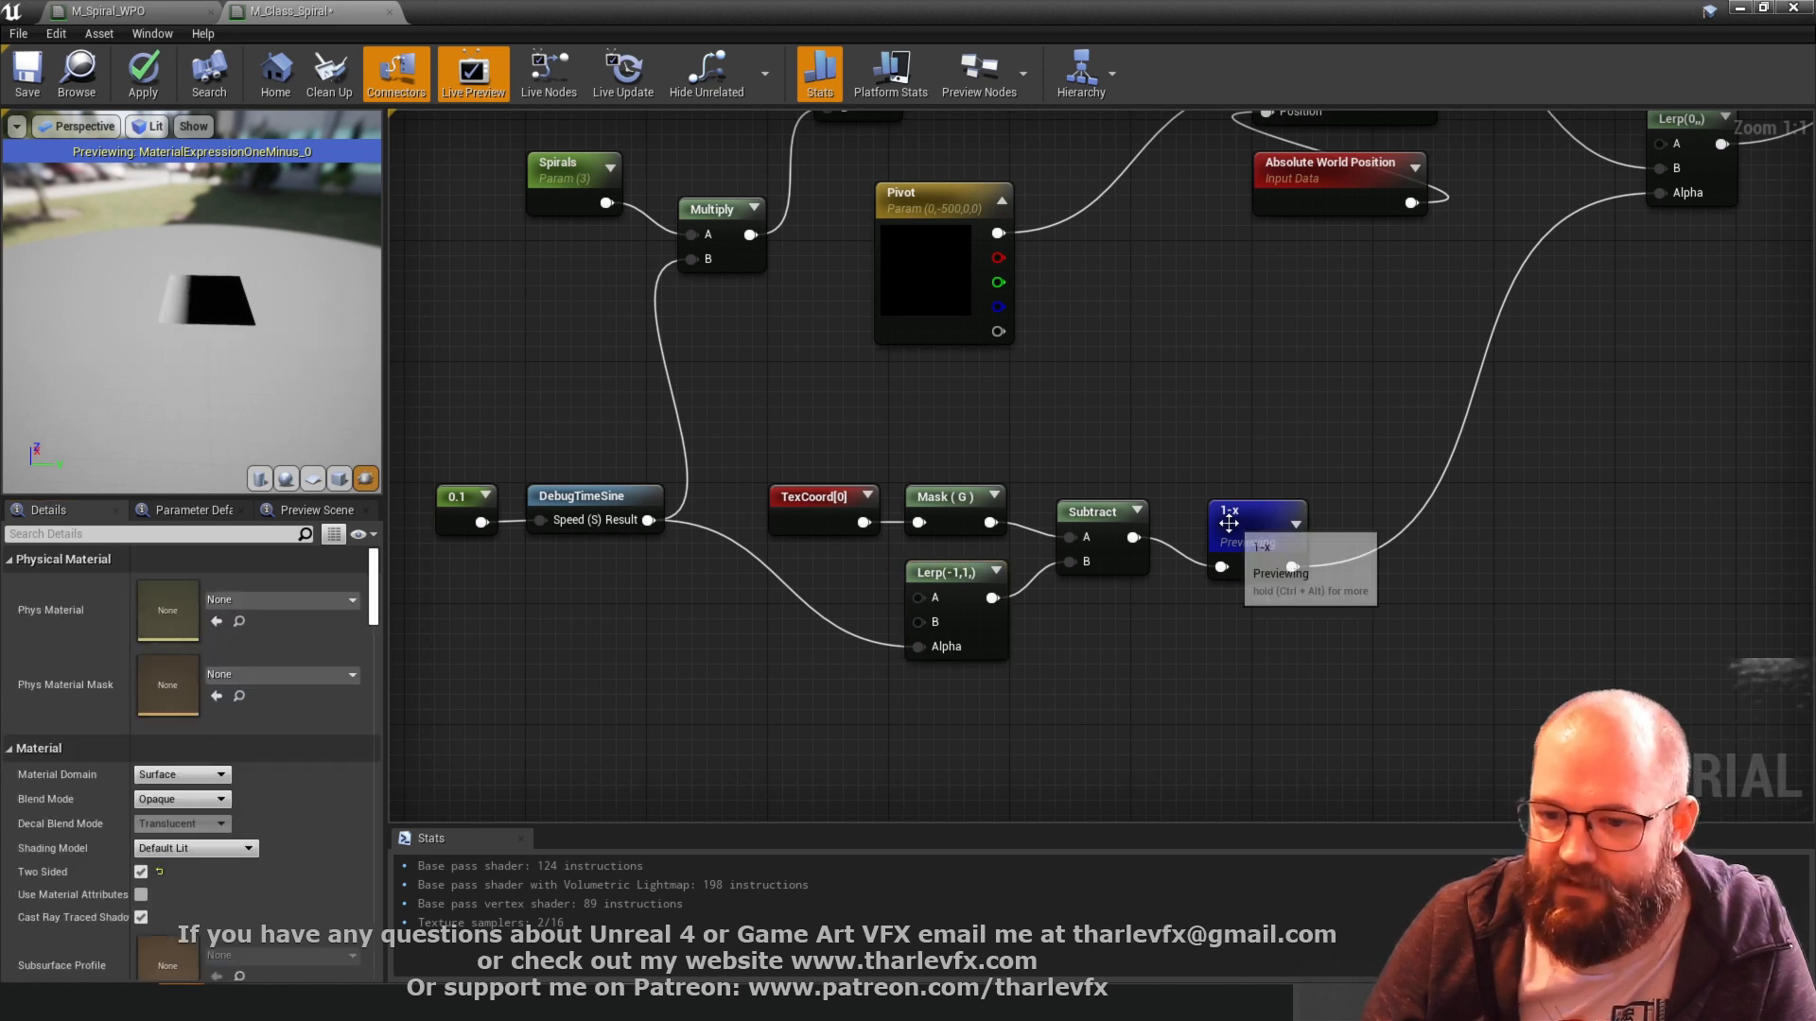
- Add a Clamp node after the 1-x node and connect its output to the Alpha of the World Position Offset Lerp
left_click(1227, 523)
right_click_drag(1227, 523, 1140, 497)
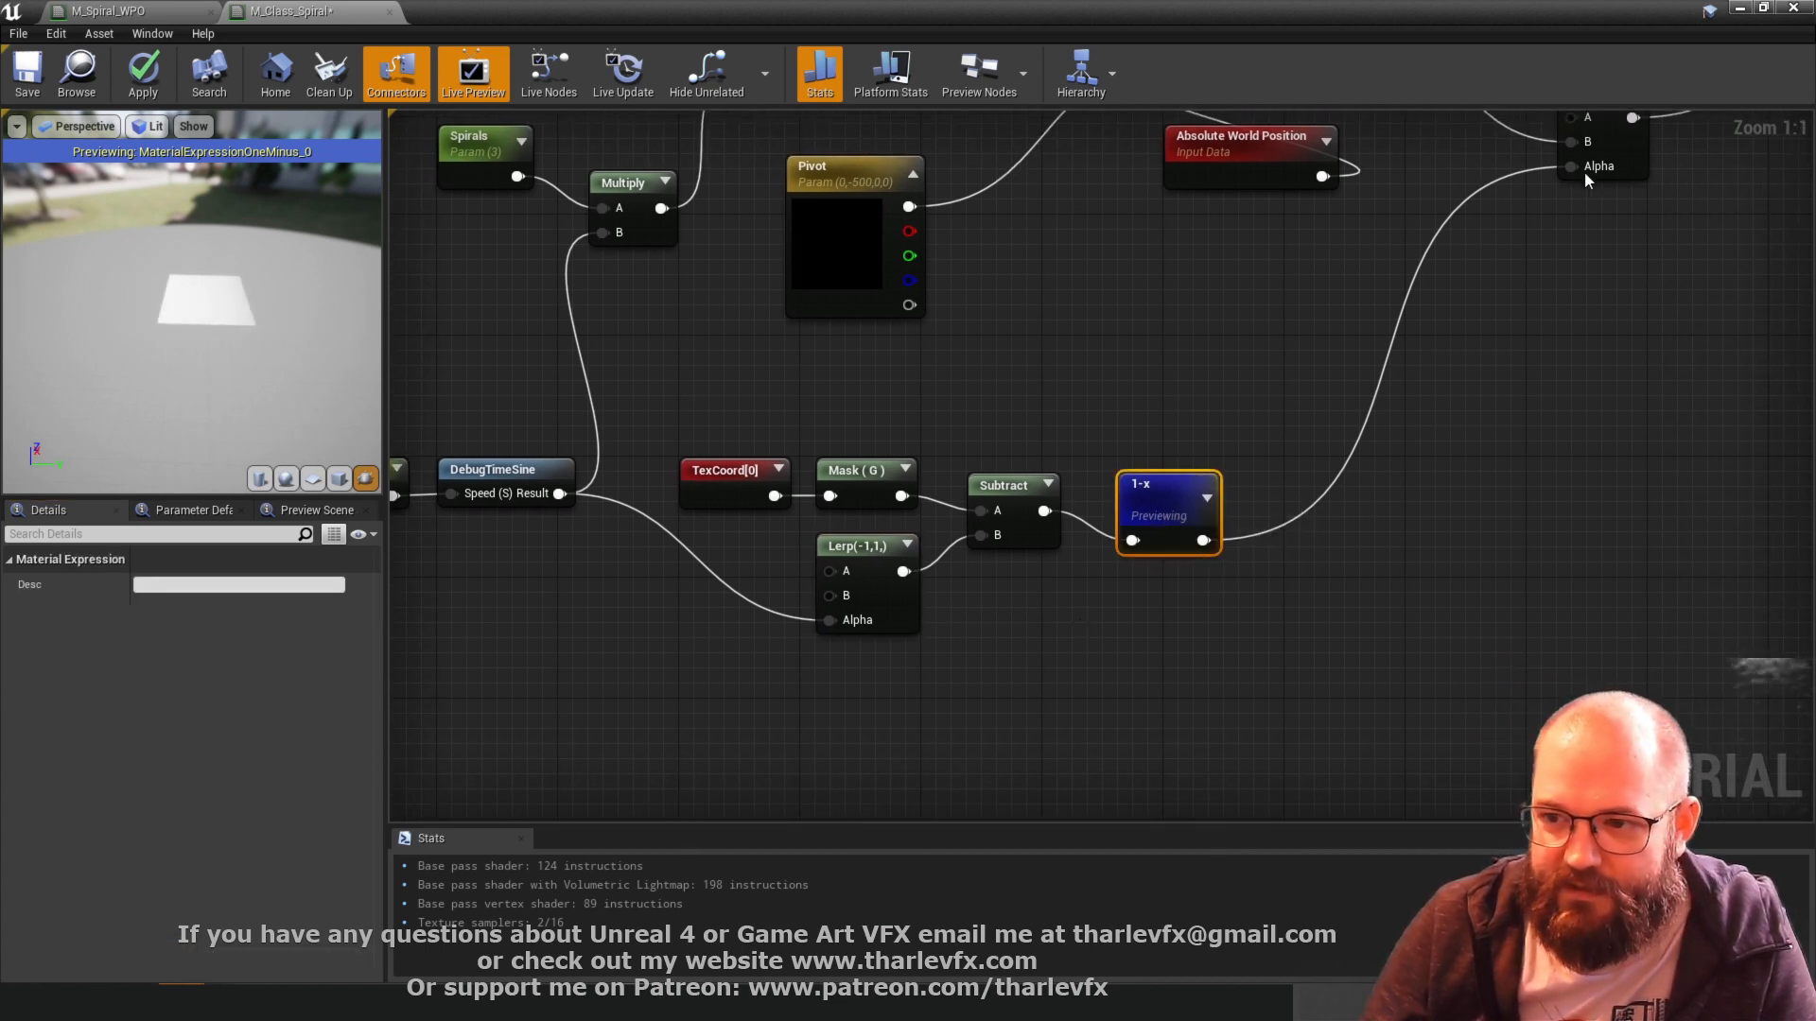
left_click_drag(1203, 540, 1272, 502)
type("c")
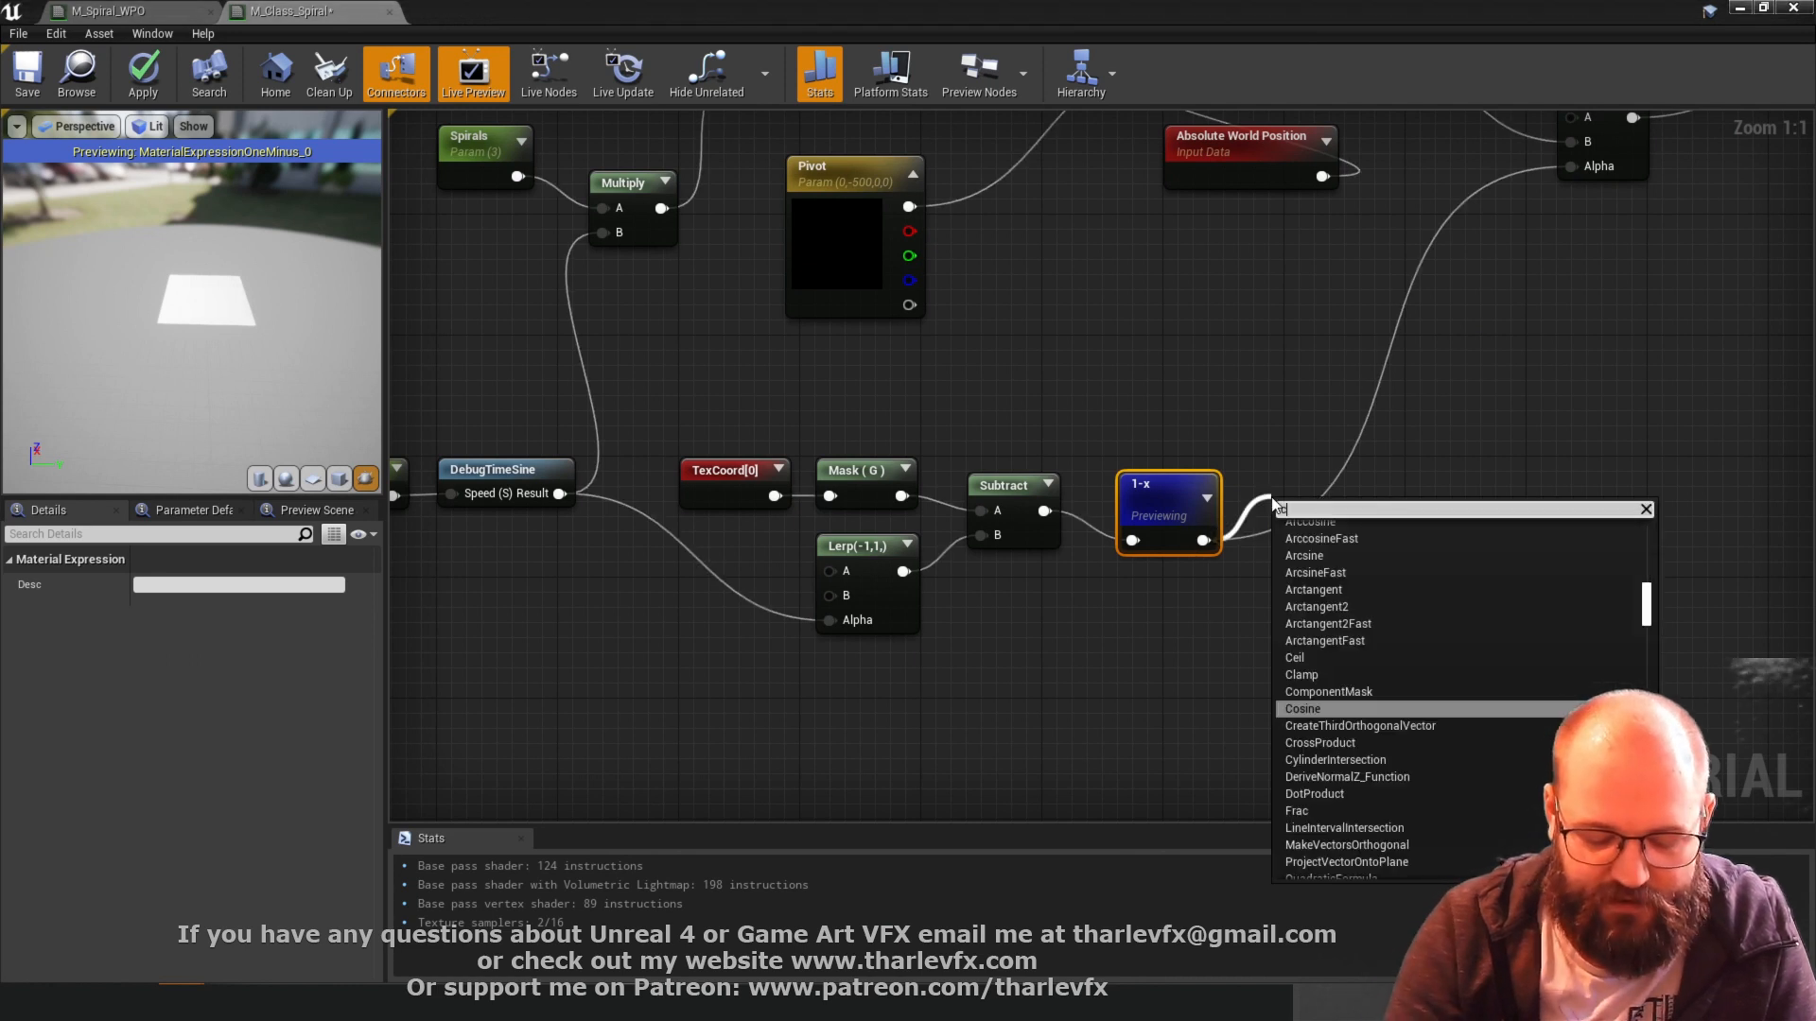
type("l")
key("Return")
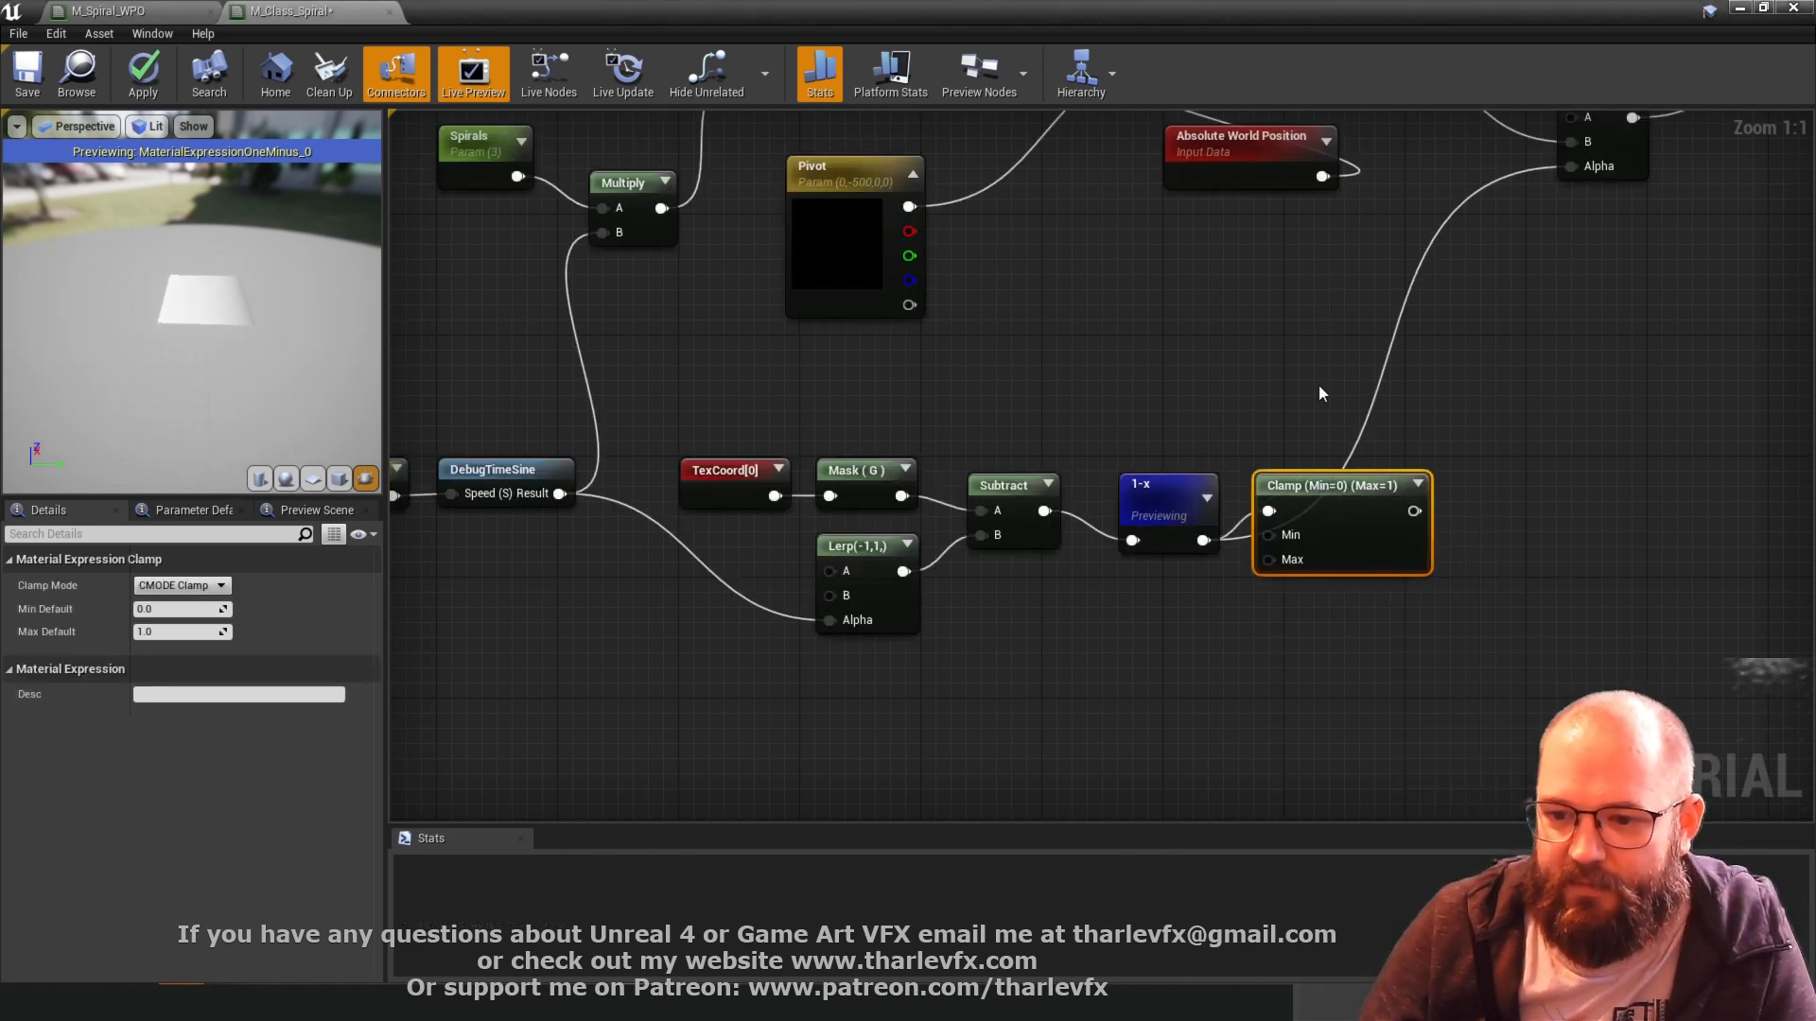
left_click(1320, 393)
left_click_drag(1414, 510, 1572, 176)
- Stop previewing the 1-x node and view the full material's rolling animation on the preview plane
left_click(1145, 499)
key("space")
left_click(1142, 417)
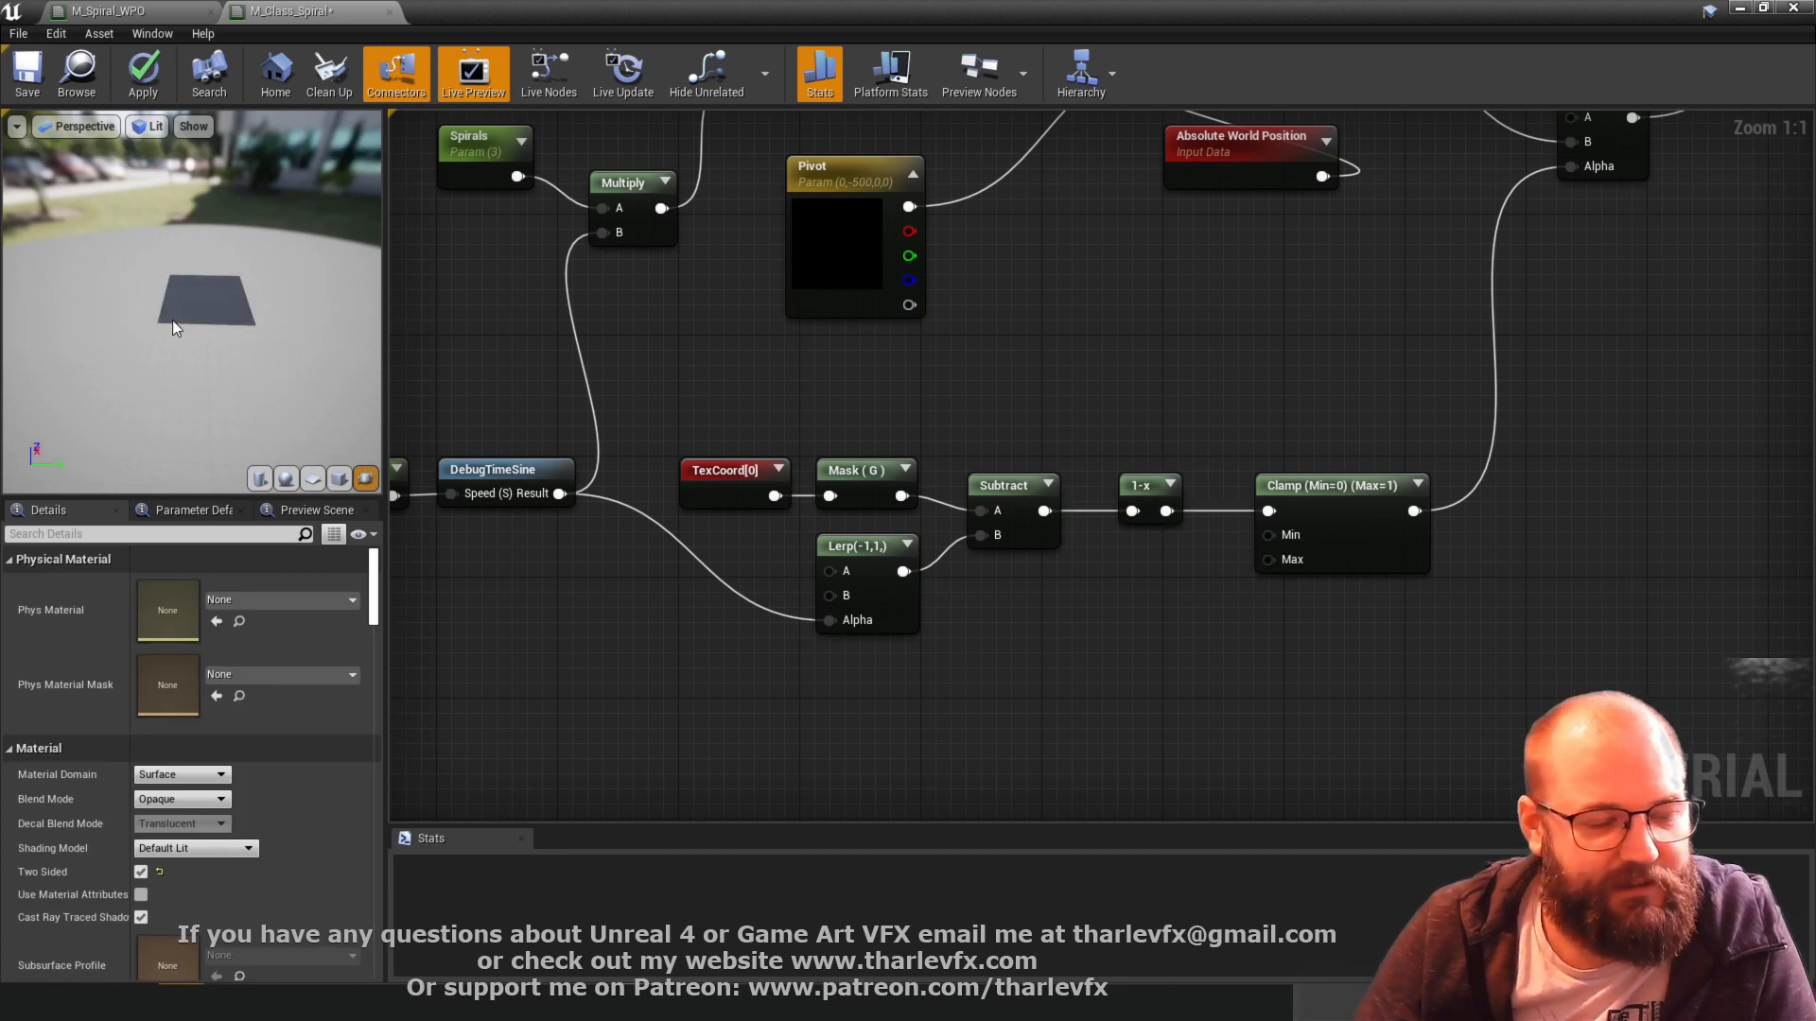
left_click_drag(172, 320, 269, 359)
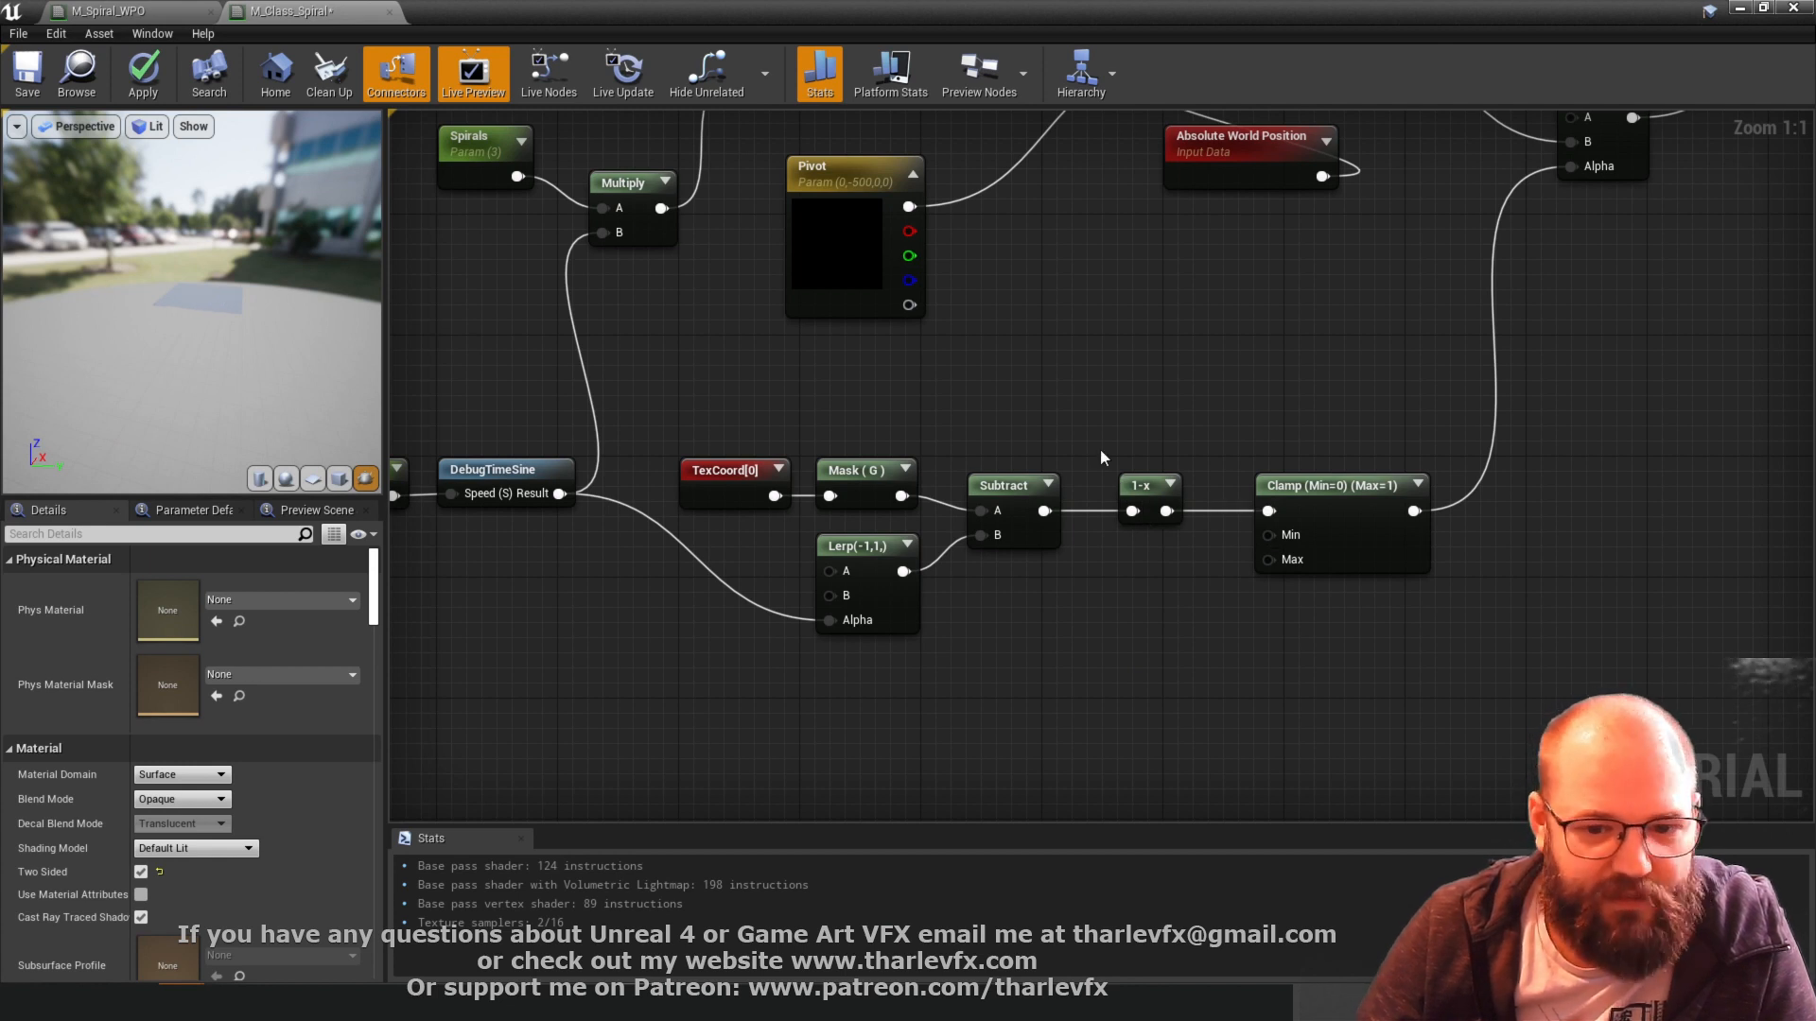
- Preview the 1-x output briefly and shift the Clamp node farther from it to make room for another node
left_click(1171, 498)
key("space")
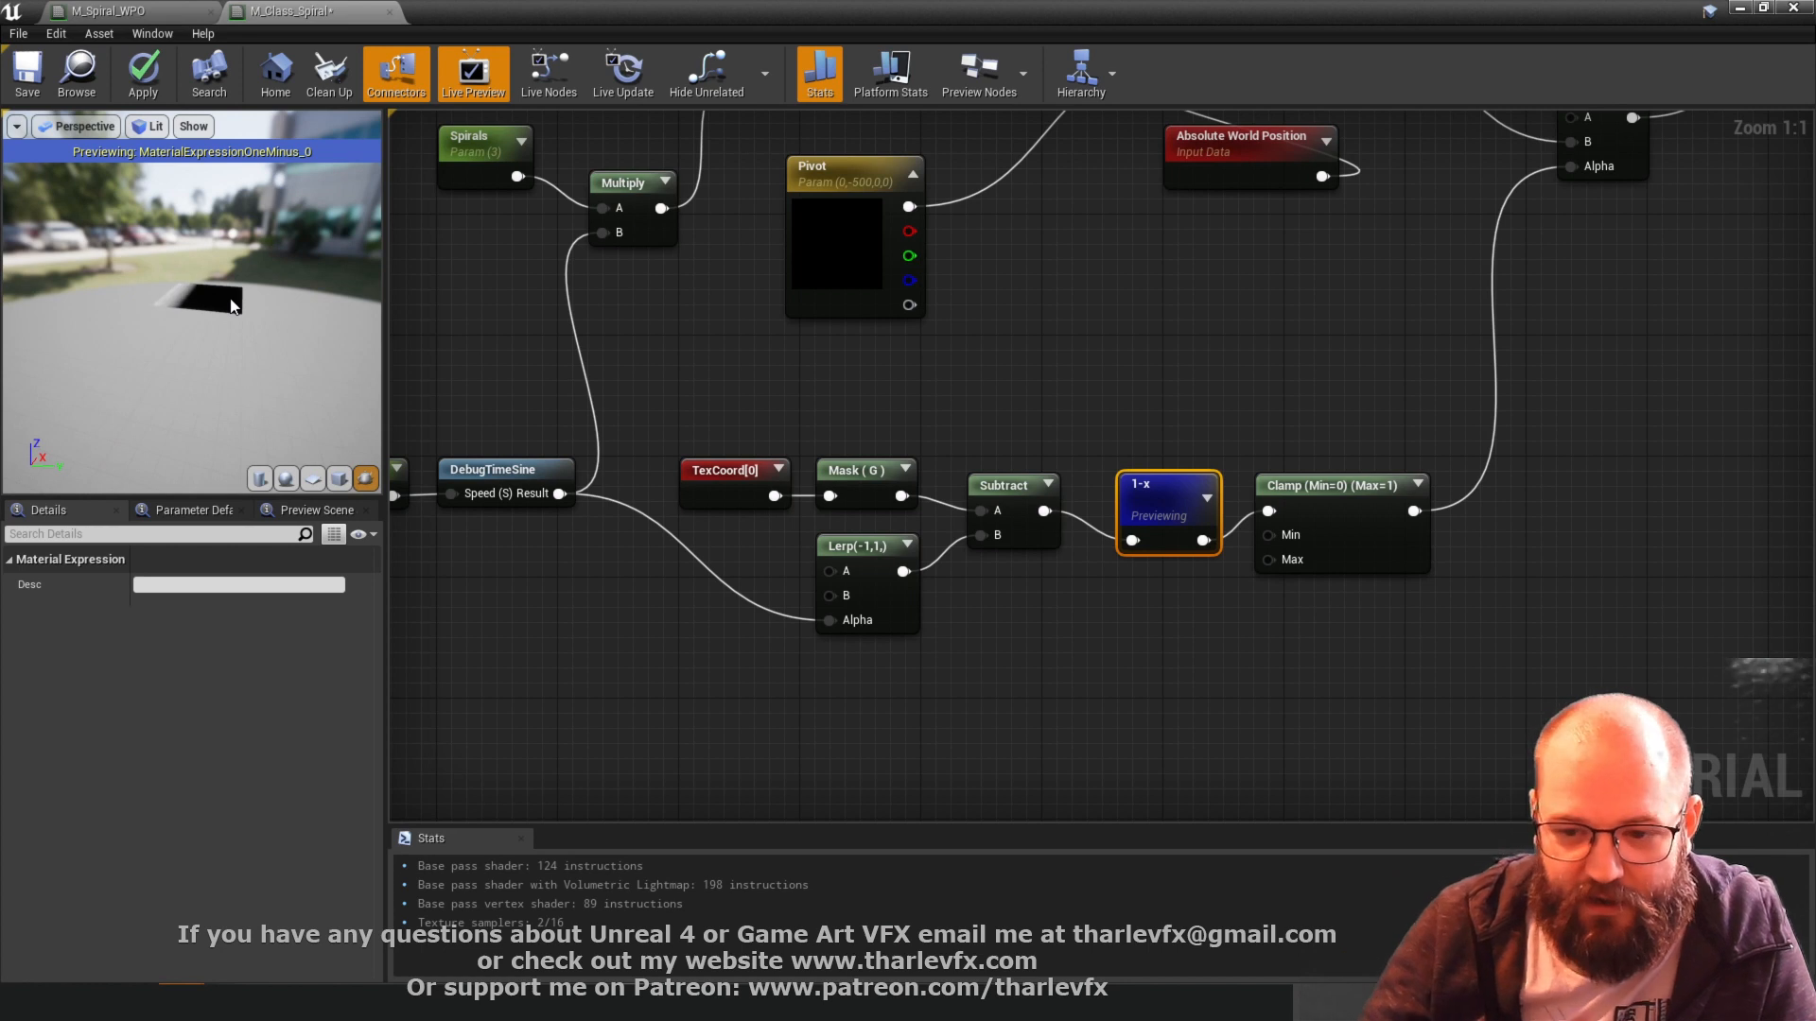
left_click_drag(1310, 495, 1446, 480)
left_click(1140, 486)
key("space")
left_click(1178, 507)
- Insert a CheapContrast node between the 1-x node and the Clamp
left_click_drag(1136, 511, 1201, 498)
type("contrast")
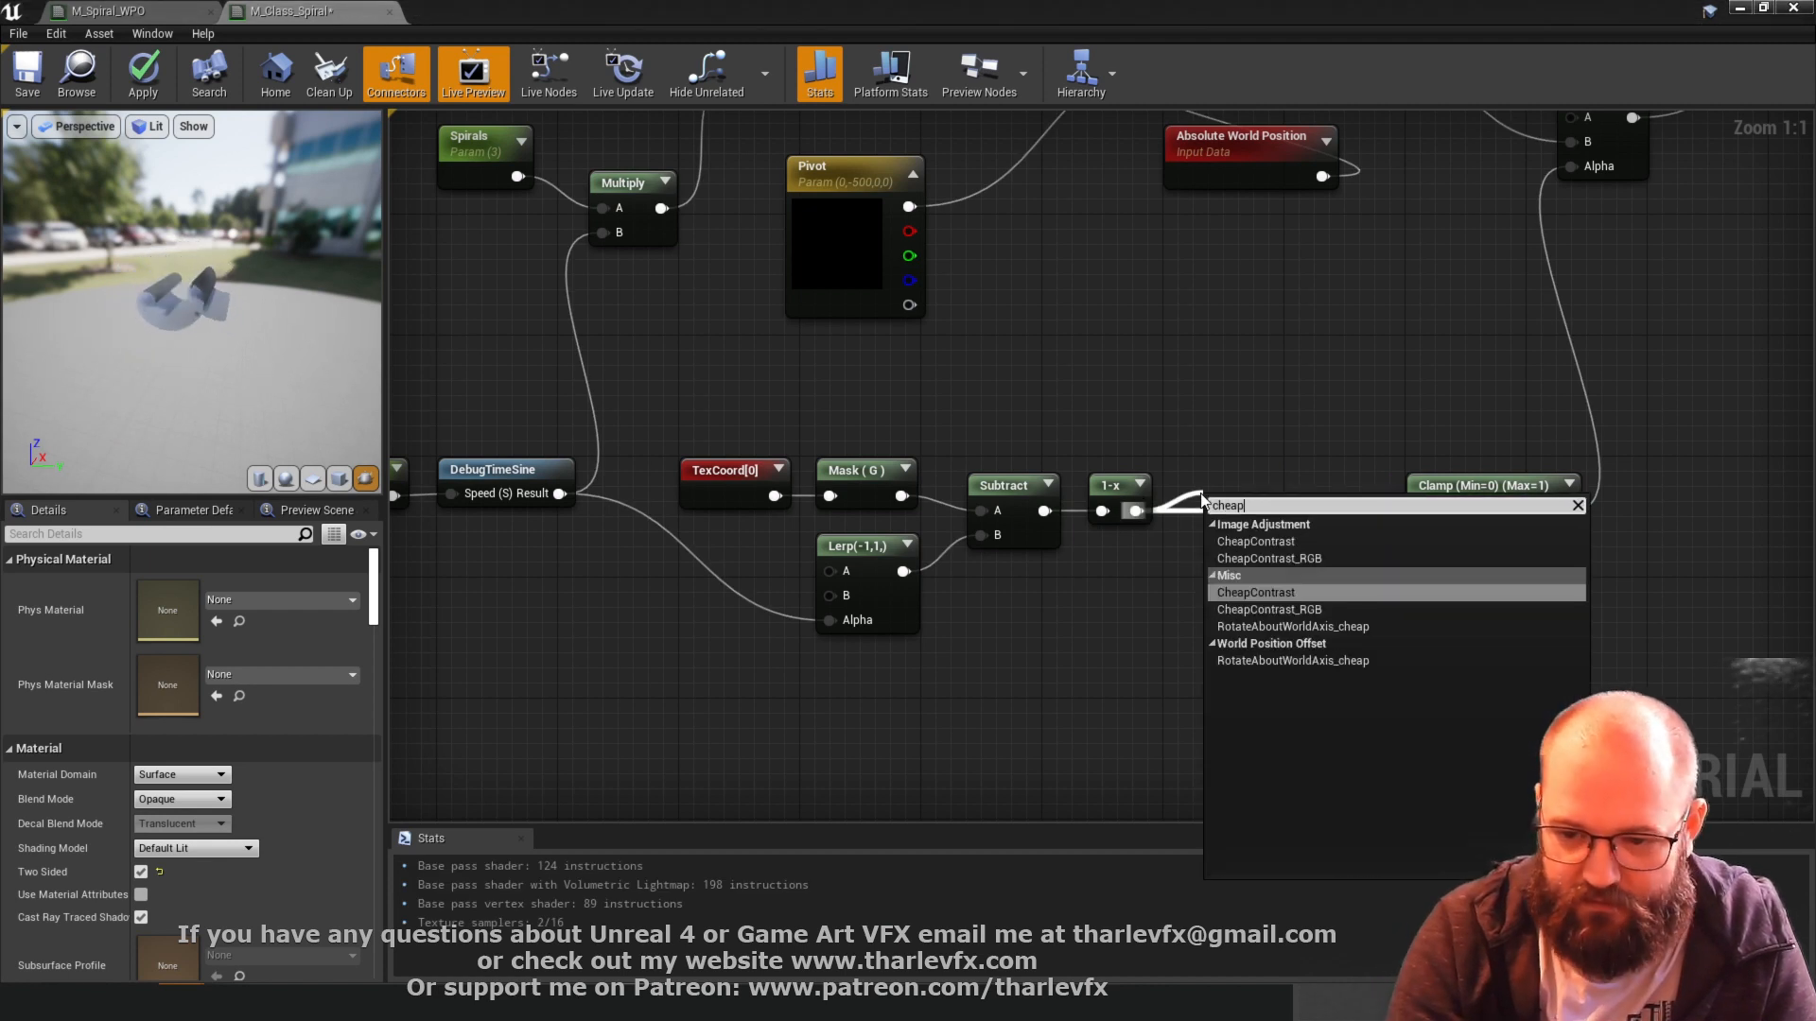
key("Return")
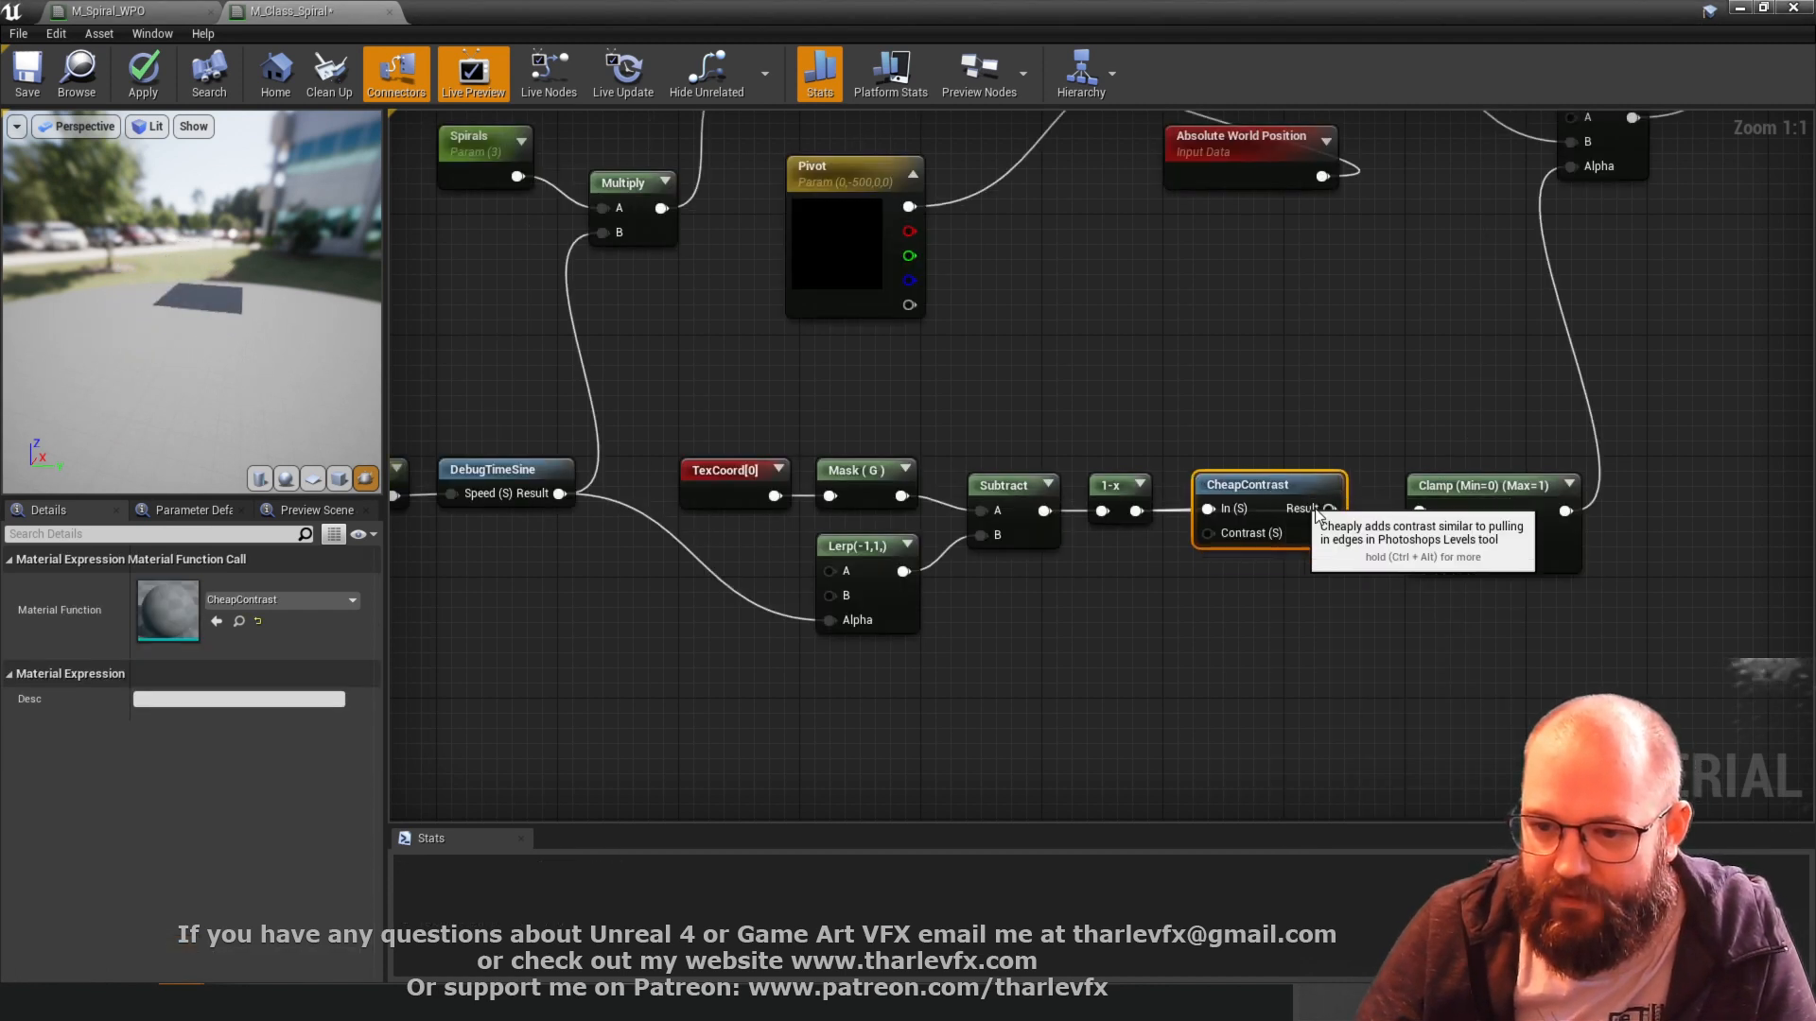
left_click_drag(1286, 508, 1276, 488)
- Add a constant with value 5 below CheapContrast and connect it to the Contrast input
left_click(1199, 576)
left_click(1194, 567)
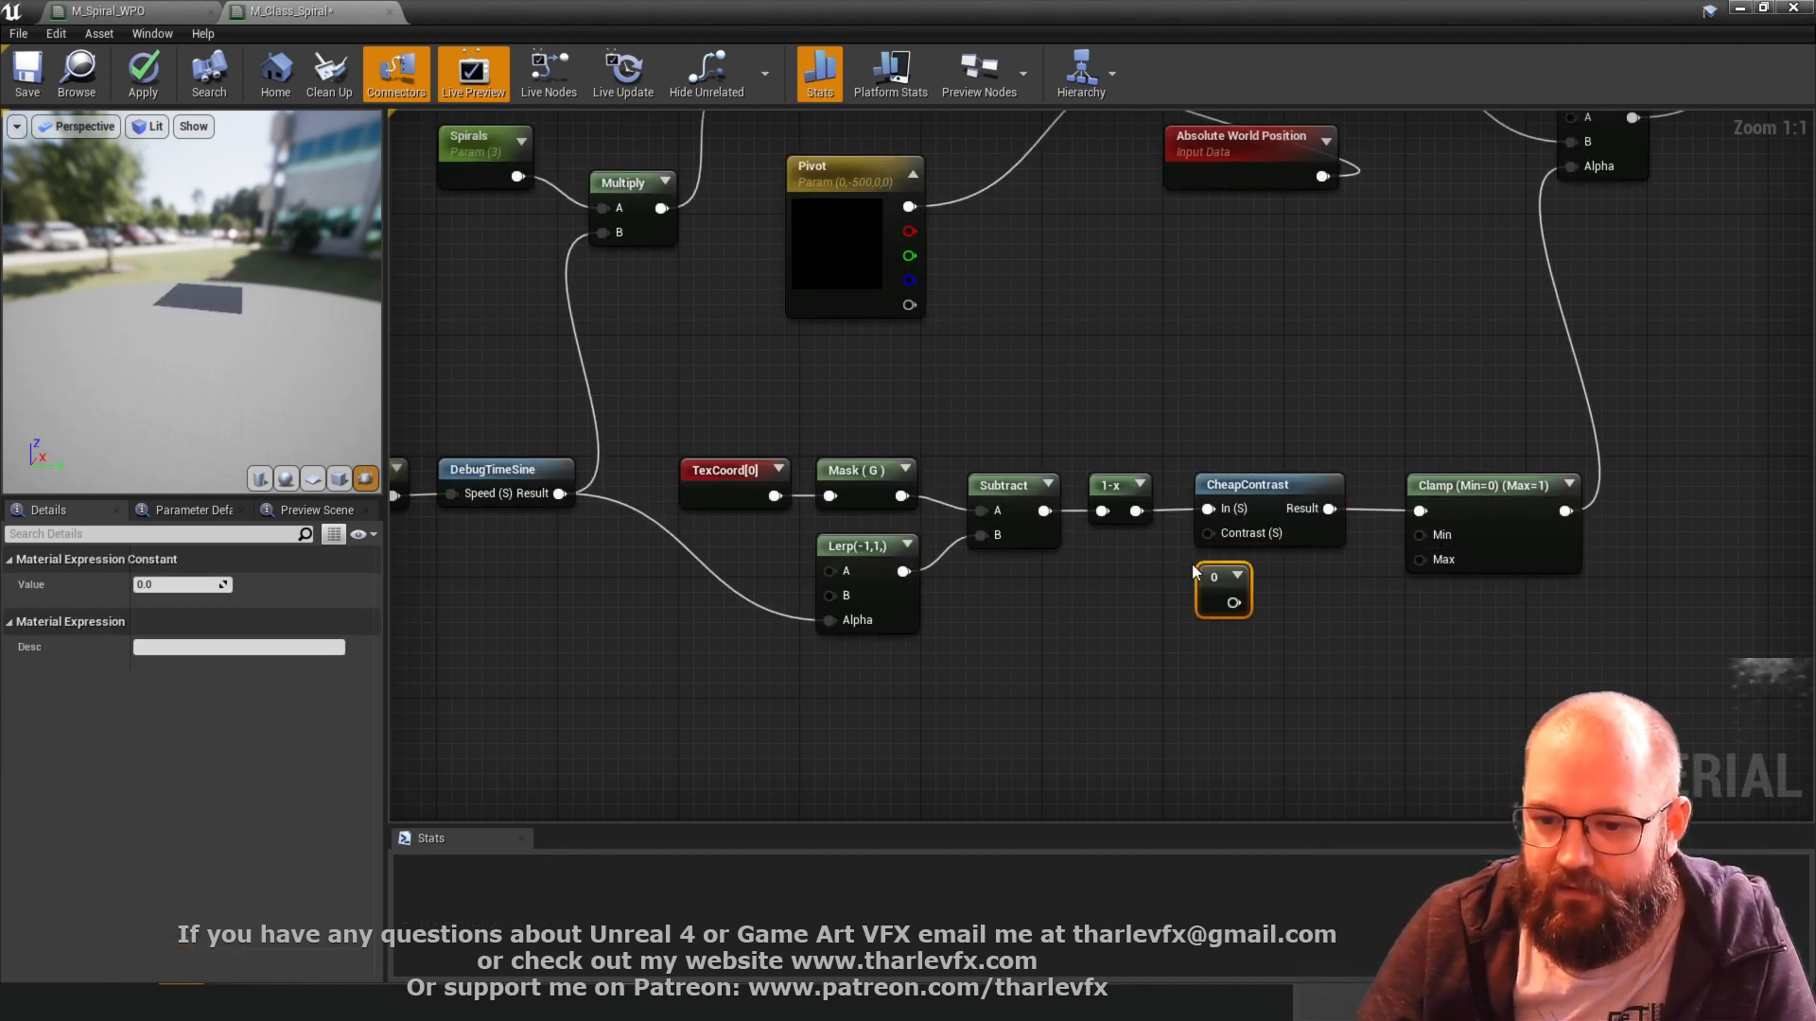
left_click_drag(1234, 603, 1208, 533)
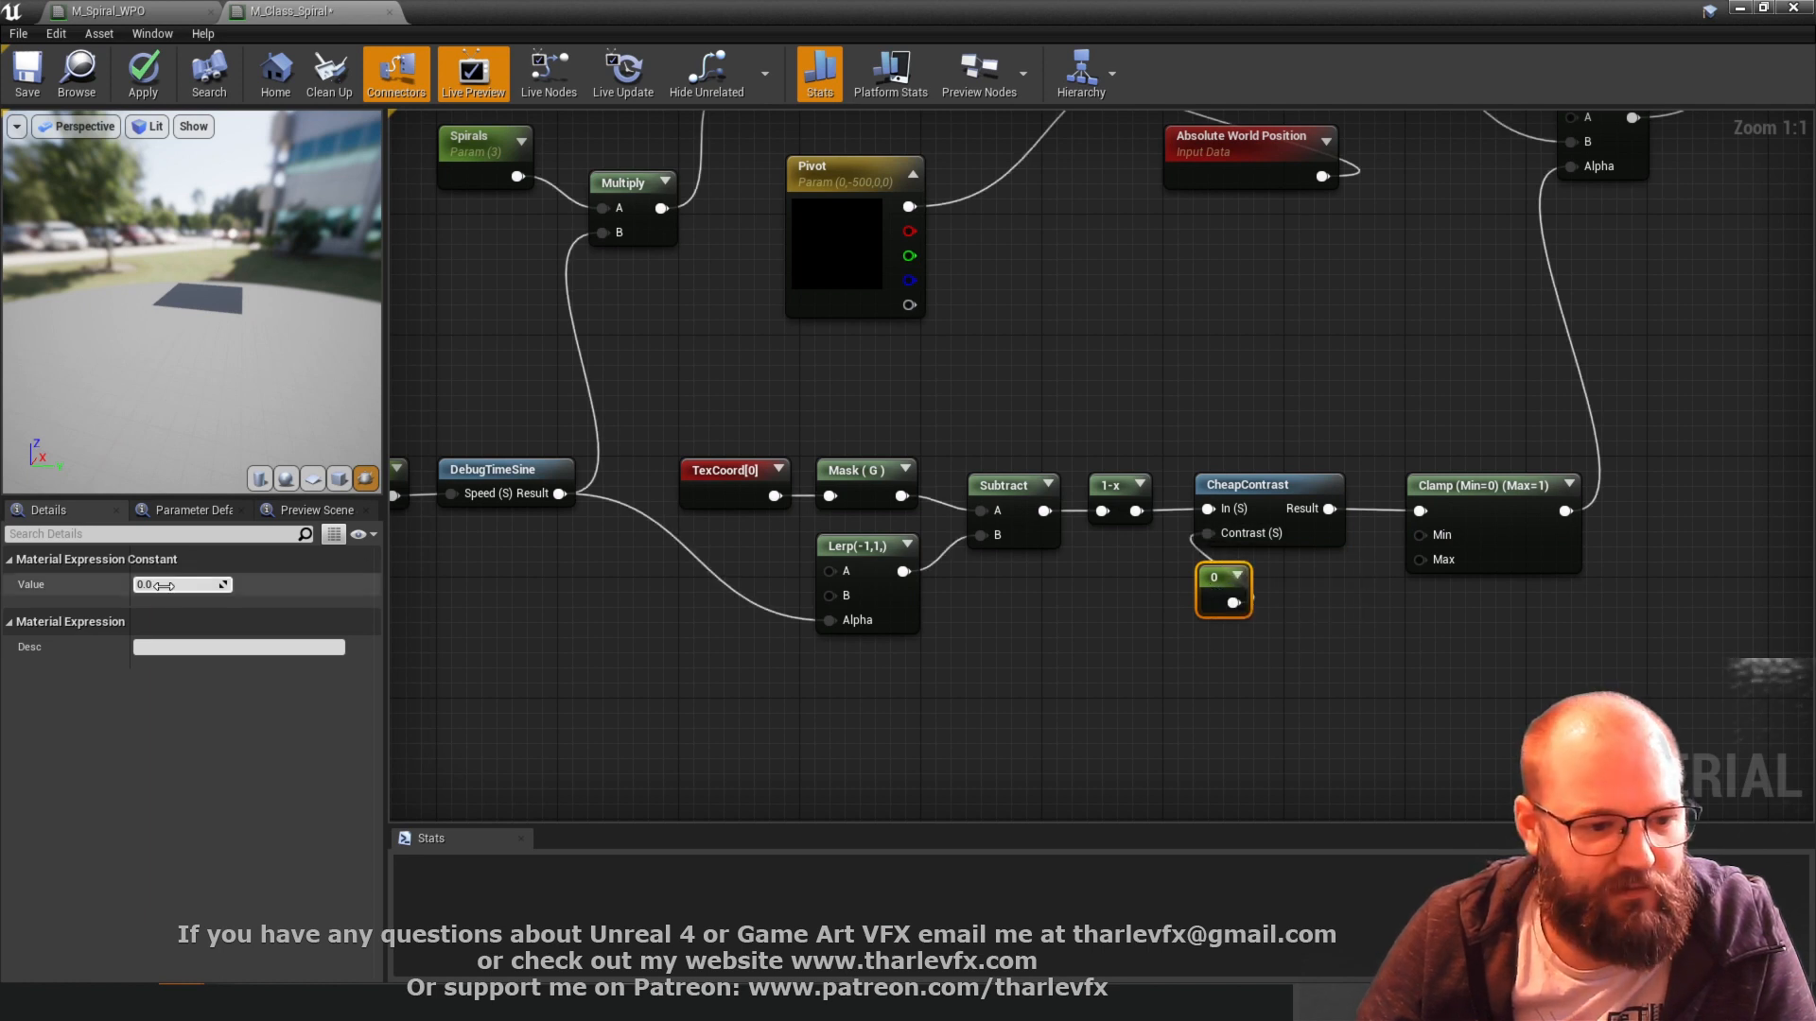
left_click(640, 398)
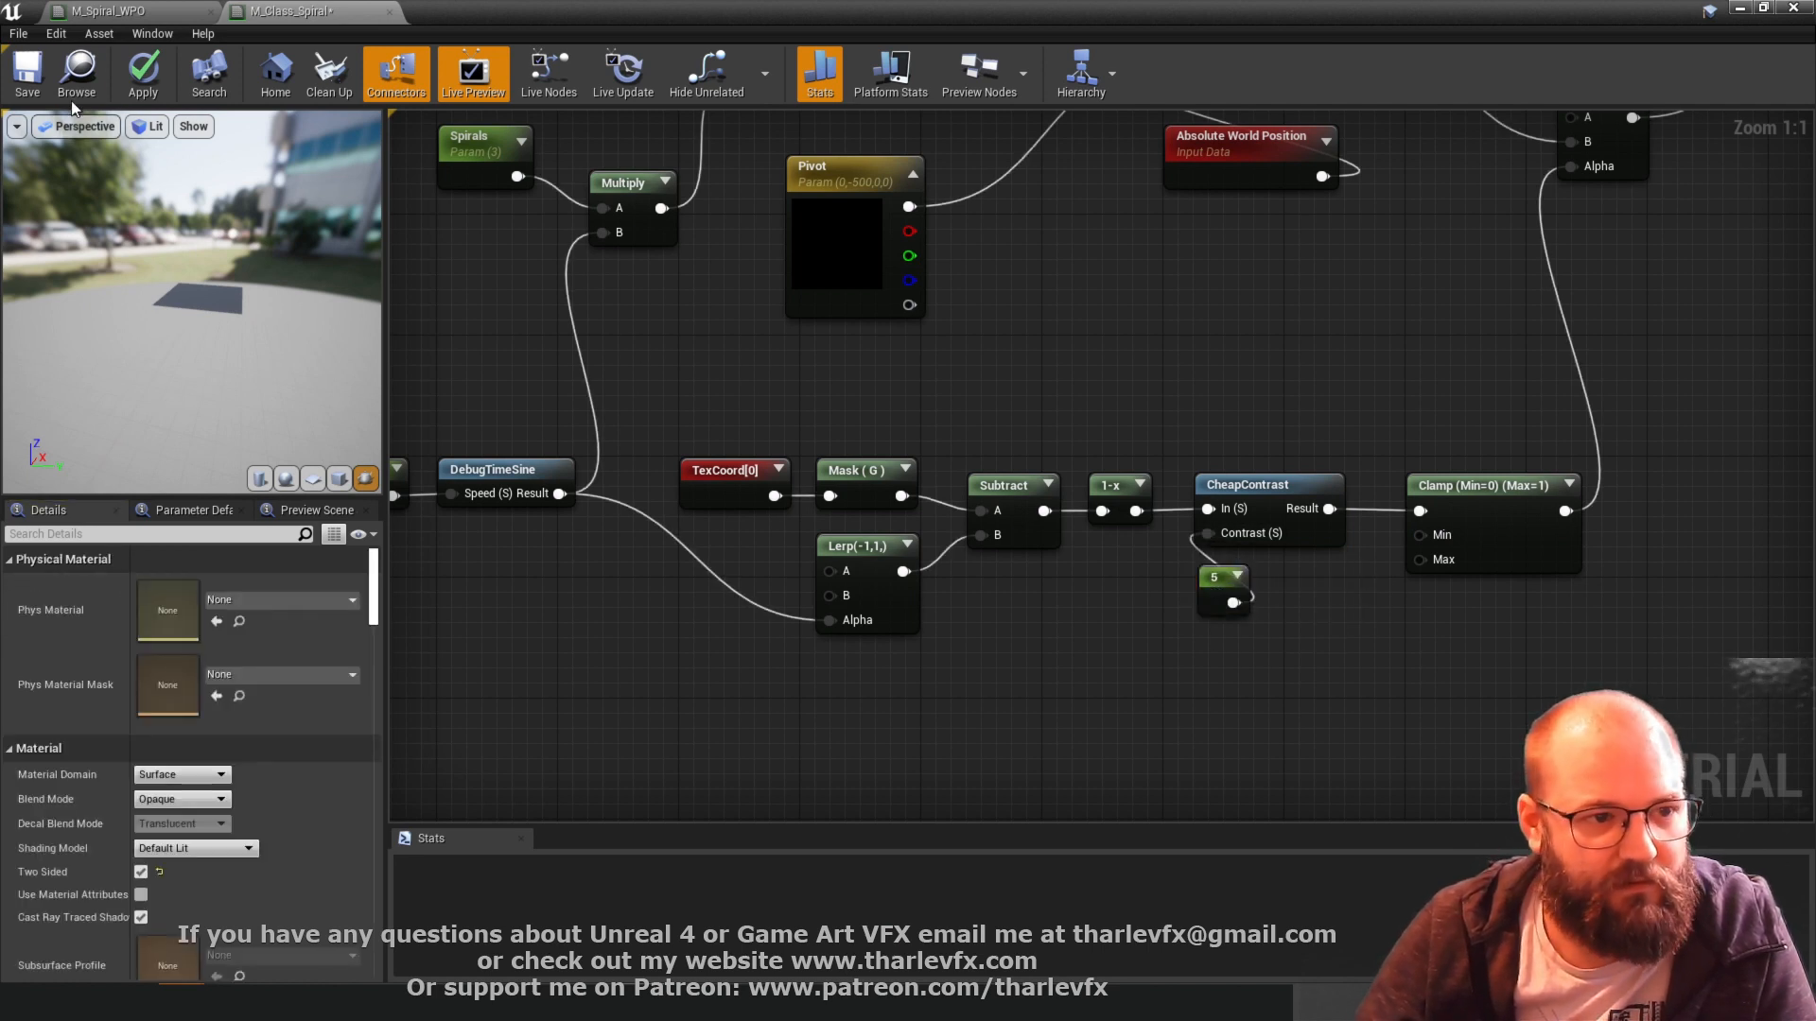
- Apply the material changes and examine the sharper spiral roll on the preview plane from several angles
left_click(142, 74)
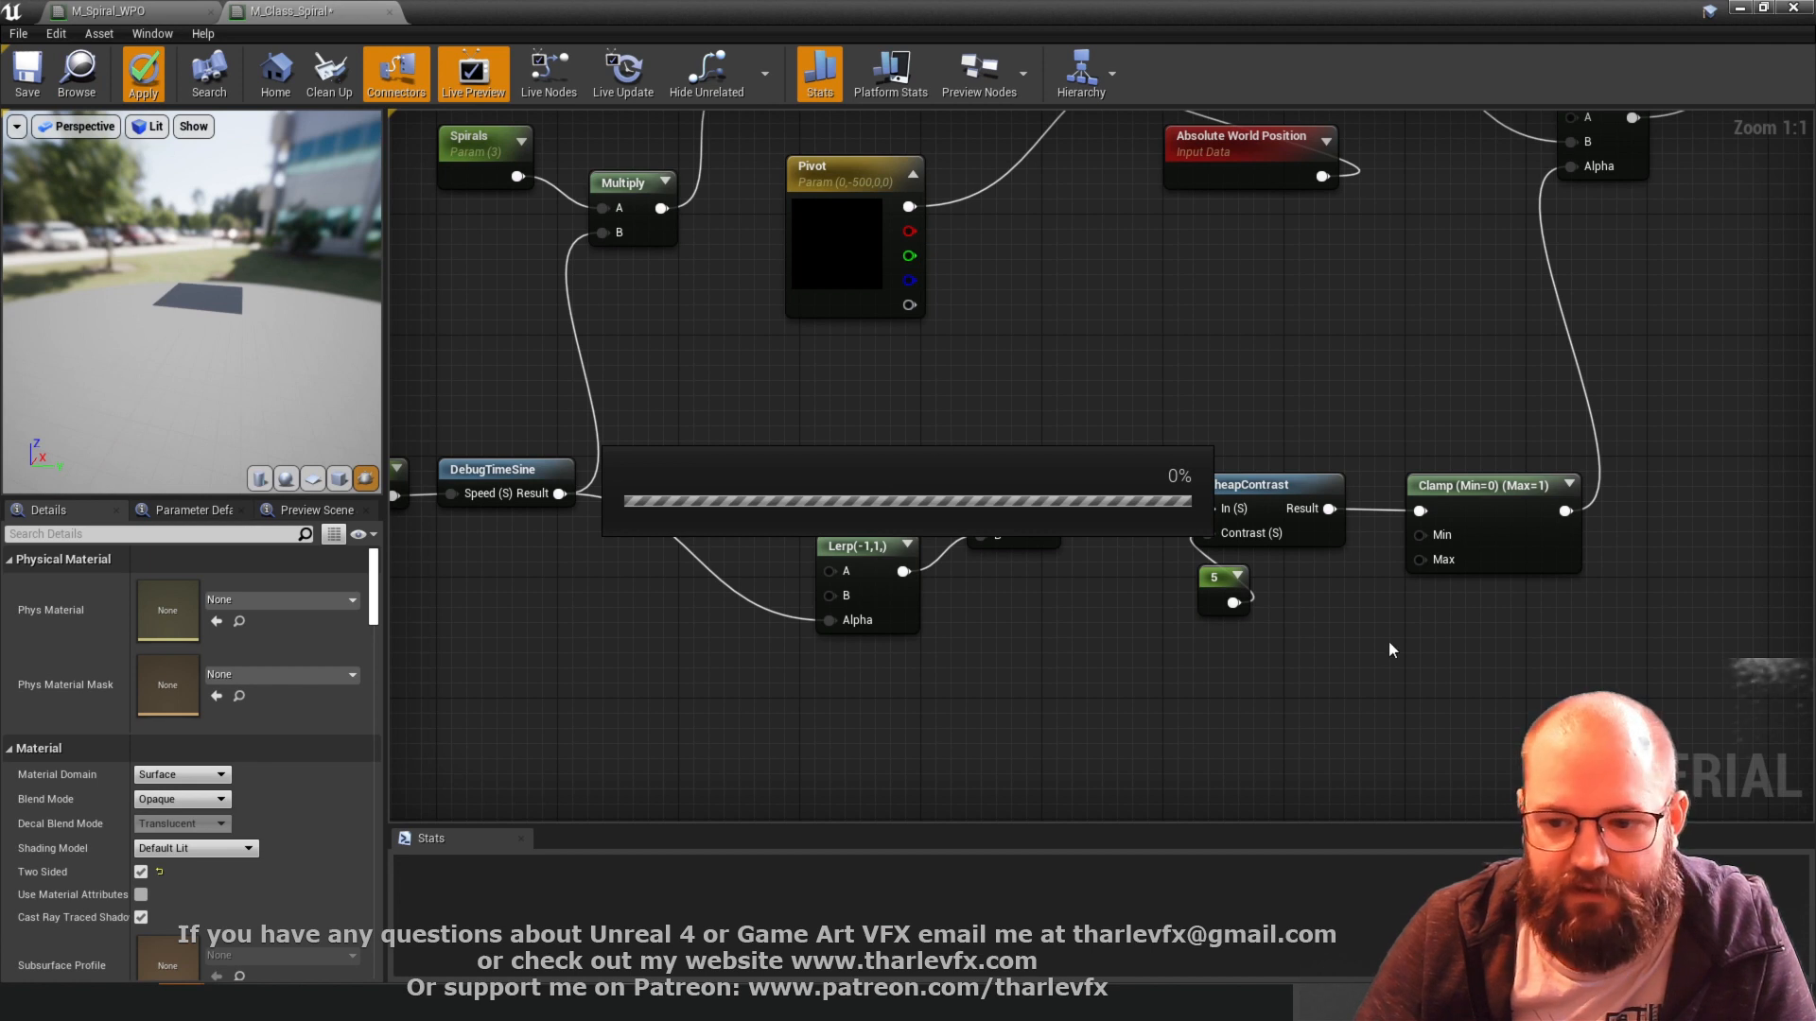
left_click(1276, 490)
left_click_drag(159, 310, 200, 352)
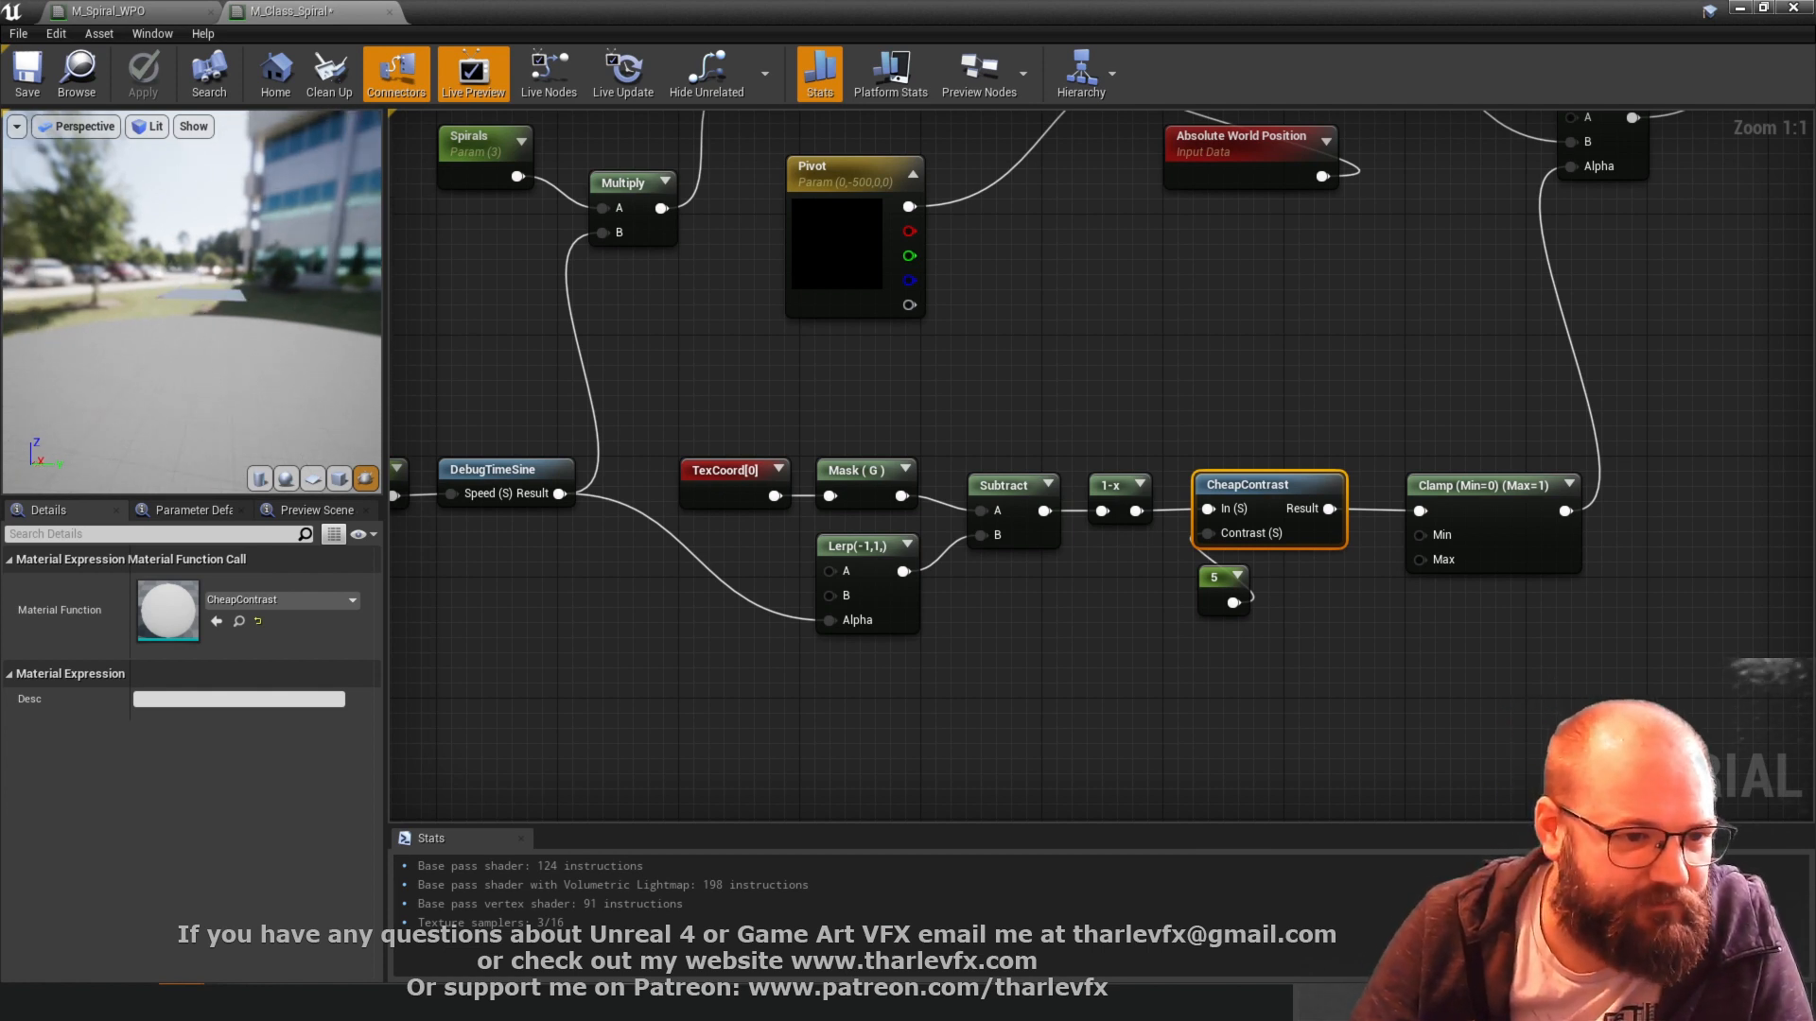
left_click_drag(186, 352, 186, 352)
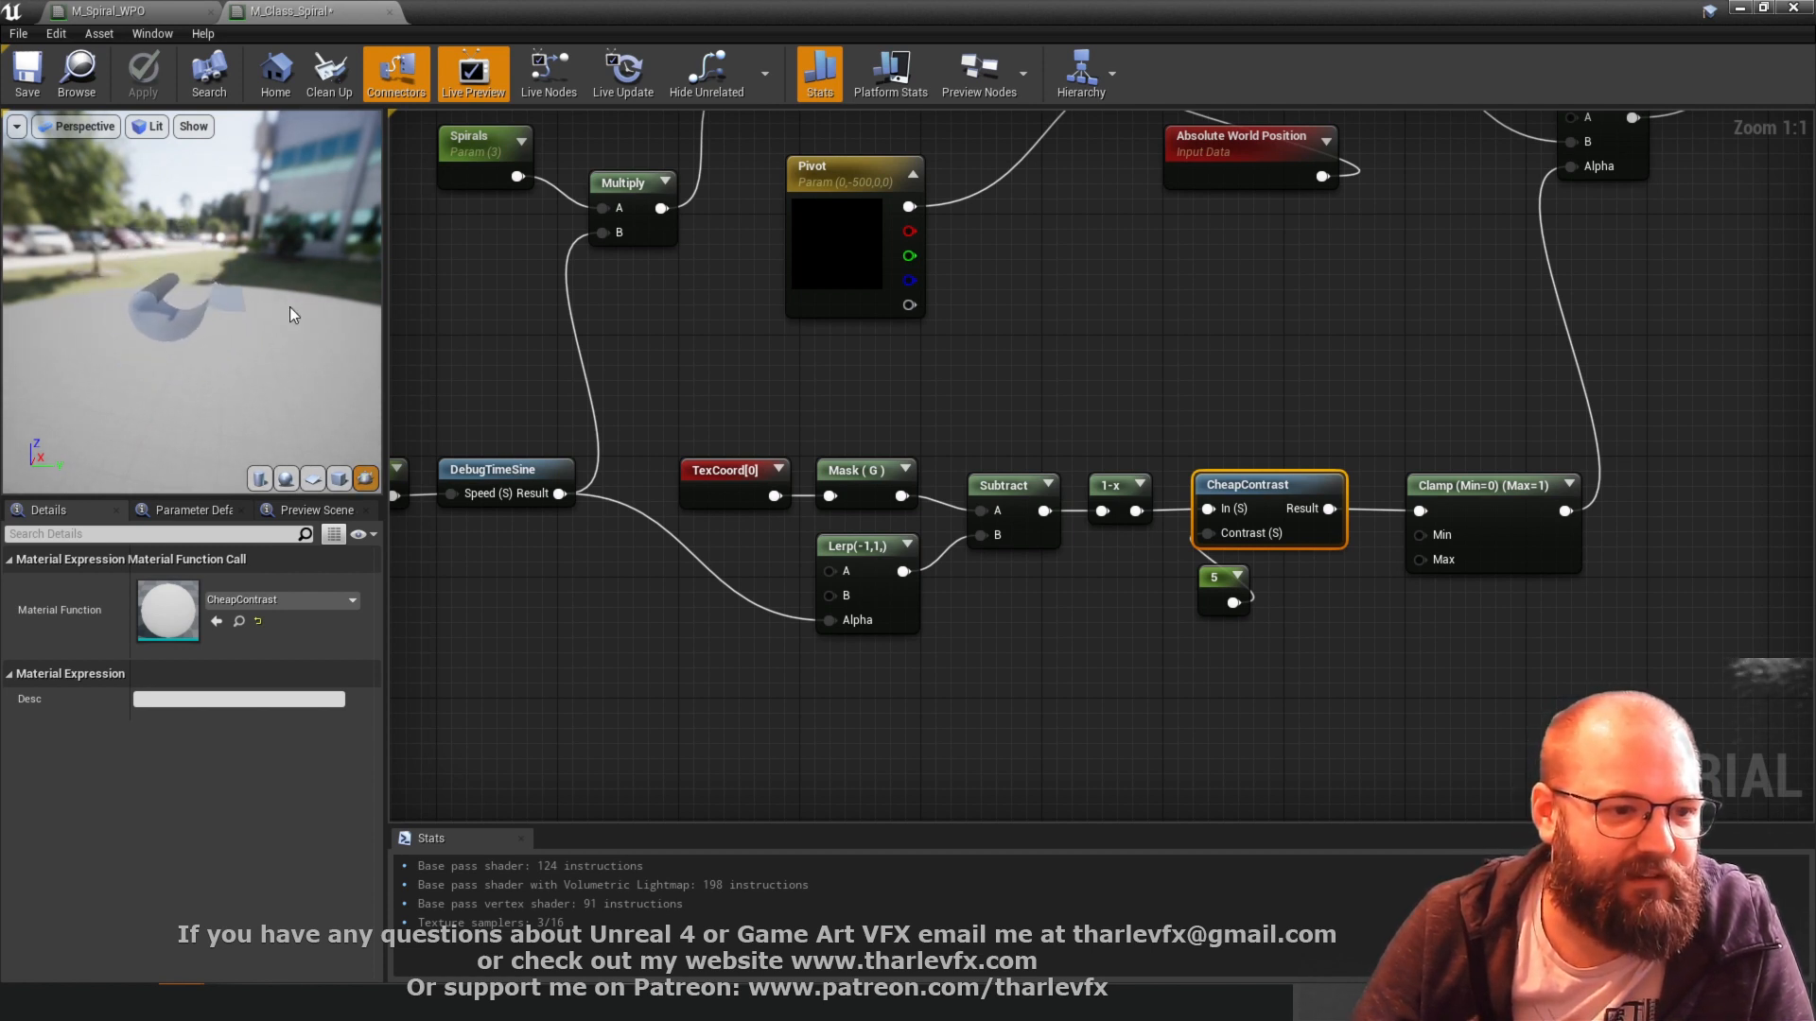
left_click_drag(150, 276, 81, 269)
left_click(541, 365)
right_click_drag(543, 365, 617, 403)
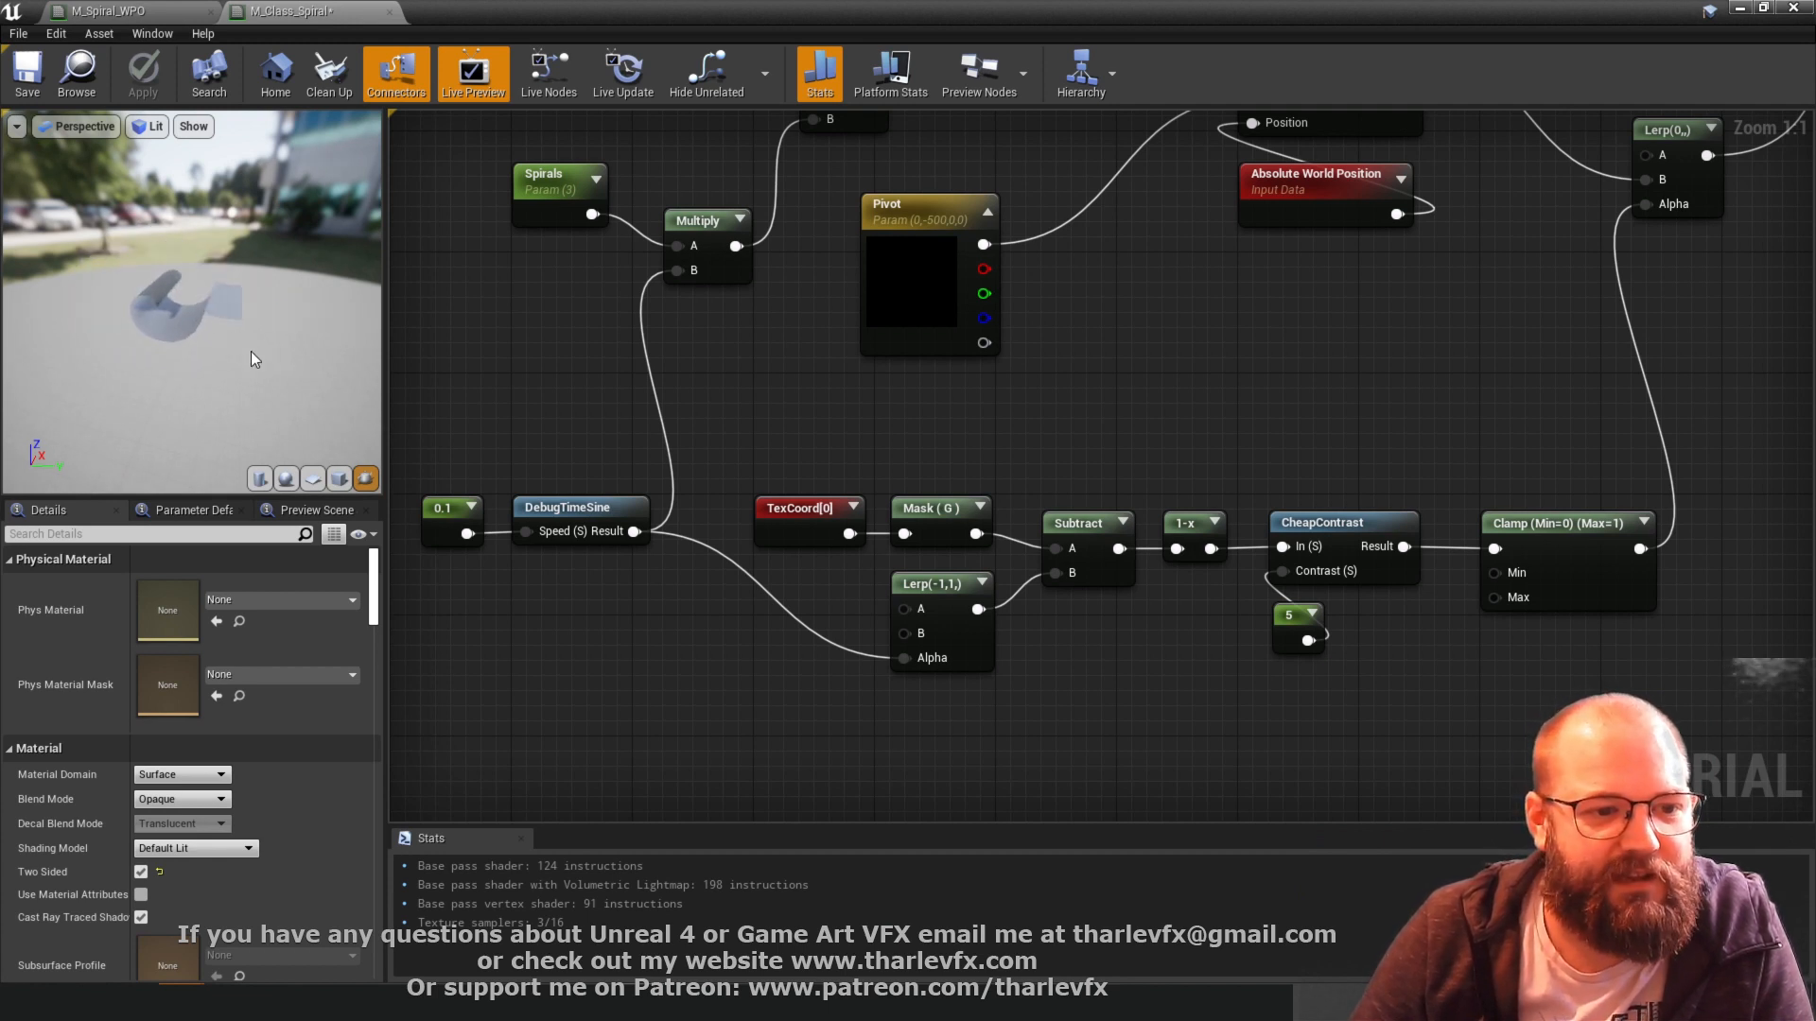
- Move the lower TexCoord-to-Clamp node chain down to free space beneath the Pivot parameter
left_click_drag(241, 349, 240, 352)
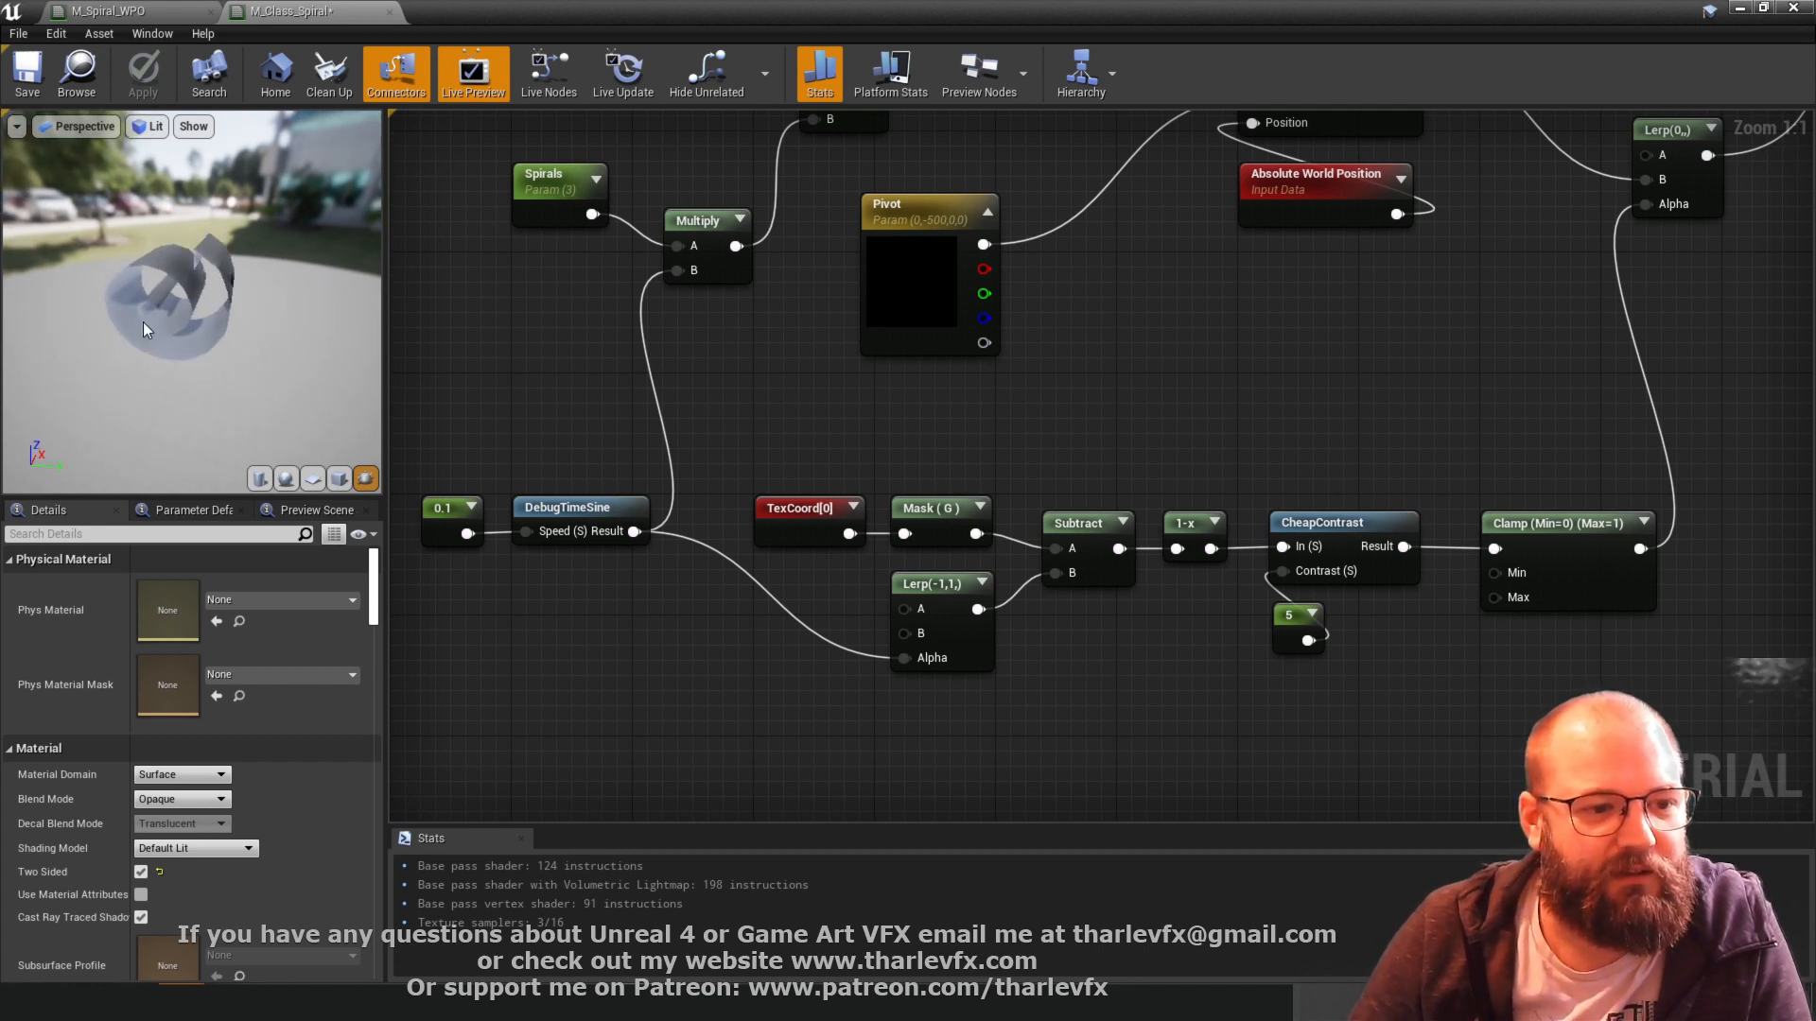
right_click_drag(1254, 341, 980, 522)
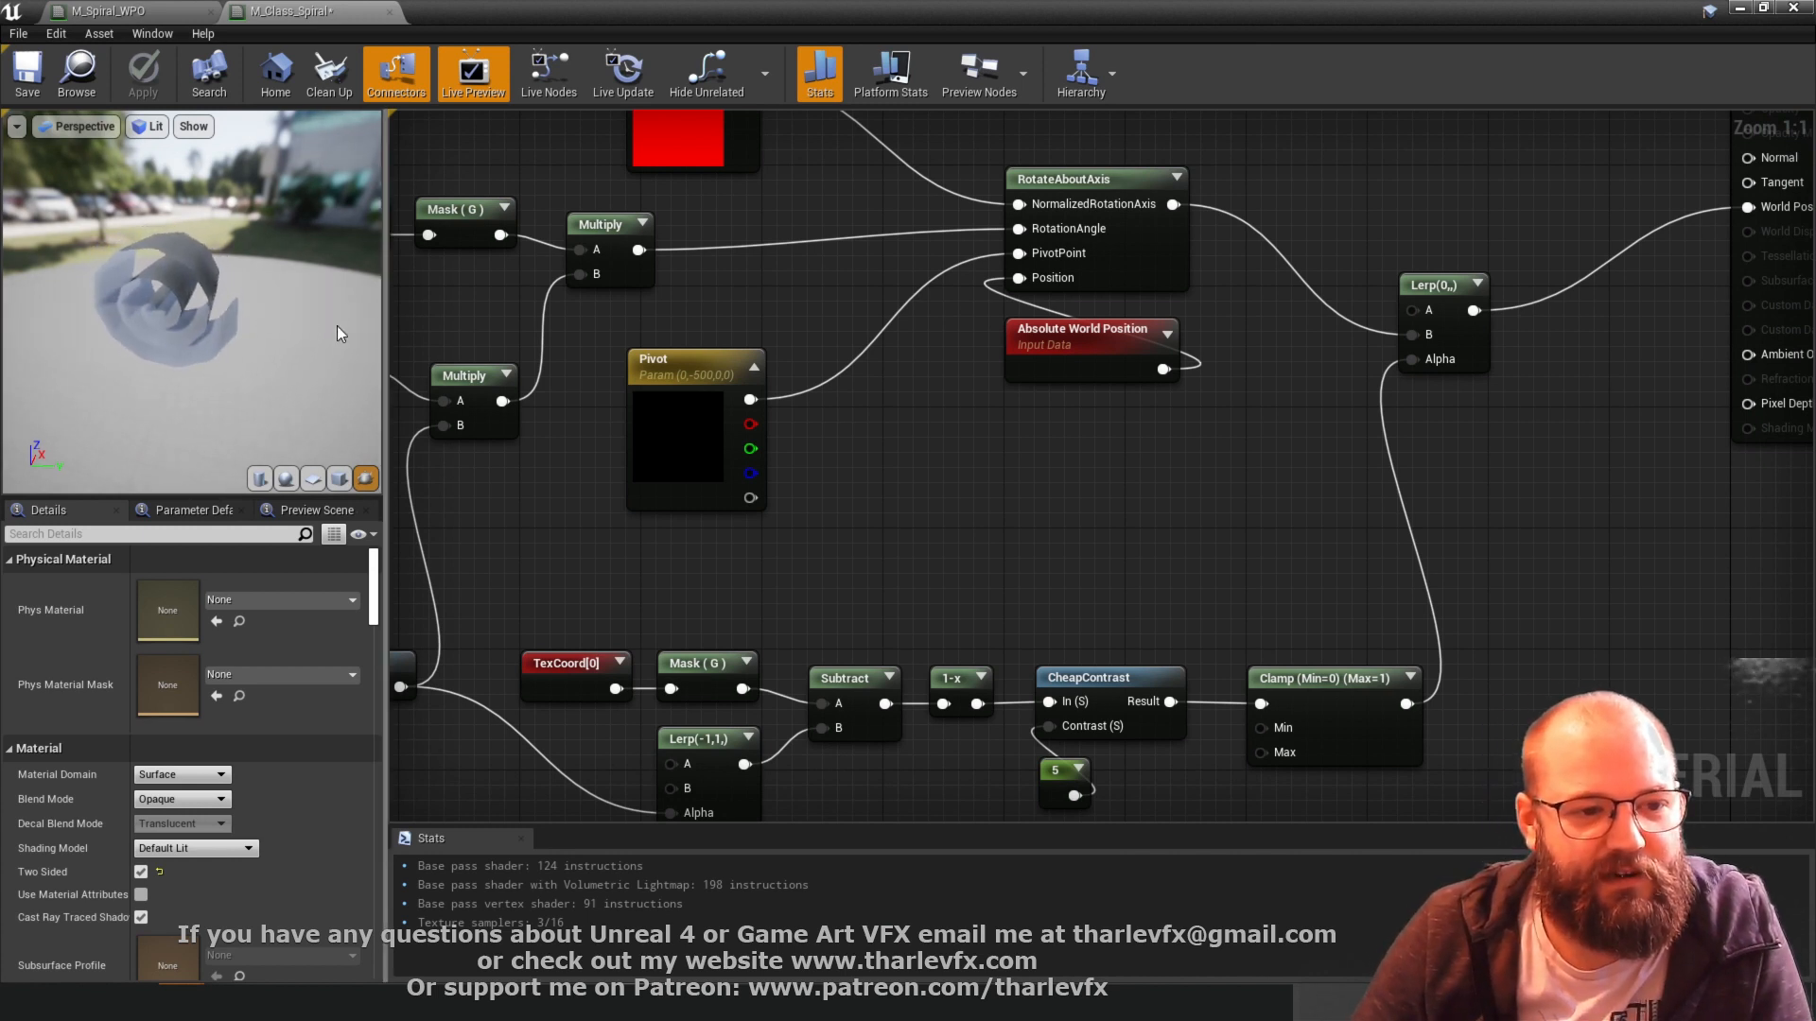
right_click_drag(984, 497, 955, 487)
mouse_move(754, 300)
right_mouse_down()
mouse_move(770, 312)
mouse_move(745, 335)
right_mouse_up()
scroll(875, 600, "down", 2)
right_click_drag(875, 600, 997, 404)
left_click(937, 484)
left_click_drag(1305, 430, 677, 609)
left_click_drag(728, 469, 728, 548)
left_click(856, 418)
right_click_drag(1006, 380, 900, 505)
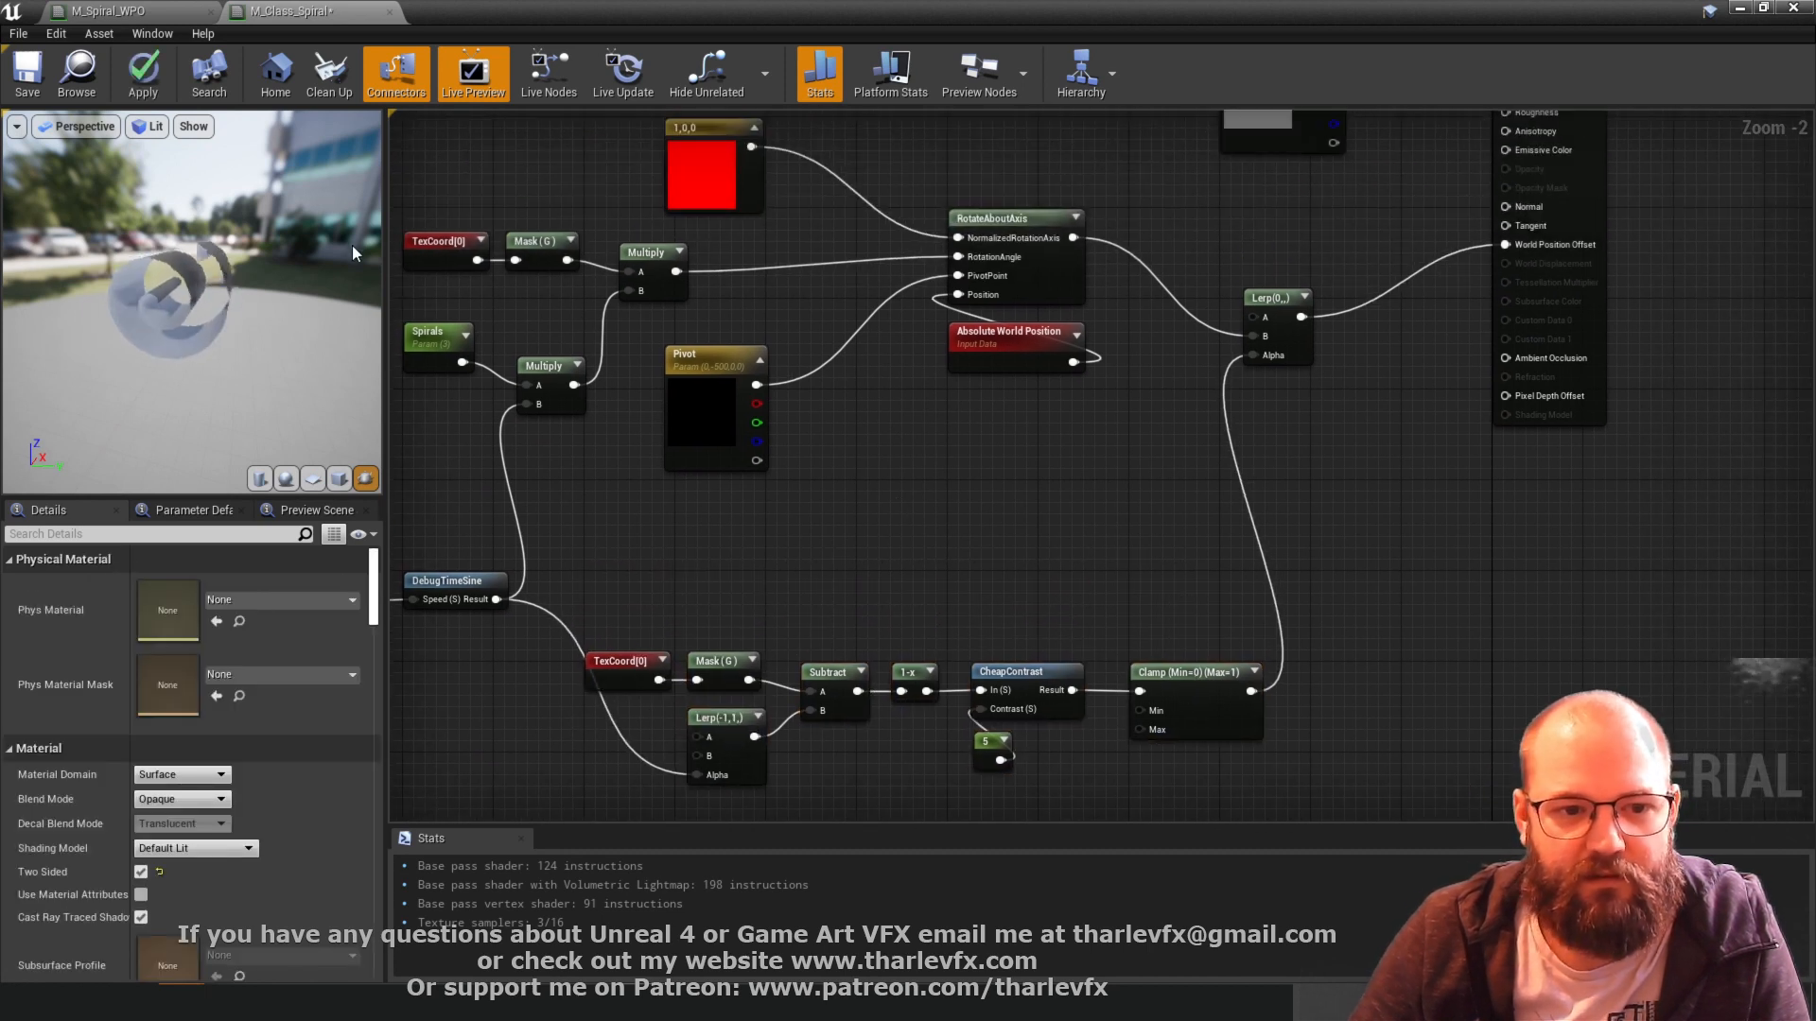
- Preview the upper Mask (G) node and examine its gradient on the plane from another angle
left_click(536, 246)
key("space")
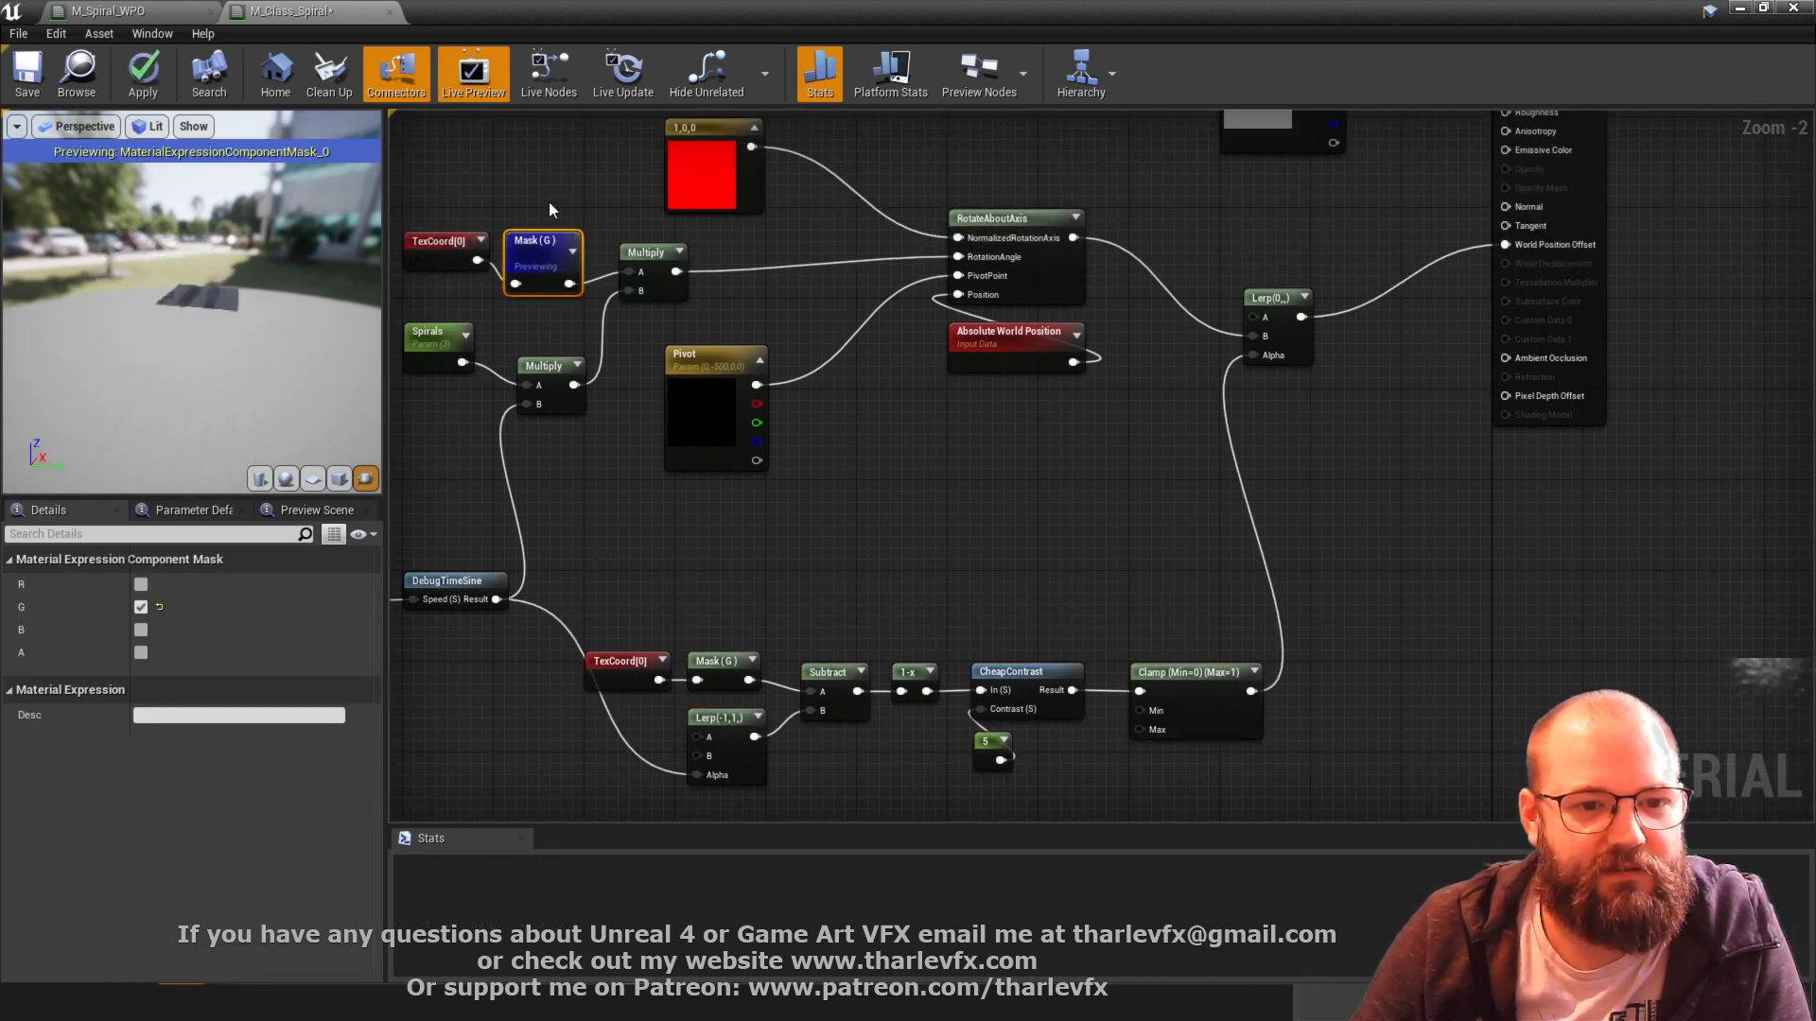
left_click_drag(150, 367, 174, 299)
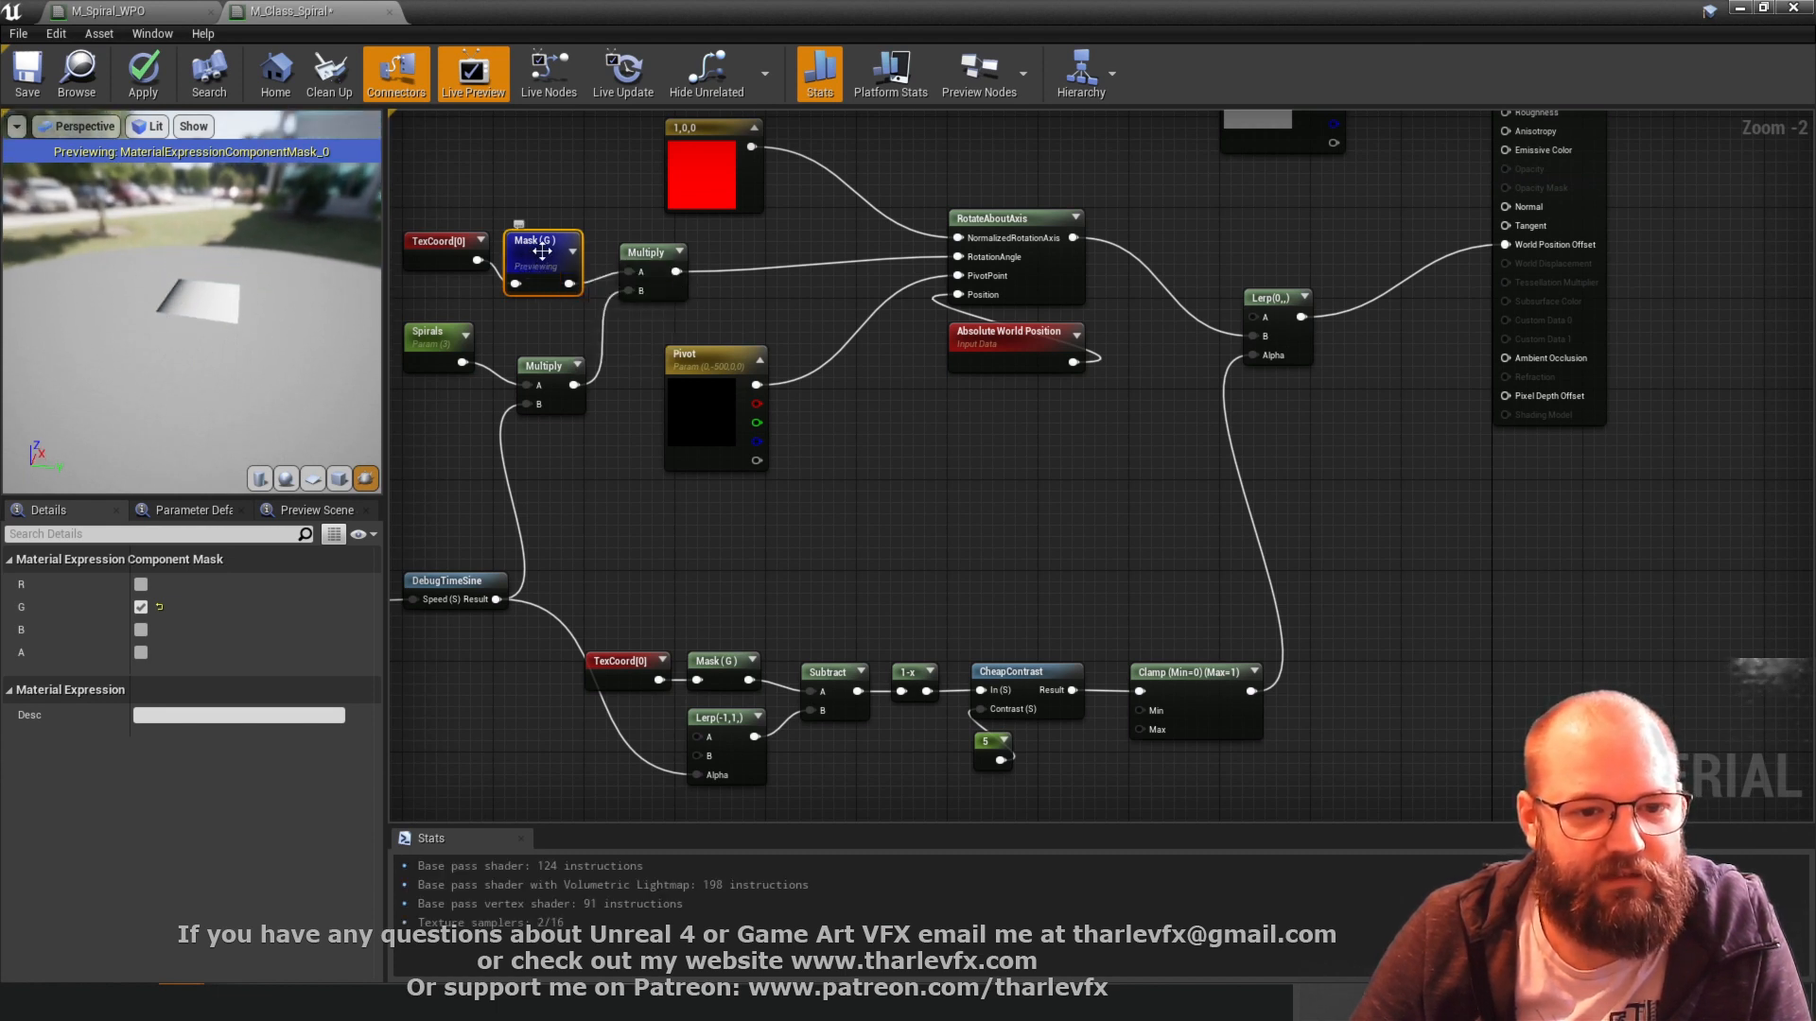
key("space")
- Paste a copy of the TexCoord and Mask (G) nodes below Pivot and feed the mask into a new Multiply node
key("ctrl+c")
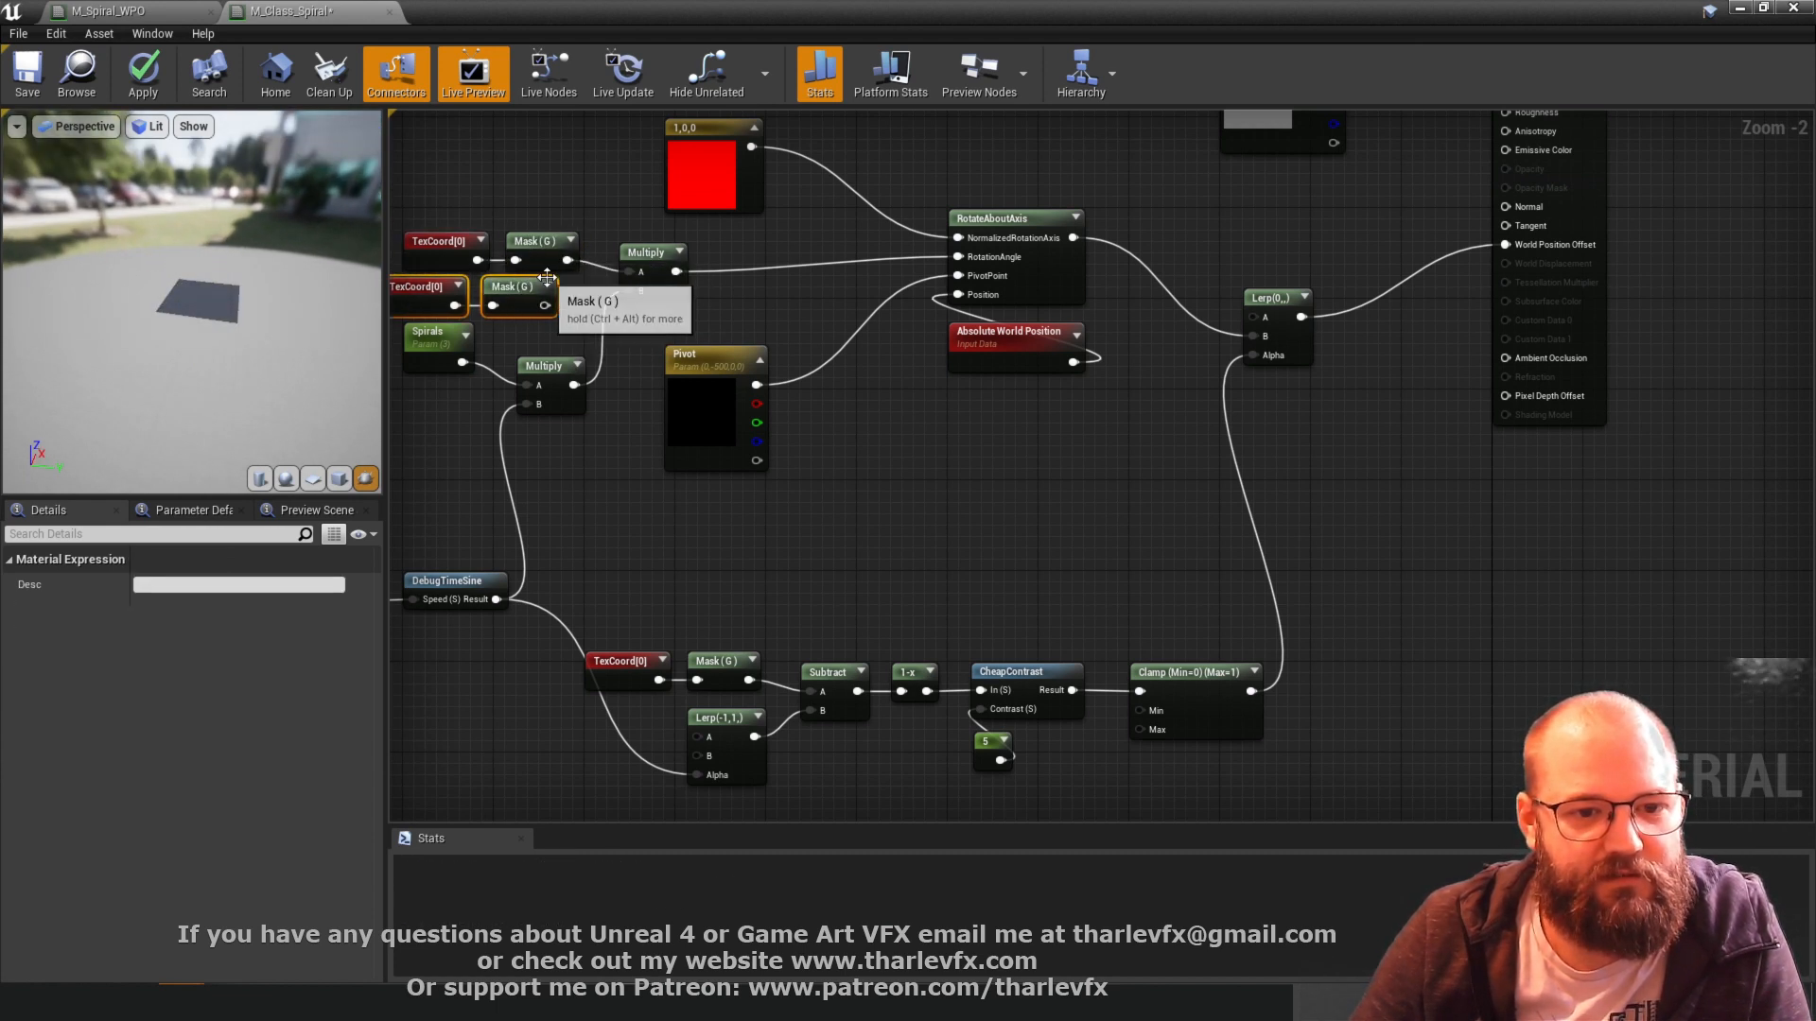
key("ctrl+v")
left_click_drag(616, 511, 922, 513)
type("multiply")
key("Return")
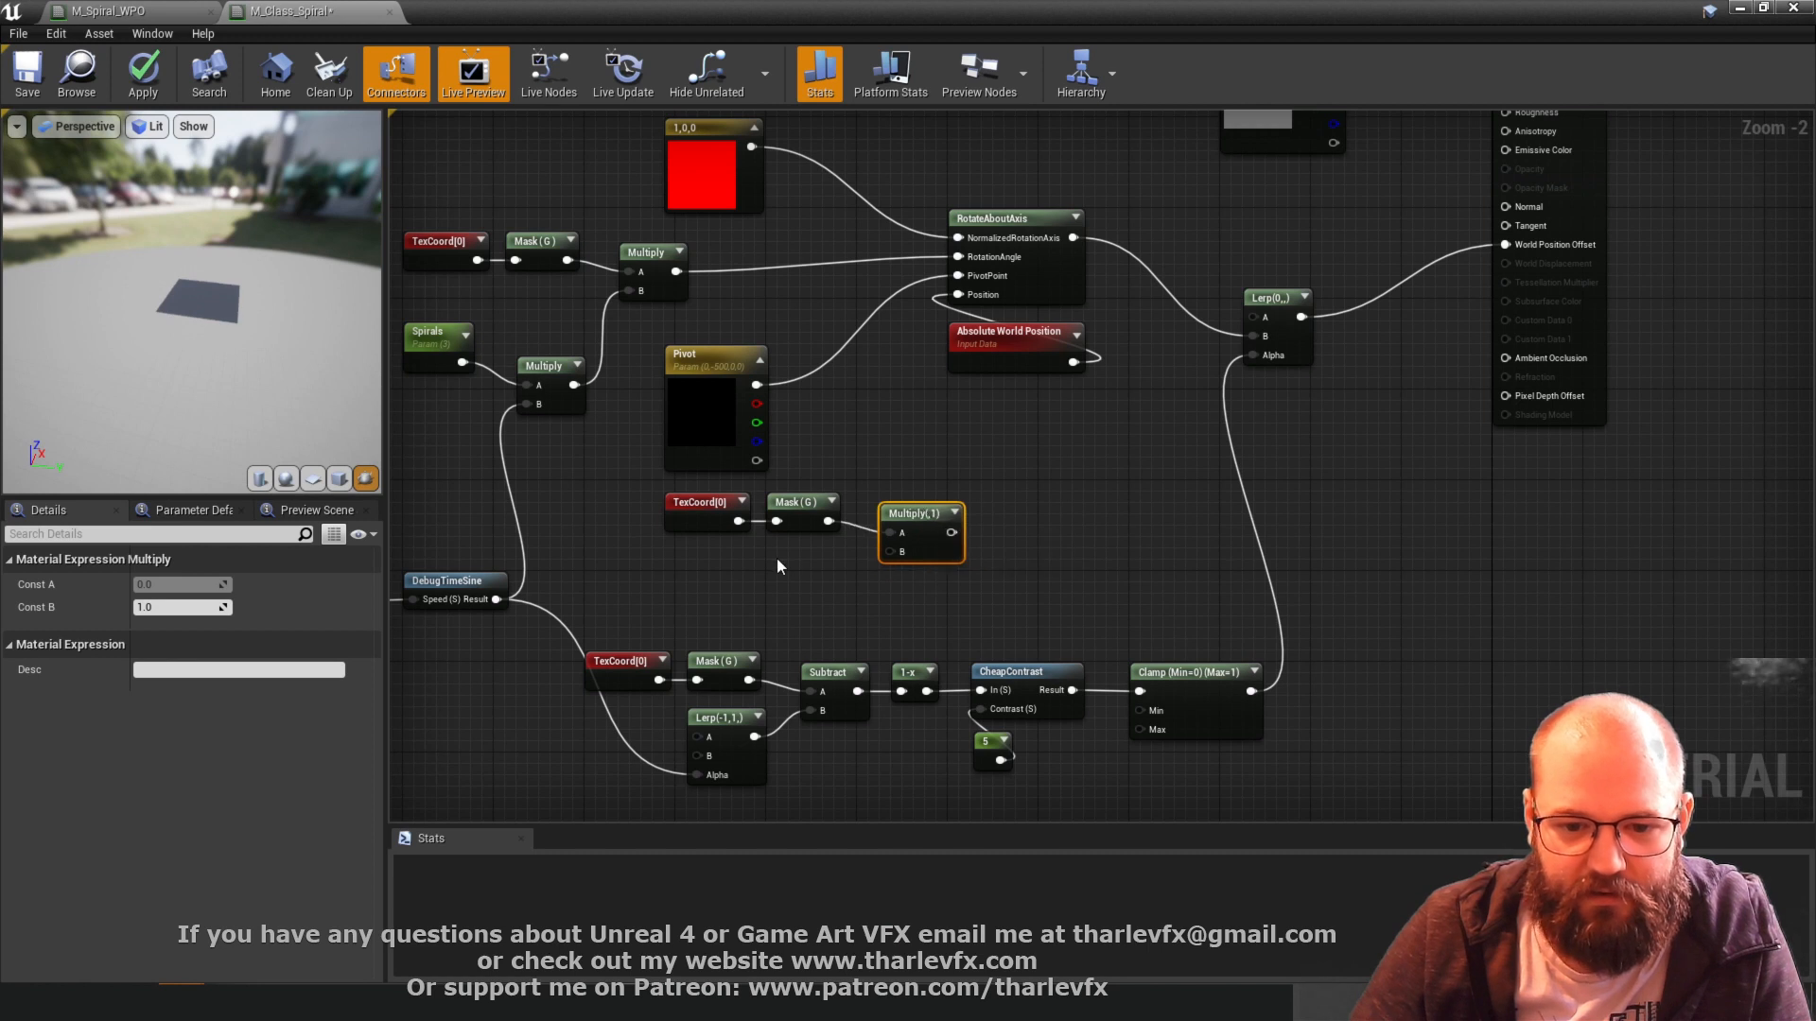
- Multiply the copied mask by a new 0,1,0 vector constant and chain a second Multiply node after it
left_click(753, 552)
left_click(753, 553)
left_click_drag(801, 602, 813, 598)
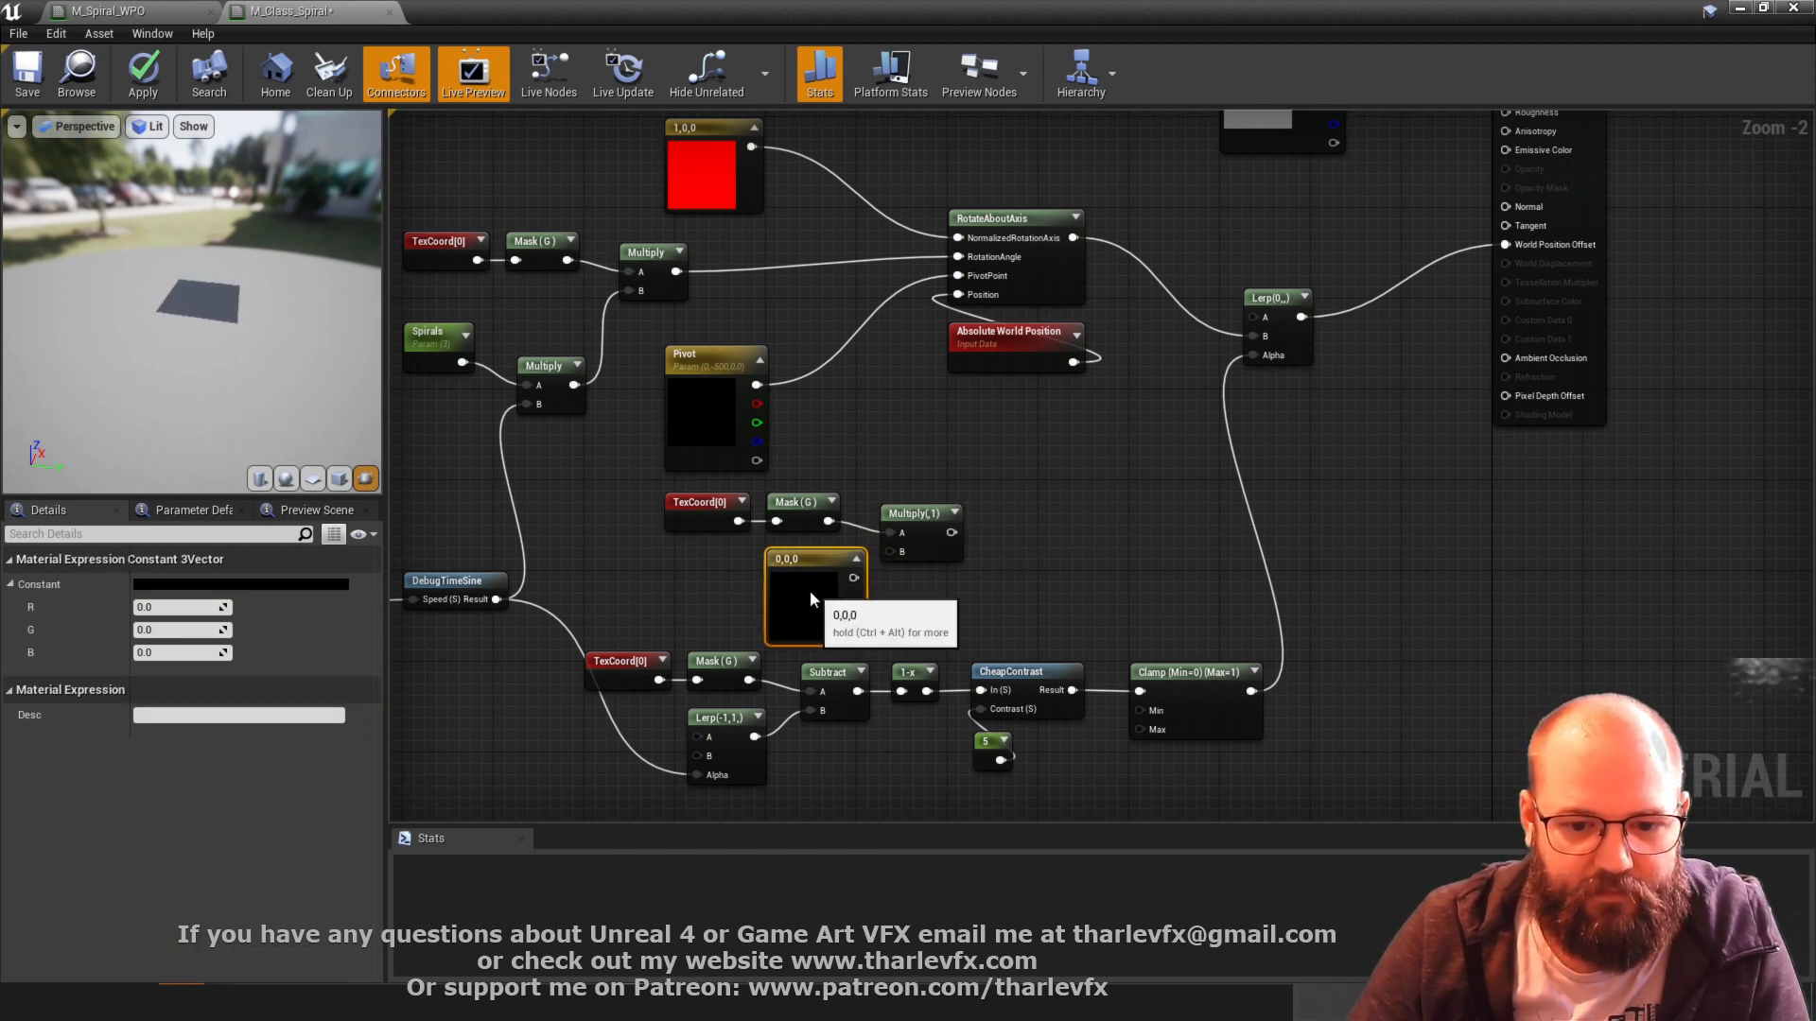
left_click(189, 629)
type("1")
key("Tab")
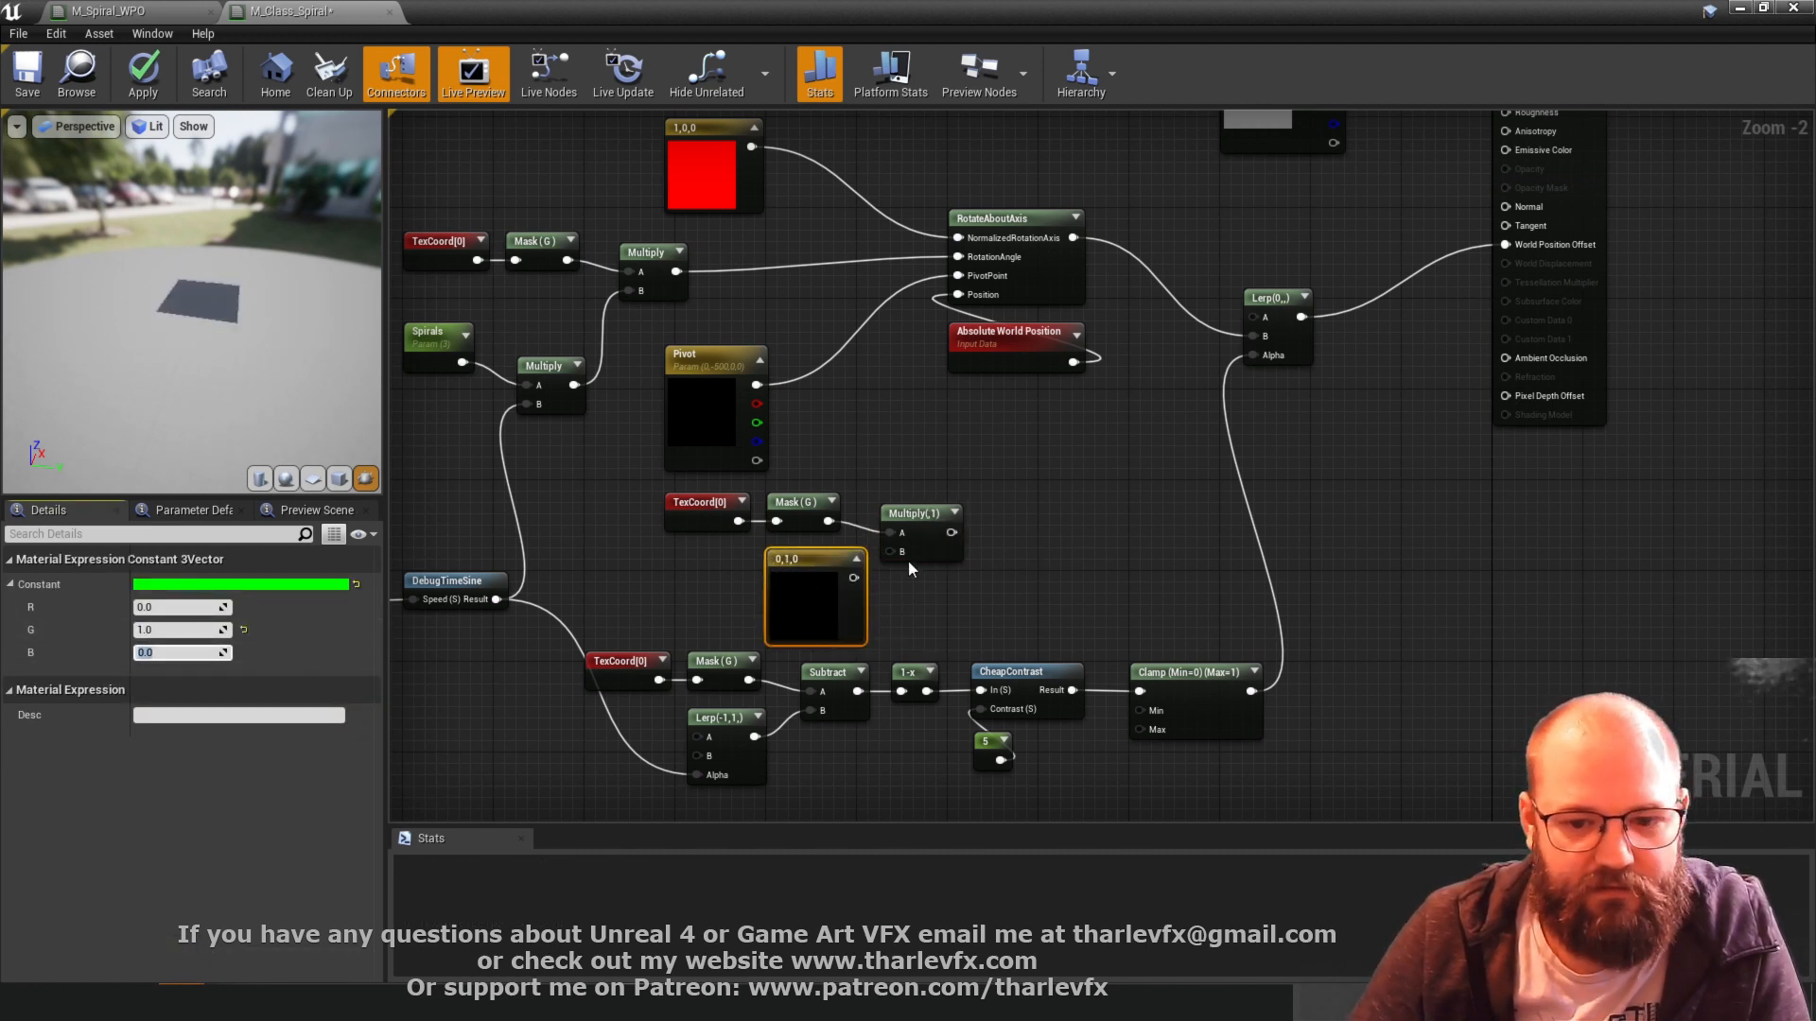
left_click_drag(853, 578, 995, 527)
left_click(930, 525)
type("mul")
key("Return")
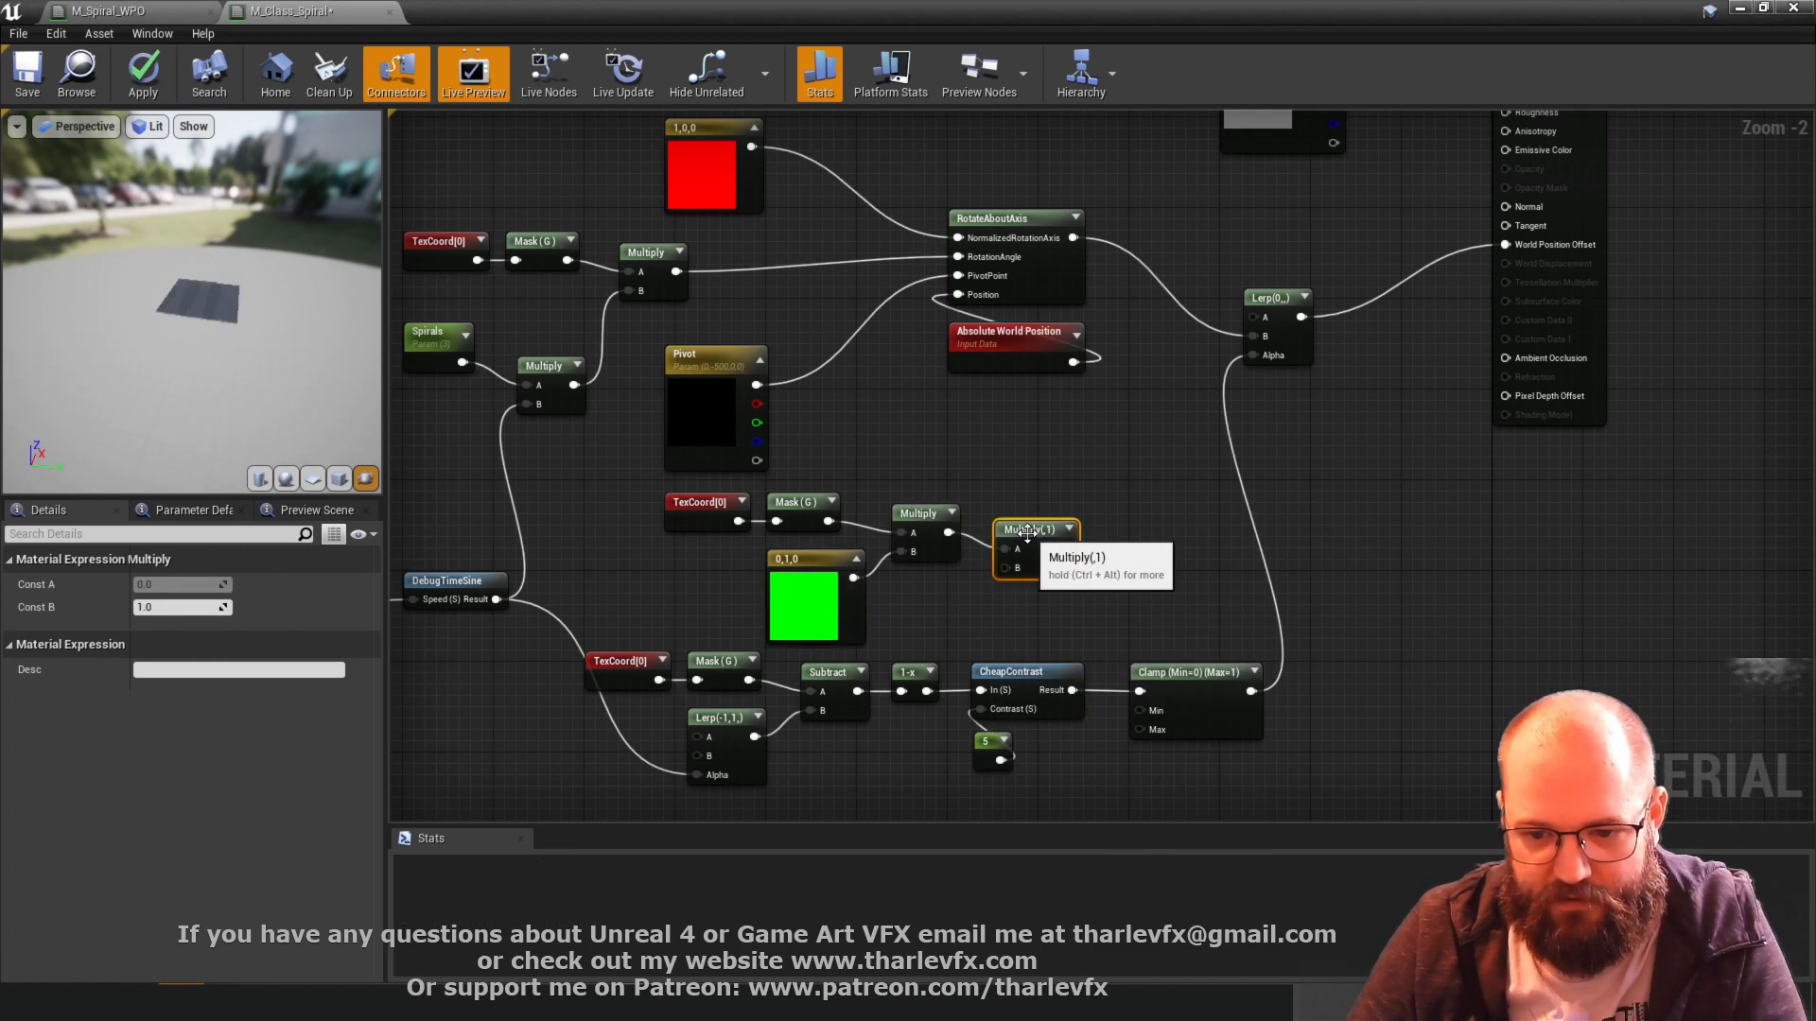
- Add a scalar parameter named LengthOffset to the second Multiply's B input and connect that Multiply's output to the Lerp's A input
left_click(889, 589)
left_click(889, 581)
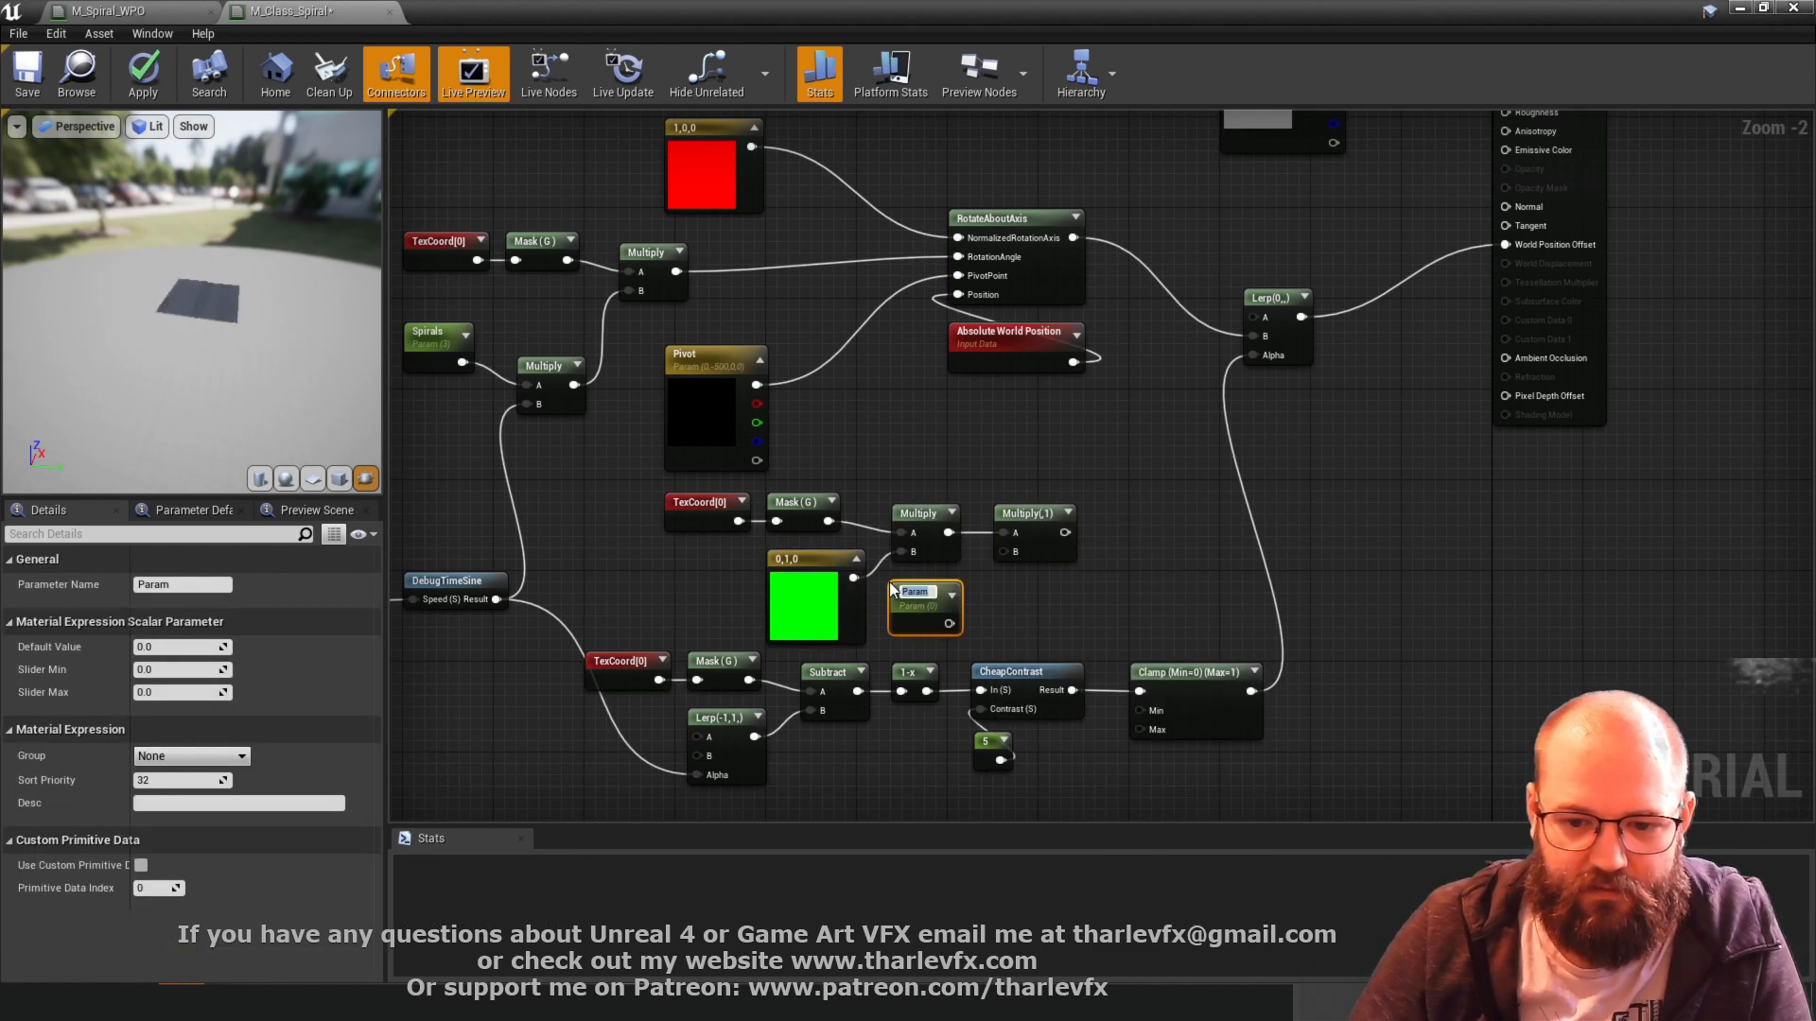
type("LengthOff")
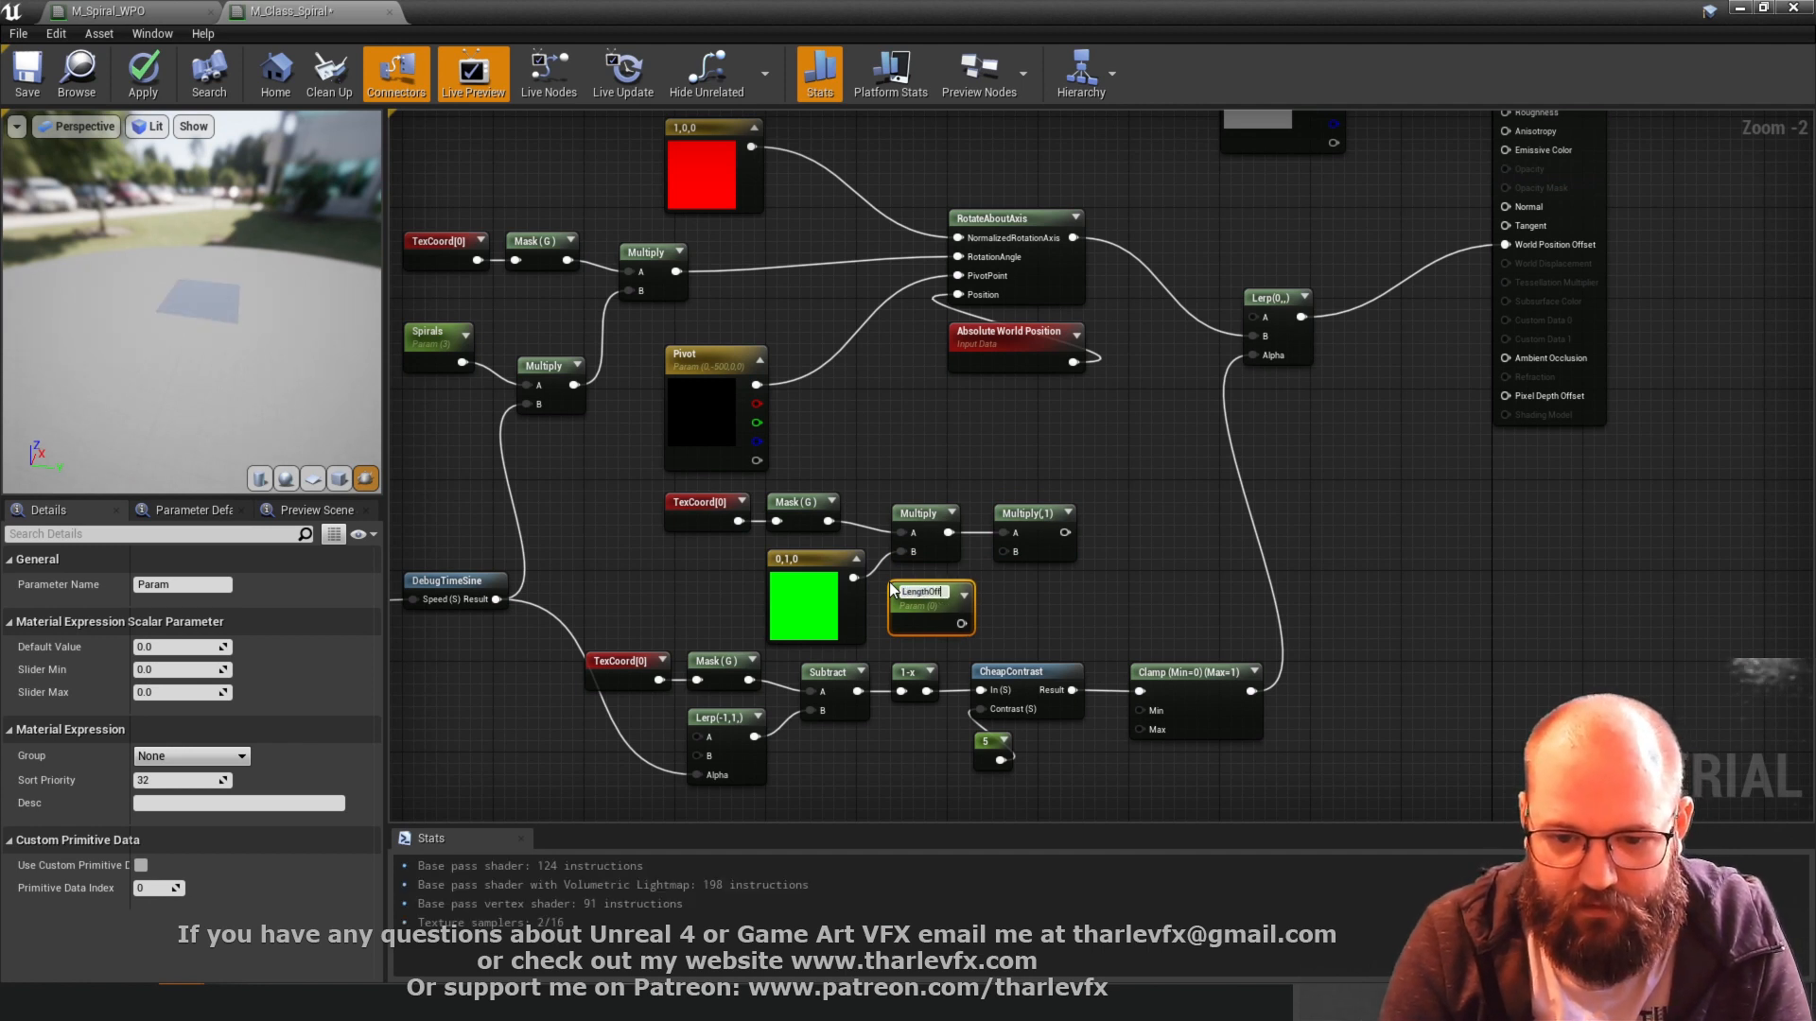
type("set")
key("Return")
left_click_drag(1003, 551, 966, 621)
left_click_drag(1048, 533, 1265, 317)
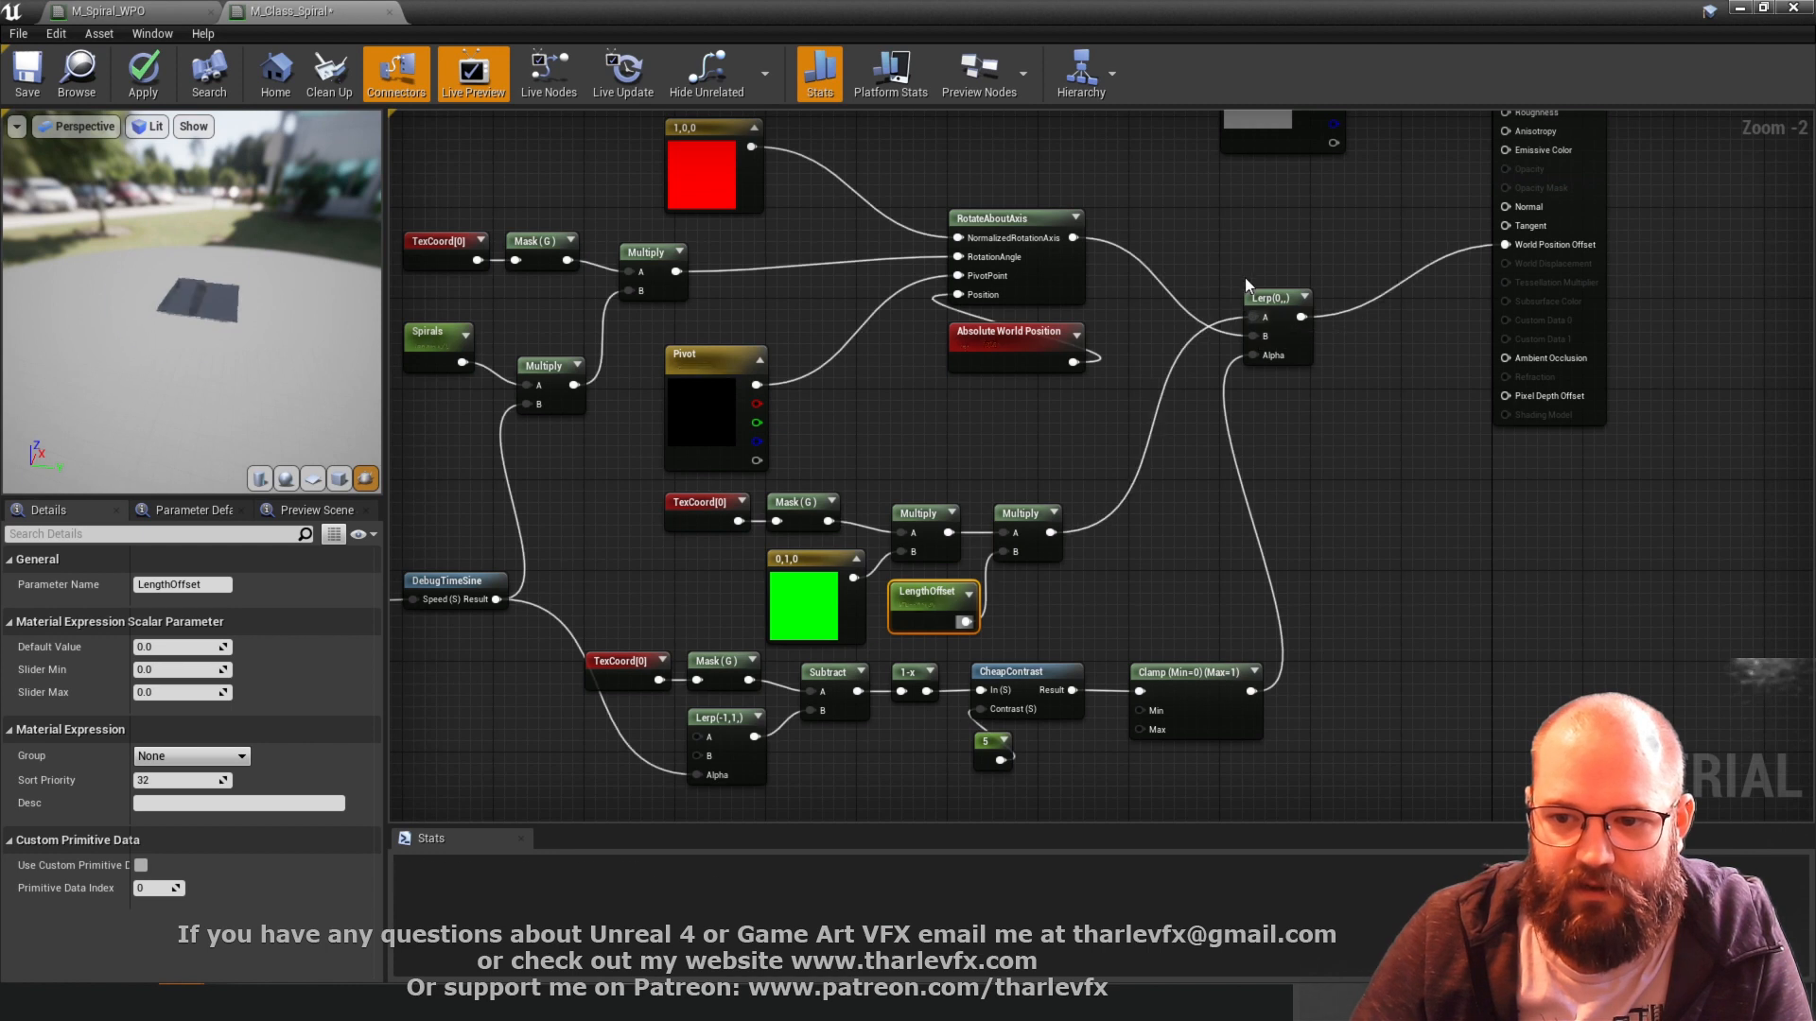
- Try a default value of 500 for LengthOffset and check the animated plane in the preview
left_click(1182, 556)
left_click(898, 616)
left_click(180, 647)
type("500")
key("Return")
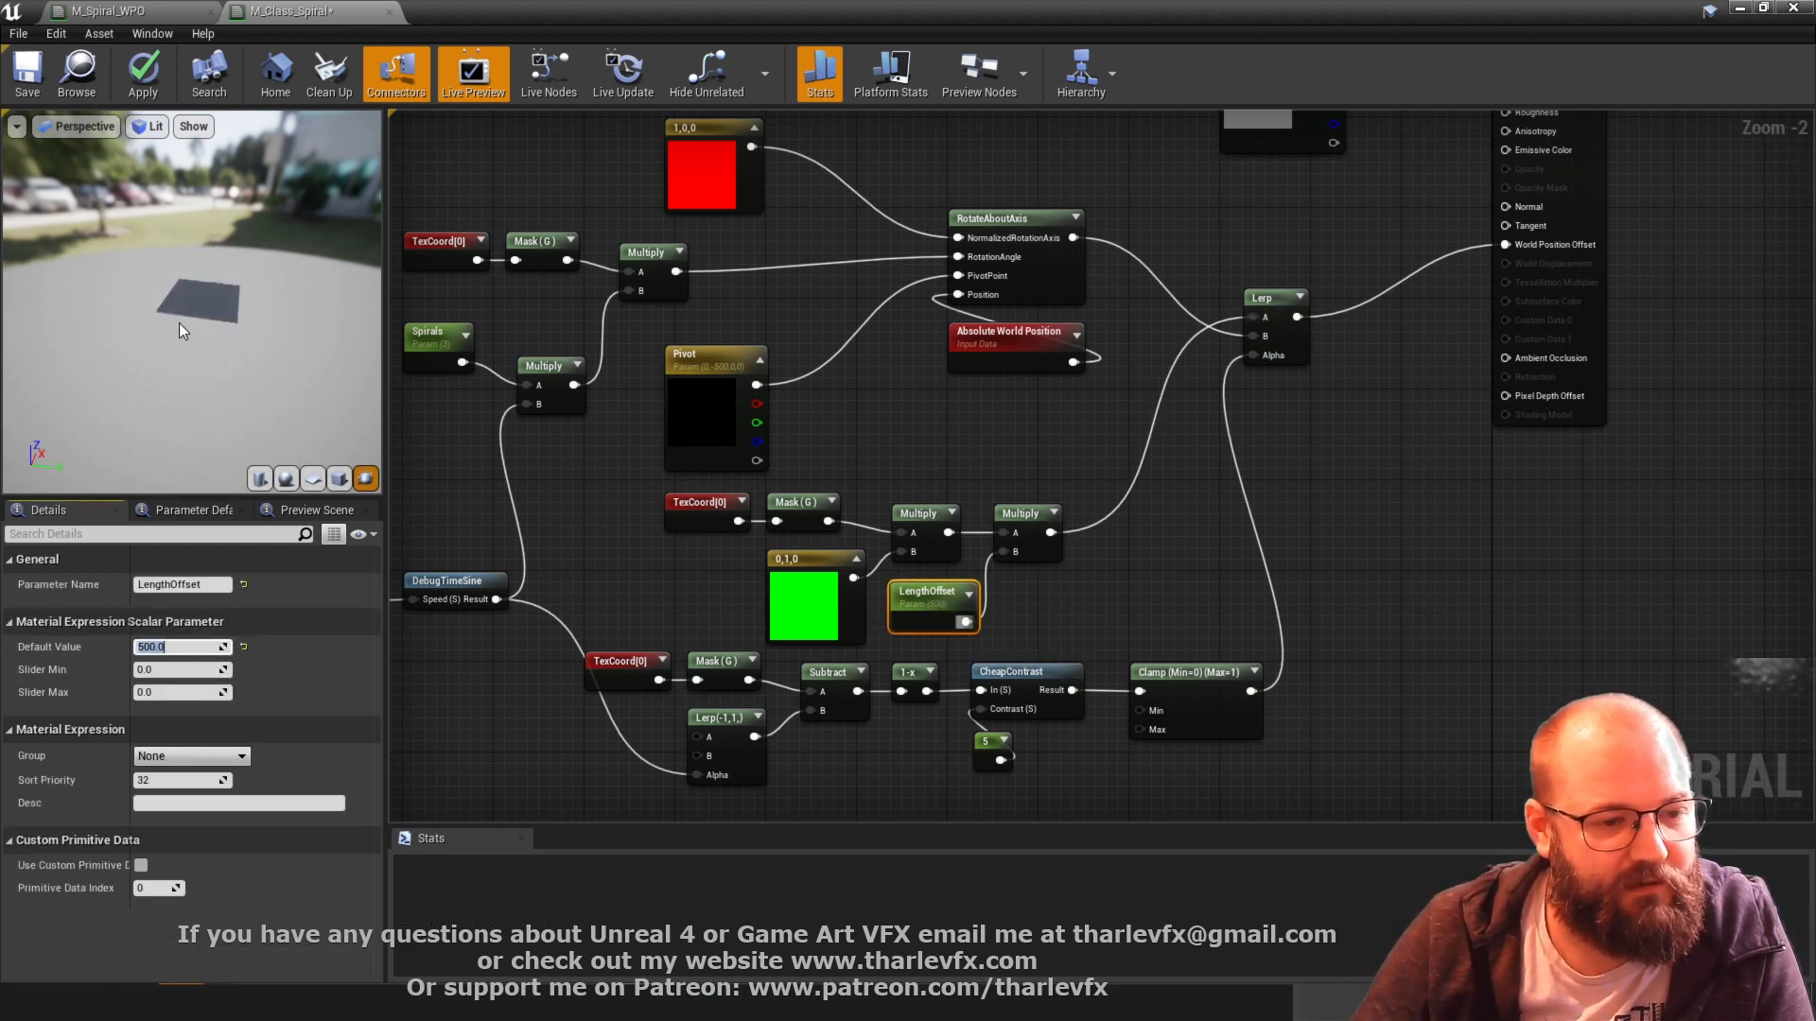
left_click_drag(240, 337, 229, 310)
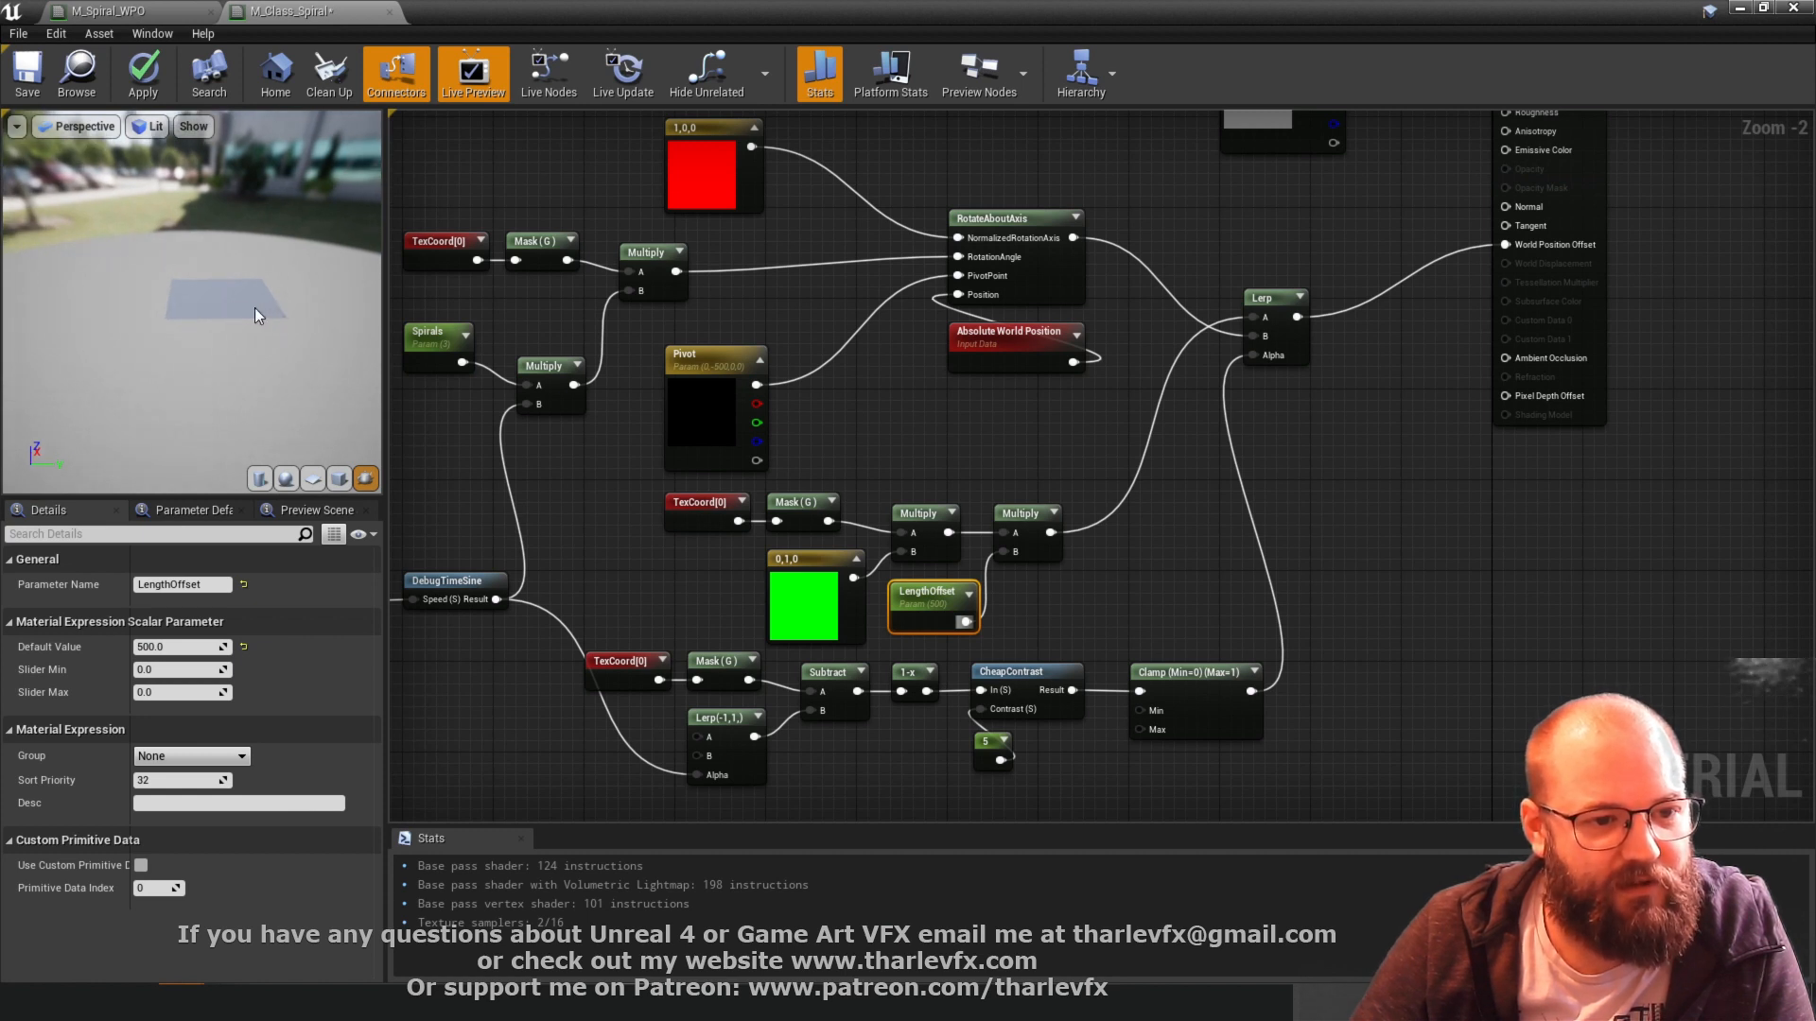
left_click_drag(253, 308, 271, 316)
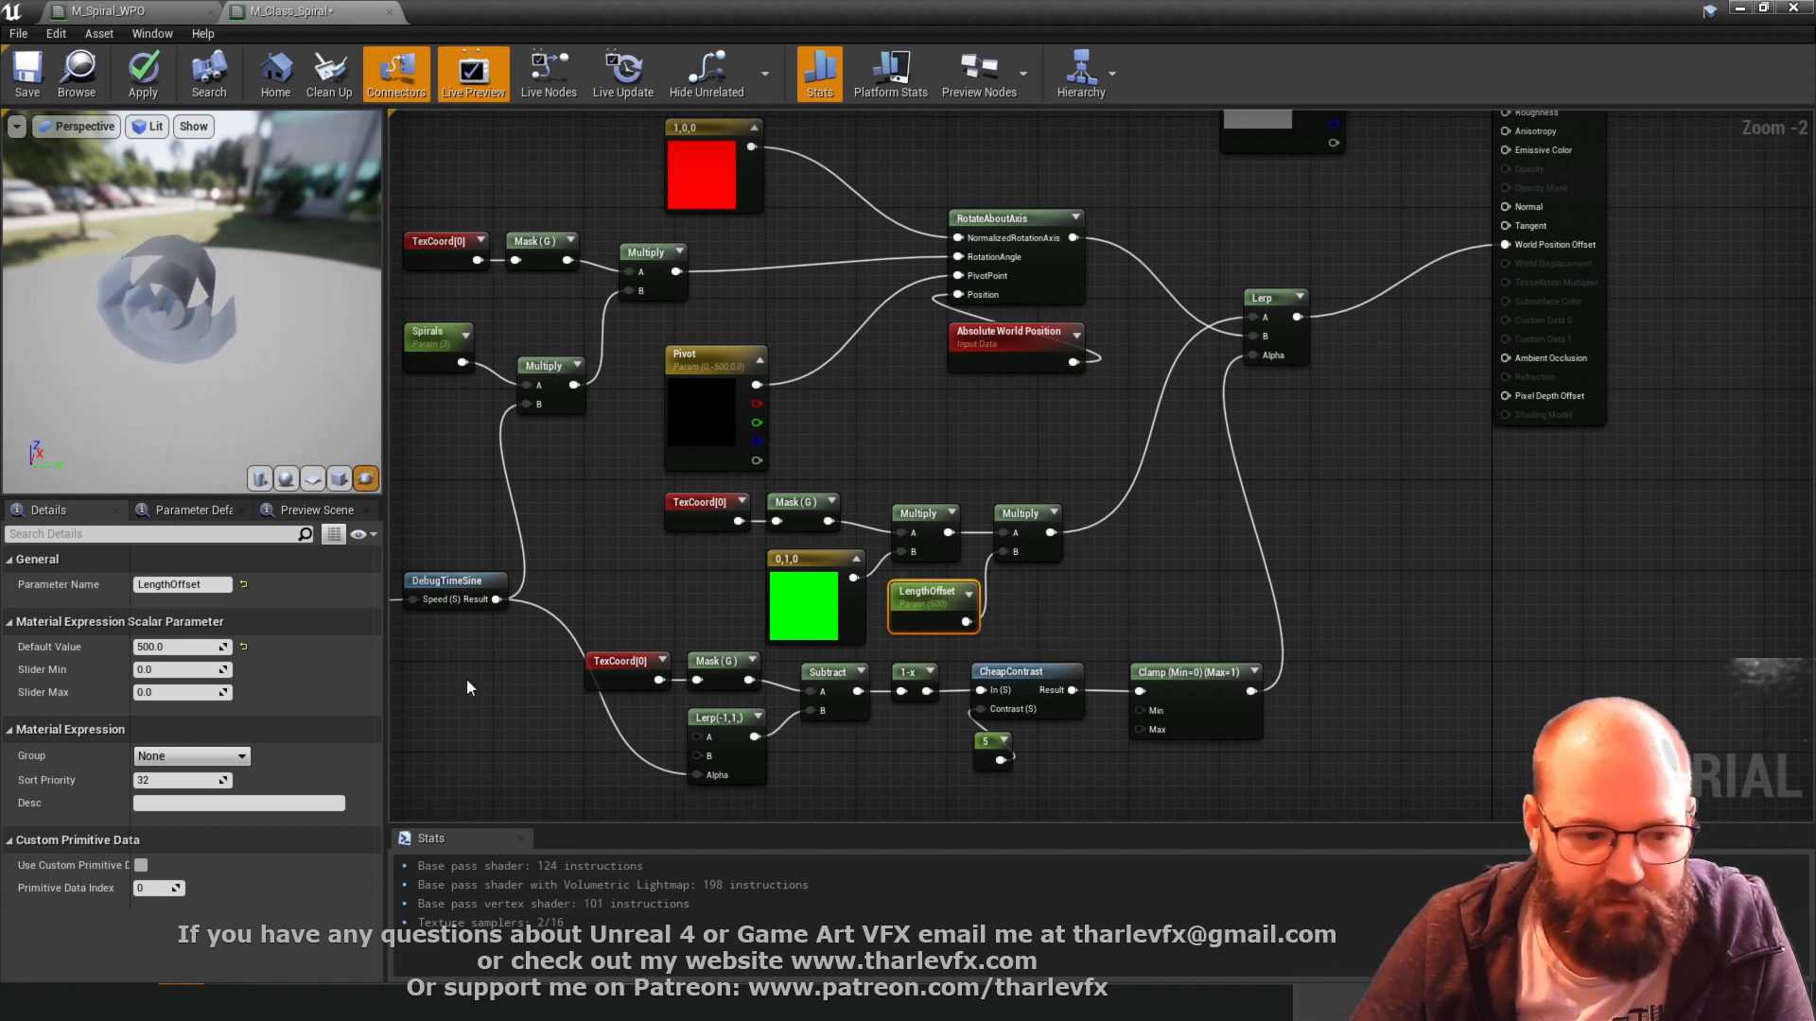
- Set LengthOffset's default value to 5000 and examine the stretched, rolling plane from several angles
left_click(198, 646)
type("5000")
key("Return")
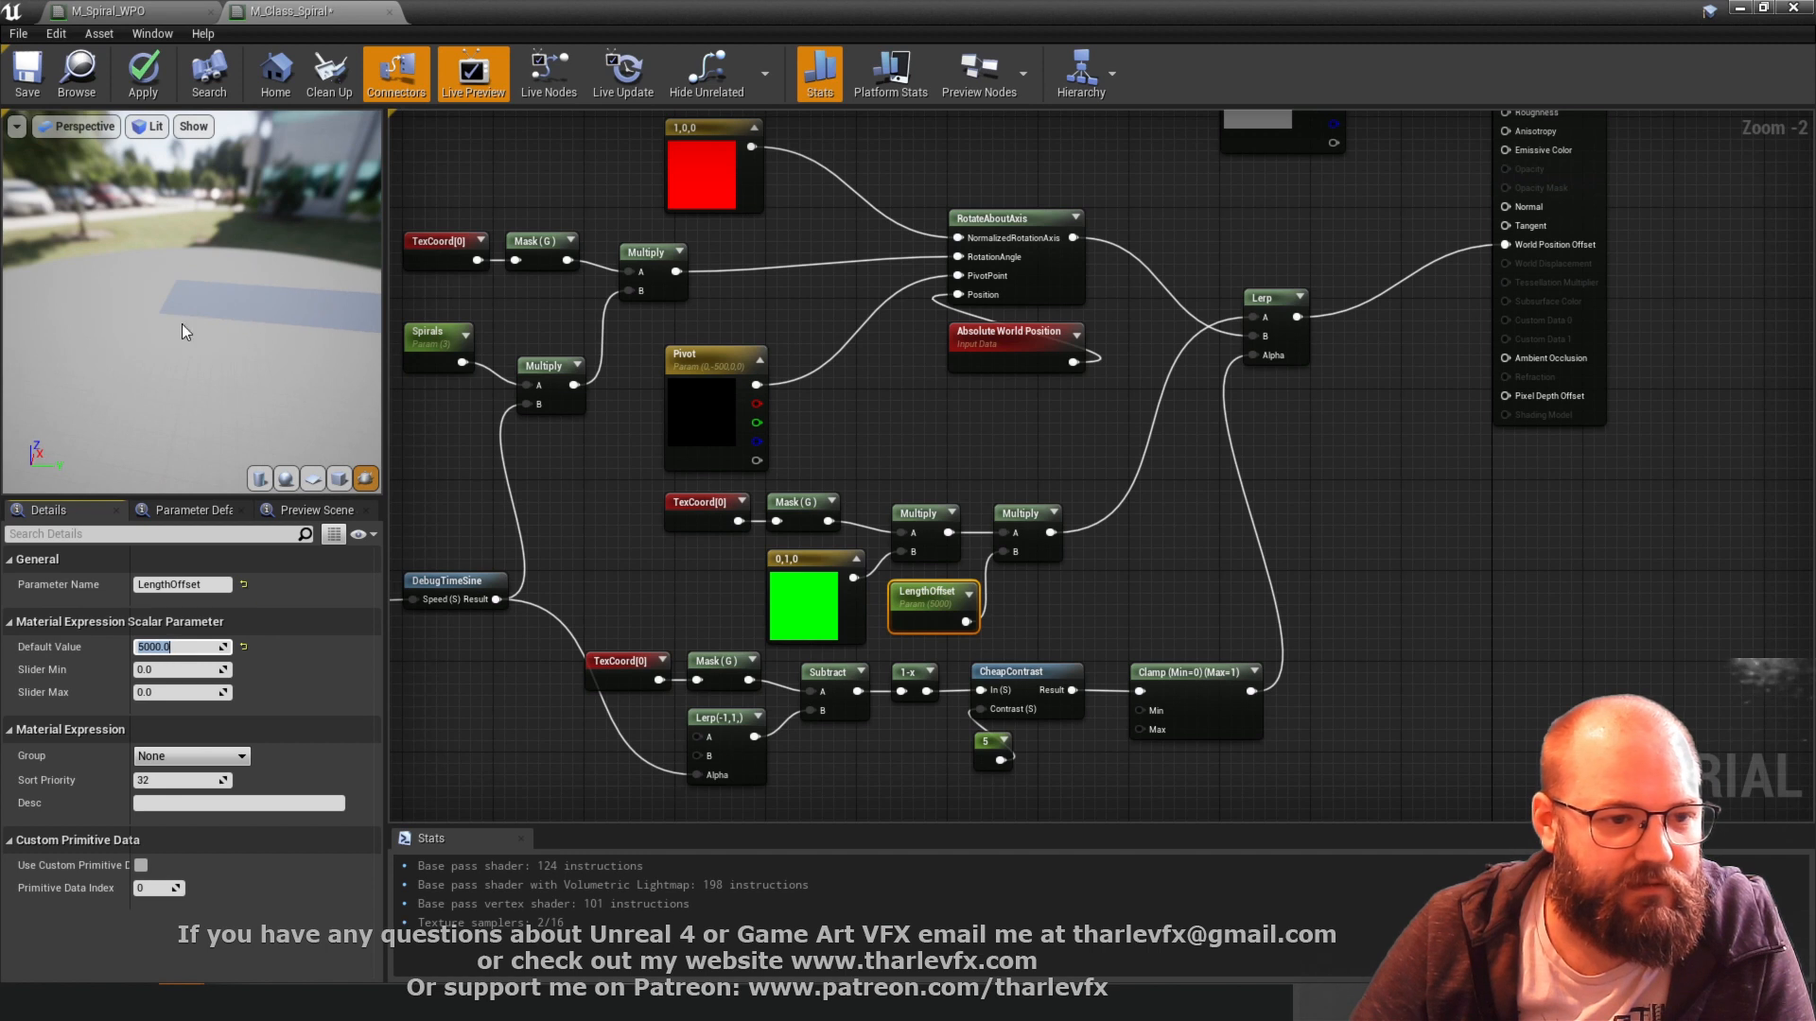
left_click_drag(182, 324, 218, 343)
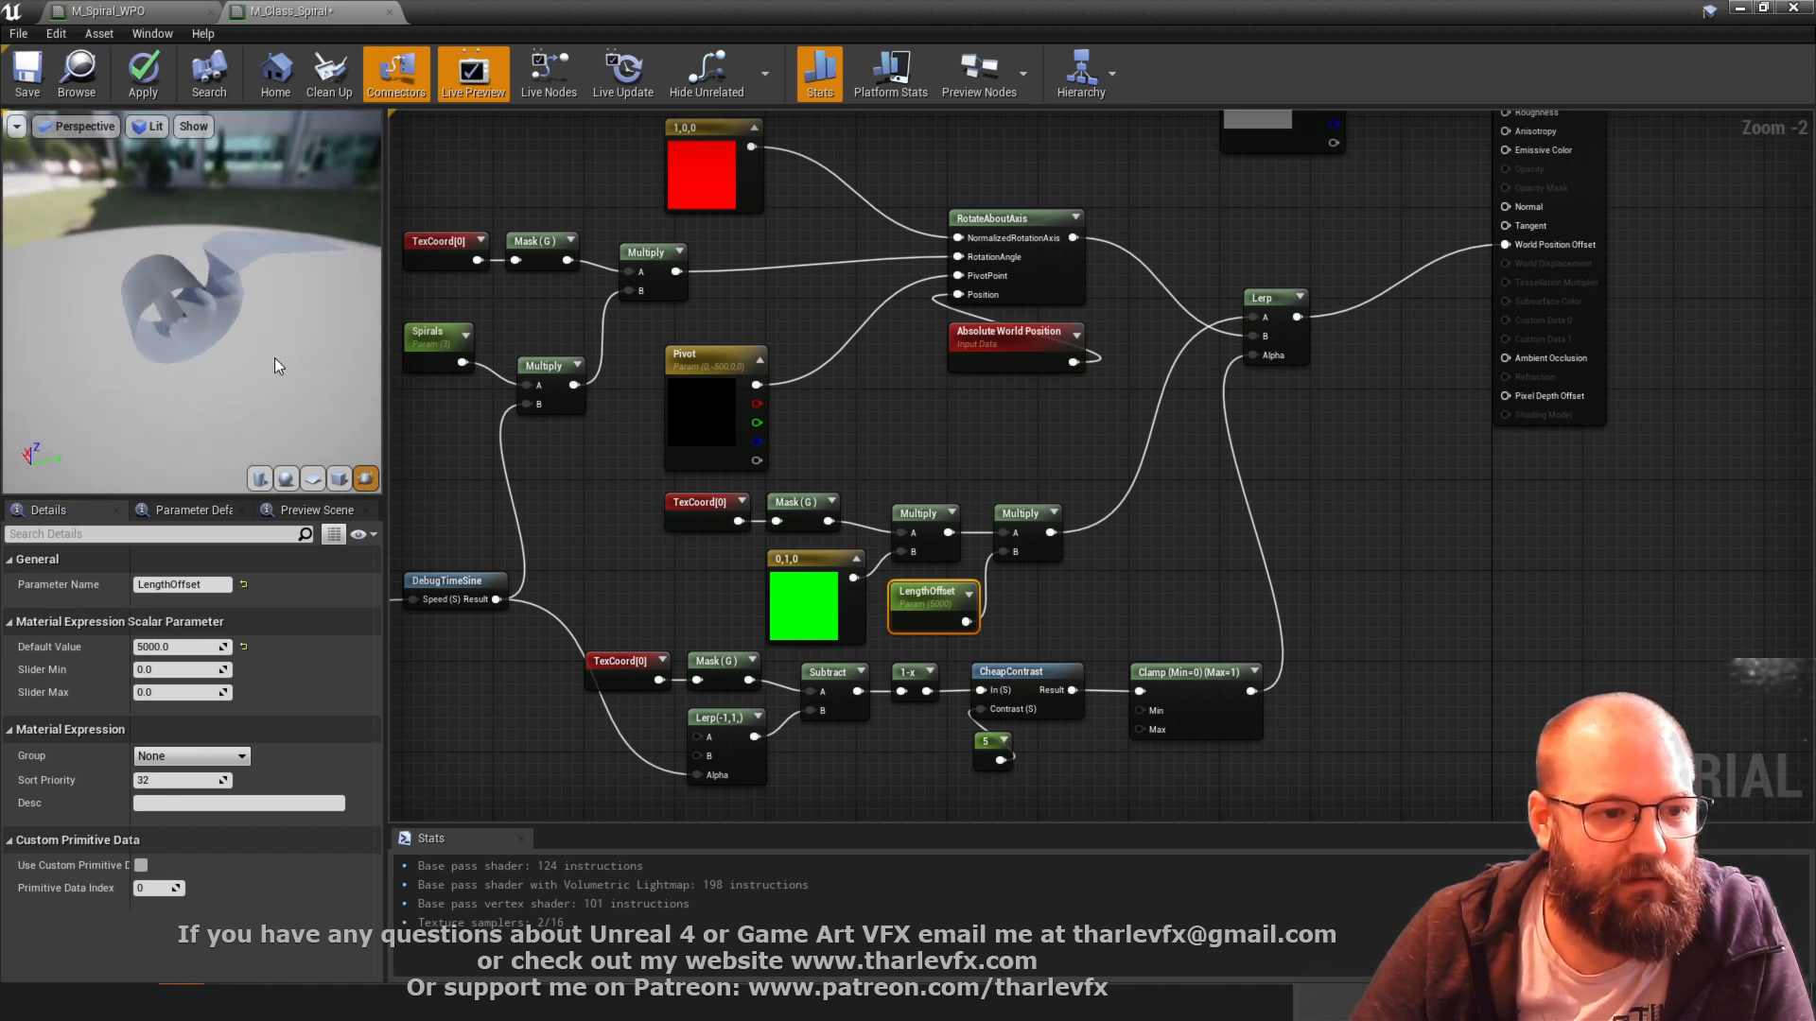
mouse_move(260, 356)
left_mouse_down()
mouse_move(197, 327)
mouse_move(247, 367)
left_mouse_up()
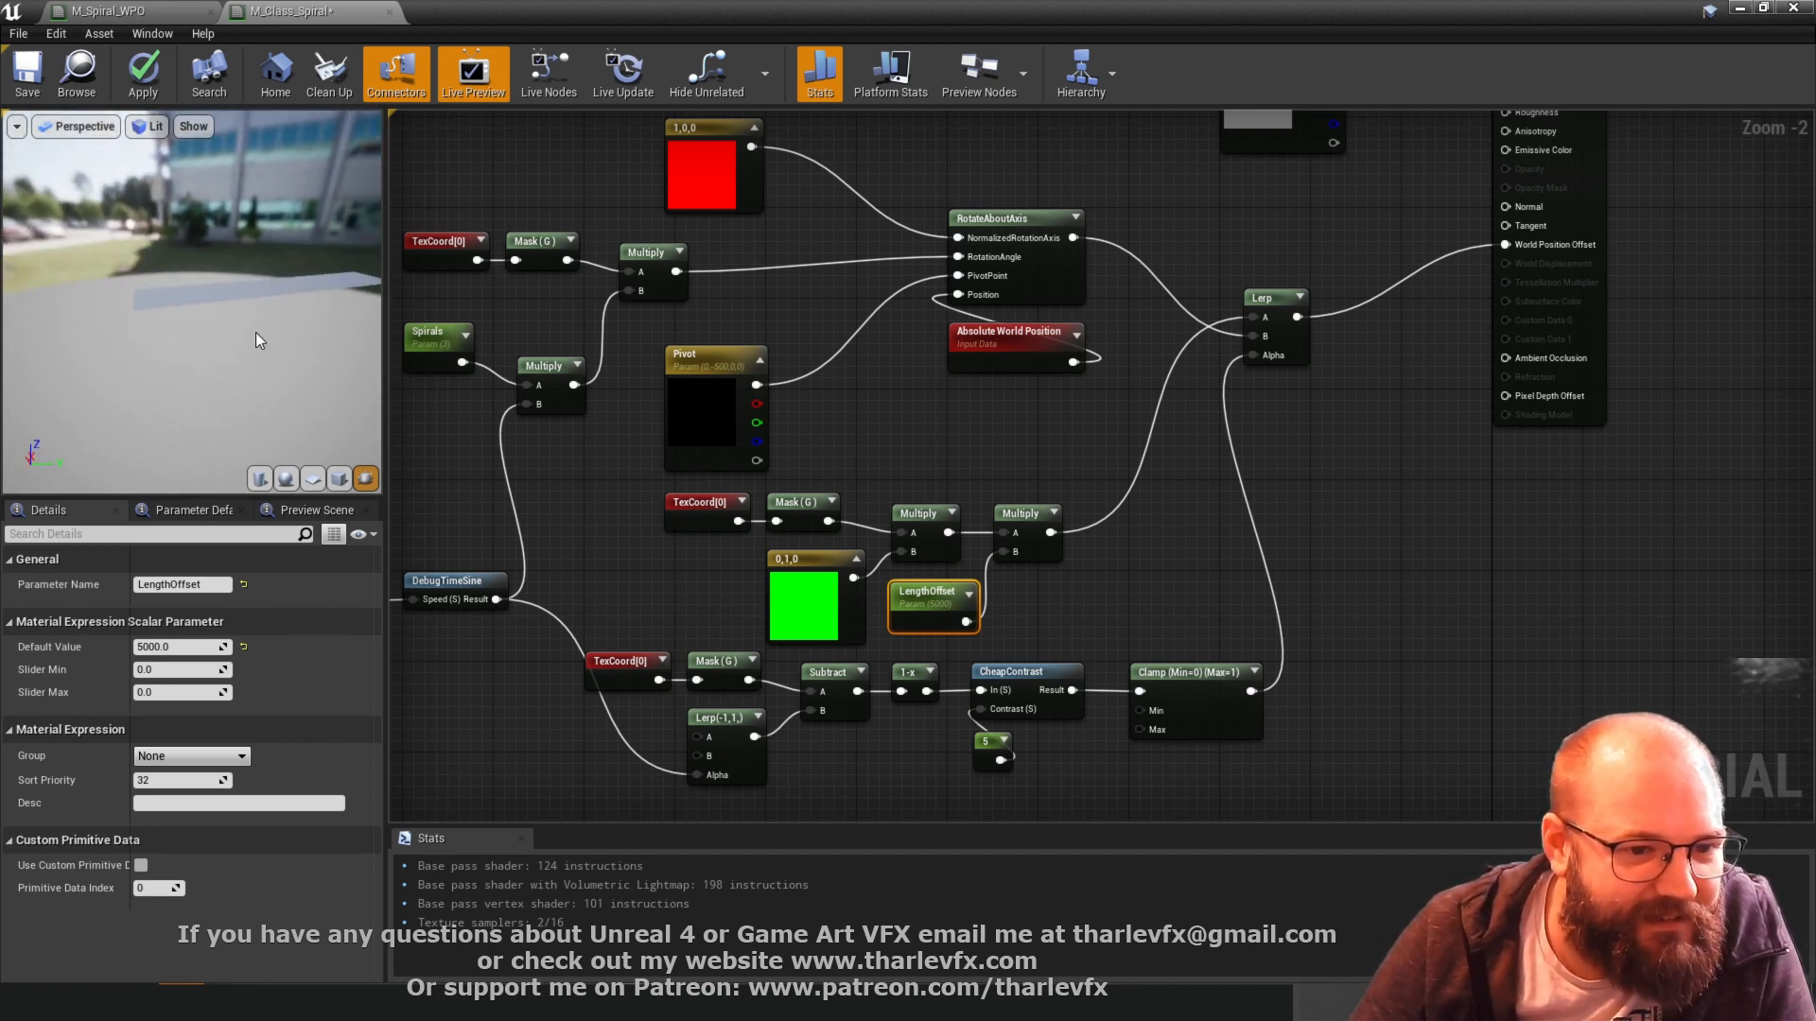
left_click_drag(255, 333, 269, 341)
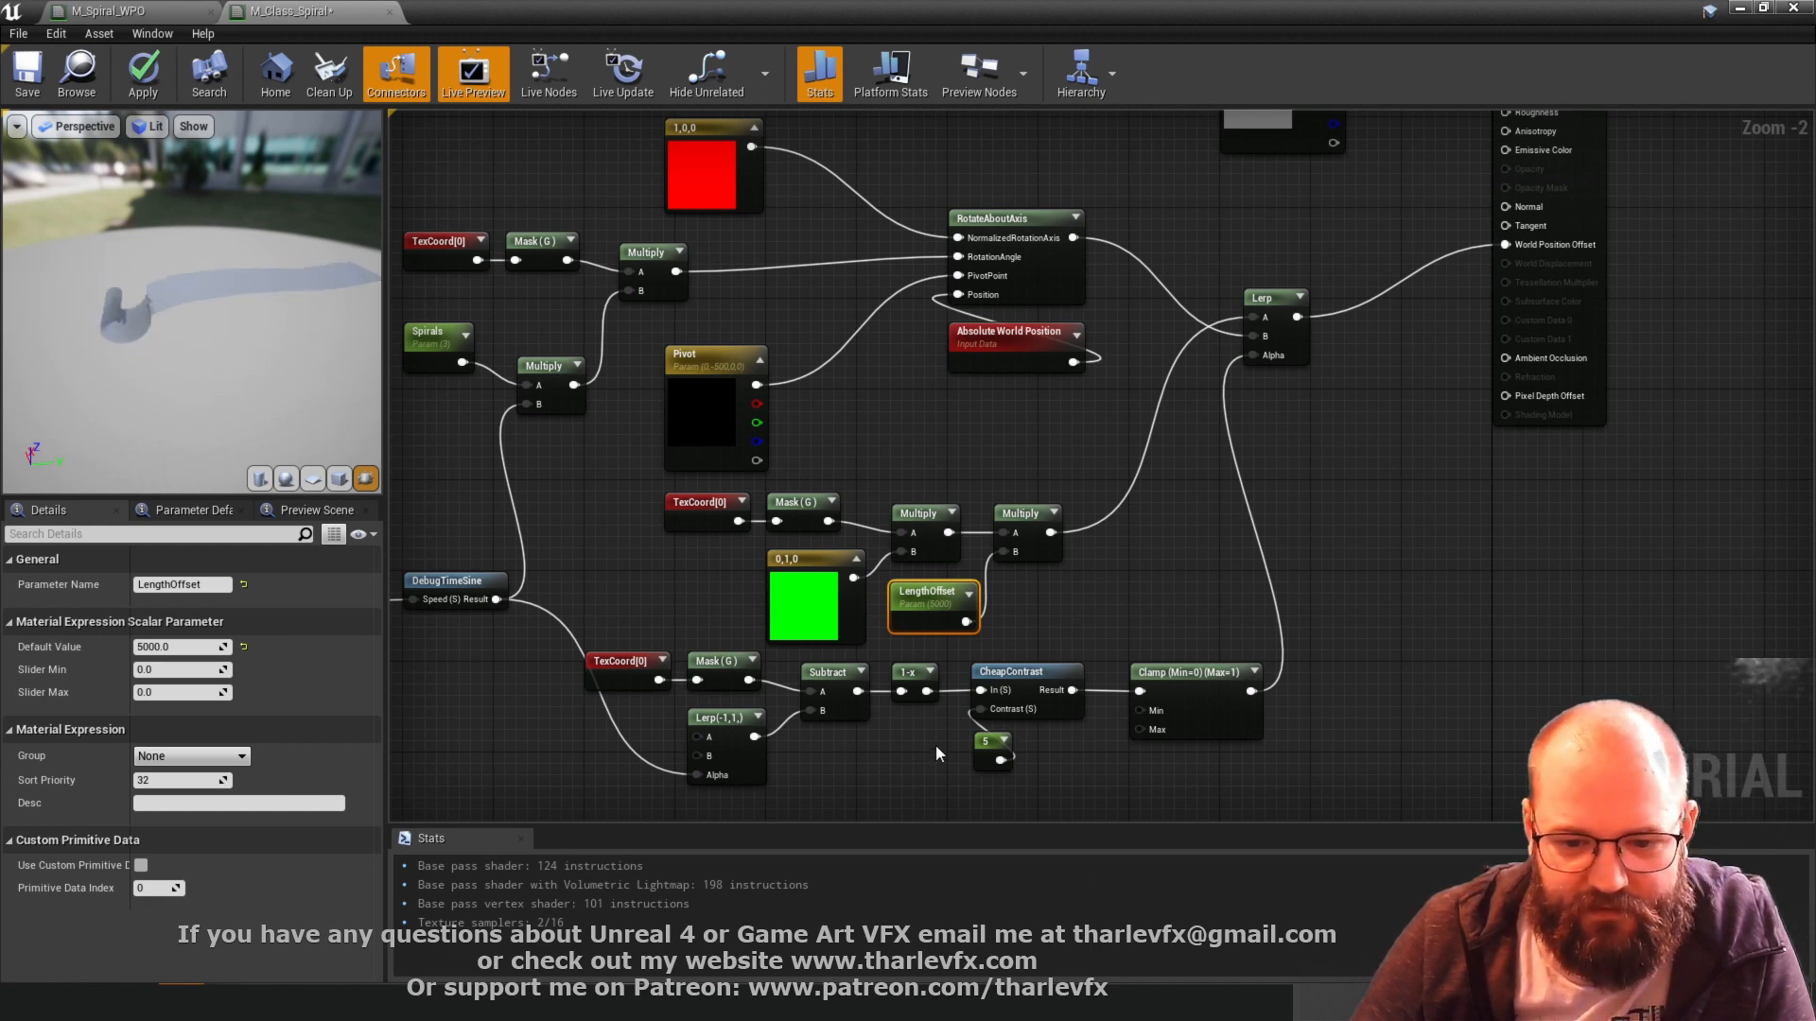
- Try feeding Subtract straight into CheapContrast without the 1-x node, and restore the original connection
right_click_drag(935, 746, 900, 609)
left_click(900, 609)
left_click_drag(868, 551, 990, 551)
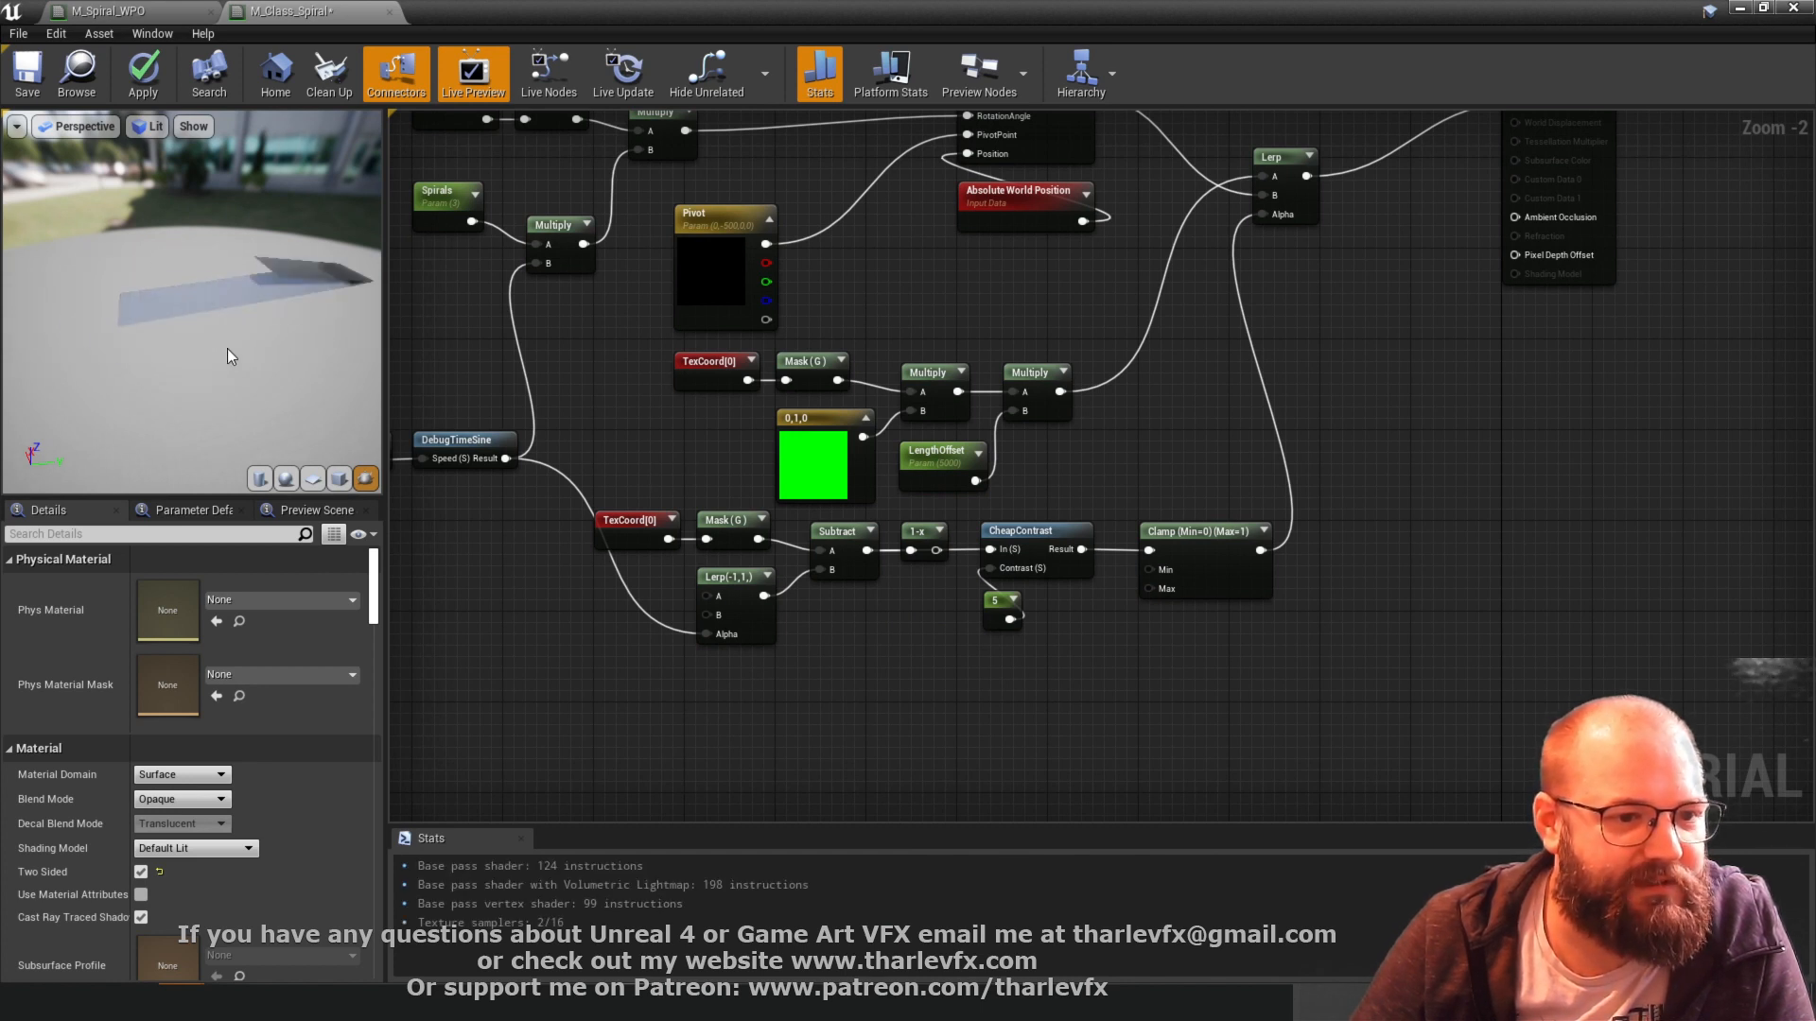
left_click_drag(936, 551, 990, 550)
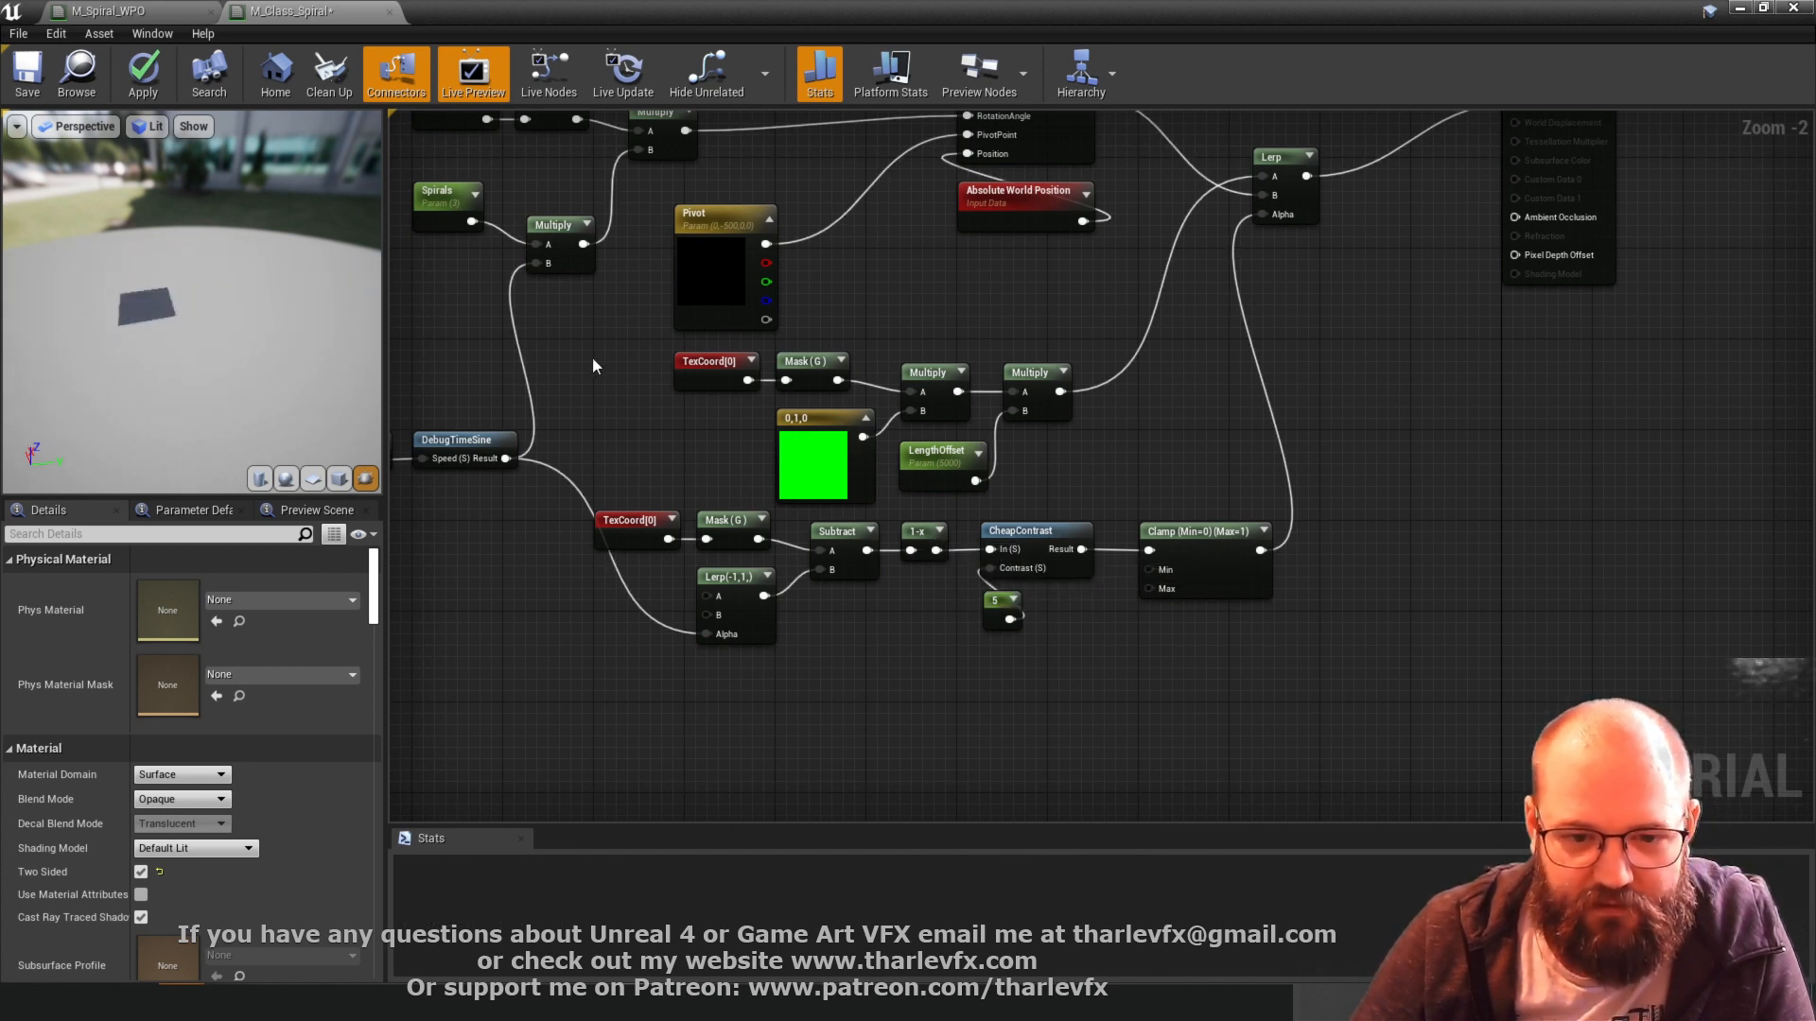
- Move the upper TexCoord and Mask (G) nodes away from their Multiply node to make room between them
right_click_drag(593, 358, 798, 533)
left_click_drag(761, 224, 662, 276)
left_click(569, 327)
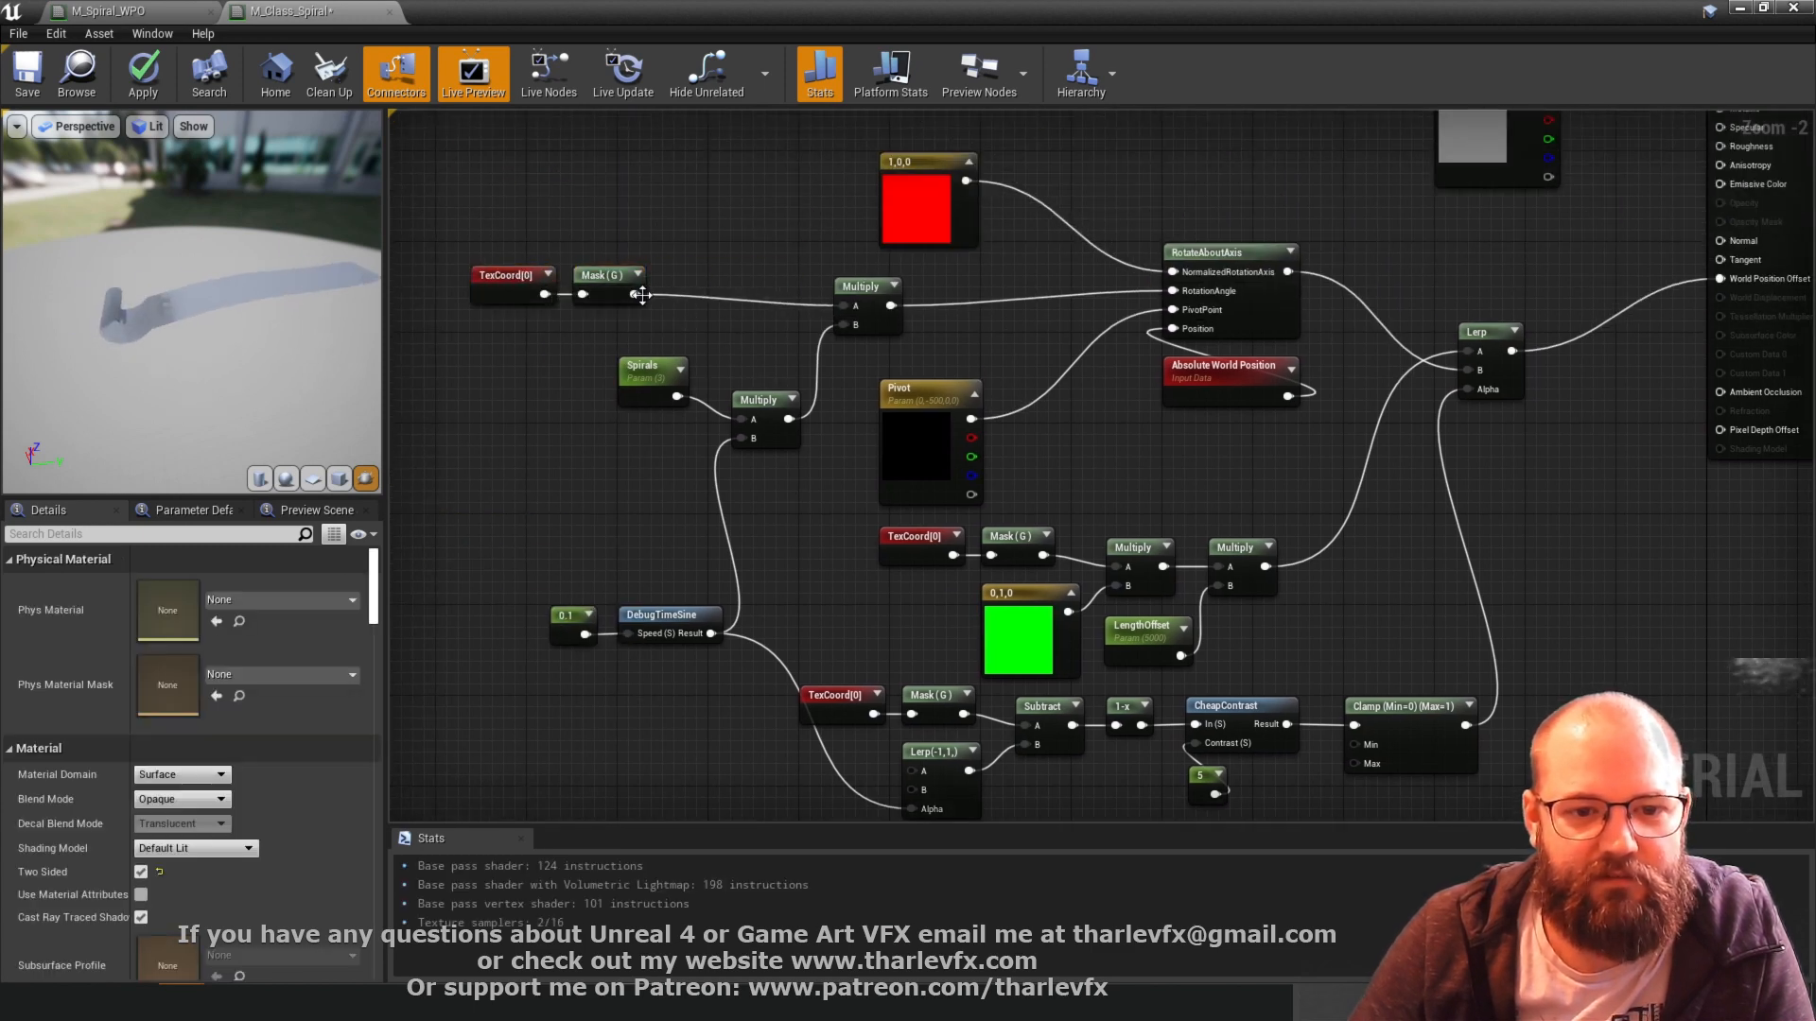
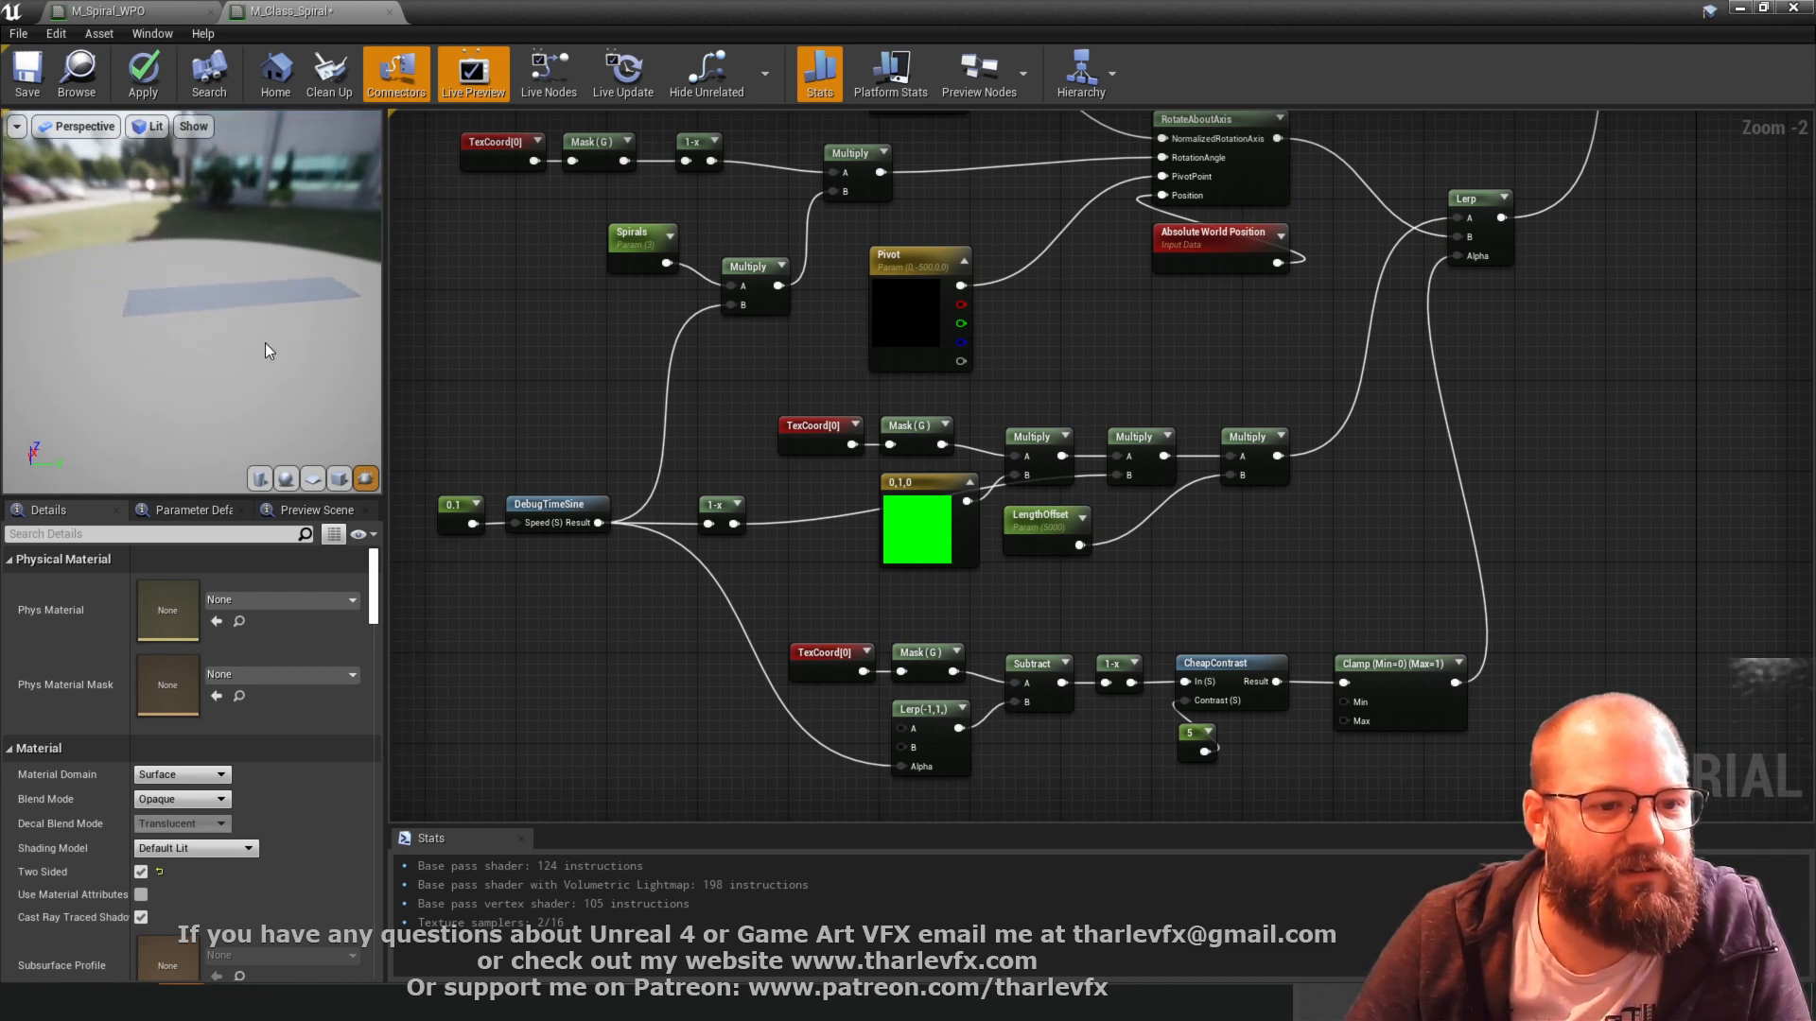
- Examine the plane's rolling and unrolling animation in the preview from several angles
left_click_drag(265, 342, 218, 348)
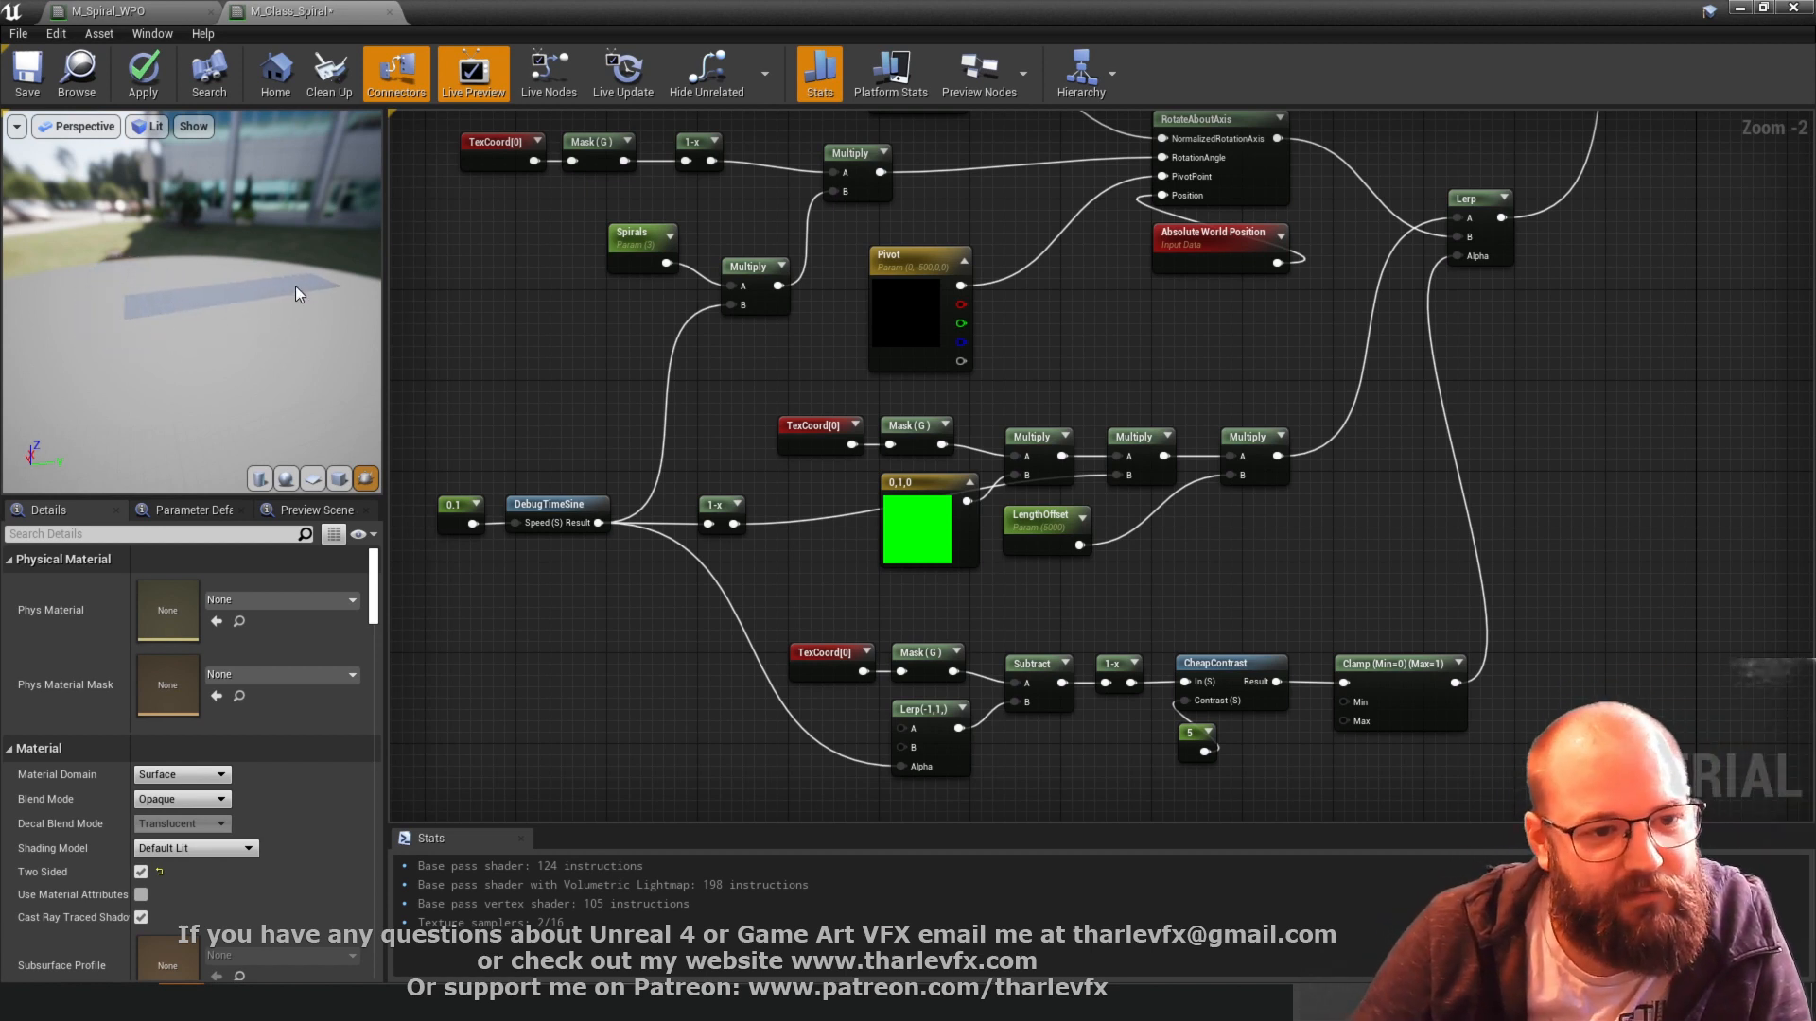
left_click_drag(273, 340, 286, 320)
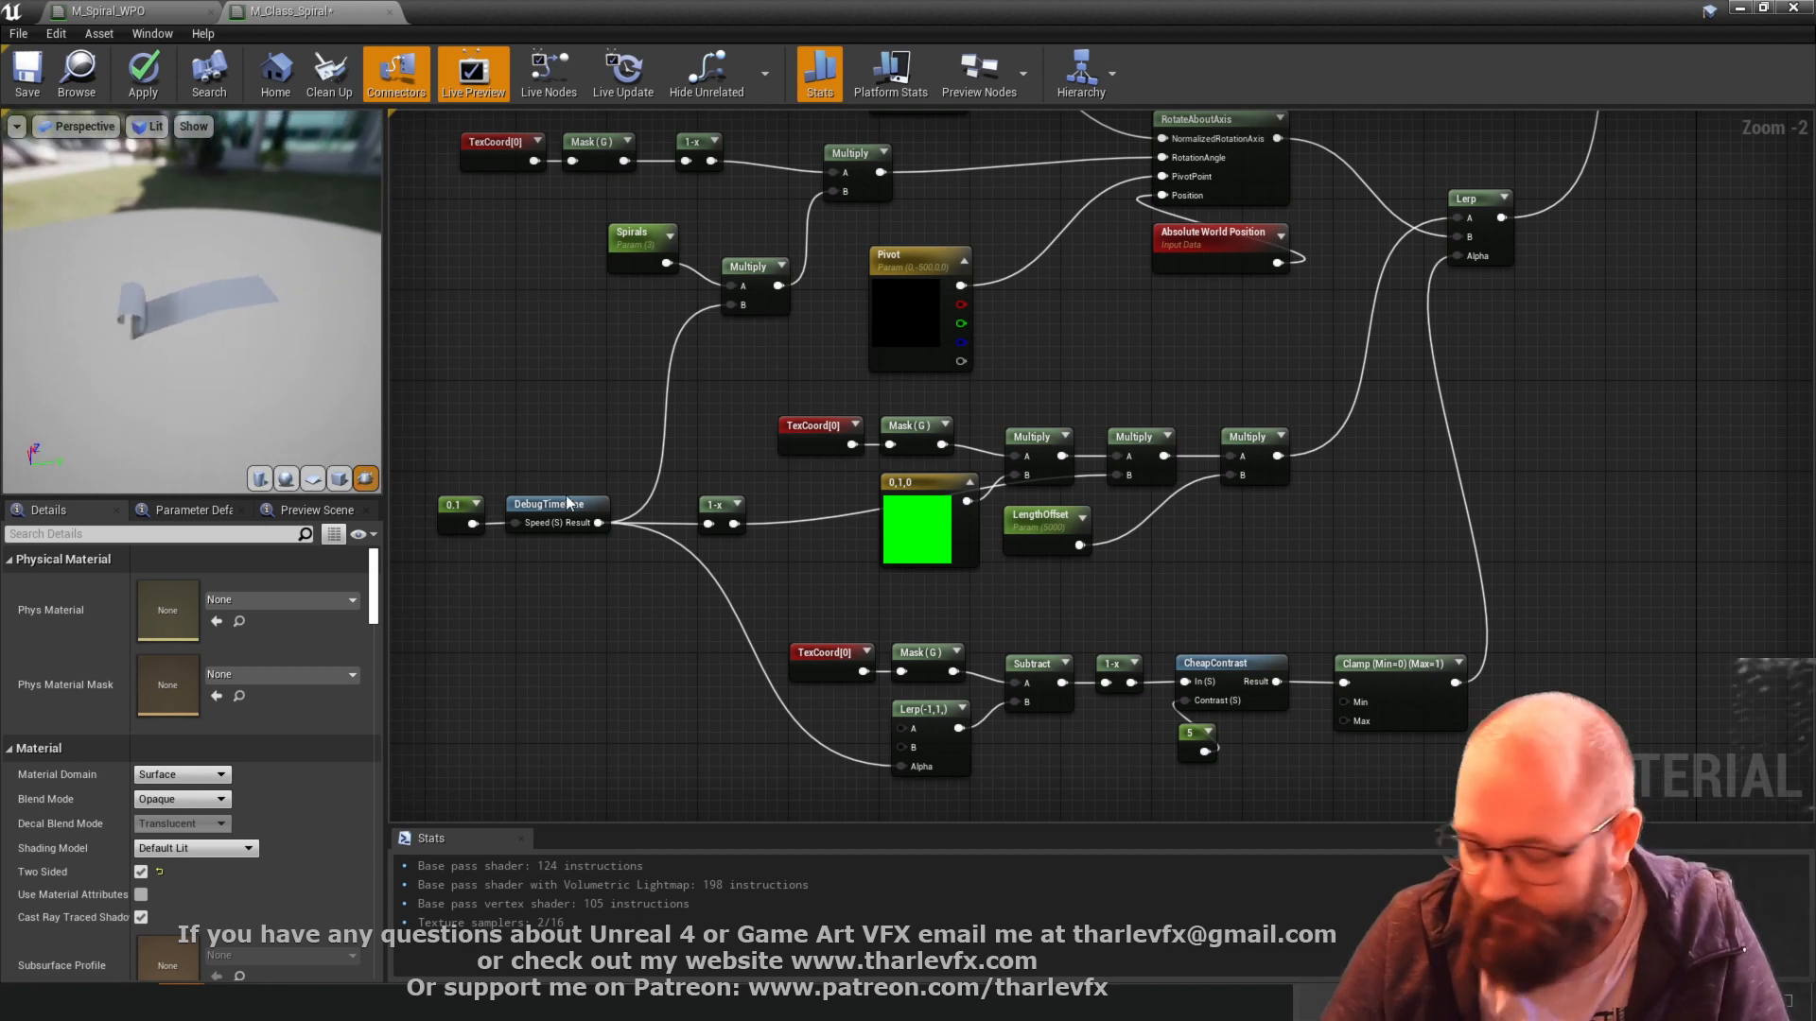
left_click_drag(126, 280, 134, 326)
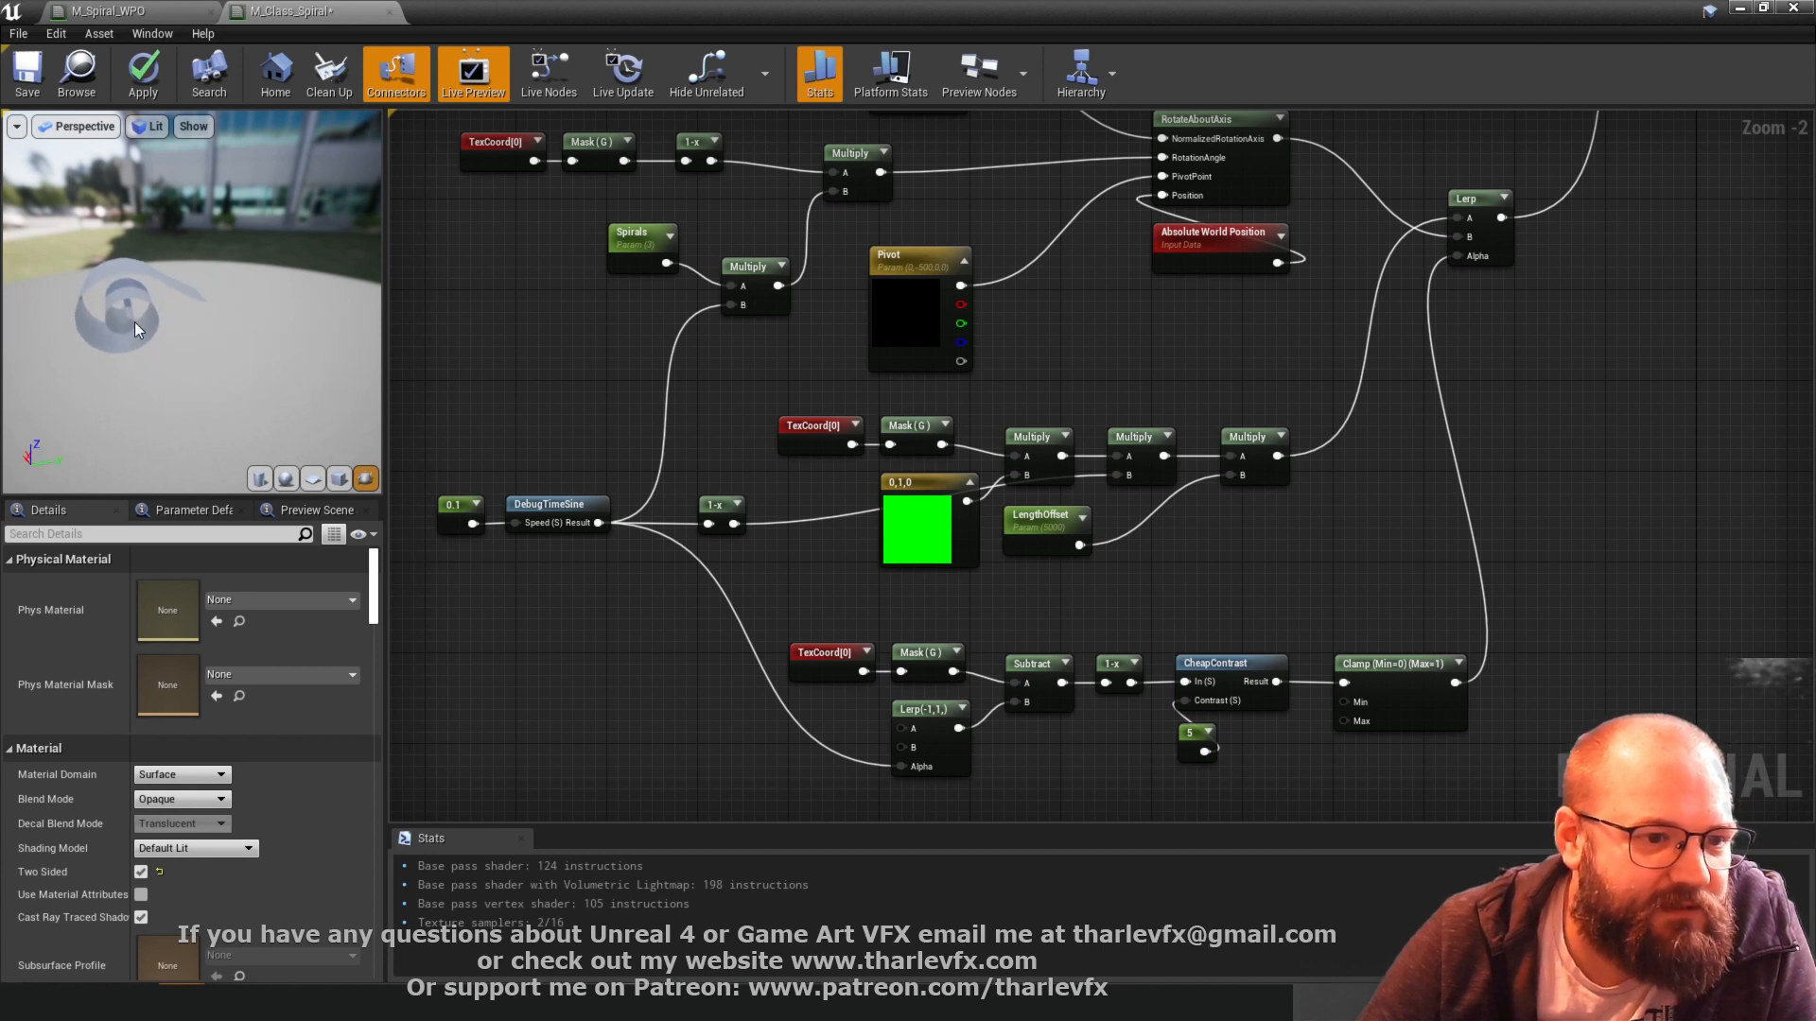
- Shift the upper TexCoord, Mask (G) and 1-x nodes farther away from the Multiply node
right_click_drag(768, 135, 844, 216)
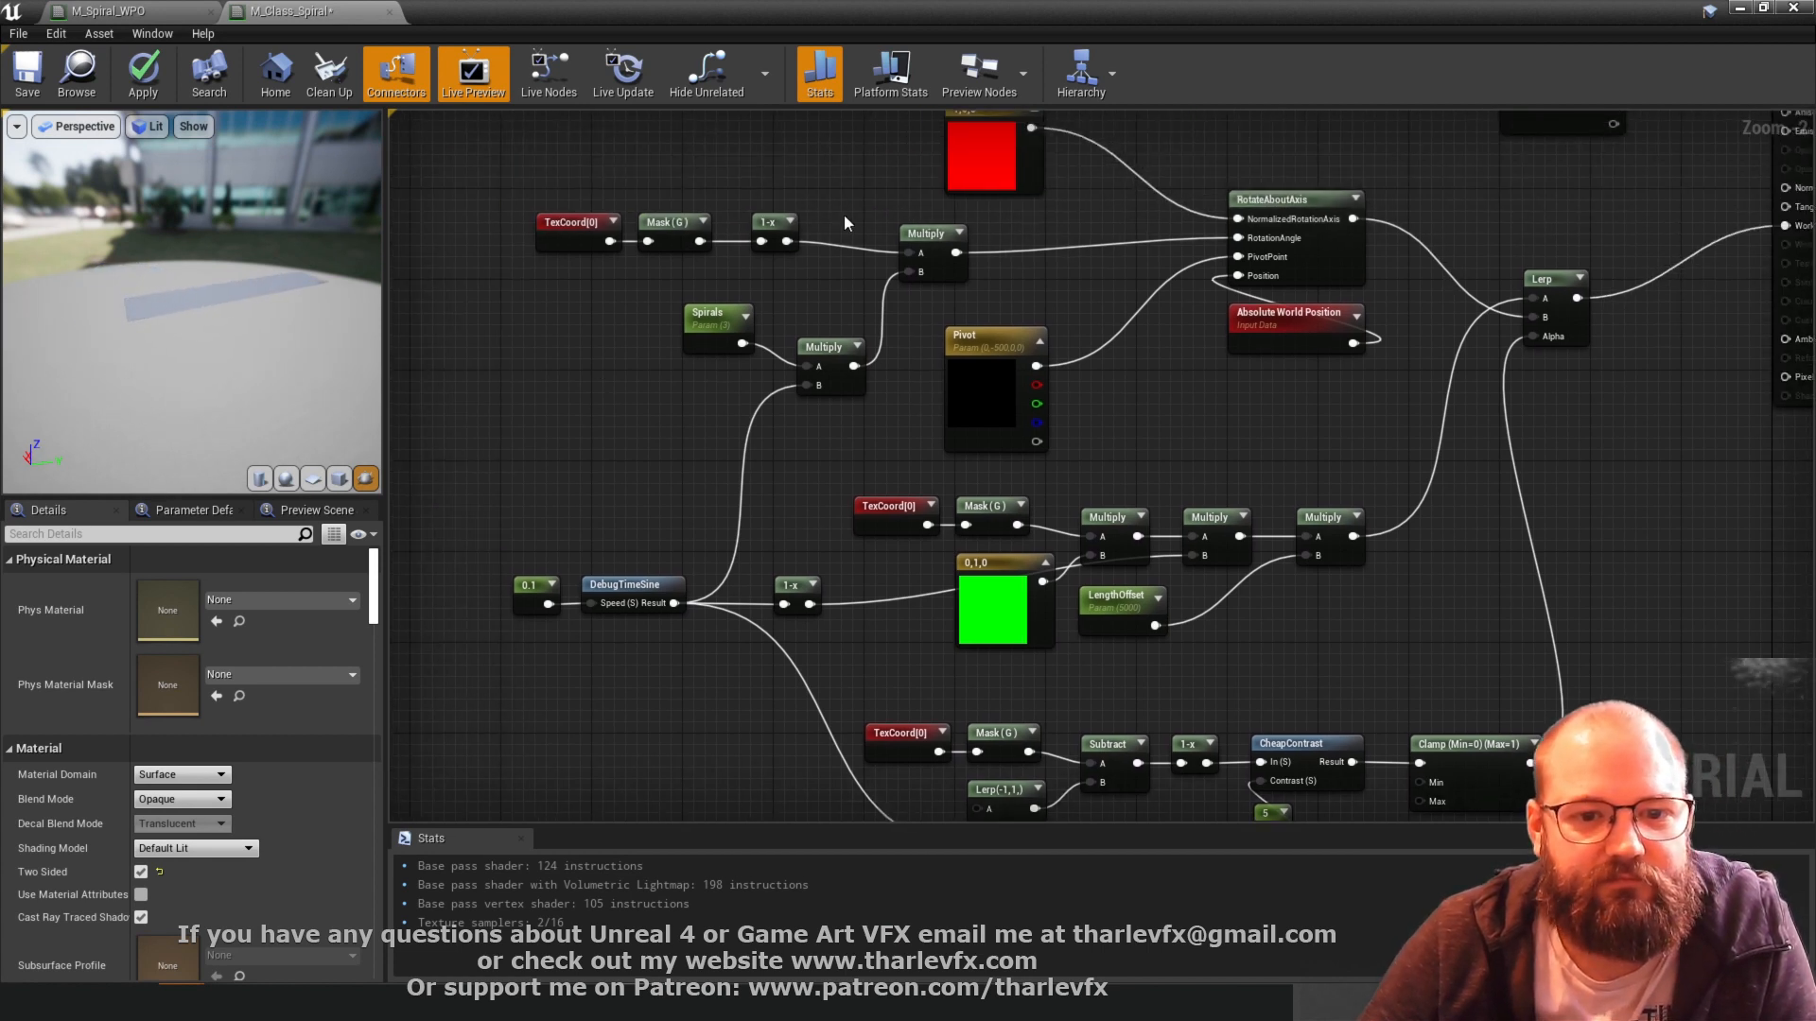
left_click_drag(569, 225, 534, 225)
left_click_drag(799, 171, 470, 225)
left_click(832, 259)
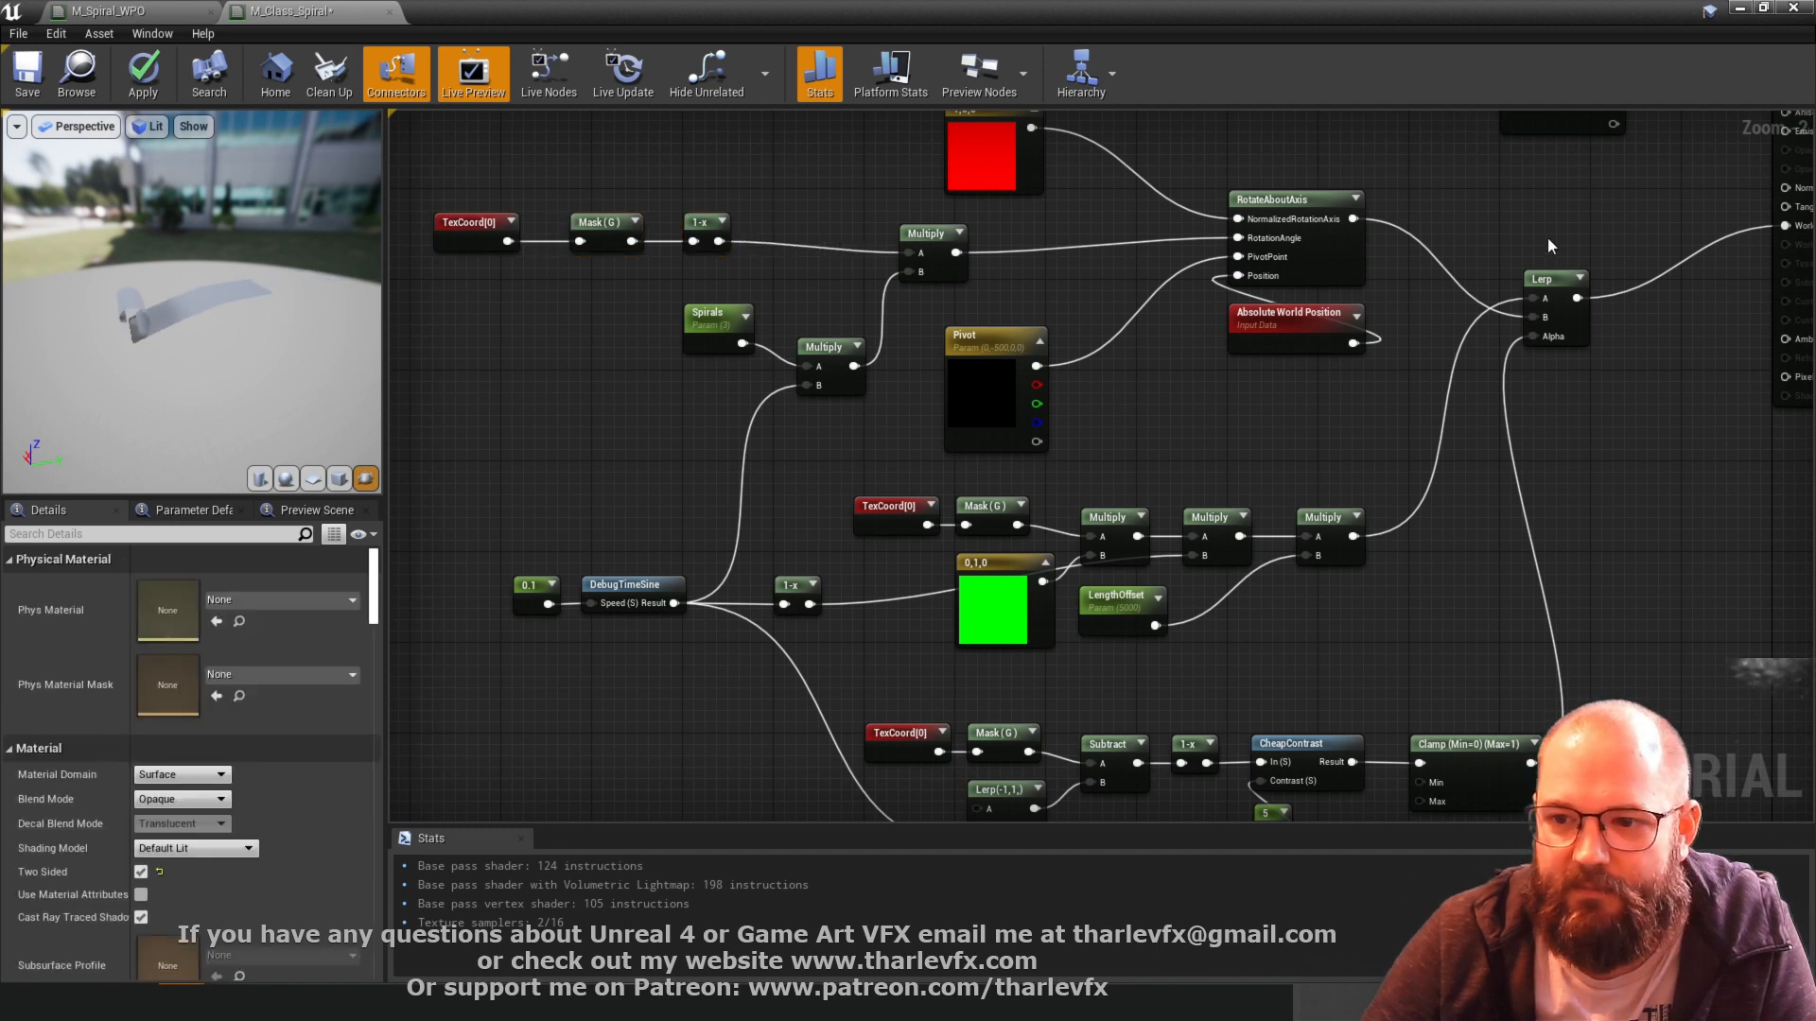
- Connect the RotateAboutAxis output directly to World Position Offset, bypassing the Lerp
right_click_drag(1548, 246, 1502, 294)
mouse_move(1739, 274)
left_mouse_down()
mouse_move(1306, 266)
mouse_move(1738, 273)
left_mouse_up()
key("ctrl+z")
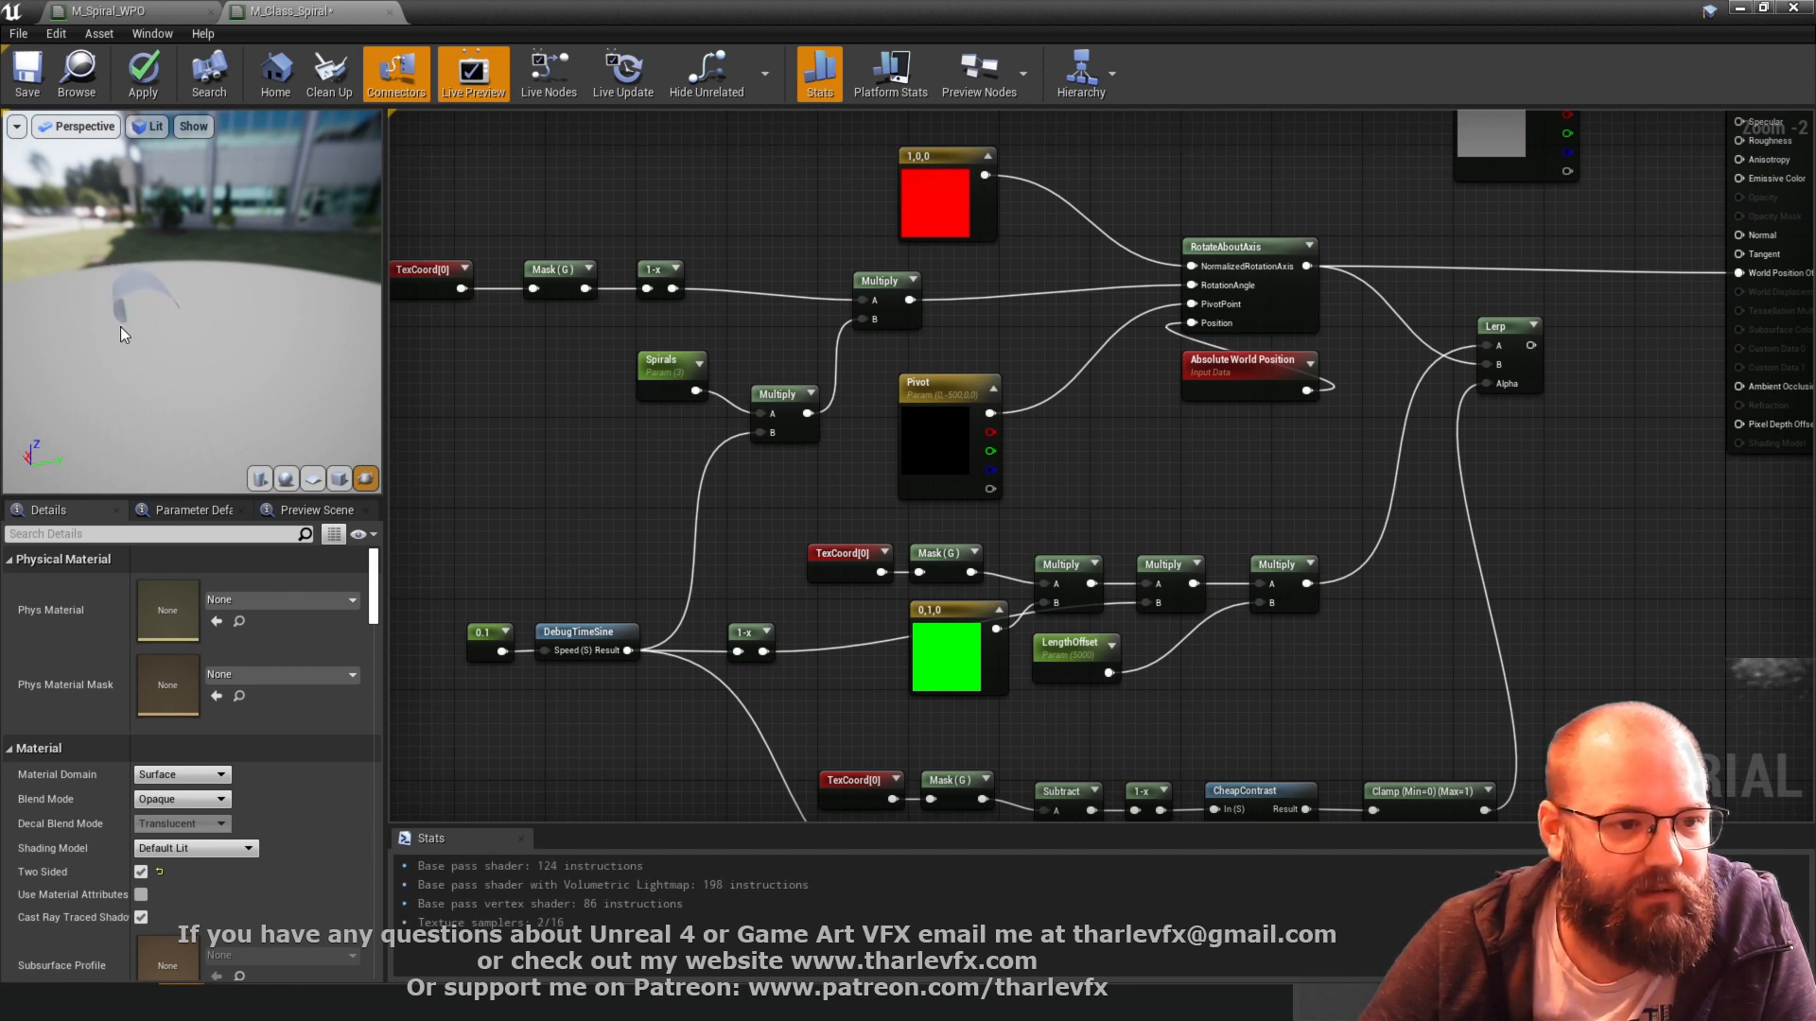
- Lower the Spirals parameter slightly, disconnect DebugTimeSine from its Multiply's B input, and inspect the spiral in the preview
left_click_drag(662, 360, 662, 383)
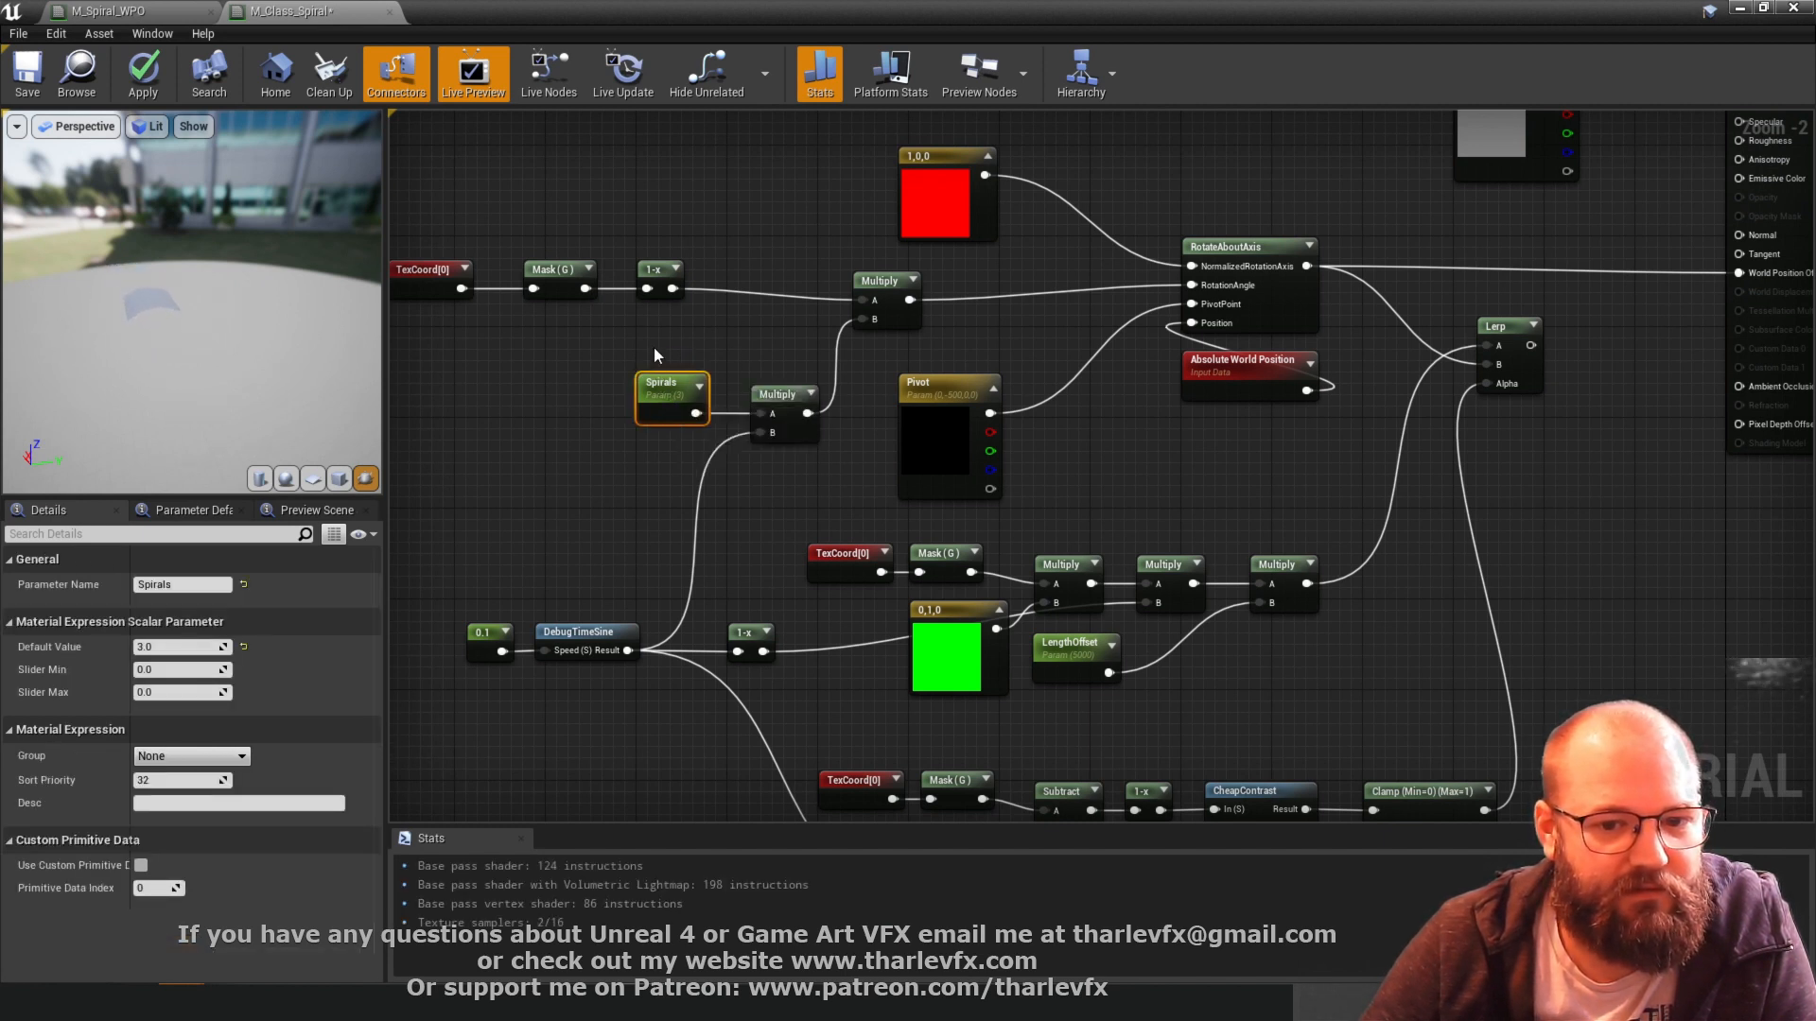
left_click(658, 355)
left_click(757, 433, "alt")
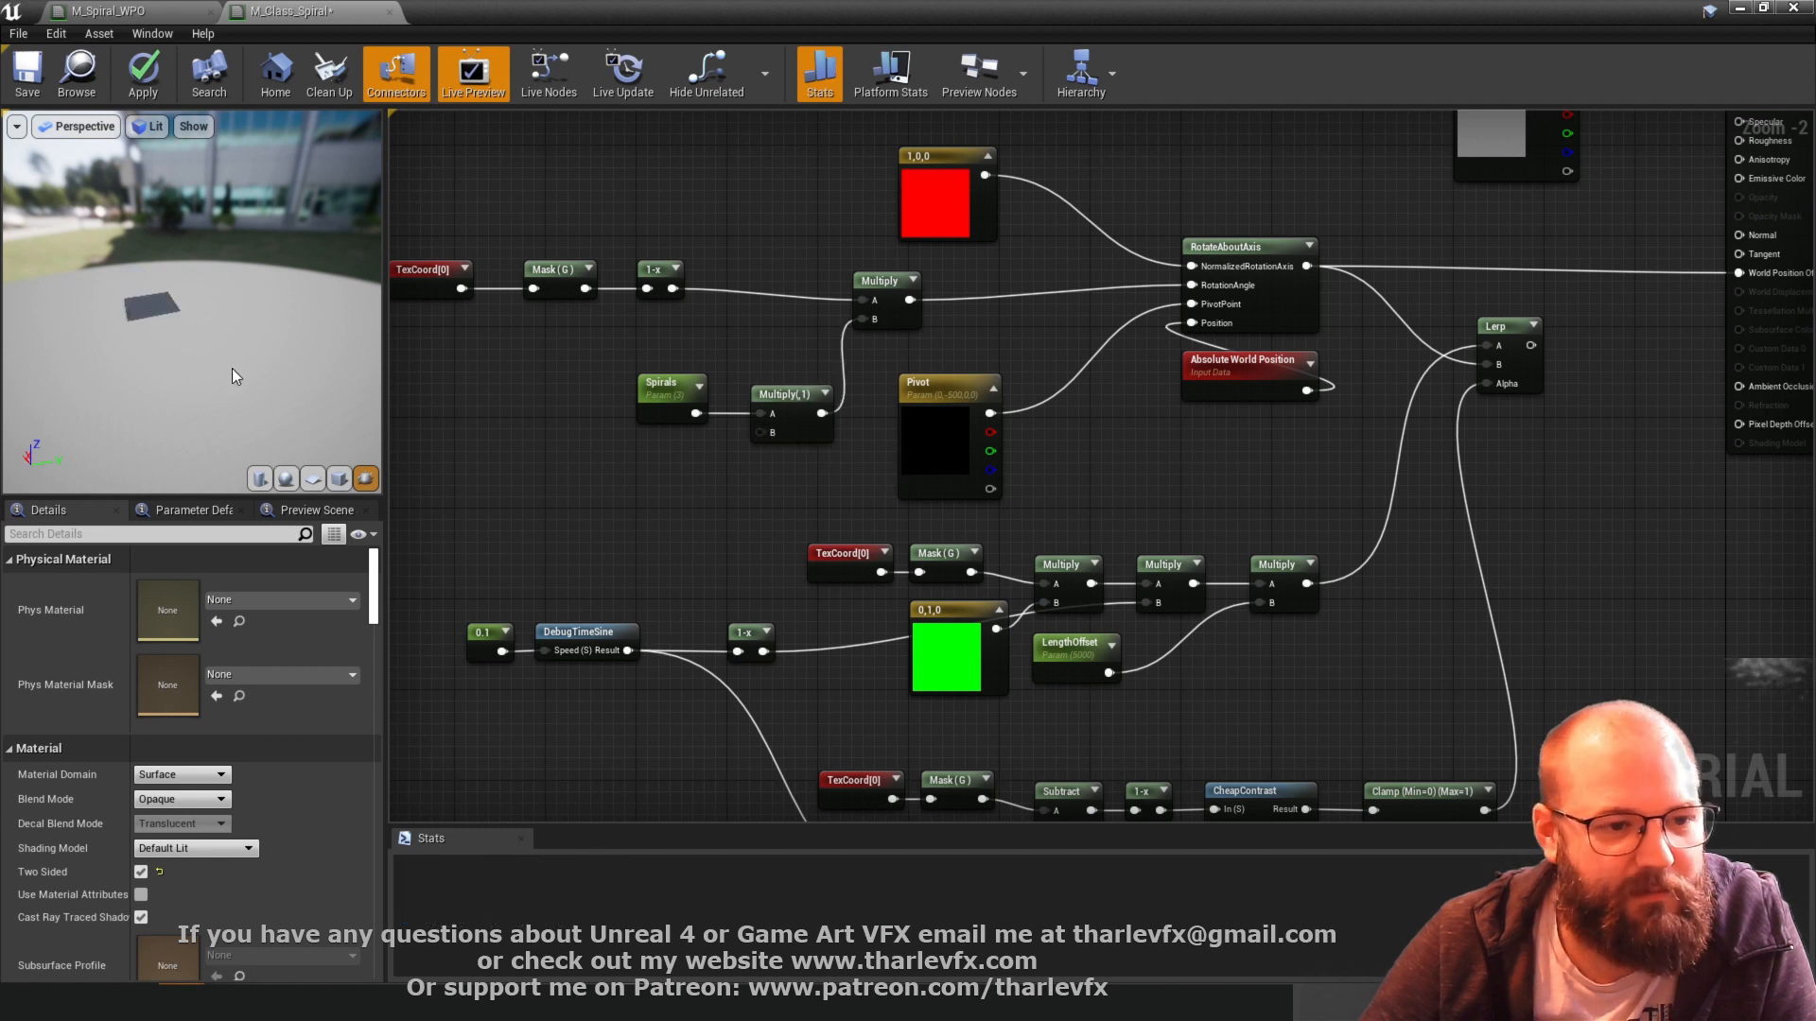
left_click_drag(155, 329, 149, 282)
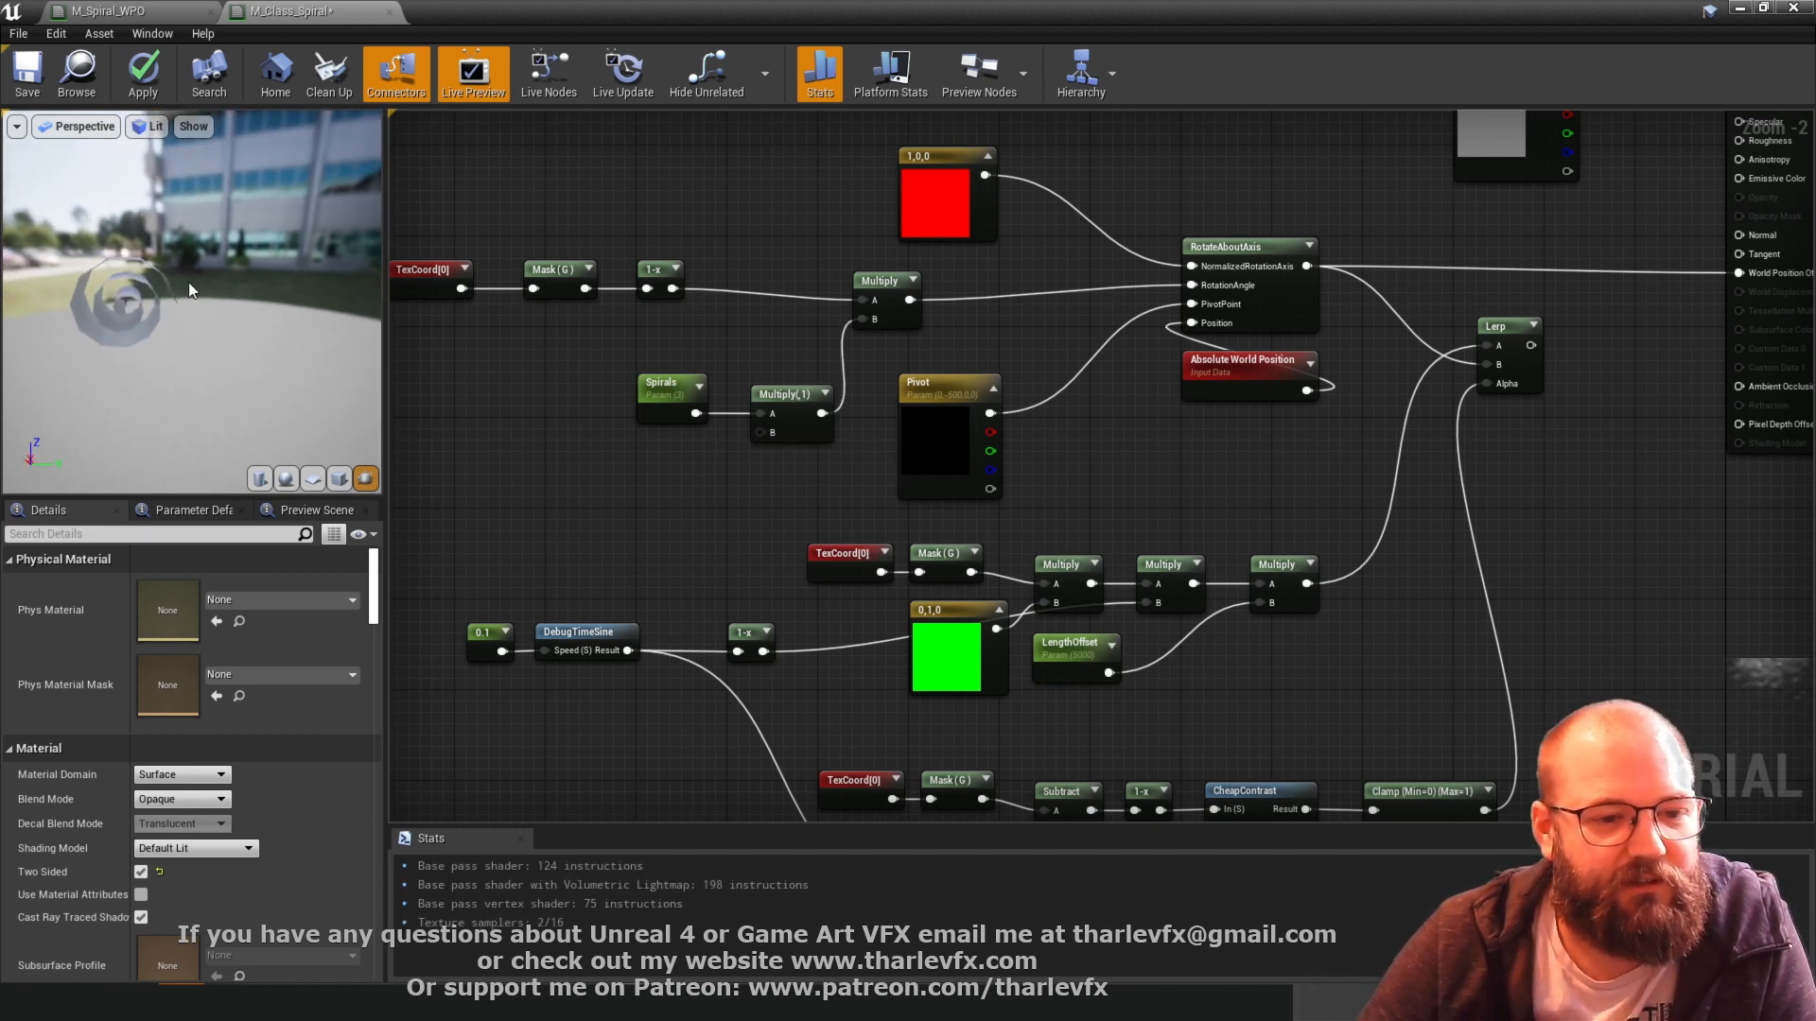
- Insert an Add node between the upper Multiply and RotateAboutAxis's RotationAngle, shifting the Multiply and Spirals nodes to make room
left_click(730, 274)
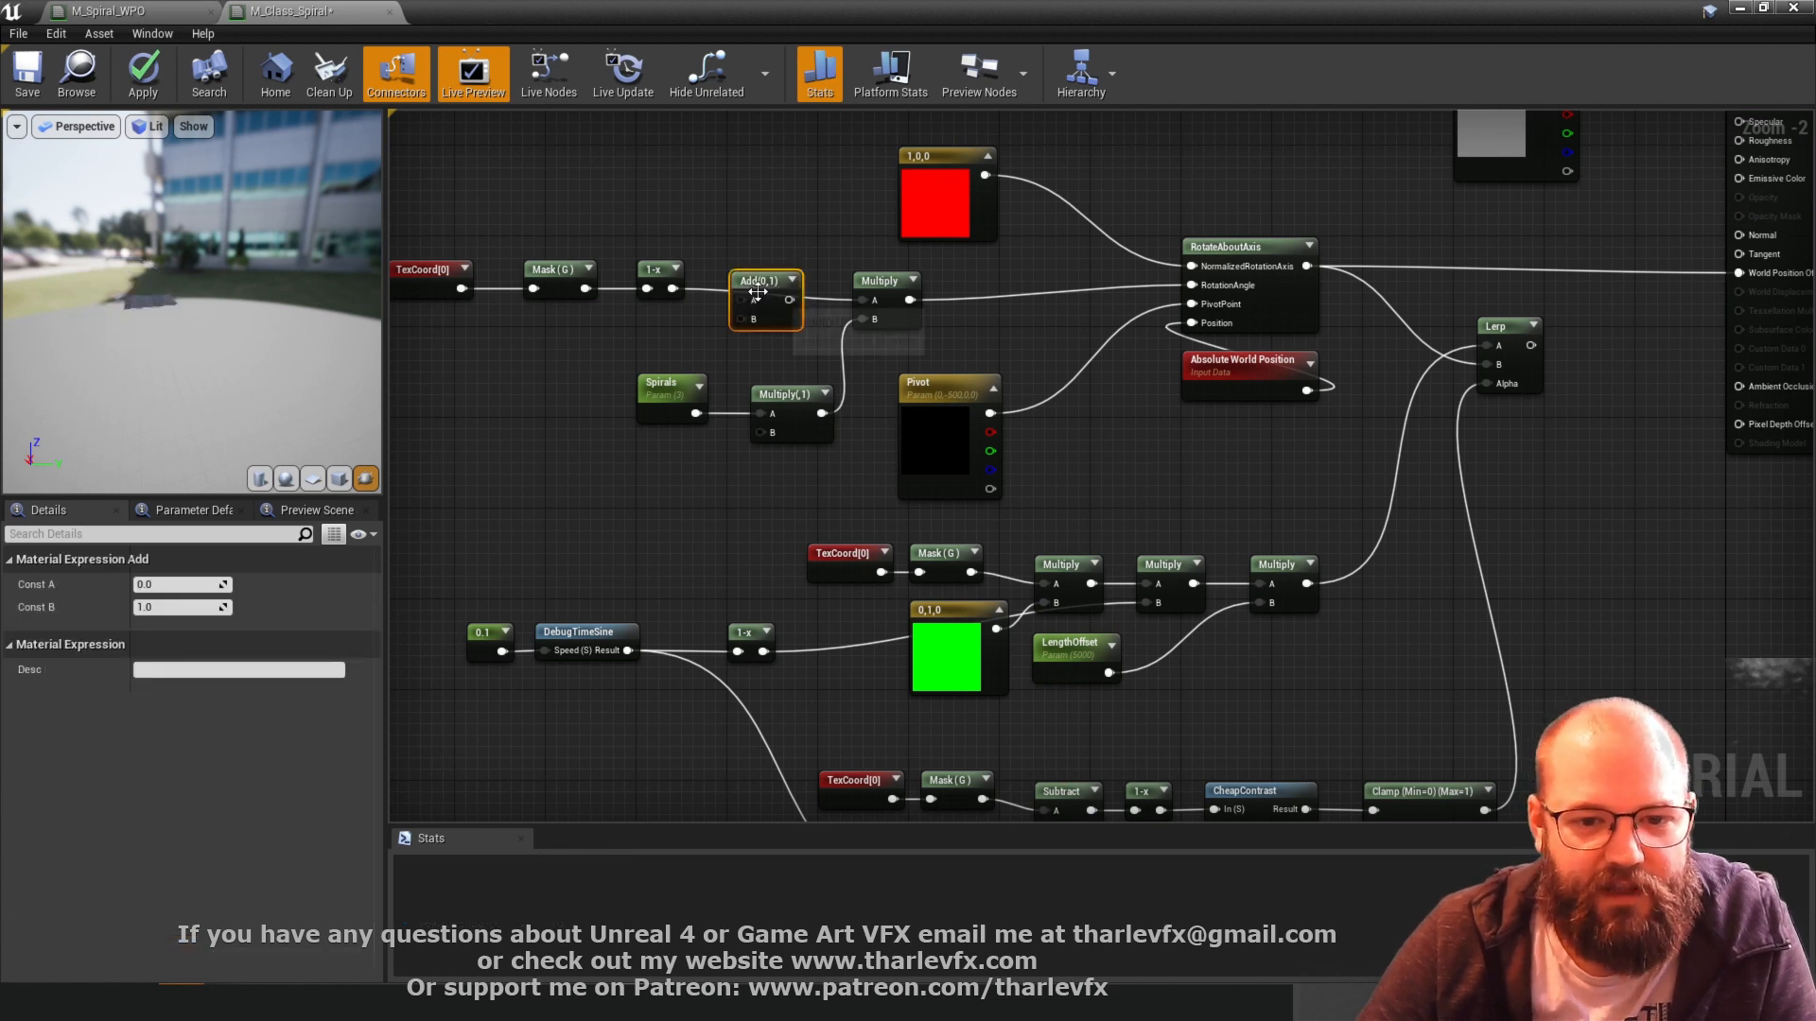
left_click_drag(757, 270, 1052, 303)
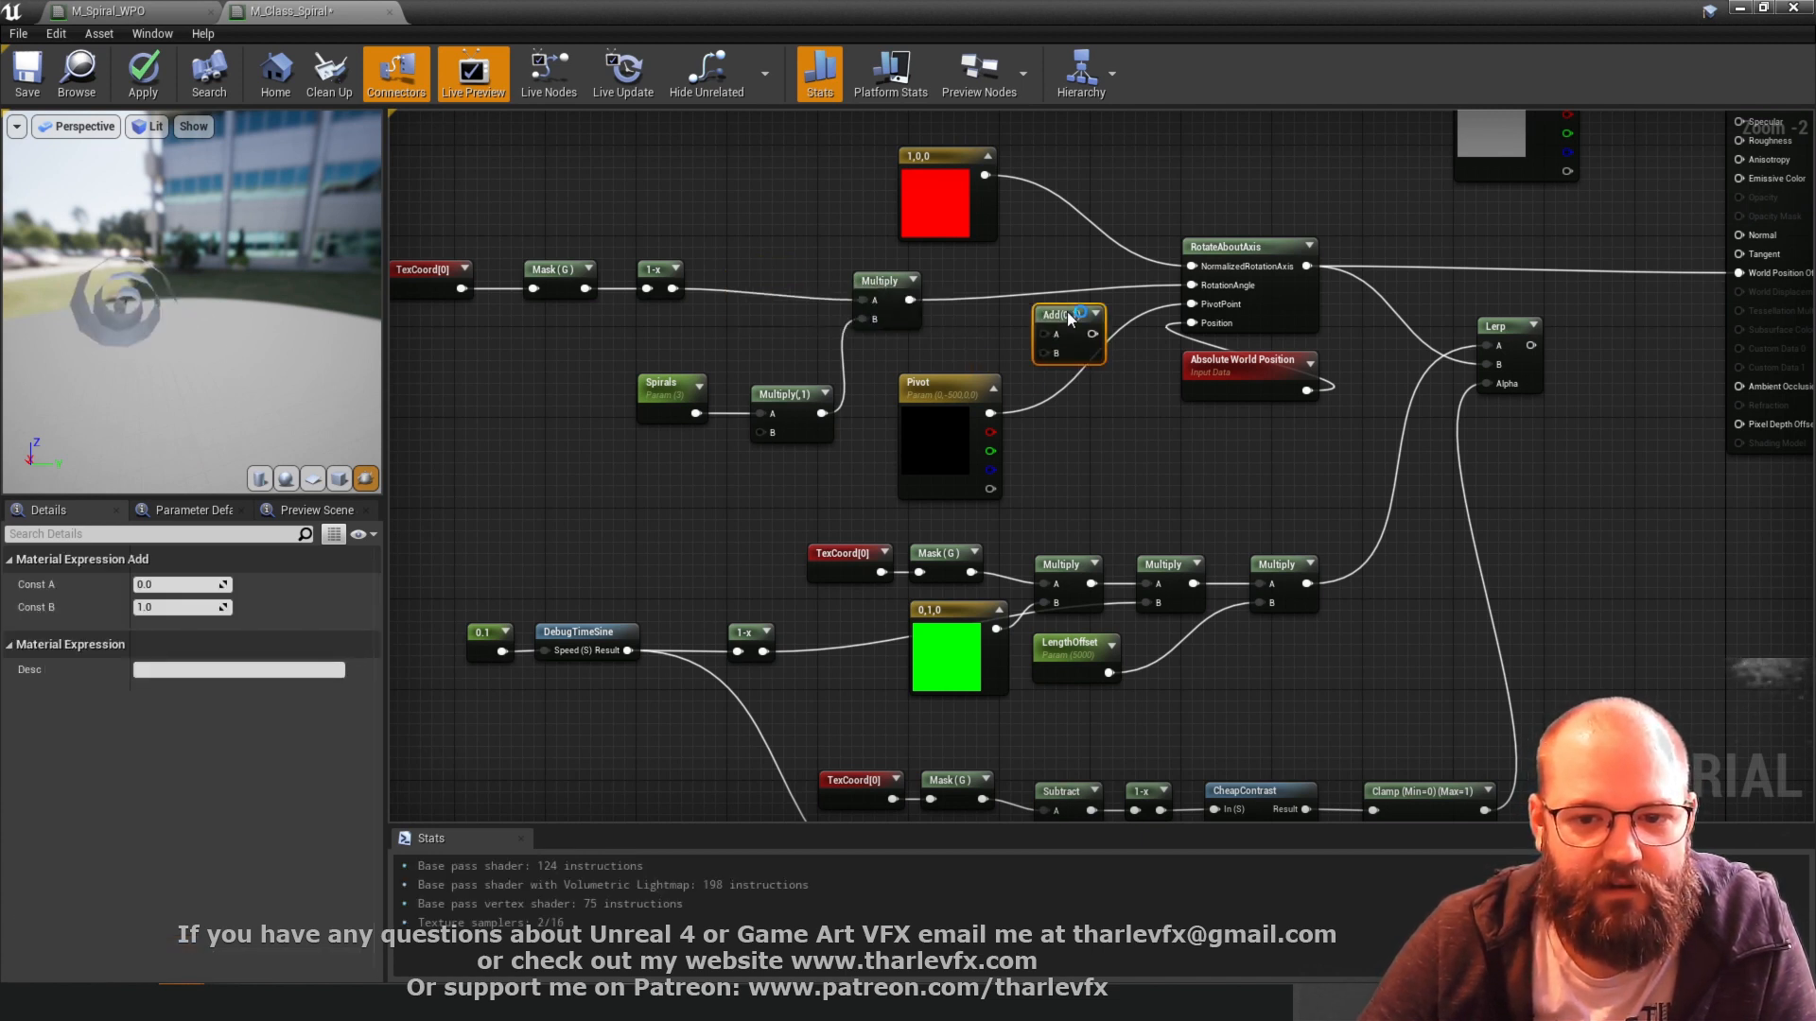
left_click_drag(891, 293, 755, 281)
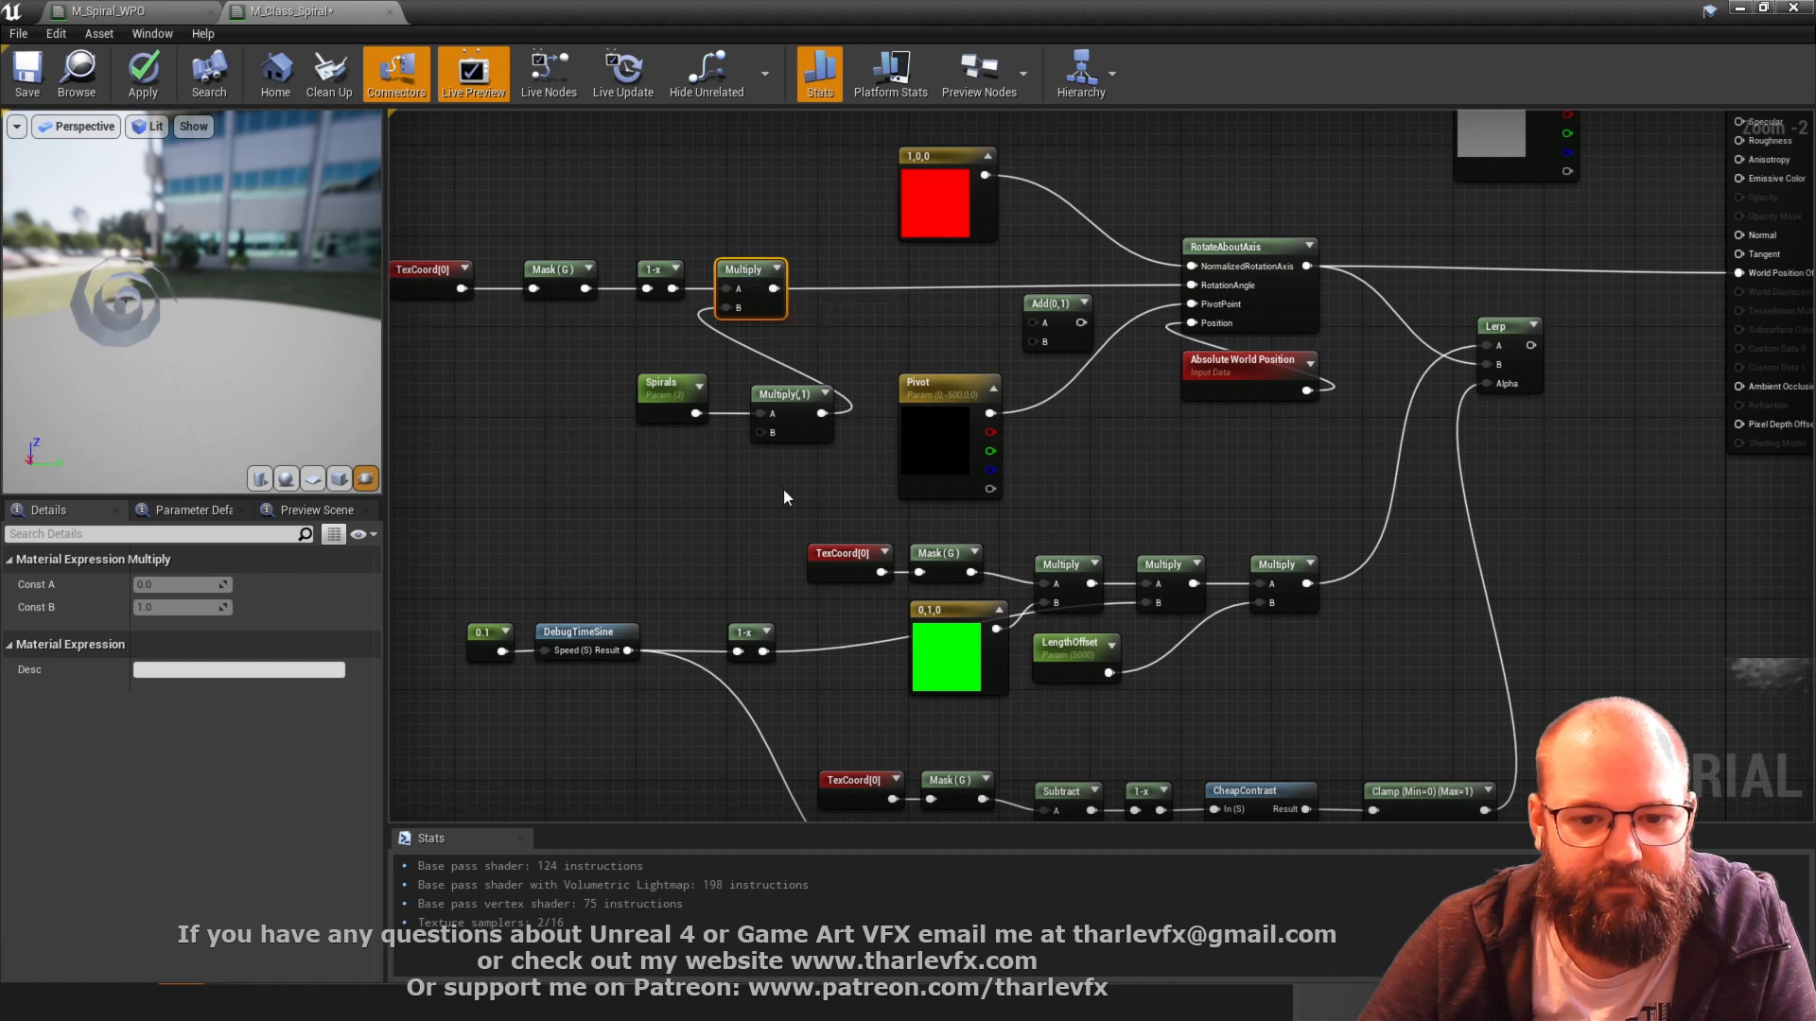
left_click_drag(787, 494, 559, 352)
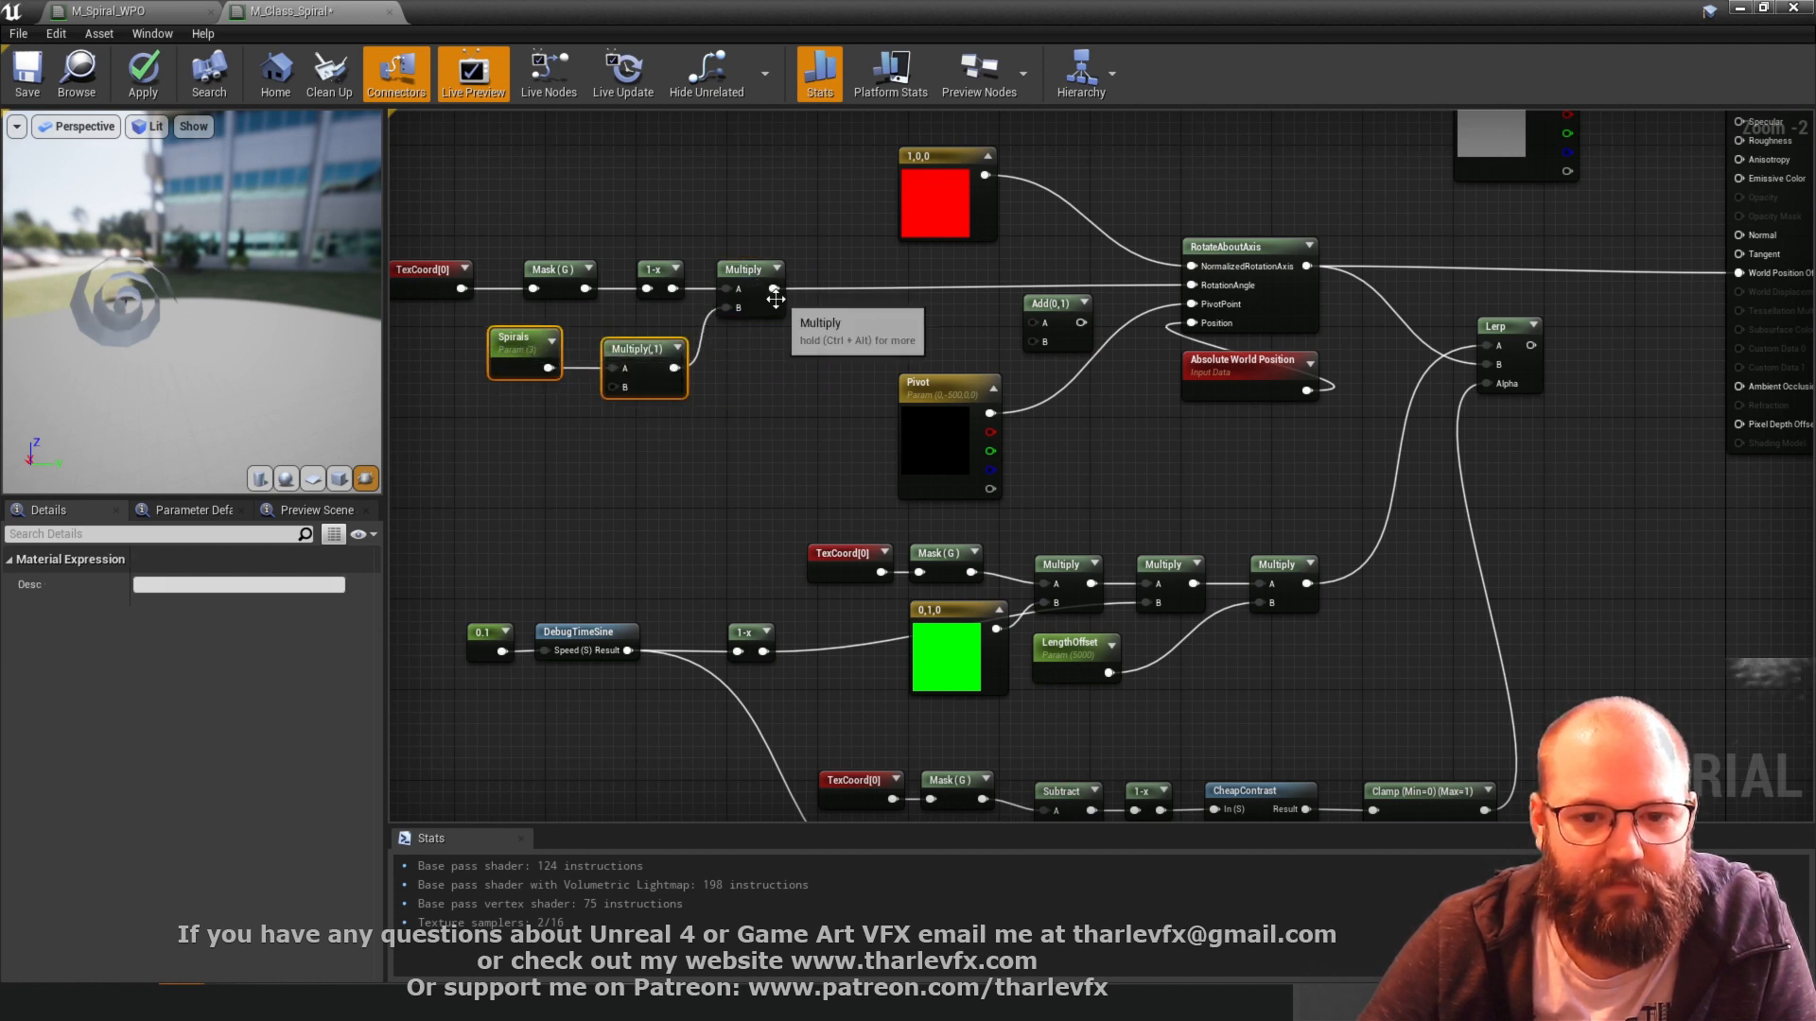
left_click_drag(774, 288, 1208, 289)
- Feed the Add's B input from a new scalar parameter, trying a default value of 0.5 and settling on 0.25
left_click_drag(898, 285, 799, 378)
key("s")
left_click(738, 339)
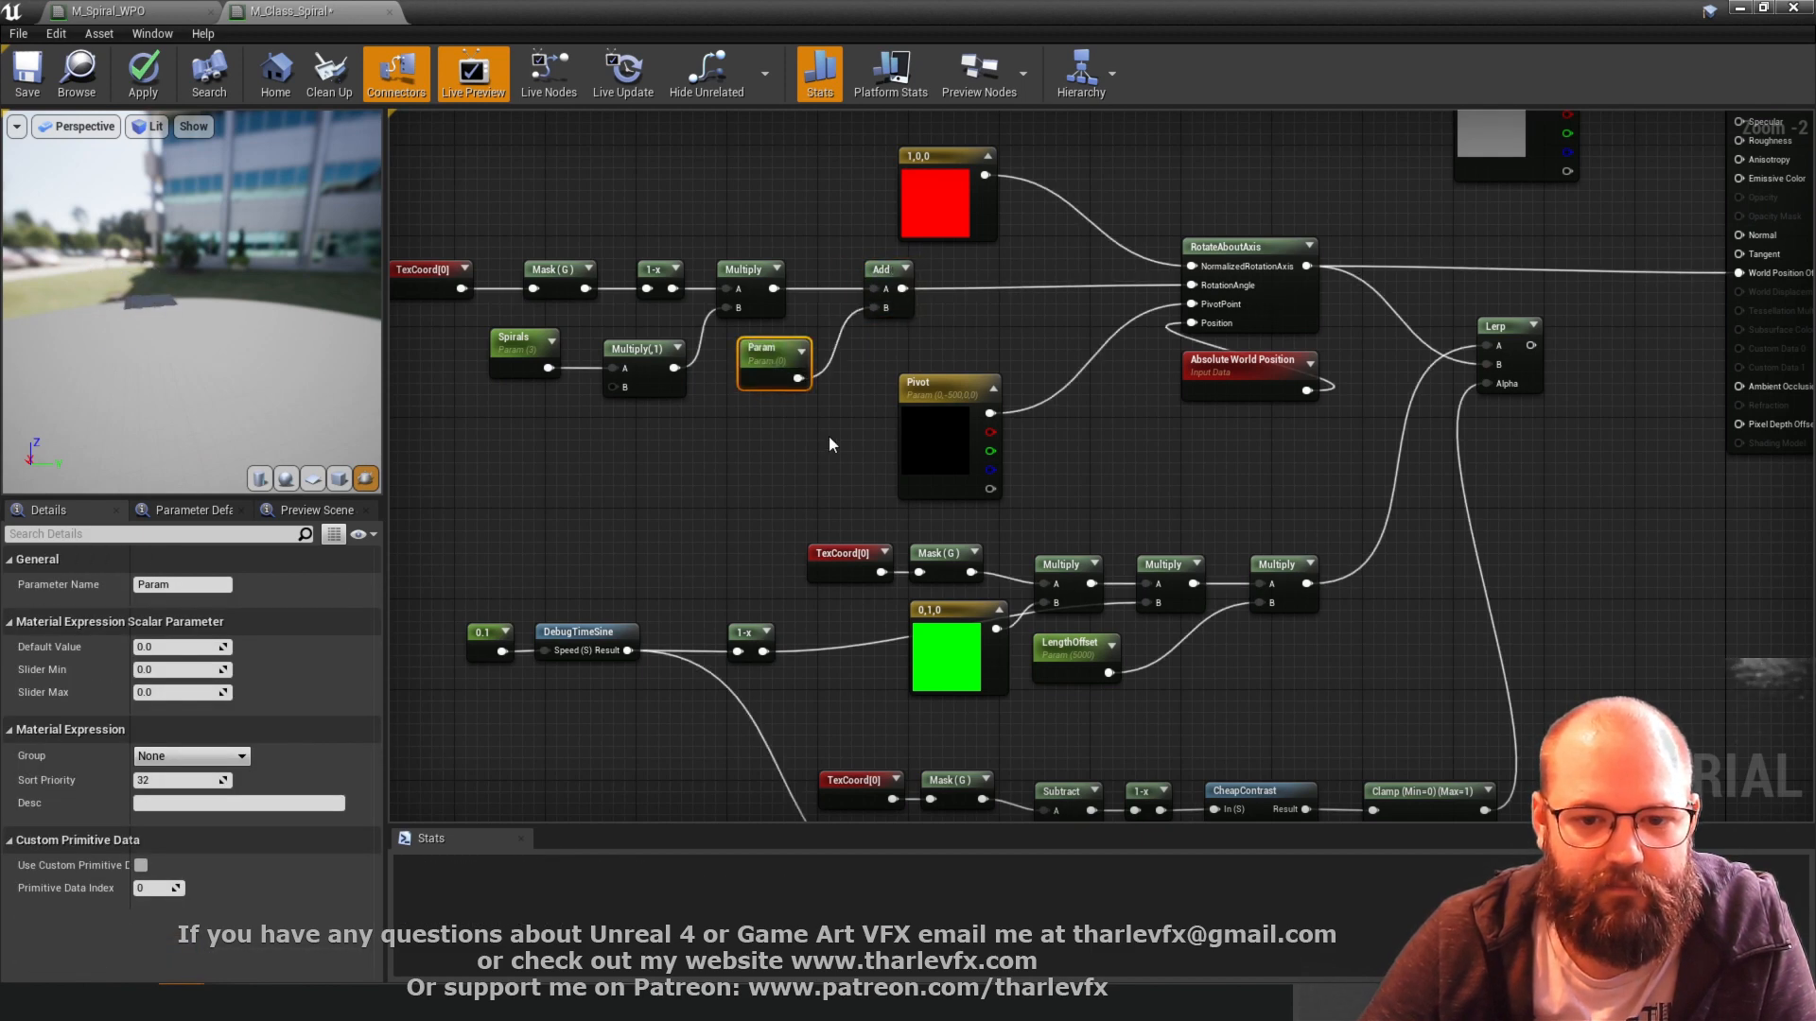
left_click(188, 648)
type("0.5")
key("Return")
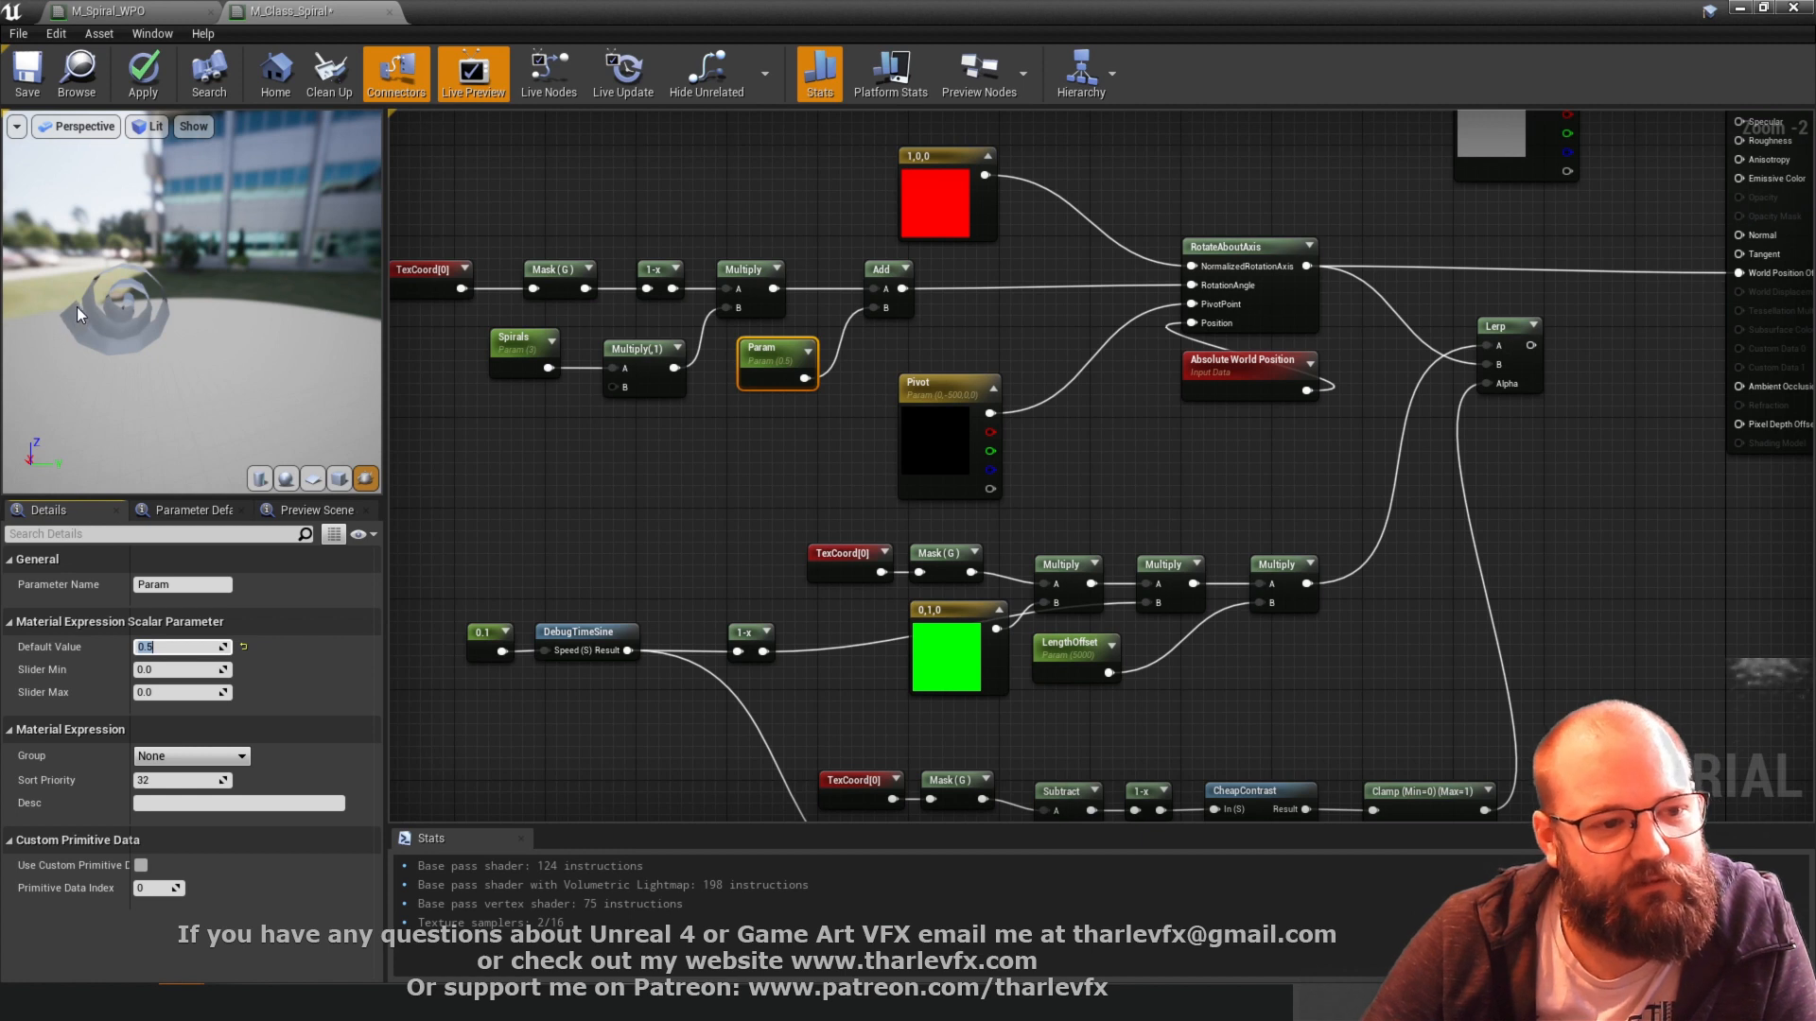
type("0.25")
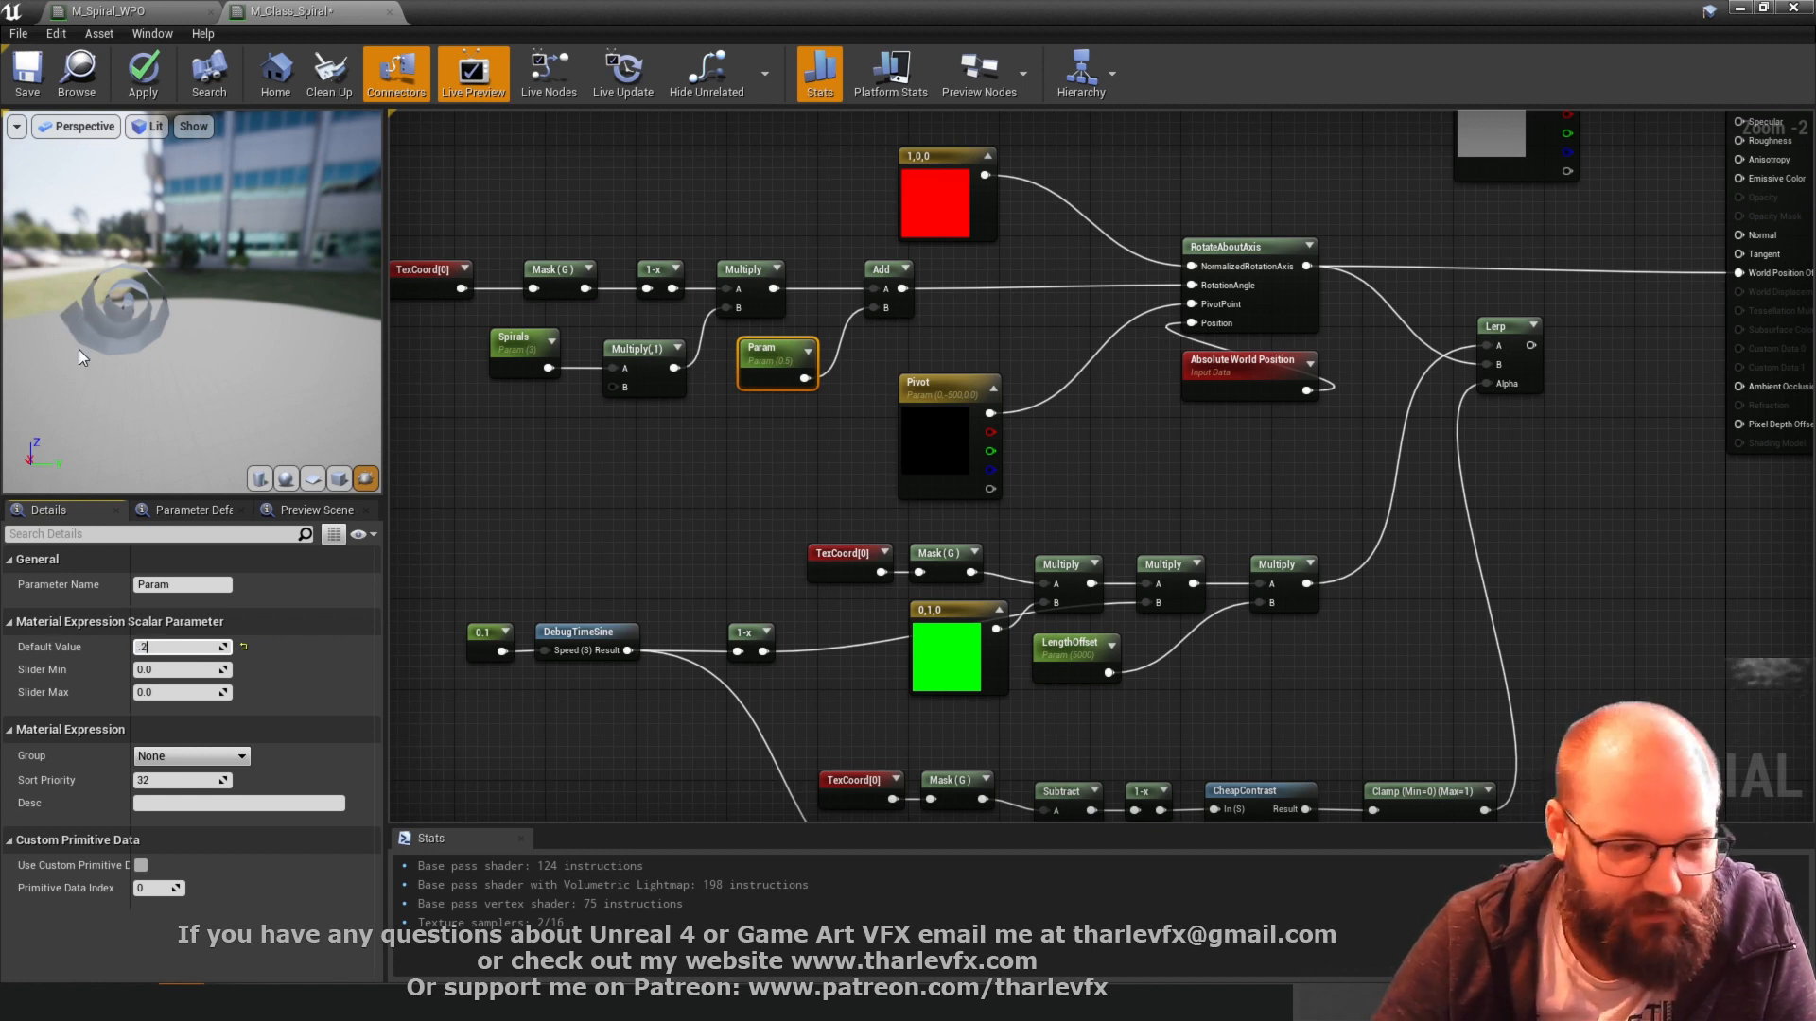
key("Return")
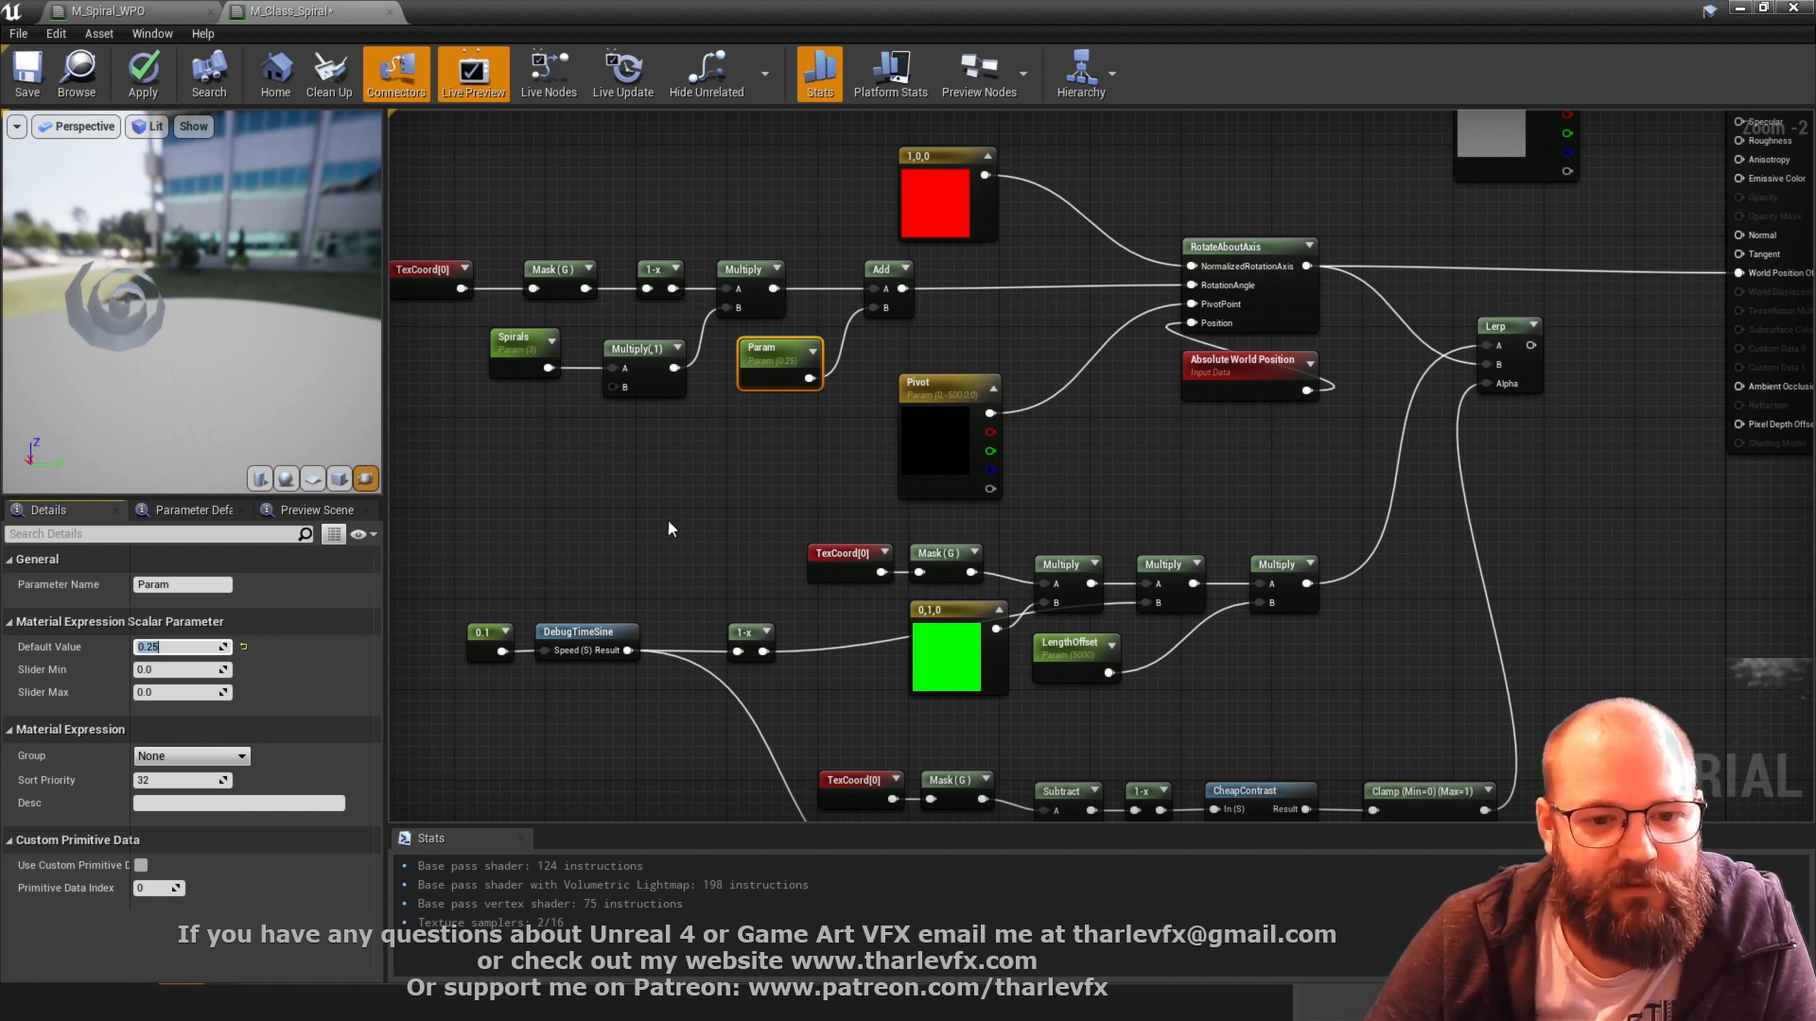
- Reconnect DebugTimeSine to B of the Multiply beside Spirals, and connect the Lerp output to World Position Offset
left_click_drag(629, 650, 624, 387)
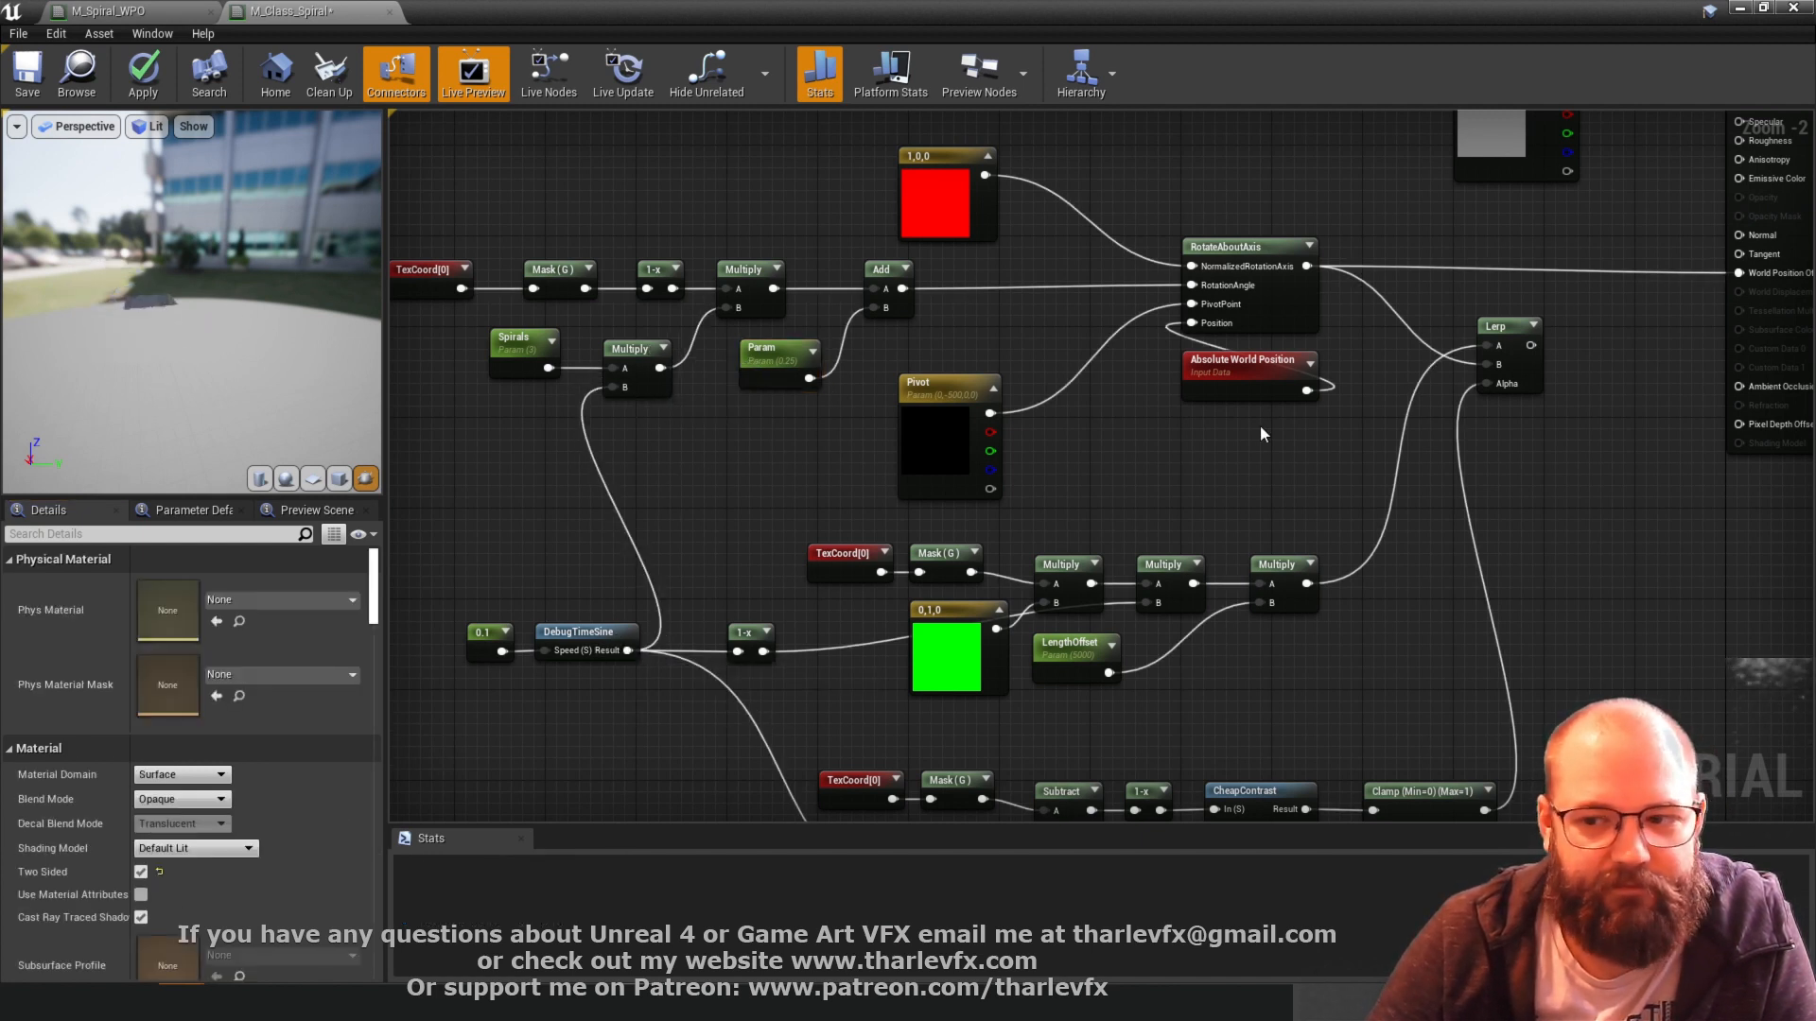
left_click_drag(1518, 346, 1741, 273)
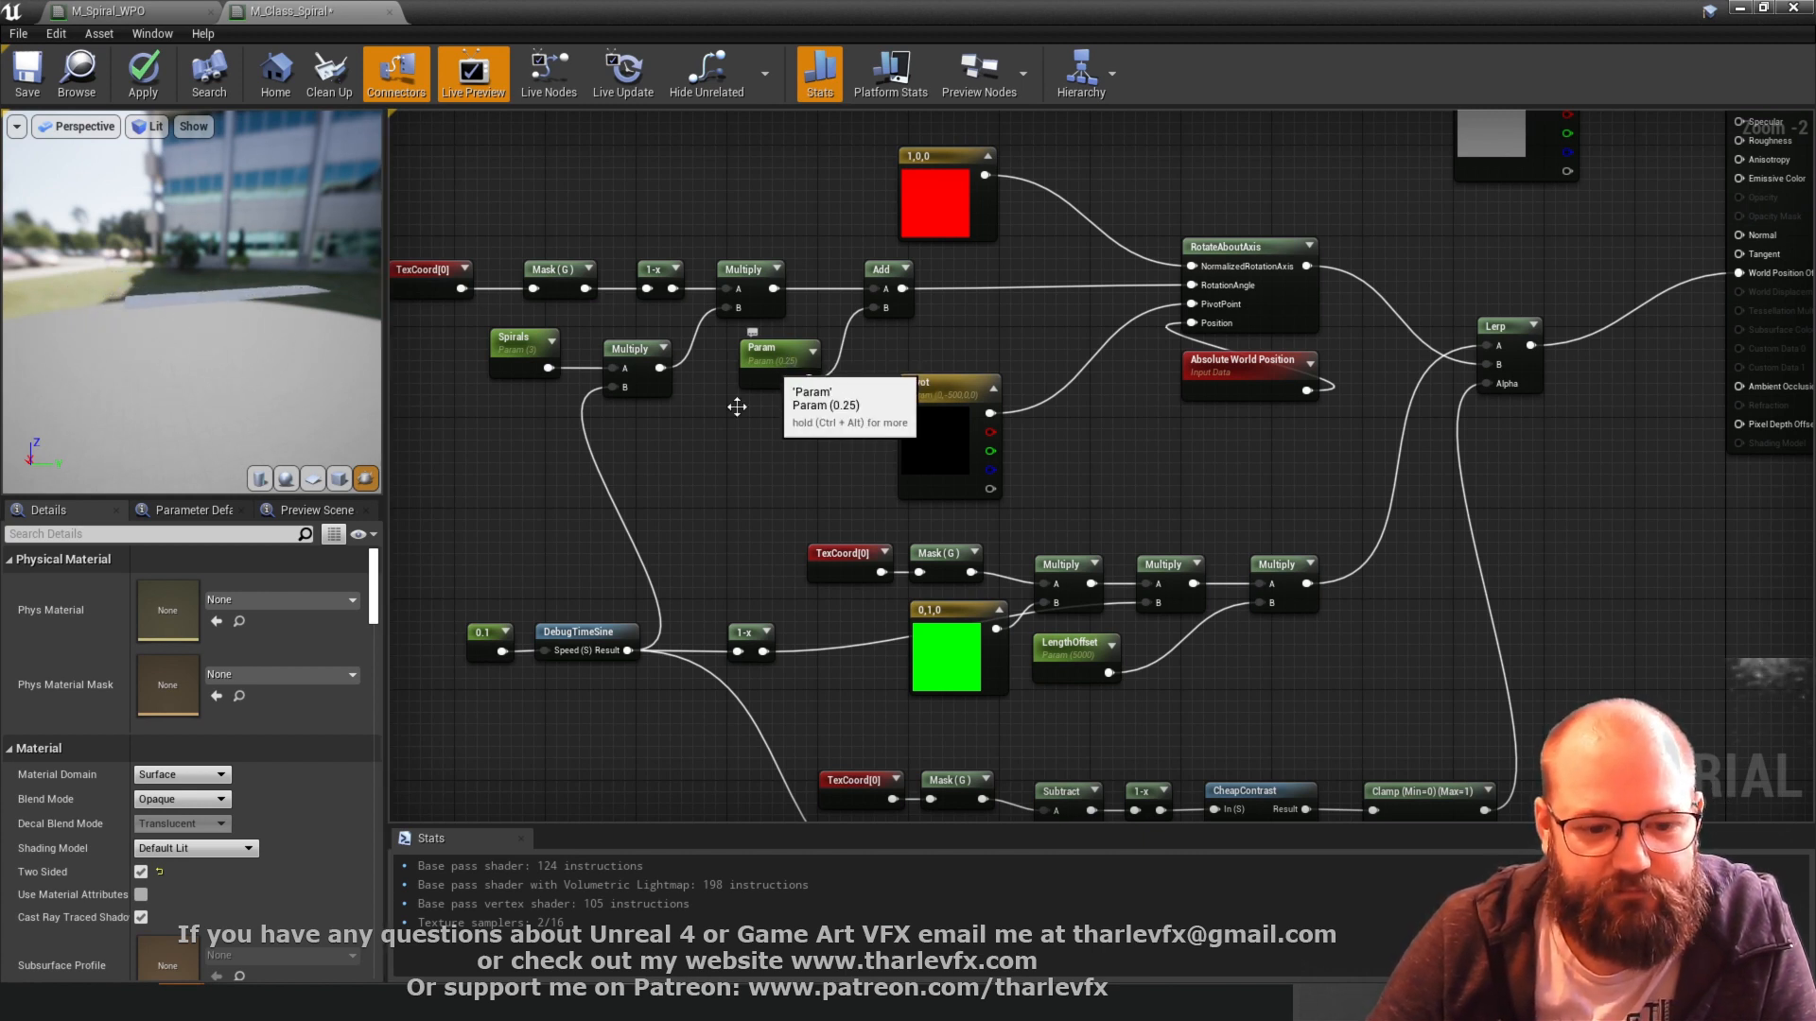
- Replace the Param node with a new Lerp that feeds the Add's B input and takes DebugTimeSine as its Alpha
right_click_drag(591, 540, 692, 514)
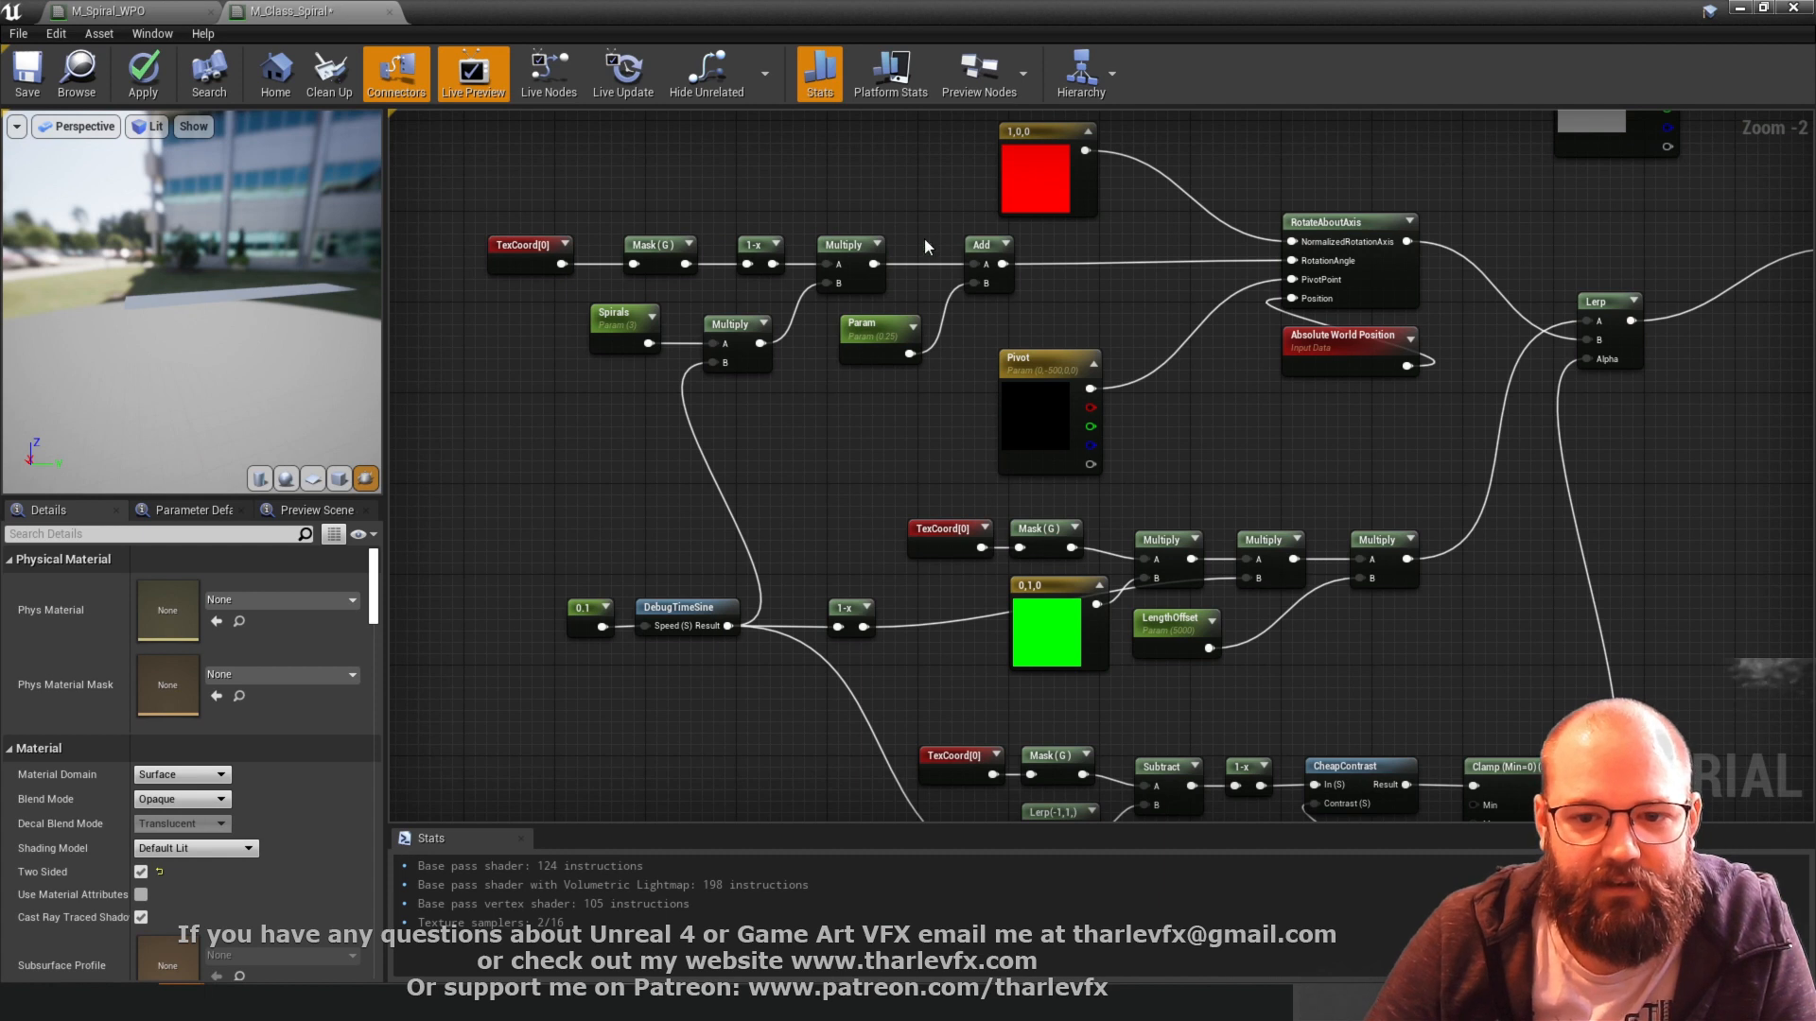
left_click_drag(622, 615, 575, 625)
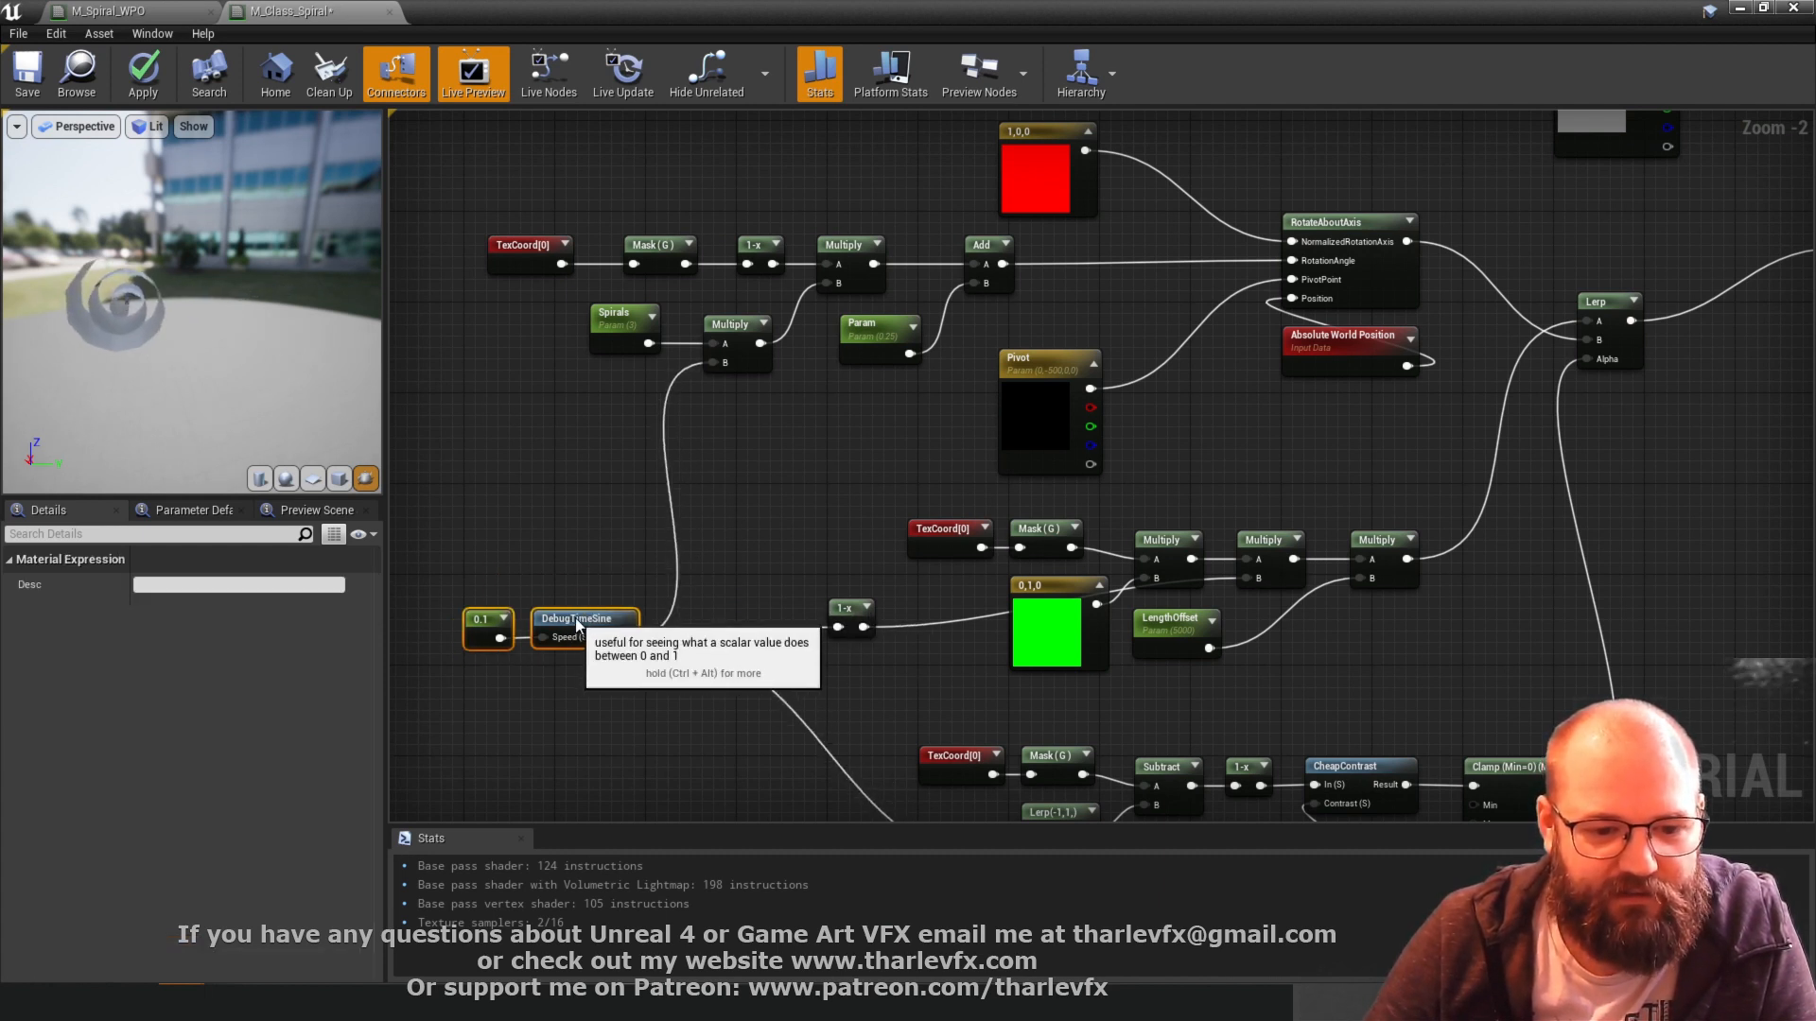
left_click(887, 343)
key("Delete")
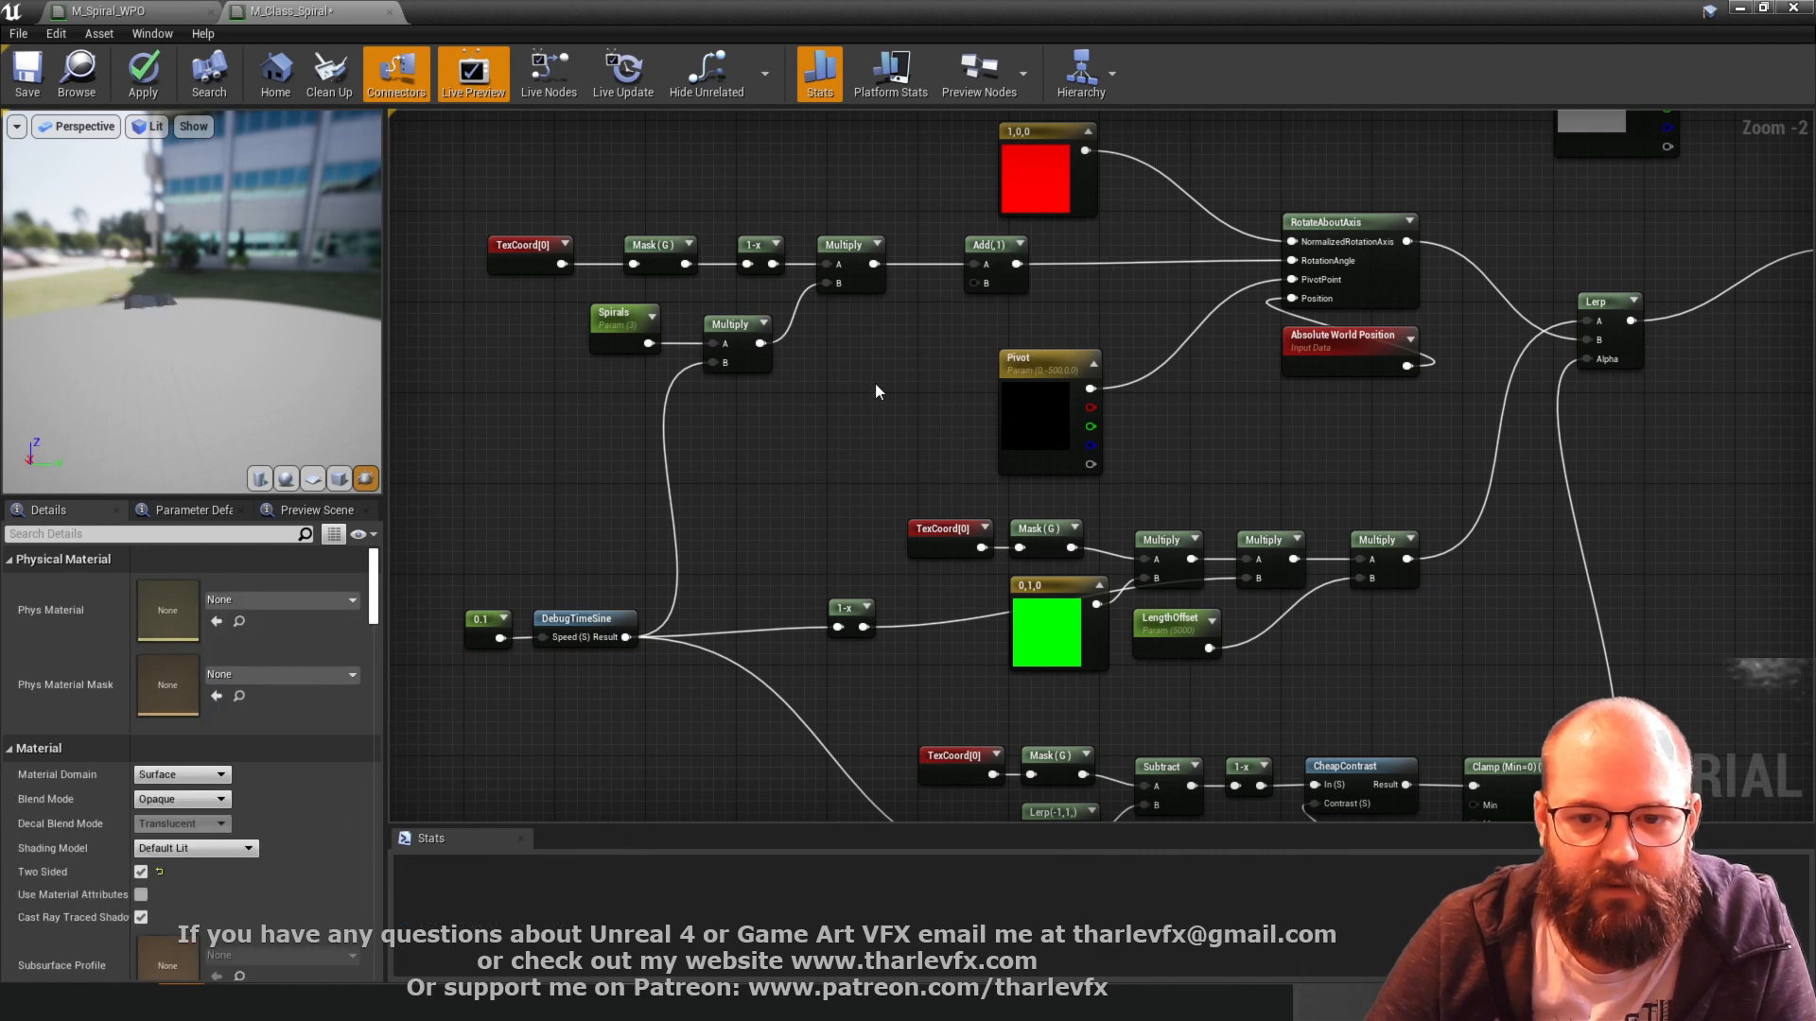
key("l")
left_click(851, 341)
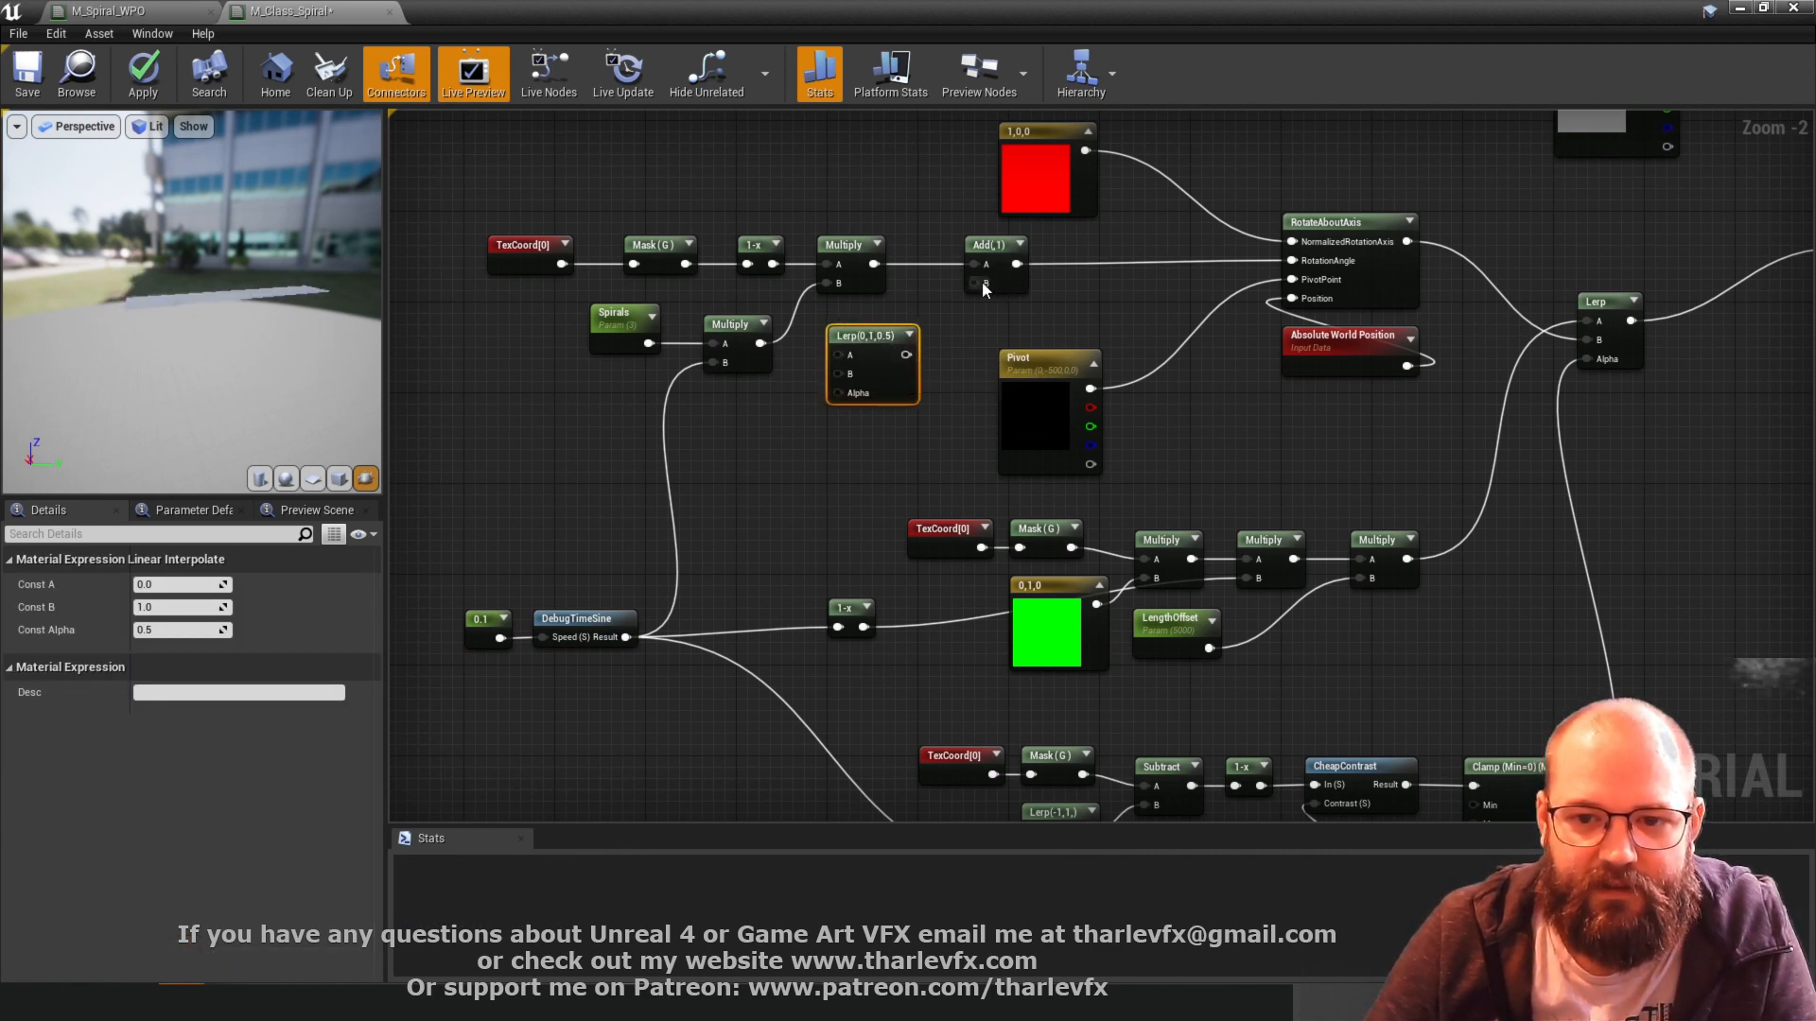
left_click_drag(984, 288, 615, 636)
left_click(523, 631)
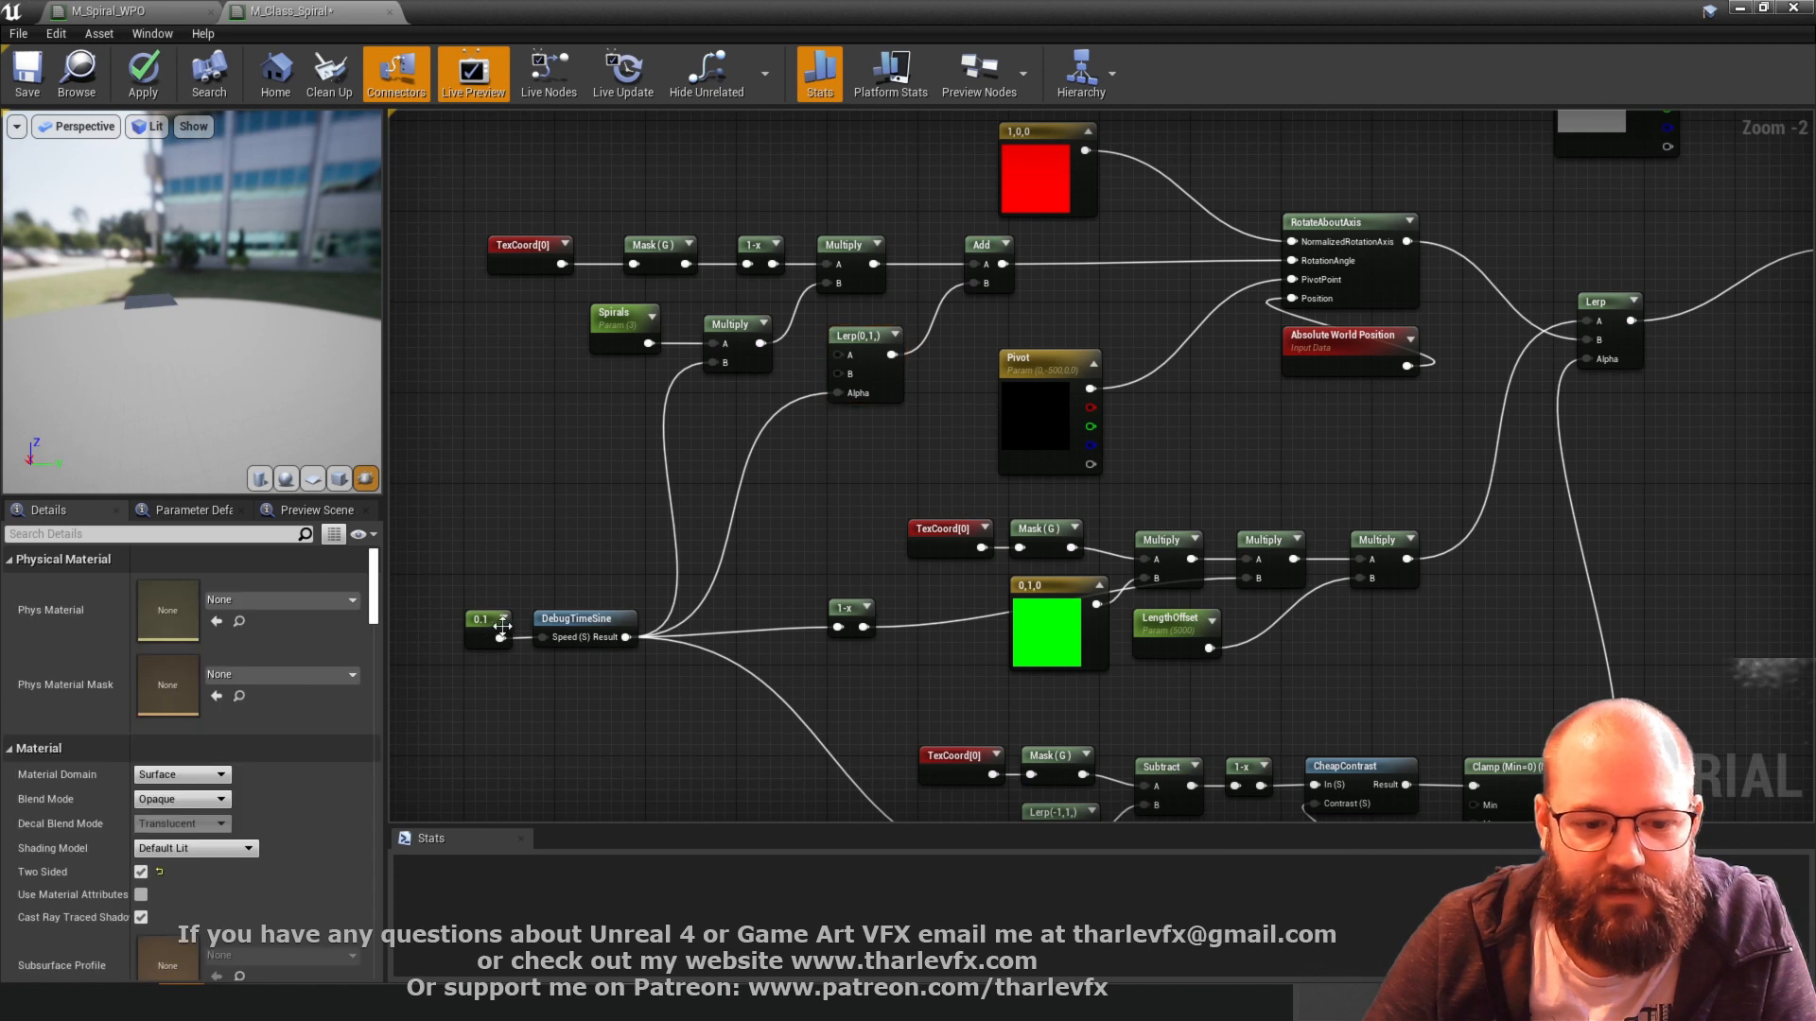
- Tune Const B of the new Lerp, trying 1.2 and settling on 1.3
left_click(857, 337)
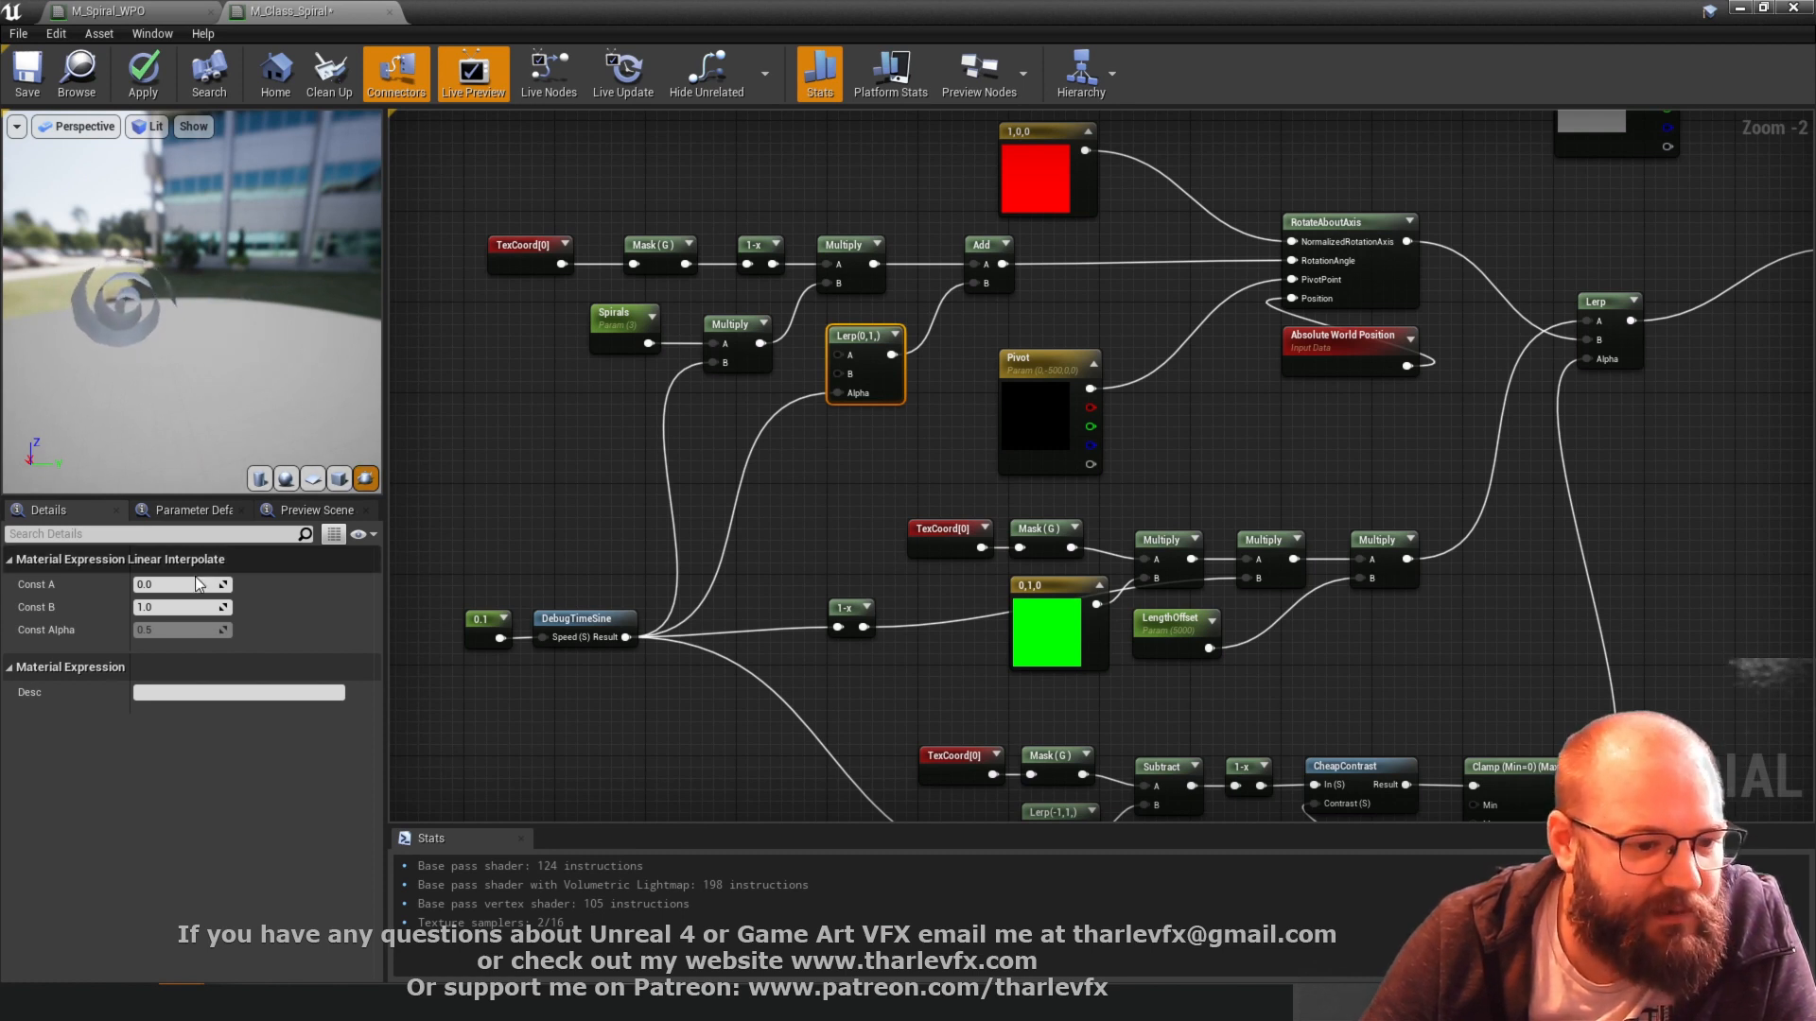
left_click(187, 607)
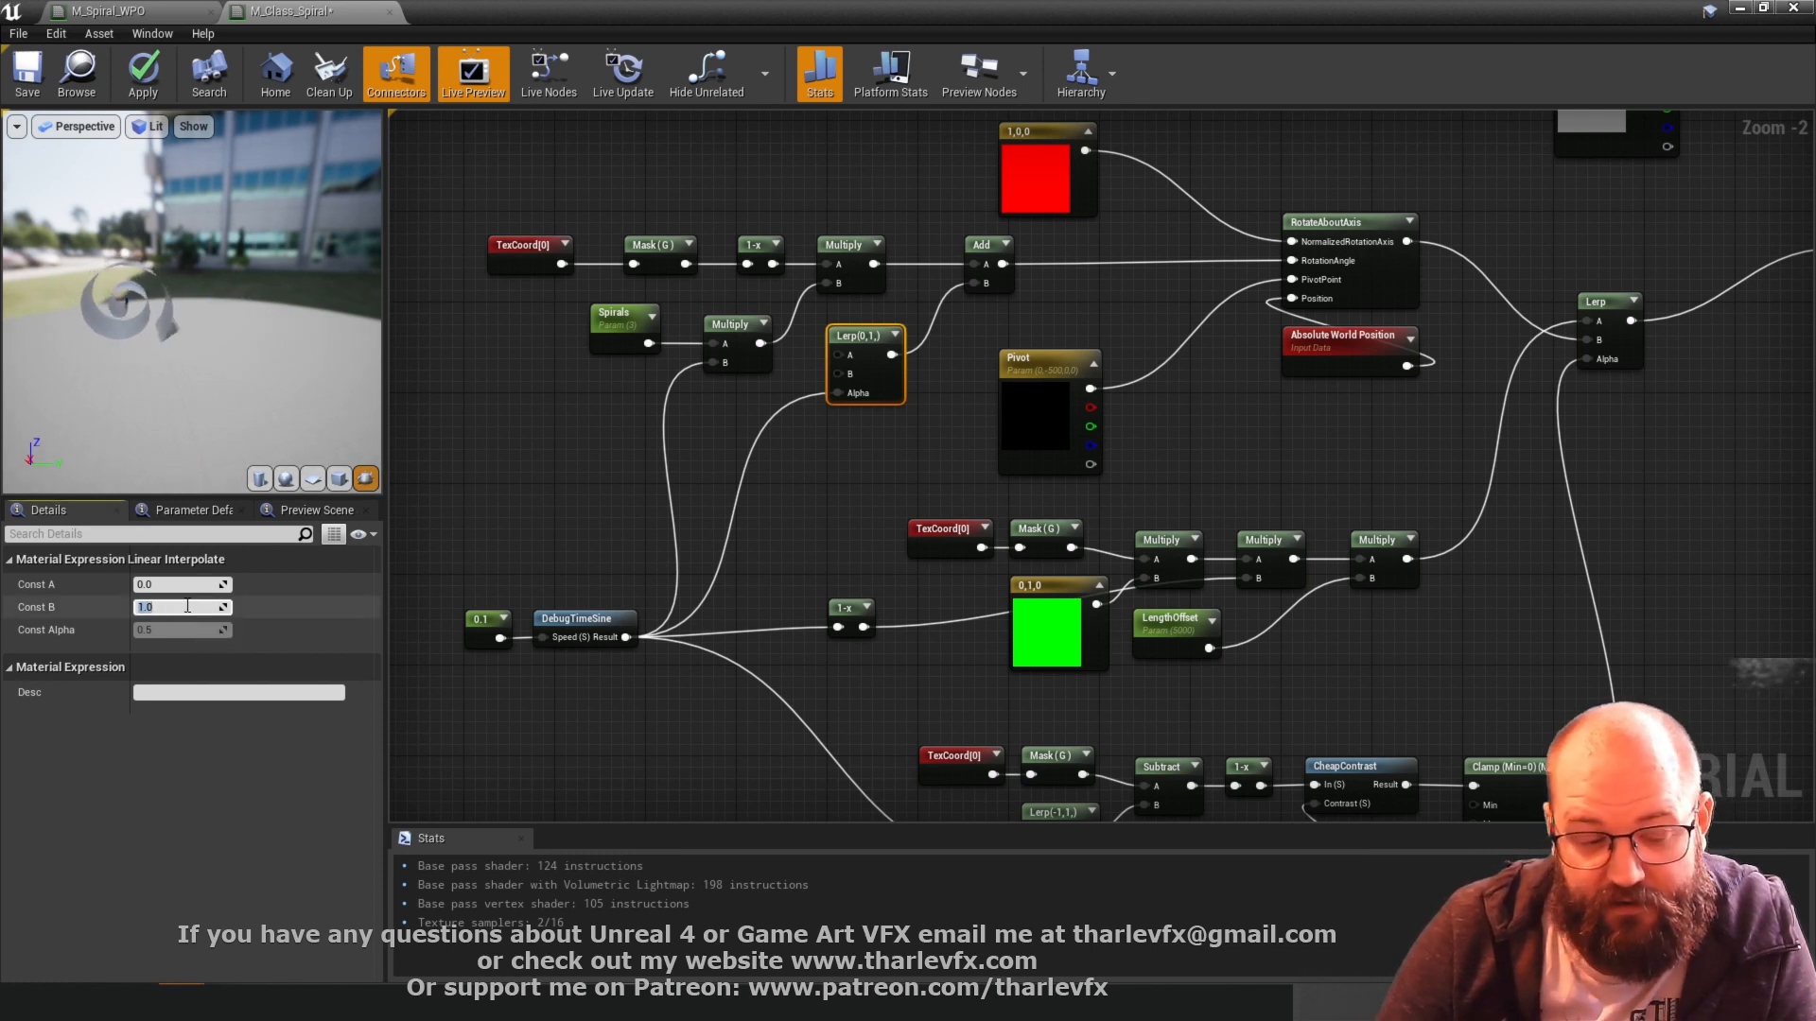
type("1.2")
key("Return")
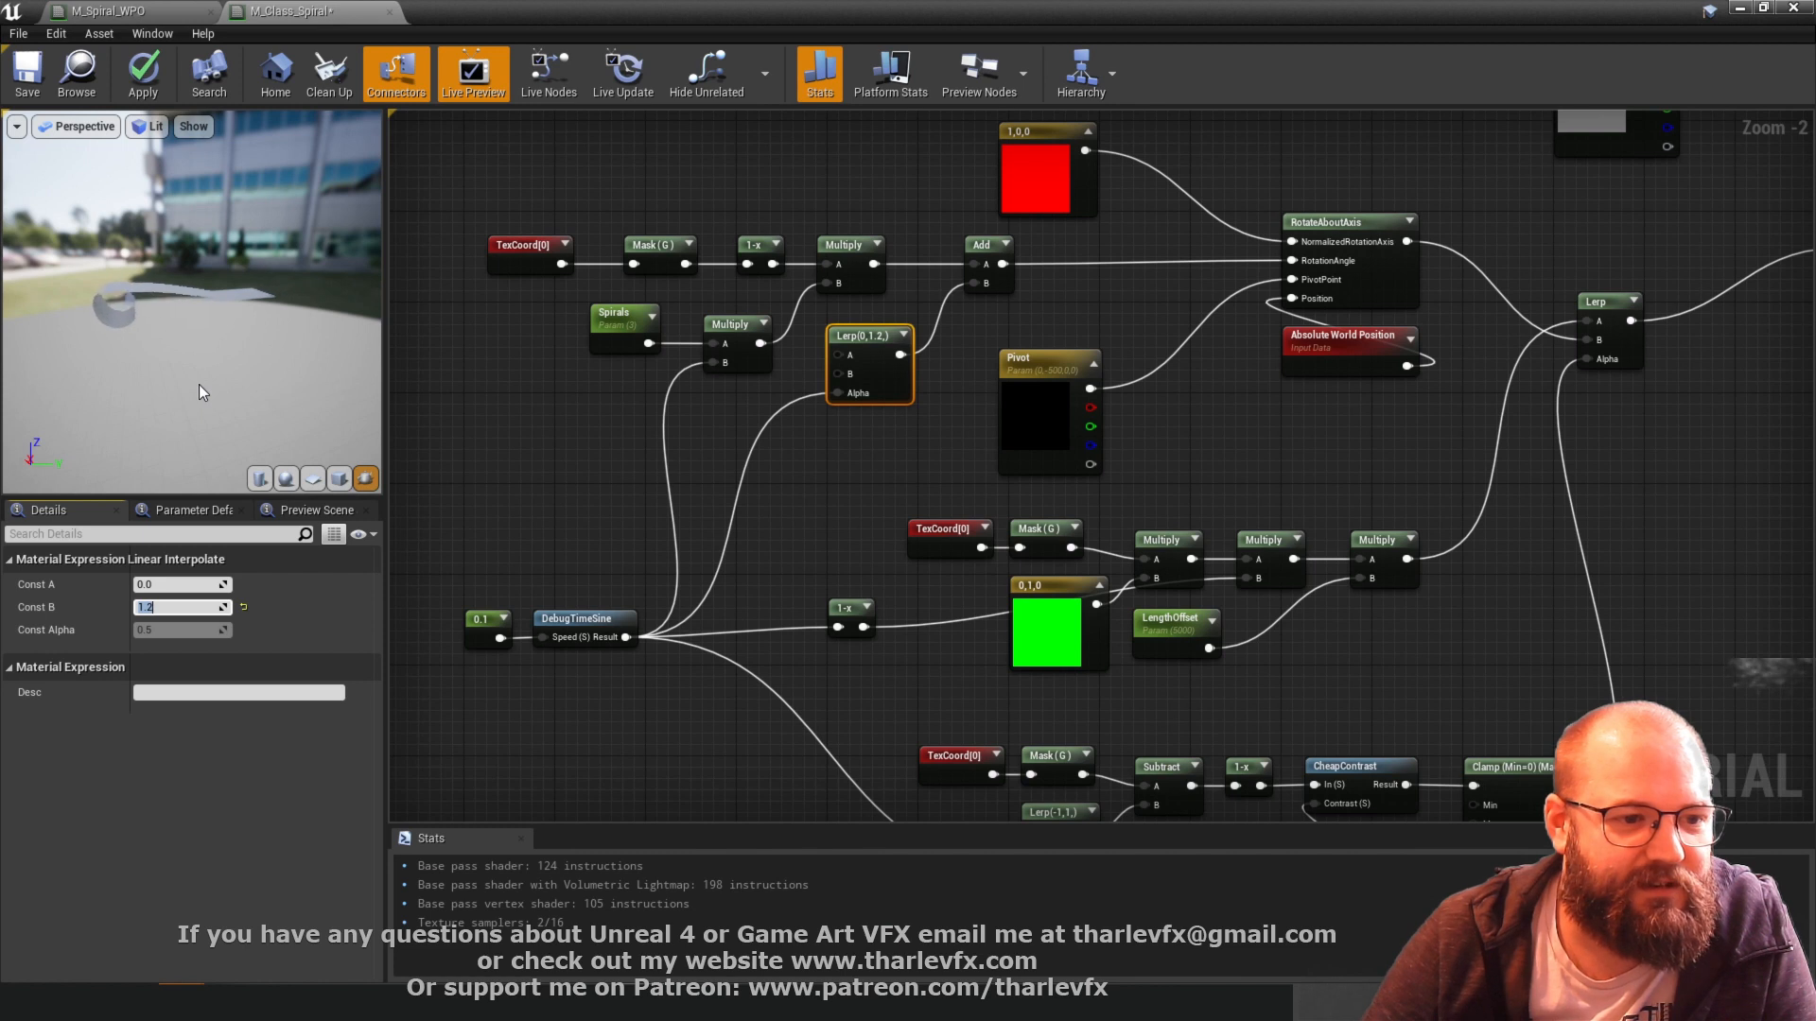
type("1.3")
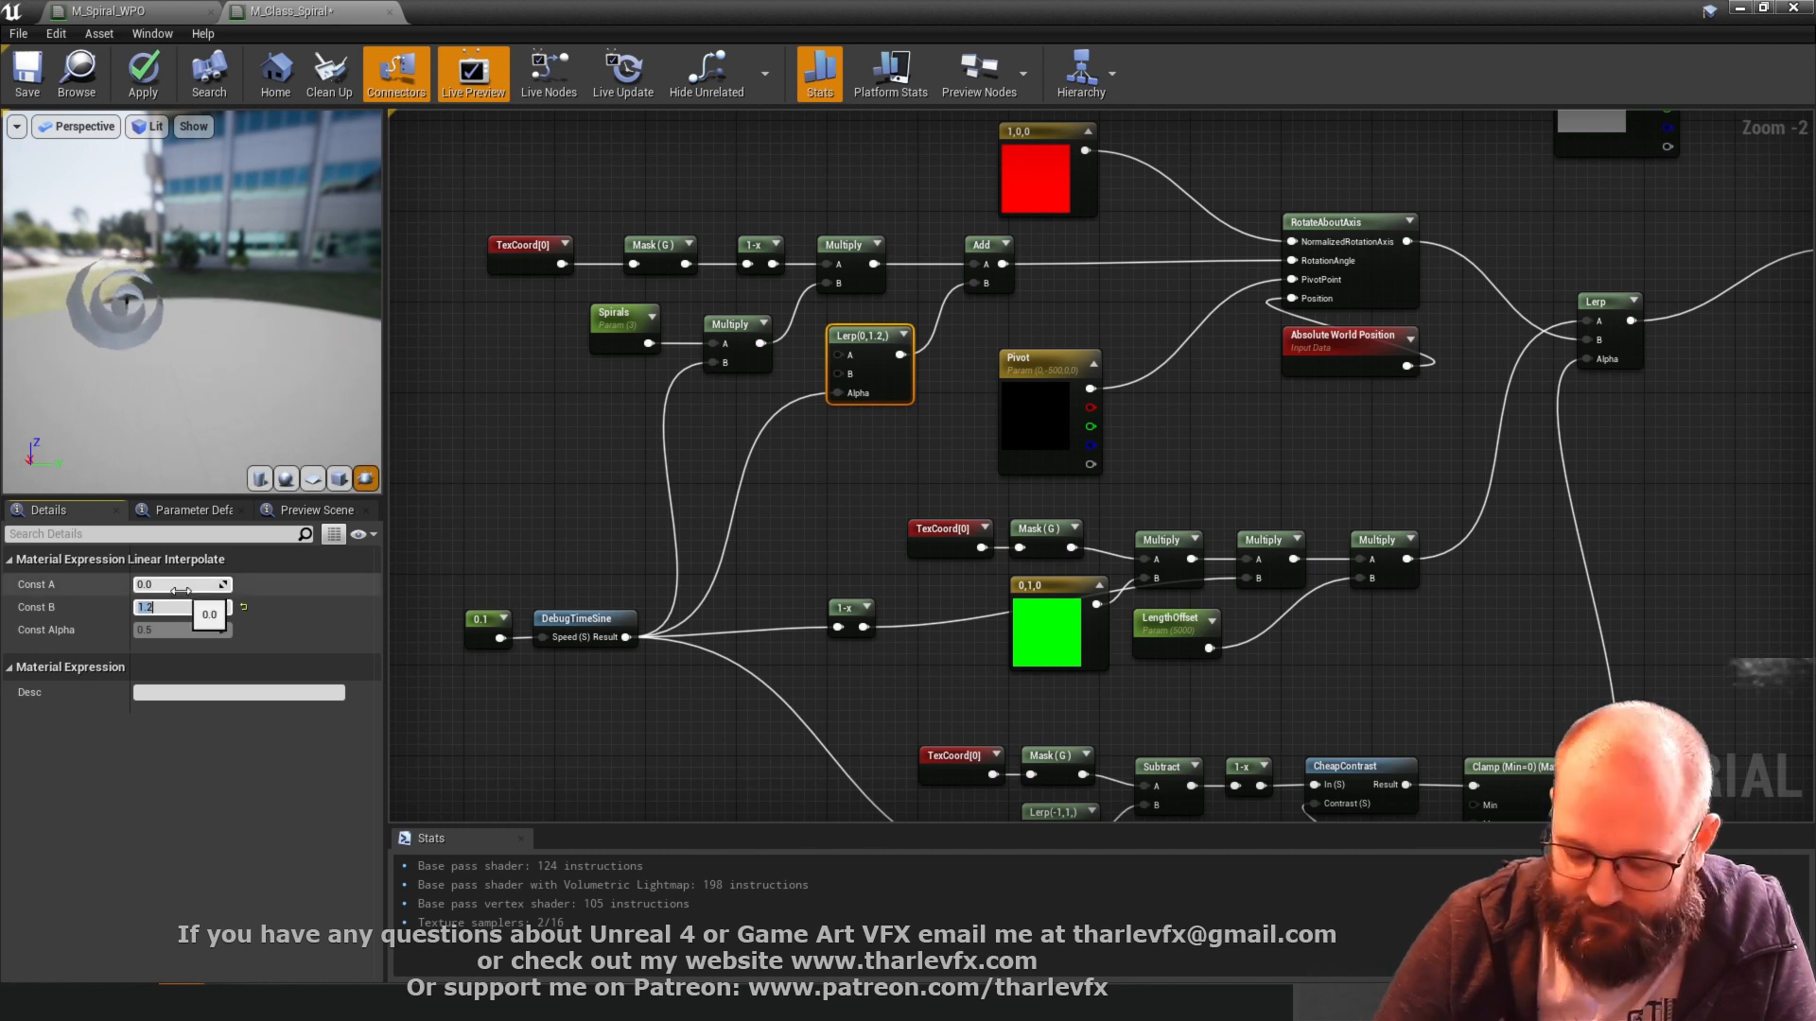
key("Return")
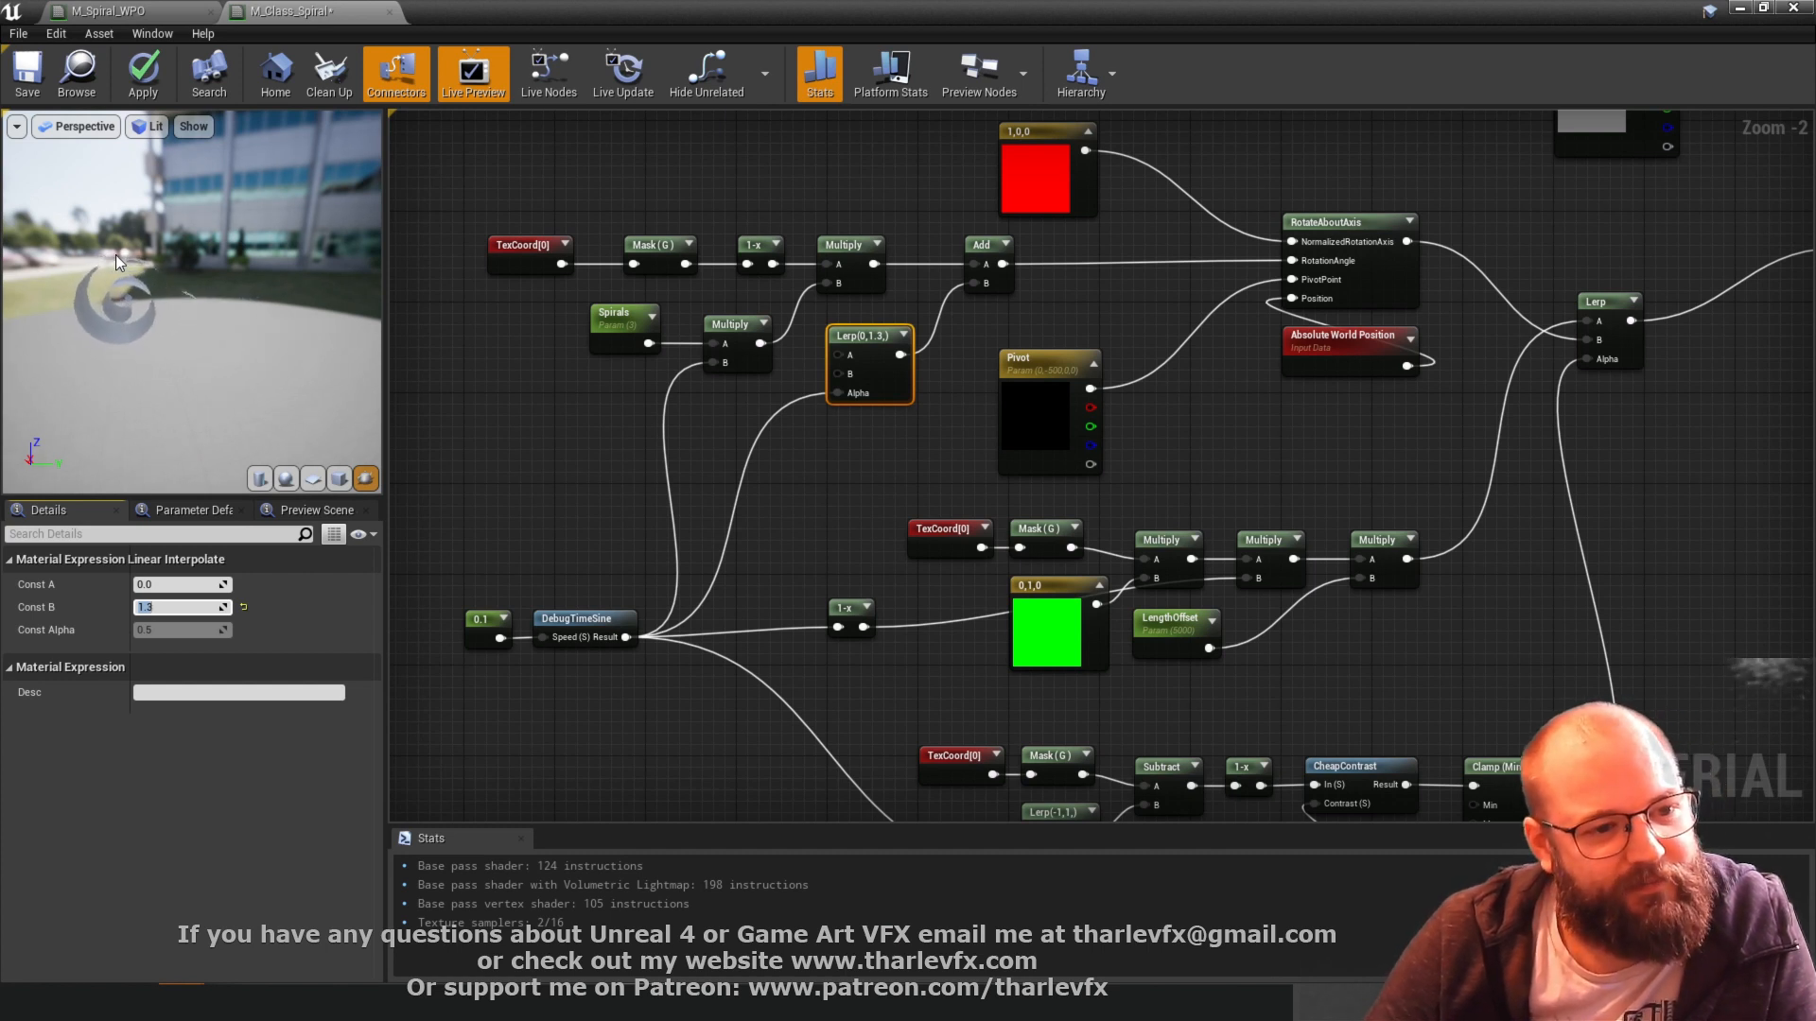
- Try a Const A value of 0.2 on the Lerp feeding the Add node, and return it to 0
left_click(177, 584)
type("1.2")
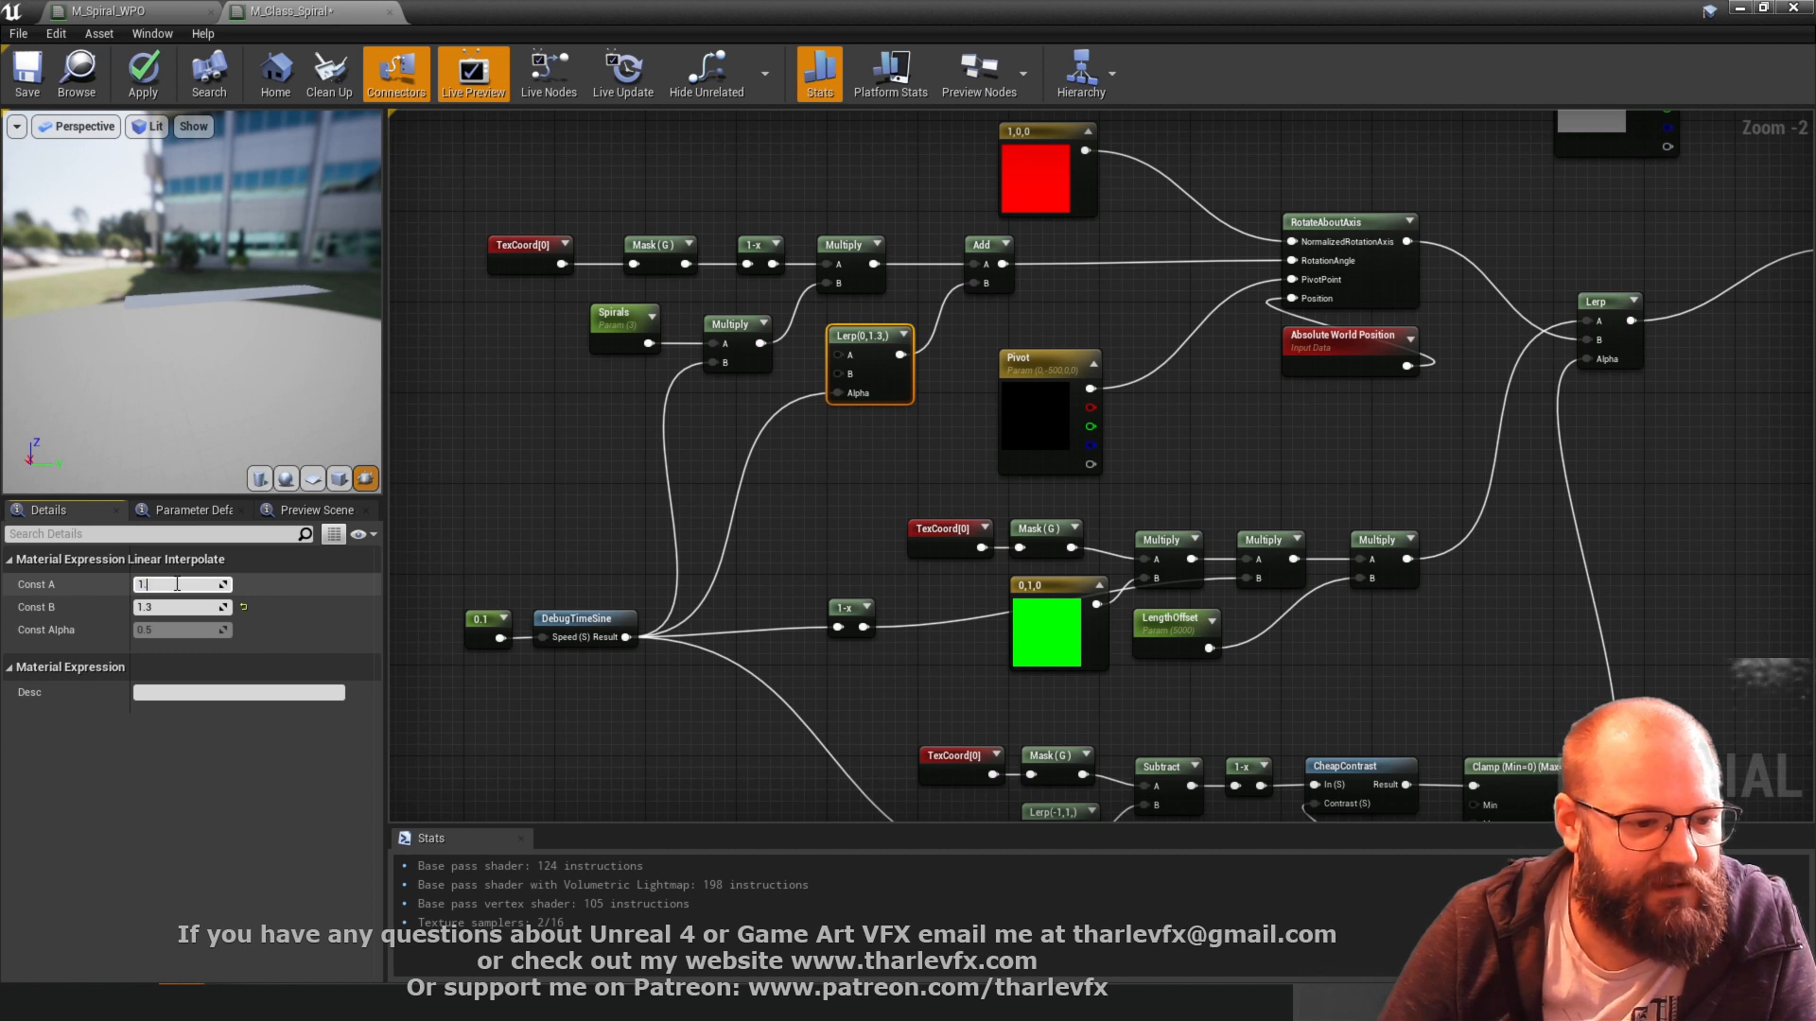
key("Return")
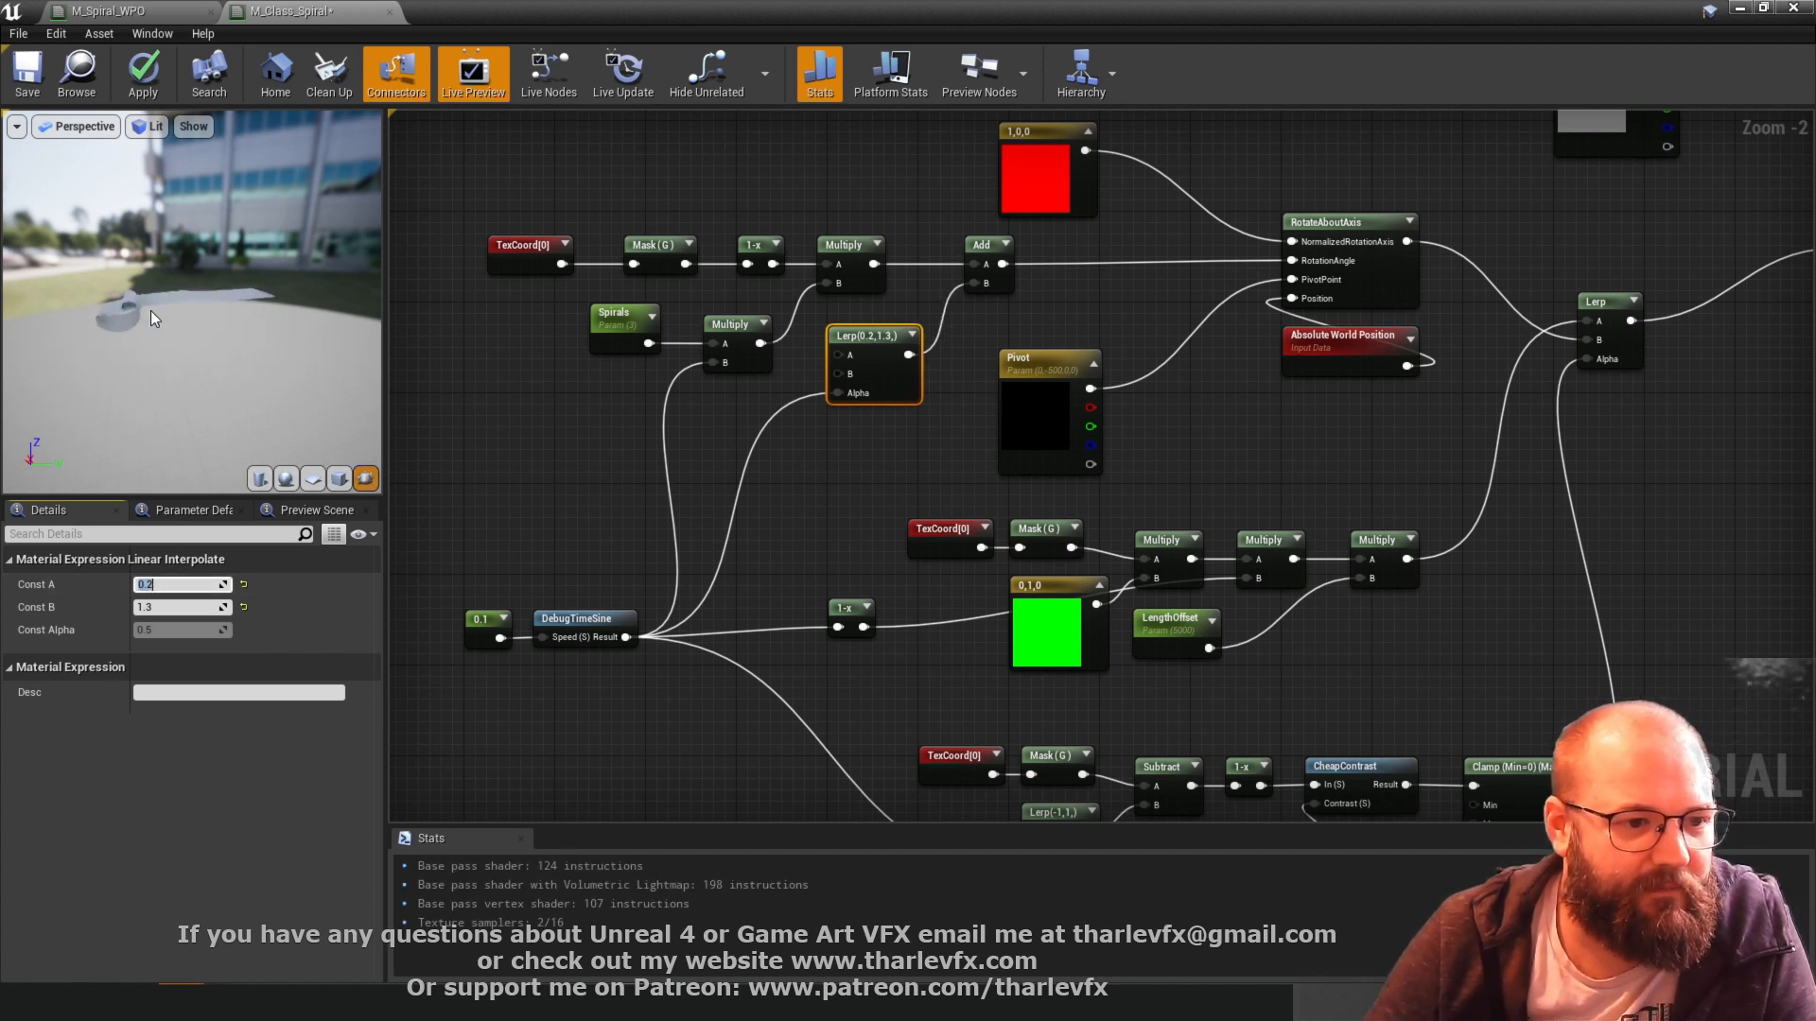
type("0")
key("Return")
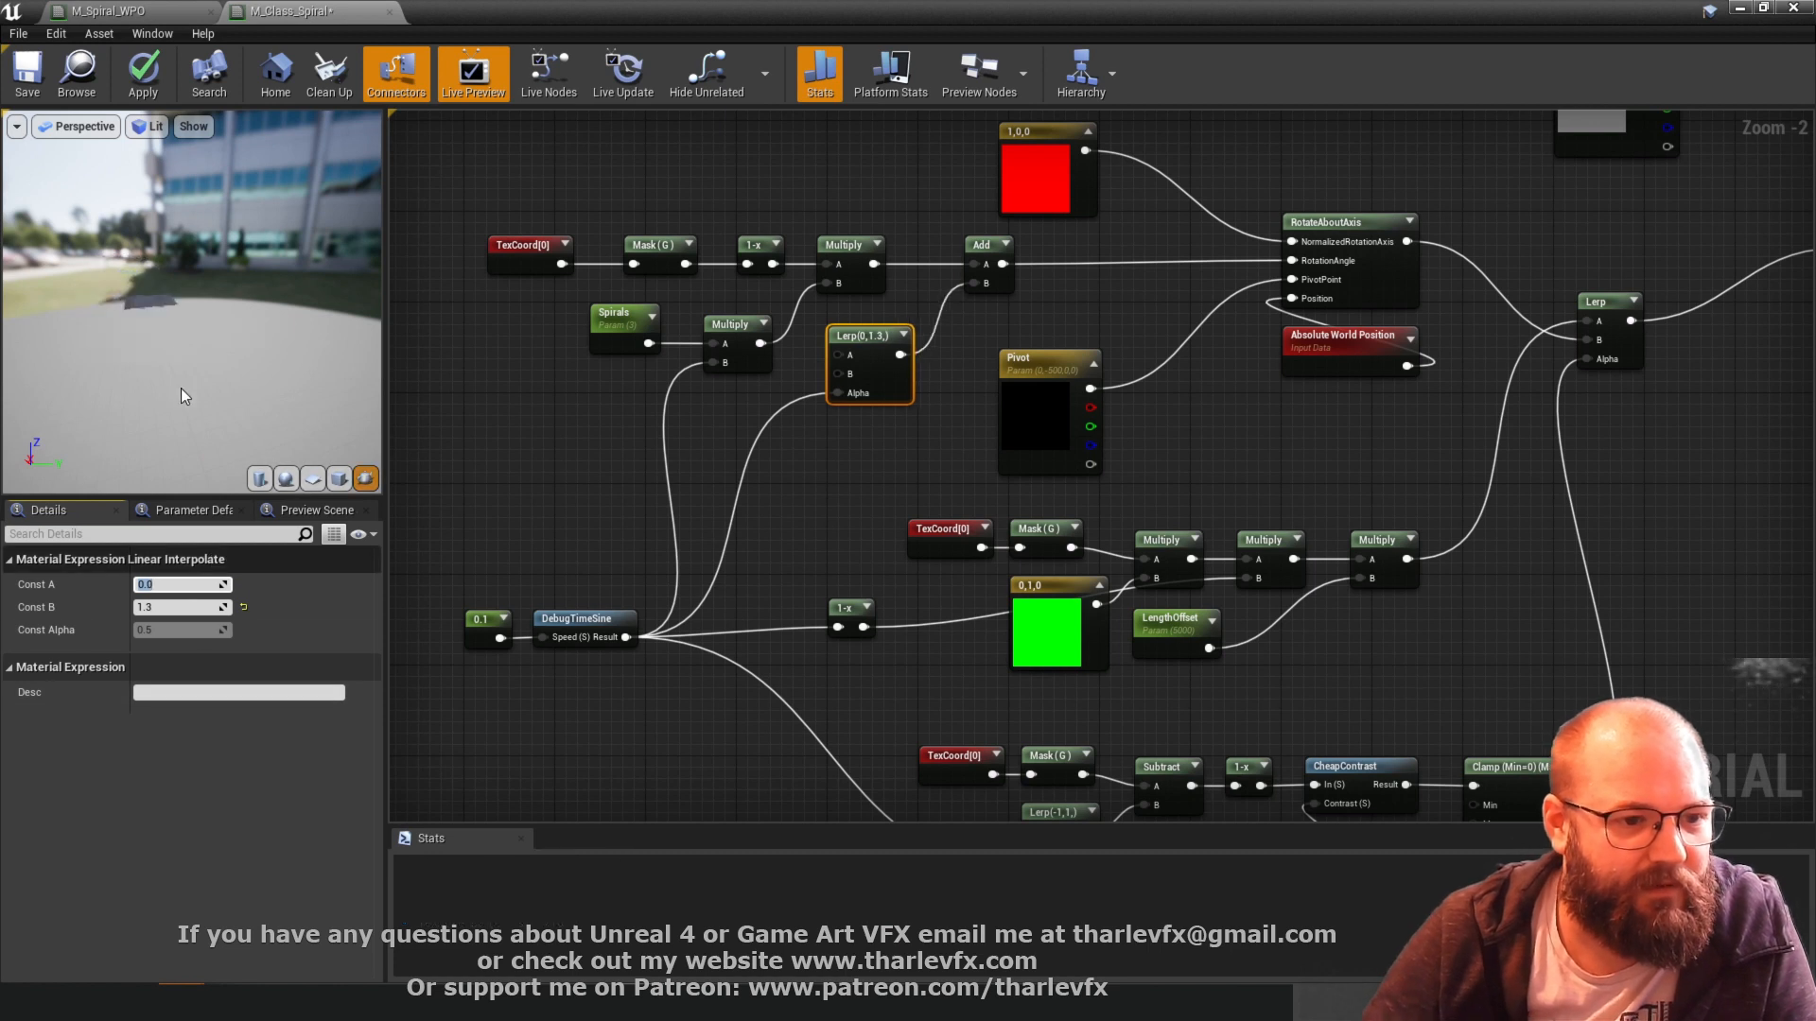
left_click(512, 419)
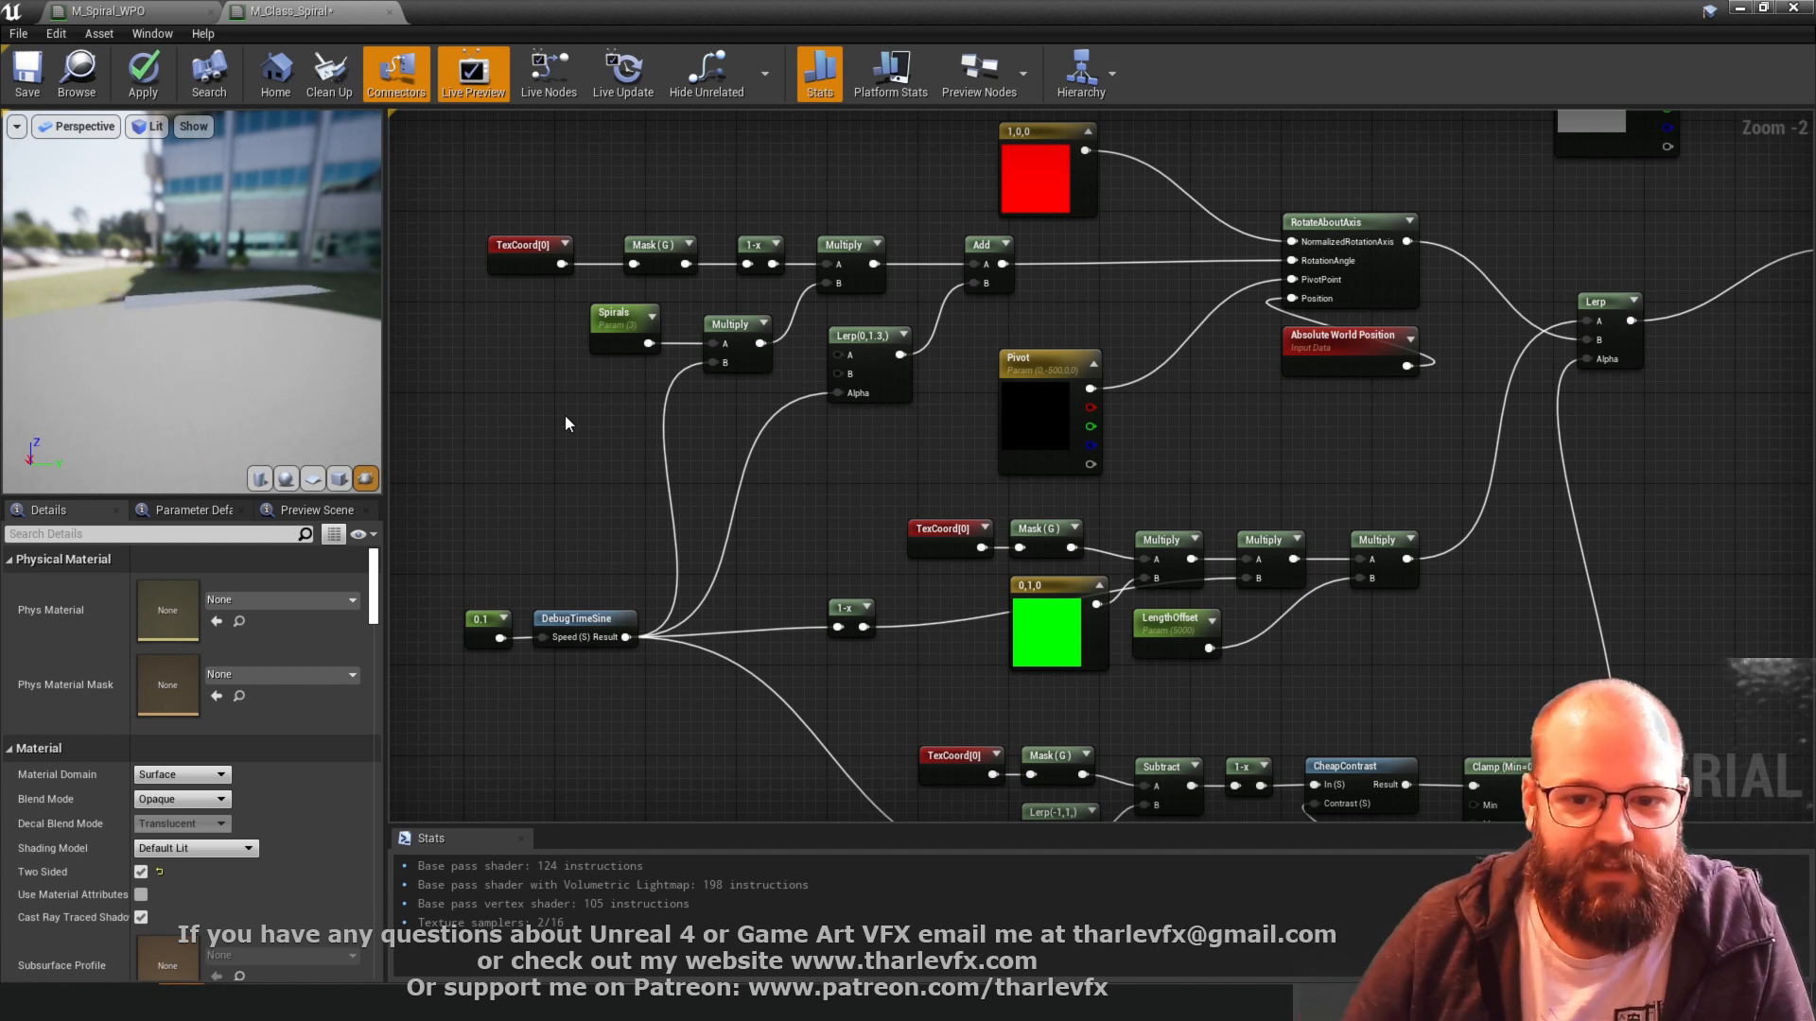
- Set Const A of the Lerp feeding the Add node to -0.2
left_click(865, 383)
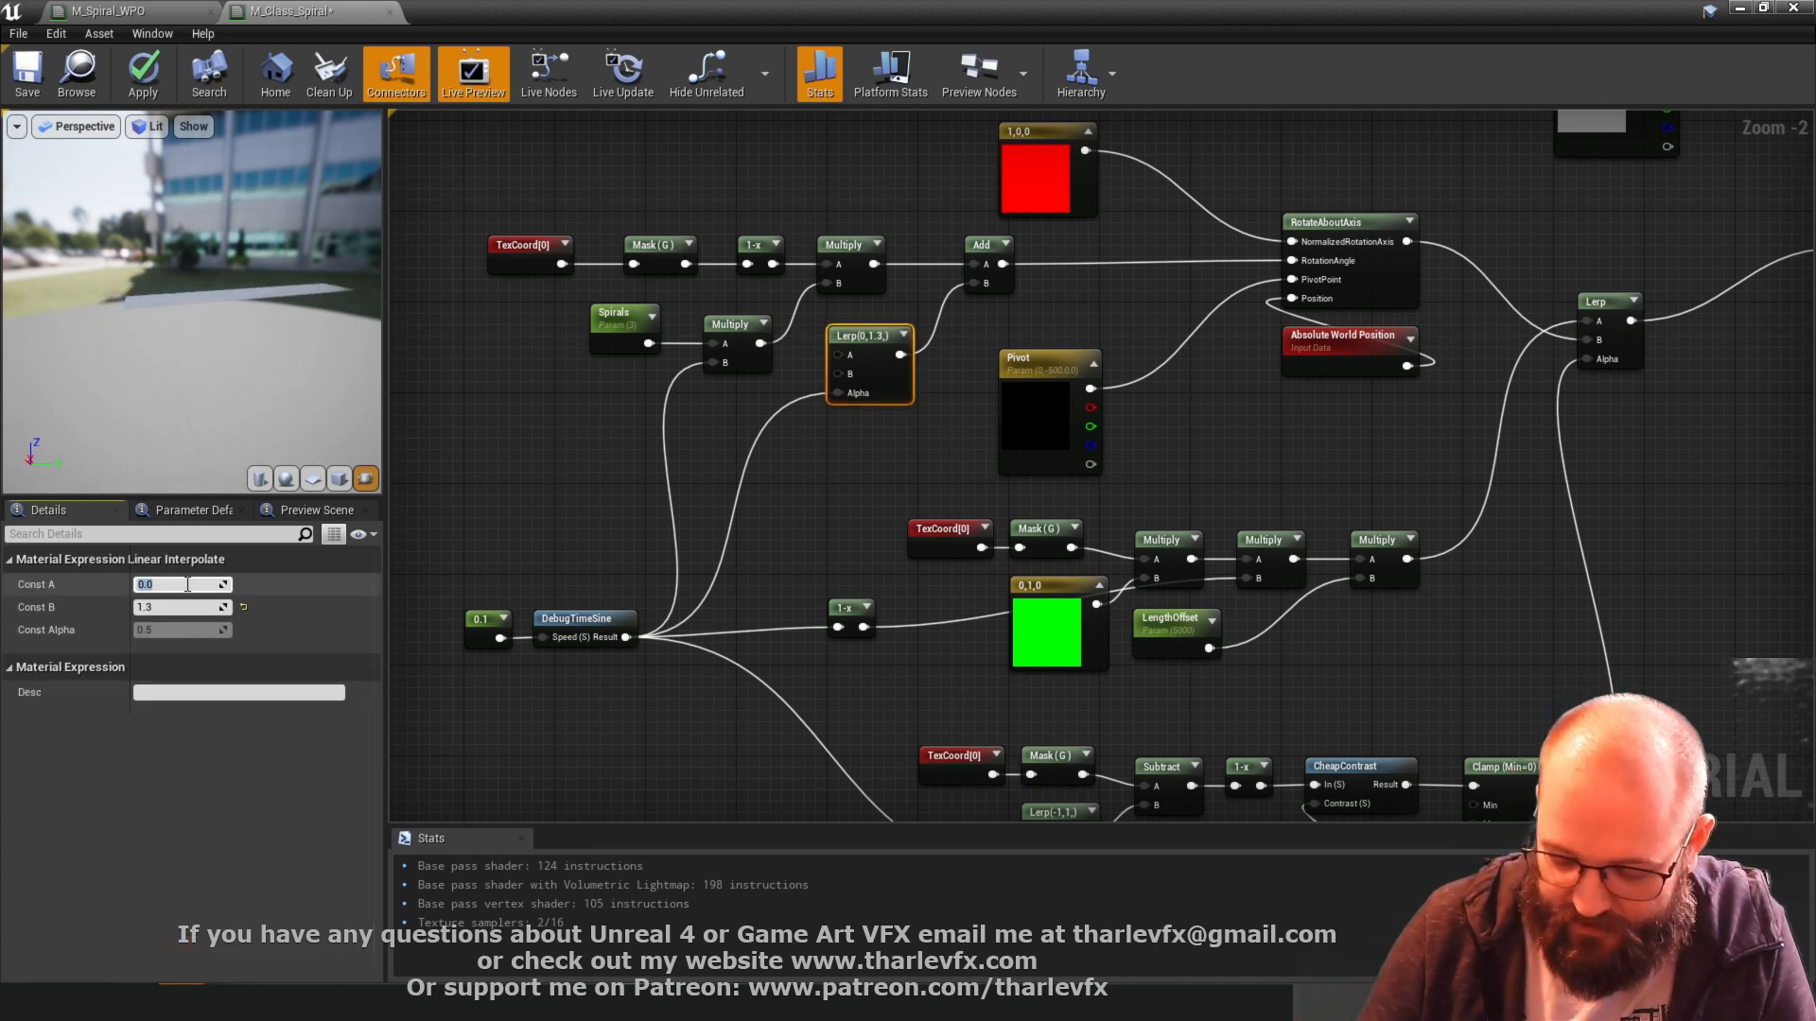
type("0.2")
key("Return")
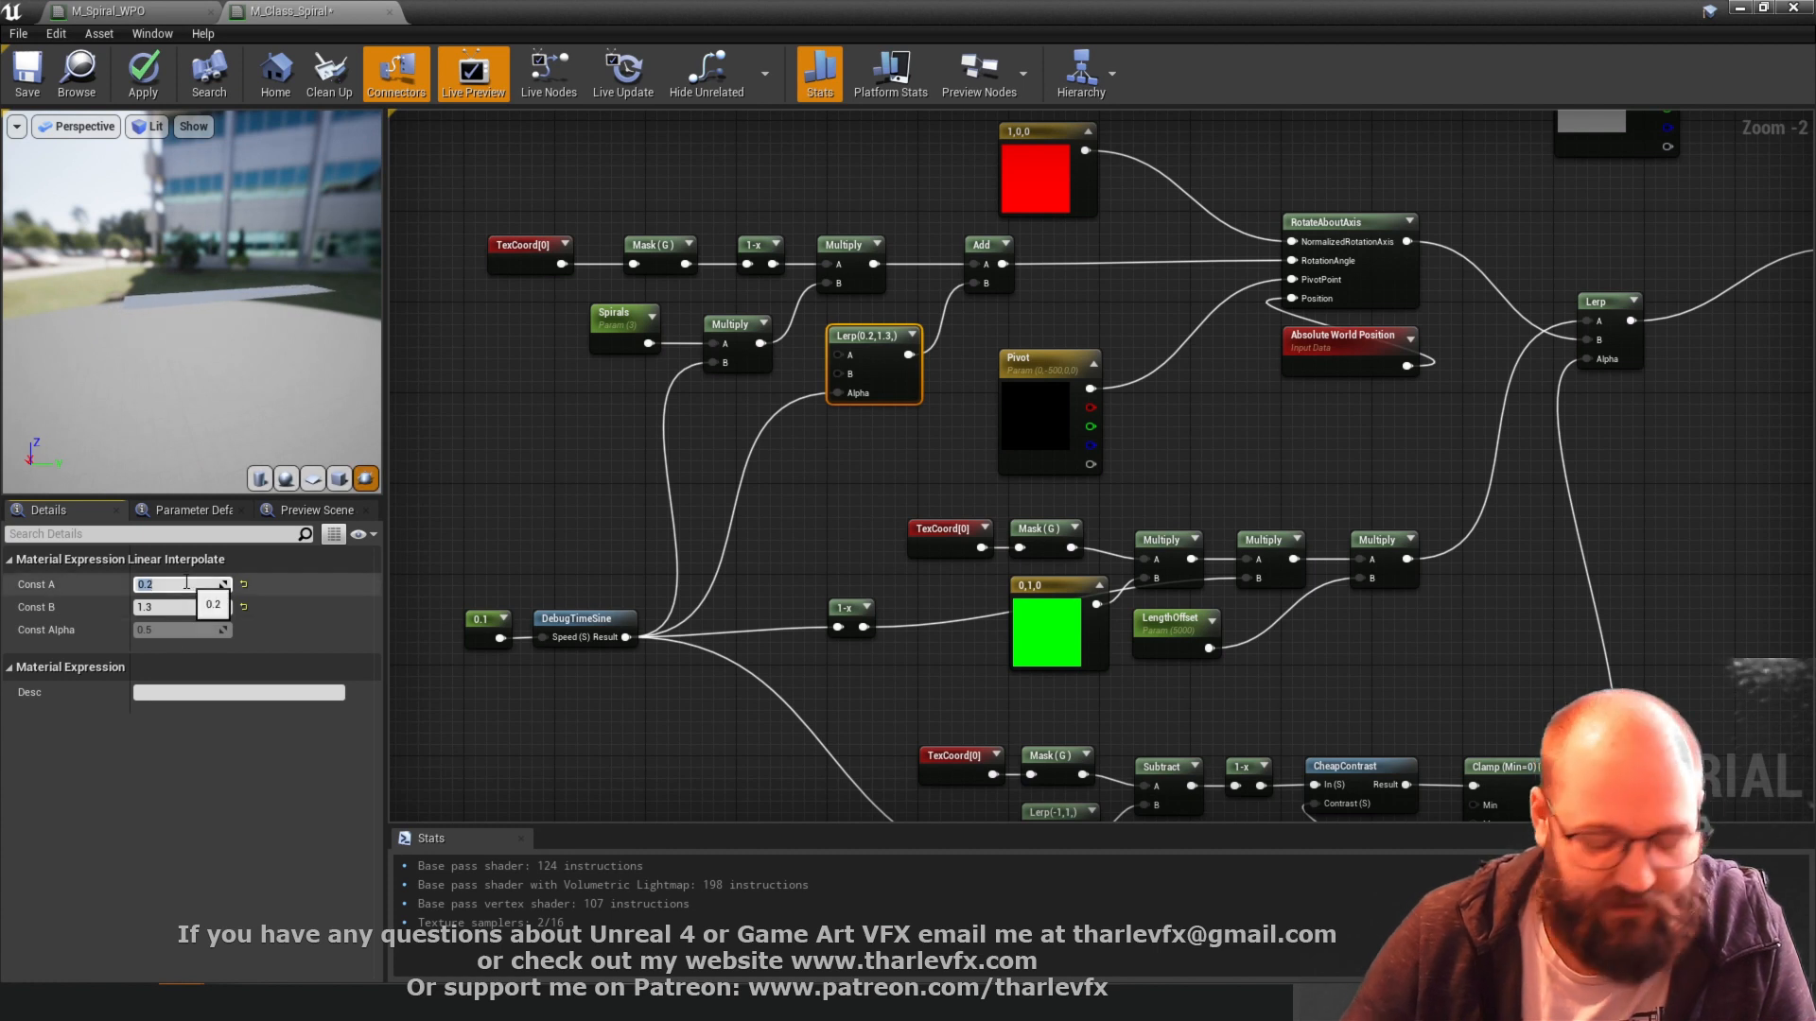
type("-0.2")
key("Return")
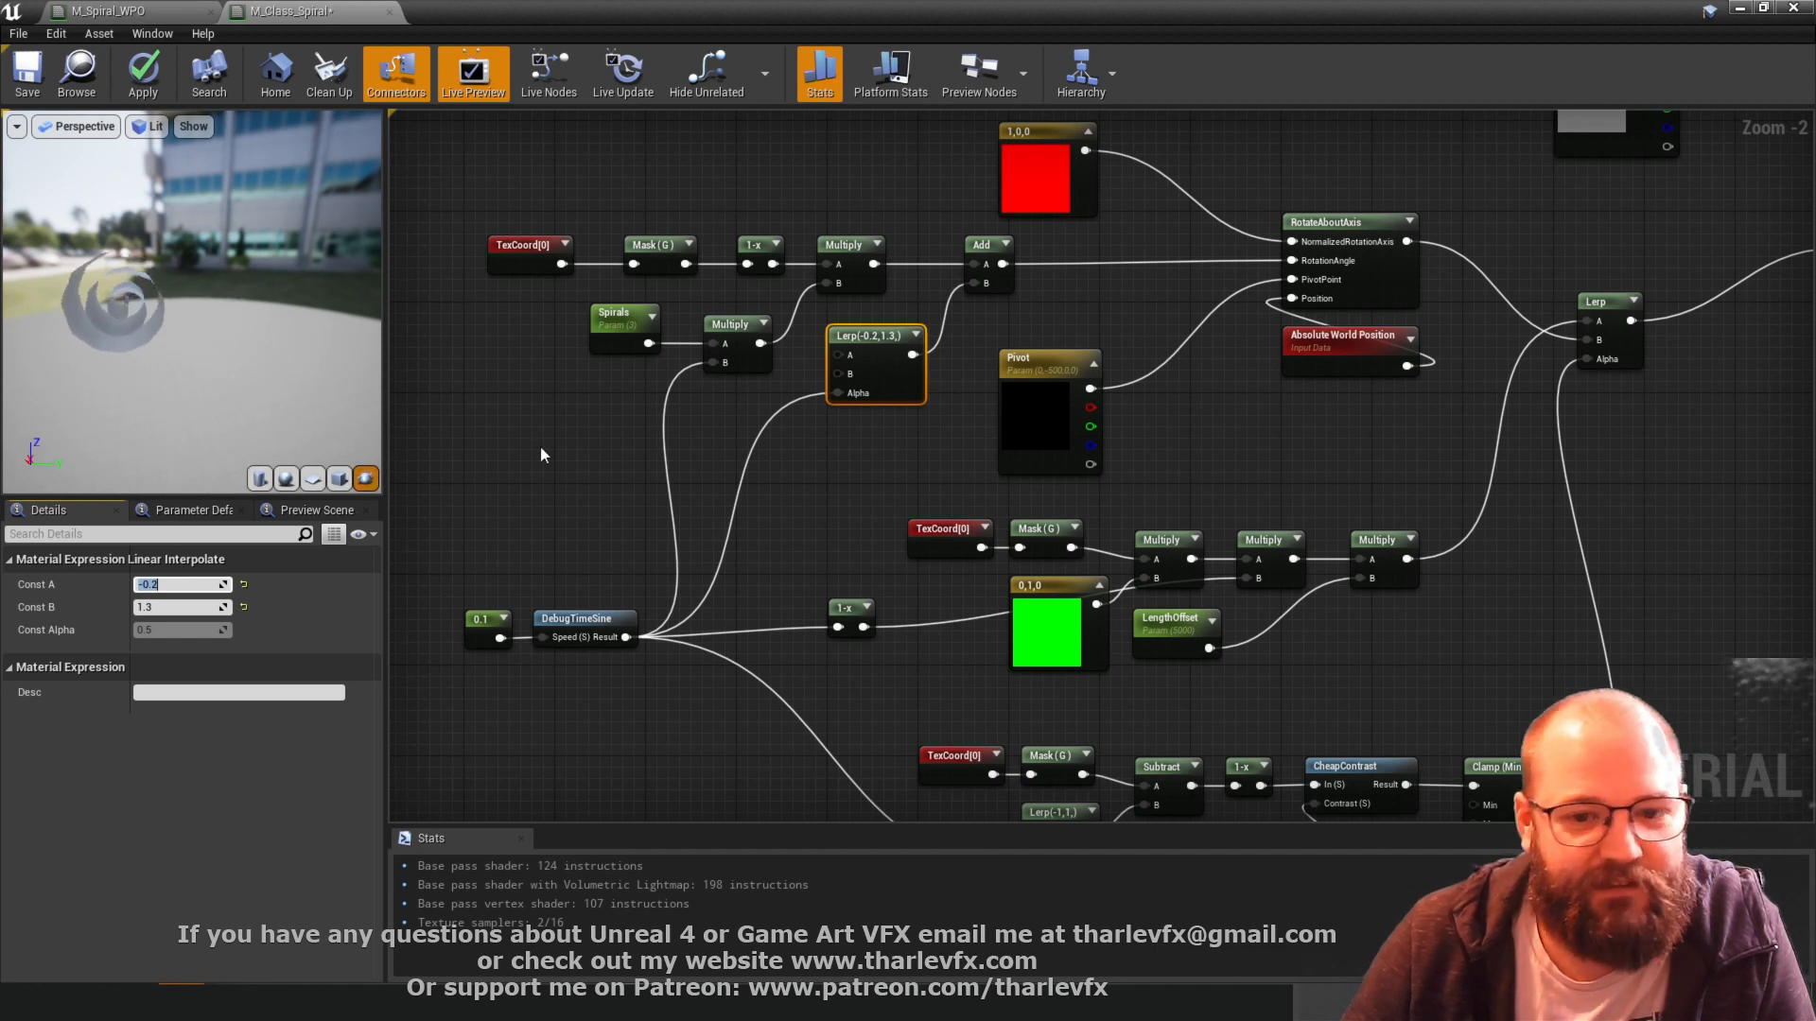
left_click(838, 520)
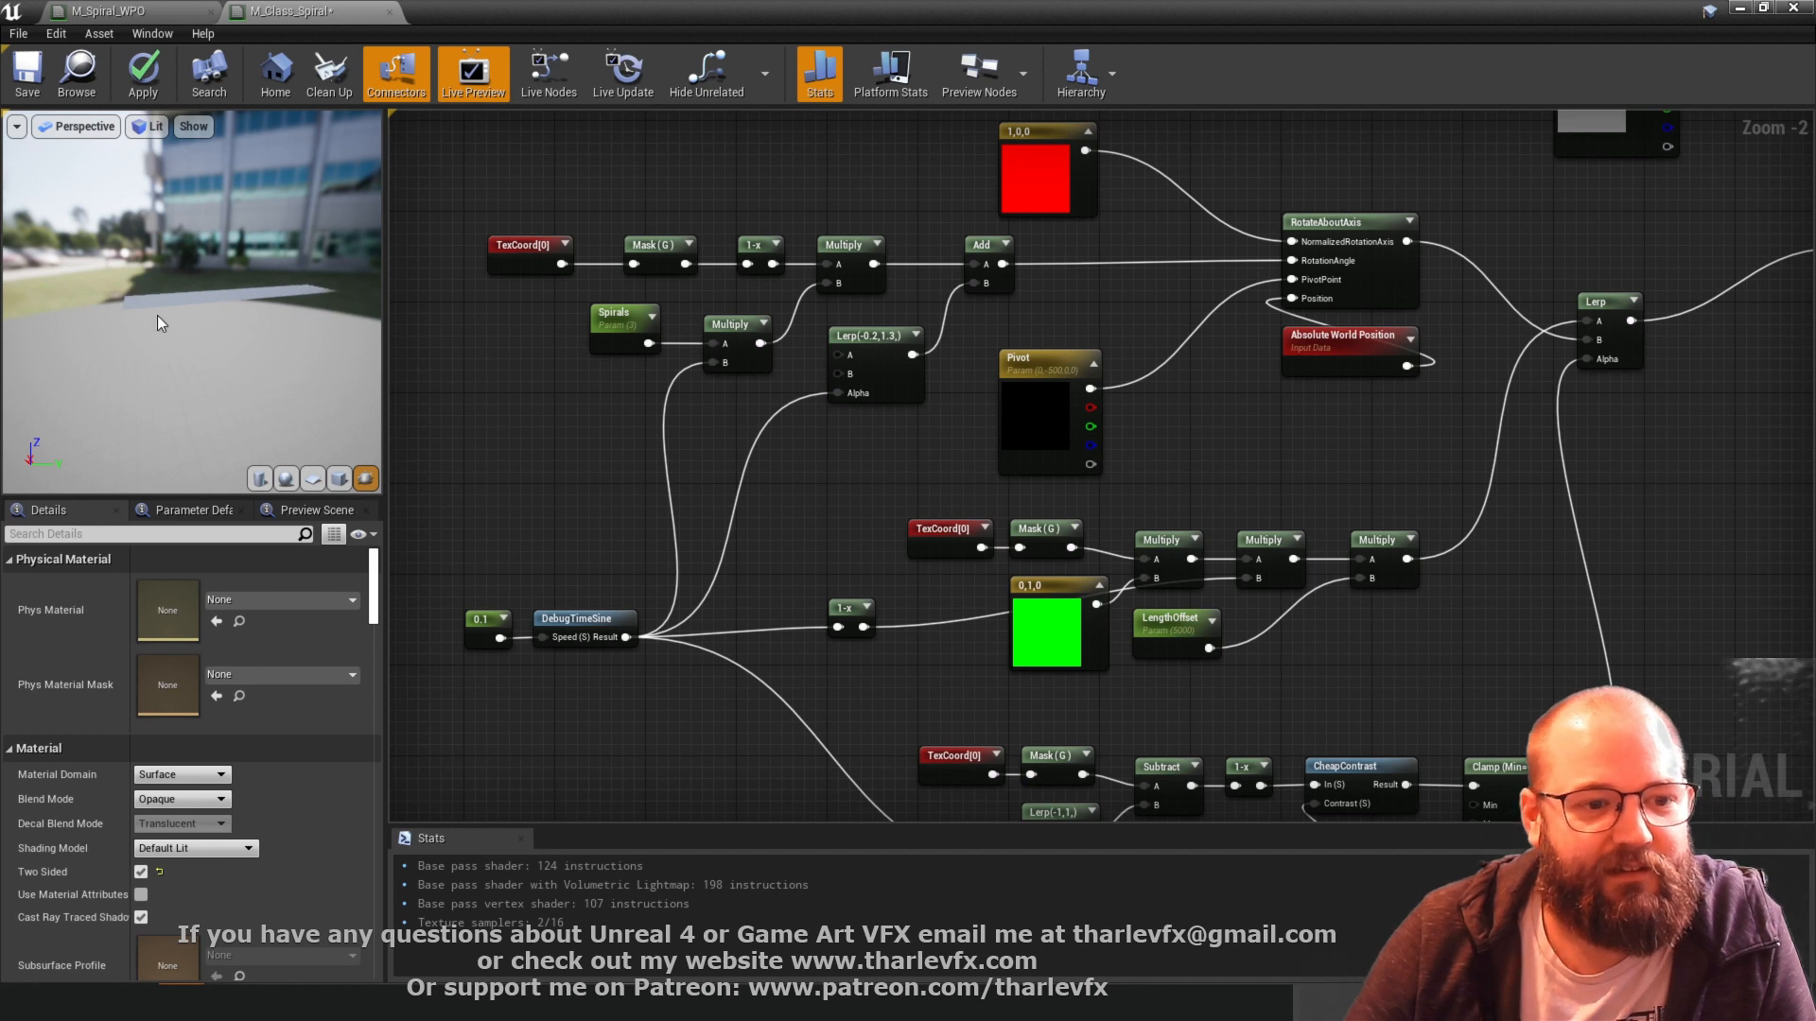
- Try a default value of 5 for the Spirals parameter
left_click_drag(280, 323, 384, 366)
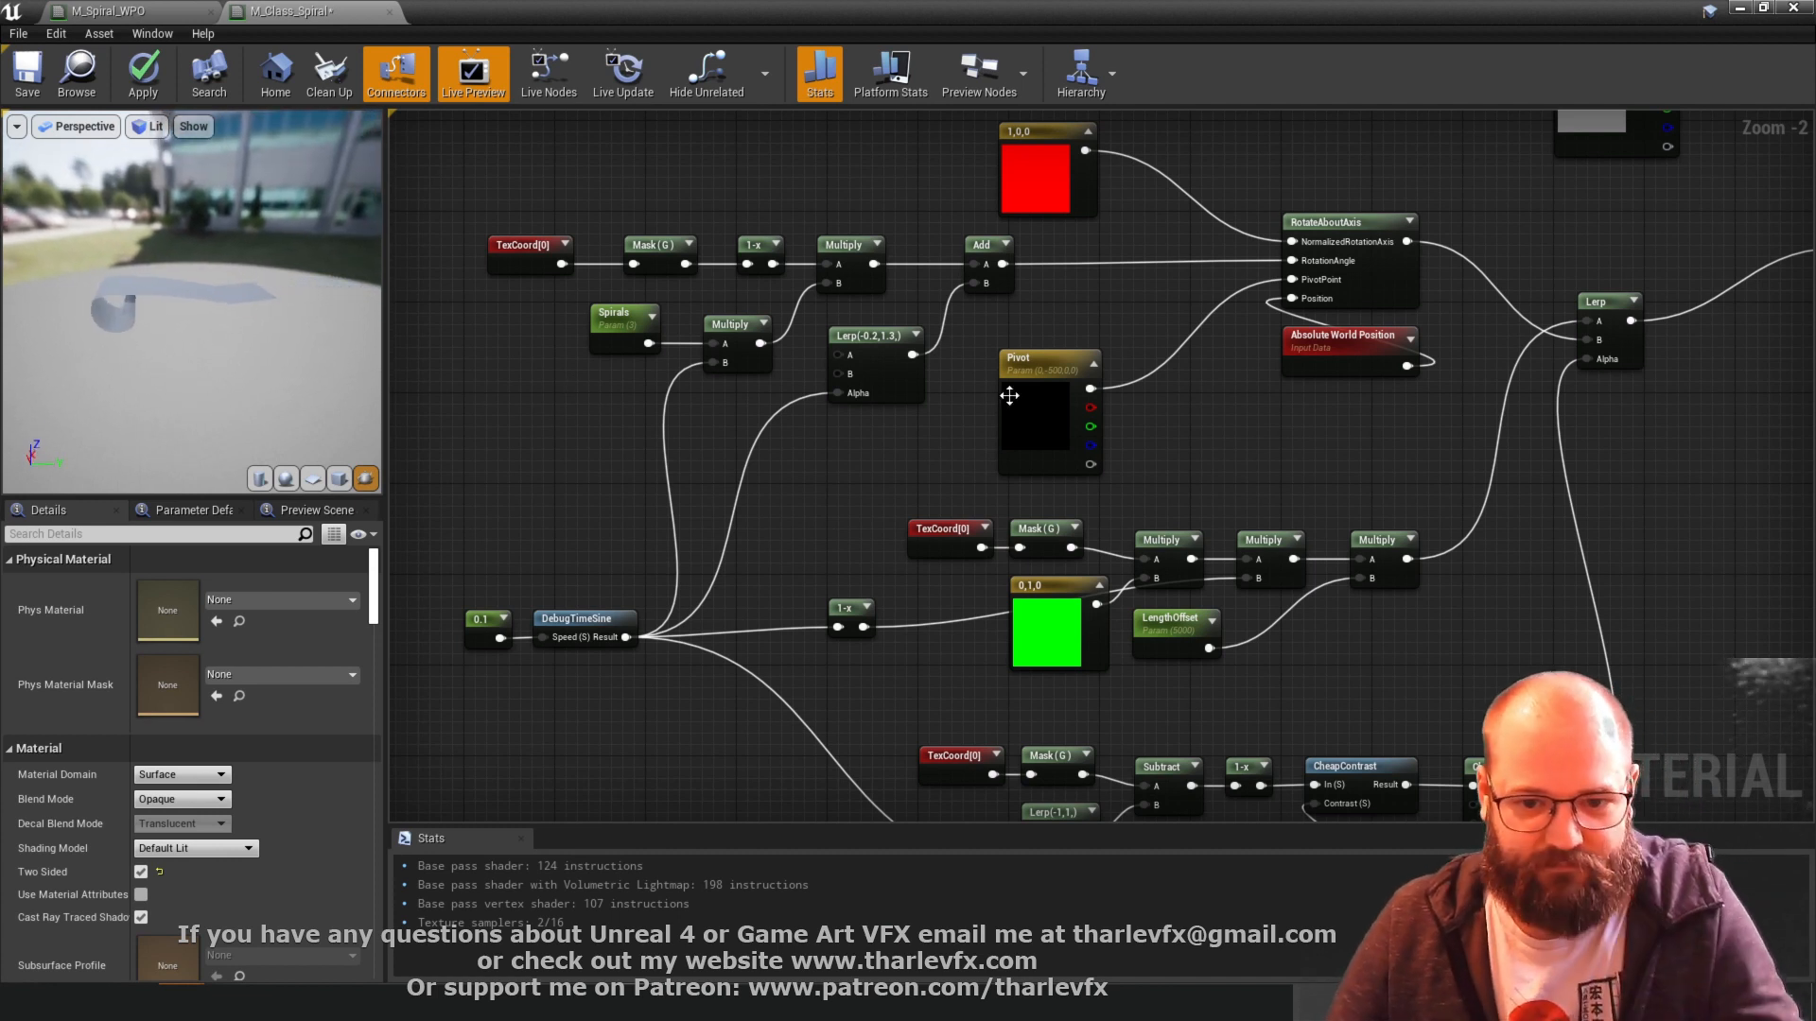
left_click(870, 356)
left_click(620, 322)
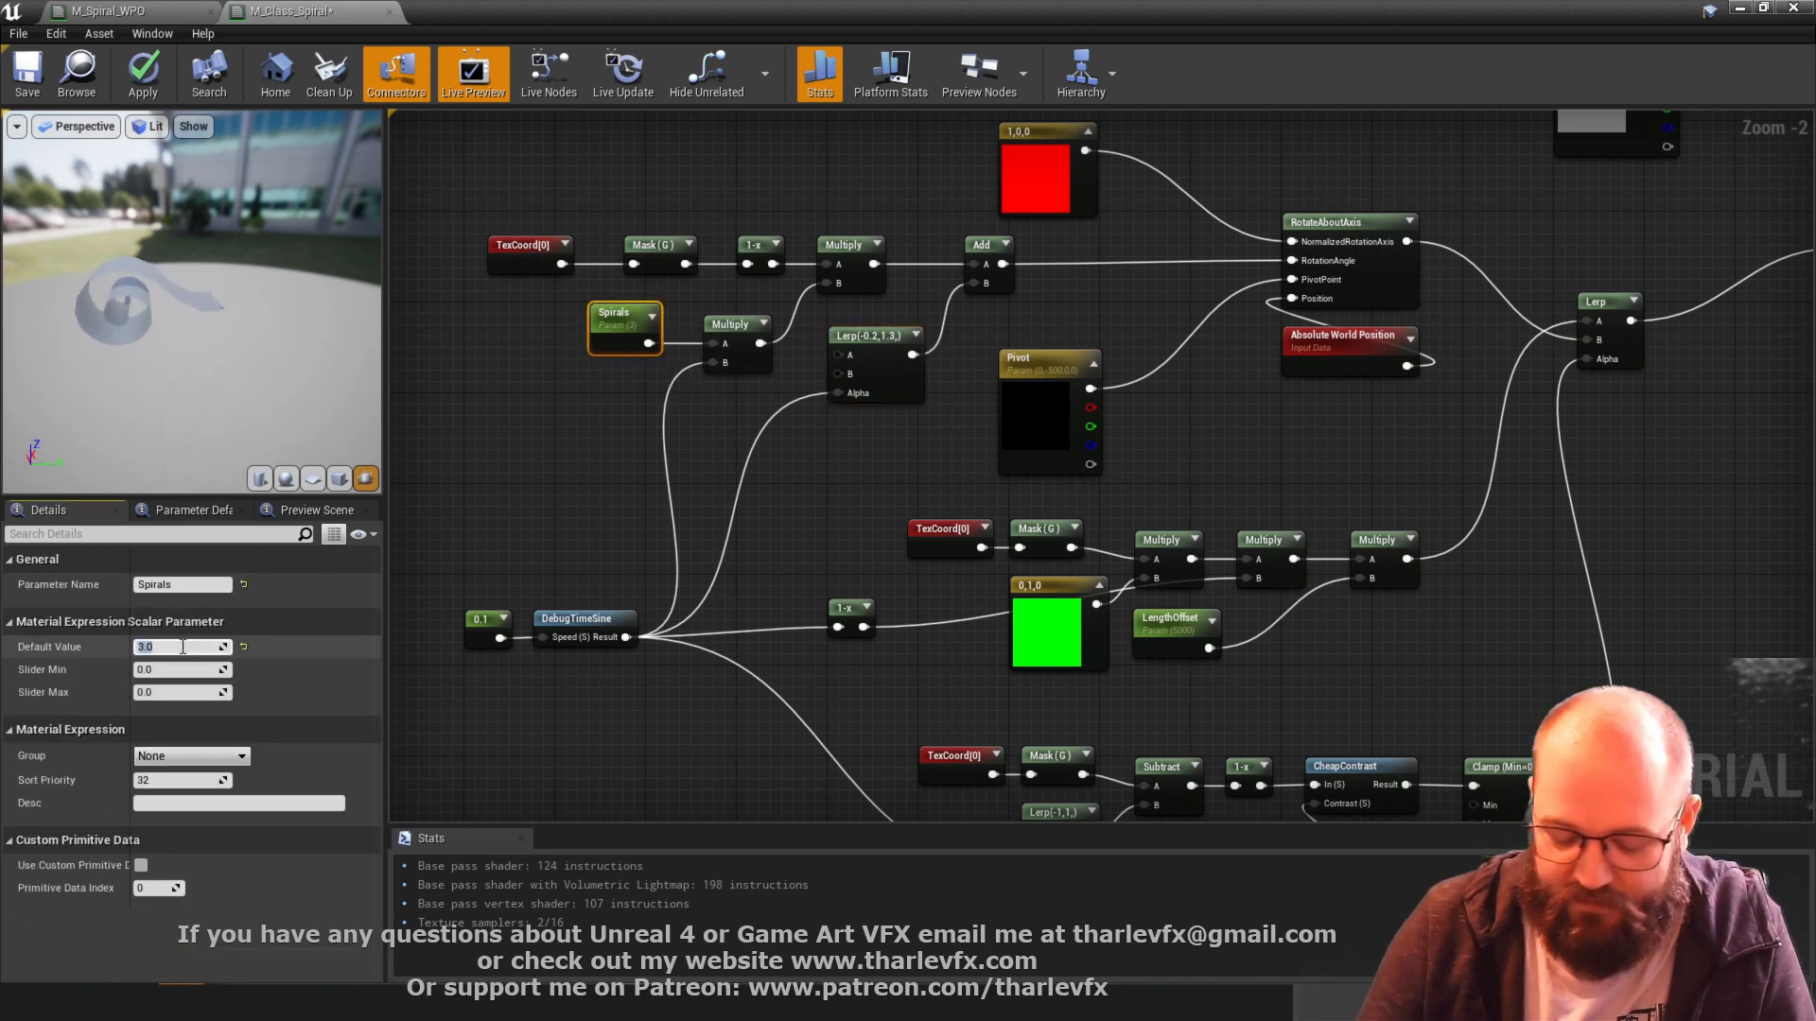
type("5")
key("Return")
left_click(587, 473)
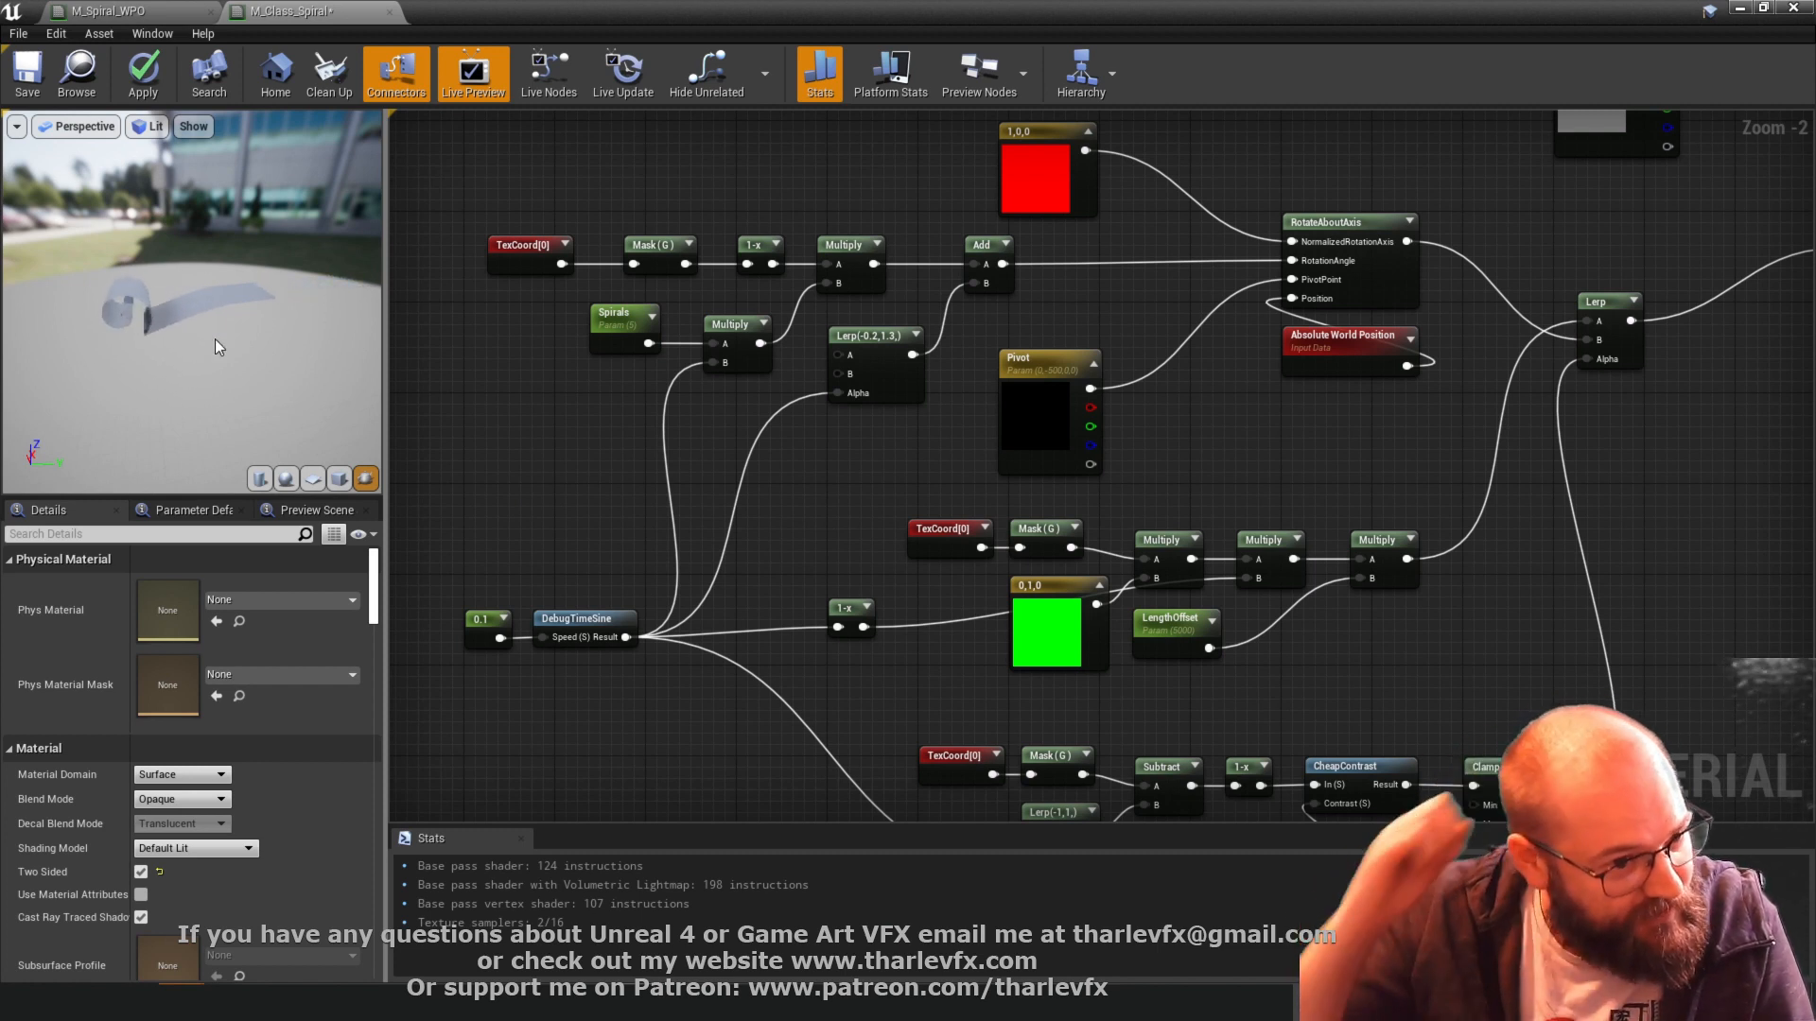
- Return the Spirals parameter's default value to 3
left_click(884, 370)
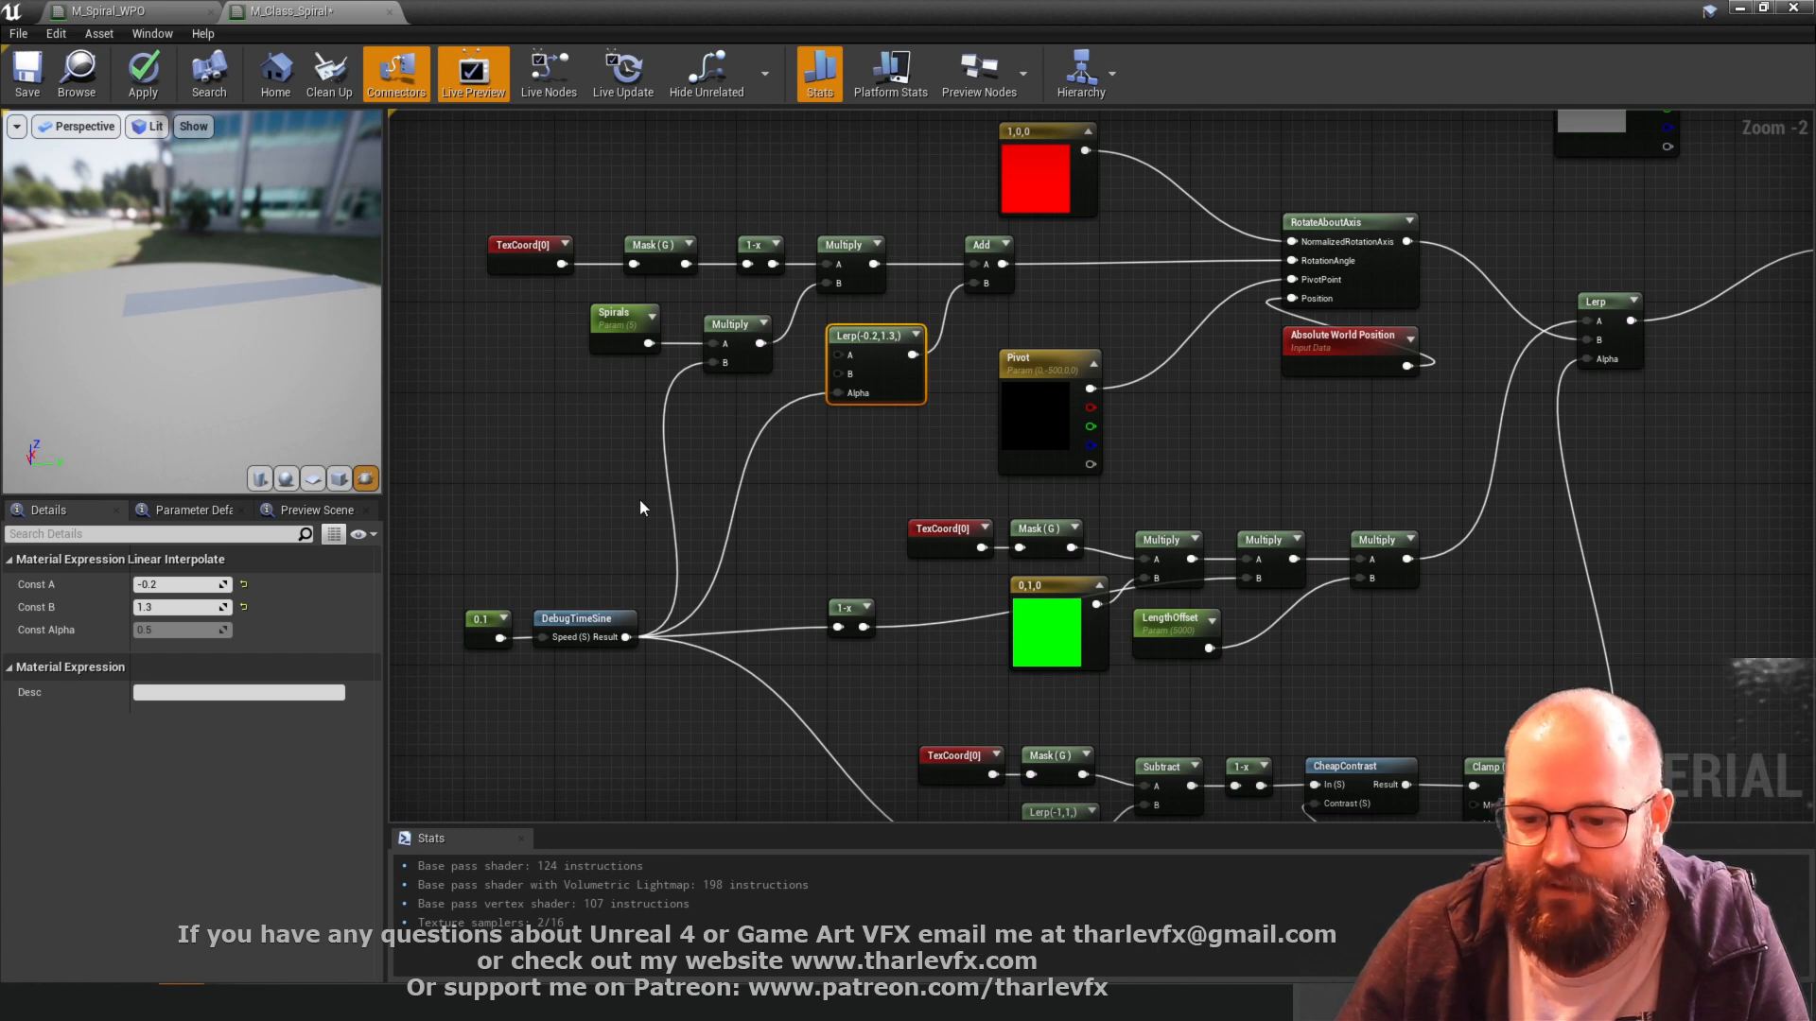
left_click(619, 317)
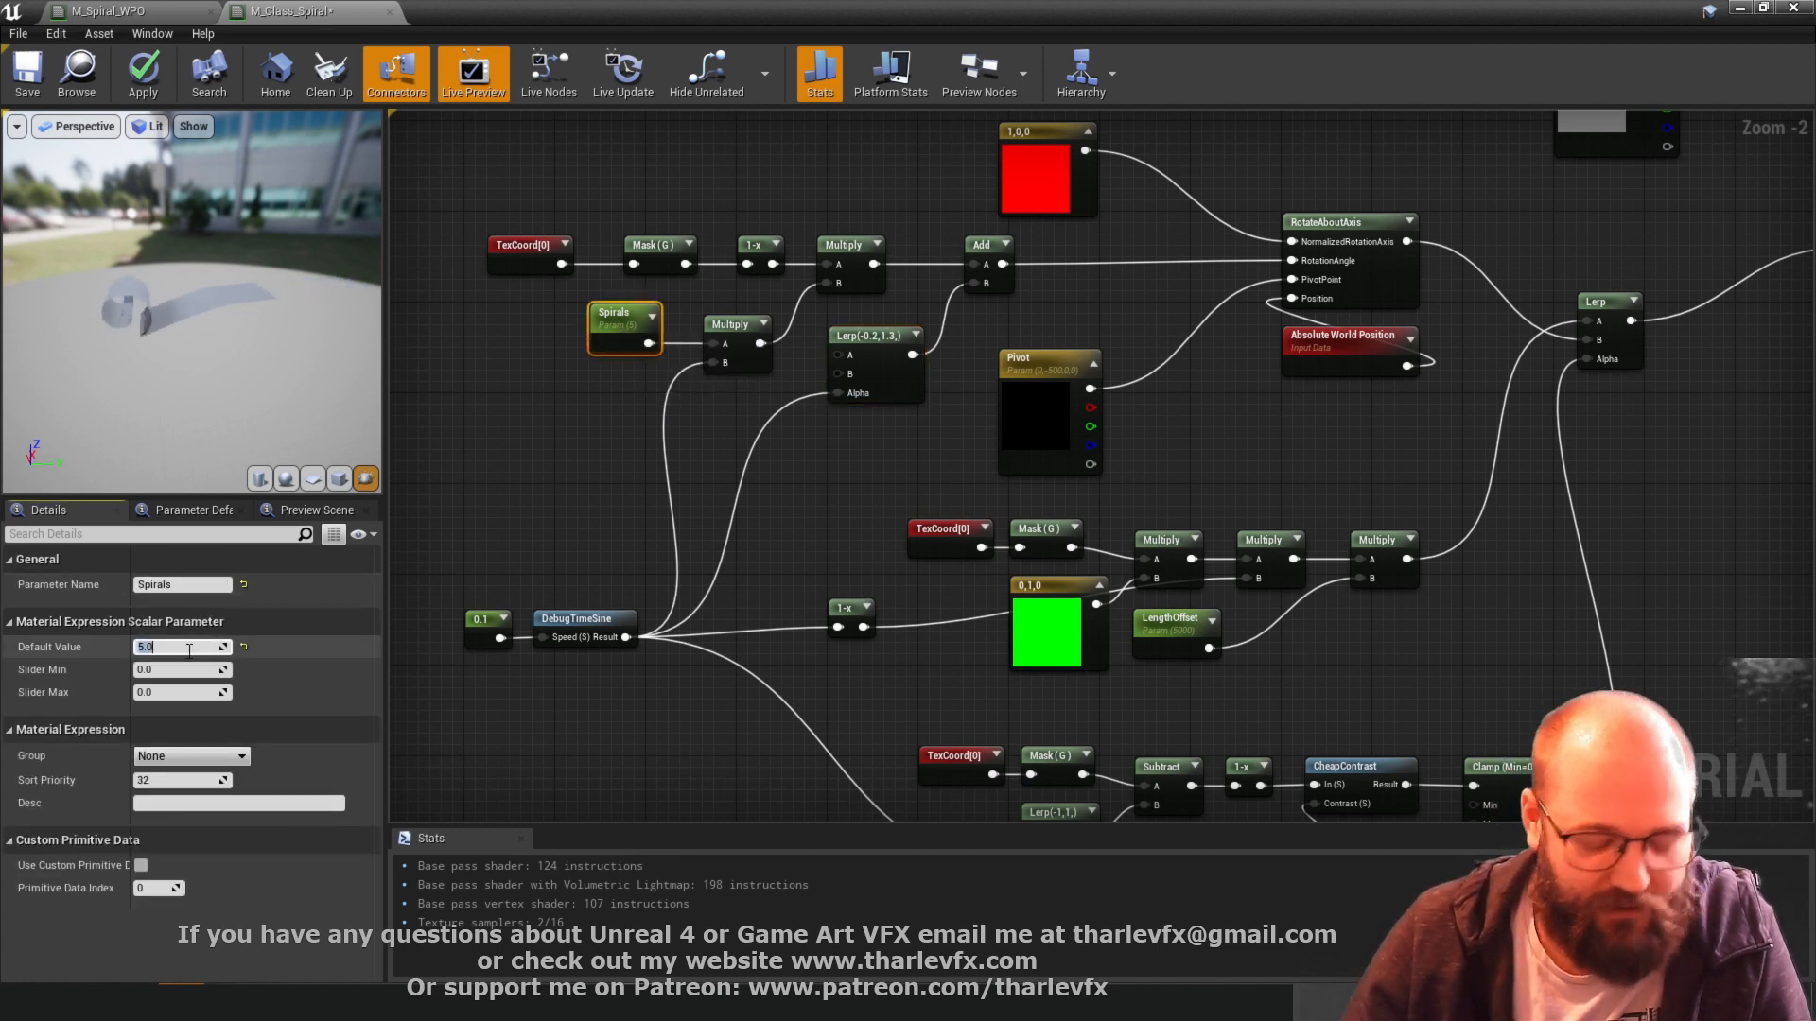
type("3")
key("Return")
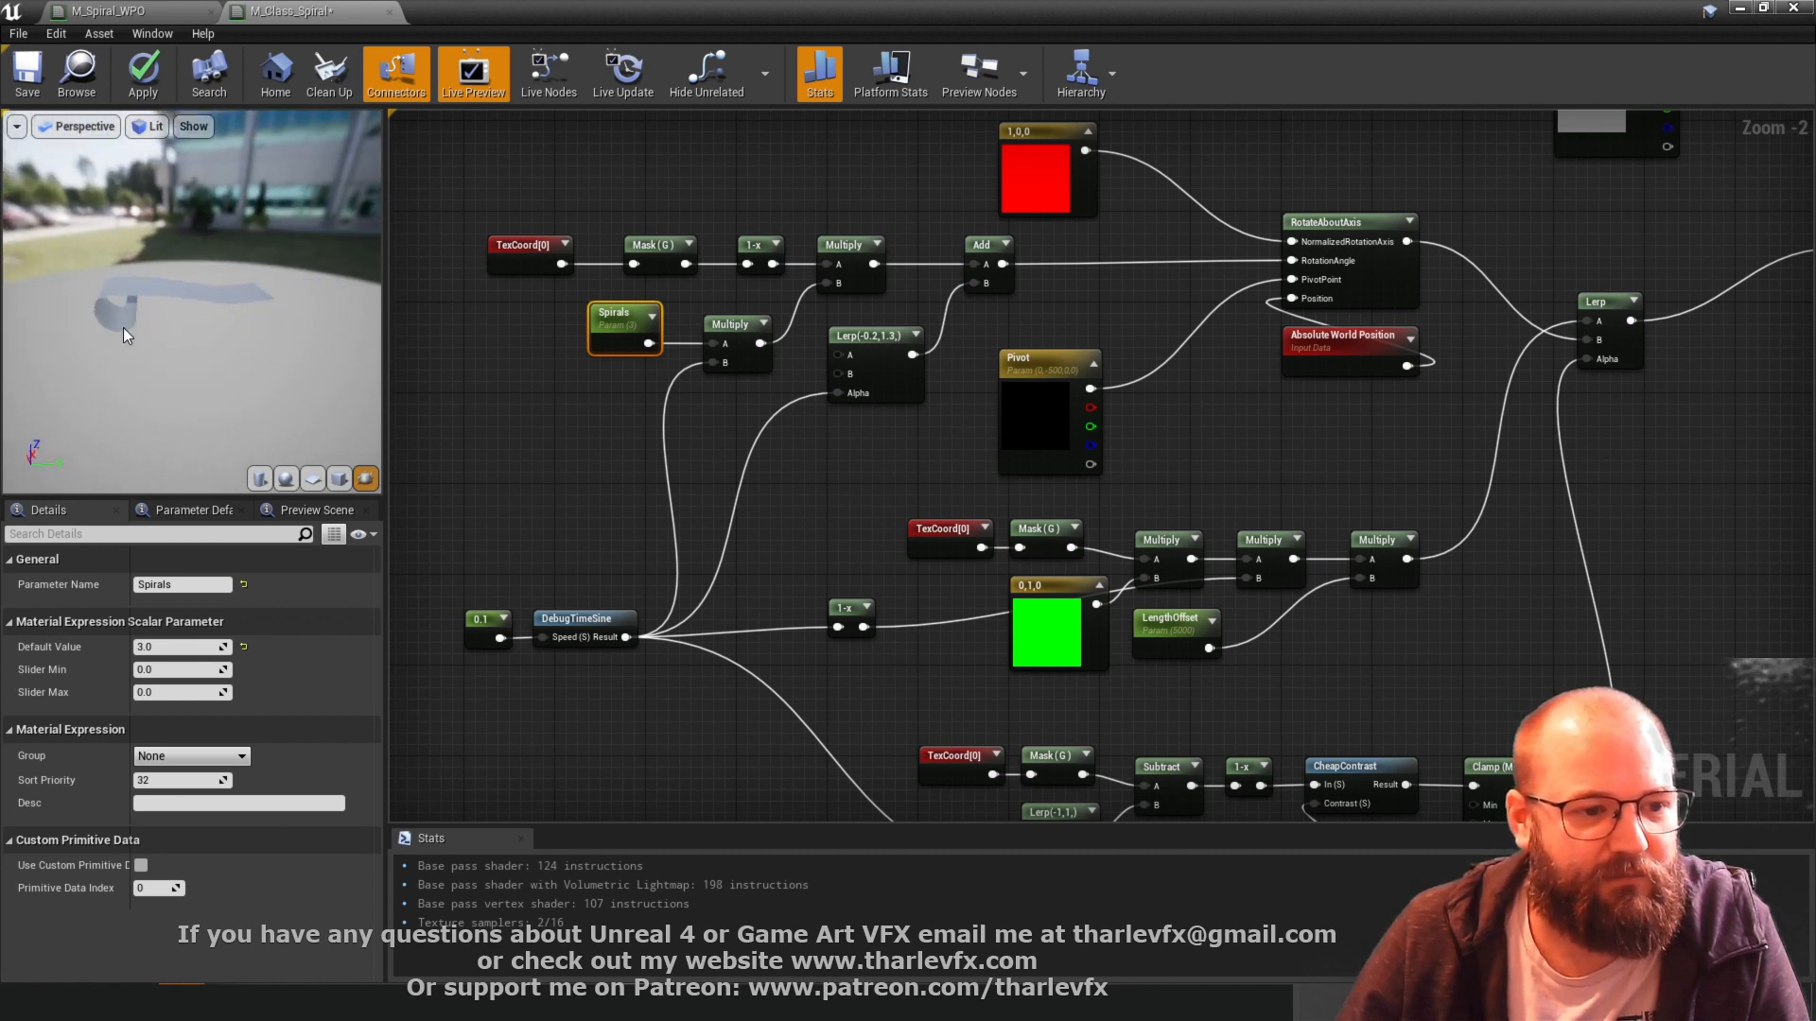
left_click(430, 464)
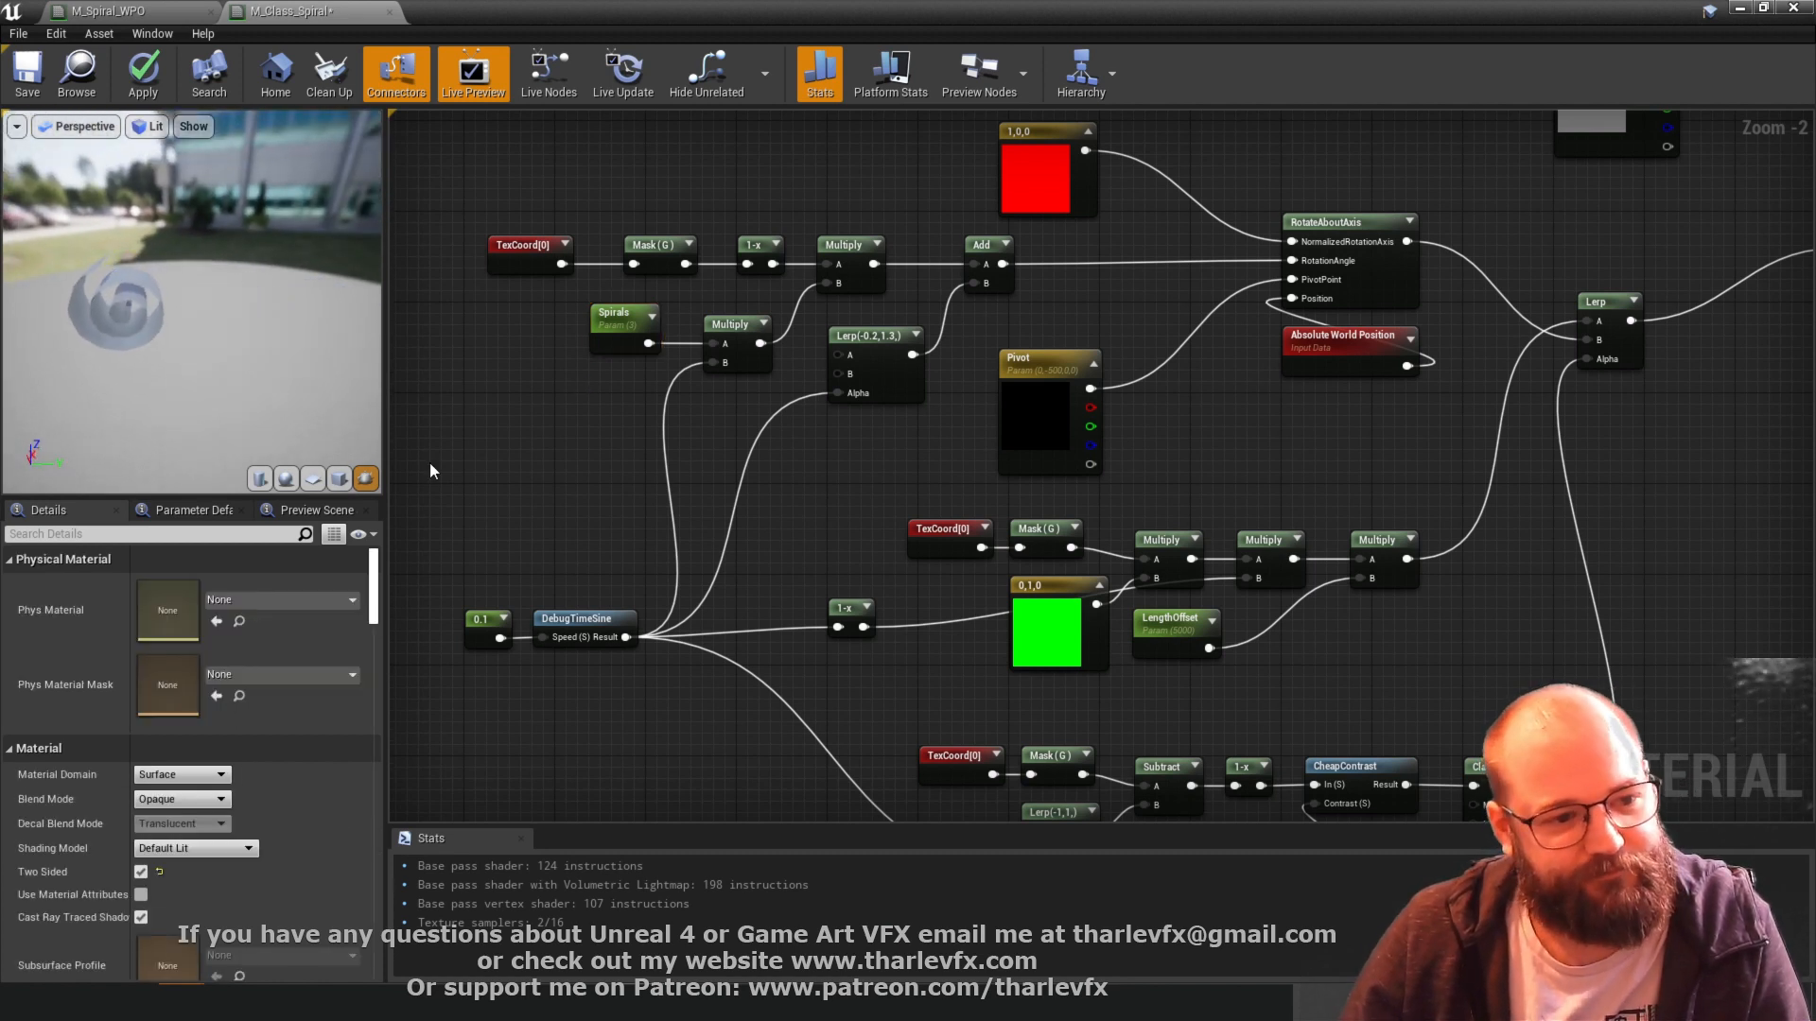
- Save the material and view the whole node graph
left_click(27, 74)
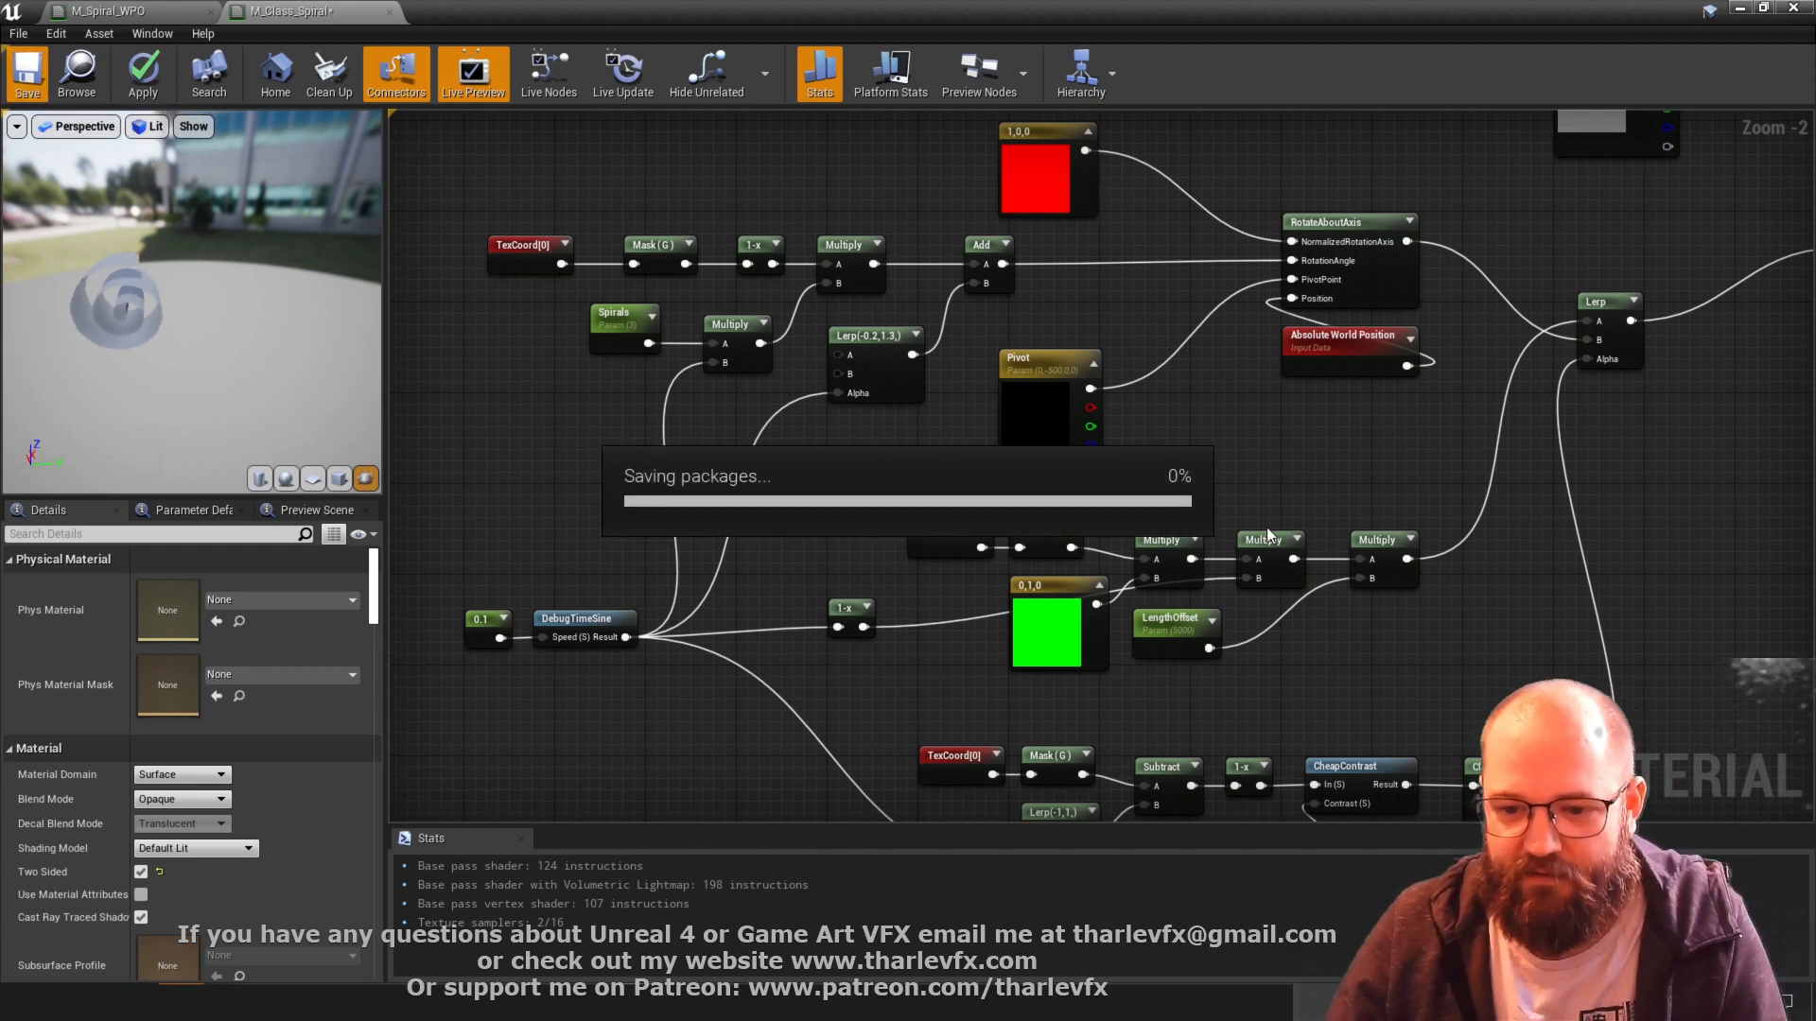
scroll(856, 470, "down", 2)
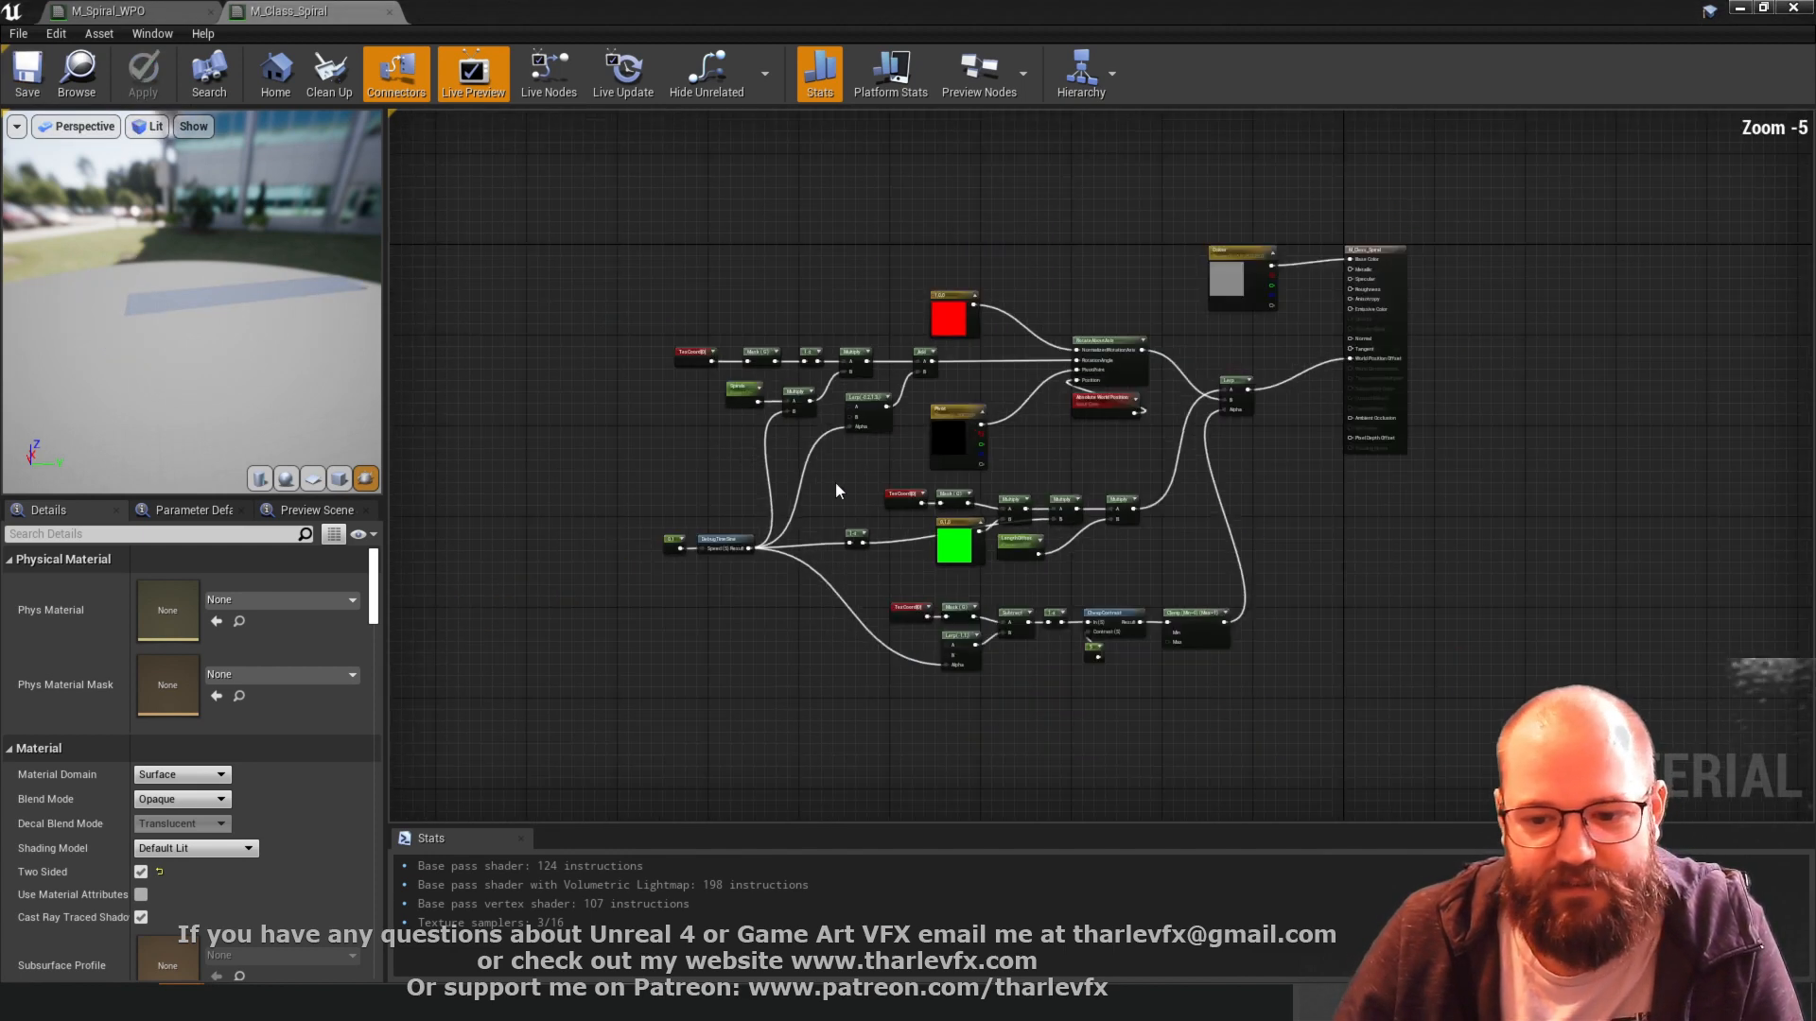
left_click_drag(482, 236, 1396, 606)
left_click(511, 249)
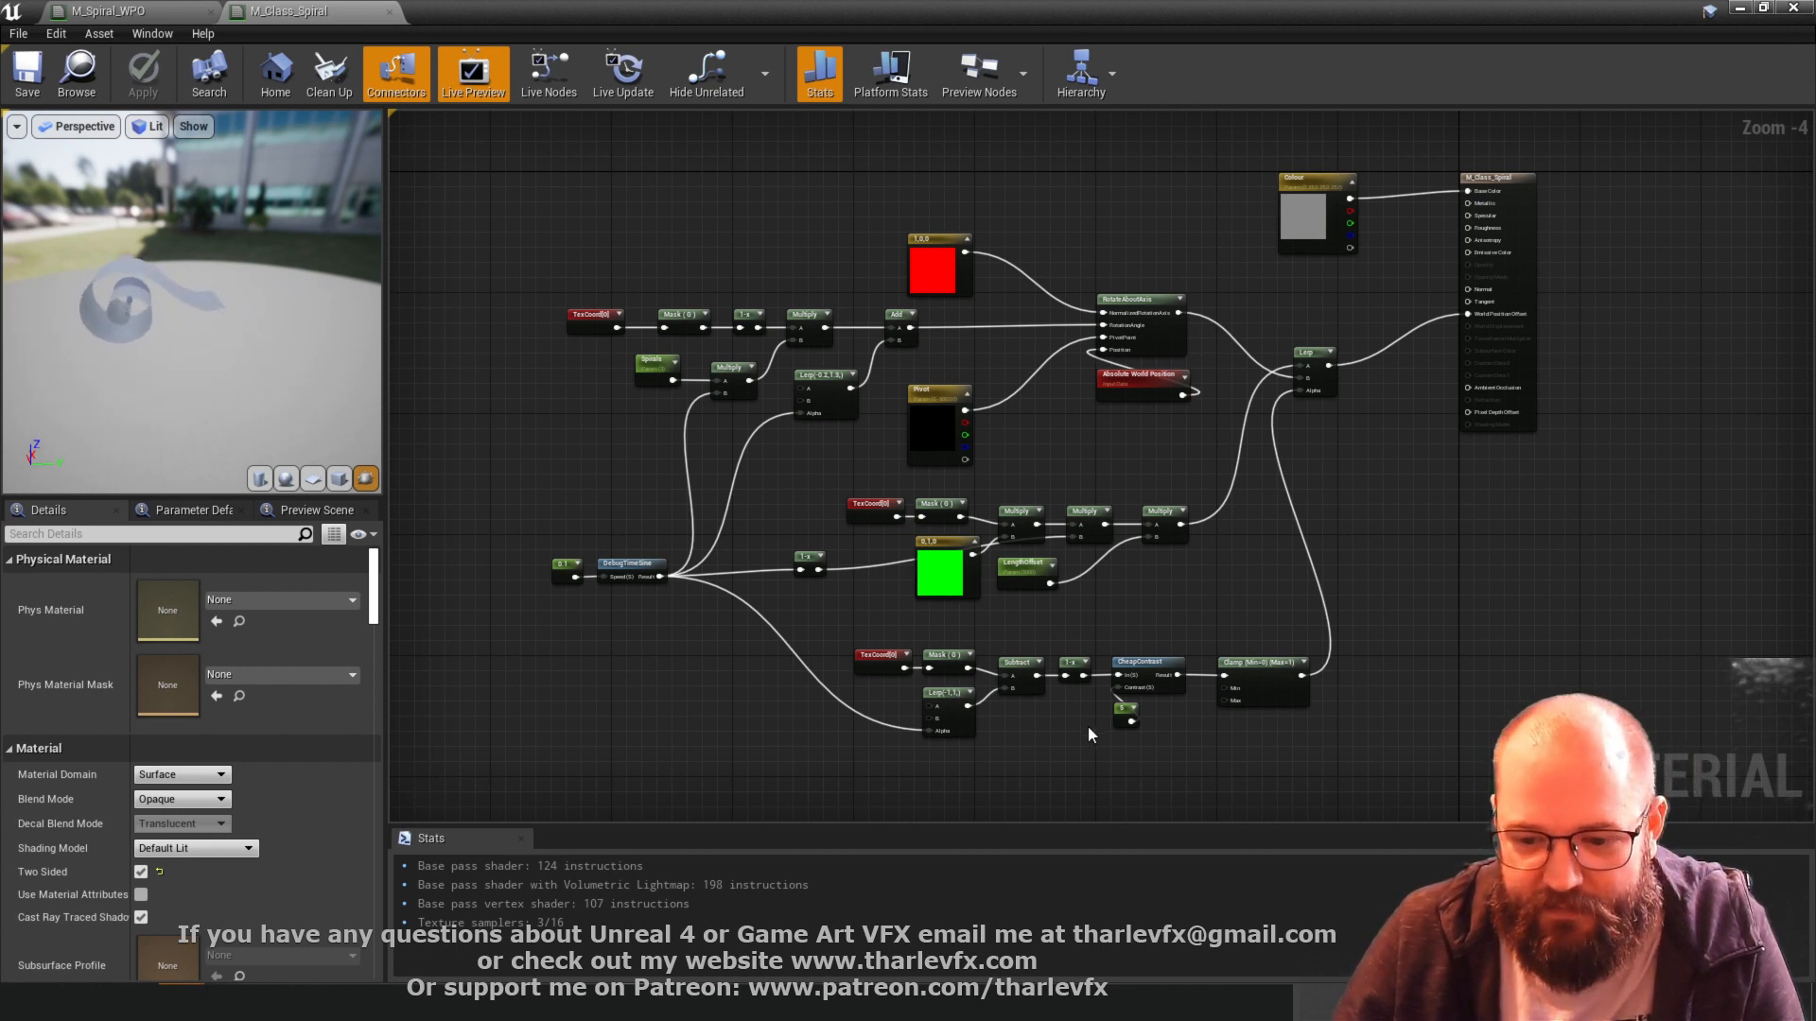
- Set the constant feeding CheapContrast's contrast input to 3
left_click(1125, 715)
left_click(180, 585)
type("3")
key("Tab")
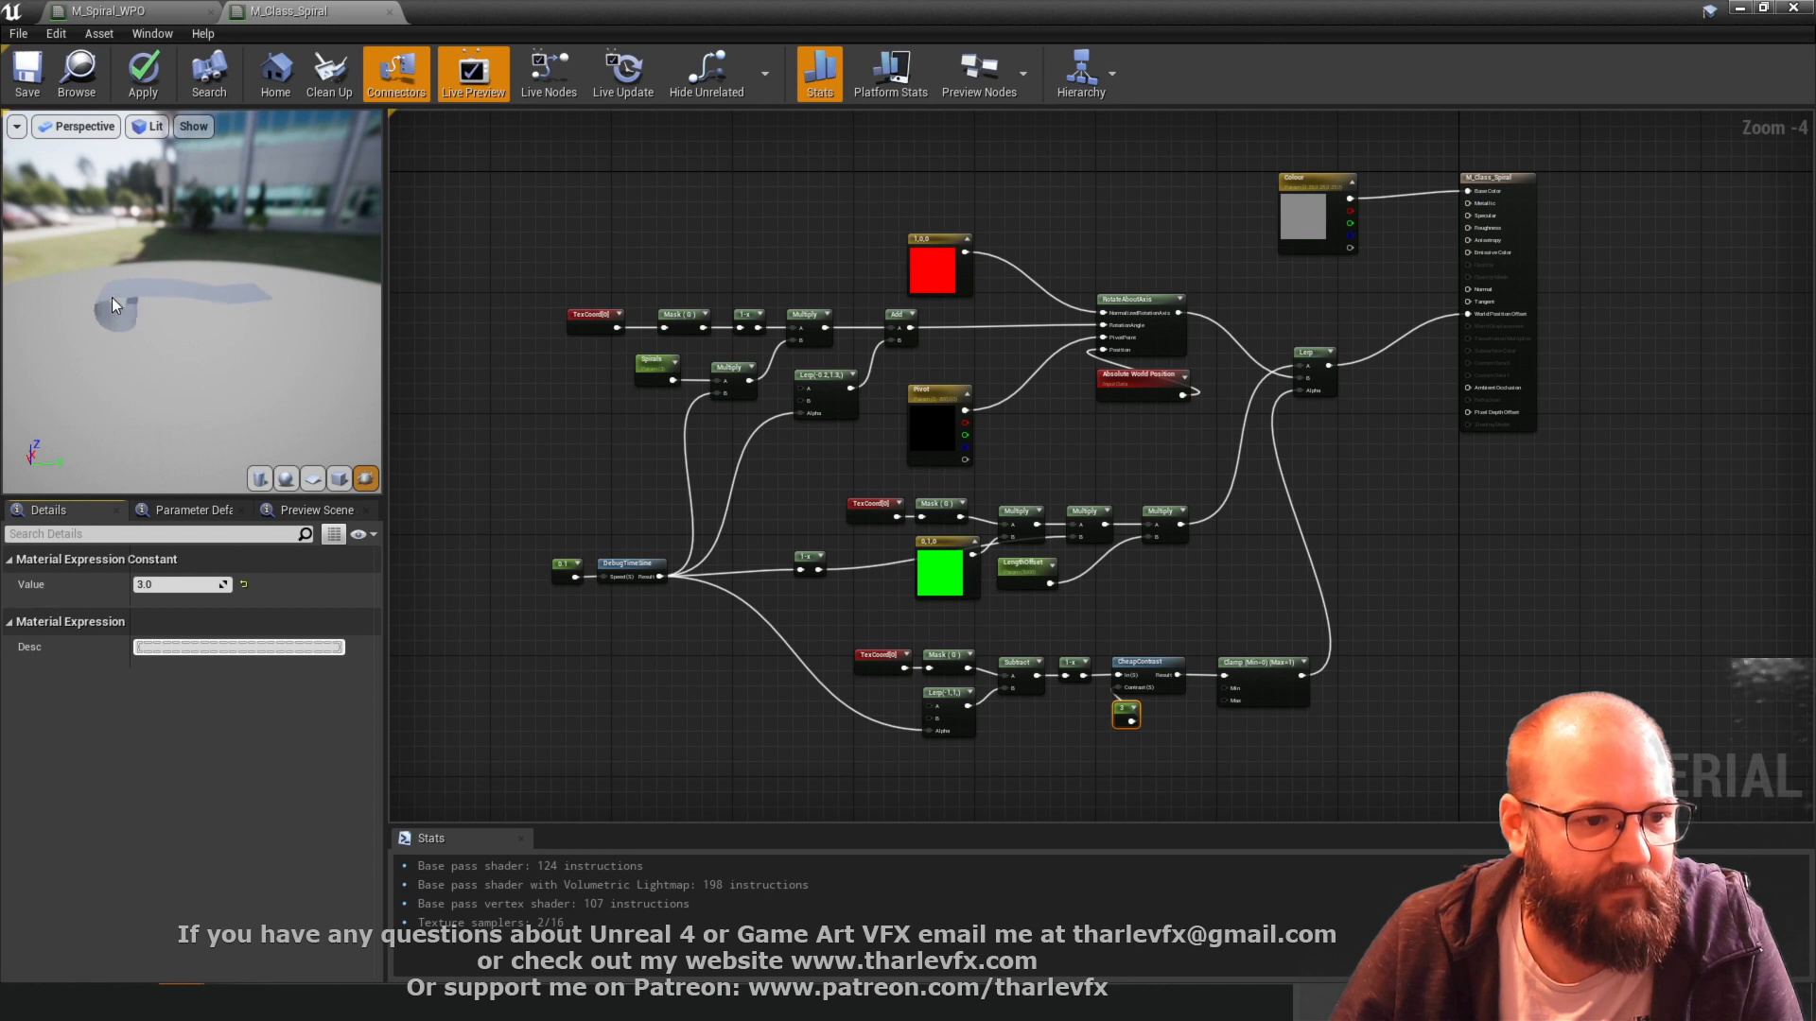
- Set the LengthOffset parameter's default value to 7500 and check the unrolling plane in the preview from several angles
left_click(1013, 566)
left_click(193, 648)
type("7")
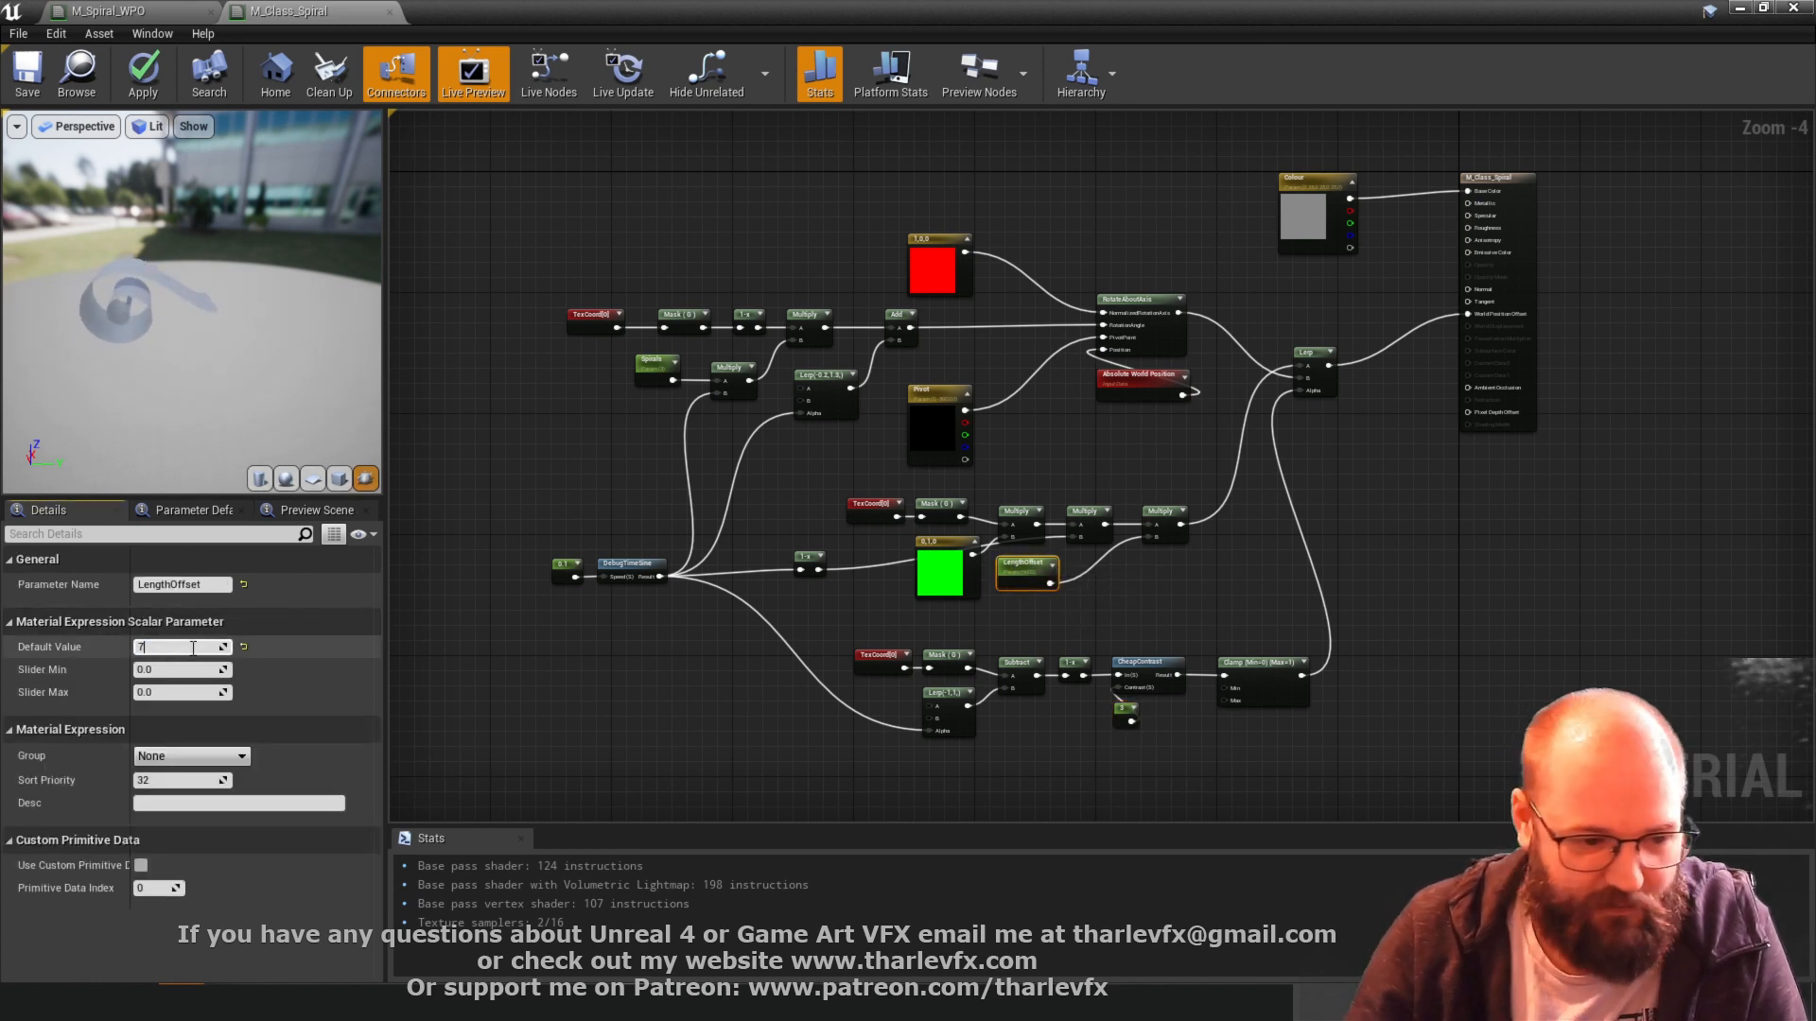
type("500")
key("Return")
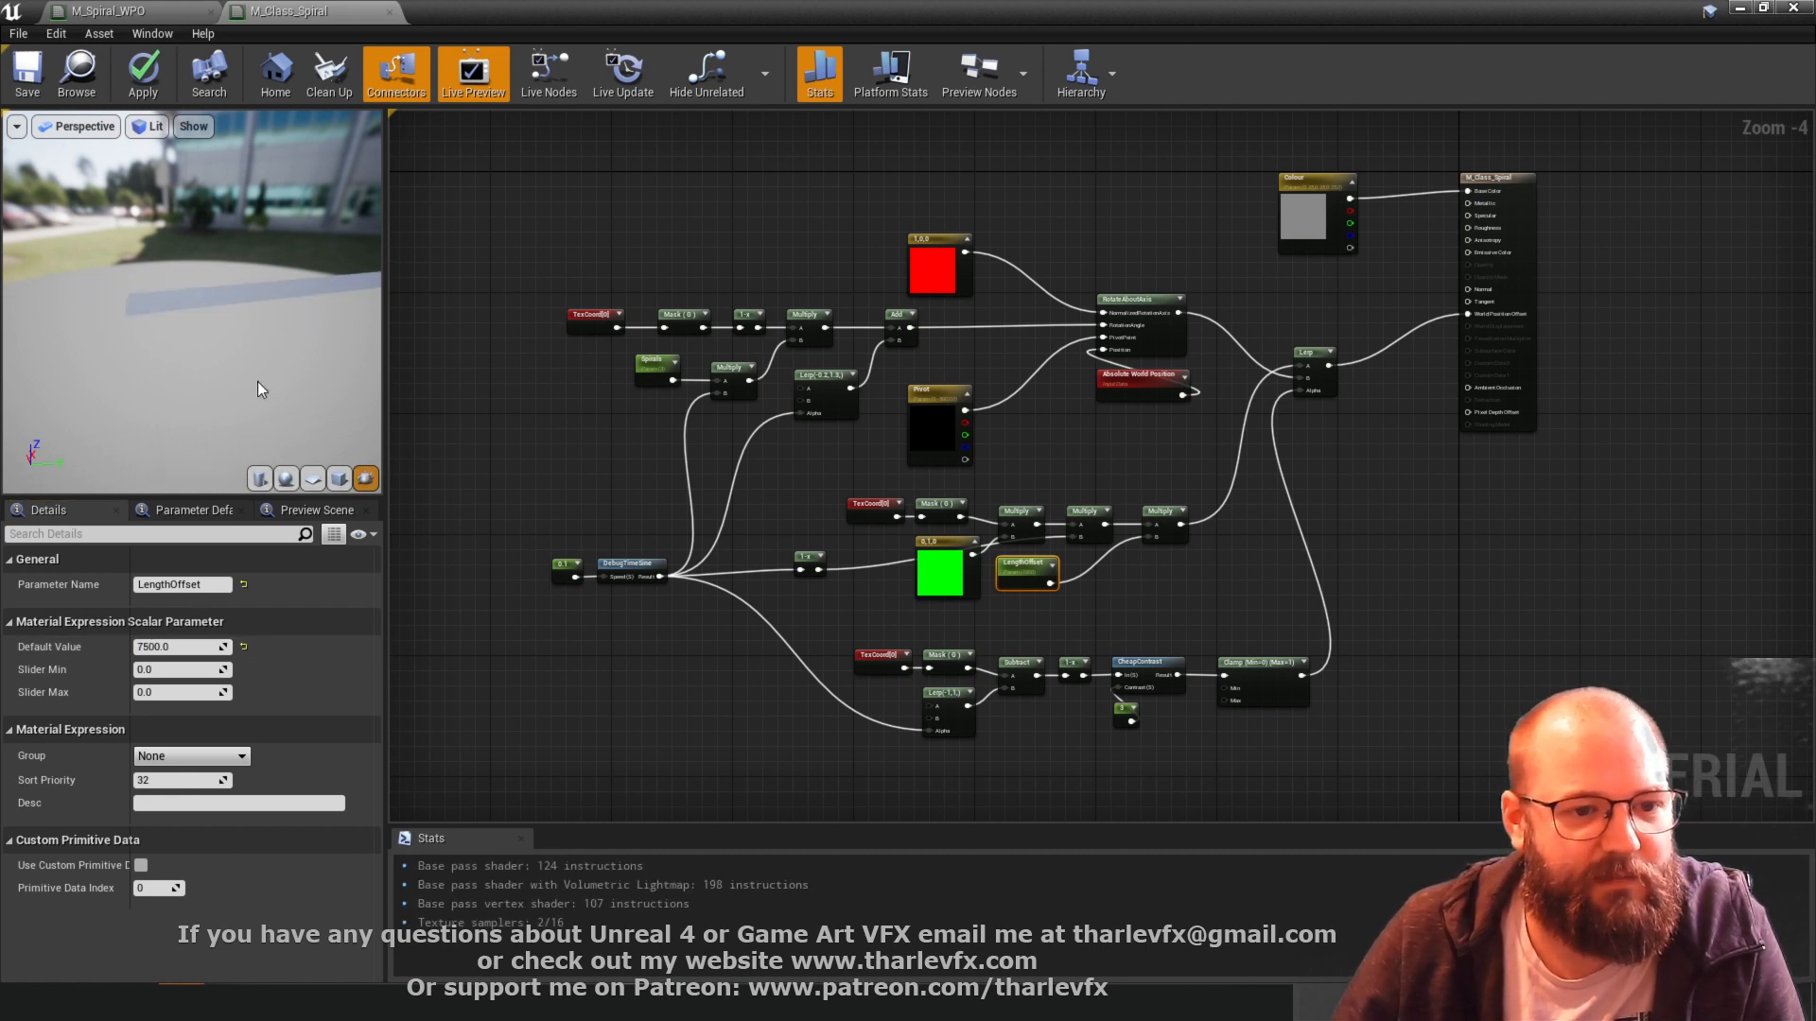
mouse_move(257, 382)
left_mouse_down()
mouse_move(227, 381)
mouse_move(259, 382)
left_mouse_up()
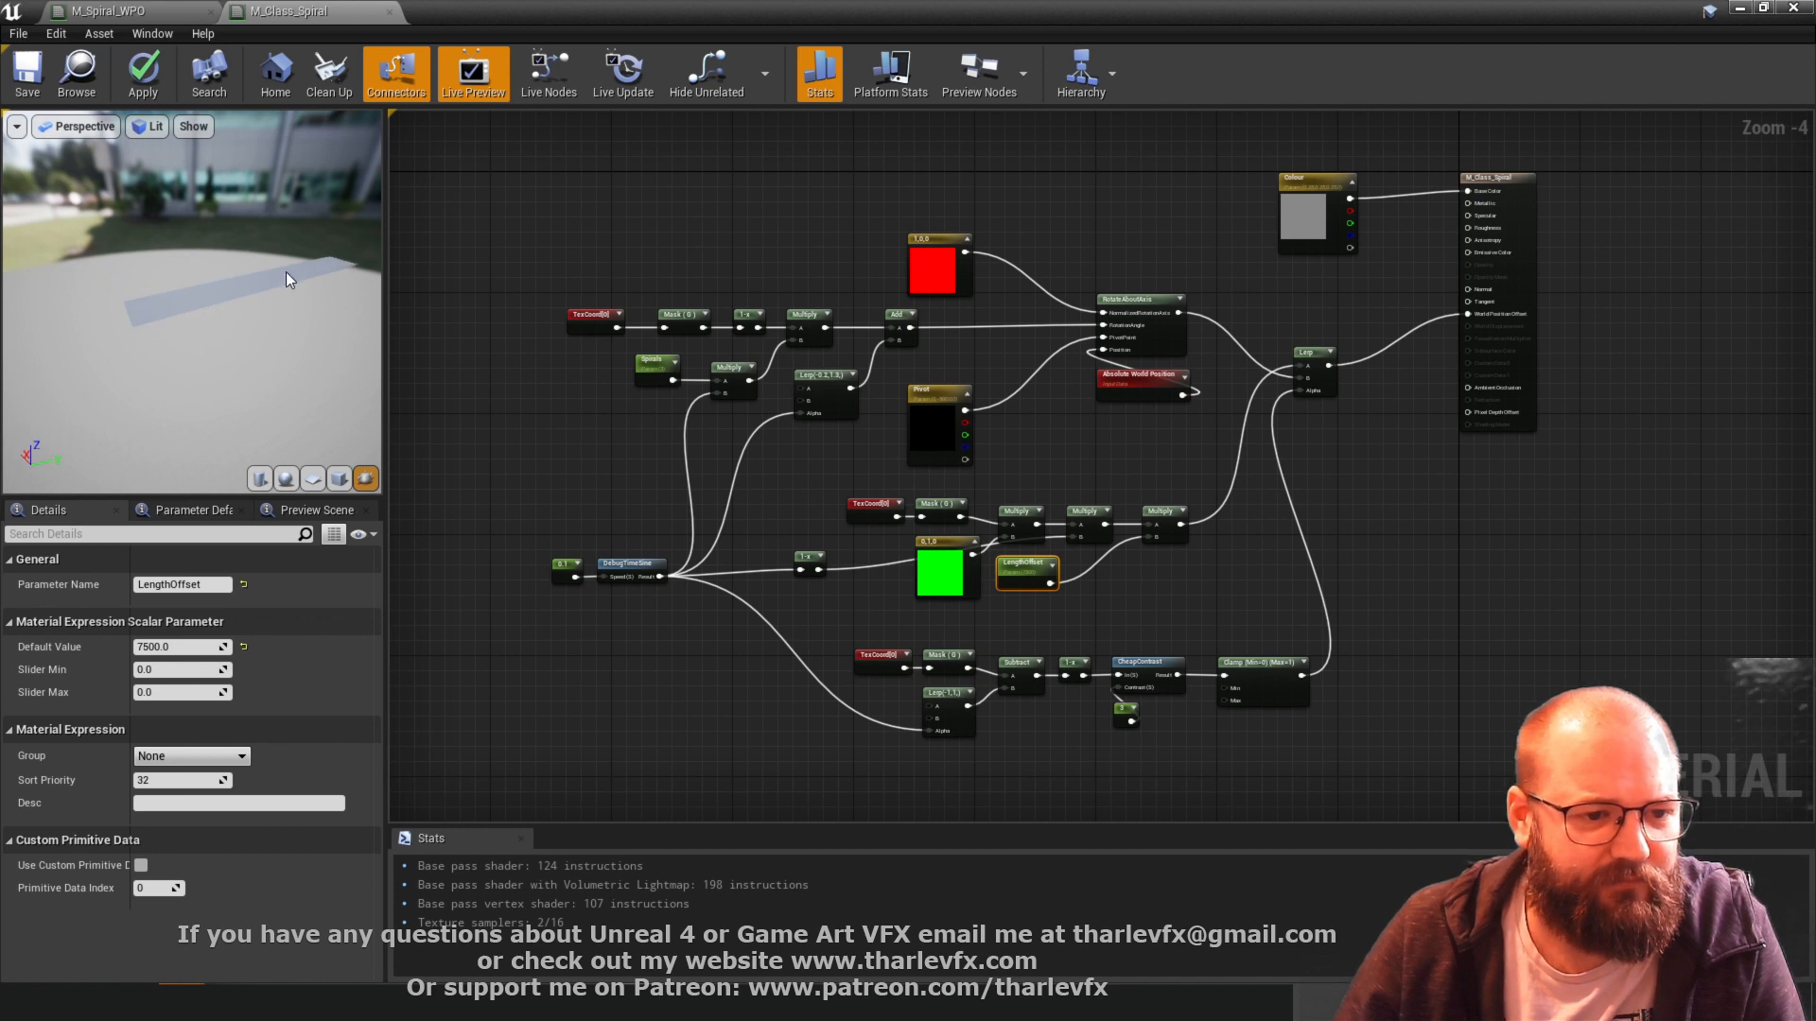
left_click_drag(224, 259, 324, 199)
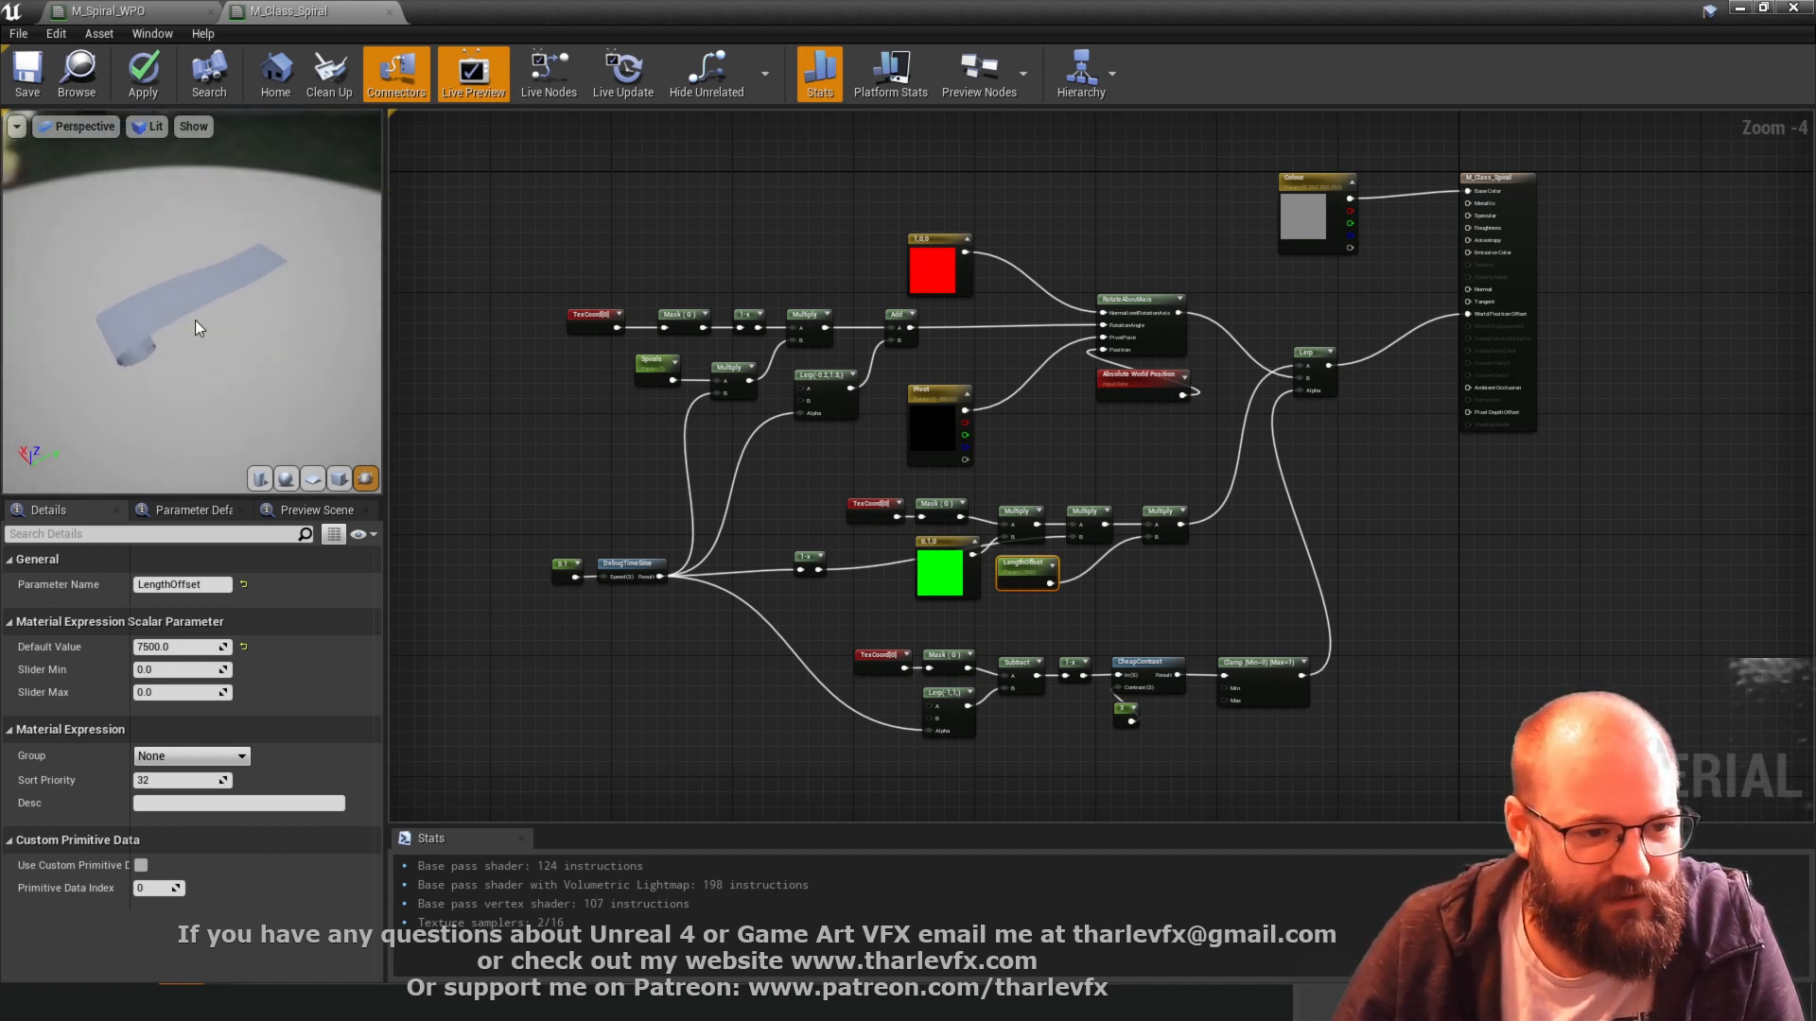
left_click_drag(171, 341, 104, 277)
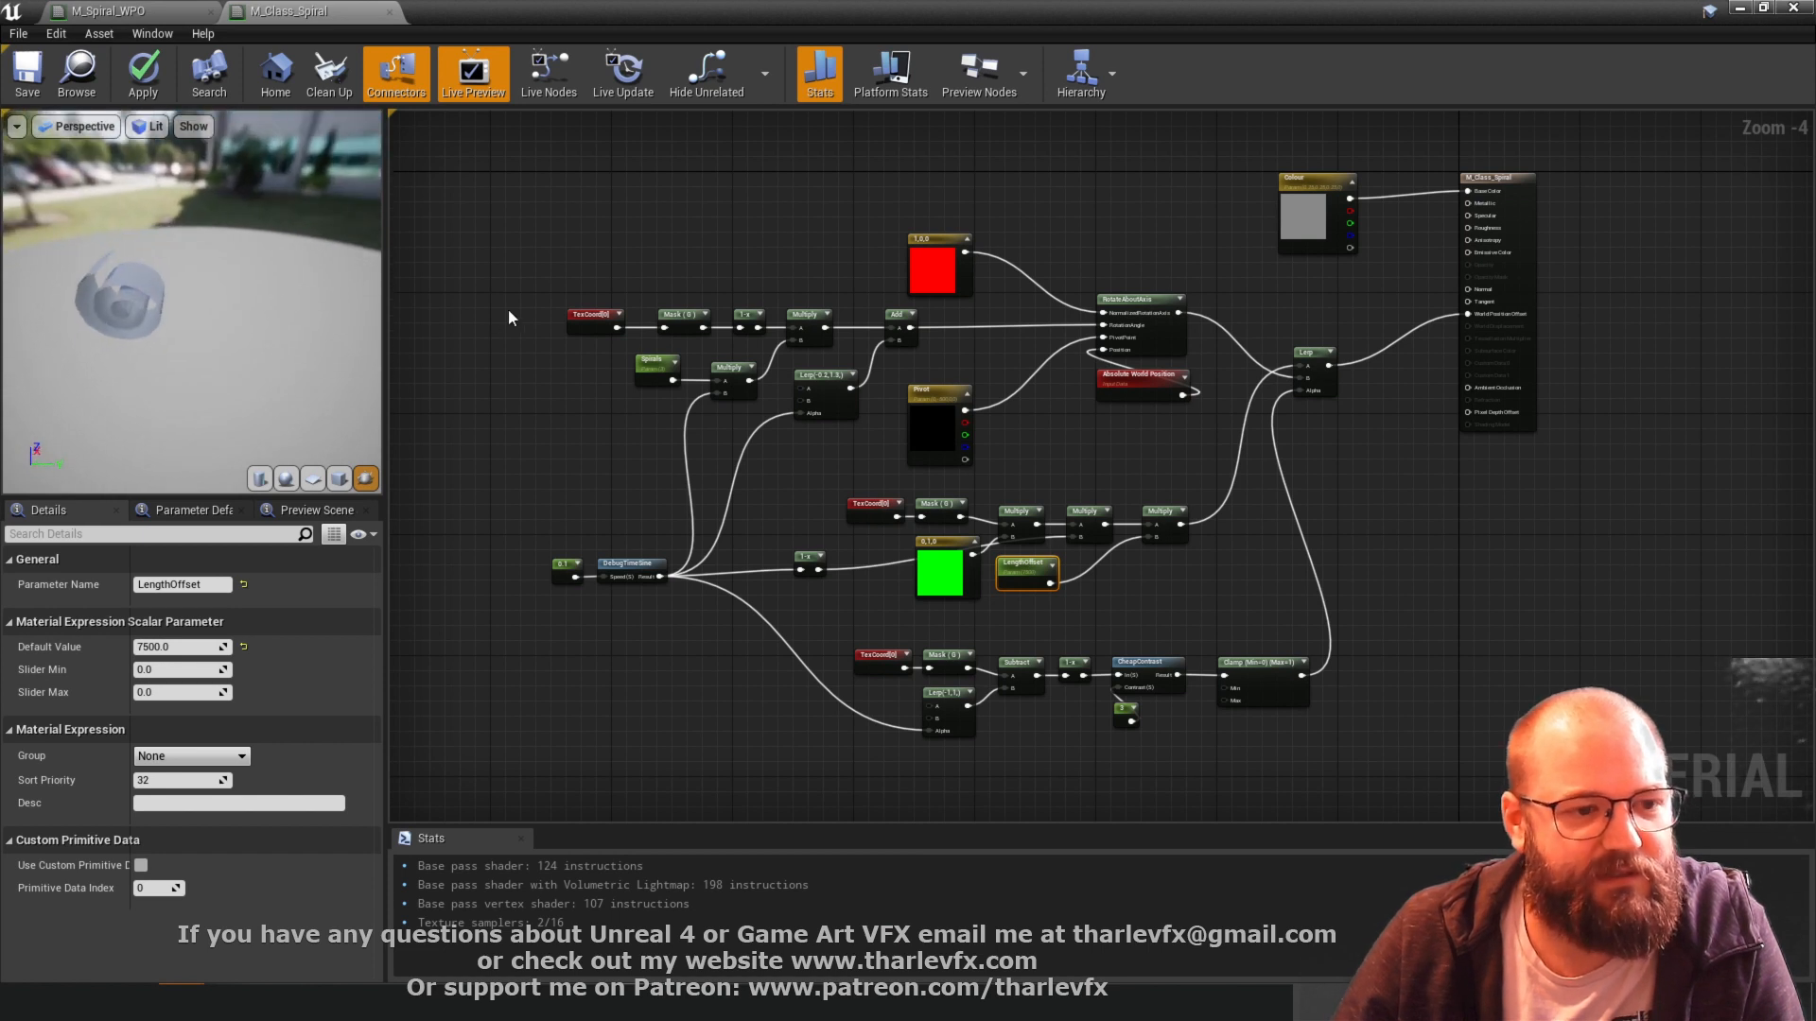
- Save the edited material and return to the Spiral_Map level
left_click(508, 314)
left_click(38, 78)
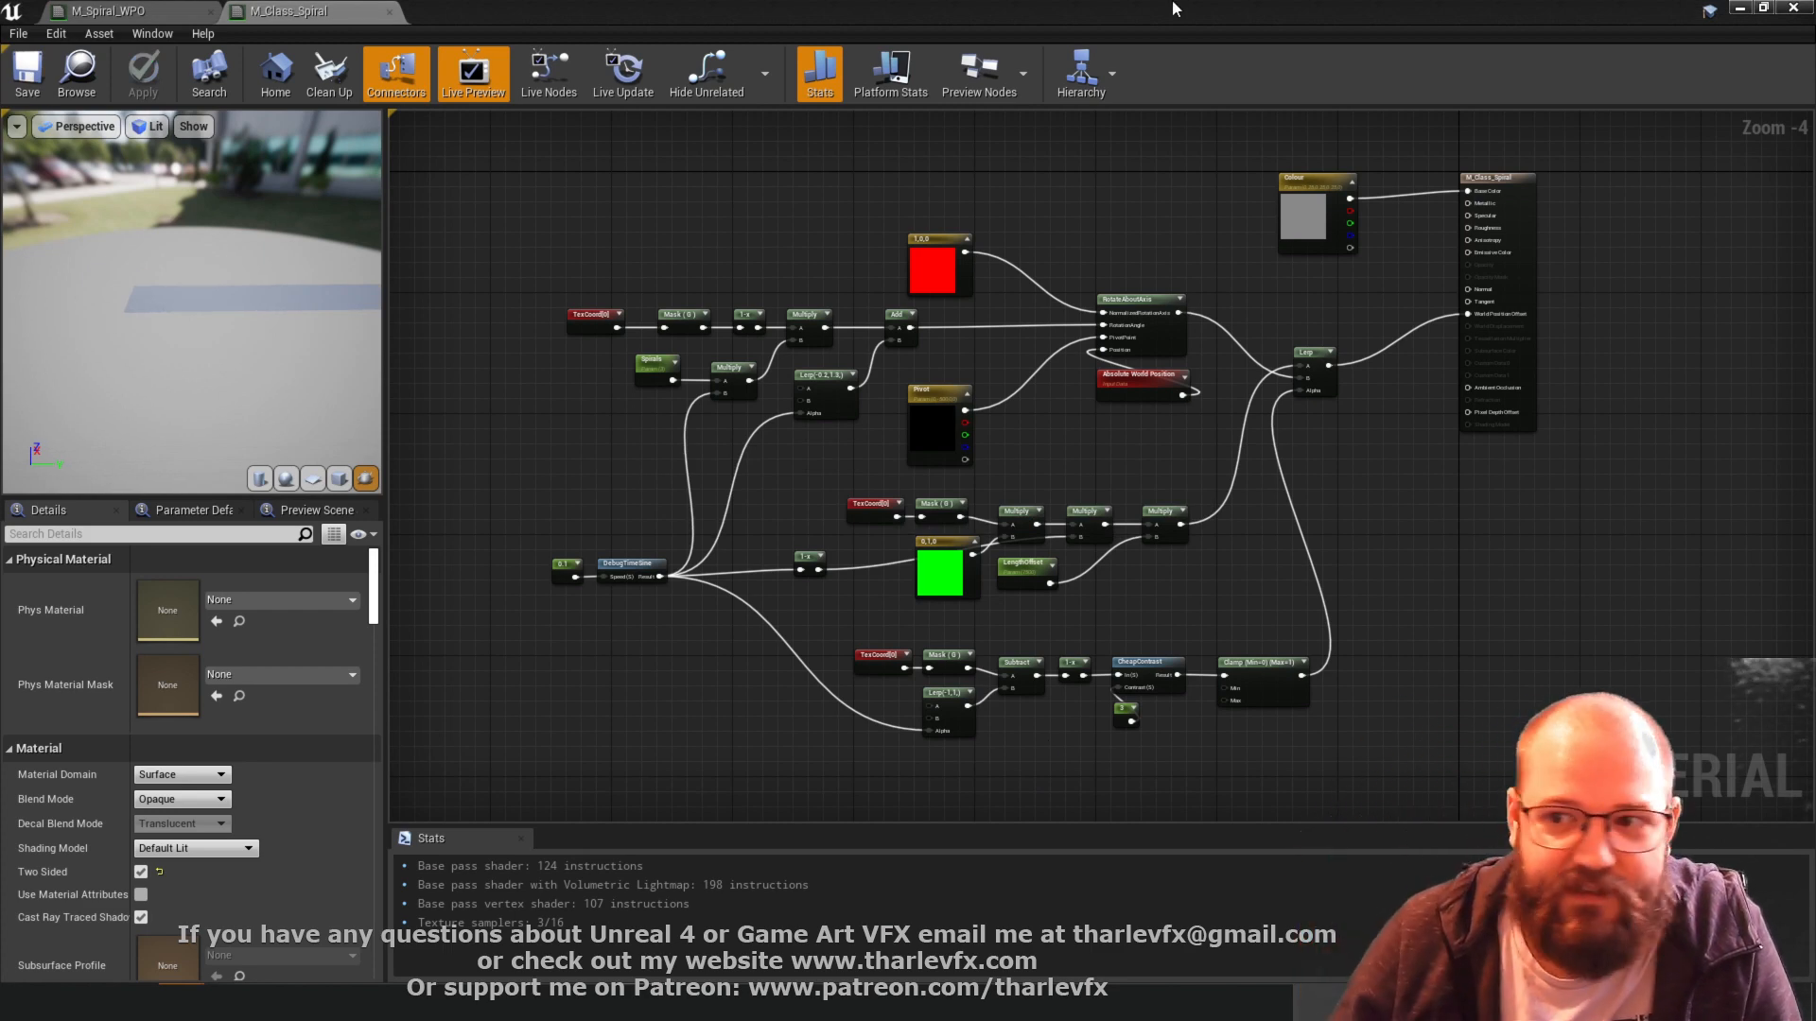
left_click(1753, 14)
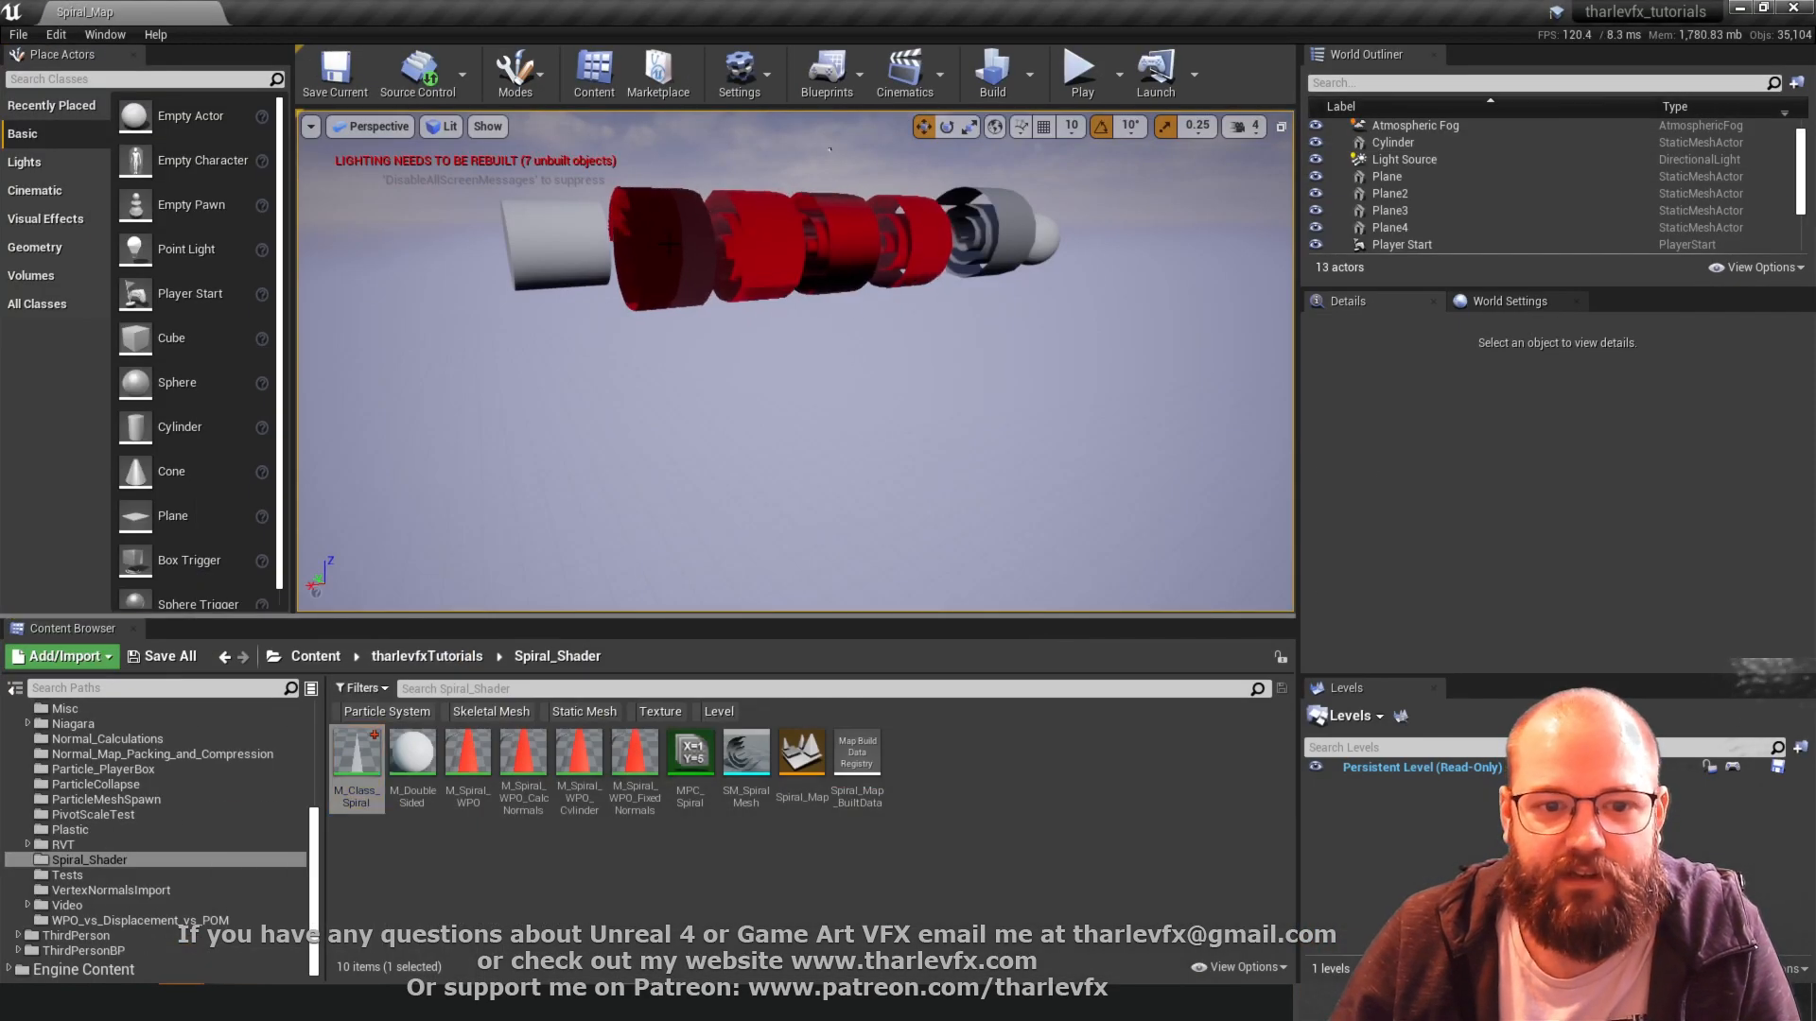
- Apply the M_Class_Spiral material to Plane3 in the level and rotate the plane
left_click_drag(356, 756, 662, 303)
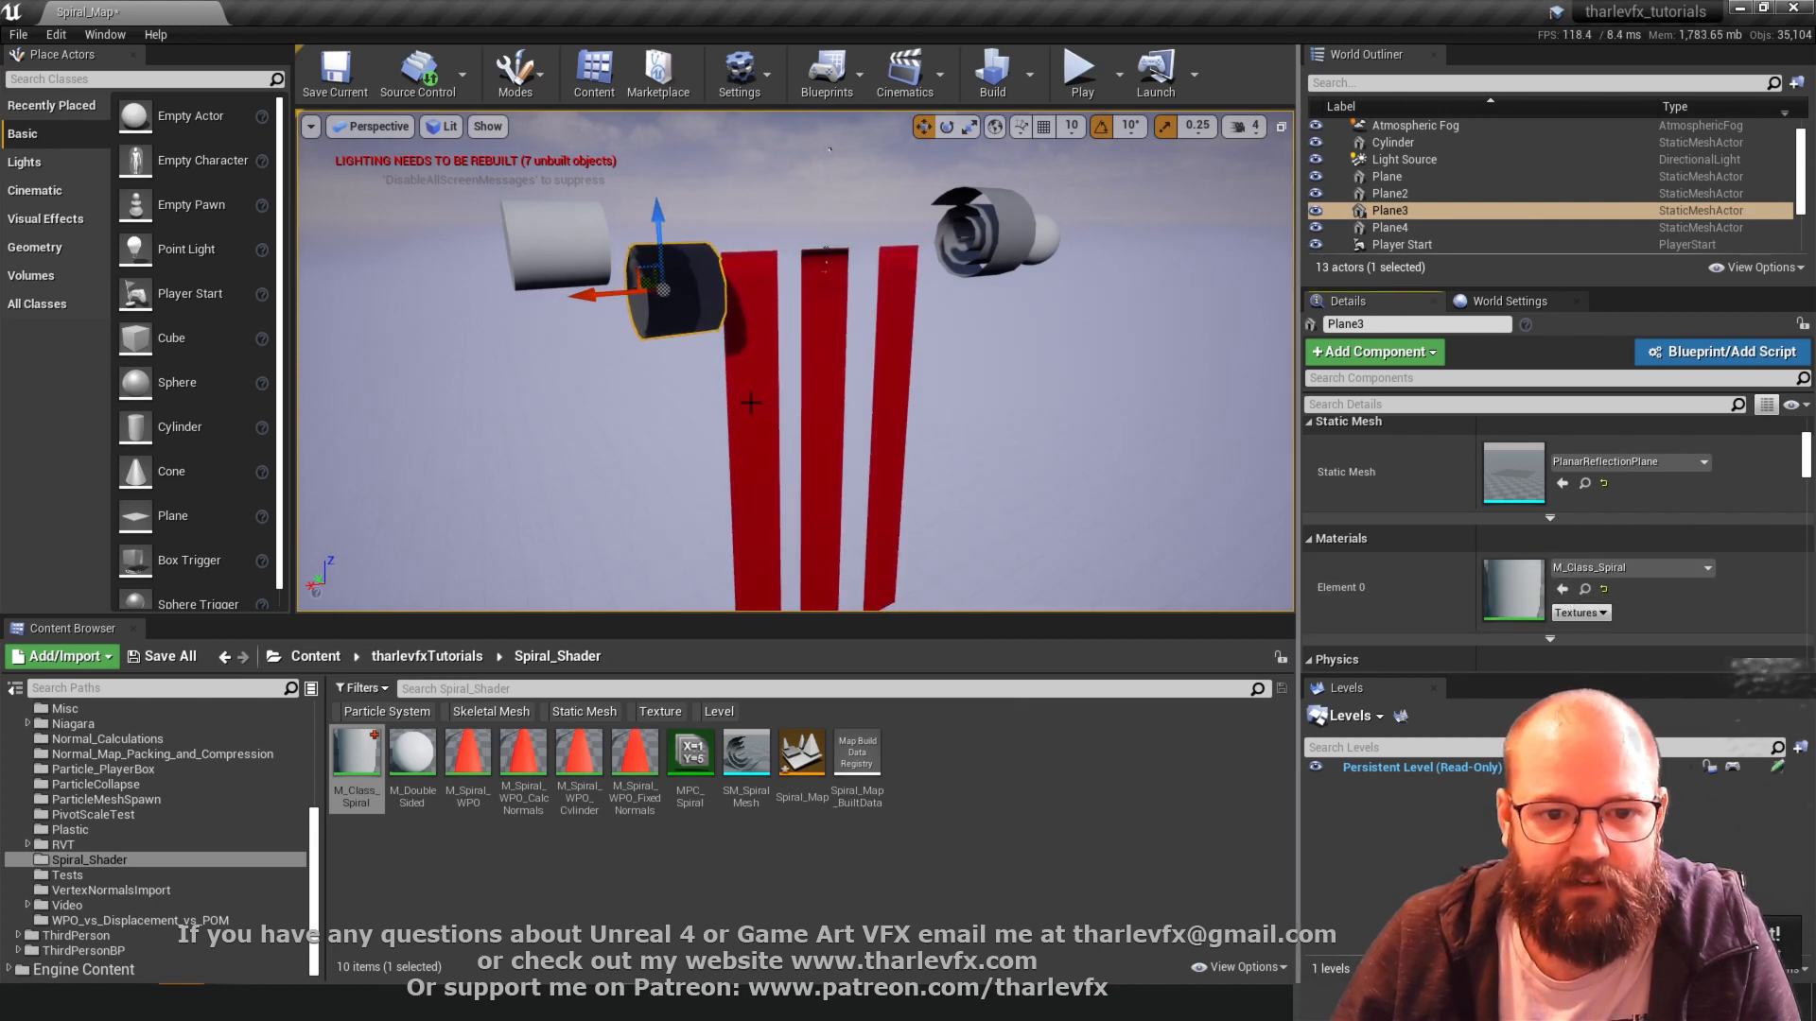
left_click_drag(750, 403, 922, 326, "alt")
key("e")
left_click_drag(529, 234, 511, 266)
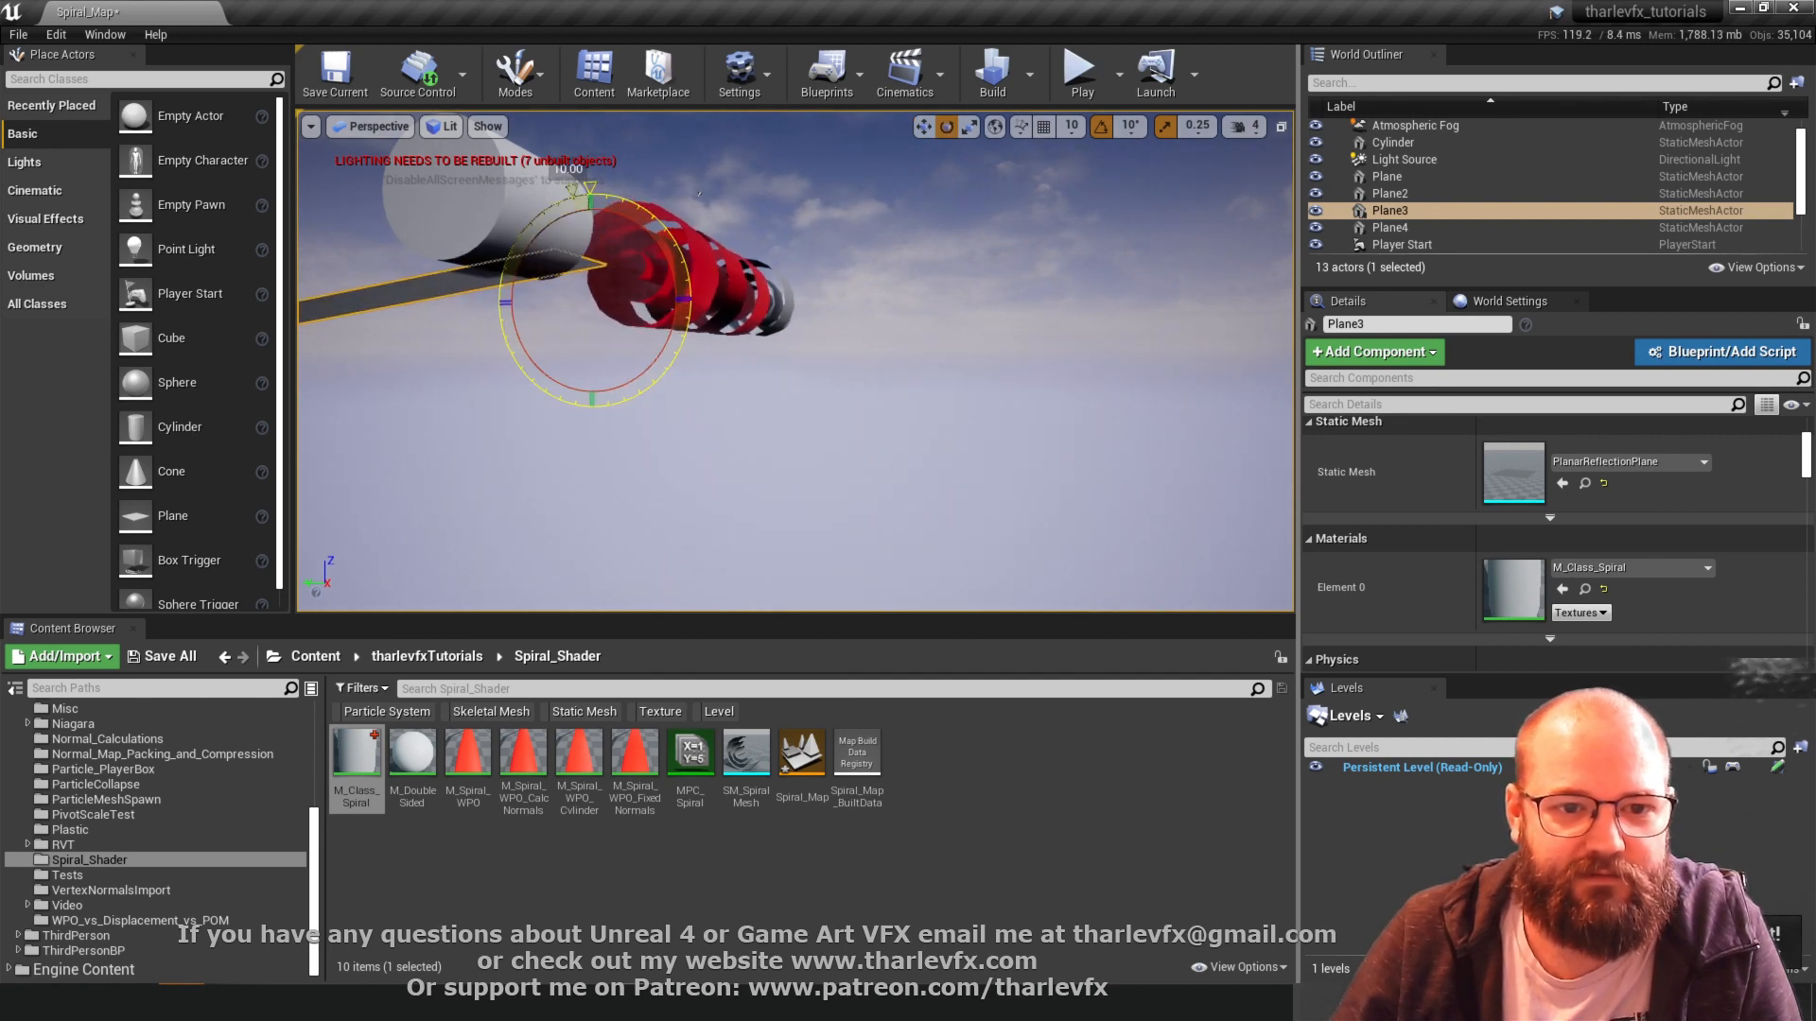
left_click_drag(699, 192, 761, 174, "alt")
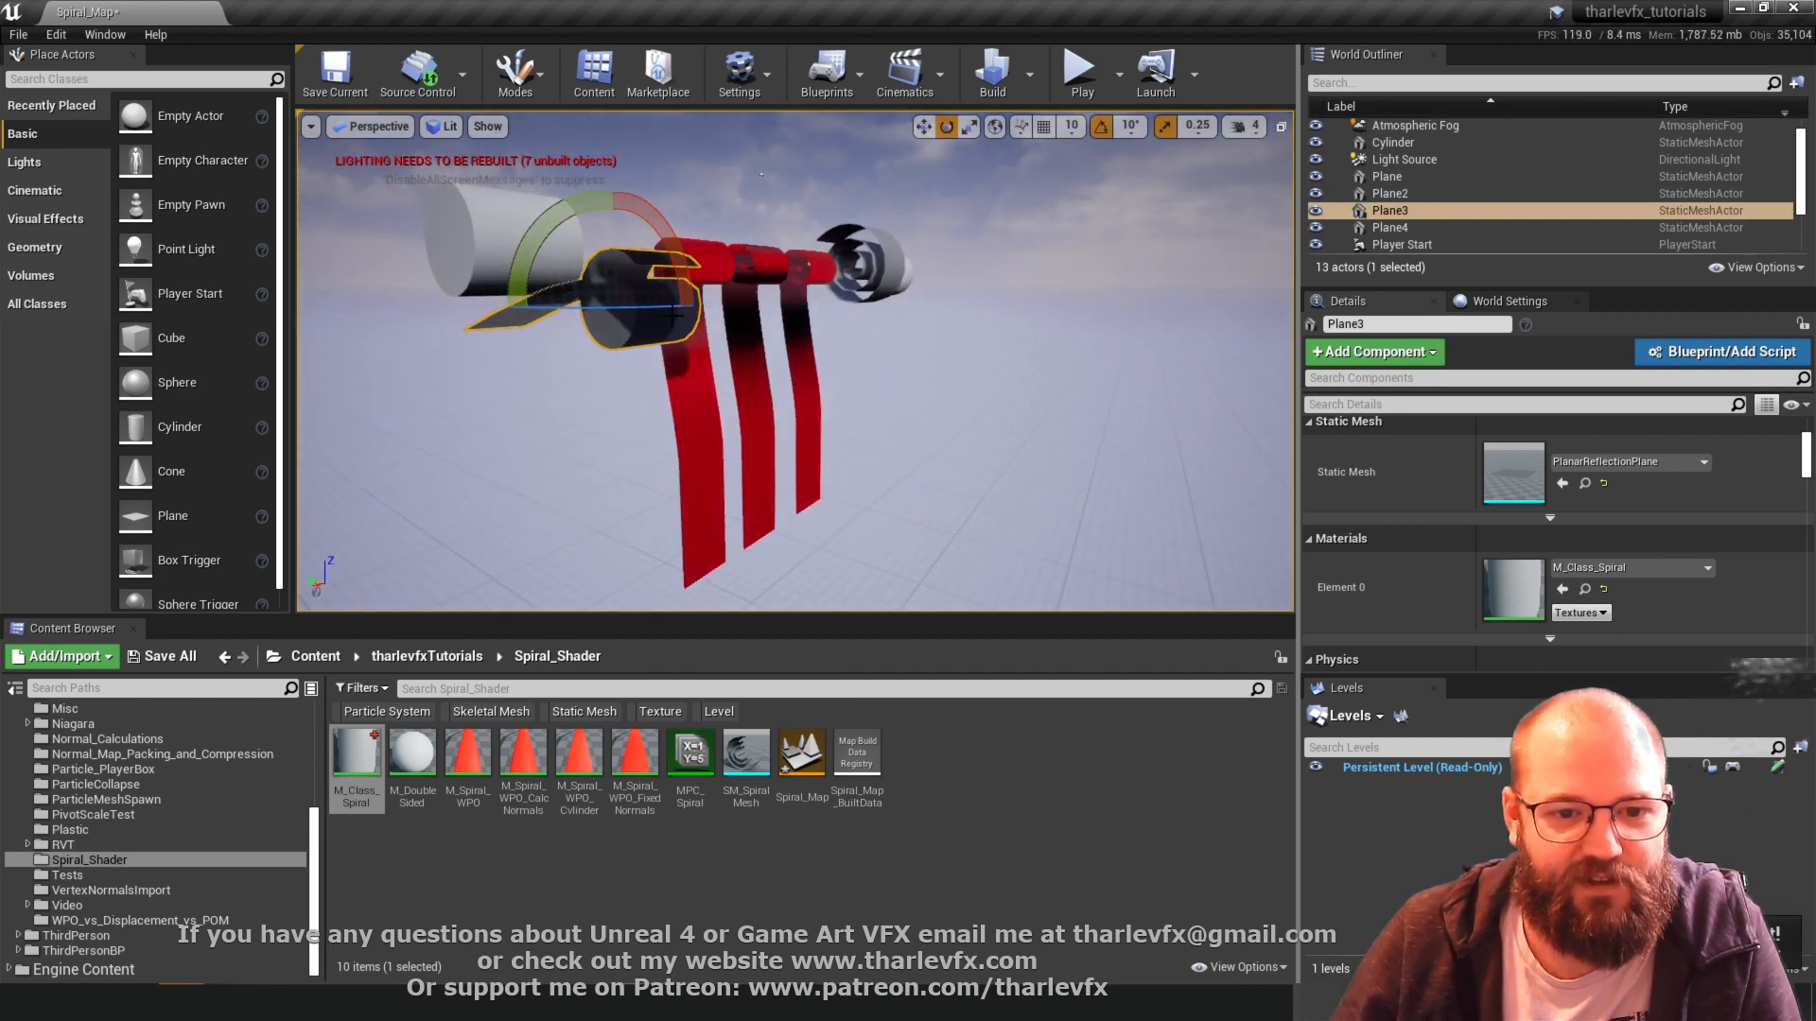
- Open the M_Class_Spiral material and select the 1,0,0 vector that drives the normalized rotation axis
double_click(357, 764)
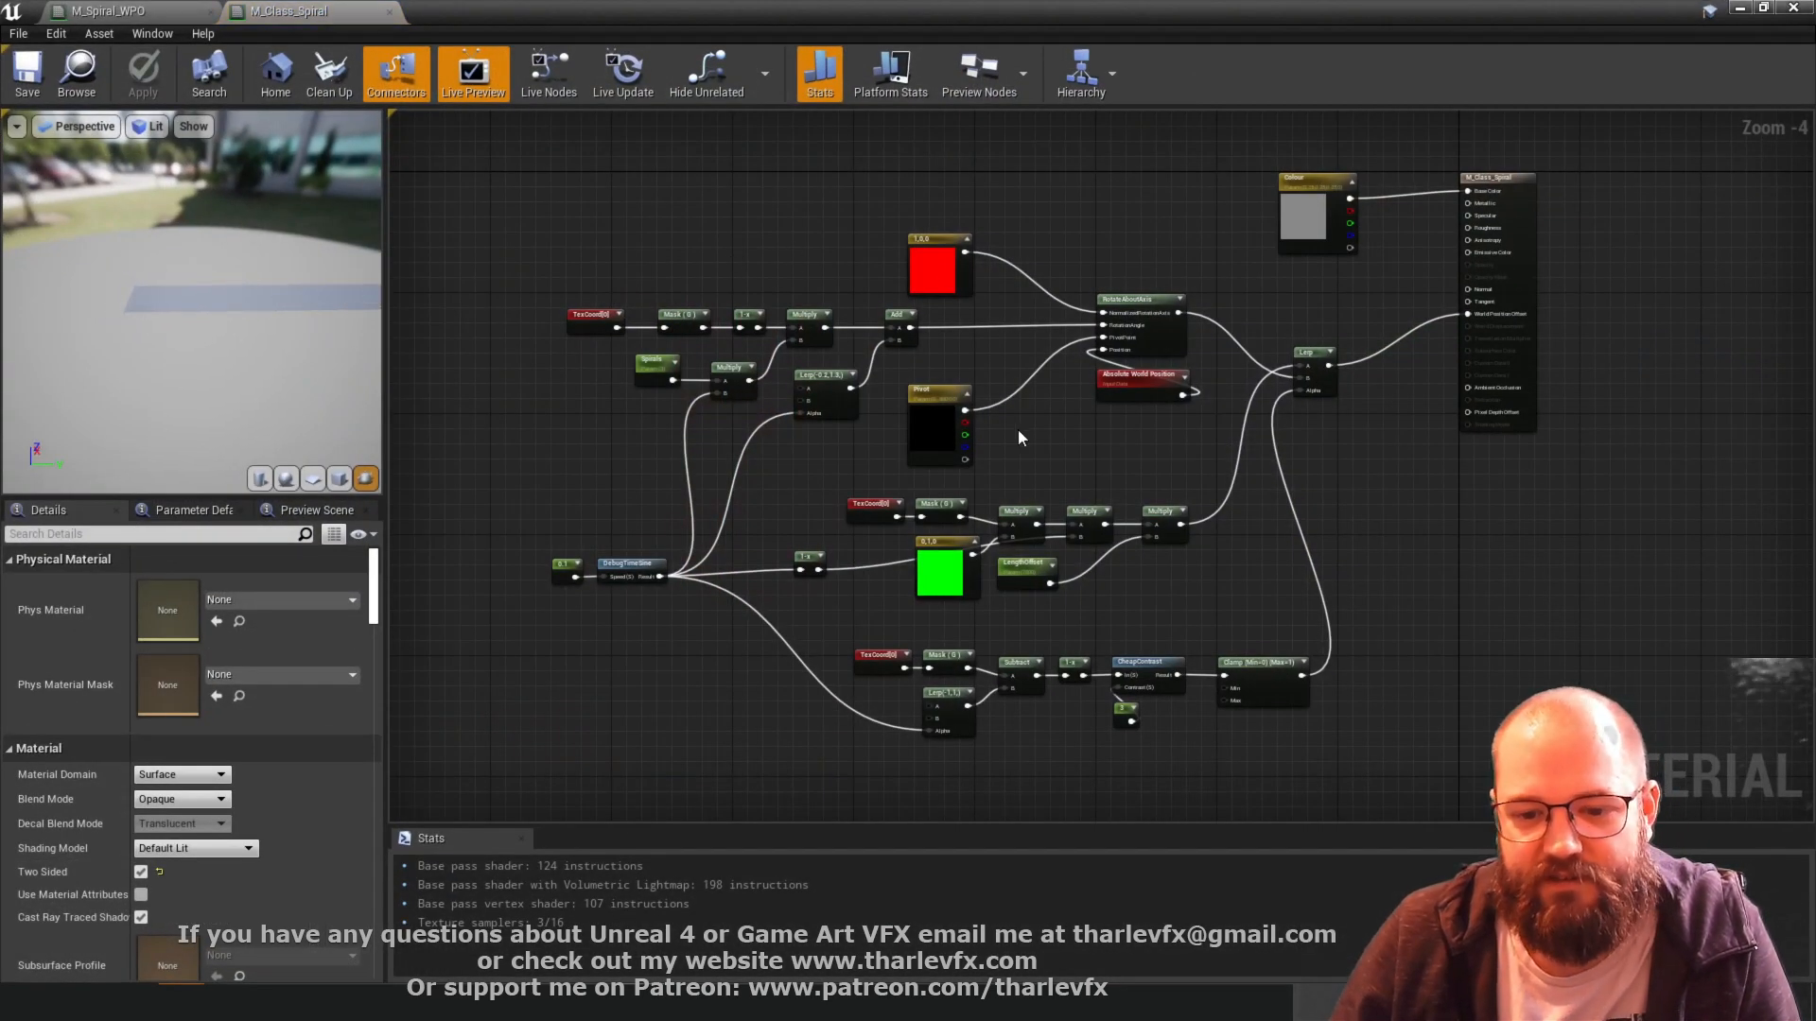
right_click_drag(974, 532, 868, 550)
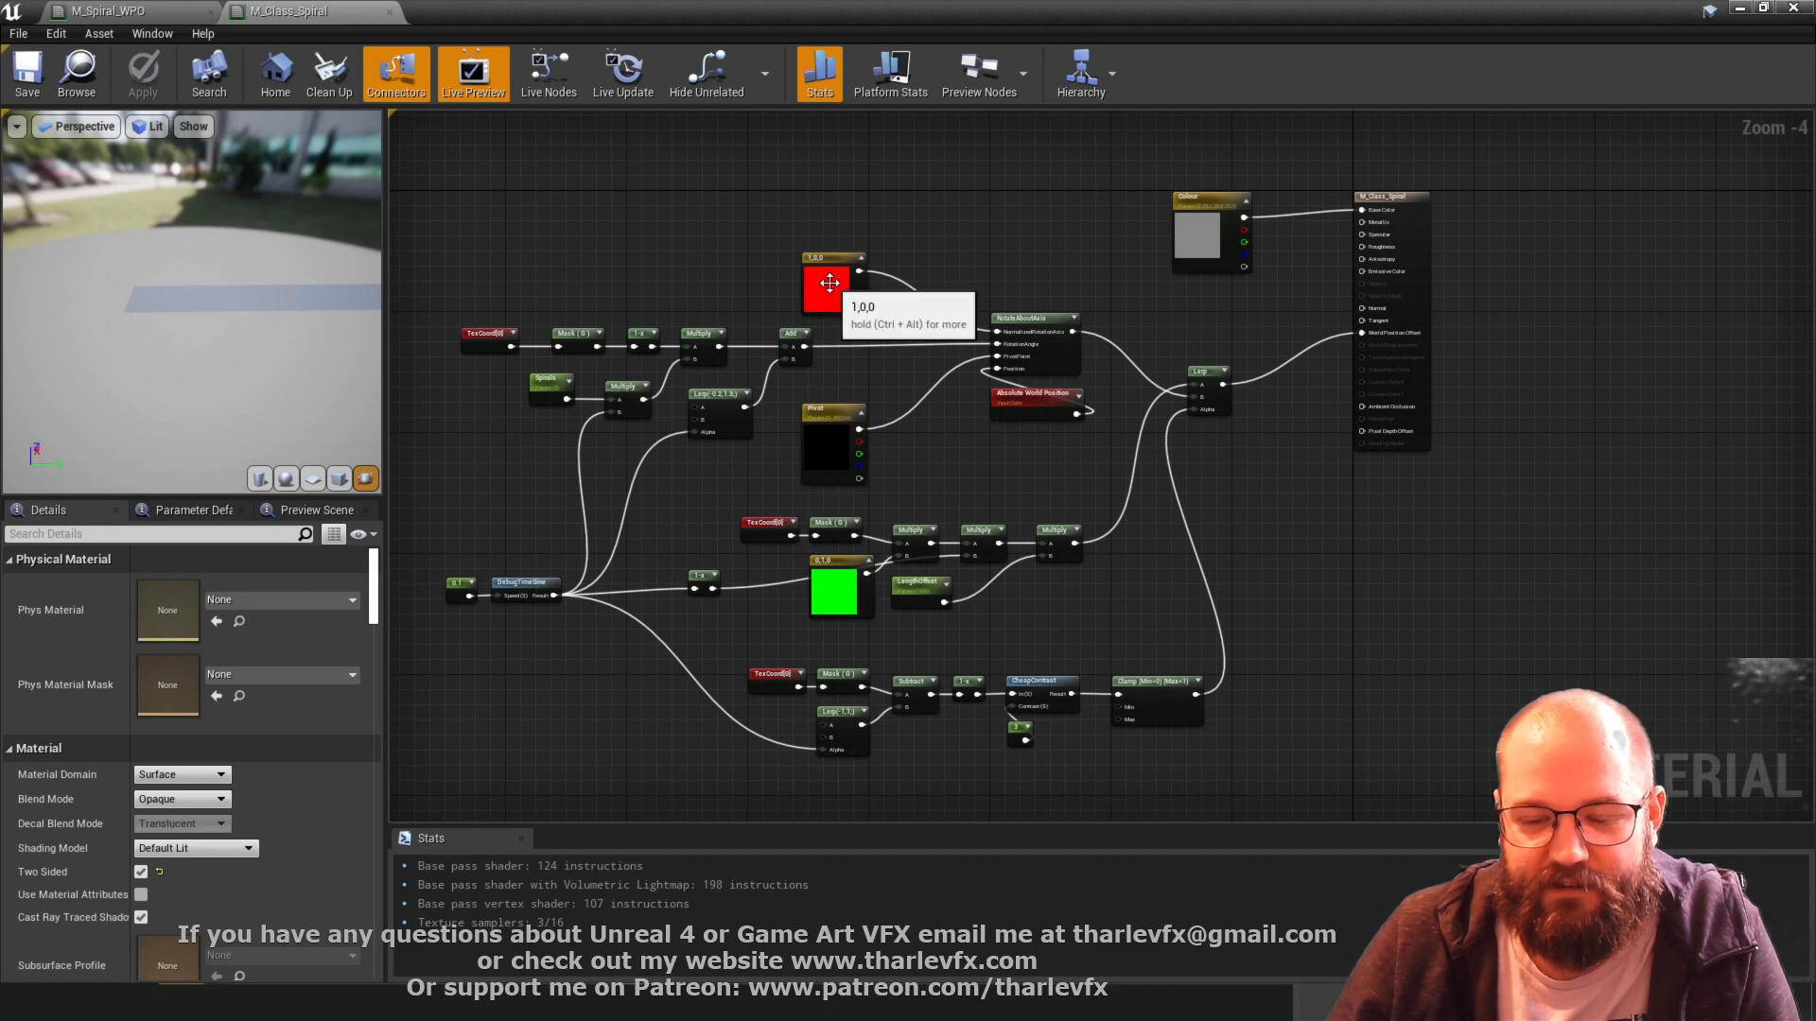
scroll(946, 508, "up", 4)
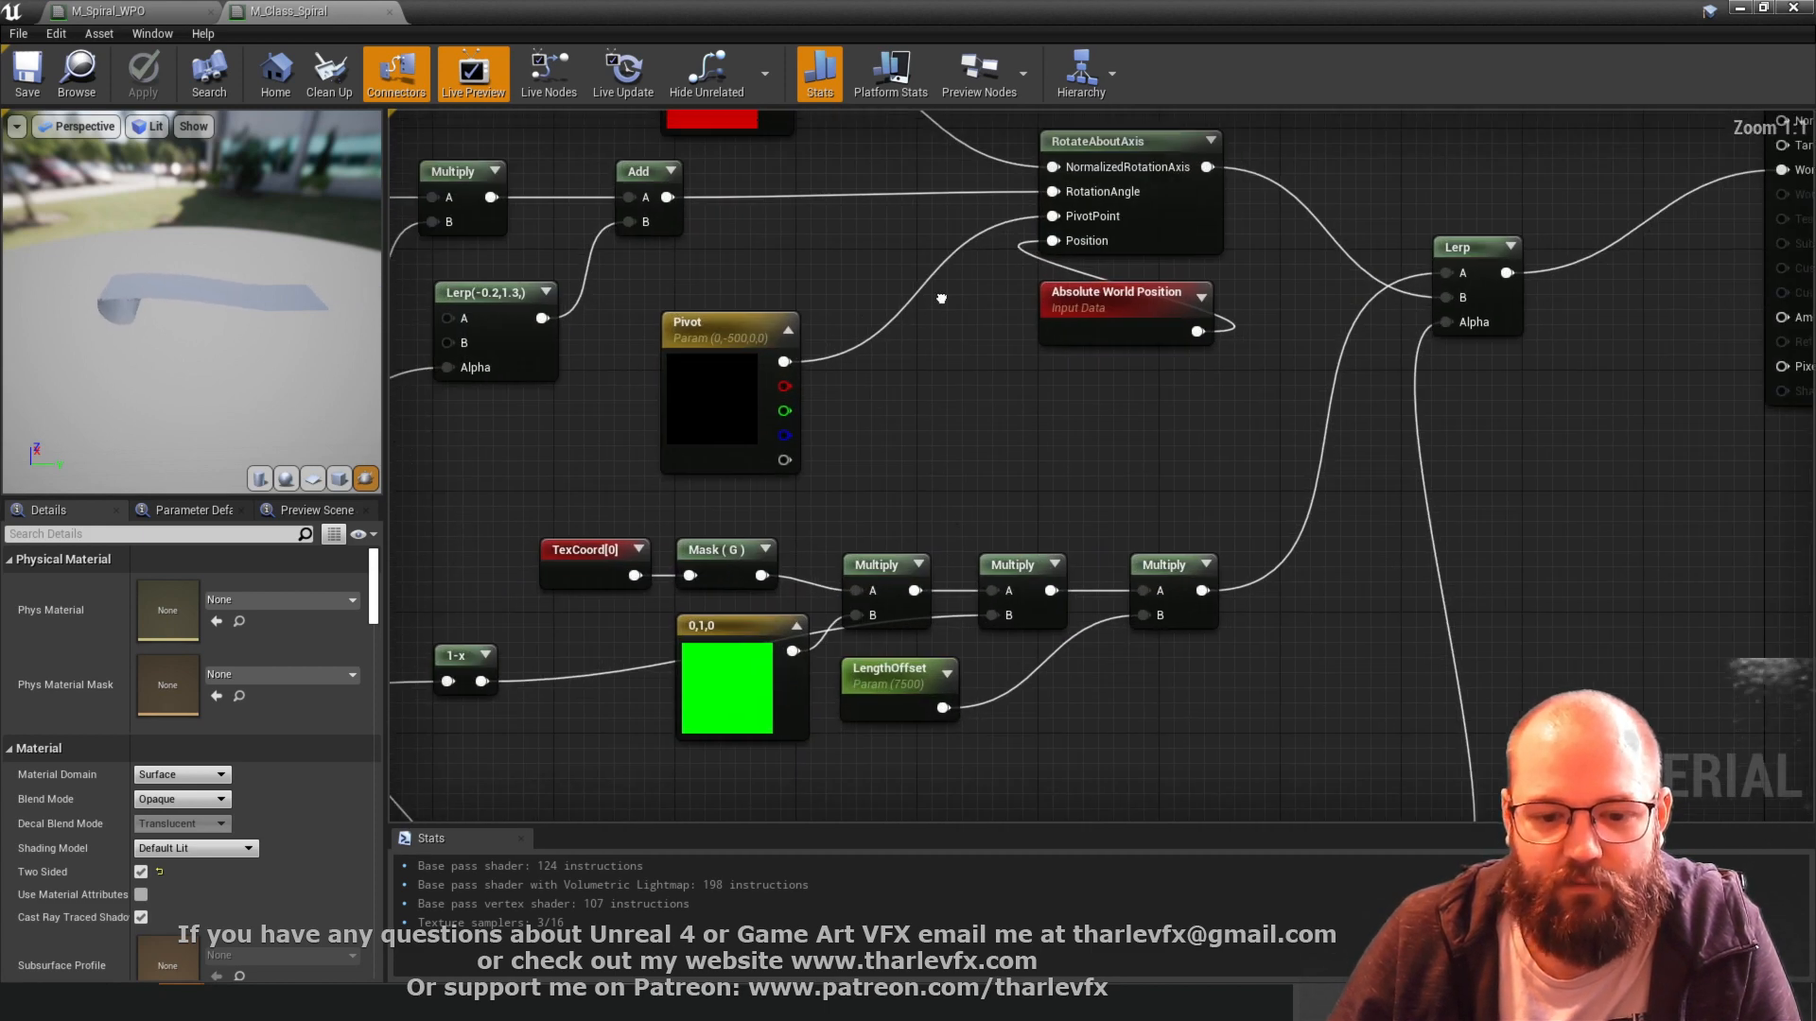
left_click_drag(844, 445, 844, 369)
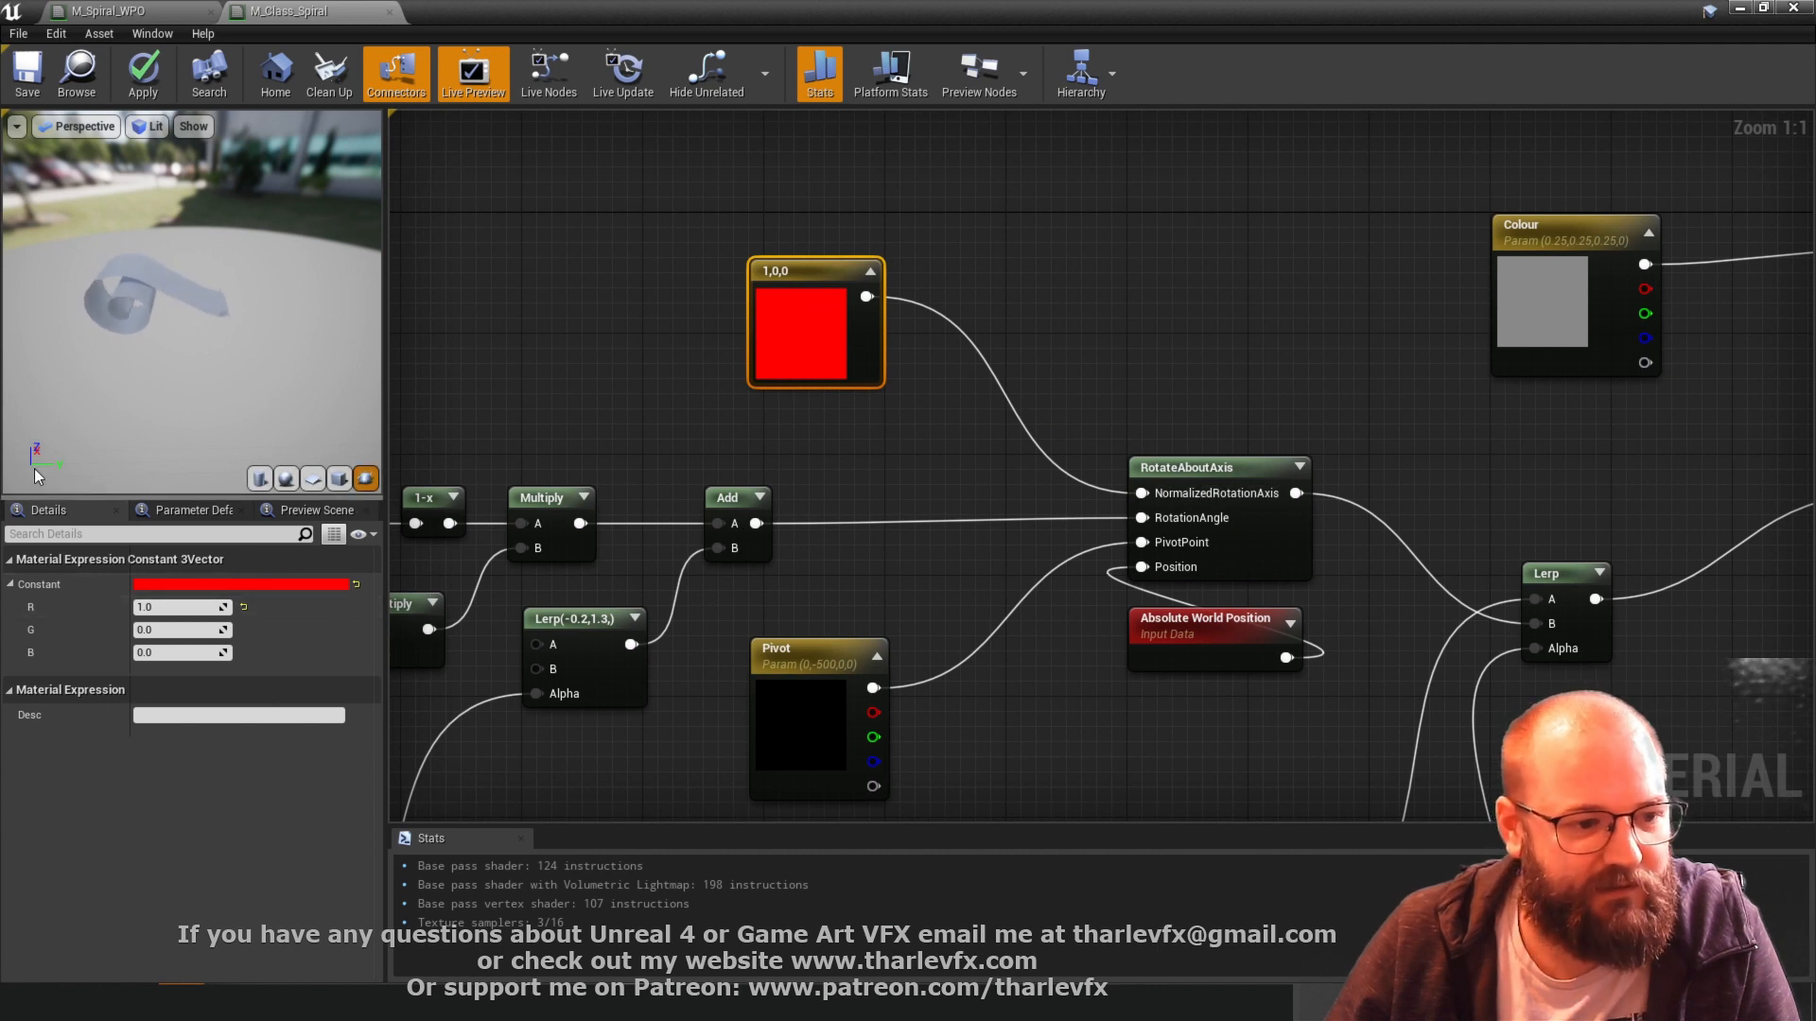
- Add a TransformVector node fed by the 1,0,0 vector and set its source to Local Space with World Space as destination
left_click_drag(886, 297, 957, 284)
type("tran")
key("Return")
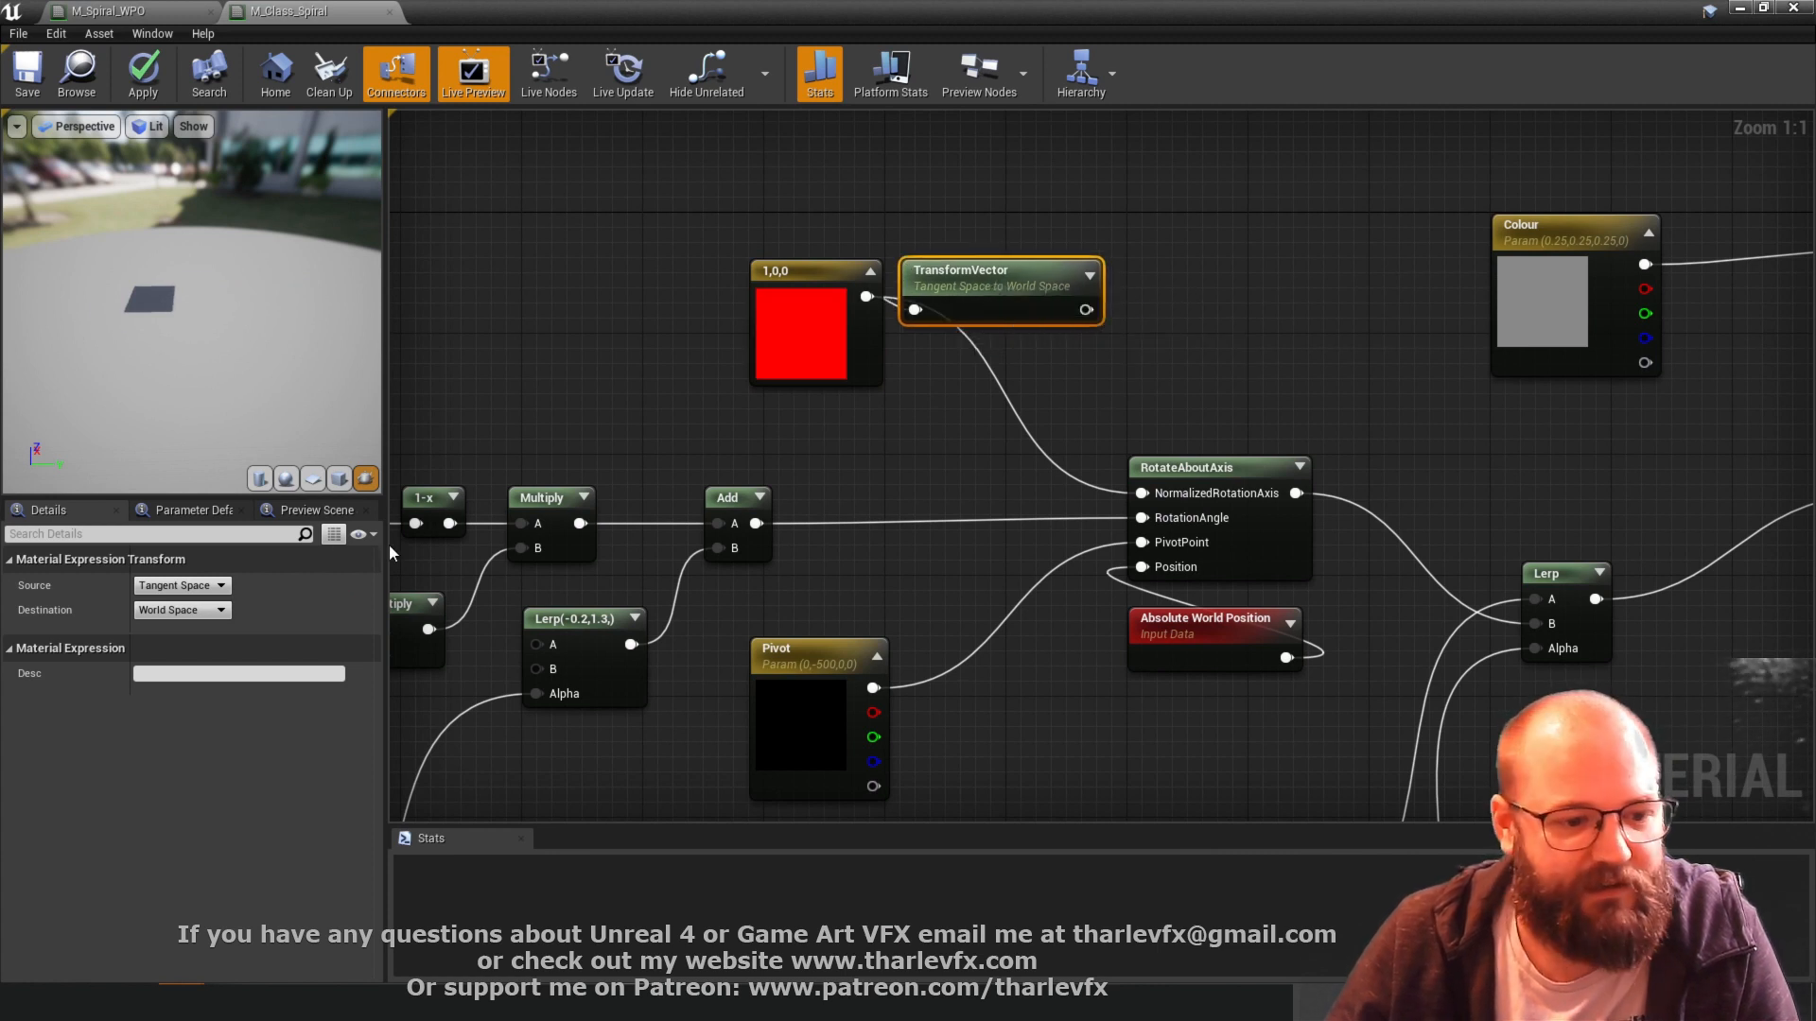
left_click(163, 584)
left_click(583, 541)
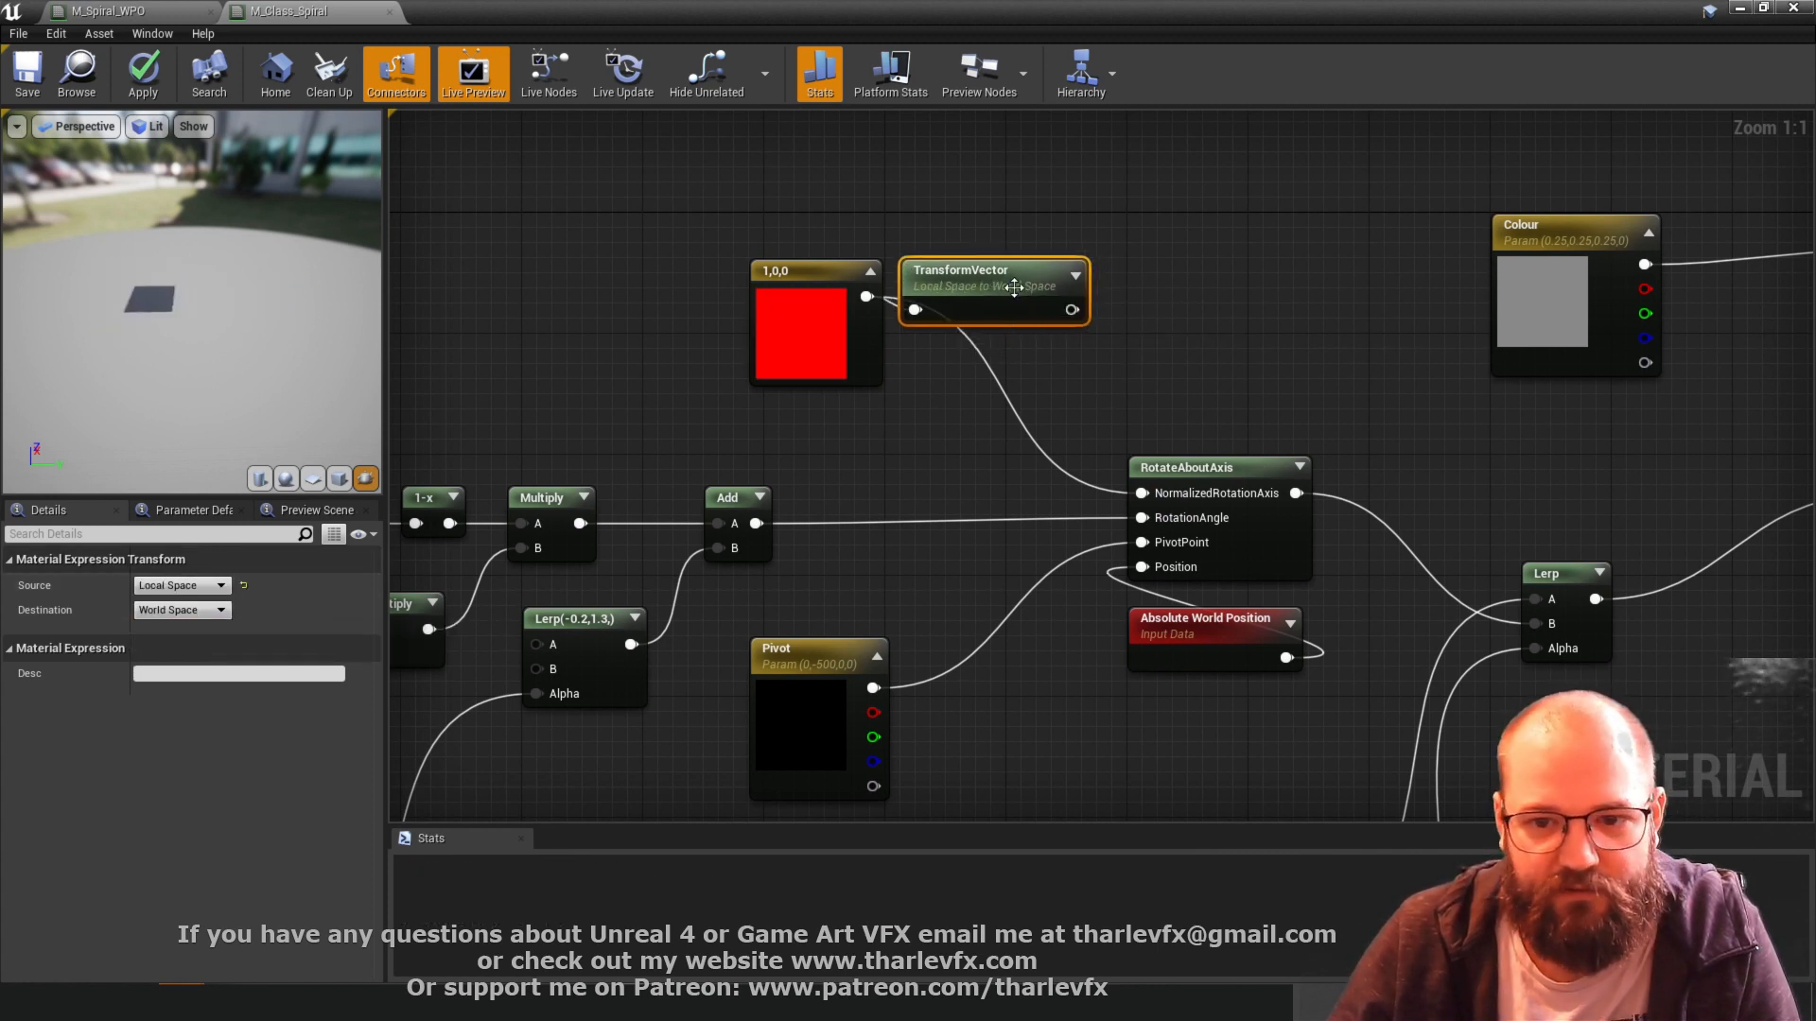
- Connect the TransformVector output to the NormalizedRotationAxis input of the RotateAboutAxis node
left_click_drag(1072, 309, 1142, 493)
left_click(1025, 700)
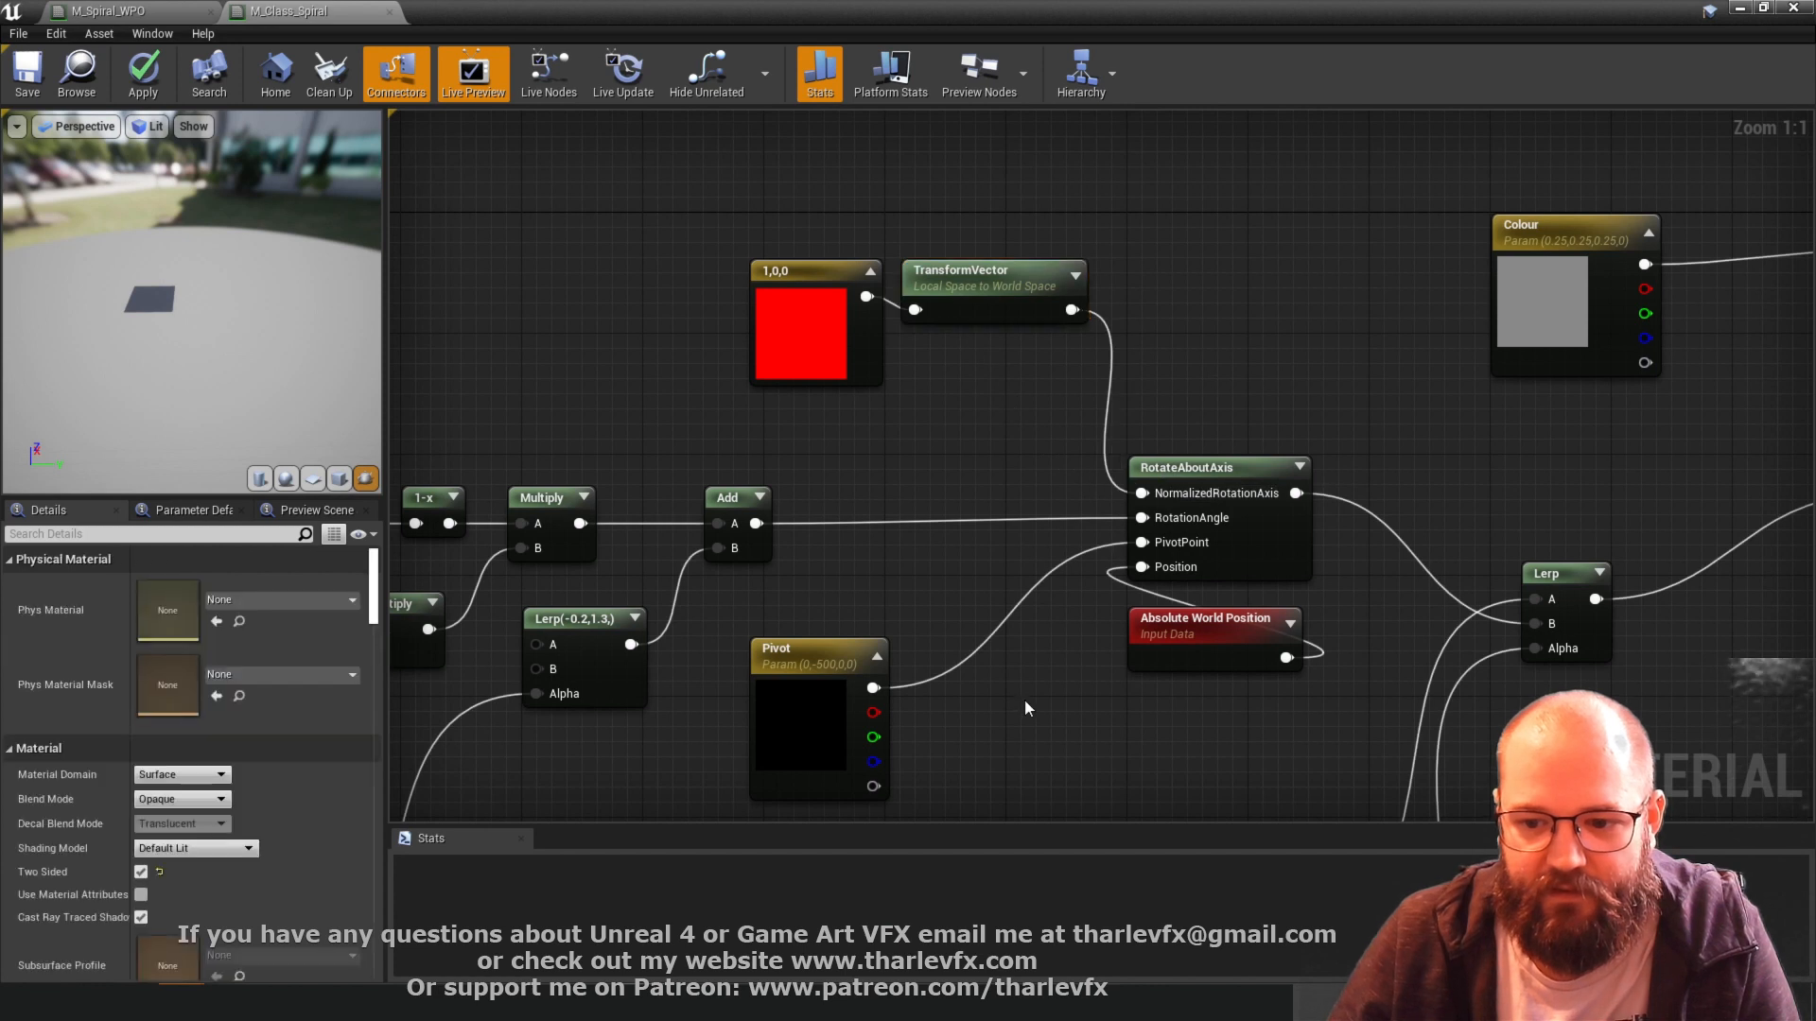
- Duplicate the TransformVector node, place the copy beside the 0,1,0 vector and feed it from that vector
right_click_drag(1024, 700, 922, 568)
left_click(789, 412)
left_click(945, 185)
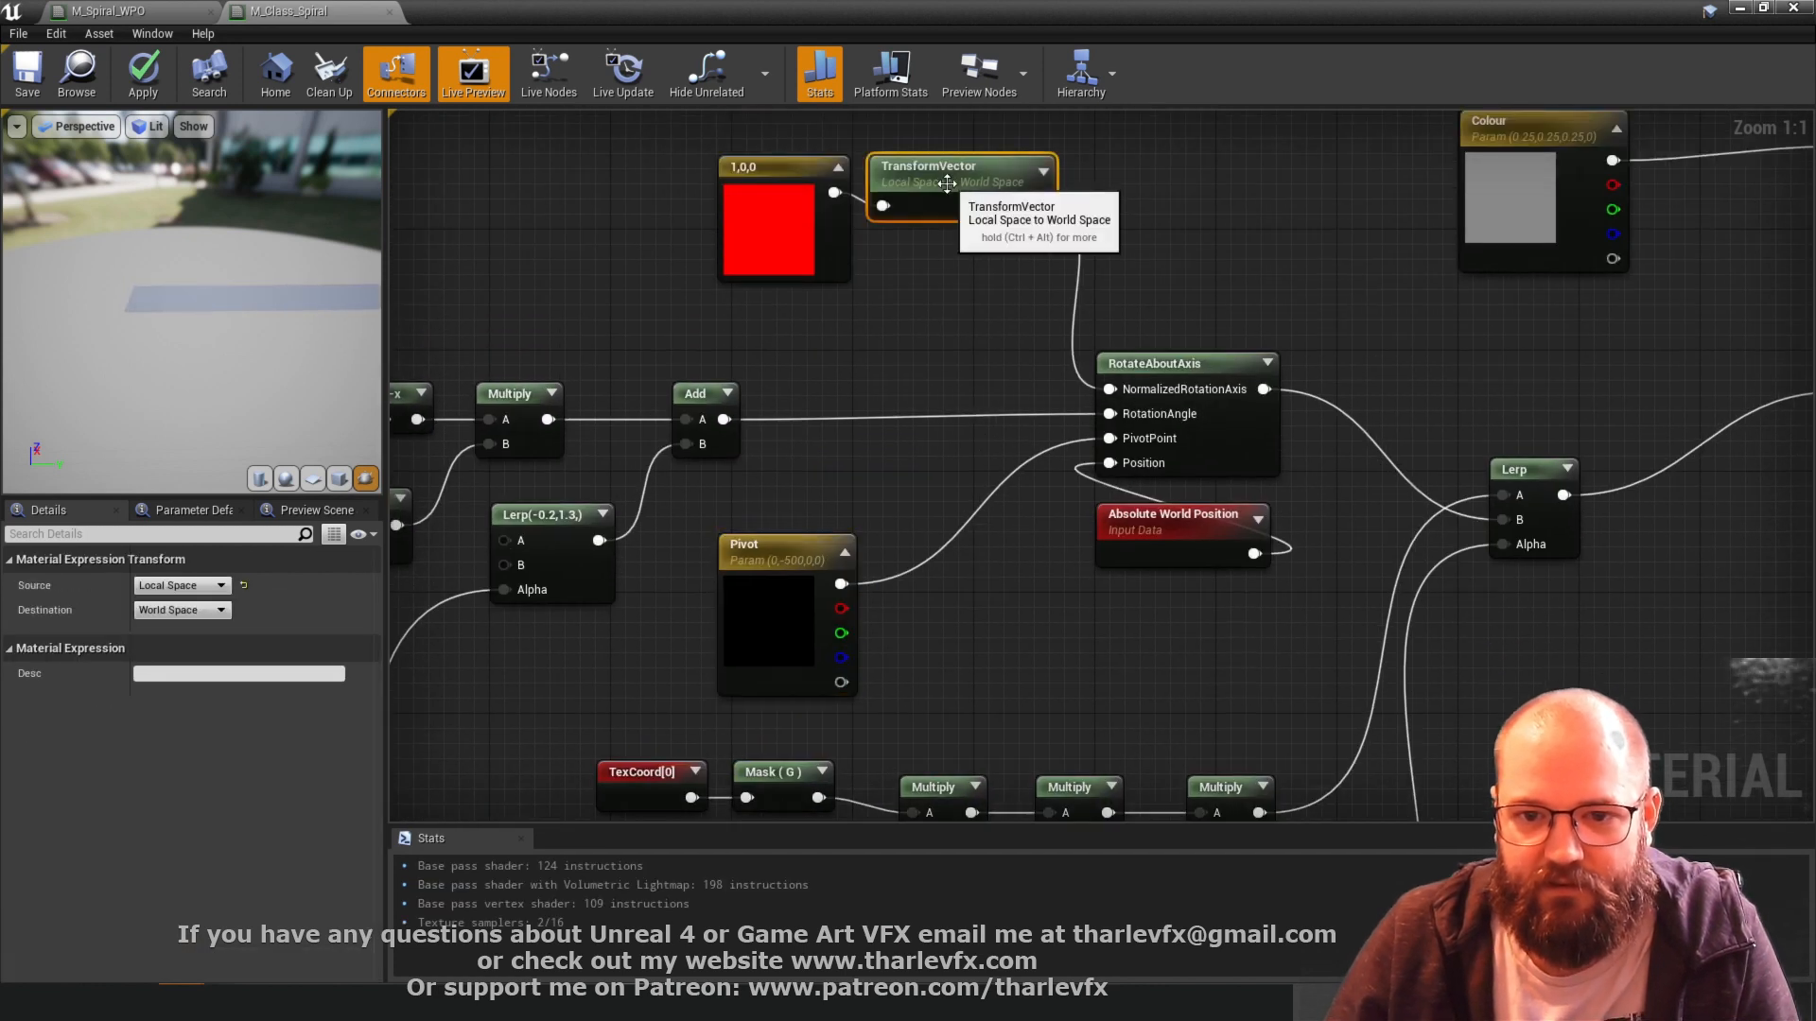
key("ctrl+w")
left_click_drag(1050, 239, 973, 588)
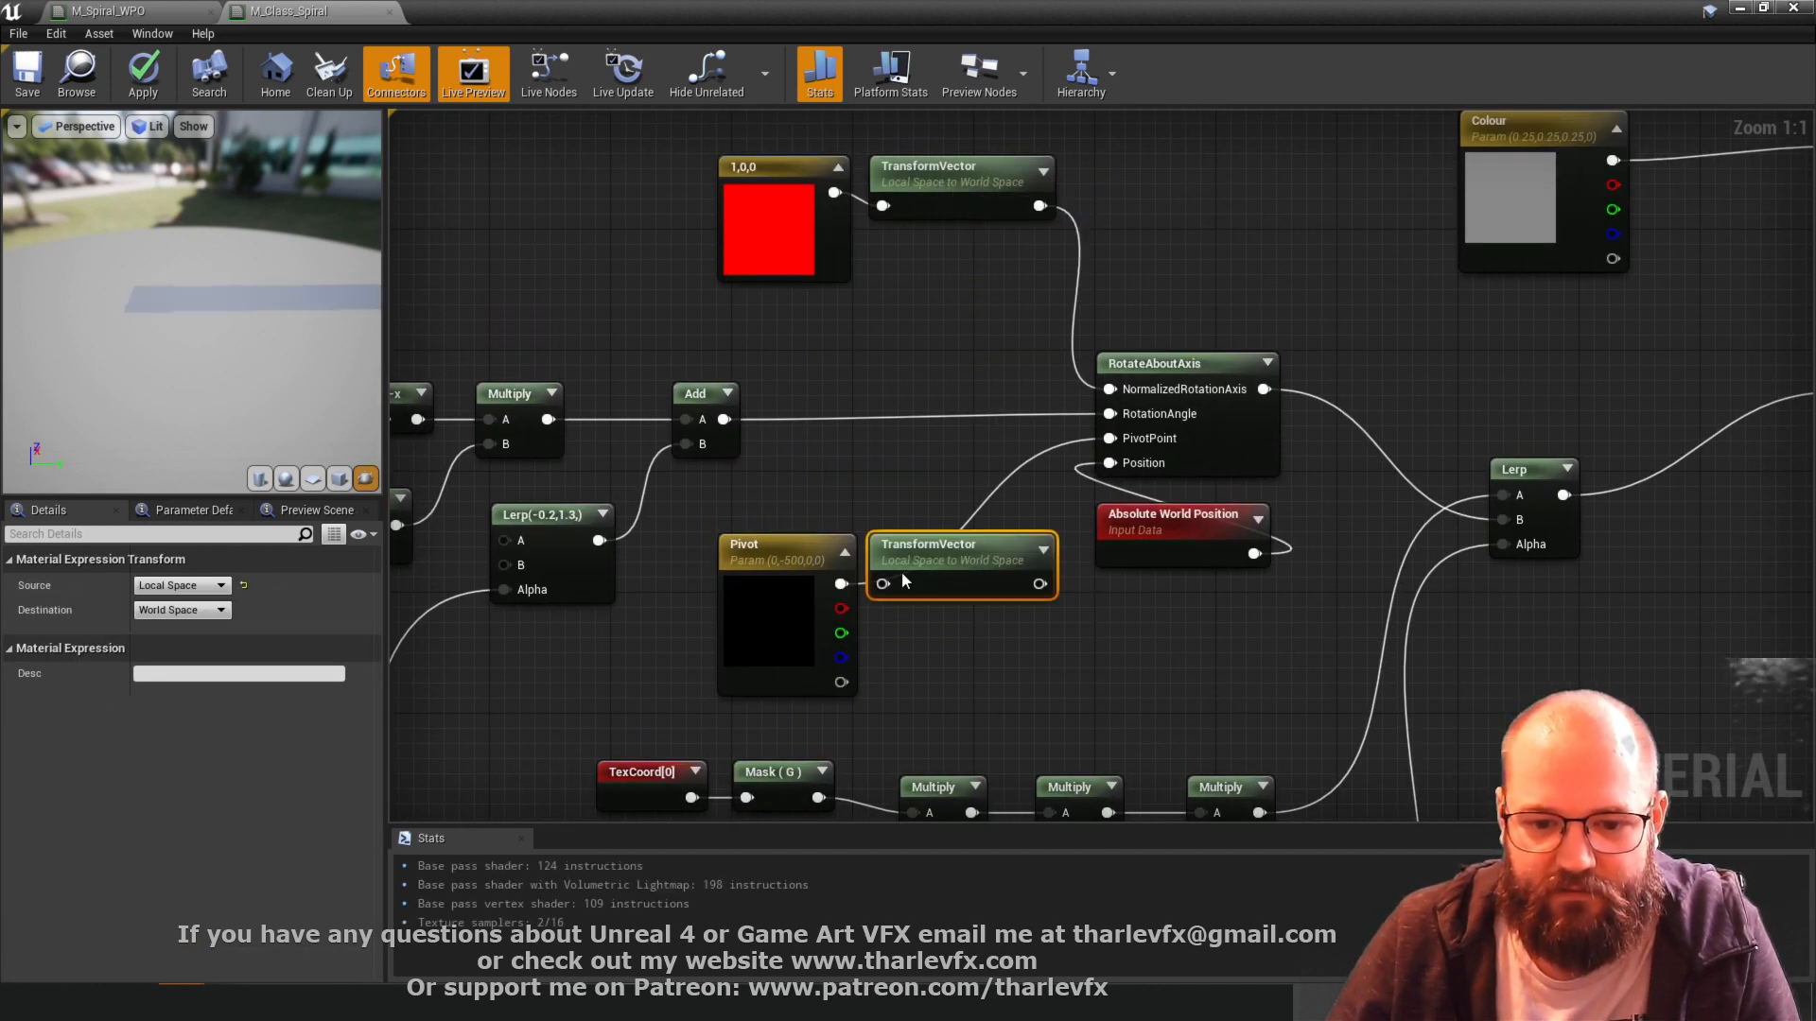
right_click_drag(963, 650, 1012, 438)
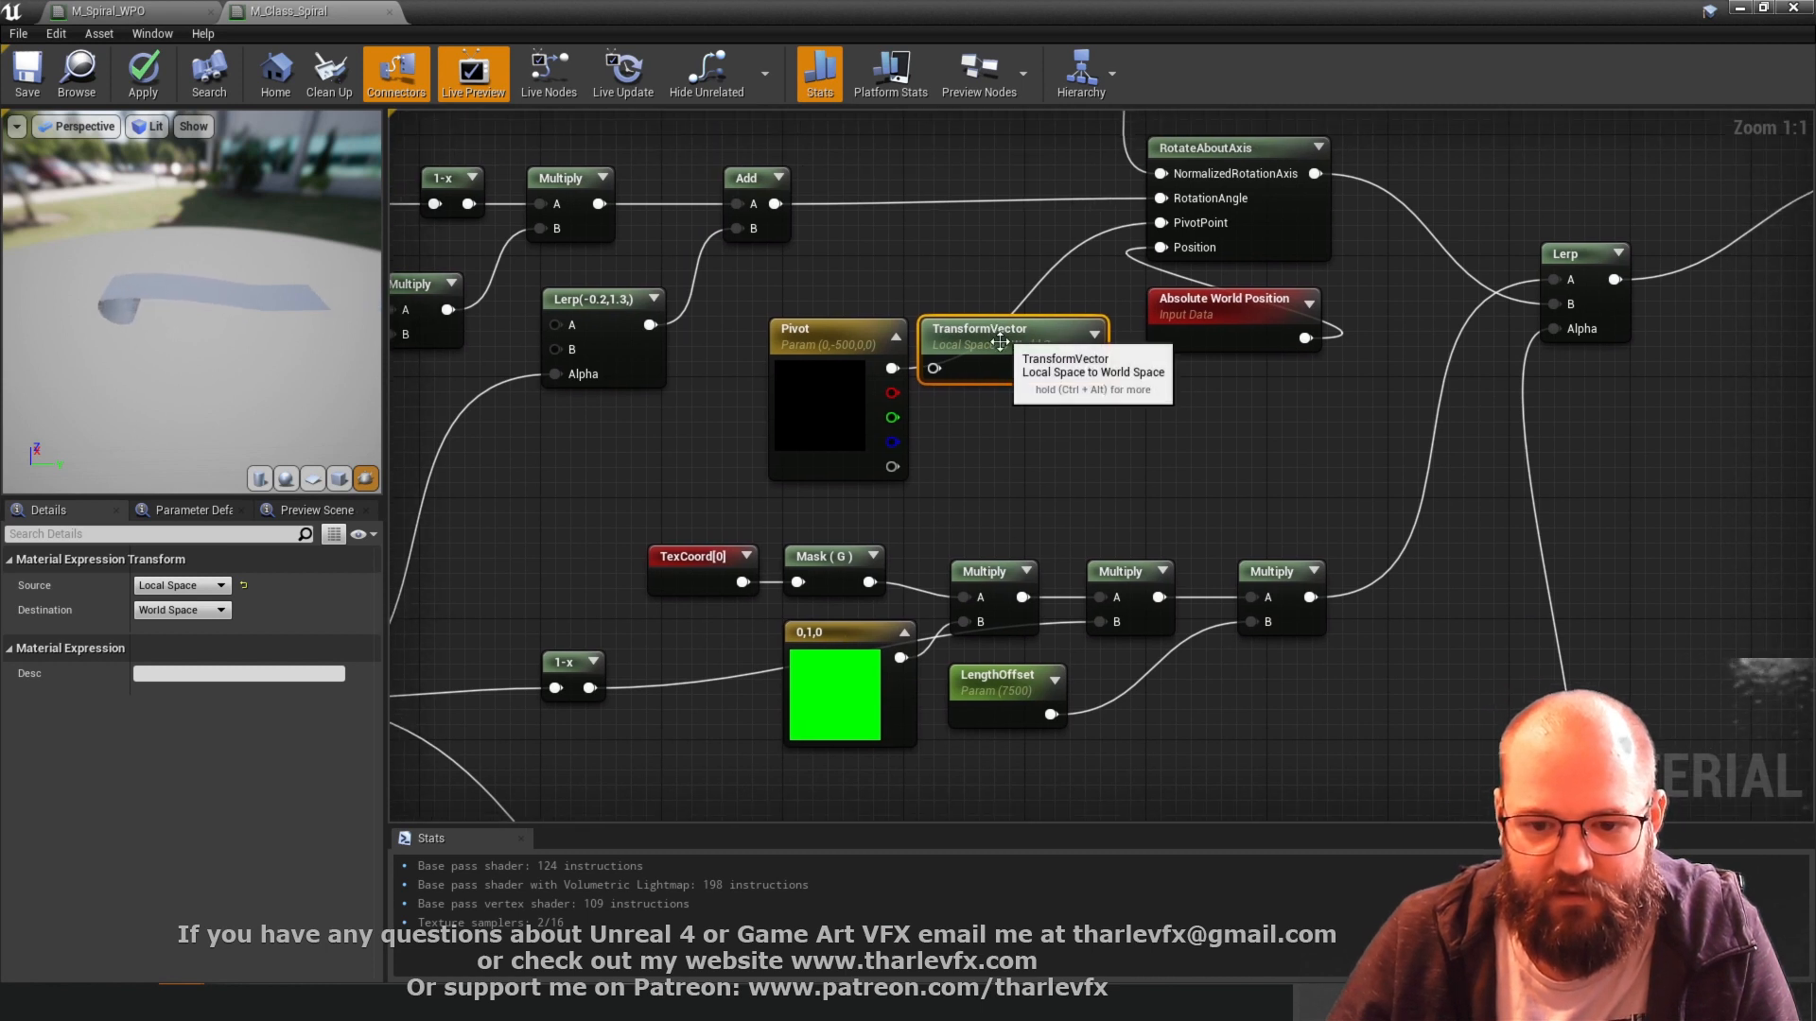
left_click_drag(828, 681, 692, 680)
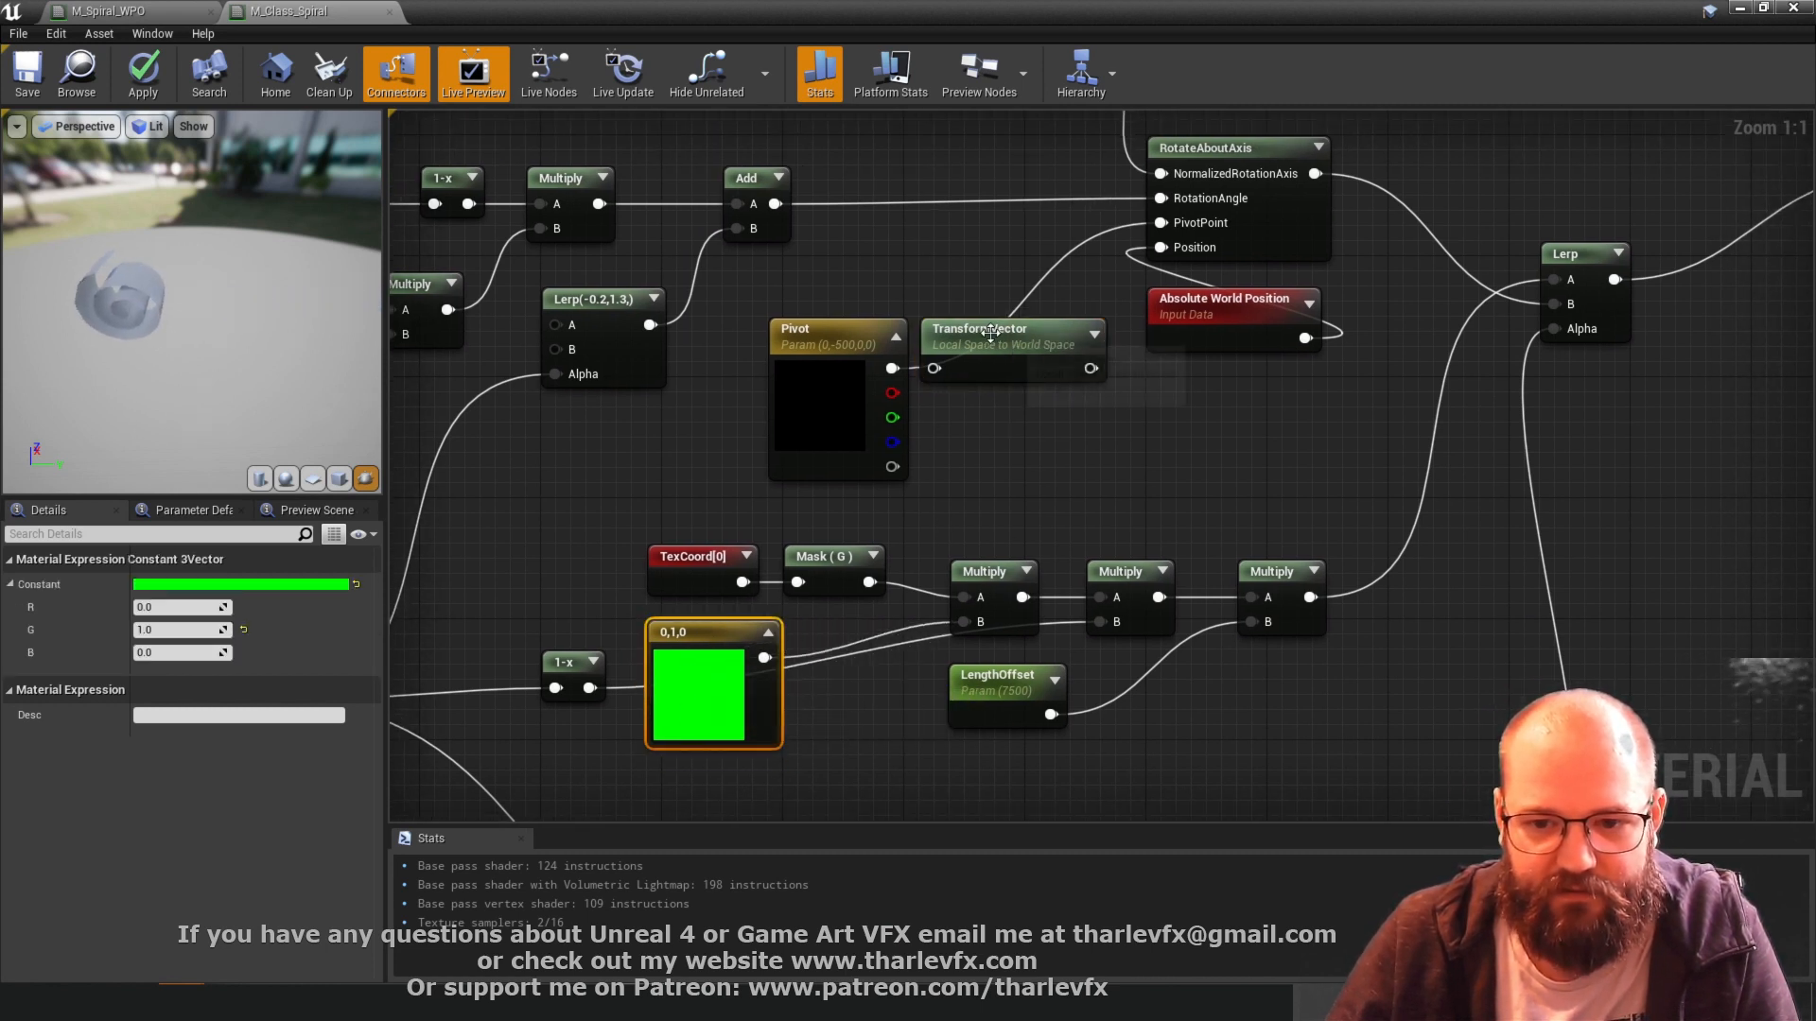
left_click_drag(999, 367, 881, 670)
left_click_drag(767, 656, 844, 655)
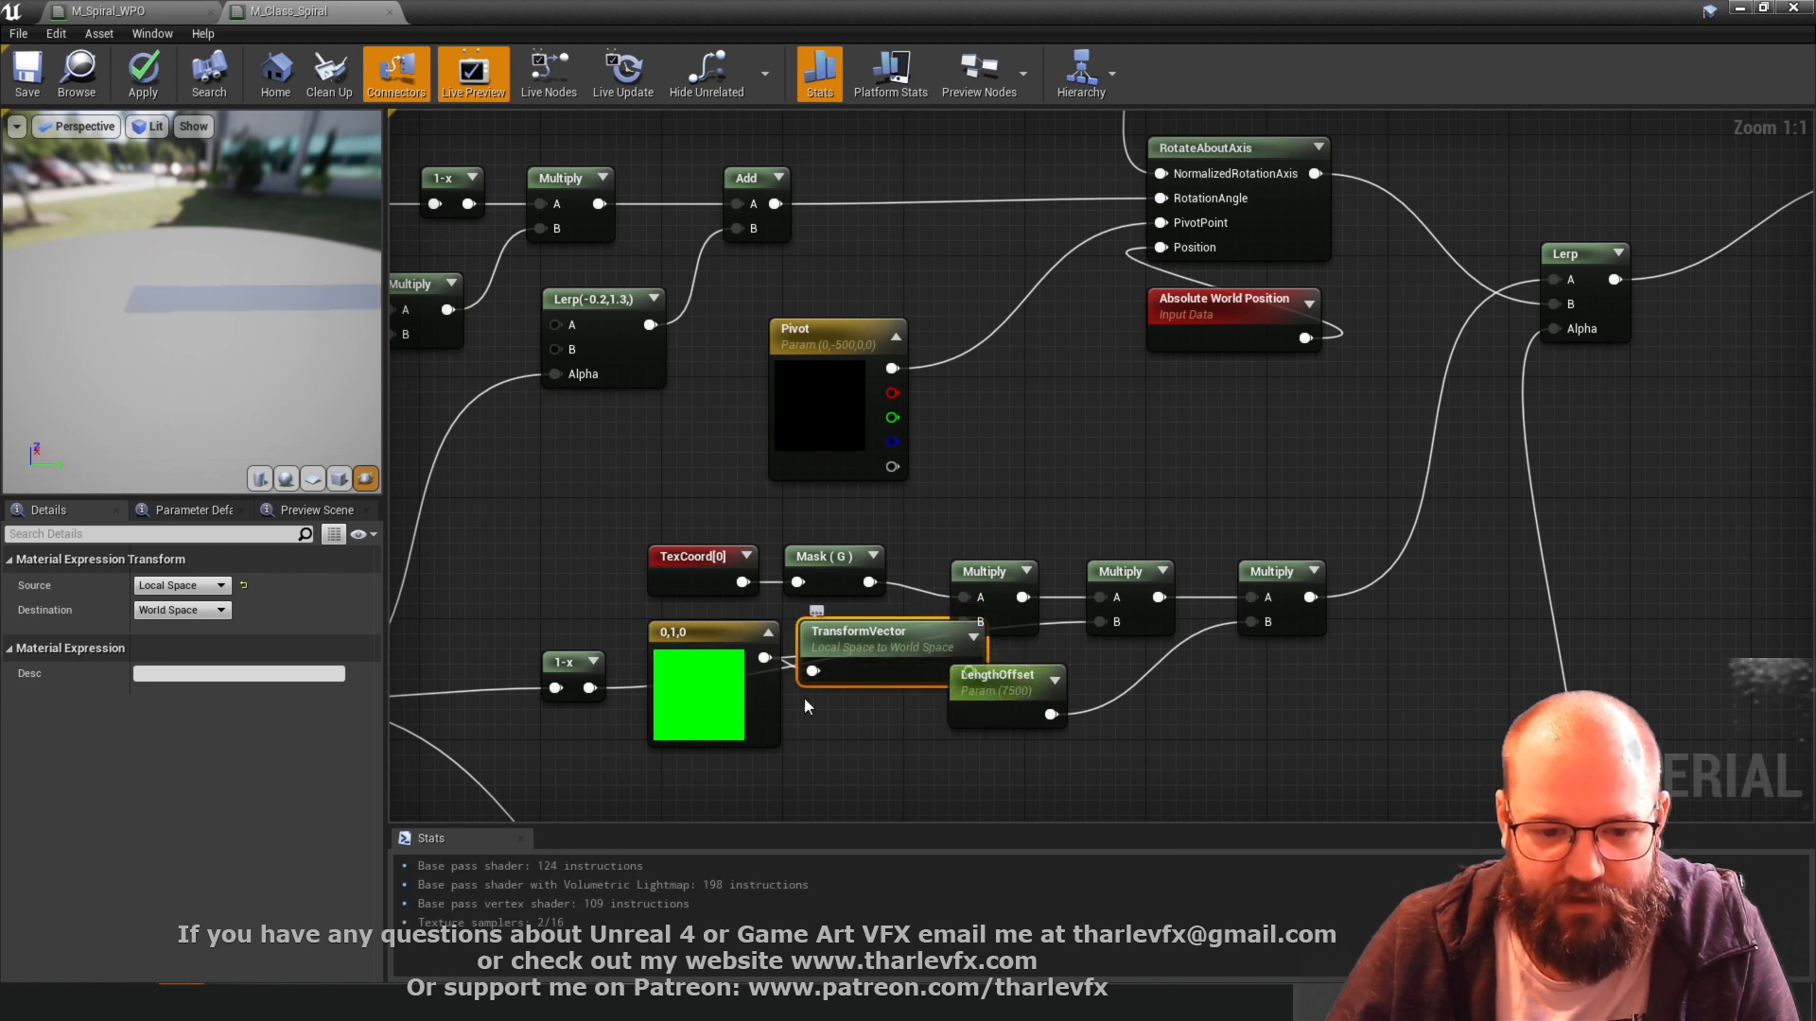
- Shift the 0,1,0 vector and its TransformVector clear of LengthOffset, and connect the TransformVector output to the first Multiply's B input
right_click_drag(628, 713, 843, 523)
left_click_drag(799, 472, 678, 472)
left_click_drag(1029, 514, 872, 492)
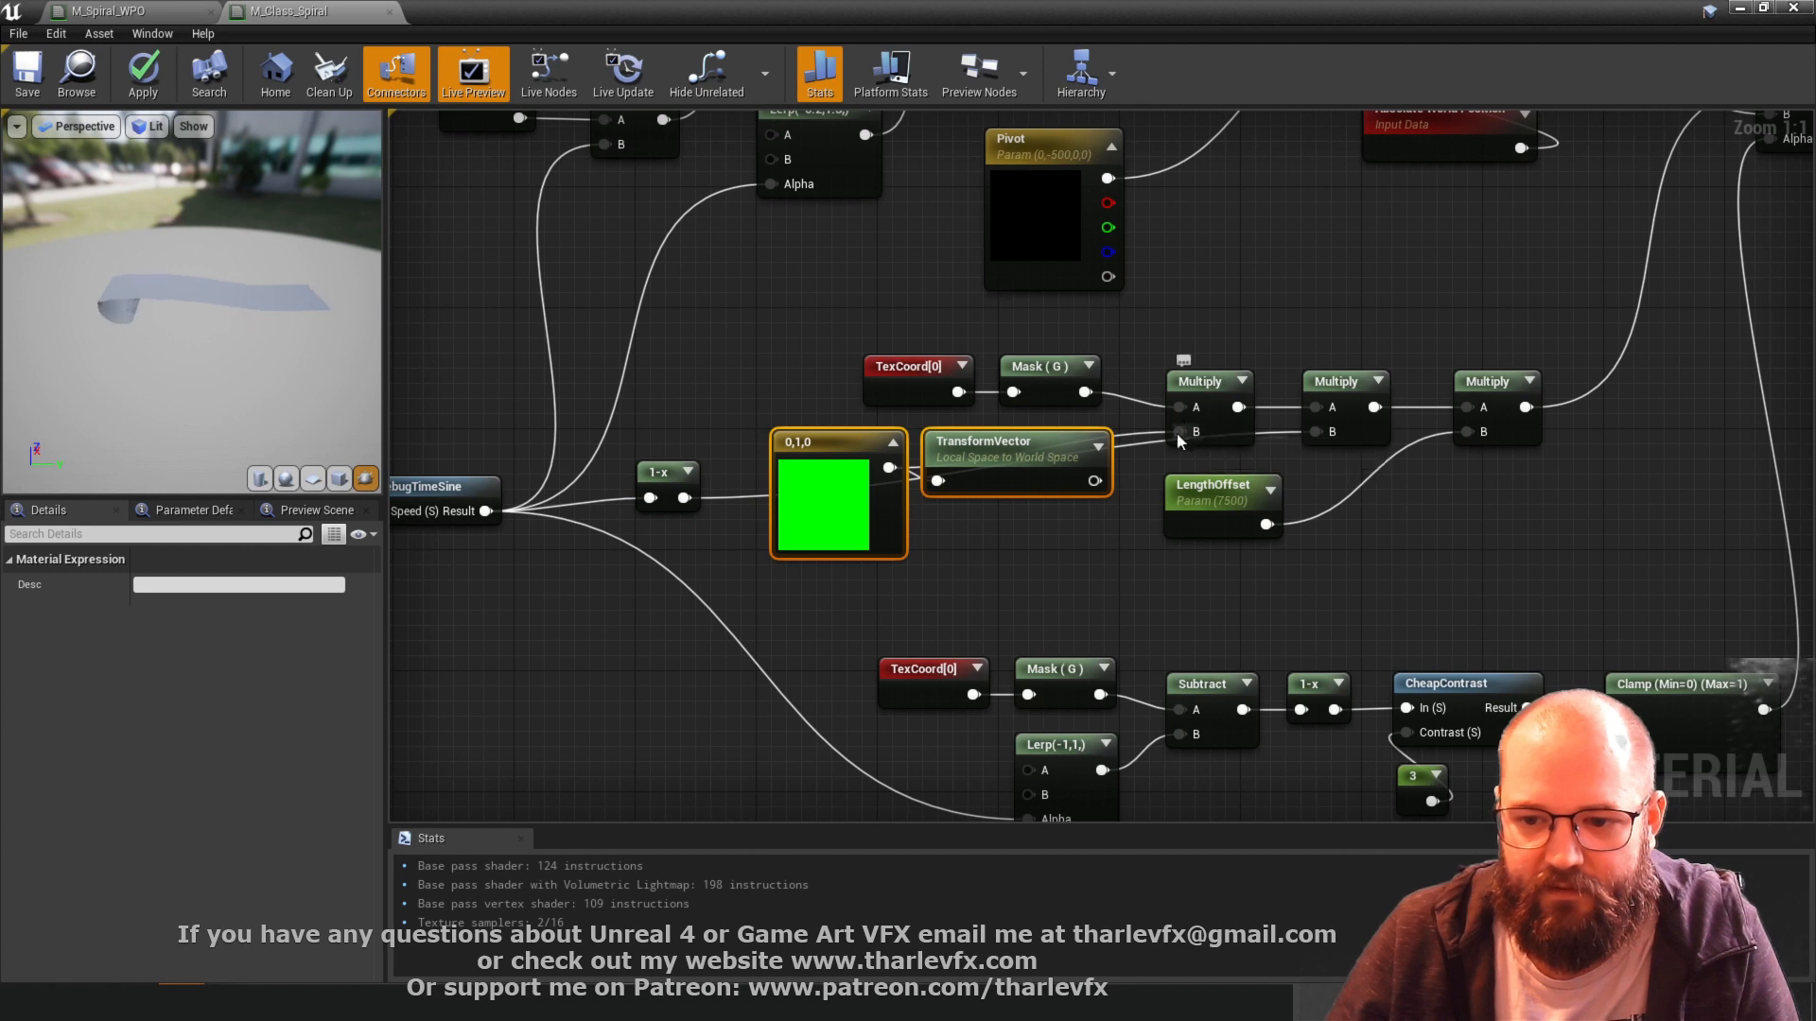
left_click_drag(1180, 433, 1094, 480)
left_click(1228, 282)
- Add a TransformPosition node fed by the Pivot parameter and connect its output to the PivotPoint input of RotateAboutAxis
right_click_drag(1228, 284, 1050, 510)
left_click_drag(839, 446, 955, 398)
left_click(936, 454)
type("trans")
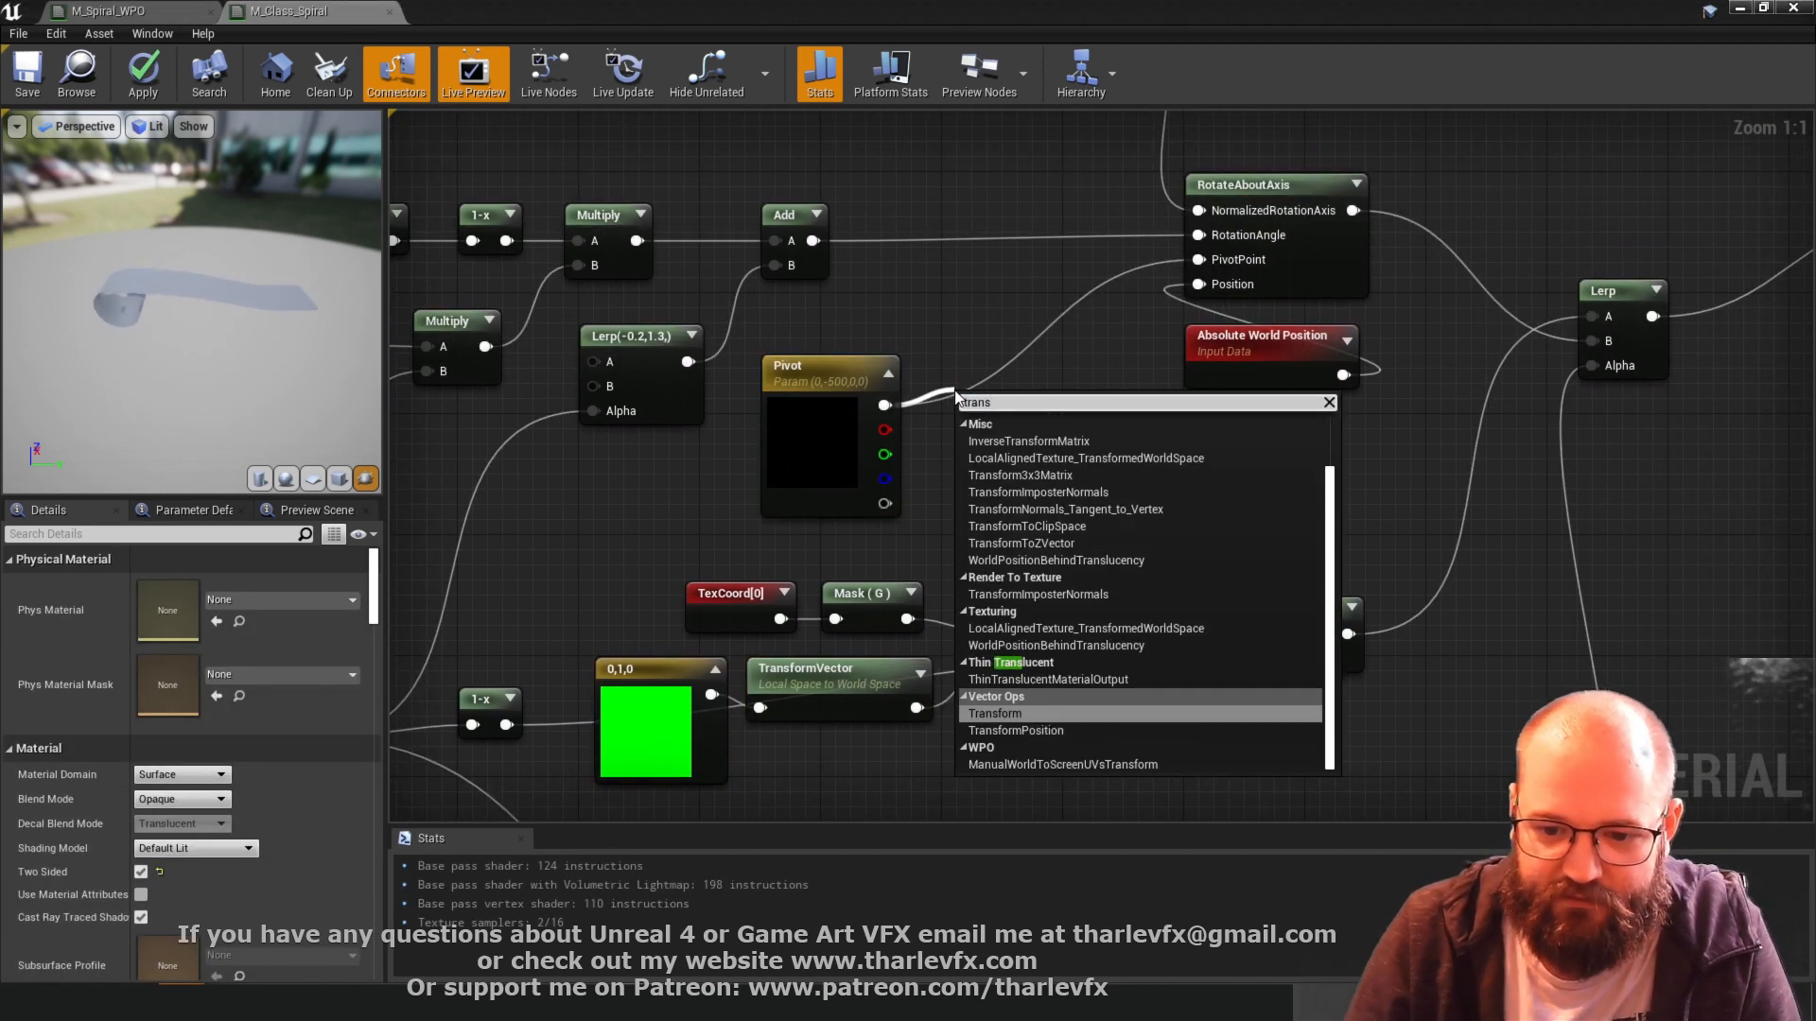
key("Down")
key("Return")
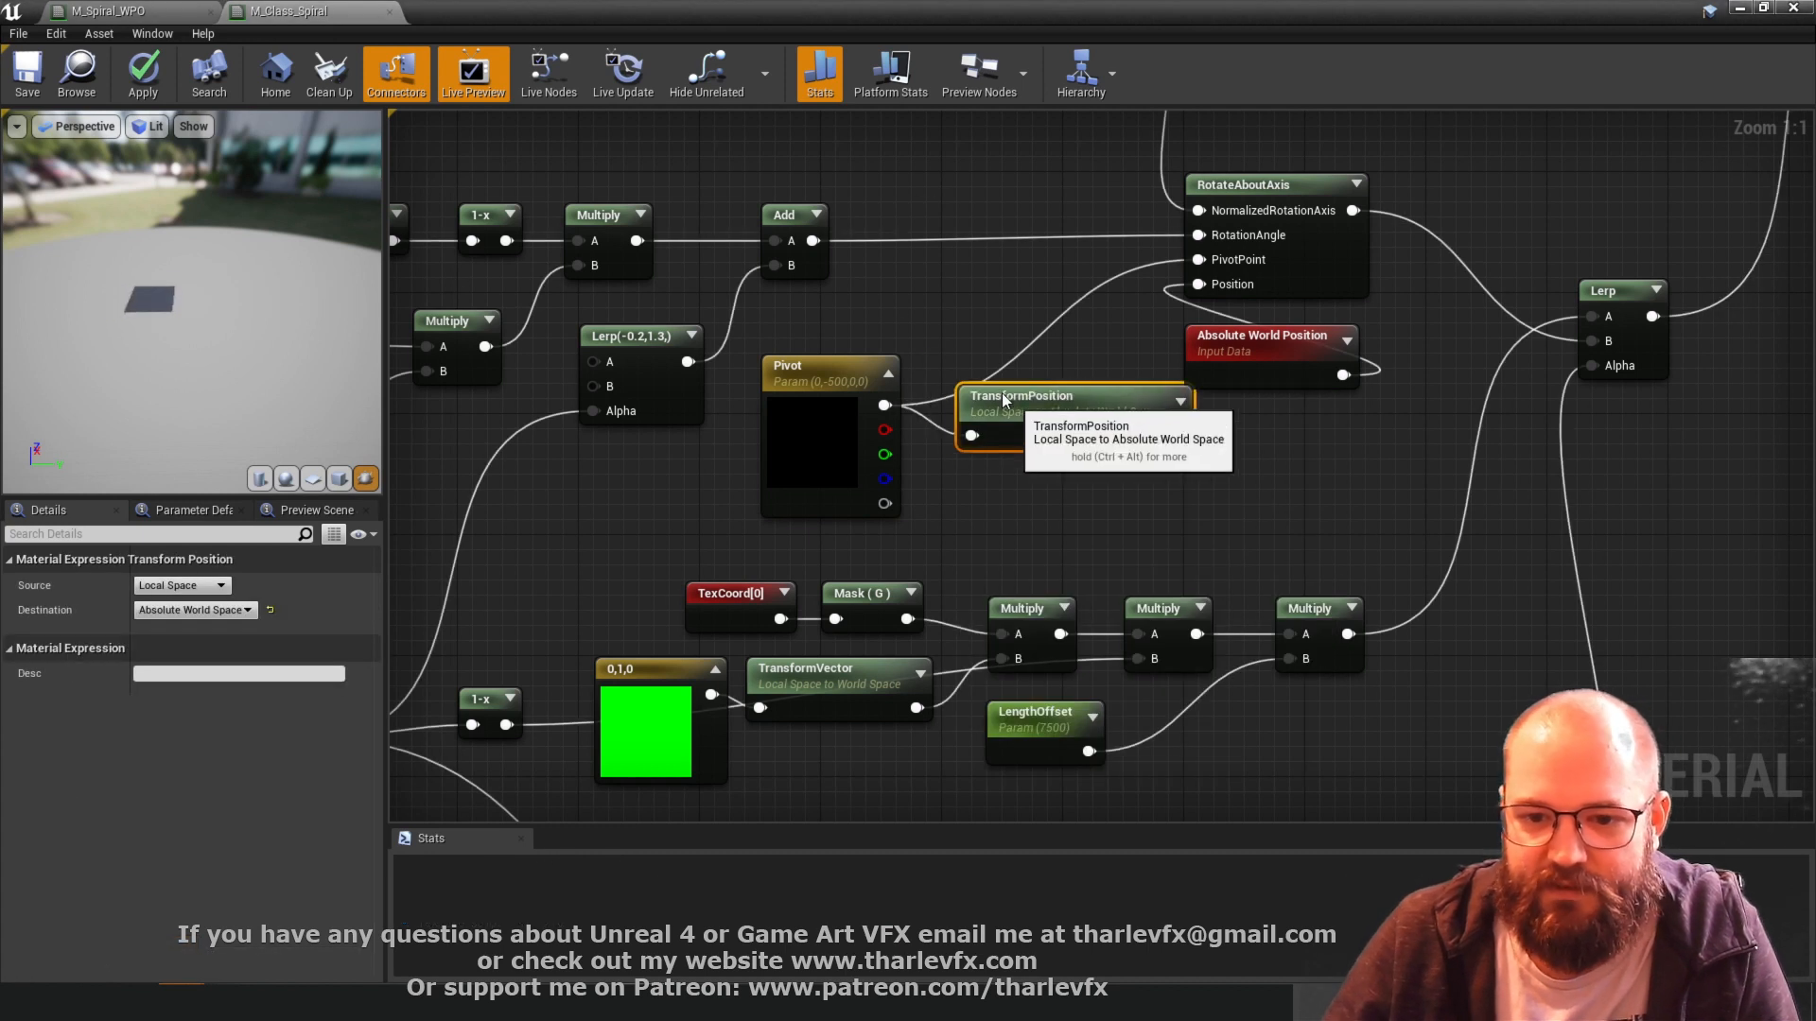
left_click_drag(1002, 394, 957, 363)
left_click_drag(1132, 404, 1199, 284)
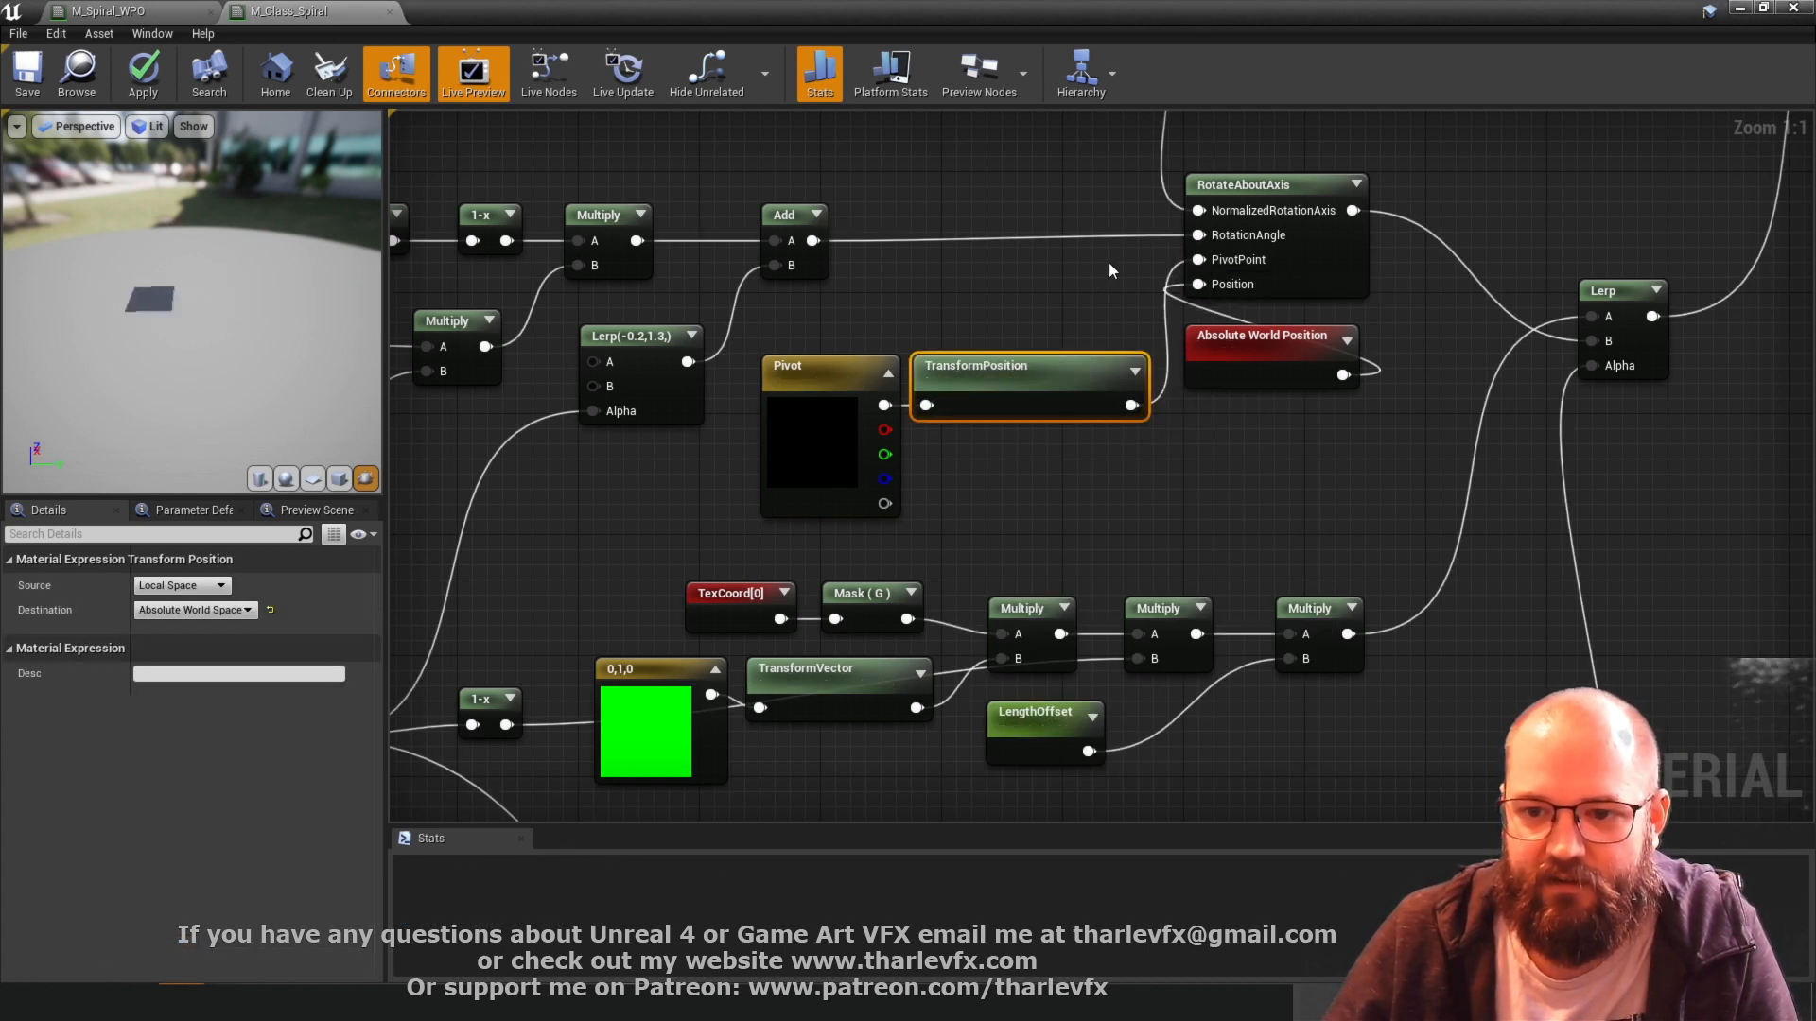
left_click(1108, 270)
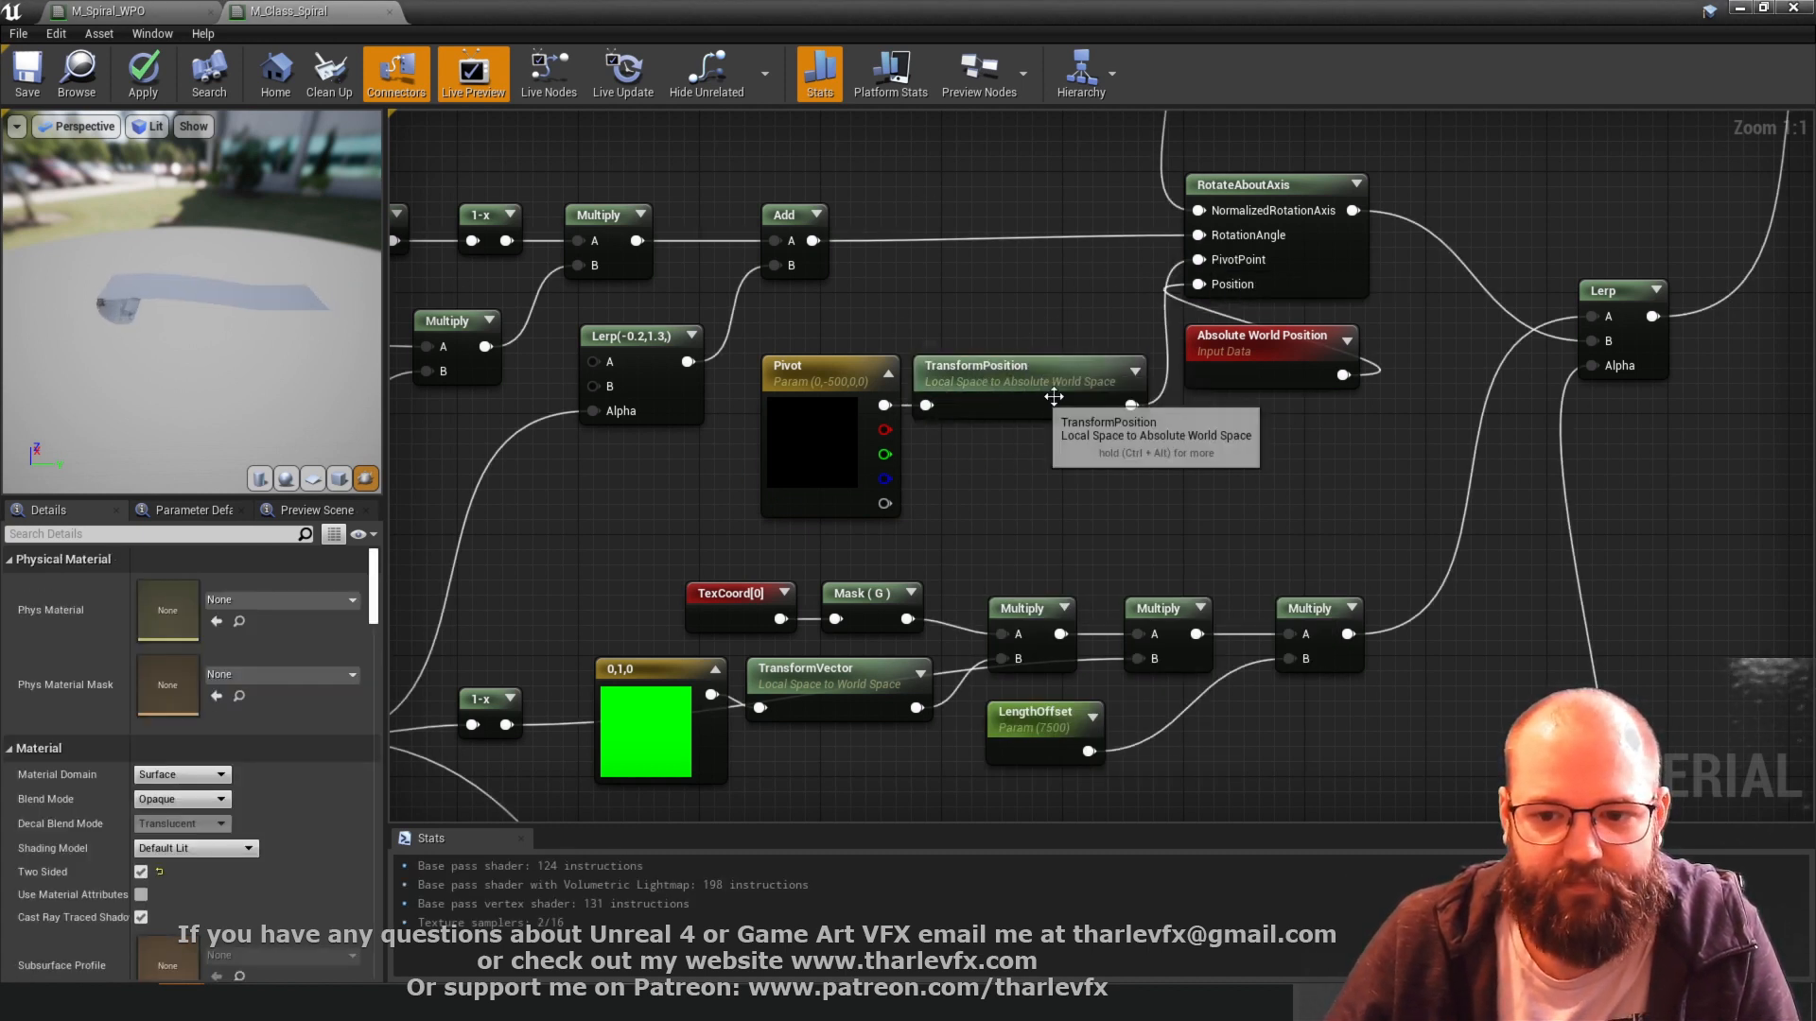
- Save the M_Class_Spiral material and shrink its editor window to reveal the Spiral_Map level behind it
right_click_drag(888, 235, 1055, 322)
scroll(1016, 344, "down", 2)
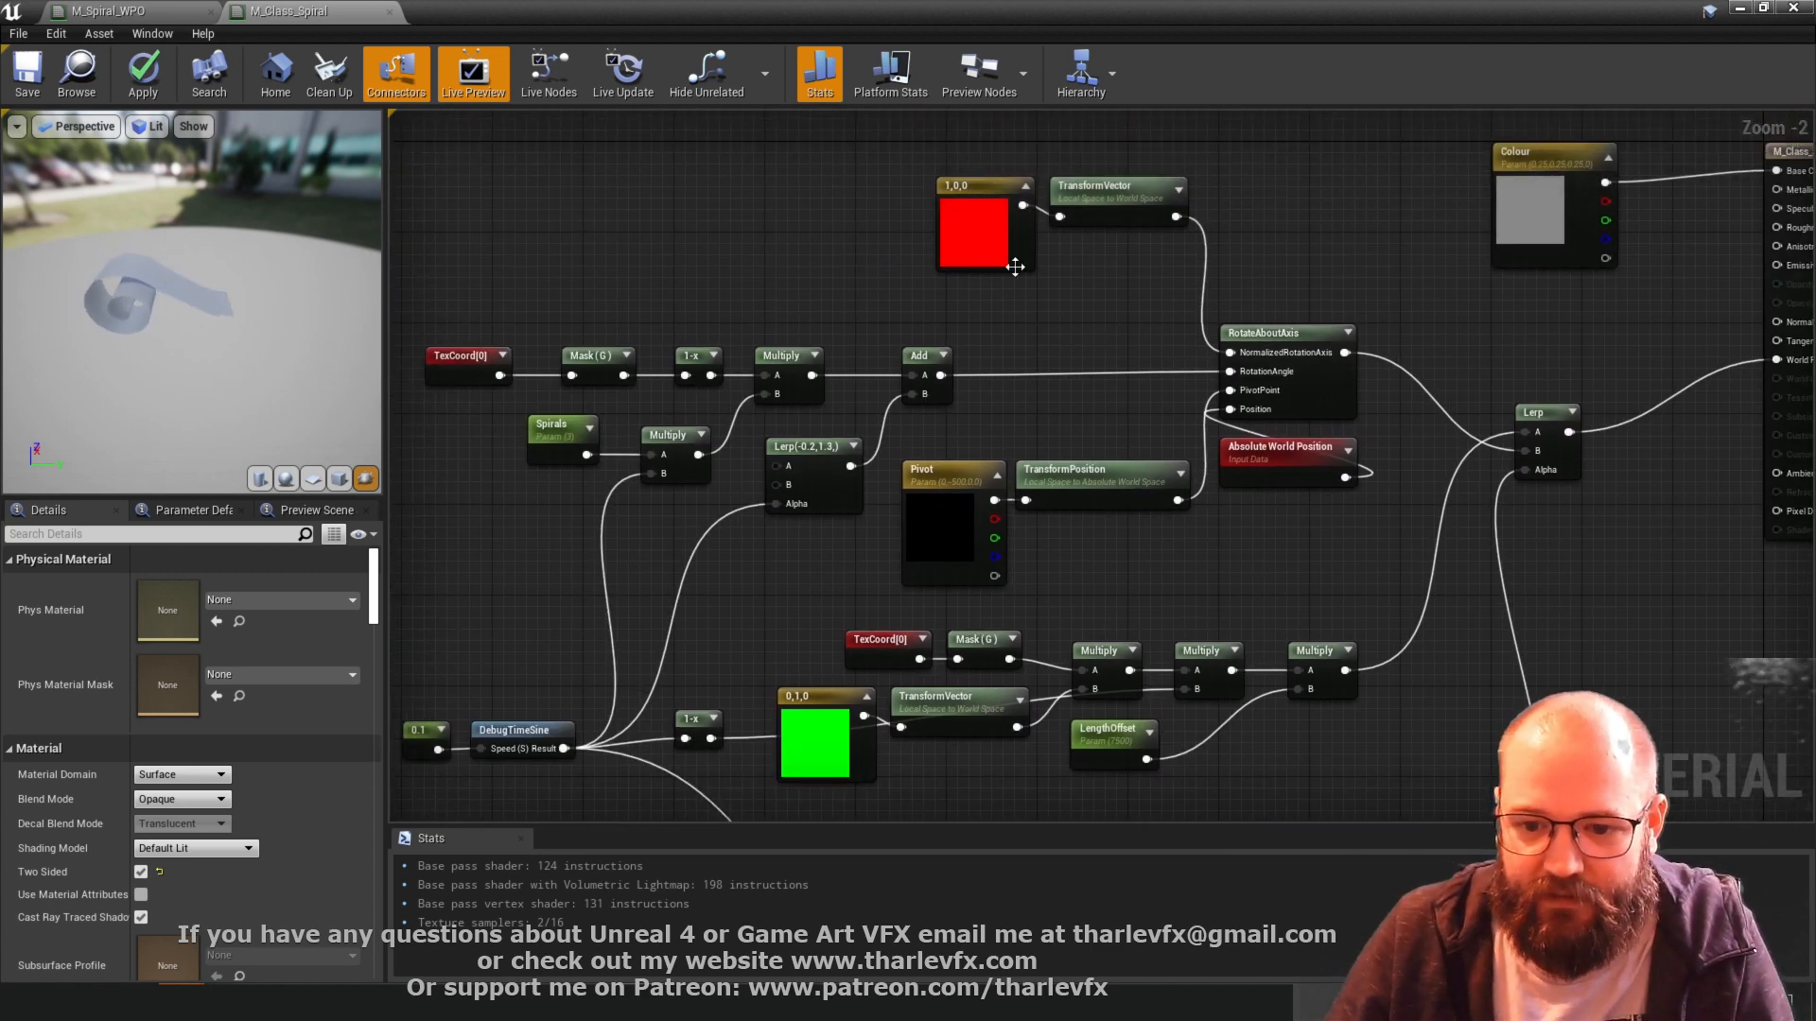
right_click_drag(1034, 582, 1028, 534)
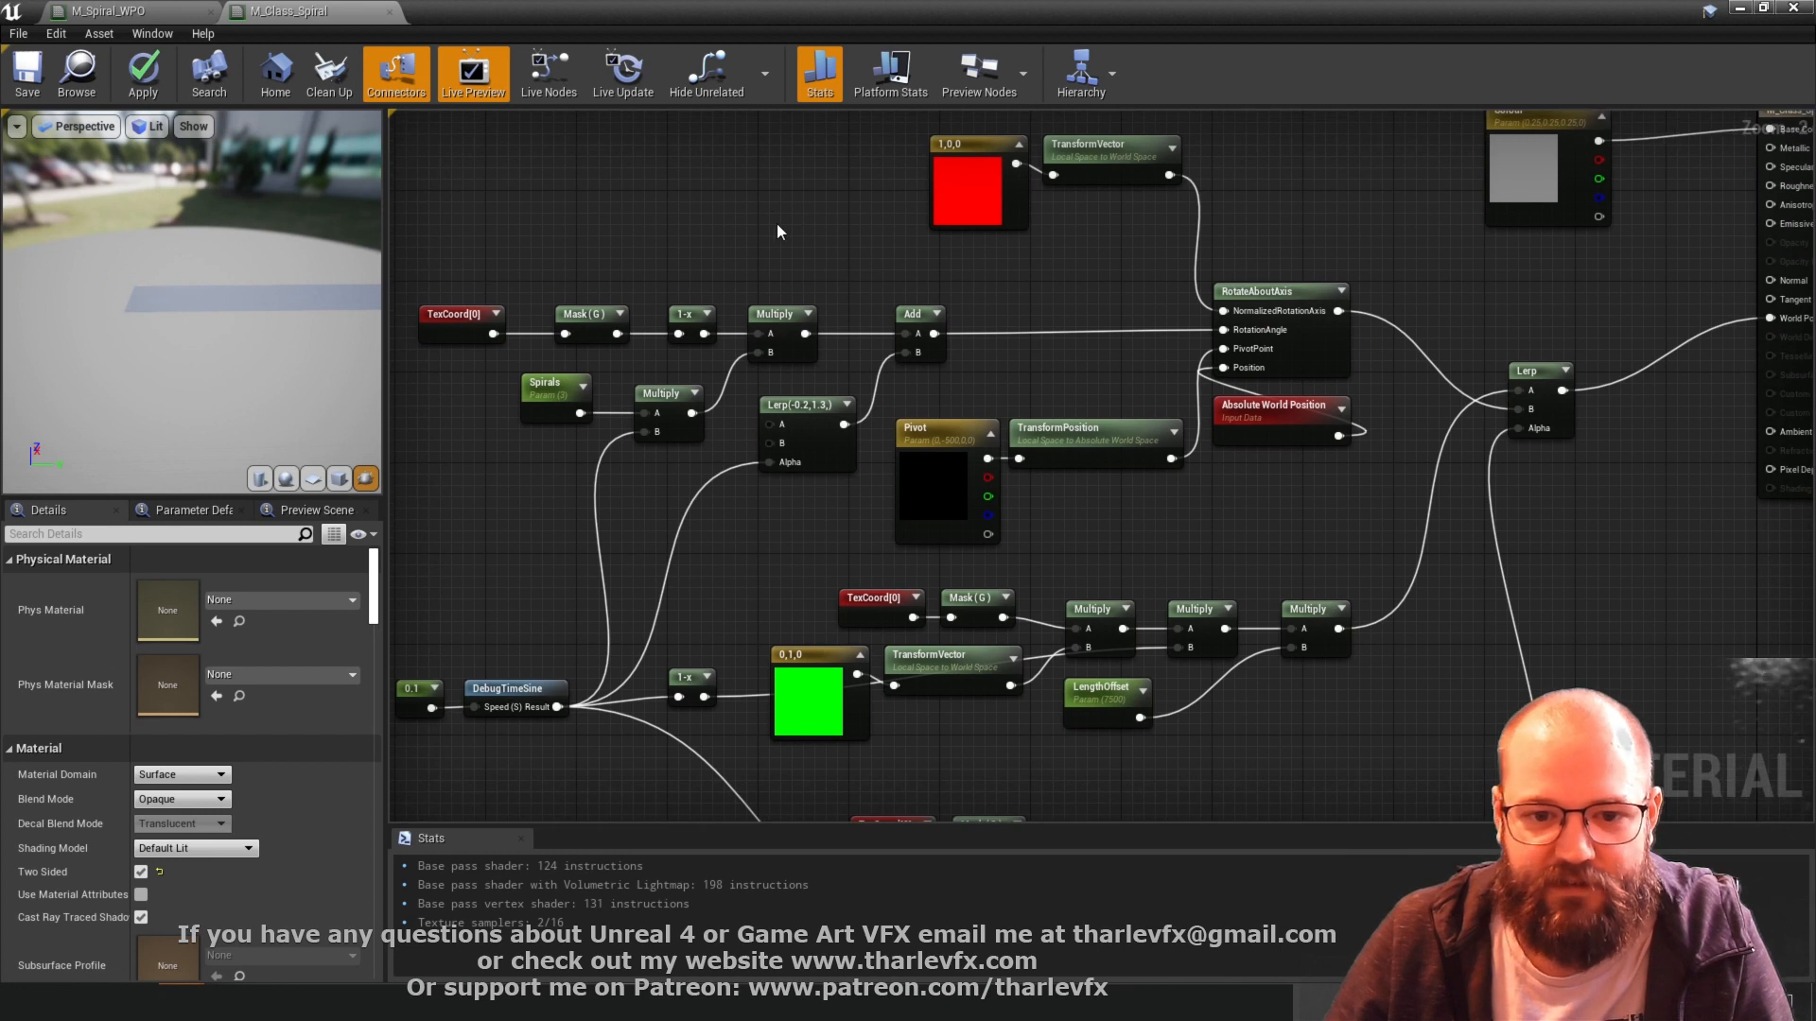
right_click_drag(791, 261, 740, 329)
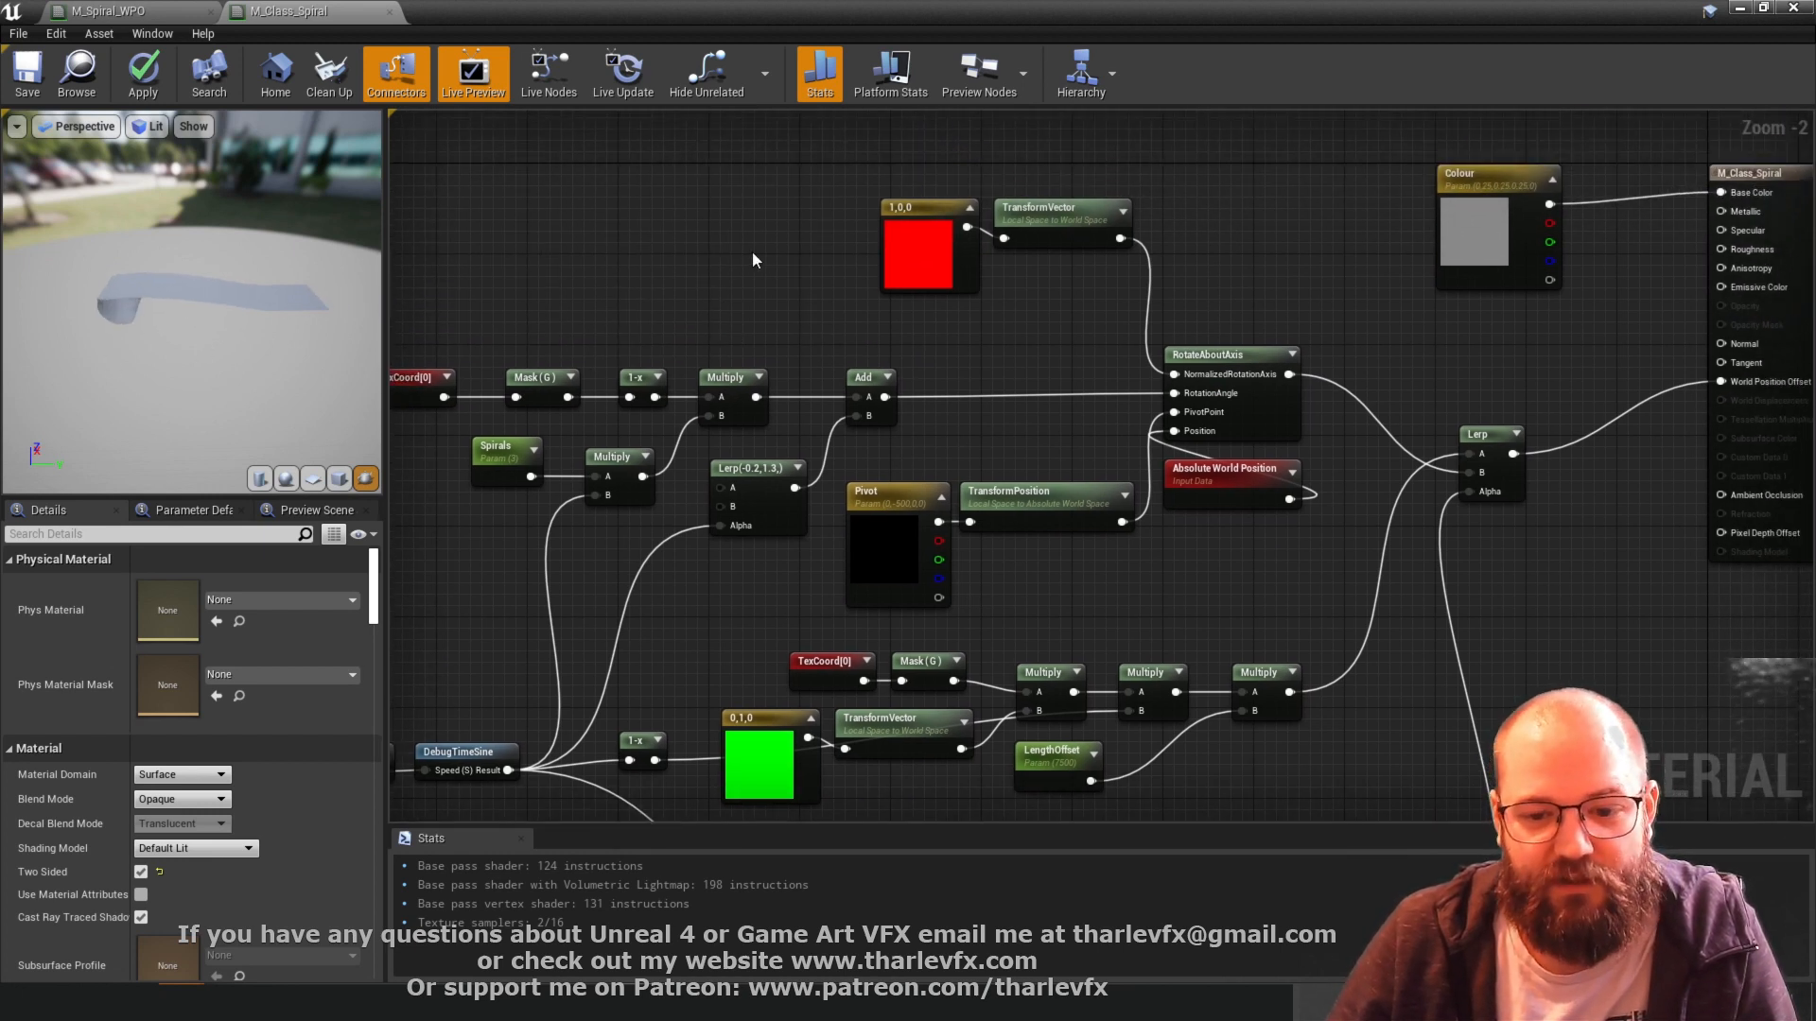
scroll(752, 252, "down", 1)
right_click_drag(752, 252, 721, 234)
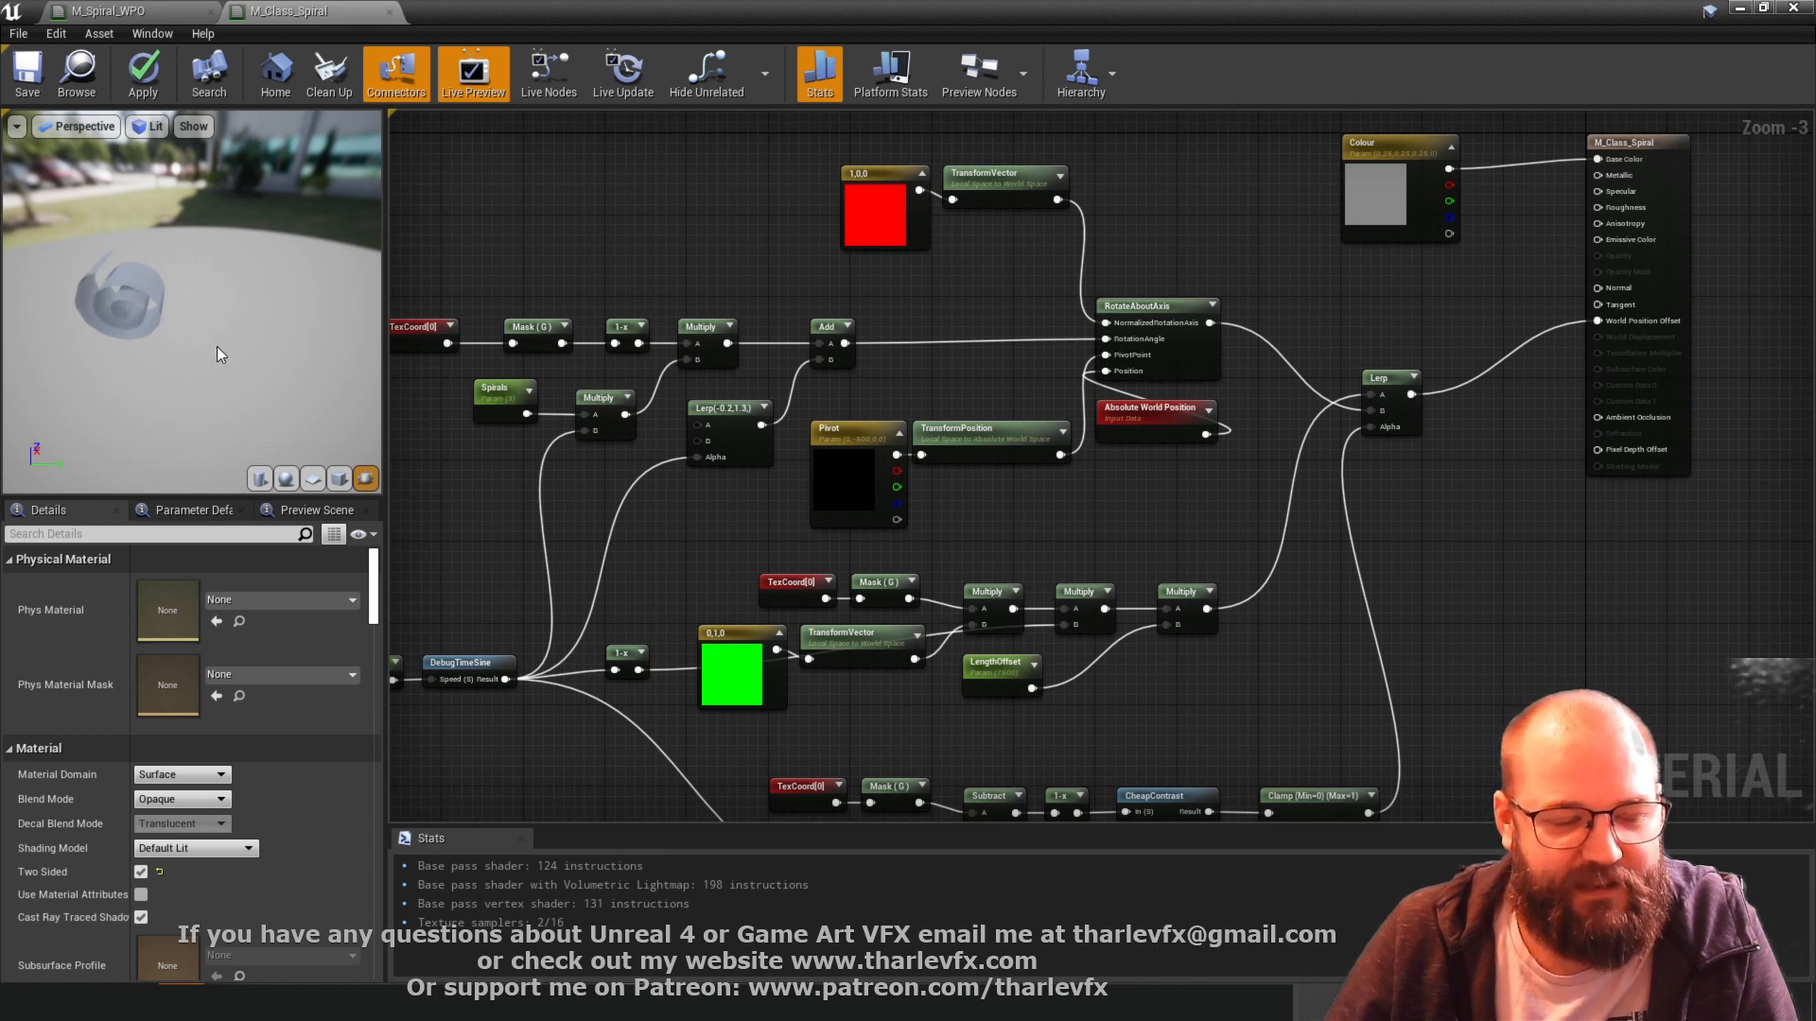
left_click_drag(217, 346, 115, 303)
key("ctrl+s")
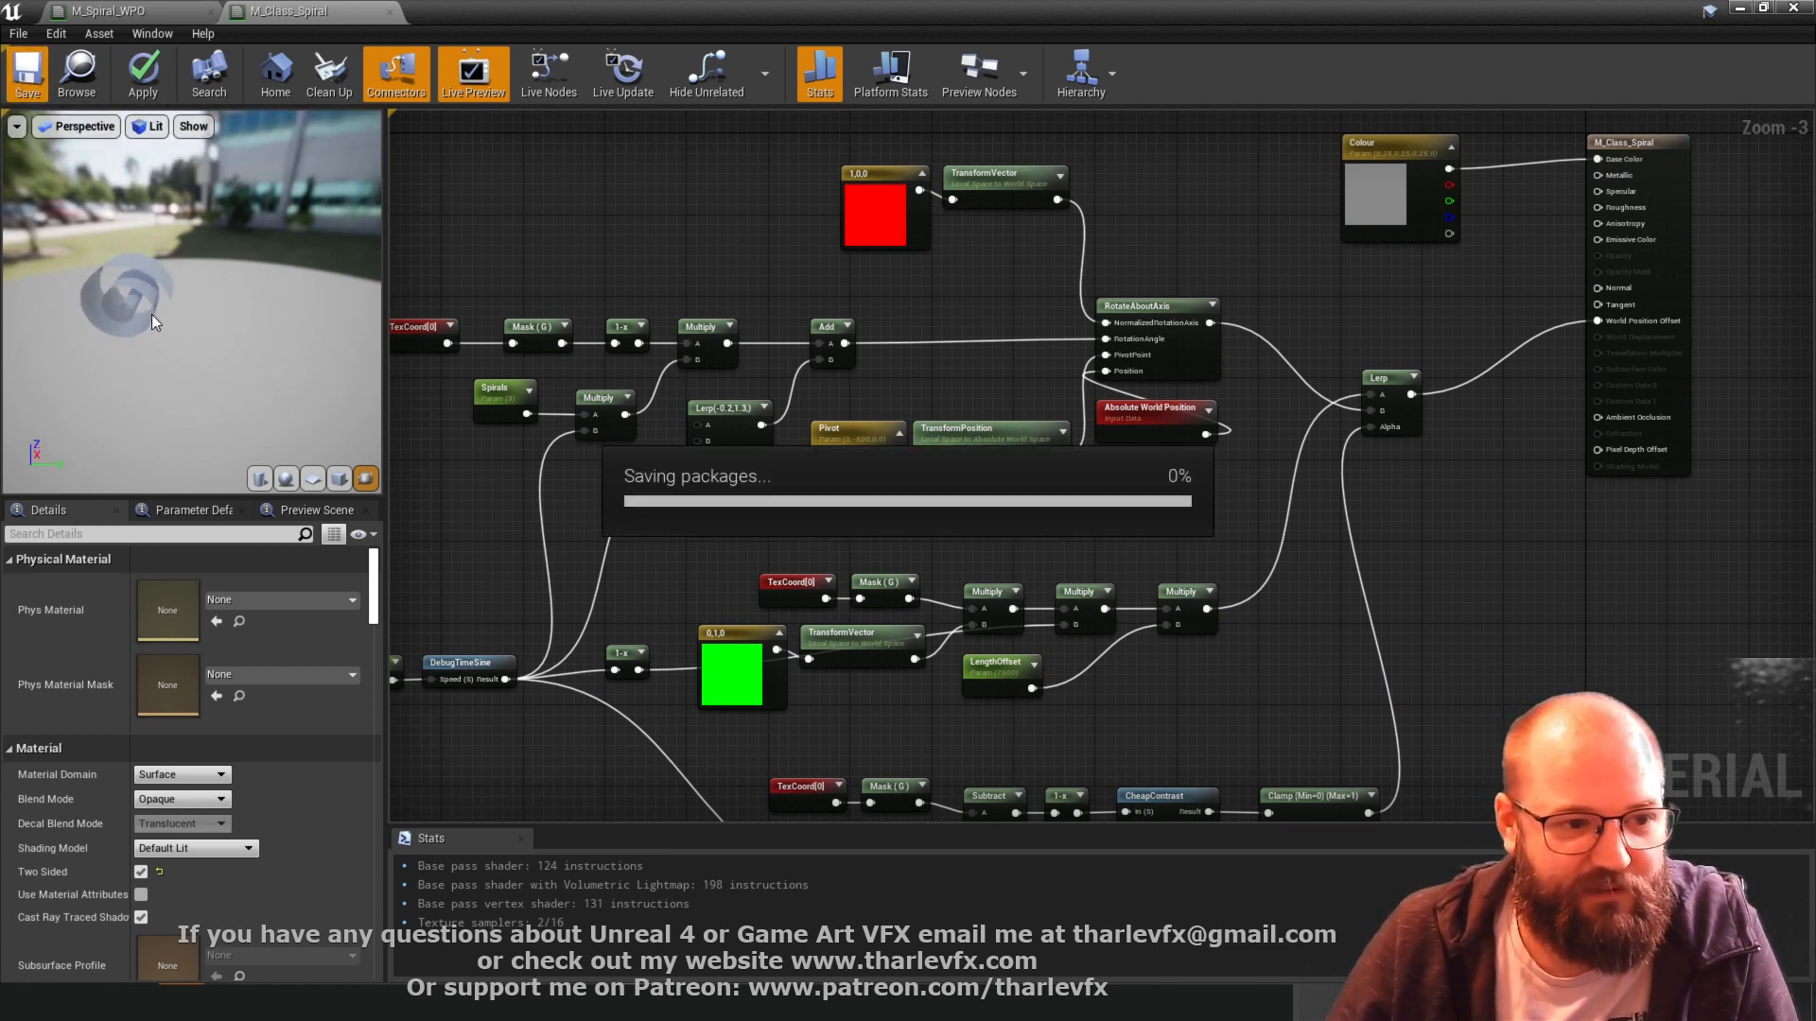
double_click(790, 15)
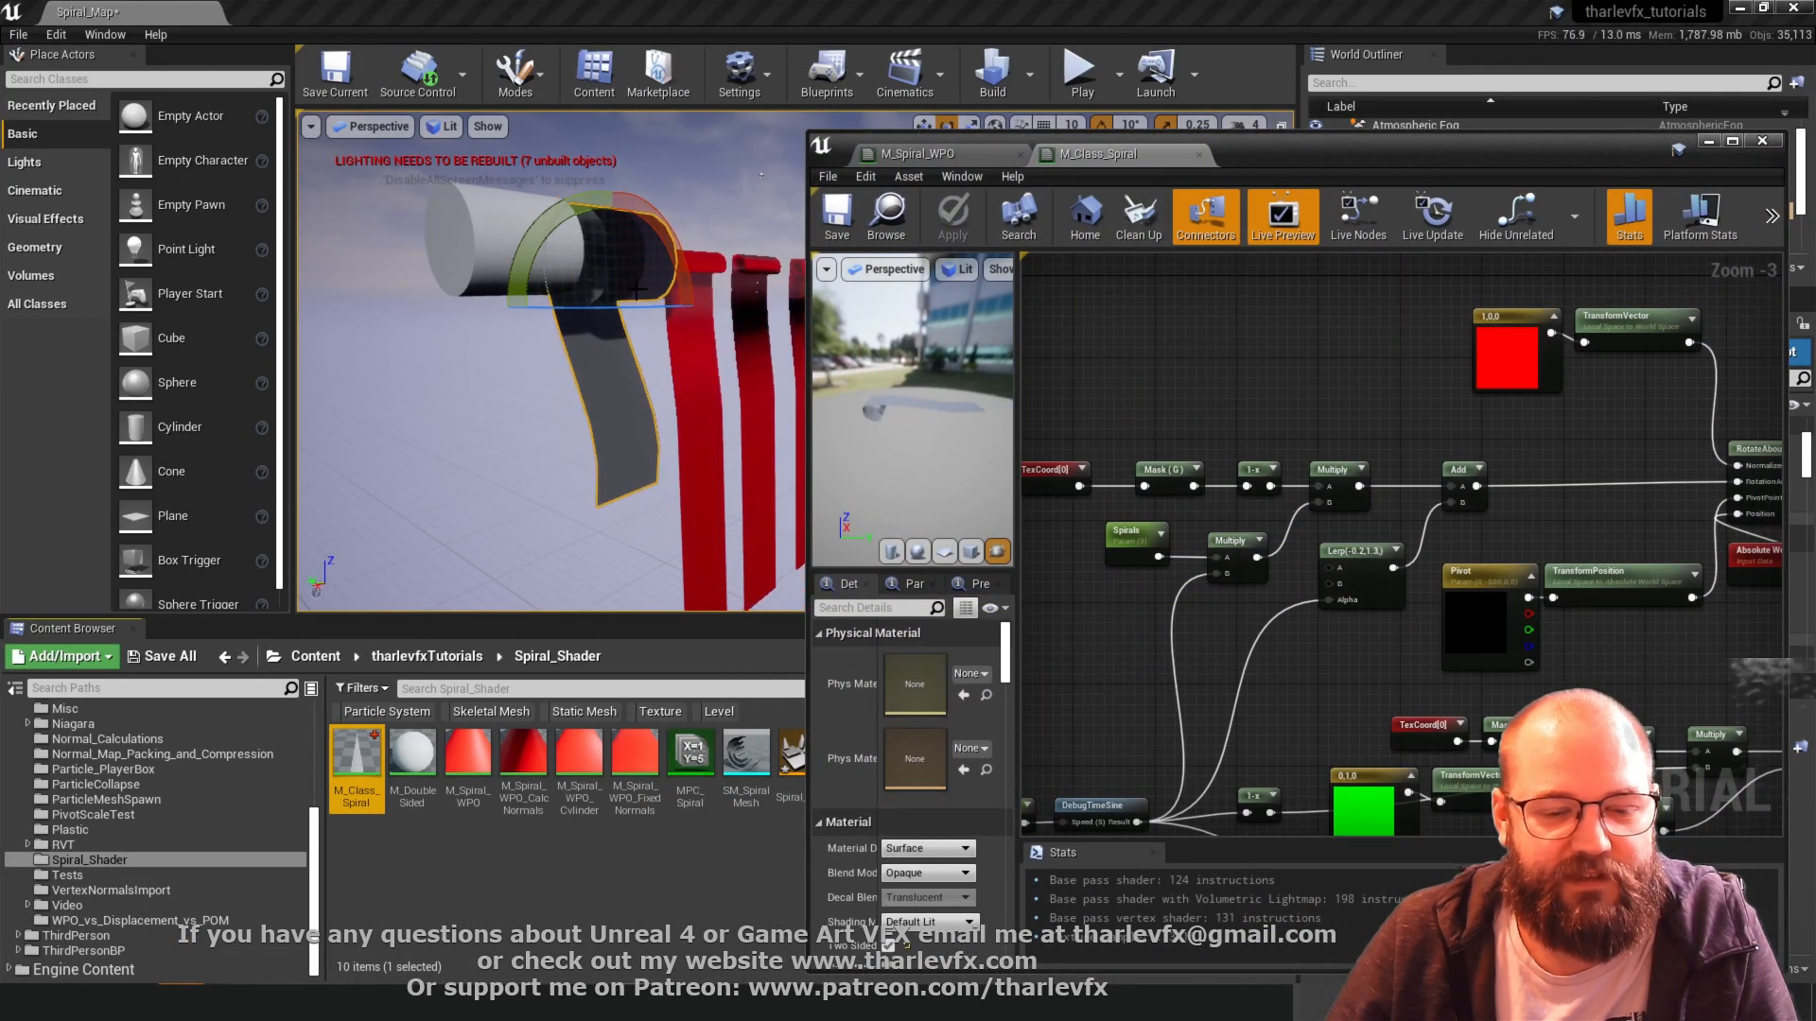
- Rotate Plane3 by 50 degrees in the level to test the unrolling, and turn it back to hang vertically
left_click_drag(669, 222, 602, 299)
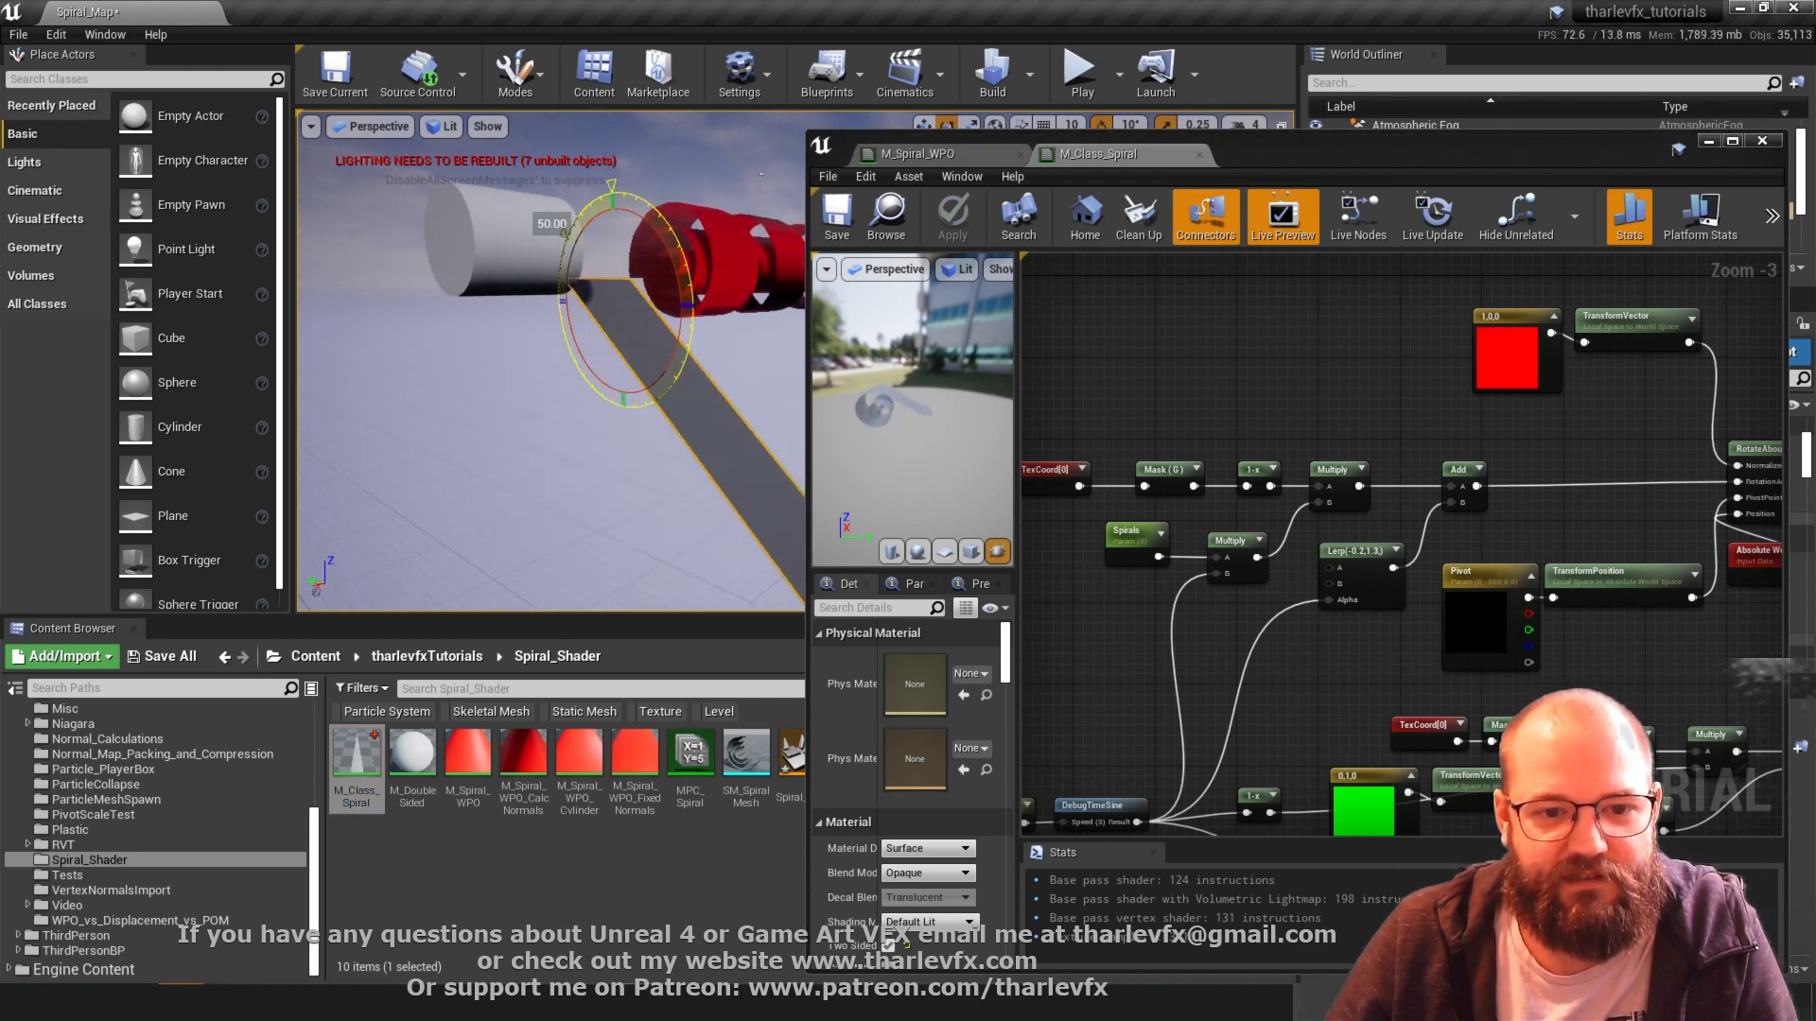
mouse_move(603, 299)
right_mouse_down()
mouse_move(662, 350)
mouse_move(606, 301)
right_mouse_up()
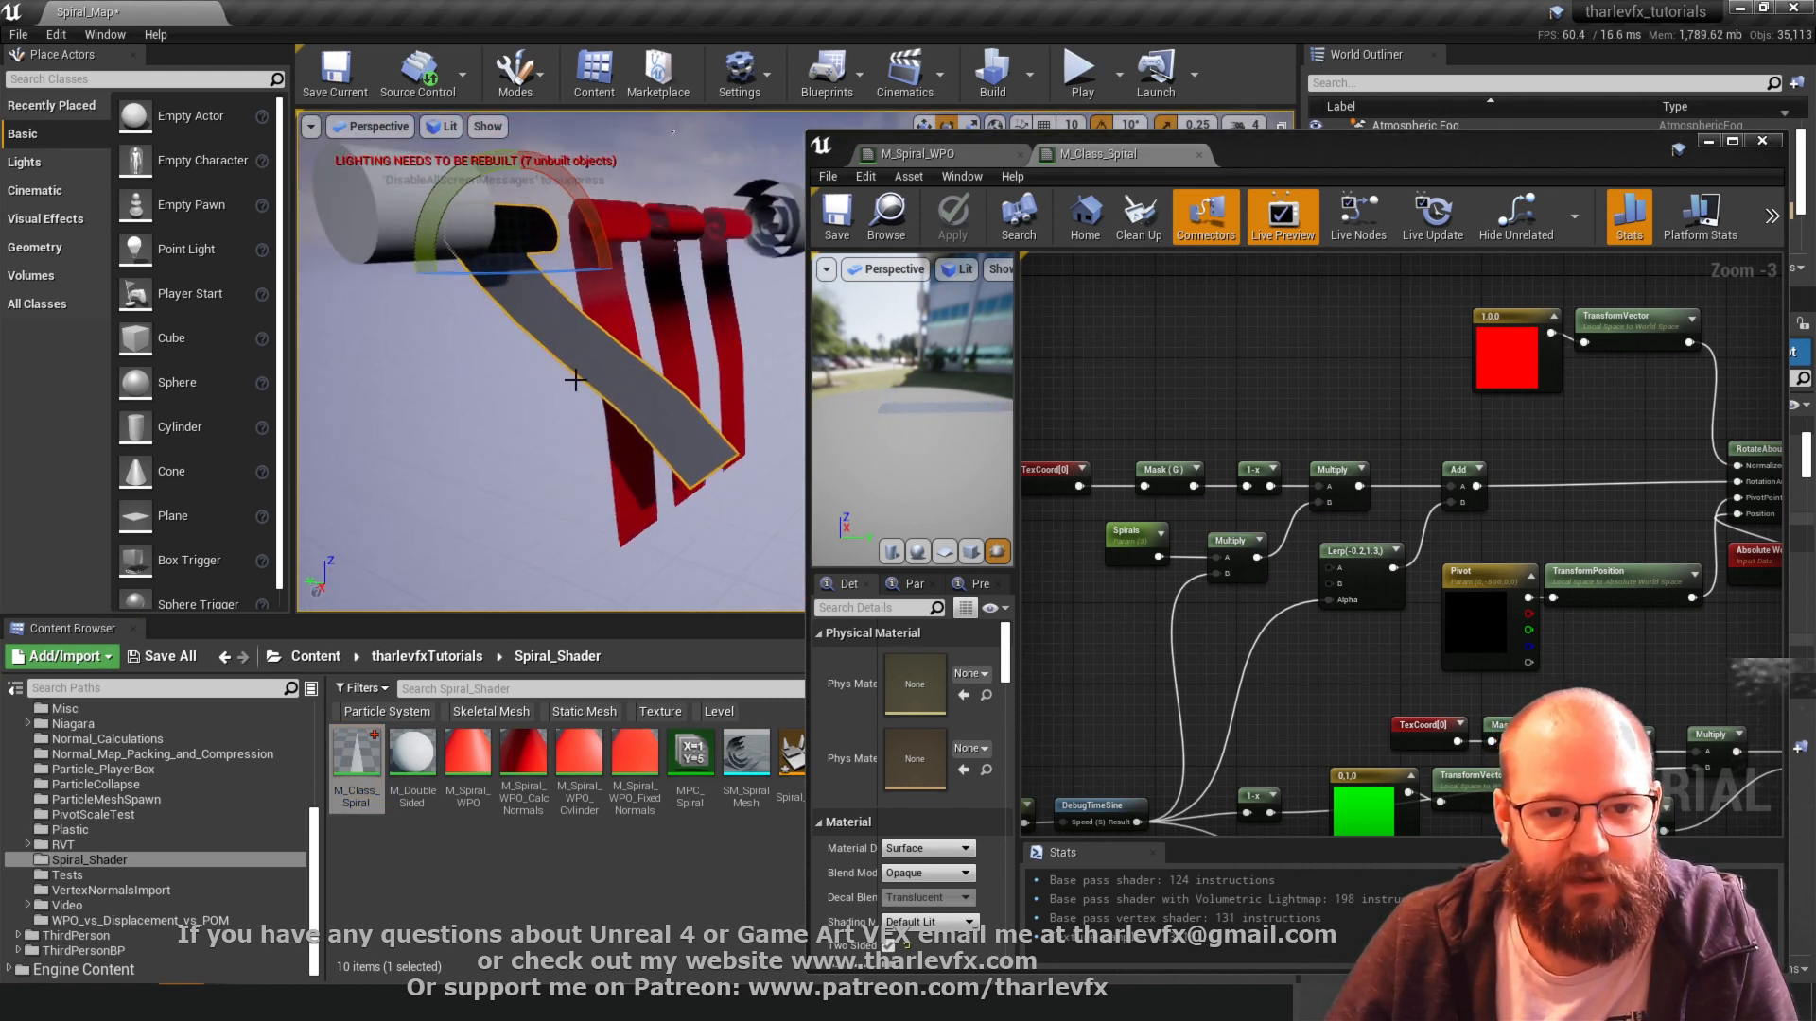
left_click_drag(581, 197, 597, 196)
- Minimize the material editor and assign the M_Spiral_WPO material to Plane3
left_click(479, 895)
left_click(469, 752)
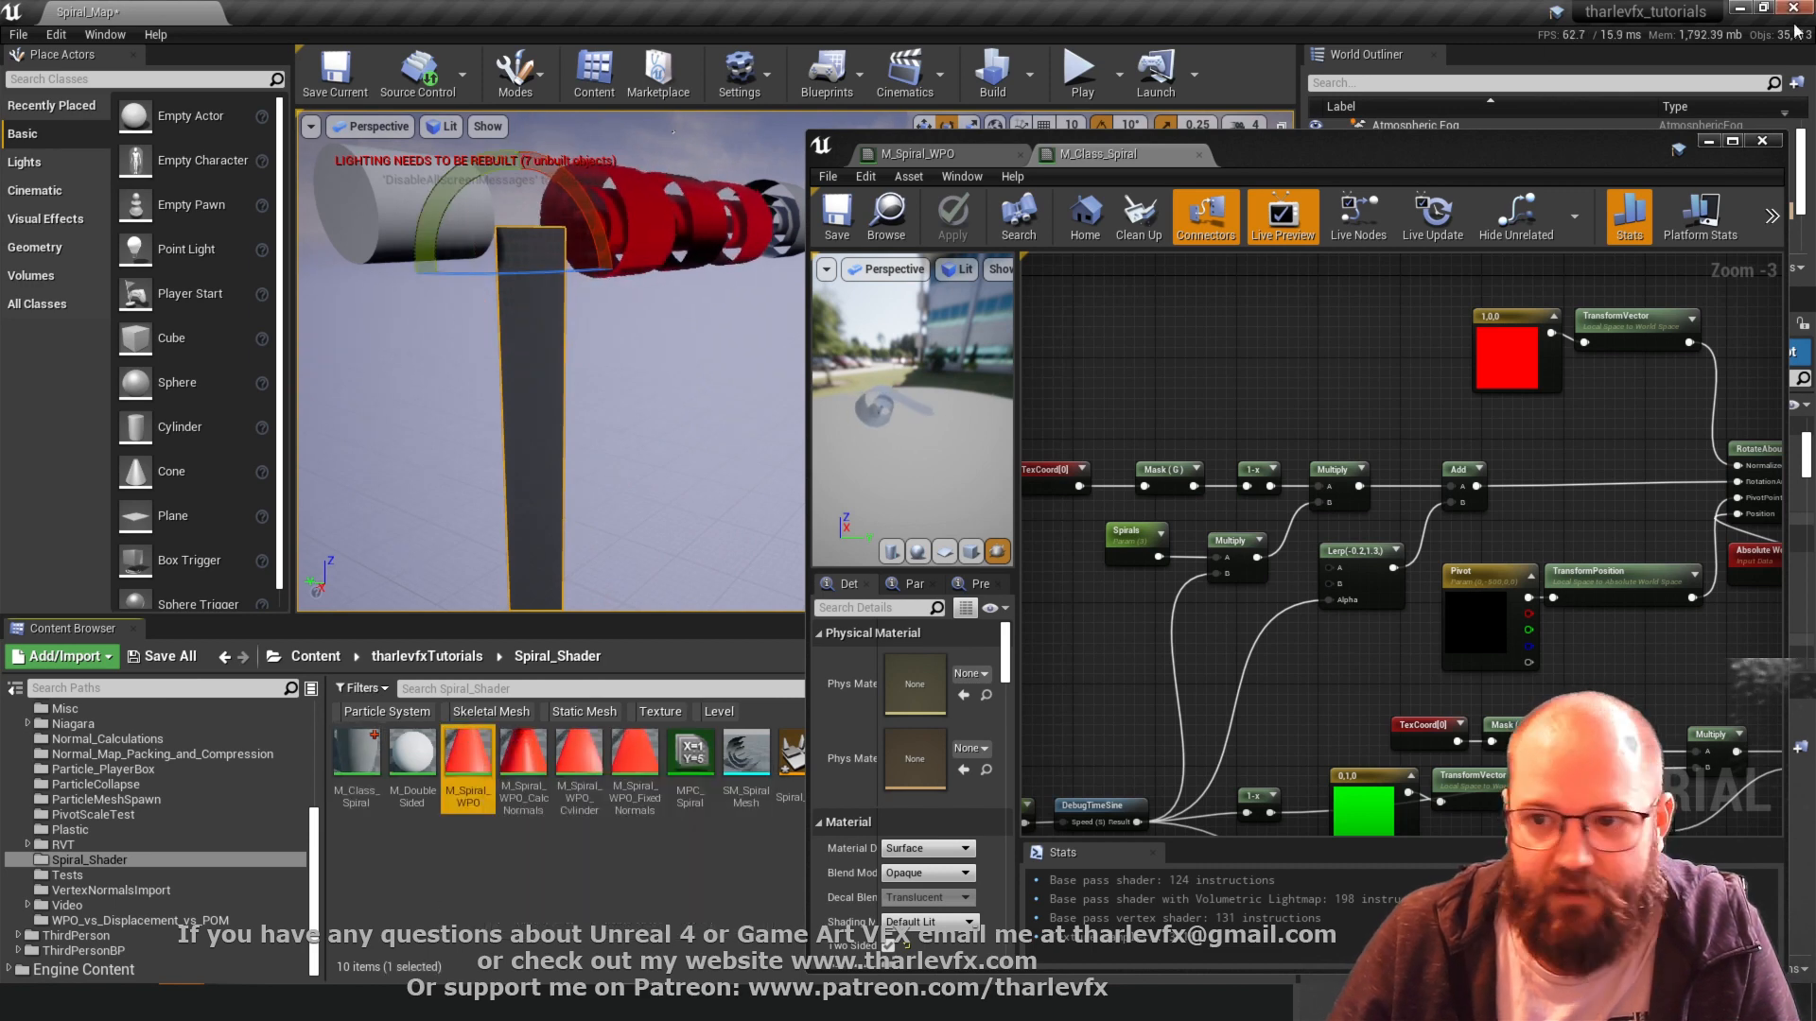
left_click(1708, 142)
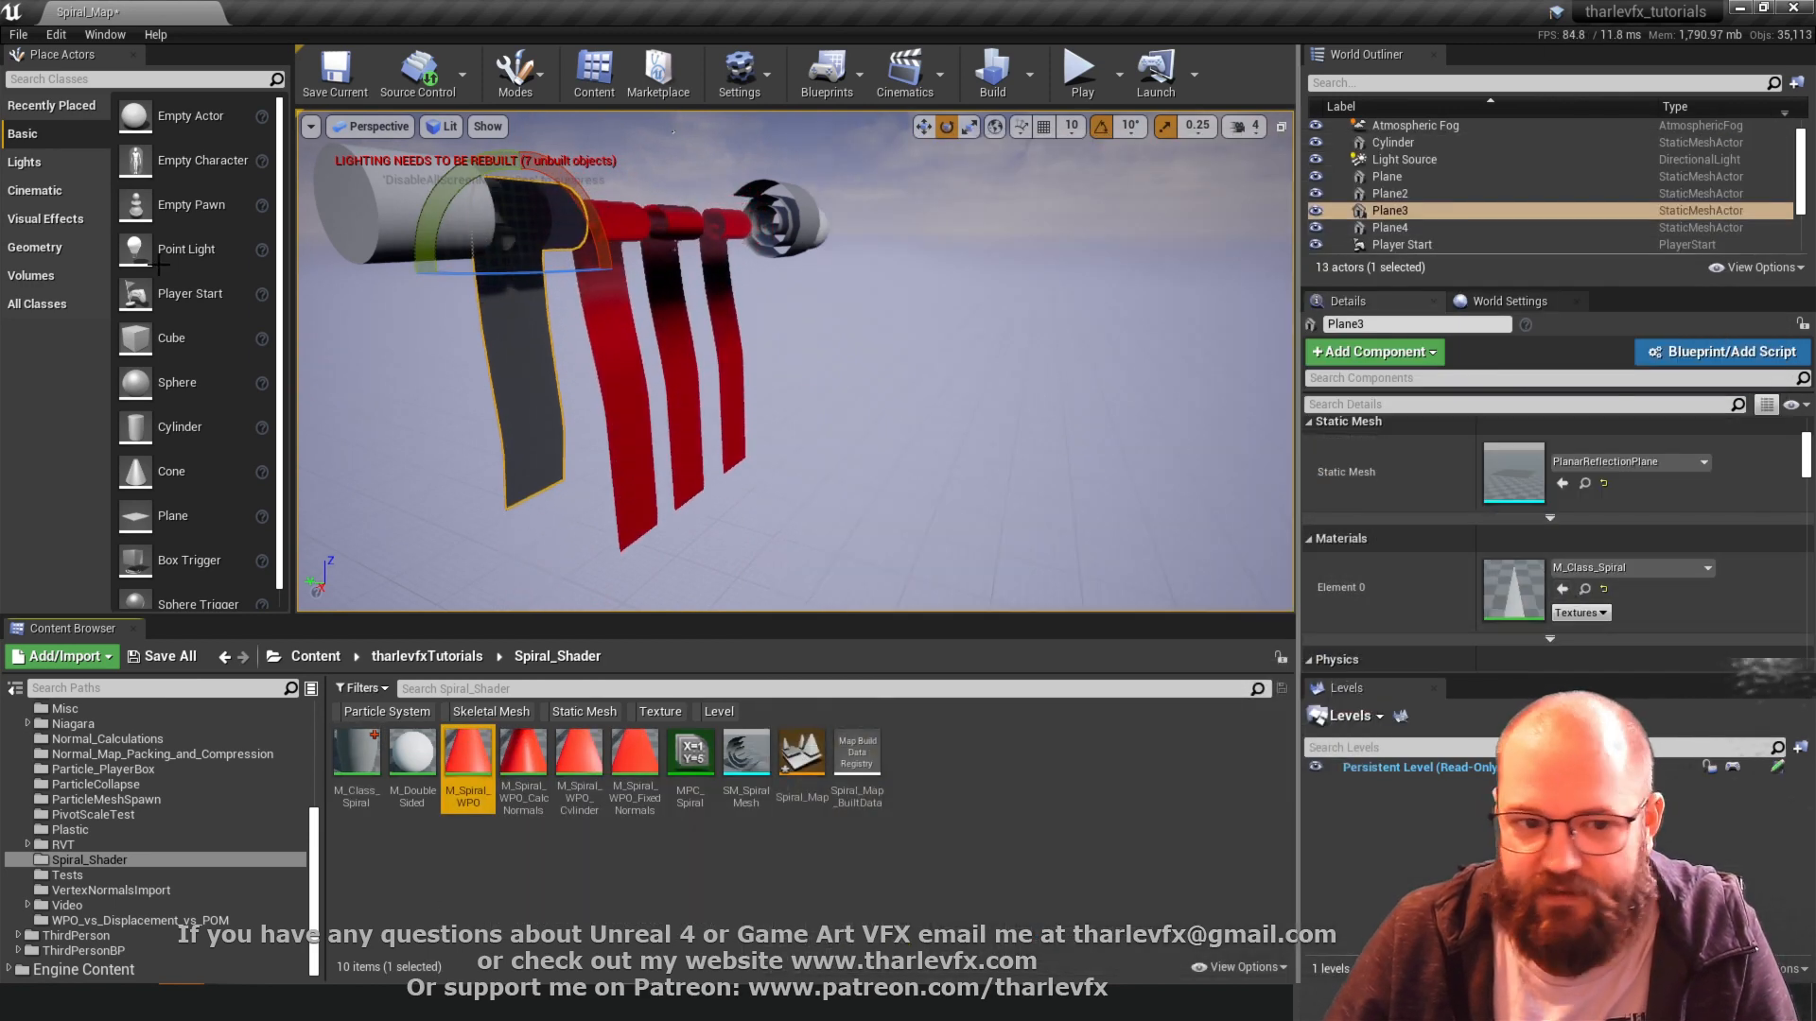
left_click(1561, 590)
- Try to isolate Plane3 by hiding the other red planes and SM_SpiralMesh, and show all hidden actors again
left_click_drag(770, 365, 812, 395, "alt")
left_click(812, 395)
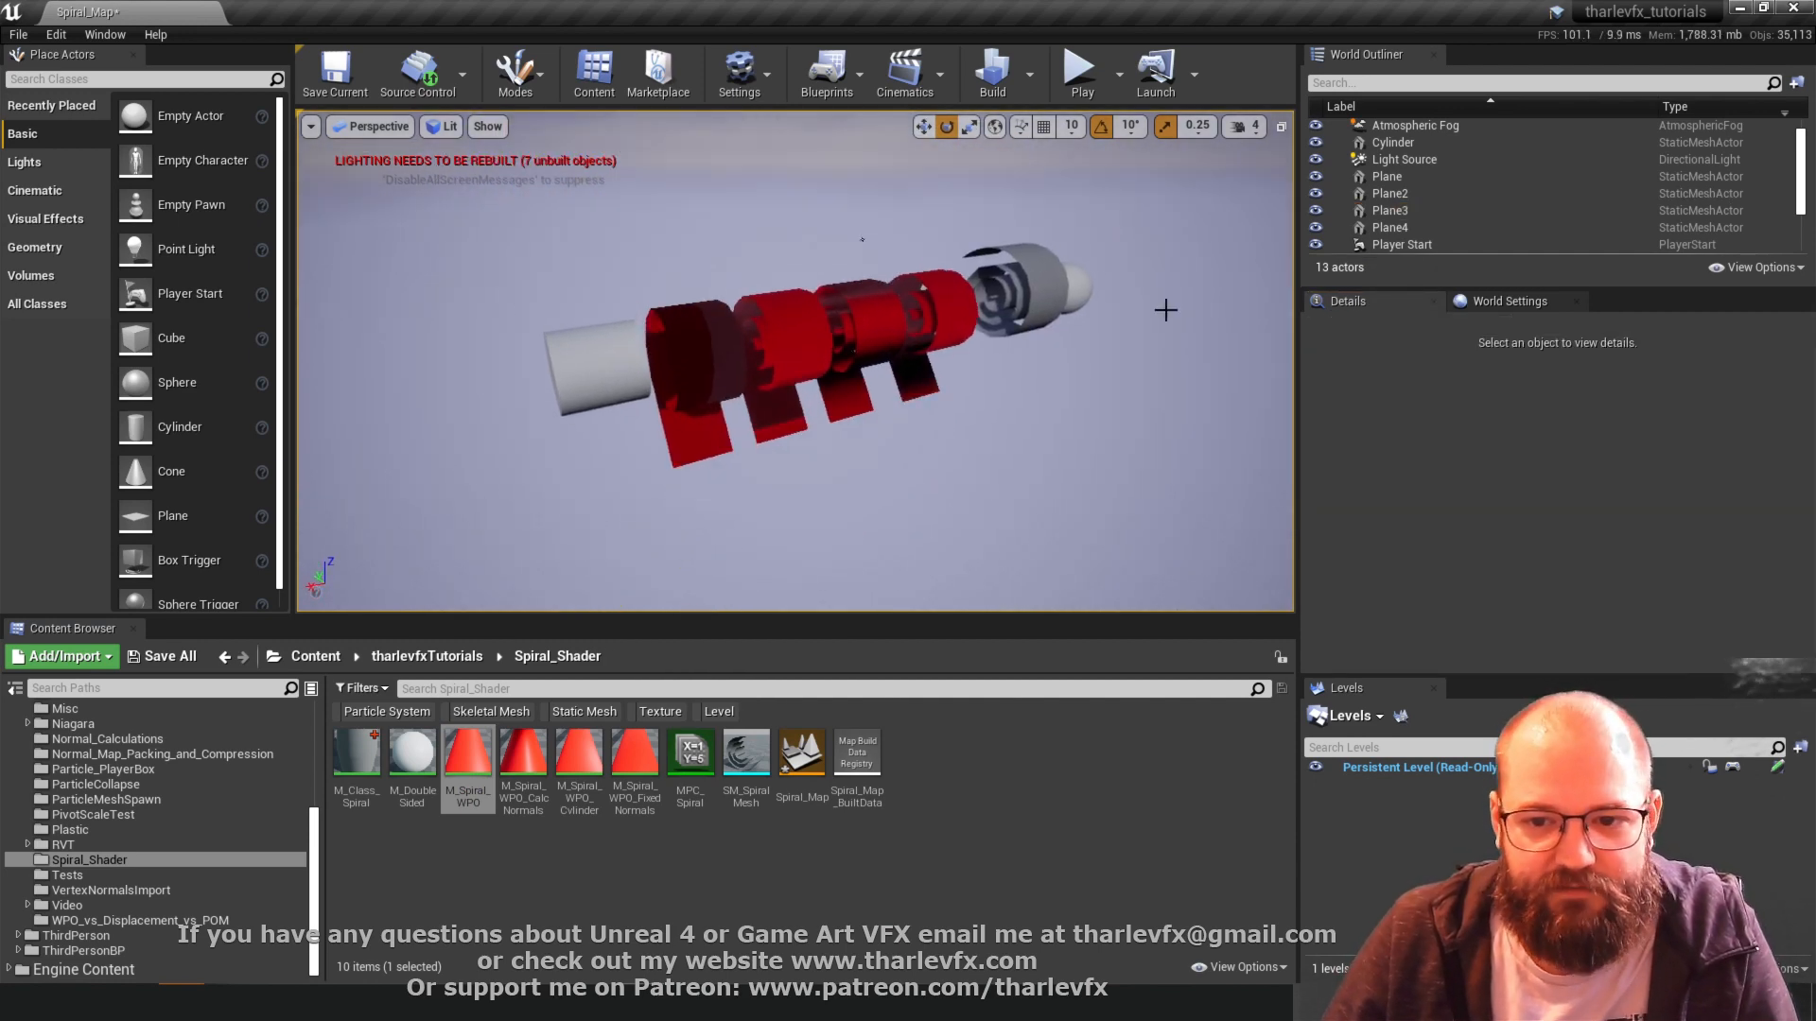
left_click(778, 335)
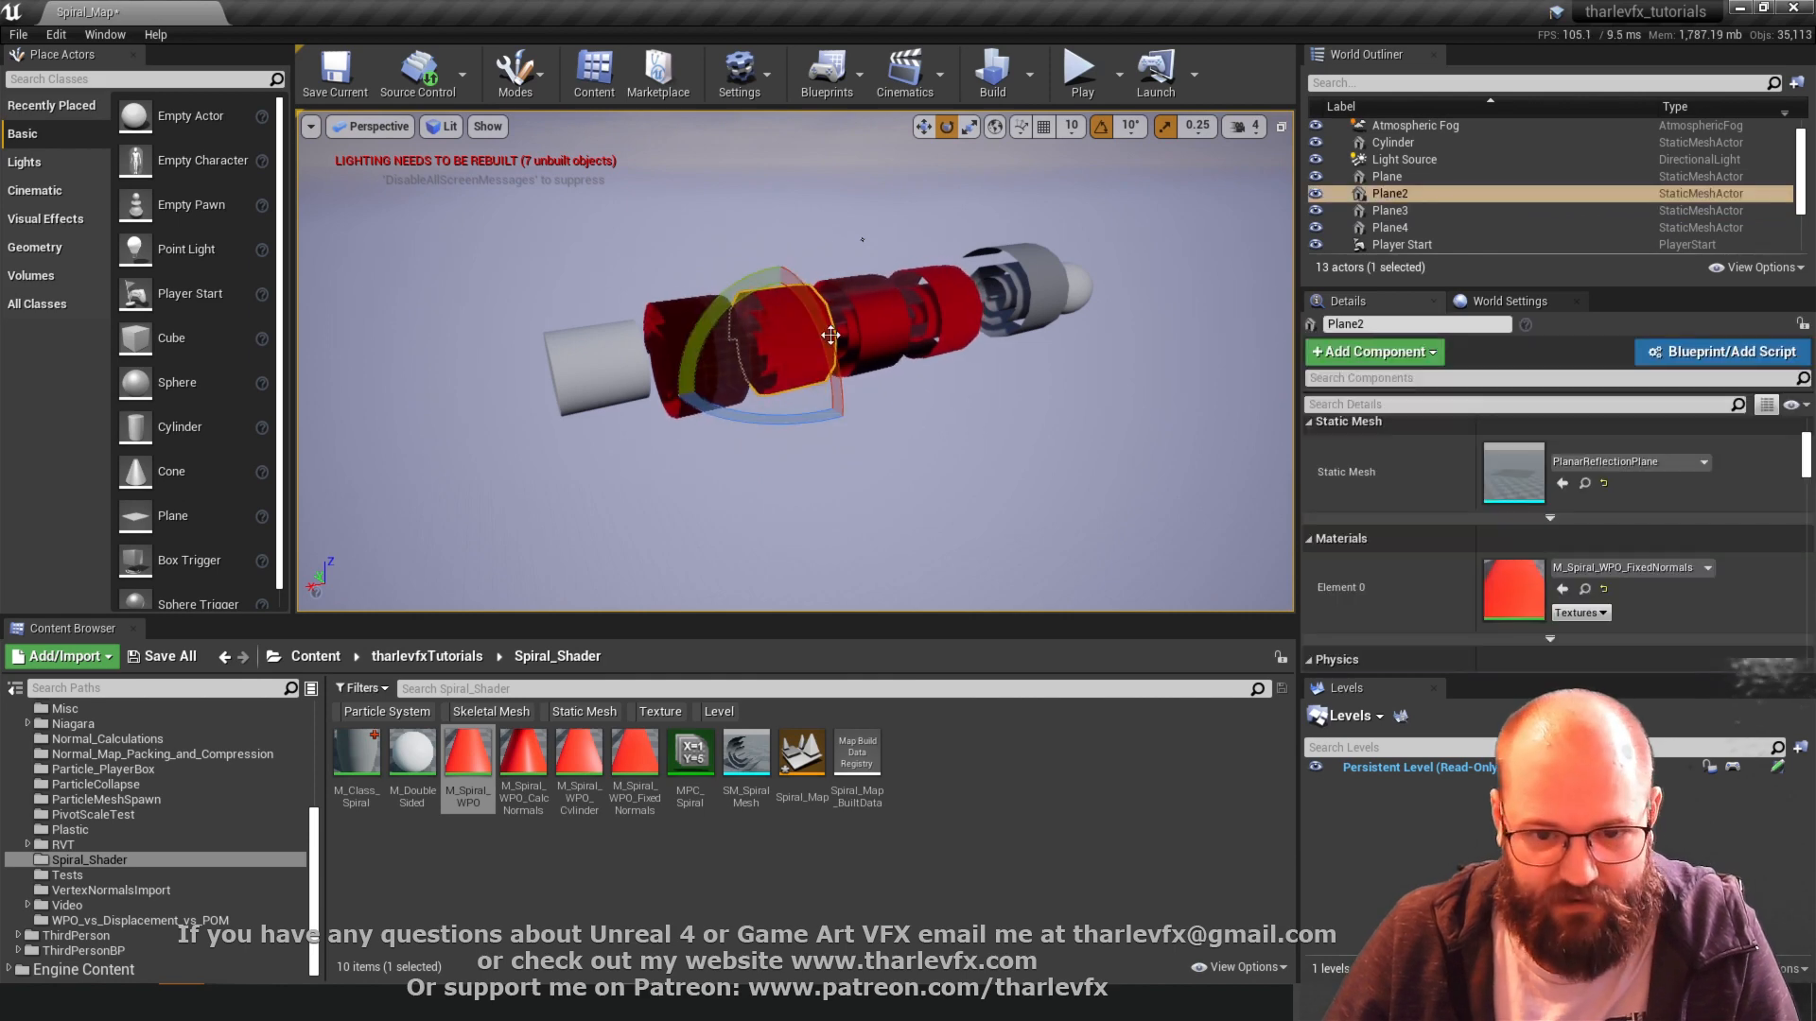
key("h")
left_click(866, 326)
key("h")
left_click(939, 312)
key("h")
left_click(1016, 305)
key("h")
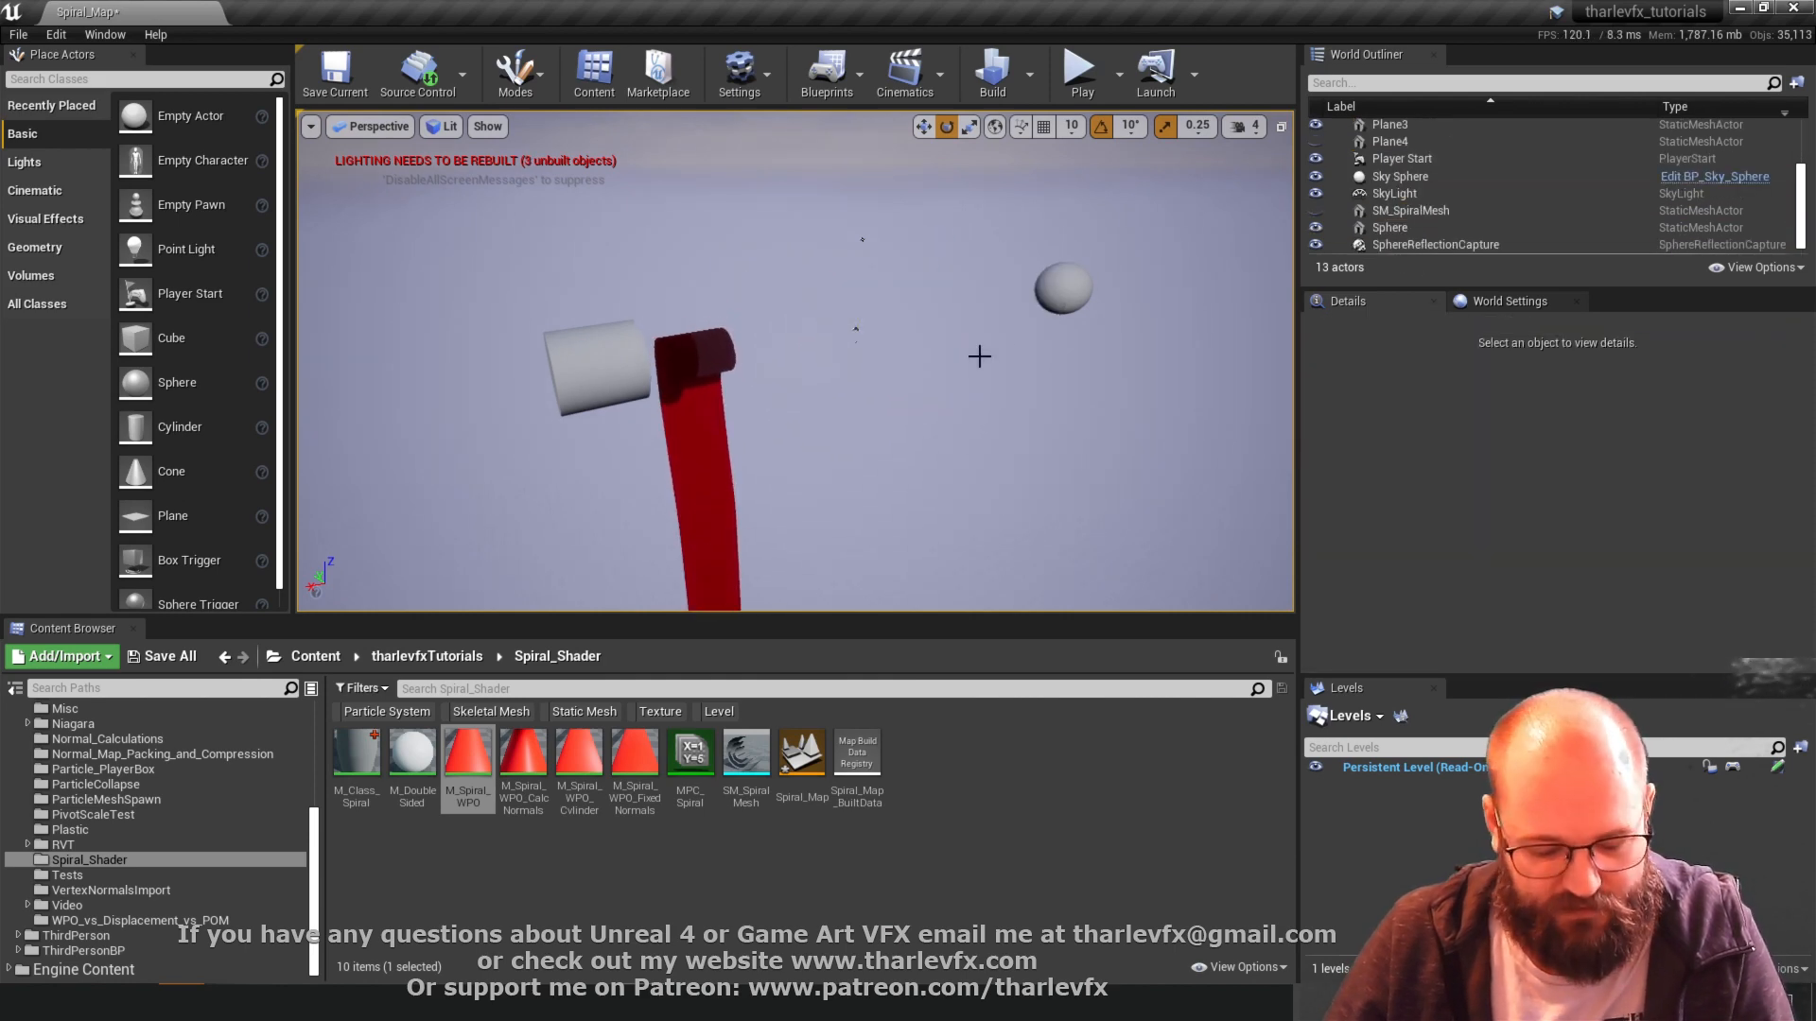
key("ctrl+h")
- Hide Plane, Plane2 and Plane4 in the level, keeping Plane3 and SM_SpiralMesh visible
left_click(913, 336)
key("h")
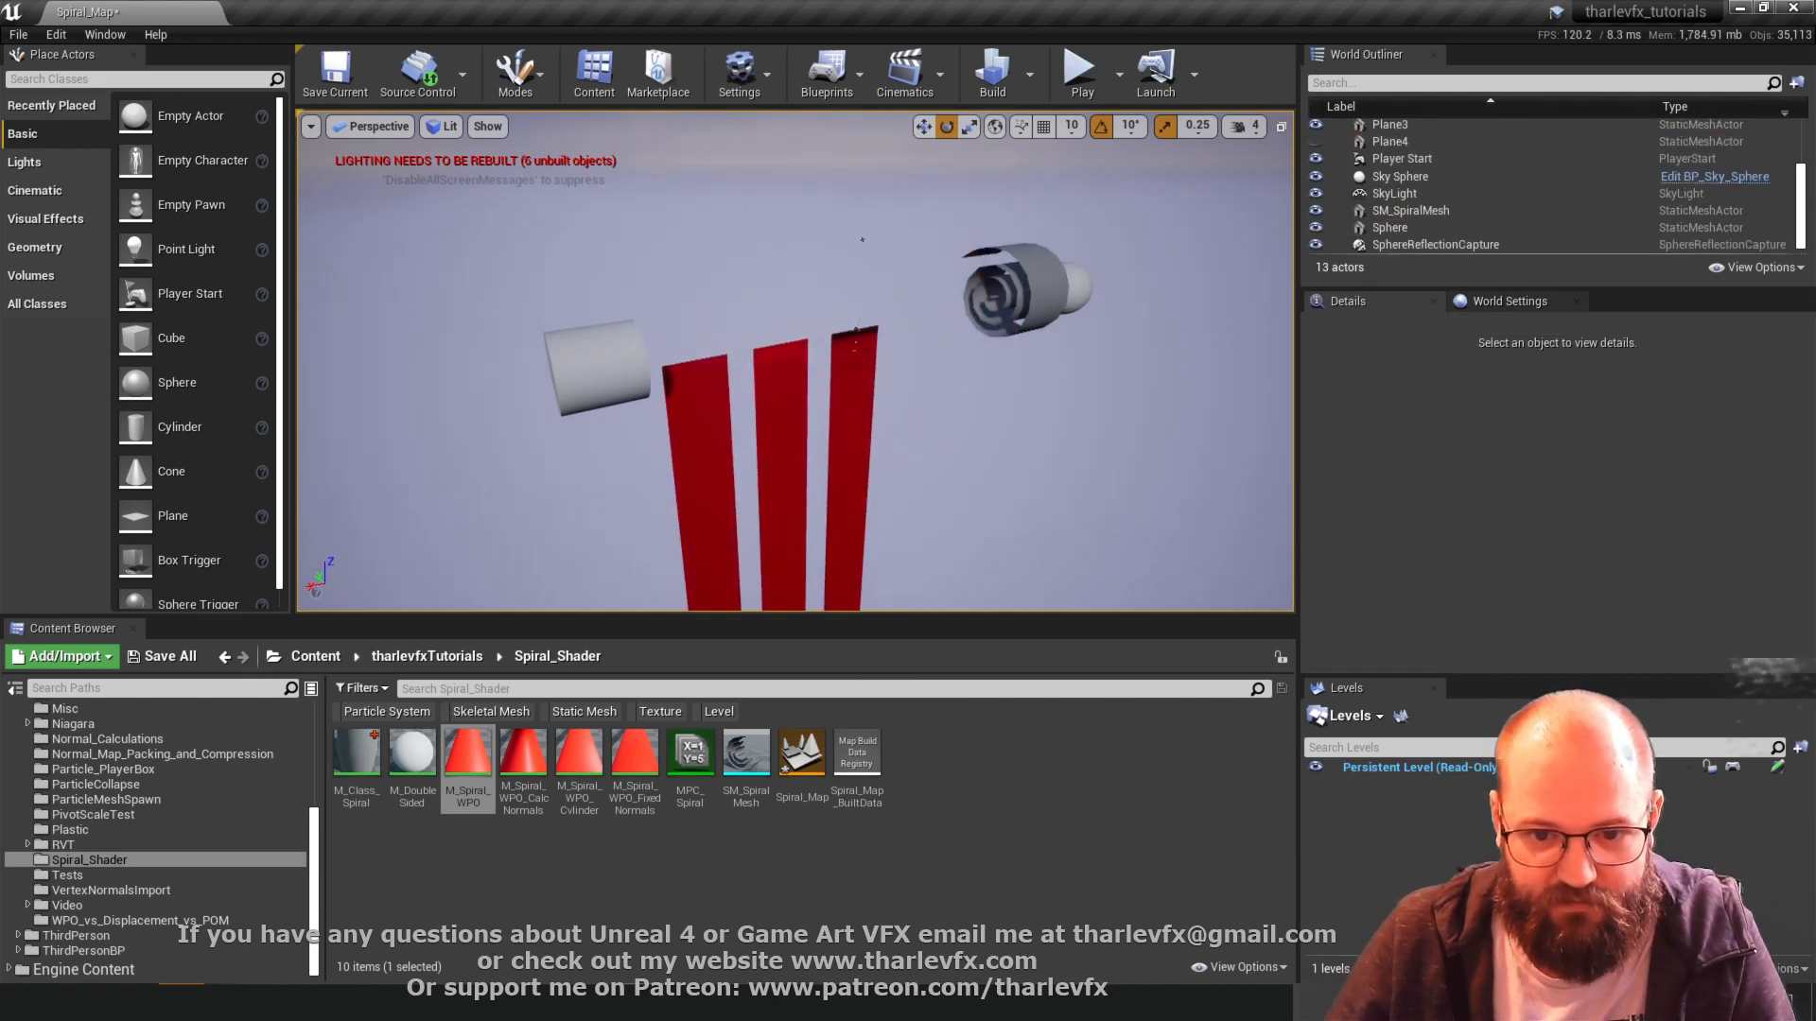
left_click(782, 397)
key("h")
- Move SM_SpiralMesh along its axis to sit right beside Plane3
left_click(1005, 310)
key("w")
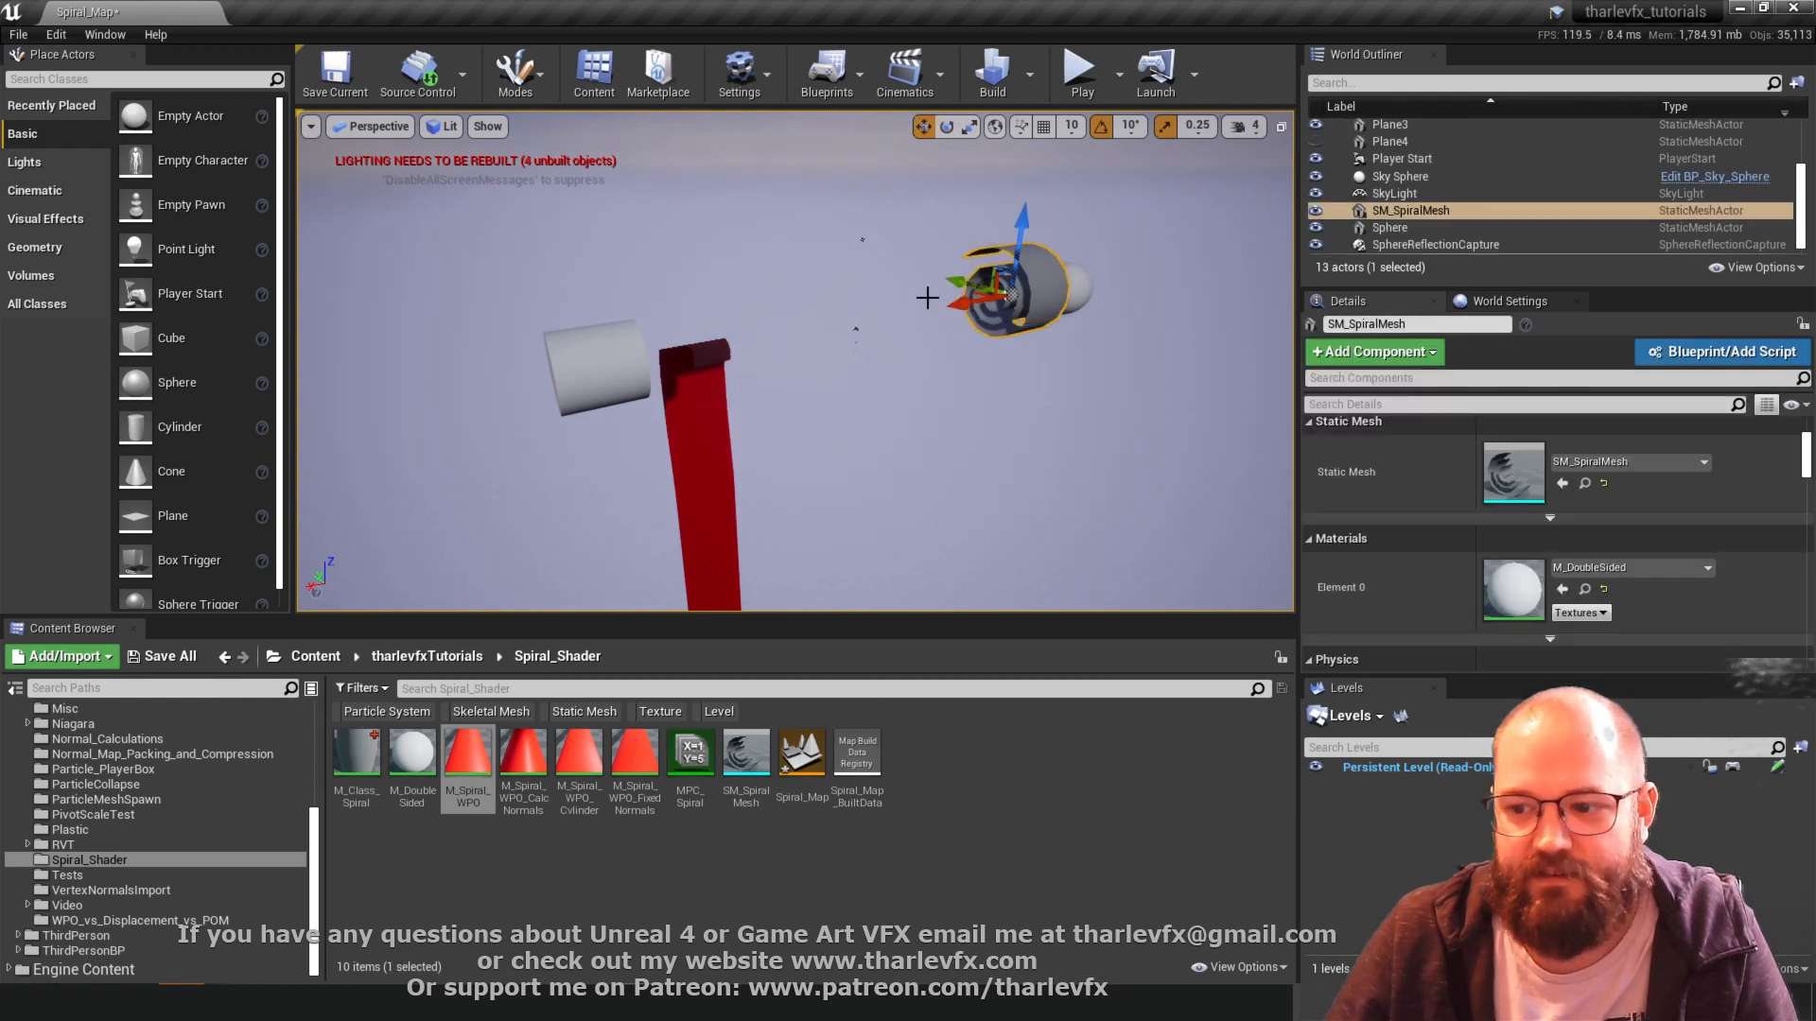
left_click_drag(953, 304, 740, 342)
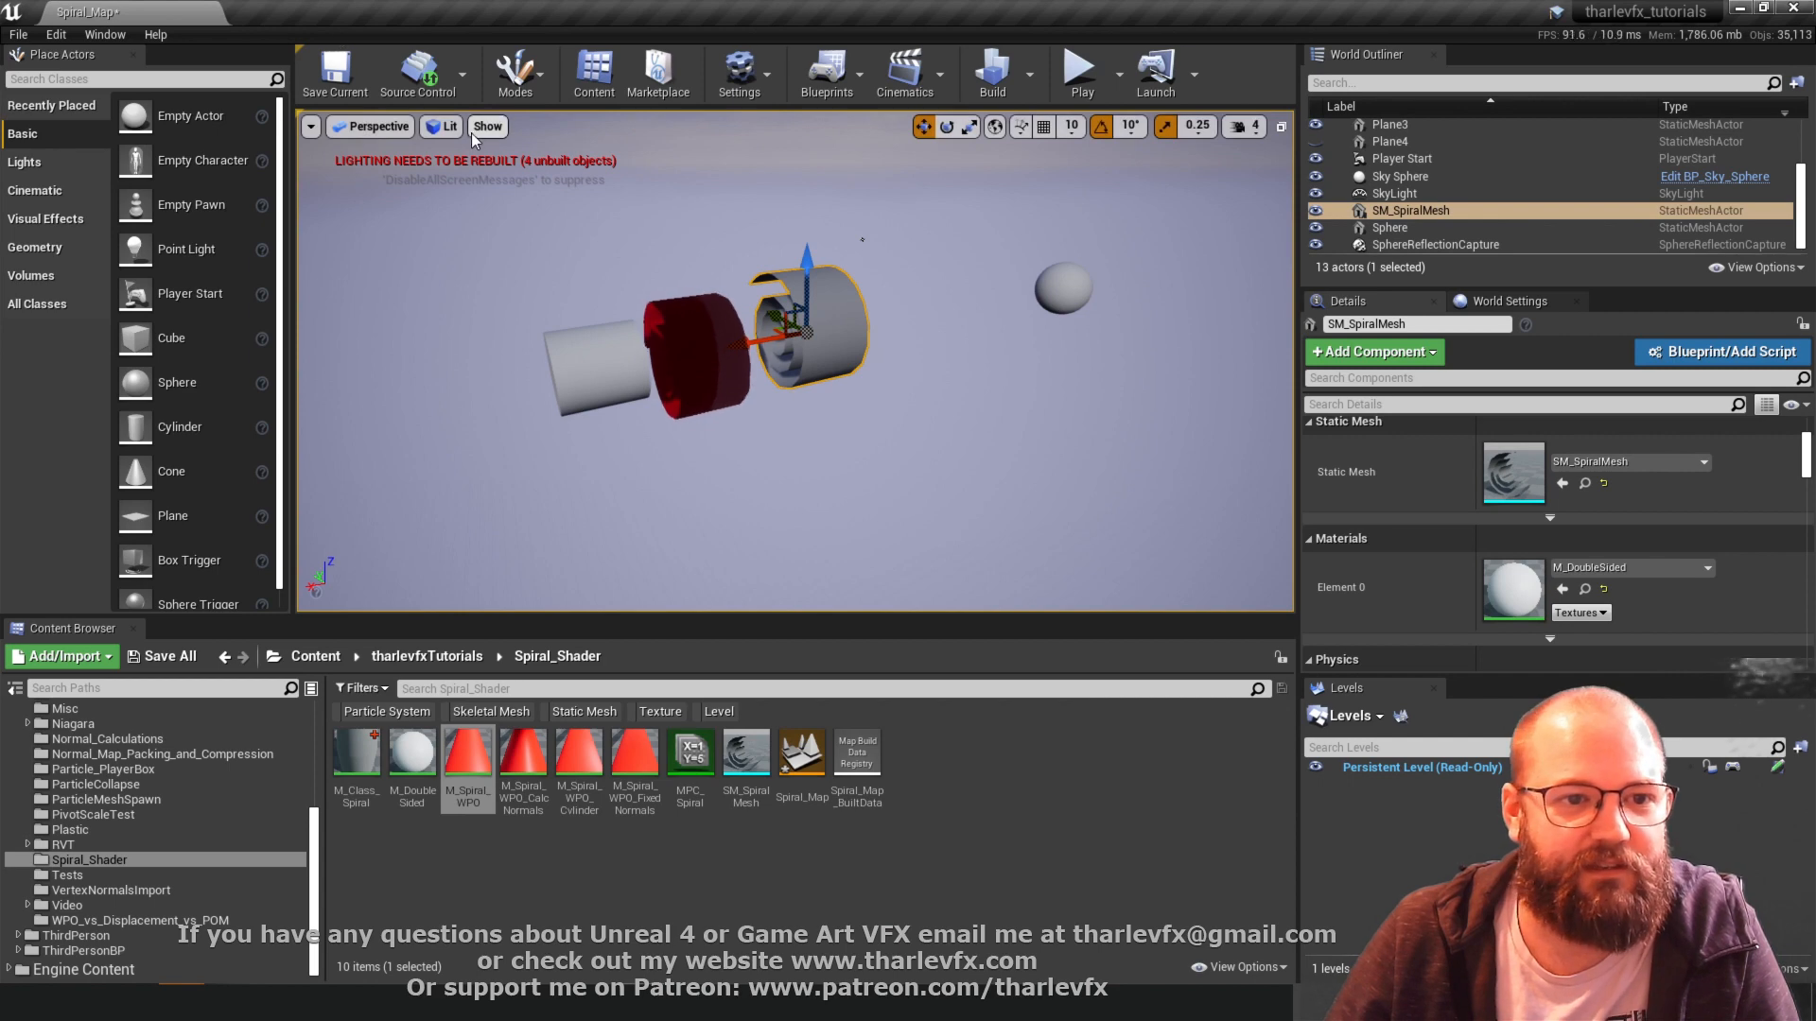
- Frame Plane3 in the viewport and switch the view mode to the World Normal buffer visualization
left_click(445, 126)
left_click(696, 454)
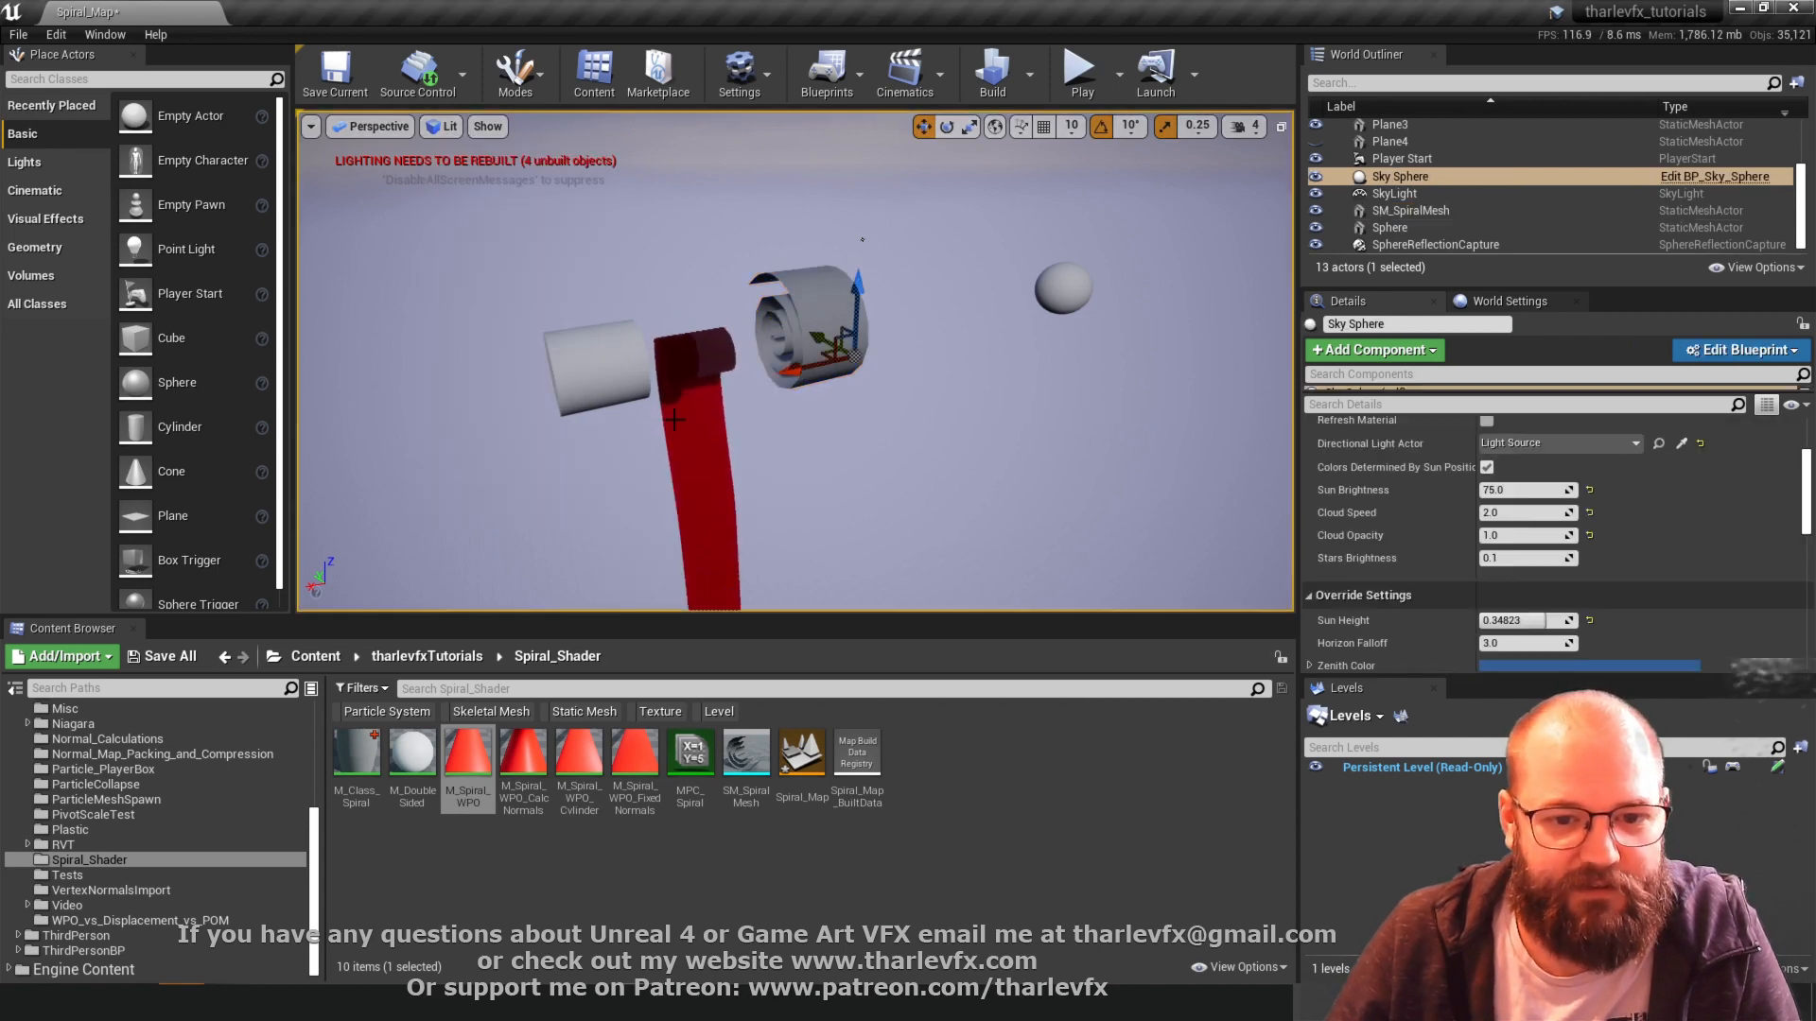
key("f")
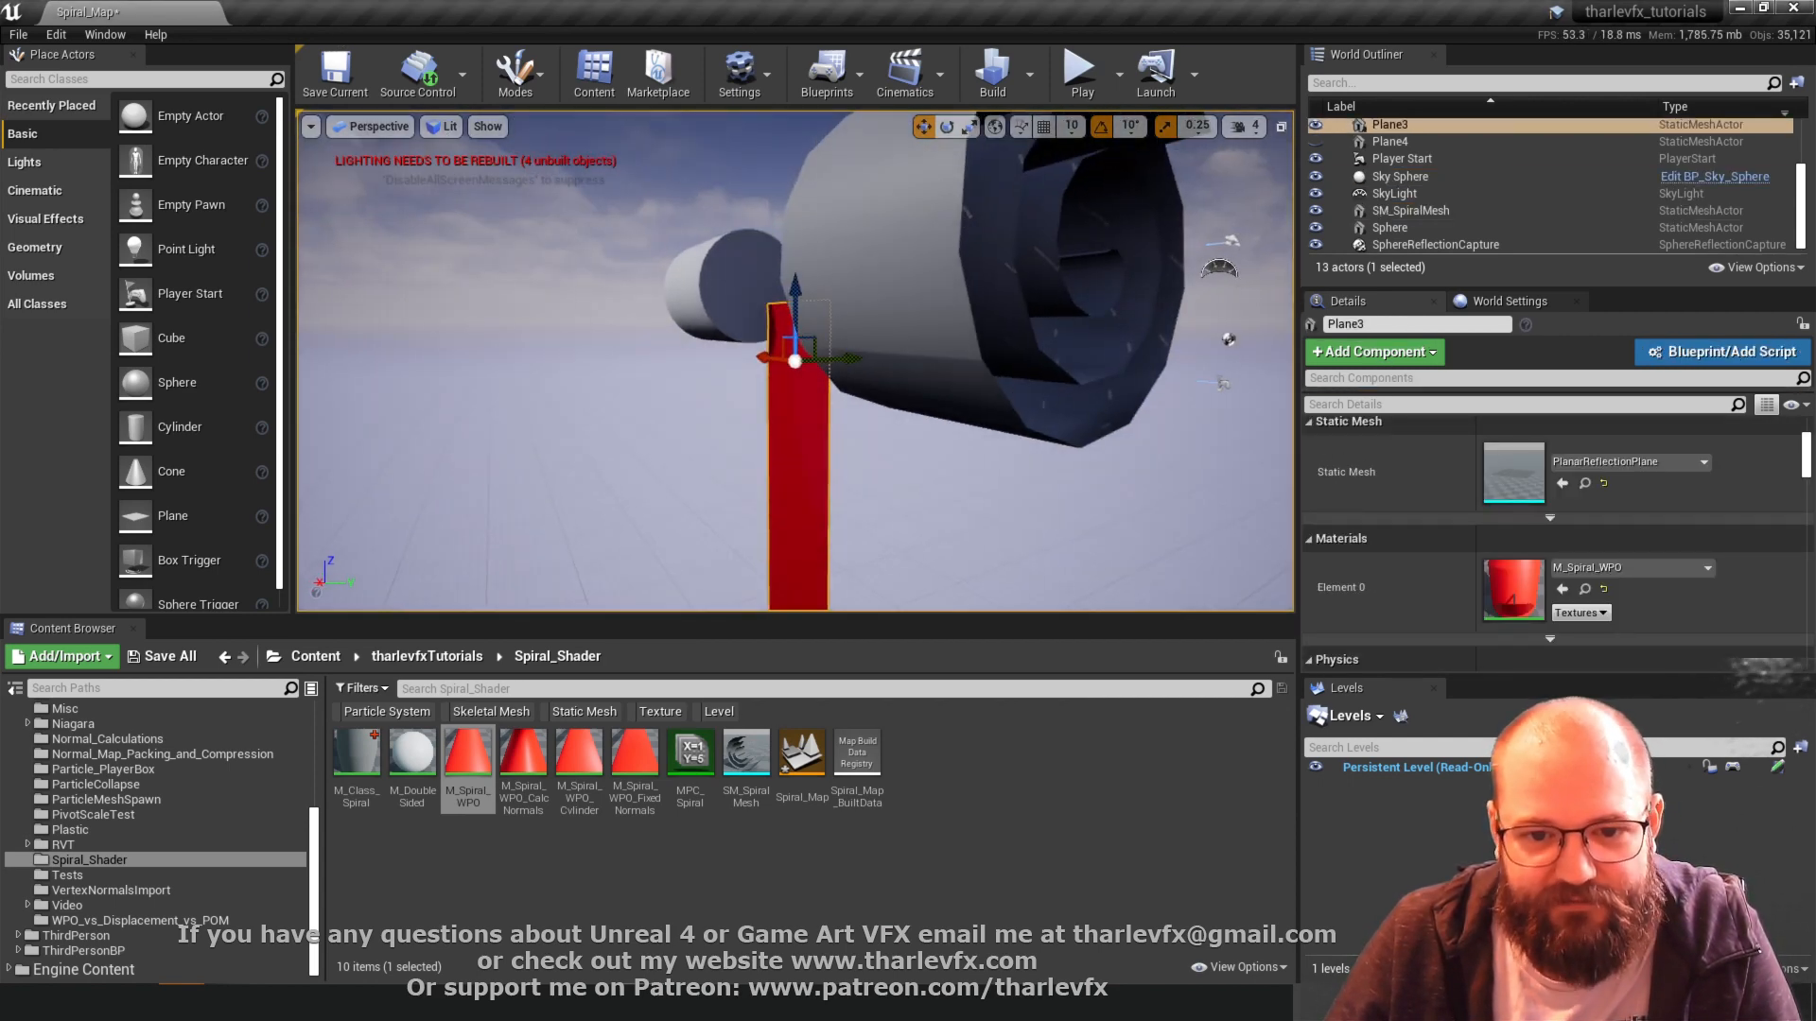
left_click_drag(669, 382, 1097, 435, "alt")
left_click_drag(723, 126, 1040, 227, "alt")
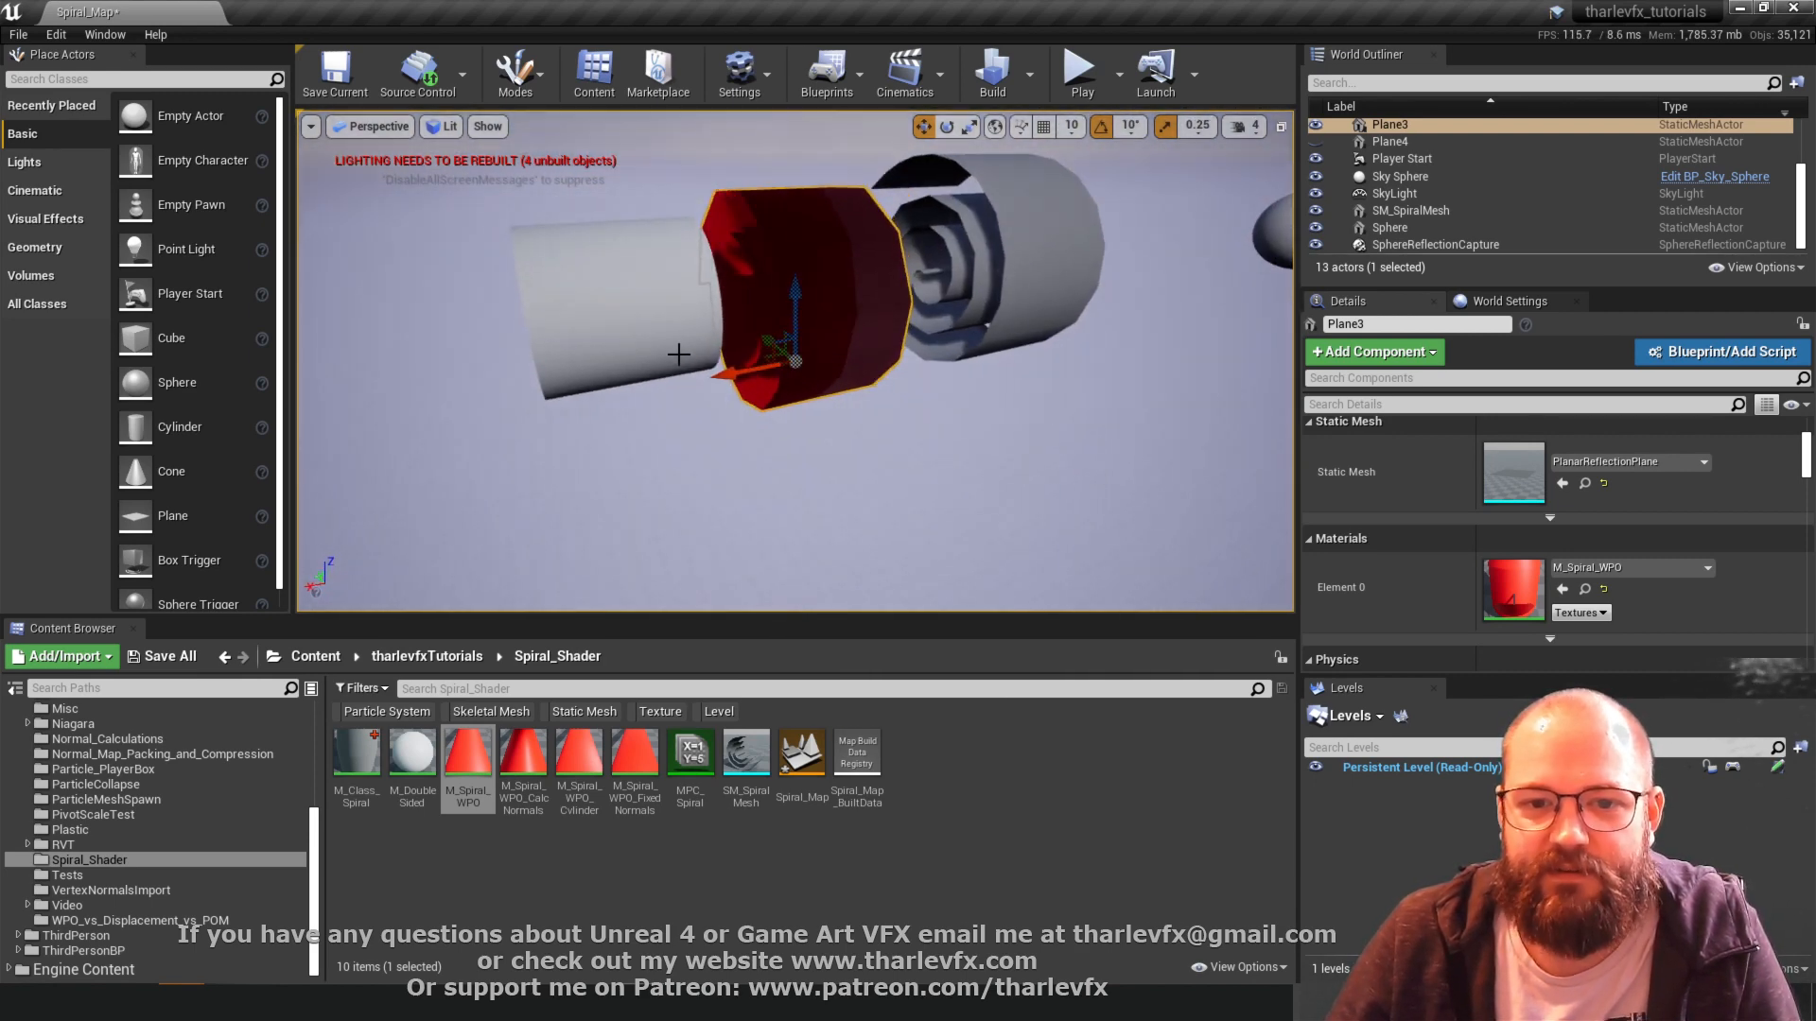
left_click(442, 126)
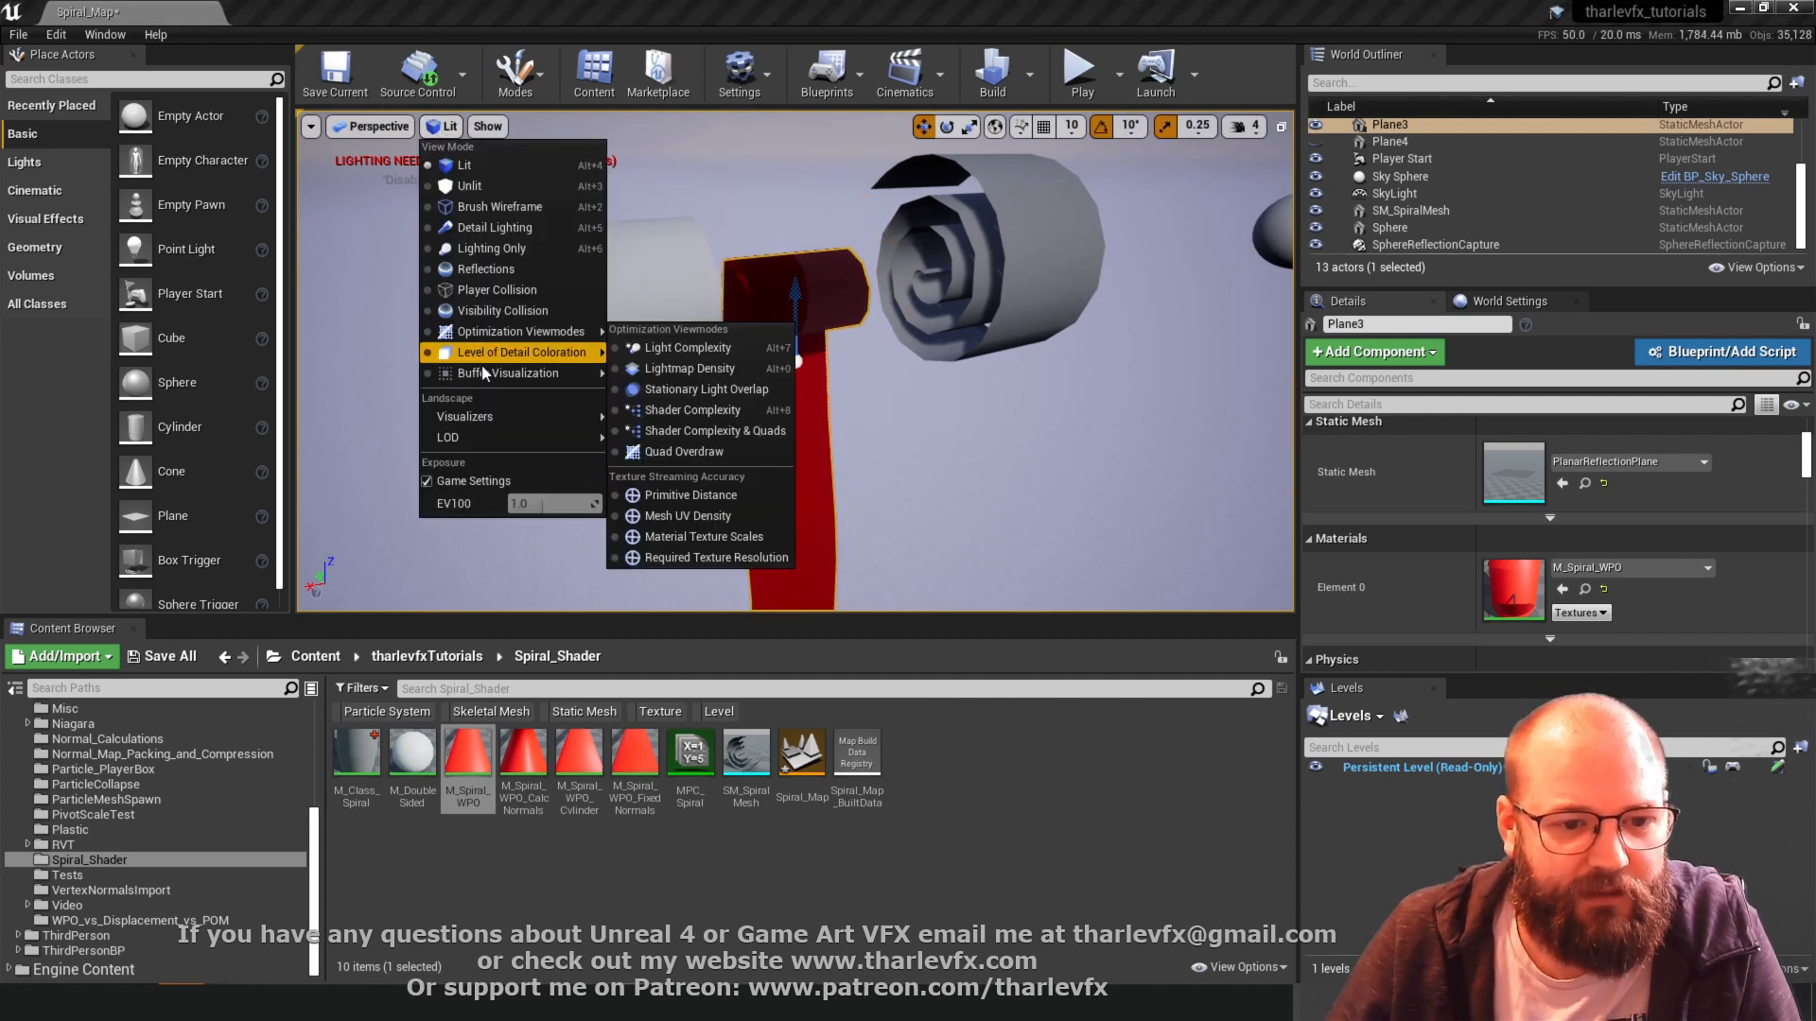
mouse_move(492, 378)
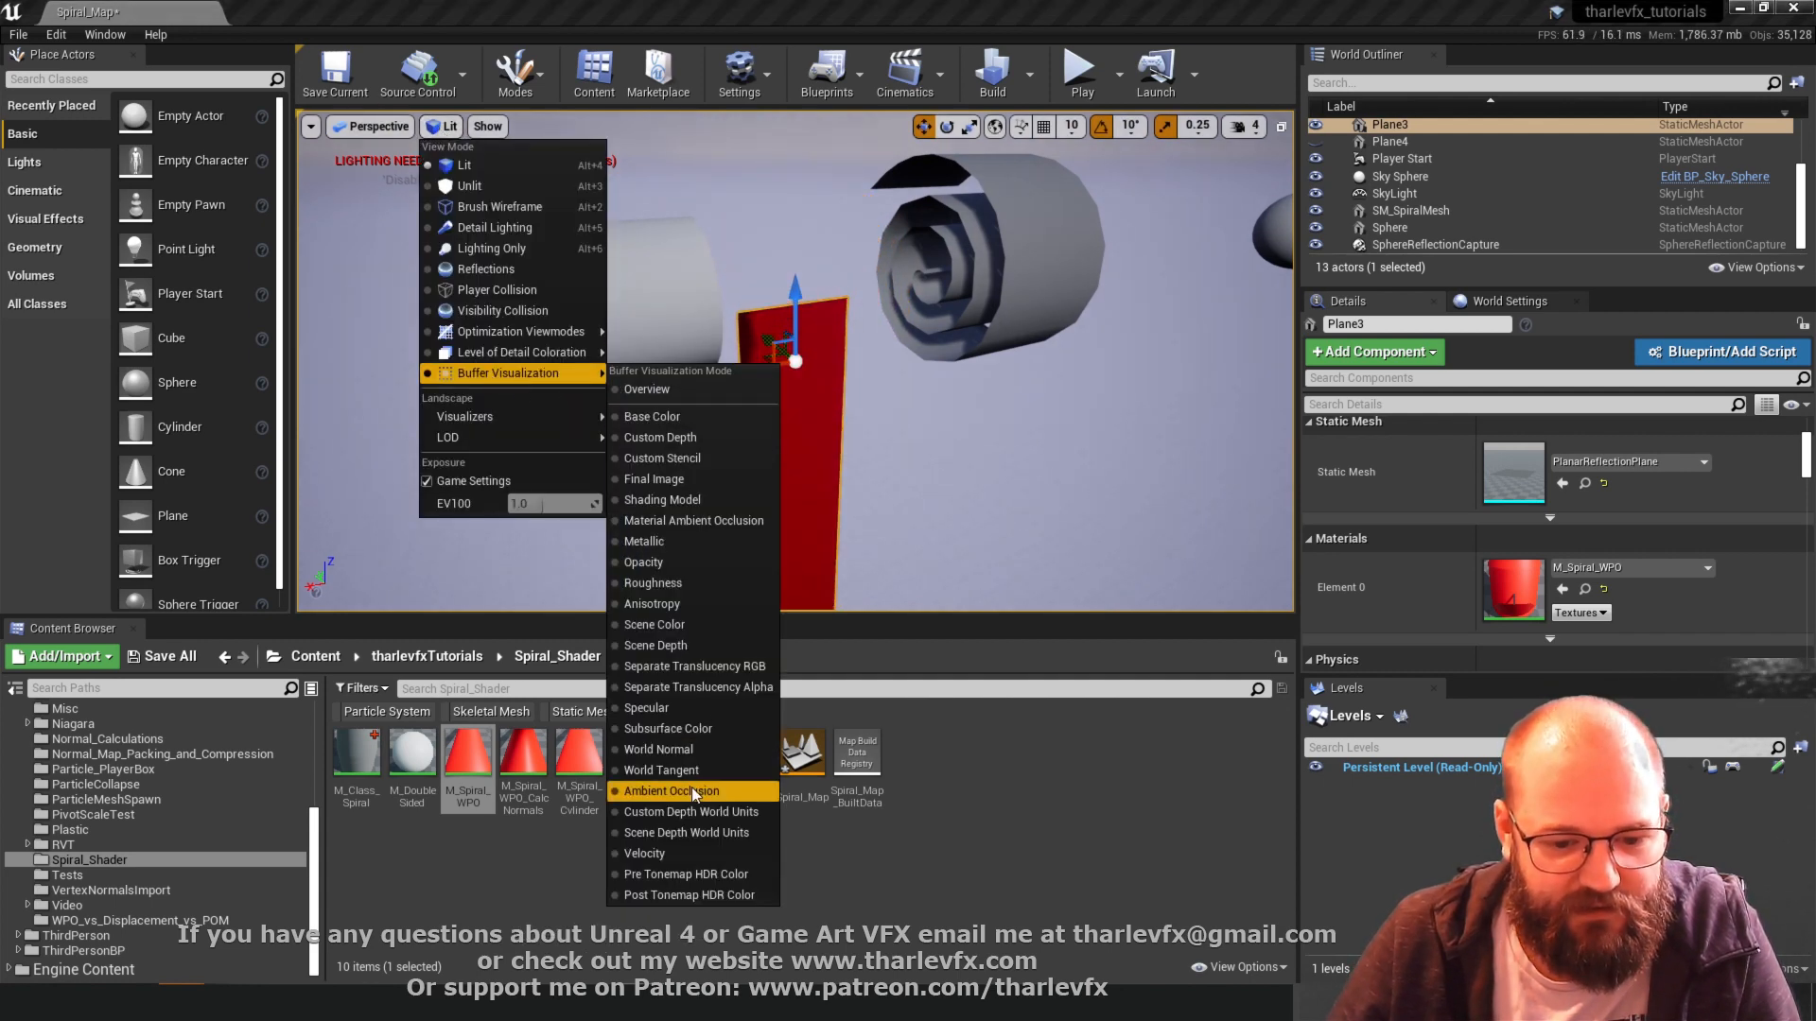
left_click(653, 749)
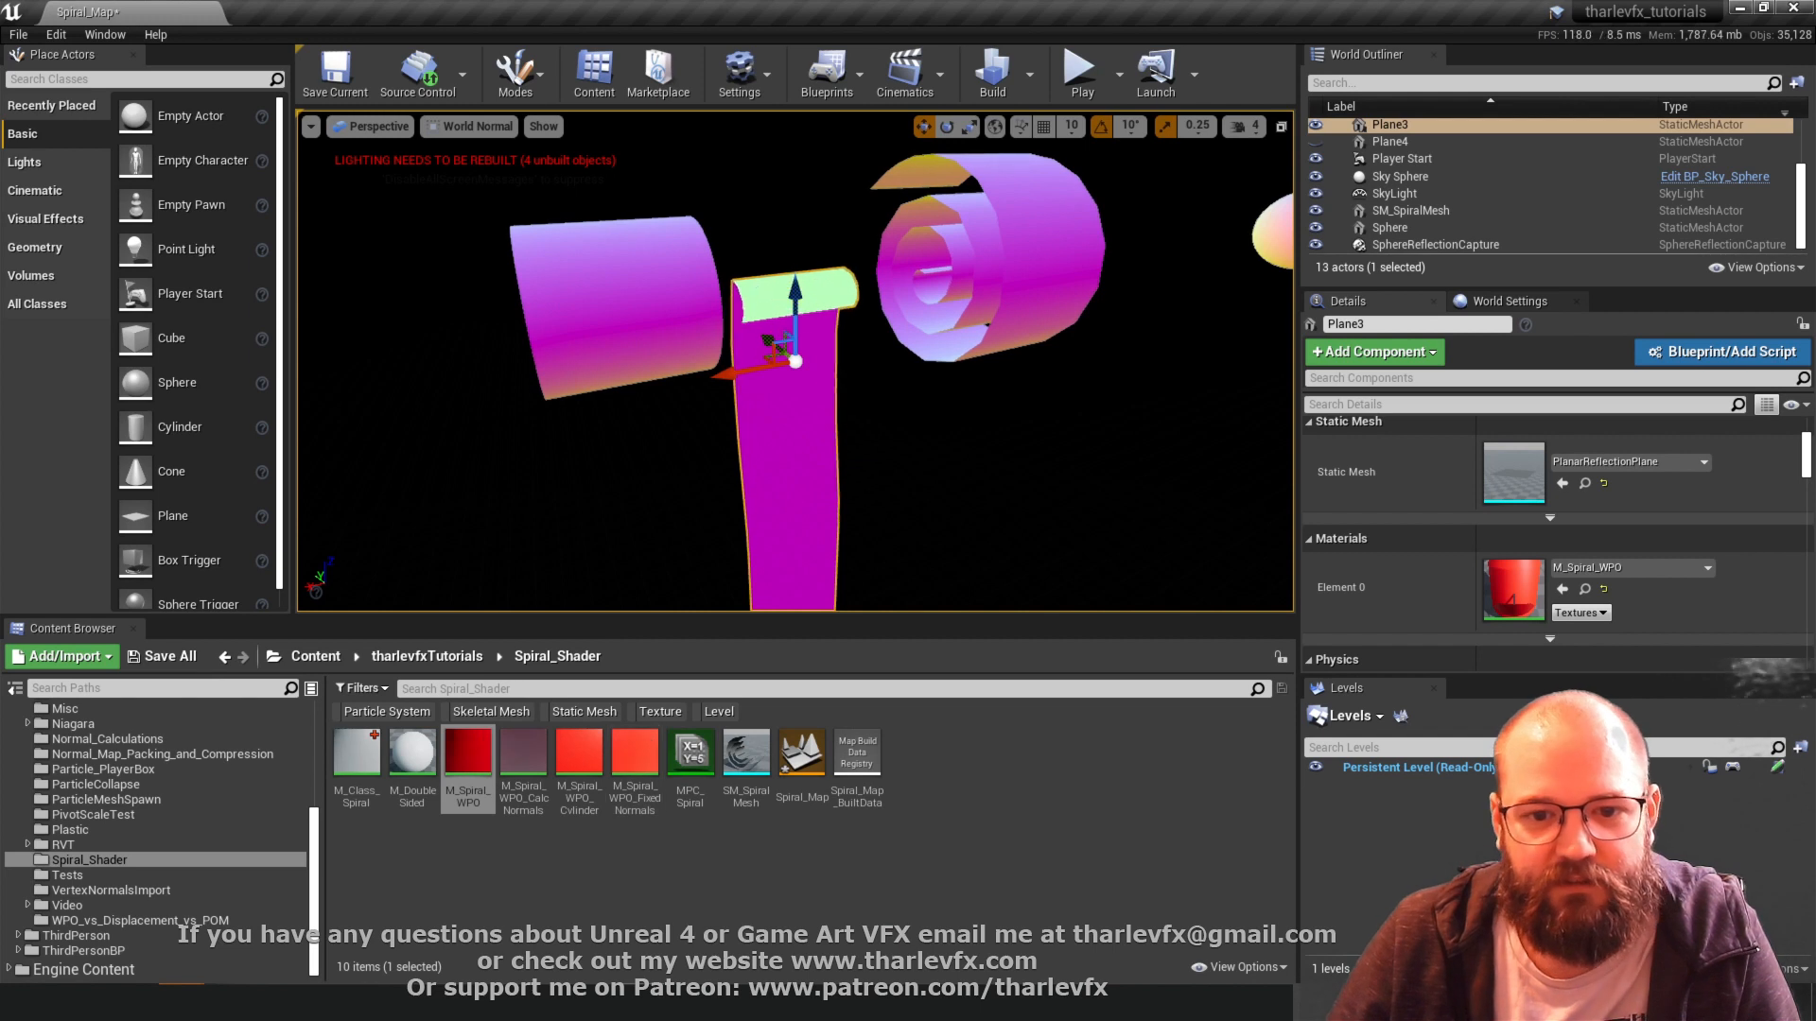
- Move the cylinder farther away from Plane3 and place a duplicate of Plane3 in the gap
left_click_drag(592, 313, 475, 334, "alt")
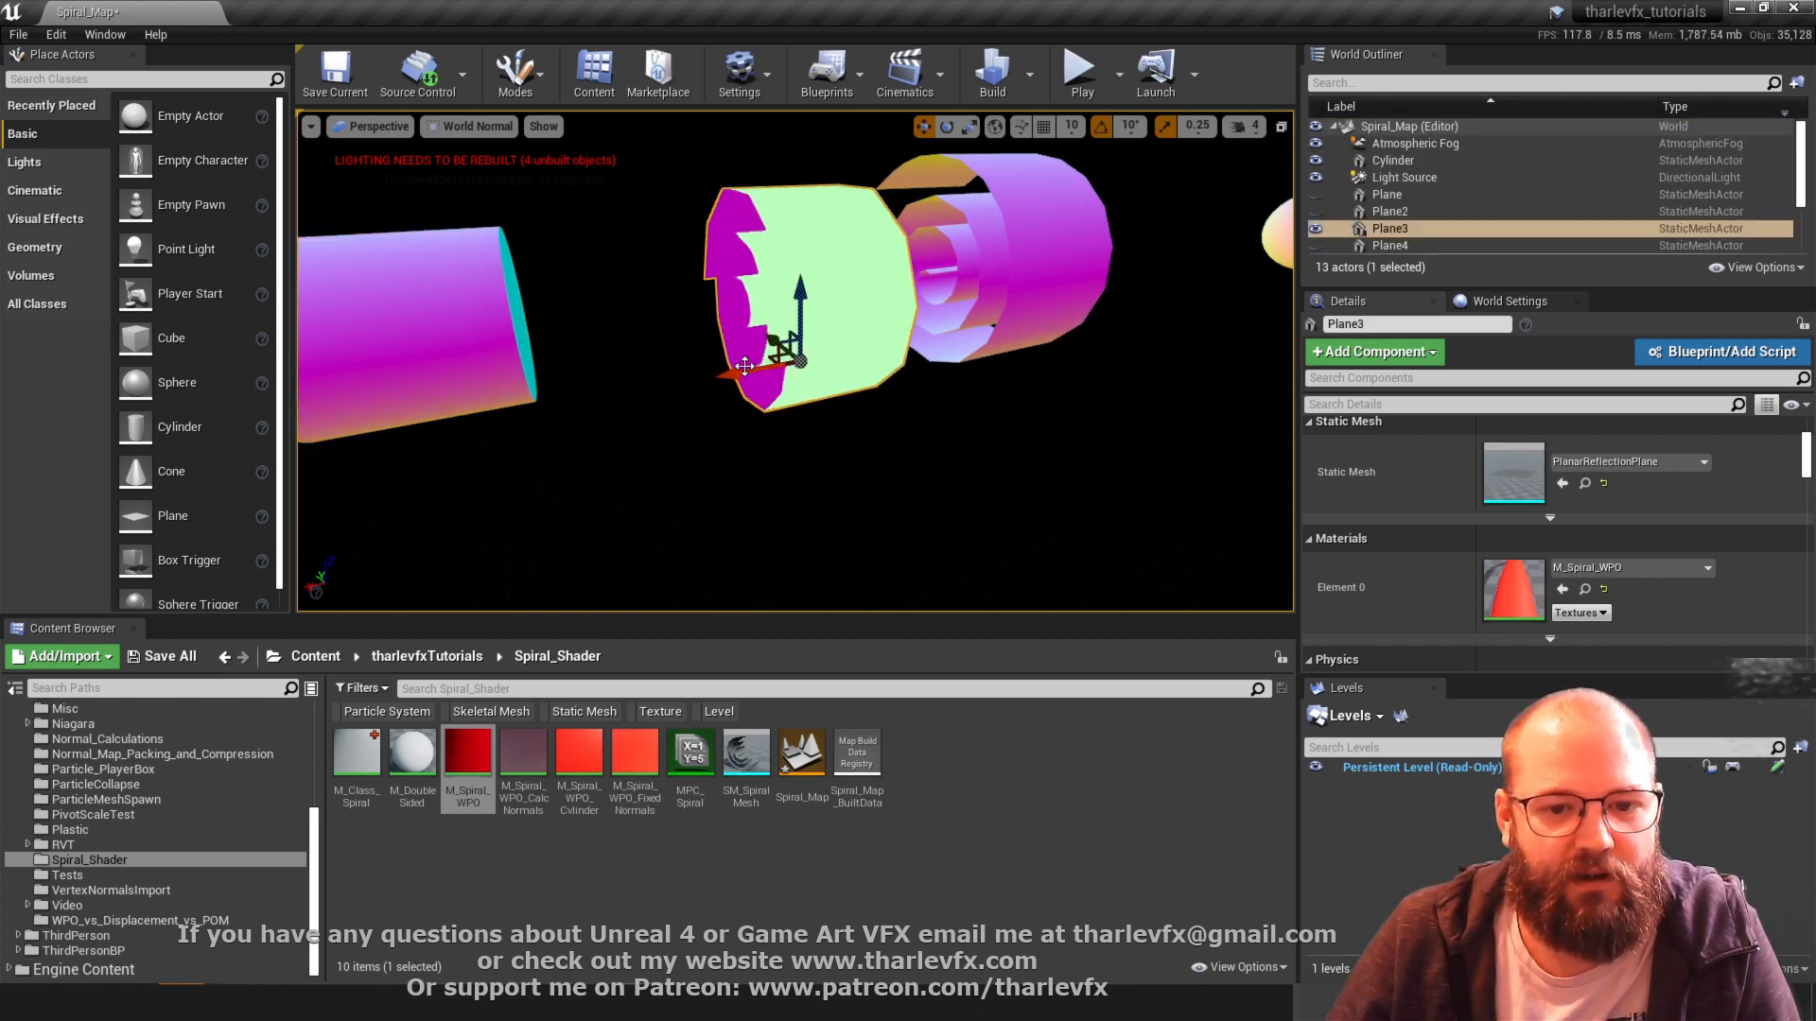
left_click_drag(744, 366, 574, 400, "alt")
- Assign the M_DoubleSided material to the duplicated plane Plane5
left_click(1629, 571)
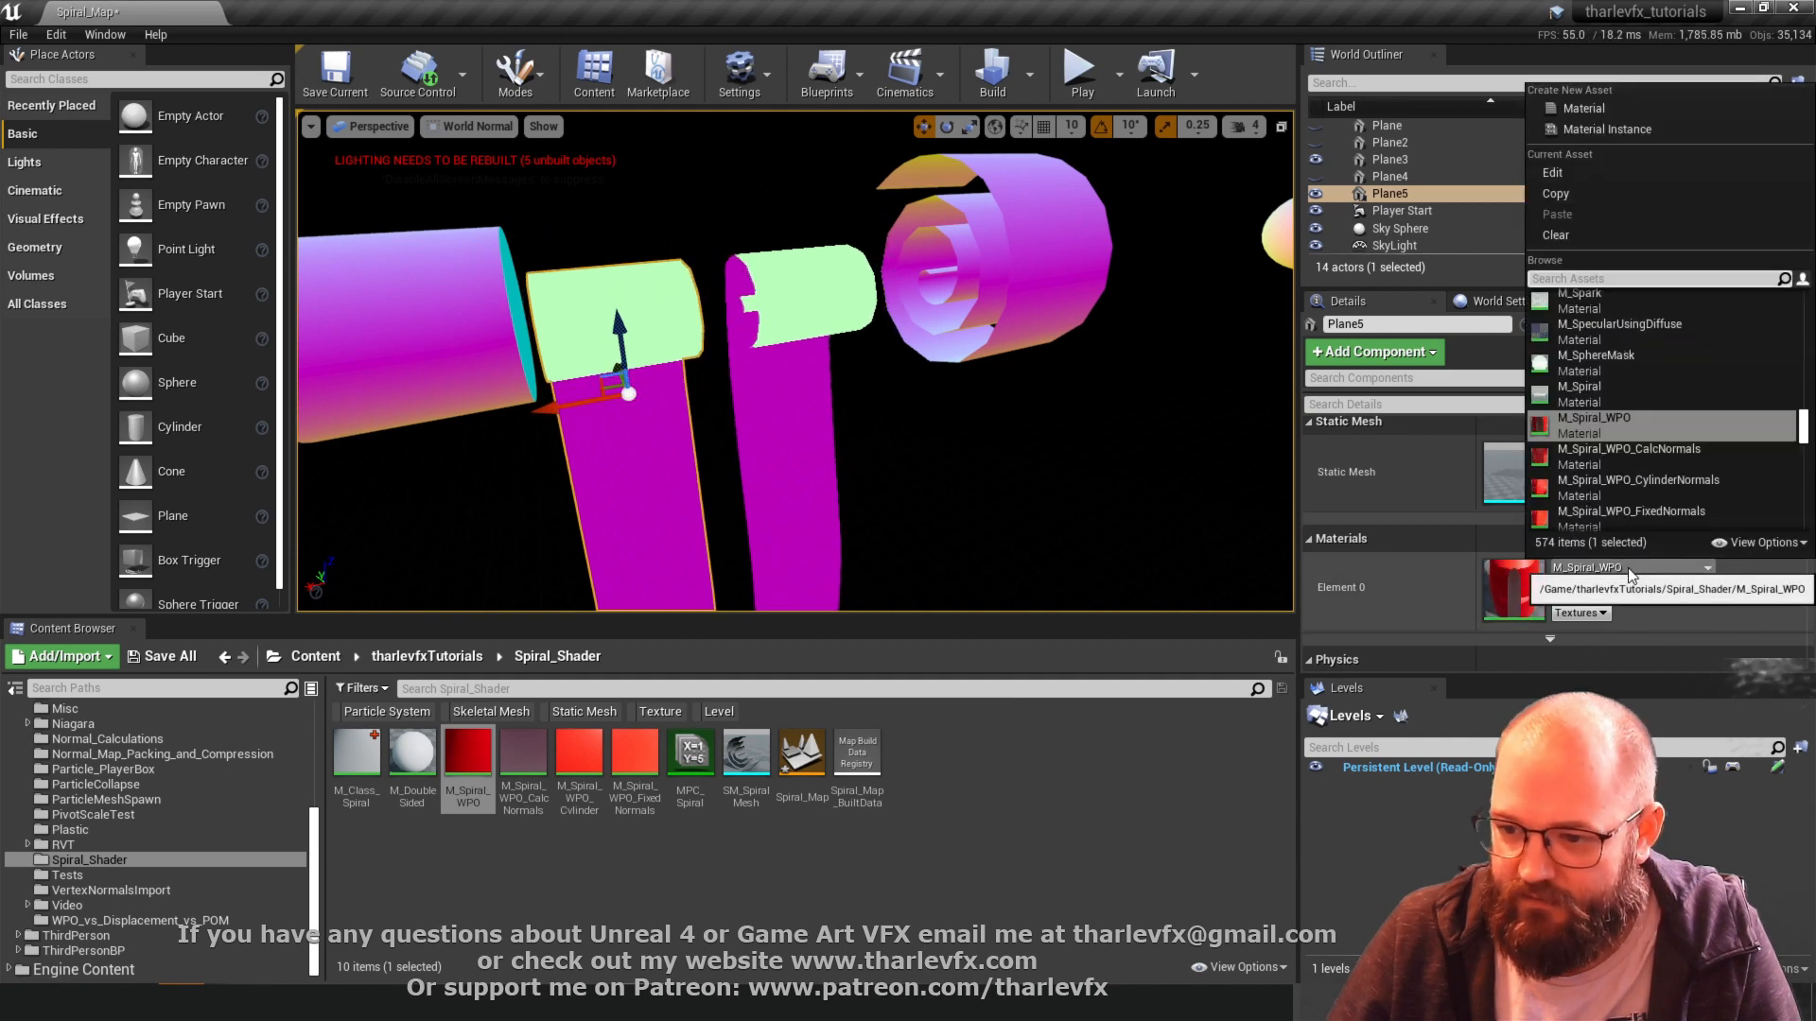
type("doub")
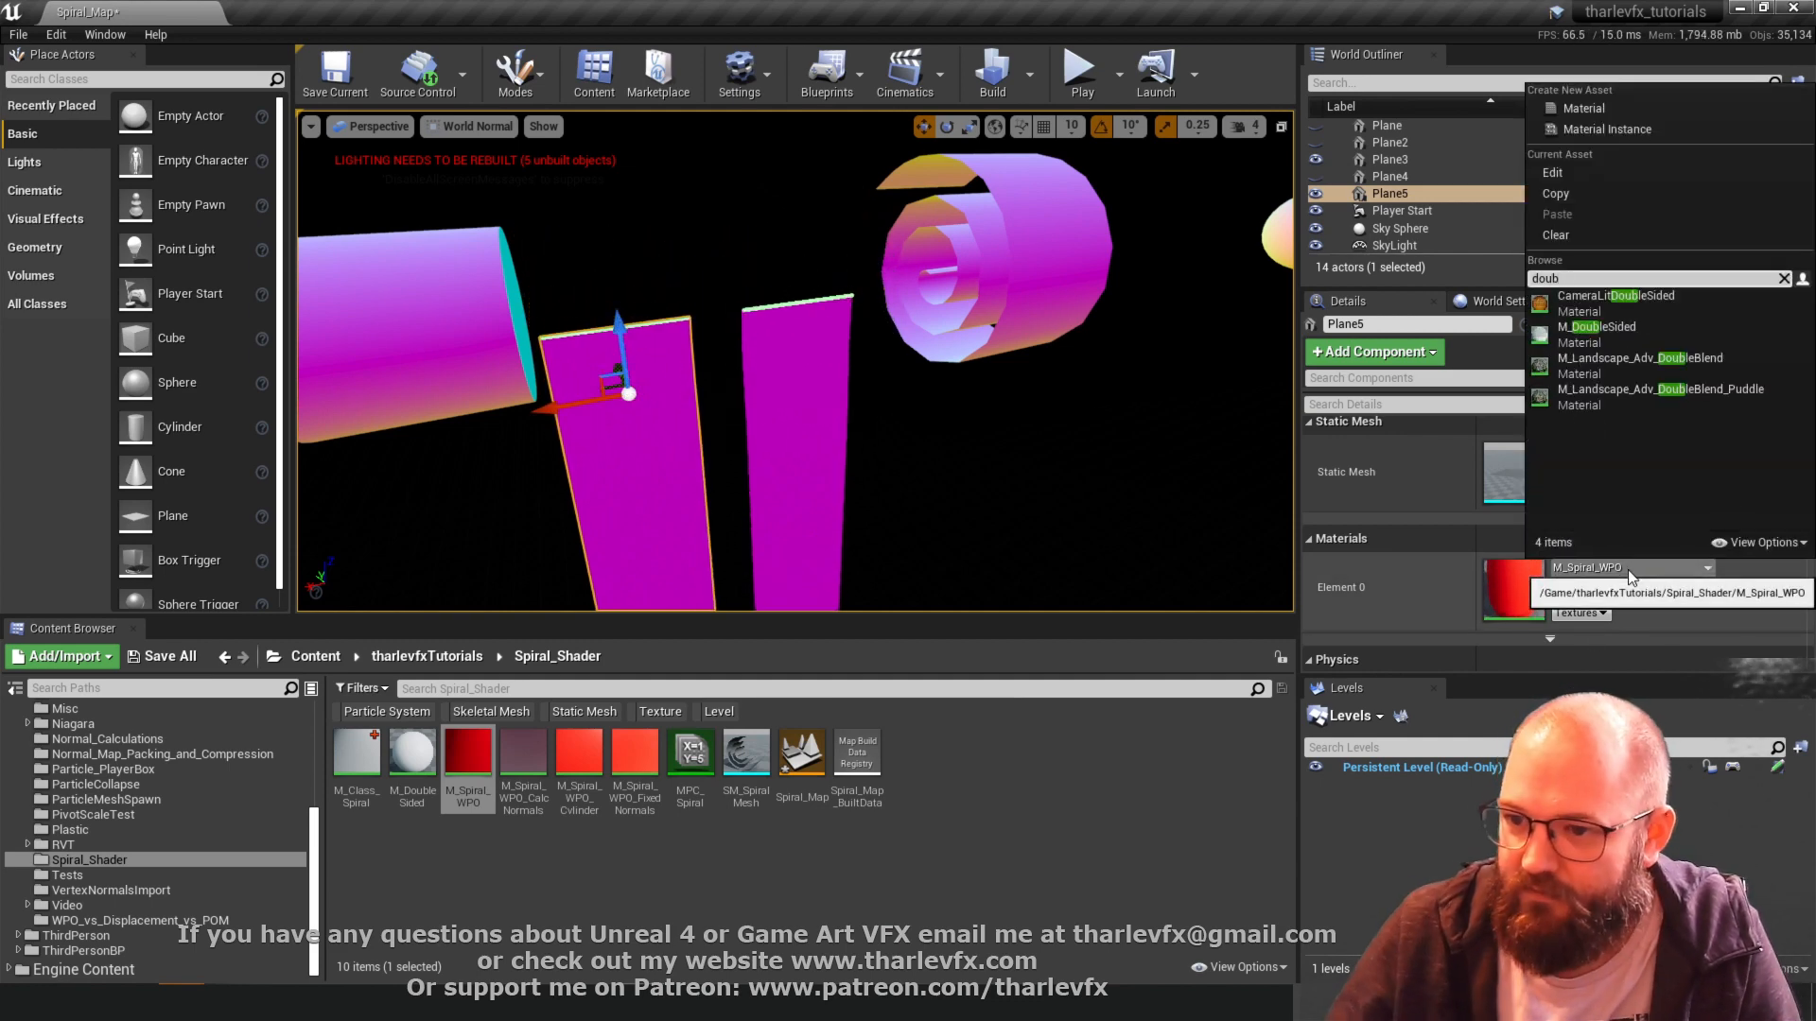
left_click(1623, 327)
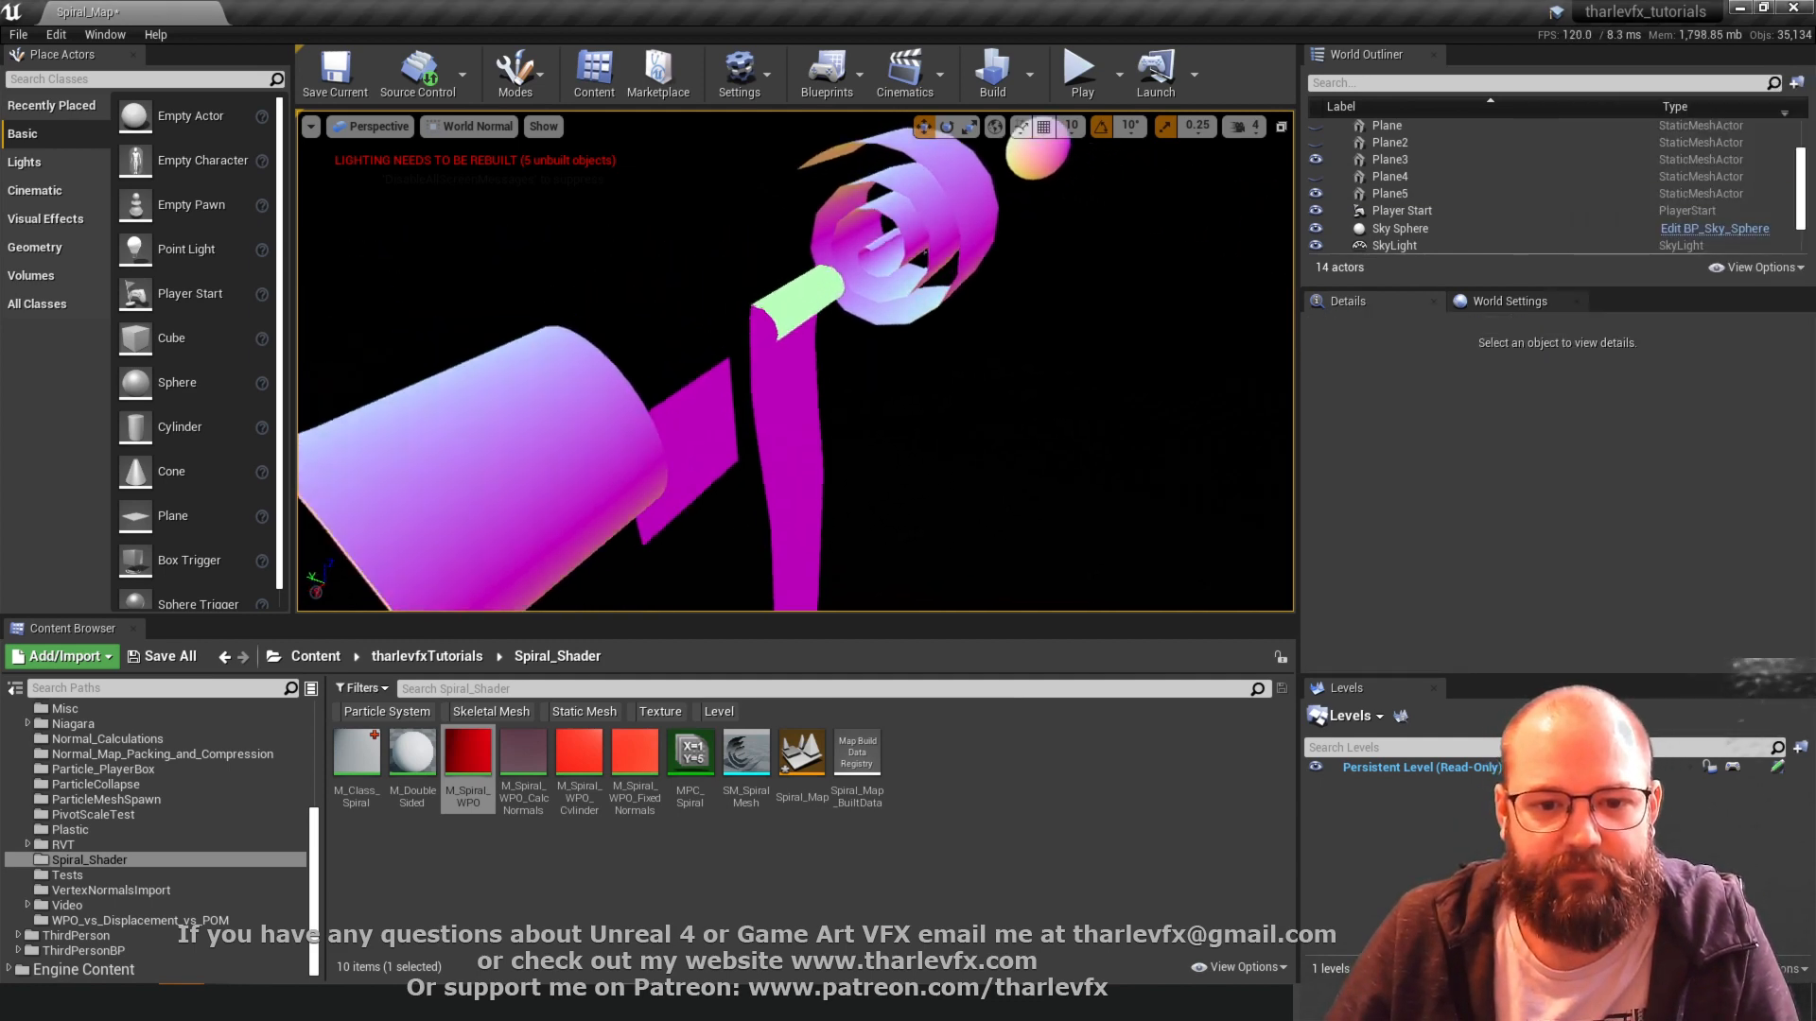
right_click_drag(794, 379, 756, 369)
- Move the cylinder slightly farther away from Plane5 and nudge Plane5 toward it to even out the gaps
left_click(624, 364)
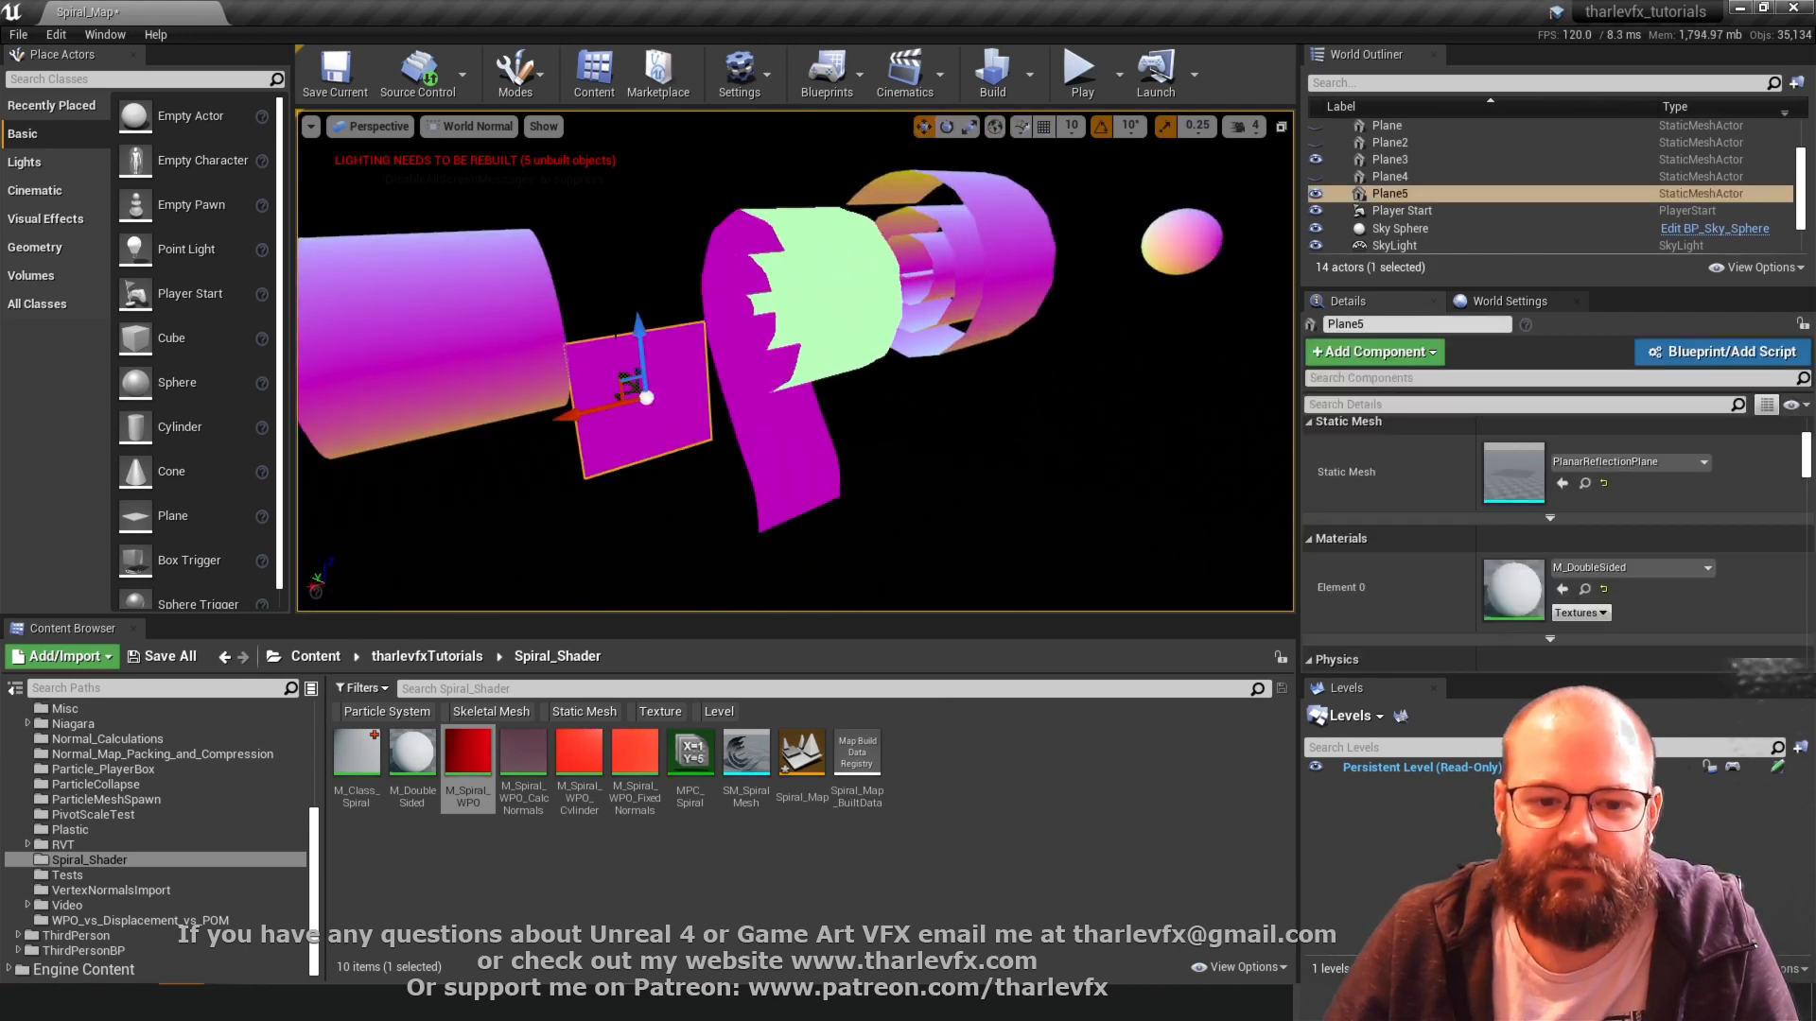
left_click(495, 358)
left_click_drag(349, 339, 505, 385)
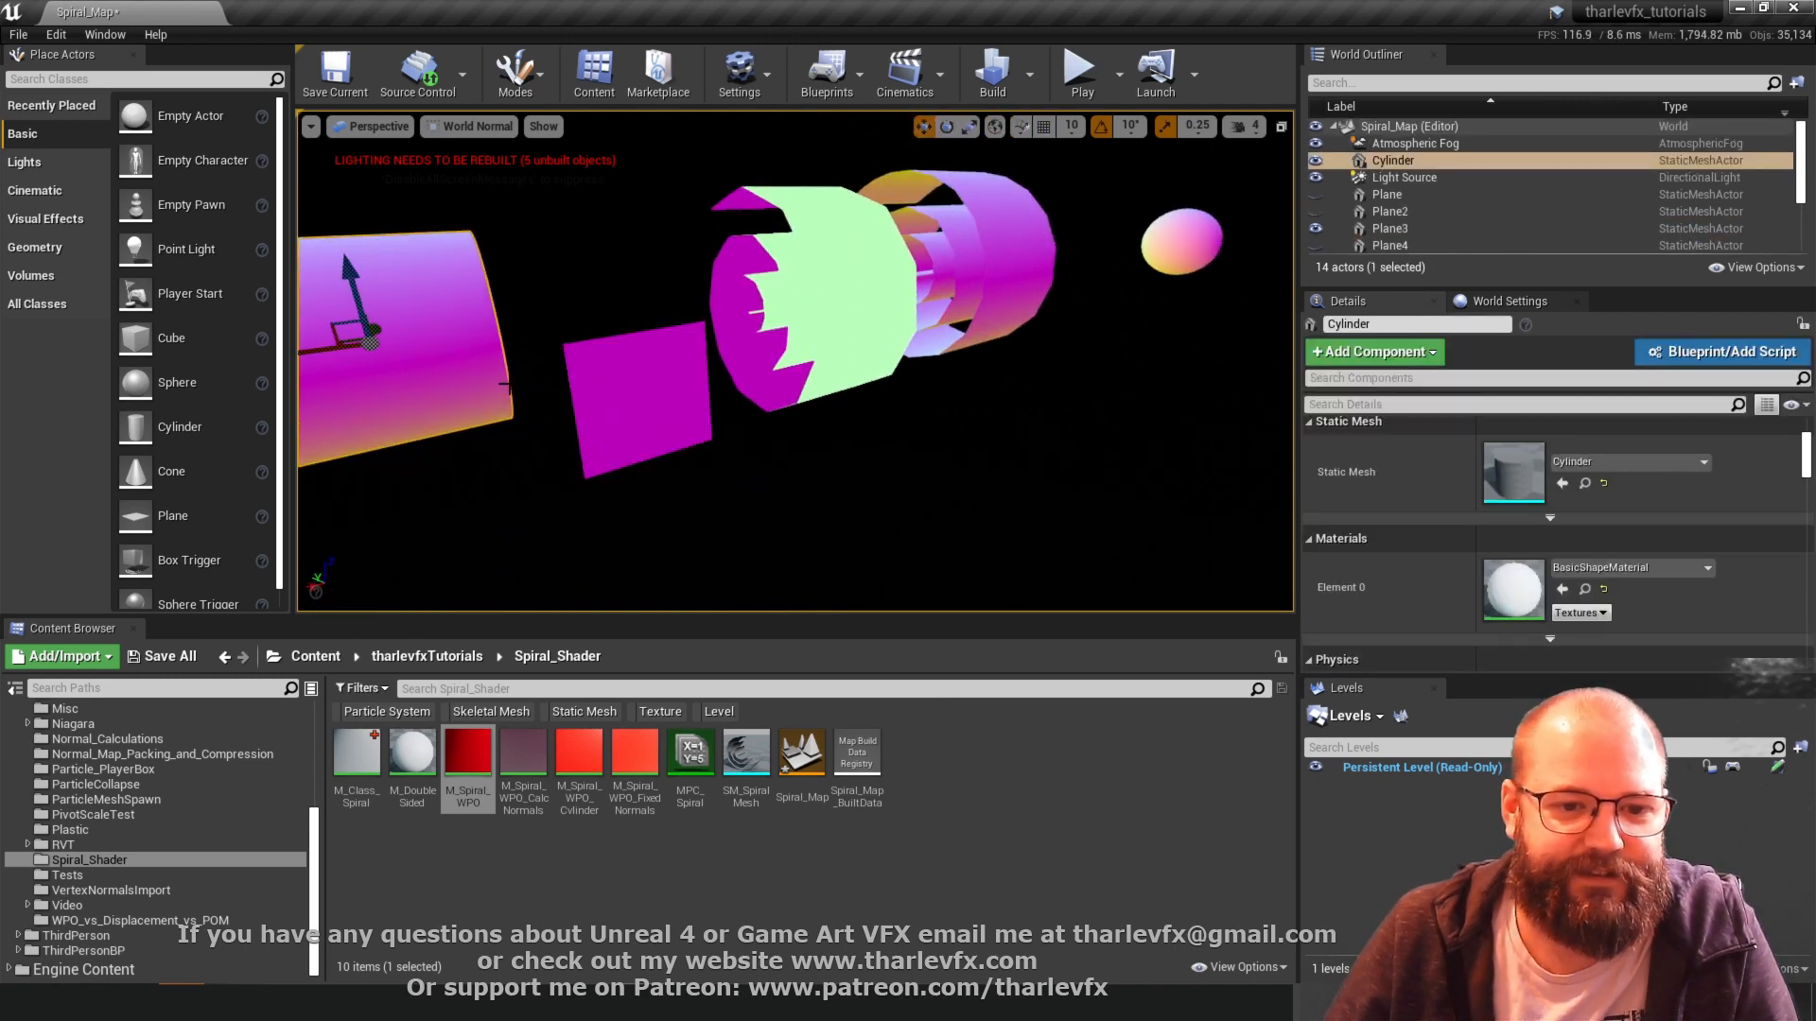
left_click(596, 409)
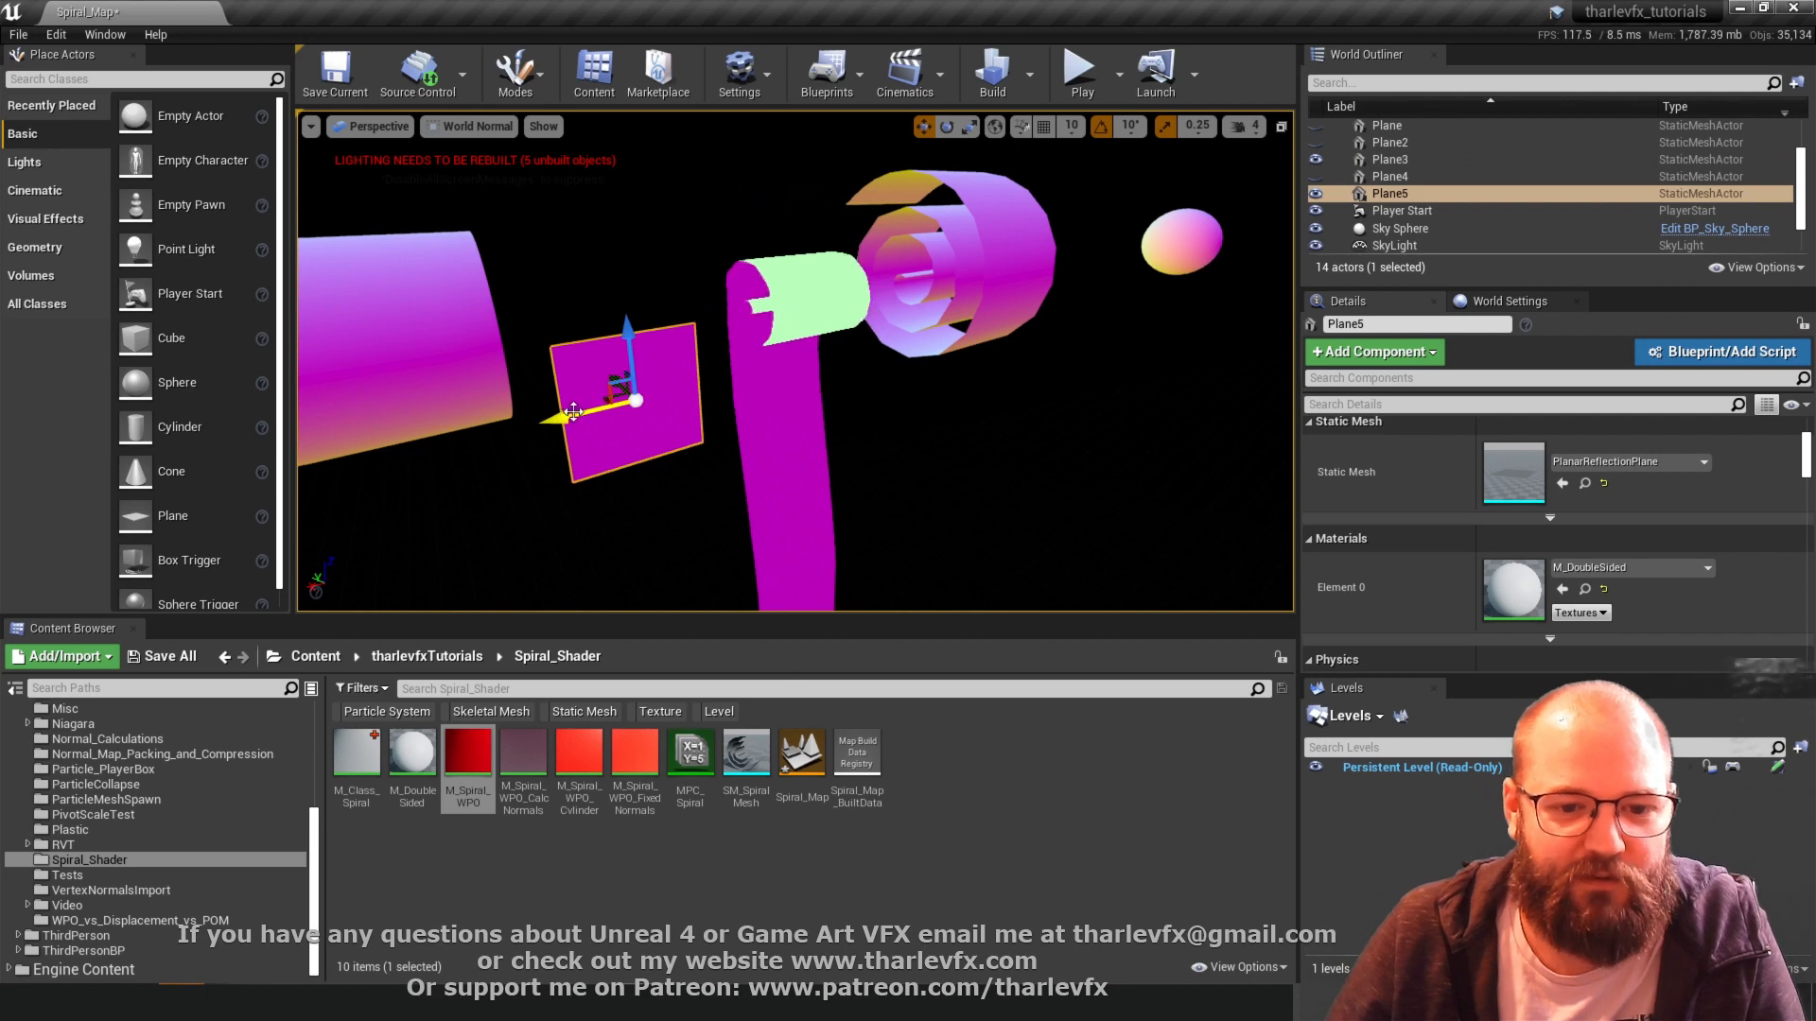
- Compare the front and back world normals of the flat Plane5, the unrolling Plane3, the cylinder and the spiral mesh
left_click_drag(669, 423, 595, 119, "alt")
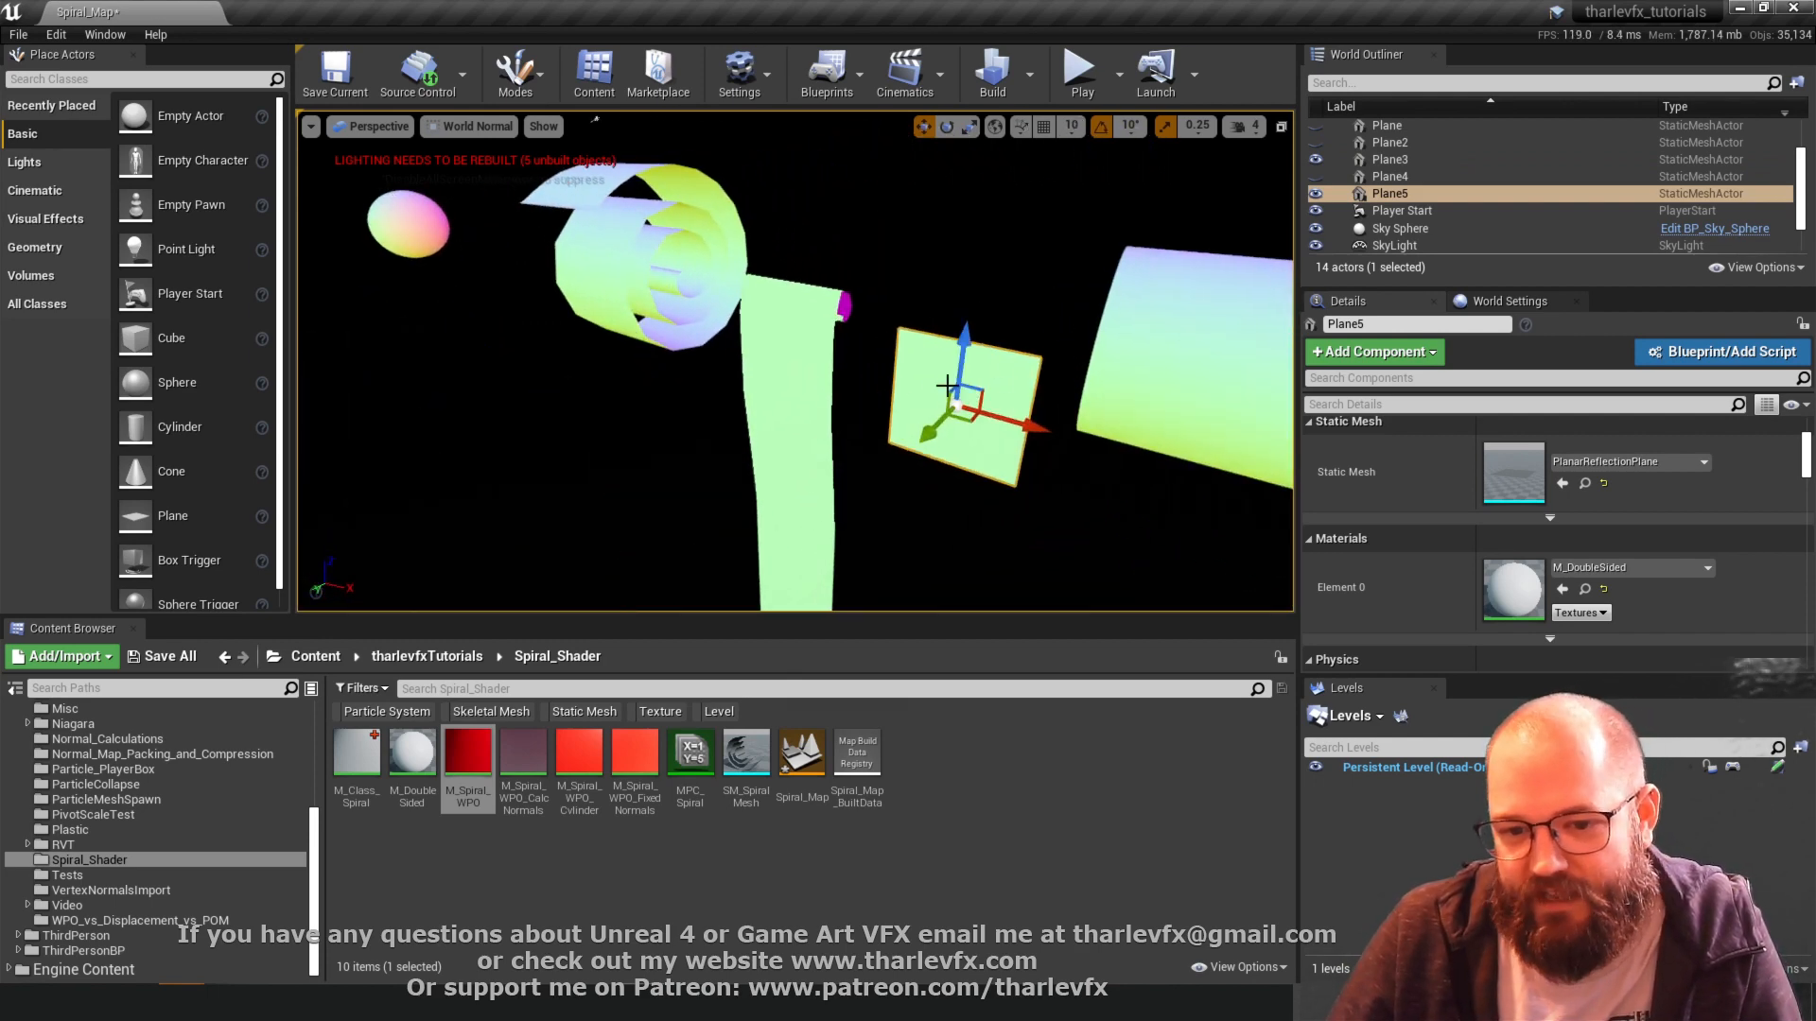
left_click_drag(802, 476, 745, 439, "alt")
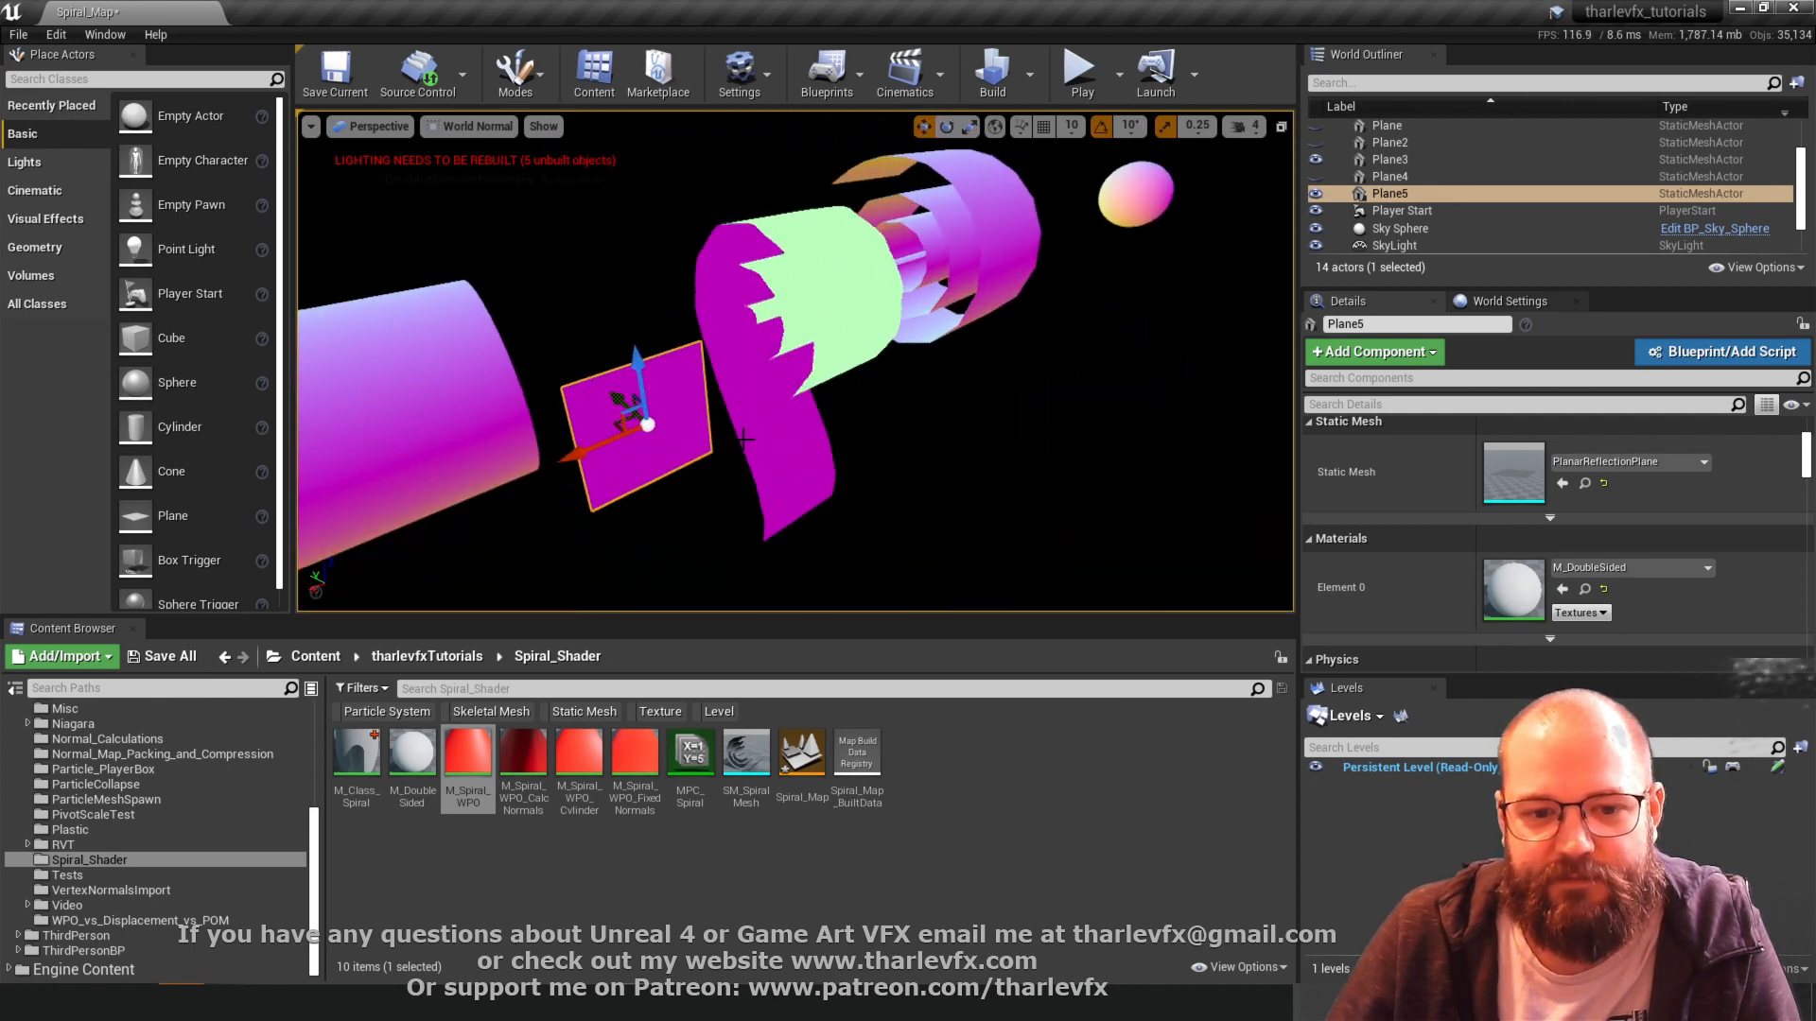
left_click(798, 371)
left_click_drag(797, 372, 1014, 162, "alt")
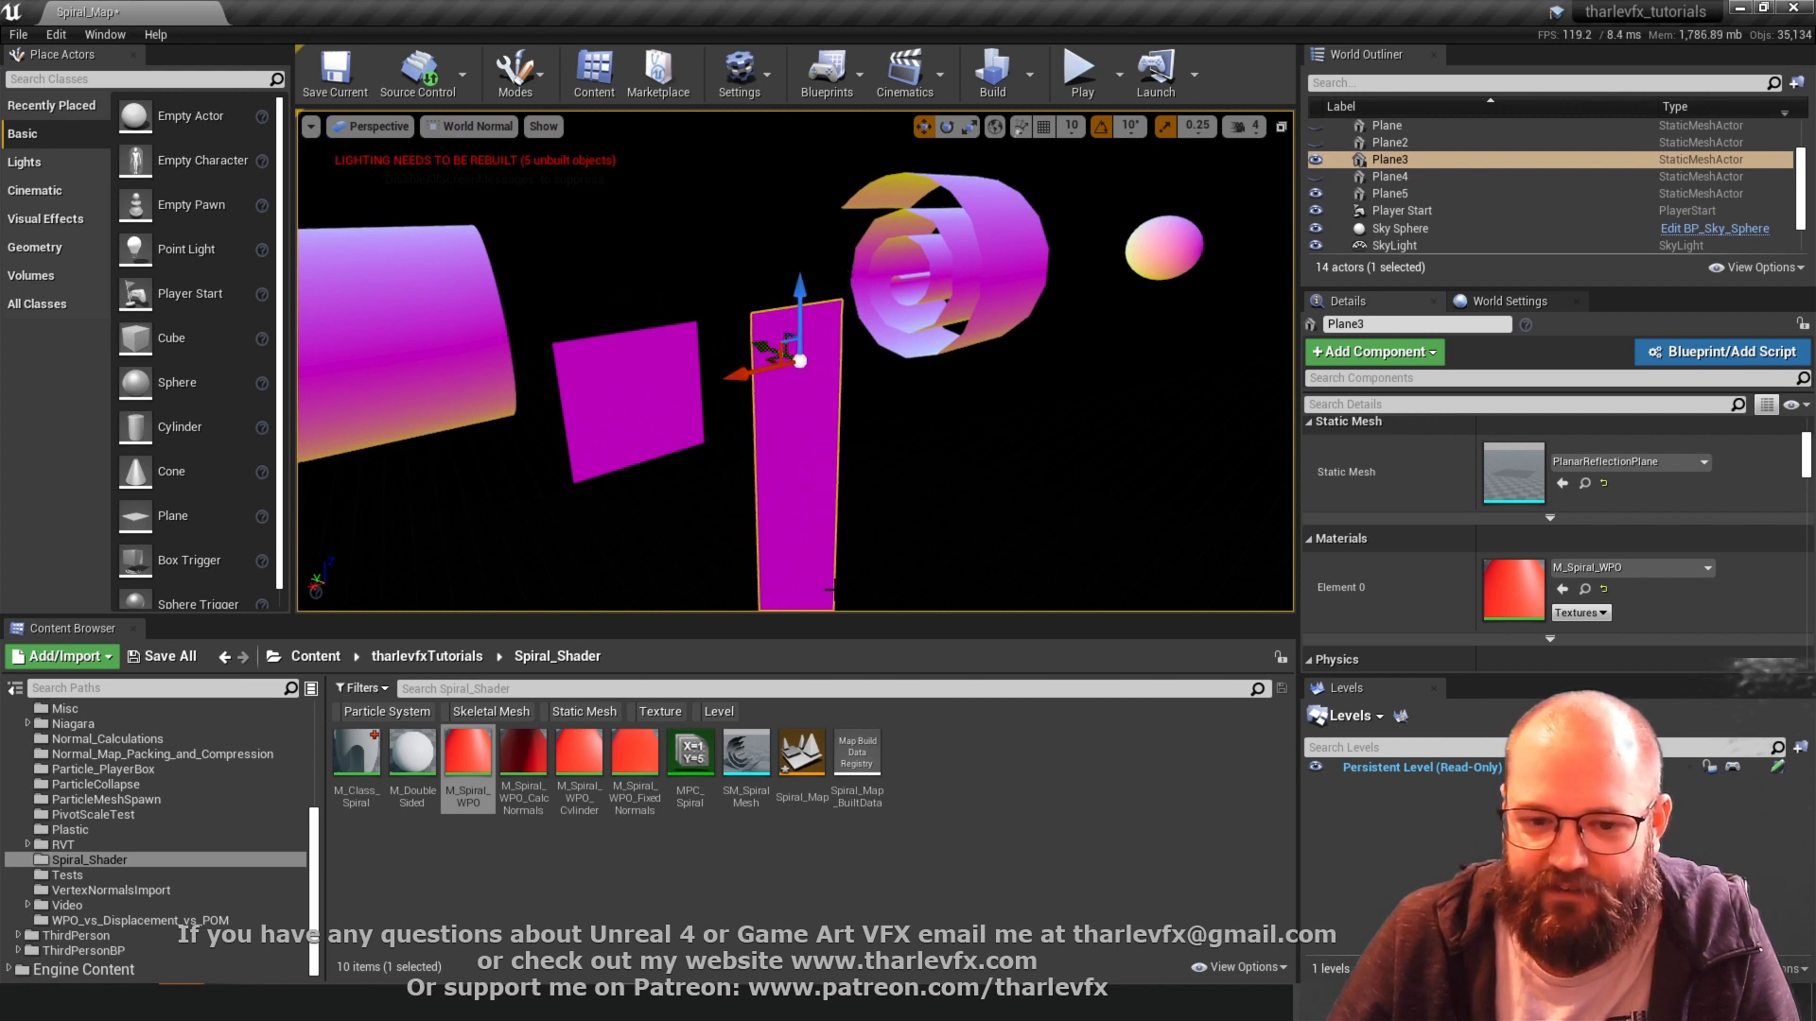
mouse_move(1014, 163)
right_mouse_down()
mouse_move(984, 163)
mouse_move(1050, 164)
mouse_move(1034, 164)
right_mouse_up()
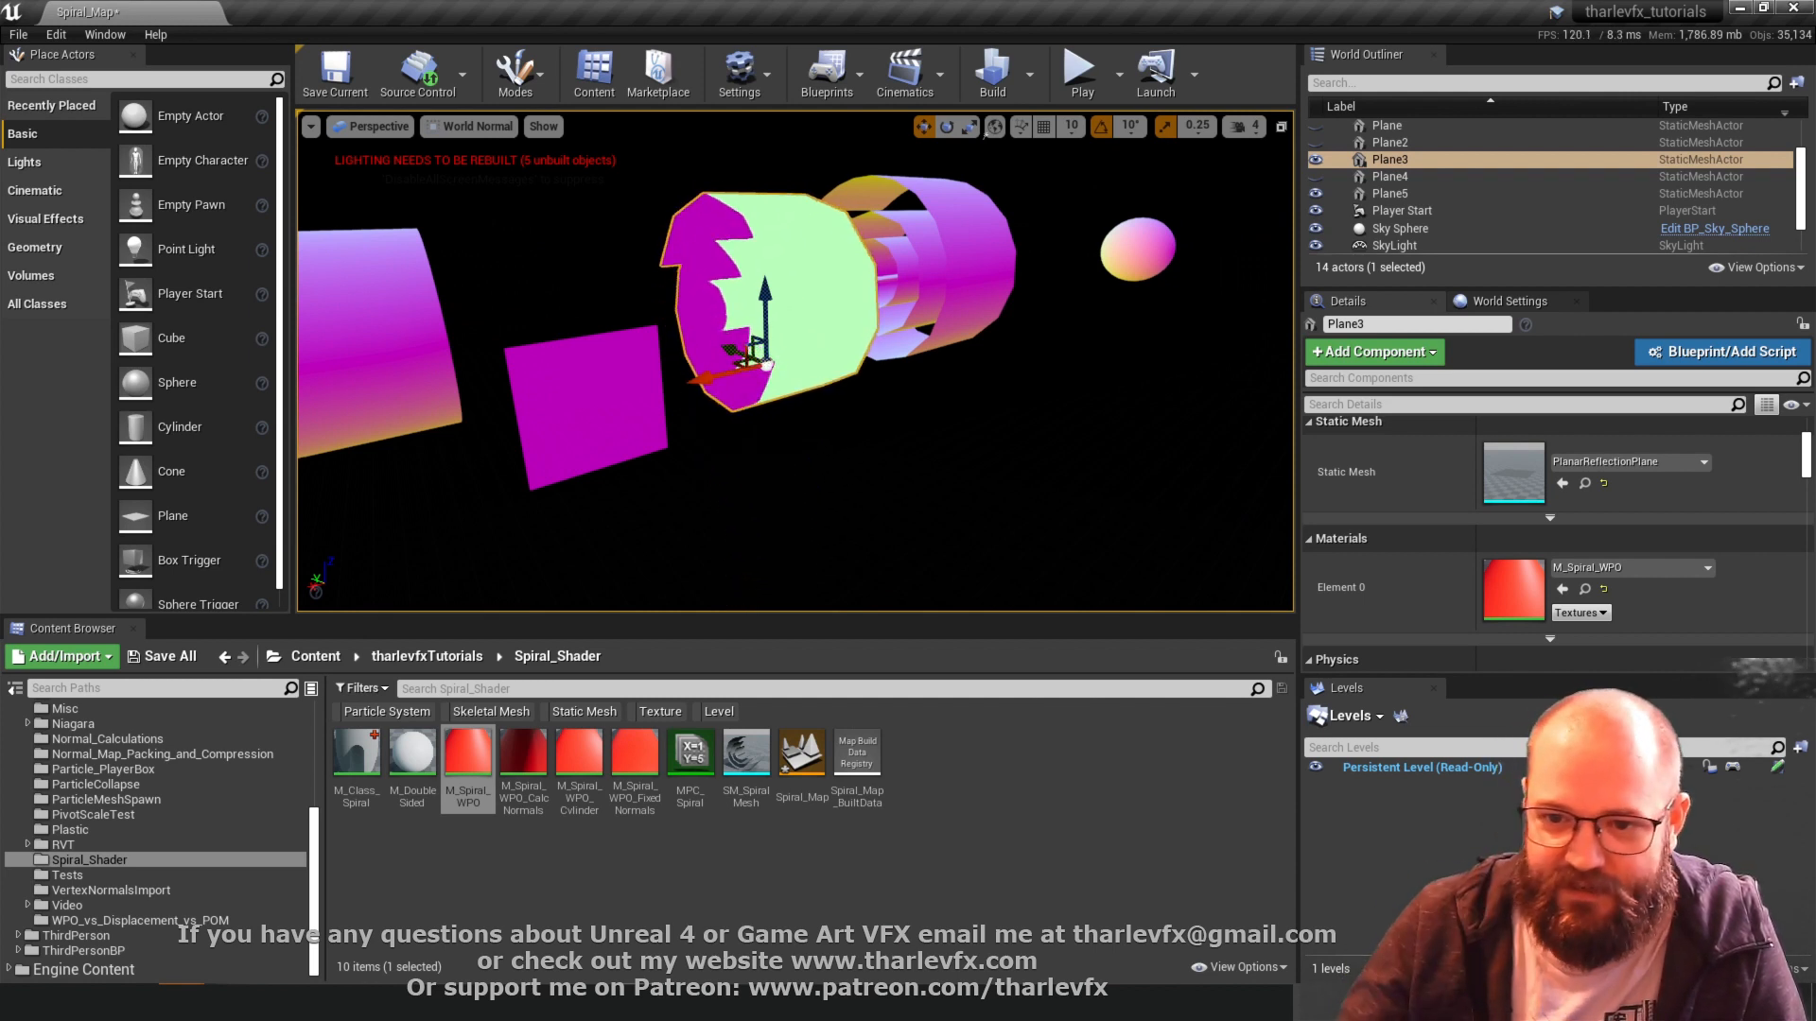
left_click_drag(866, 490, 873, 467, "alt")
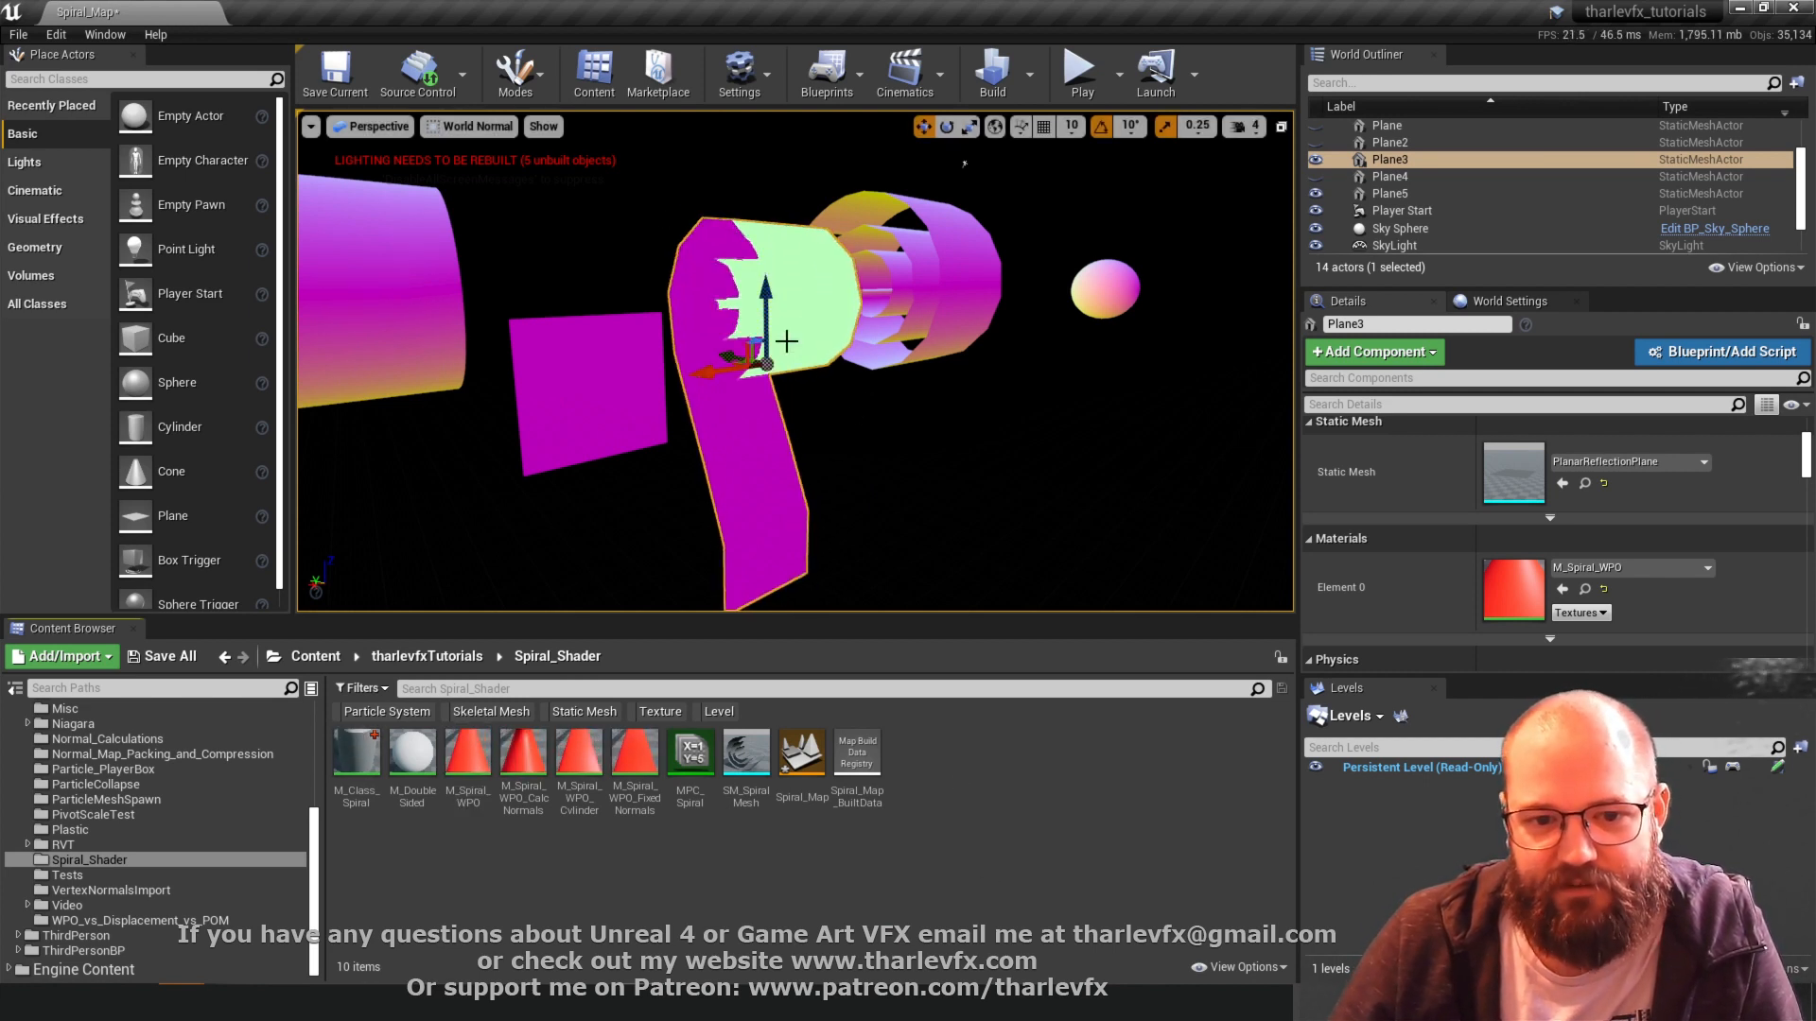
- Switch the viewport's view mode back to Lit
left_click(964, 164)
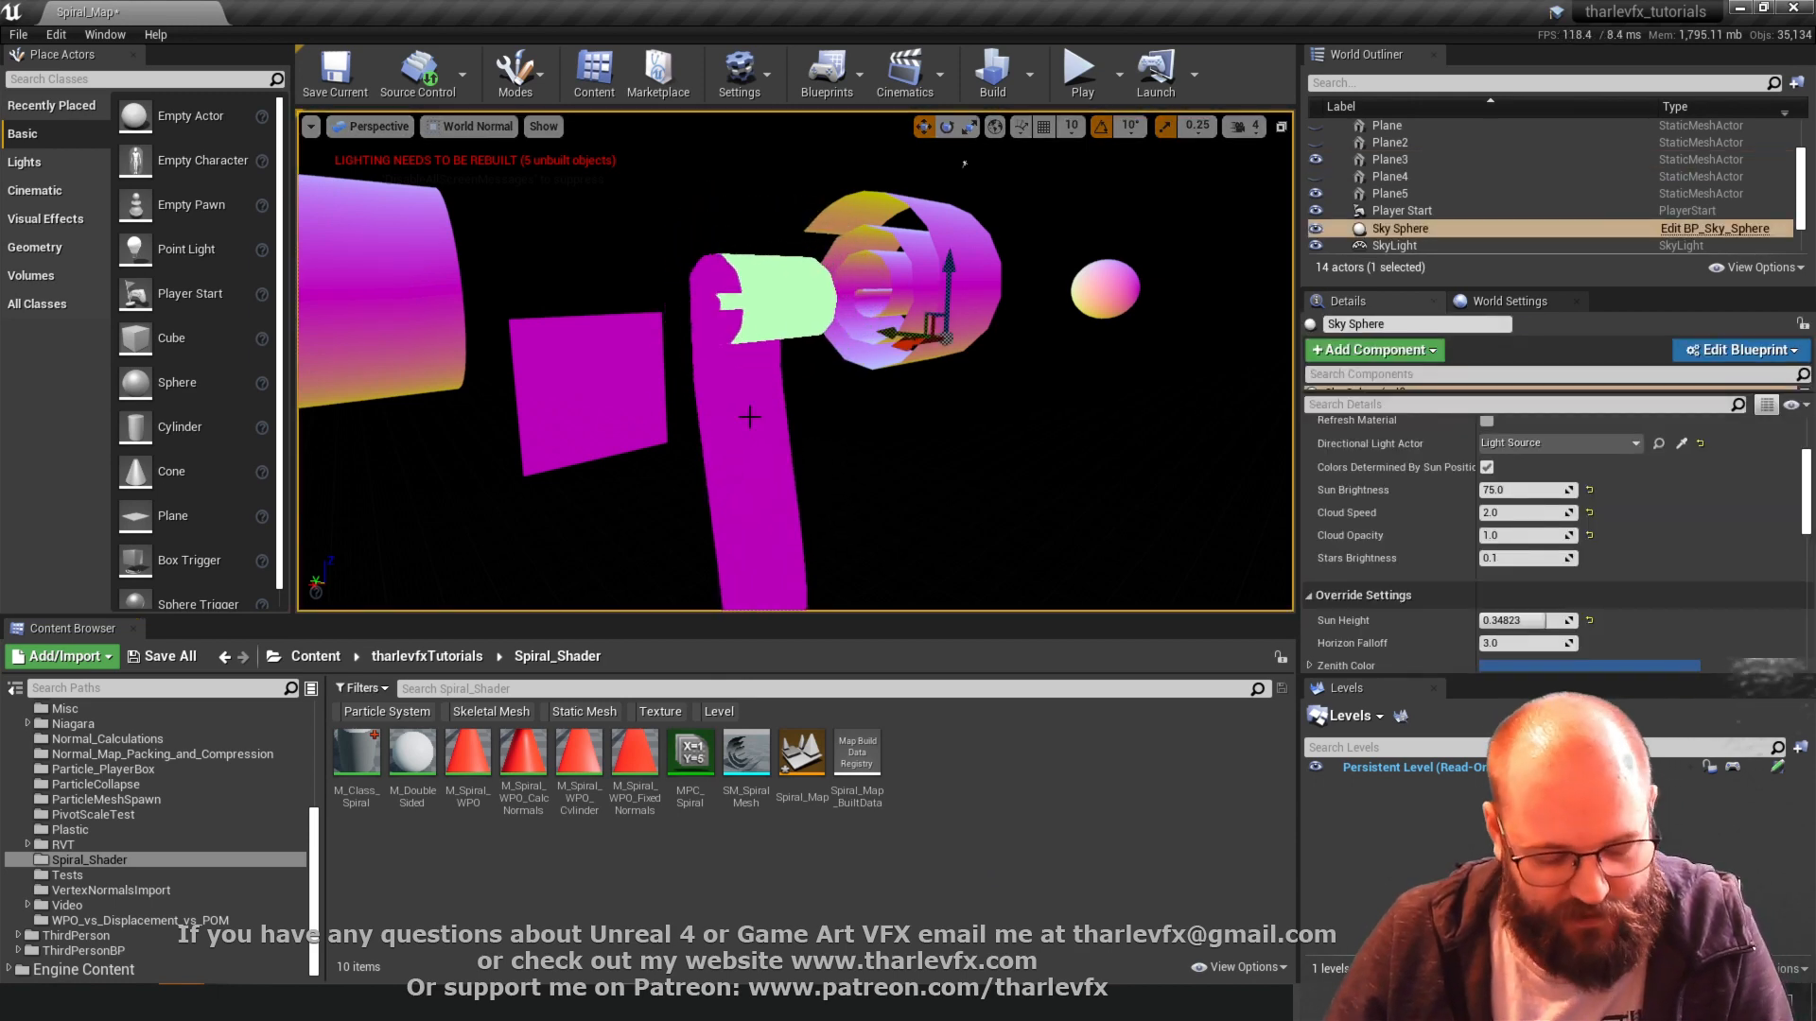
key("alt+4")
- Switch to the browser and examine the ArtStation scroll effect's gameplay video, breakdown images and shader roll settings
mouse_move(274, 1002)
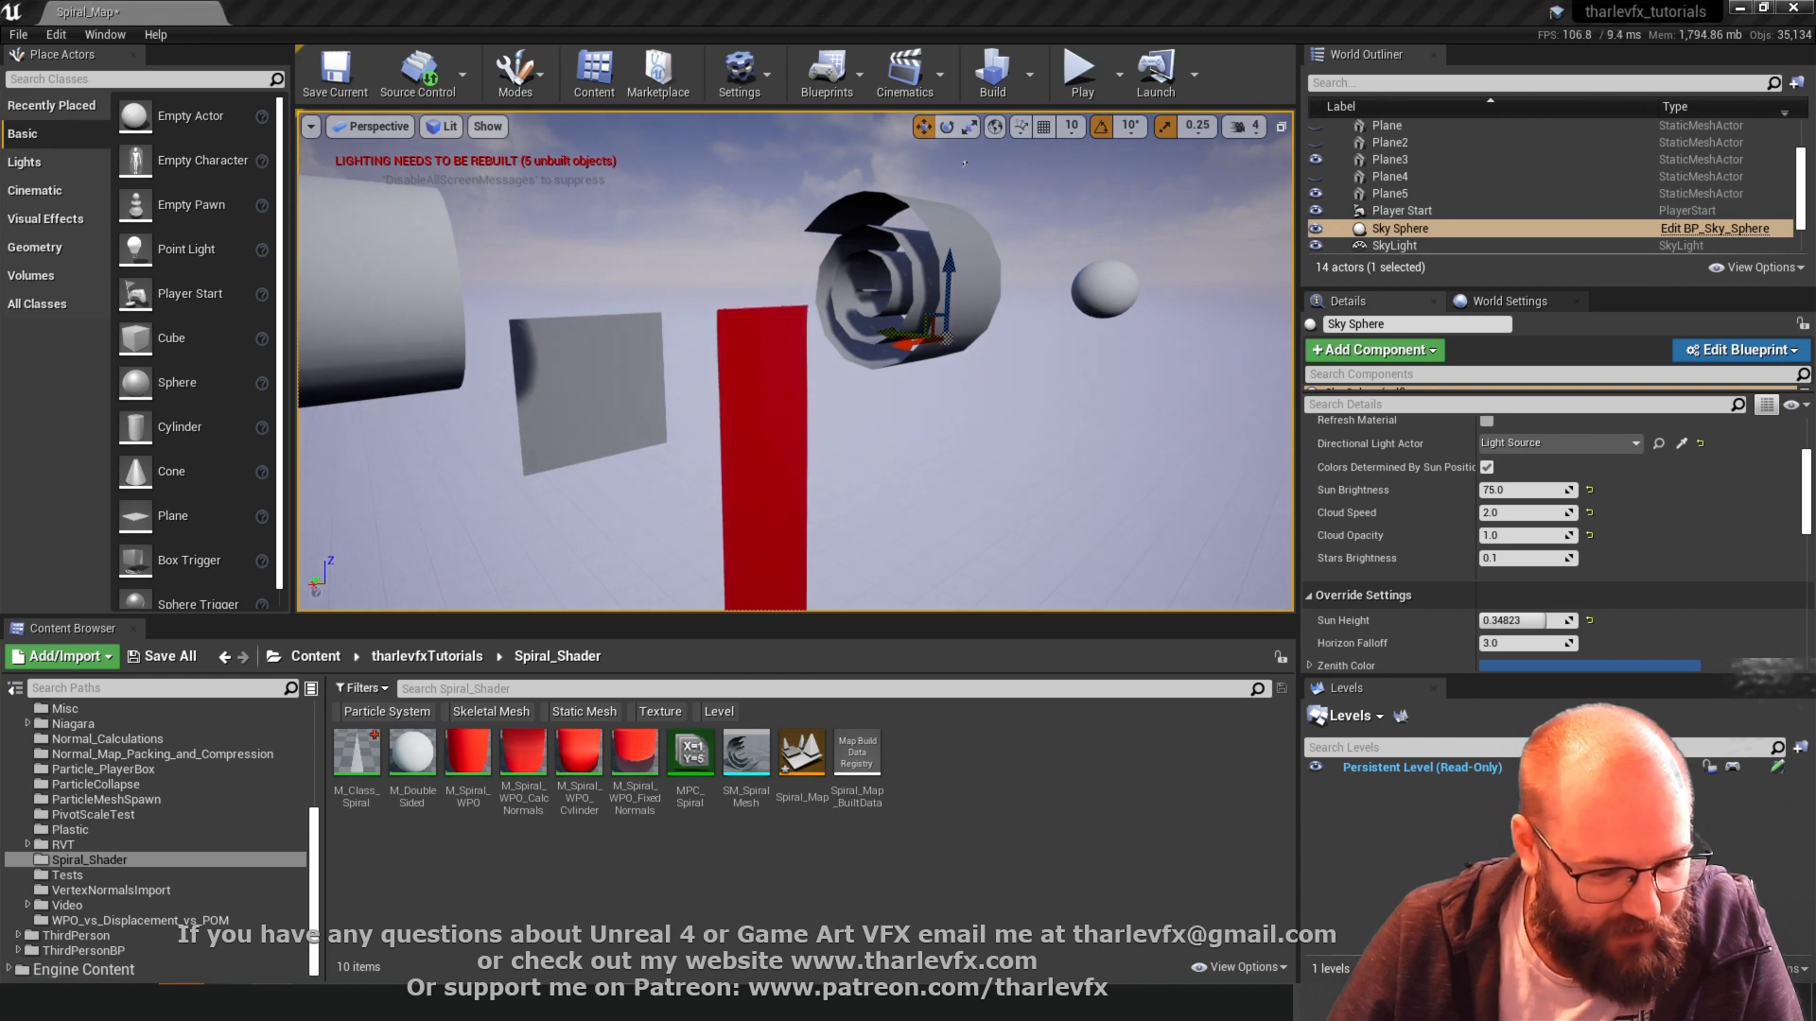
left_click(359, 908)
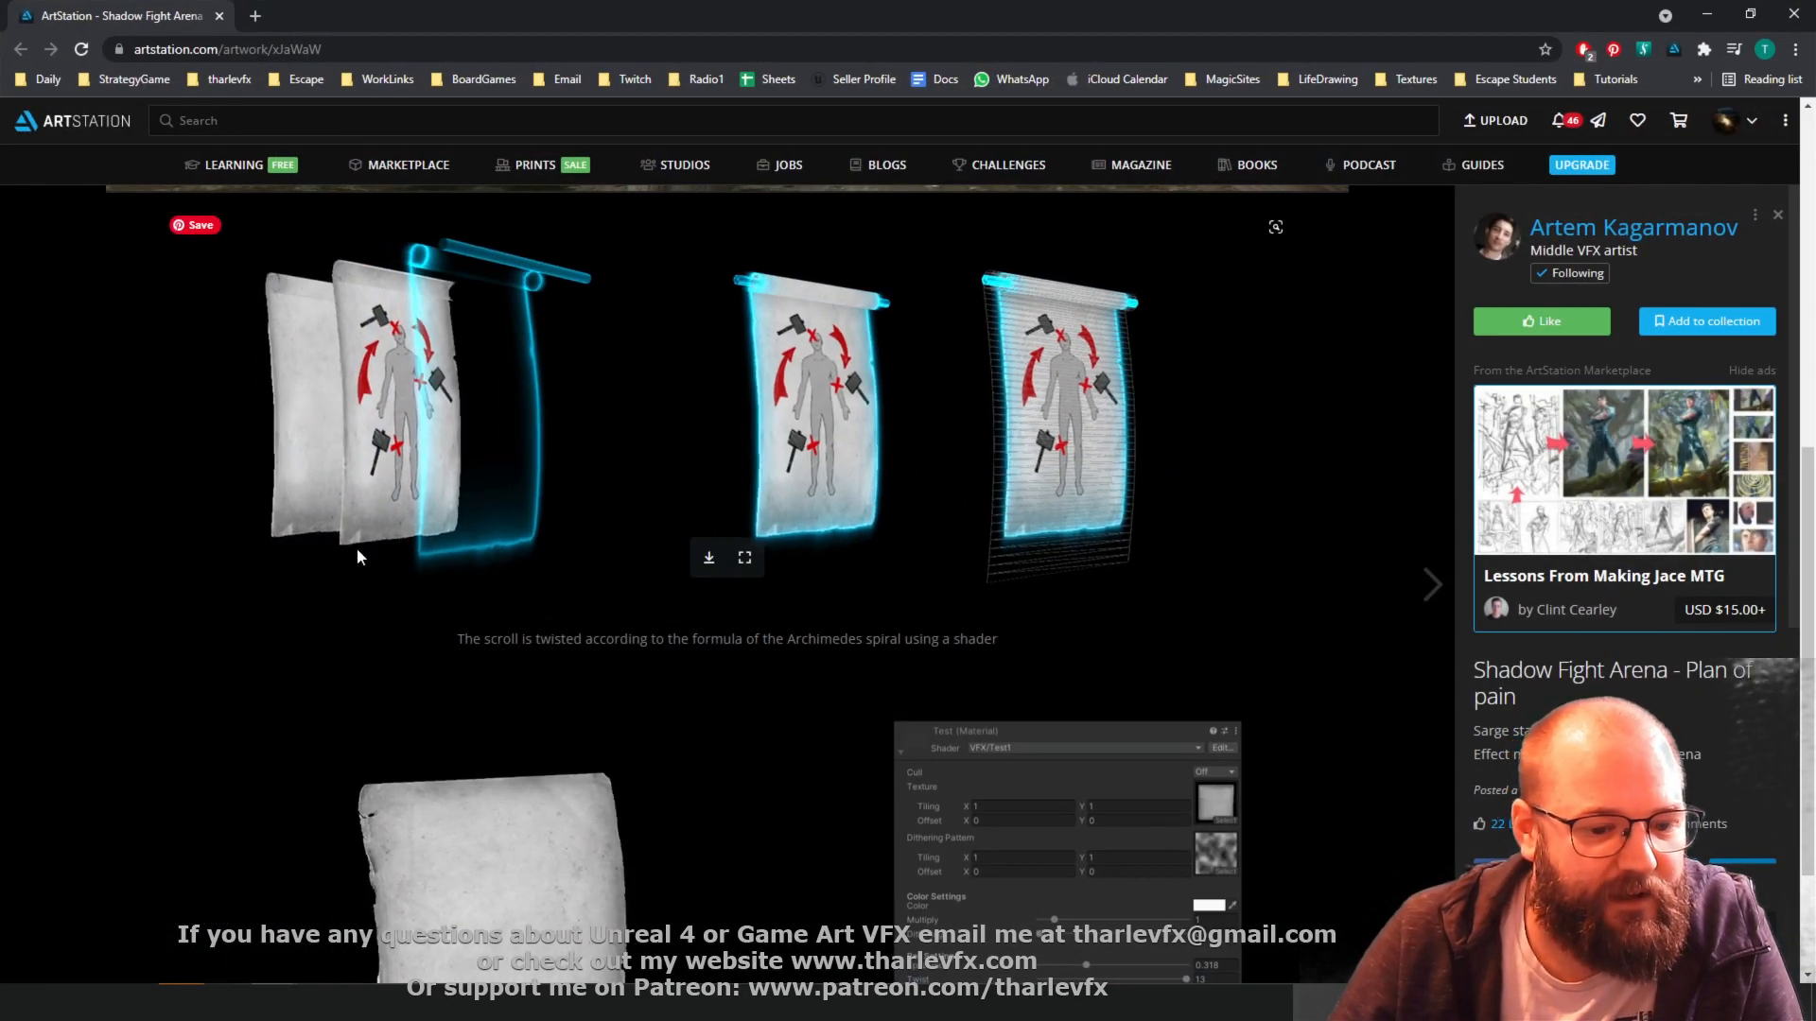
scroll(570, 586, "up", 5)
scroll(570, 577, "up", 2)
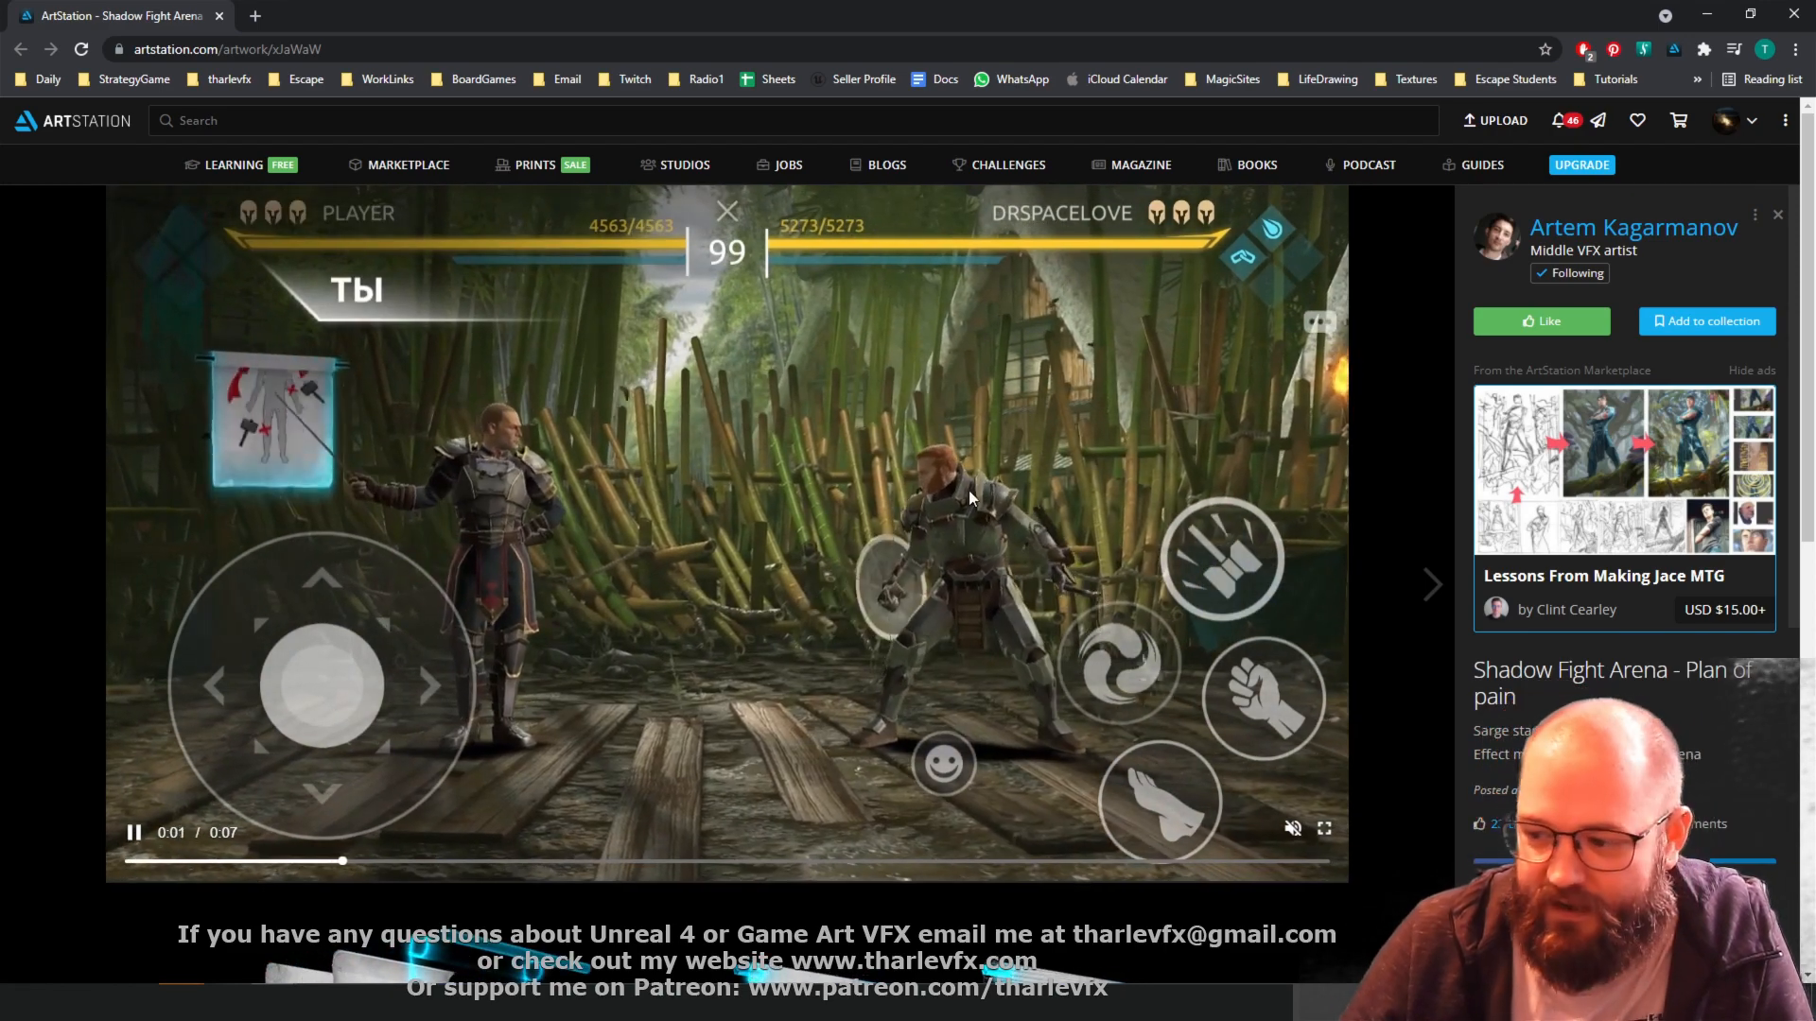
scroll(914, 501, "down", 9)
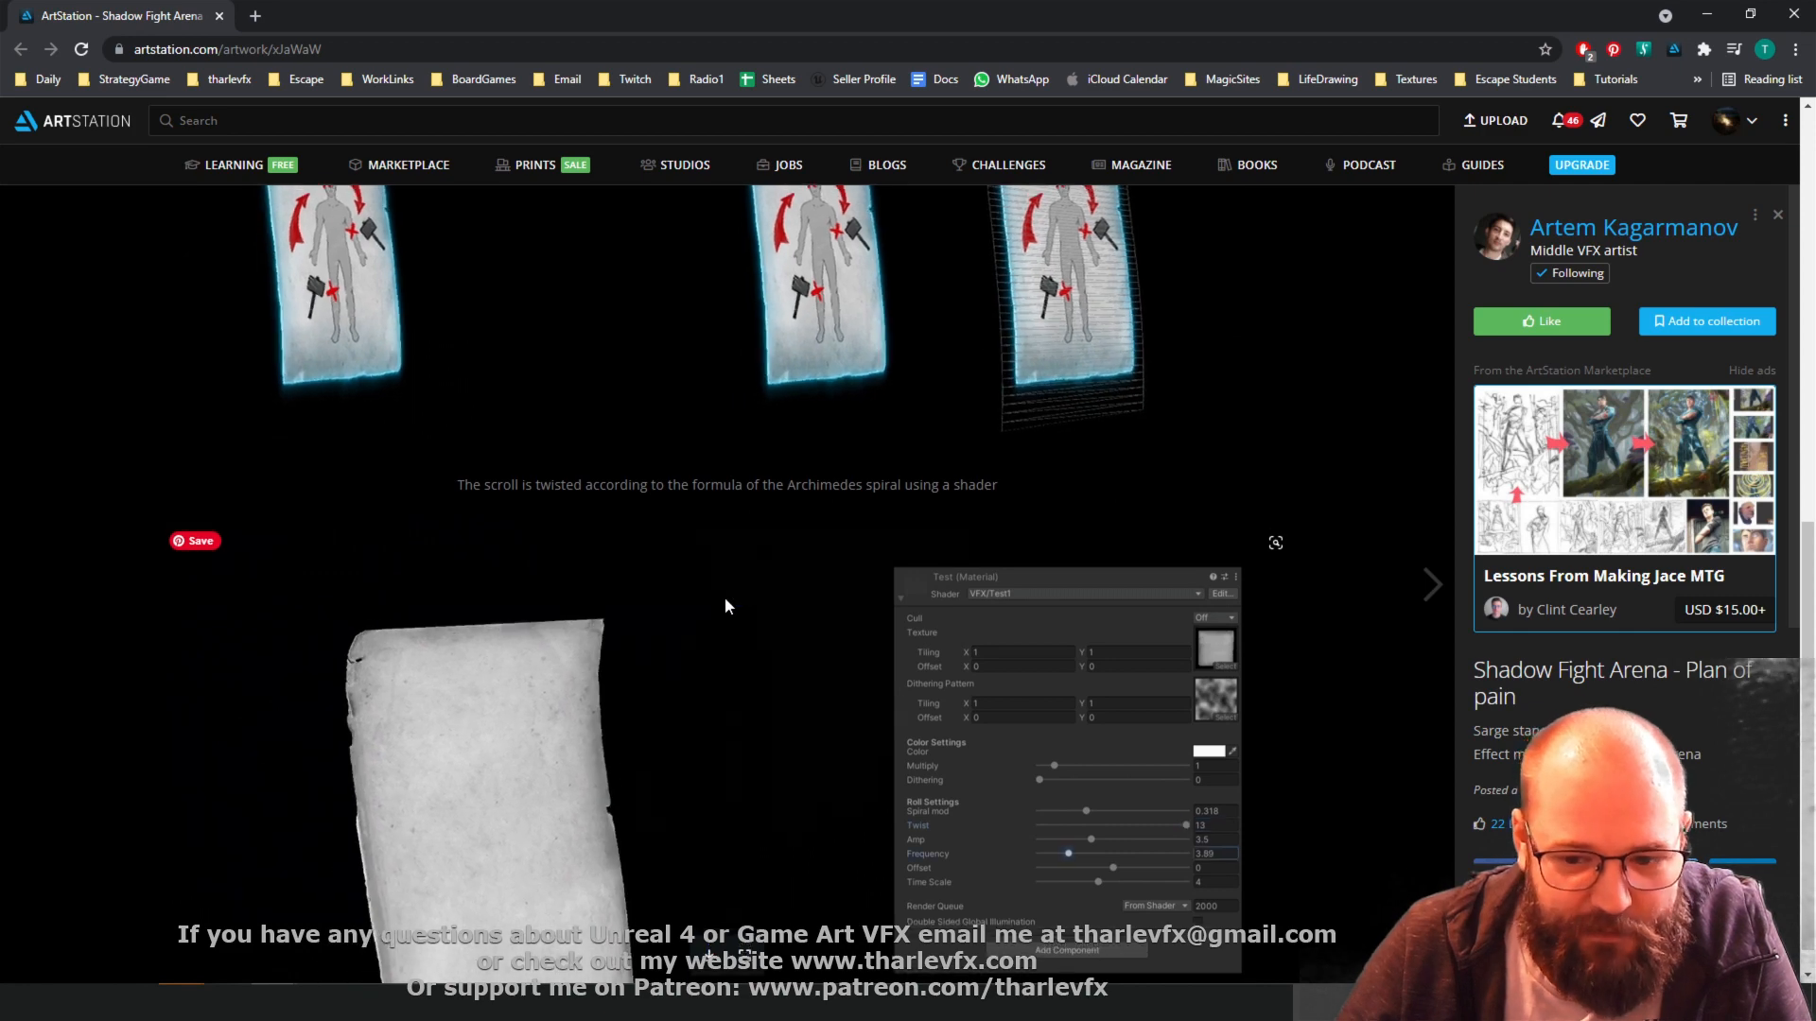
scroll(603, 332, "up", 1)
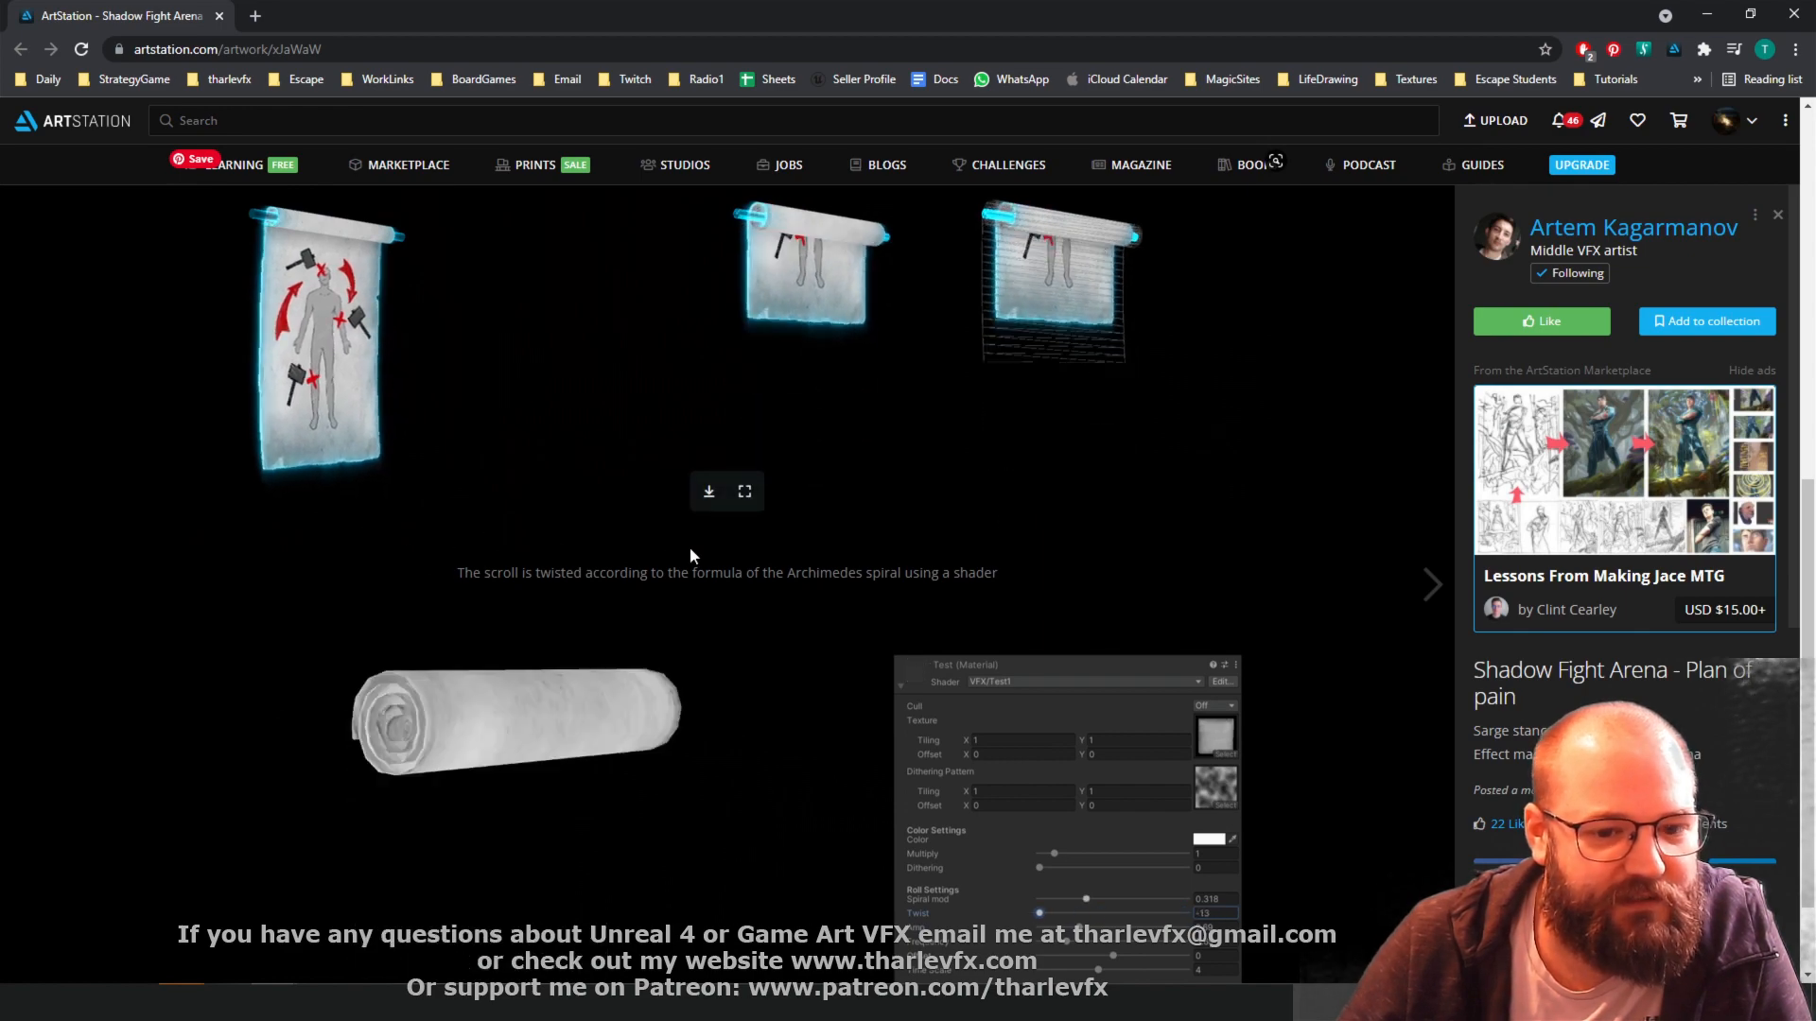
scroll(630, 809, "up", 6)
scroll(554, 757, "down", 6)
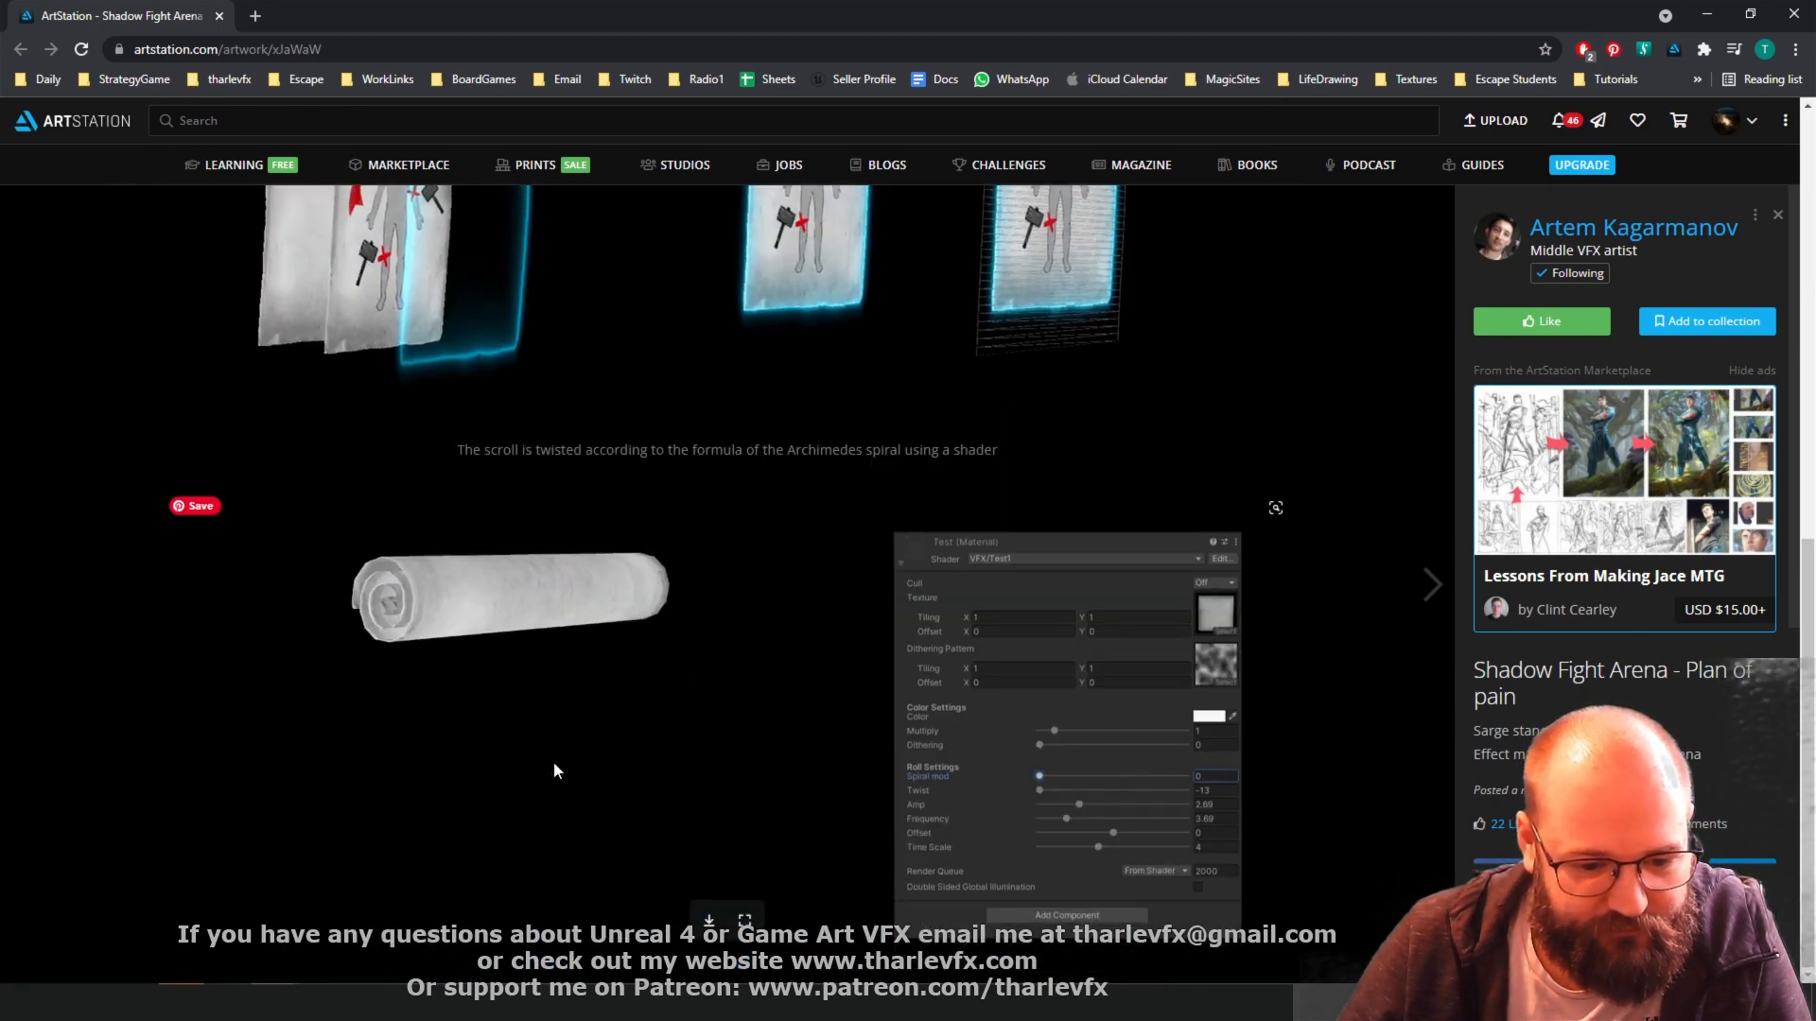
- Switch back to Unreal Editor, unhide Plane, Plane2 and Plane4, and move SM_SpiralMesh past the end of the row
key("alt+Tab")
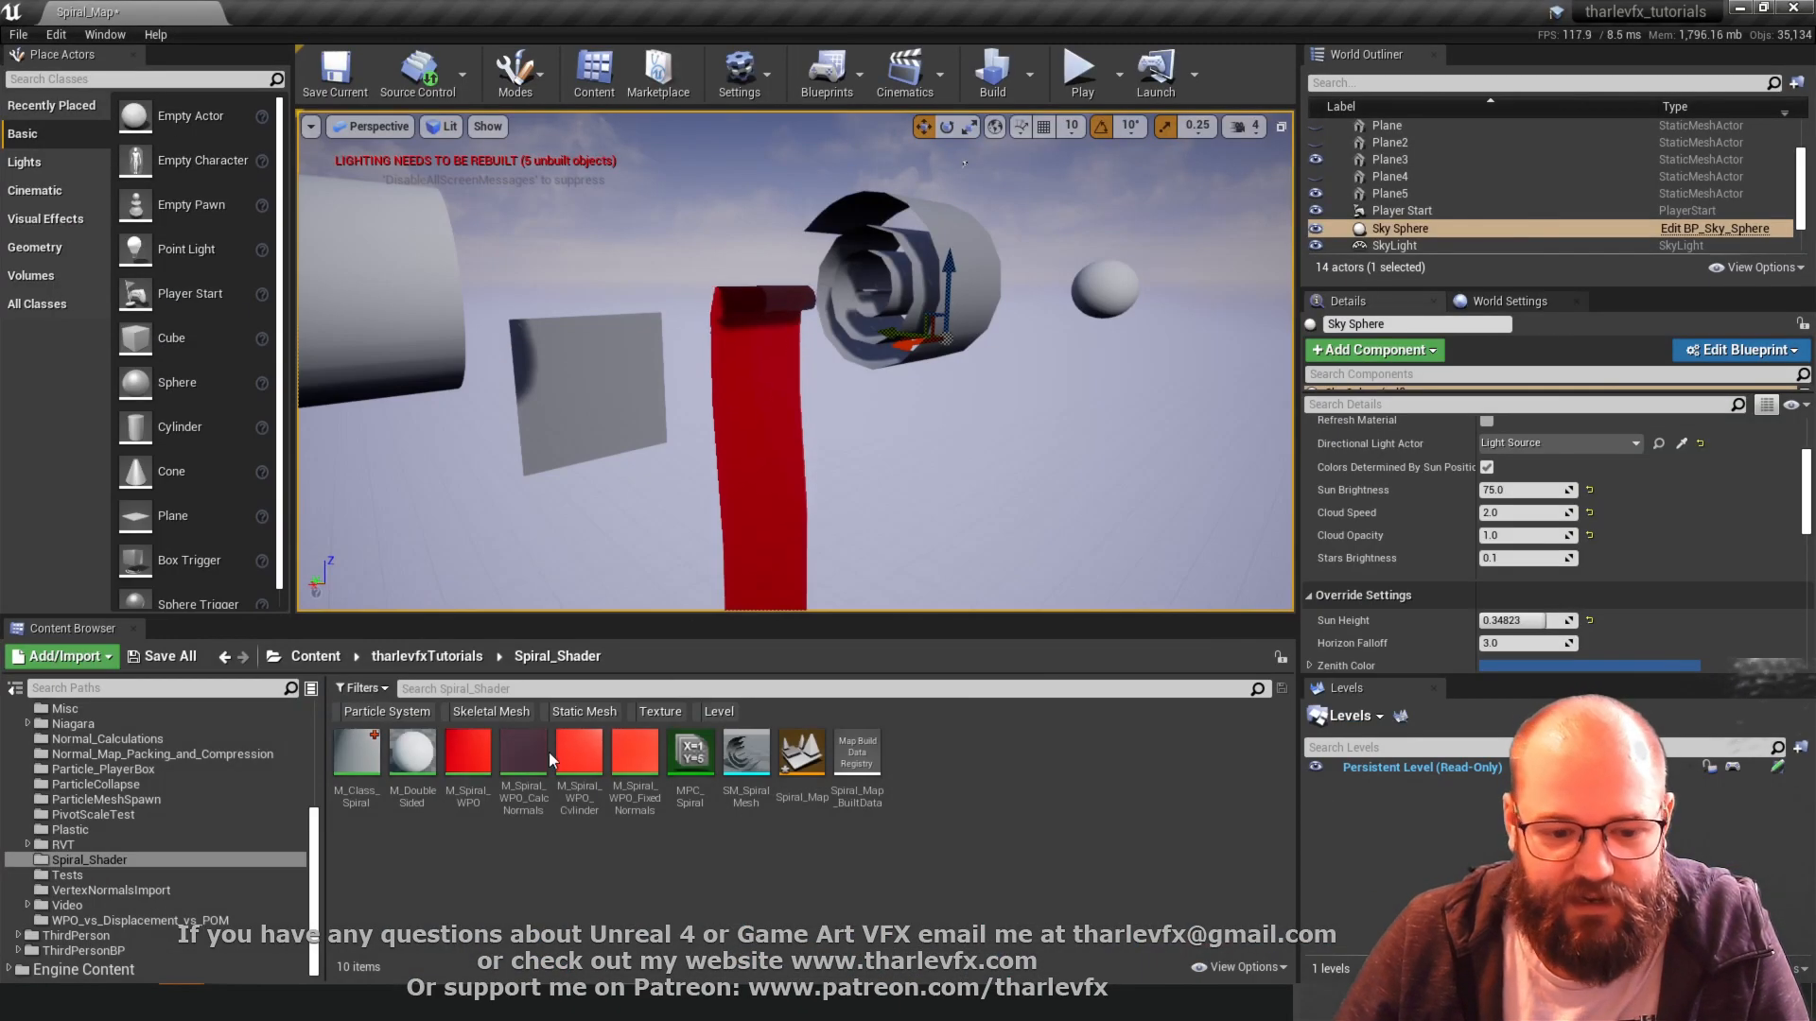
left_click(728, 387)
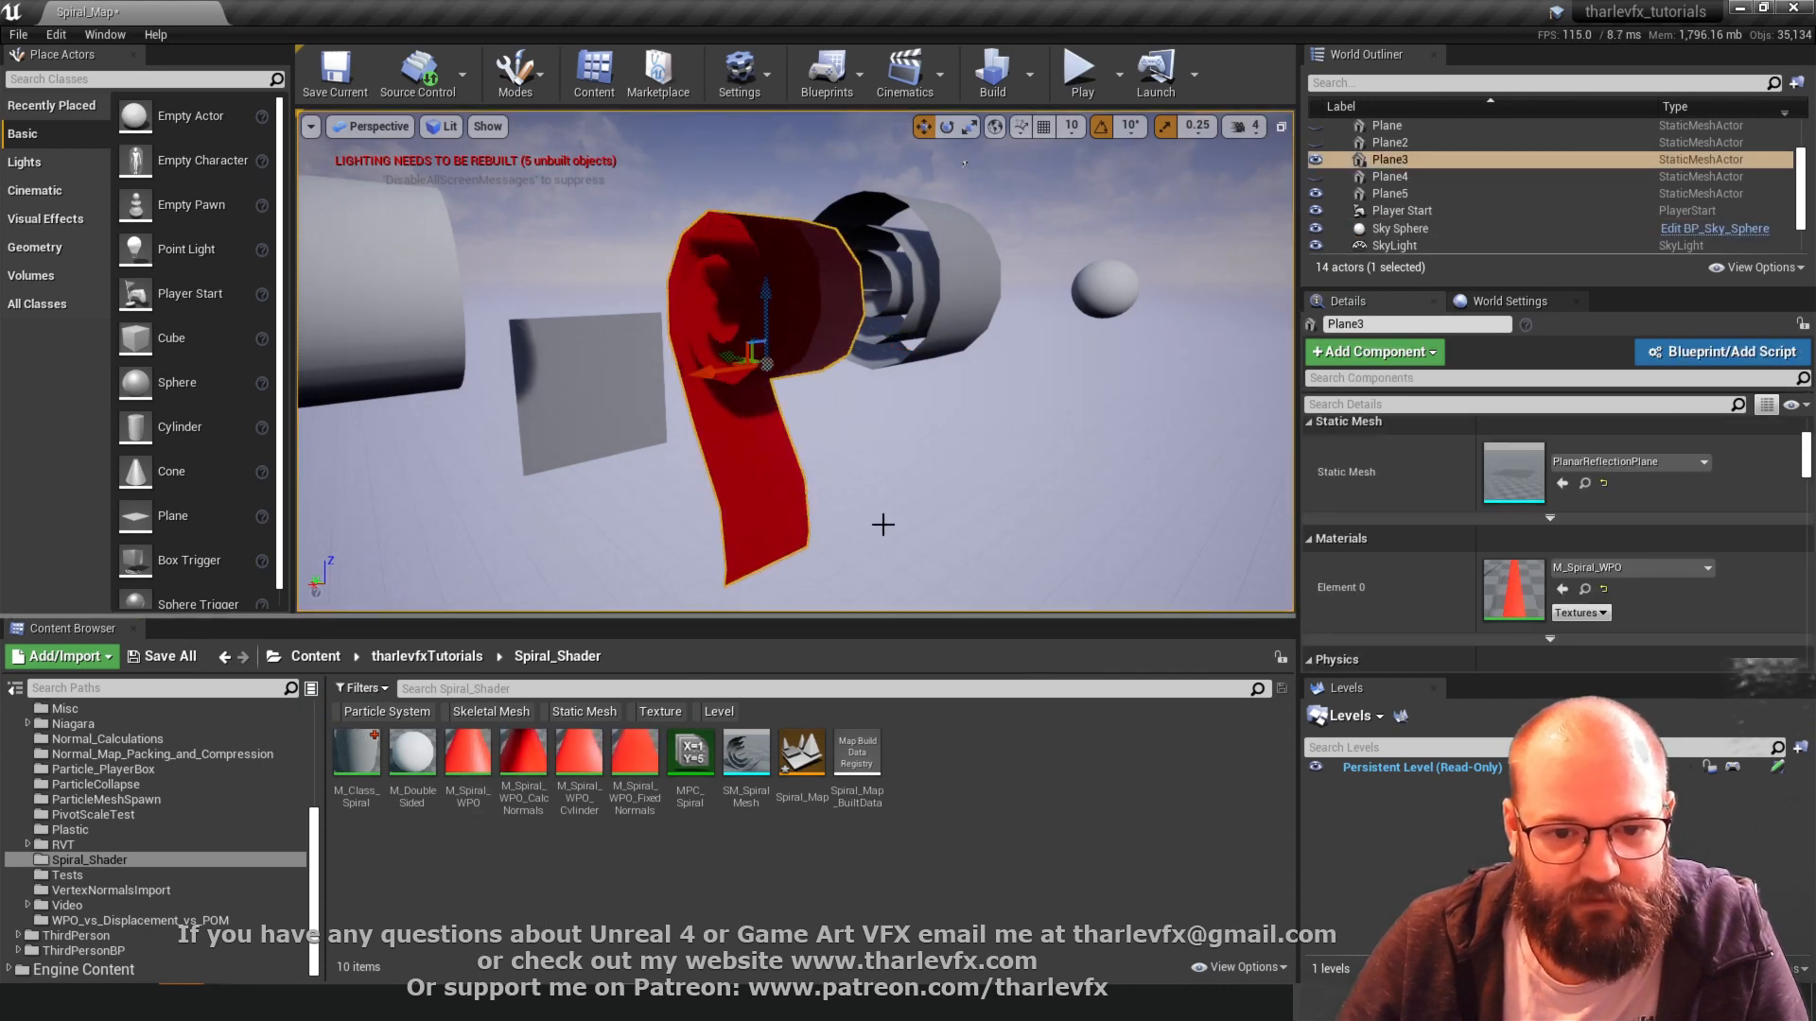
scroll(850, 454, "down", 5)
left_click(802, 338)
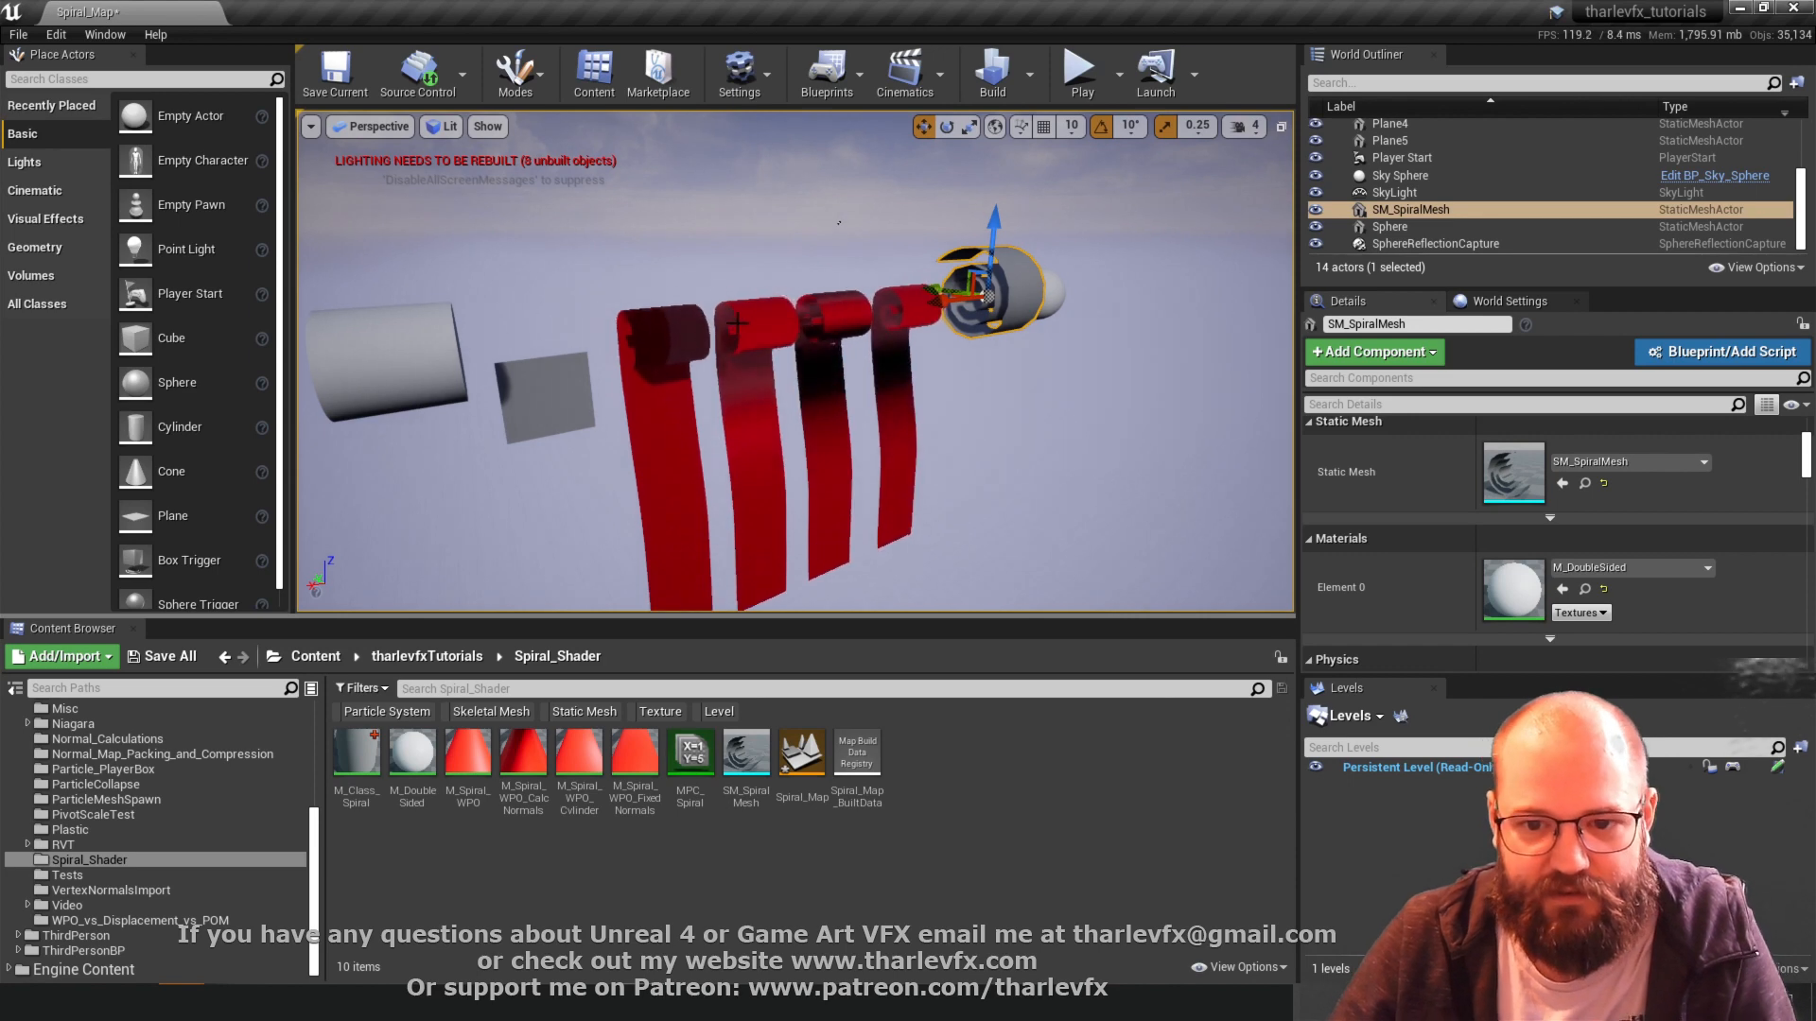
- Open the M_Spiral_WPO_FixedNormals material from its plane in the maximised material editor and bring its rotation nodes into view
left_click(738, 416)
double_click(1504, 577)
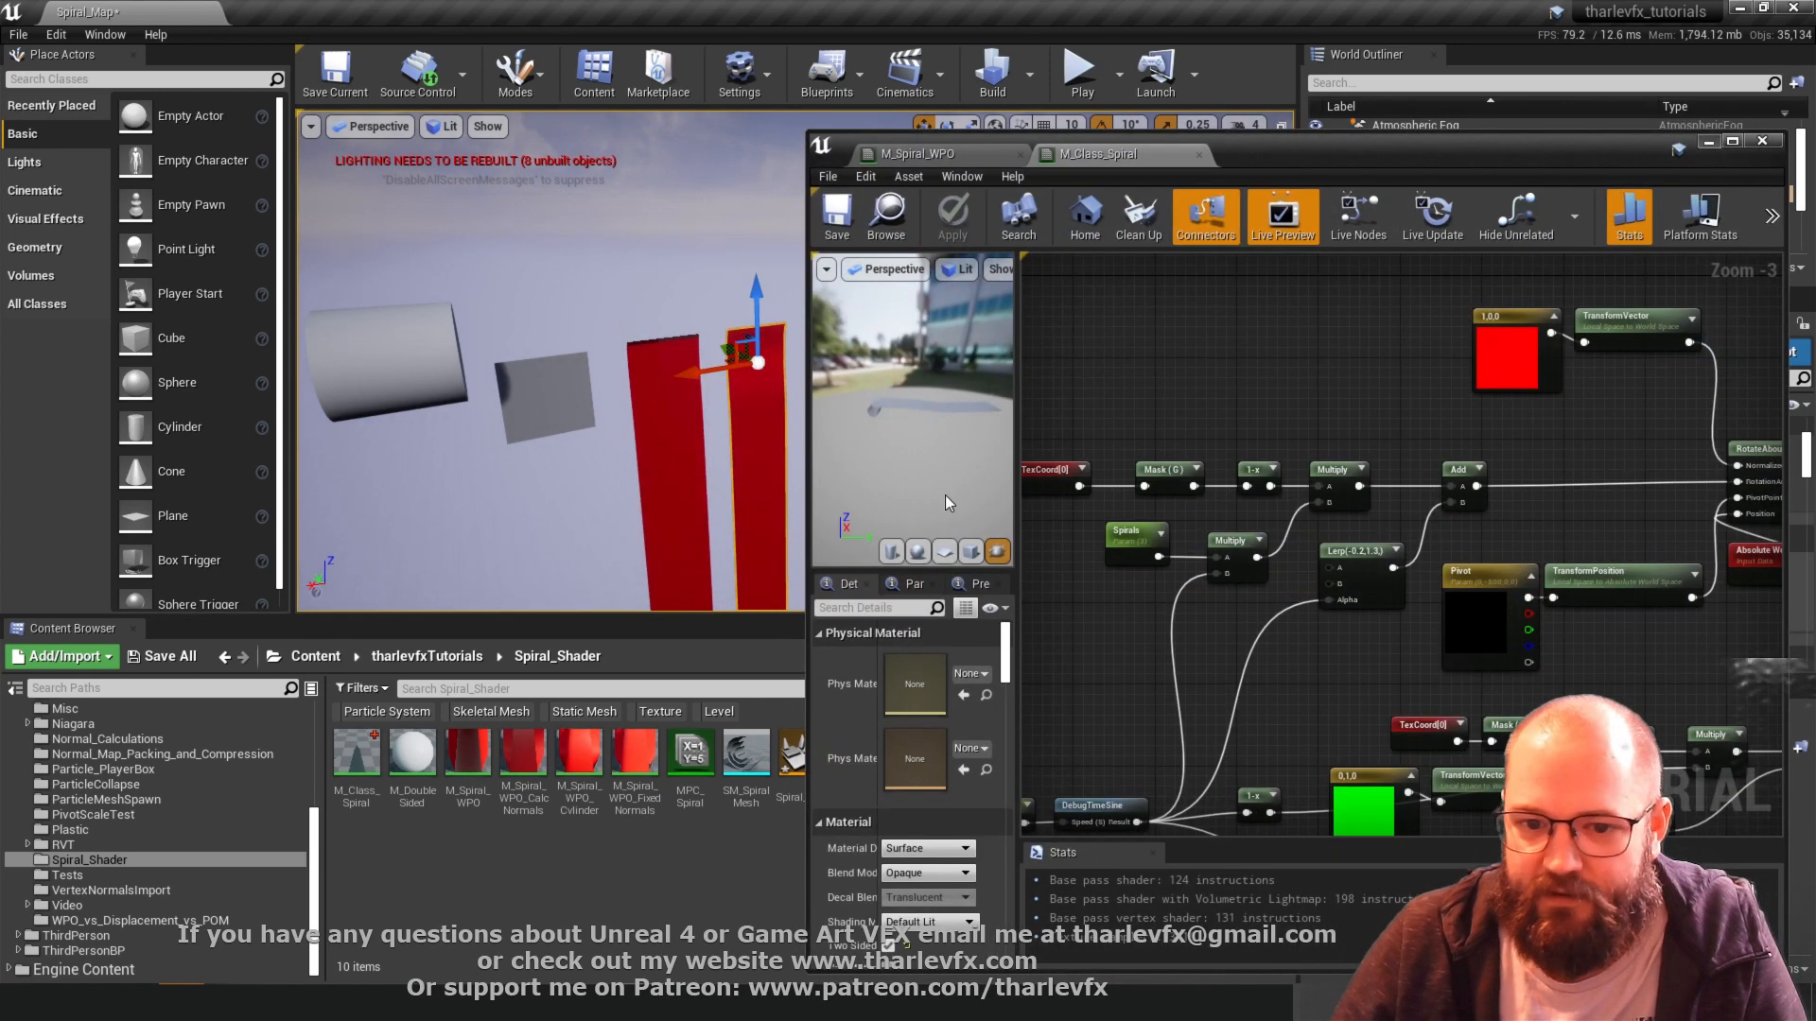
double_click(1418, 154)
right_click_drag(605, 372, 1815, 374)
- Examine how the FixRotateAboutAxisNormals node shares its axis, angle and pivot inputs with the RotateAboutAxis node
left_click(1172, 553)
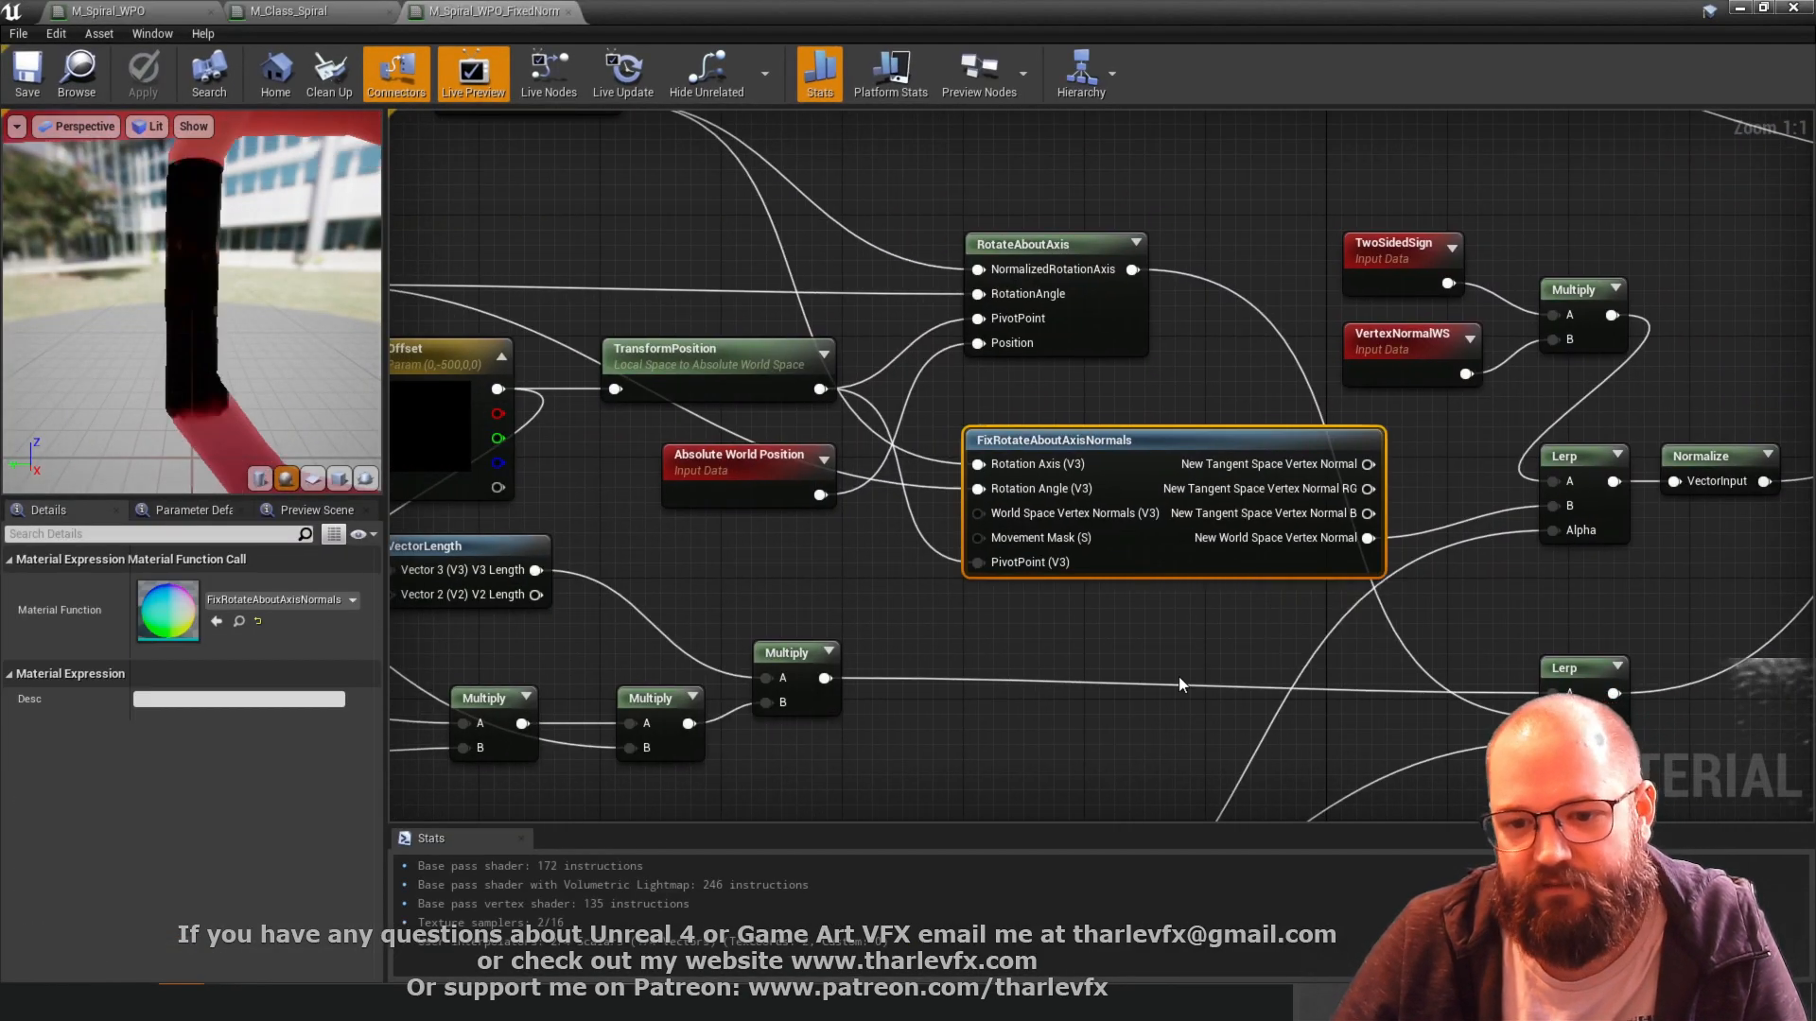
right_click_drag(1179, 678, 1008, 736)
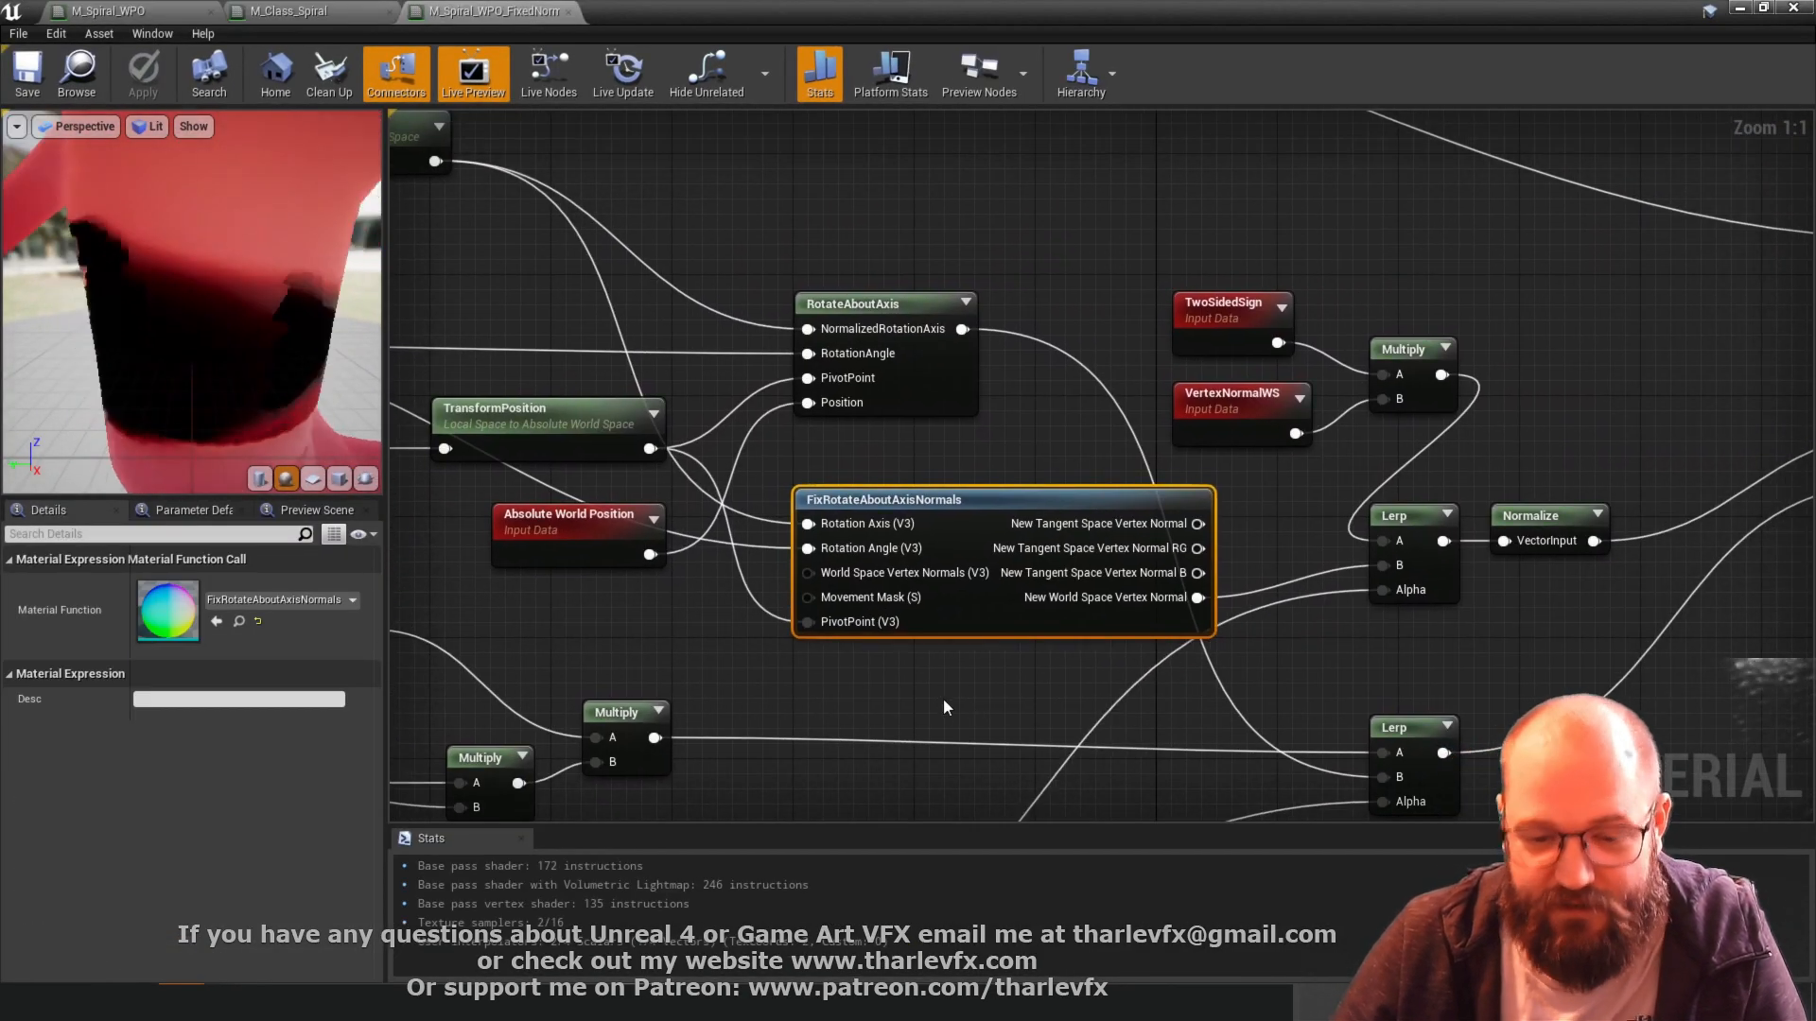
left_click(881, 385)
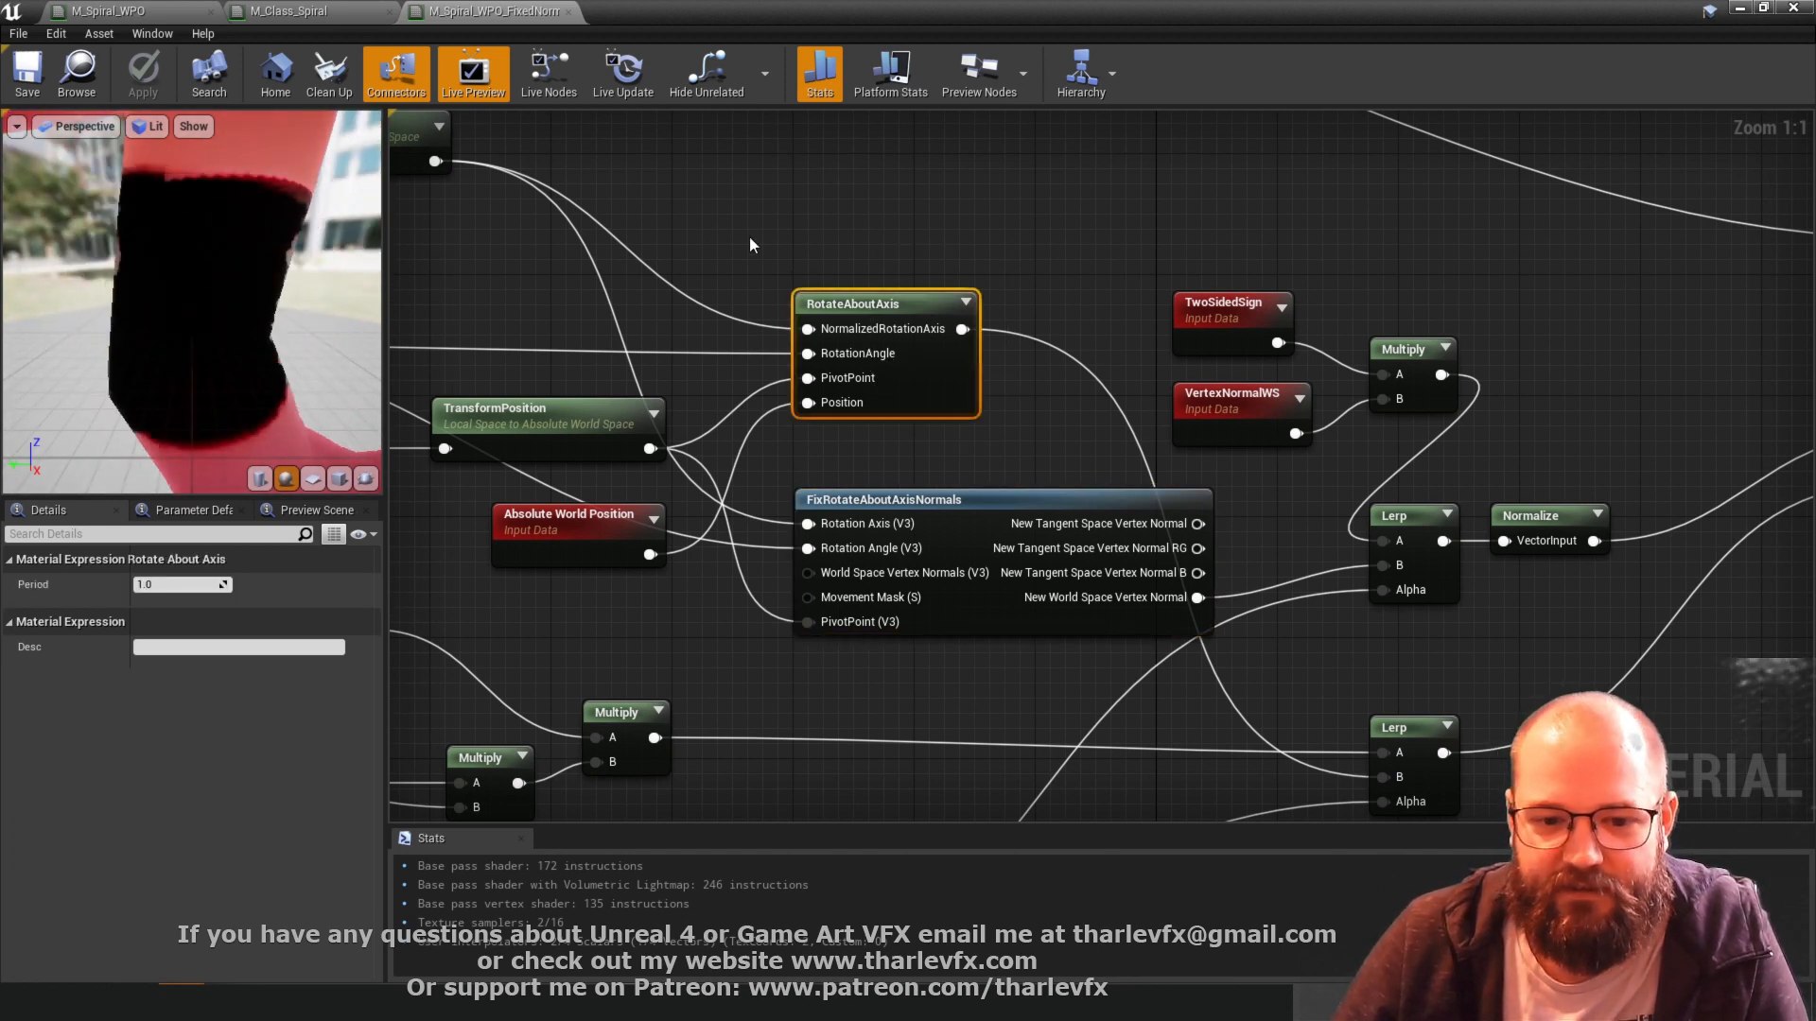
left_click(950, 609)
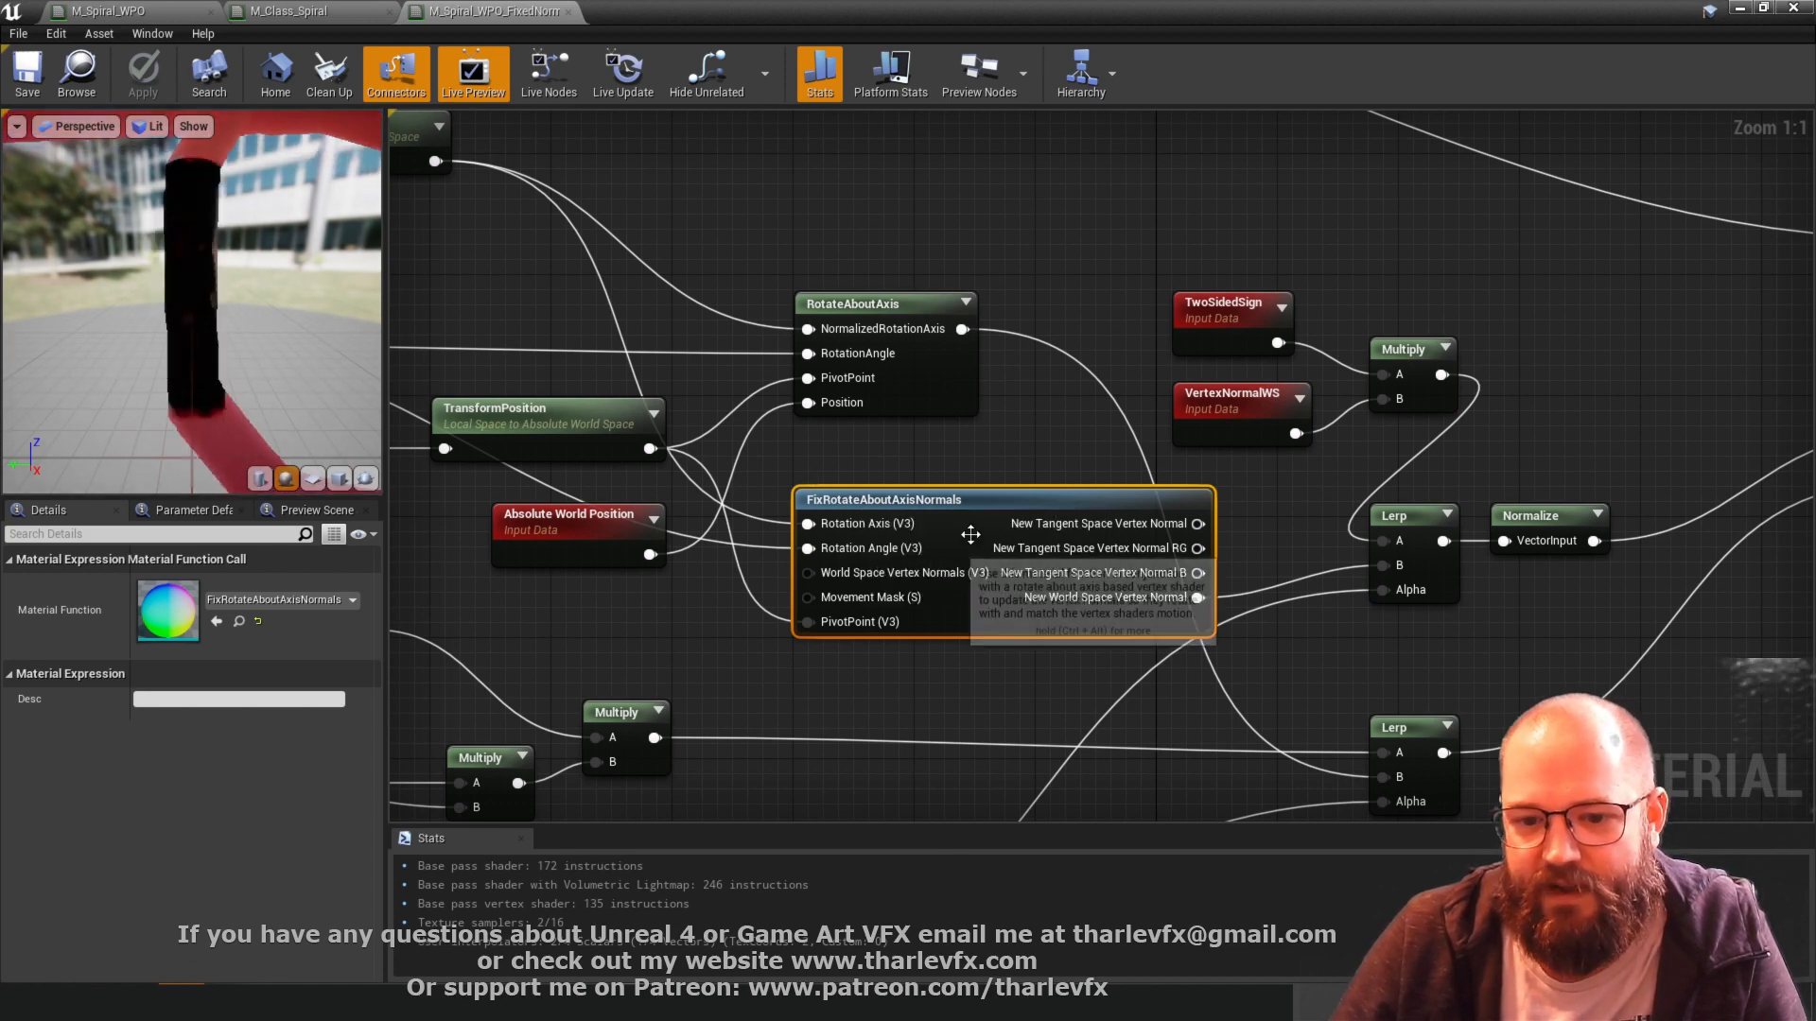
scroll(756, 235, "down", 2)
right_click_drag(757, 235, 975, 326)
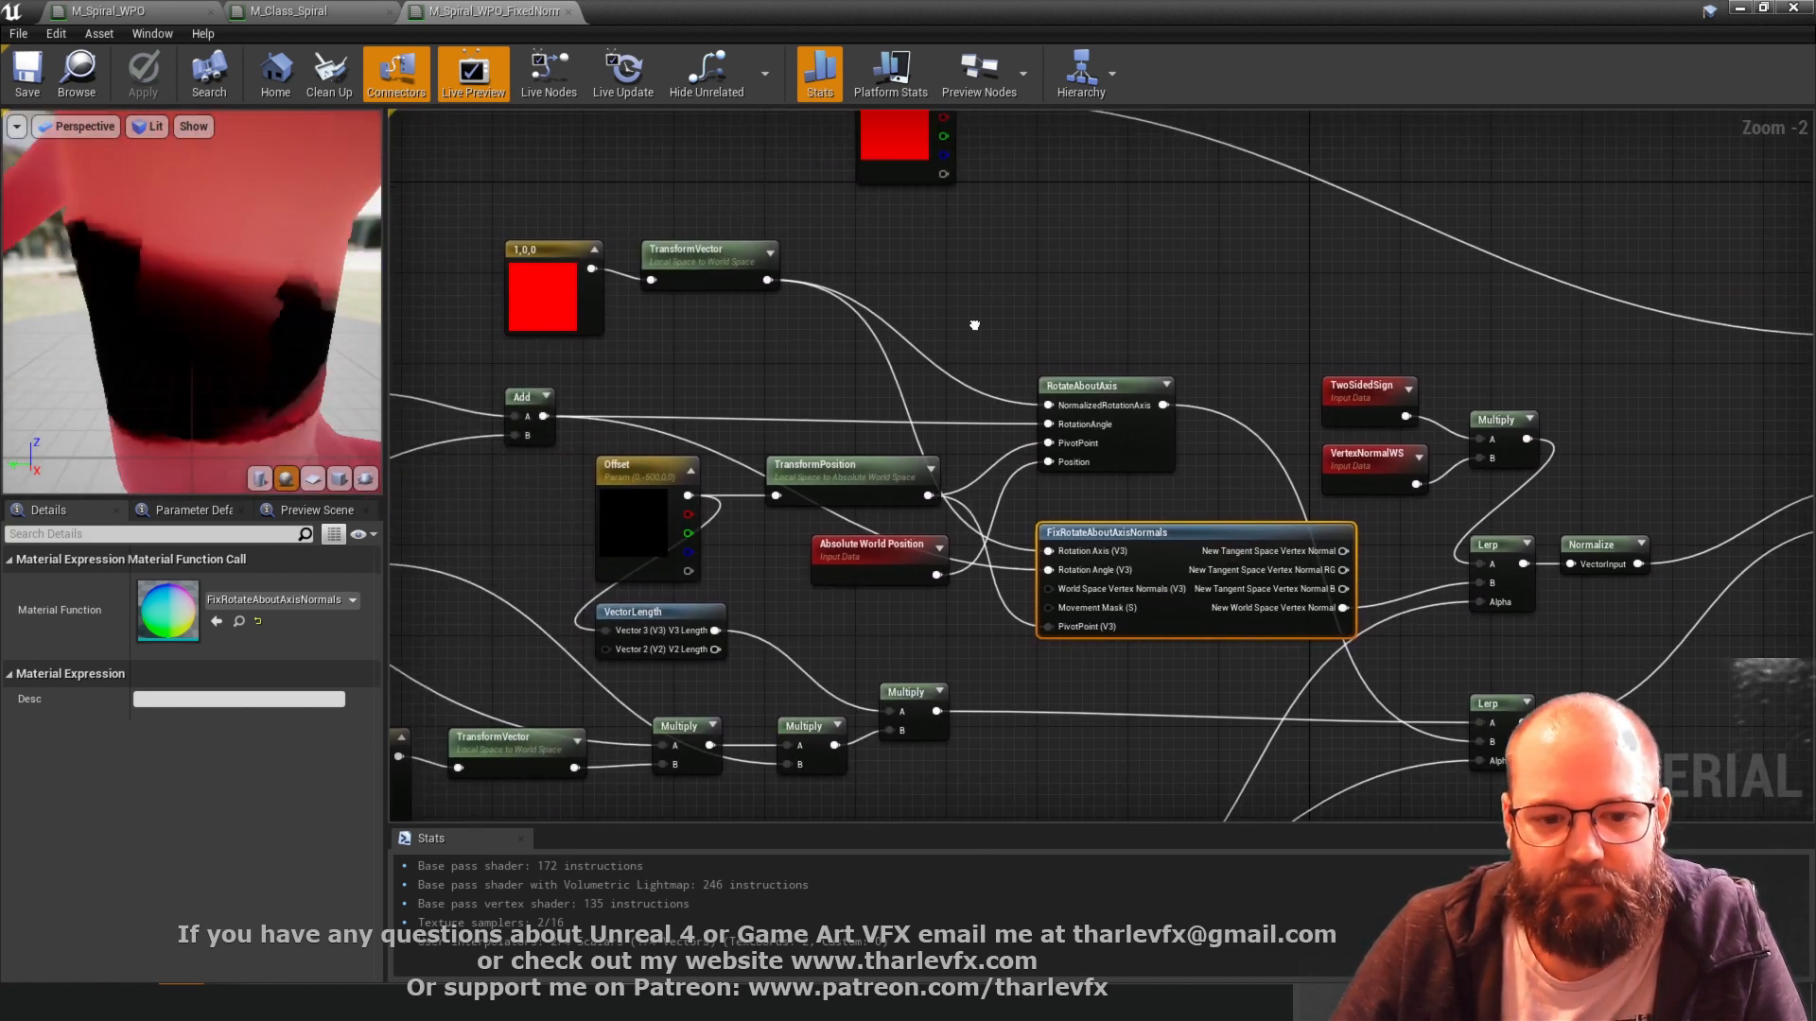
left_click(959, 295)
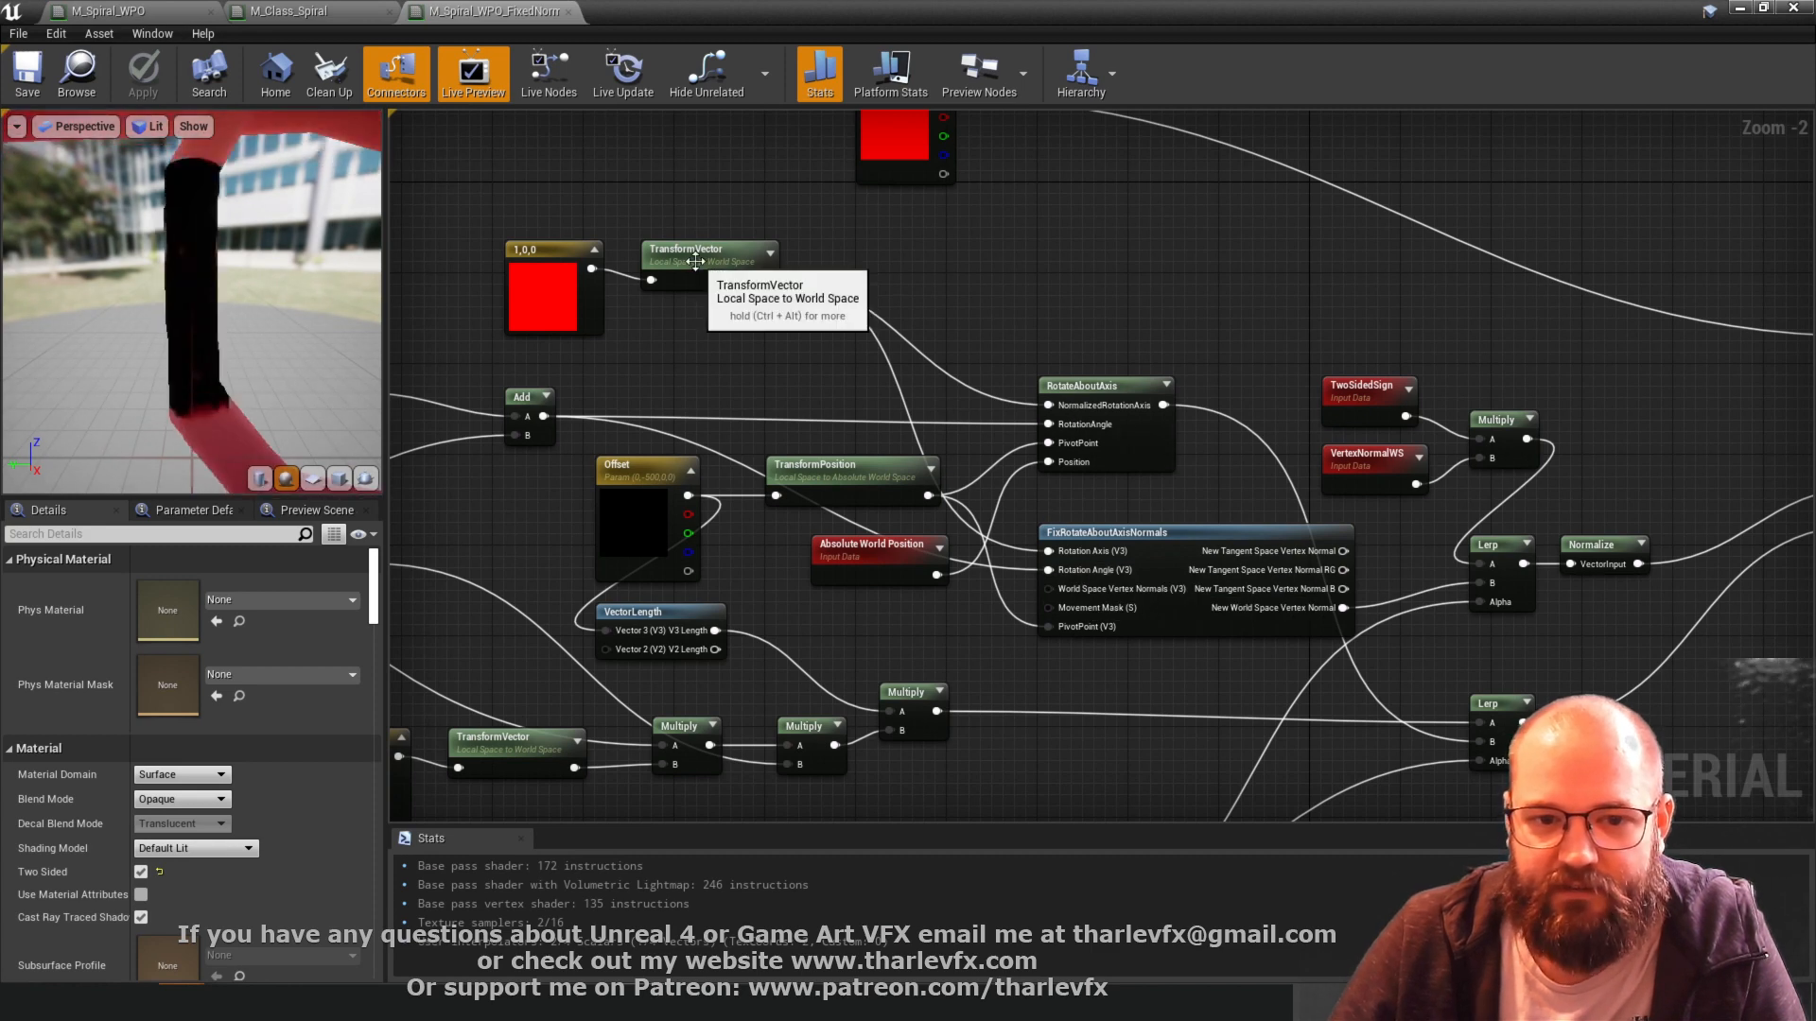
- Move the 1,0,0 constant and its TransformVector node closer together and nearer to the RotateAboutAxis node
left_click(700, 263)
left_click_drag(700, 262, 674, 266)
left_click(564, 288, "ctrl")
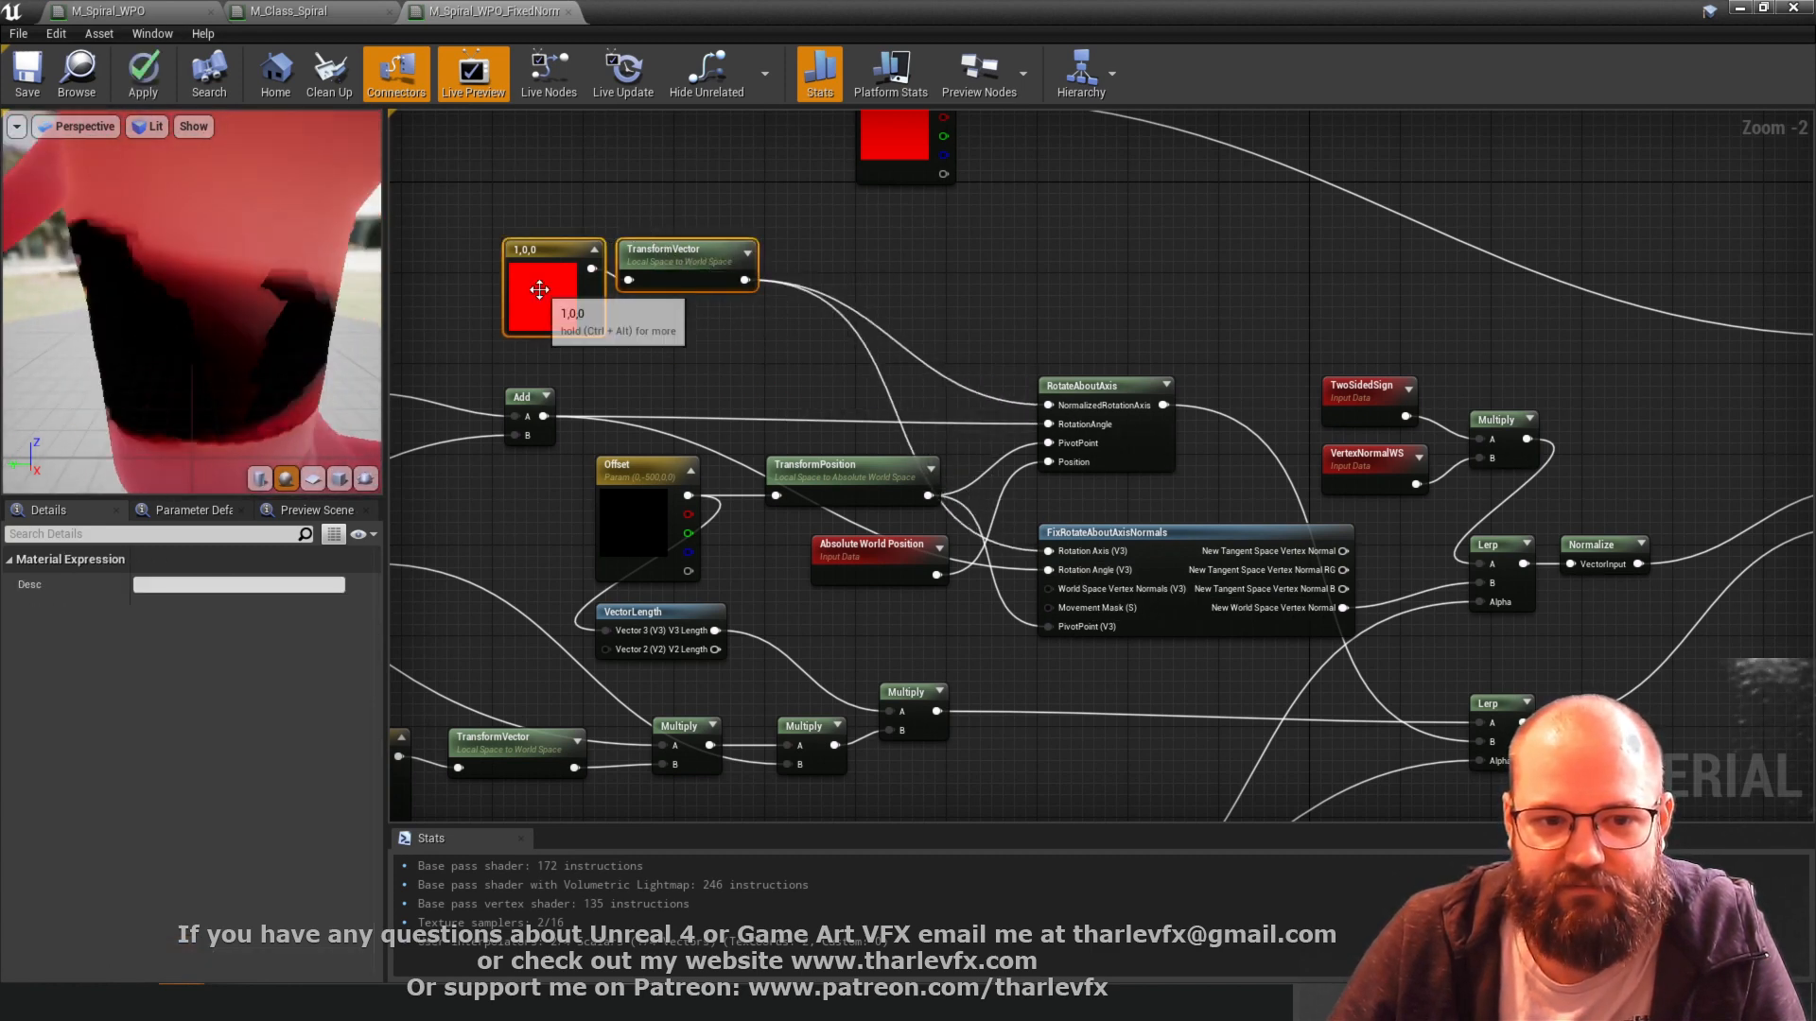
left_click_drag(564, 287, 756, 333)
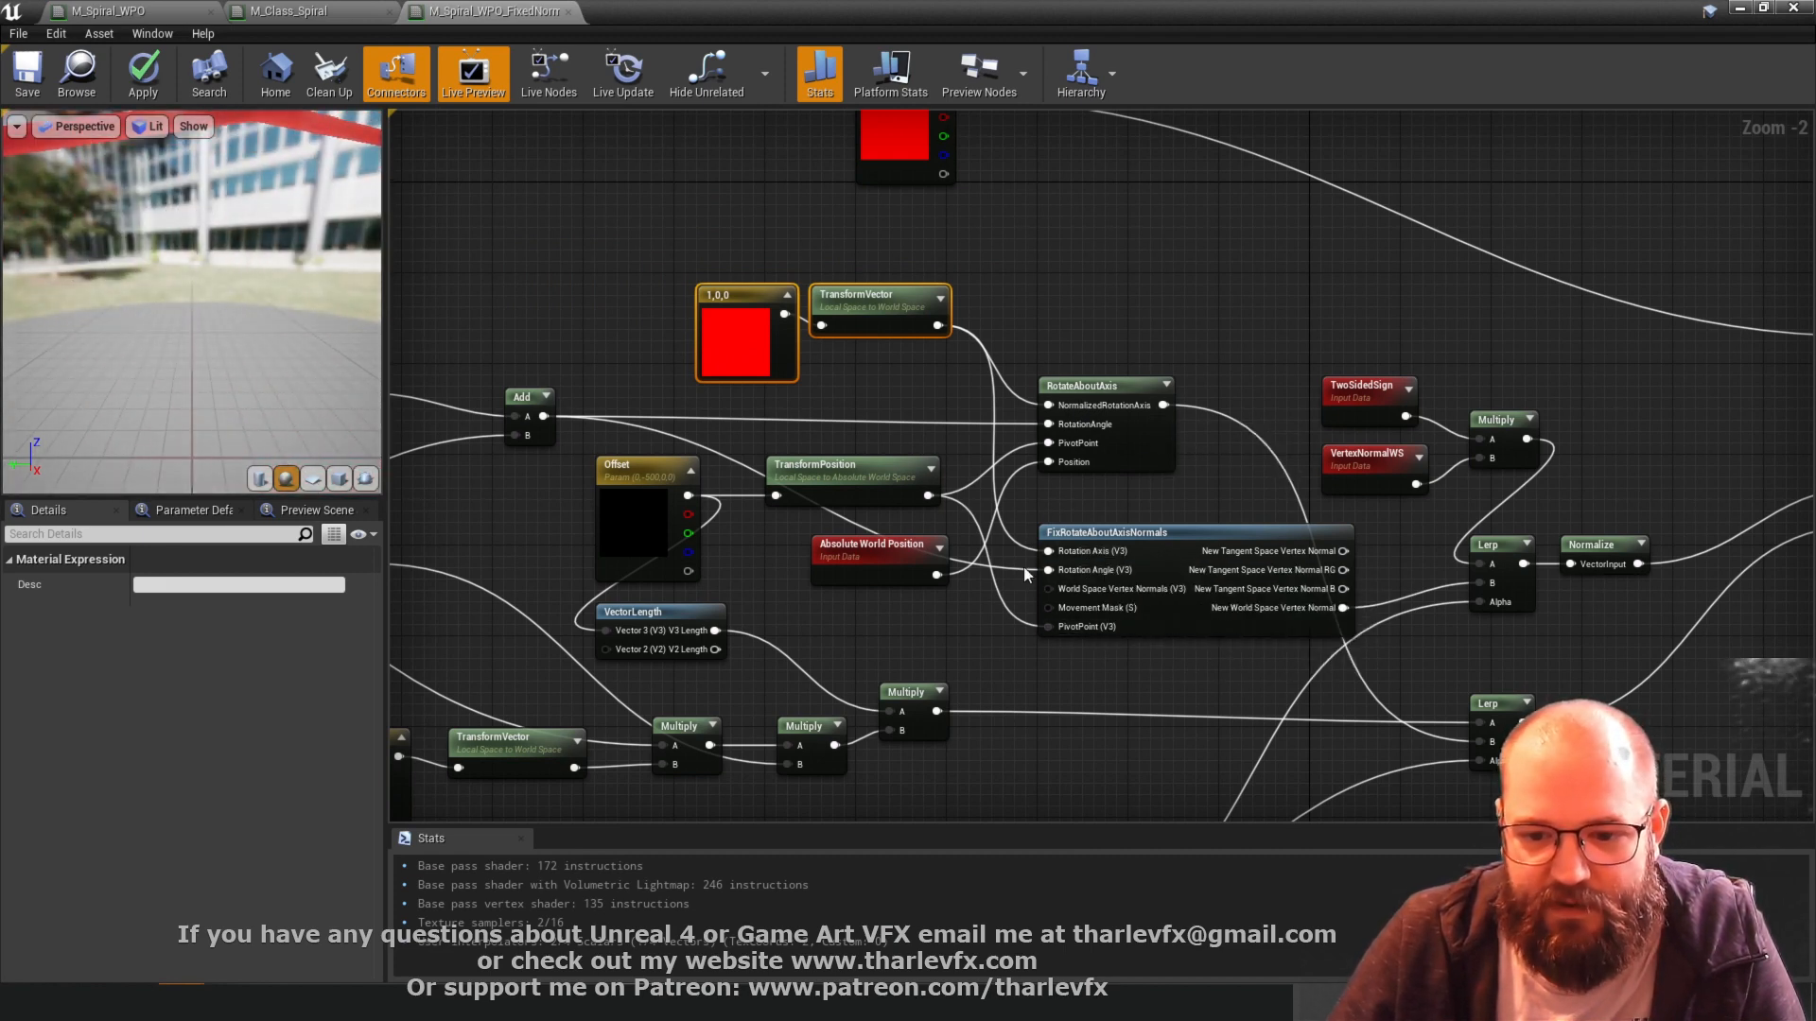
left_click(943, 647)
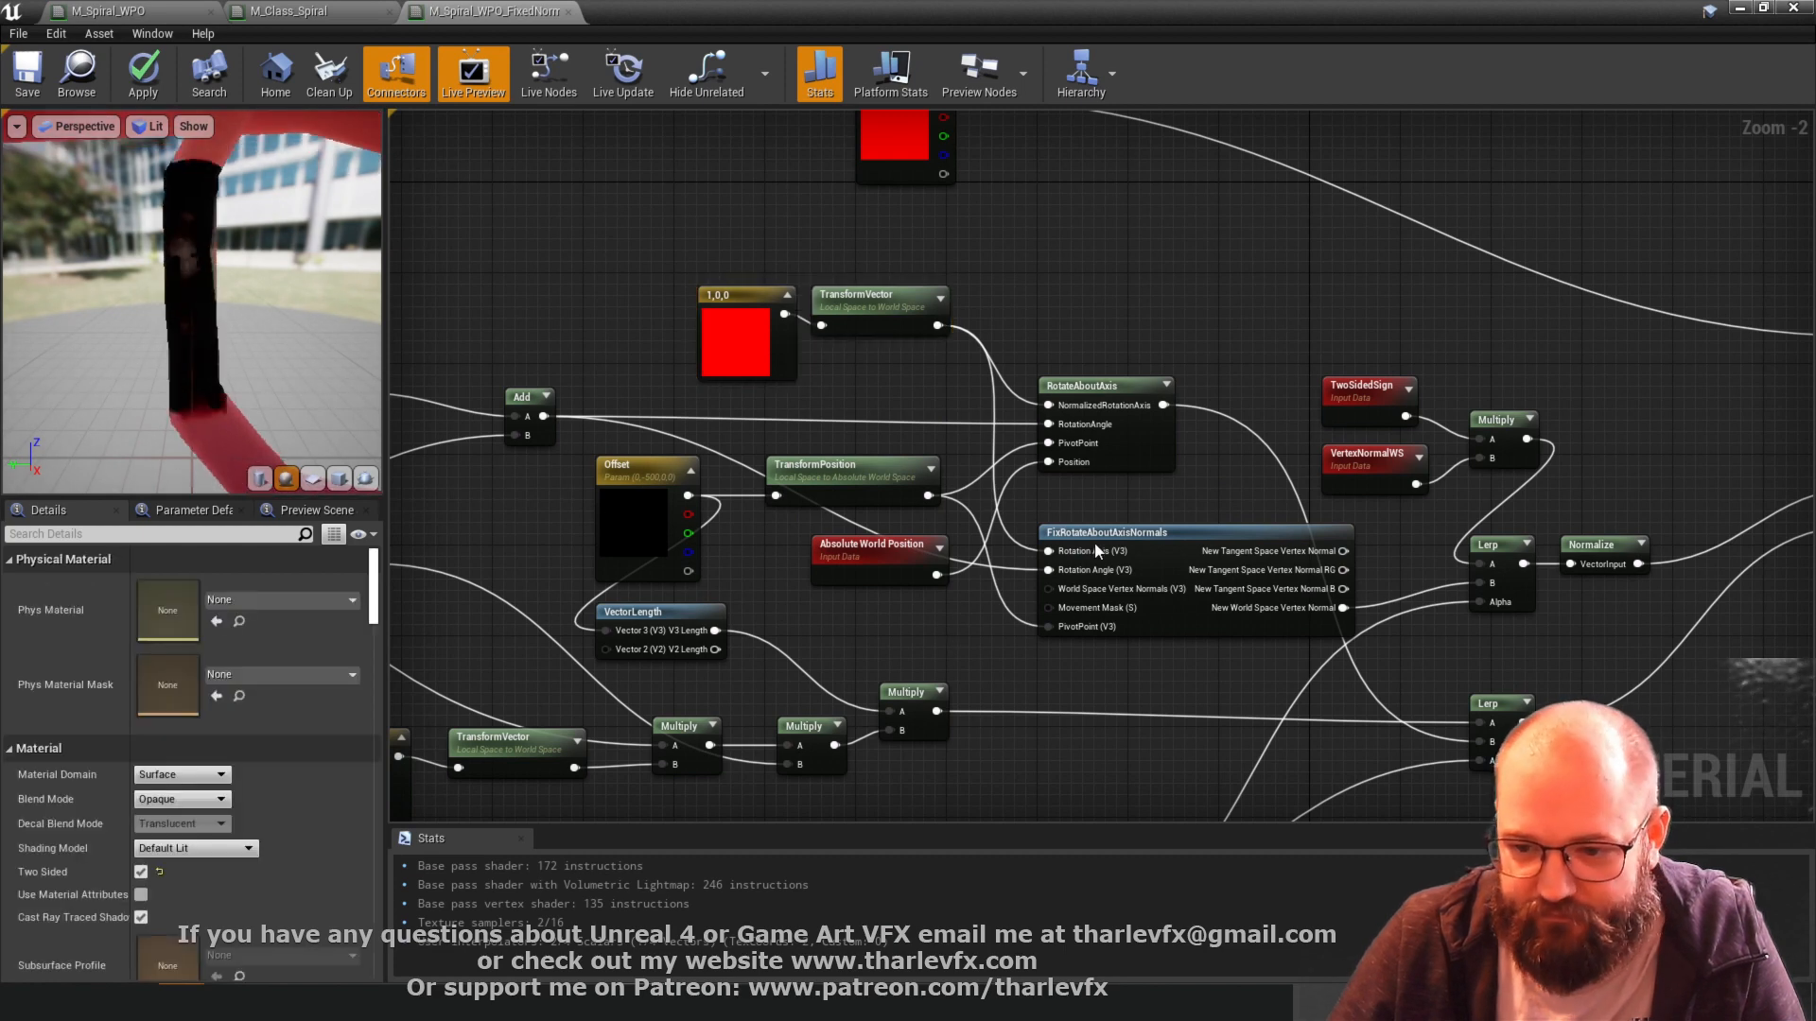
- Examine how the corrected world-space normal and the TwoSidedSign-multiplied VertexNormalWS blend through the Lerp into the Normal output
right_click_drag(1546, 682, 1332, 660)
left_click(1297, 573)
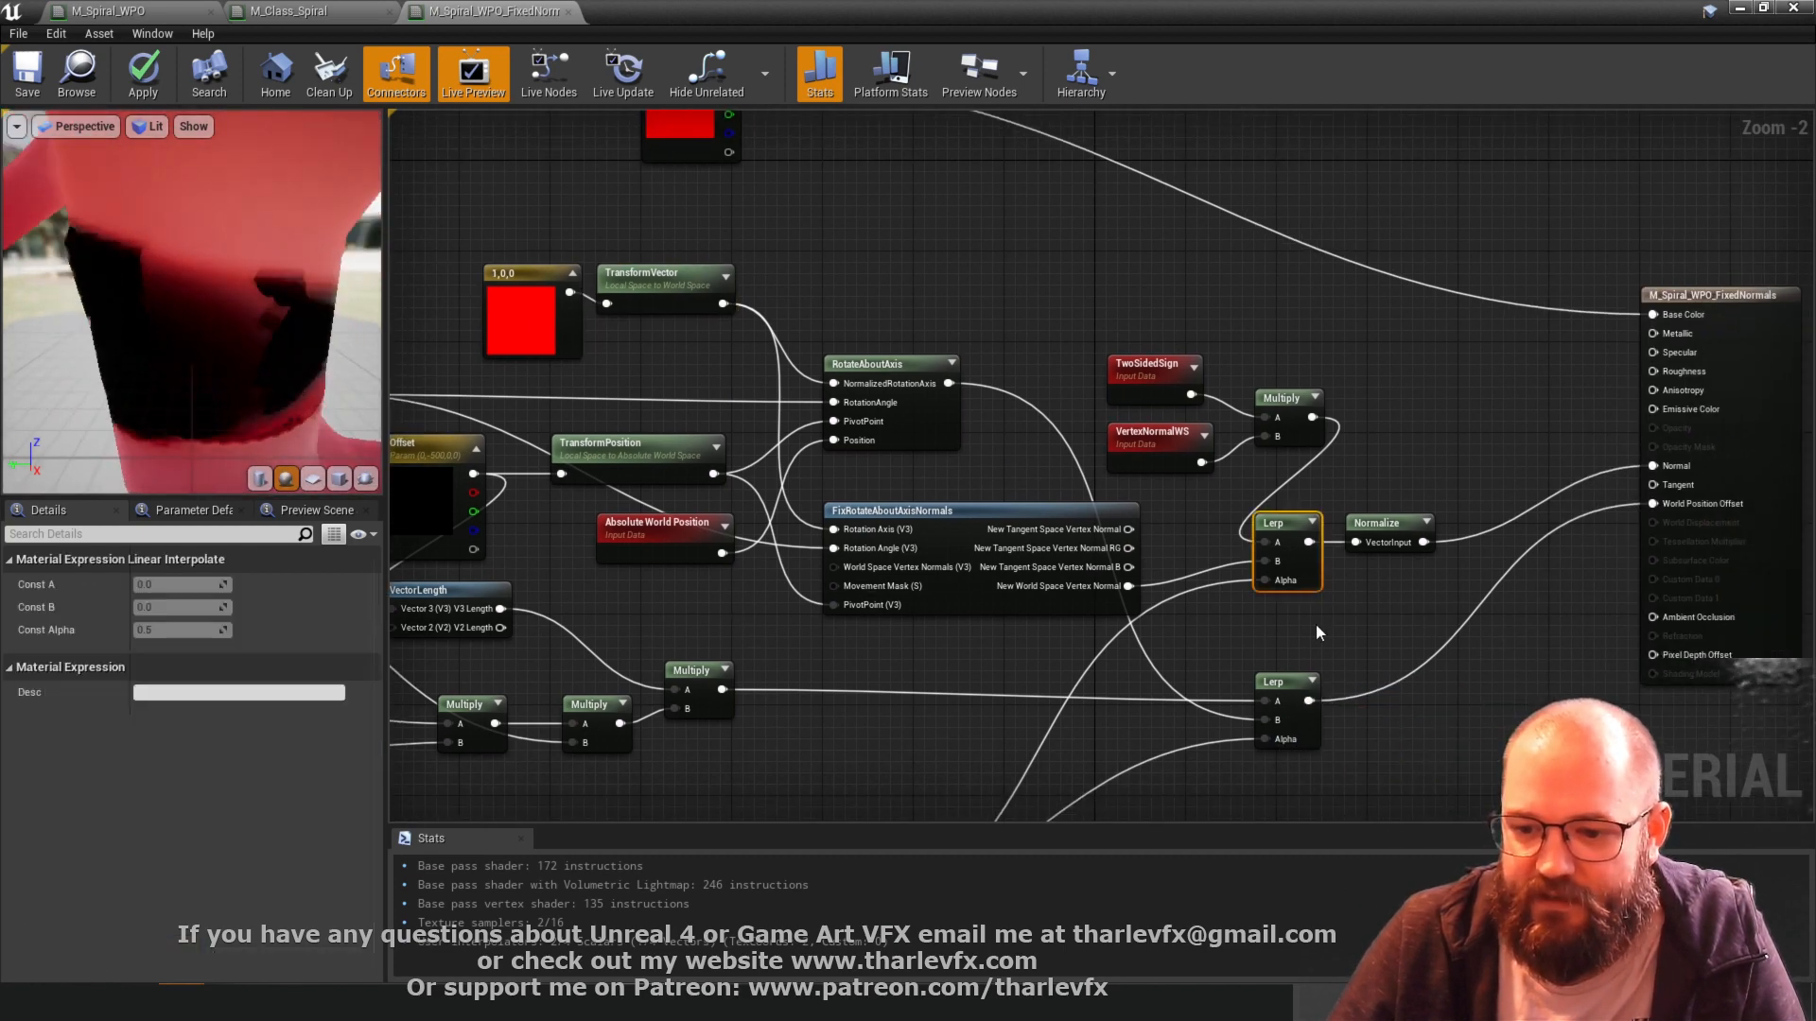
scroll(1311, 547, "up", 2)
right_click_drag(1052, 663, 1180, 490)
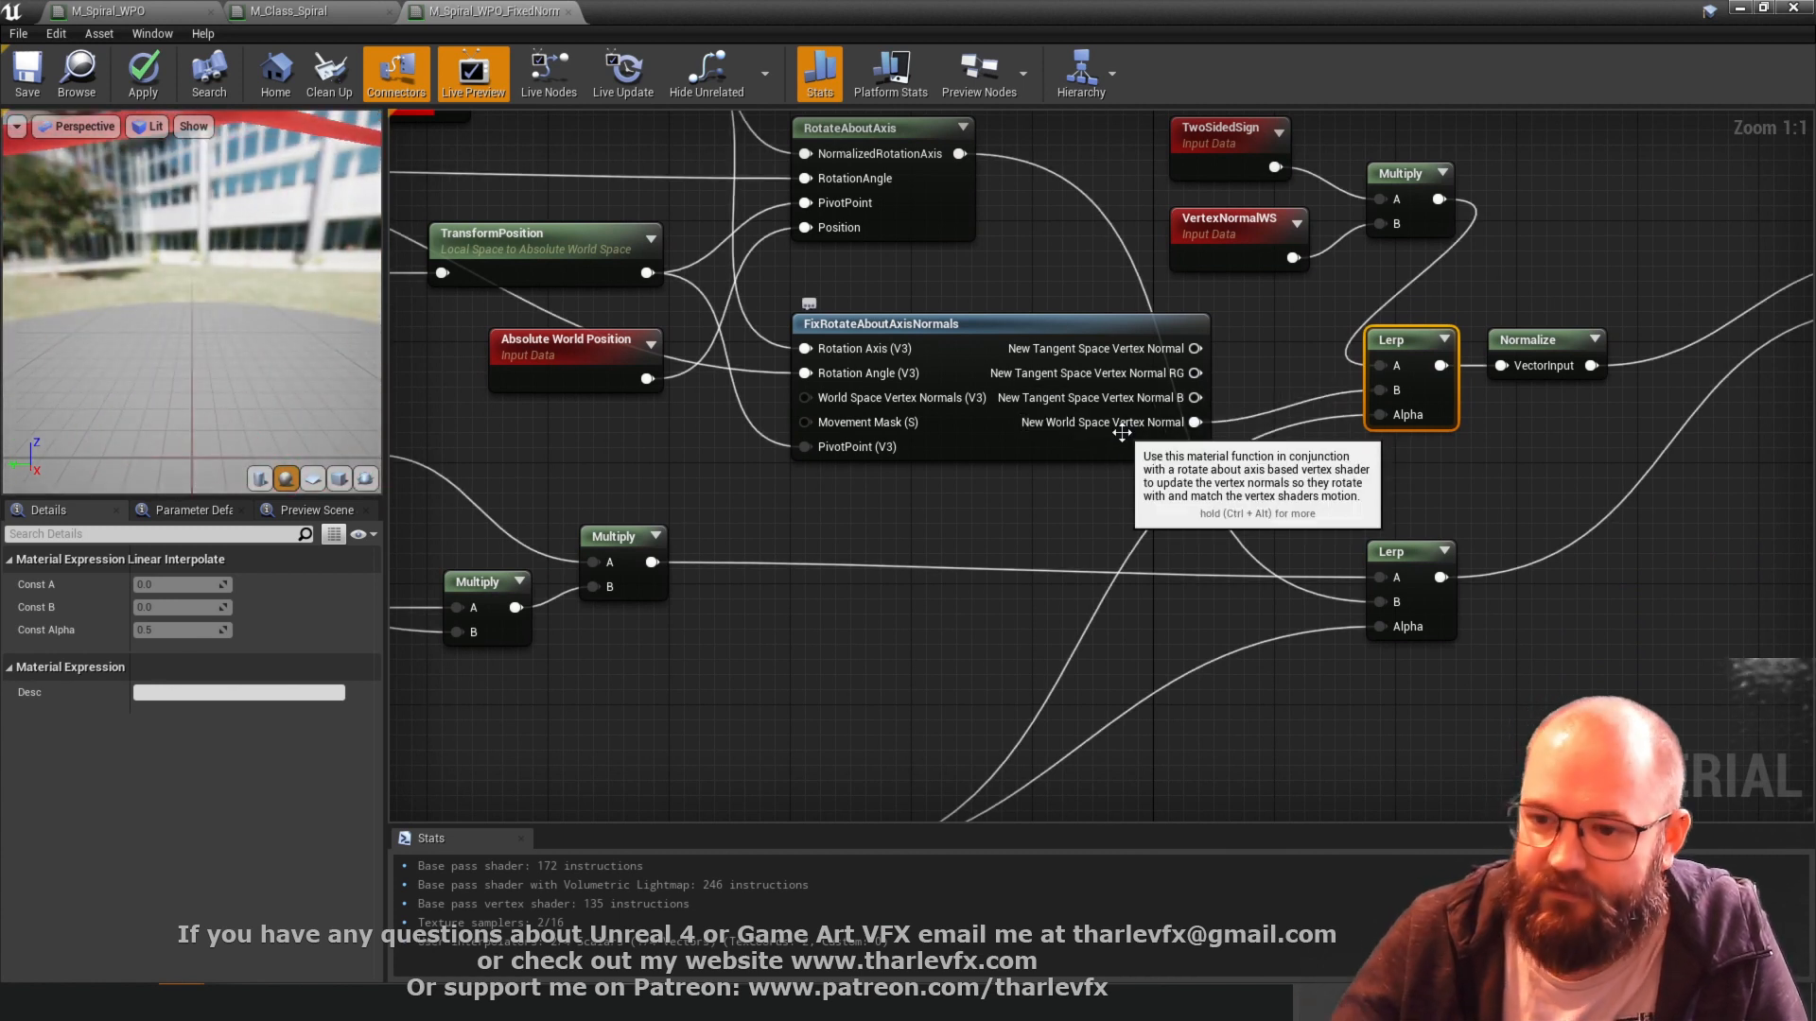
right_click_drag(1268, 373, 1154, 495)
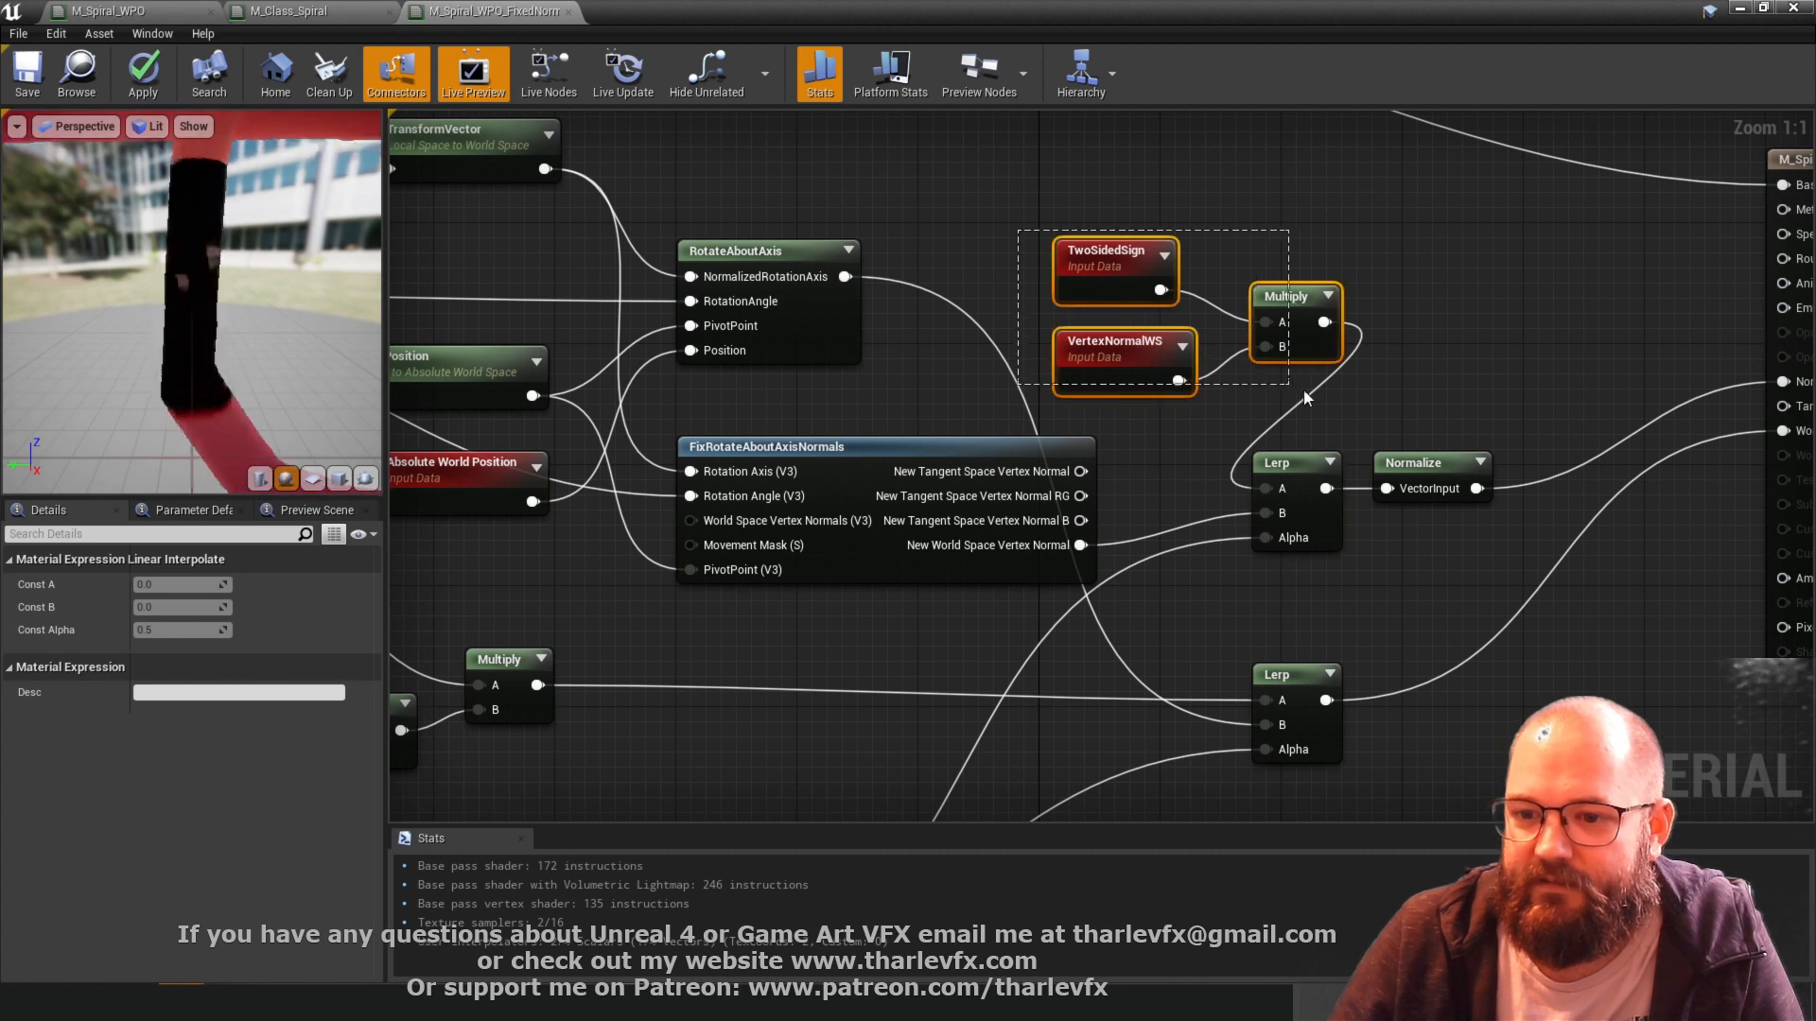
left_click_drag(1306, 397, 1304, 396)
left_click(1109, 360)
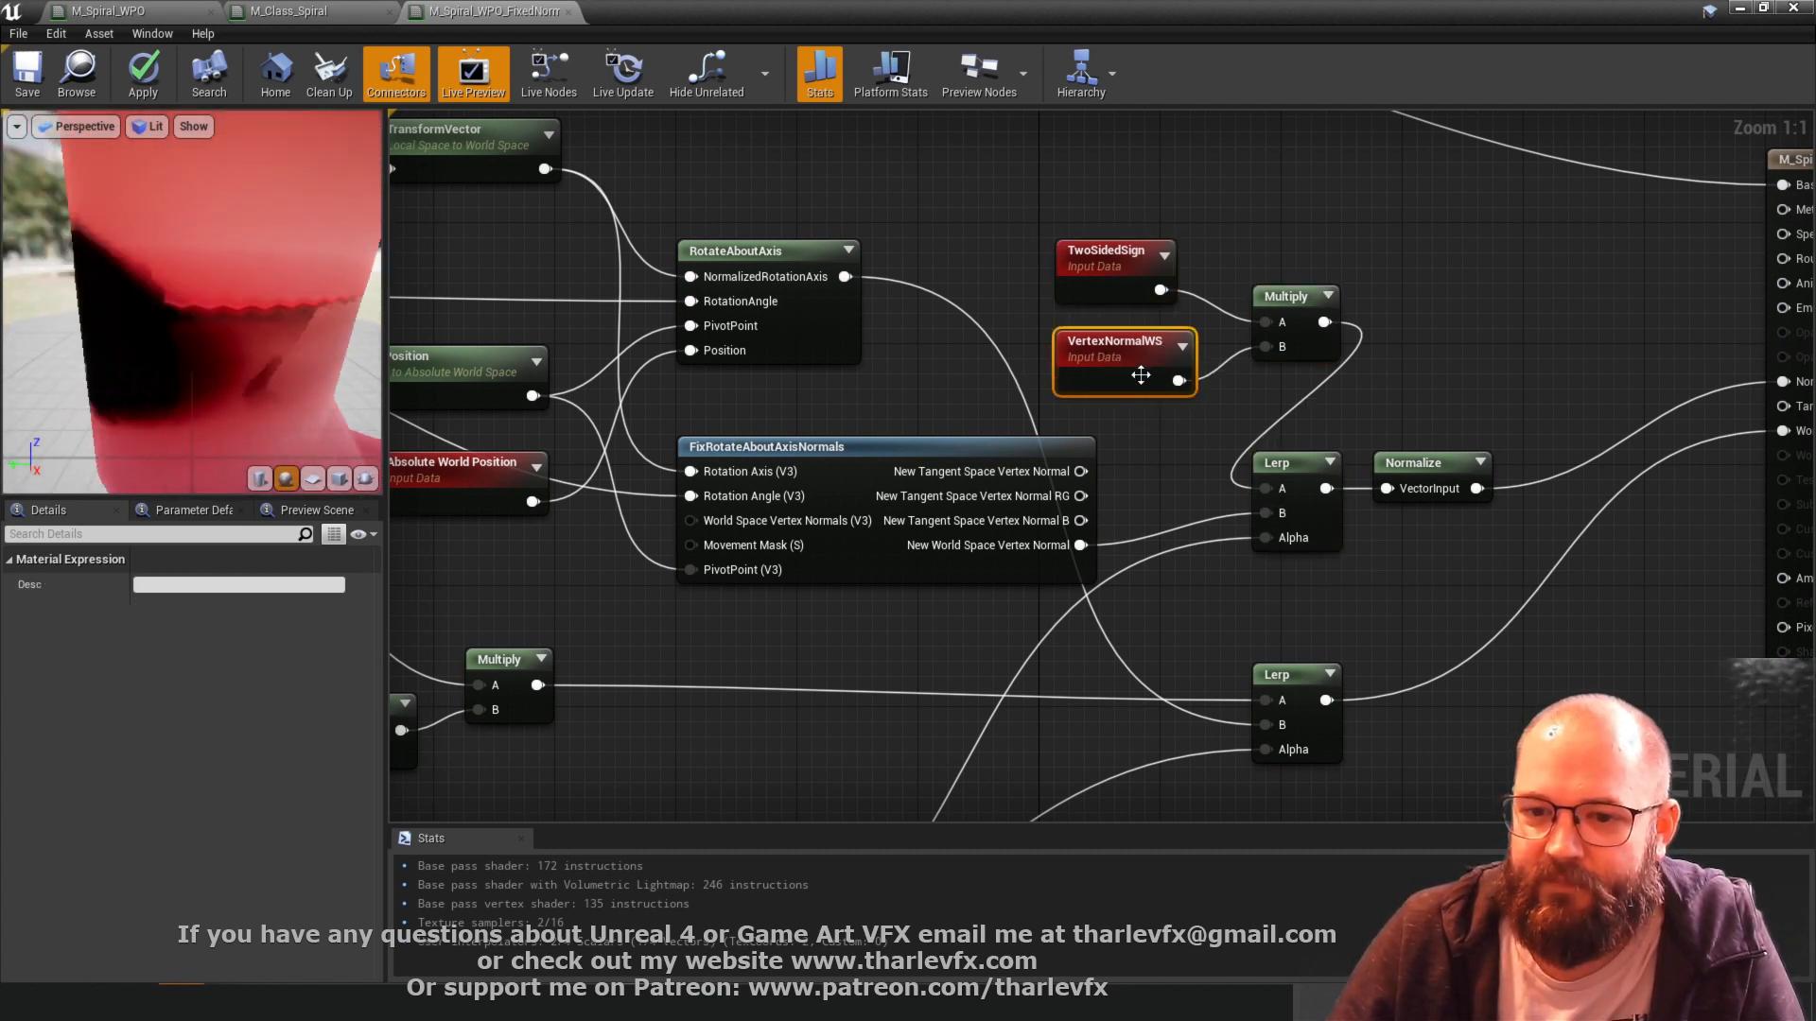
- Filter the M_Spiral_WPO_FixedNormals material properties by "tan" to check the Tangent Space Normal setting
left_click(1100, 313)
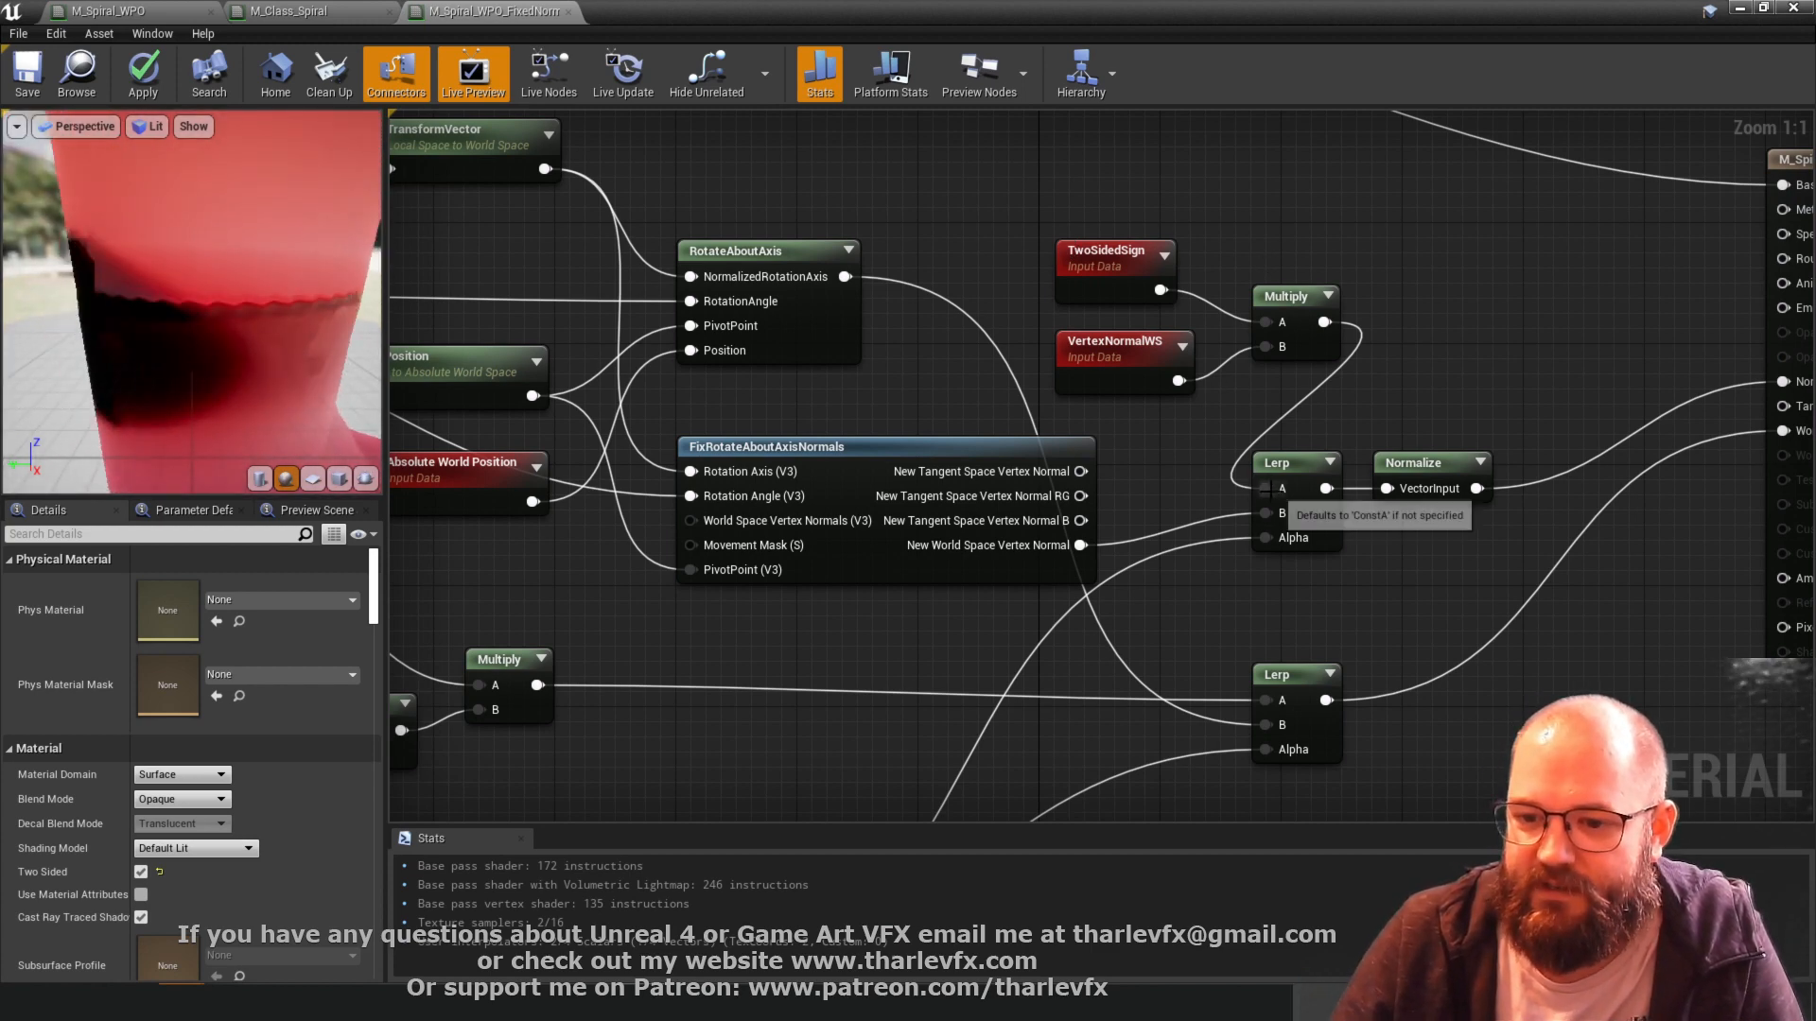
right_click_drag(1481, 352, 1405, 384)
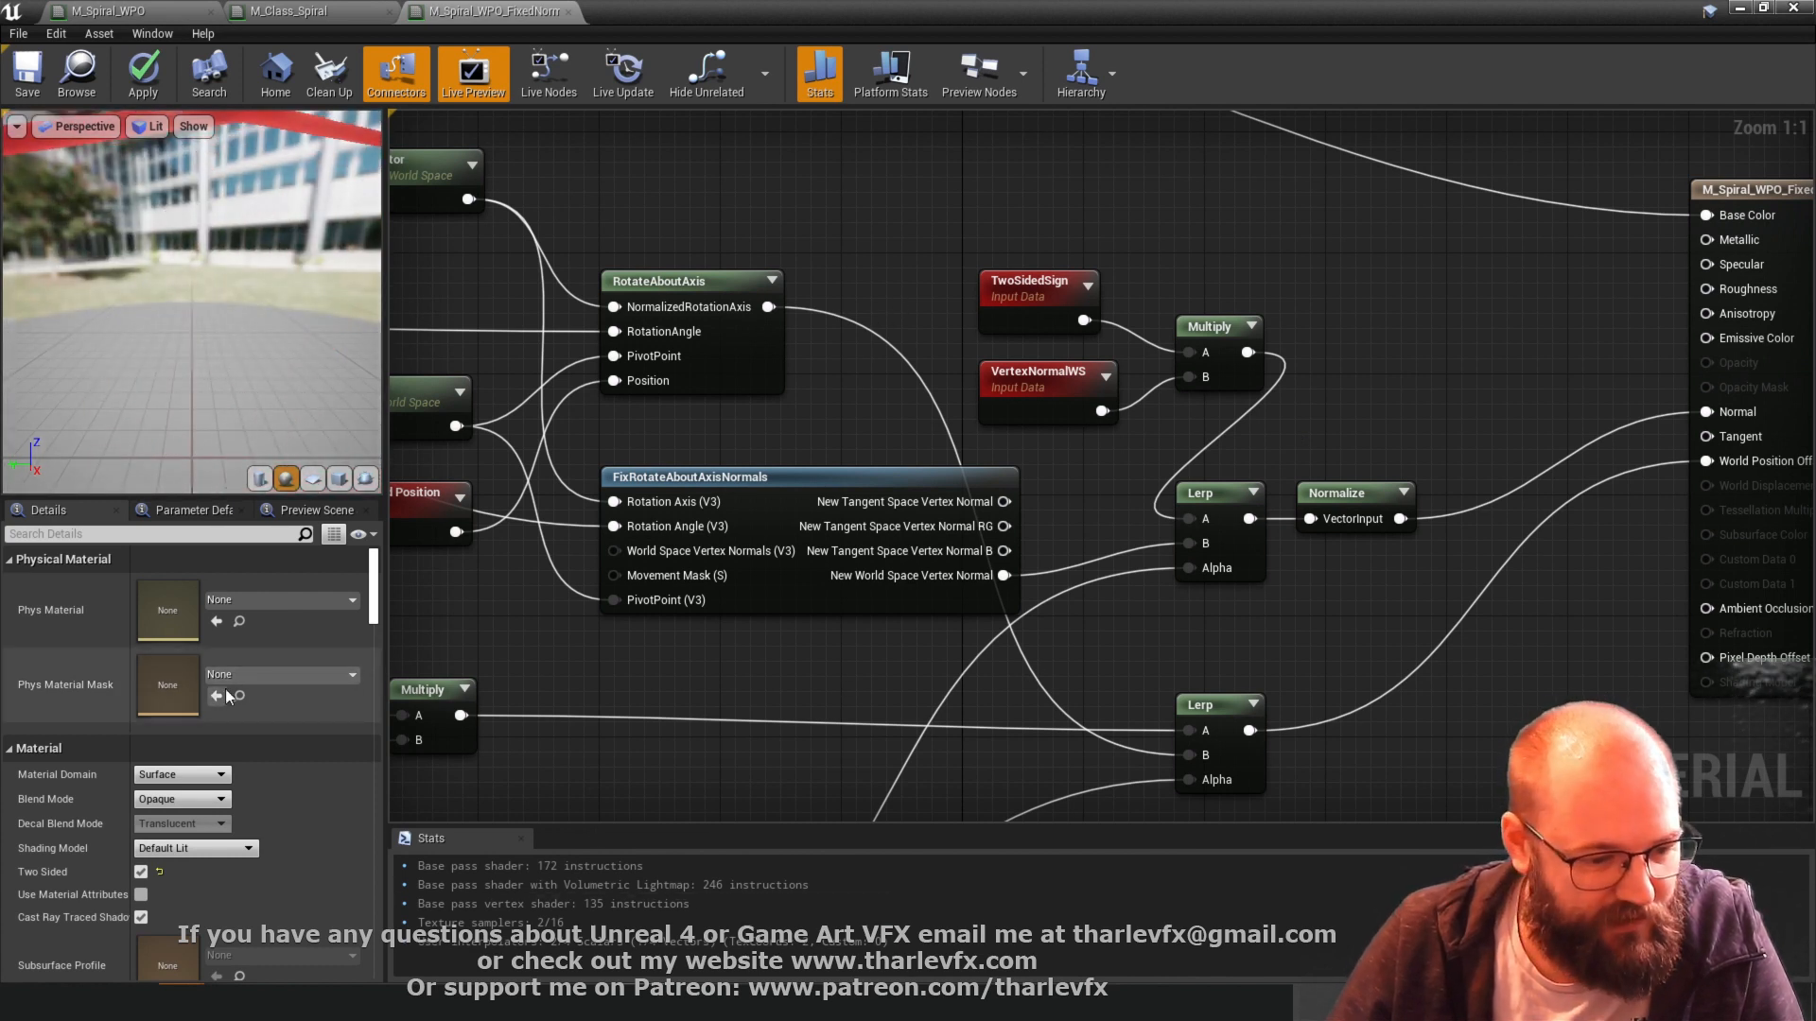
left_click(841, 581)
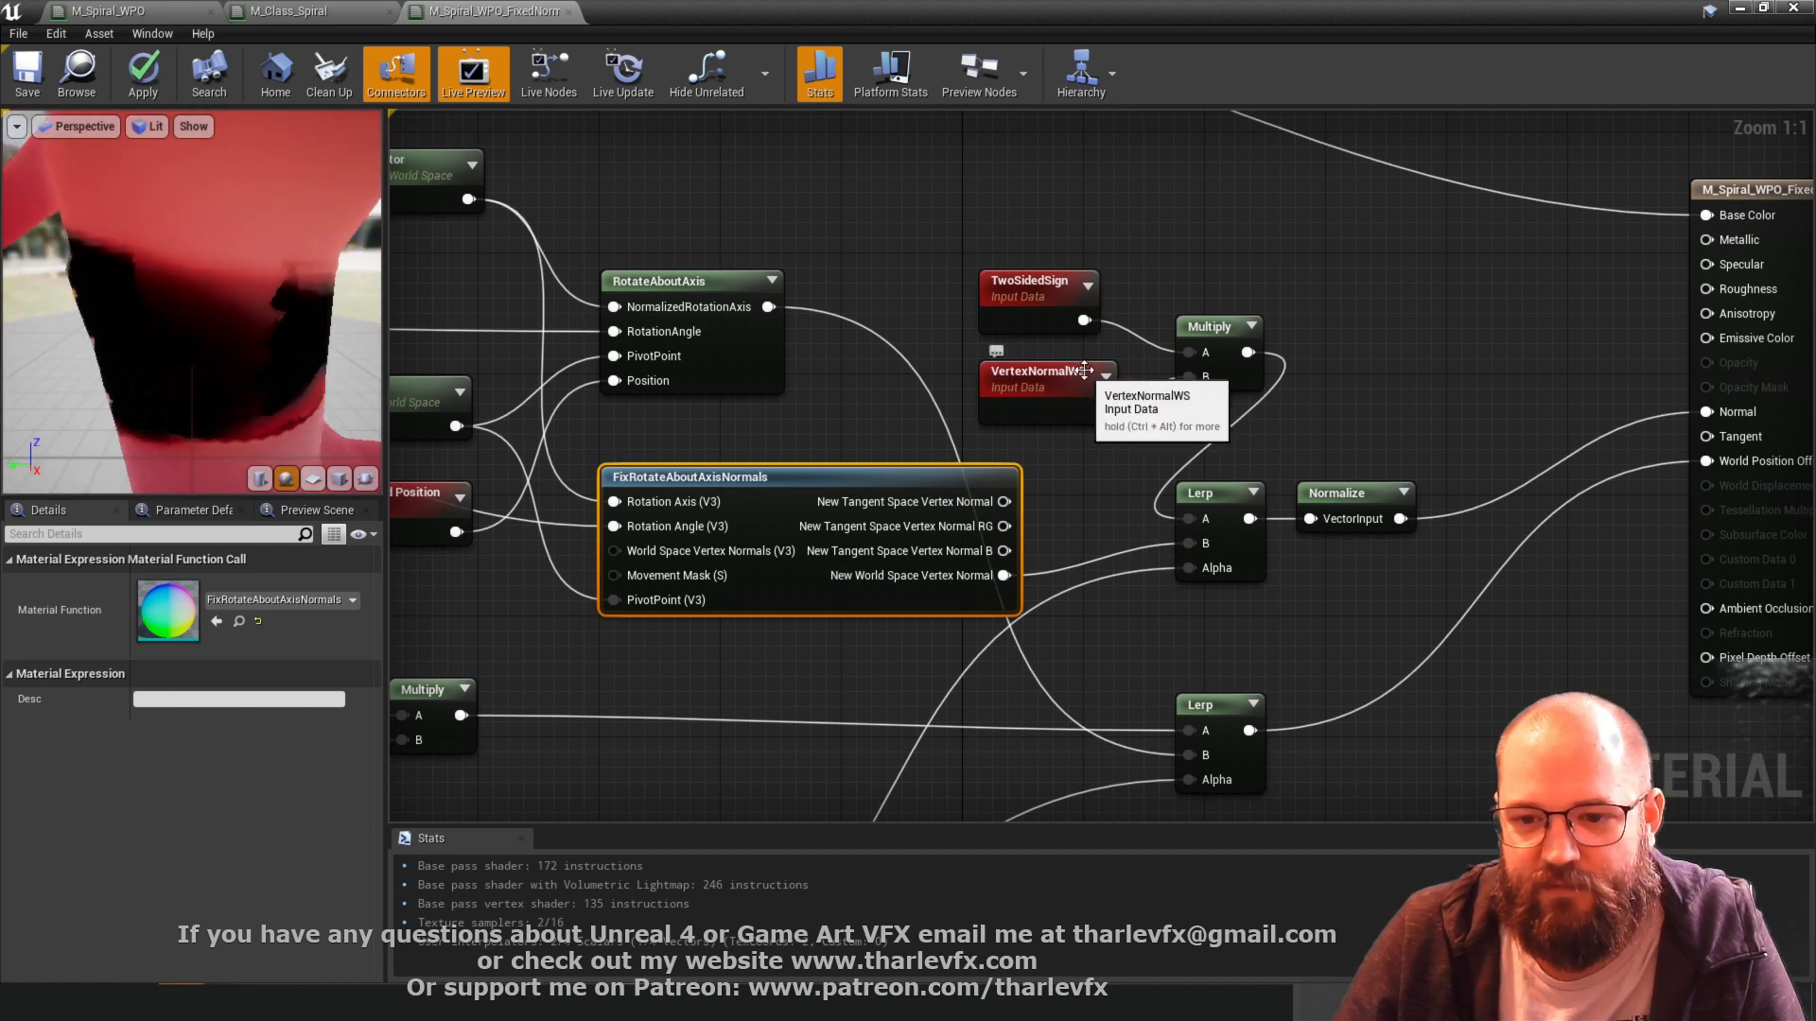
left_click(1074, 379)
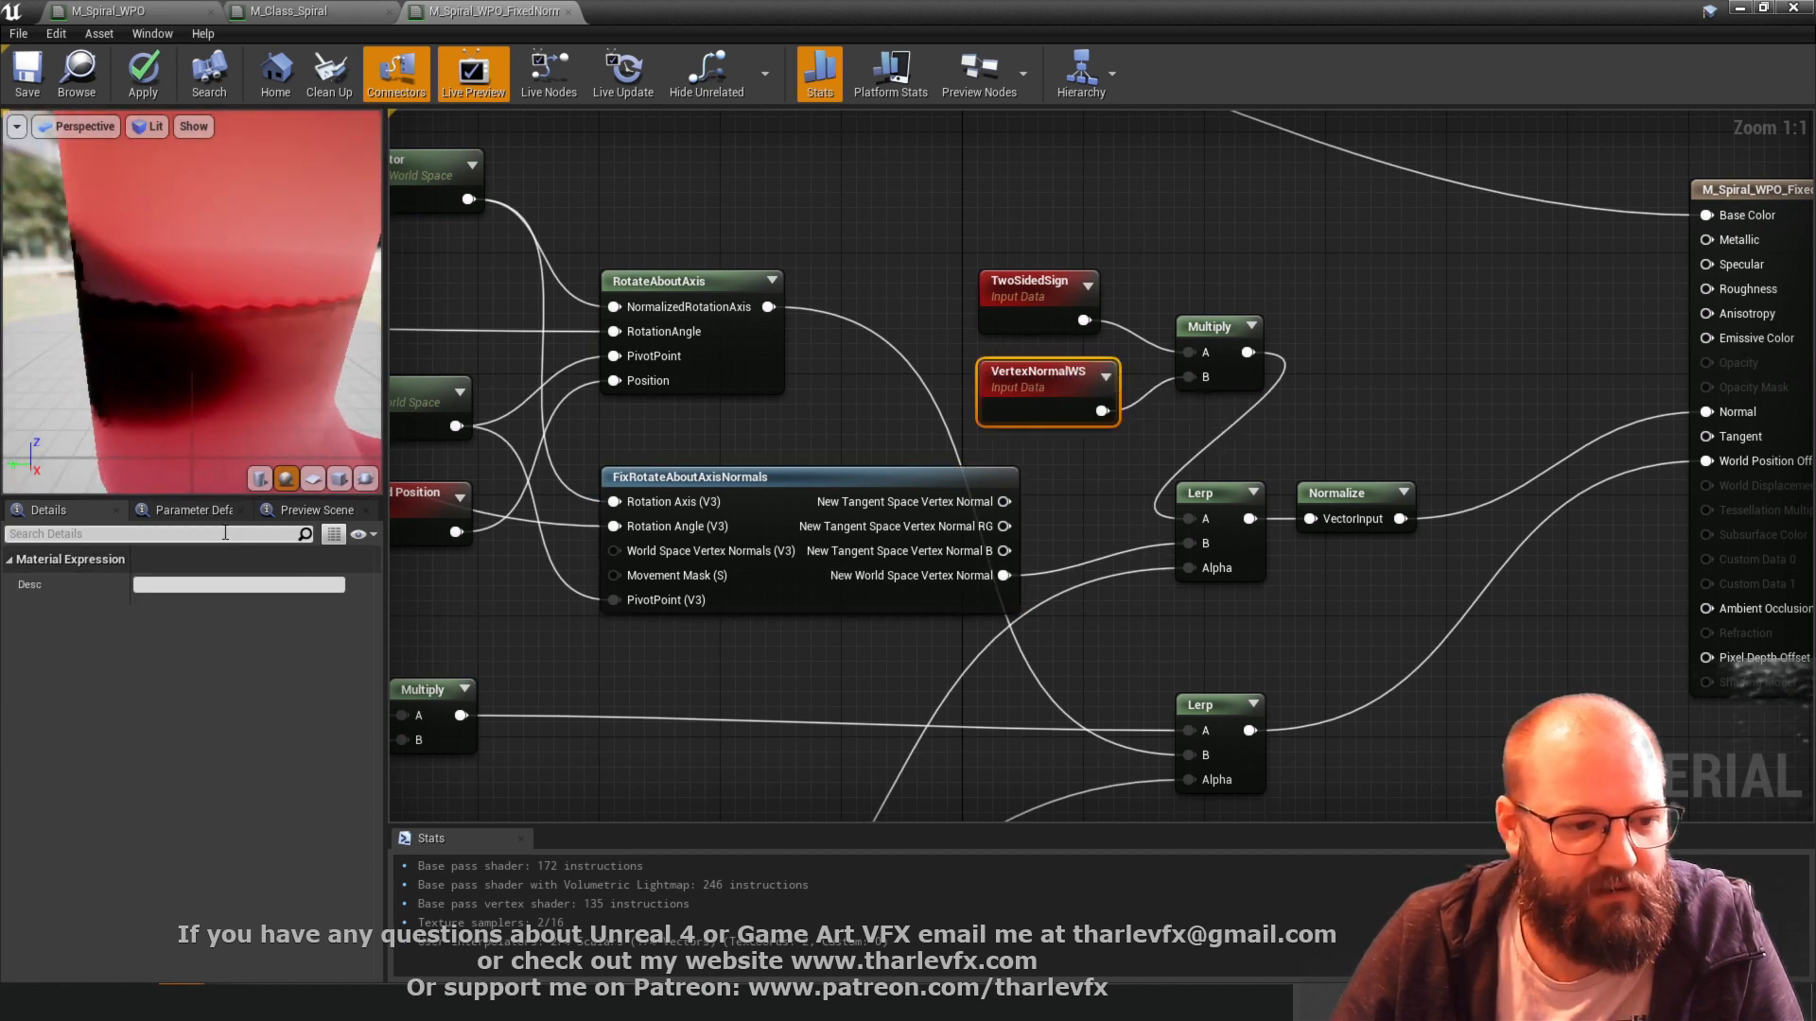
left_click(1772, 192)
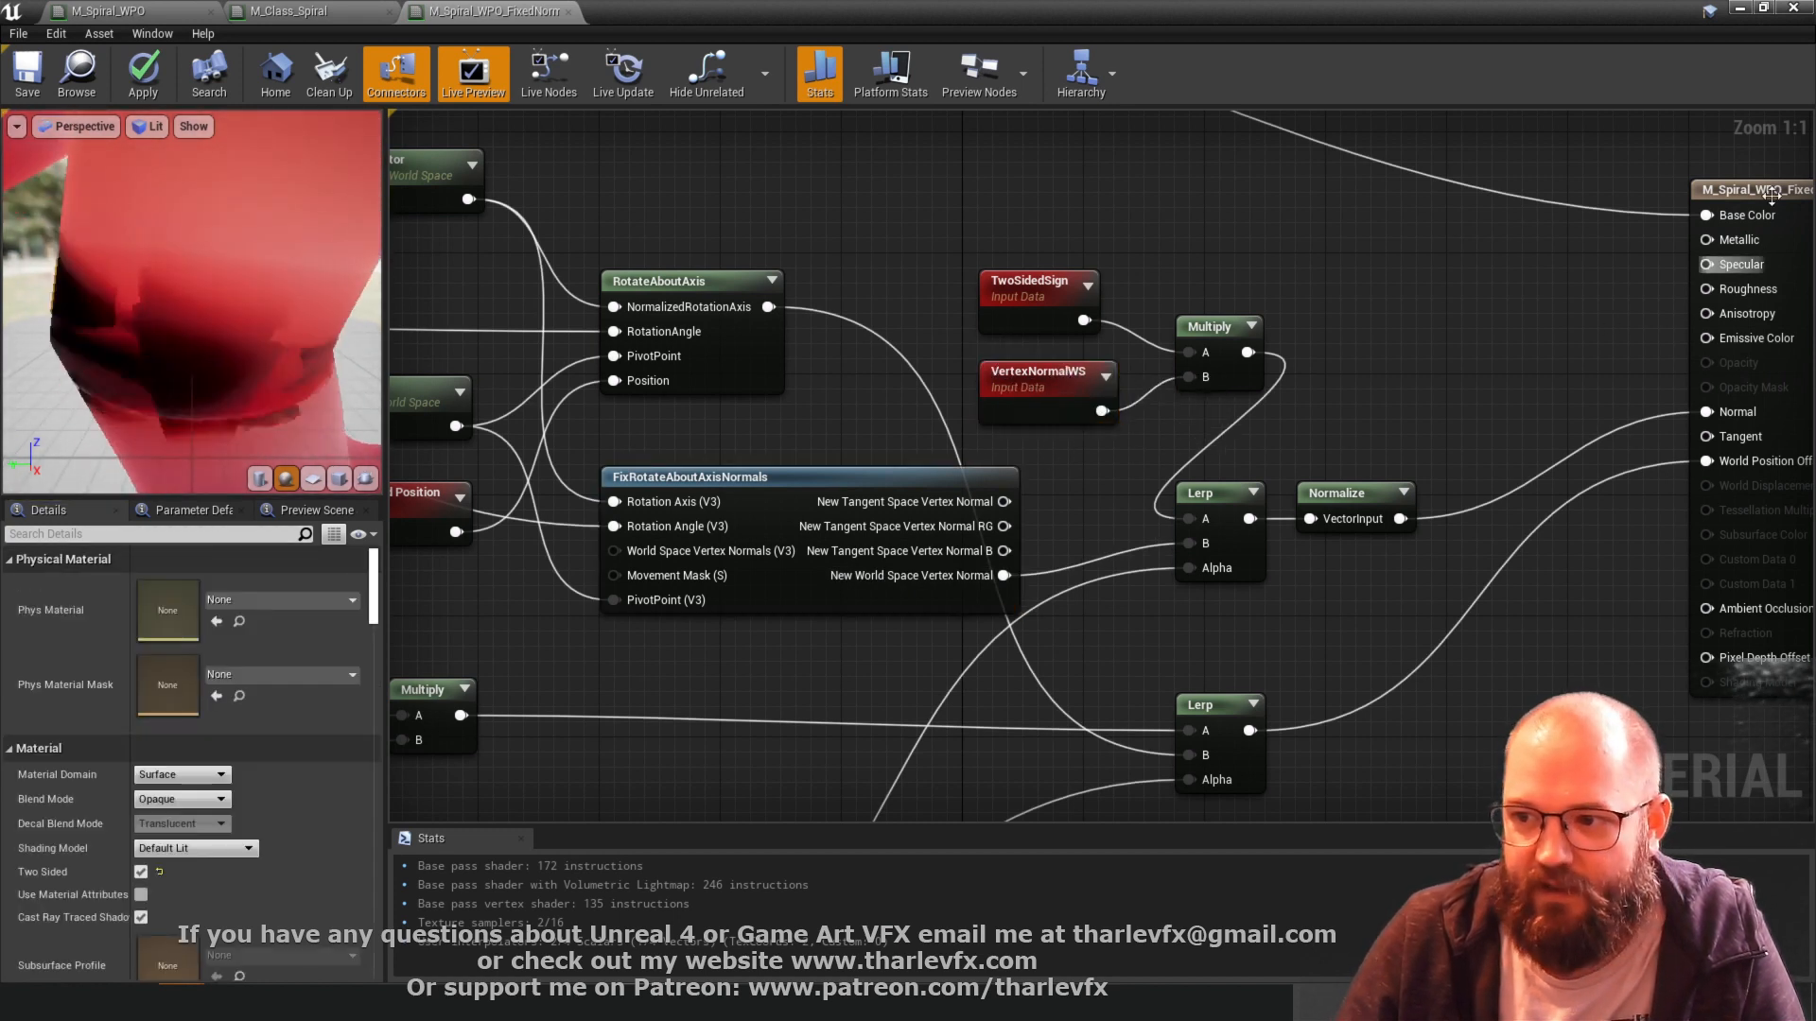
left_click(203, 534)
type("tan")
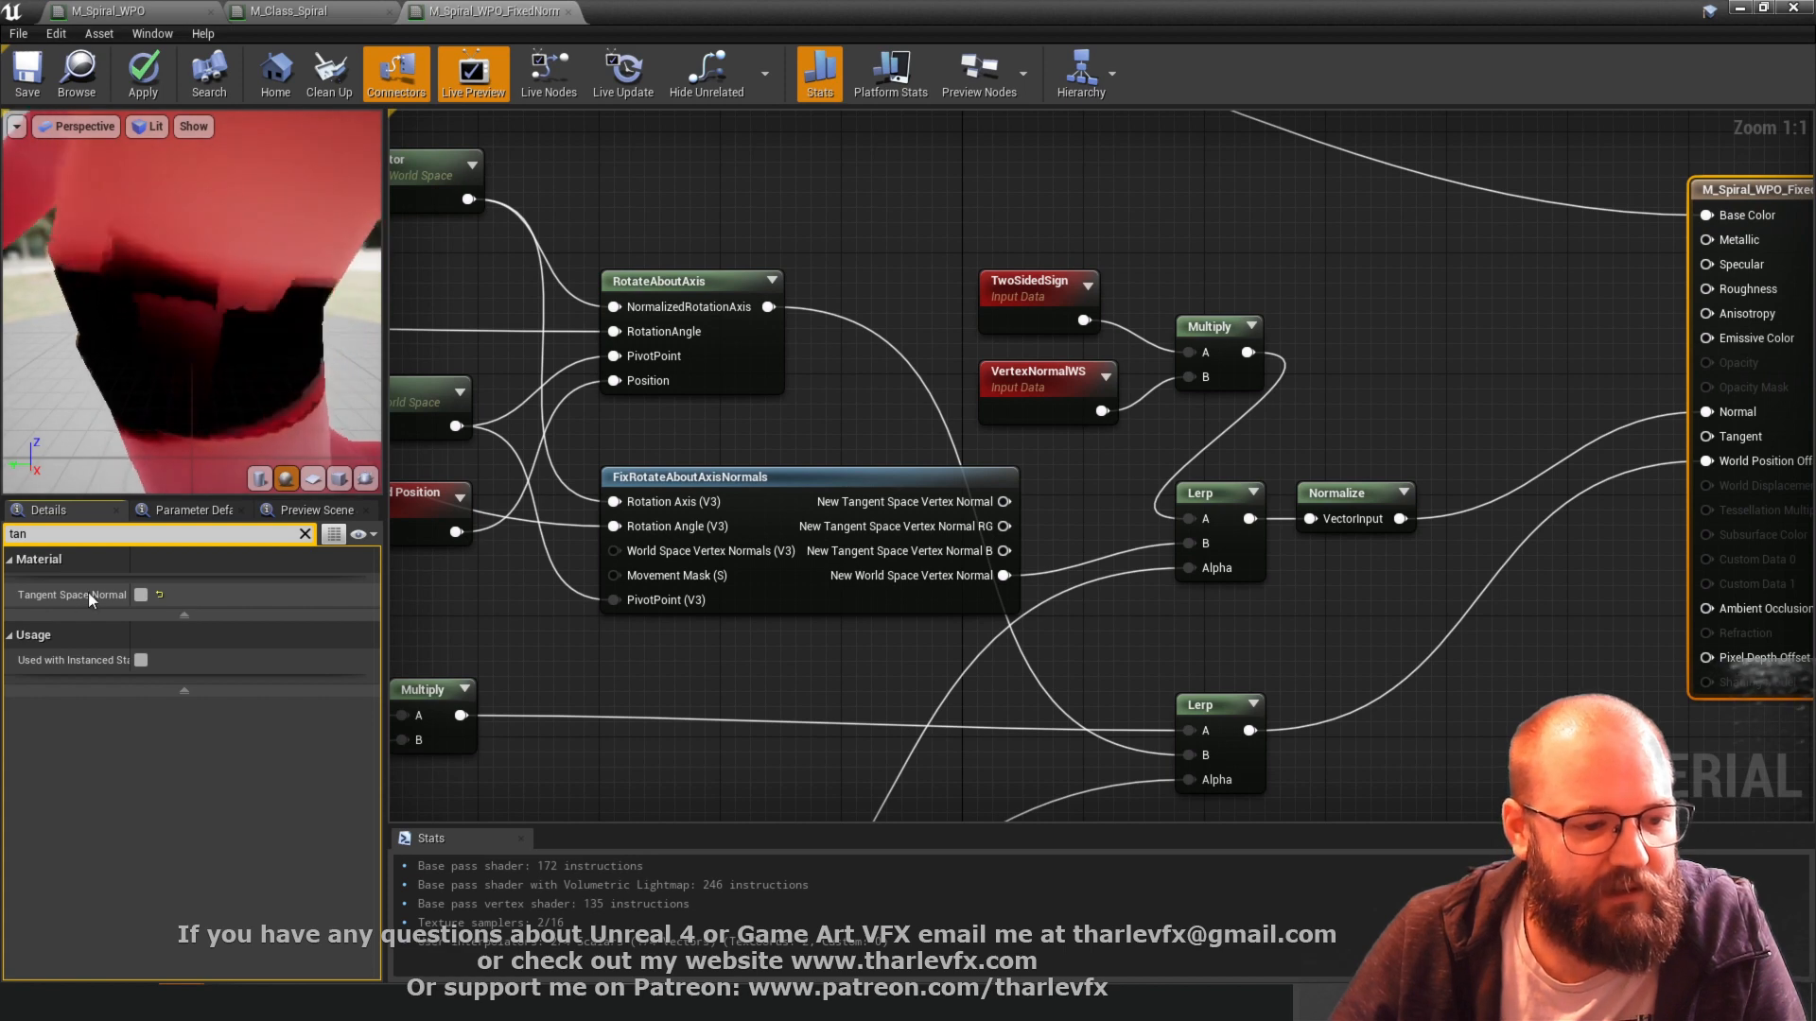
left_click(659, 240)
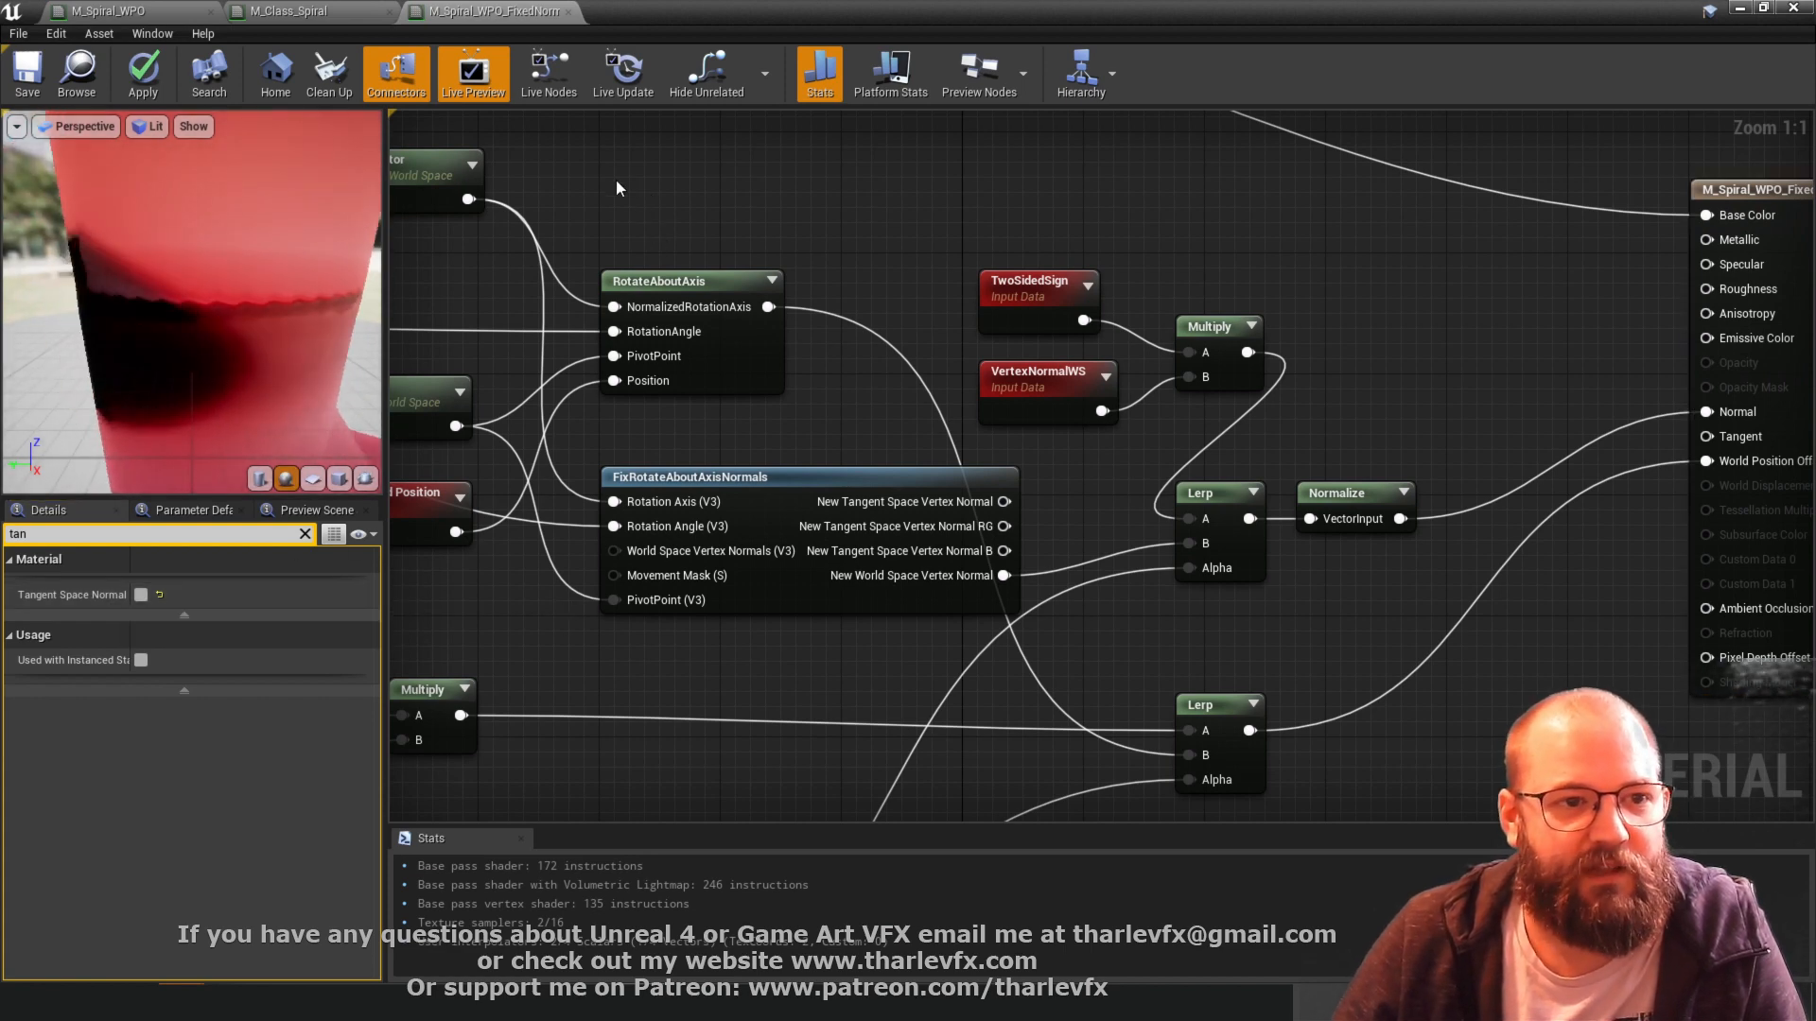
- Return to the level and inspect the shading of the FixedNormals plane from several angles as it rolls up
left_click(1737, 8)
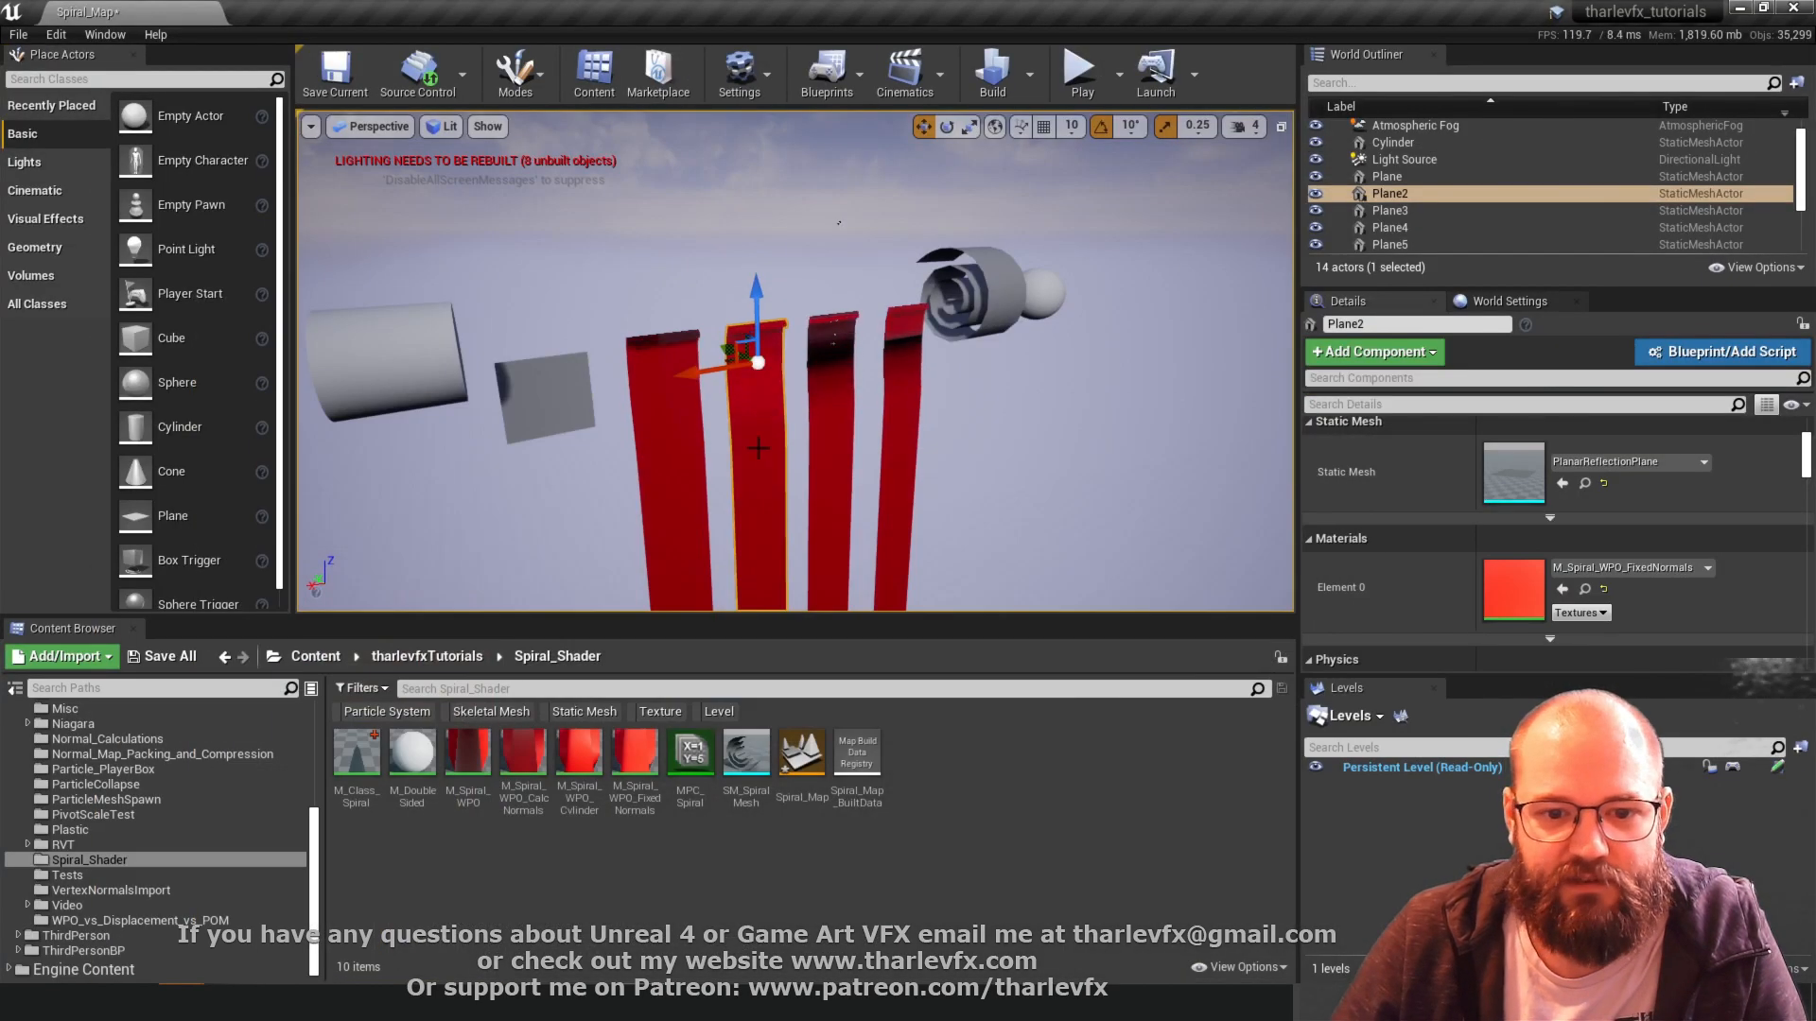
key("f")
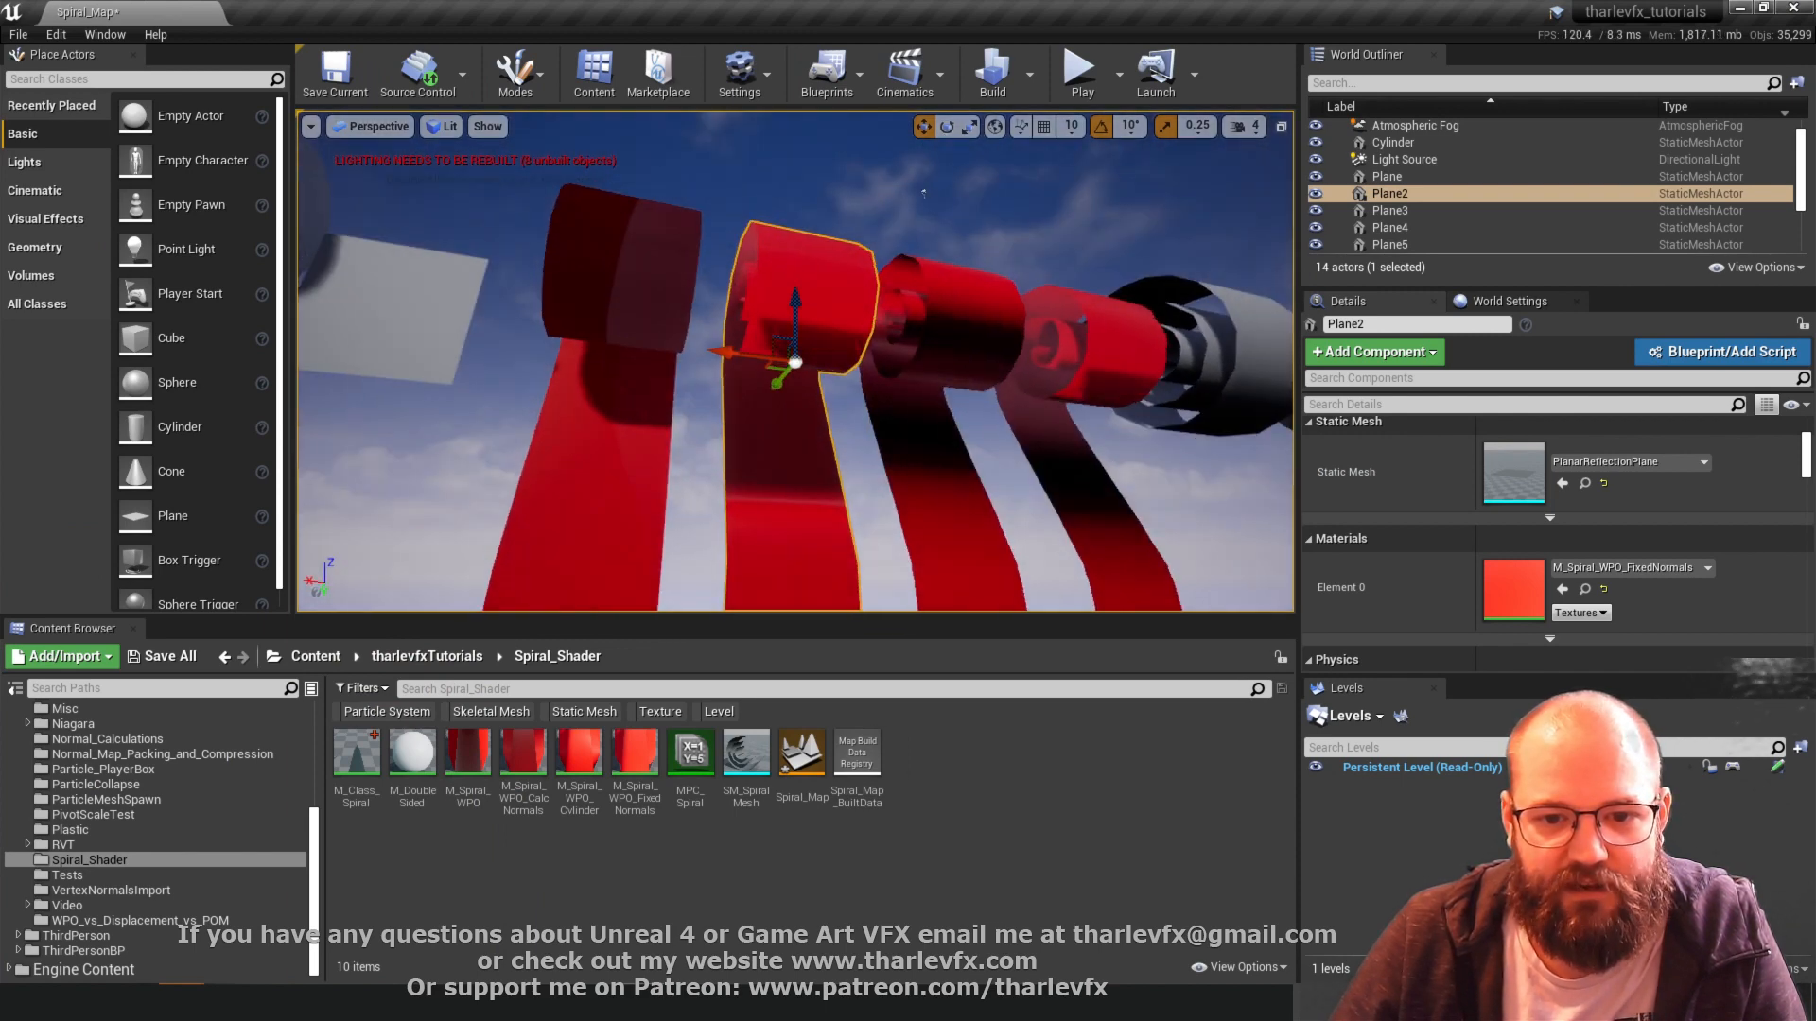
left_click_drag(827, 248, 835, 262, "alt")
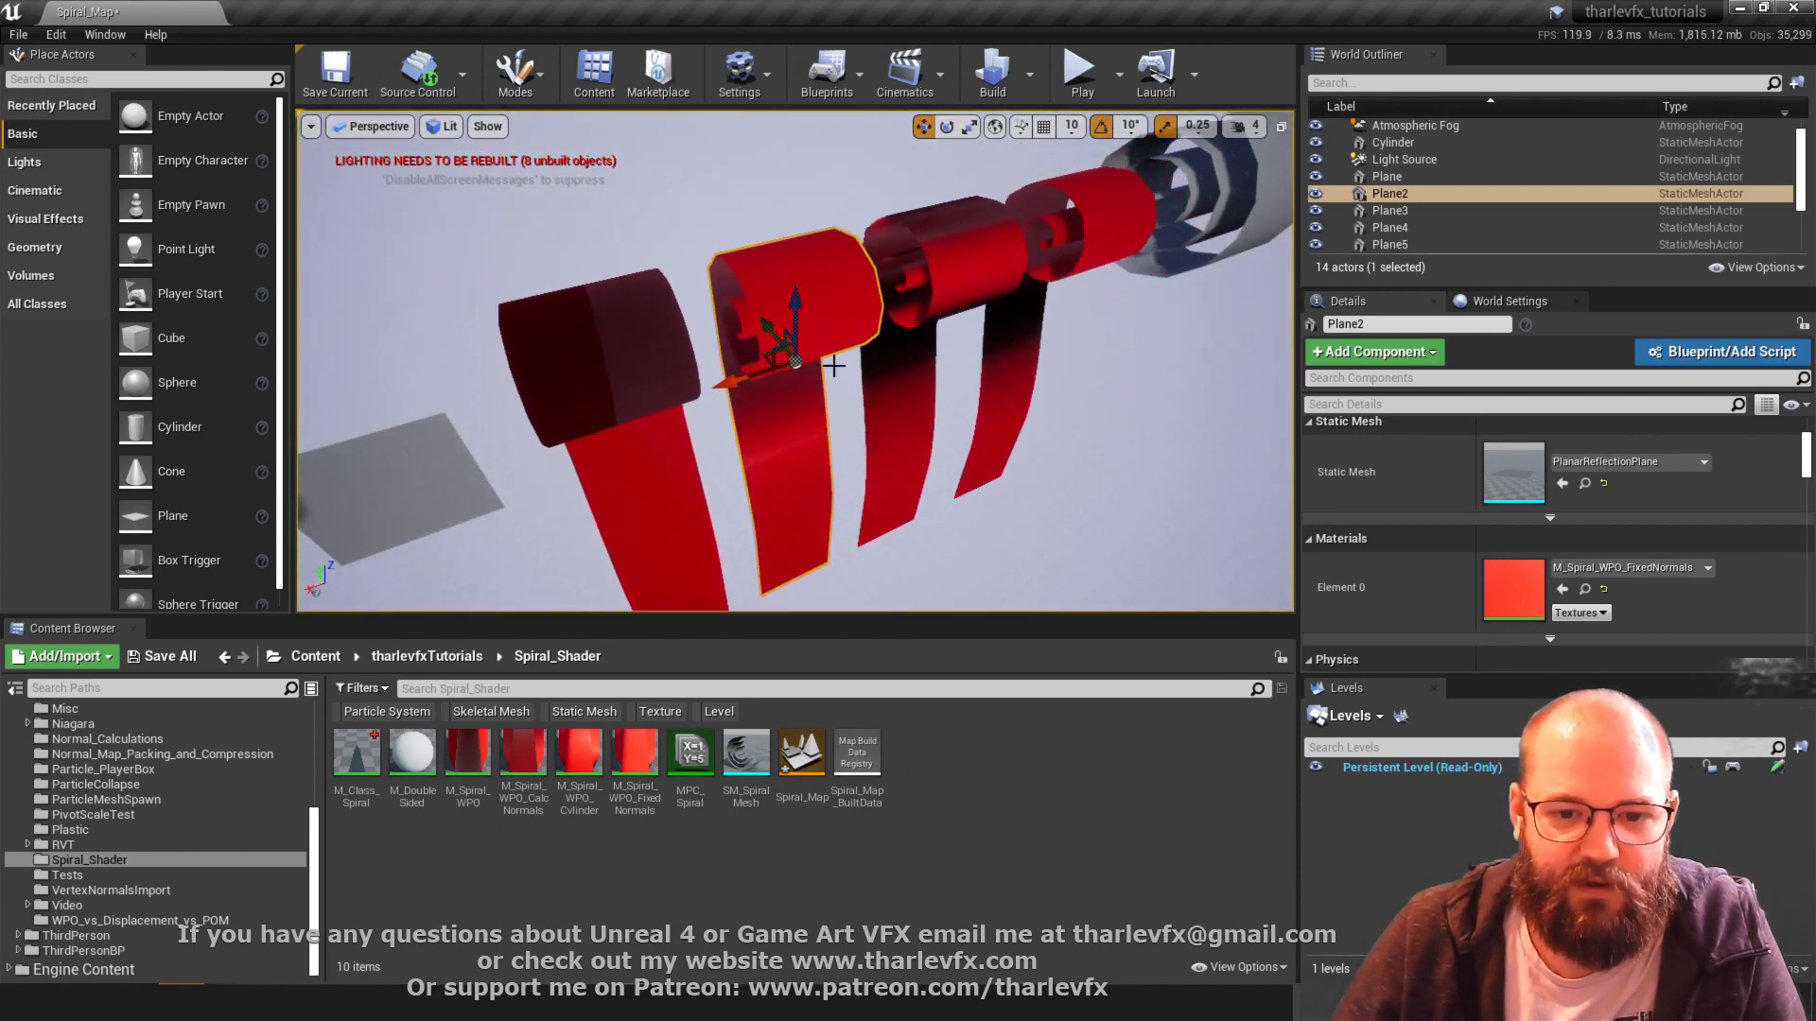
left_click_drag(819, 341, 789, 519, "alt")
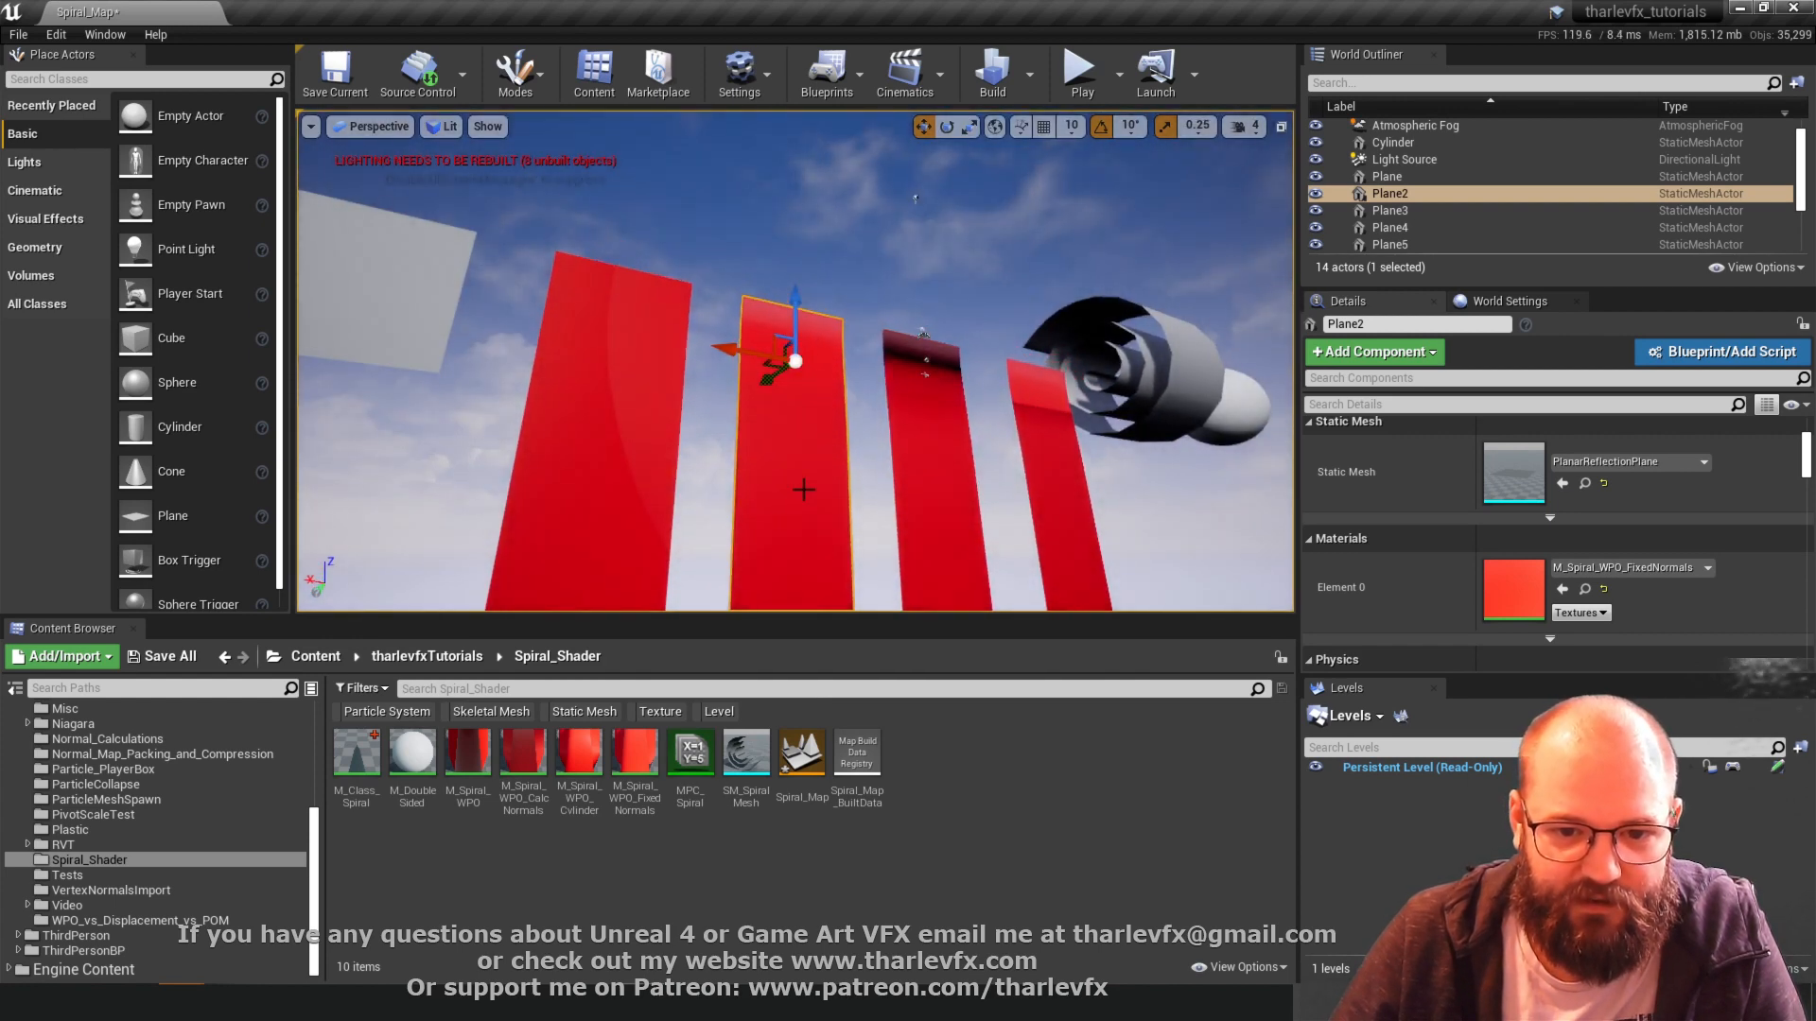
left_click_drag(616, 452, 388, 383, "alt")
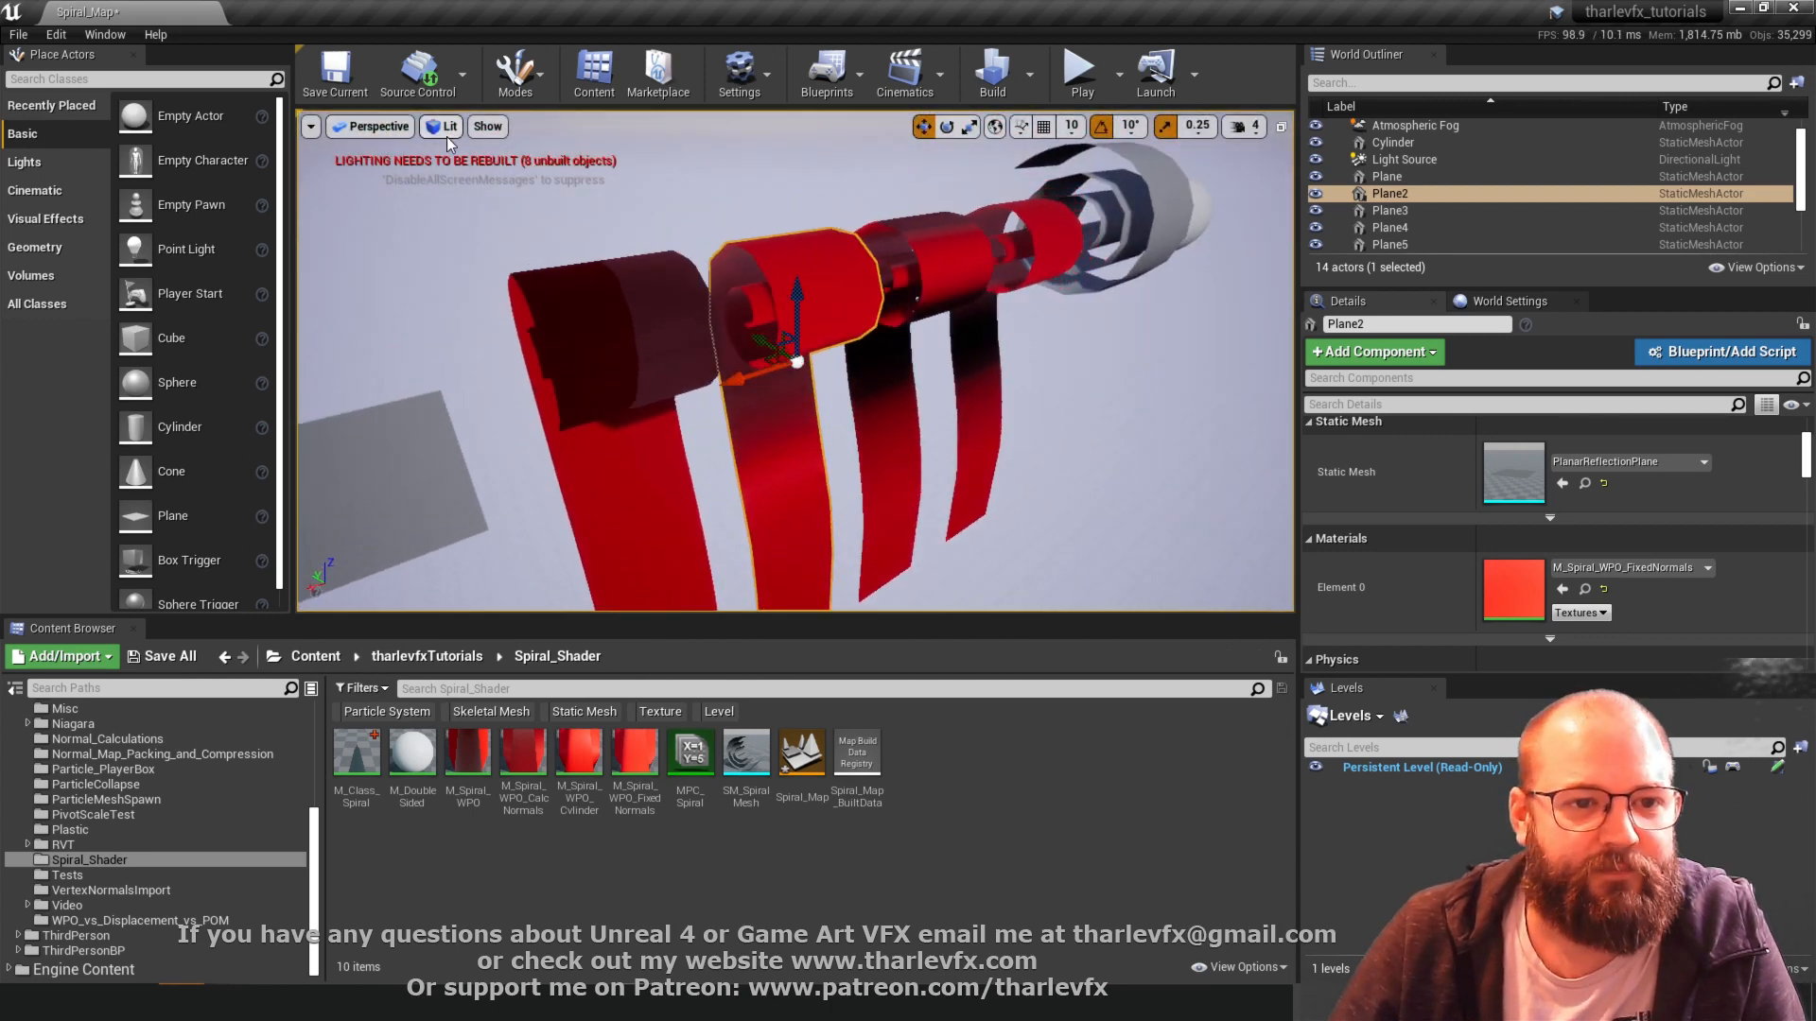
- Show the World Normal buffer visualization in the viewport and inspect the rolled planes' normals
left_click(444, 126)
mouse_move(508, 371)
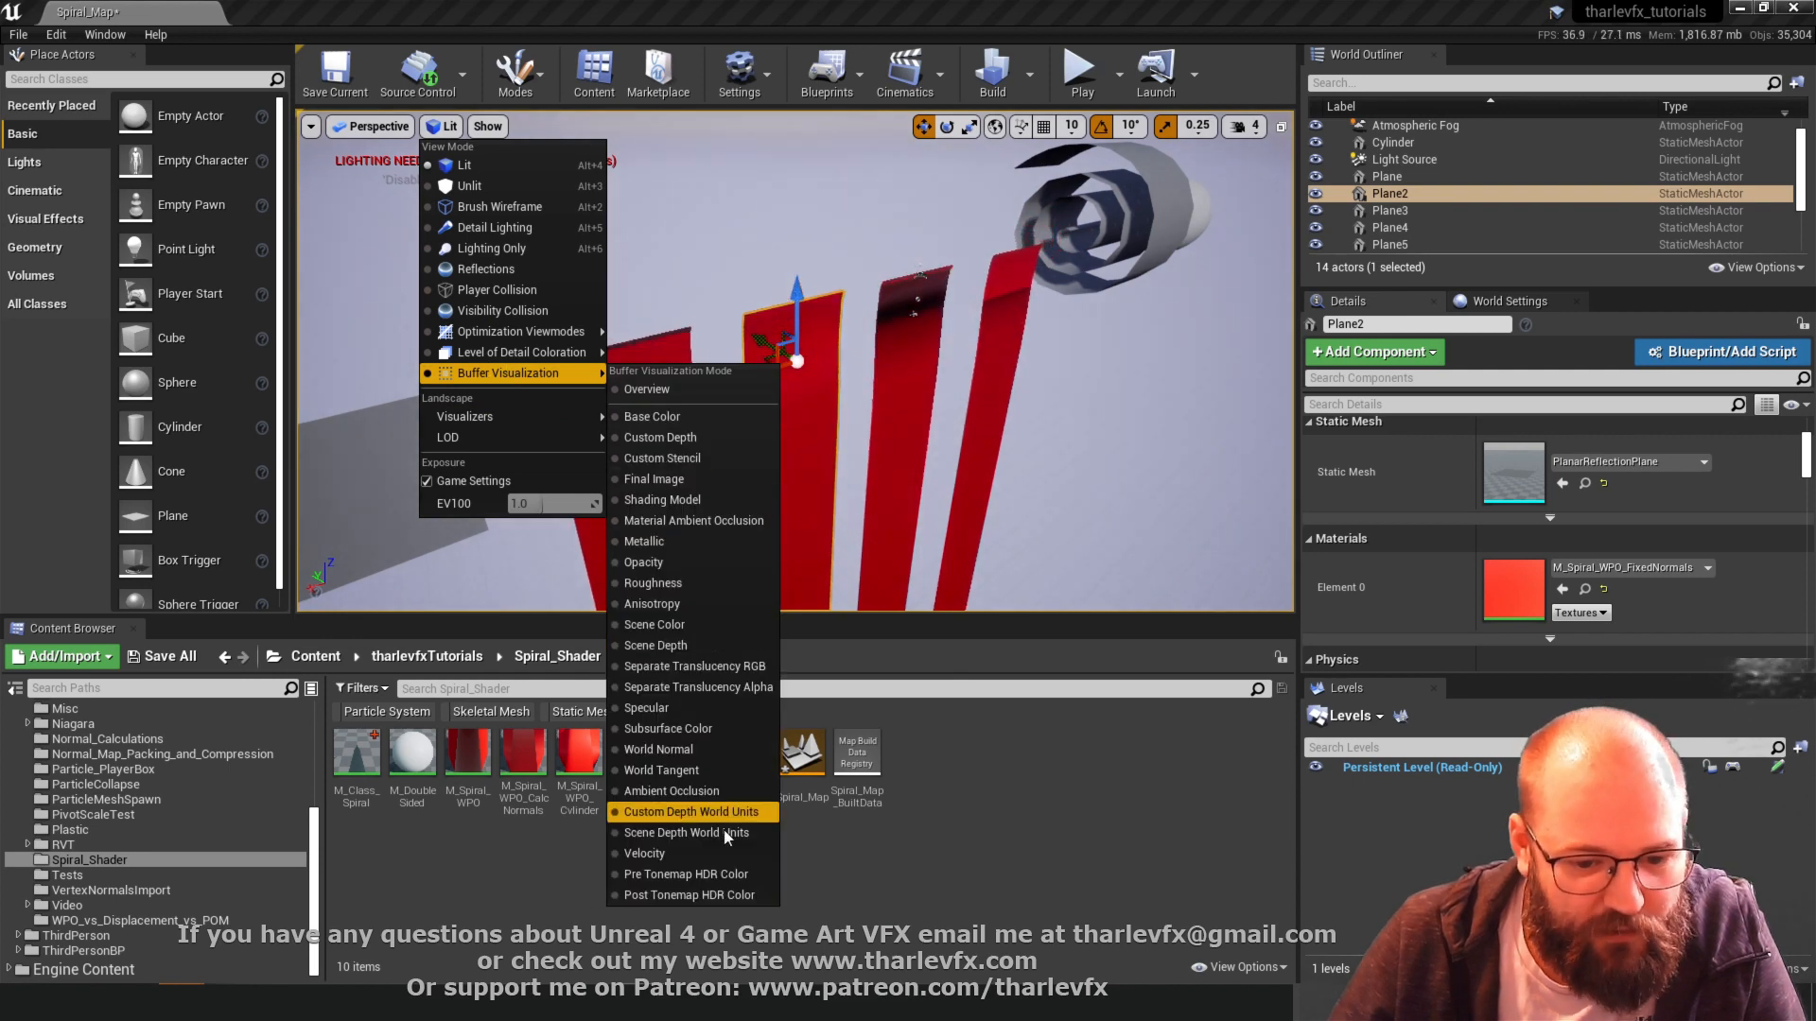
left_click(664, 749)
left_click_drag(608, 303, 910, 256, "alt")
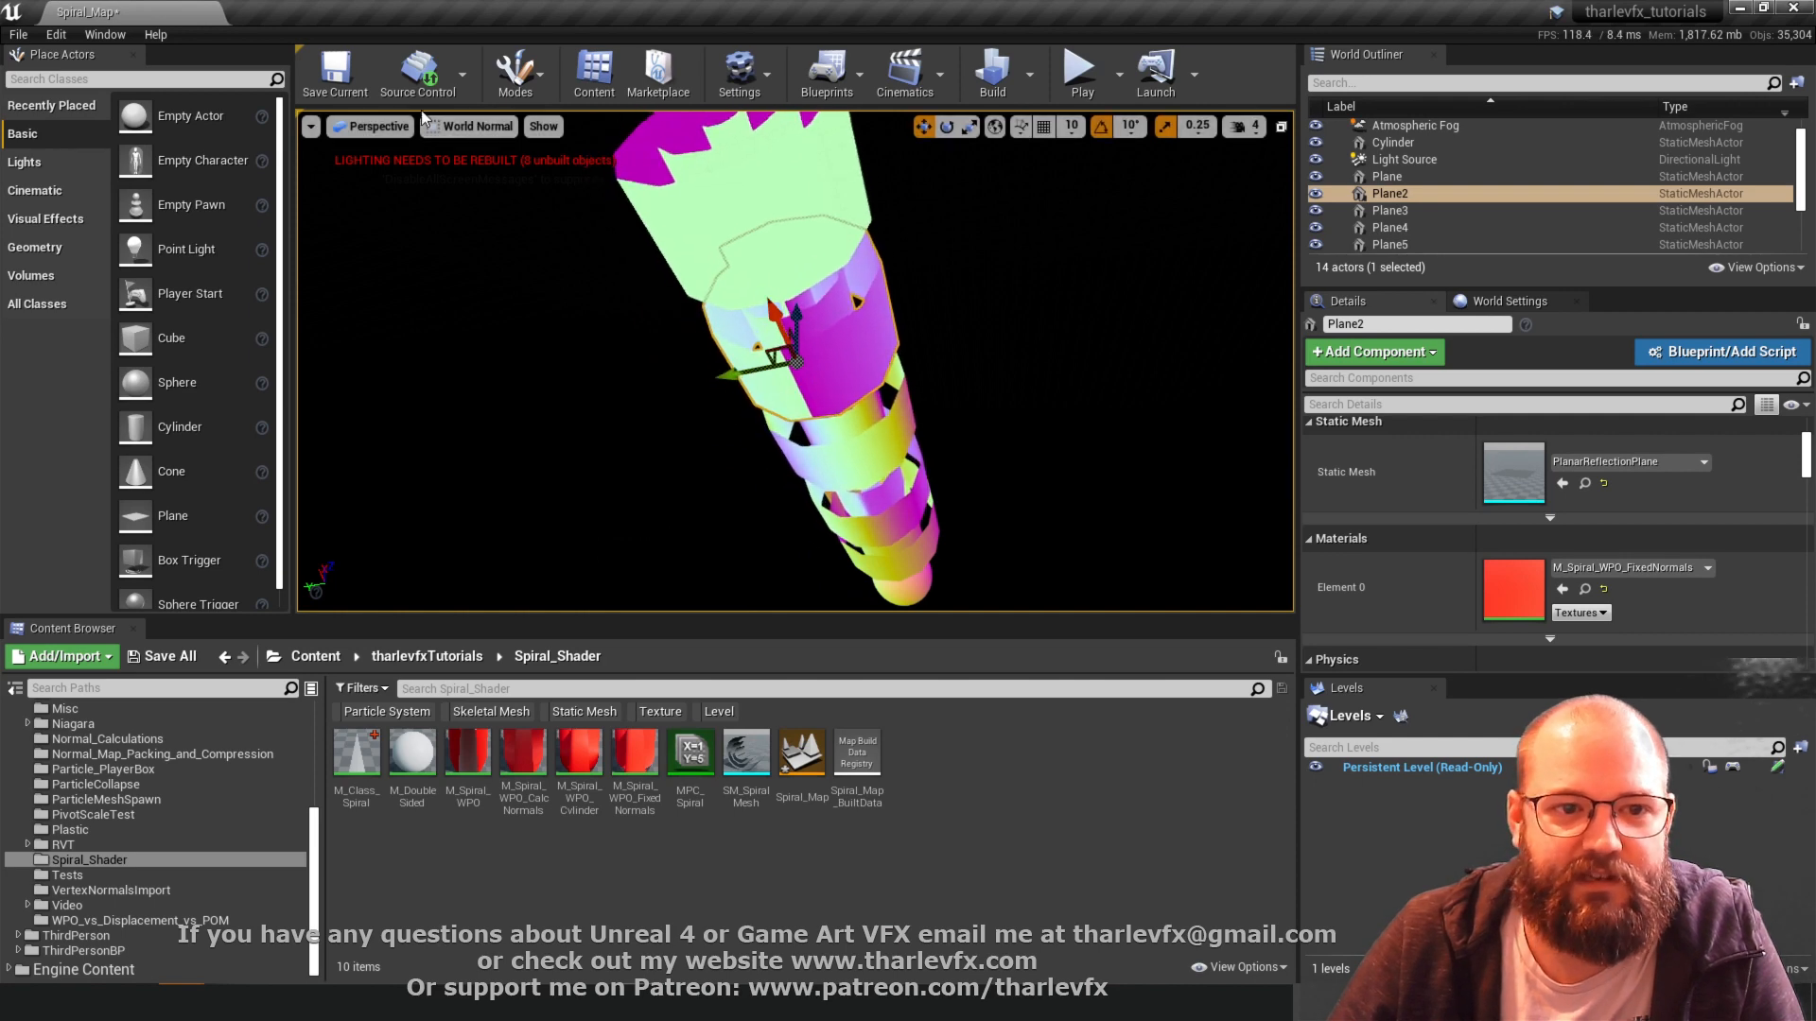
- Restore the viewport to Lit shading and deselect the plane to compare all the spiral planes
left_click(473, 126)
left_click(454, 163)
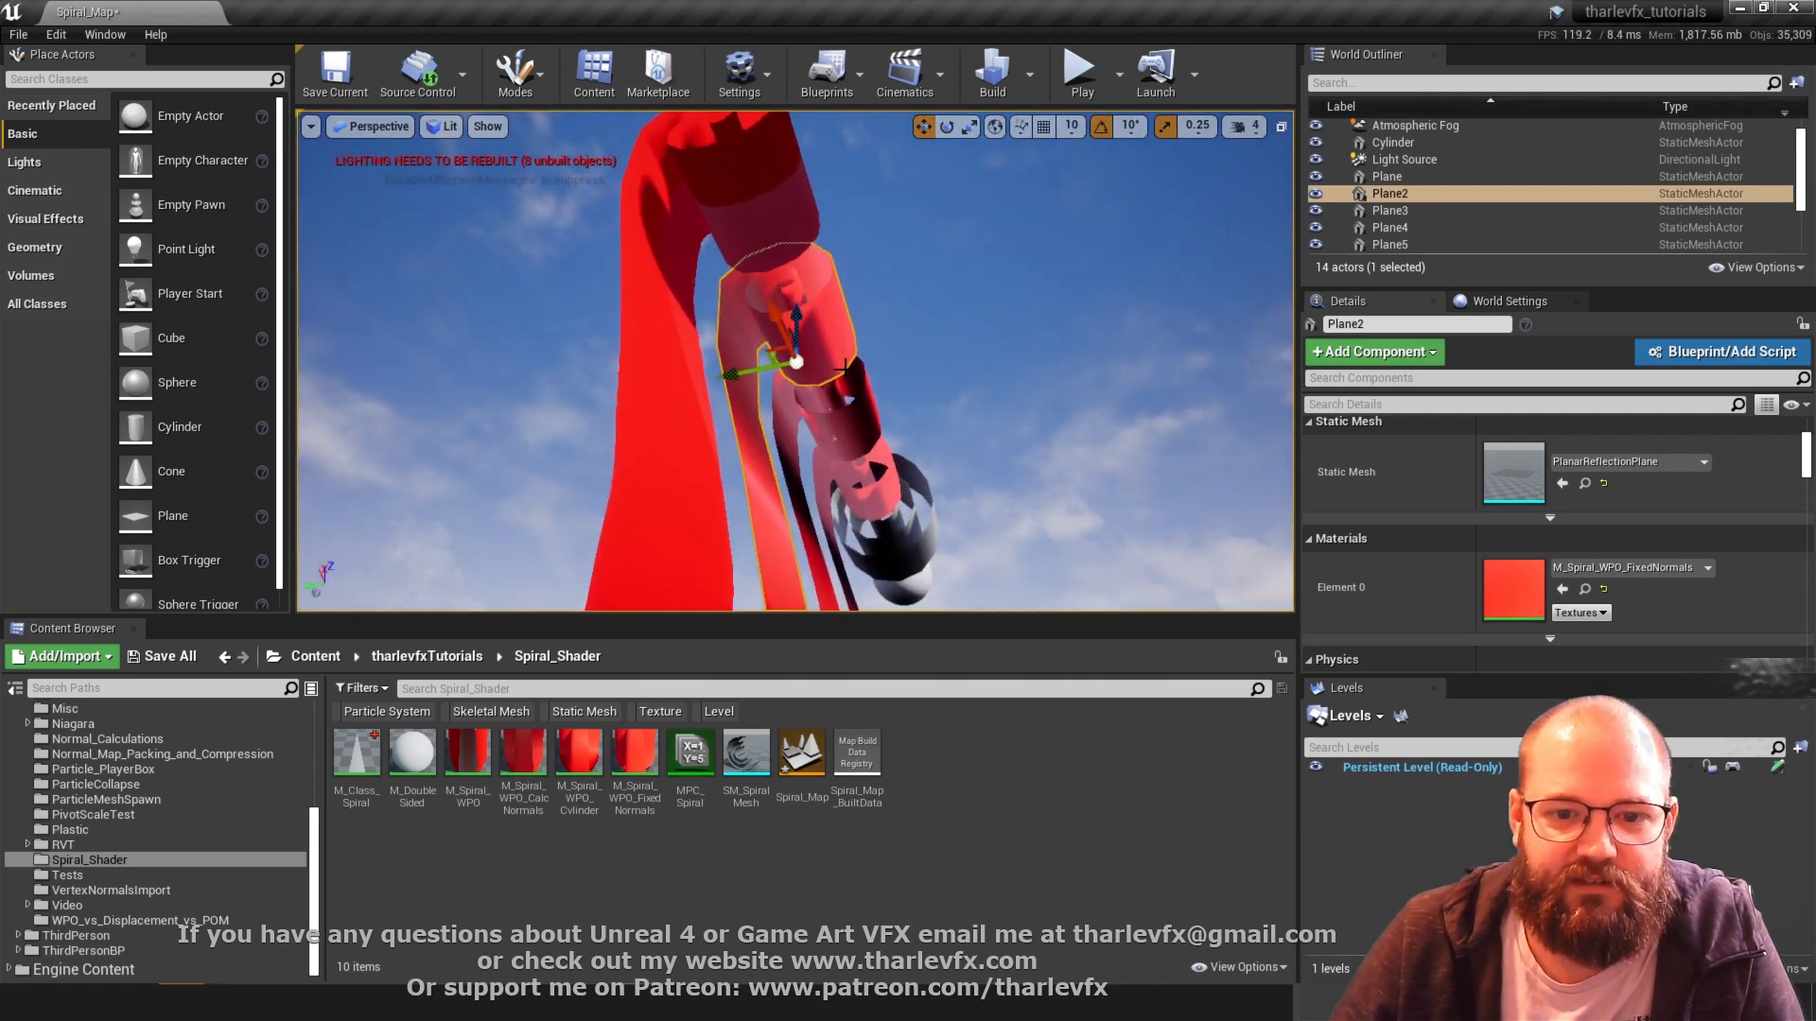
left_click(1001, 383)
key("Escape")
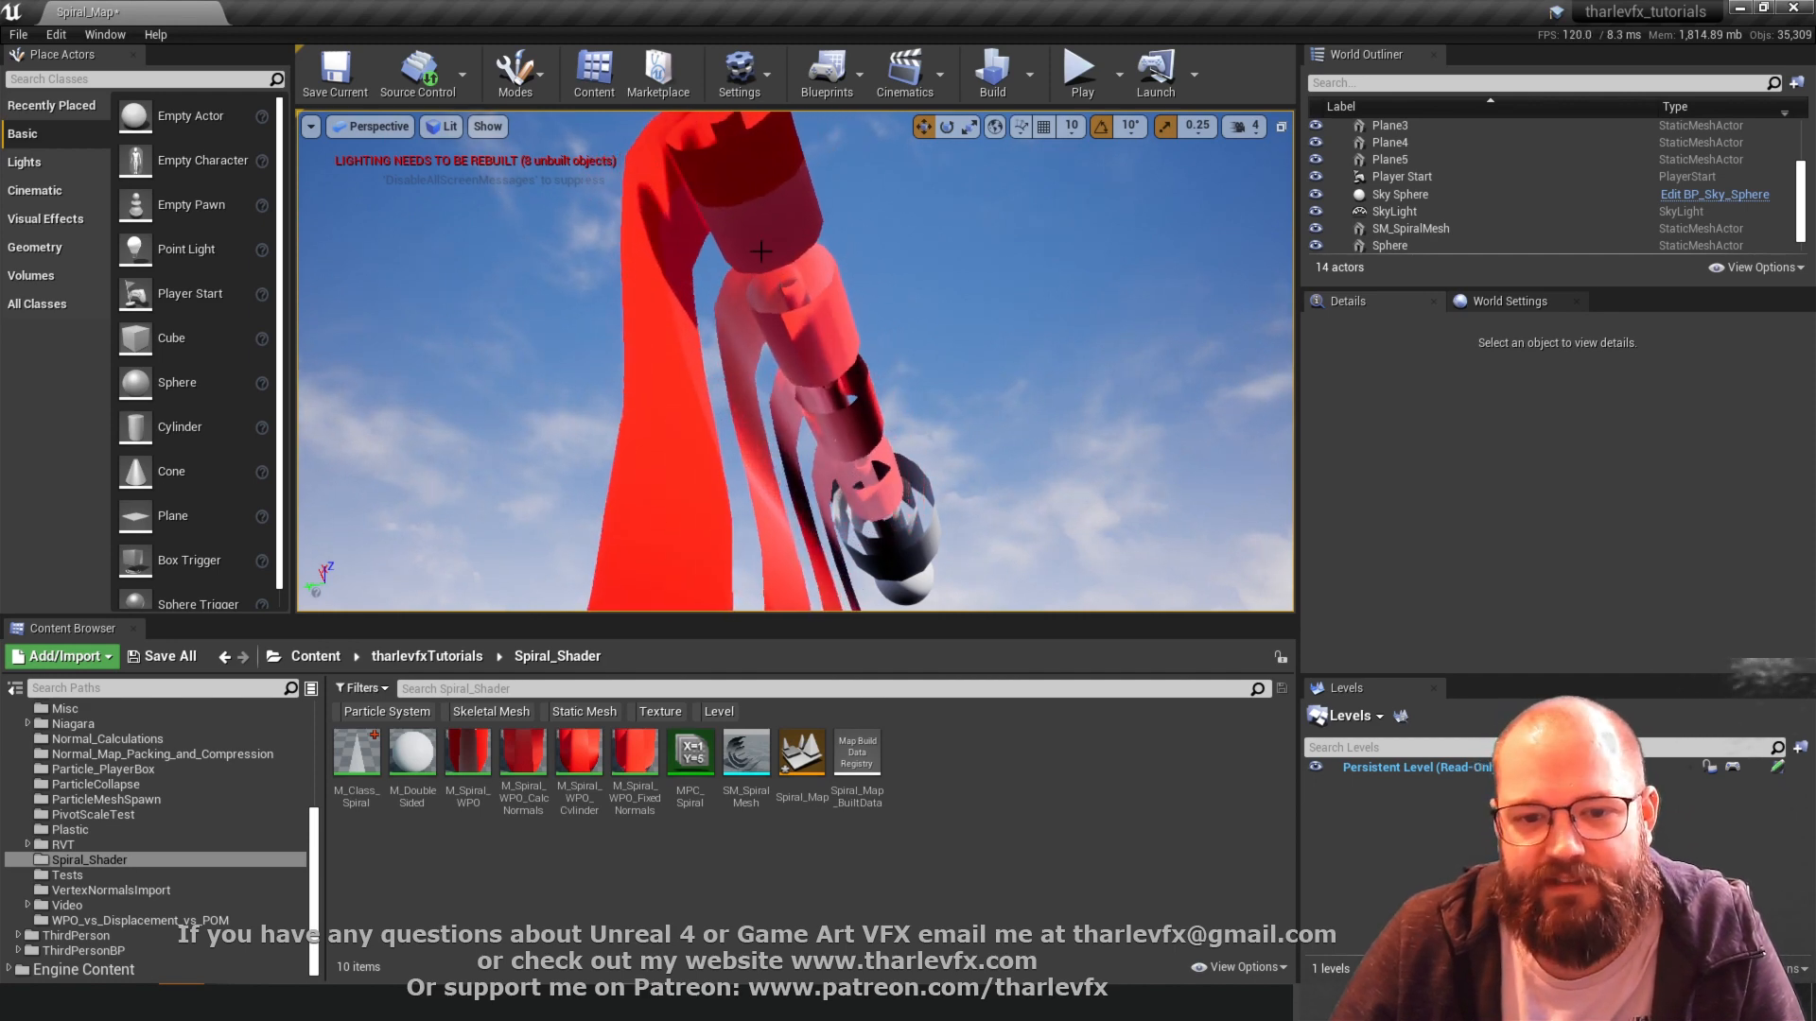
right_click_drag(744, 324, 775, 439)
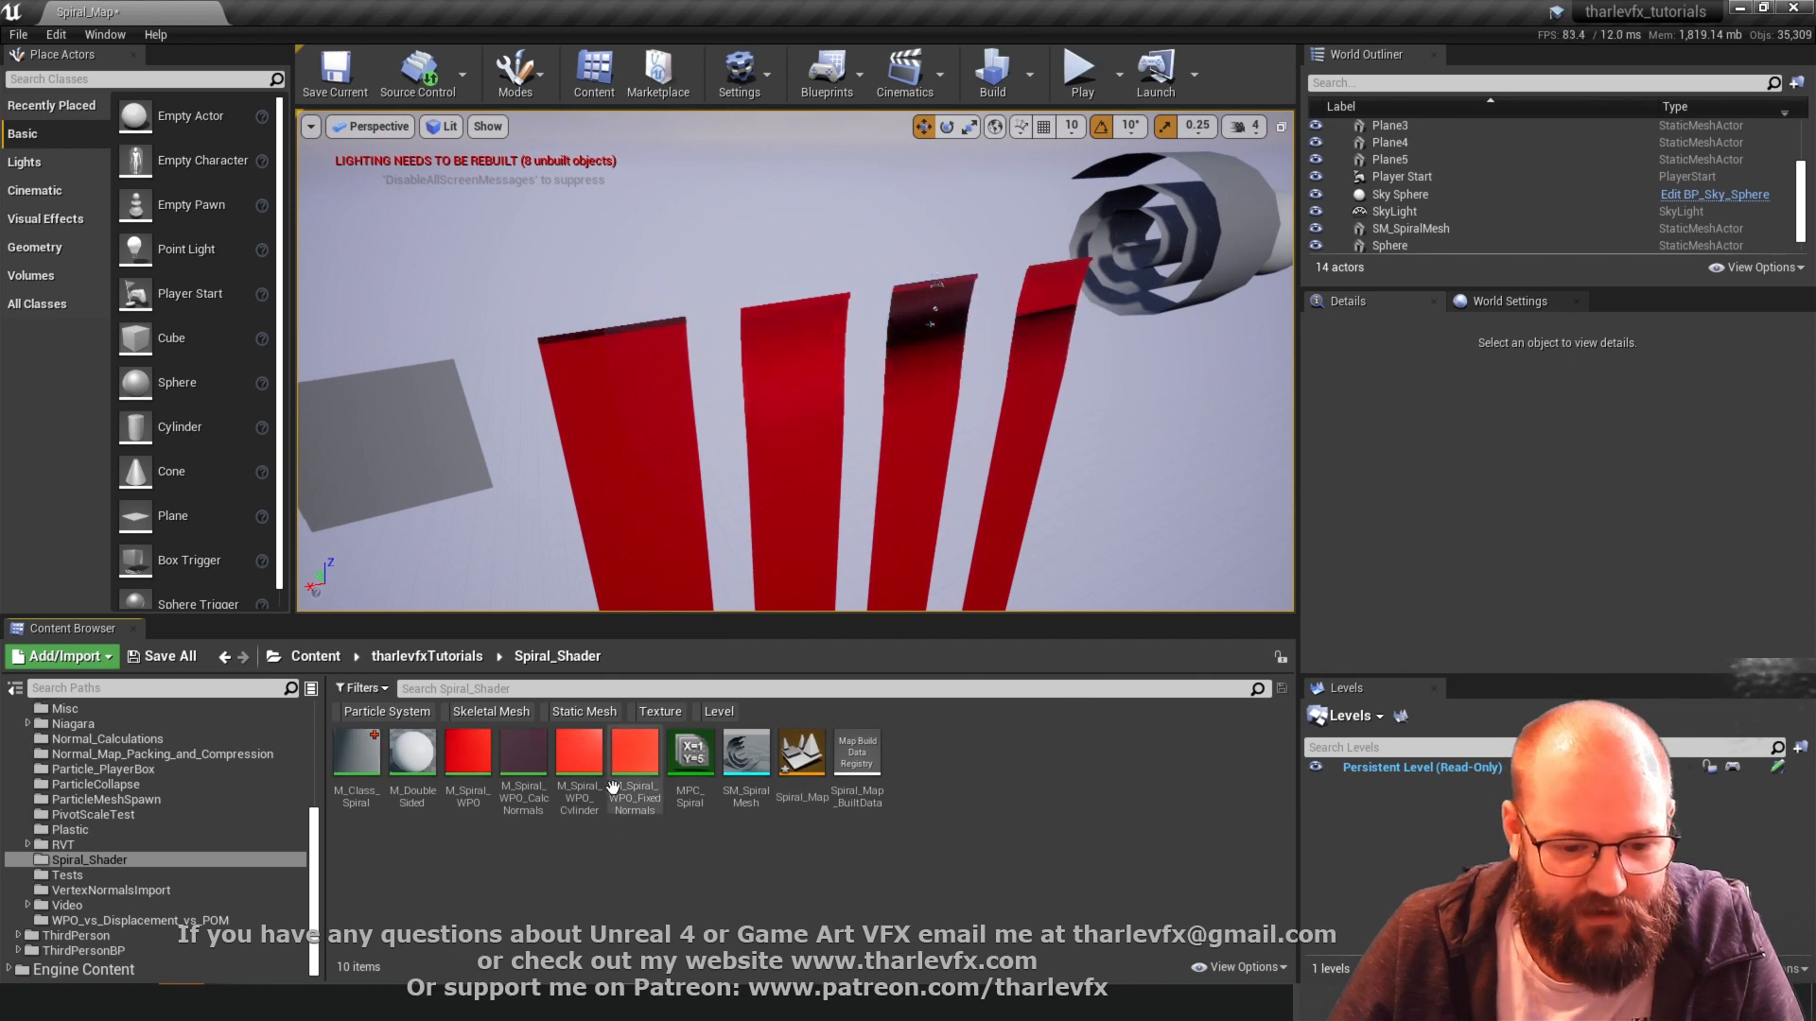
- Open the M_Spiral_WPO_CalcNormals material and examine how the two RotateAboutAxis results reach the Normal output through Subtract, Normalize and Cross
double_click(512, 768)
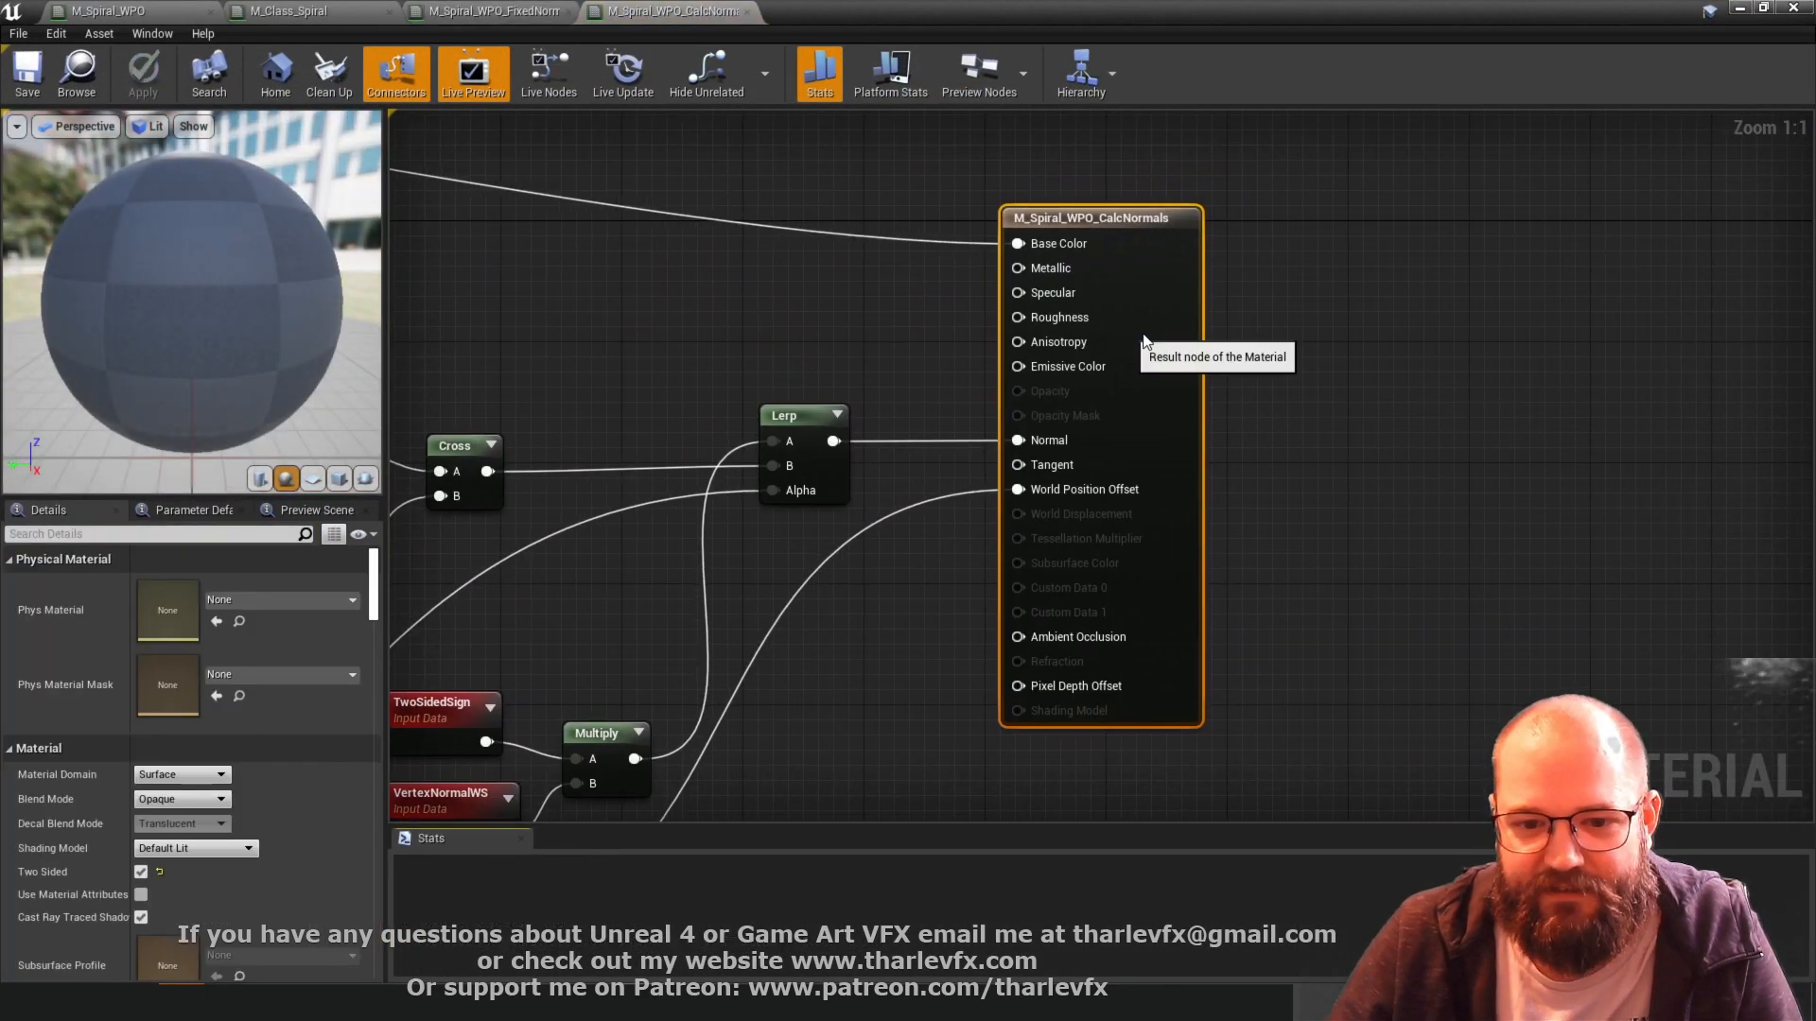
left_click_drag(1127, 327, 1211, 328)
left_click(757, 316)
right_click_drag(660, 356, 1141, 241)
scroll(1141, 242, "down", 5)
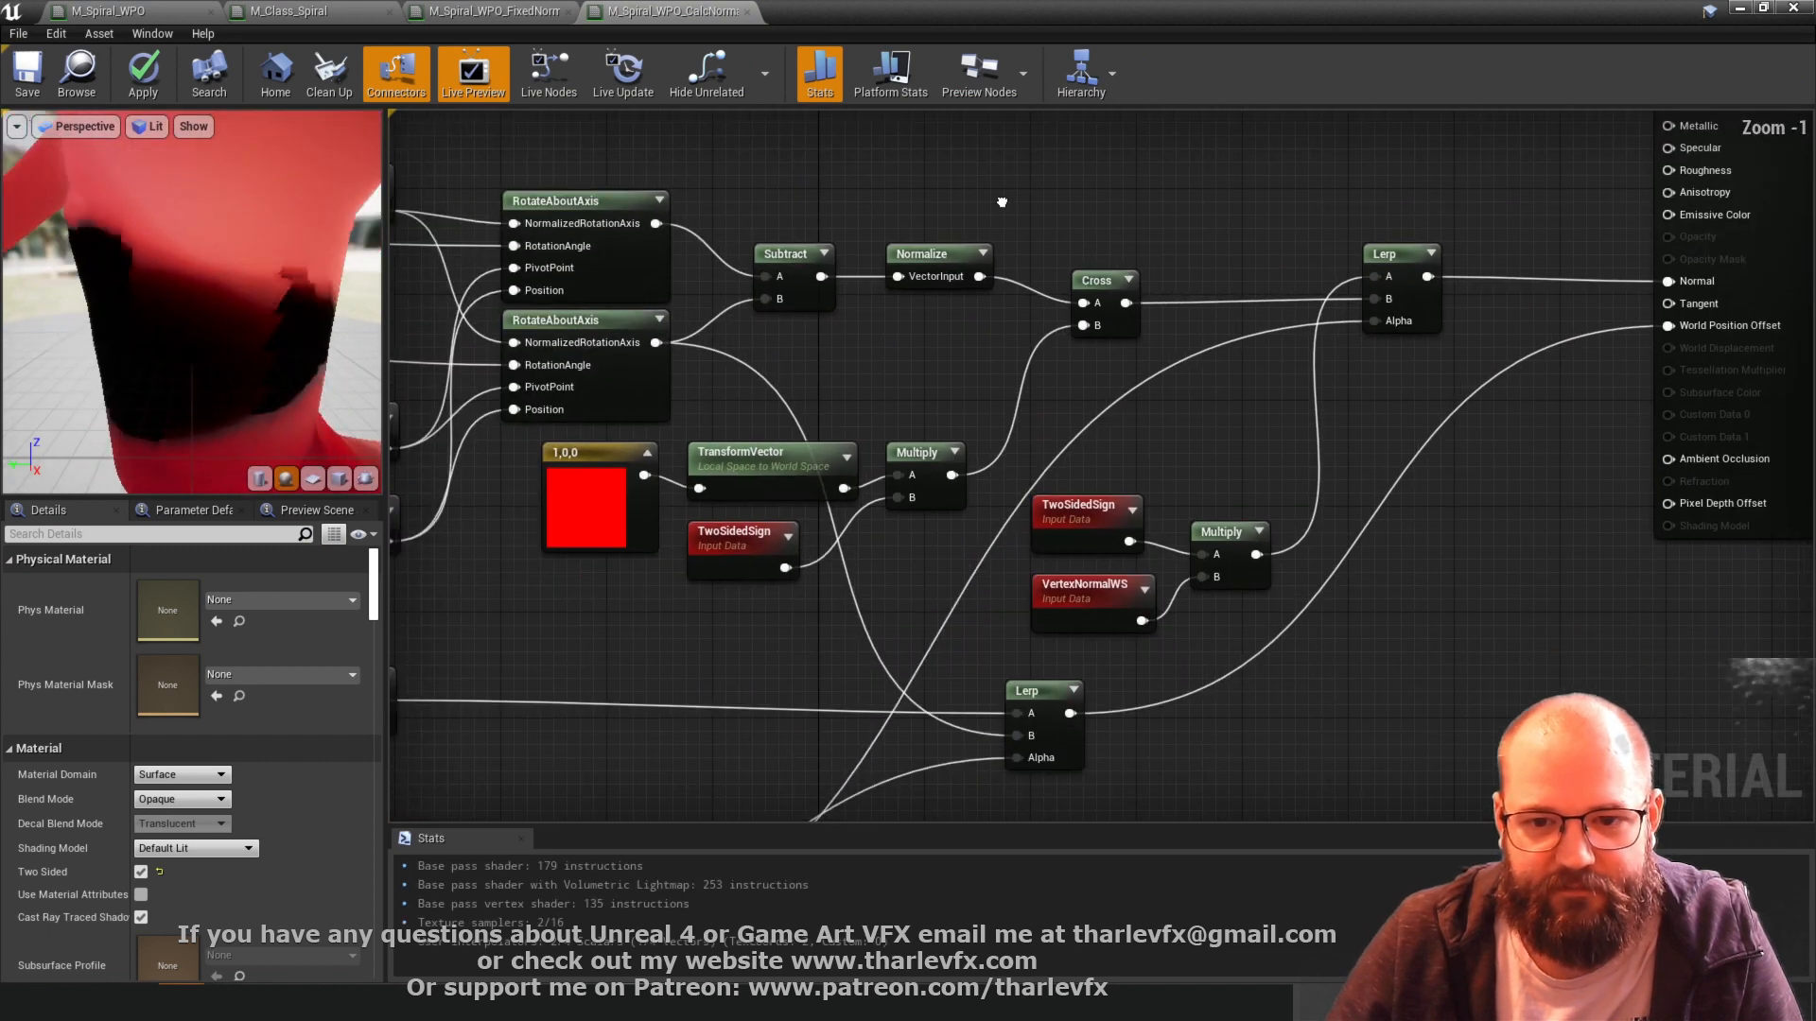
scroll(1111, 210, "up", 4)
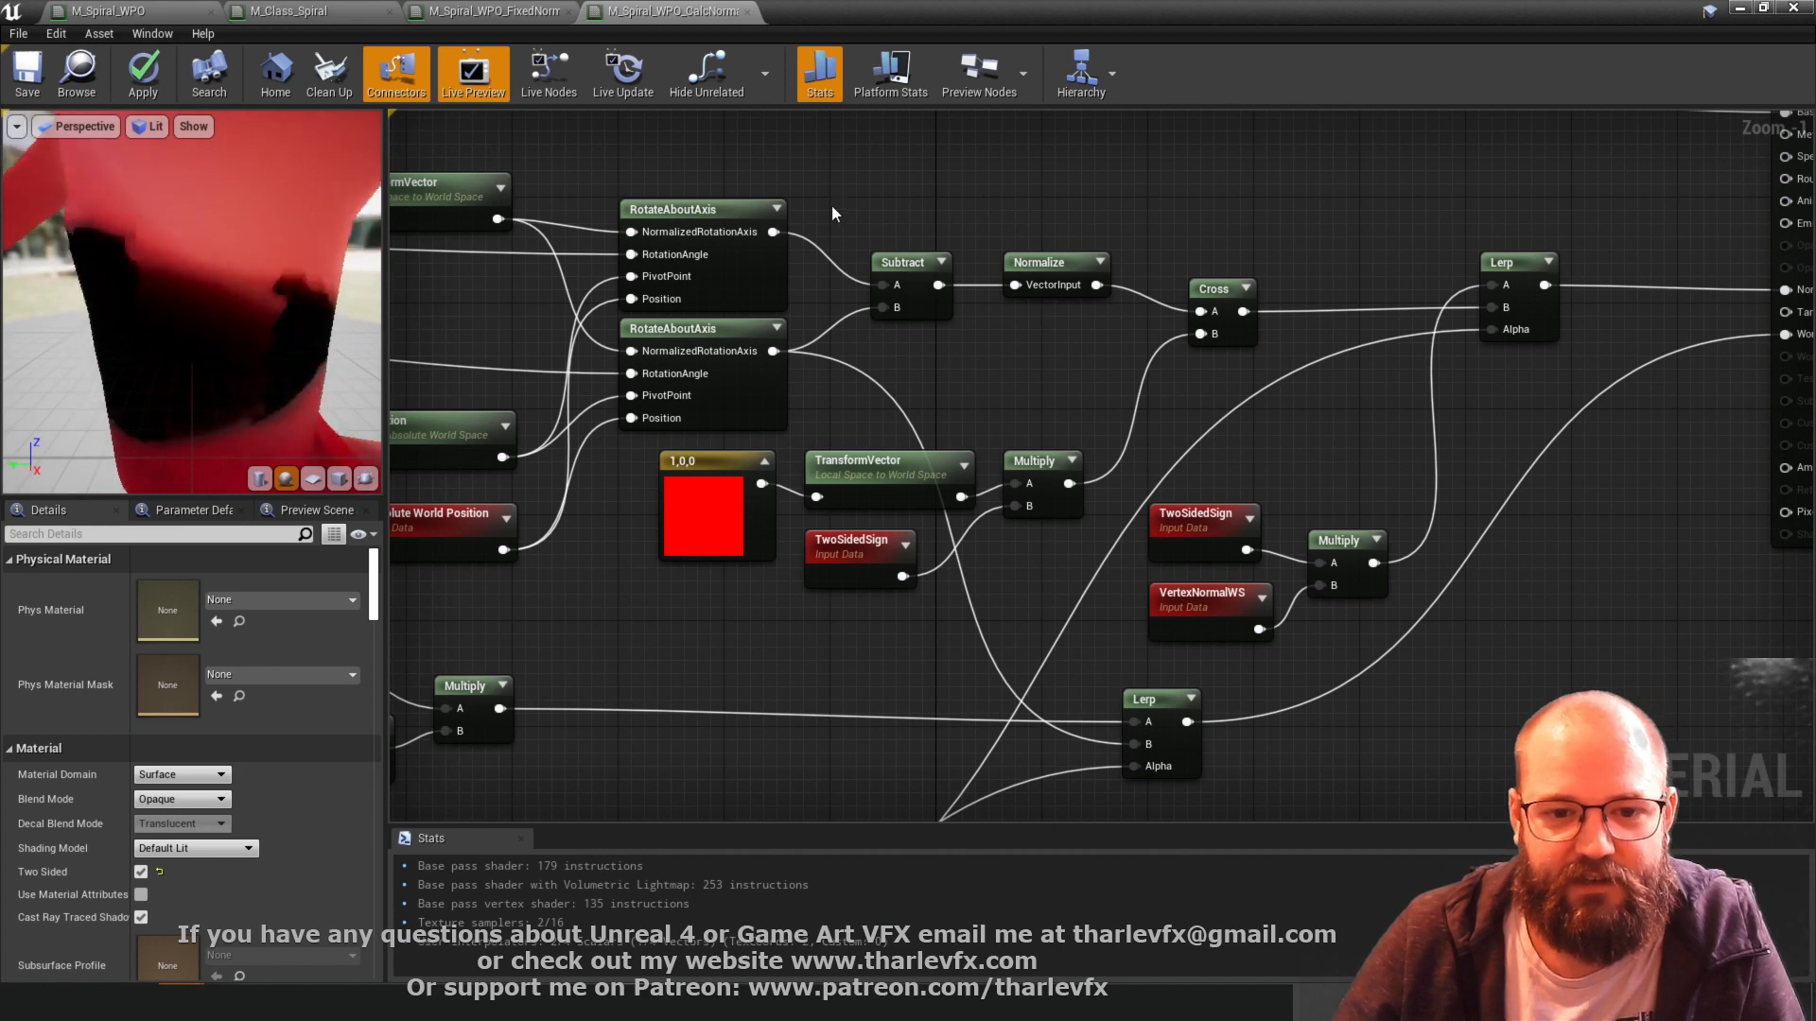
- Rewire the upper Add node so the NormalOffset sum feeds its A input and the Offset parameter feeds its B input
right_click_drag(912, 195, 1337, 303)
scroll(790, 252, "down", 3)
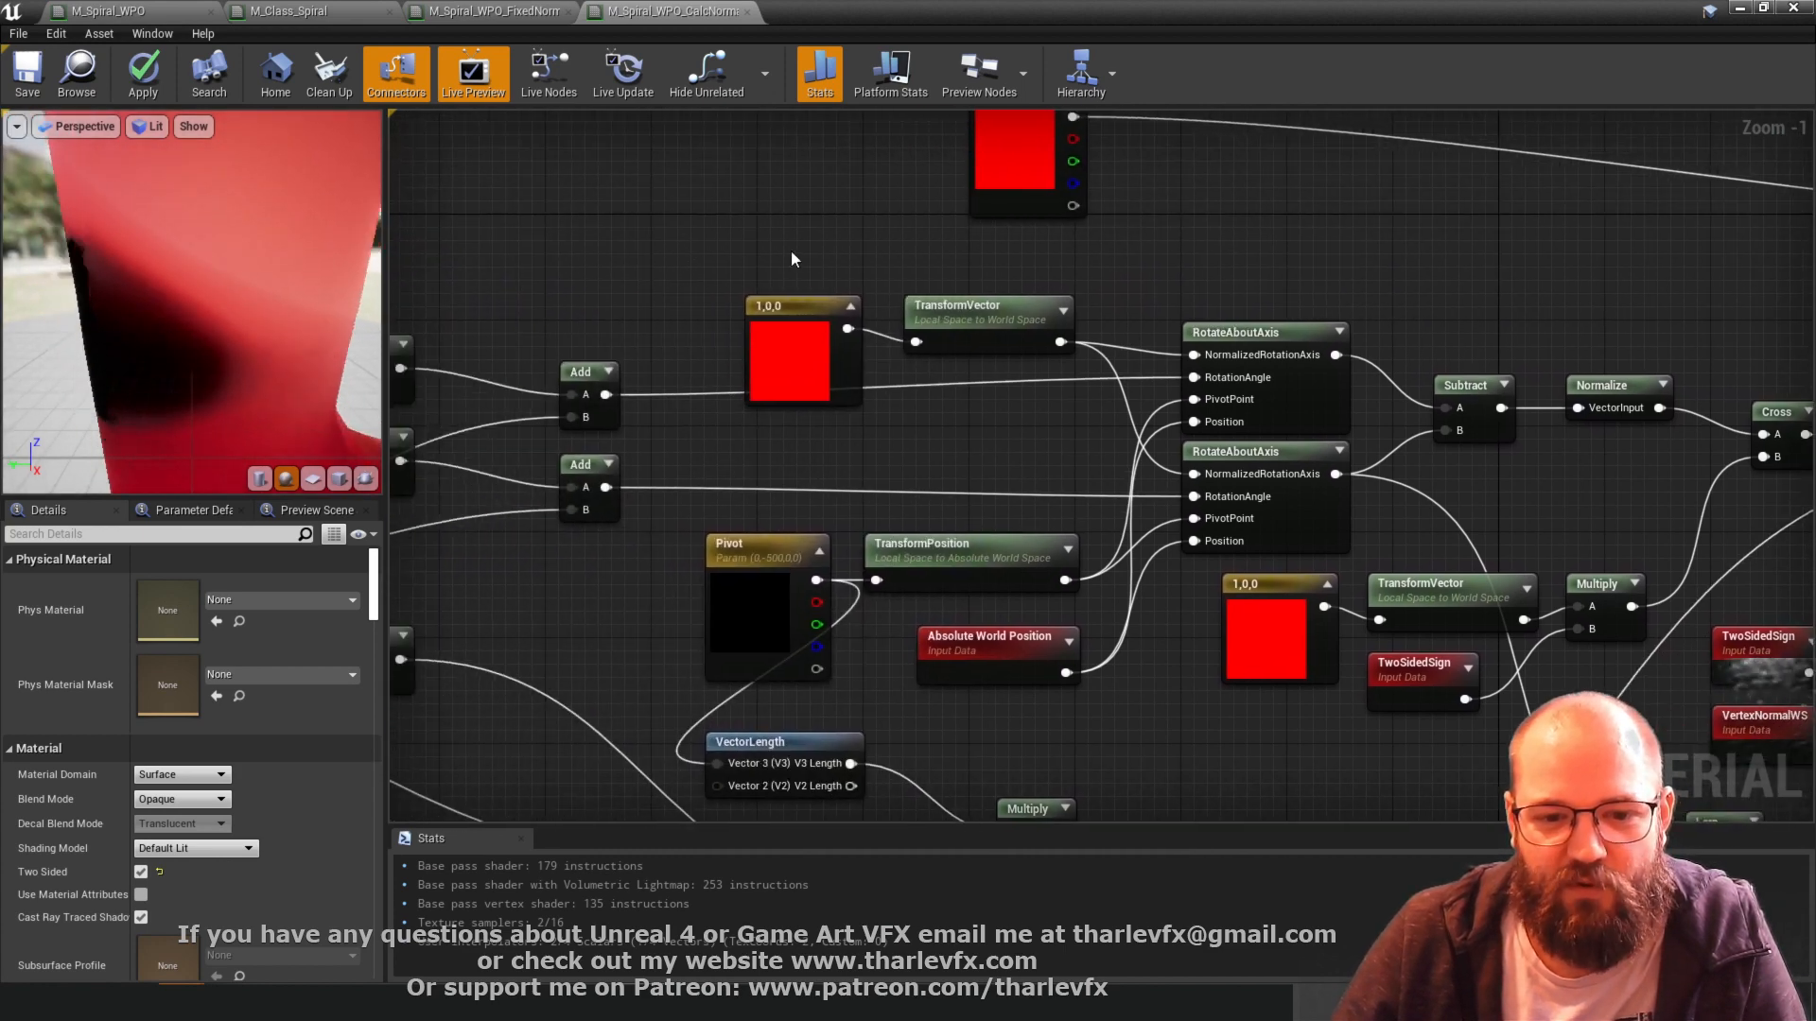
right_click_drag(671, 224, 1424, 330)
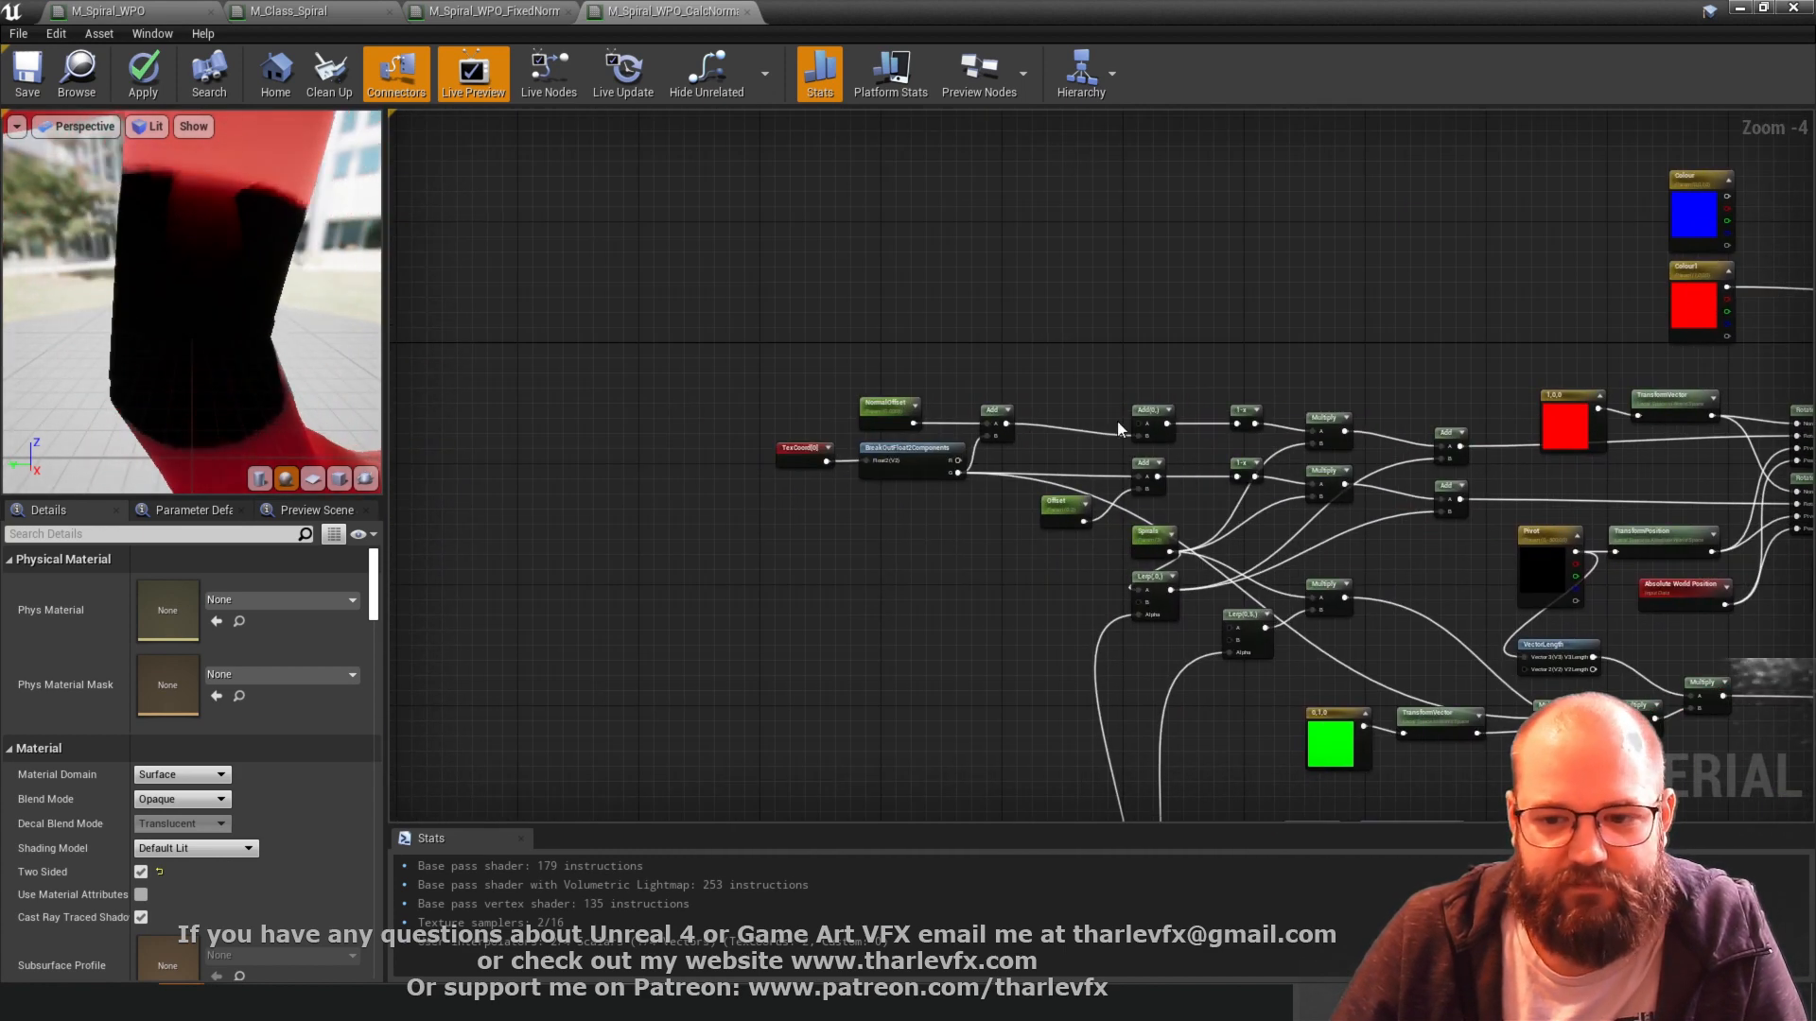
scroll(1077, 455, "up", 4)
right_click_drag(1040, 324, 1177, 340)
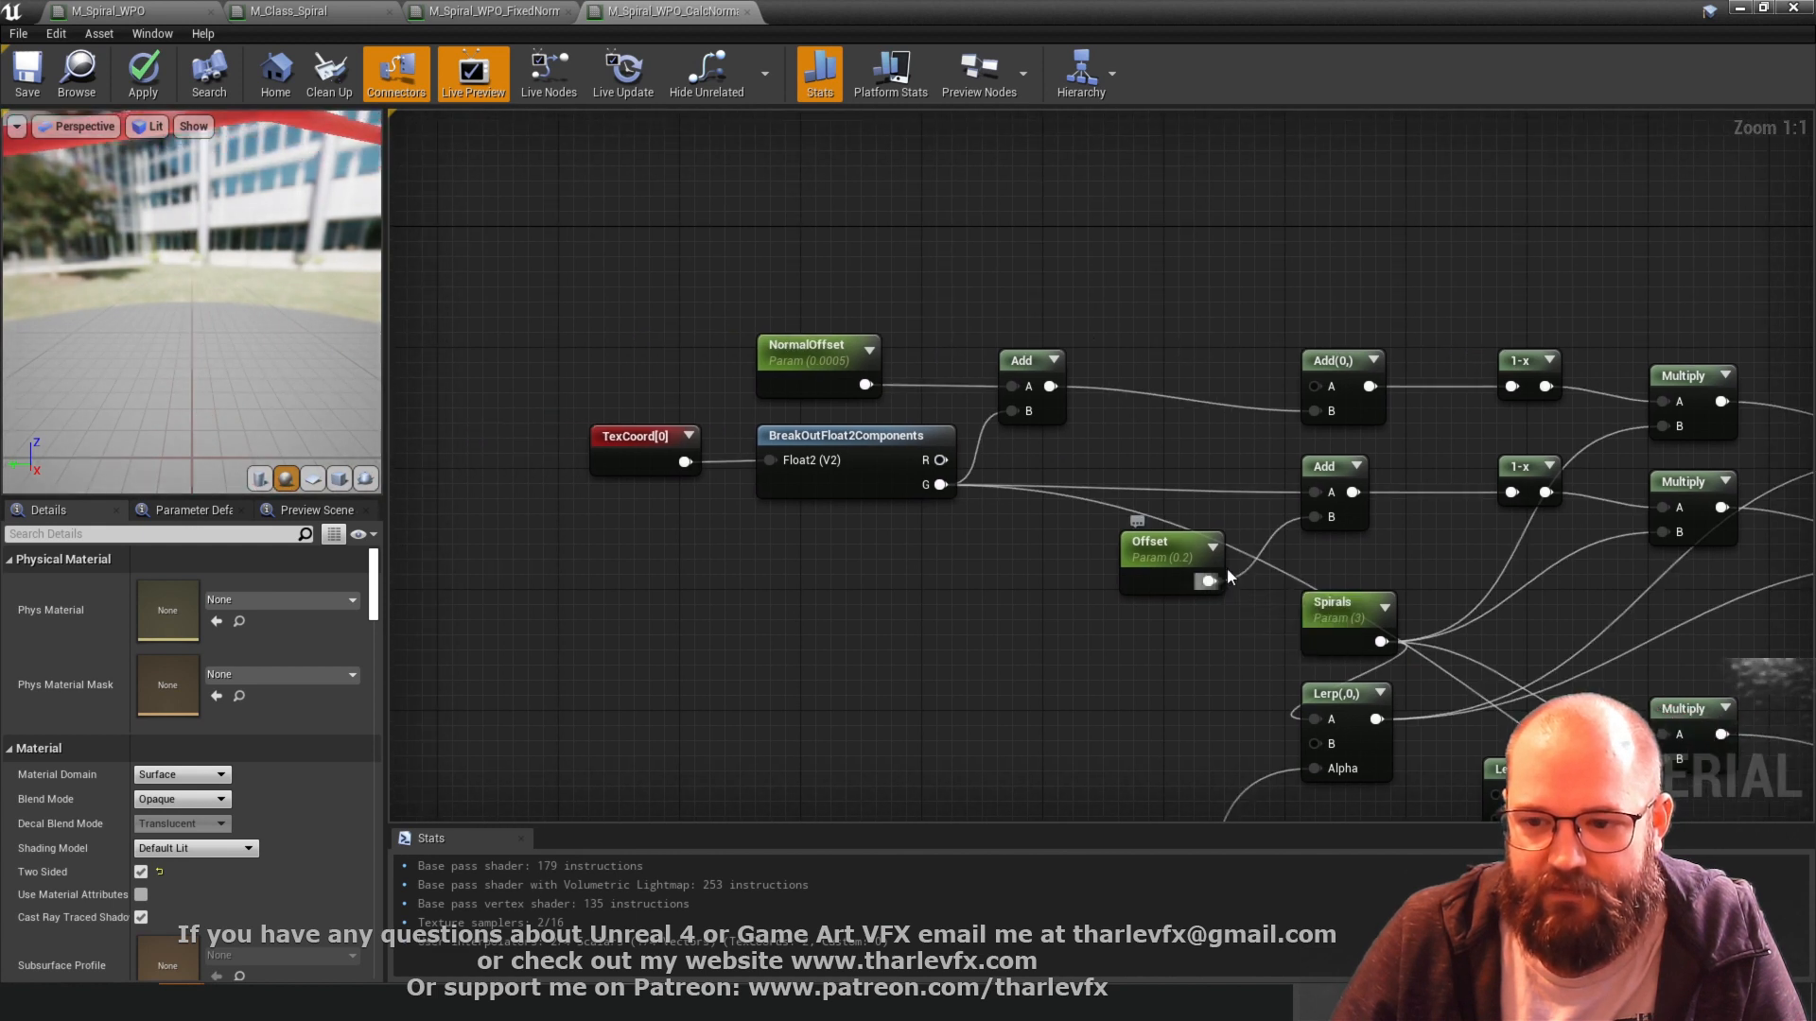
left_click_drag(1208, 581, 1220, 452)
left_click(1203, 340)
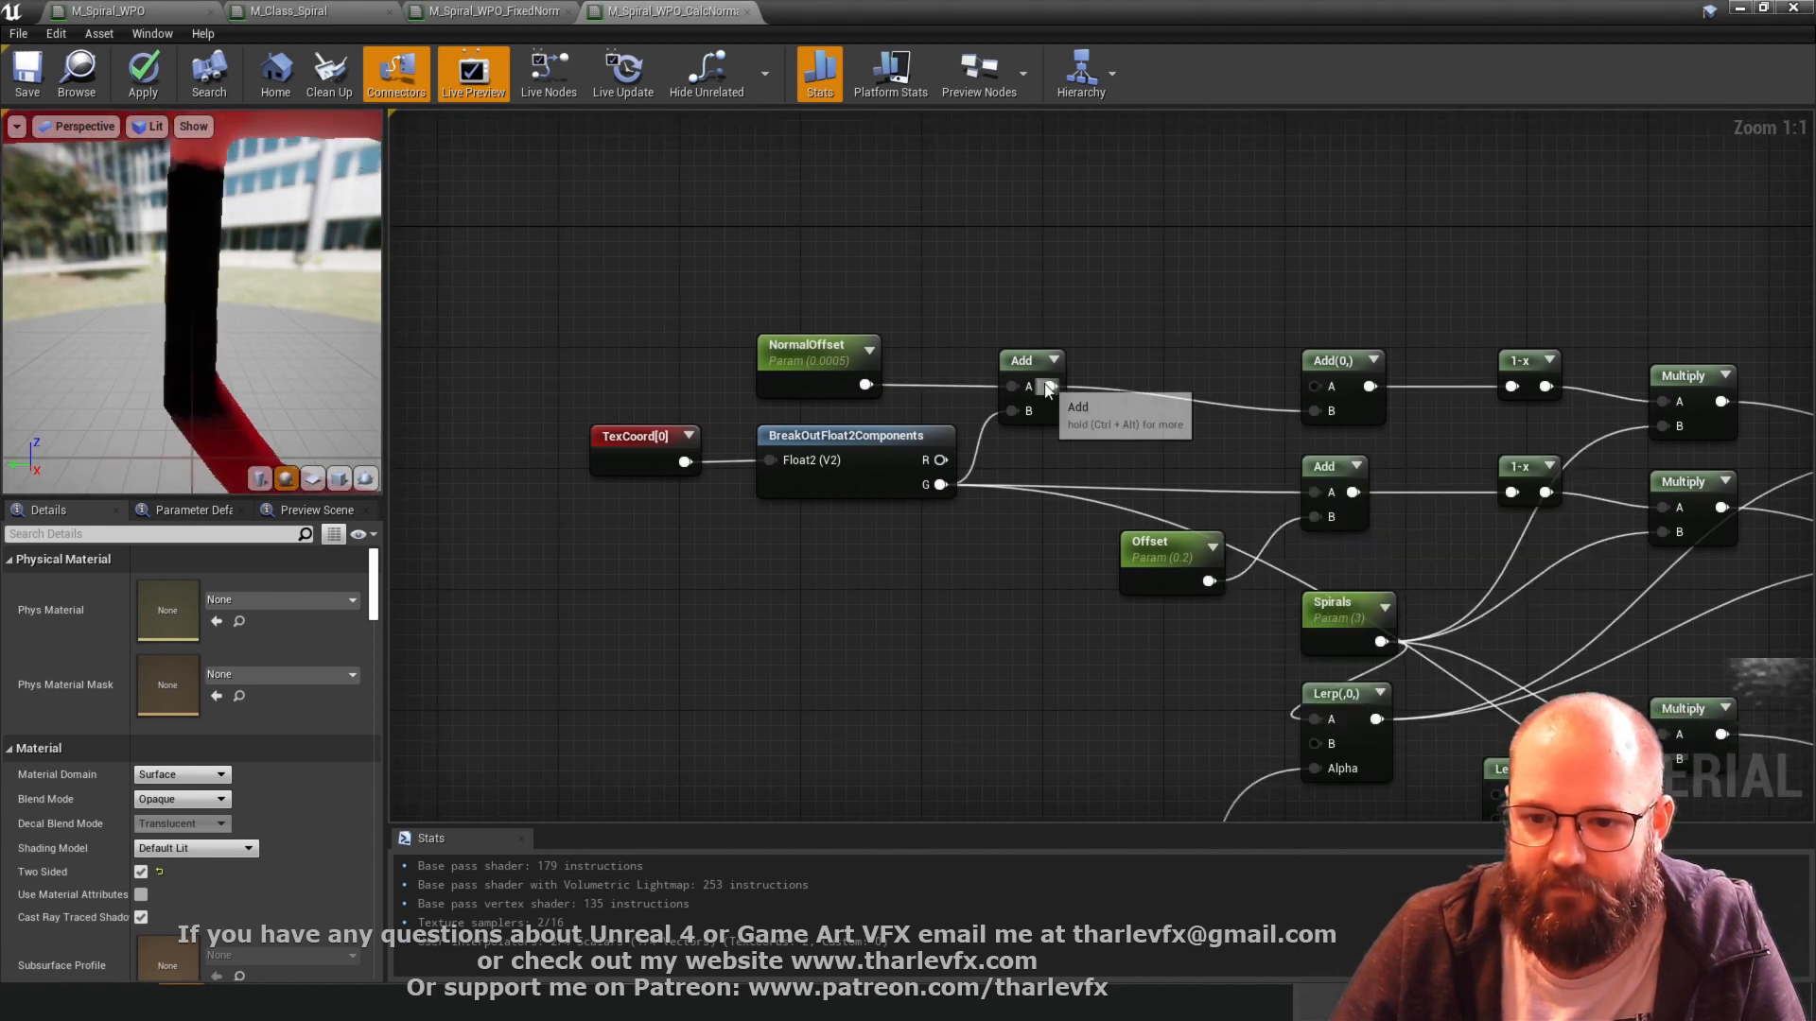
left_click_drag(1050, 387, 1209, 581)
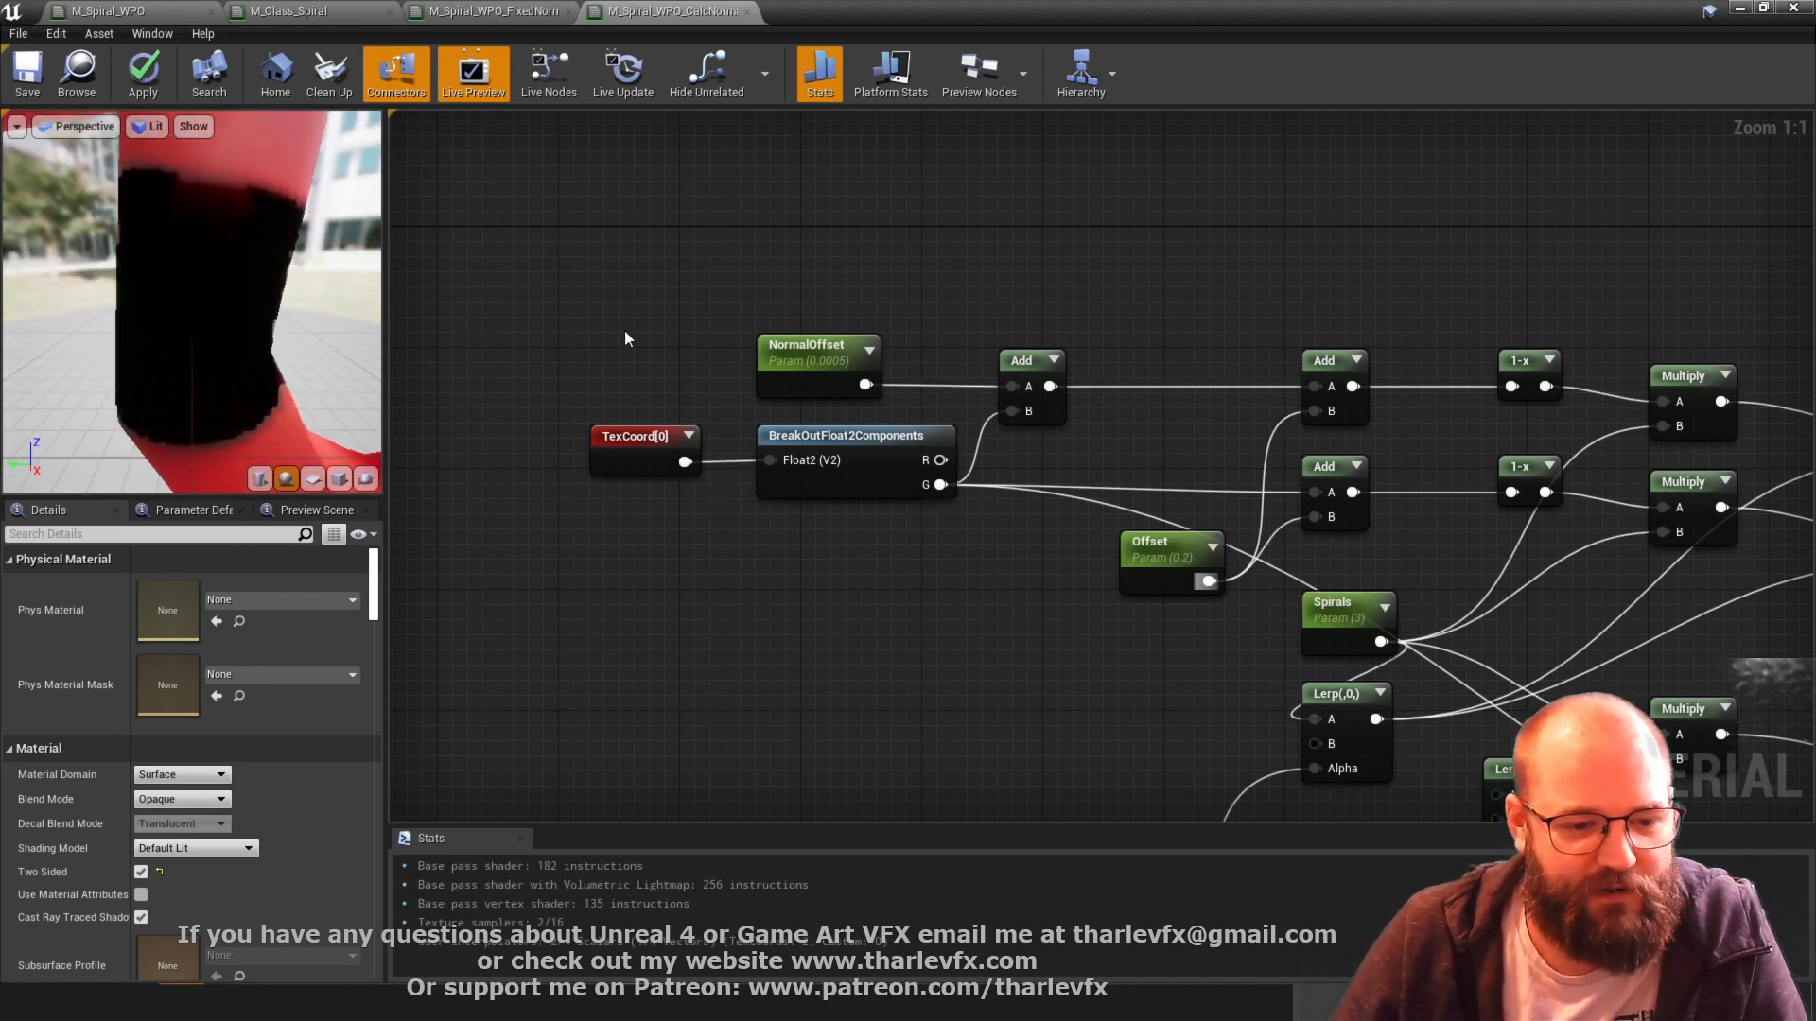
- Switch to Photoshop and create a new 1024 x 1024 px document at 72 ppi with a black background
left_click(707, 984)
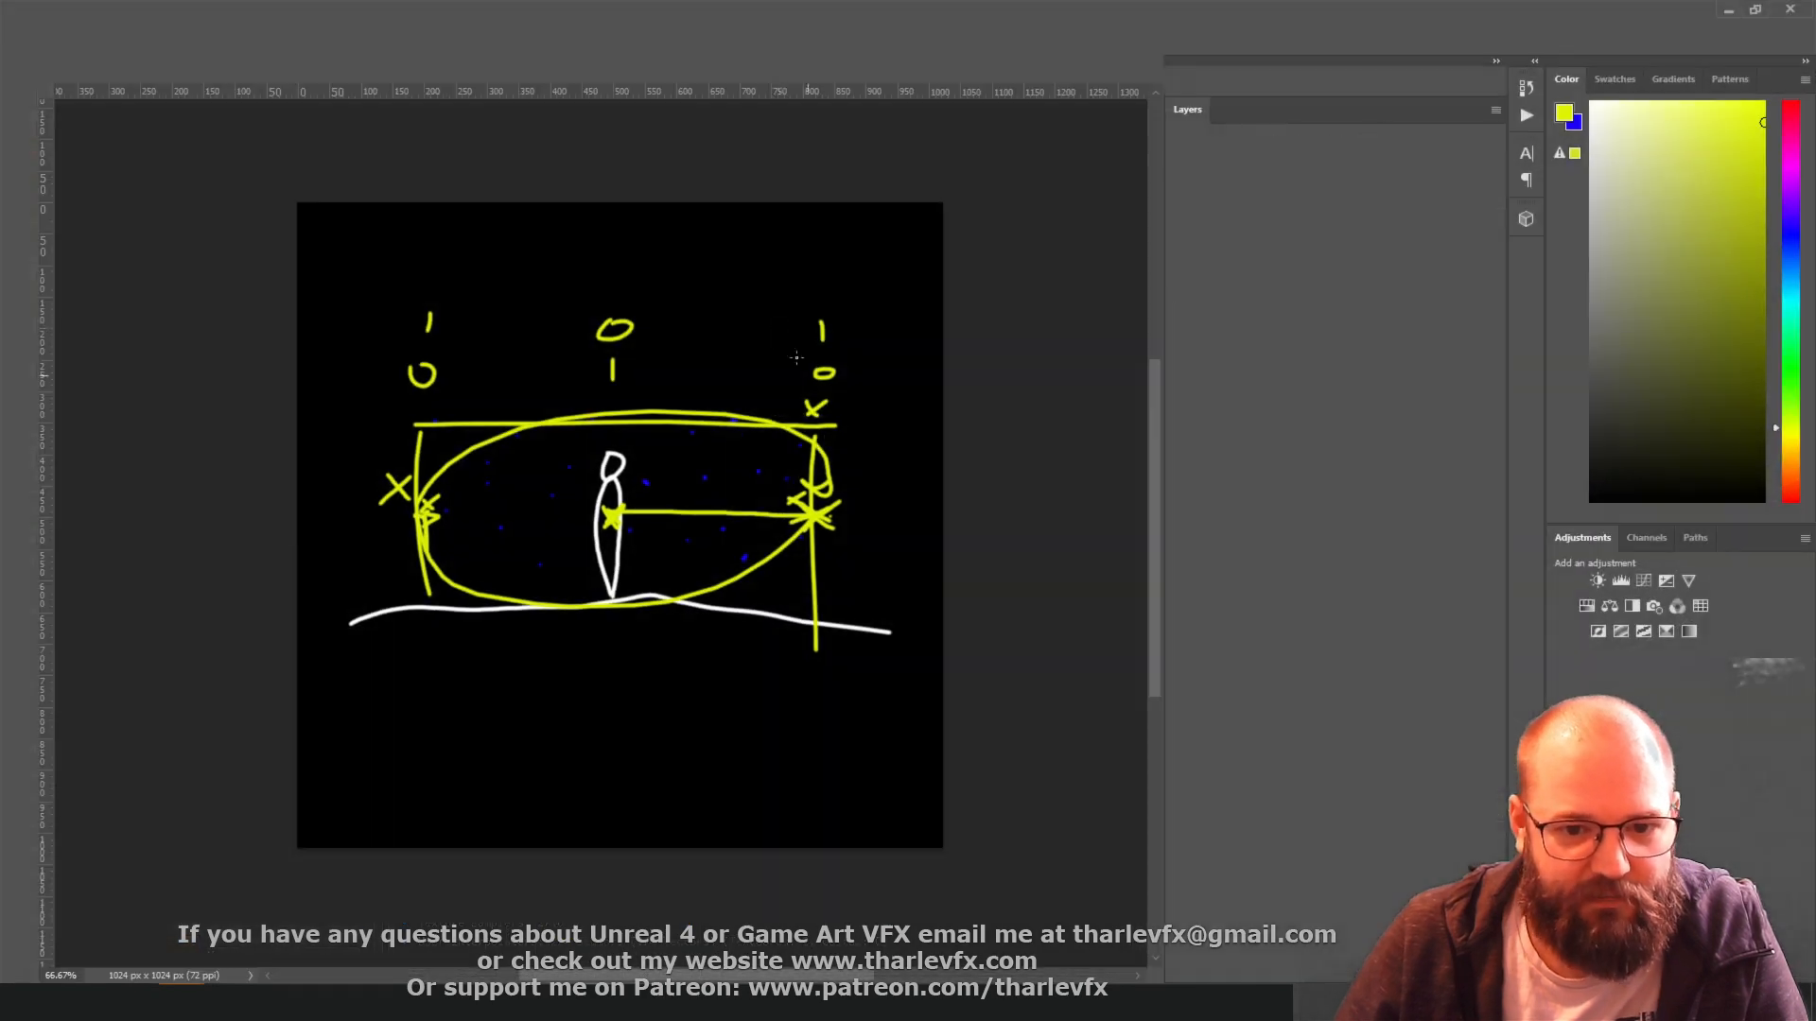
key("ctrl+n")
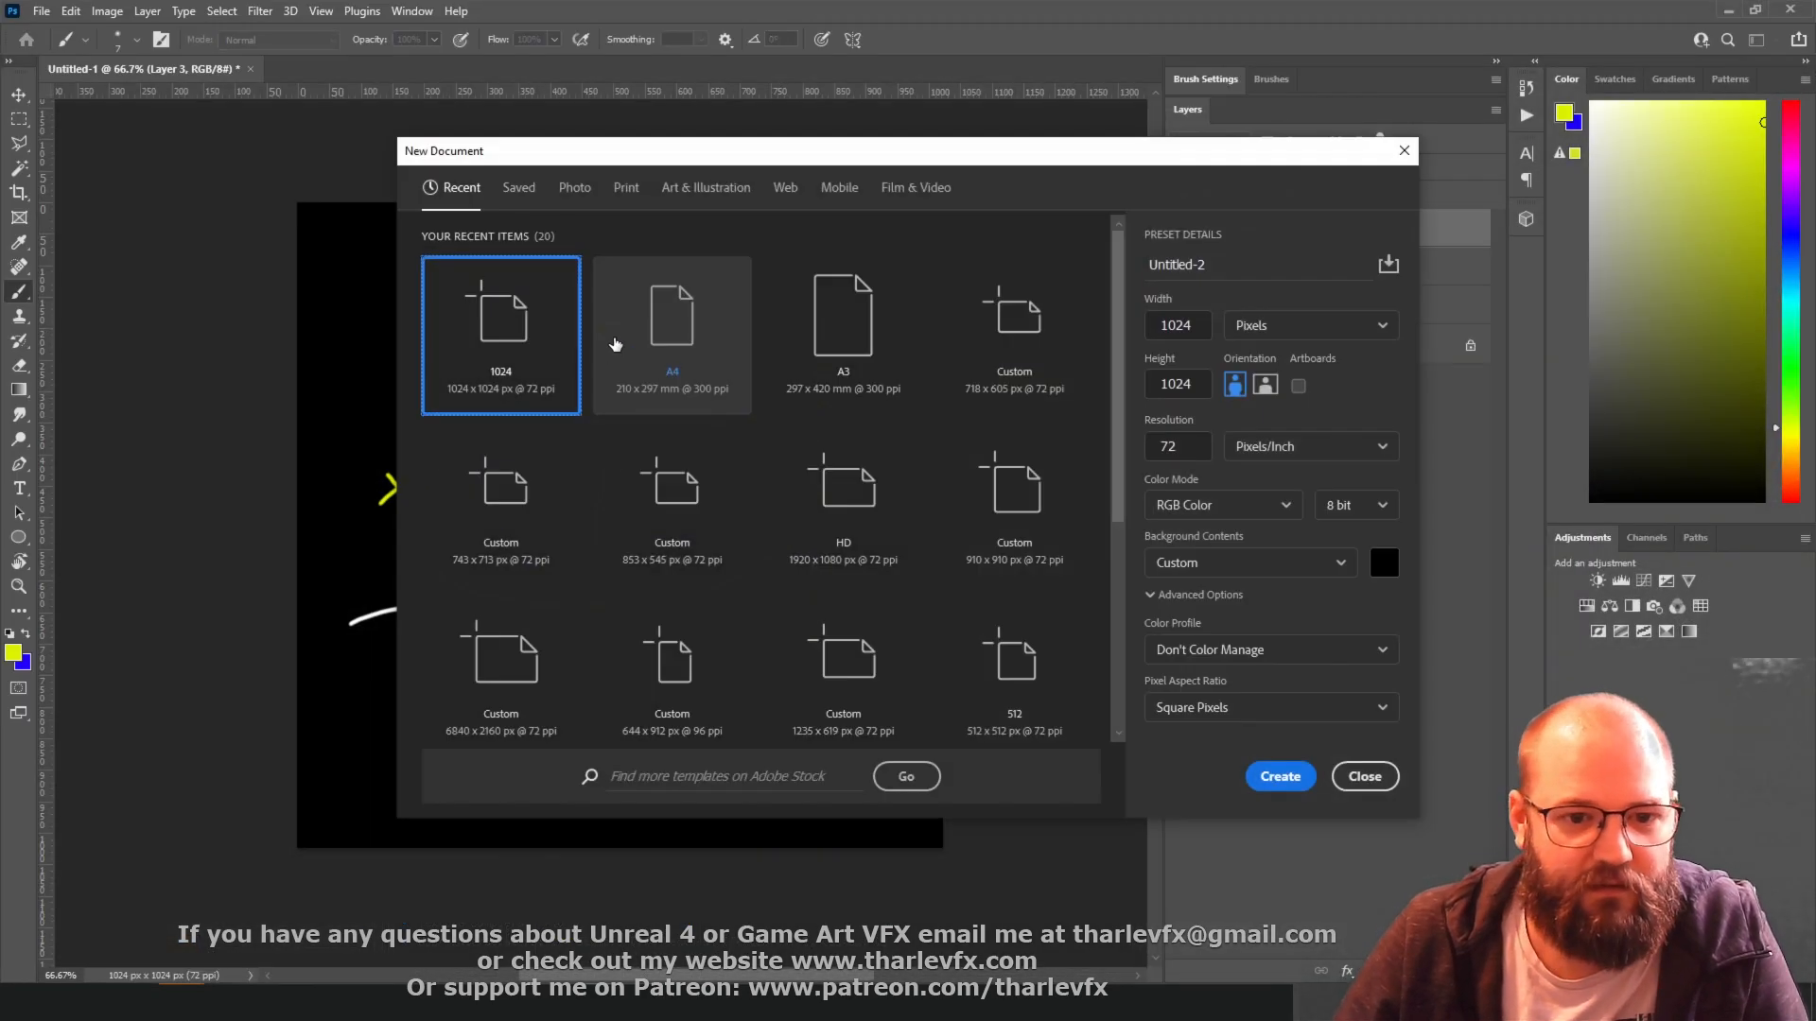
double_click(497, 336)
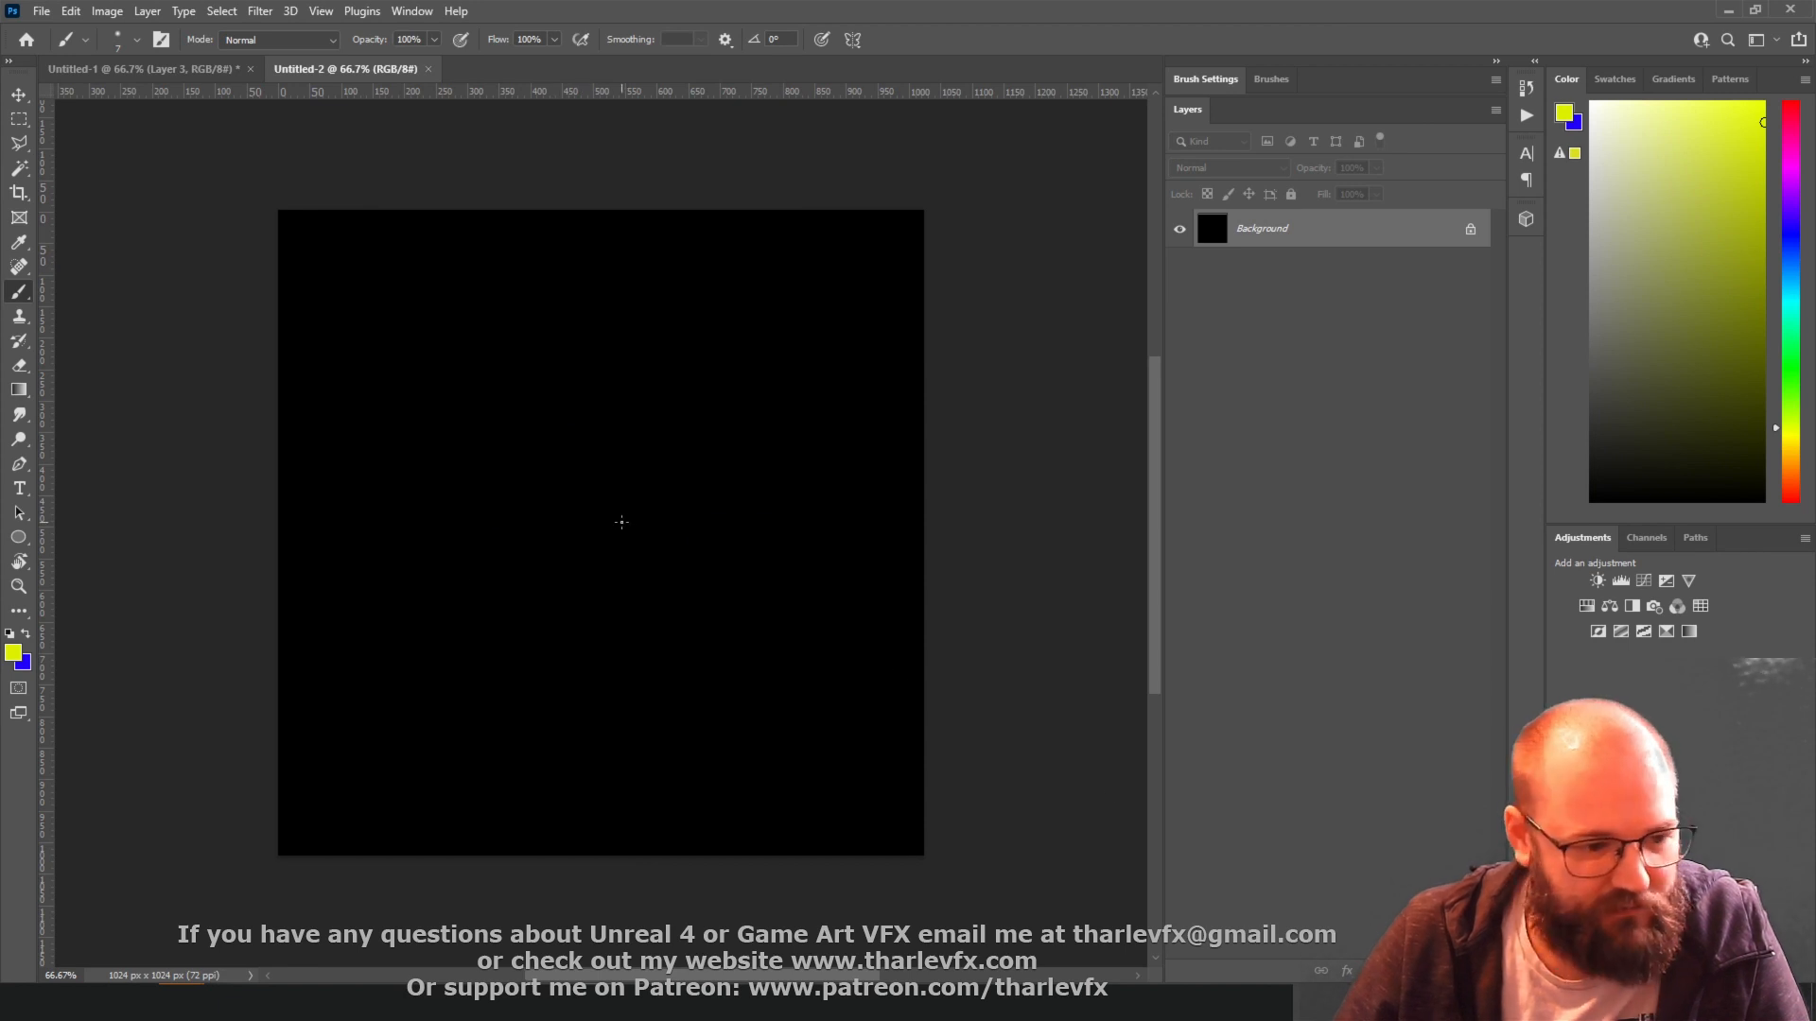
- Set the foreground colour to white and paint a spiral curling outward from the middle of the canvas
key("d")
key("x")
mouse_move(600, 511)
left_mouse_down()
mouse_move(543, 581)
mouse_move(386, 535)
left_mouse_up()
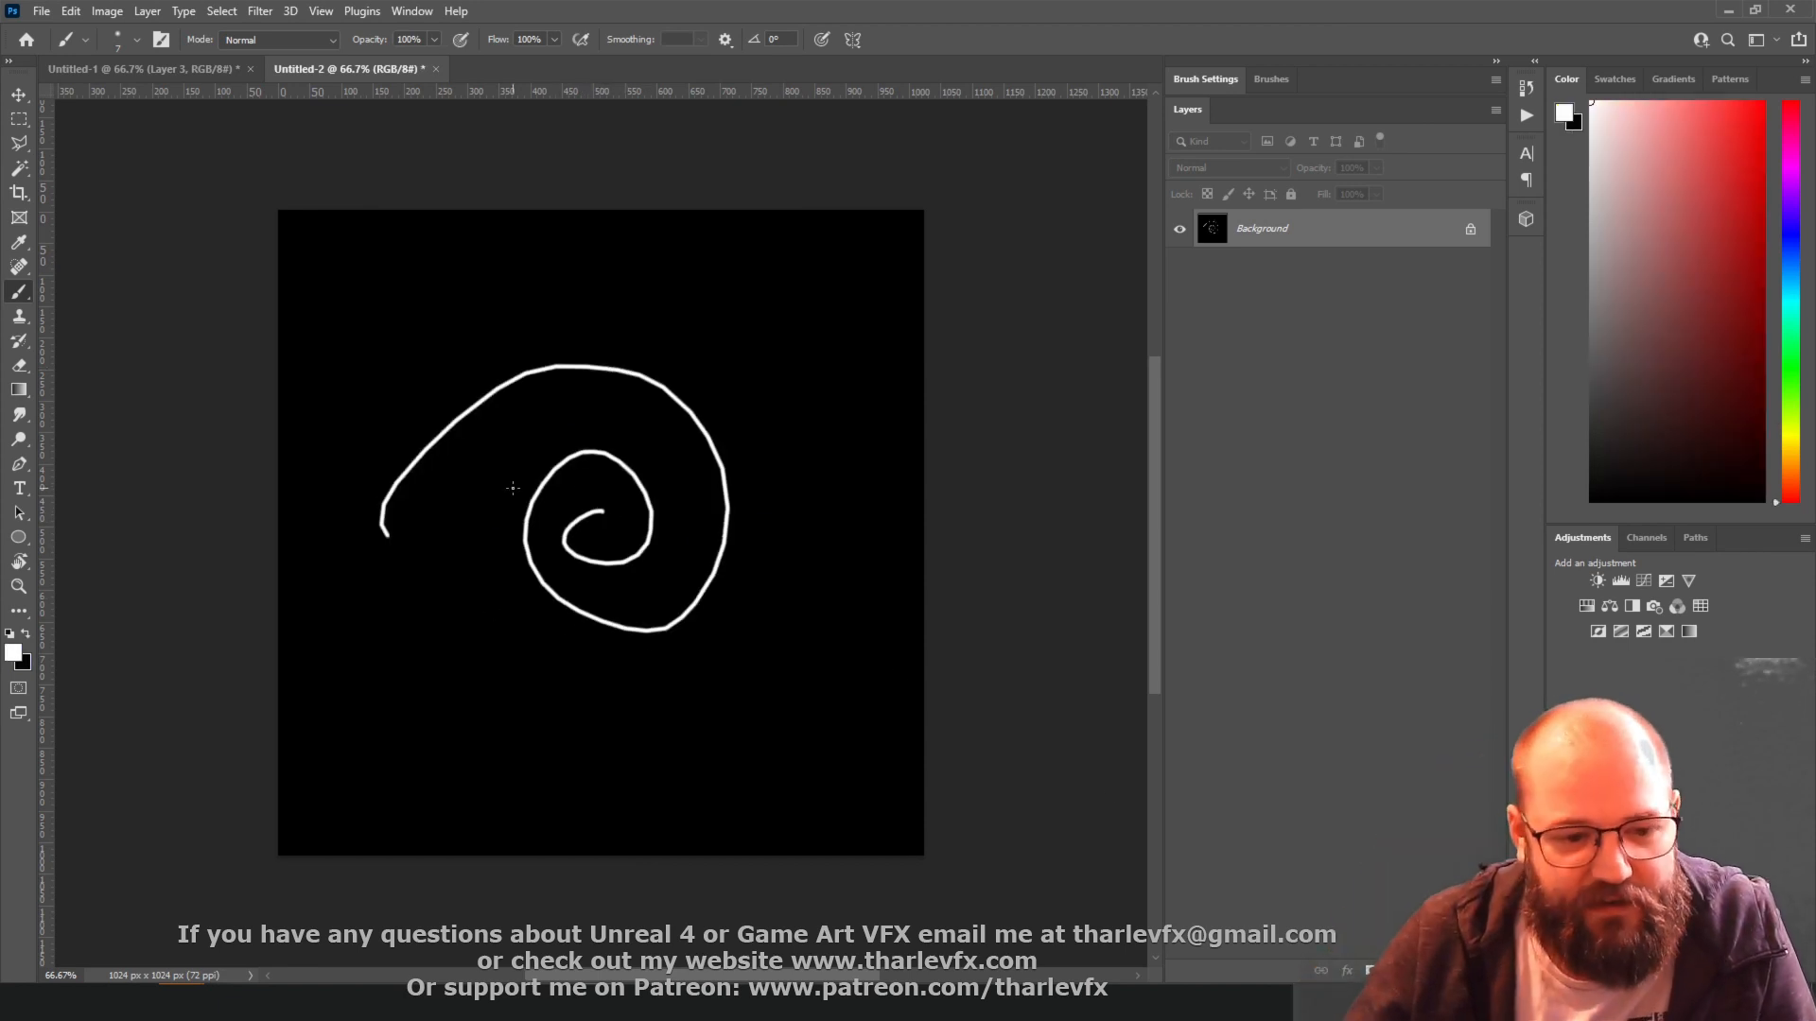
- On a new layer, paint blue crosses at two neighbouring points on the outer spiral and an arrow showing the direction between them
key("ctrl+shift+alt+n")
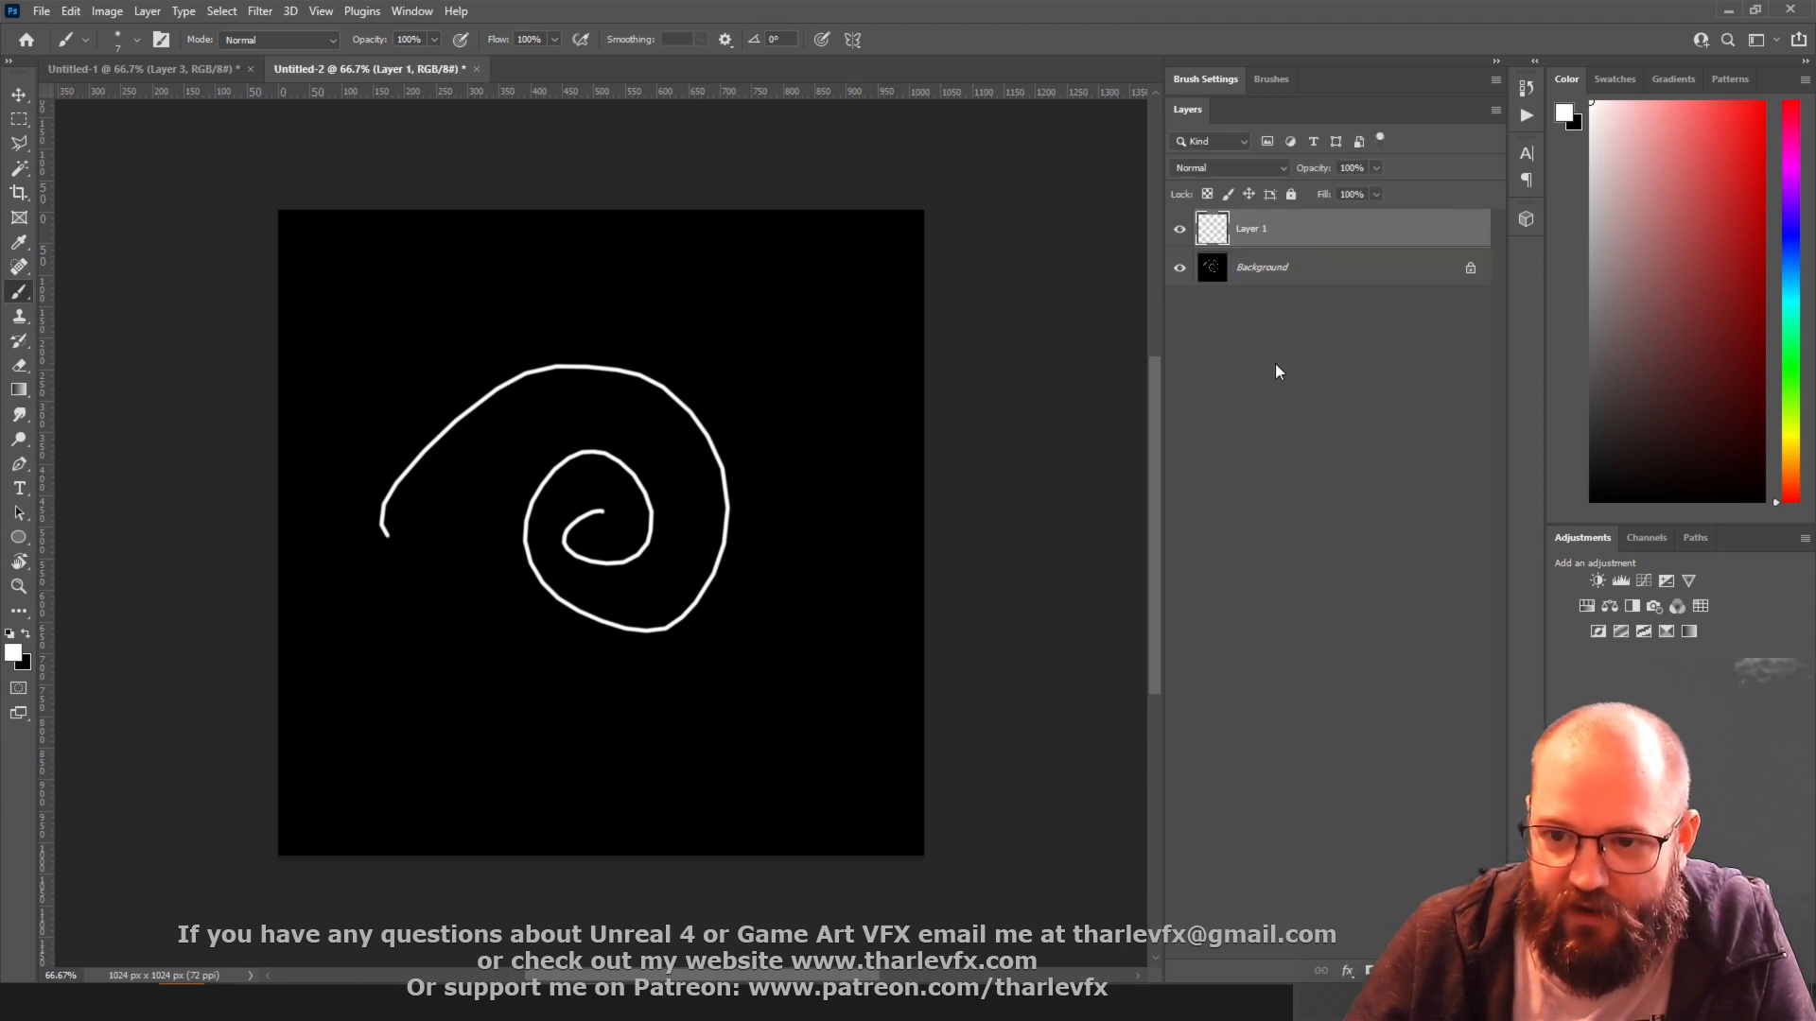
left_click(12, 653)
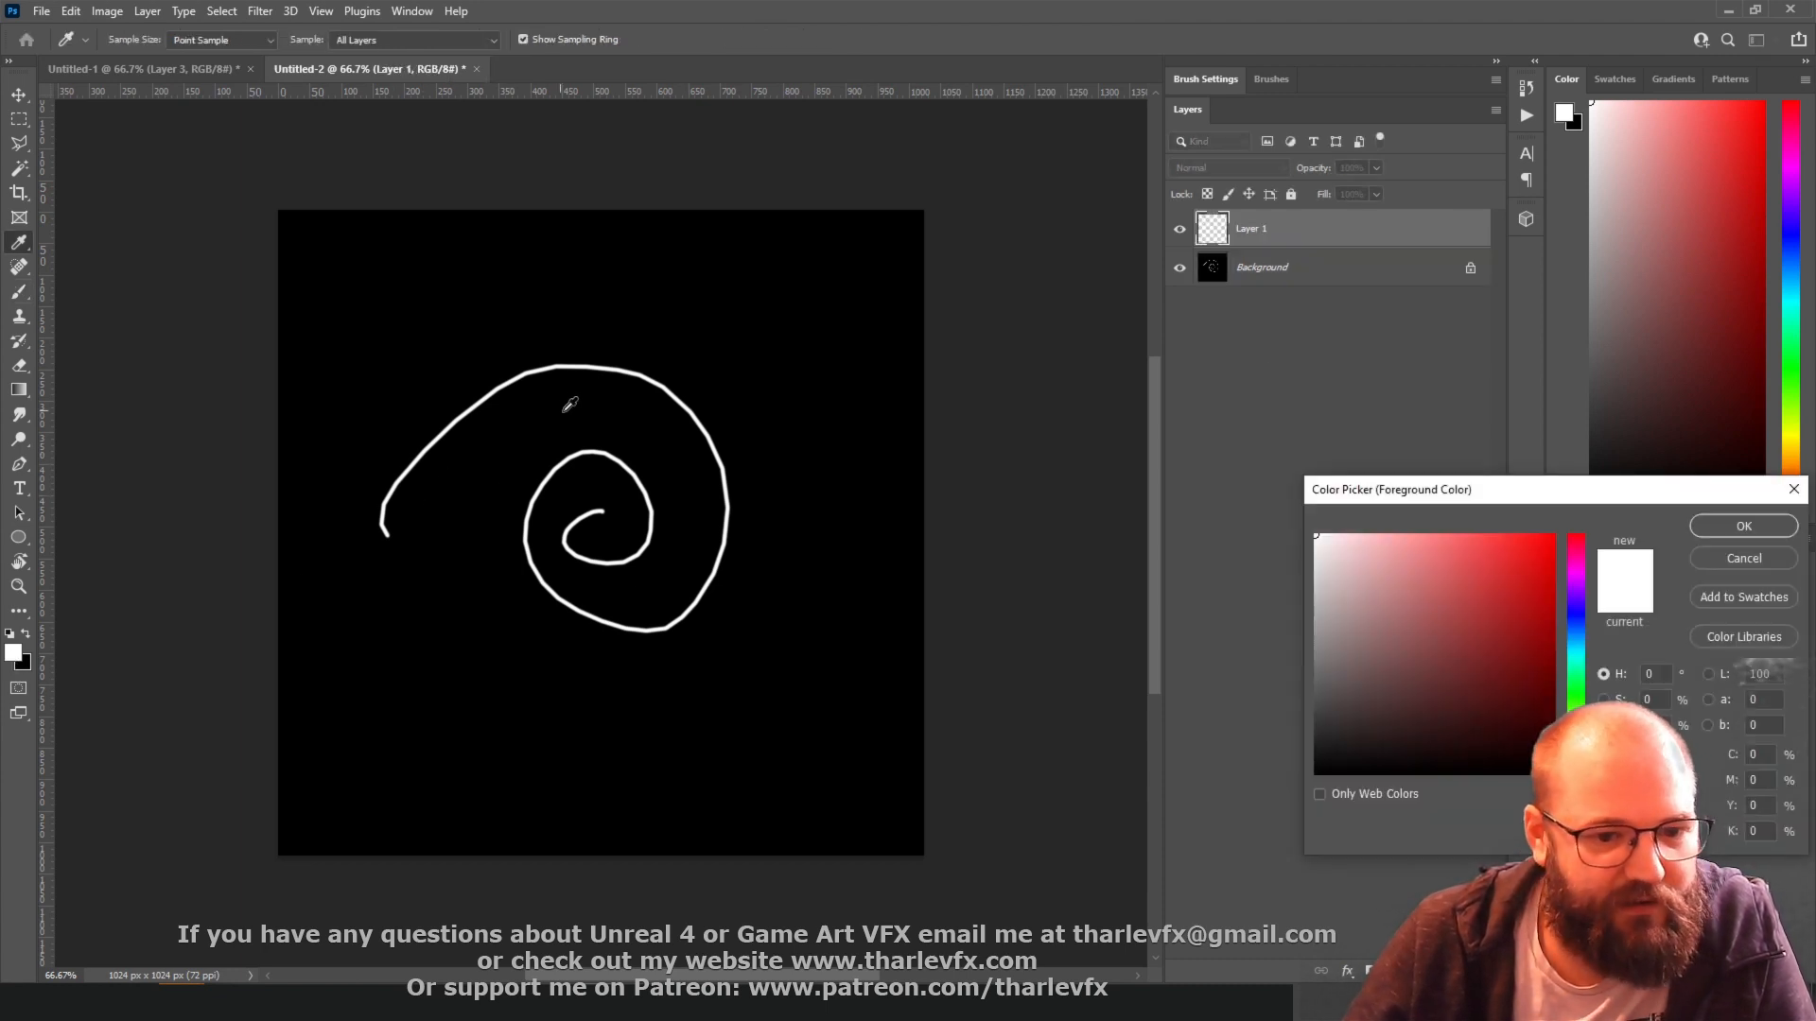
left_click(1571, 617)
left_click(1553, 535)
left_click(1714, 529)
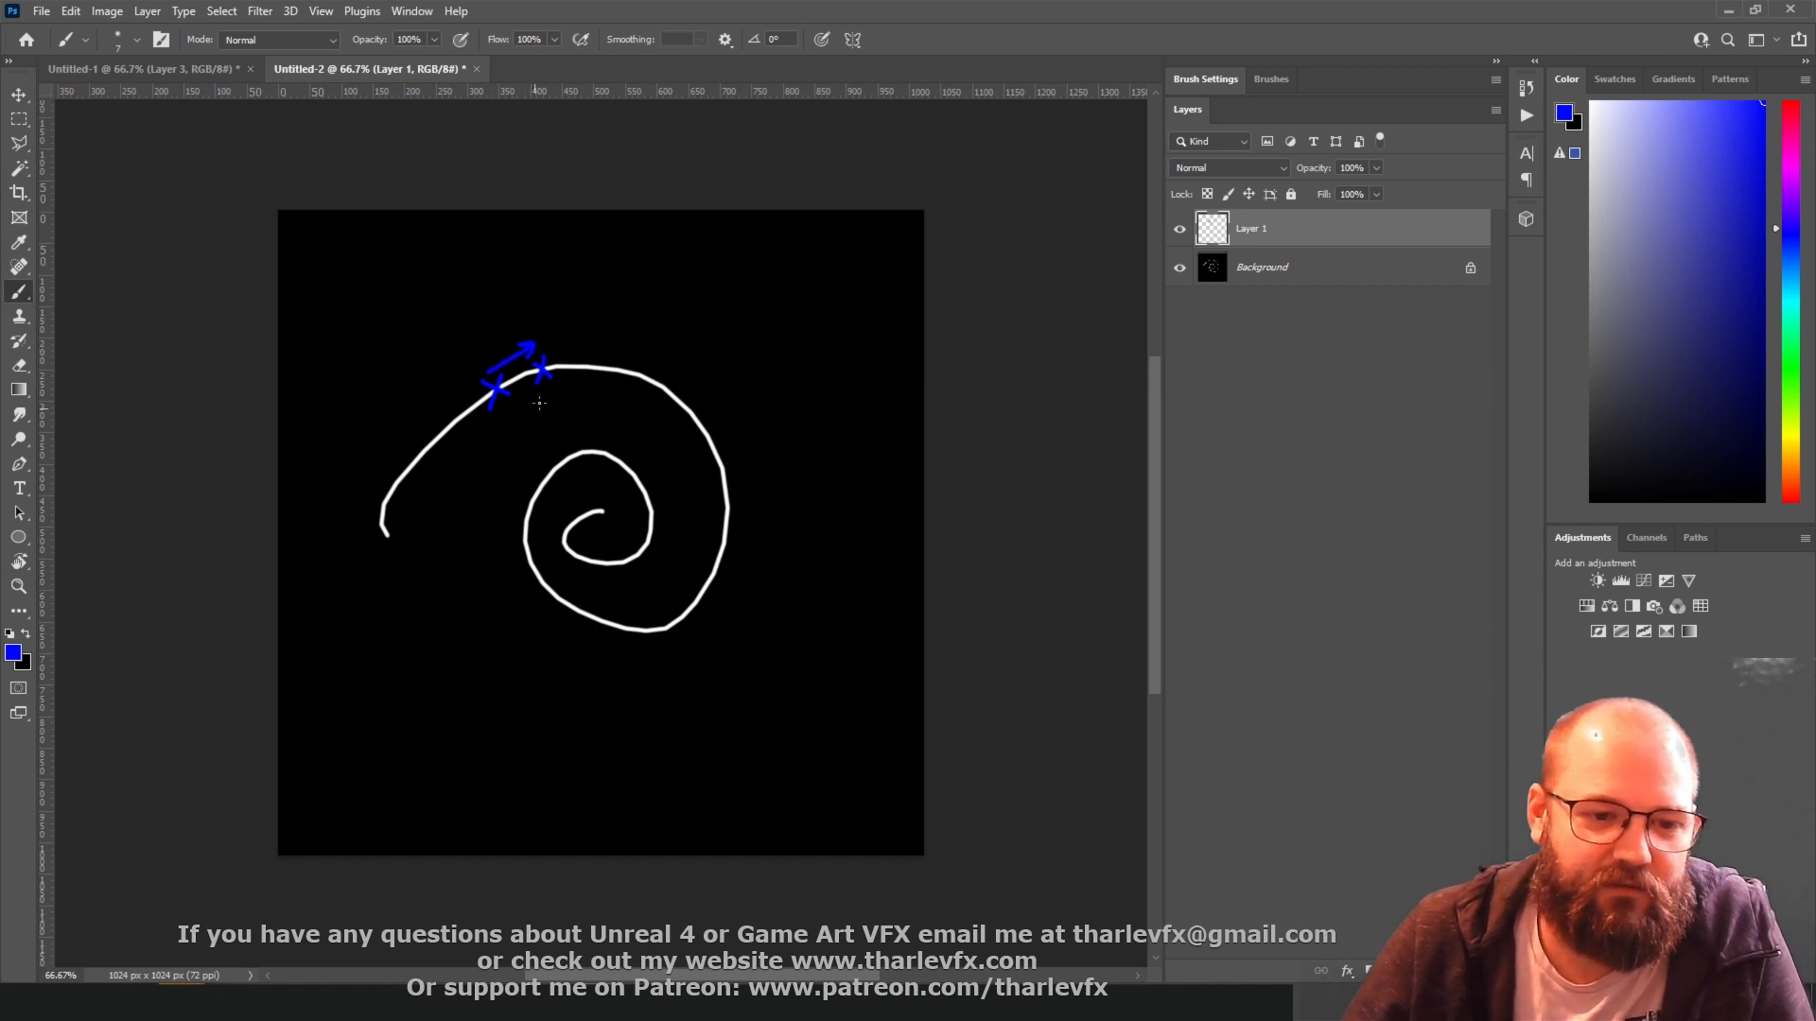
key("x")
key("x")
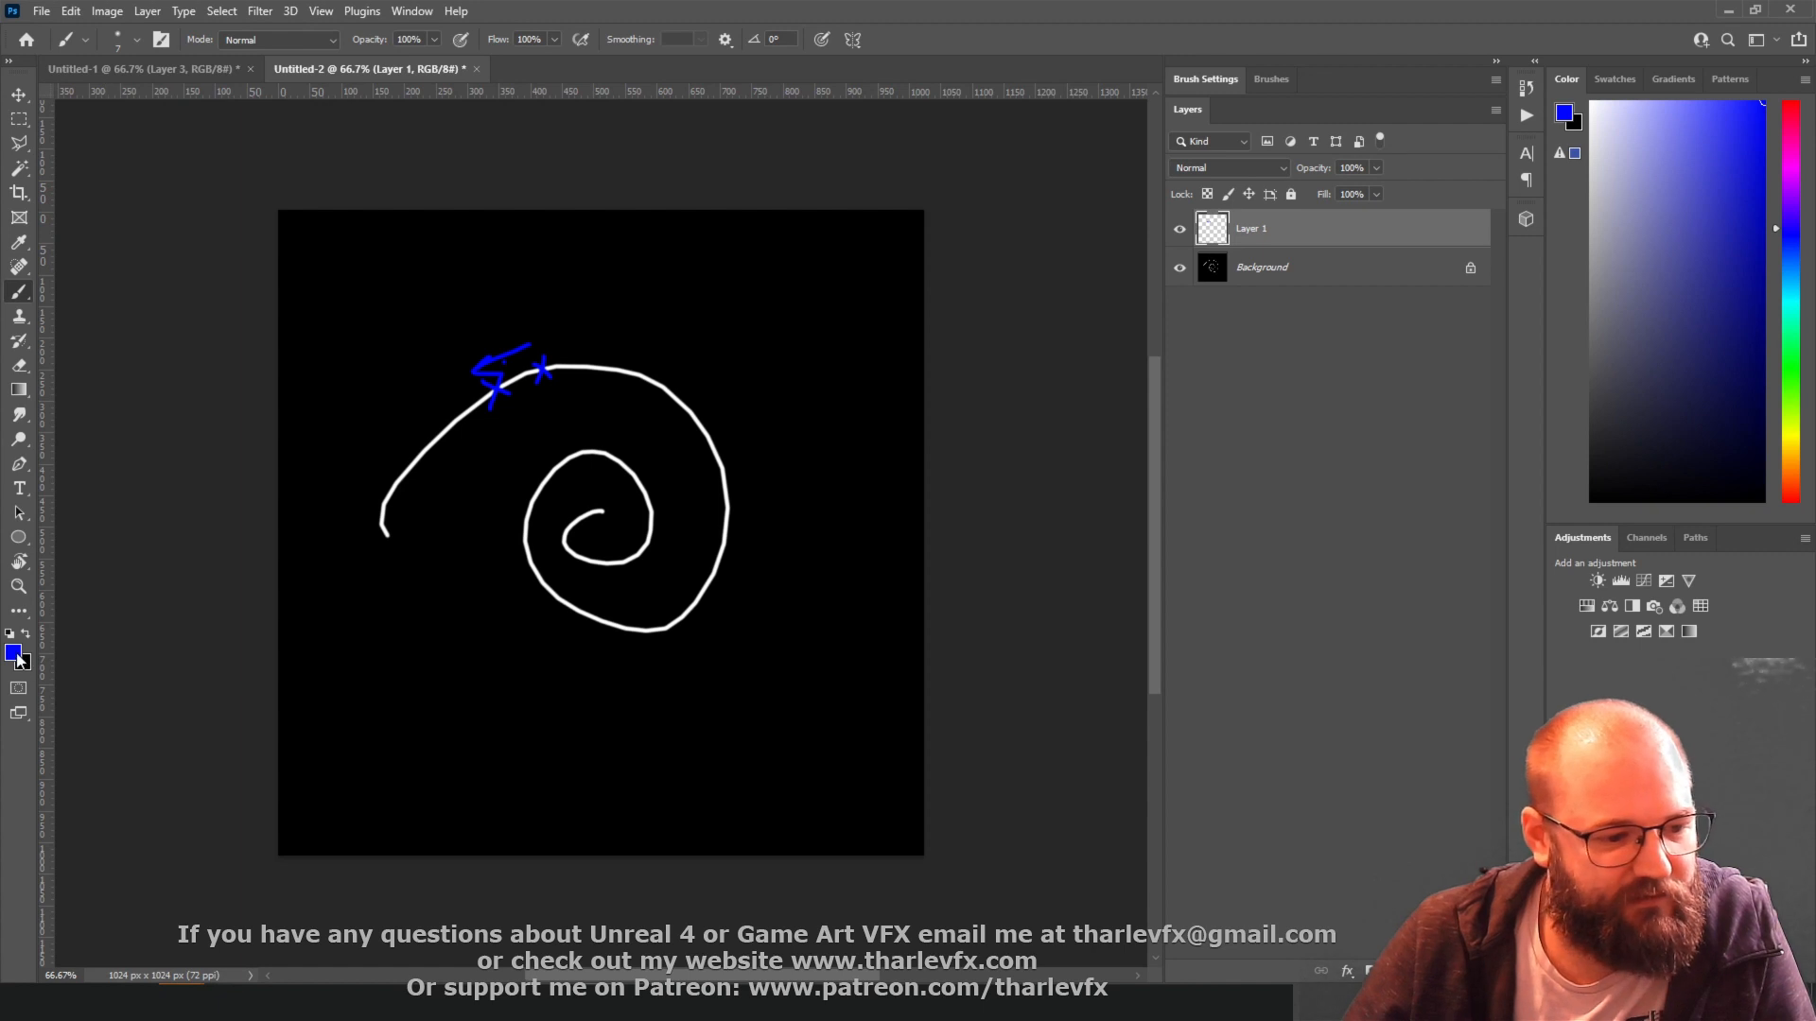
- Set the foreground colour to pure red and paint two diagonal arrows across the spiral for the rotation axis direction
left_click(15, 654)
left_click_drag(1577, 568, 1581, 523)
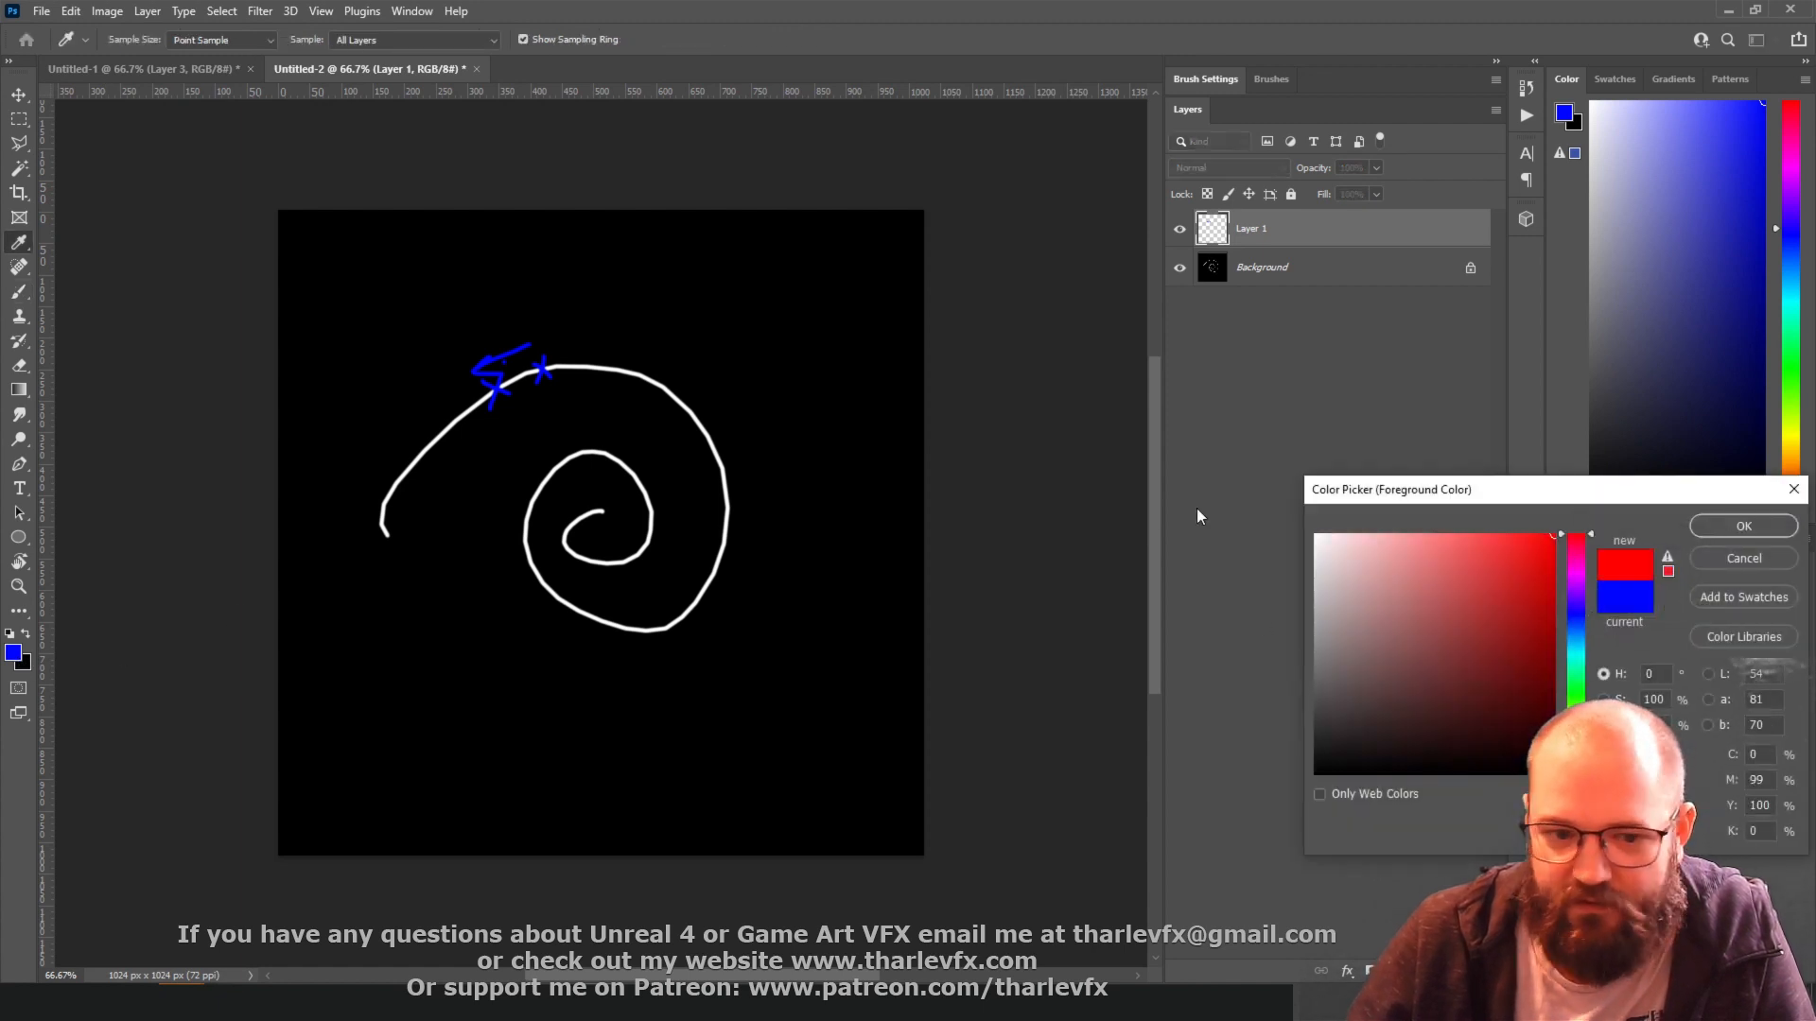
left_click(1740, 528)
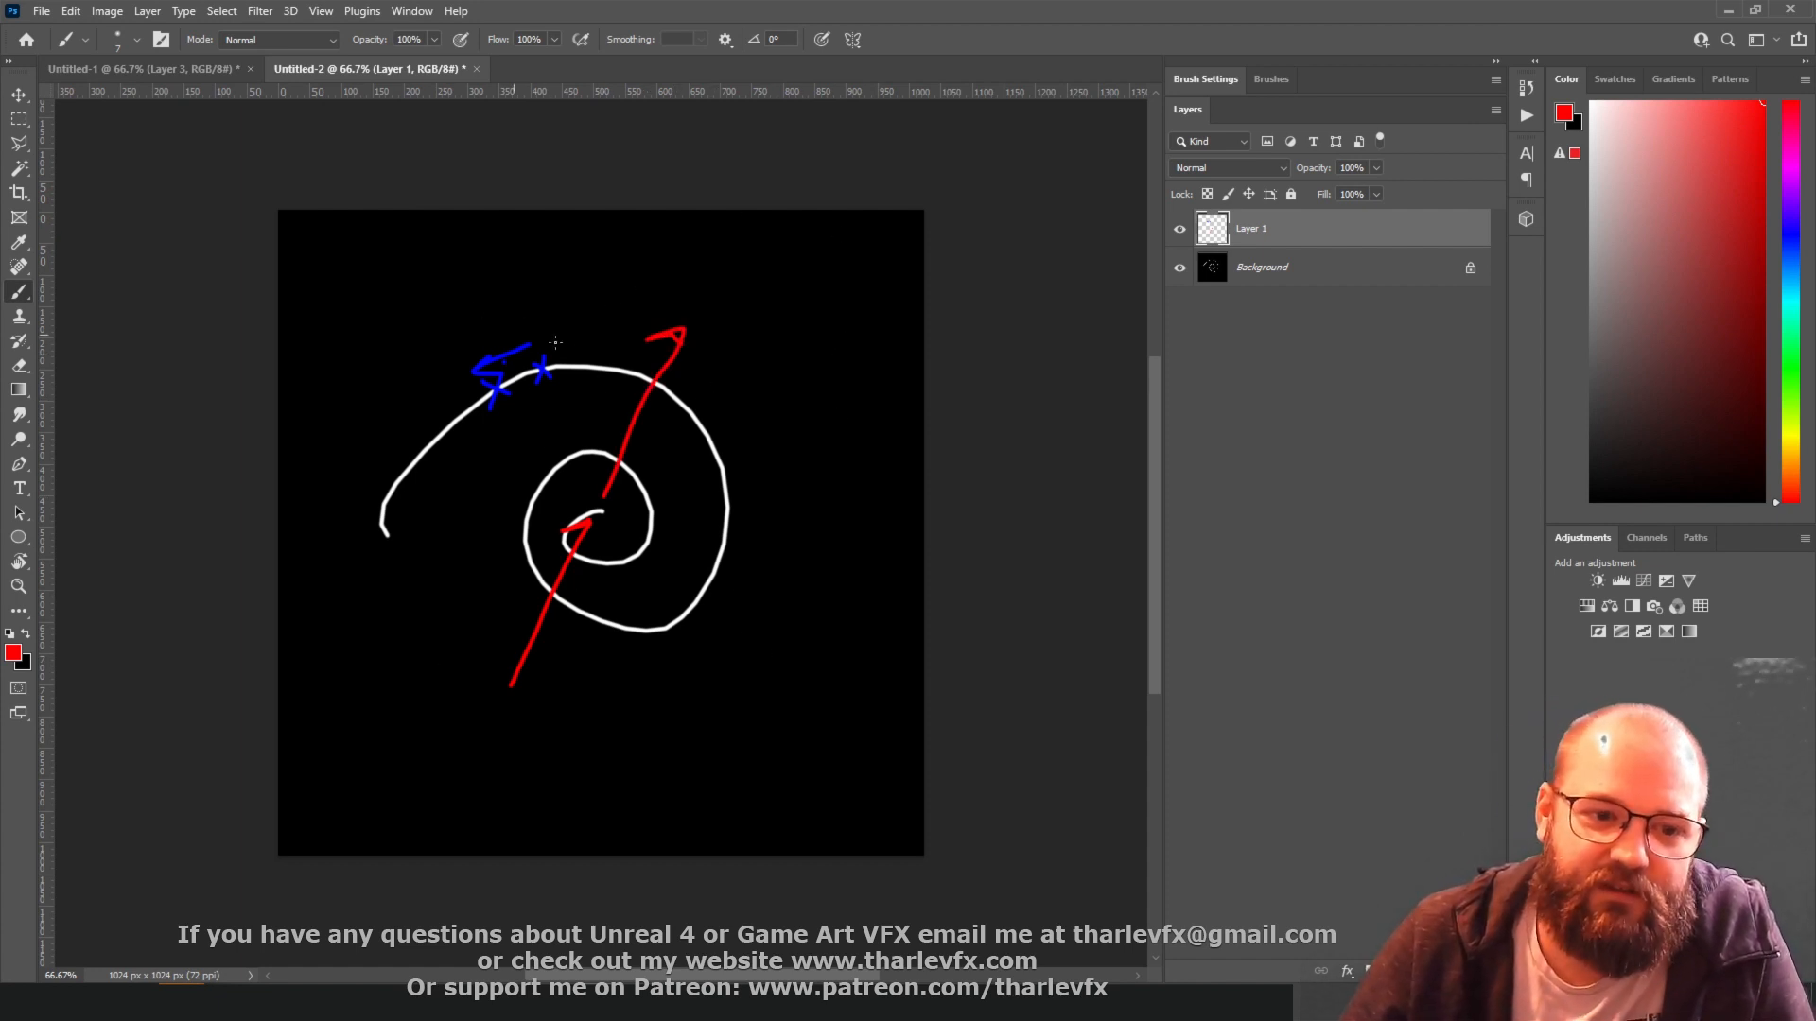
- Set the foreground colour to bright green and paint an arrow for the normal, rising outward from the start of the blue direction arrow
left_click(15, 660)
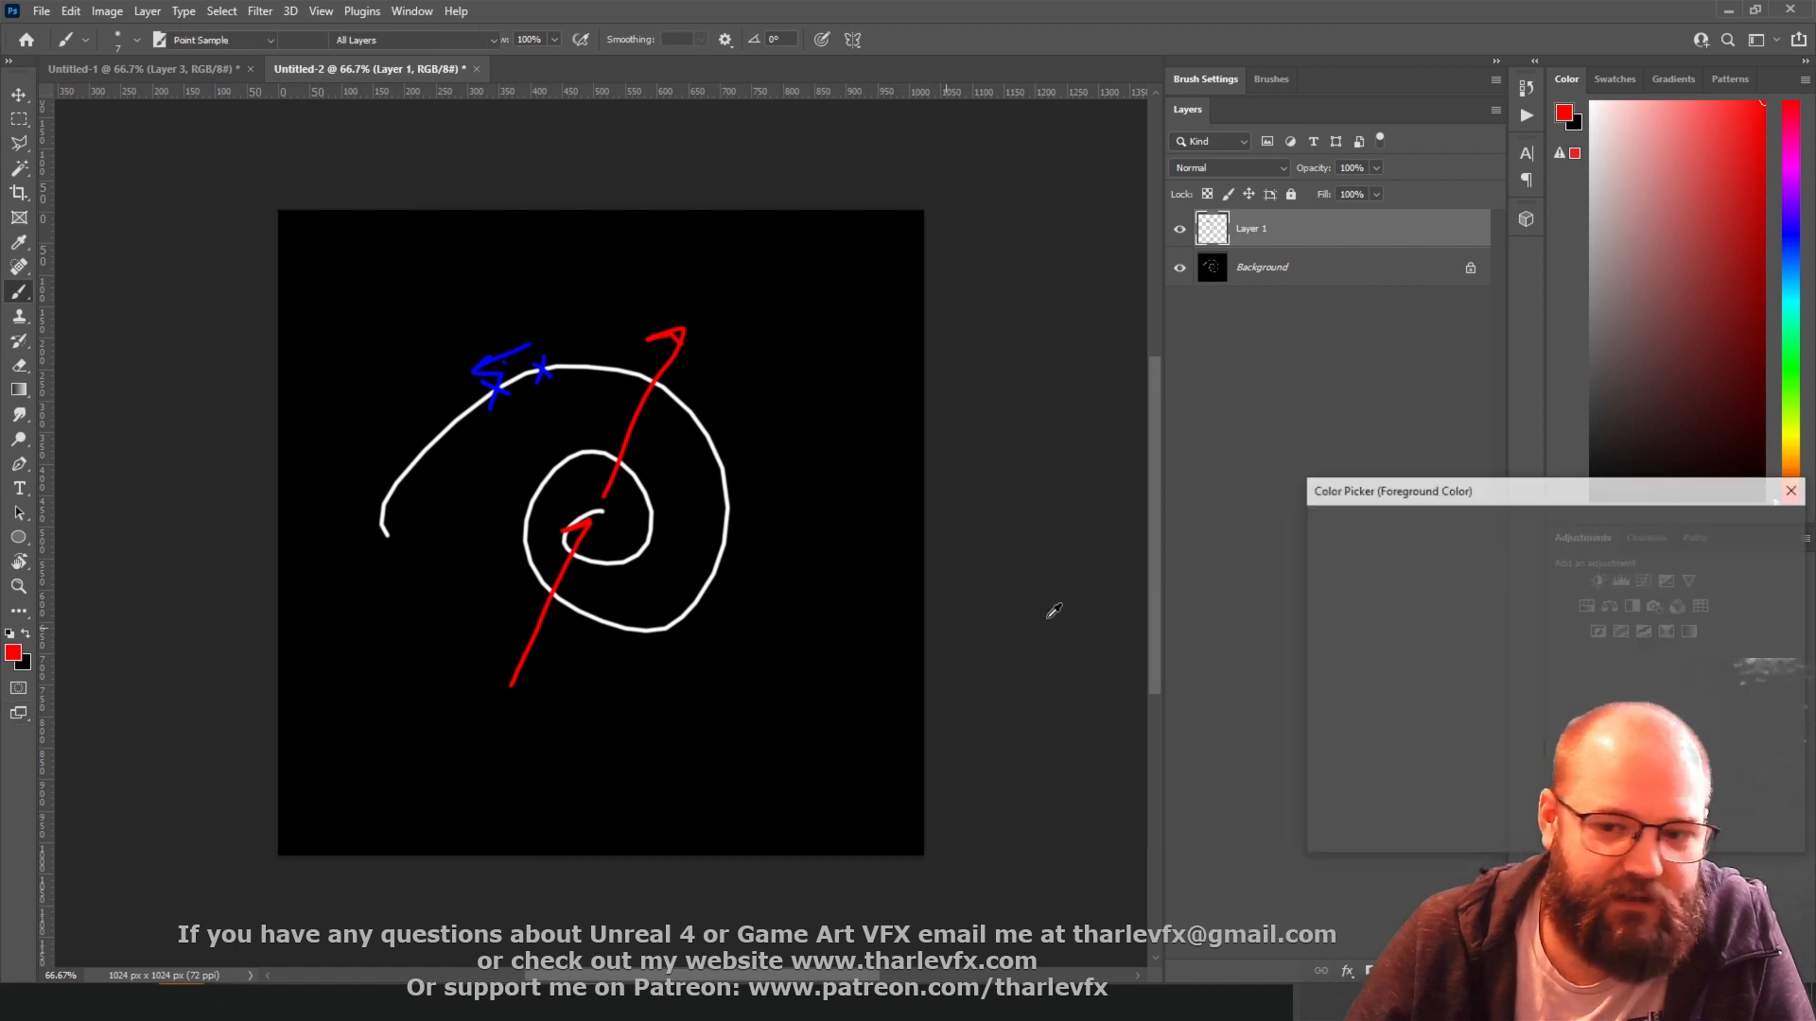
left_click_drag(1582, 728, 1587, 696)
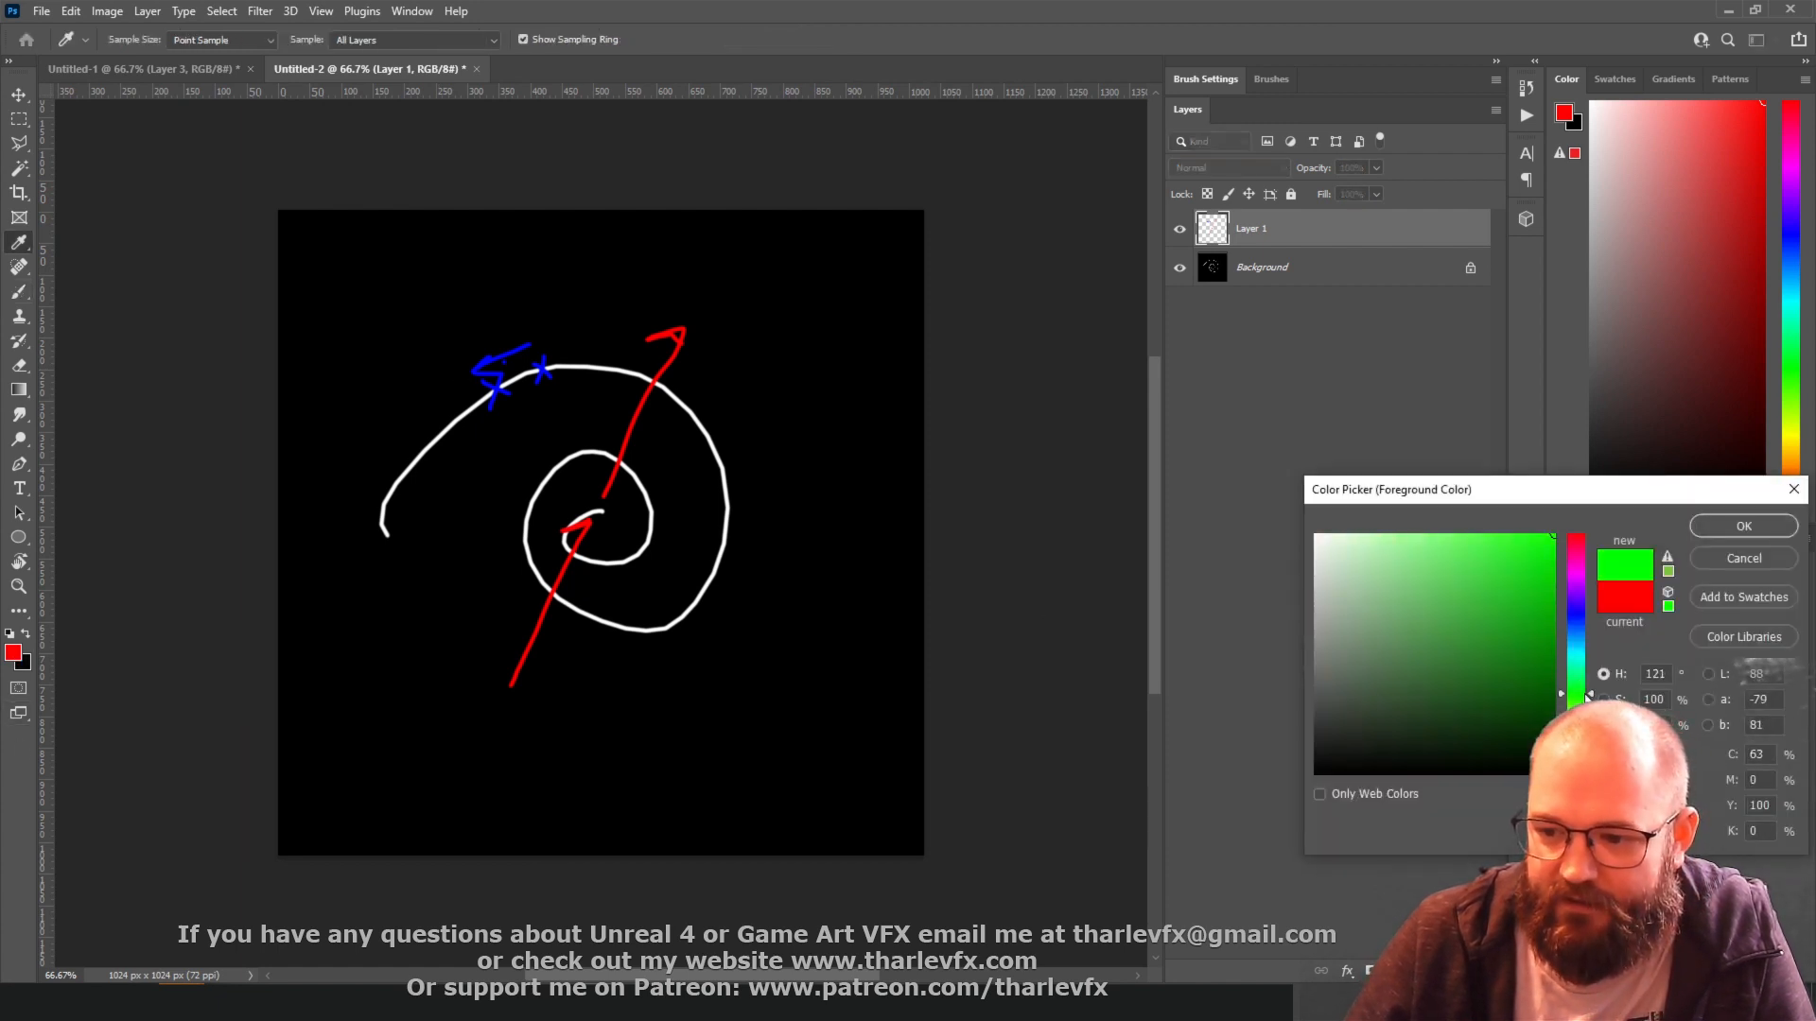
left_click(1773, 527)
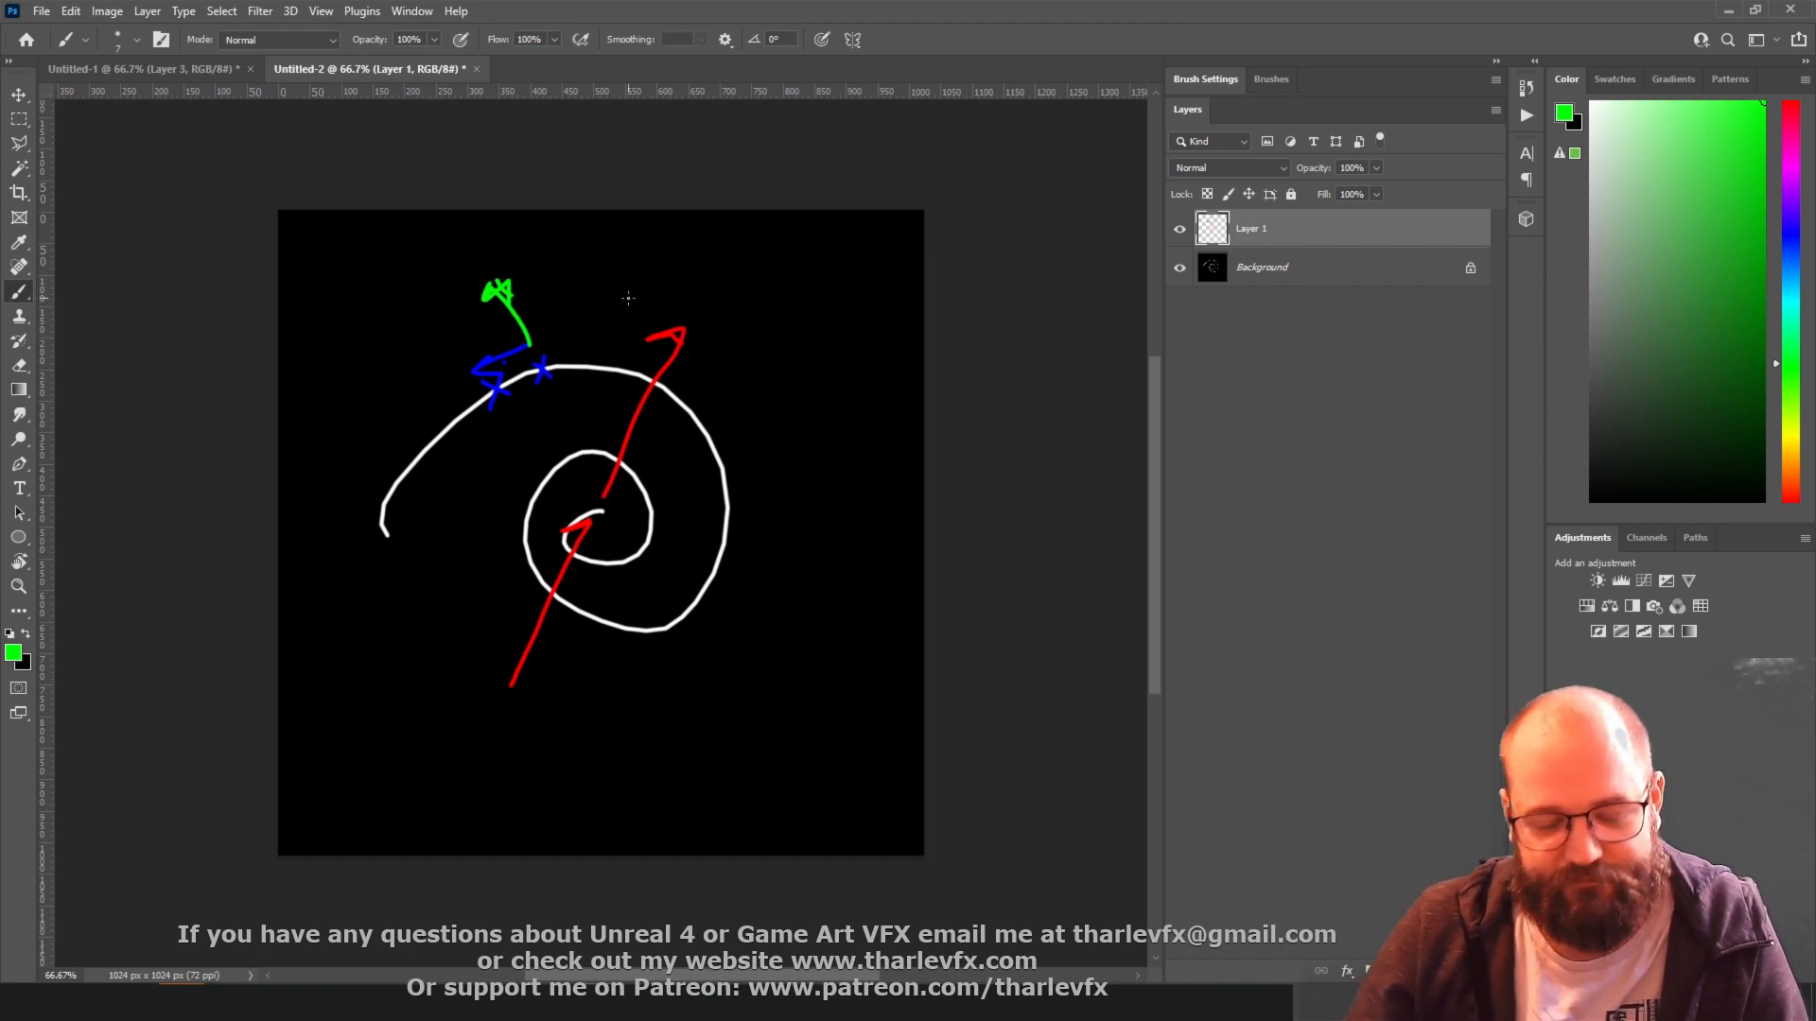
- Switch to the Unreal material editor and examine how the CalcNormals graph adds NormalOffset to the texture coordinate's G component
key("alt+Tab")
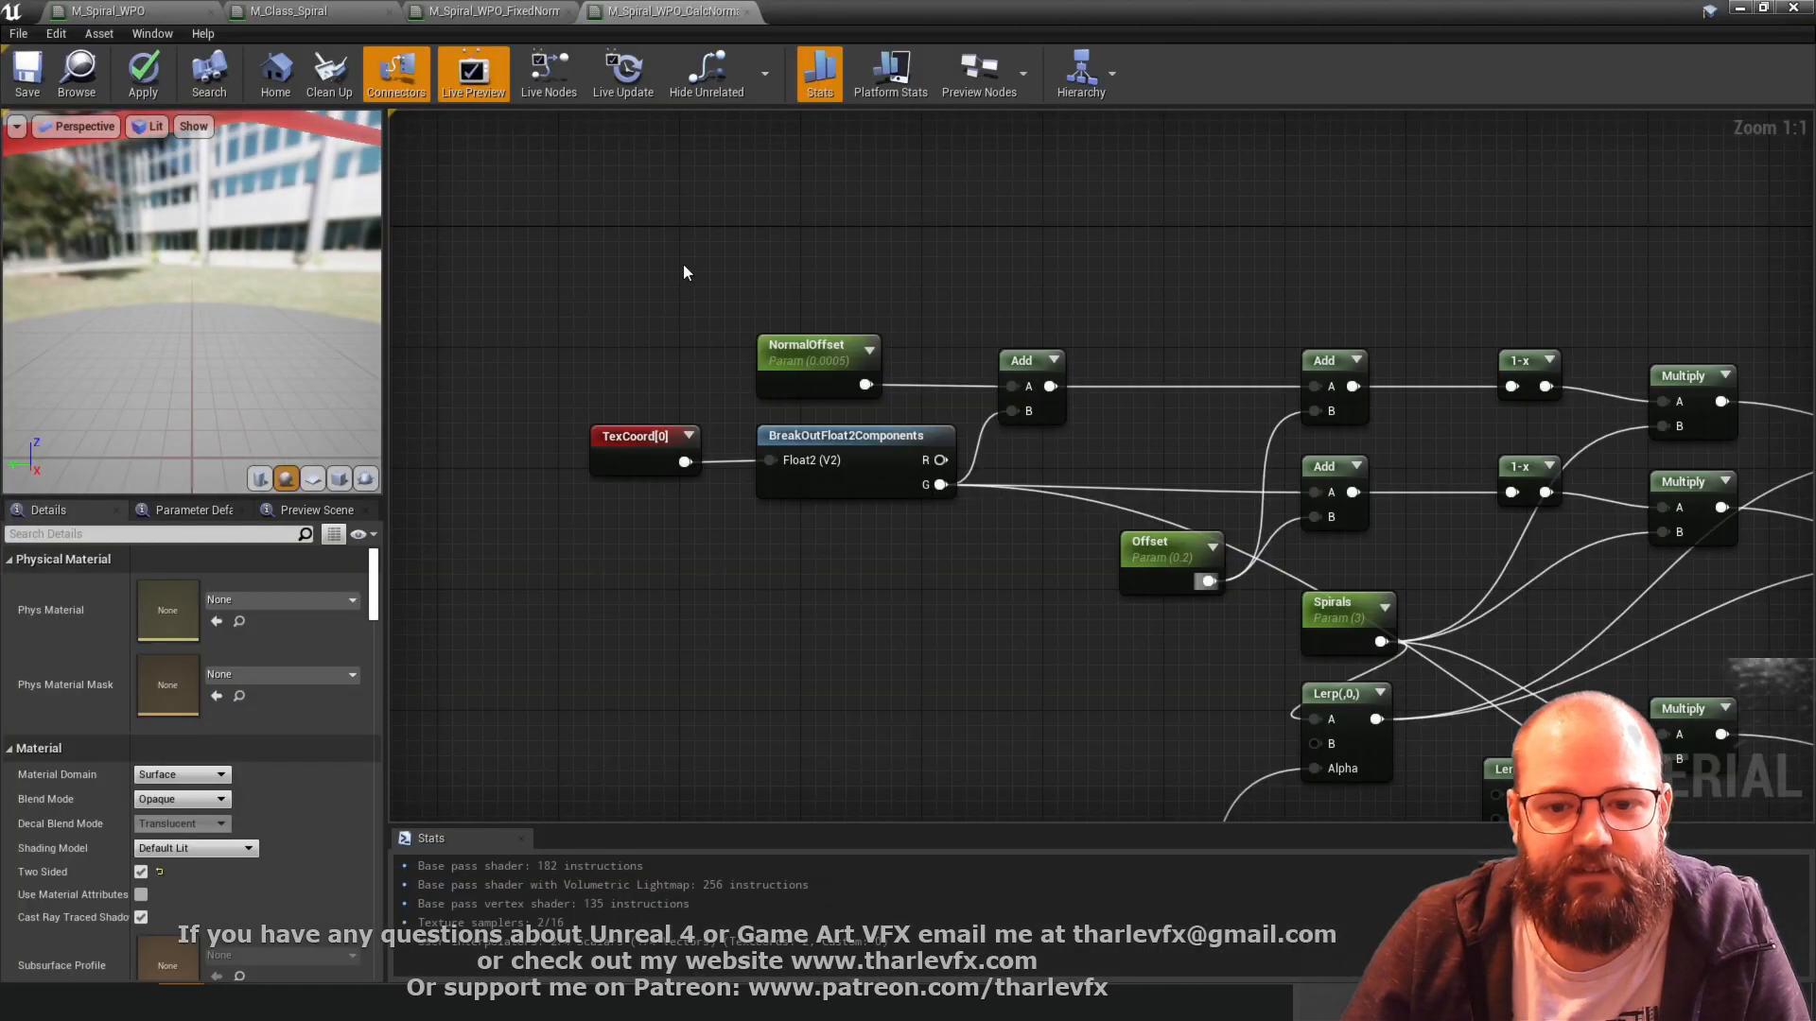
scroll(812, 556, "down", 3)
scroll(747, 313, "up", 1)
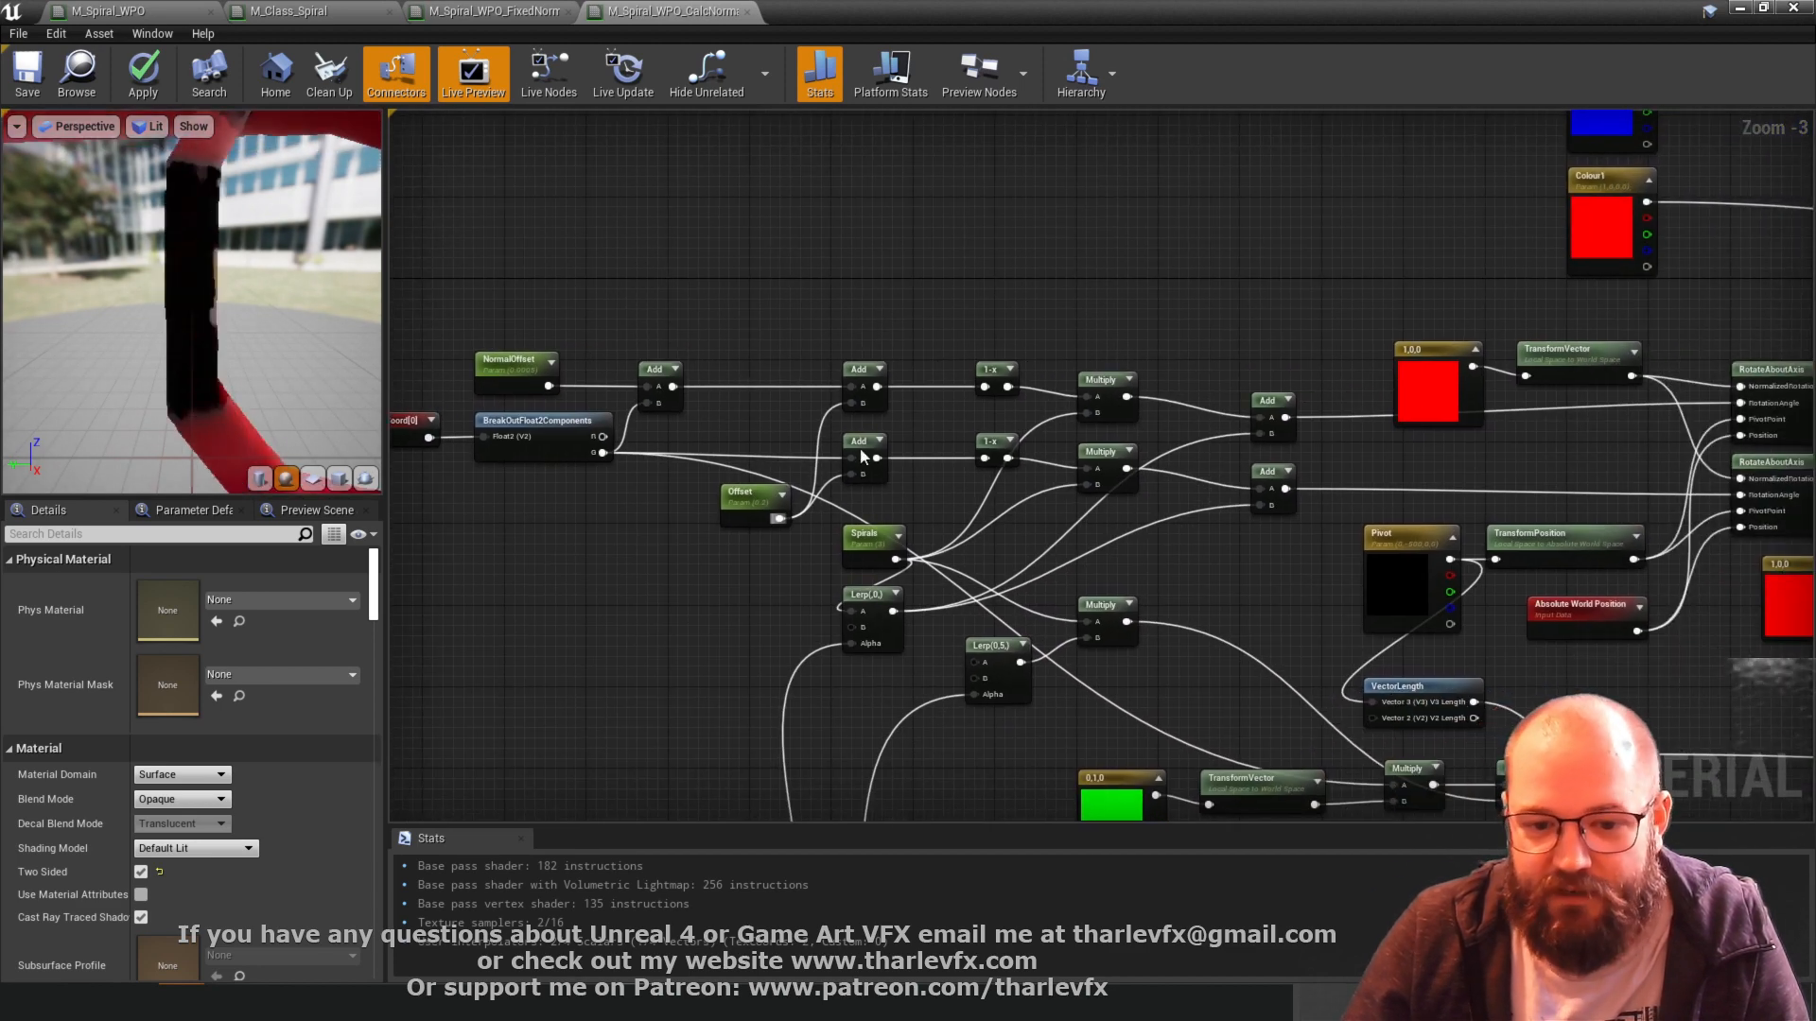
right_click_drag(991, 327, 917, 314)
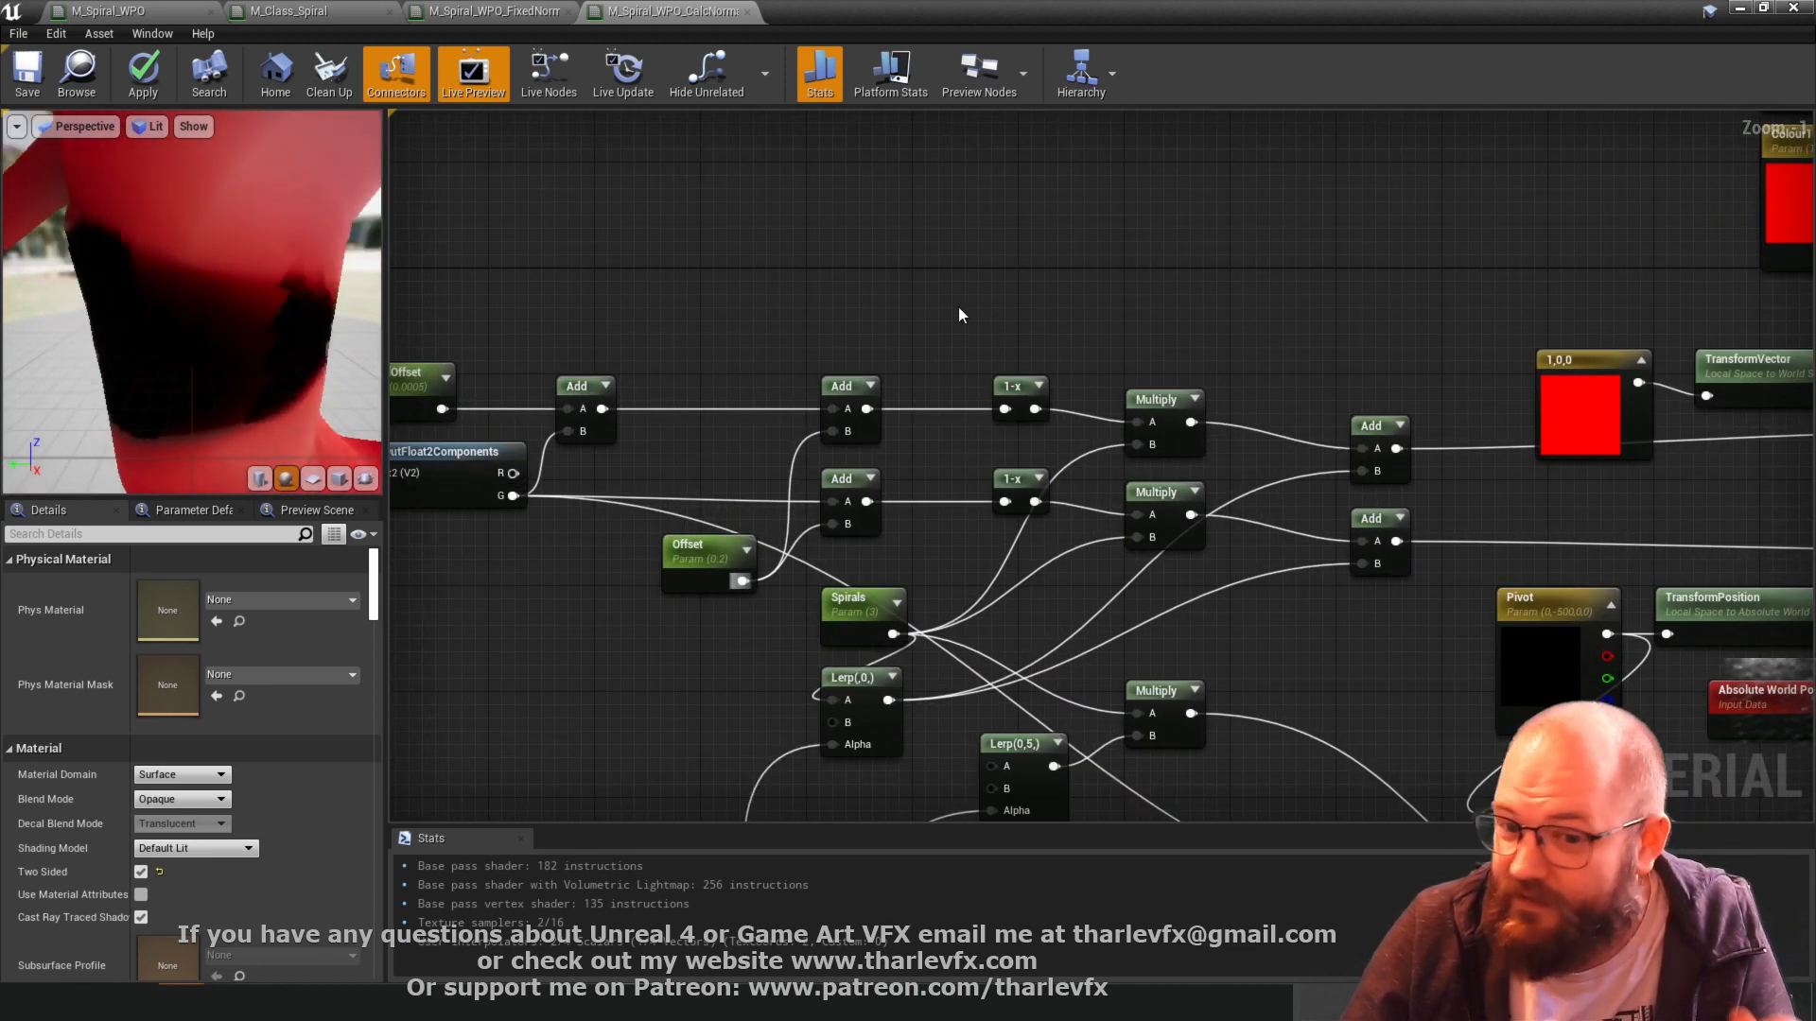
scroll(957, 307, "up", 1)
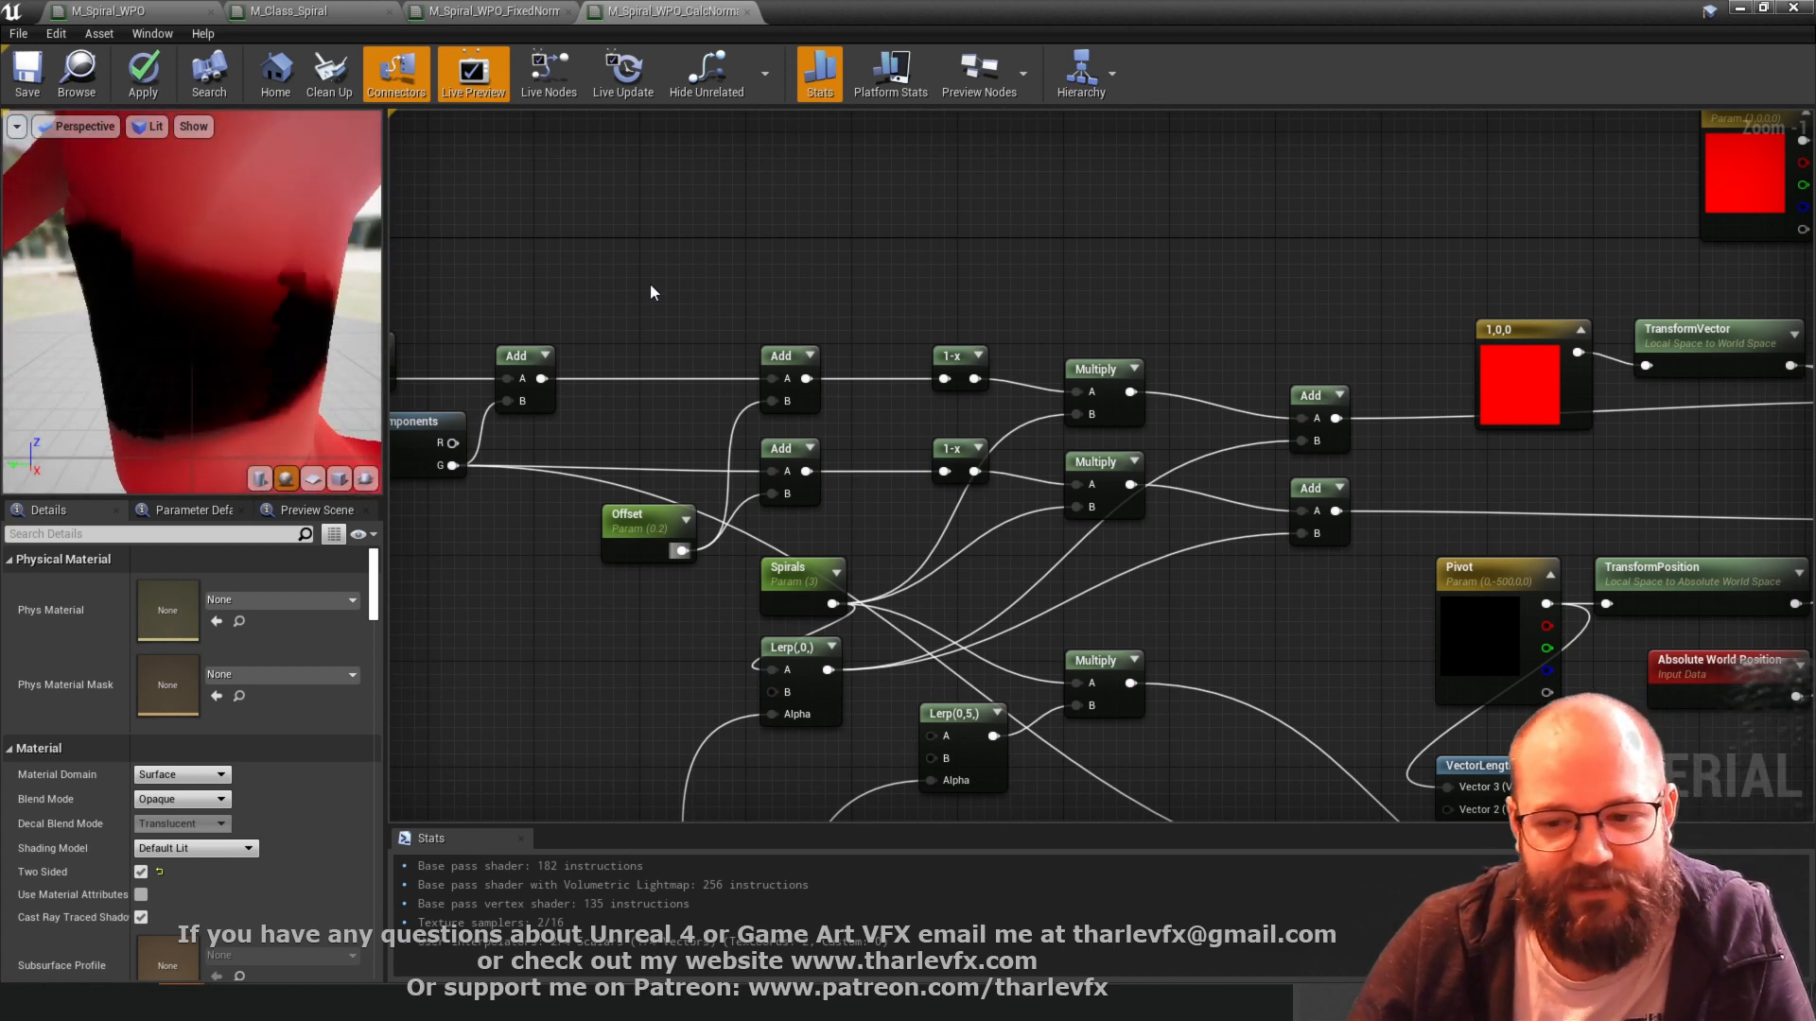
right_click_drag(598, 473, 896, 470)
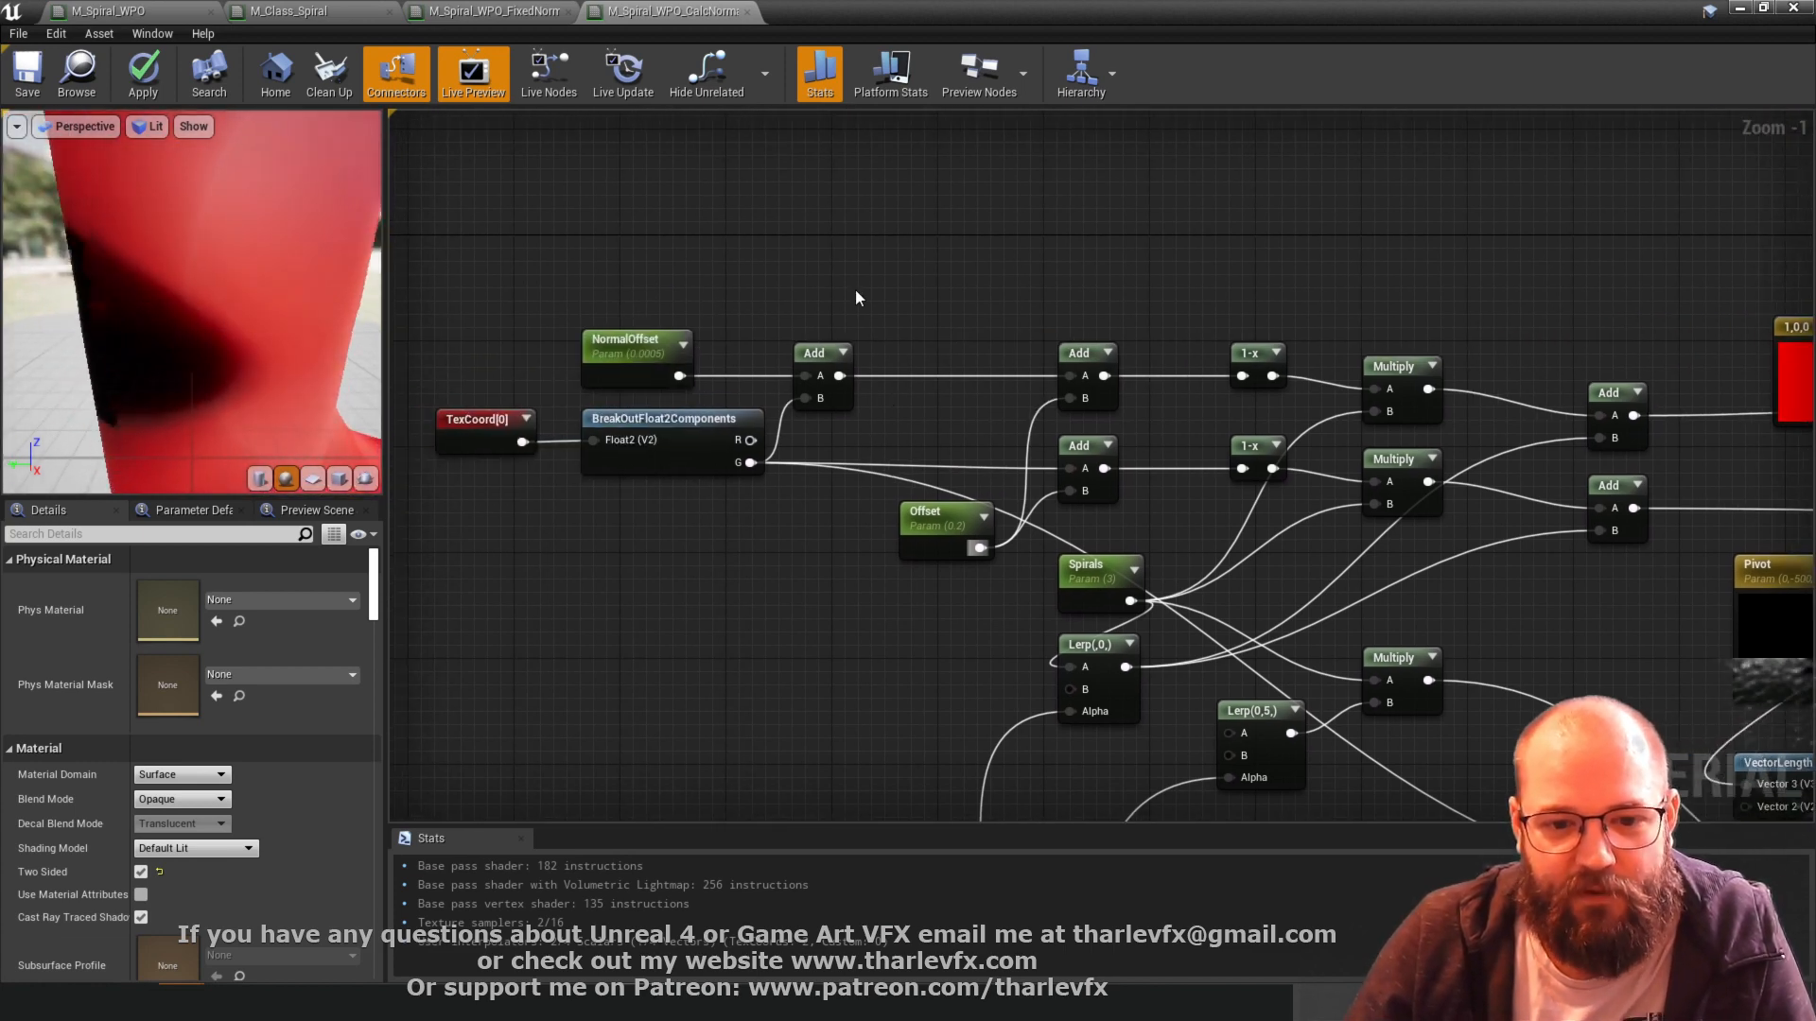
left_click(672, 460)
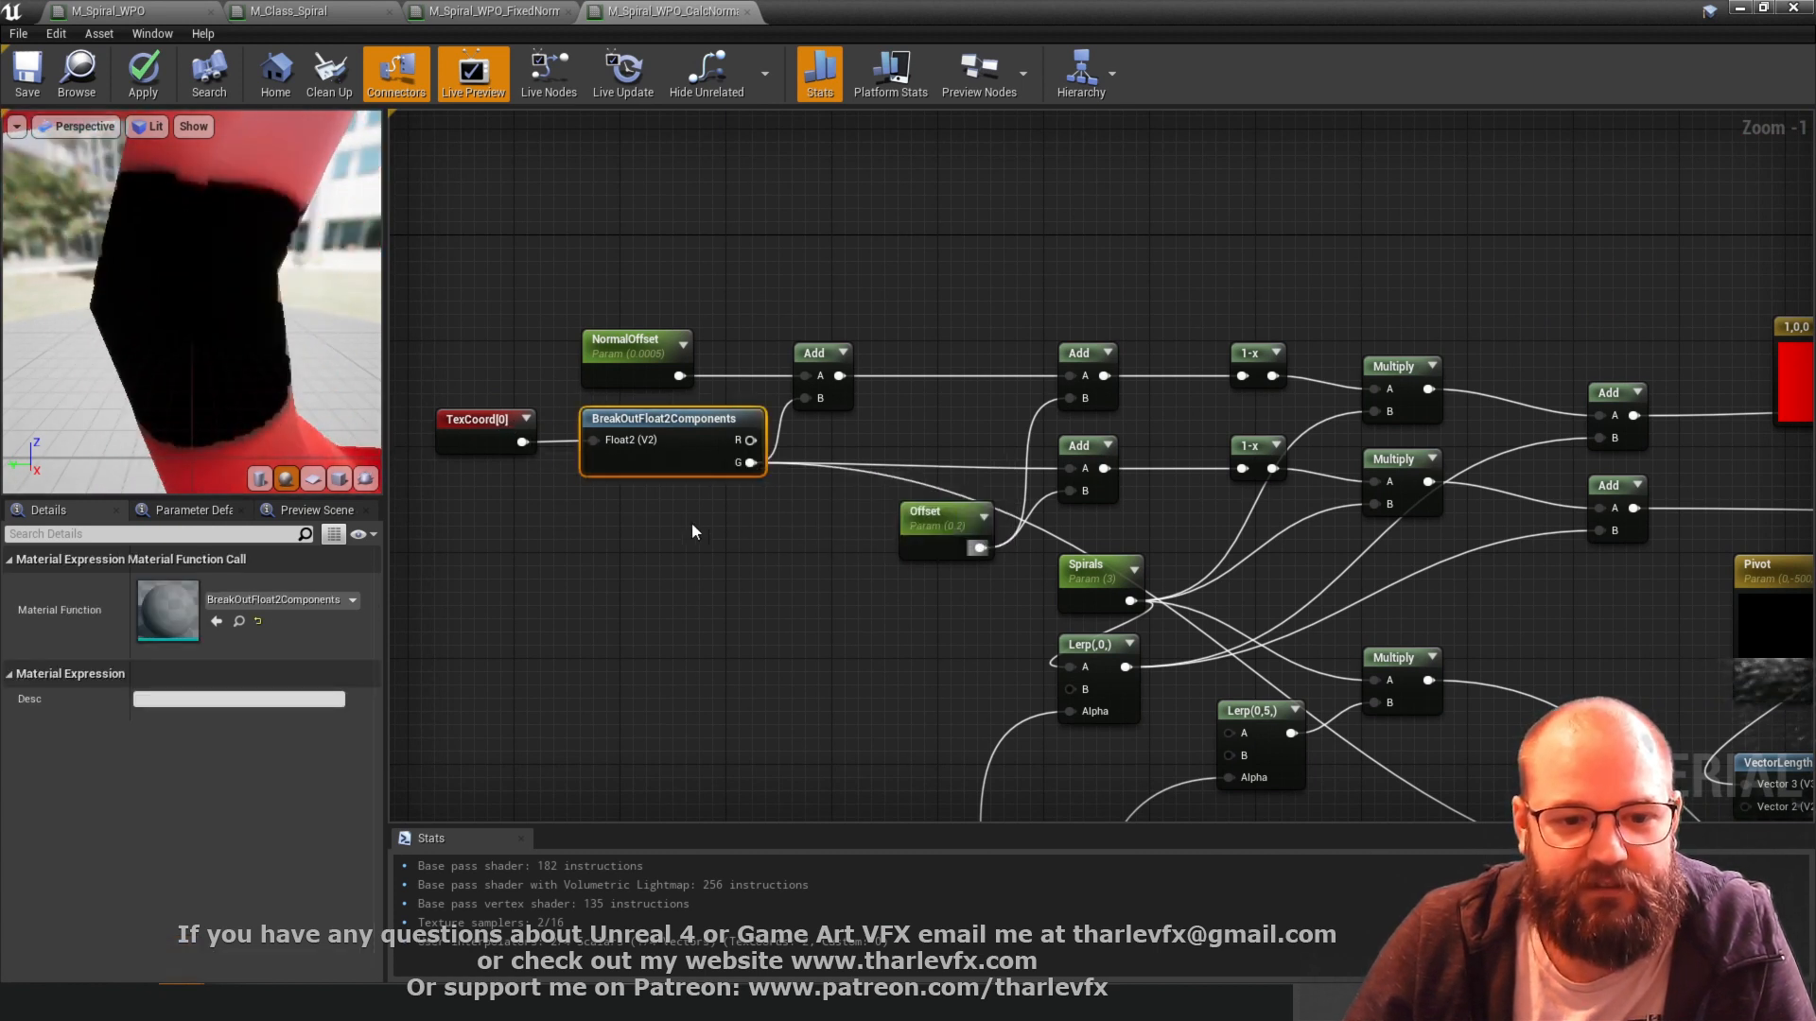
left_click(487, 433)
left_click(690, 461)
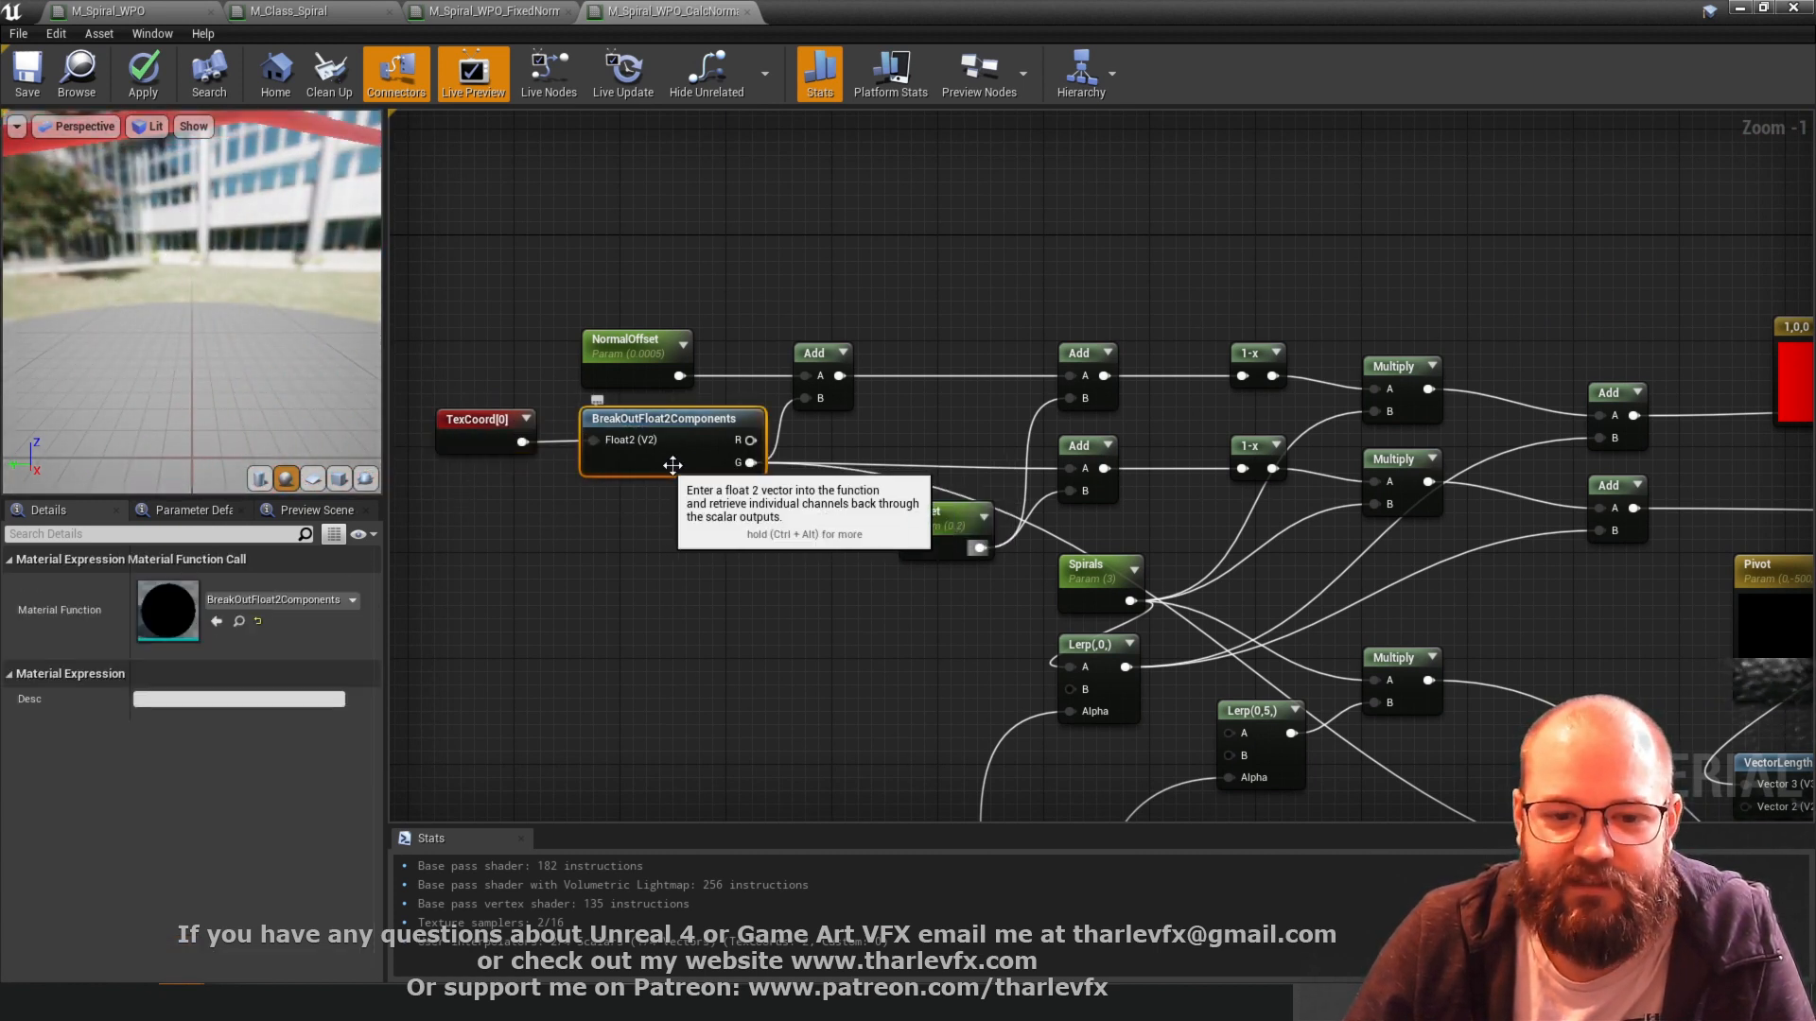
scroll(662, 466, "up", 1)
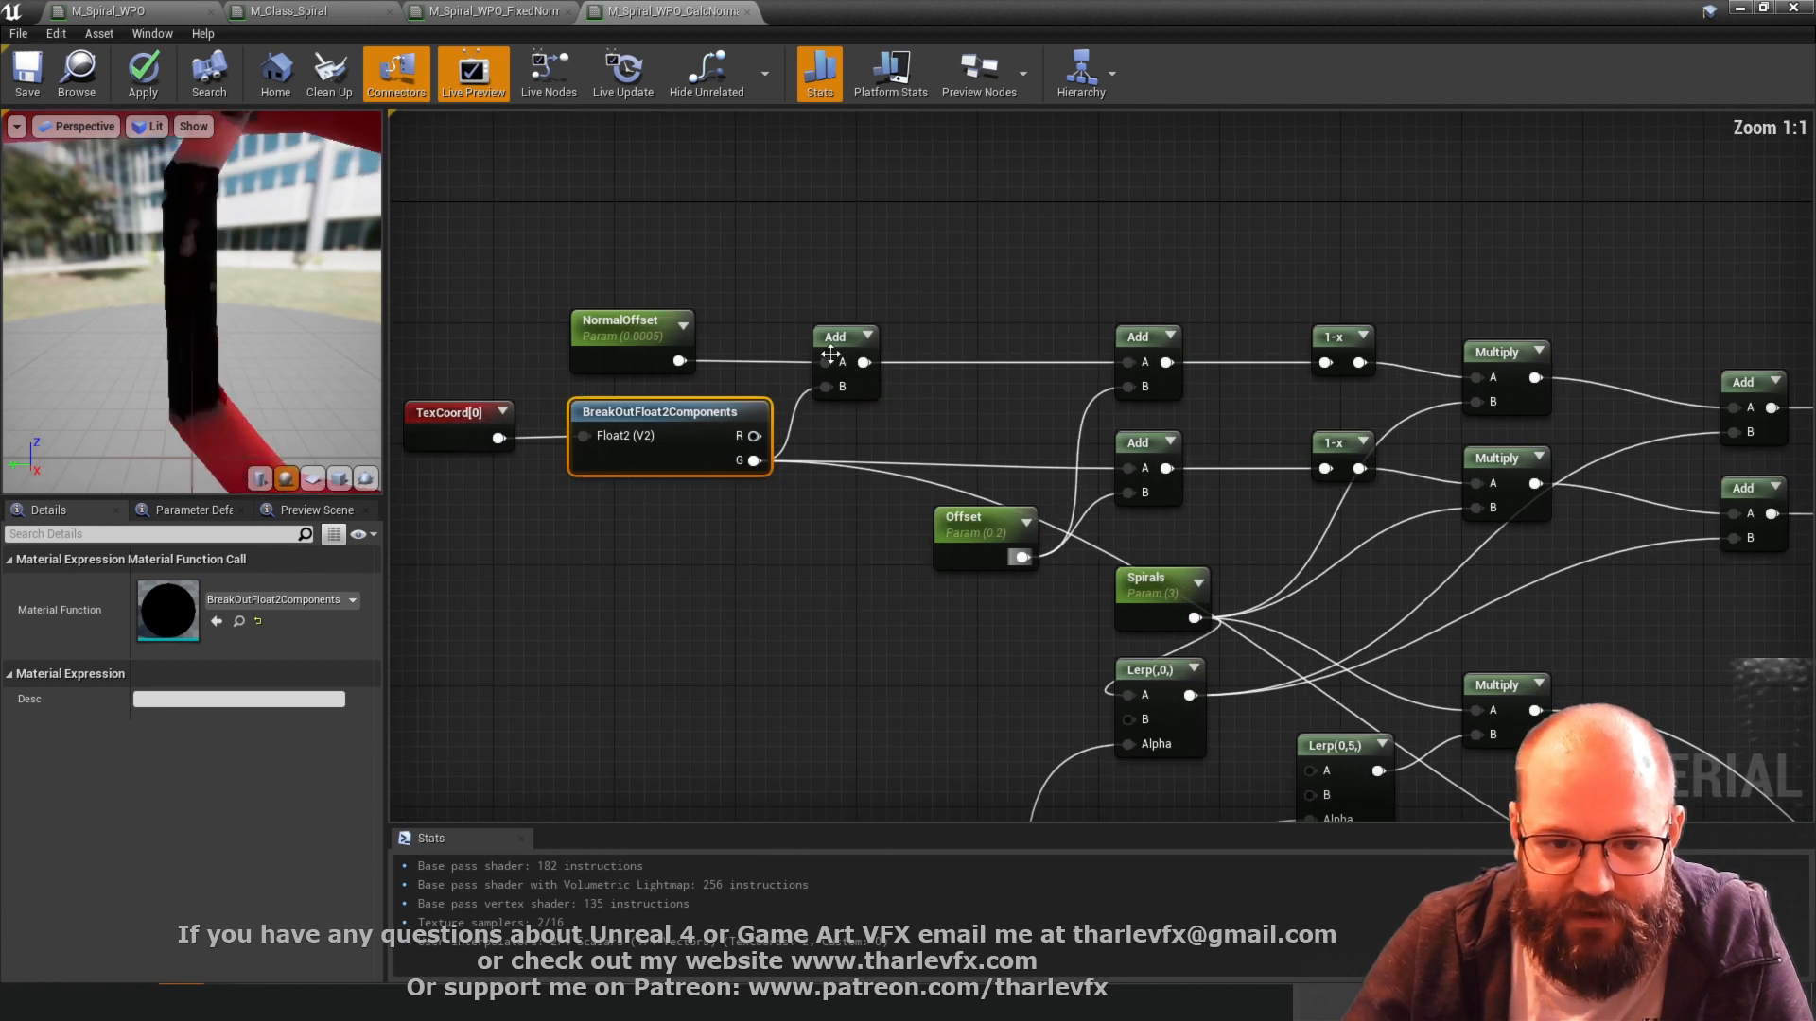
left_click(629, 341)
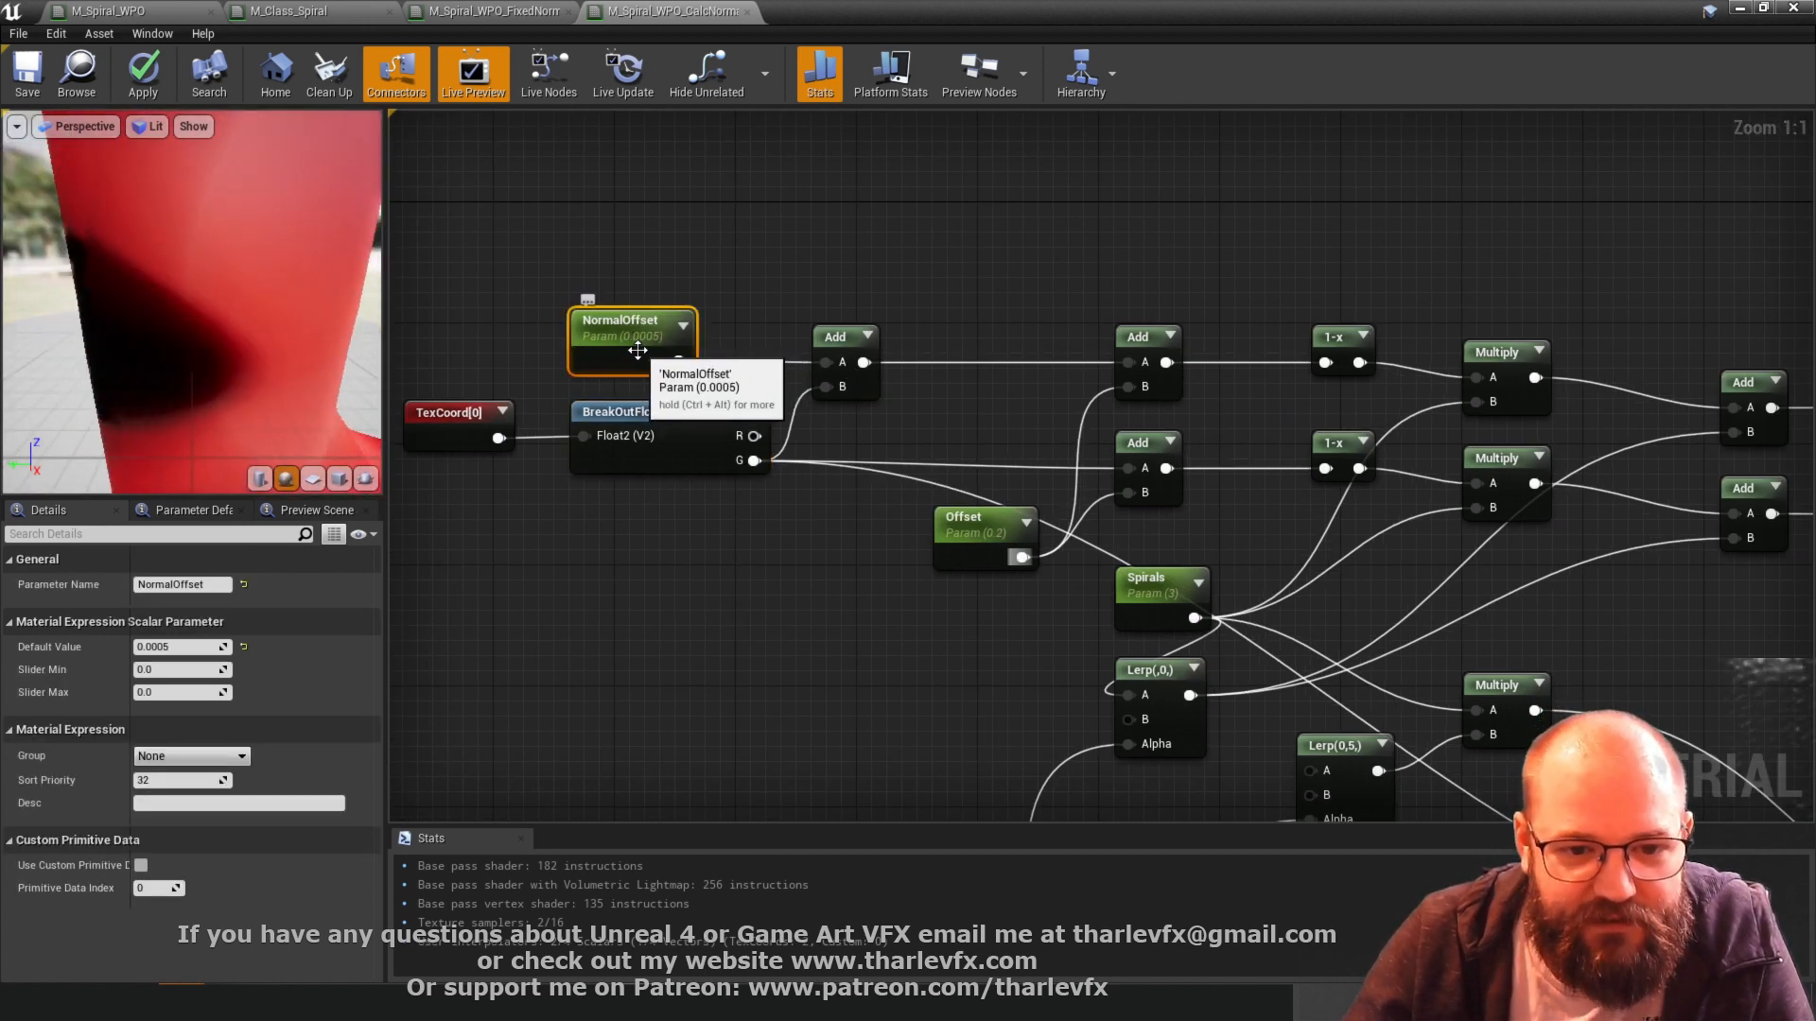
left_click(916, 251)
- Trace the CalcNormals graph from the rotation angle maths through both RotateAboutAxis nodes, Subtract and Normalize to the Cross and Lerp nodes
right_click_drag(1019, 432, 792, 441)
right_click_drag(1135, 365, 1004, 369)
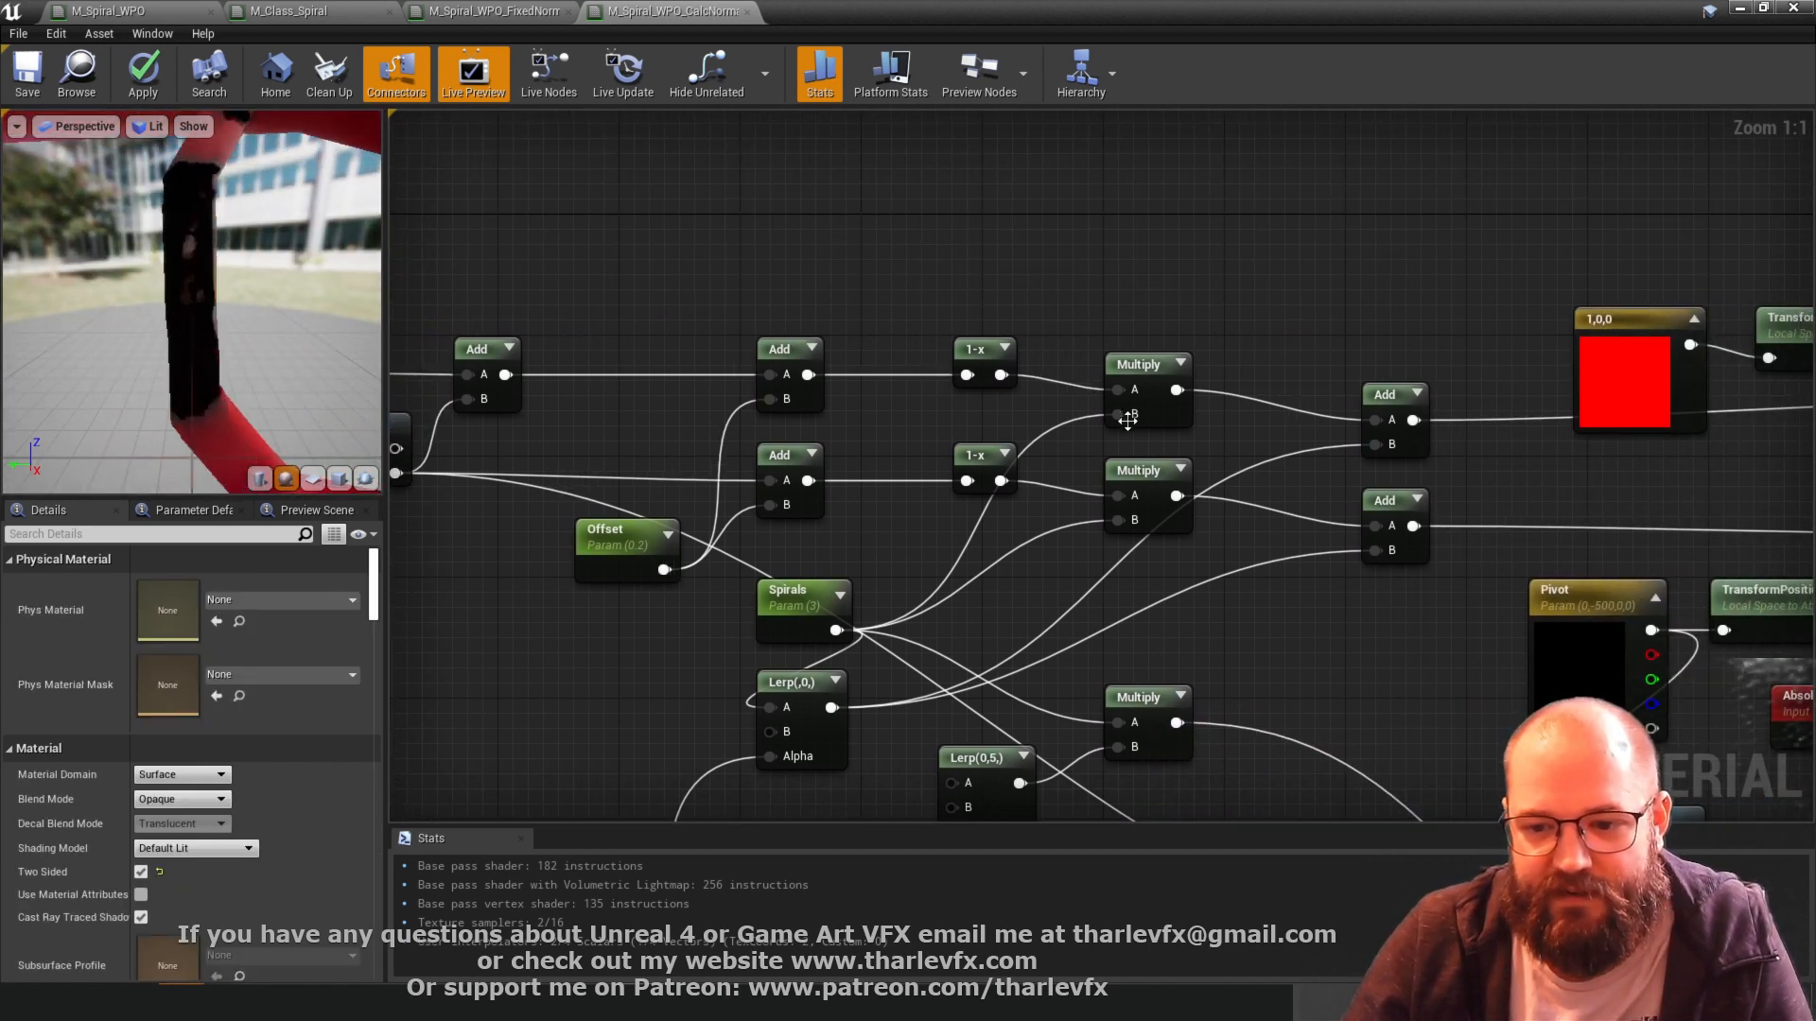
right_click_drag(809, 744, 324, 531)
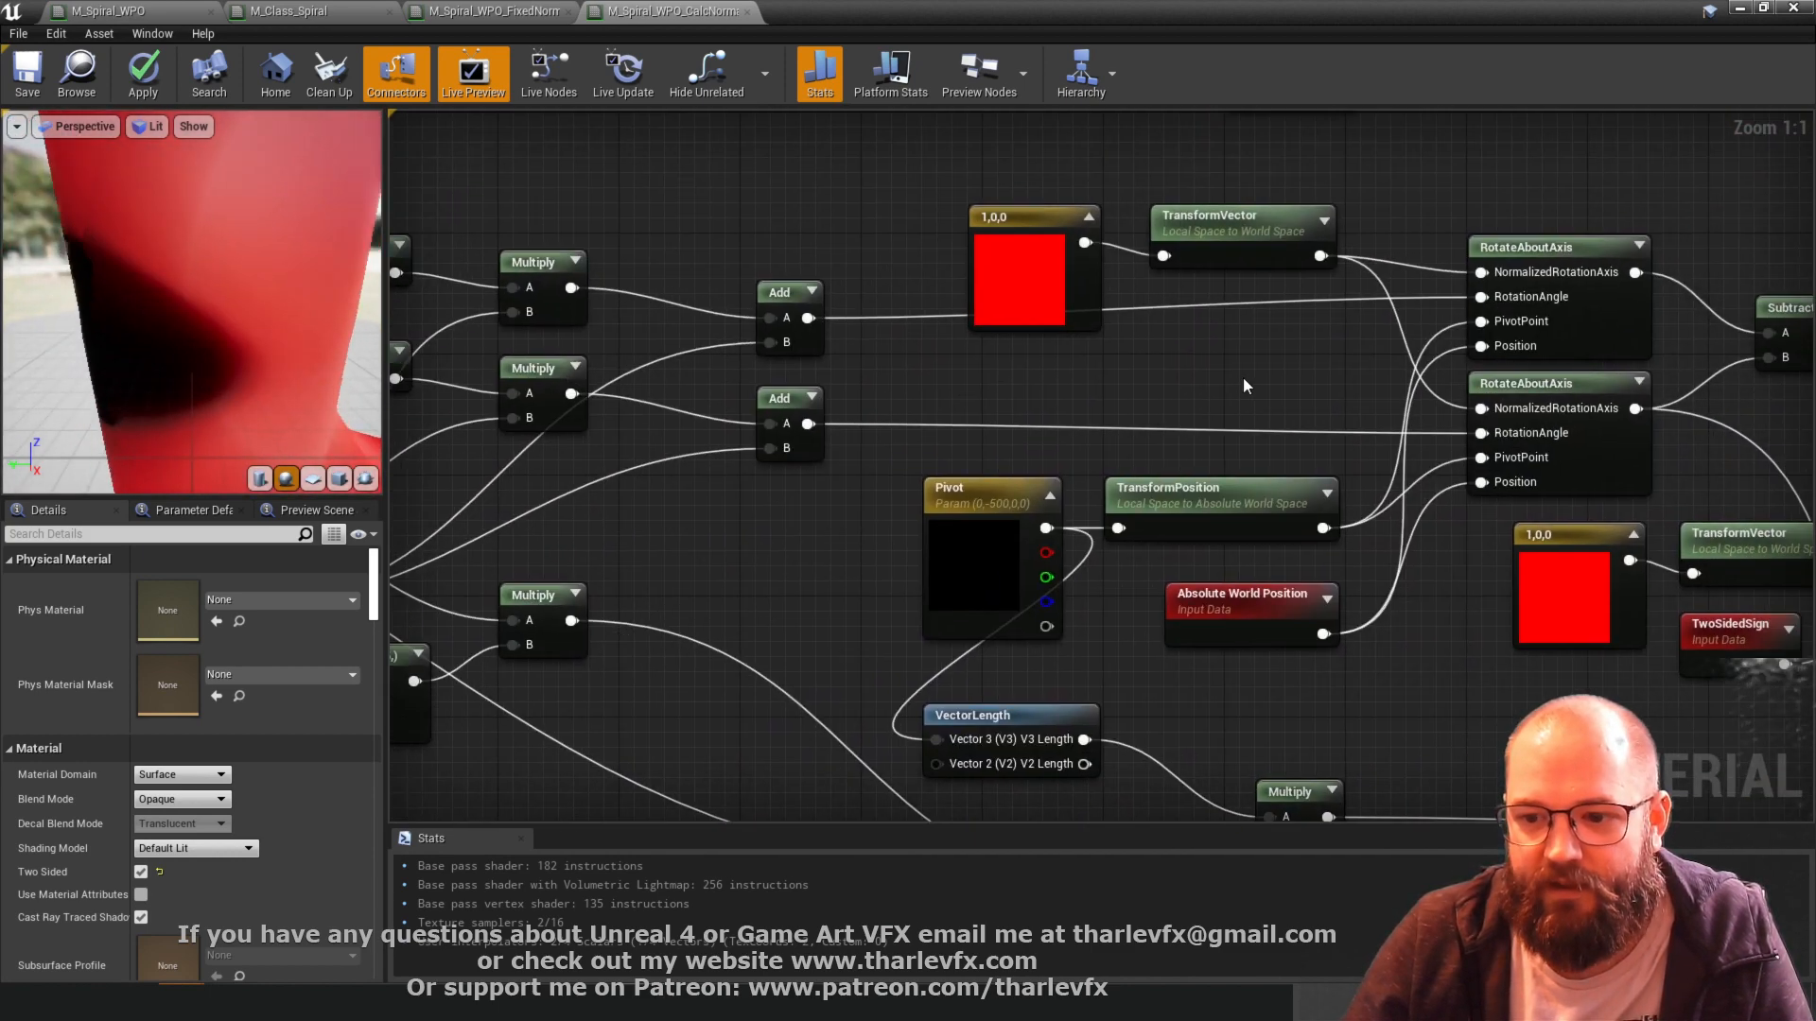
right_click_drag(1243, 386, 1294, 265)
left_click_drag(1258, 494, 1514, 278)
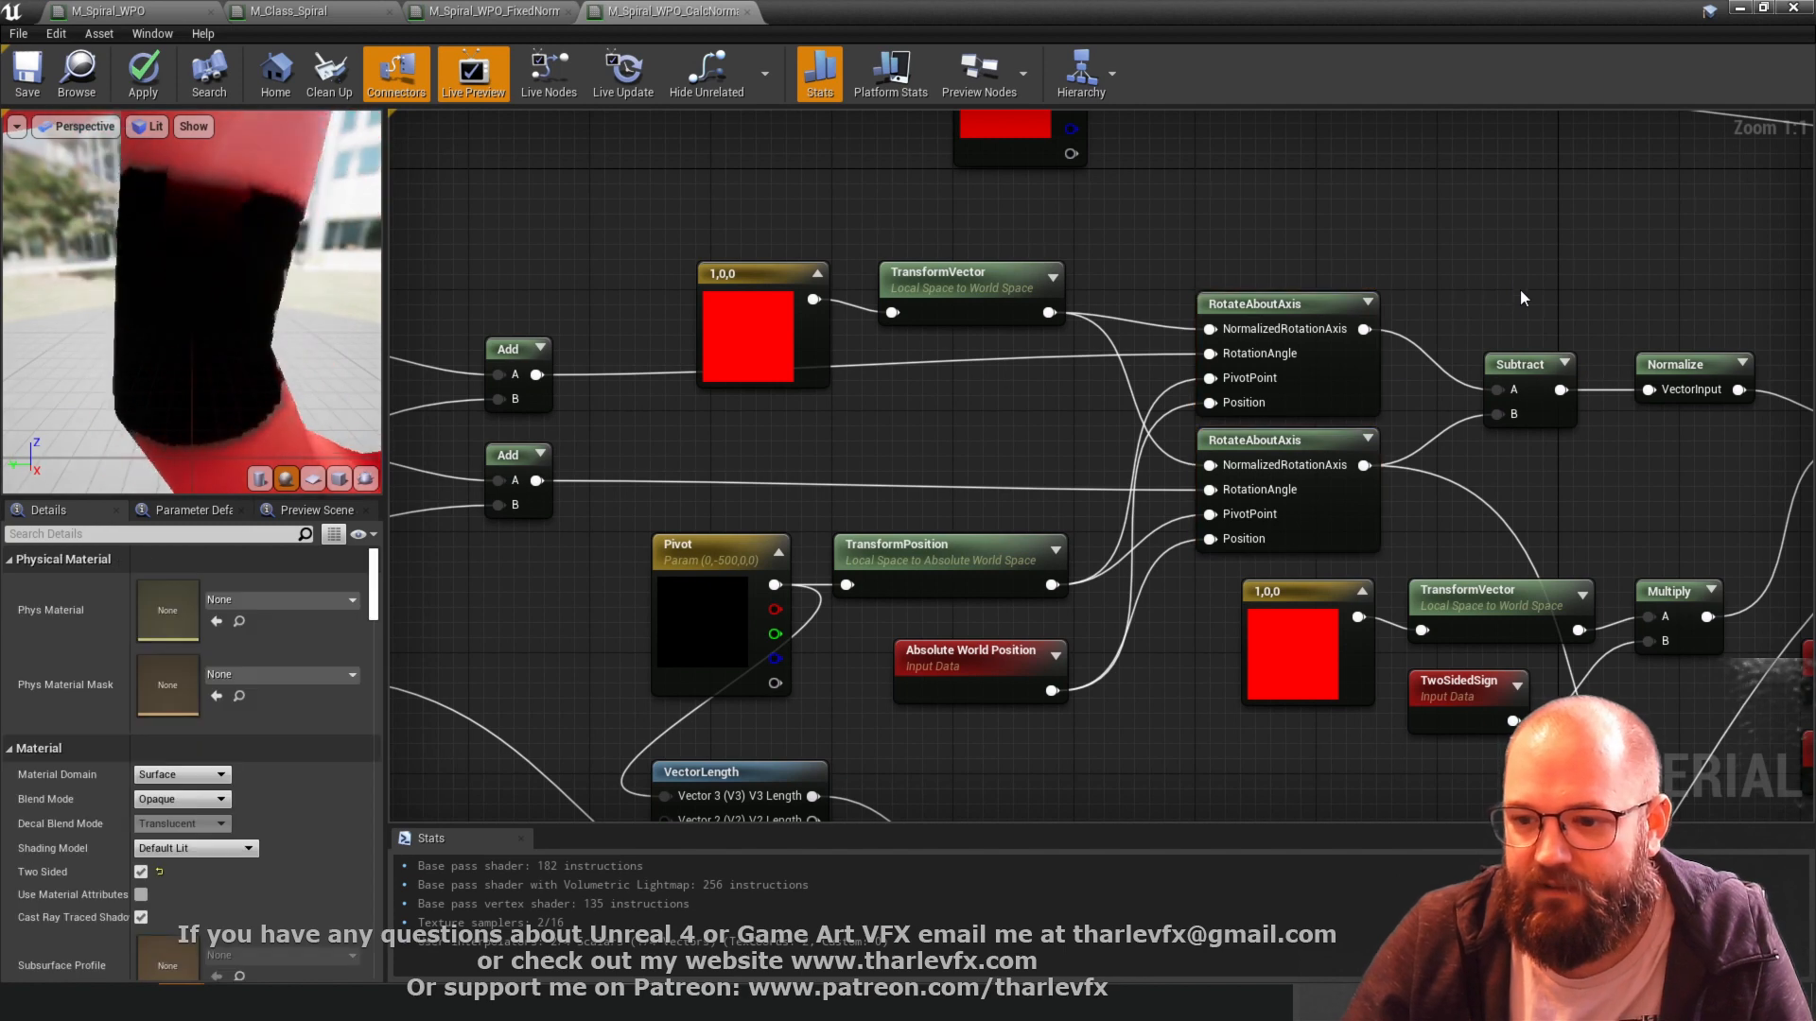
right_click_drag(1519, 290, 1184, 356)
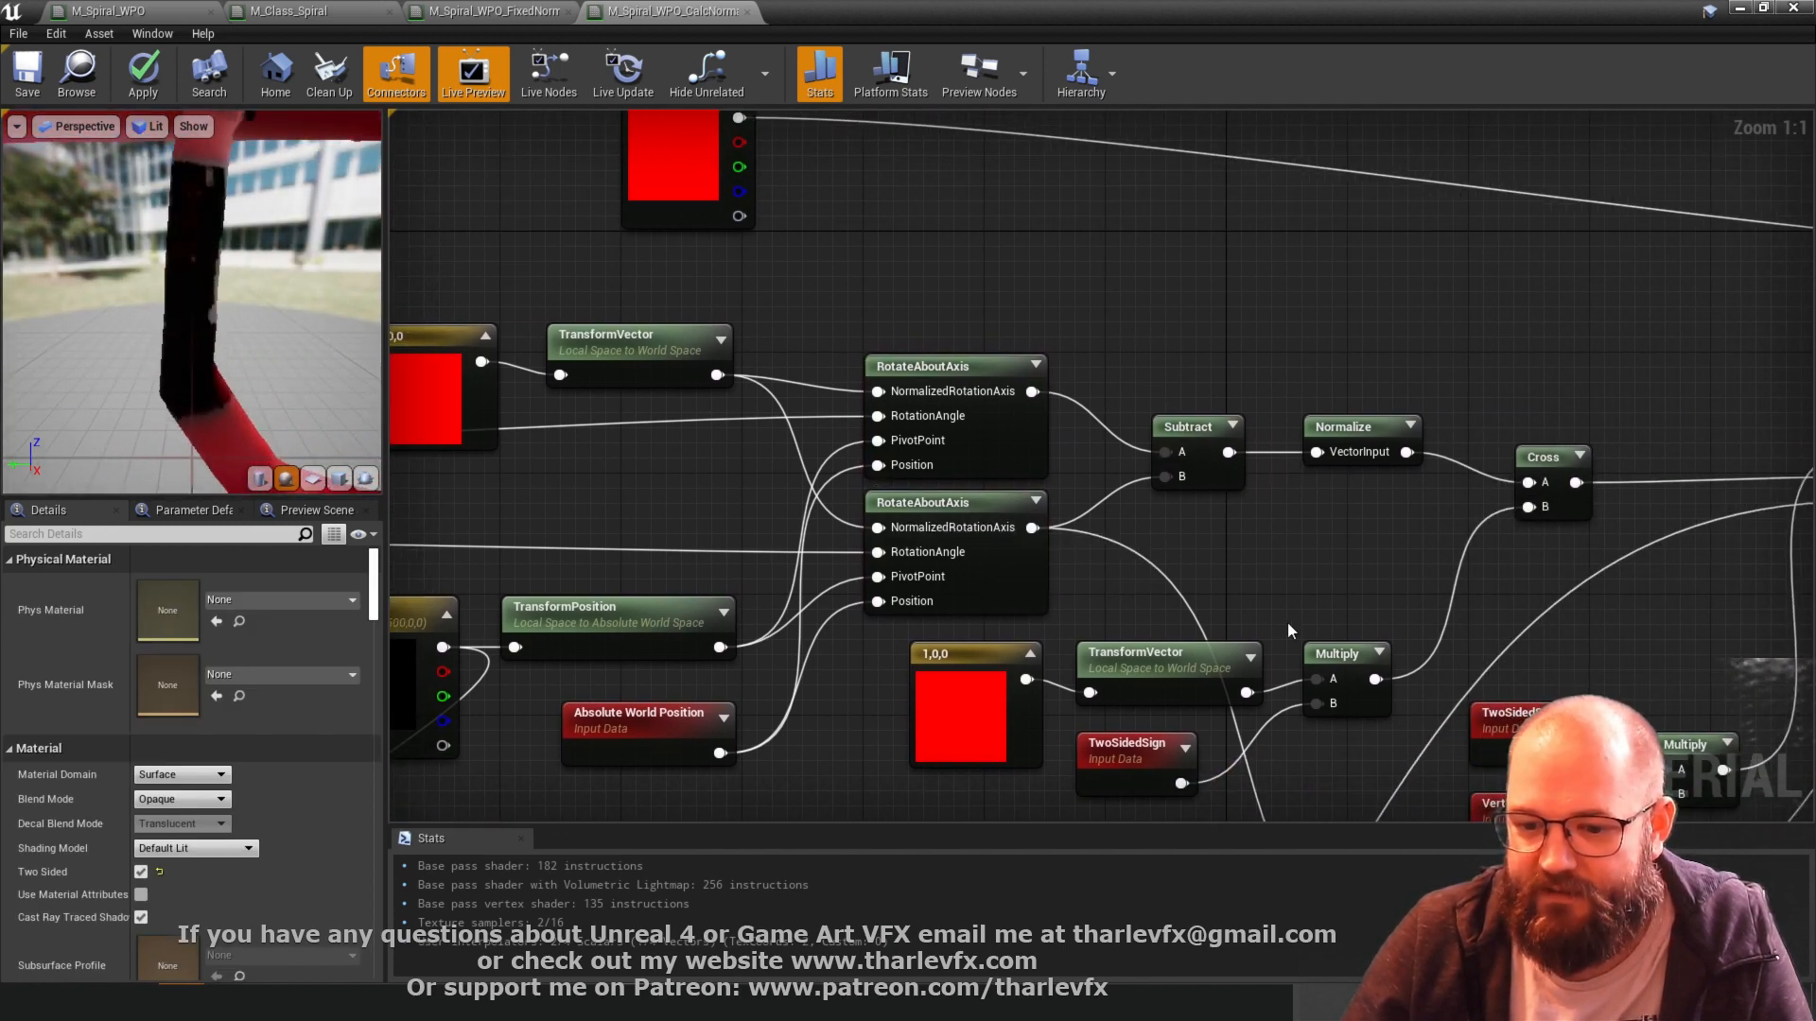
right_click_drag(948, 690, 705, 525)
left_click(704, 525)
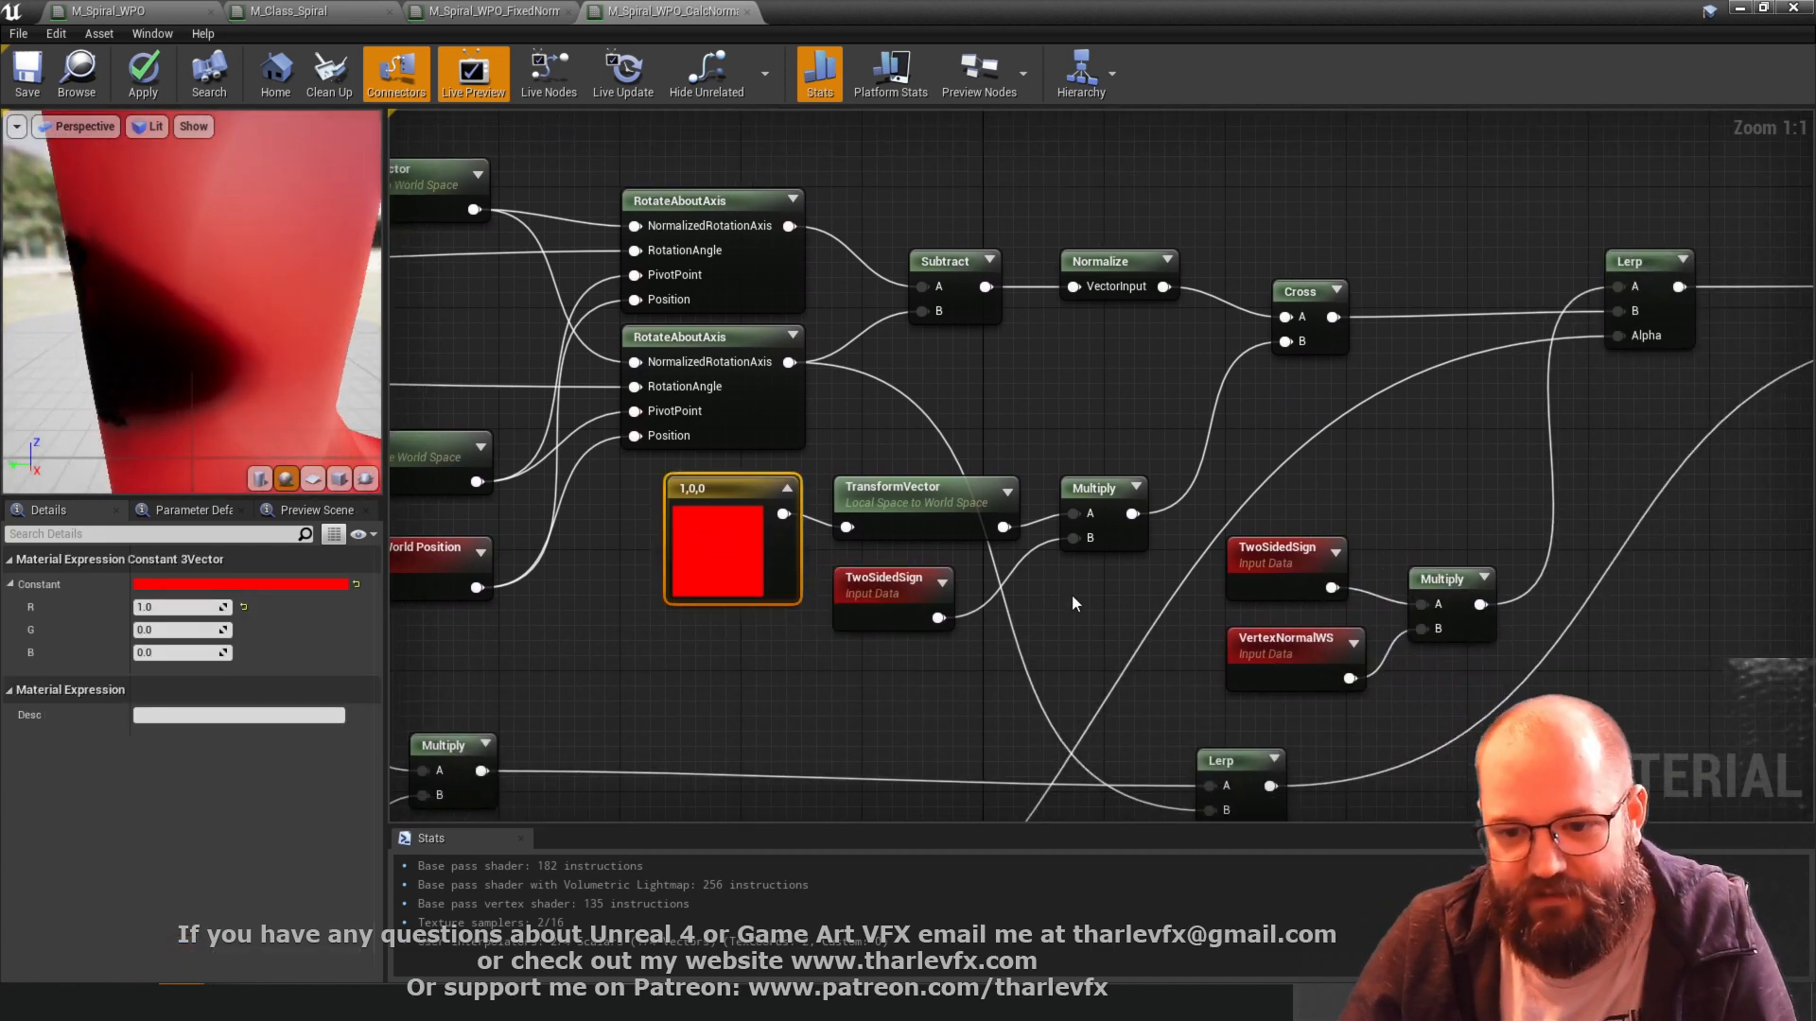
left_click(1614, 418)
right_click_drag(1486, 275, 1363, 358)
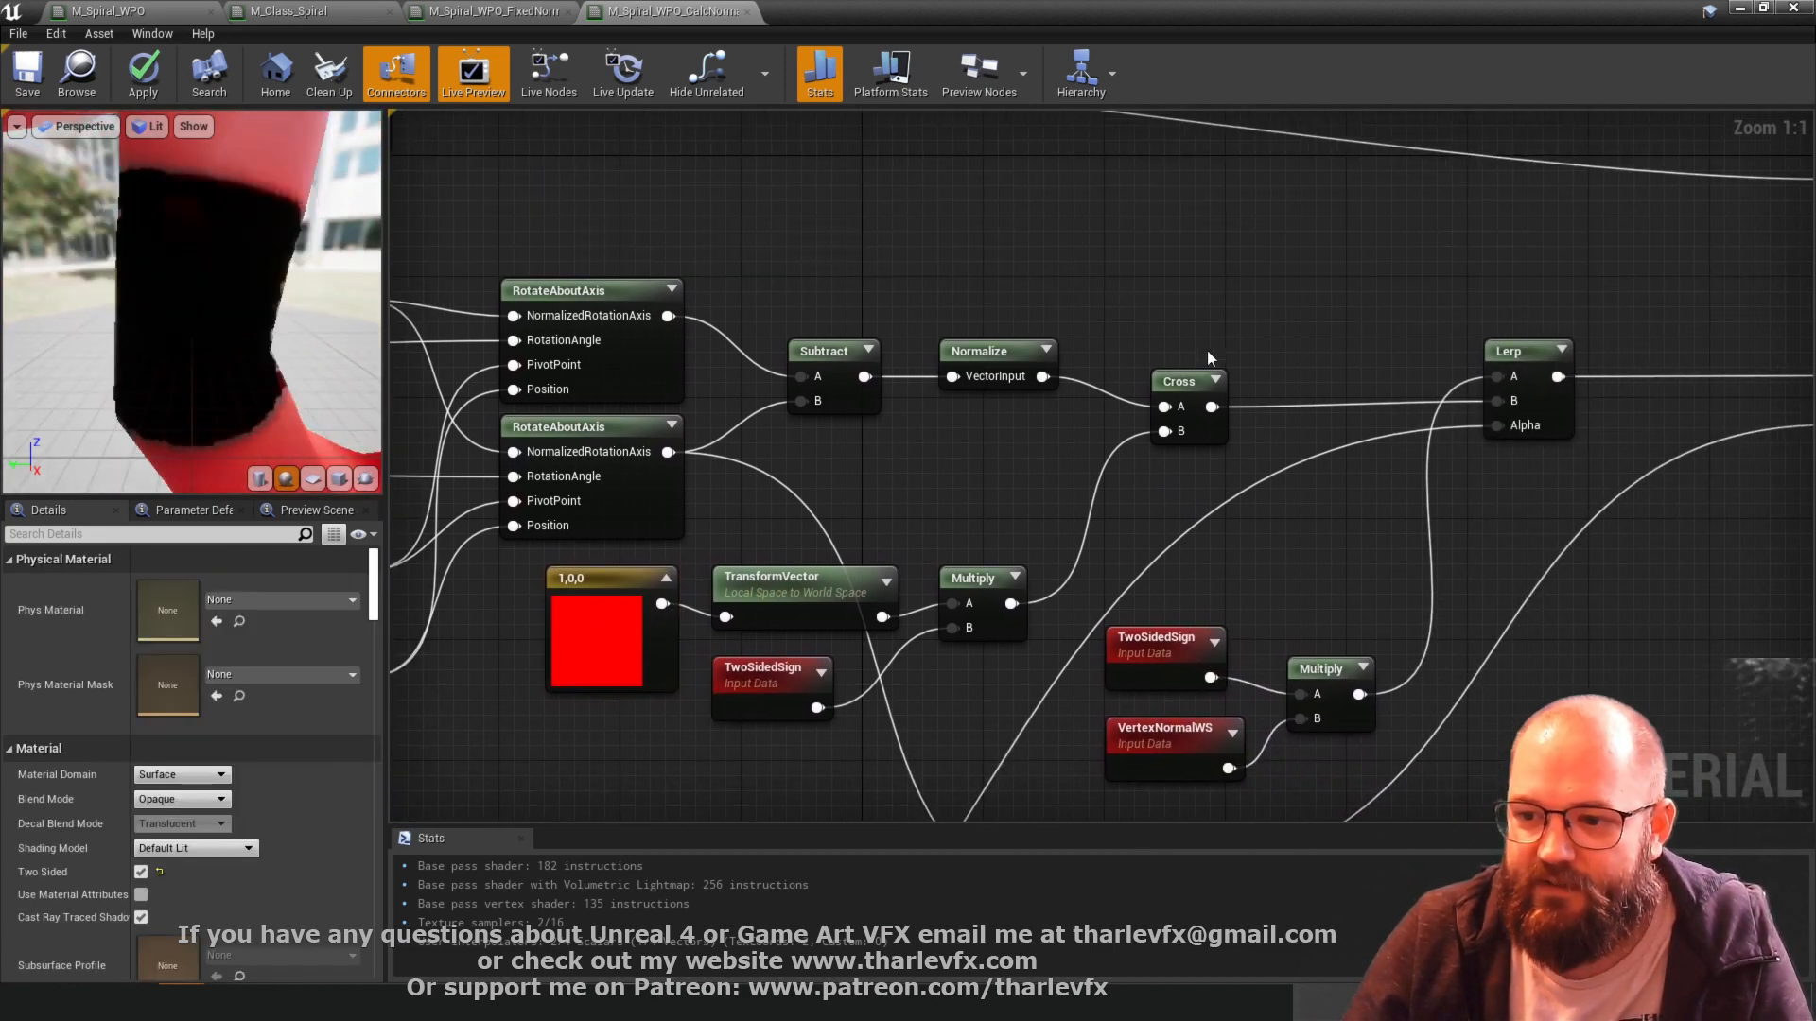
right_click_drag(1229, 254, 1180, 305)
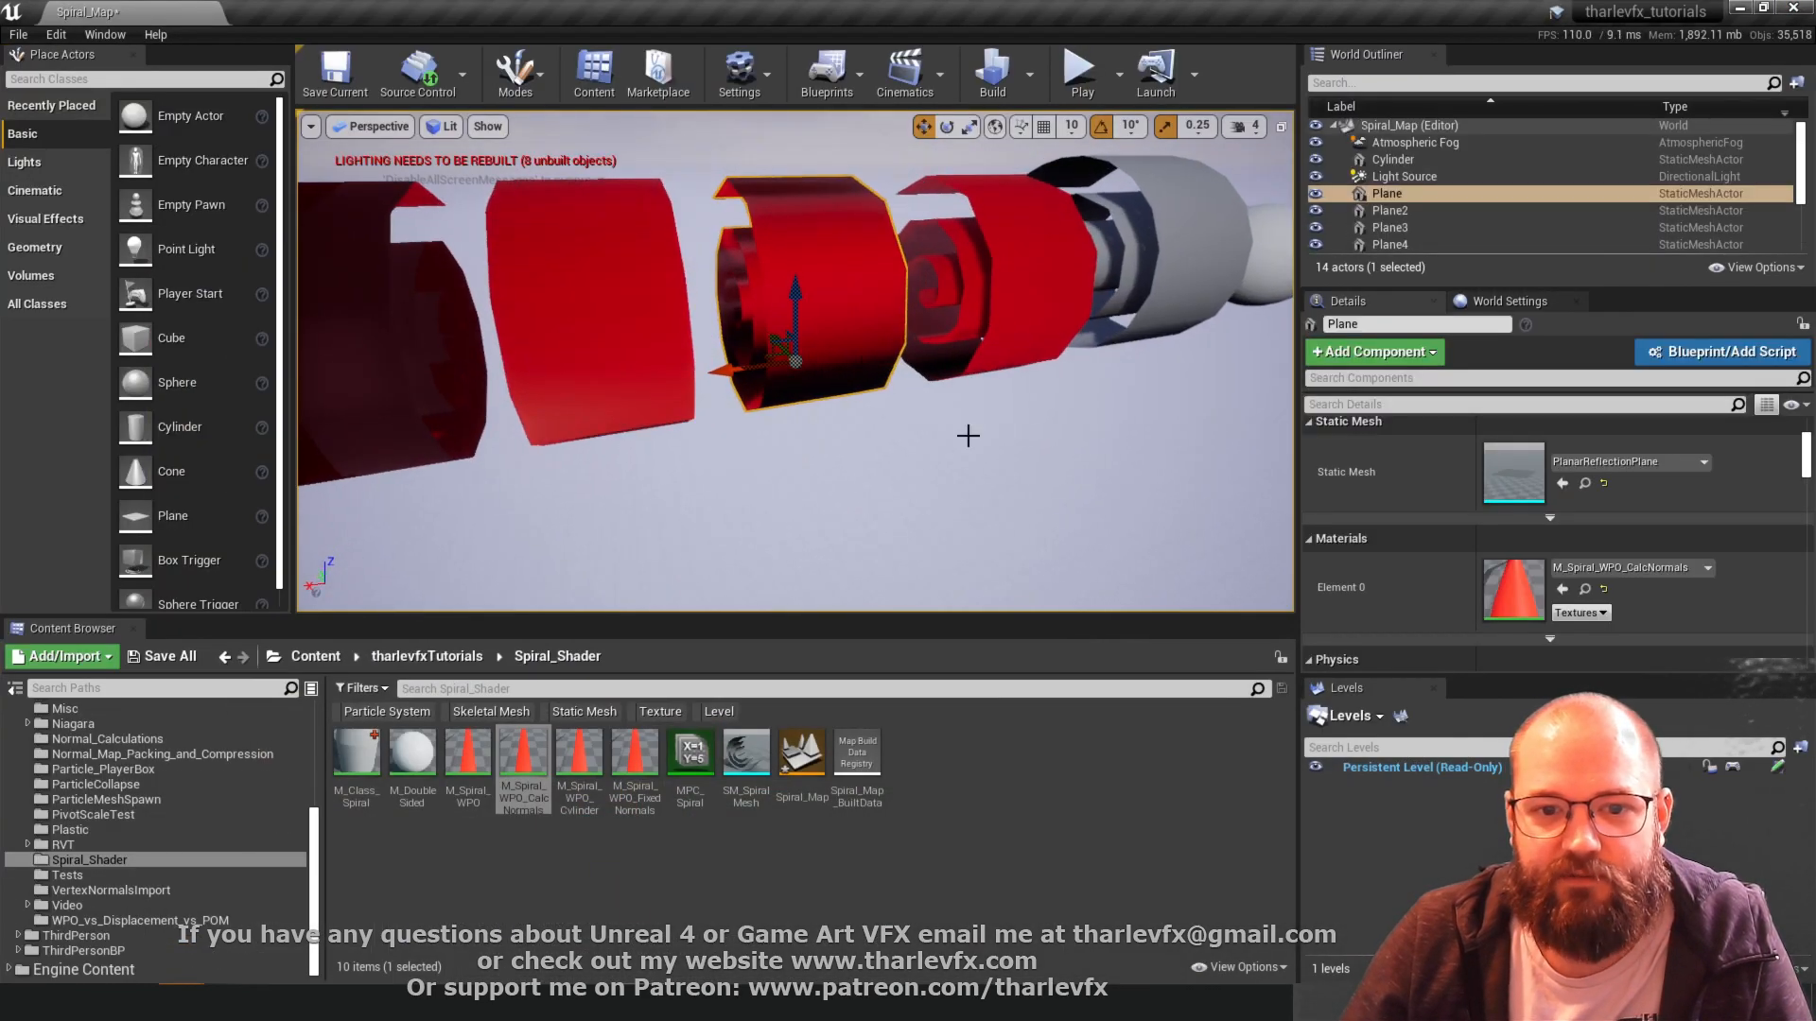
- In the Spiral_Map level, inspect the lit shading of the unrolling spiral planes from the front, below and behind
left_click(442, 125)
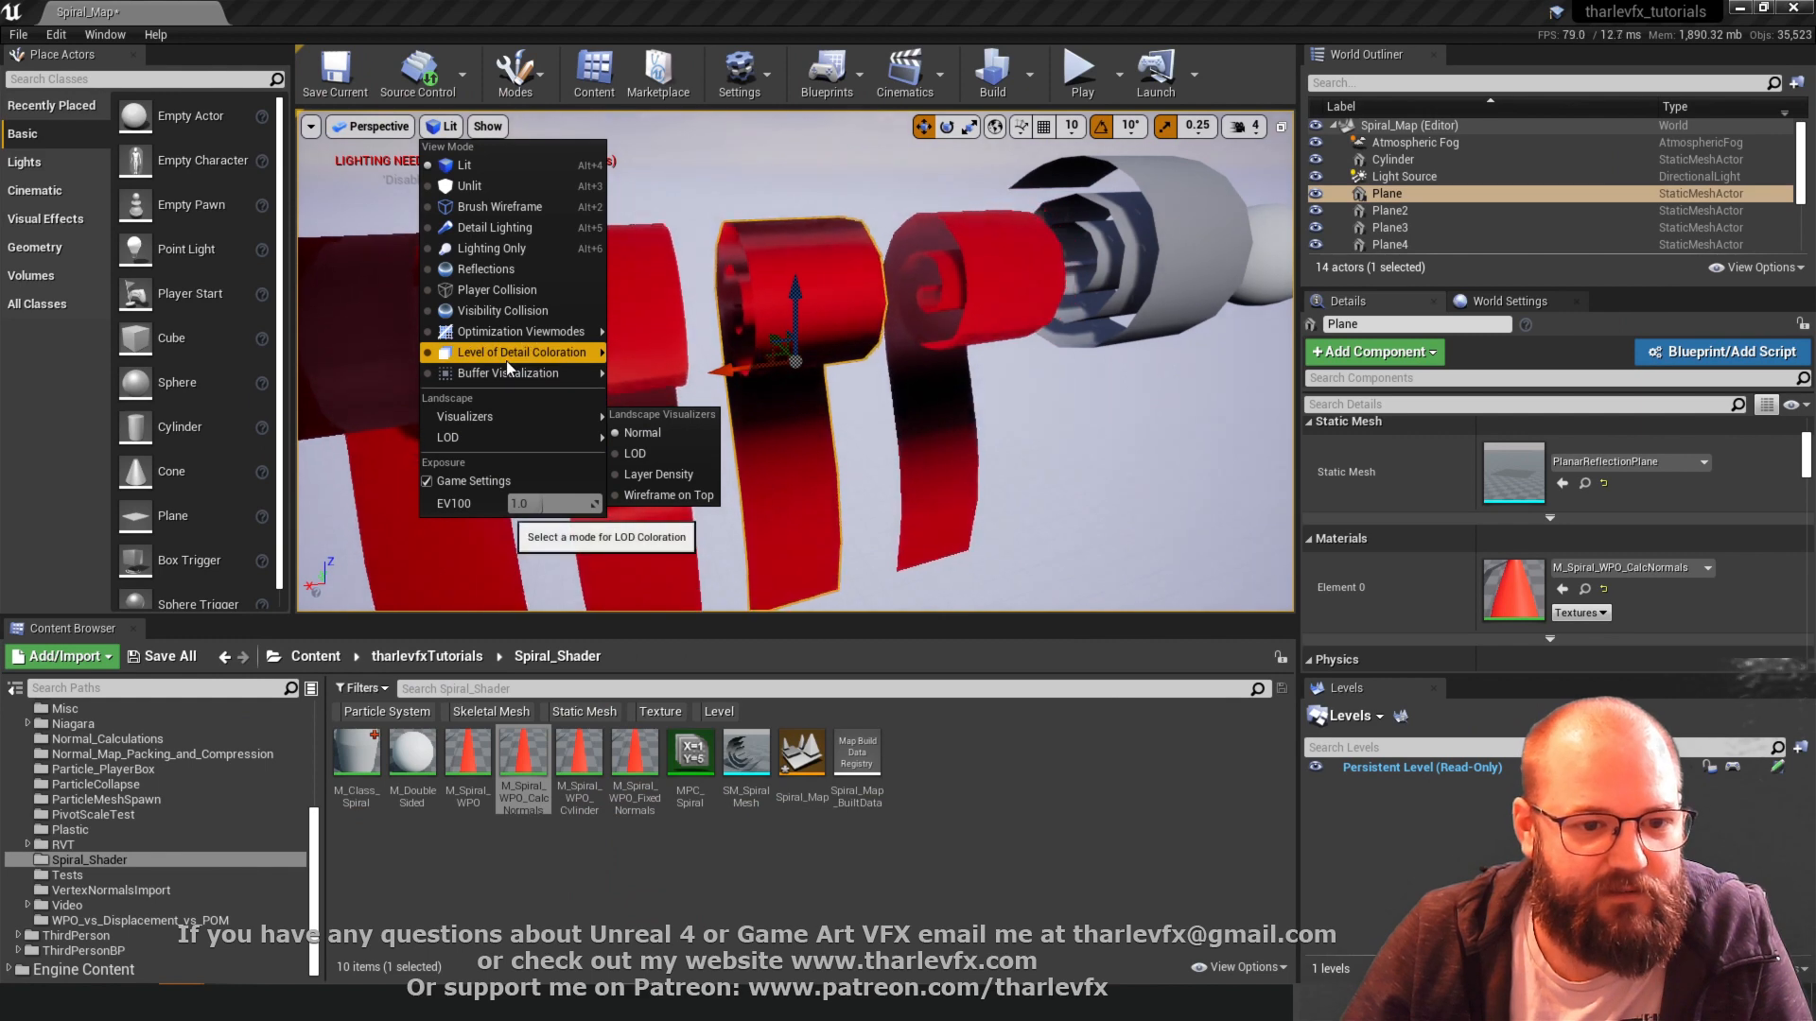
left_click_drag(726, 189, 933, 195, "alt")
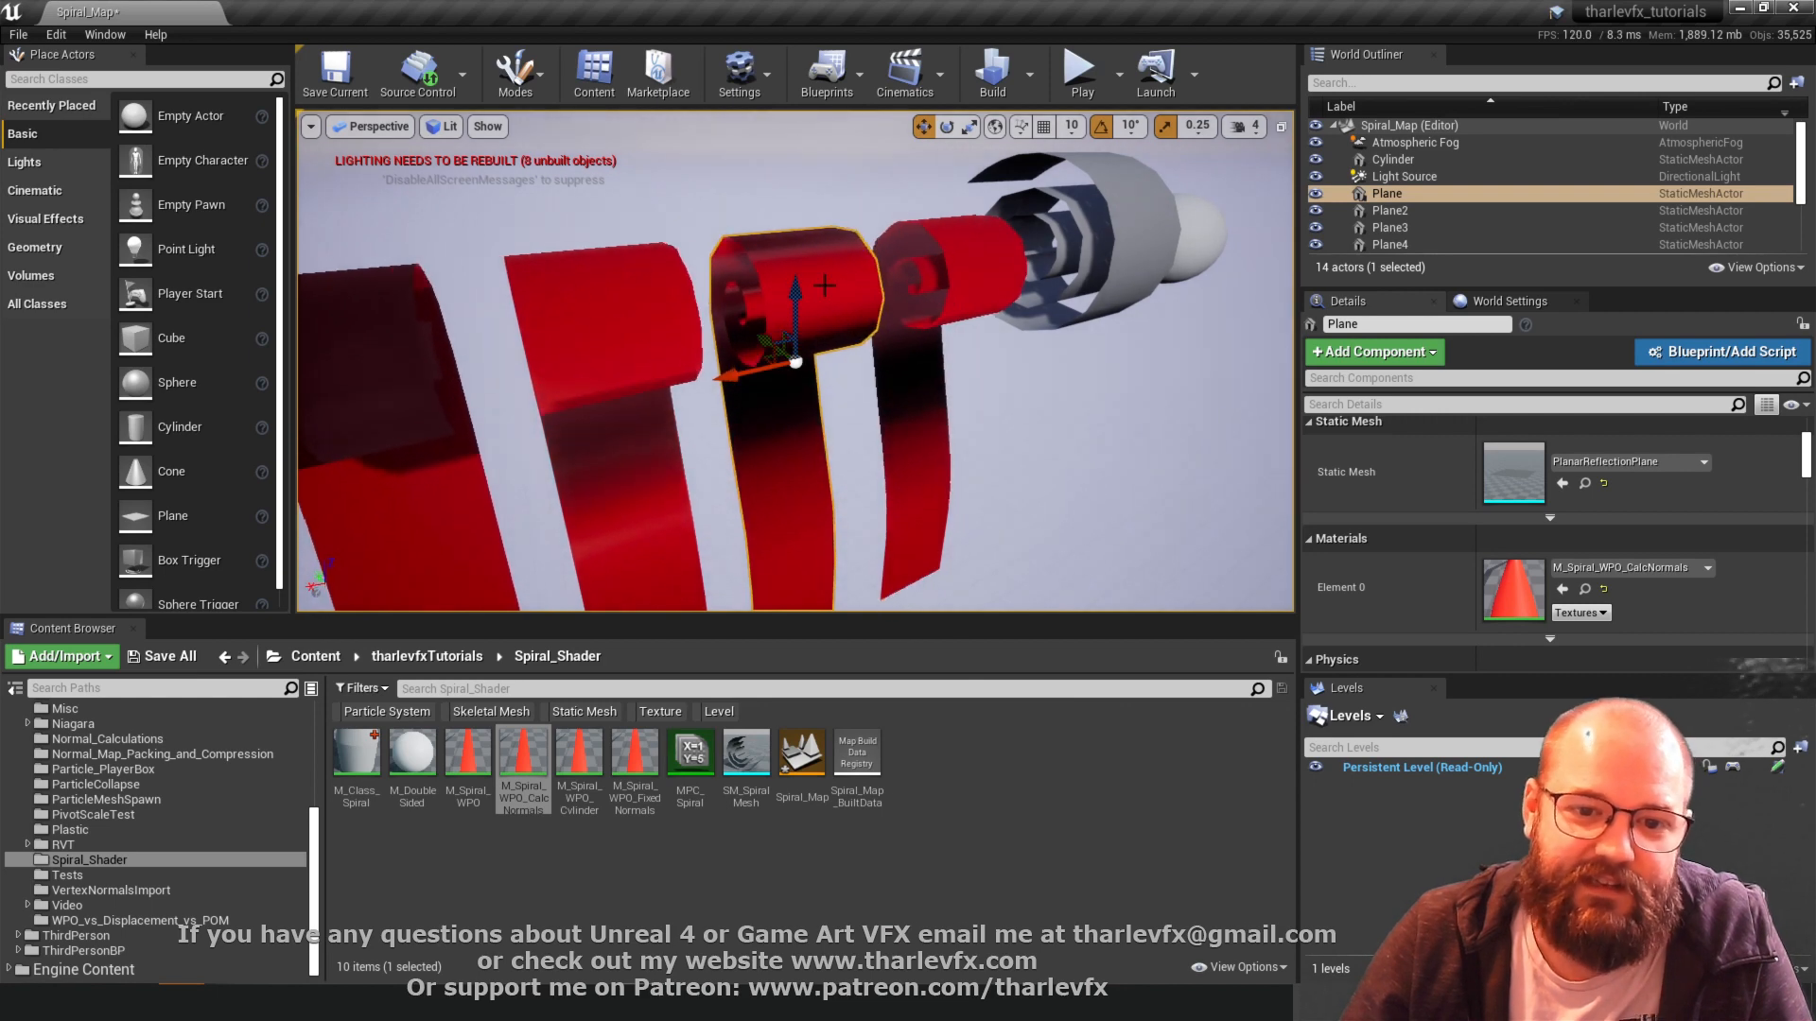
left_click_drag(824, 335, 853, 322, "alt")
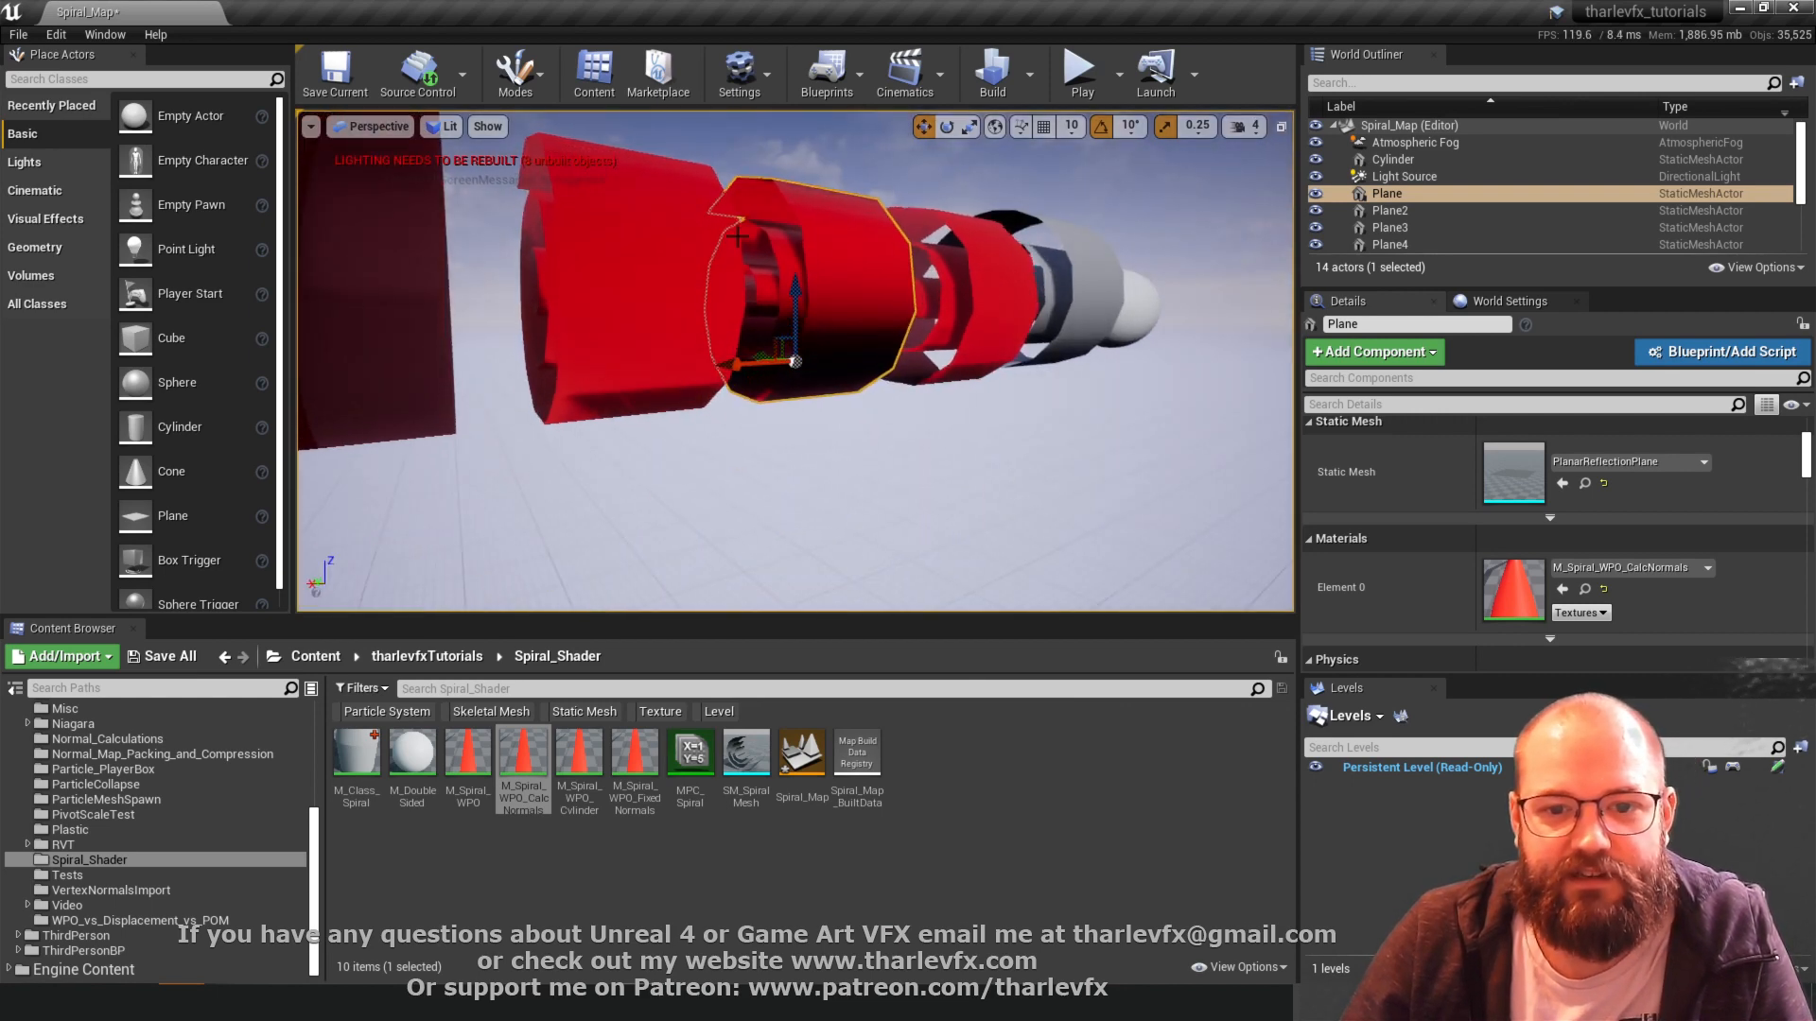
left_click_drag(737, 236, 813, 189, "alt")
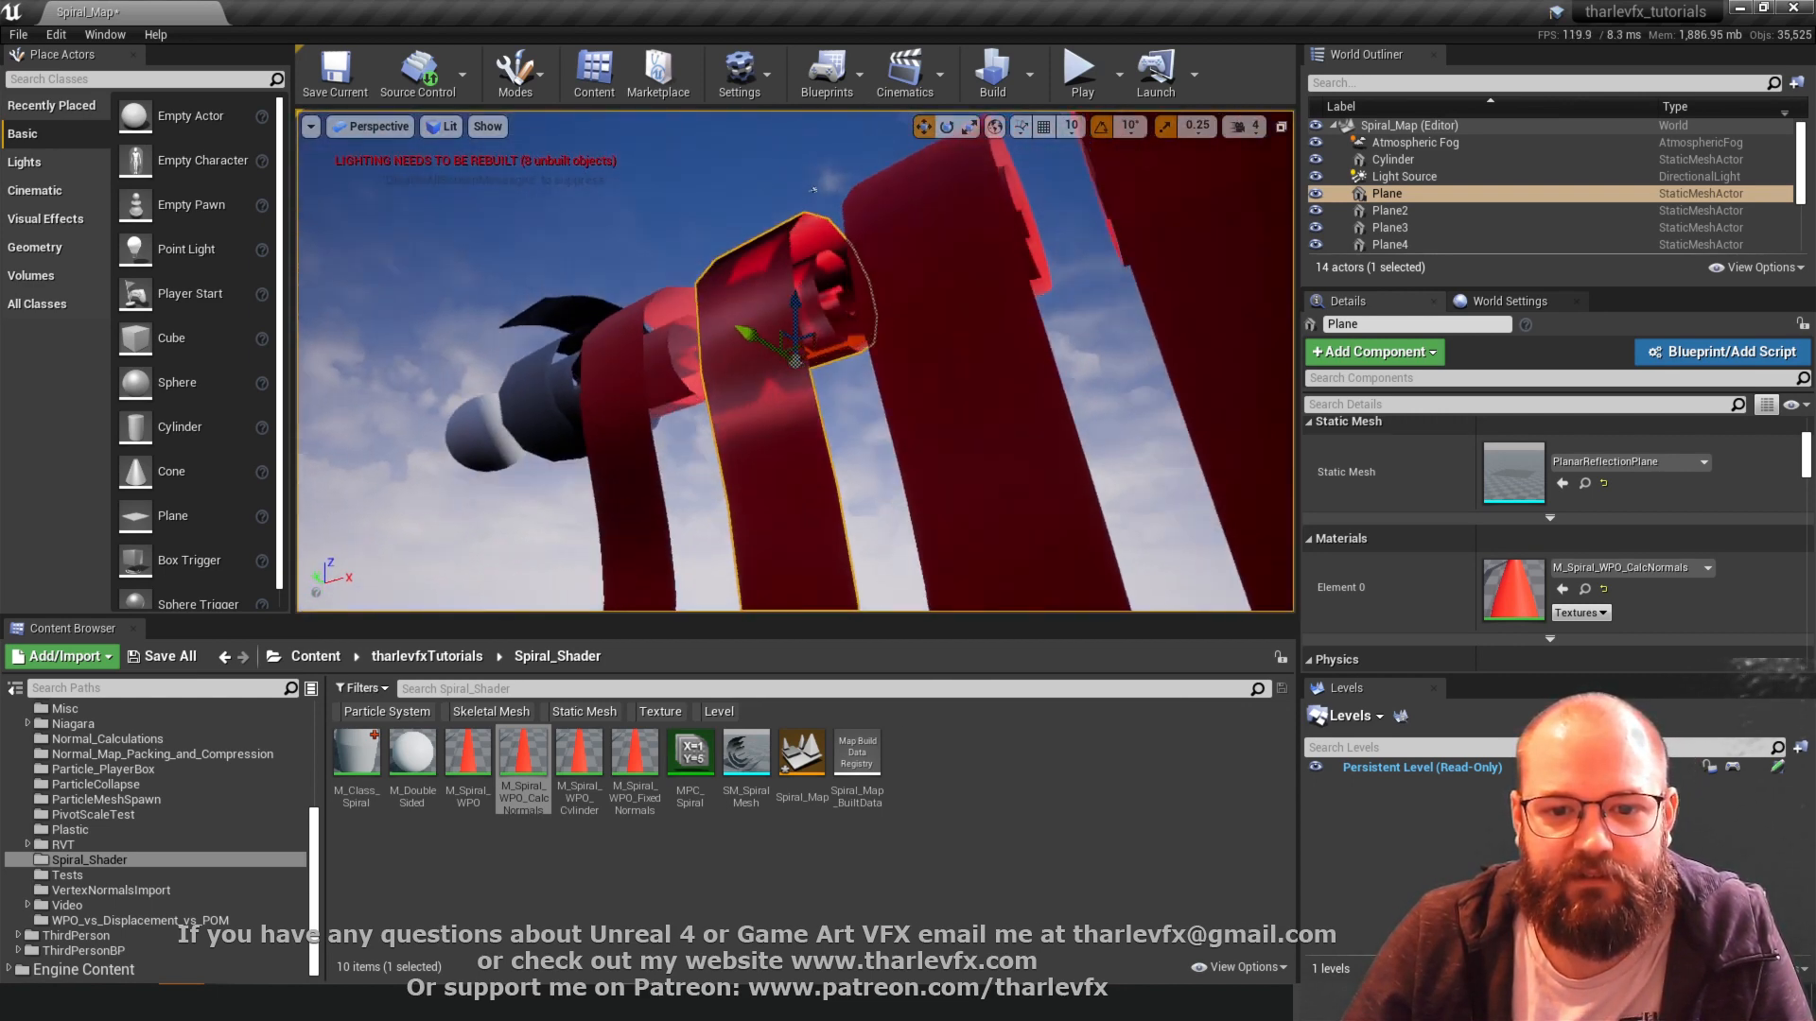
left_click_drag(816, 308, 817, 308, "alt")
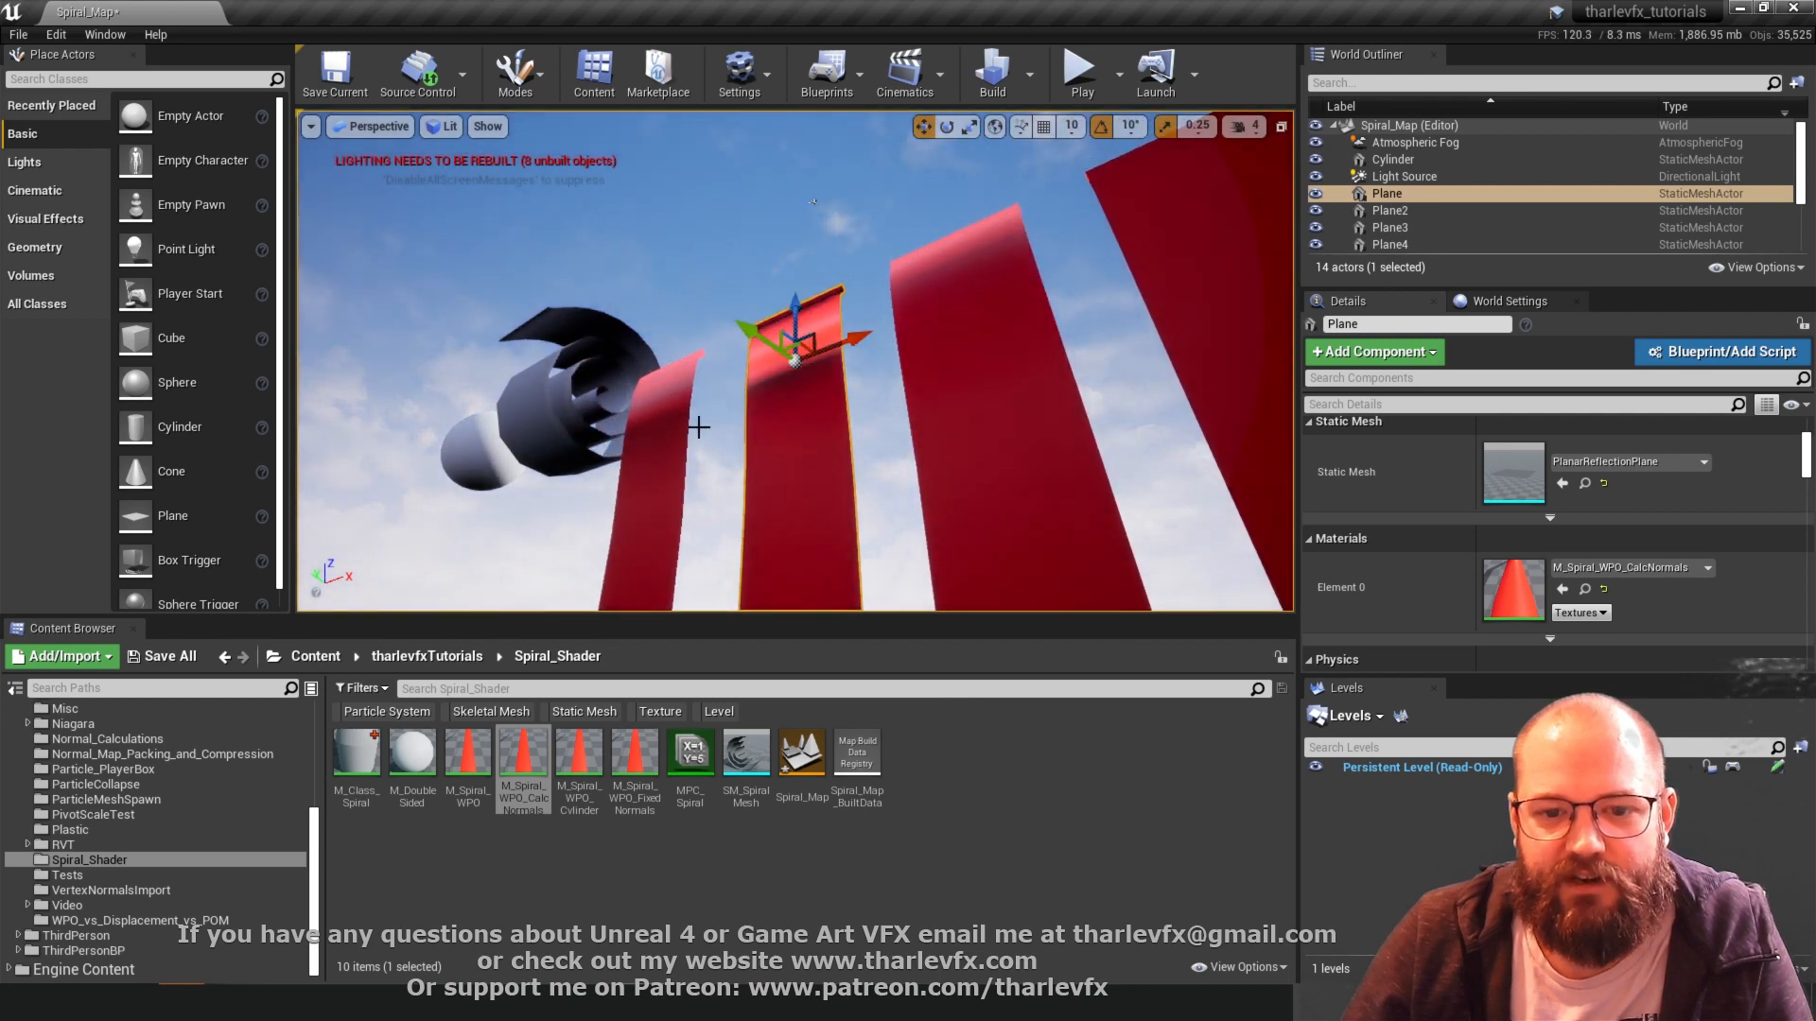
left_click_drag(917, 326, 825, 303, "alt")
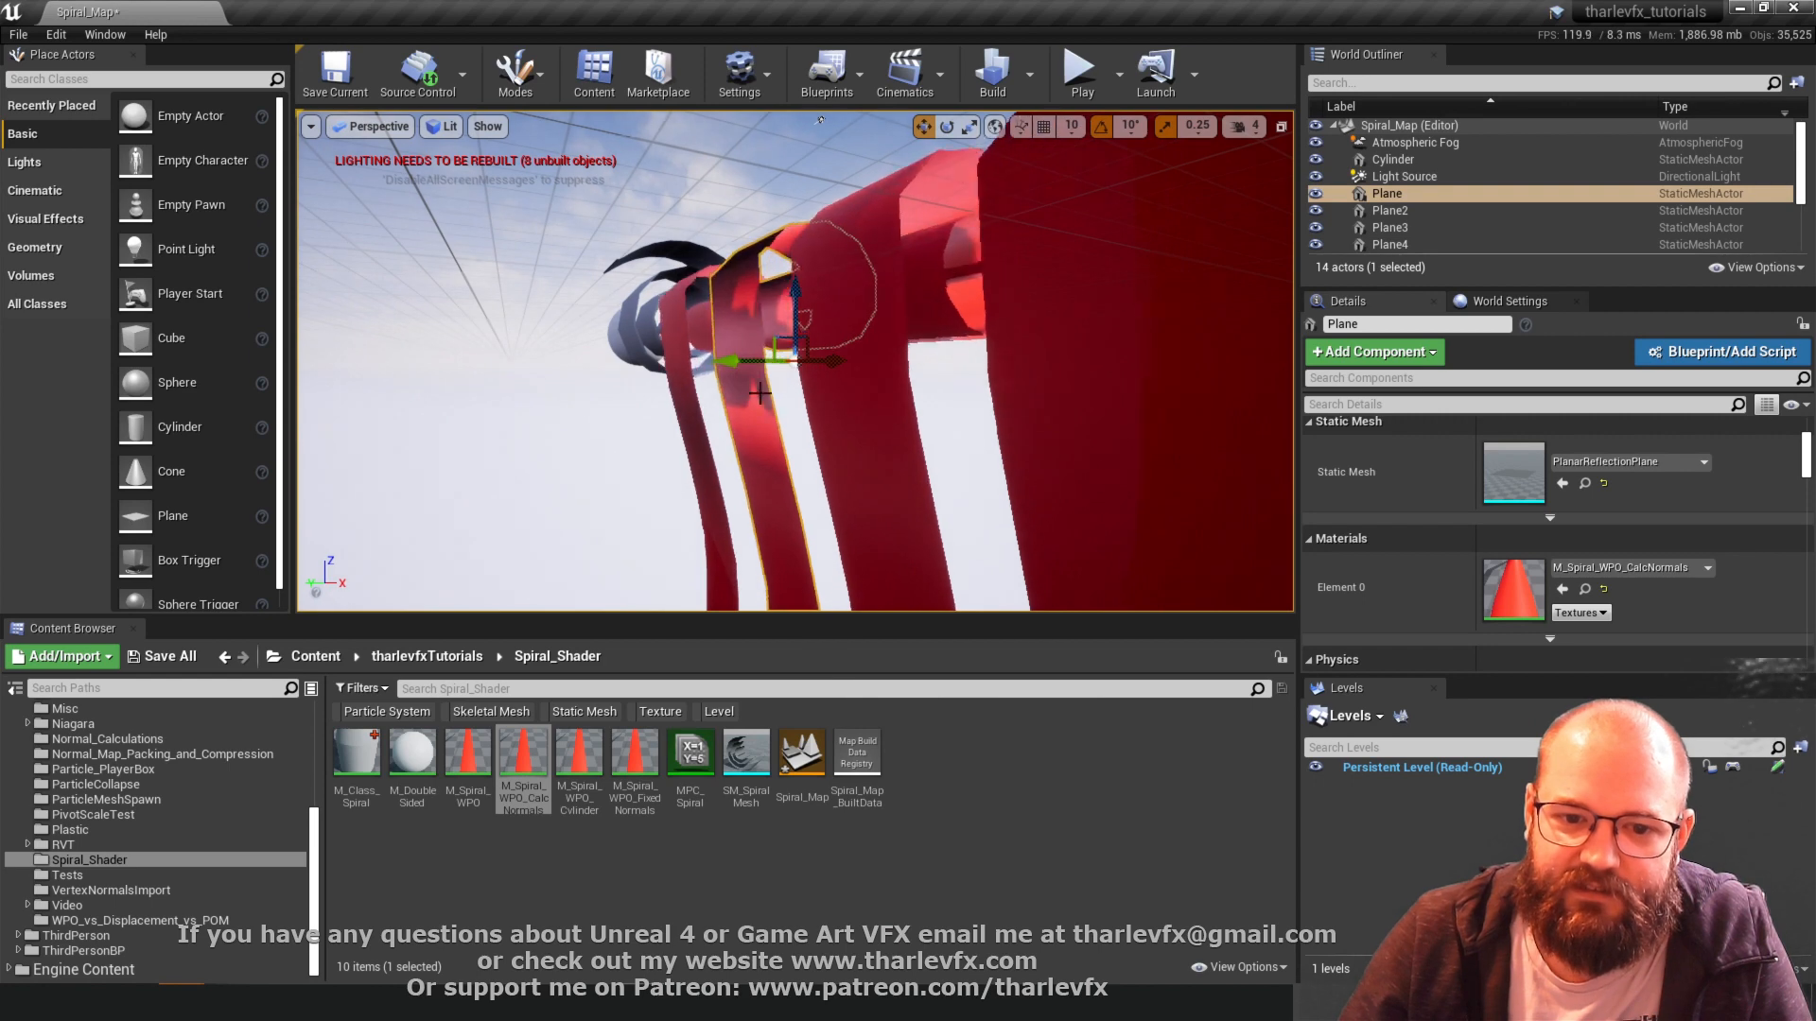
left_click_drag(736, 407, 558, 431, "alt")
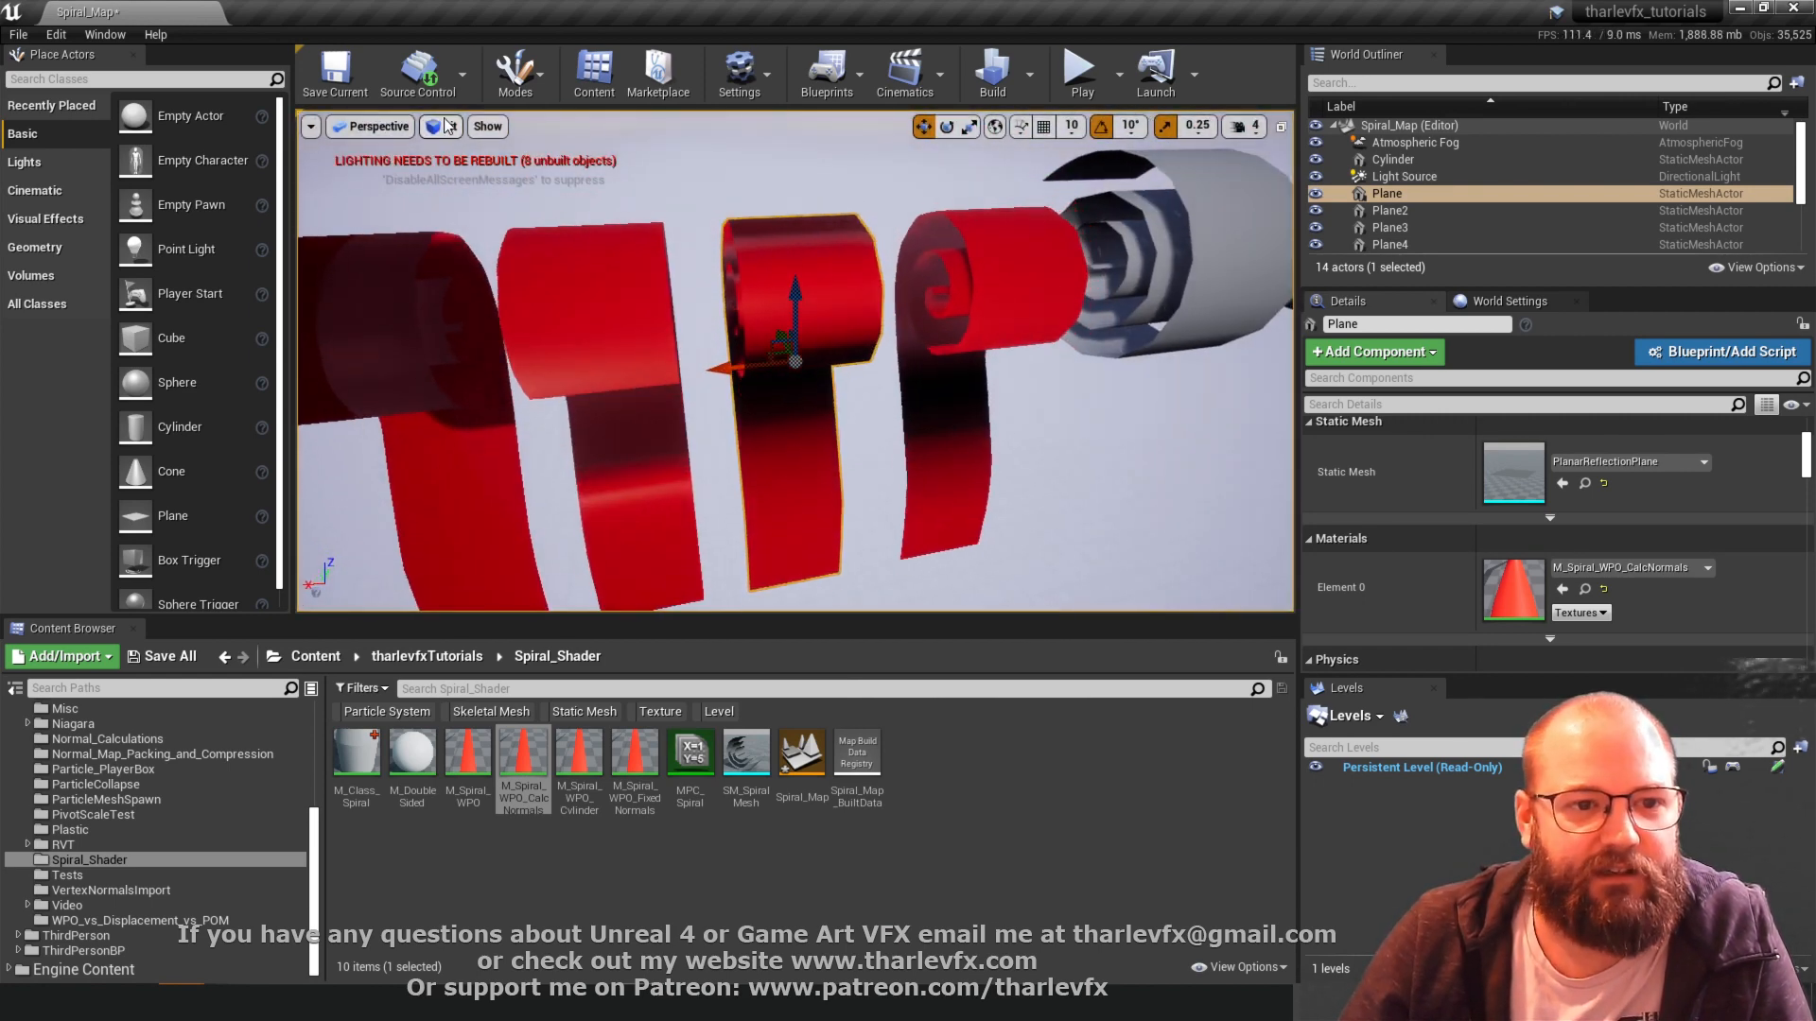
- Display the World Normal buffer visualization and compare the spiral planes' normals from several sides
left_click(443, 125)
mouse_move(504, 376)
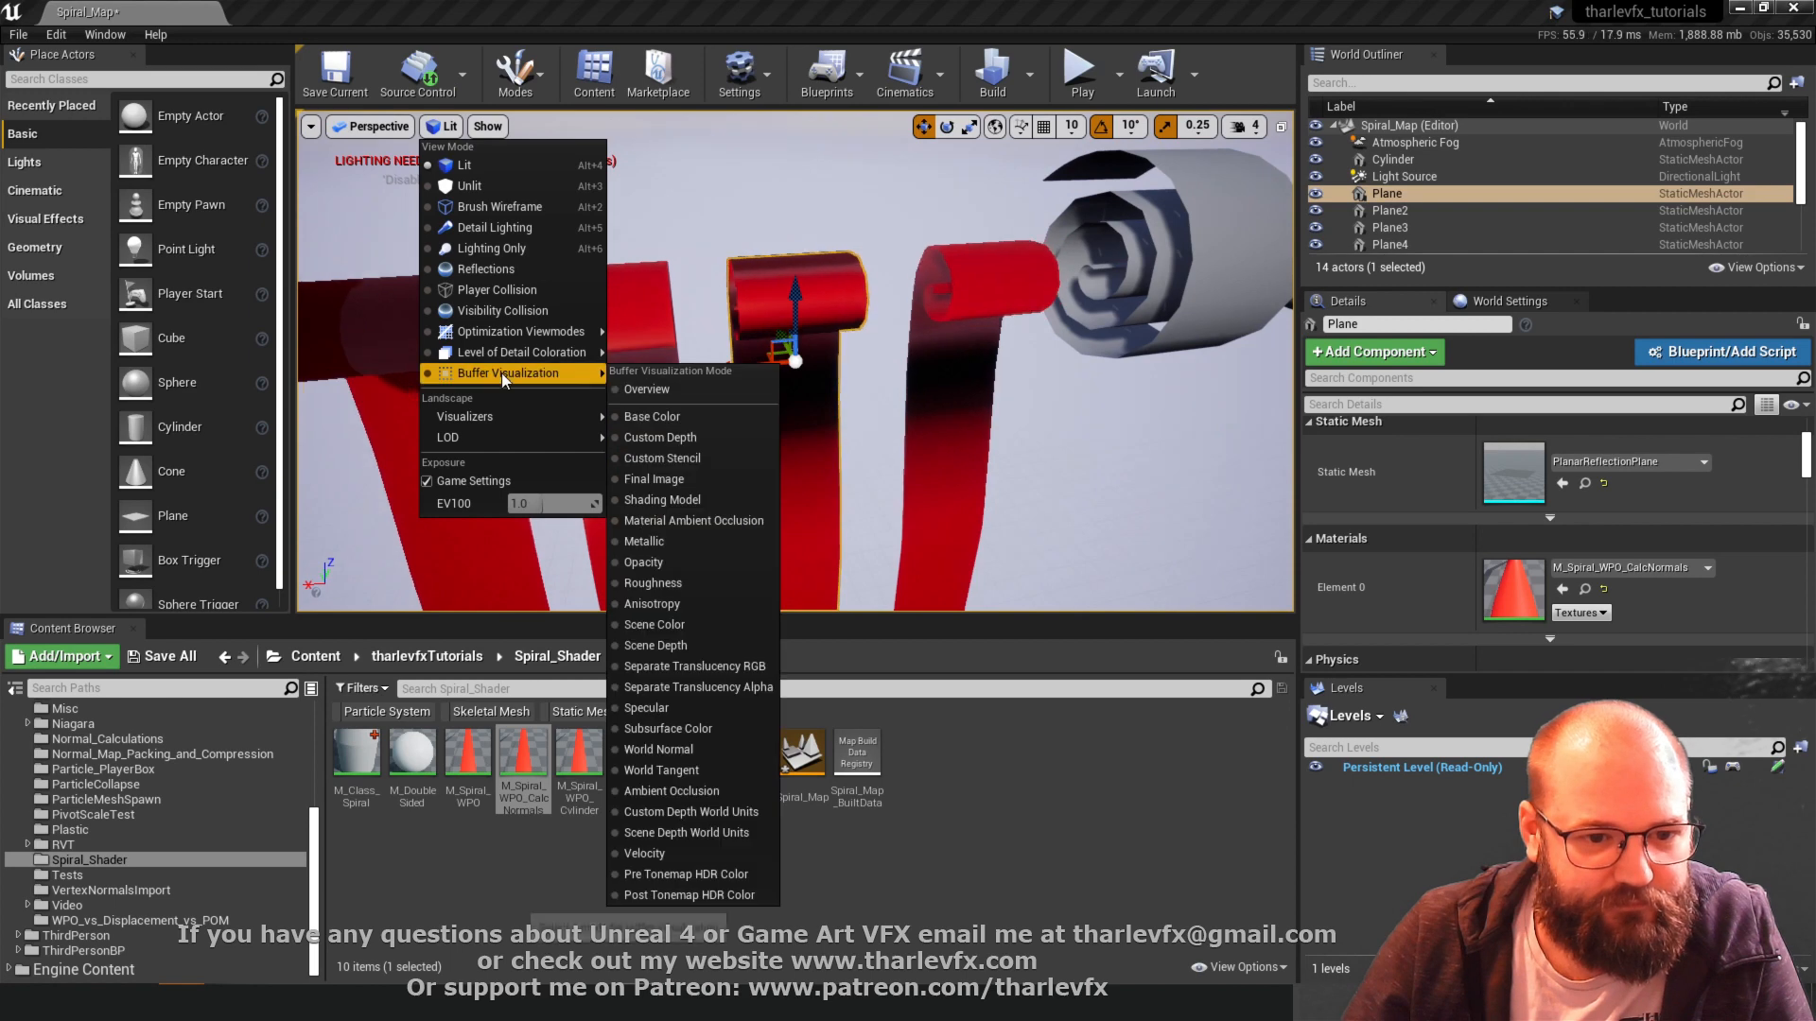
left_click(662, 750)
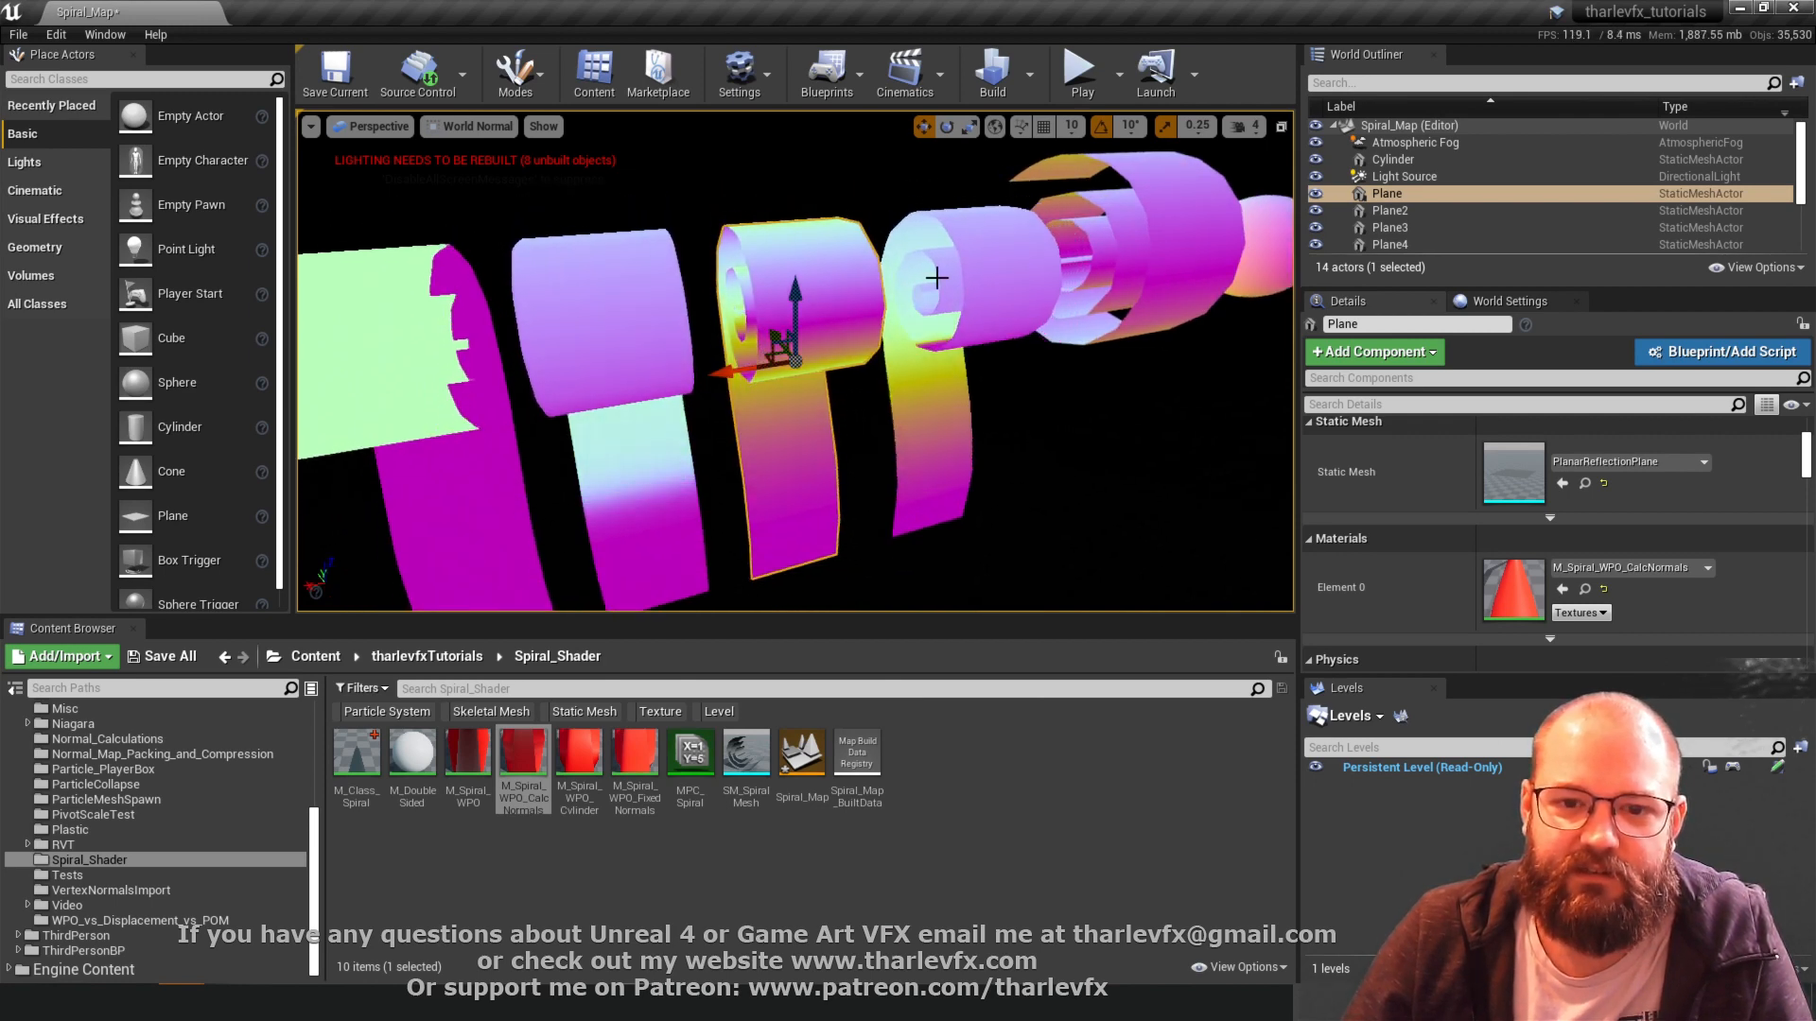
left_click_drag(840, 343, 840, 189, "alt")
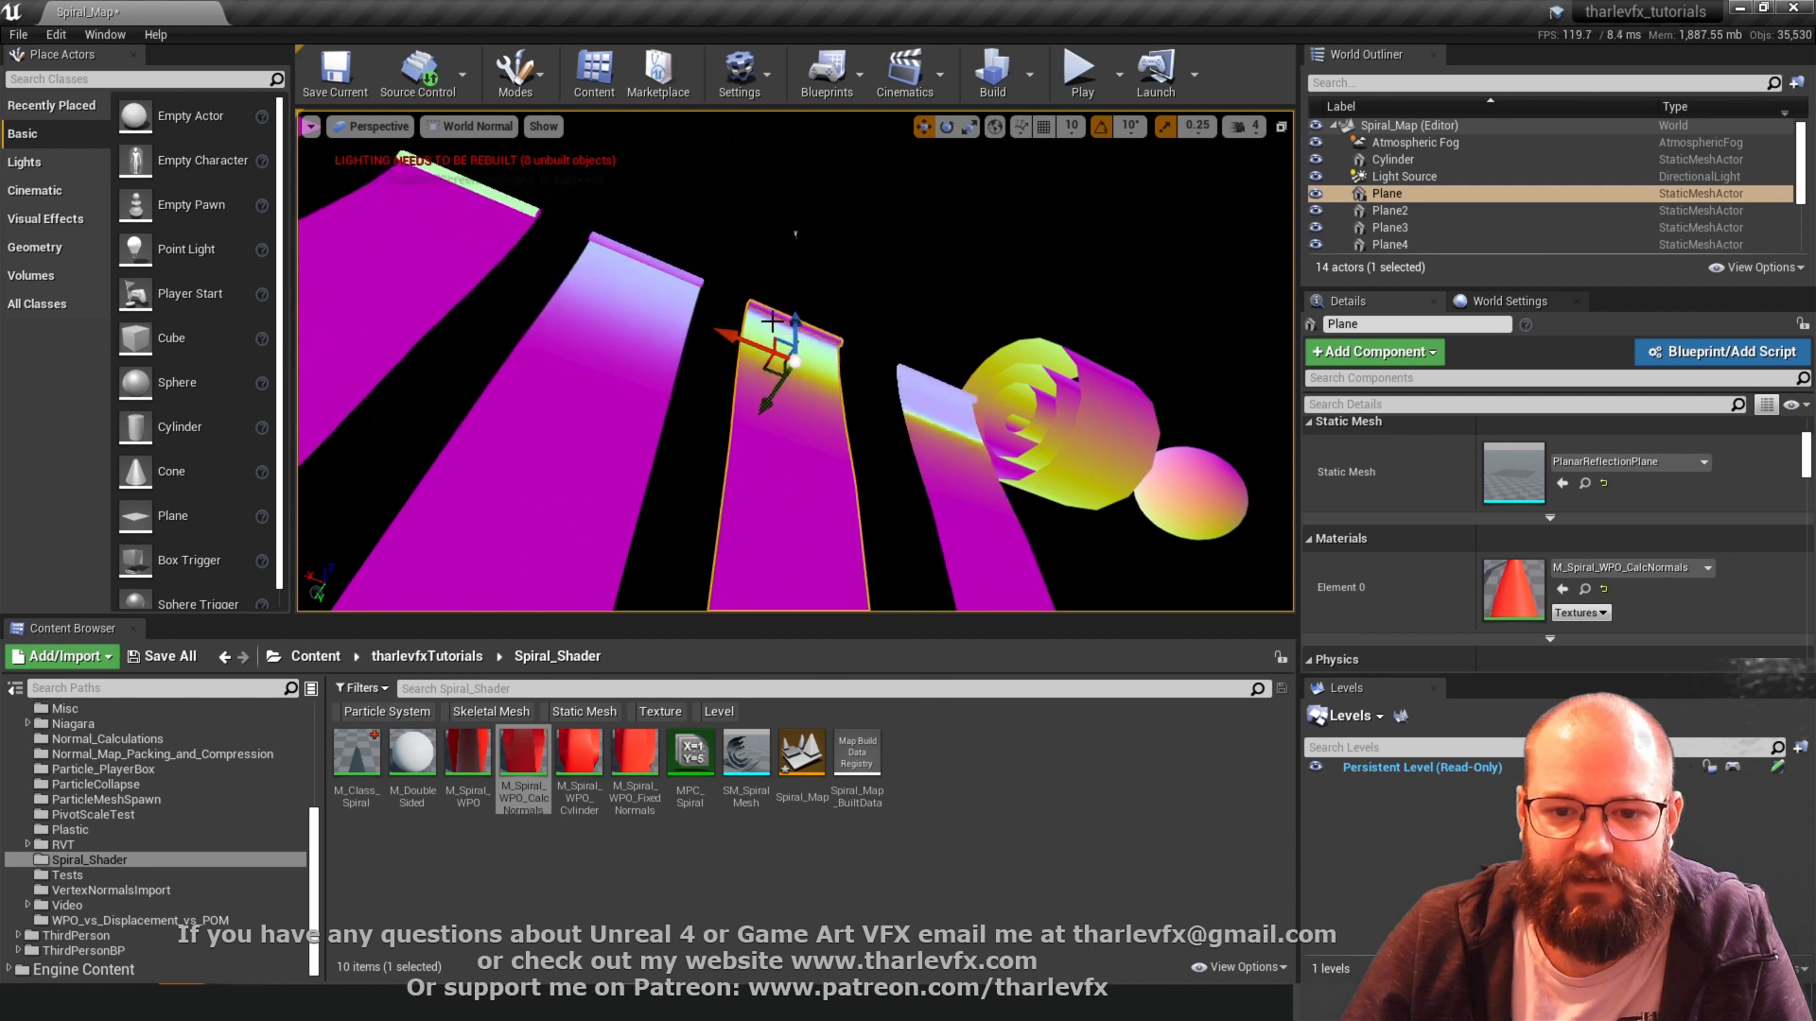
left_click_drag(1033, 478, 754, 374, "alt")
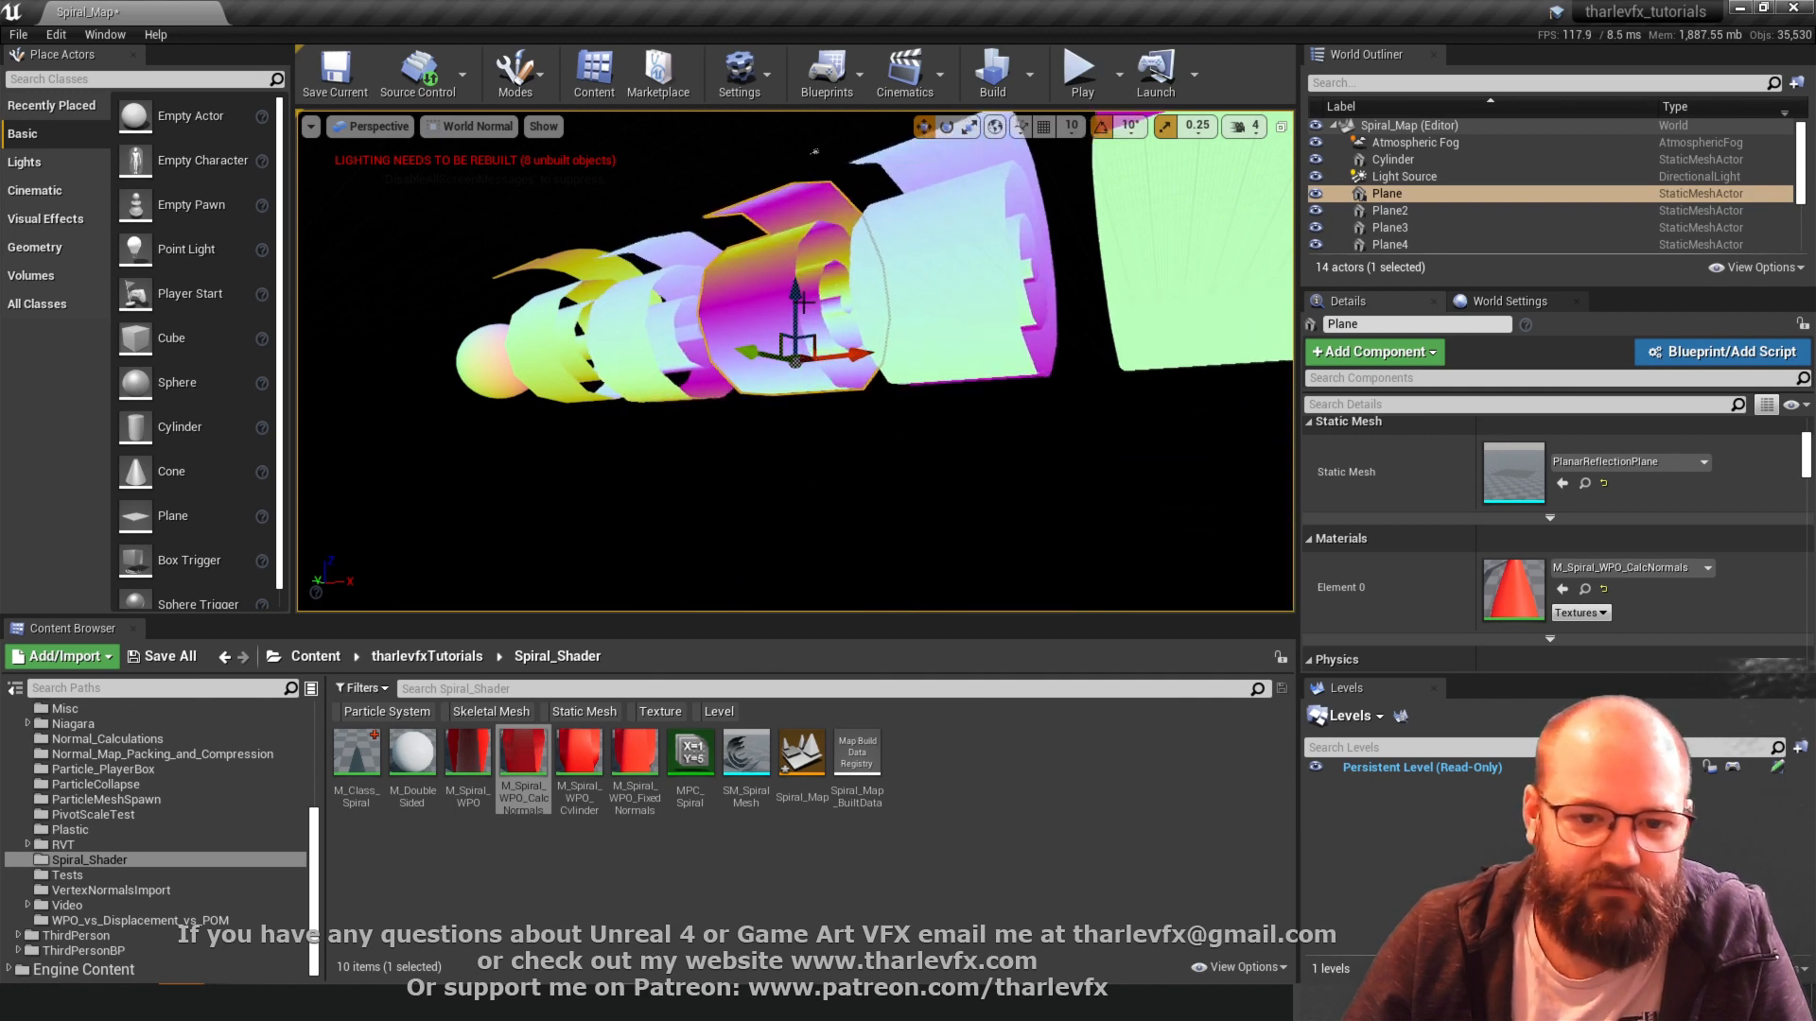
left_click_drag(814, 397, 865, 506, "alt")
left_click_drag(802, 343, 709, 350, "alt")
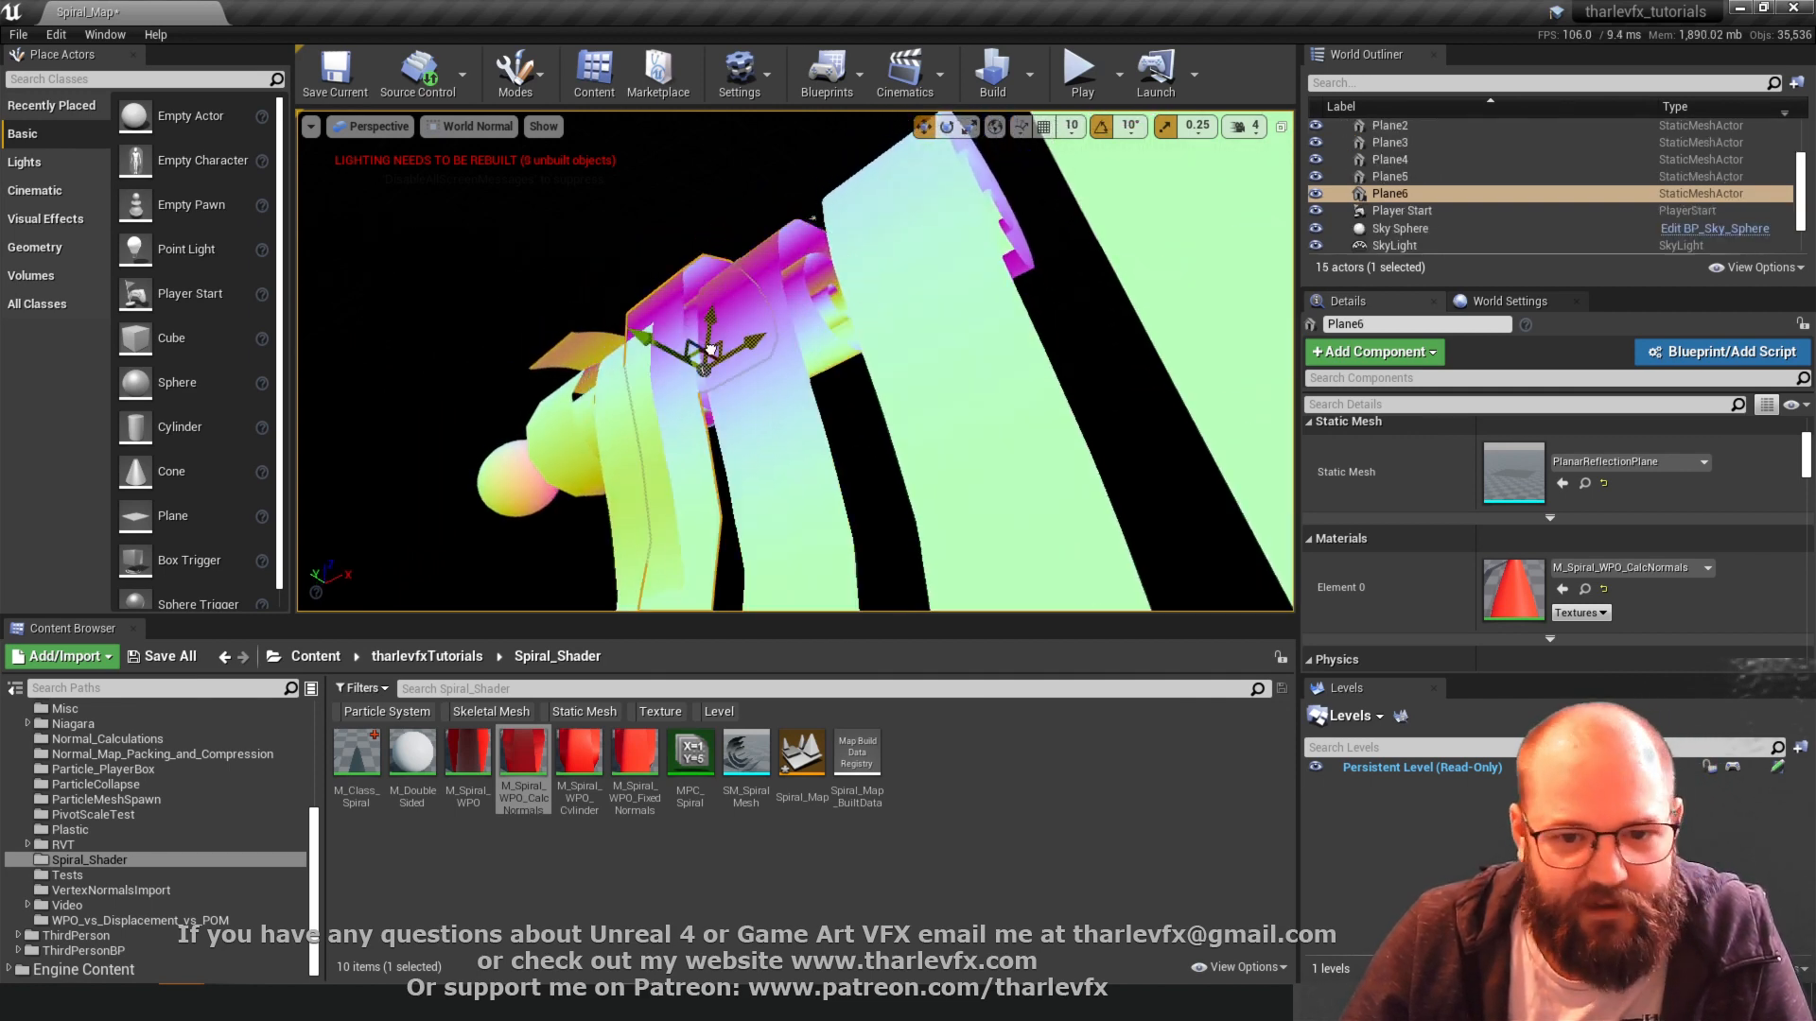
key("Delete")
- Compare the world normals of the unrolling planes with those of the static spiral mesh from the front
left_click_drag(813, 378, 492, 364, "alt")
right_click_drag(707, 121, 757, 119)
left_click(708, 121)
key("Escape")
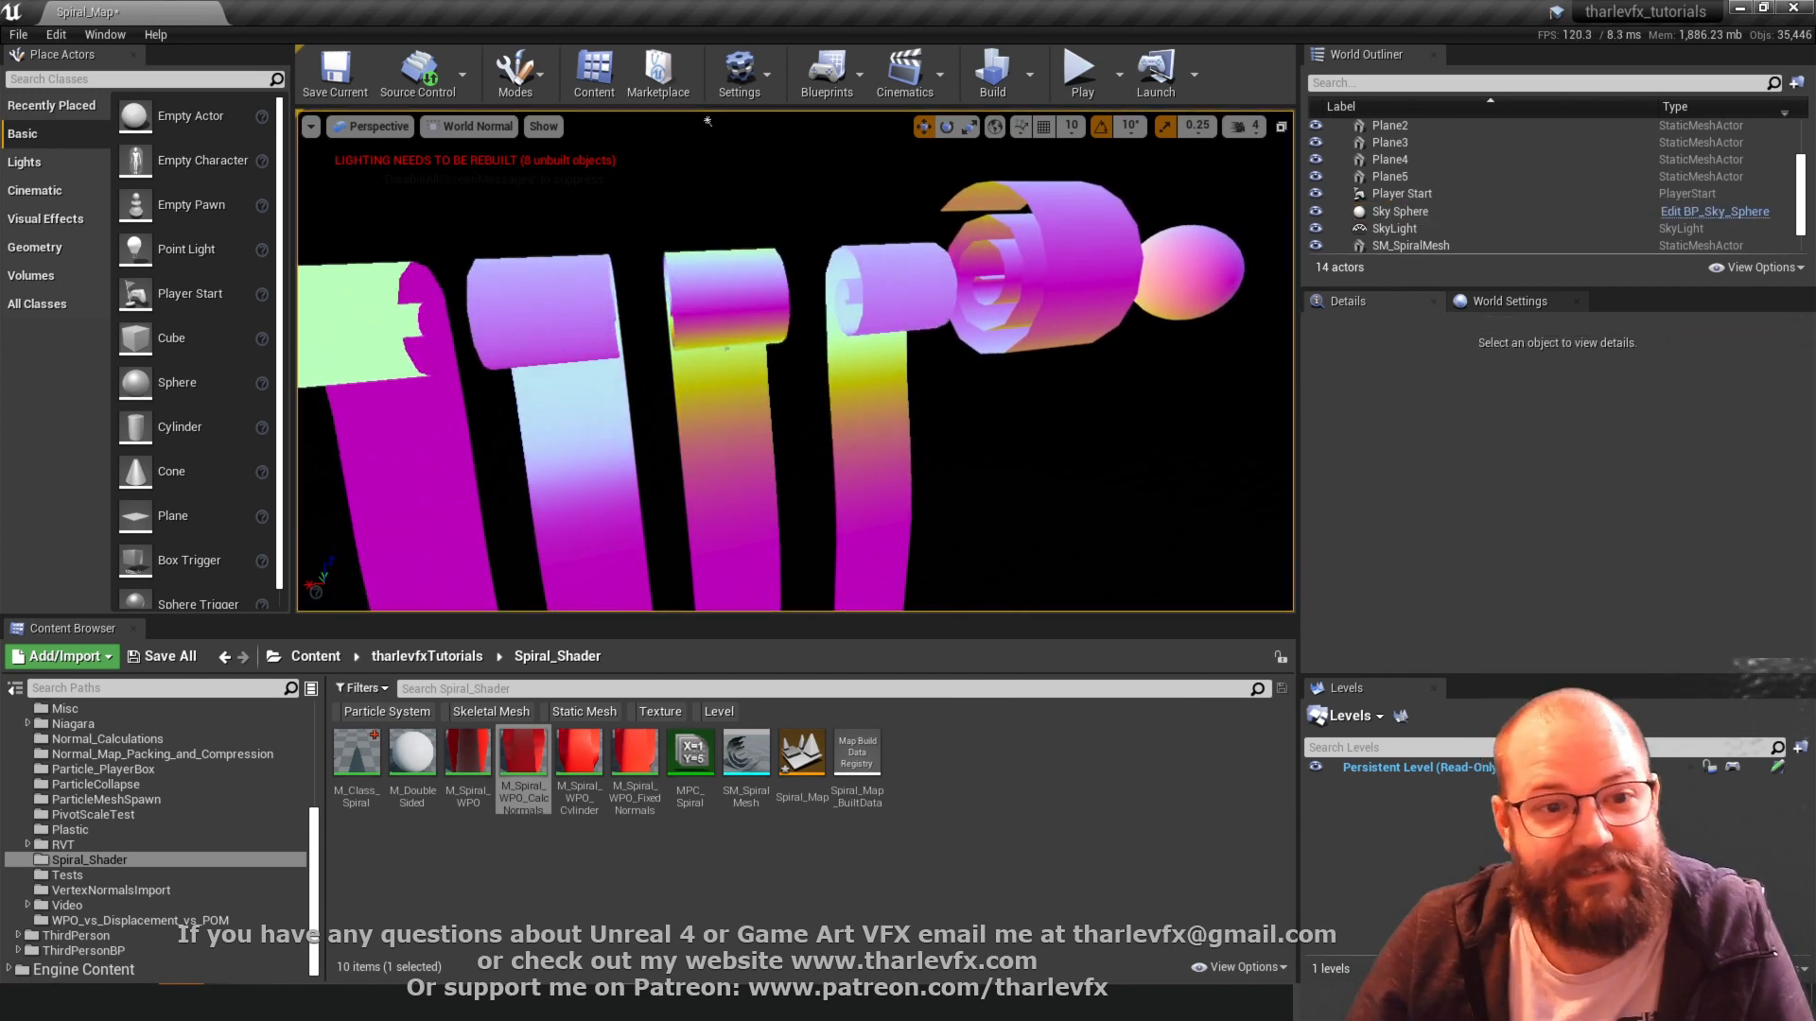
left_click_drag(795, 360, 852, 246, "alt")
left_click_drag(728, 196, 717, 149, "alt")
left_click(718, 148)
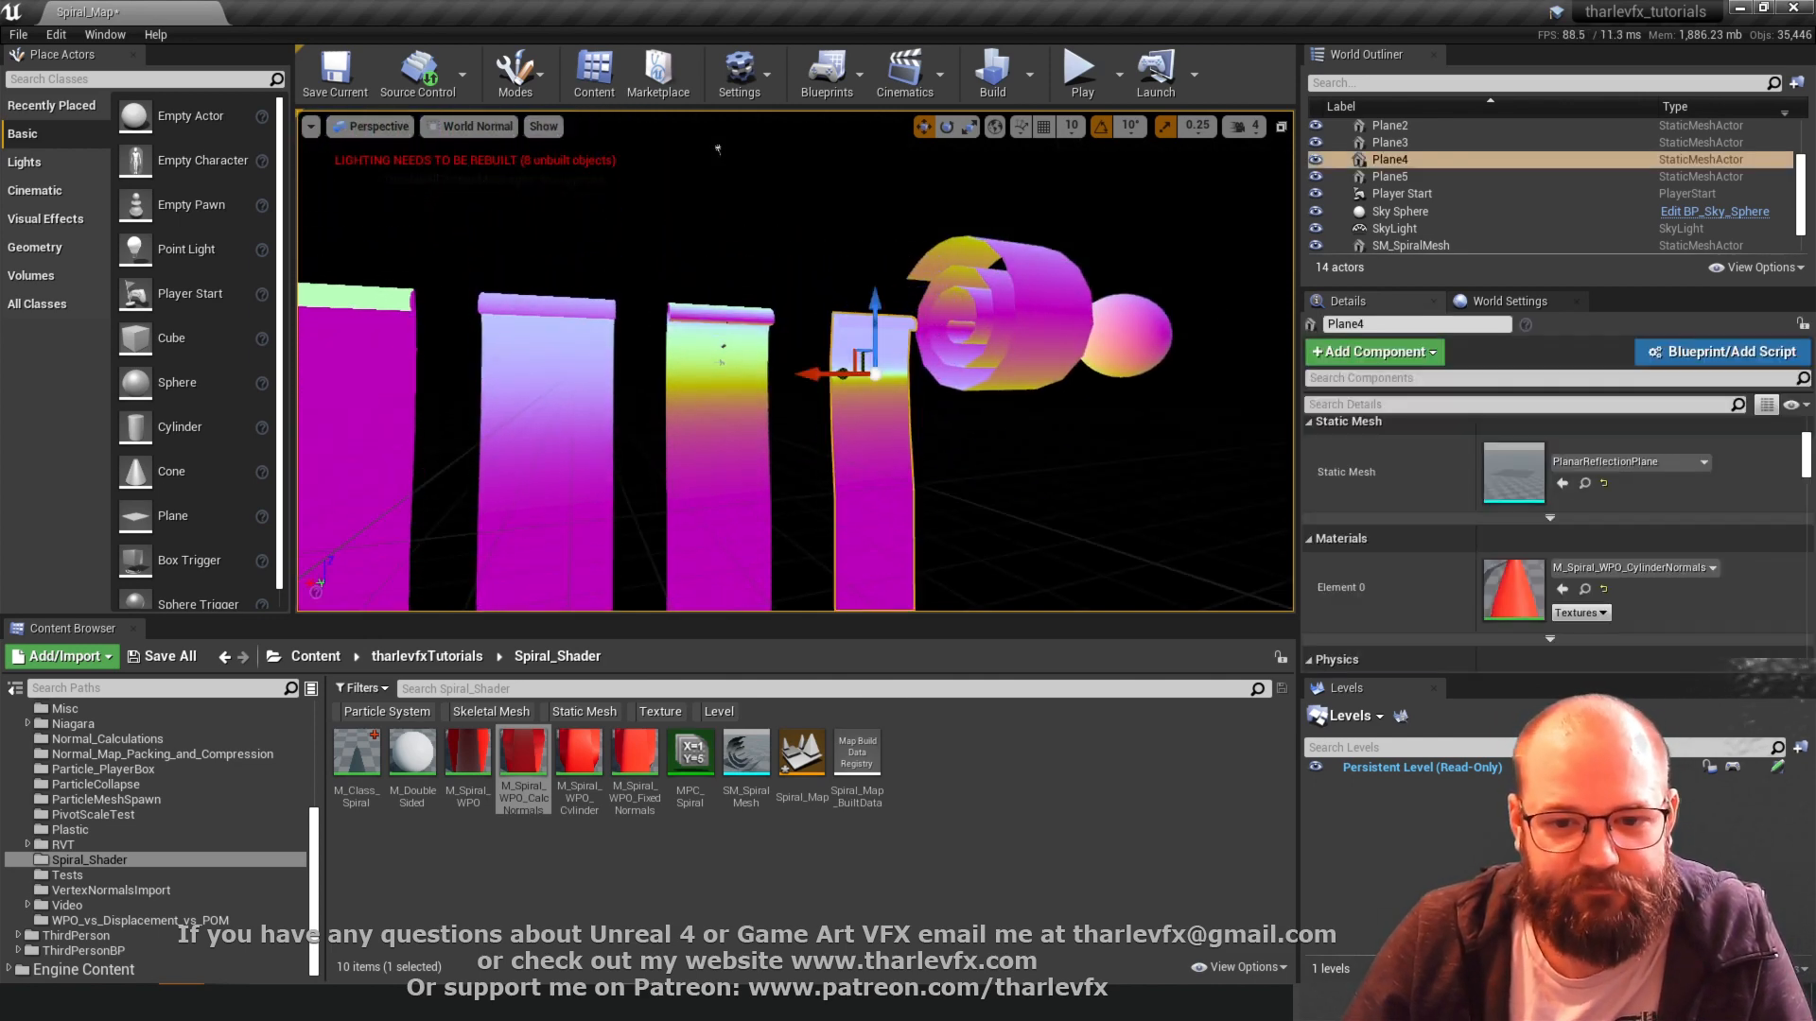
- Clear the asset selection in the Content Browser and return the viewport to the Lit view mode
left_click(1010, 899)
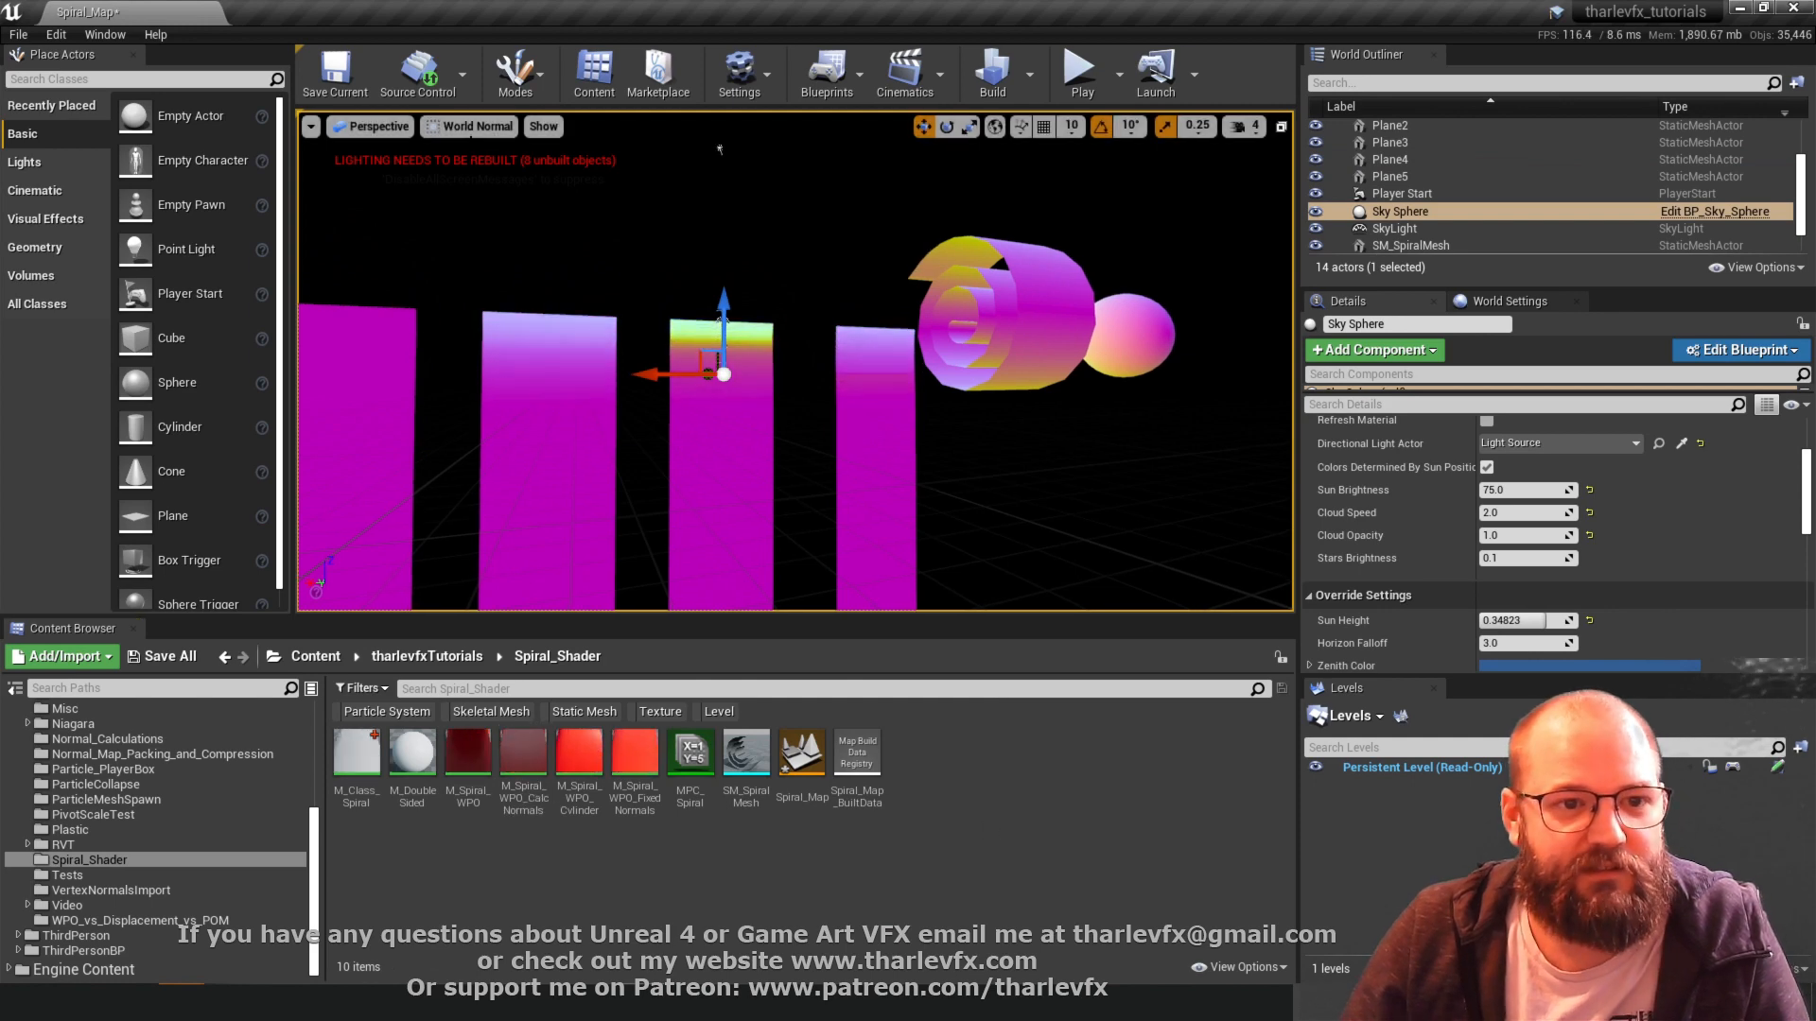
left_click(477, 126)
left_click(464, 165)
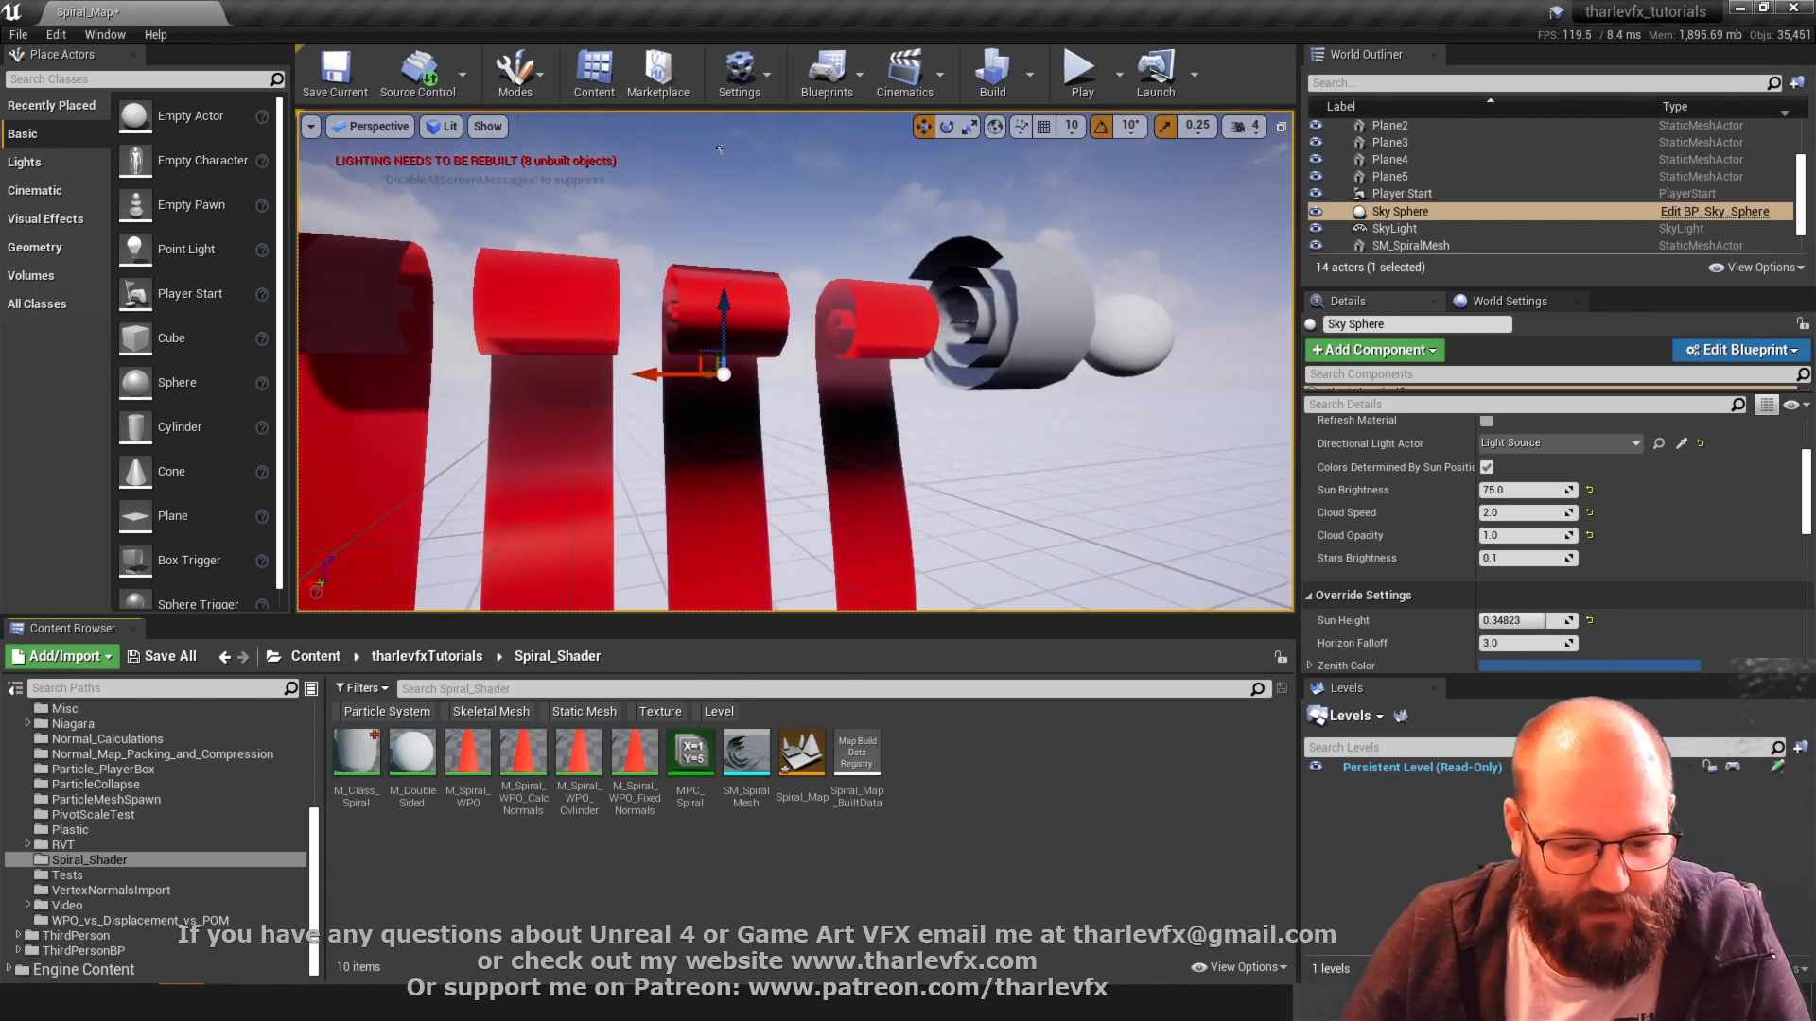
- Switch to the Photoshop spiral sketch and set the foreground colour to a saturated blue with hue 247
key("alt+Tab")
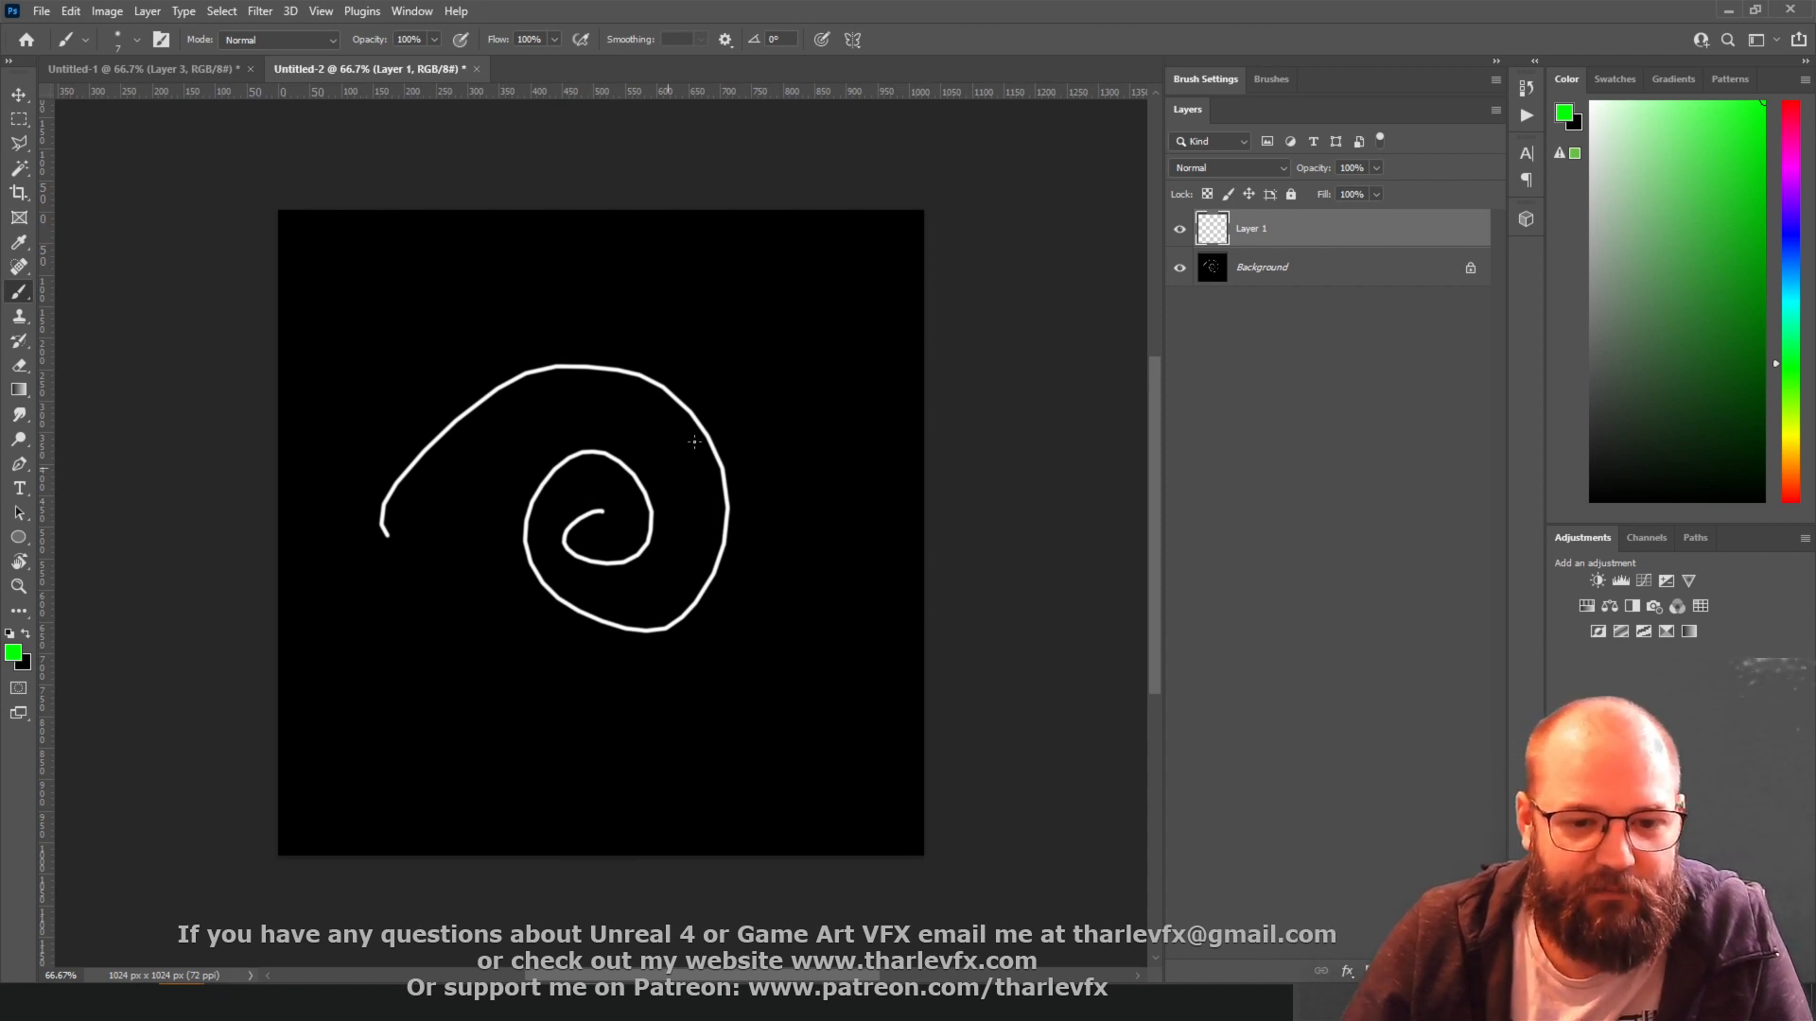
left_click(9, 657)
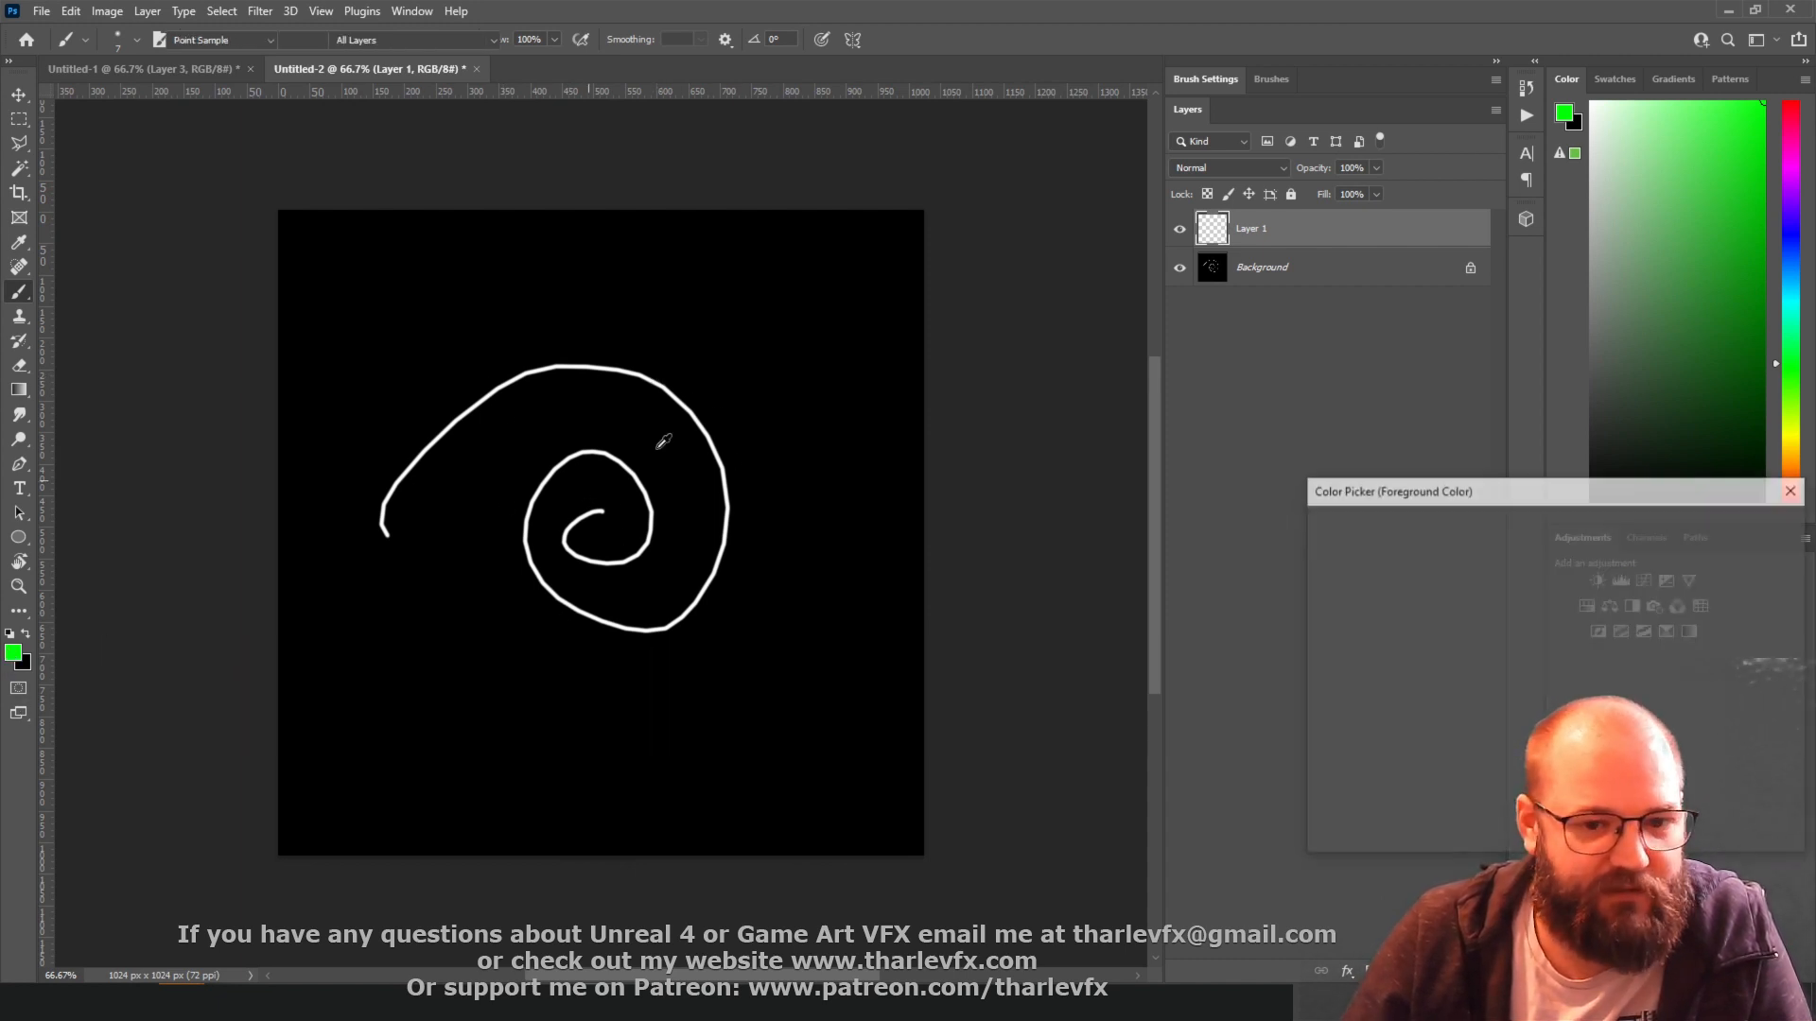
left_click_drag(1578, 626, 1577, 611)
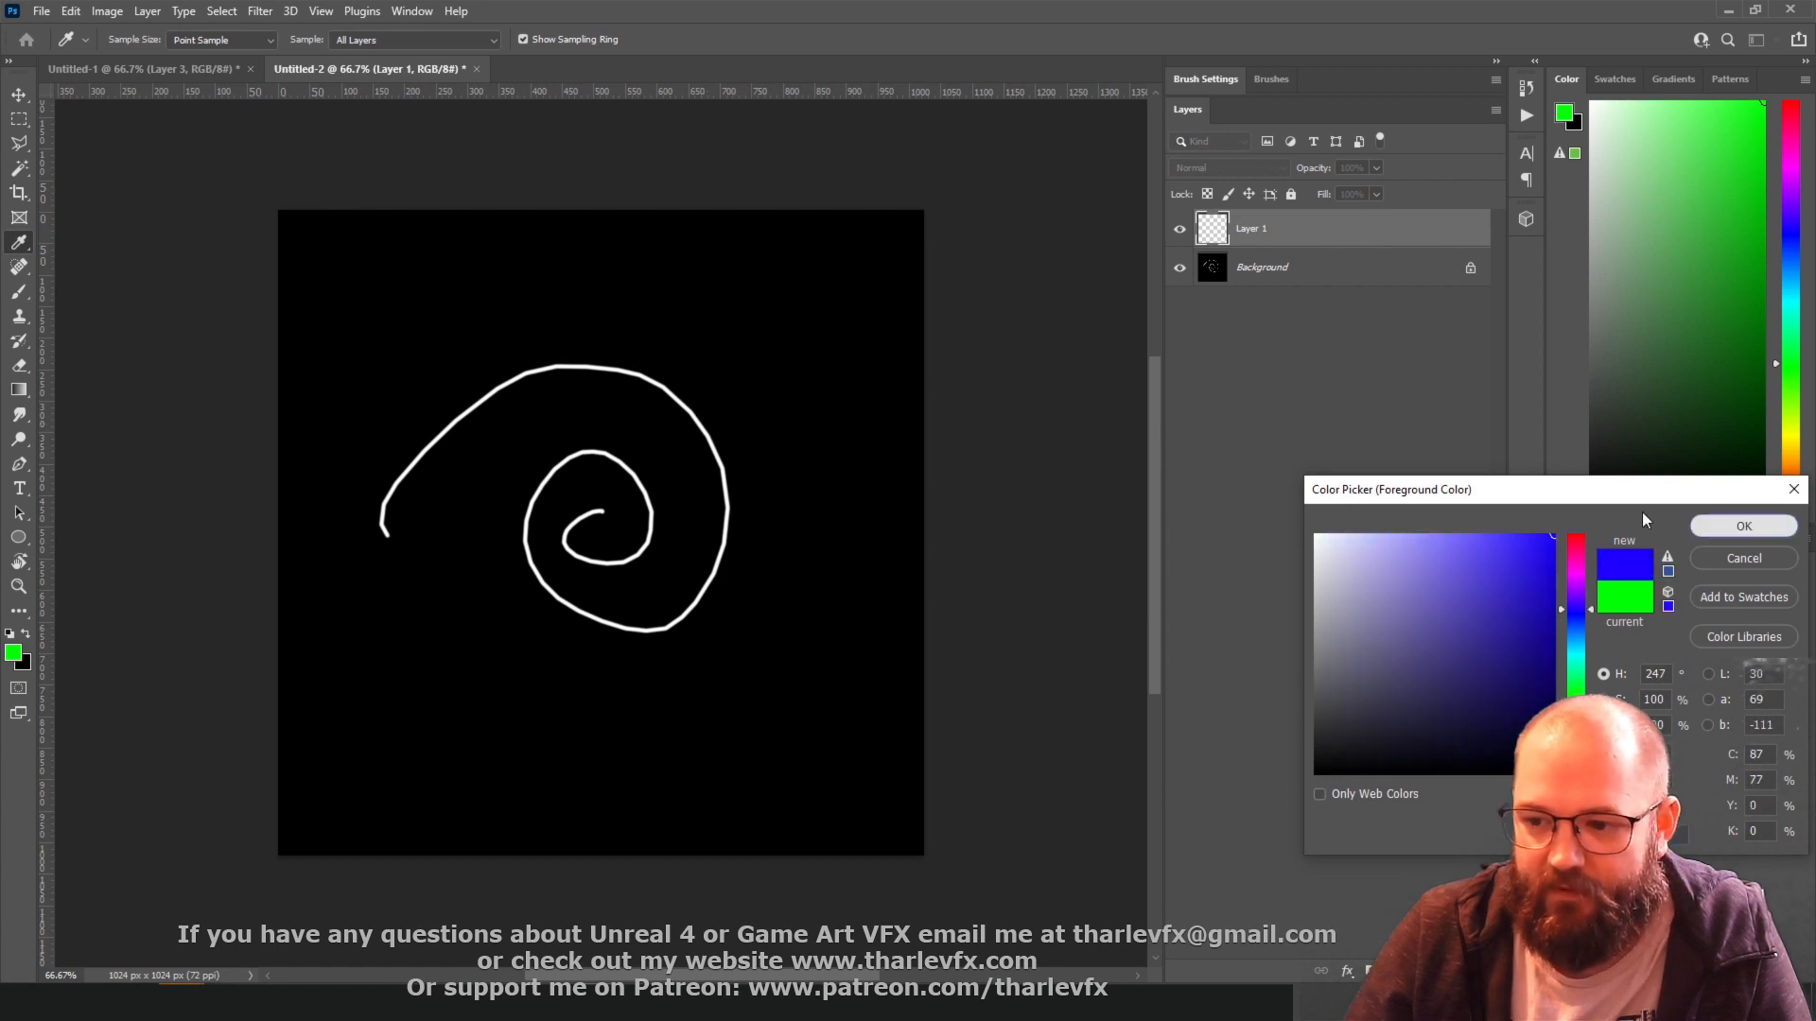
left_click(1744, 525)
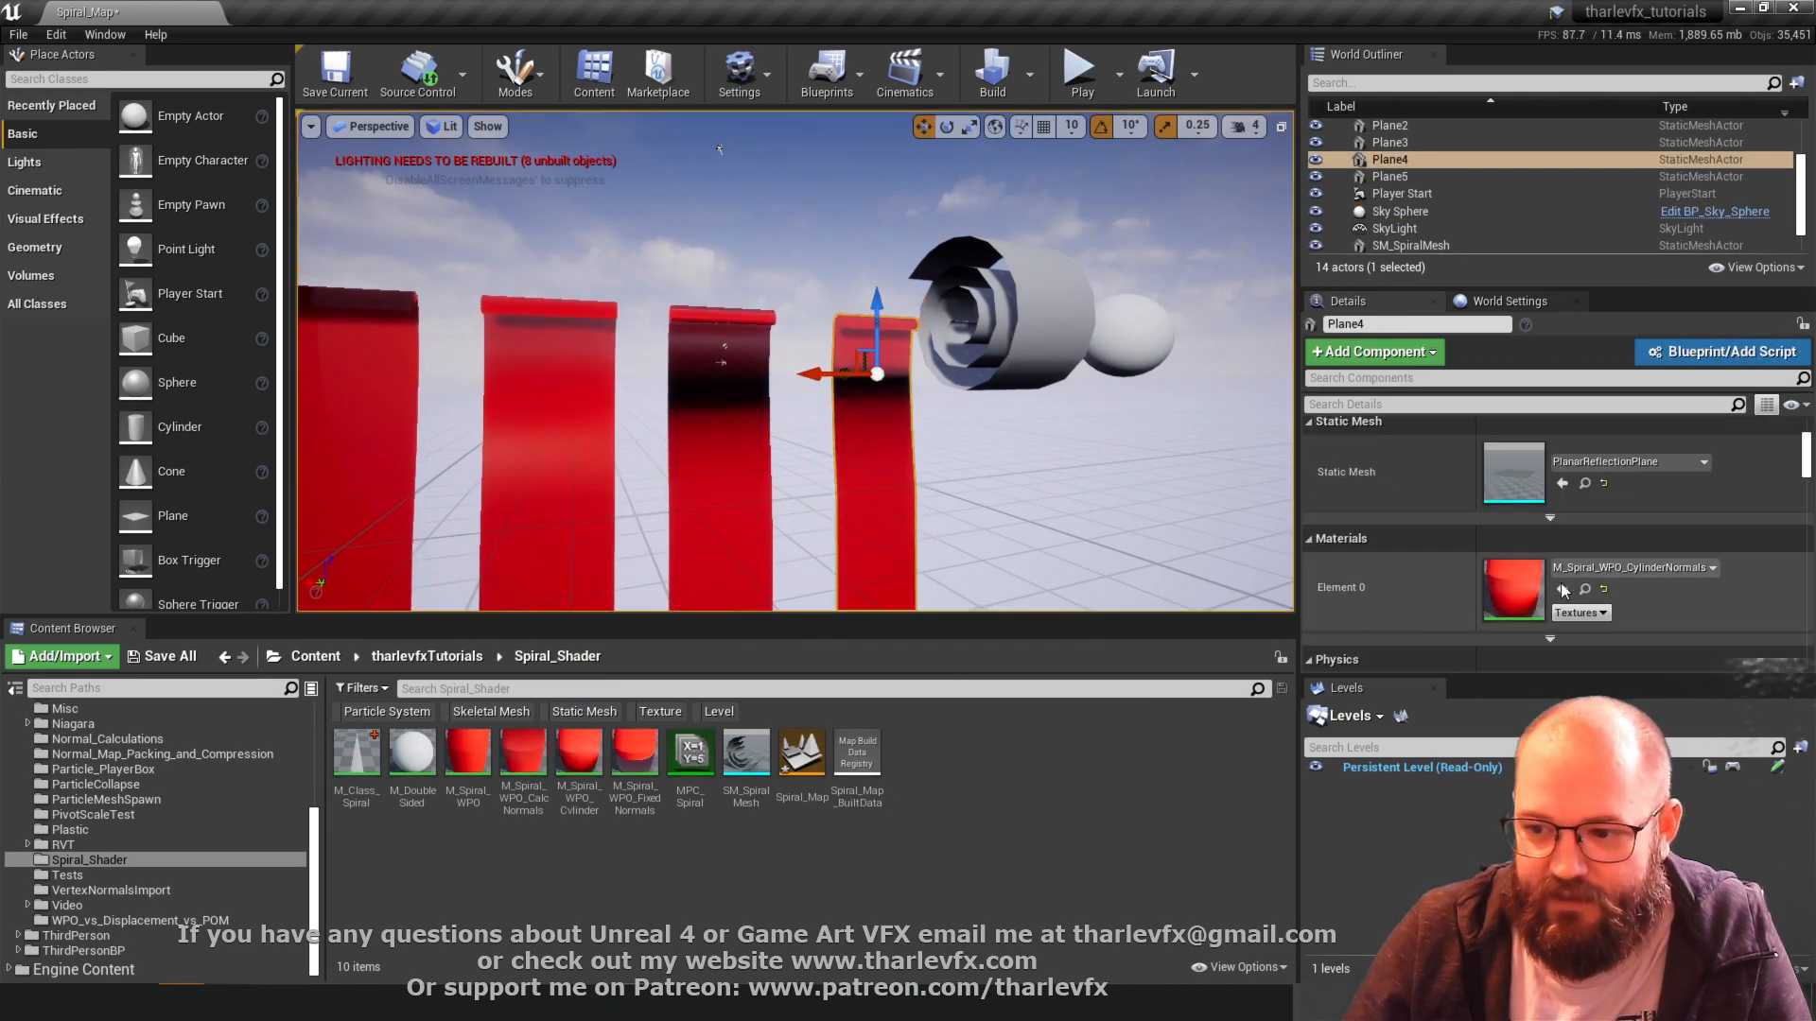
- Open Plane4's M_Spiral_WPO_CylinderNormals material from the level and examine the Absolute World Position and Object Position nodes feeding the normal
double_click(1525, 585)
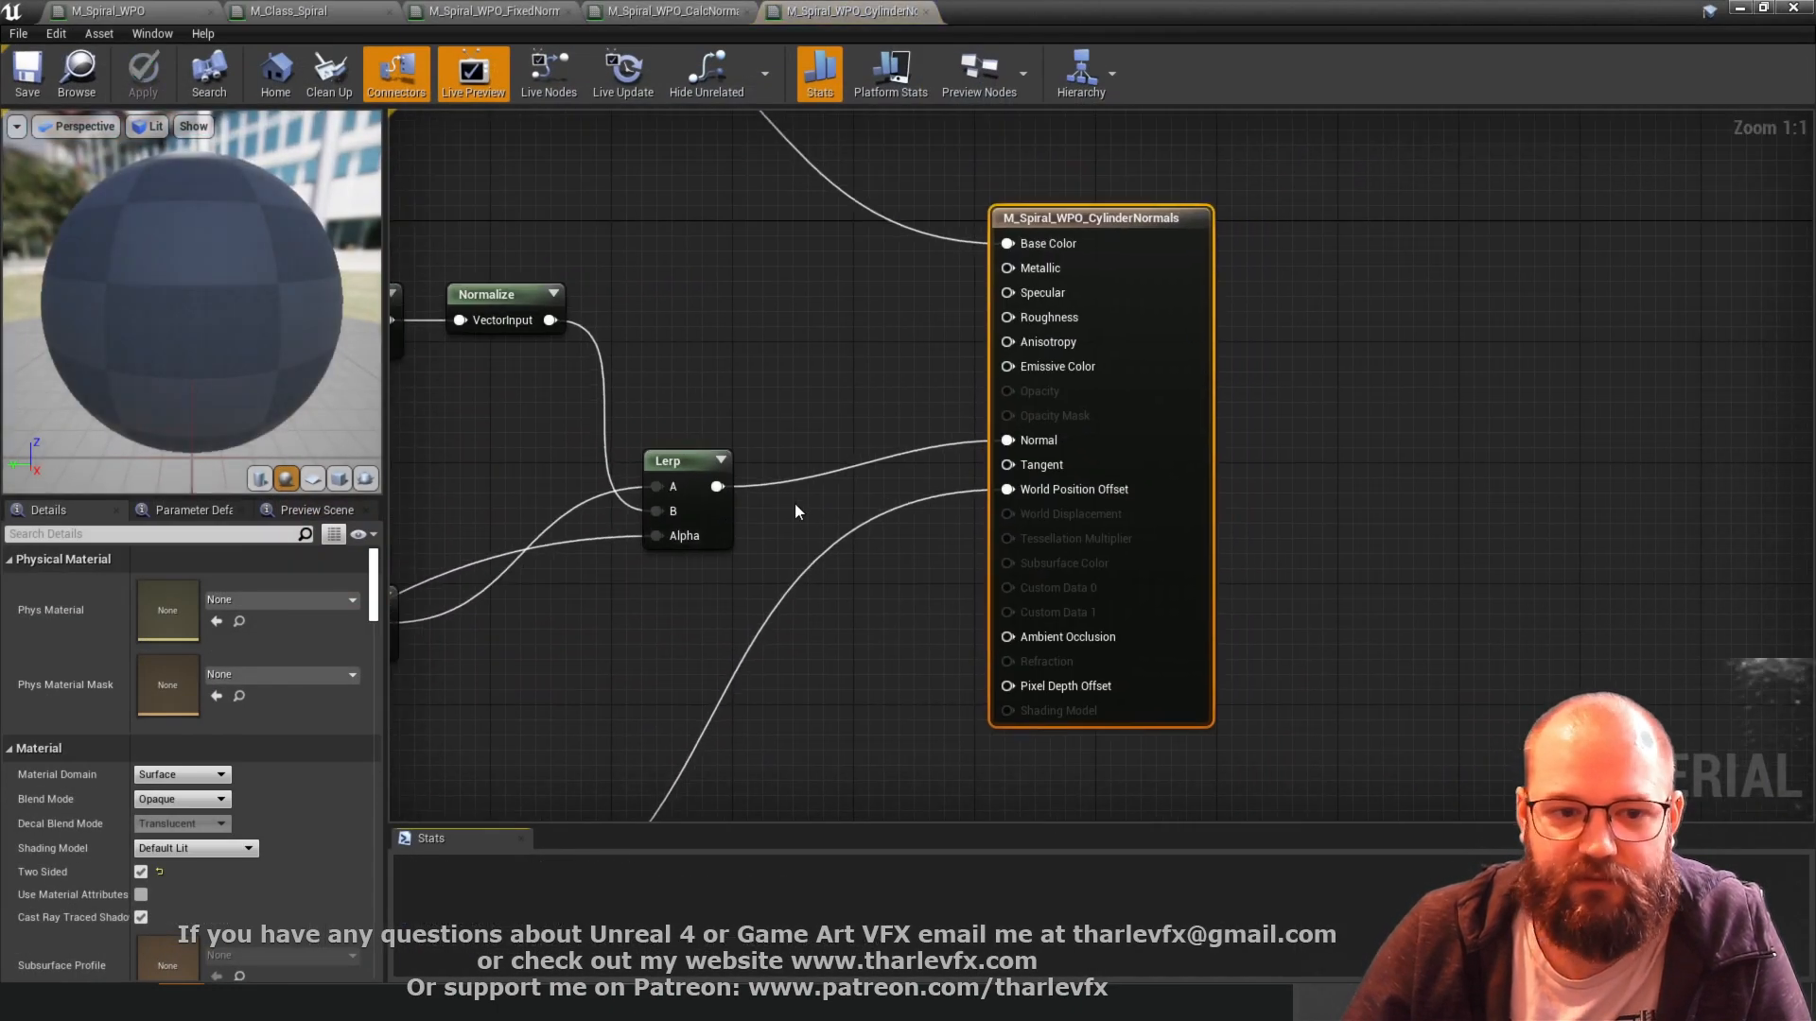
right_click_drag(795, 511, 1639, 713)
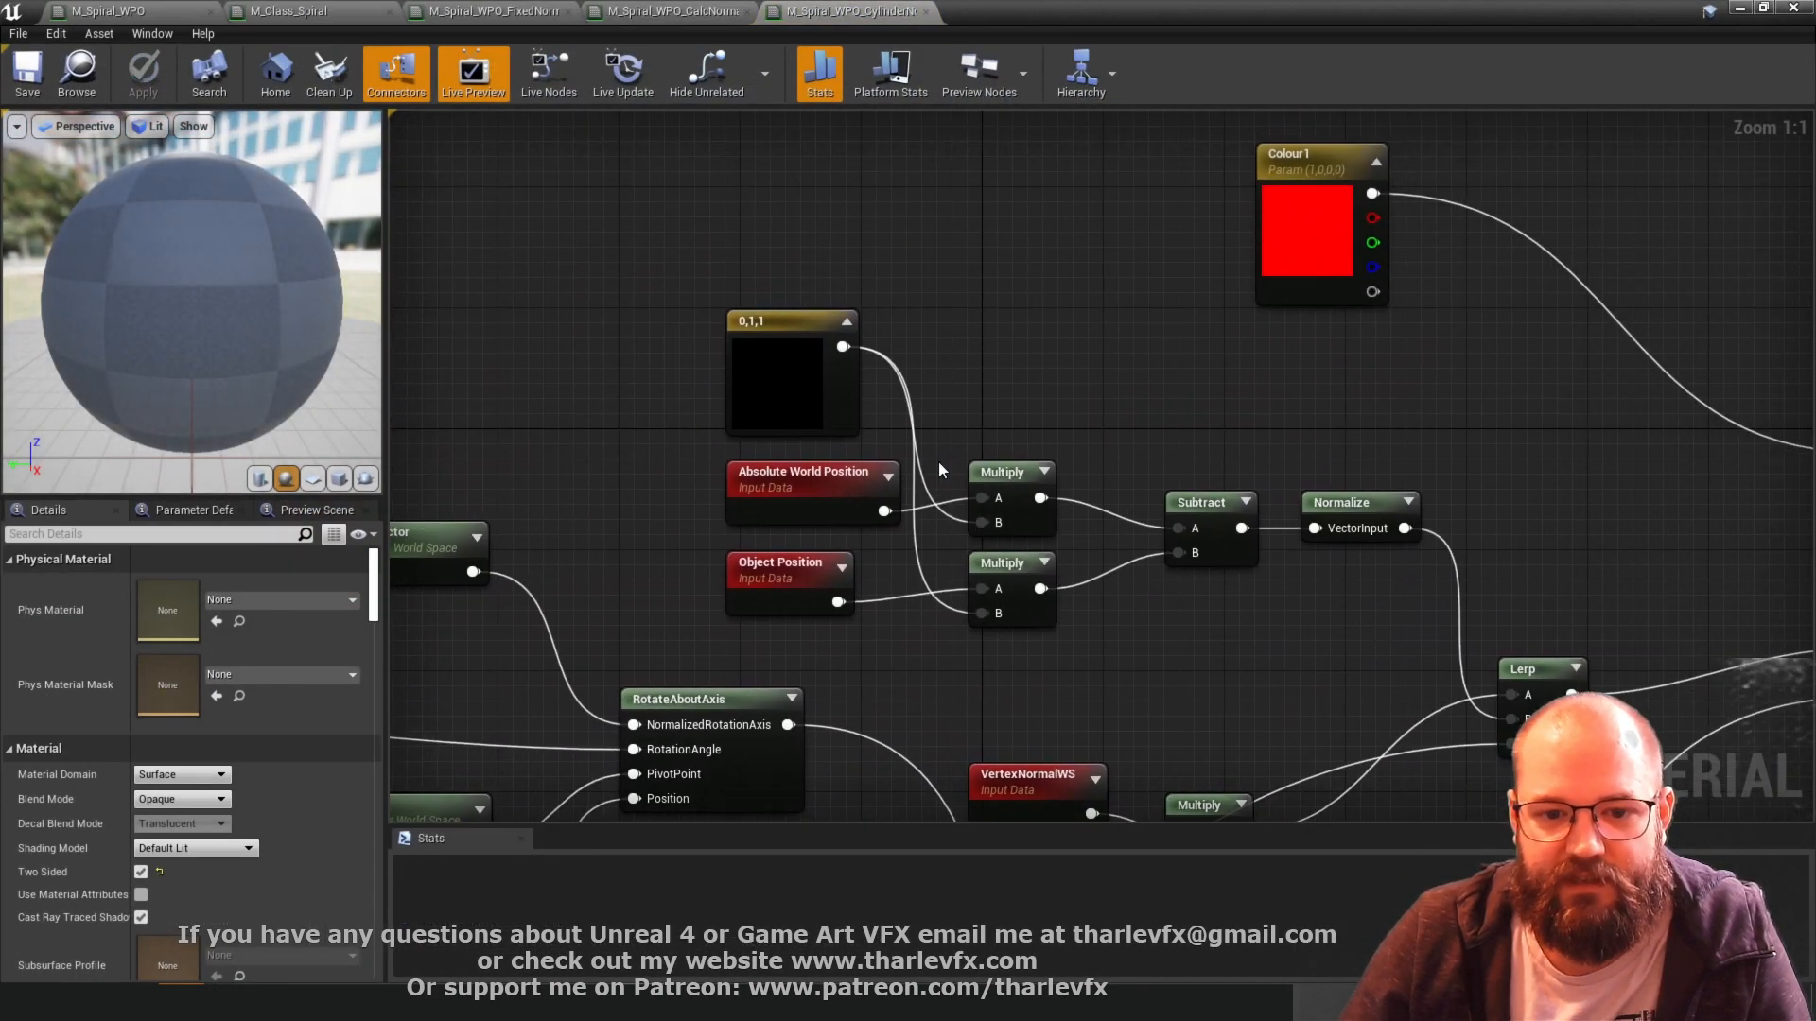
left_click(772, 521)
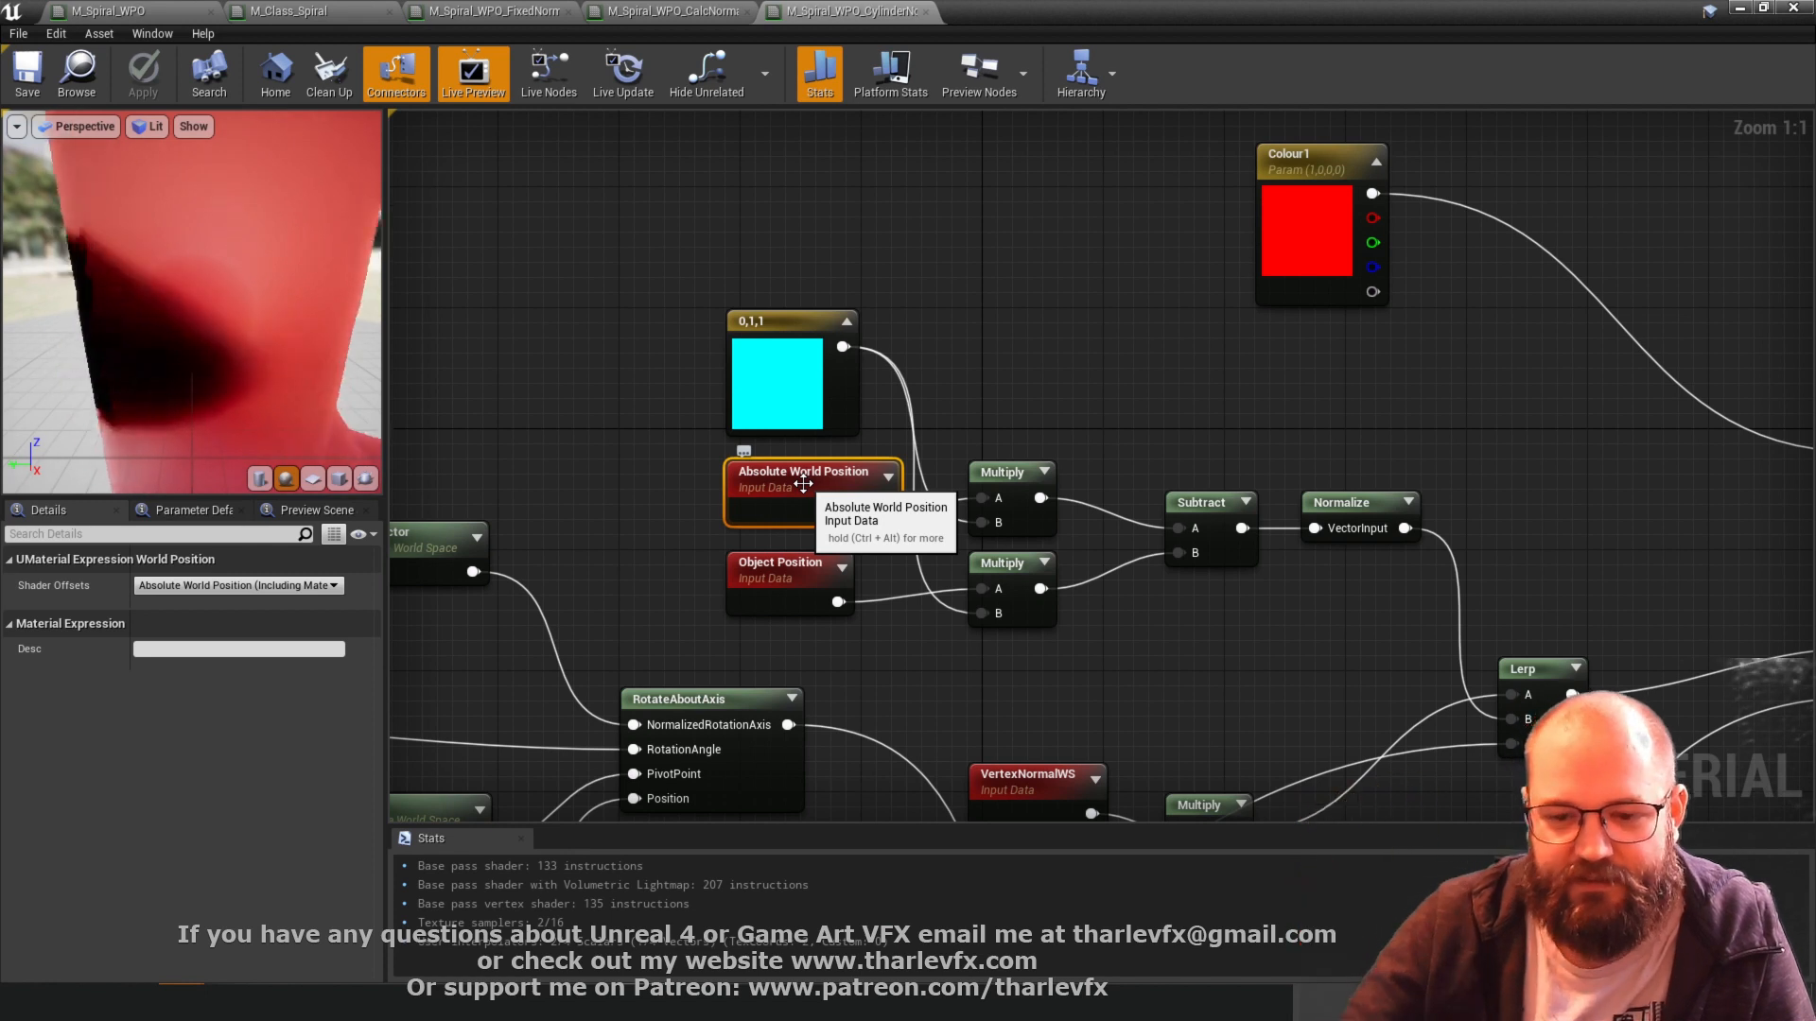
left_click(813, 572)
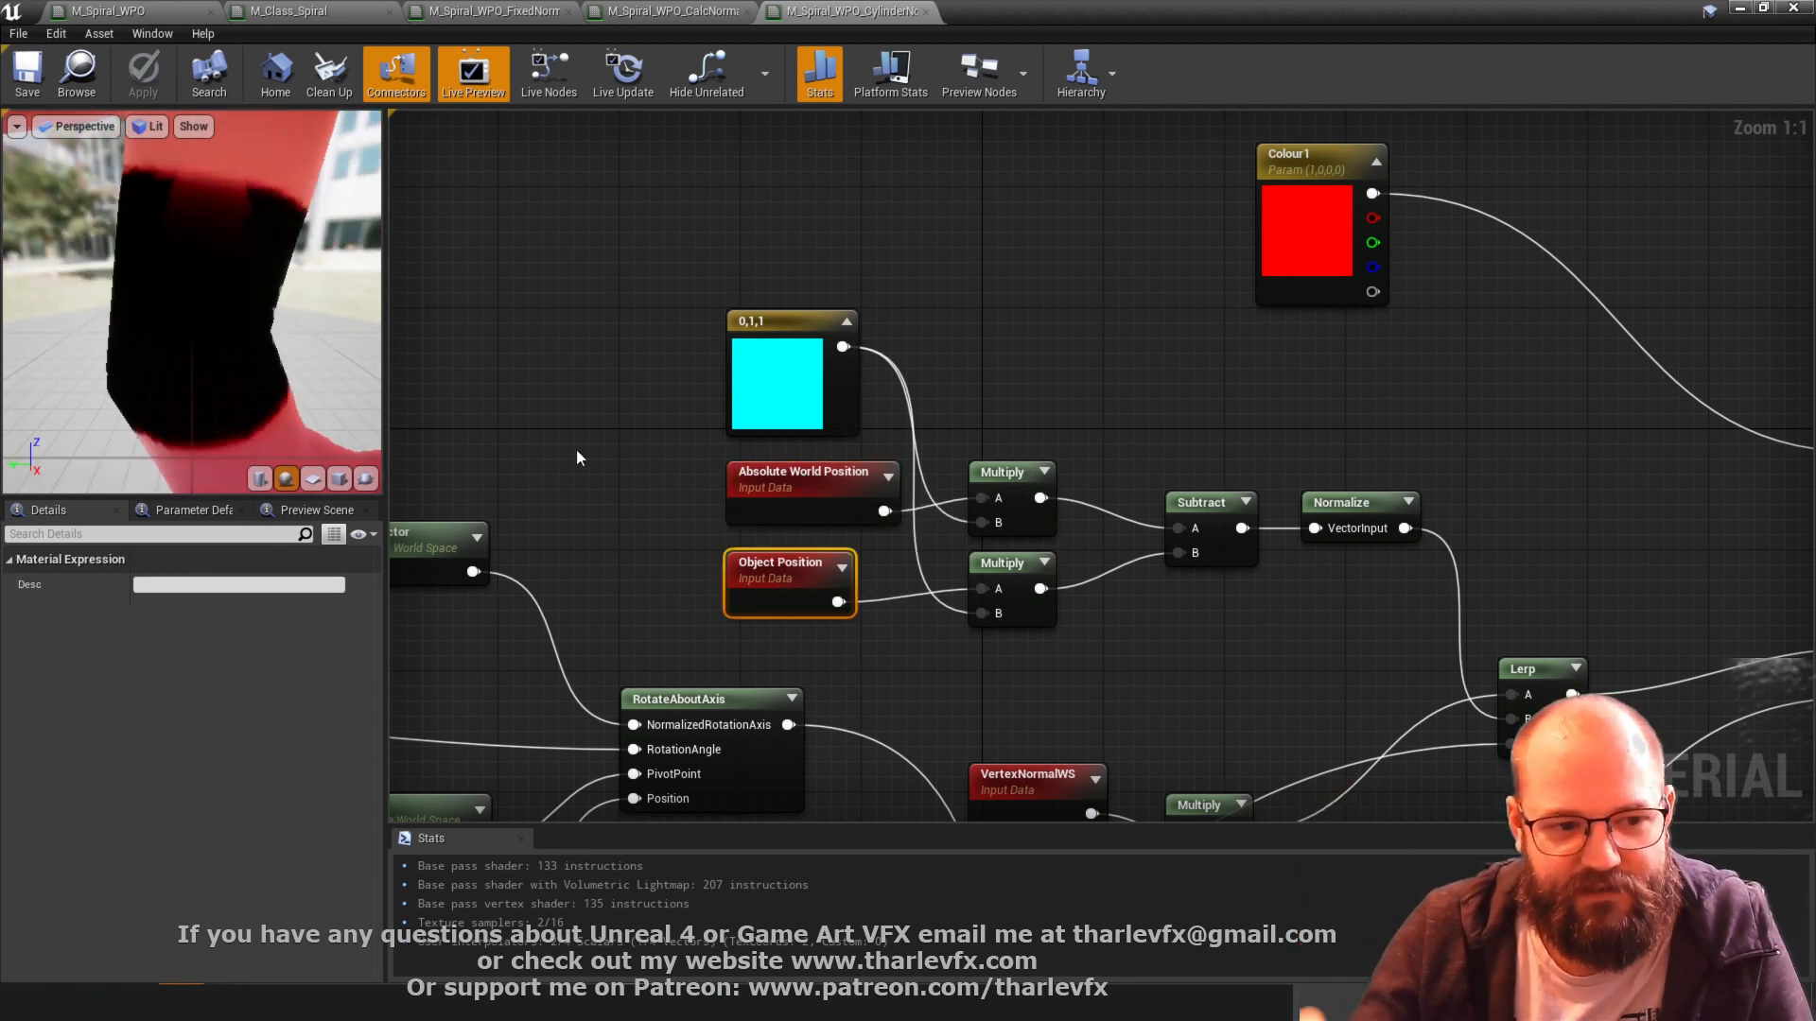
- Set the R value of the constant vector multiplying both position nodes to 1 and apply the material
left_click(775, 326)
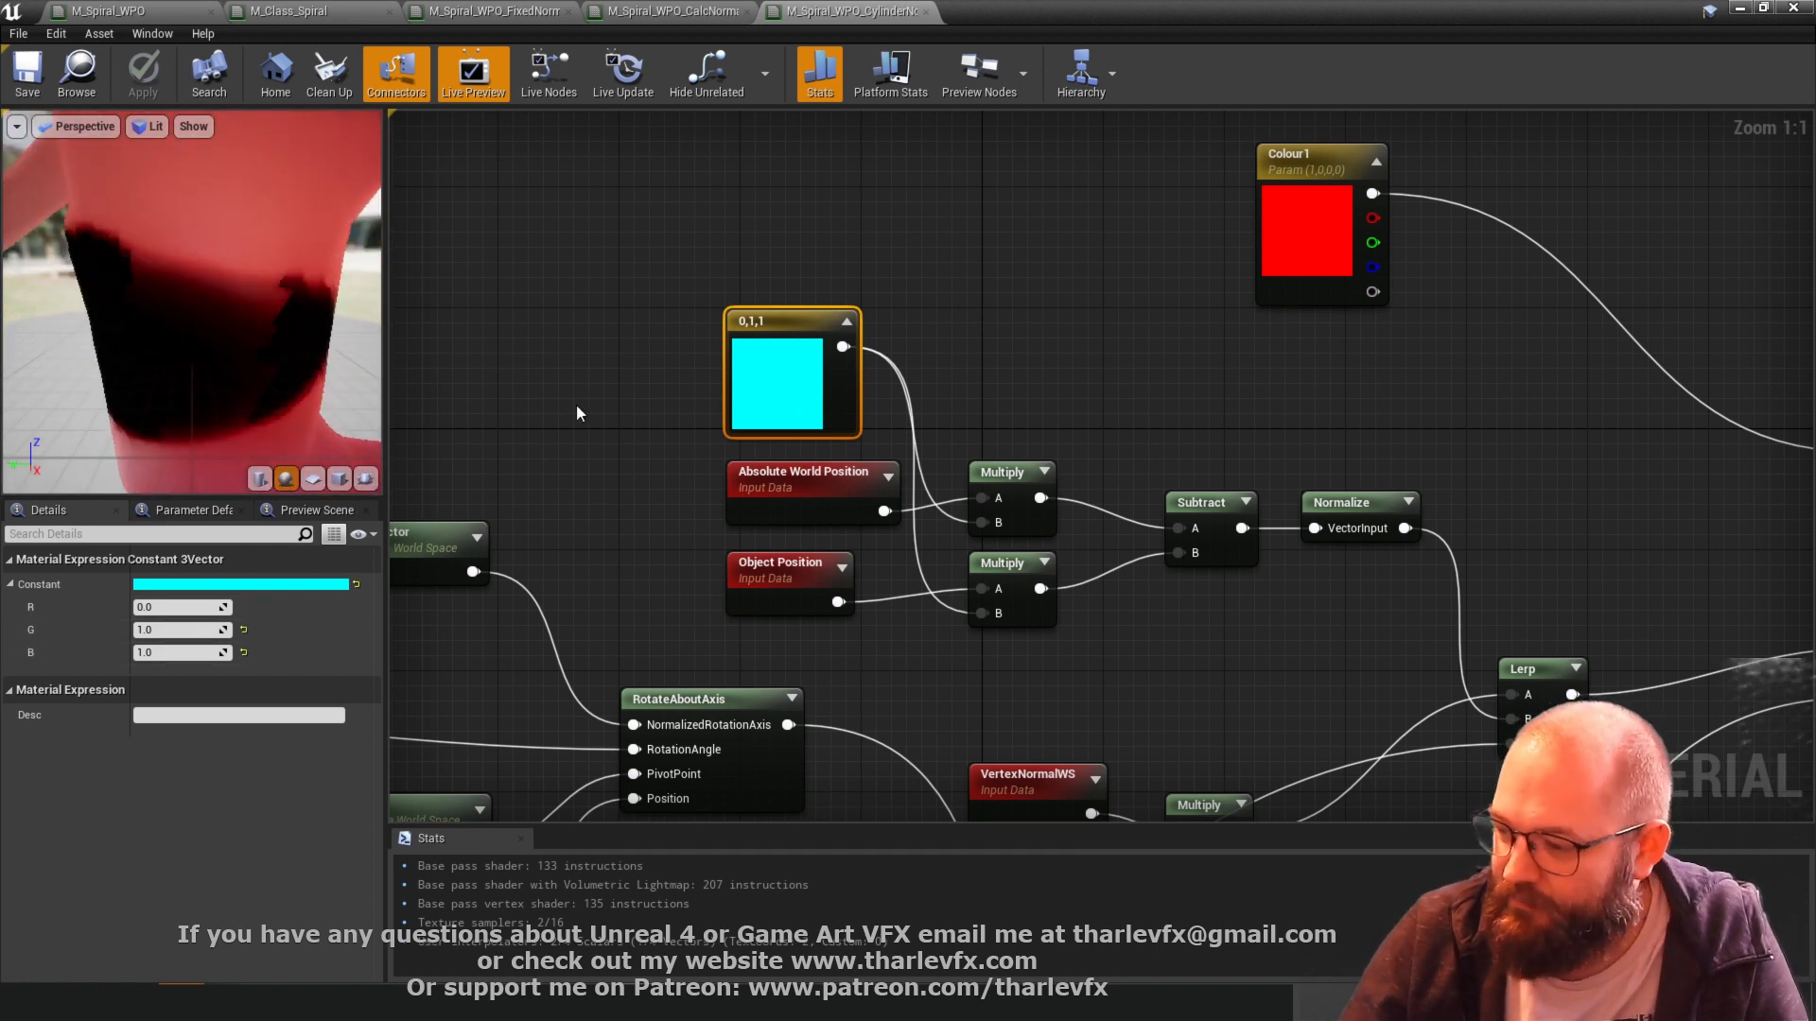
left_click(205, 607)
type("1")
key("Return")
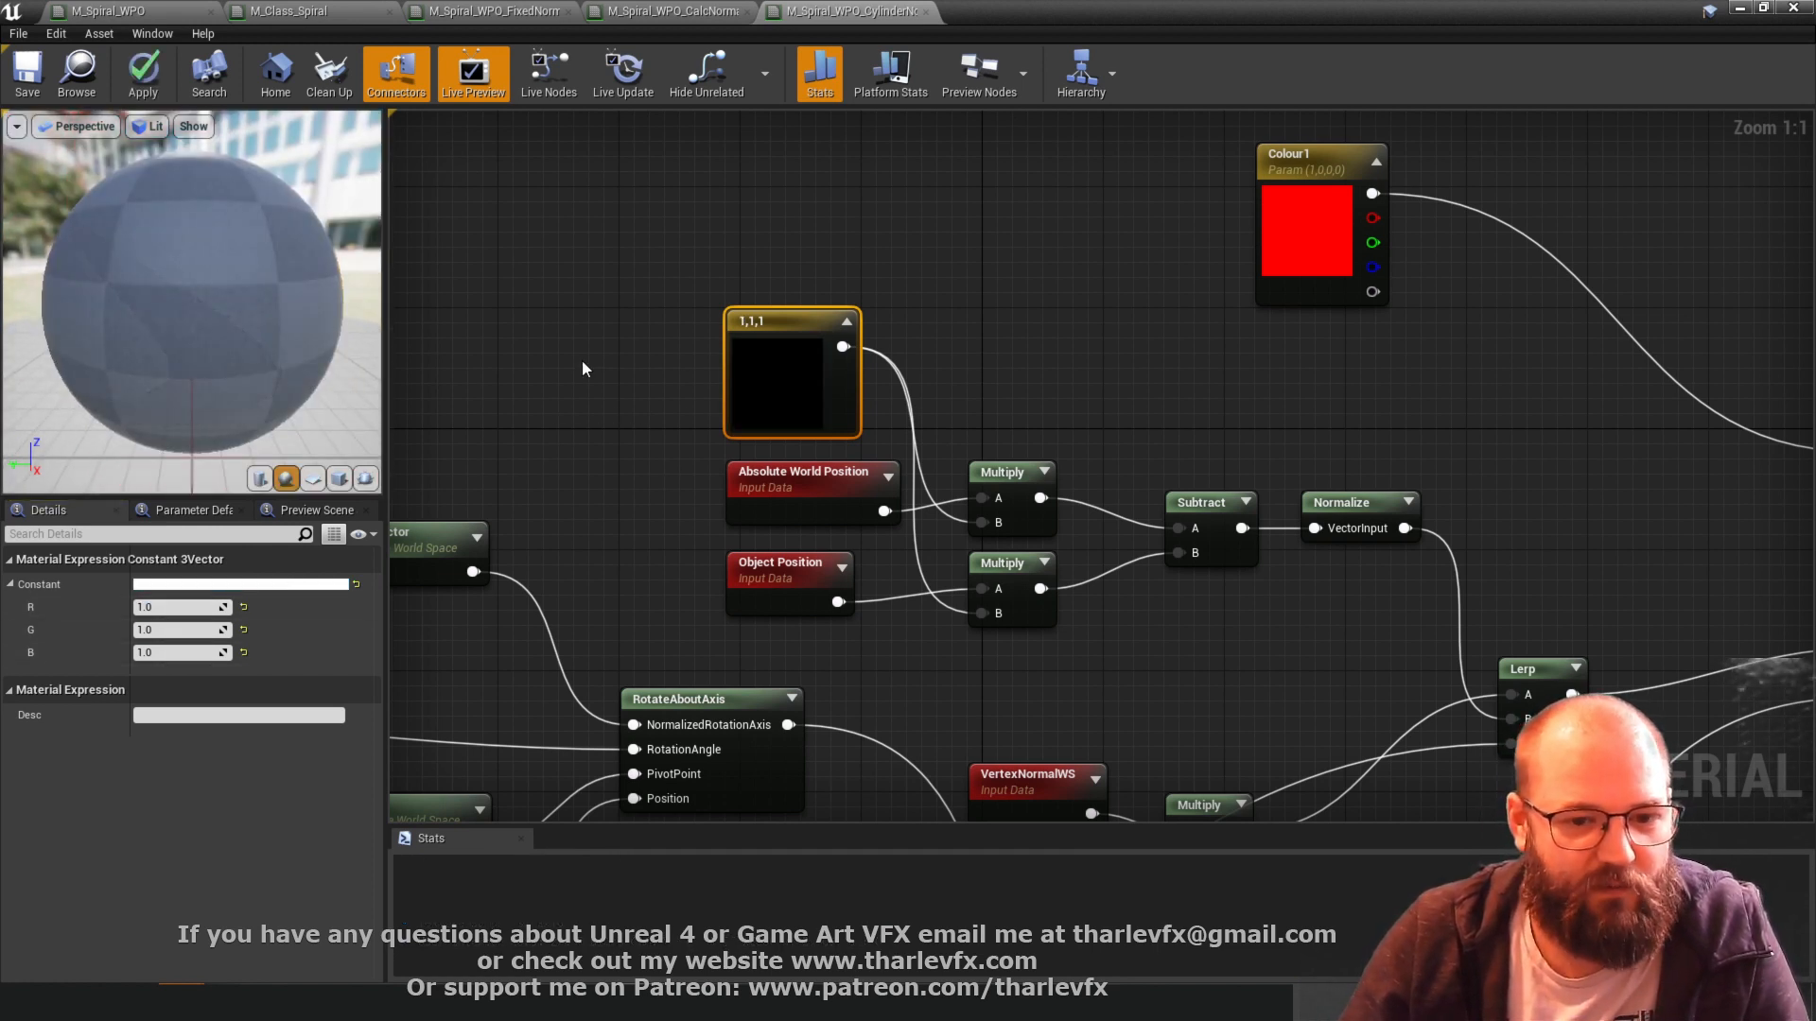
left_click(581, 360)
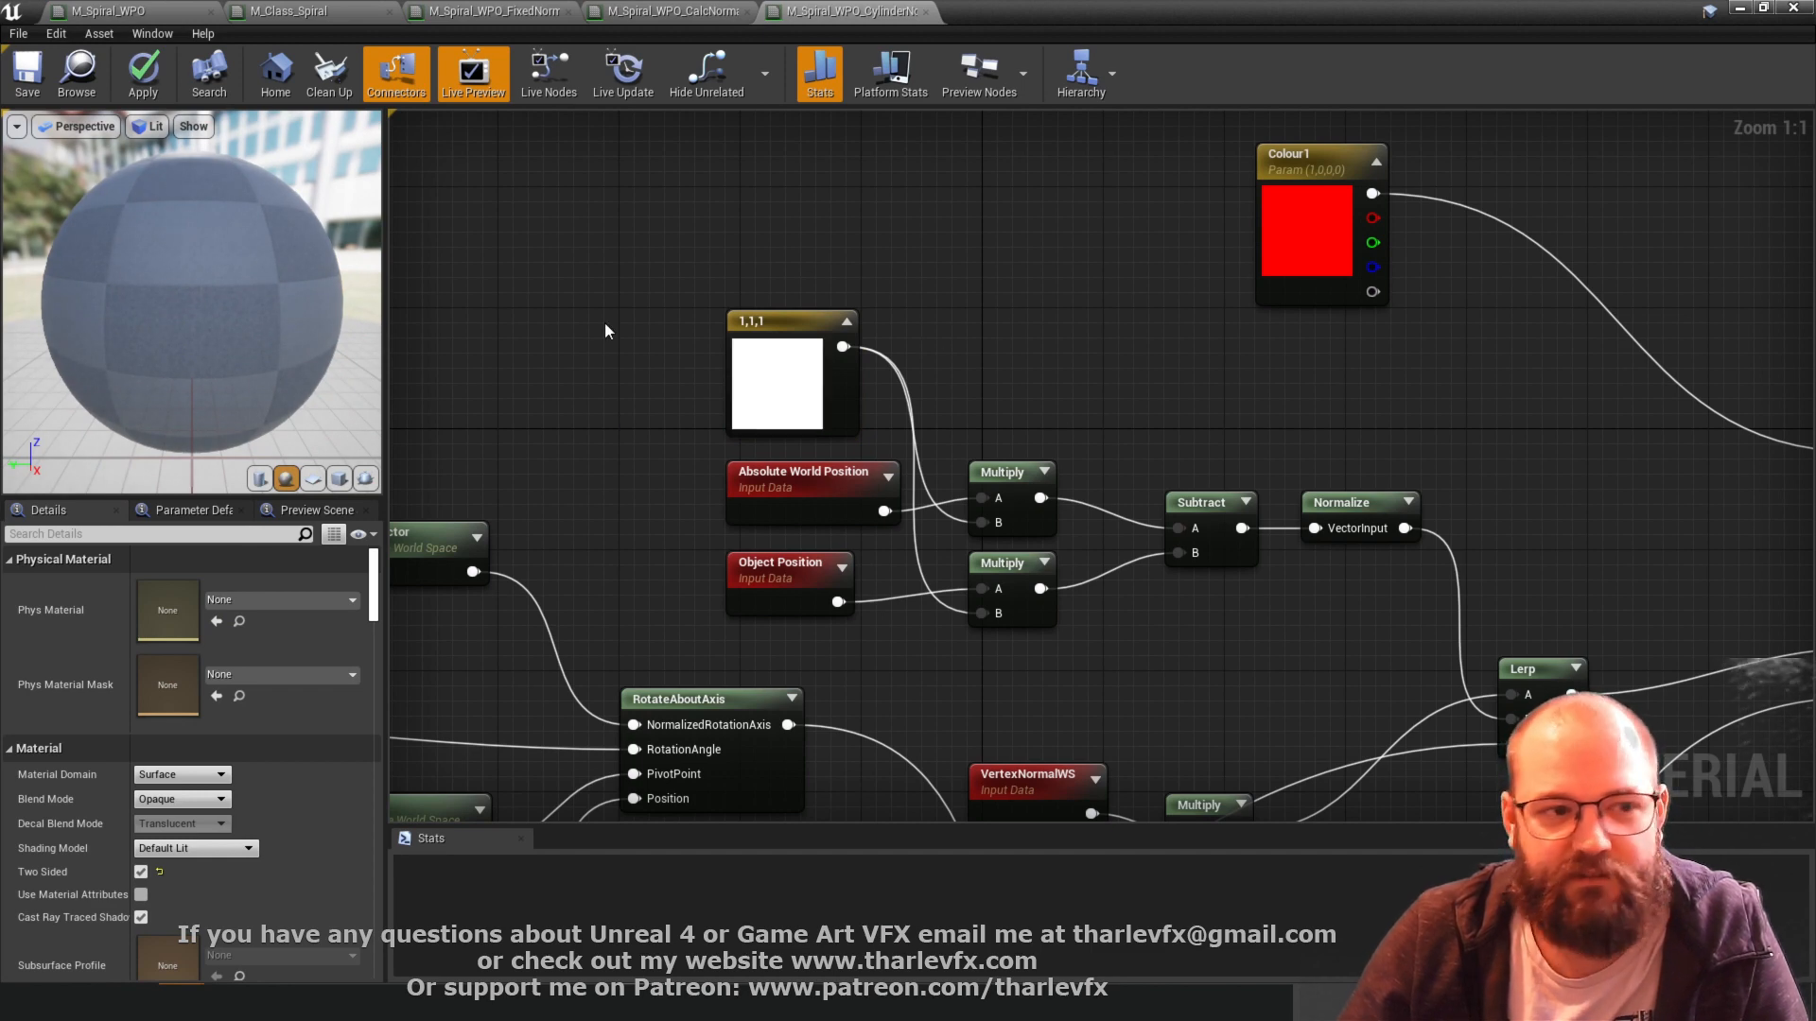
left_click(143, 76)
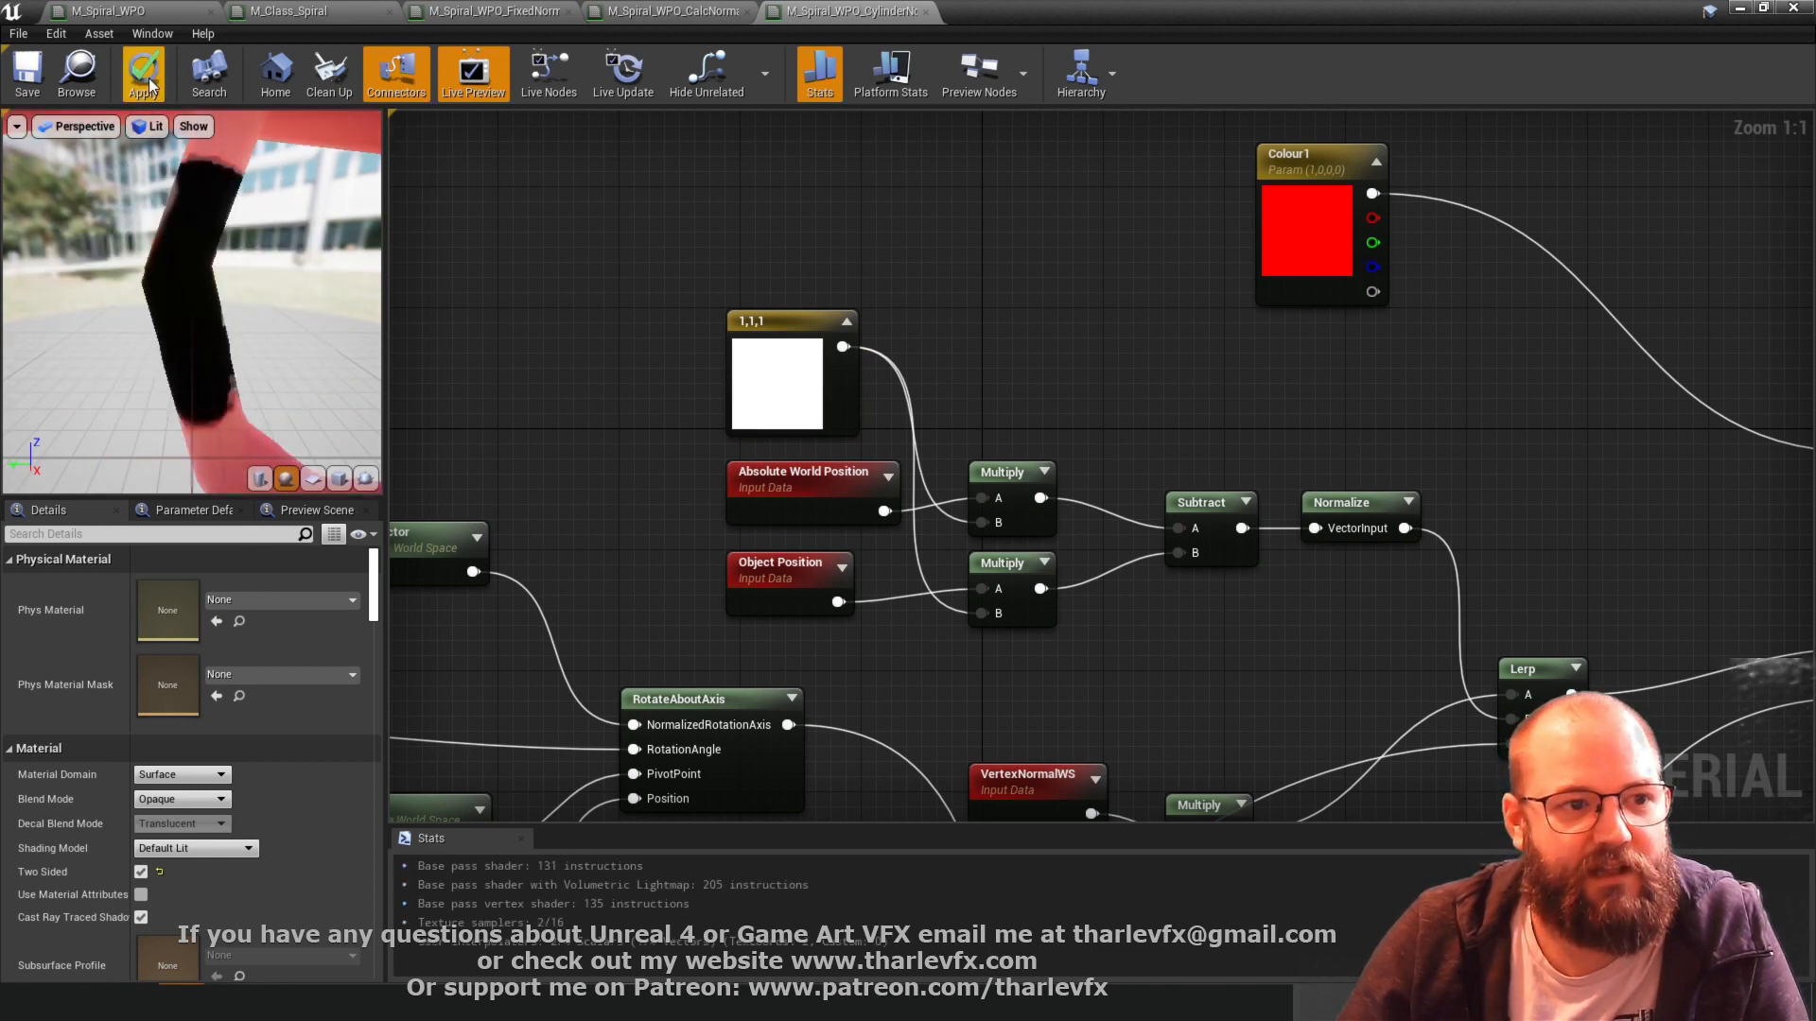
- Return to the level and inspect the shading of Plane4 with the constant mask at 1,1,1
left_click(1741, 9)
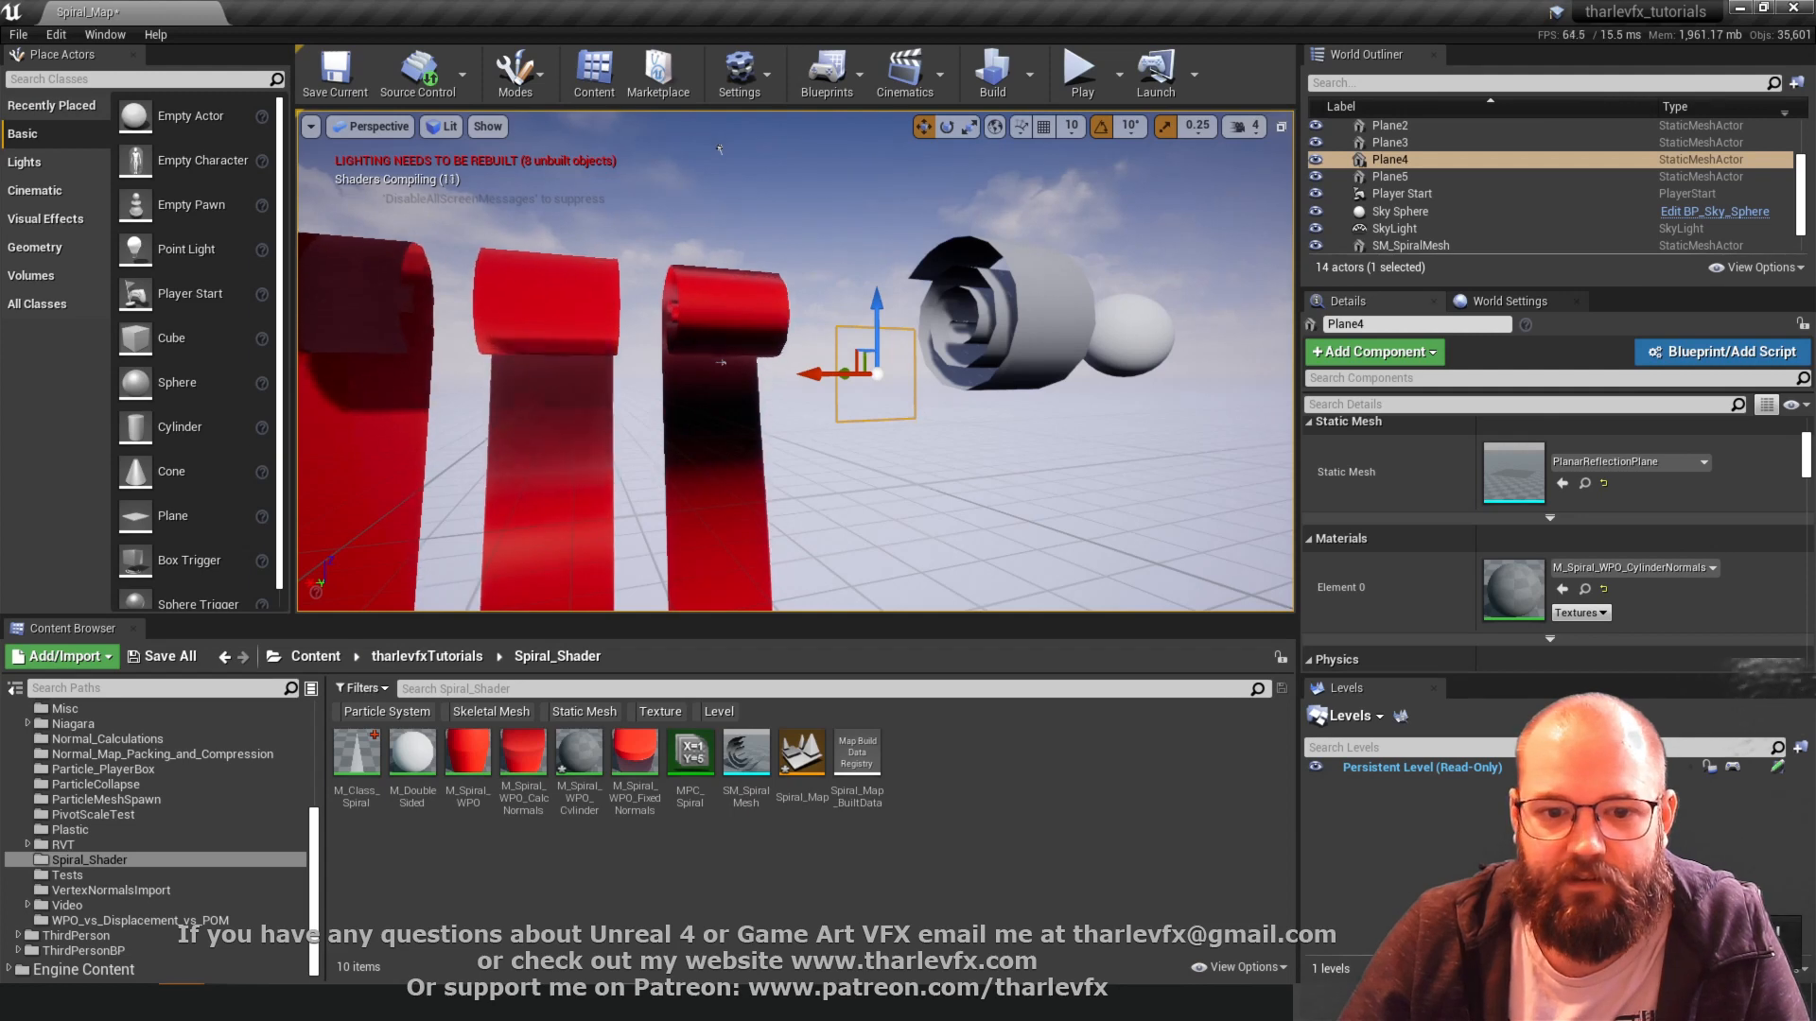
left_click_drag(965, 474, 928, 427, "alt")
left_click(997, 397)
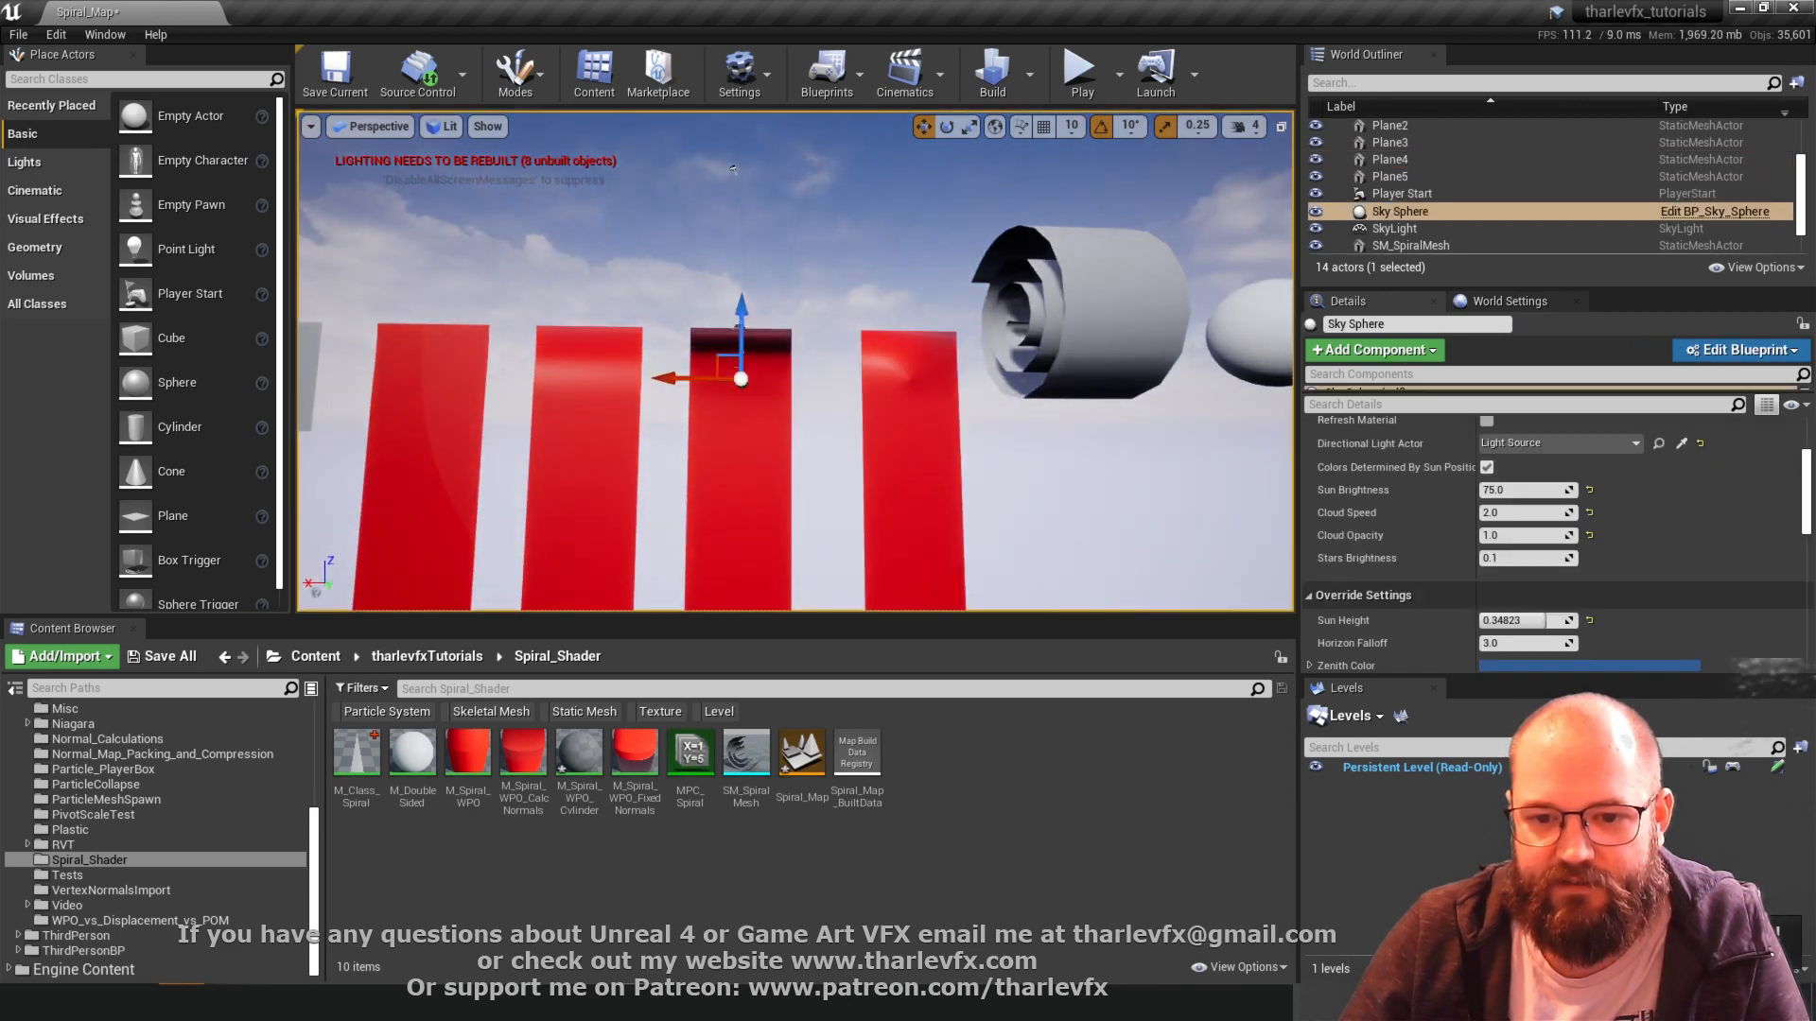
left_click(1017, 366)
left_click(923, 383)
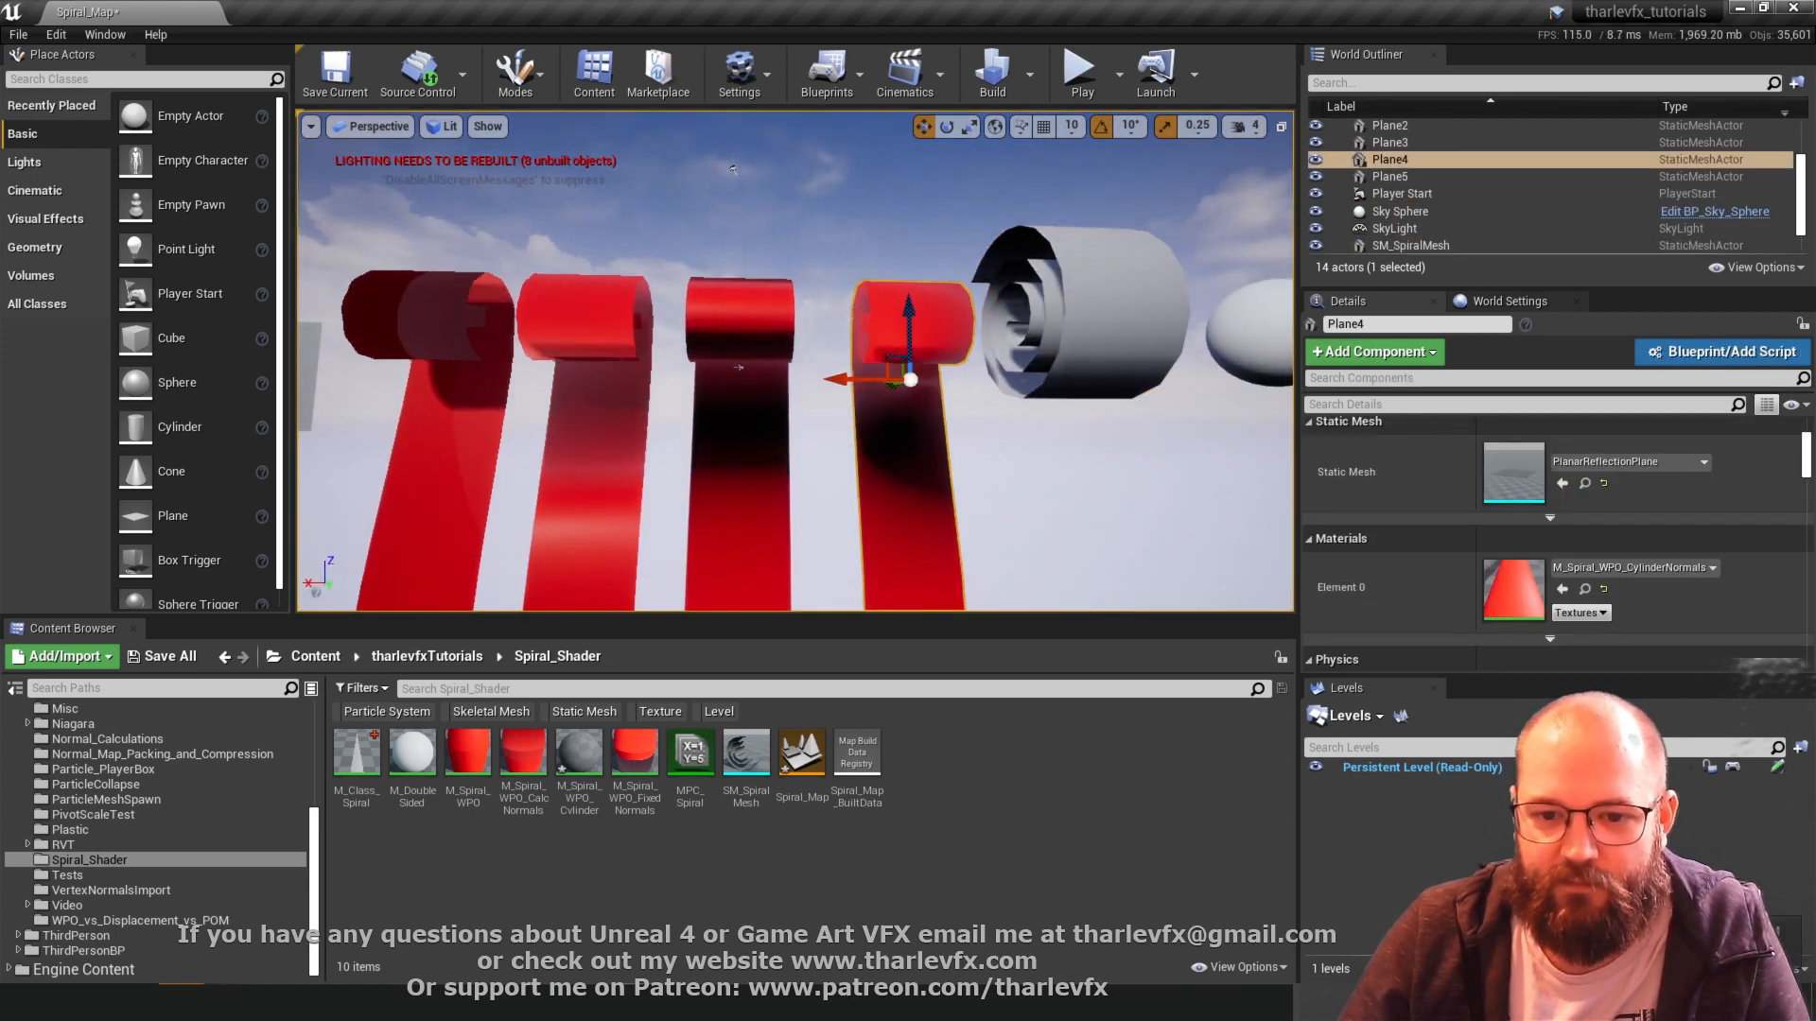
- Reopen Plane4's cylinder normals material and set the constant vector's R value to 0
double_click(1509, 596)
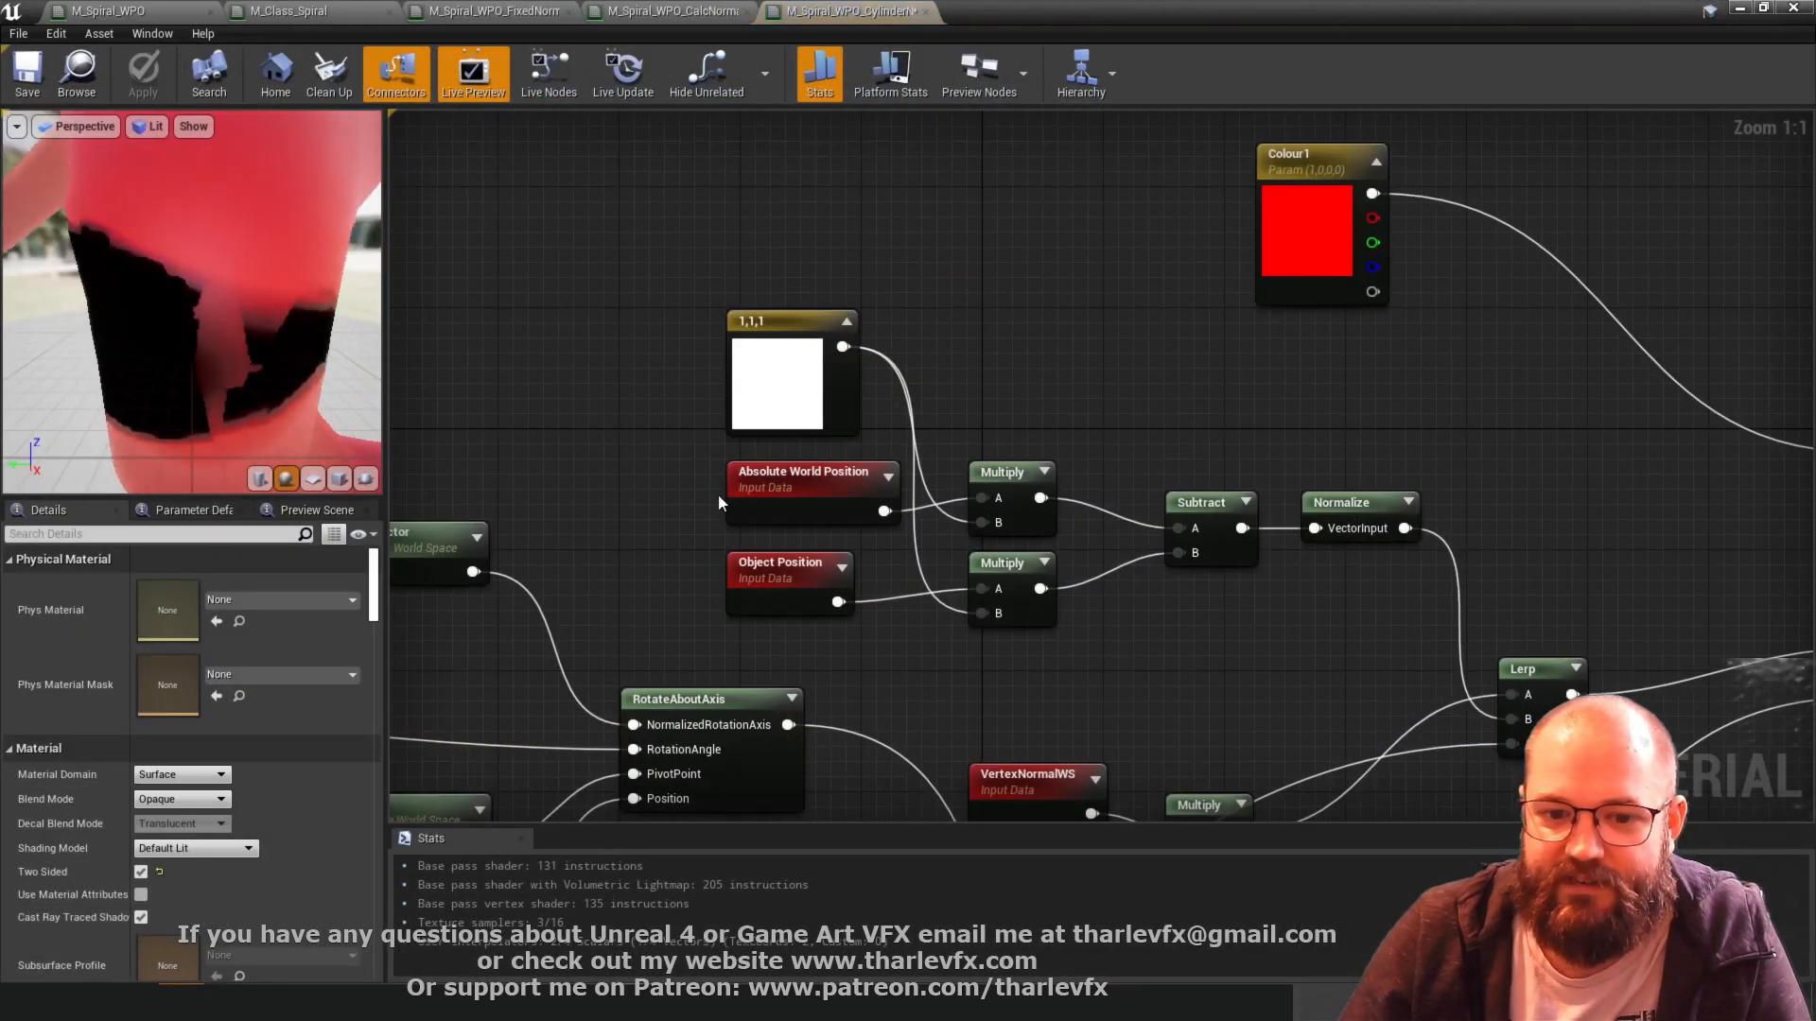
left_click(777, 378)
left_click(172, 607)
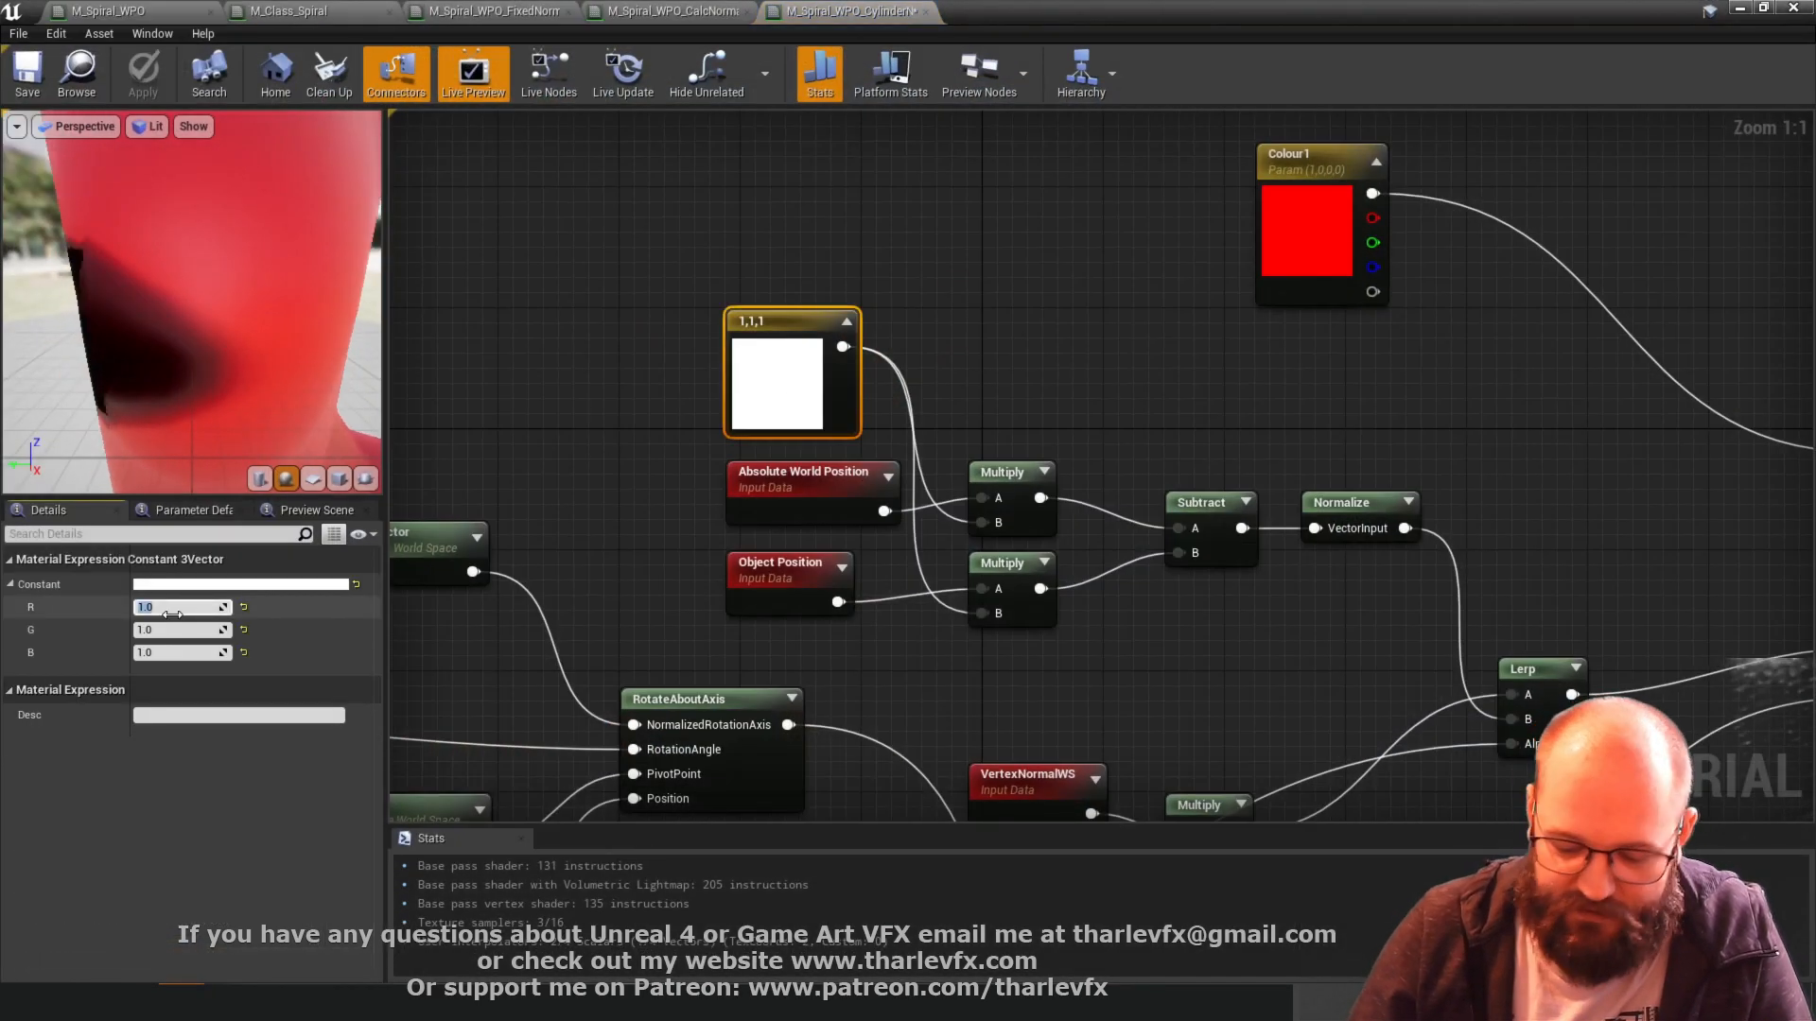
type("0")
key("Return")
left_click(561, 311)
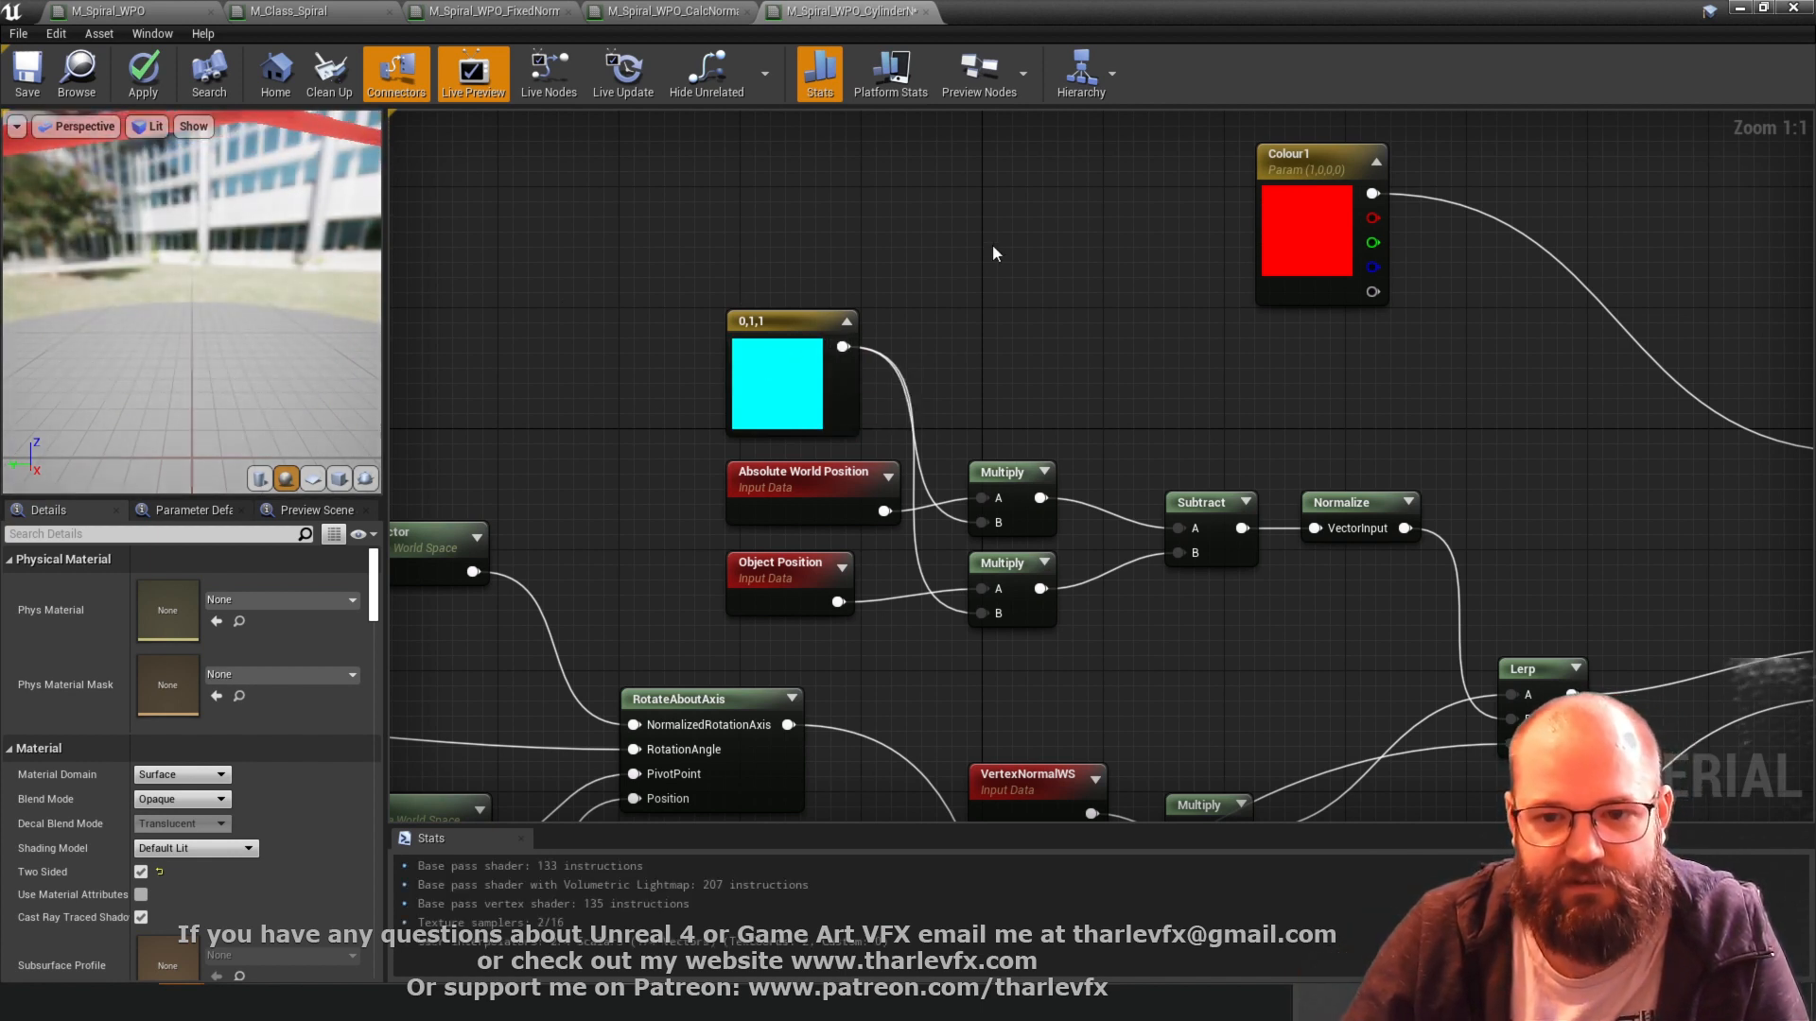
- Save the M_Spiral_WPO_CylinderNormals material, check it out from source control, and return to the level
key("ctrl+s")
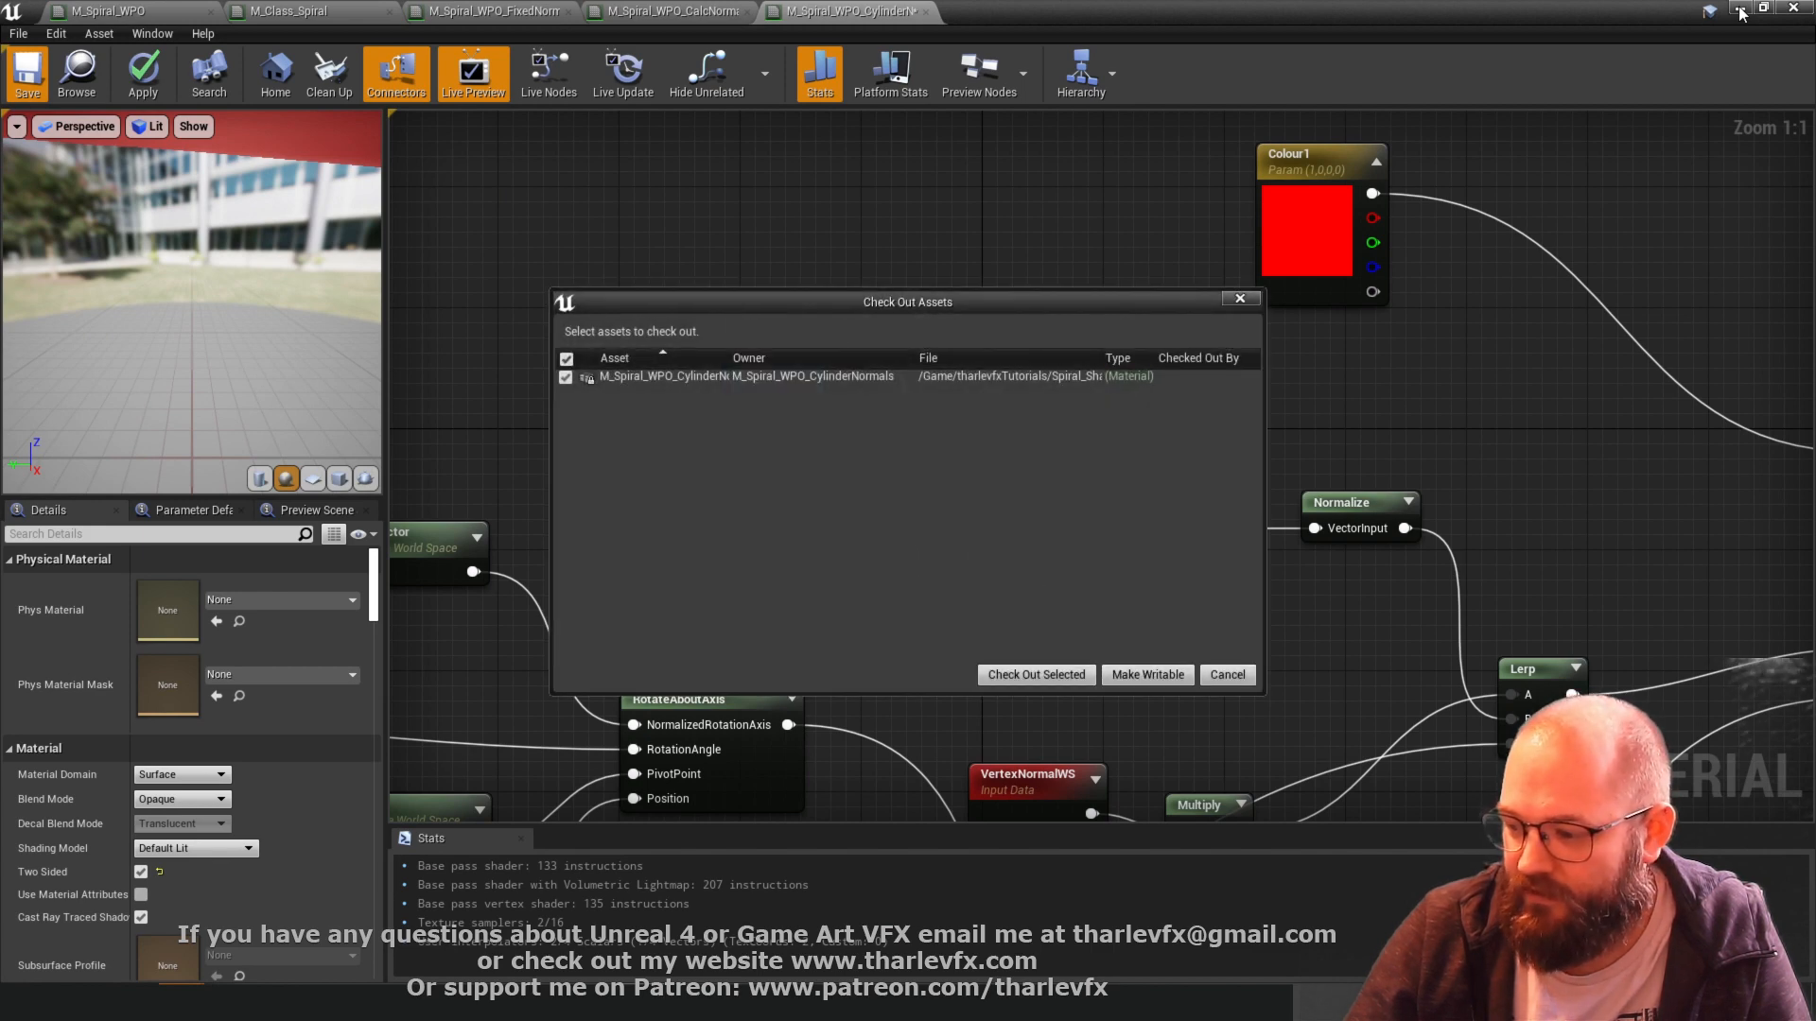
left_click(1046, 677)
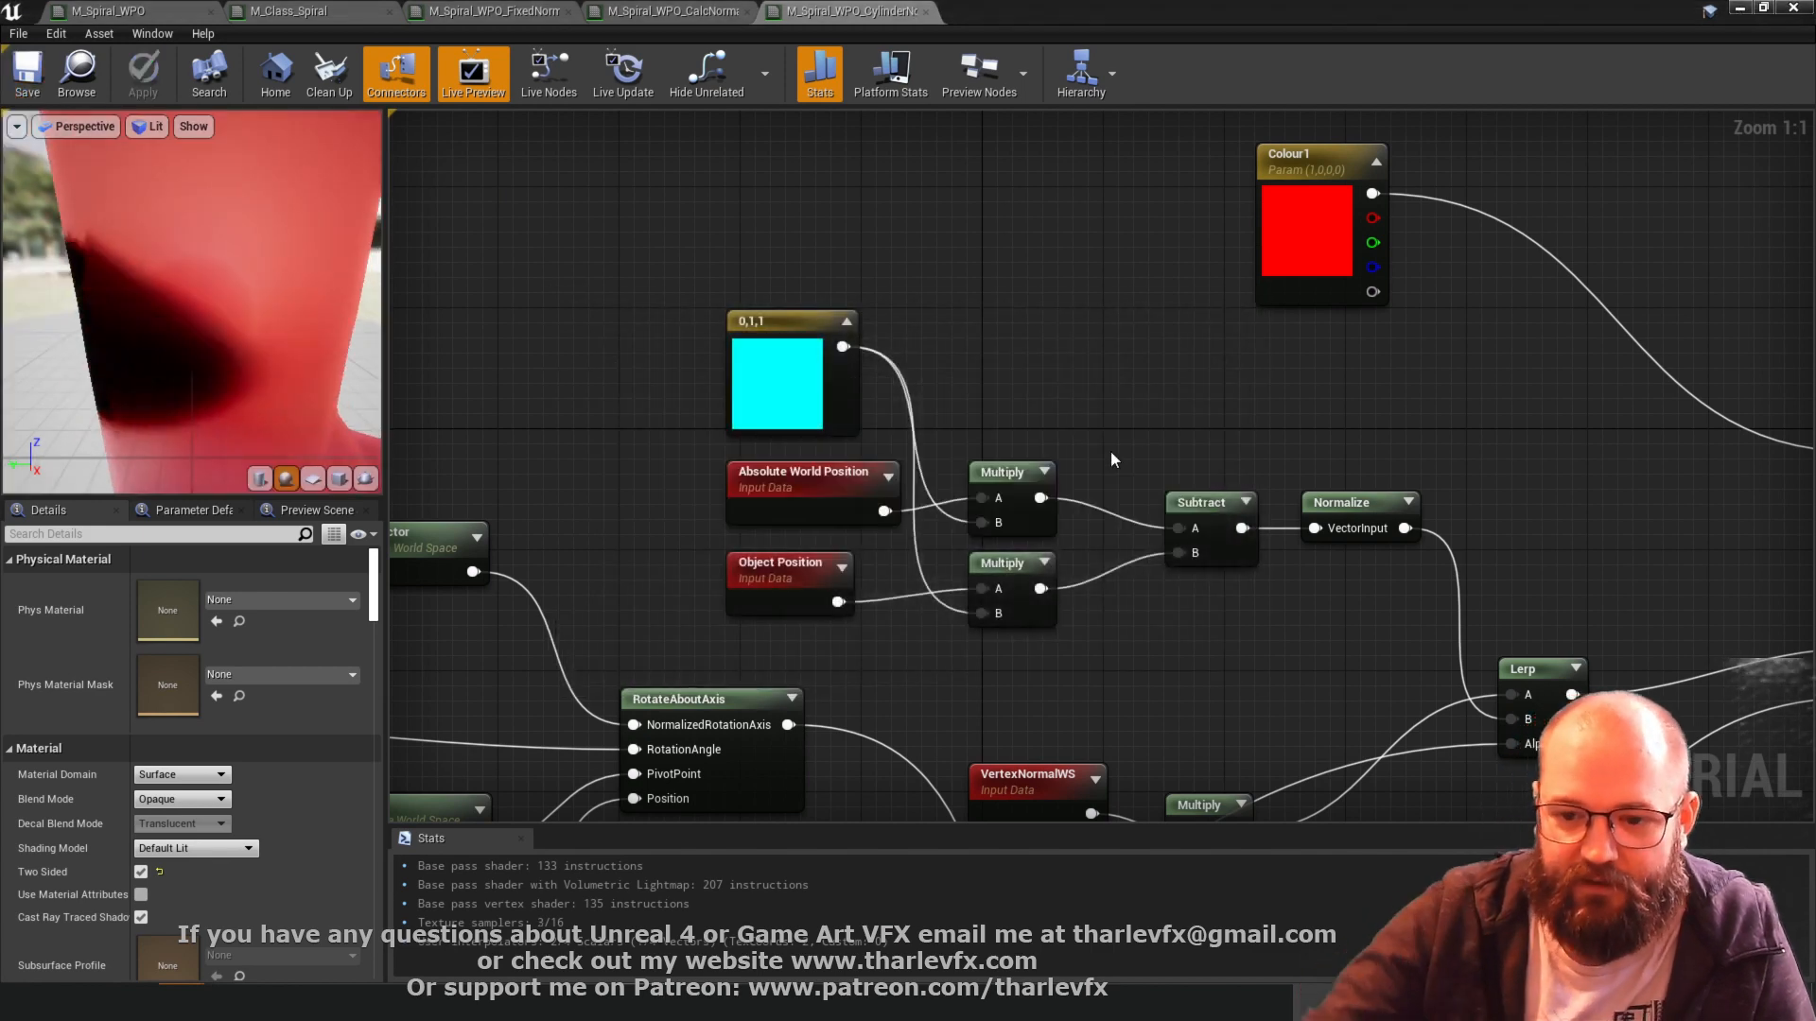
left_click(1741, 13)
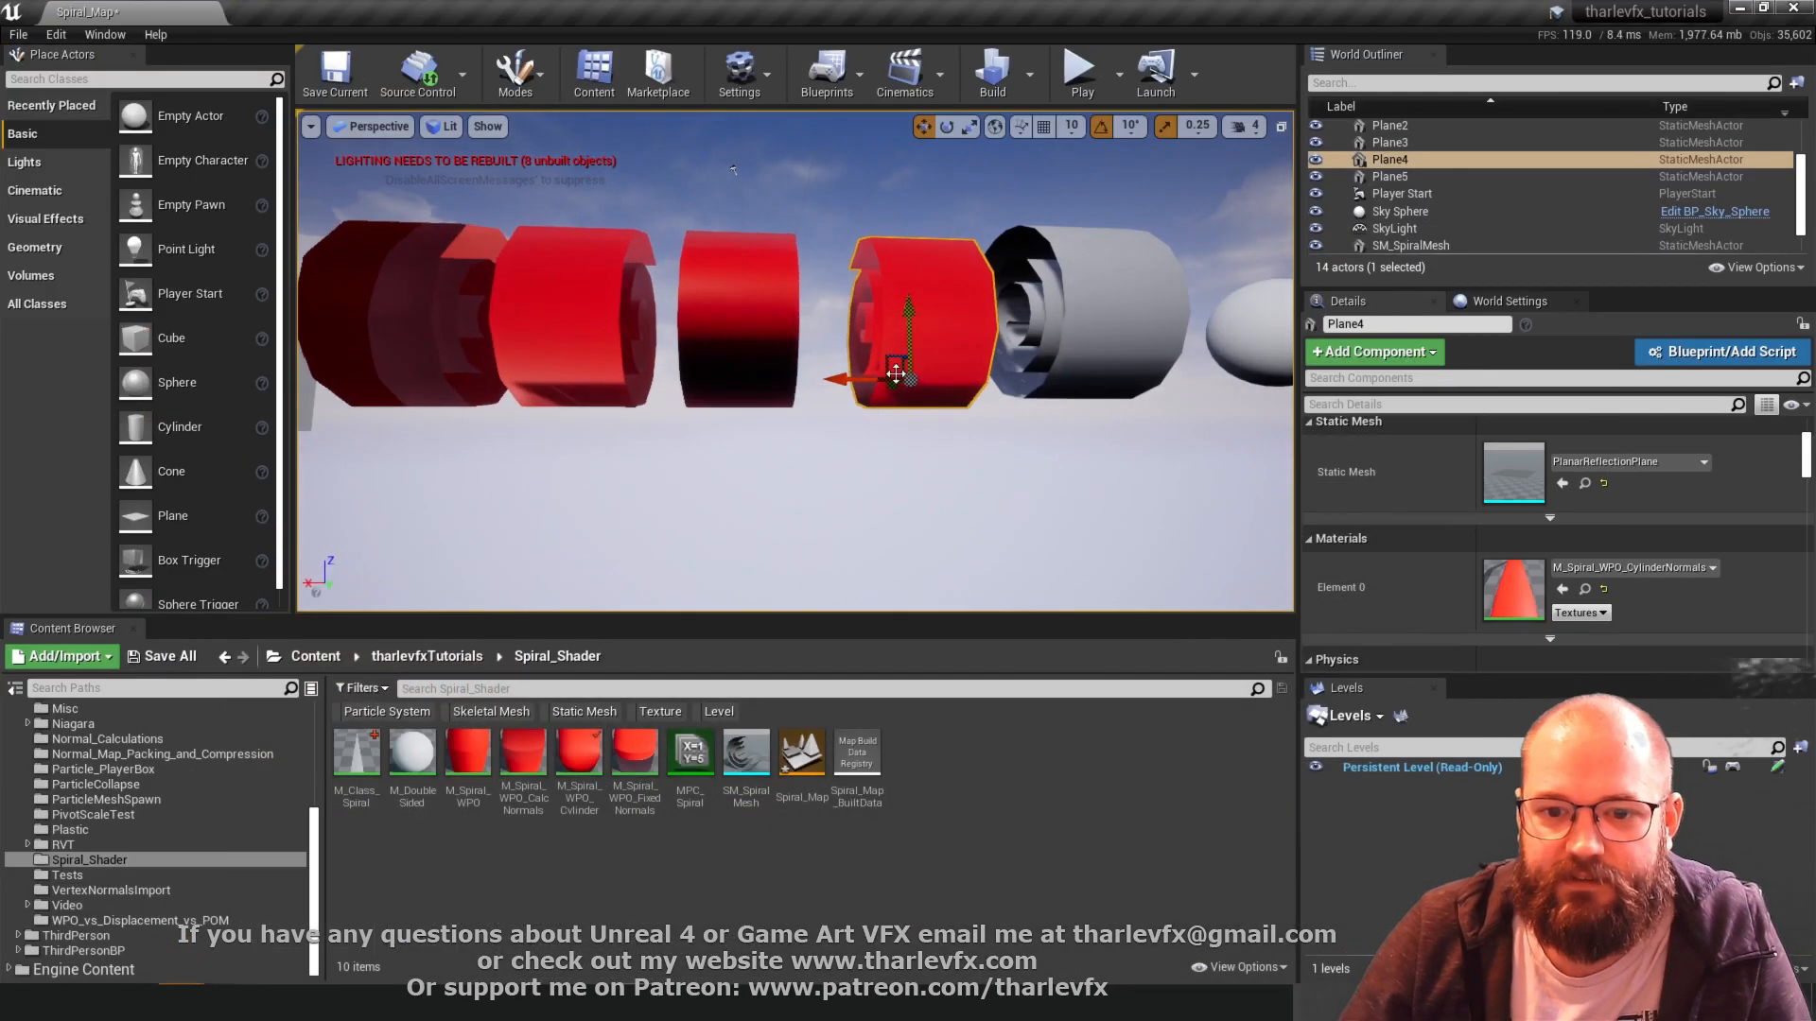
- Clear the actor selection and inspect the lit cylinder-normals plane from several angles beside the static spiral mesh
left_click_drag(922, 300, 1026, 335, "alt")
left_click(1030, 457)
key("Escape")
mouse_move(919, 416)
left_mouse_down("alt")
mouse_move(914, 265)
mouse_move(916, 411)
mouse_move(908, 397)
left_mouse_up("alt")
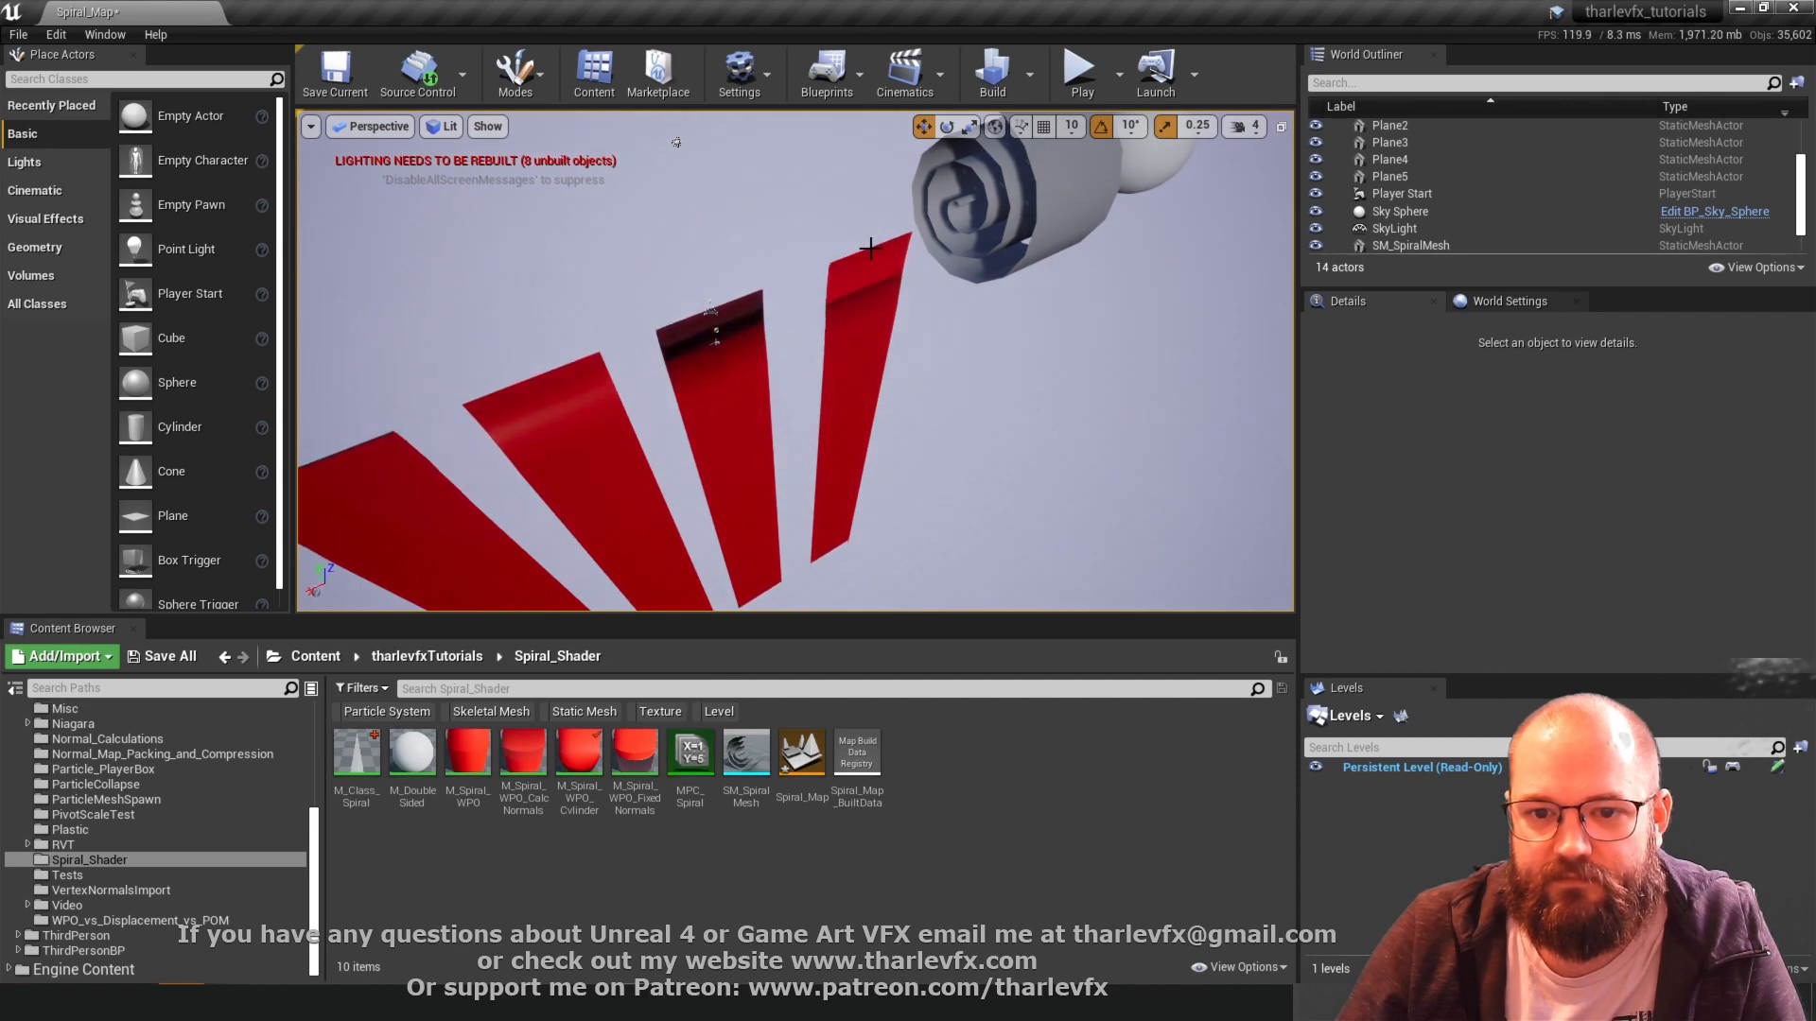
left_click_drag(872, 261, 766, 241, "alt")
left_click_drag(870, 125, 725, 174, "alt")
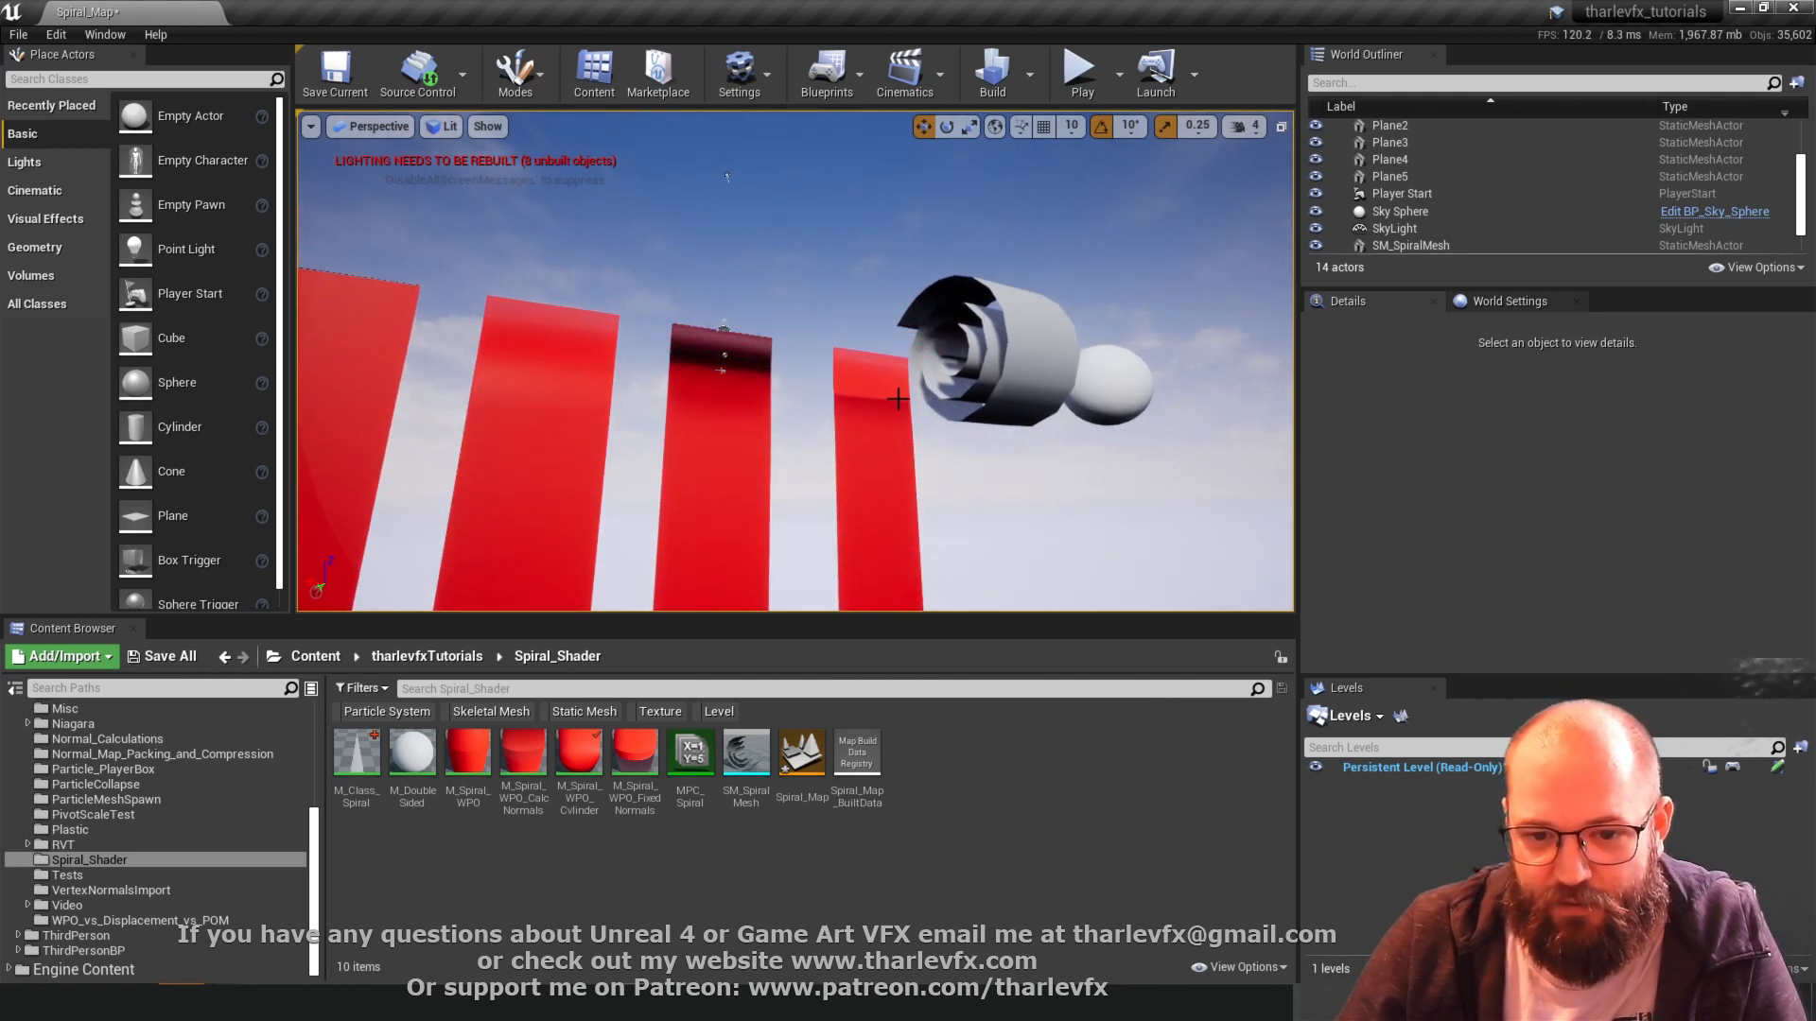
- Examine Plane4 as it rolls and unrolls, comparing its shading with the neighbouring spiral planes from the front
right_click_drag(838, 375, 851, 317)
left_click(851, 317)
left_click(925, 475)
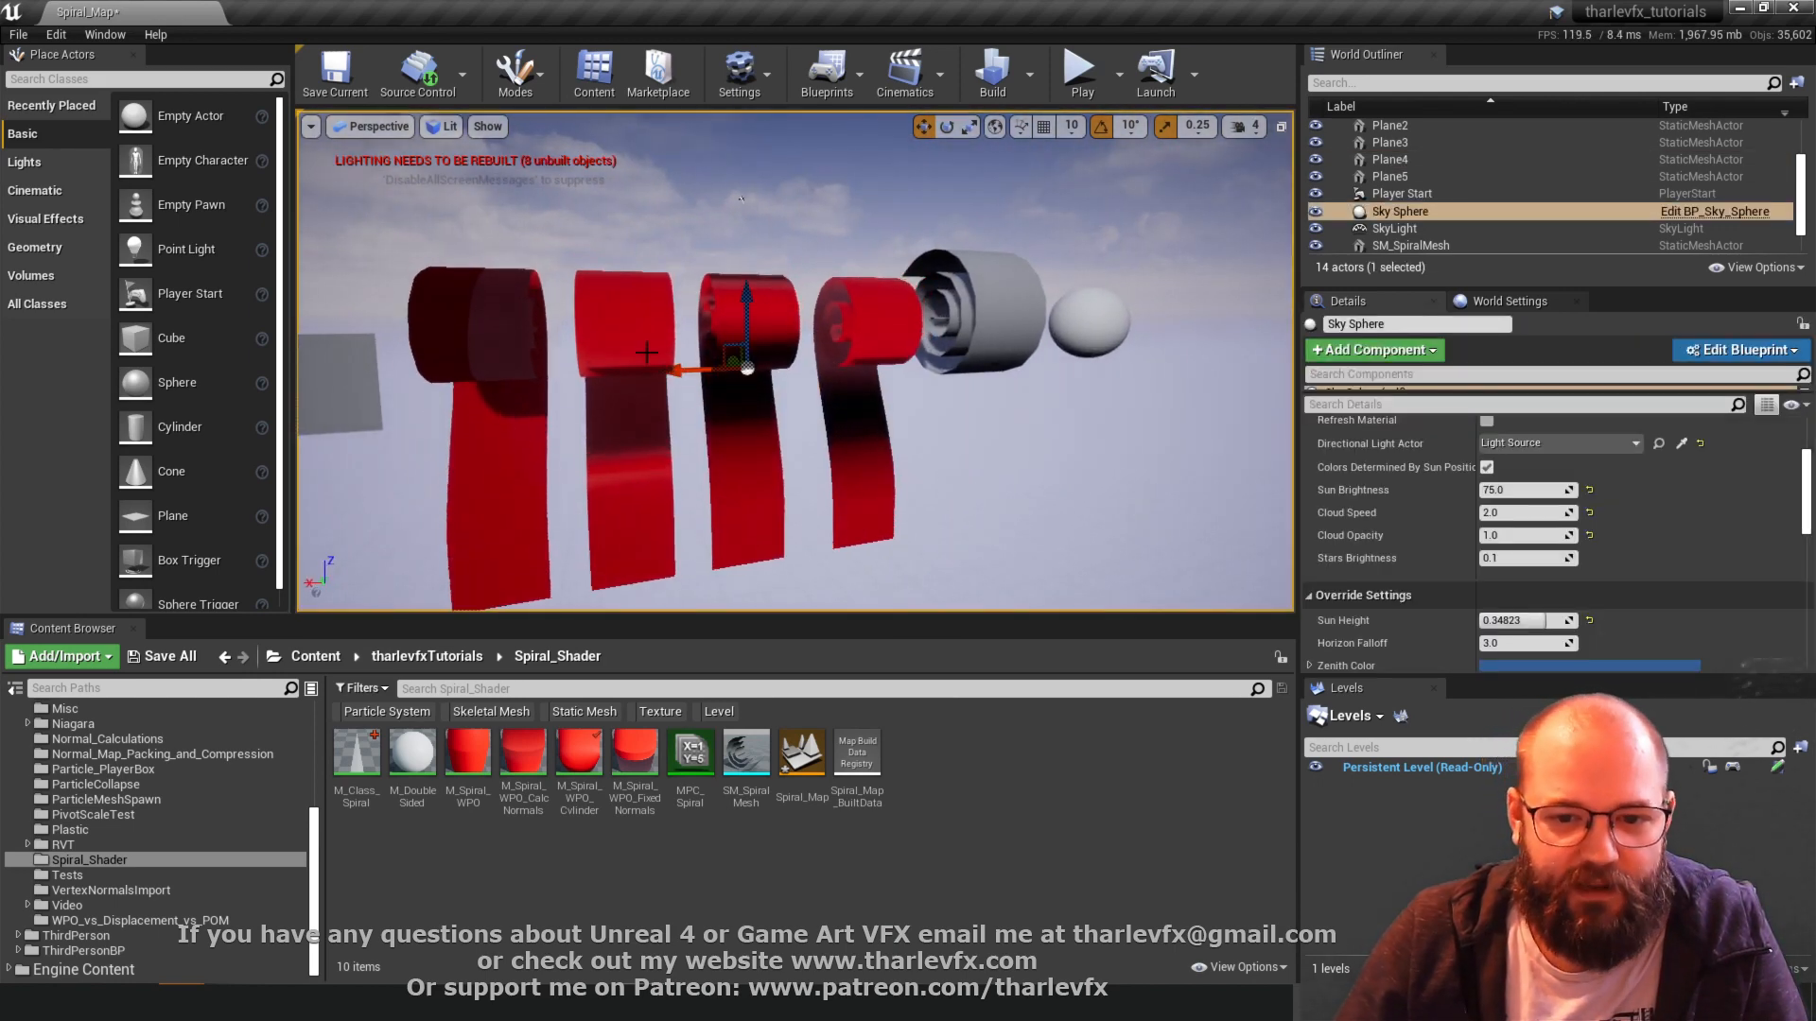
left_click(855, 341)
right_click_drag(870, 416, 870, 416)
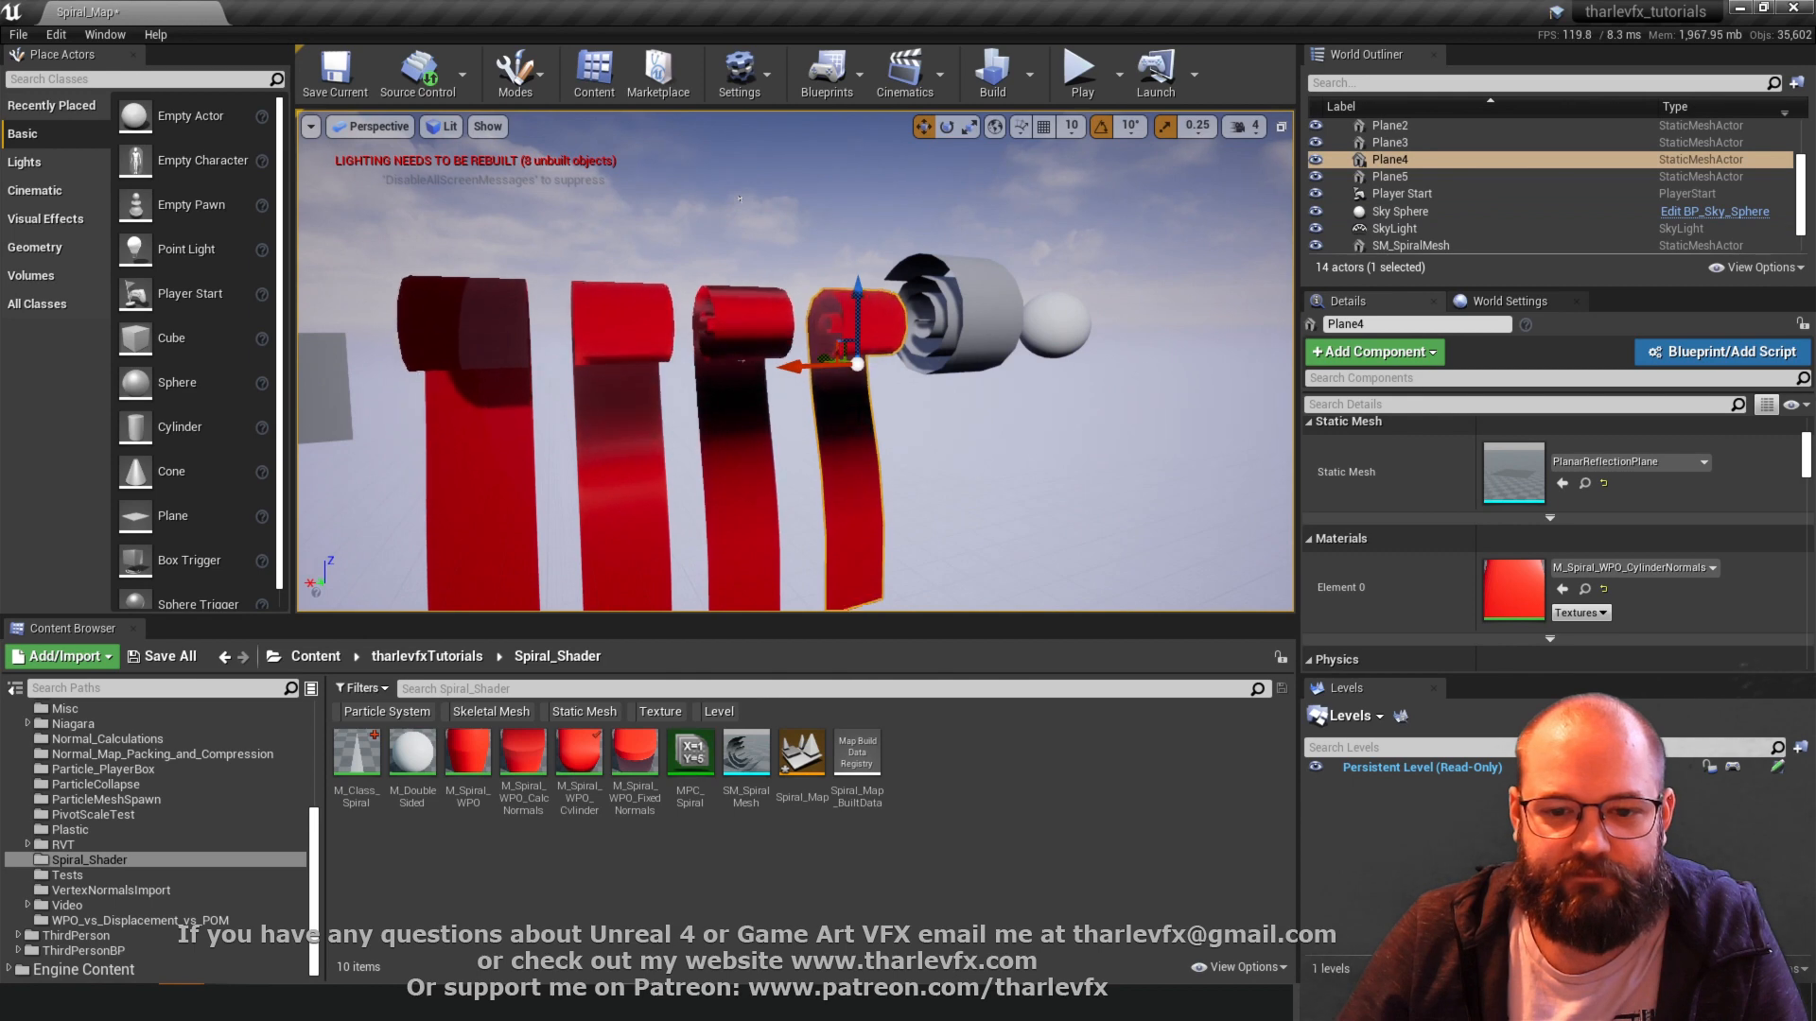
right_click_drag(741, 360, 742, 402)
left_click(965, 514)
left_click(881, 341)
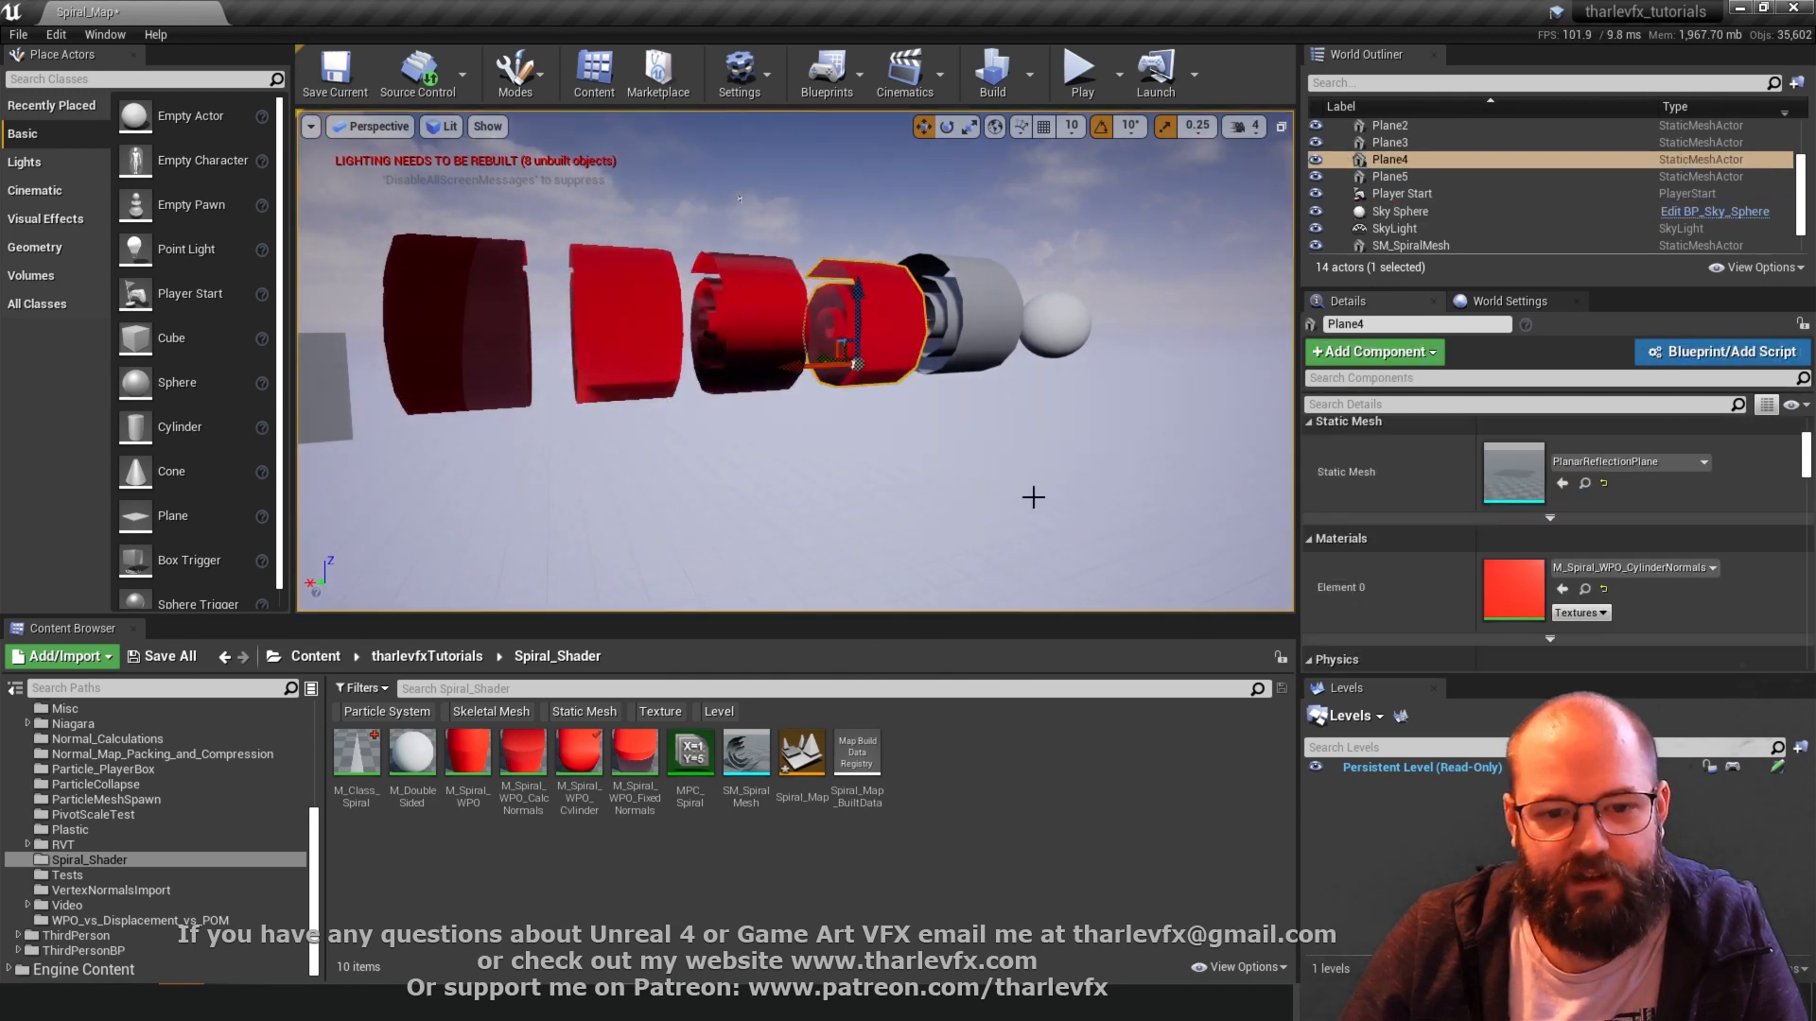
- Compare the lit shading of all four animated spiral planes from the side and from the front
left_click_drag(980, 502, 973, 467, "alt")
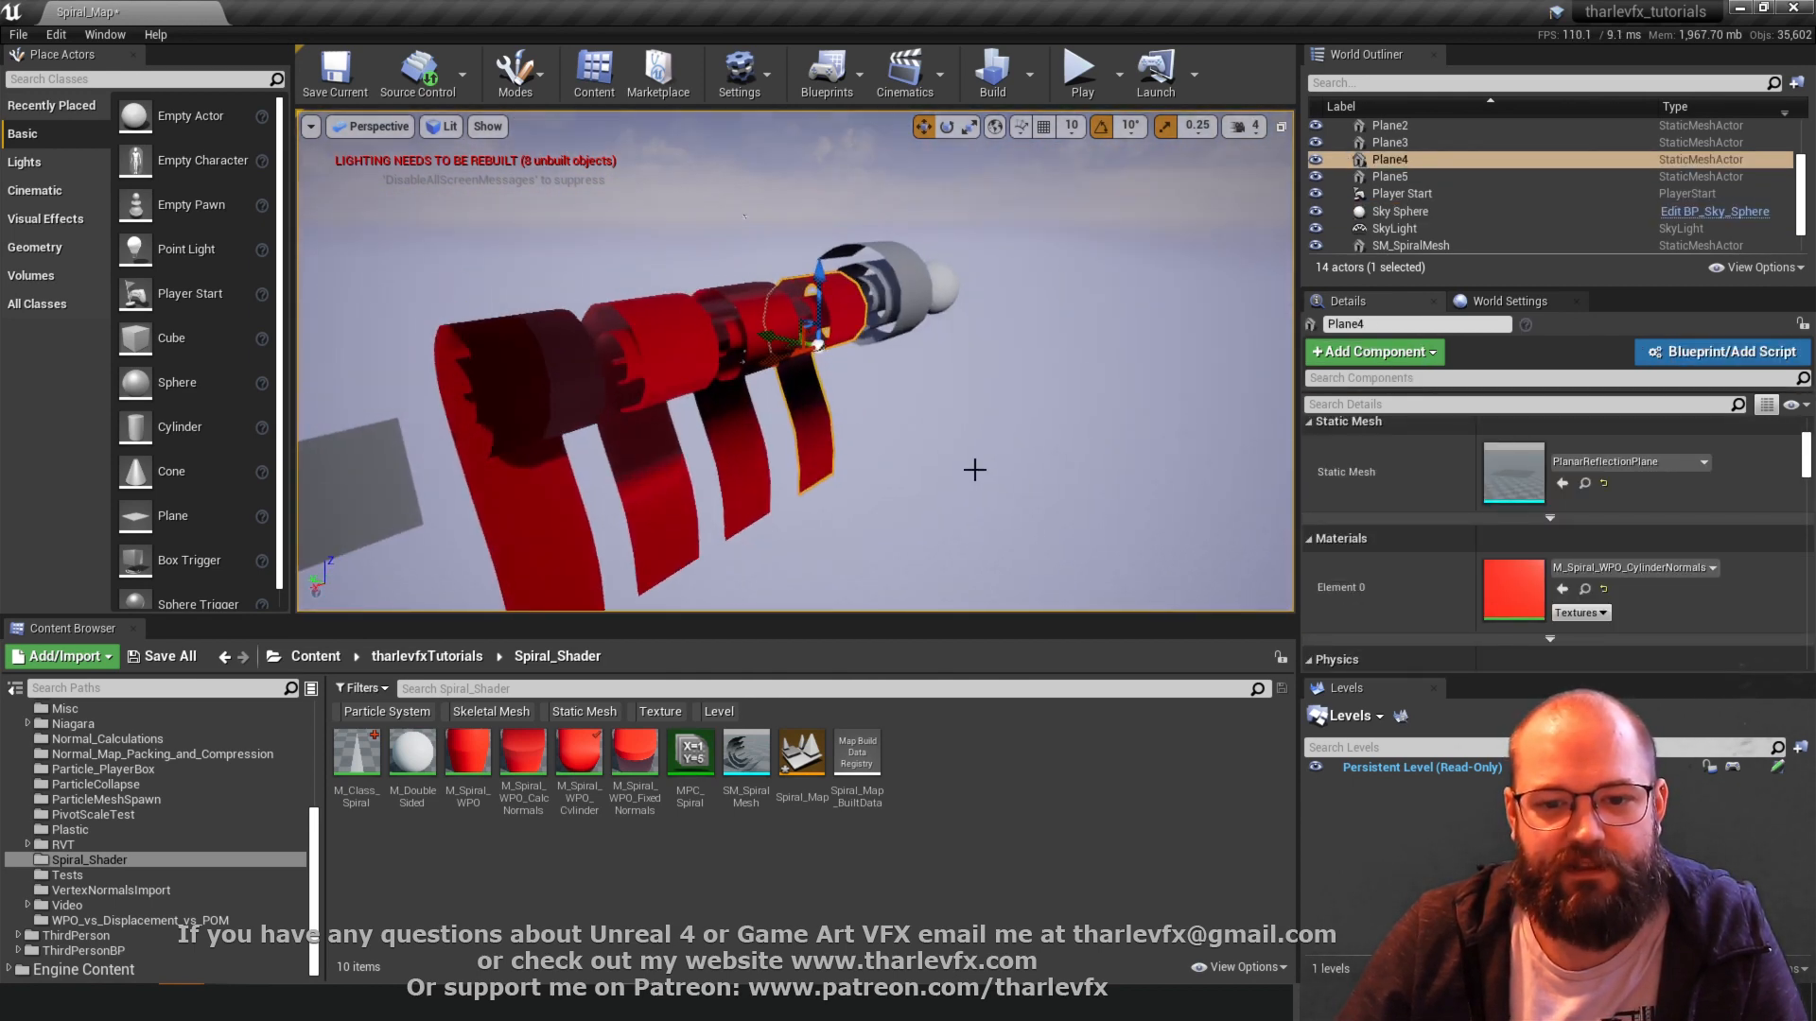
left_click(1009, 459)
right_click_drag(1009, 459, 1010, 402)
left_click_drag(1033, 458, 1033, 496, "alt")
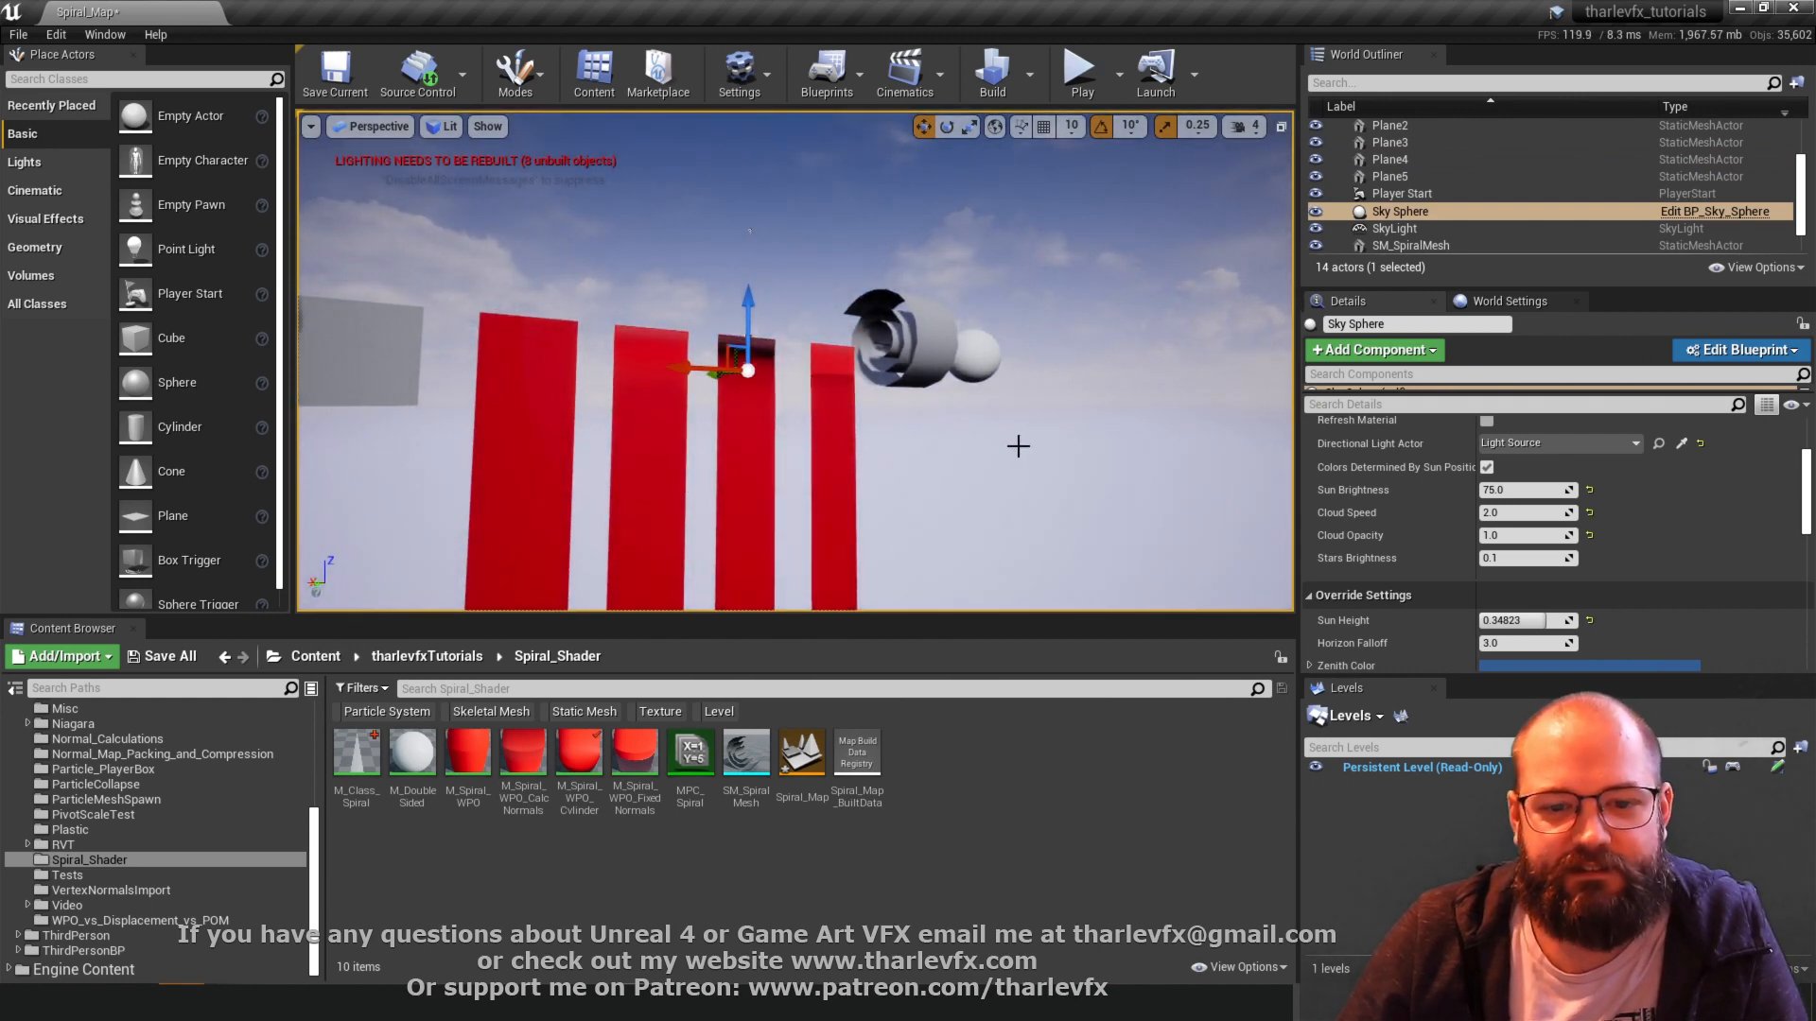
middle_click_drag(1018, 445, 975, 464)
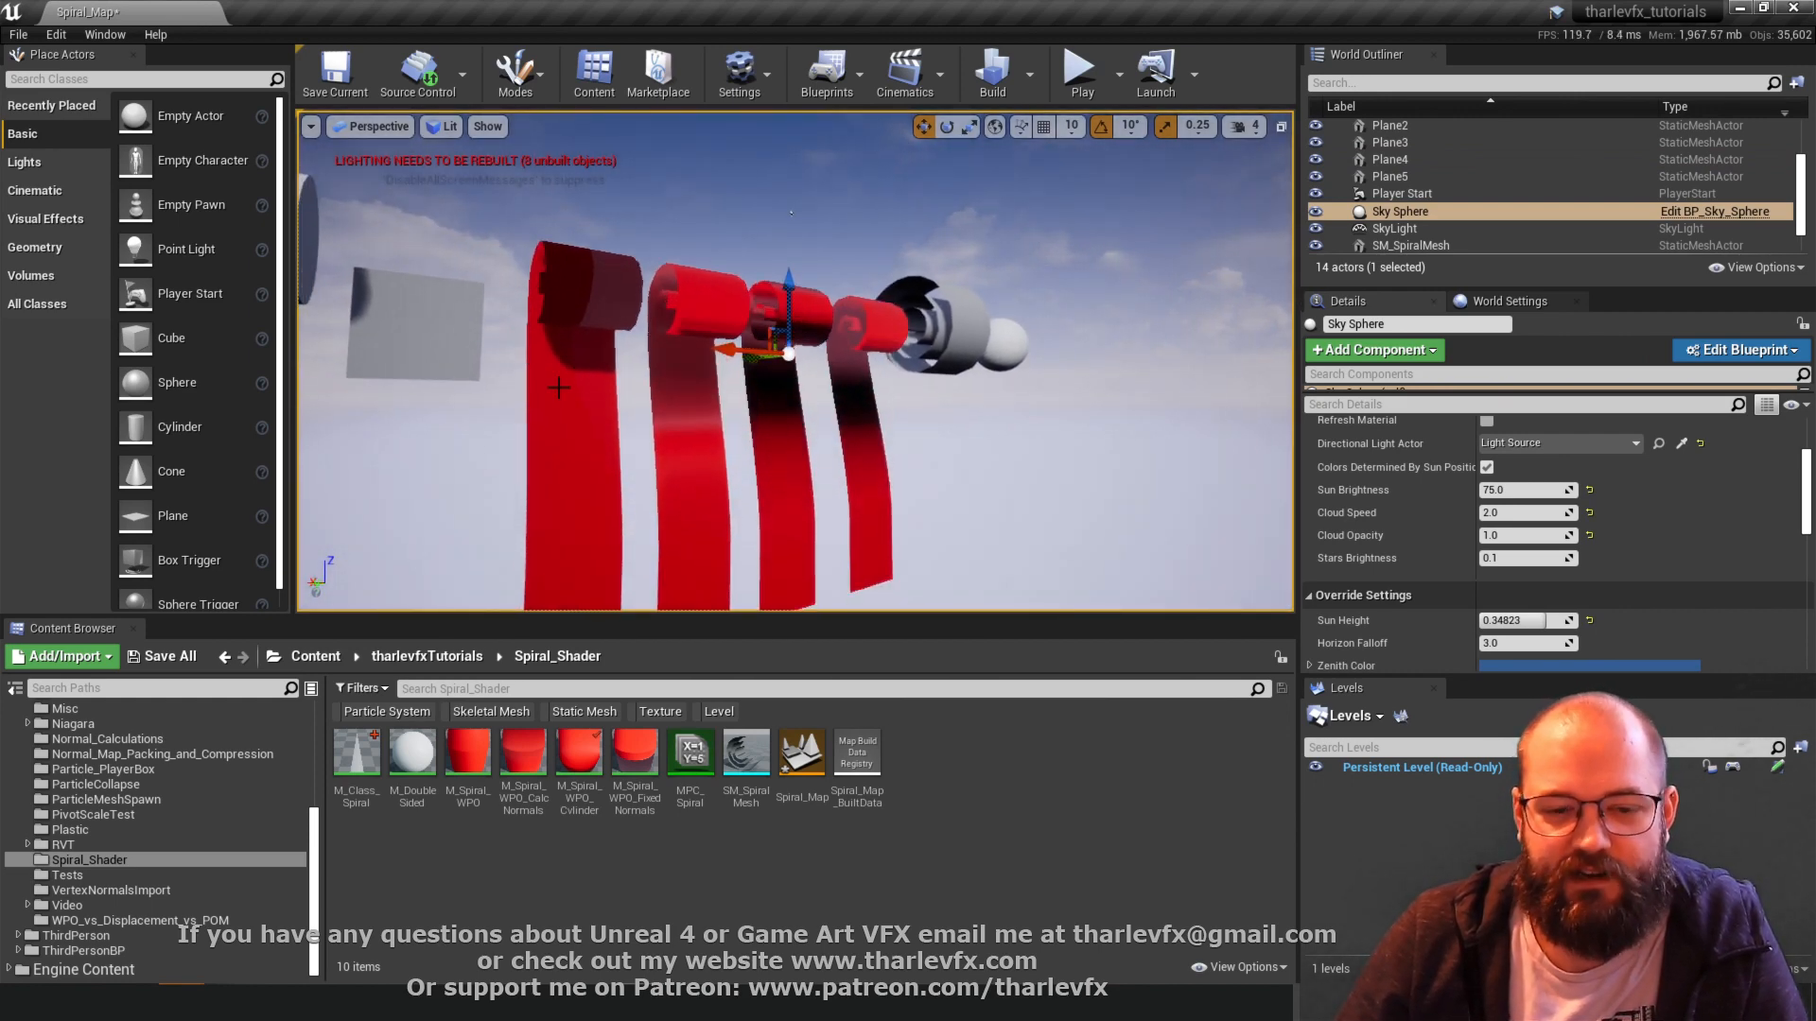
left_click_drag(559, 388, 677, 353, "alt")
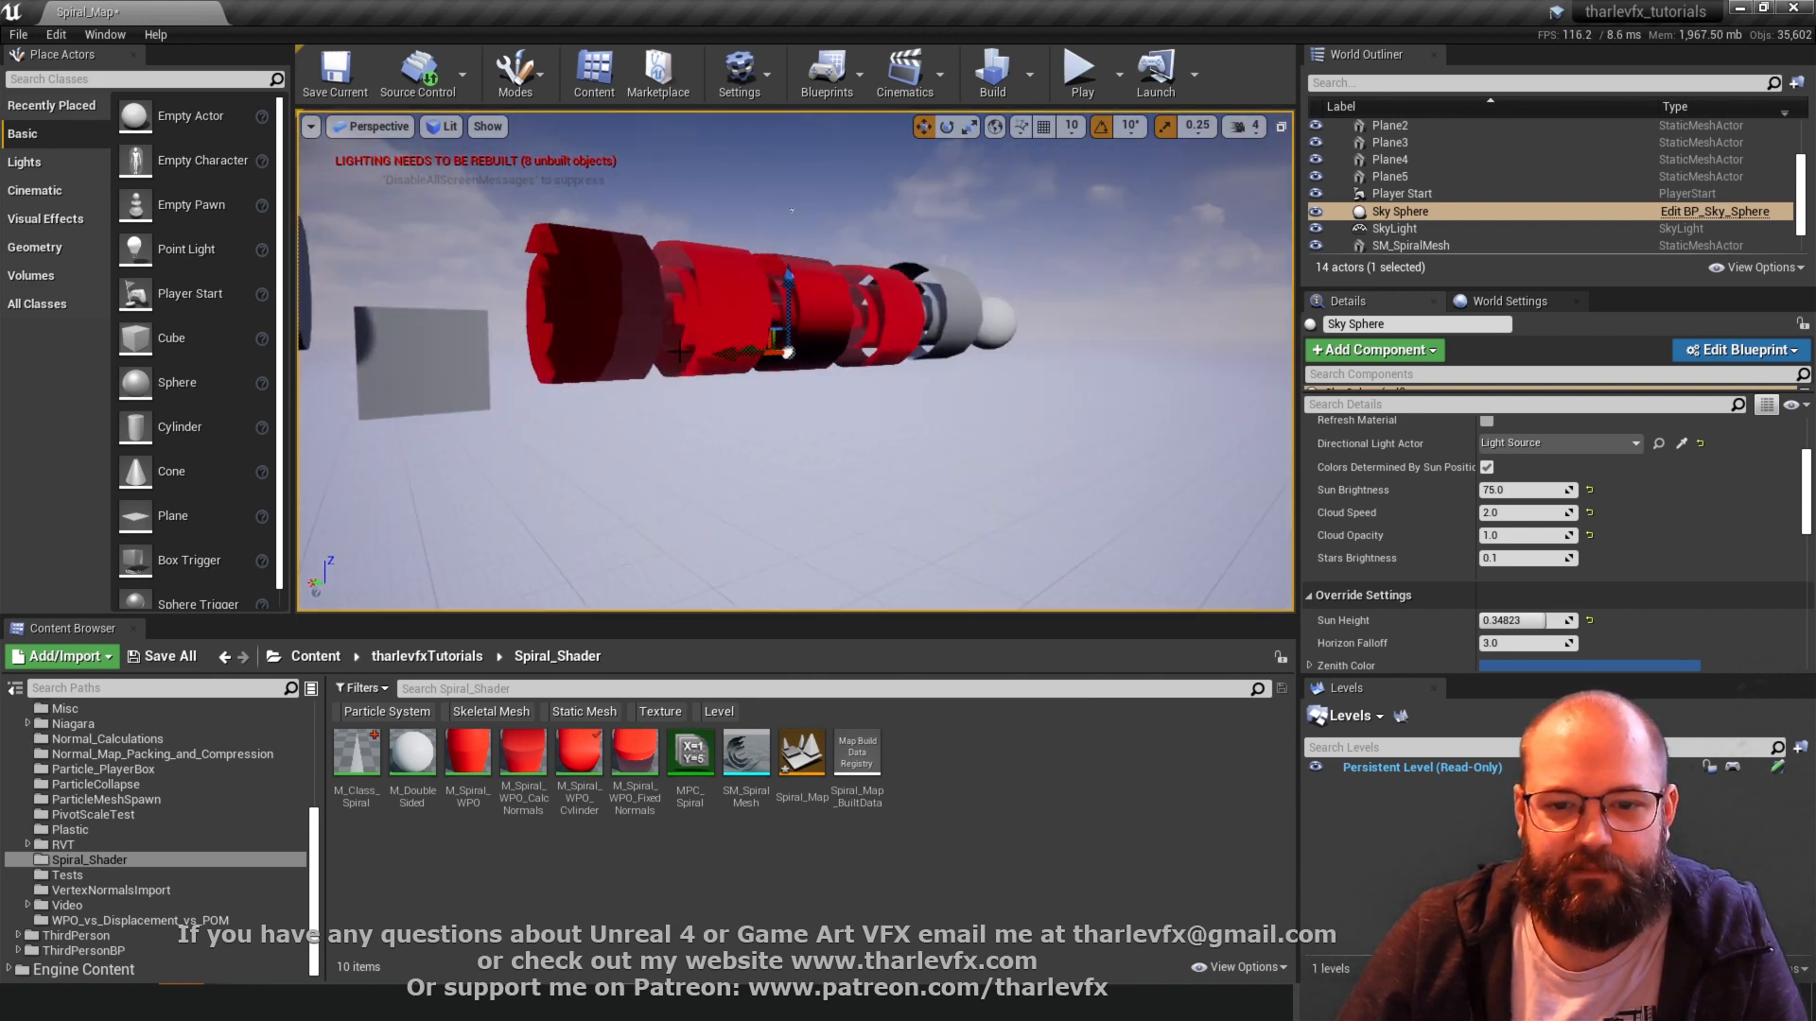
left_click_drag(948, 439, 933, 442, "alt")
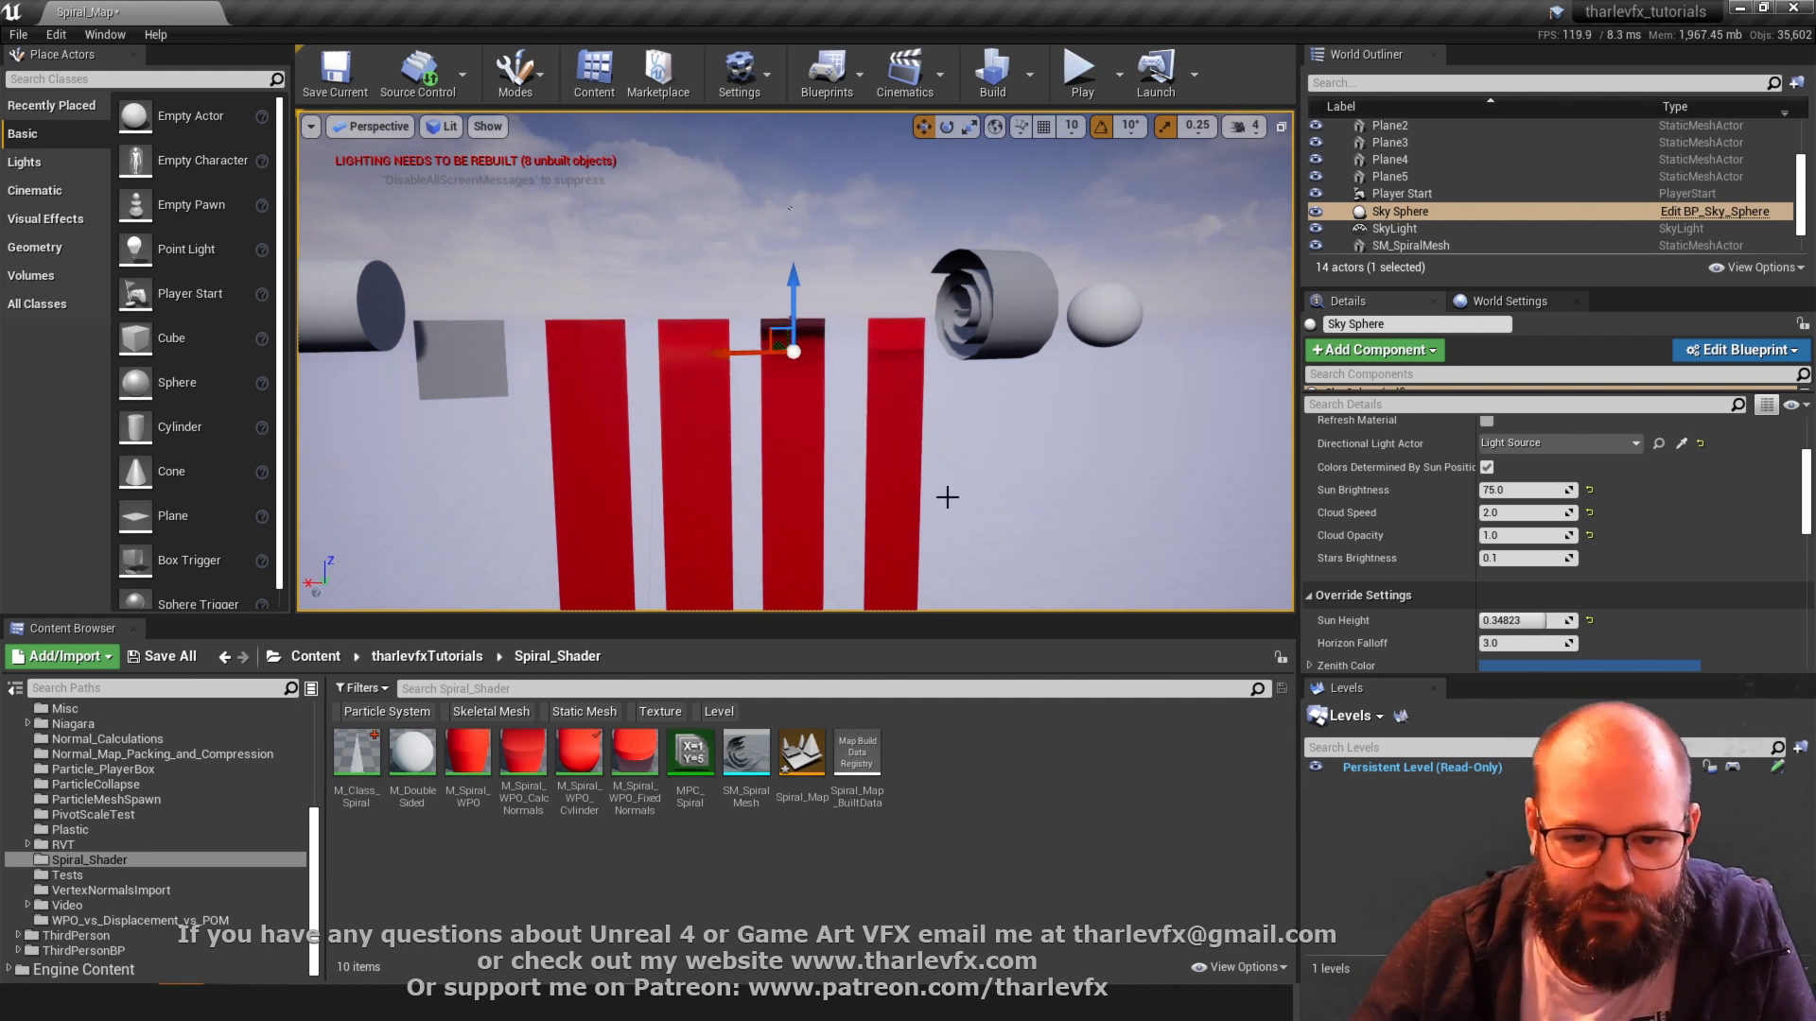
- Select Plane2, review the FixRotateAboutAxisNormals setup in its M_Spiral_WPO_FixedNormals material, and view the planes from below in the level
left_click(889, 435)
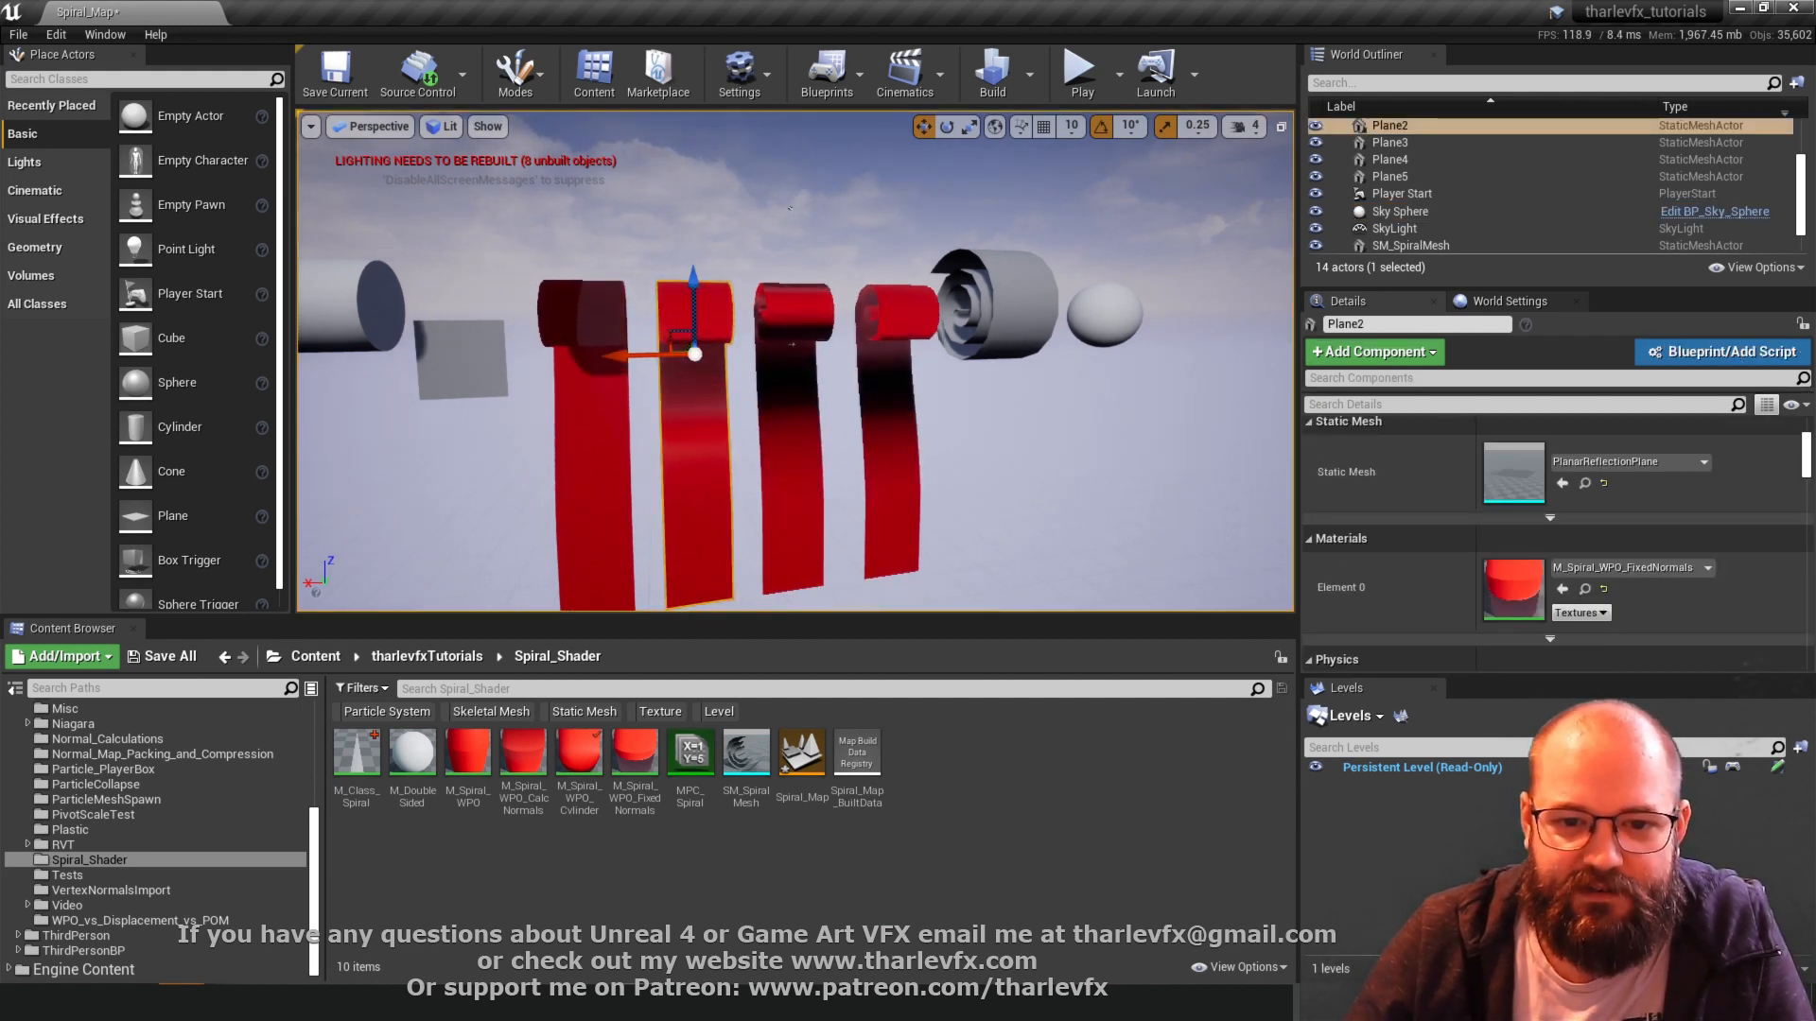
left_click(793, 407)
left_click(698, 397)
left_click_drag(698, 397, 804, 398, "alt")
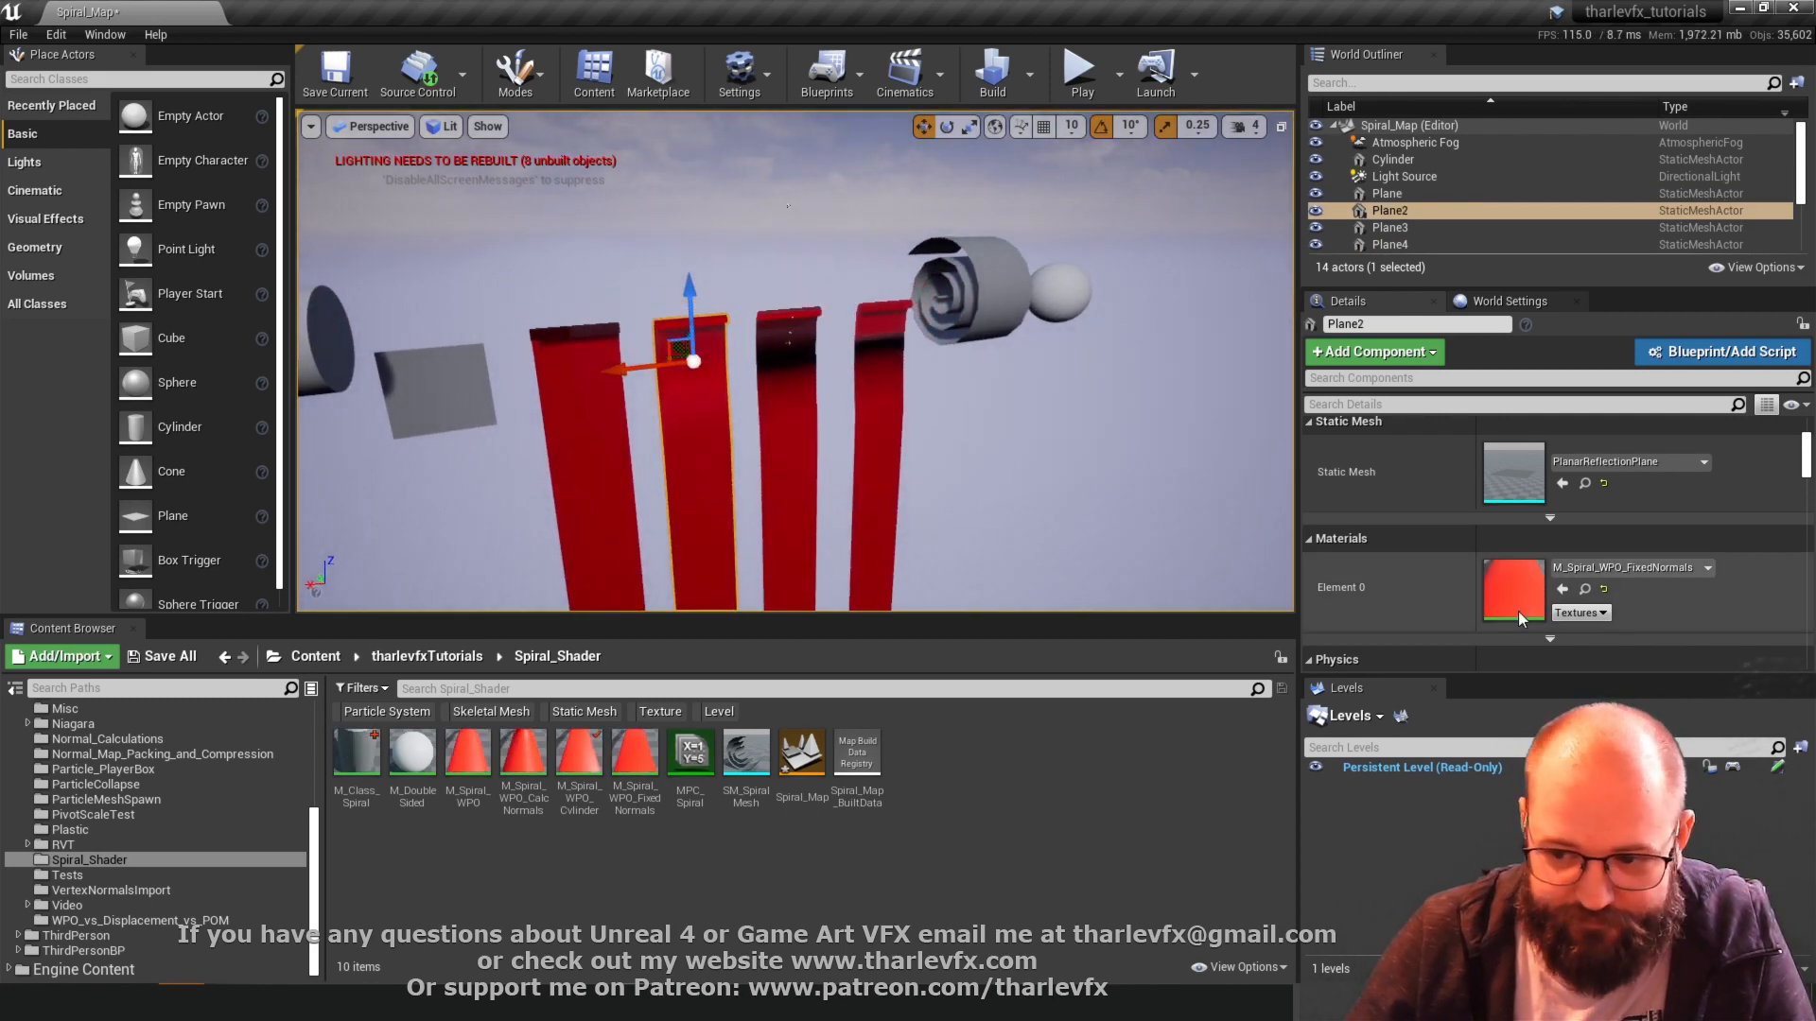
double_click(1530, 596)
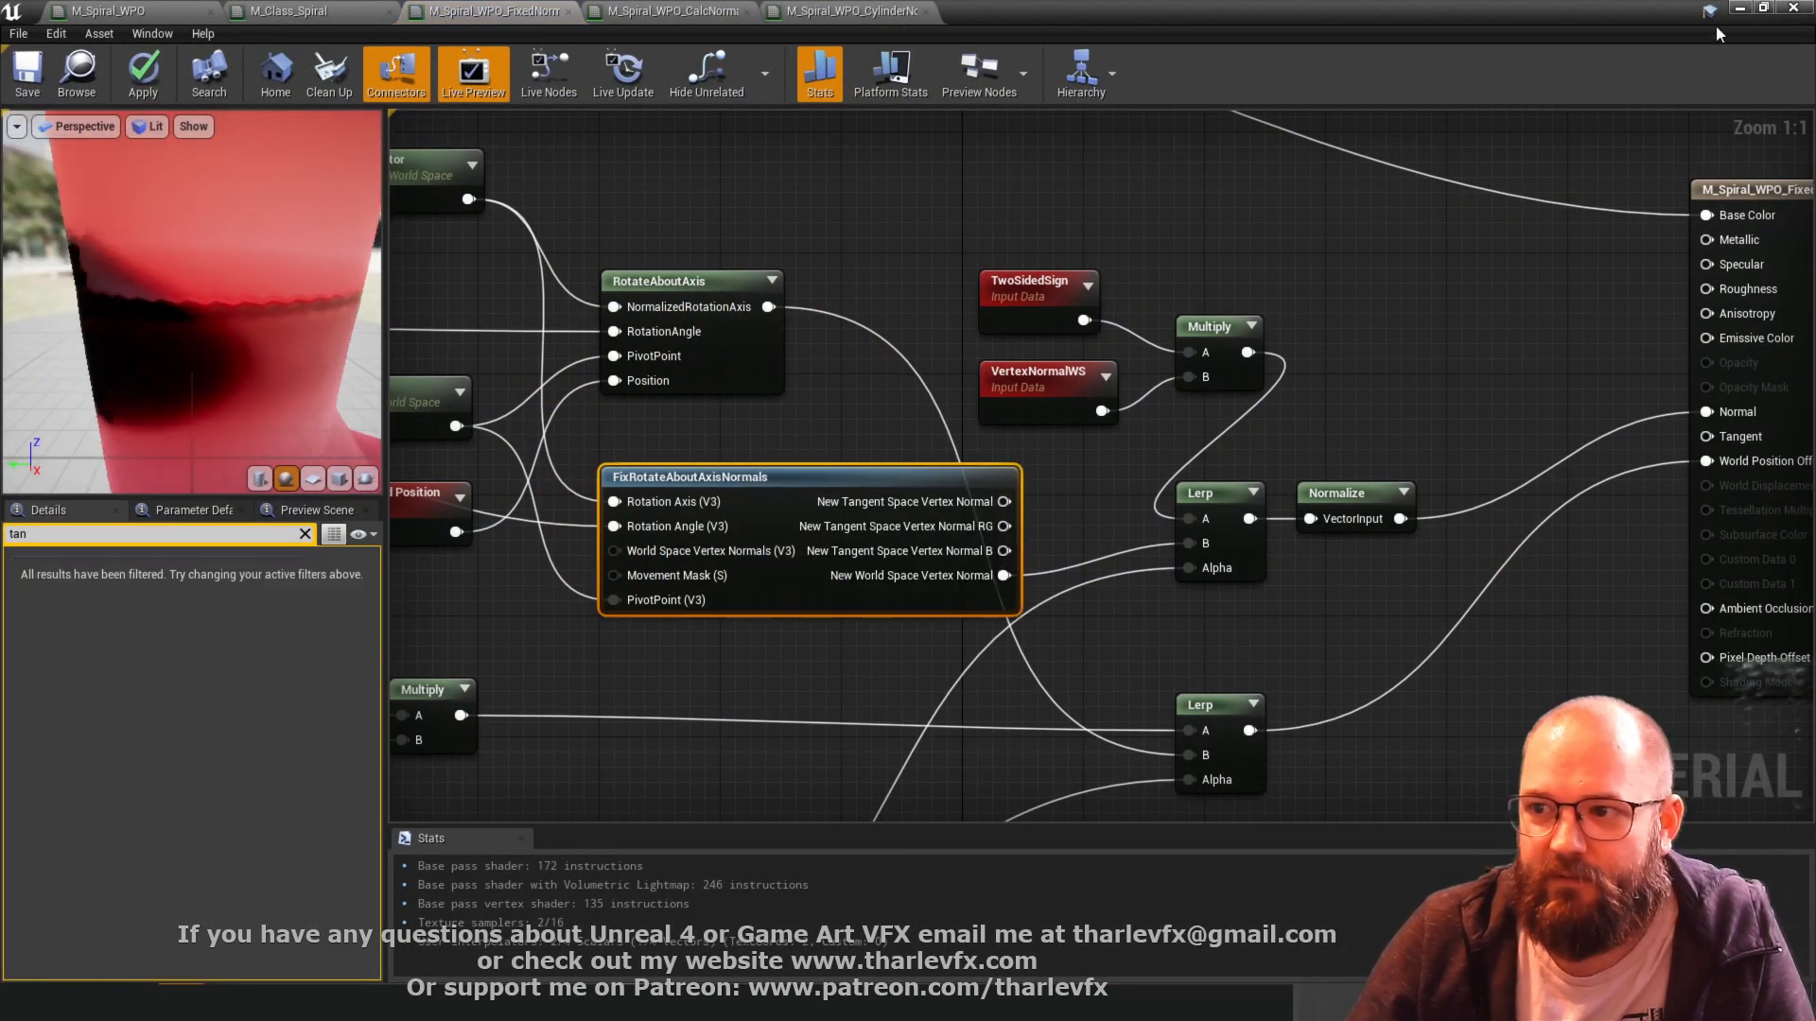
left_click(1739, 9)
left_click_drag(714, 398, 716, 237, "alt")
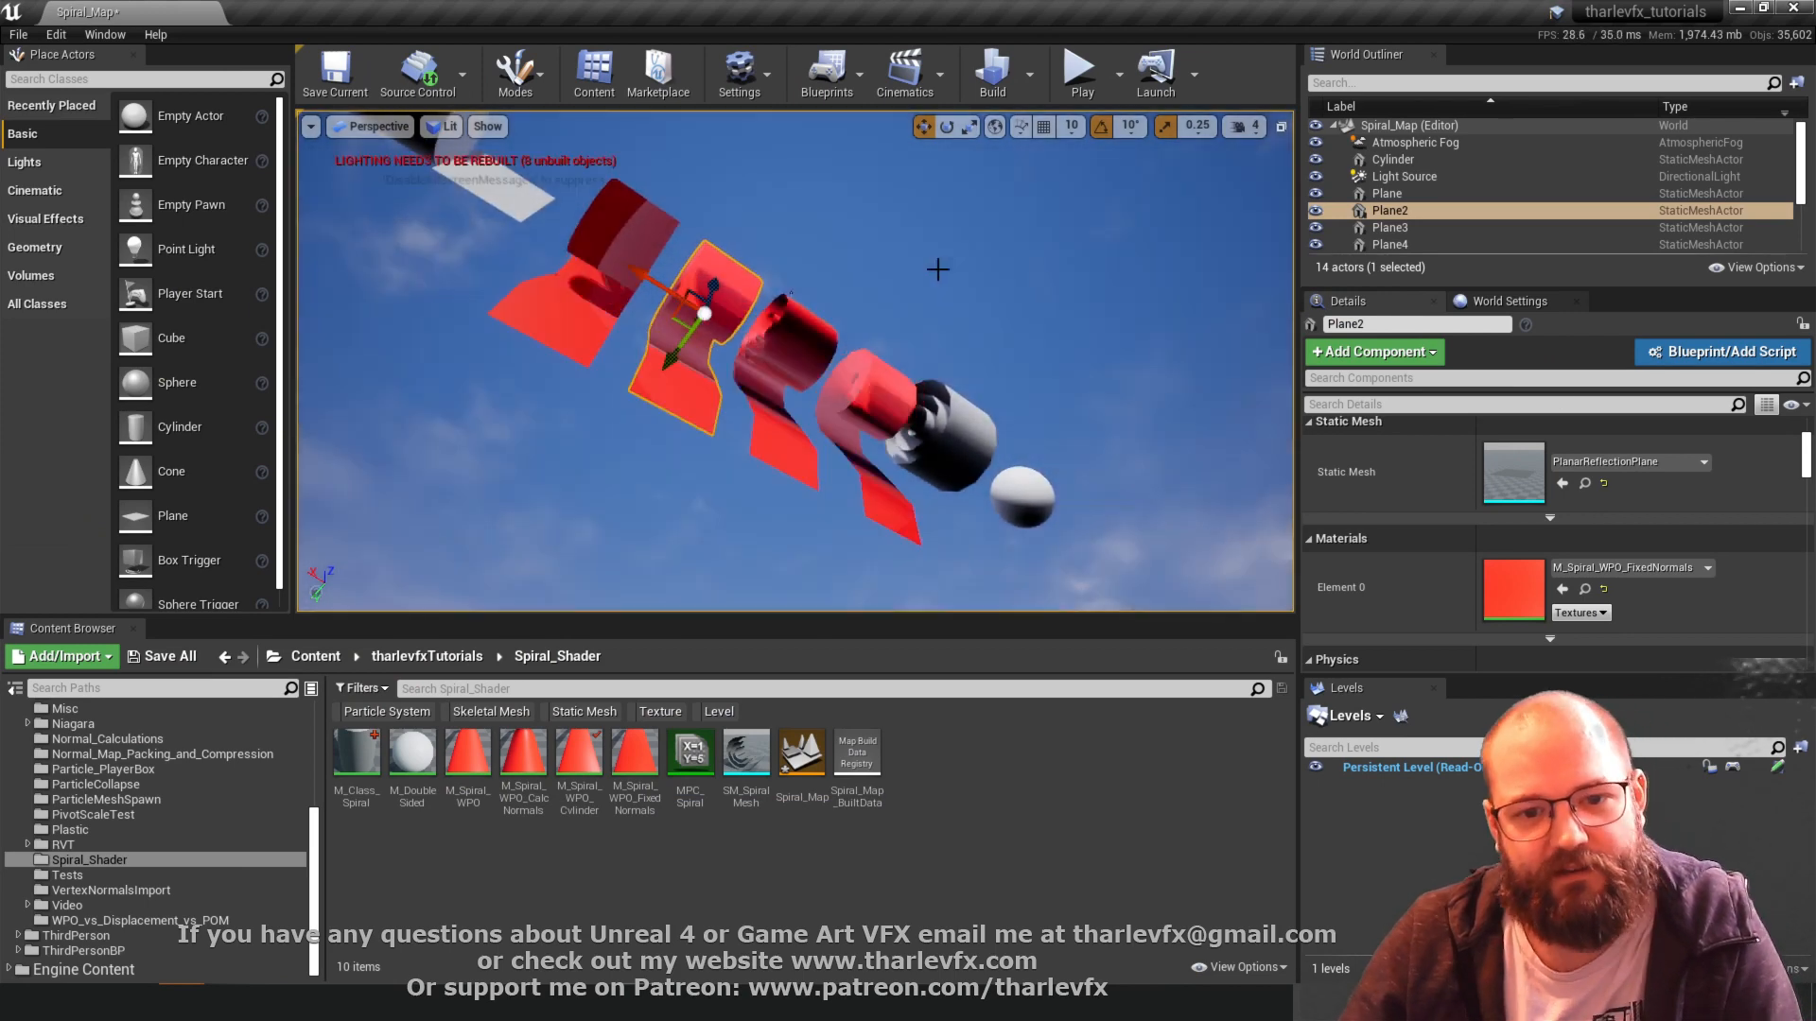
- Select Plane2 and open the FixRotateAboutAxisNormals function from its M_Spiral_WPO_FixedNormals material
left_click(936, 268)
key("Escape")
left_click(705, 297)
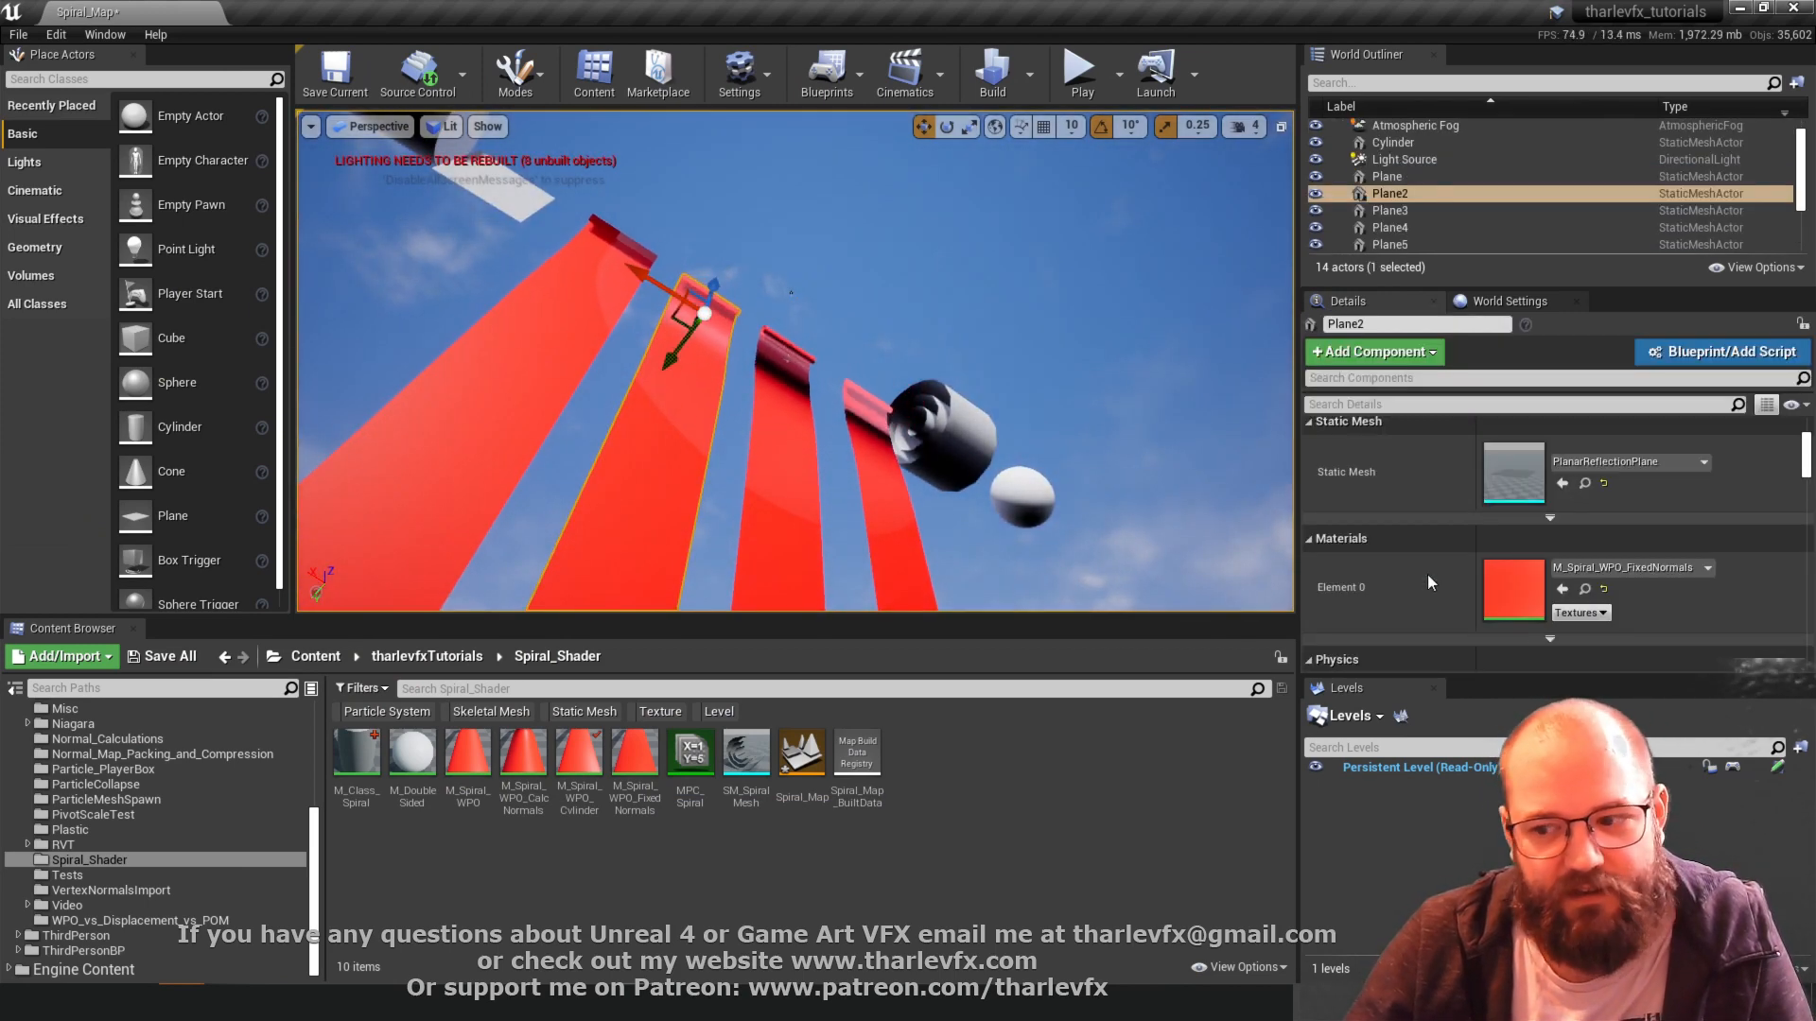
double_click(1509, 588)
double_click(763, 478)
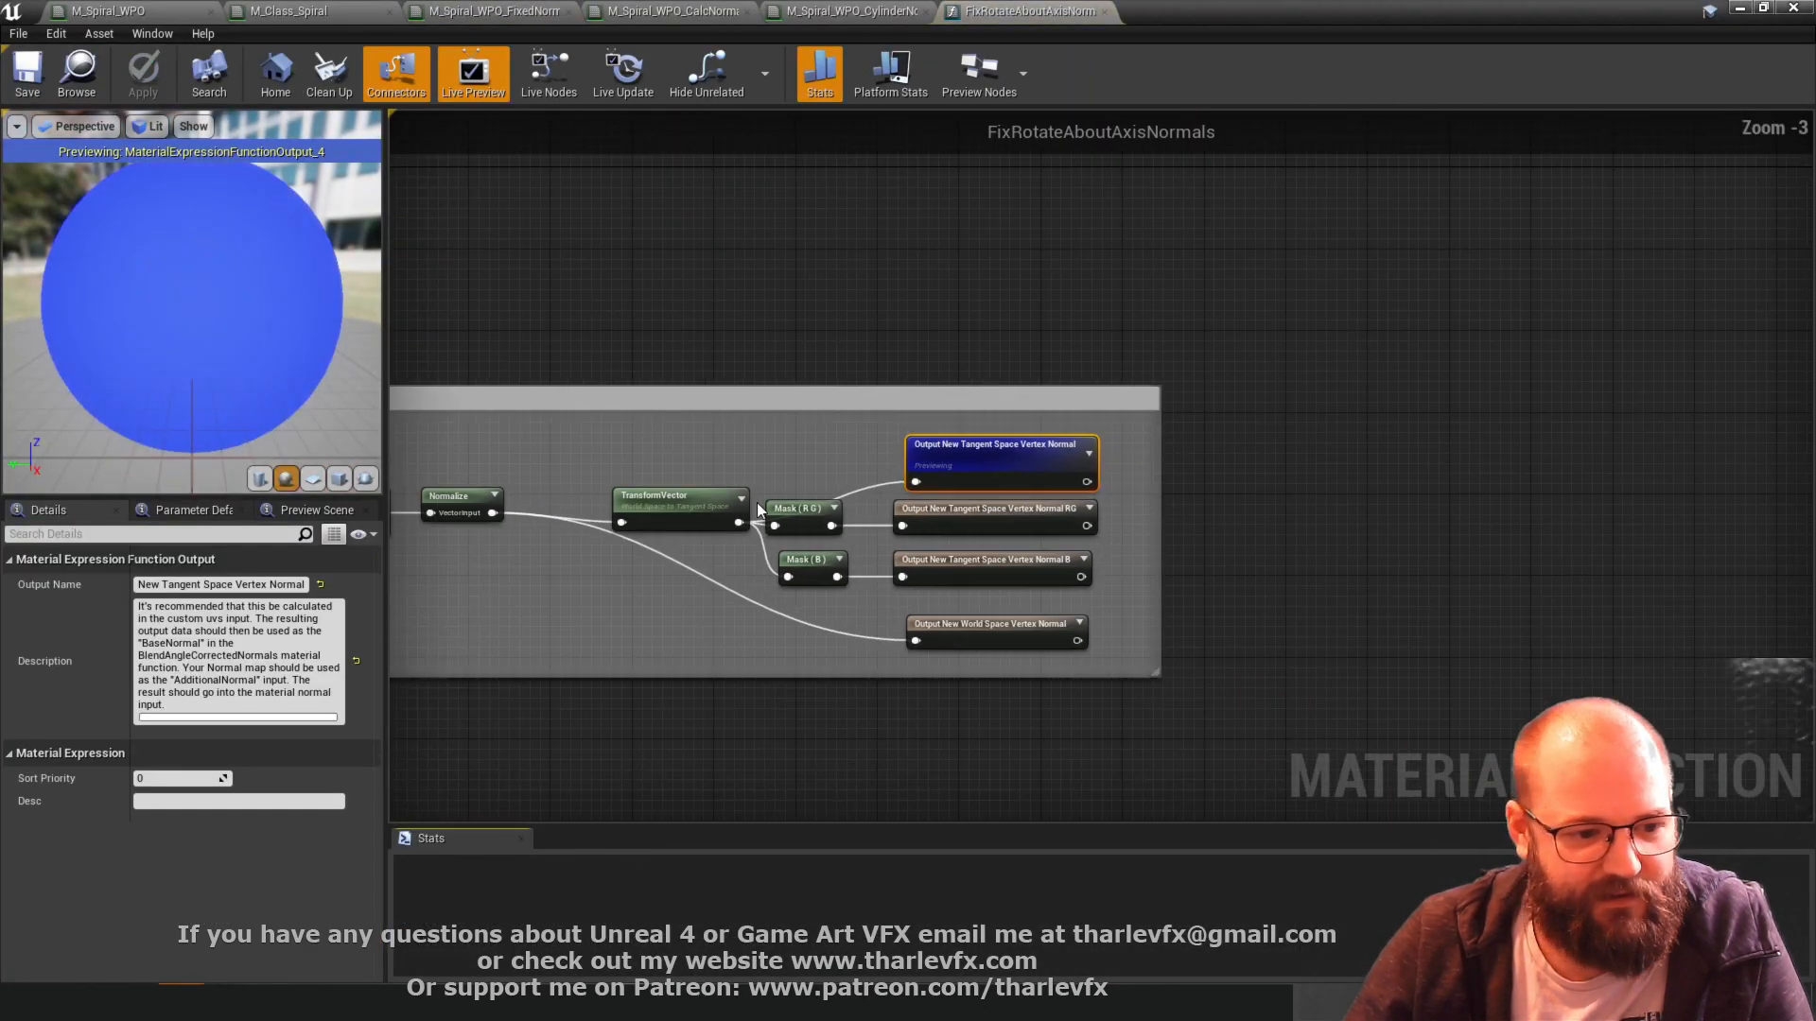
- Trace the FixRotateAboutAxisNormals graph from its outputs through TransformVector, Normalize and RotateAboutAxis to its inputs, and close the function
right_click_drag(760, 510, 1144, 547)
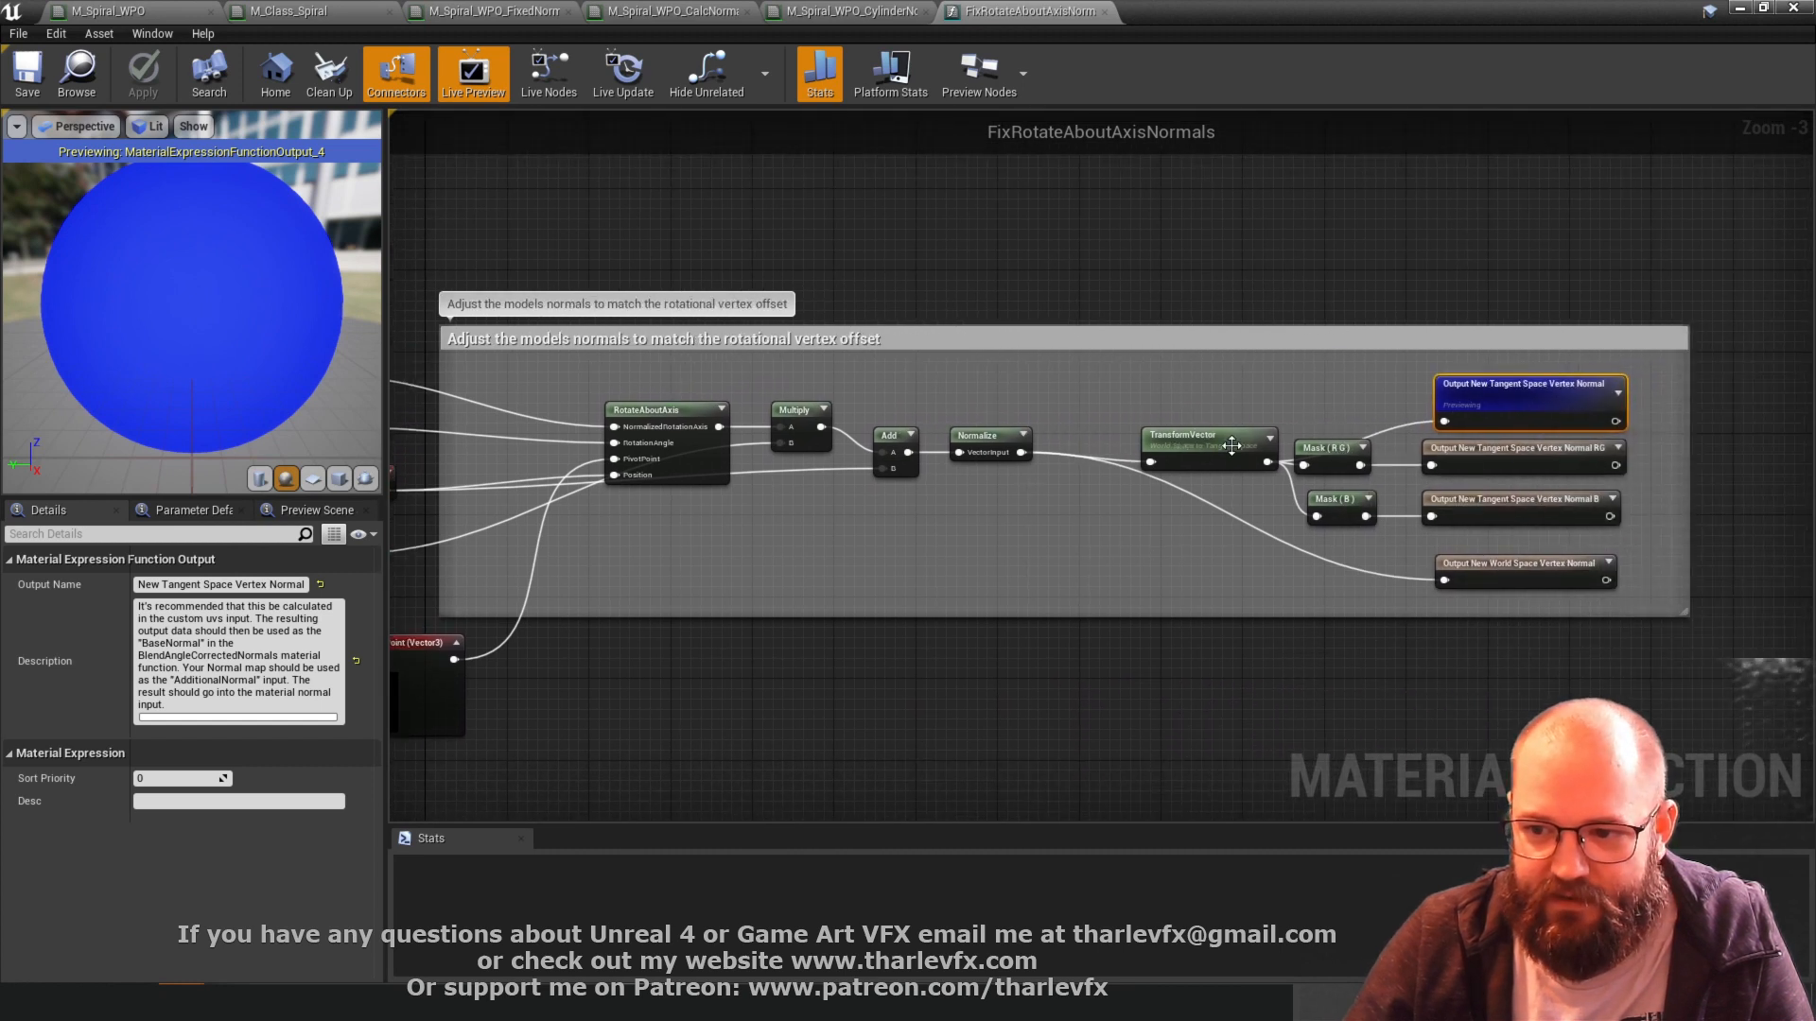
left_click_drag(1231, 446, 1211, 444)
left_click(969, 437)
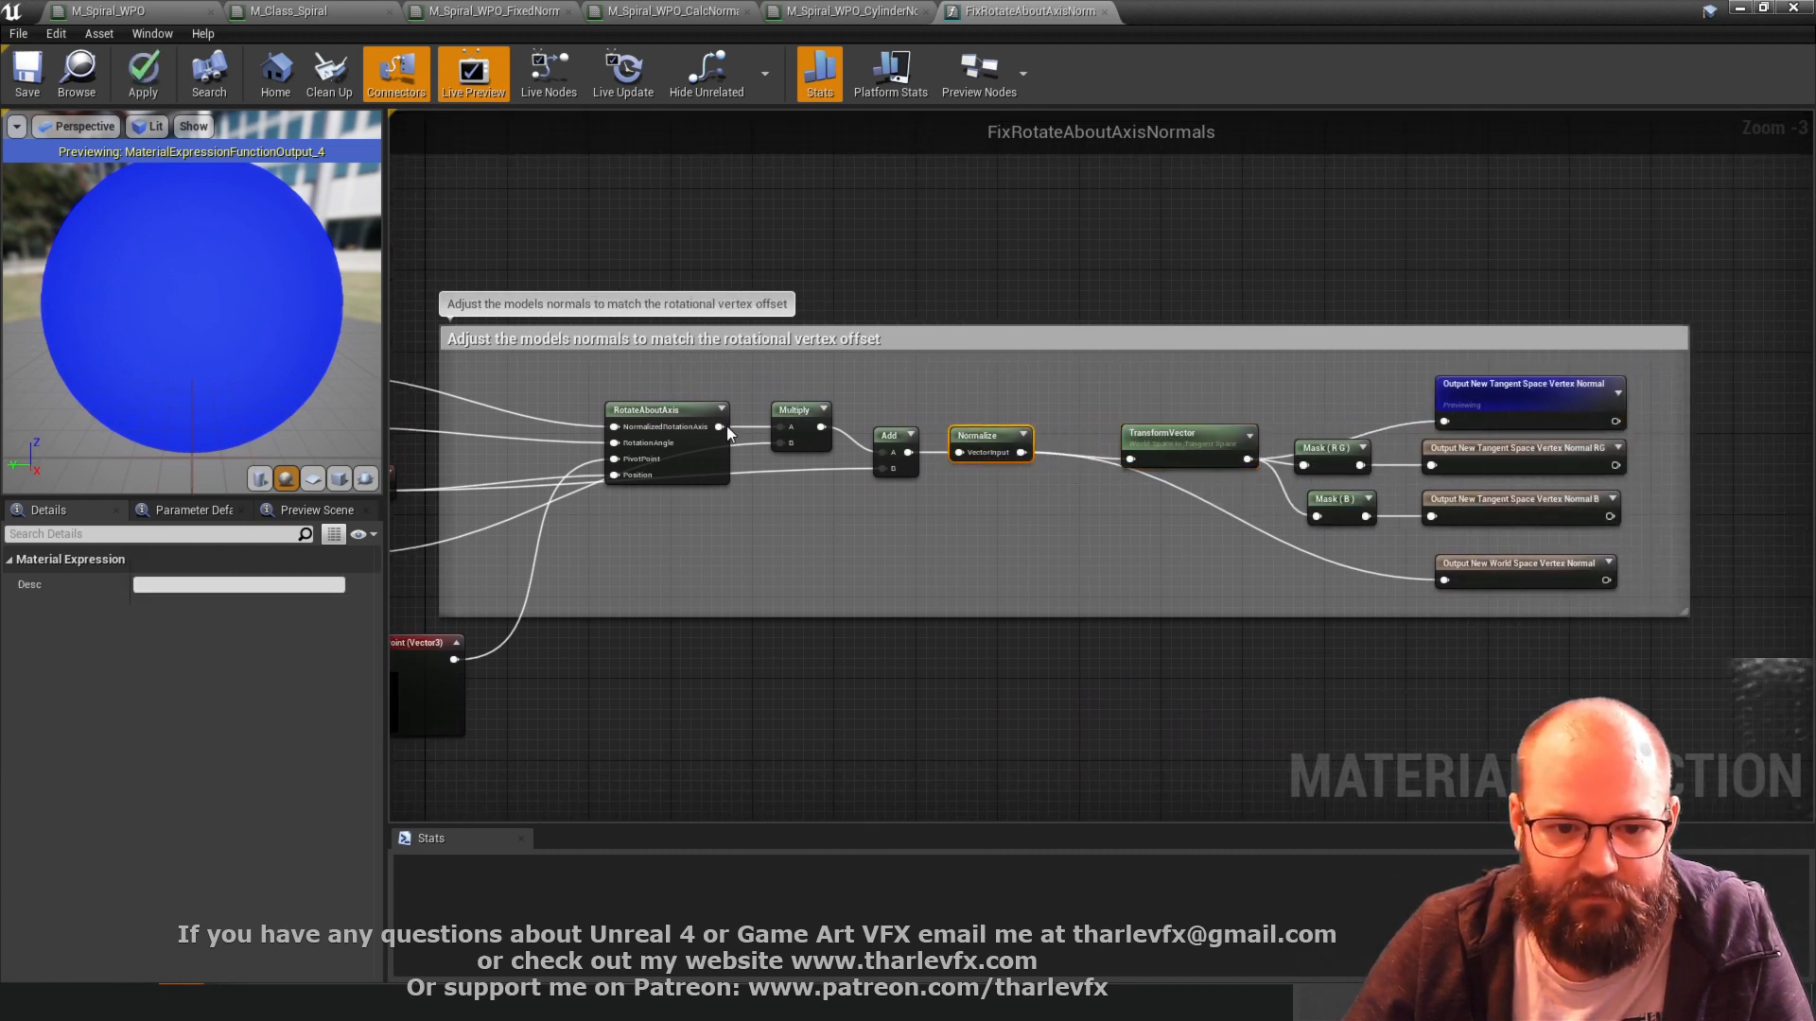
left_click(662, 414)
right_click_drag(405, 671, 828, 606)
left_click_drag(828, 605, 796, 621)
left_click(658, 584)
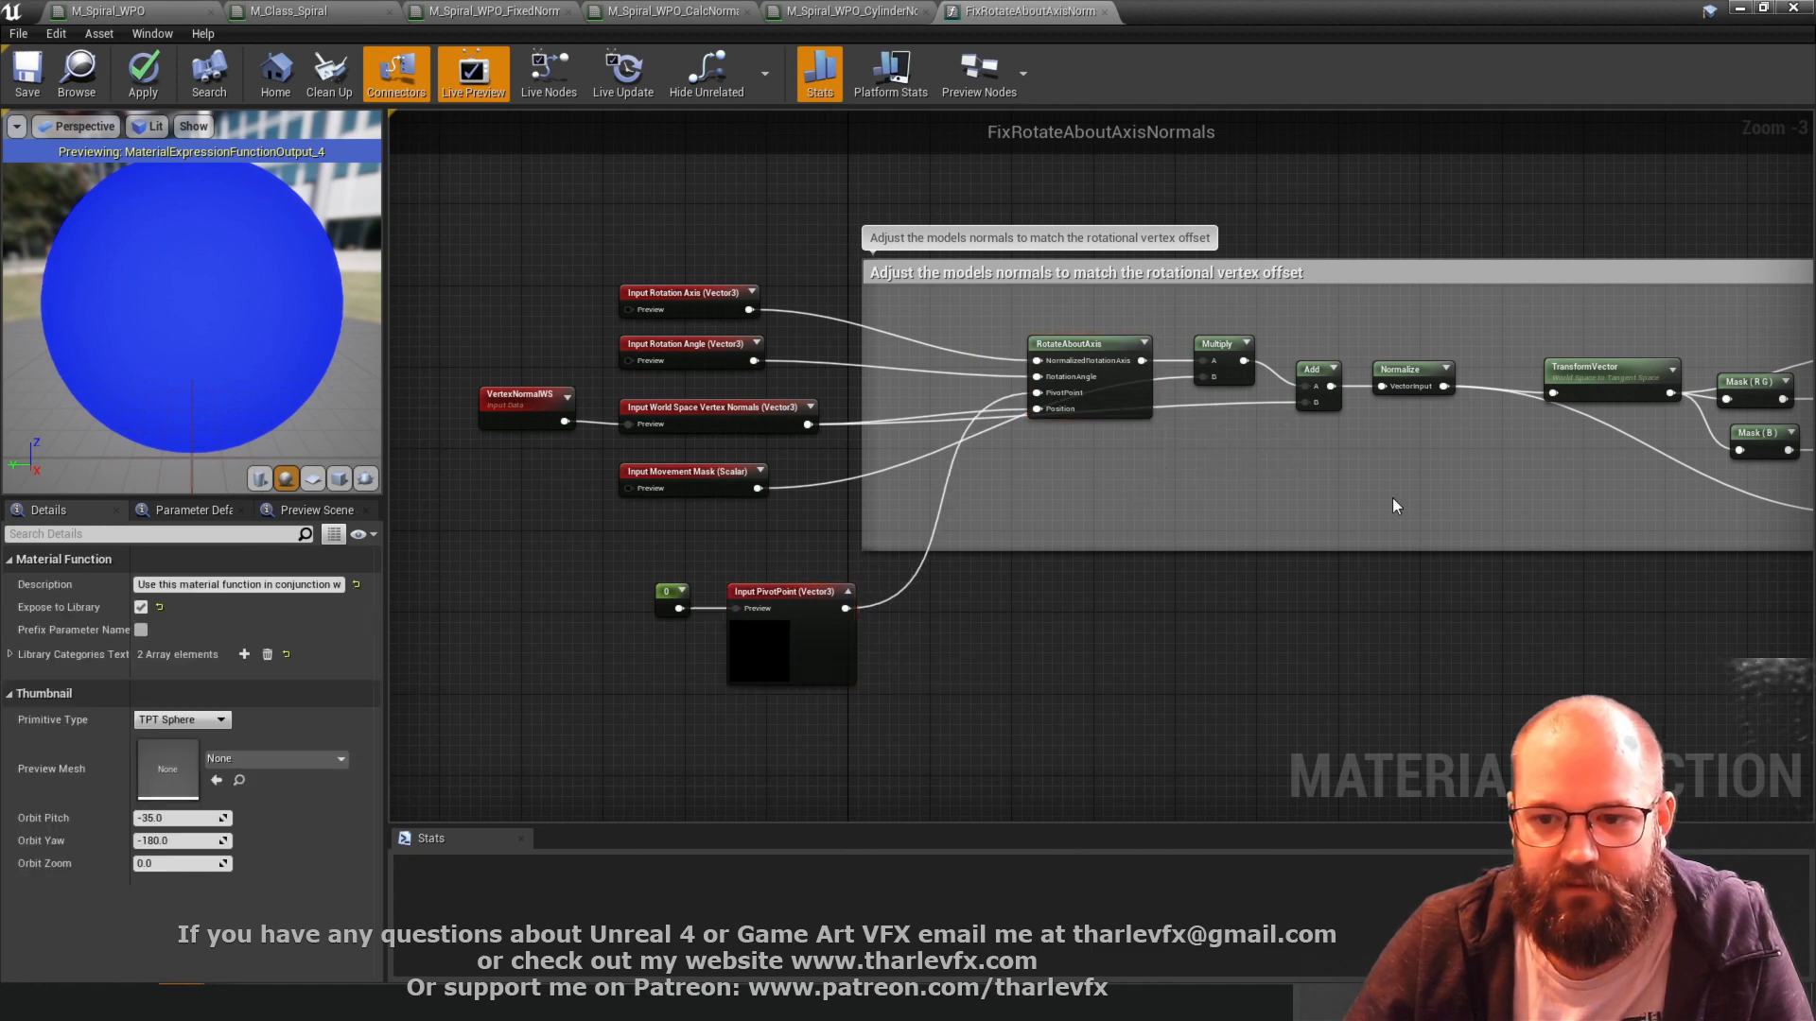
key("Home")
left_click(1104, 12)
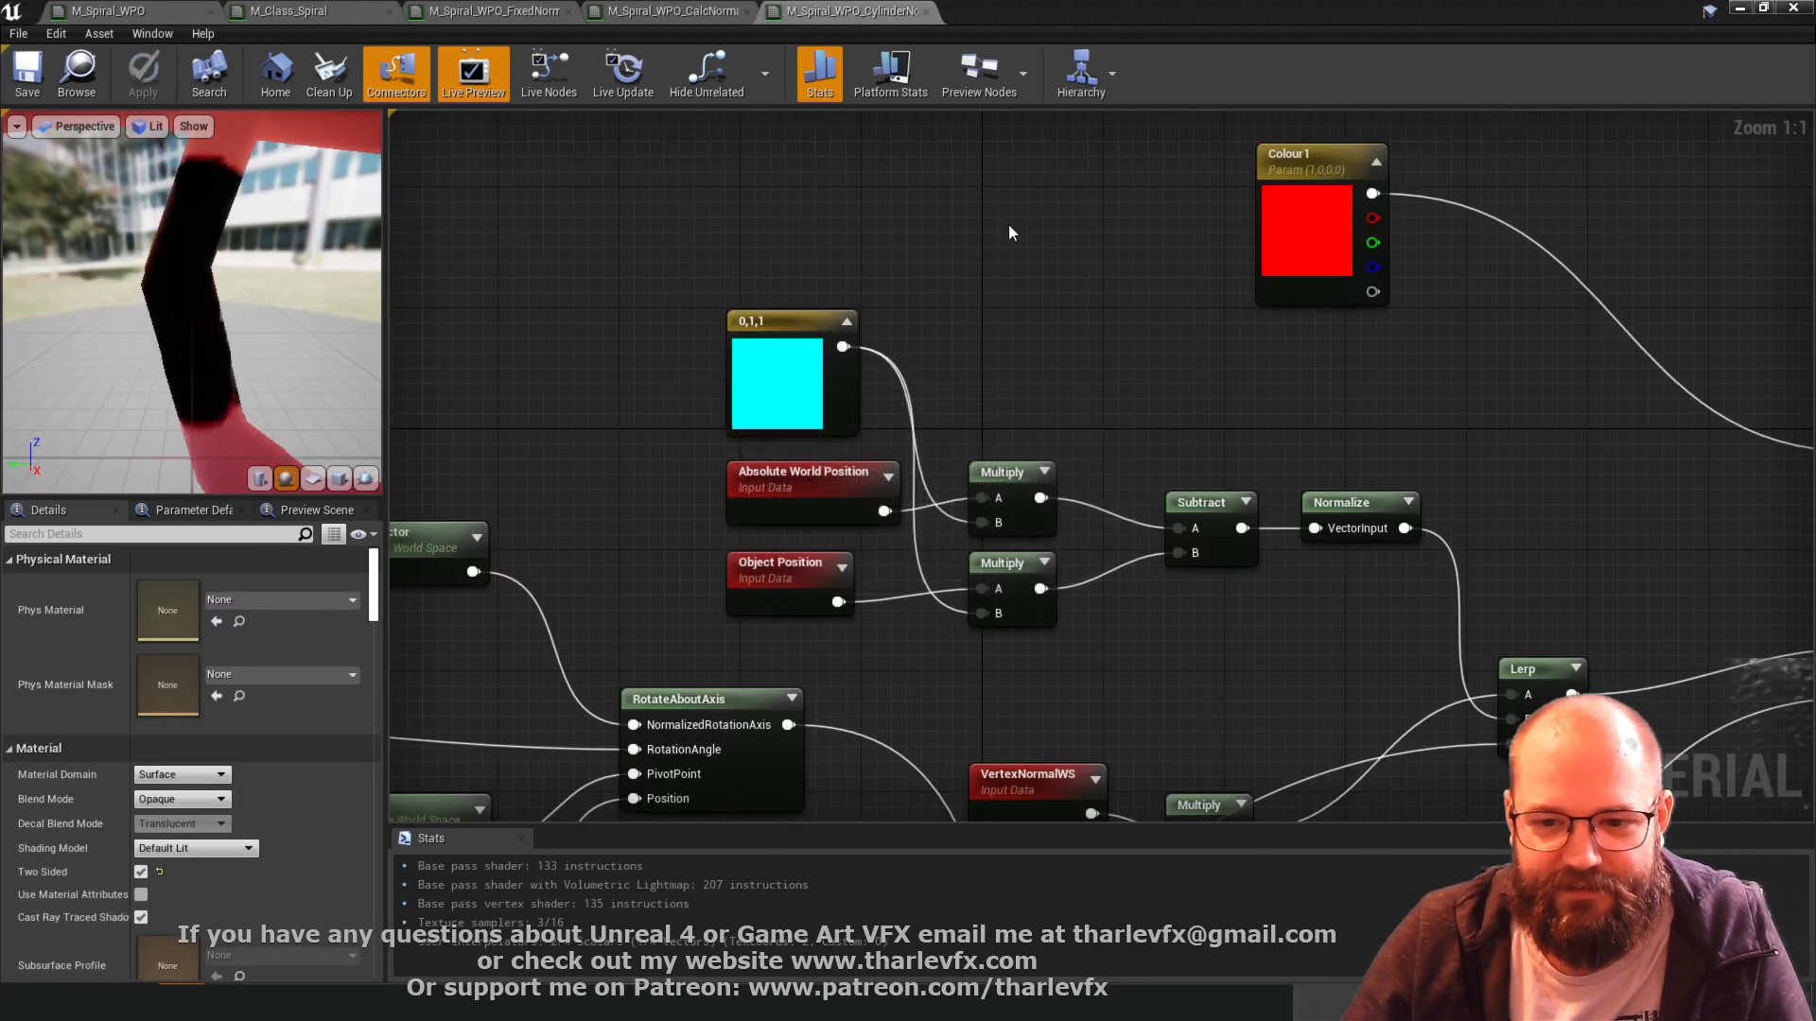
- Compare the position-based normals in the cylinder-normals material with the FixRotateAboutAxisNormals setup in the fixed-normals material
left_click(1028, 582)
right_click_drag(628, 633, 534, 610)
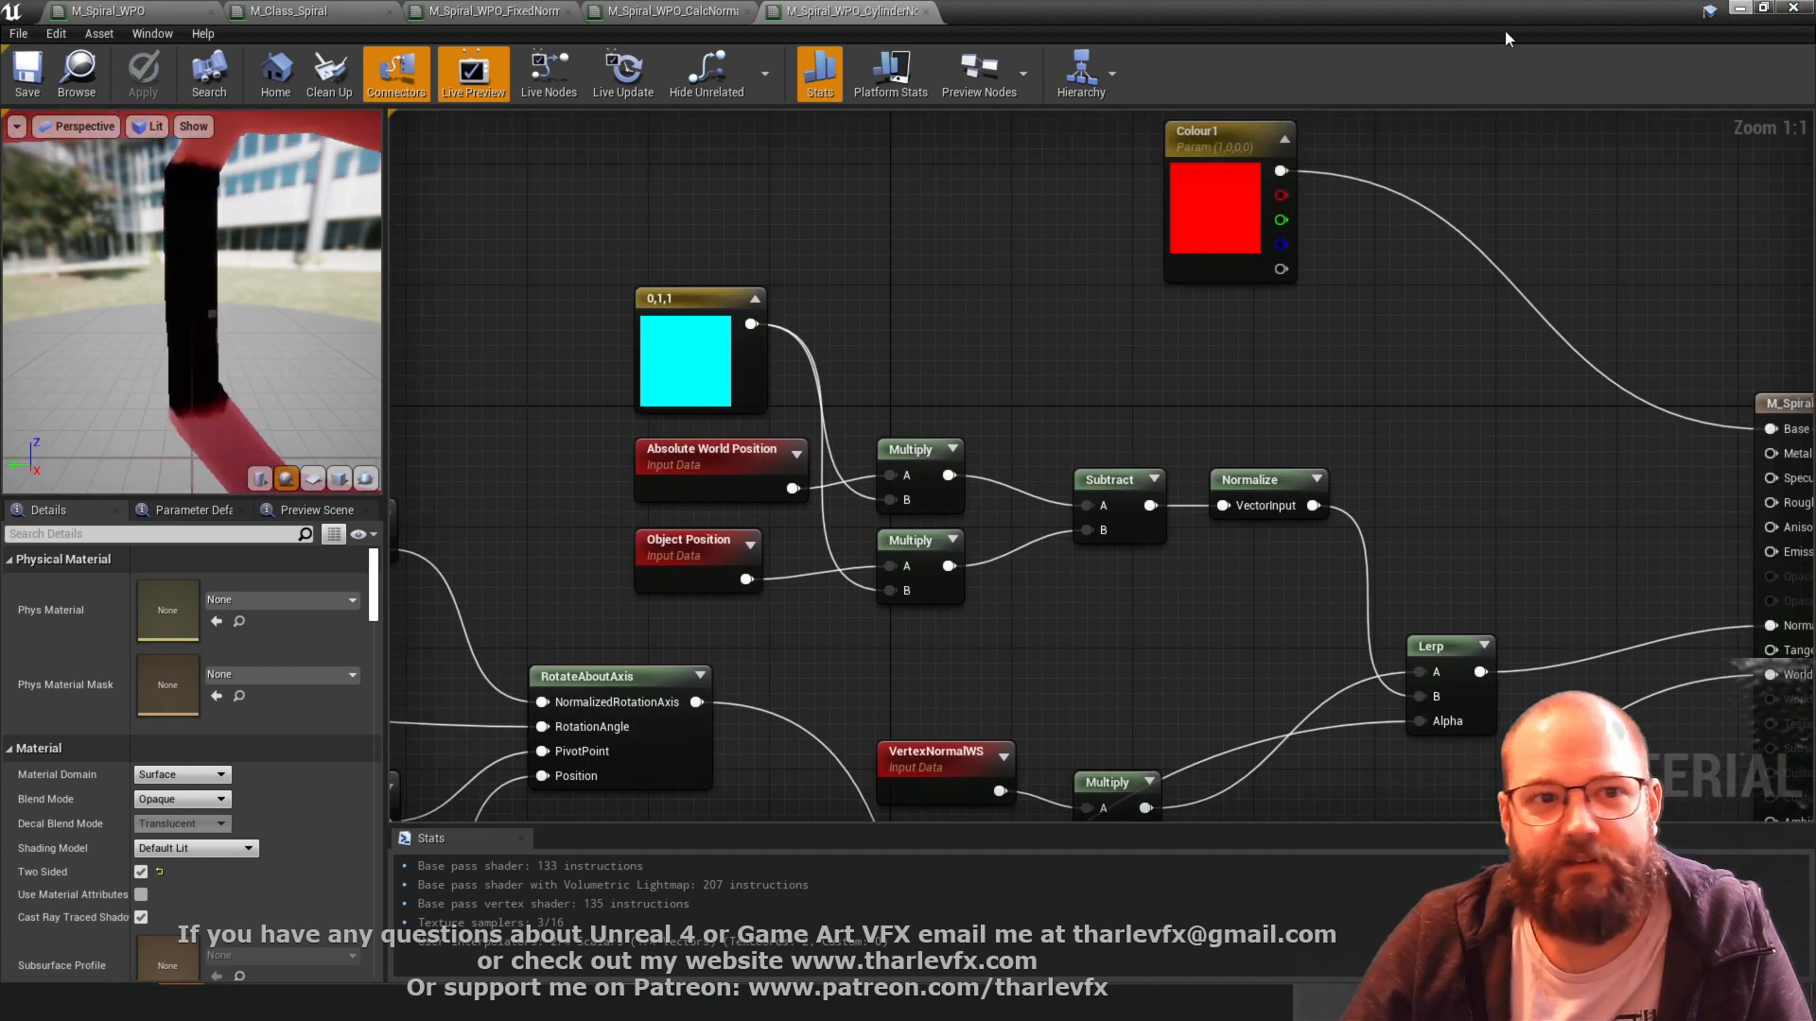
left_click(492, 10)
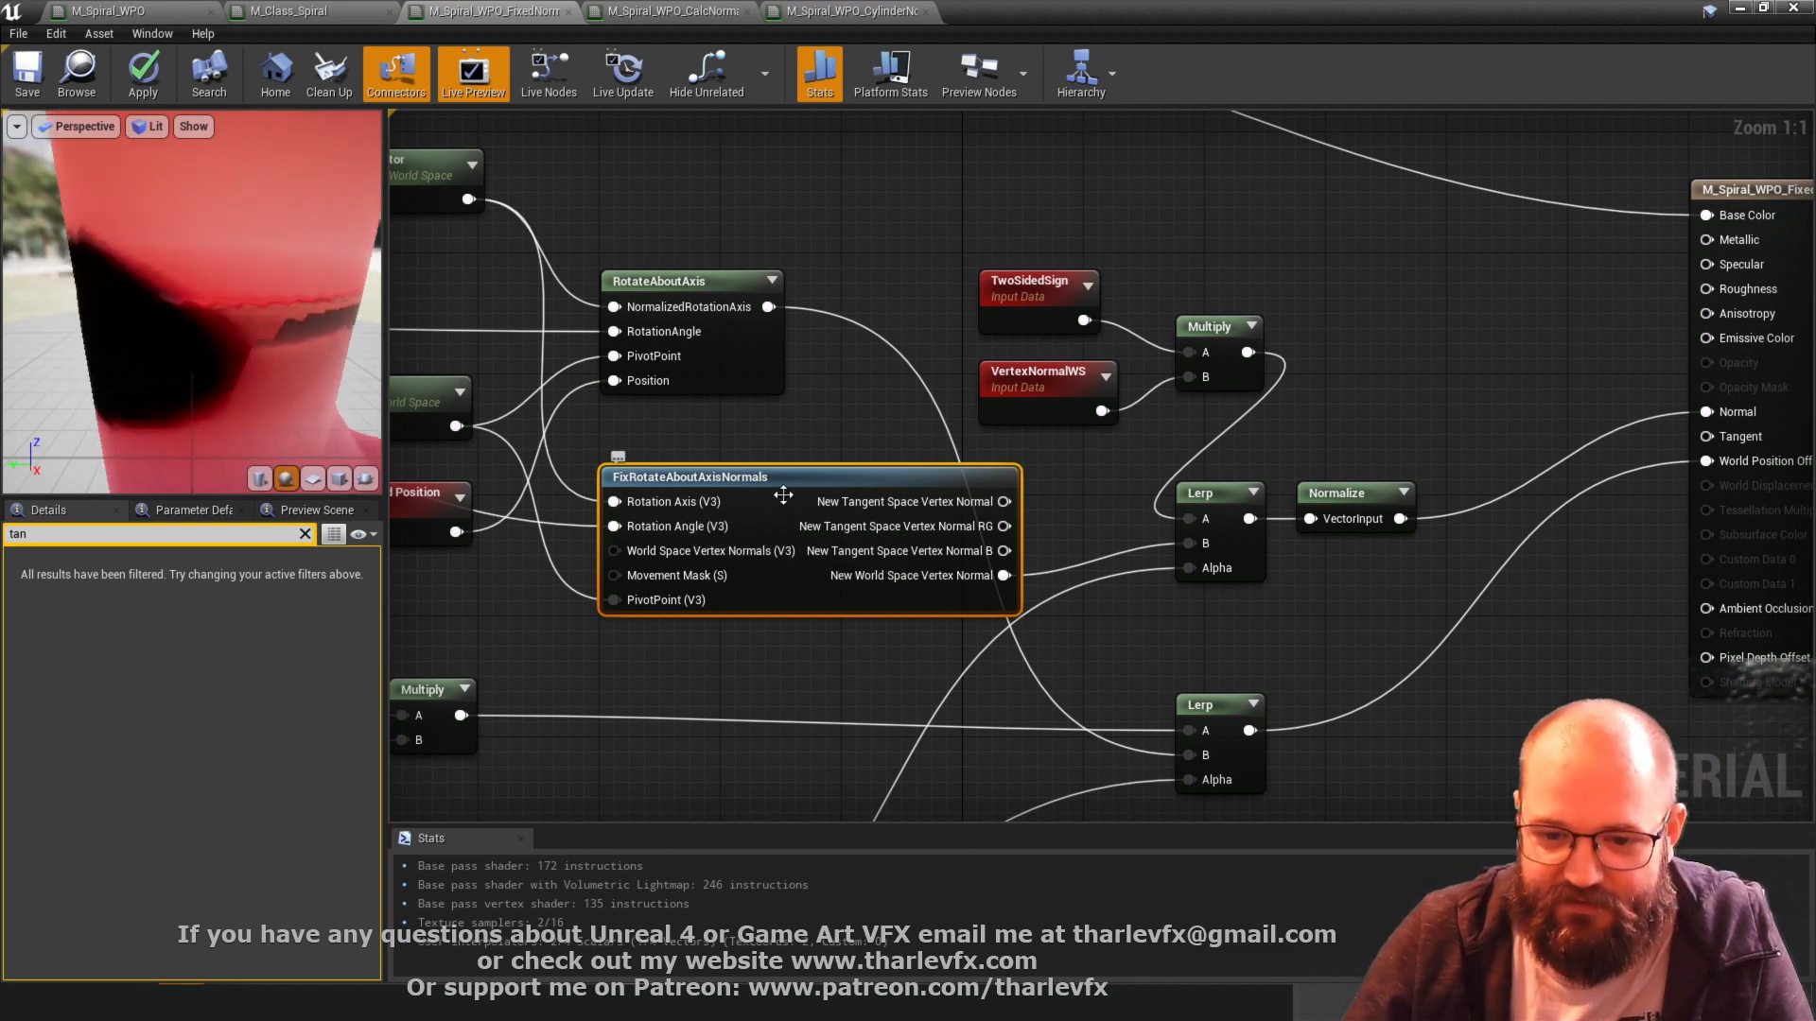
mouse_move(783, 495)
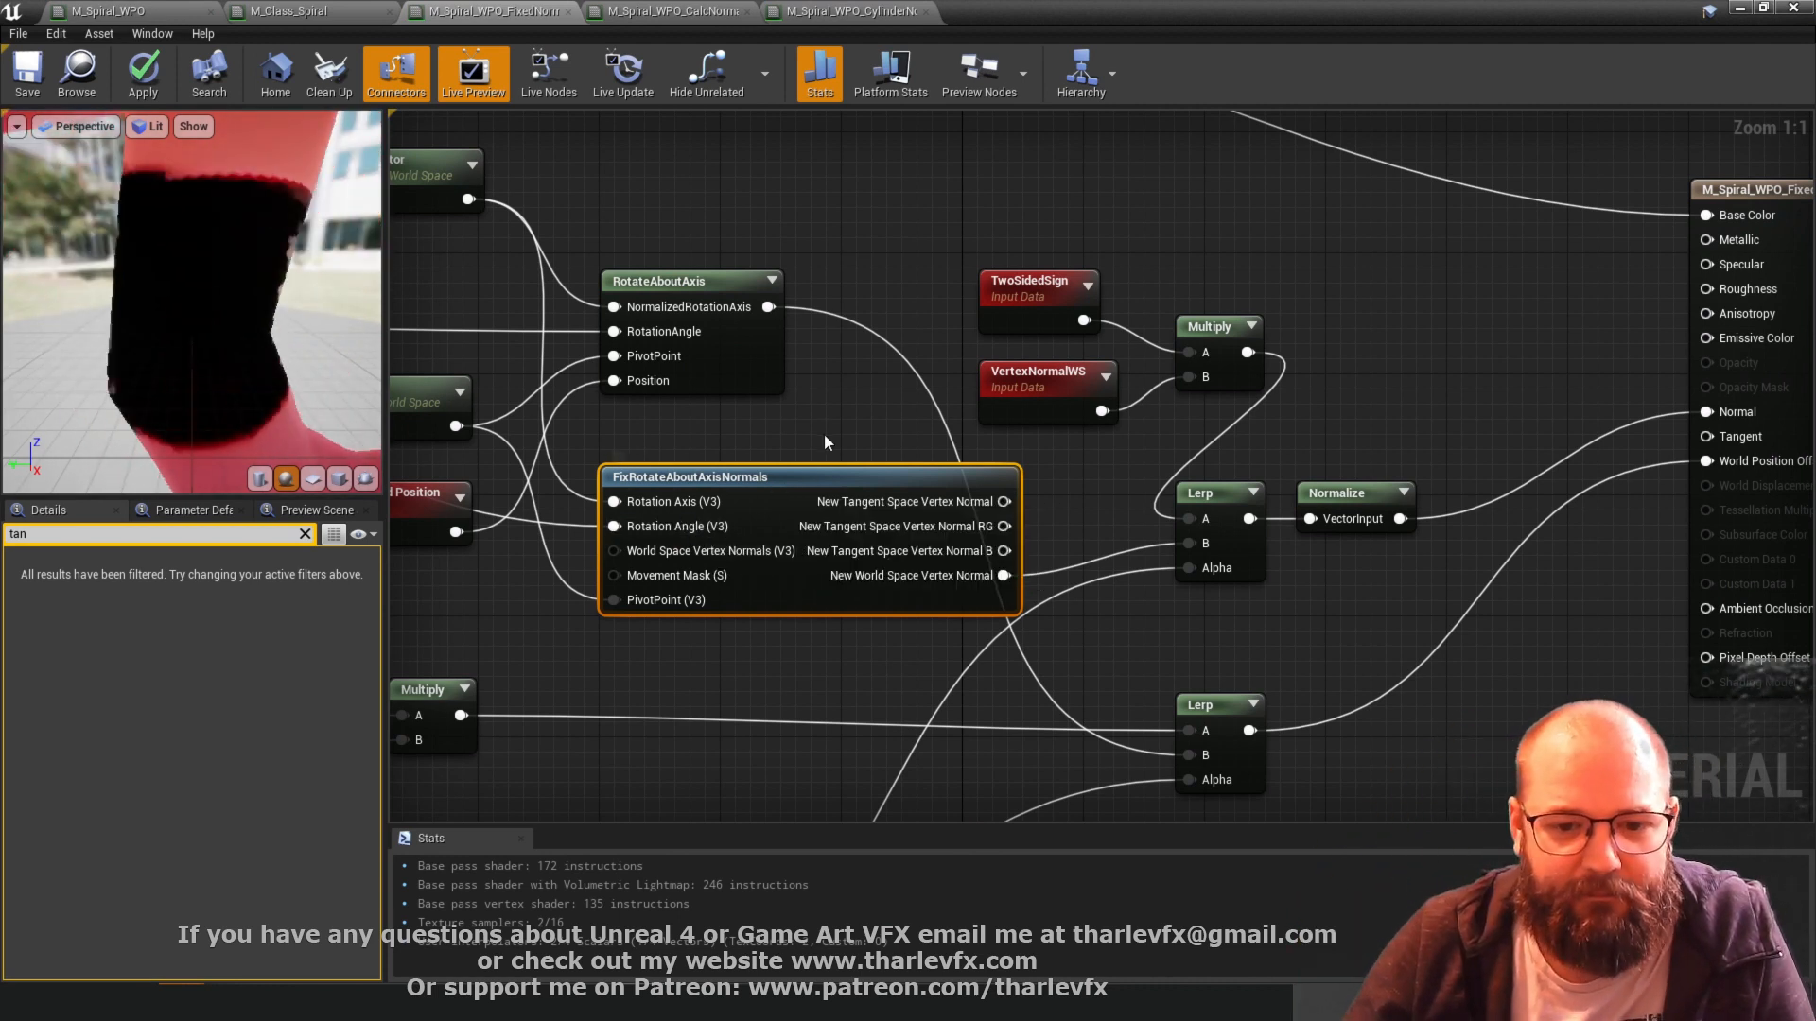
left_click(850, 324)
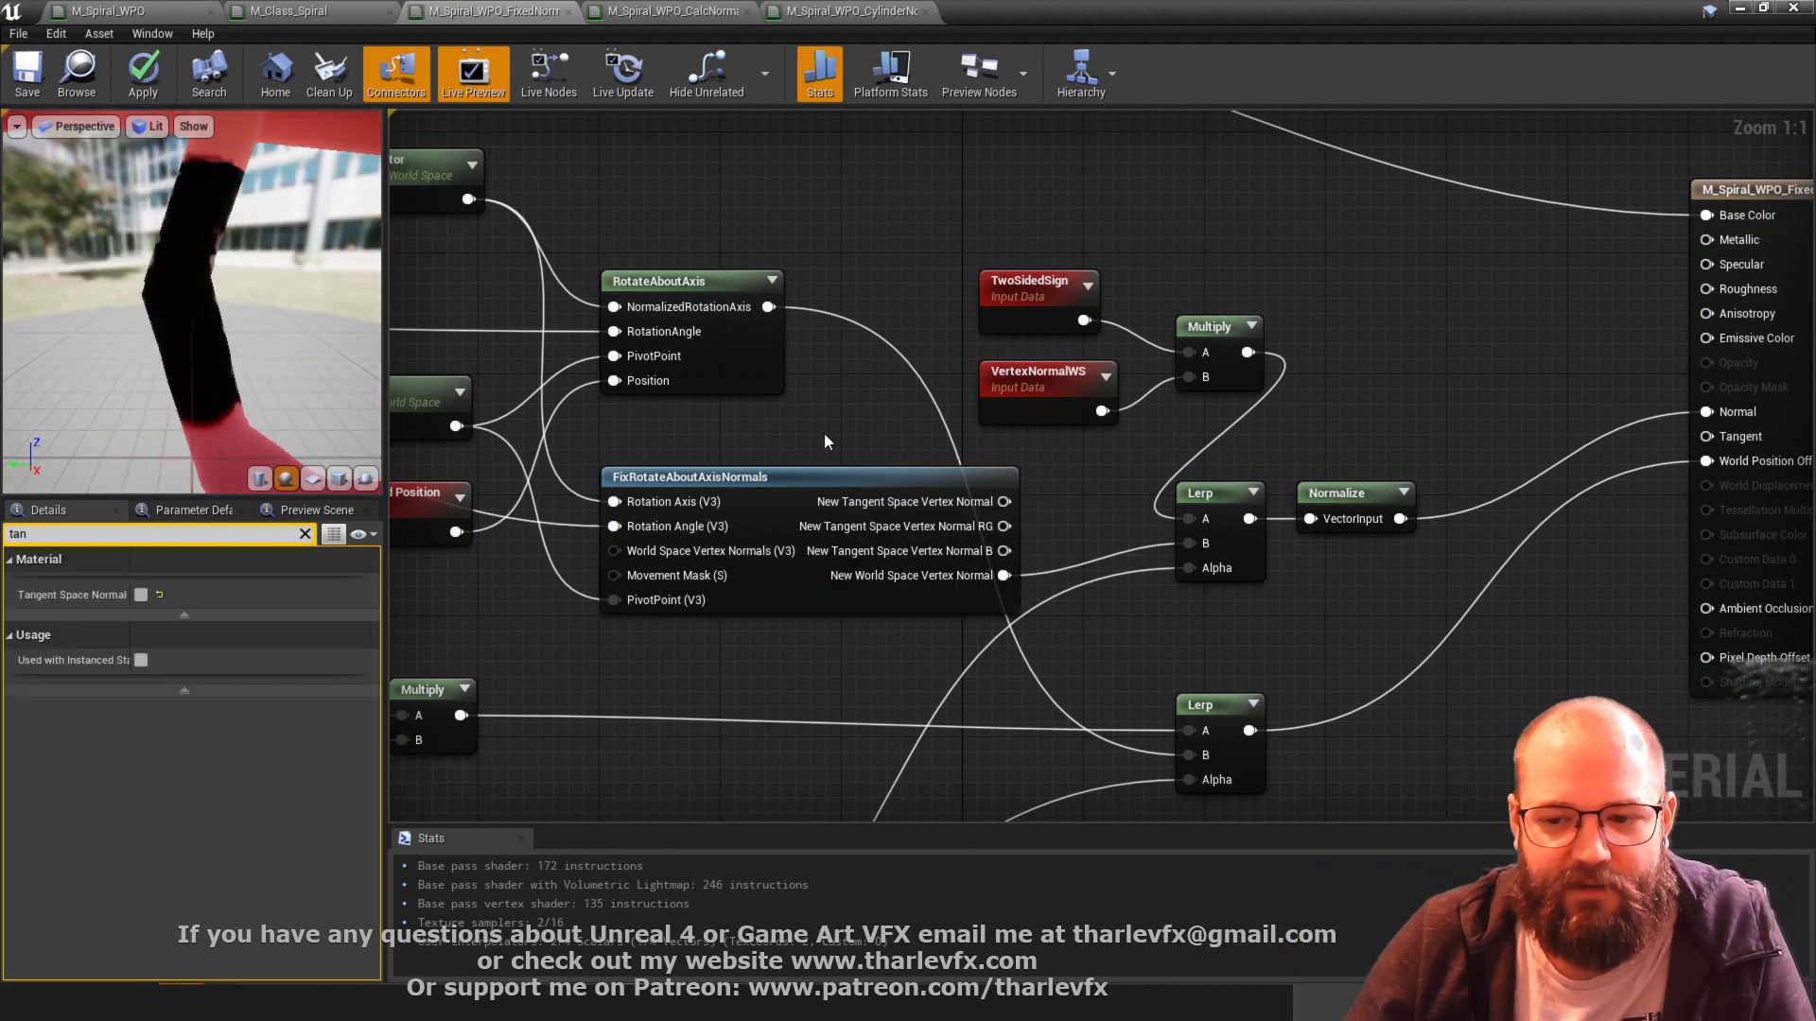
- Review the calculated-normals material graph, from the two RotateAboutAxis nodes through Subtract and Normalize to the Cross node
left_click(700, 13)
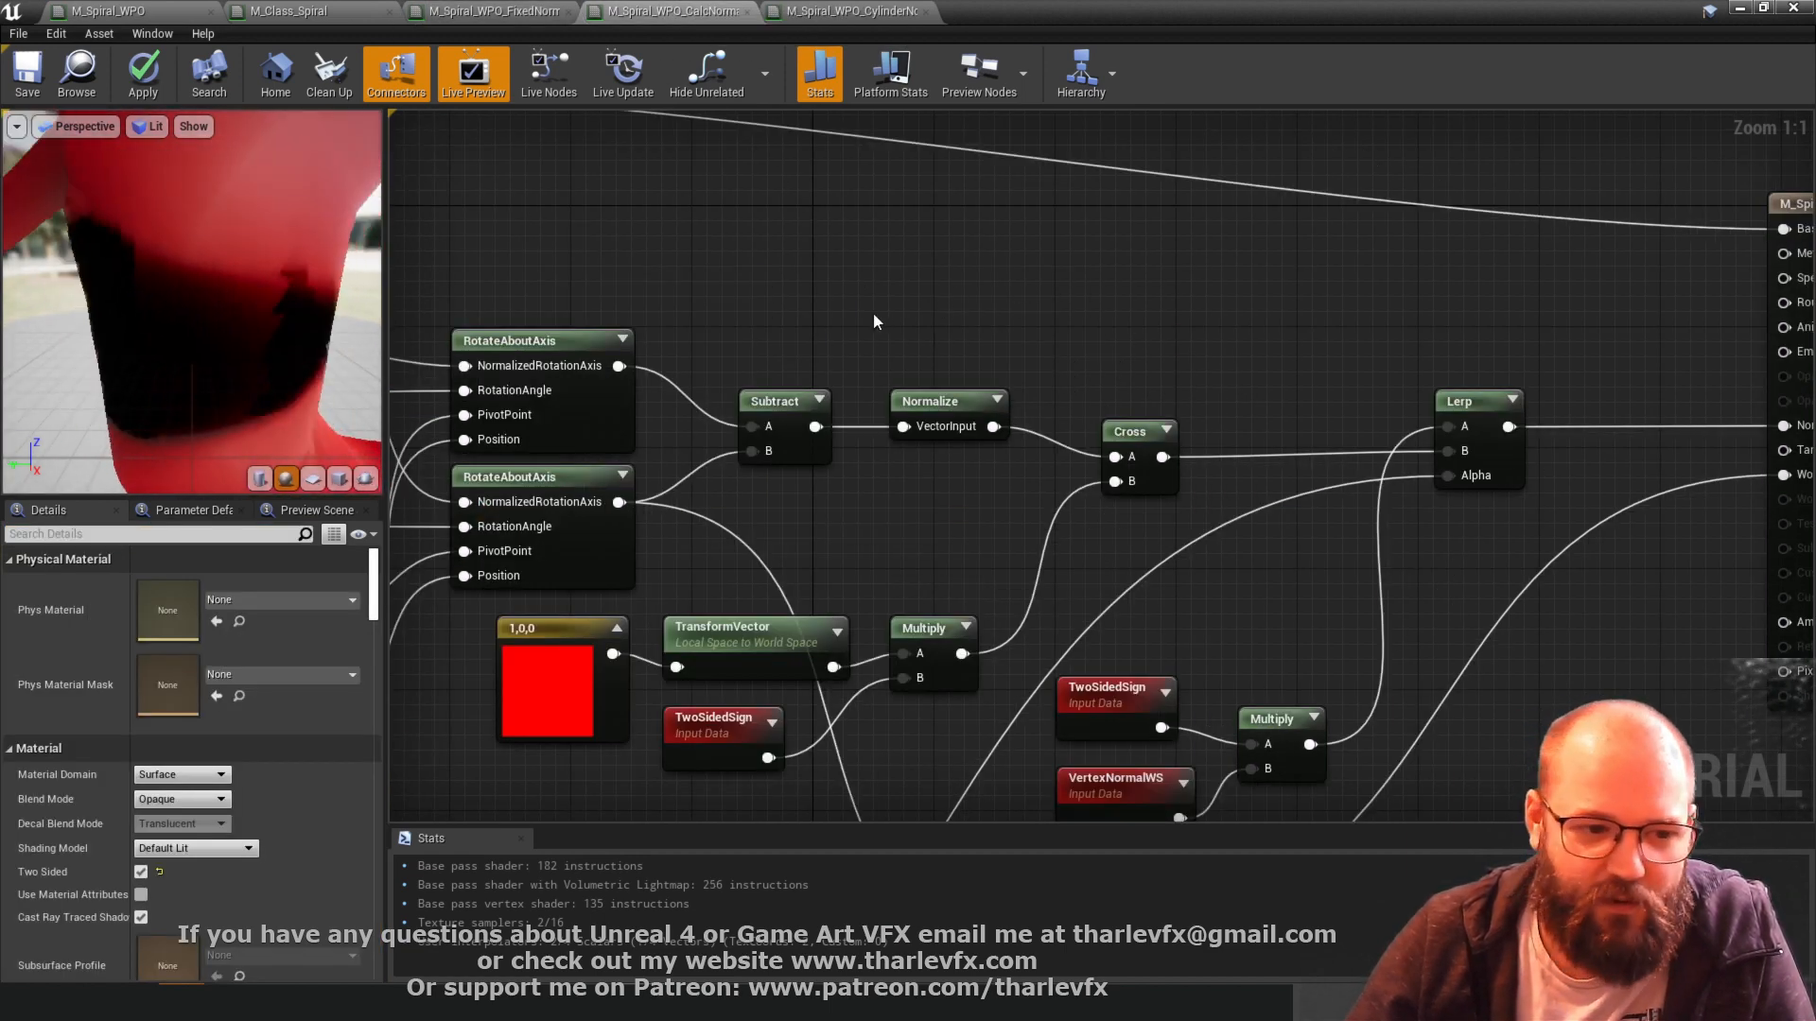
scroll(872, 314, "down", 5)
scroll(1063, 309, "up", 2)
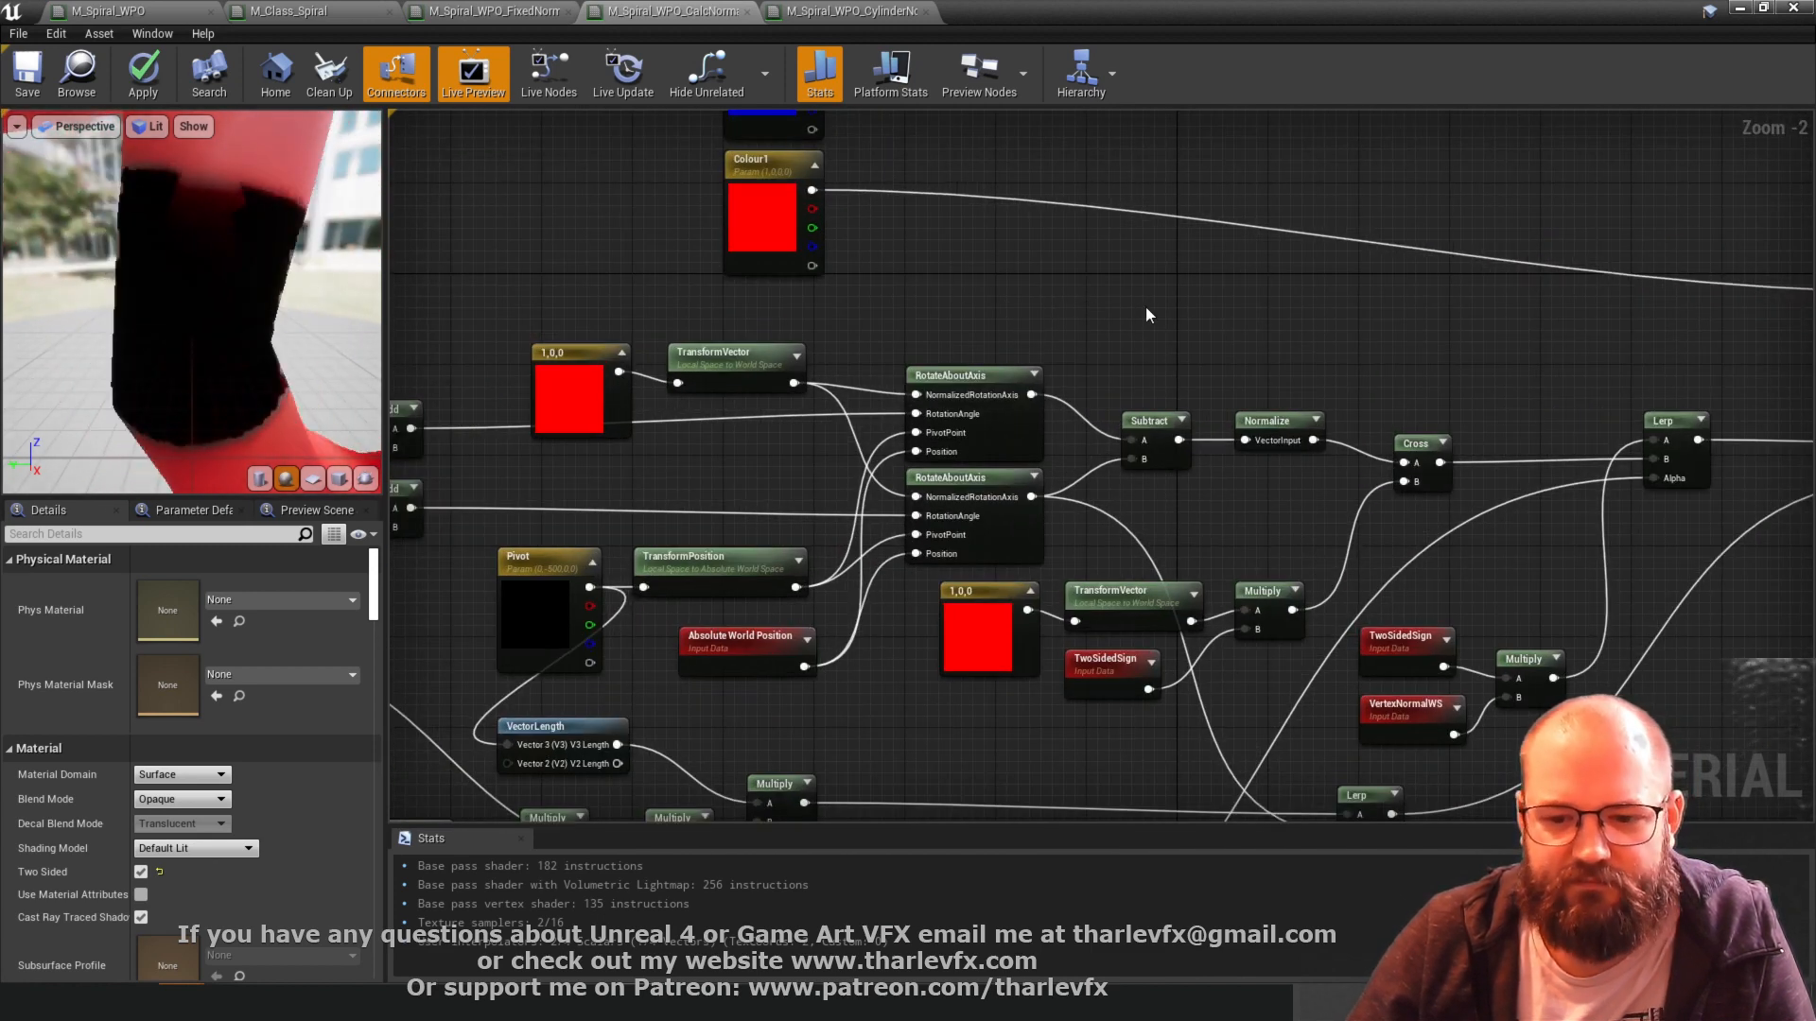
right_click_drag(1145, 306, 1107, 371)
- Examine the cylinder-normals nodes that mask the world and object positions with 0,1,1, subtract them and normalize the result
left_click(863, 14)
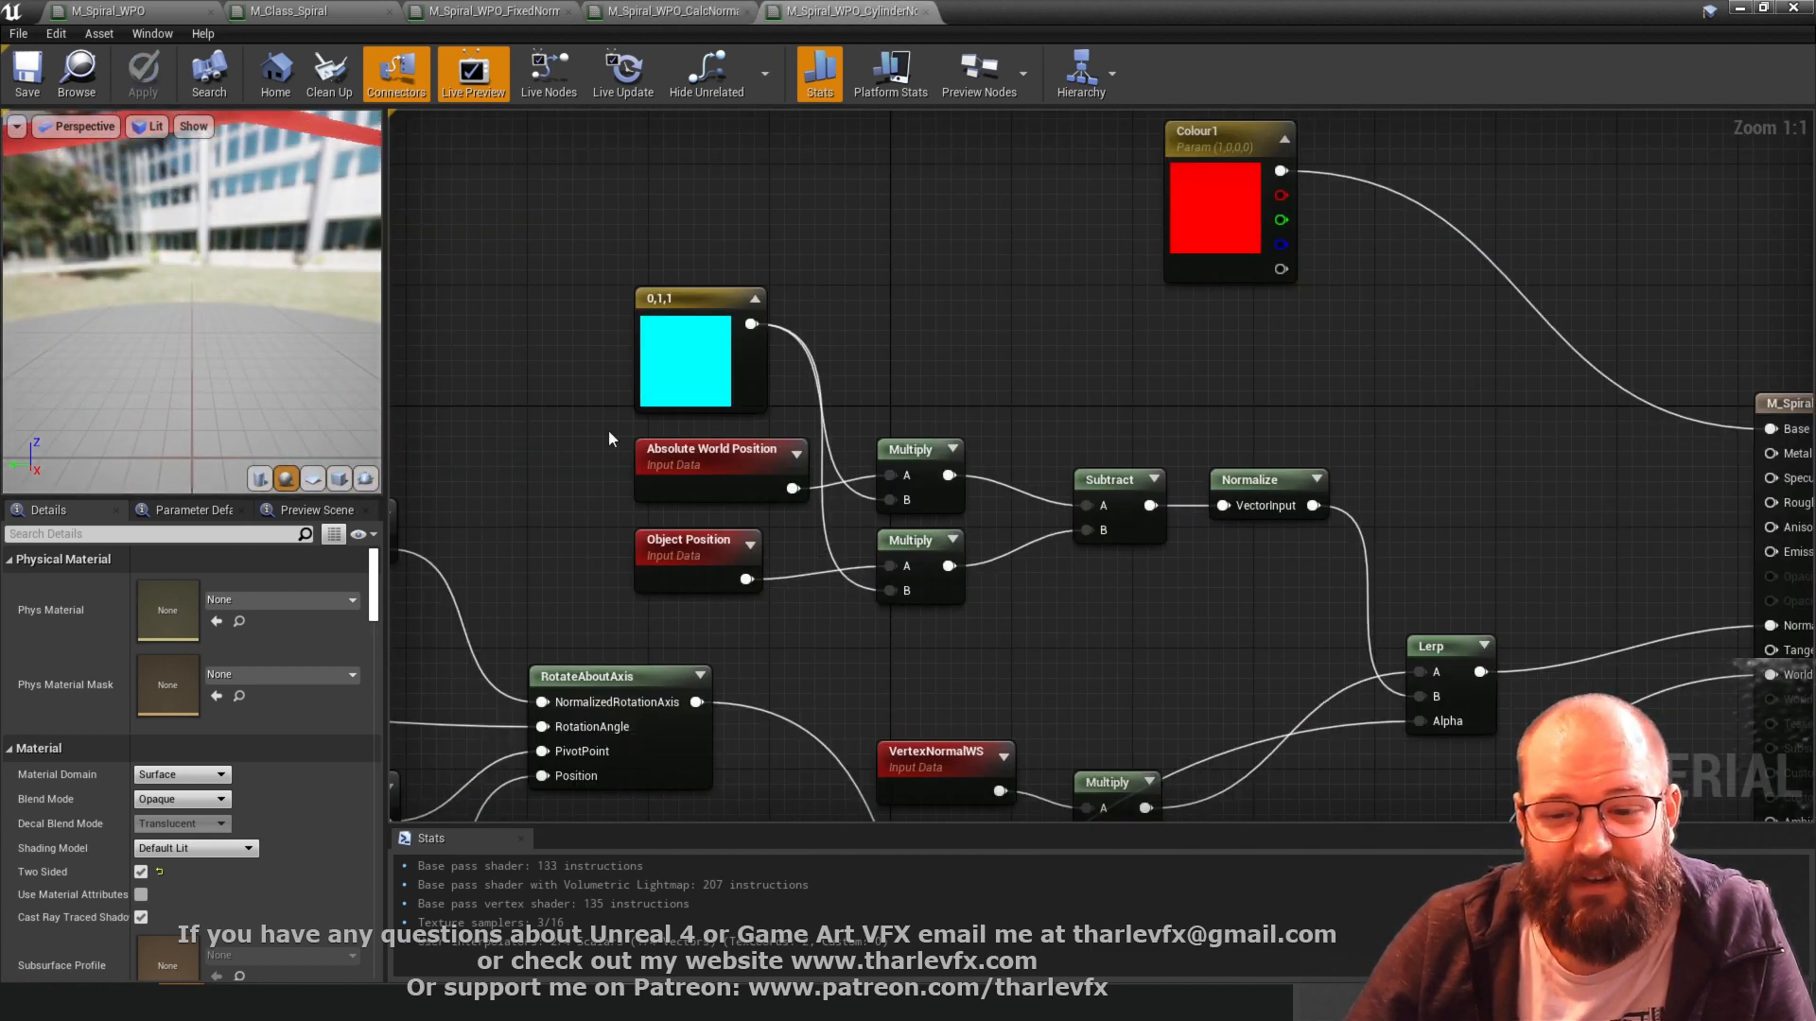
left_click_drag(511, 288, 1371, 586)
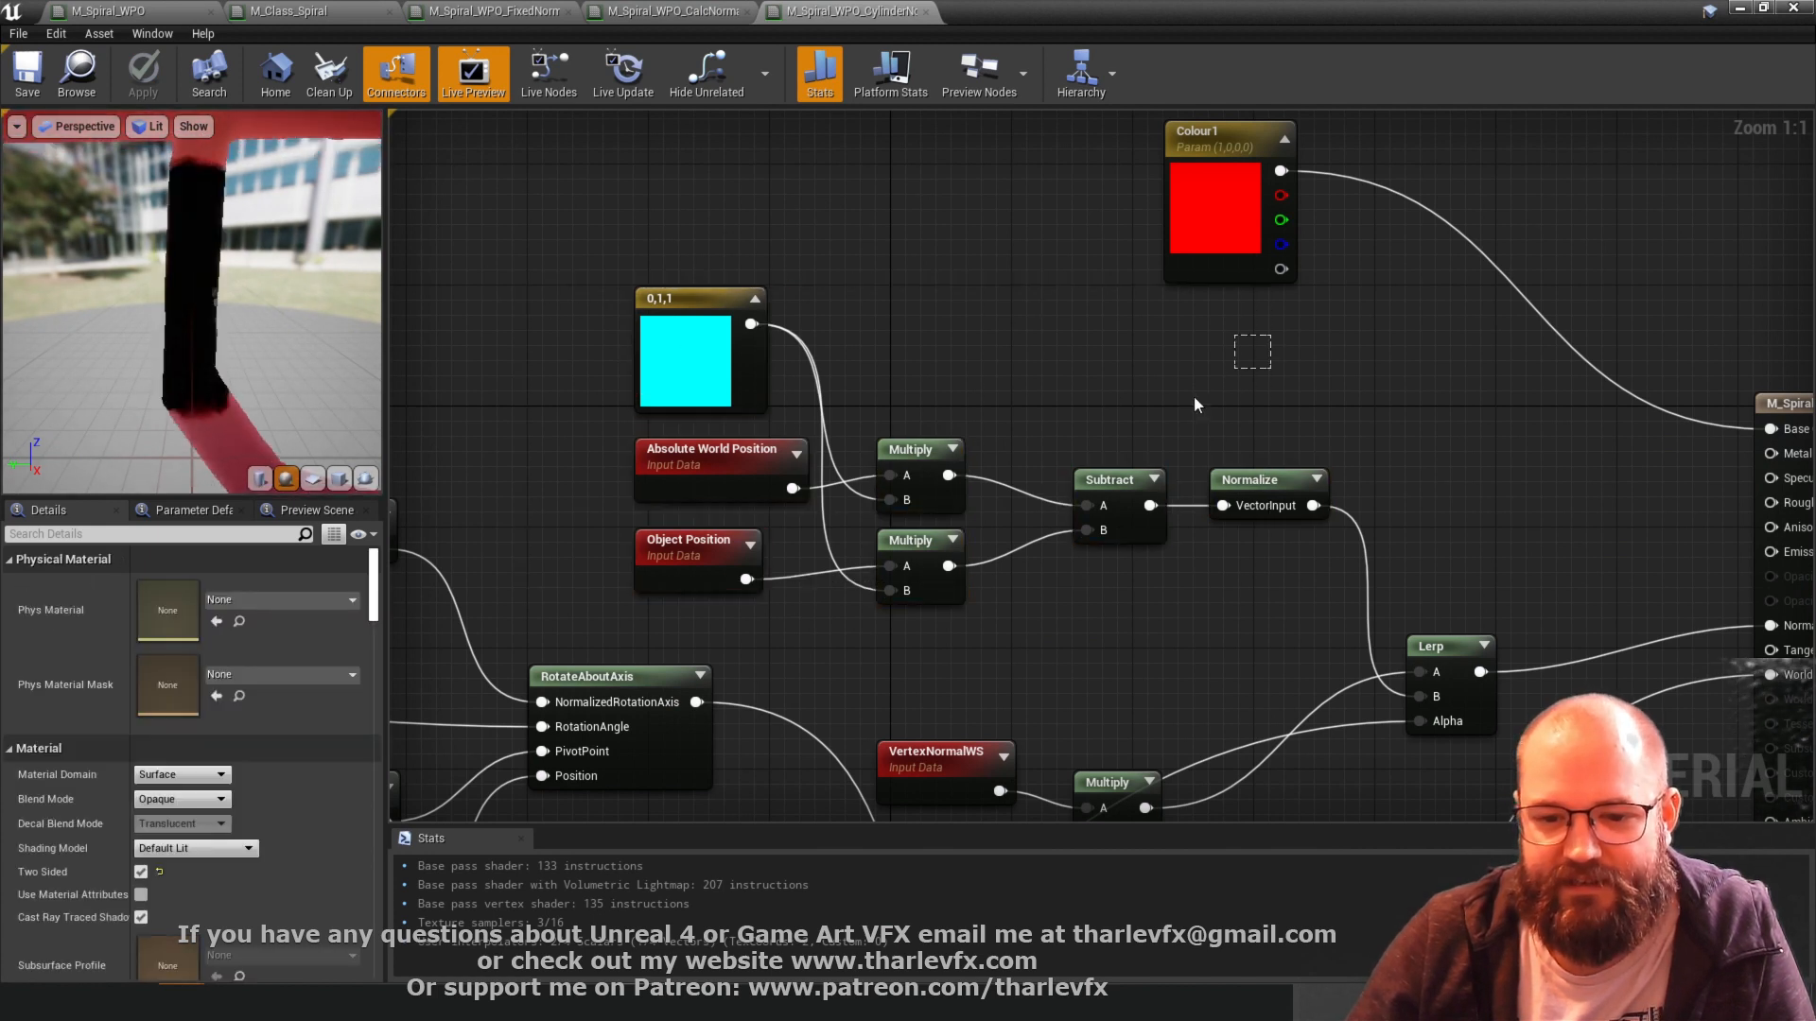
left_click(627, 549)
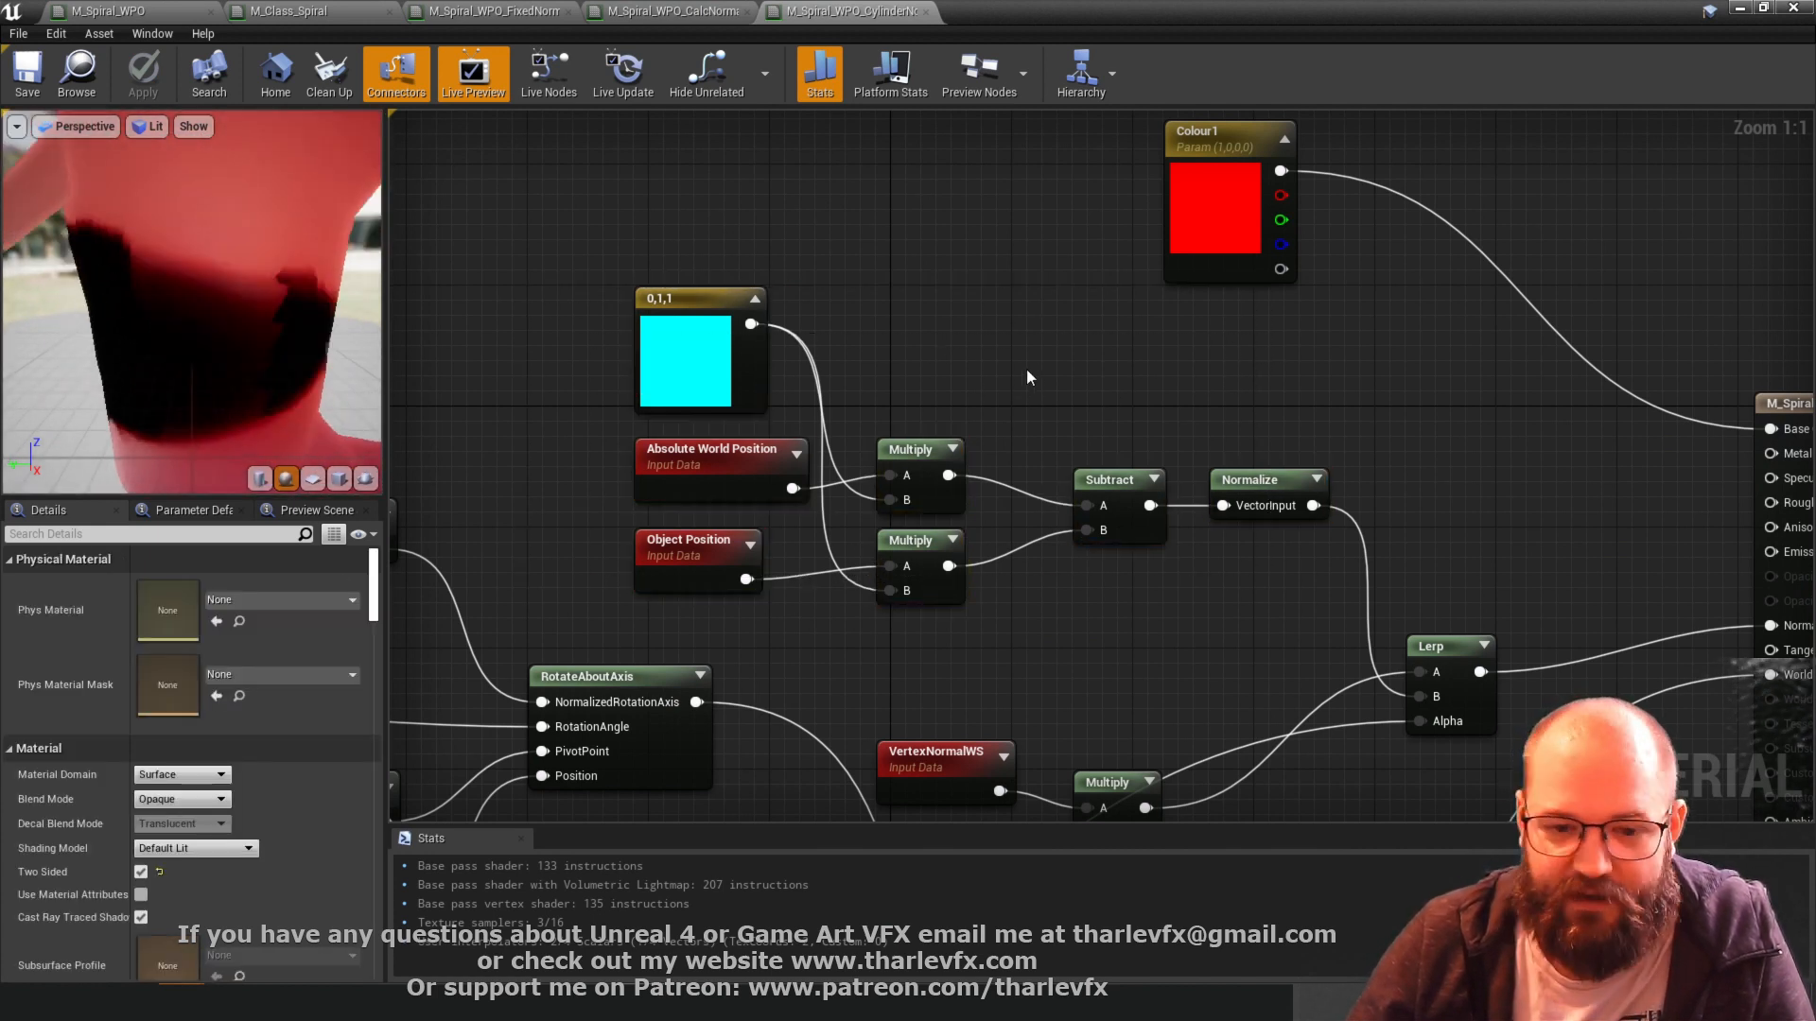
left_click_drag(603, 338, 1240, 571)
left_click(1200, 385)
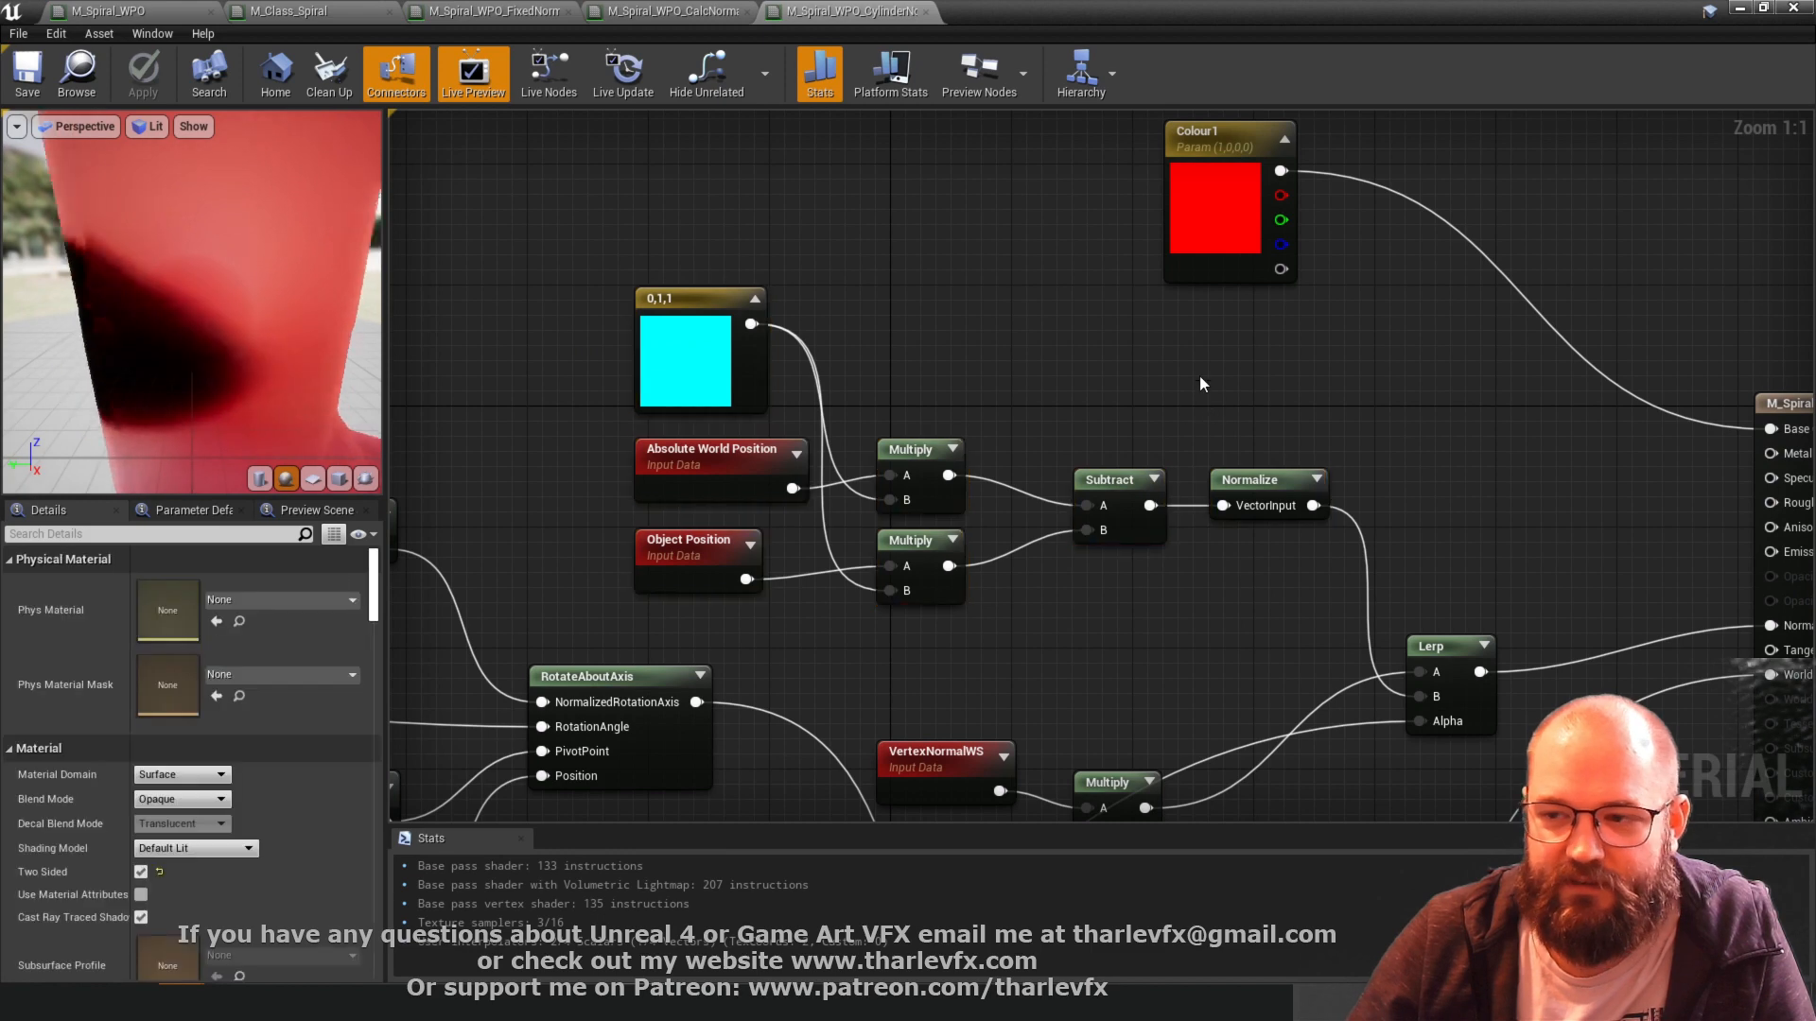
- Return to the level, view the four animated spiral planes from the front, and clear the actor selection
left_click(1790, 9)
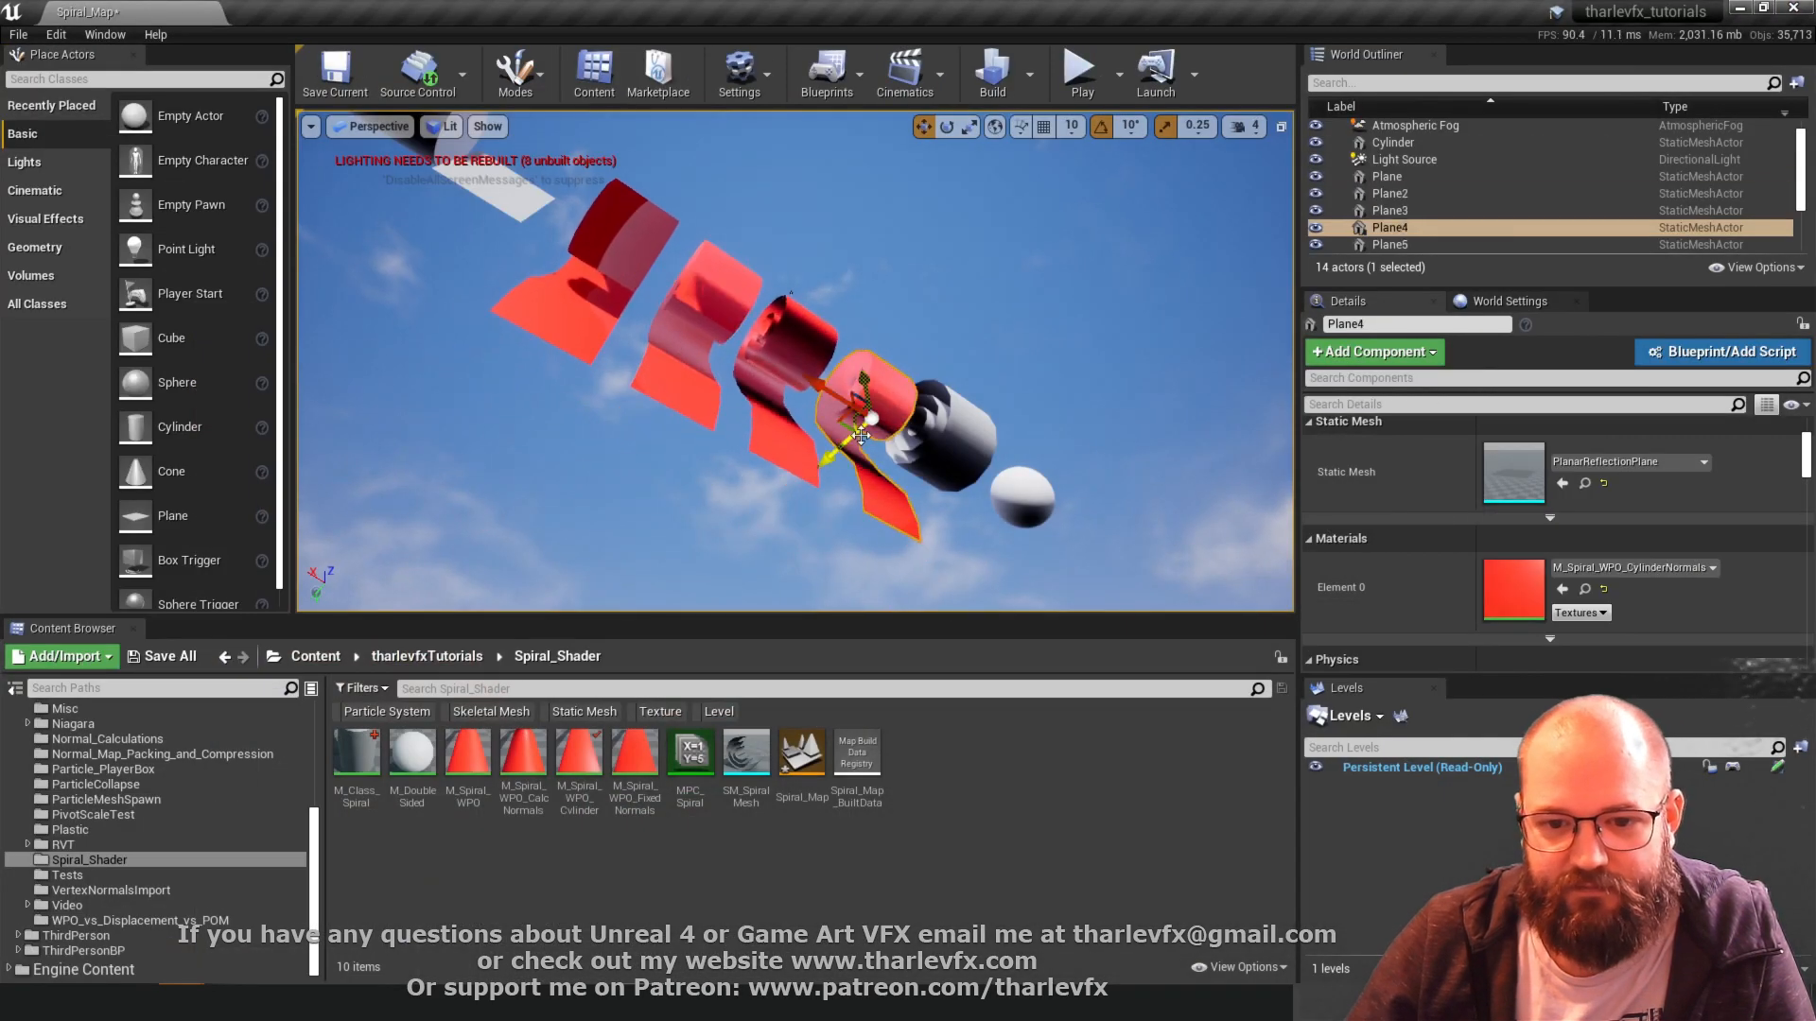
left_click_drag(1058, 391, 1067, 505, "alt")
left_click(1060, 494)
key("Escape")
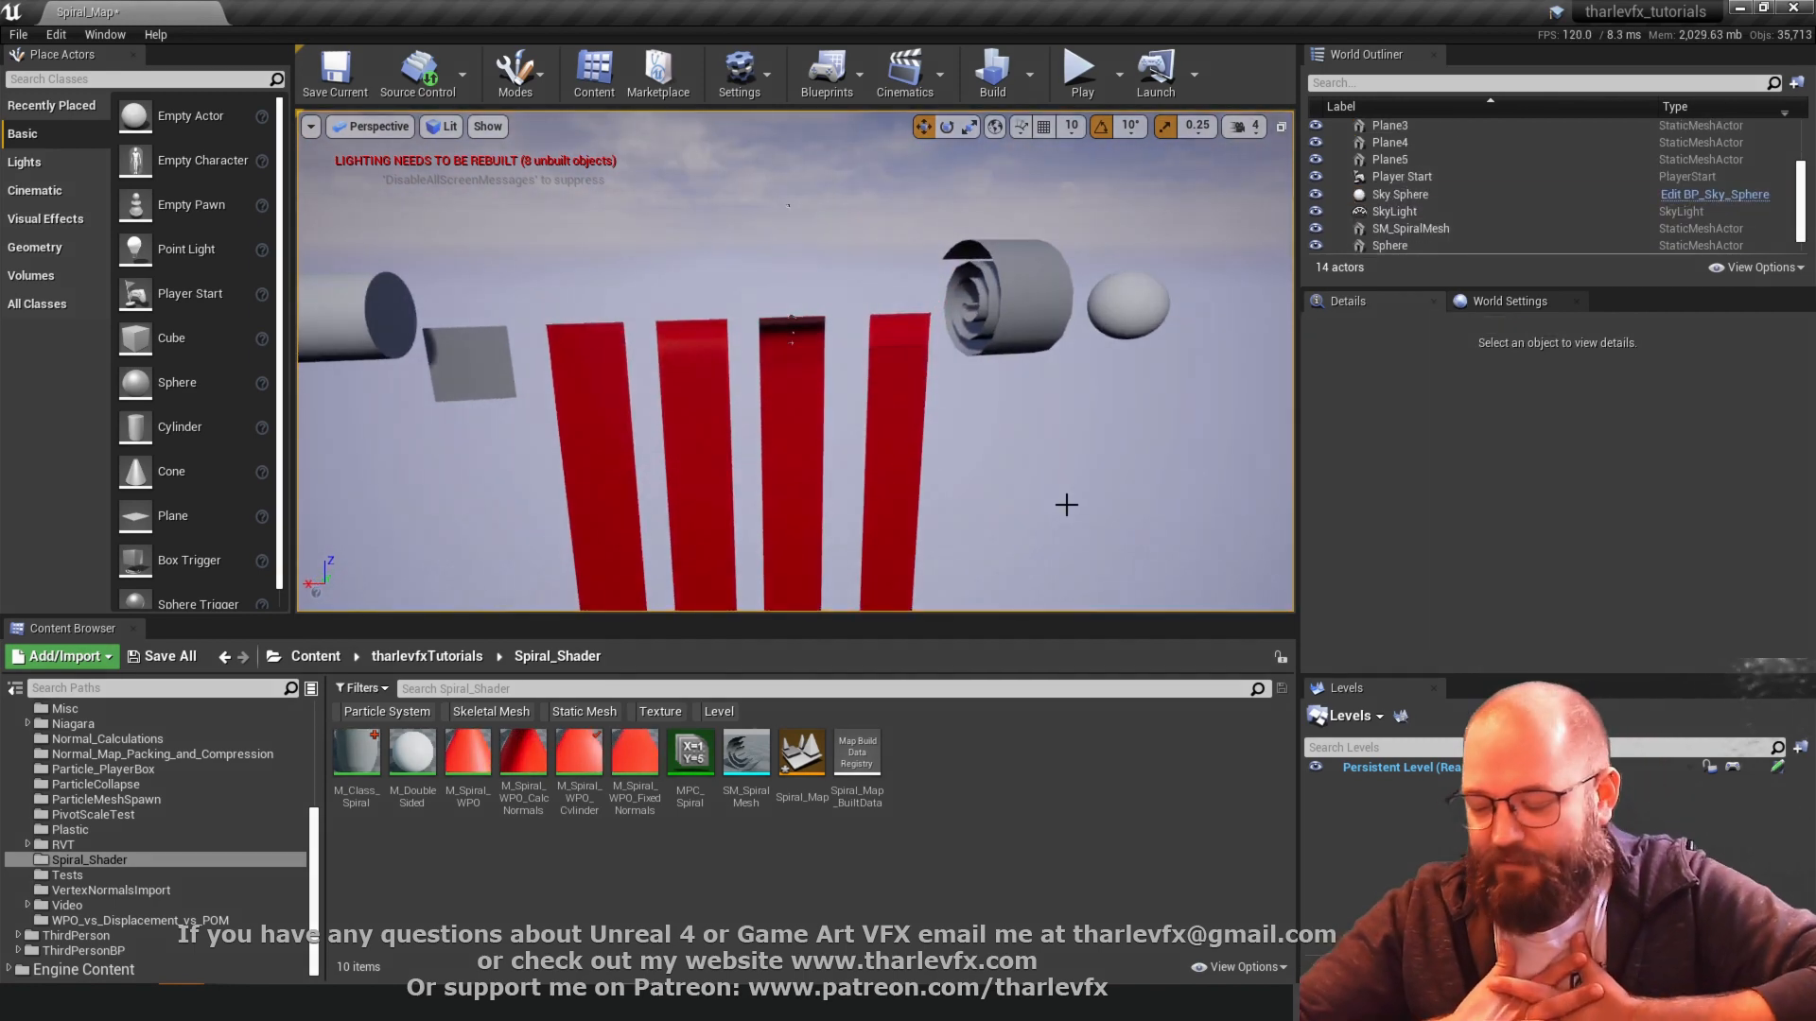